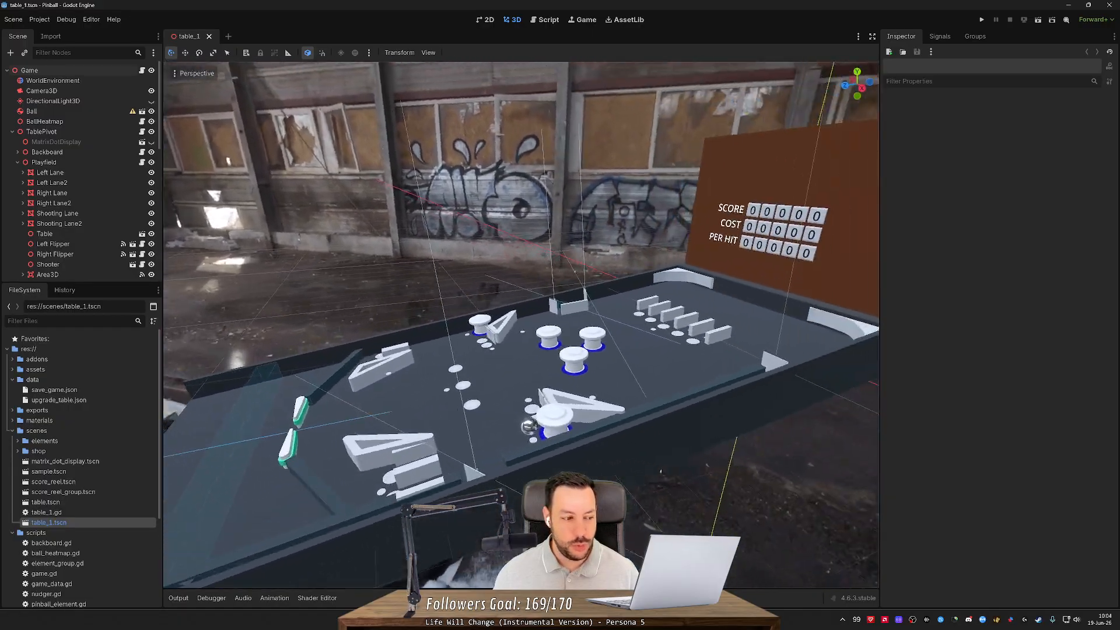
scroll(699, 189, up, 3)
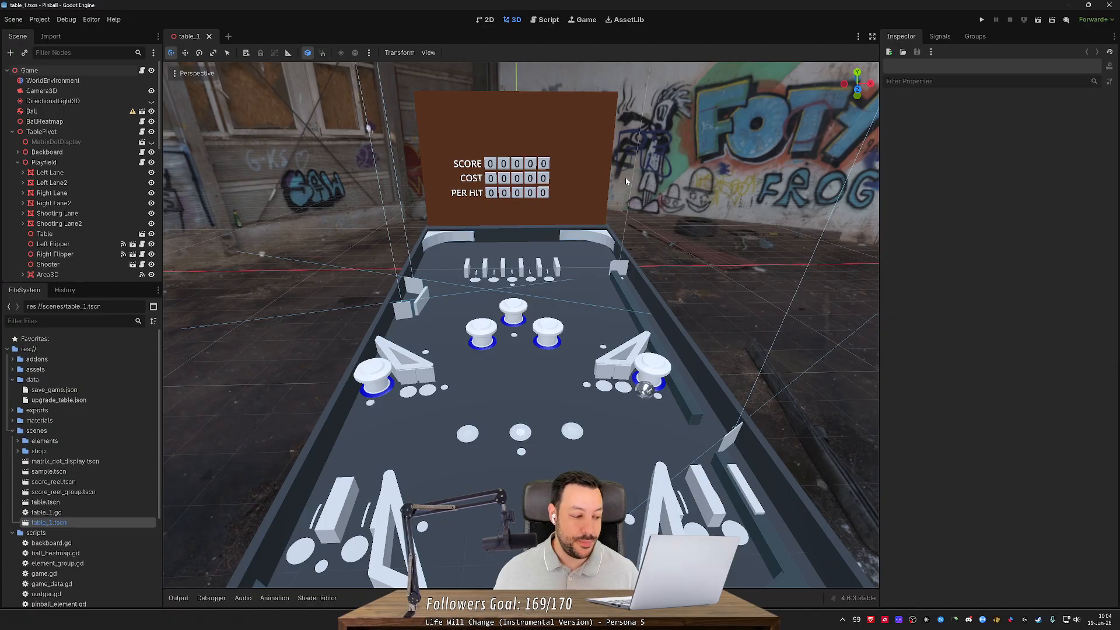
middle_drag(626, 182, 391, 264)
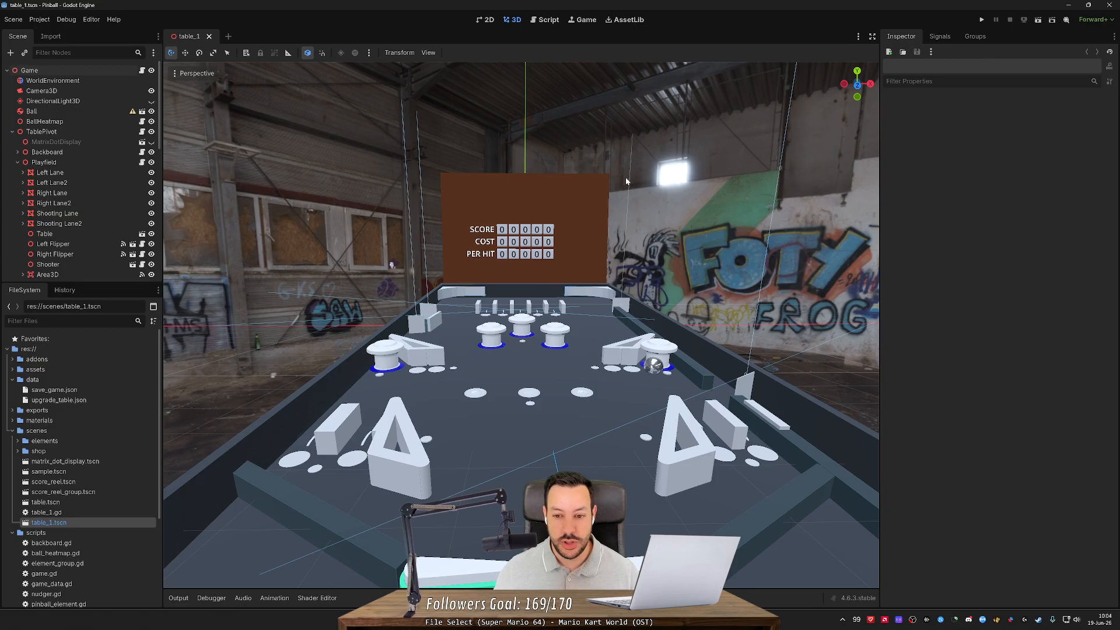
key(w)
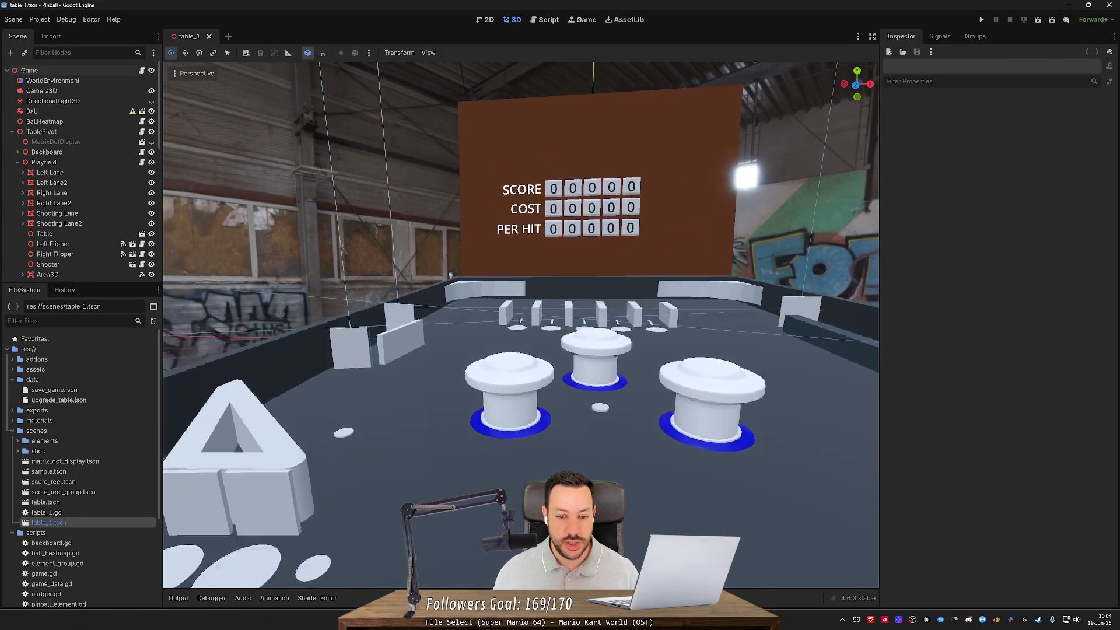
key(s)
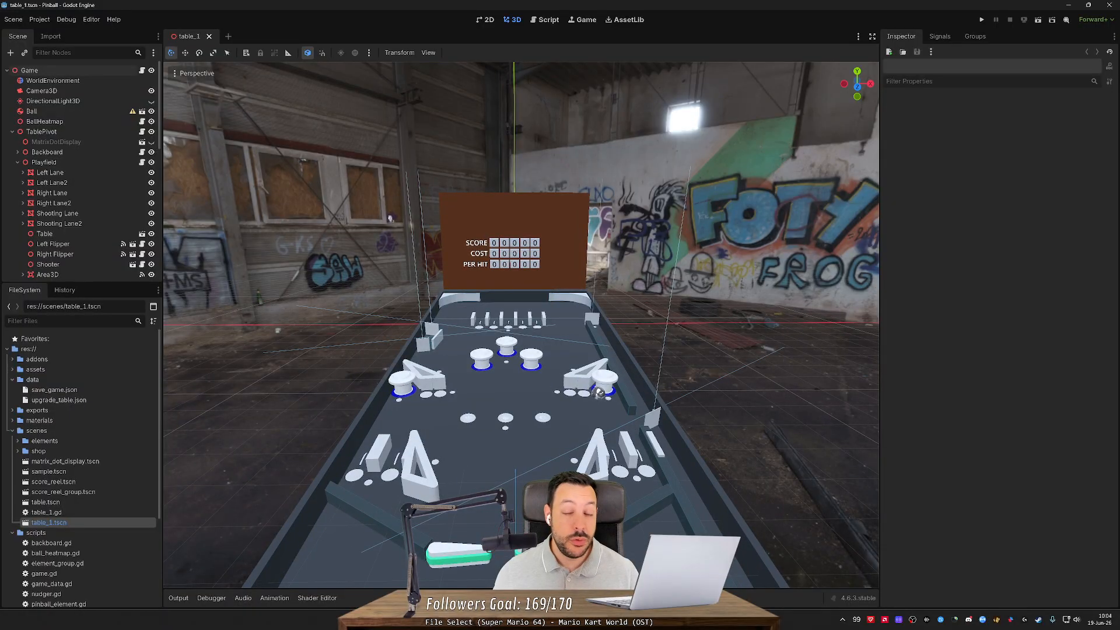
- Run the pinball project and playtest the table, launching the ball and keeping it in play with the left and right flippers
click(982, 20)
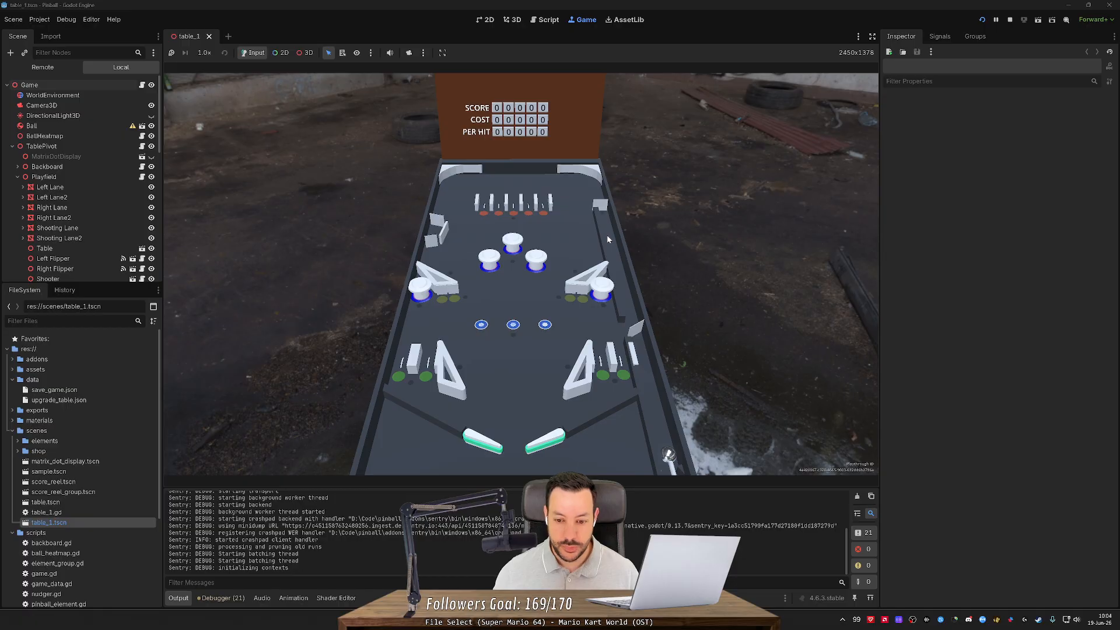
key(space)
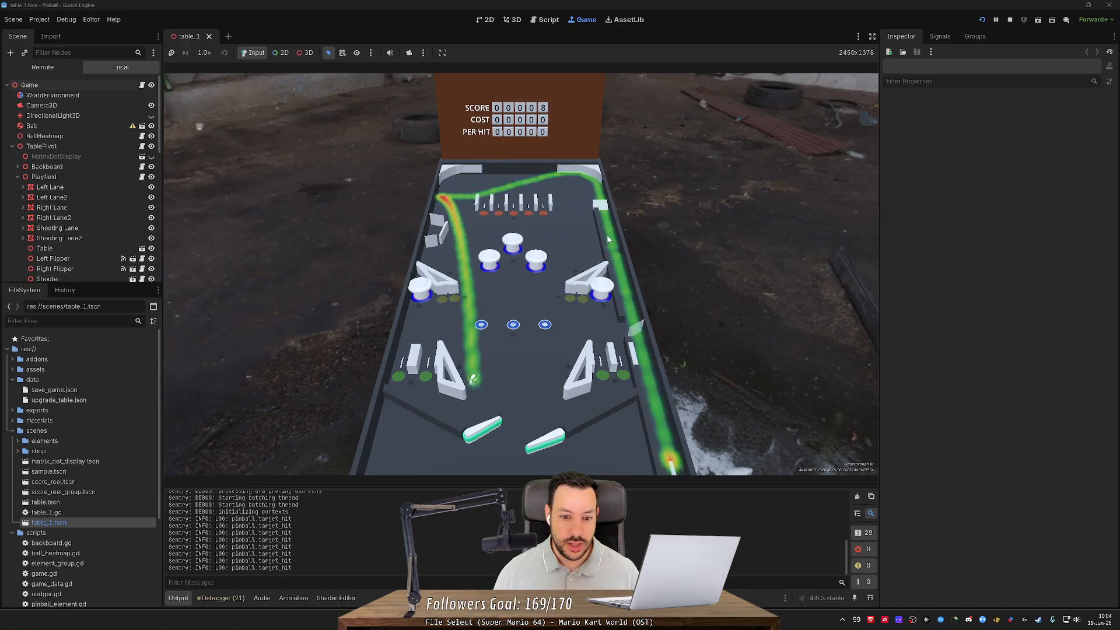
key(Left)
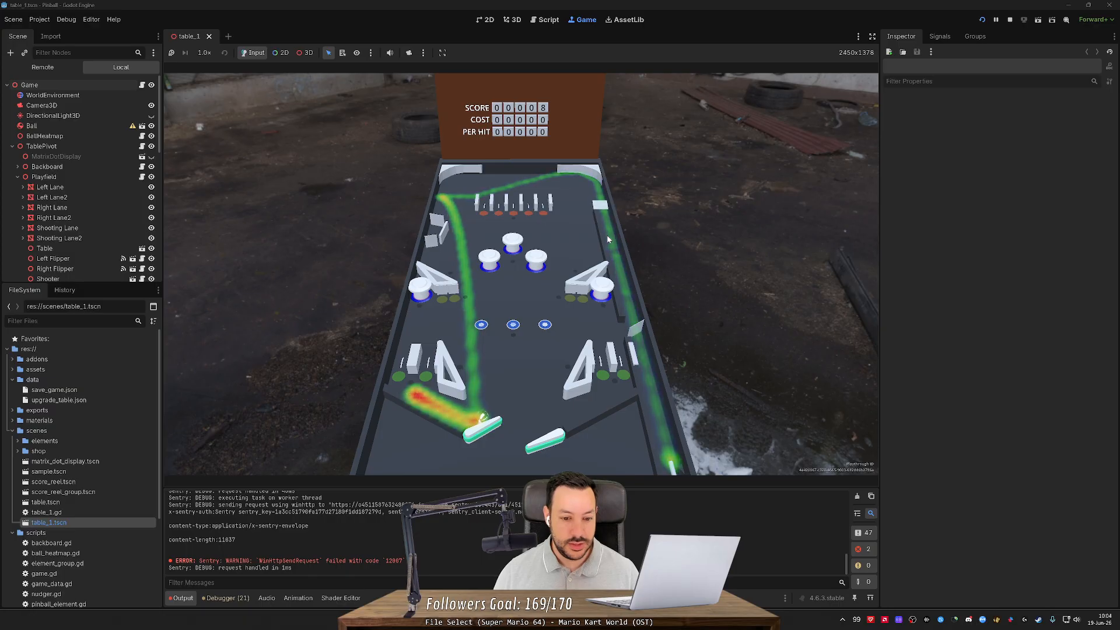
key(Left)
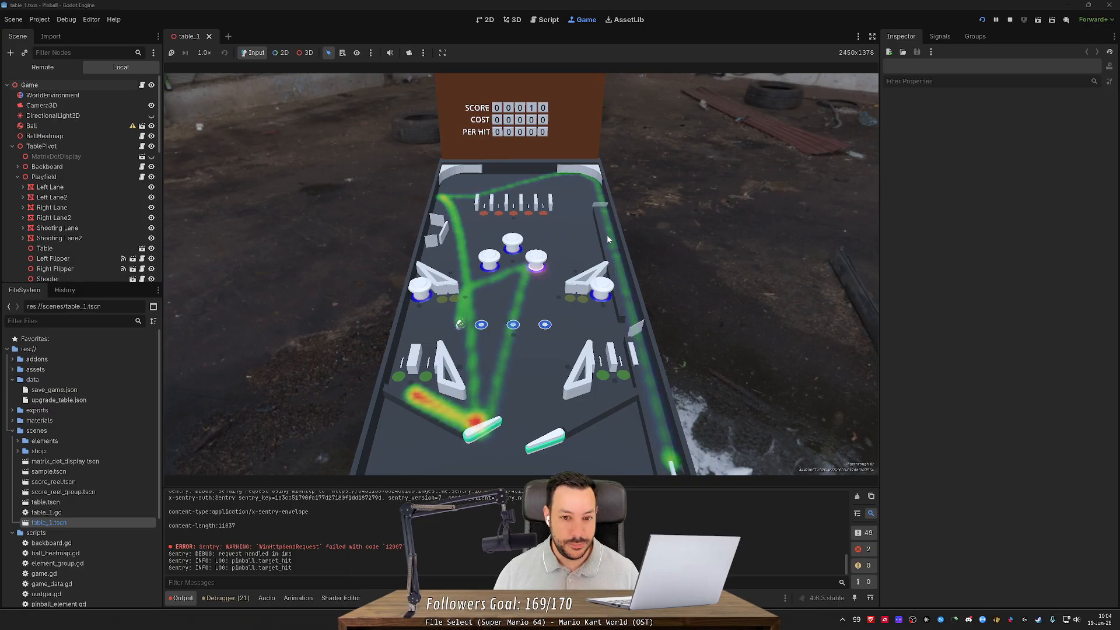
key(Left)
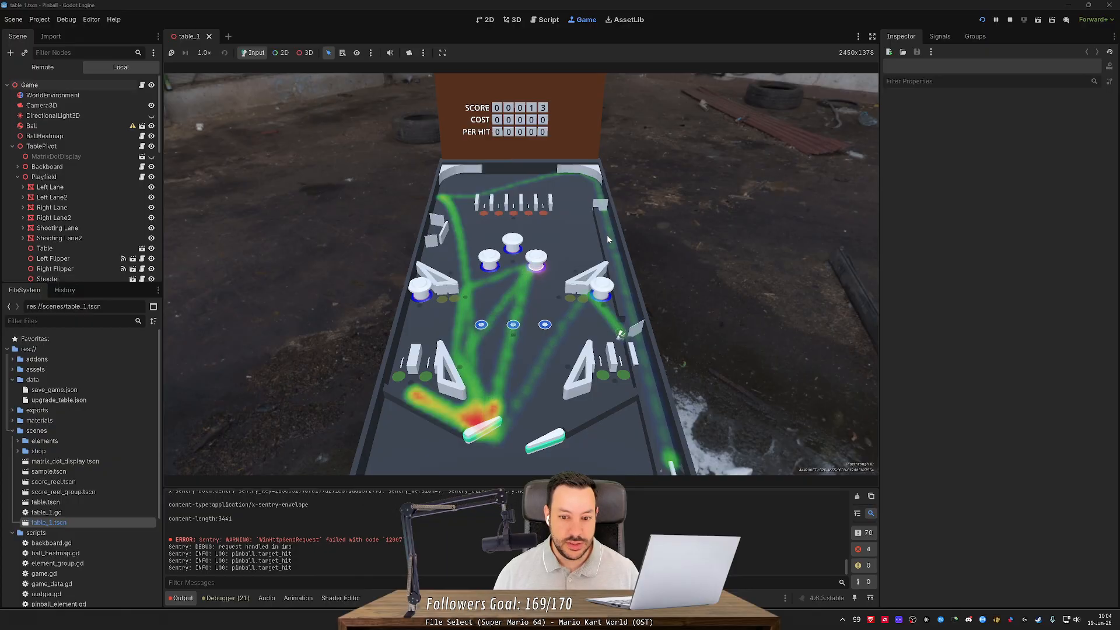
key(Right)
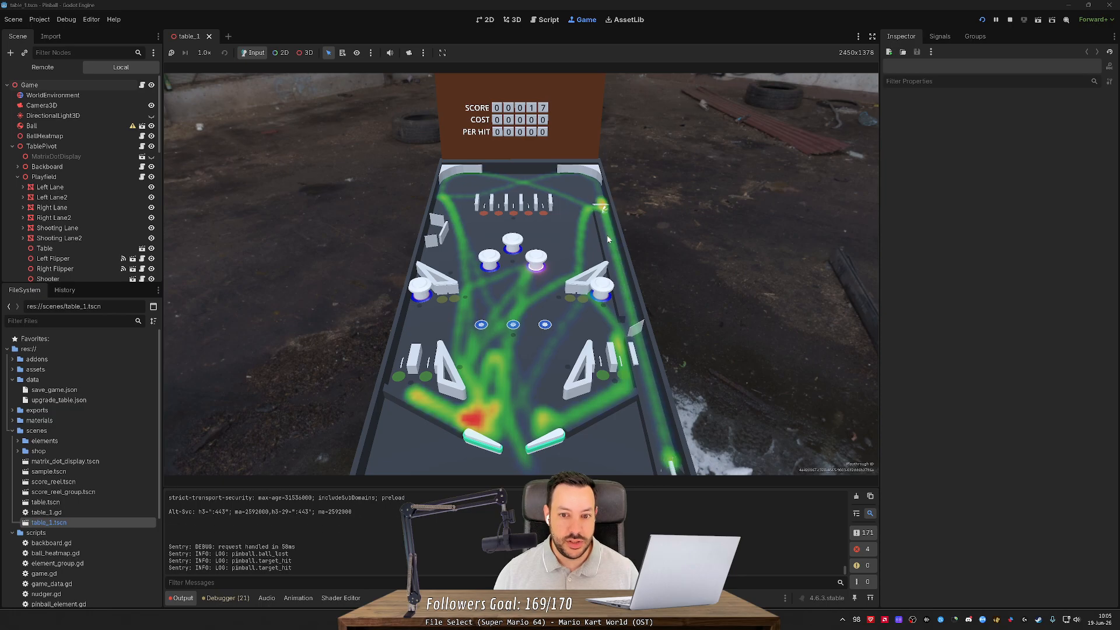
key(Right)
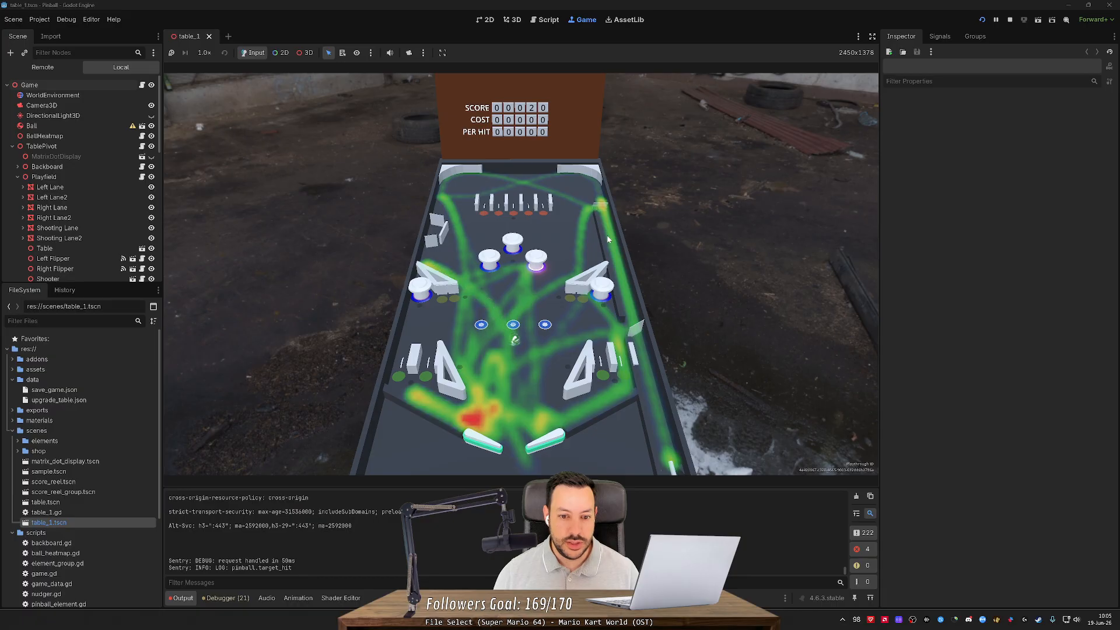
key(Right)
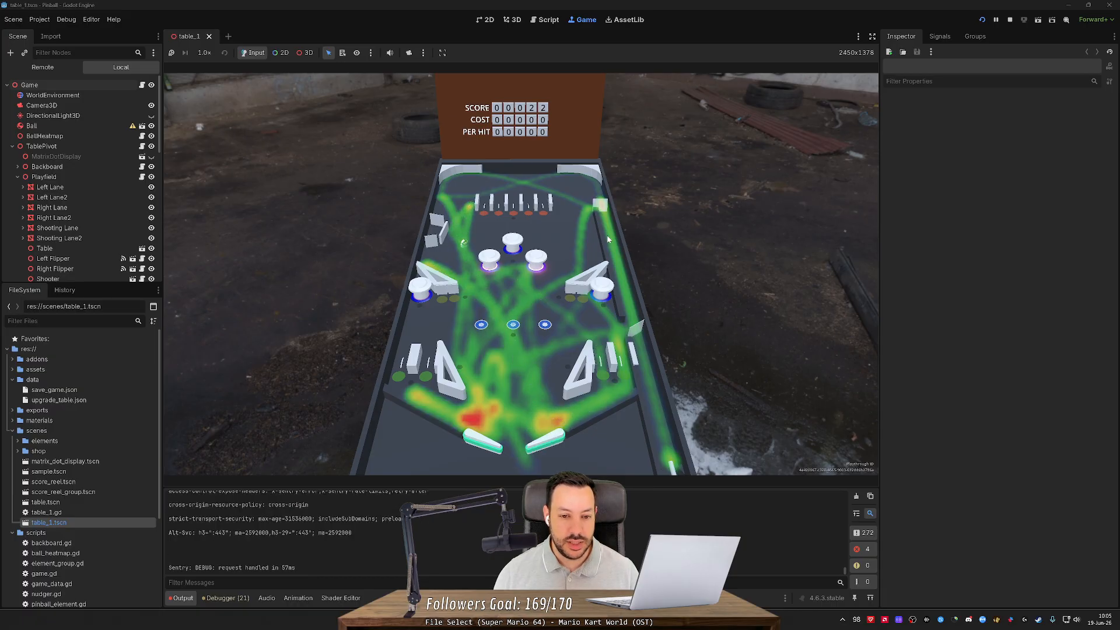
key(Left)
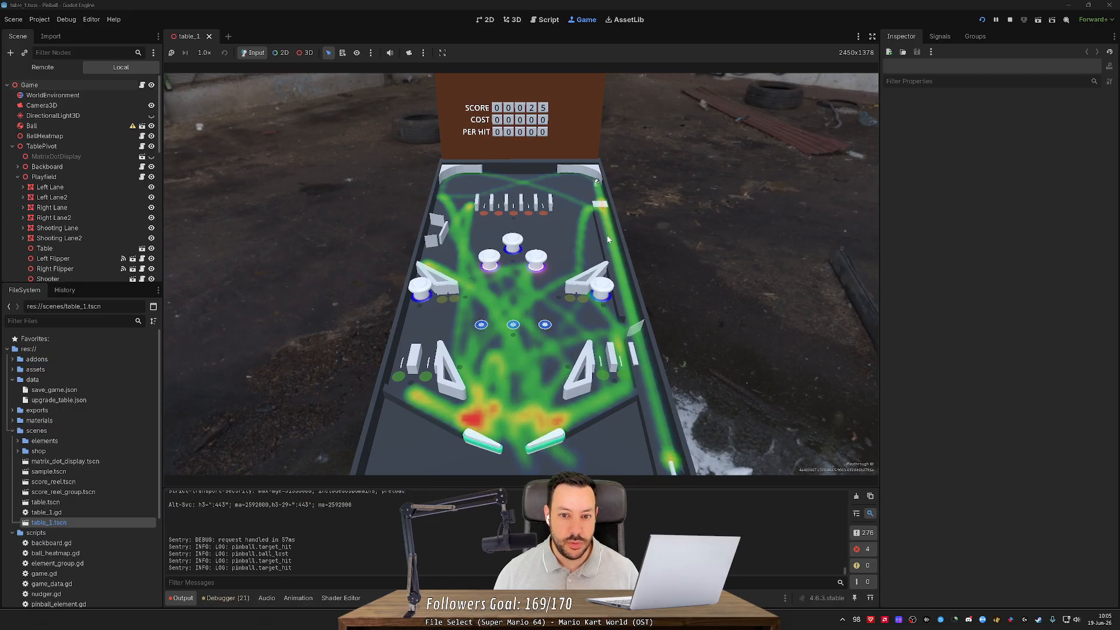
key(Left)
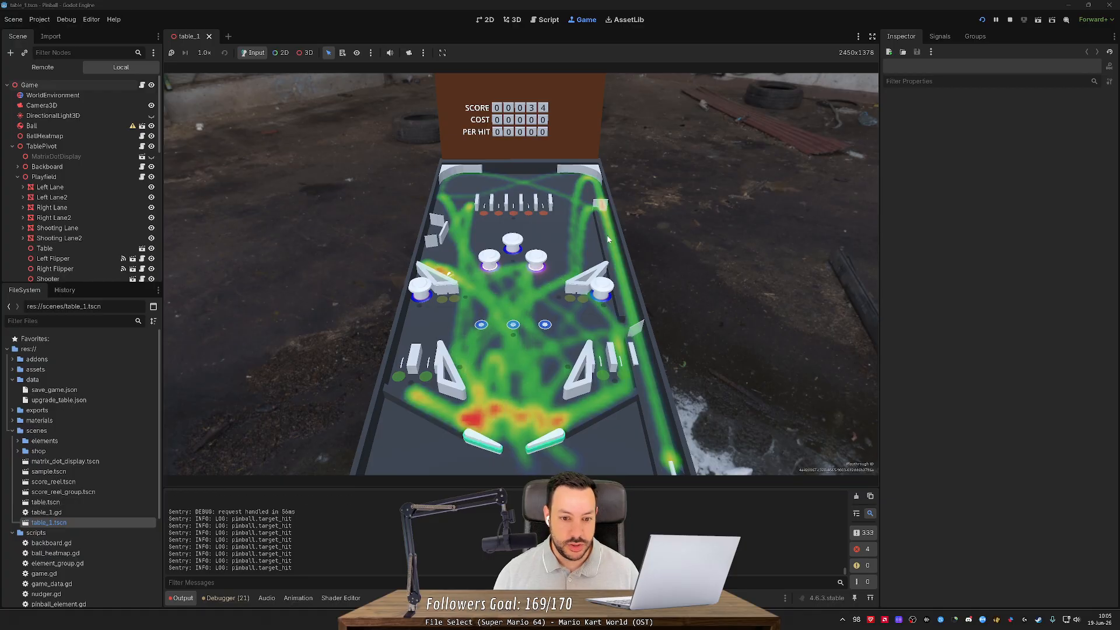
key(Right)
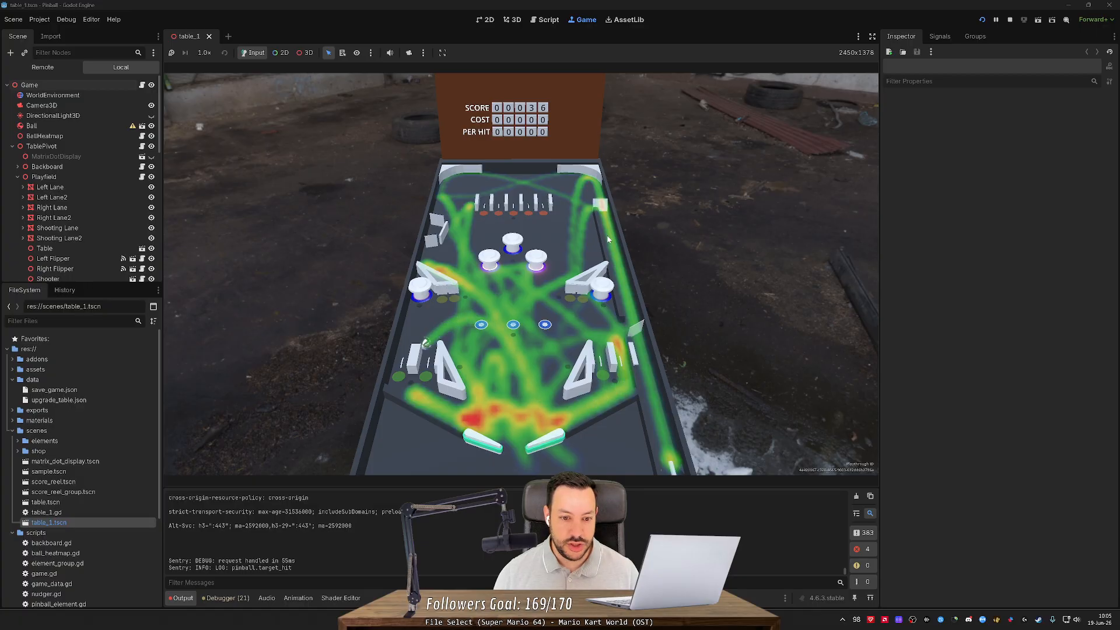
key(Left)
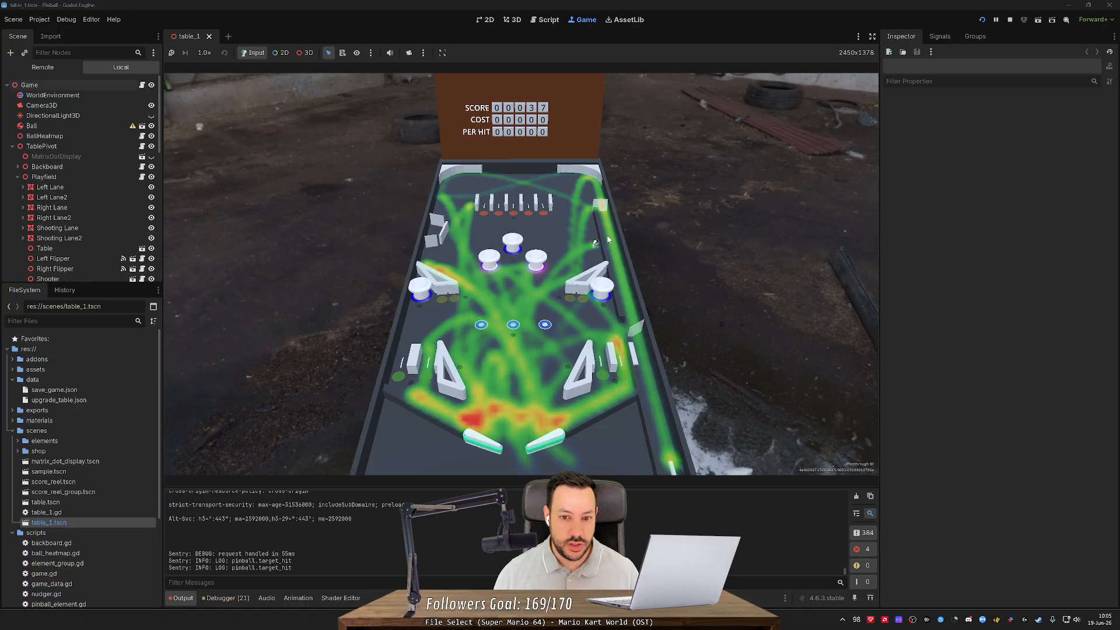
key(Left)
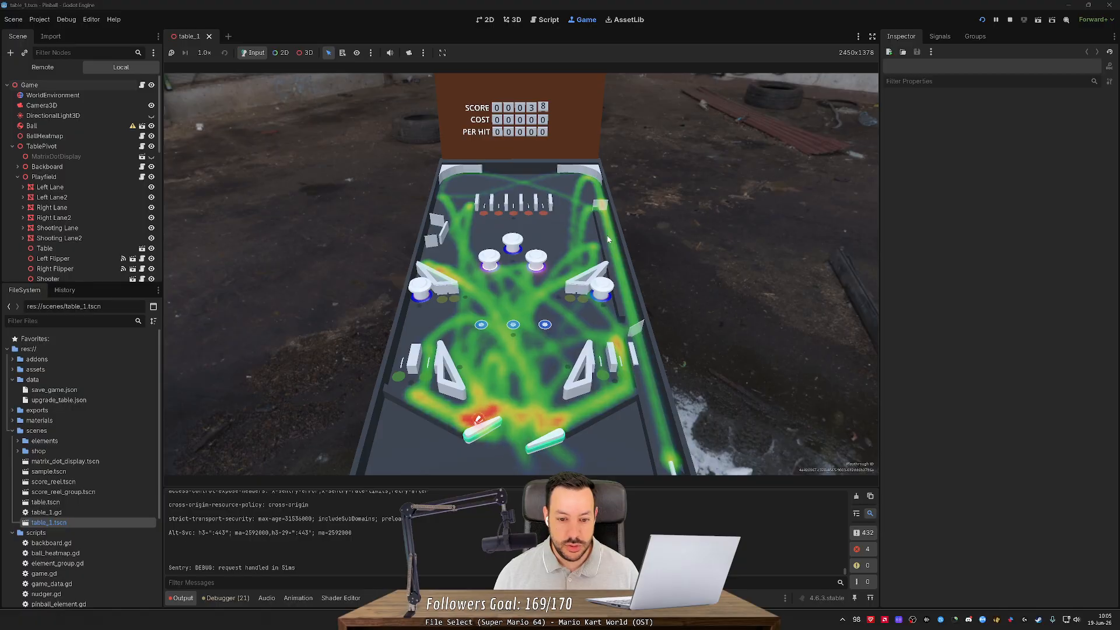
key(Left)
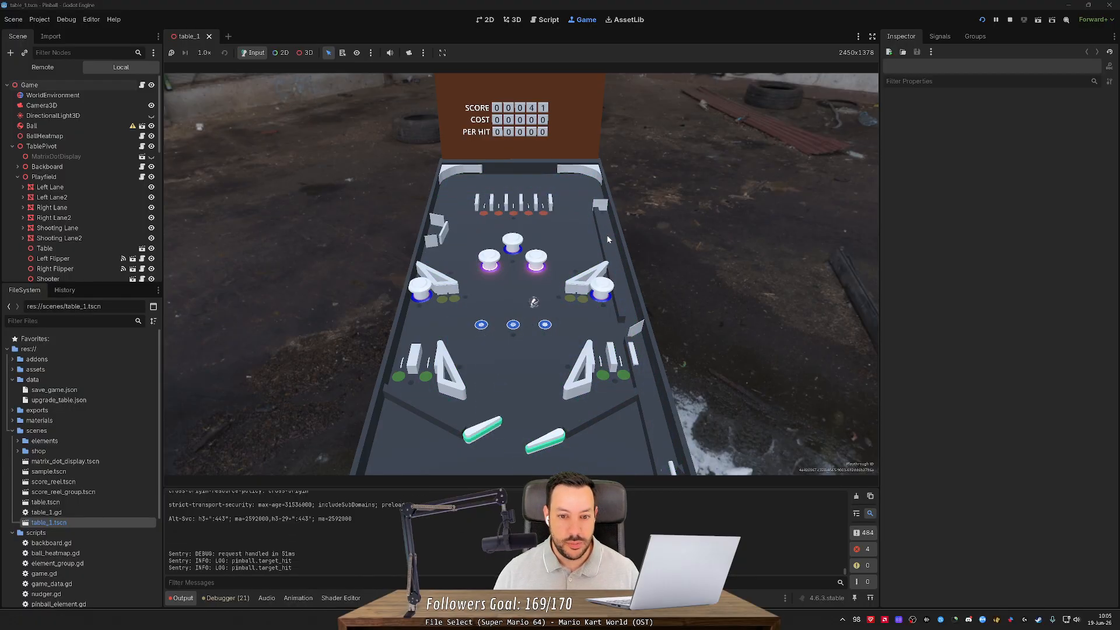
key(Left)
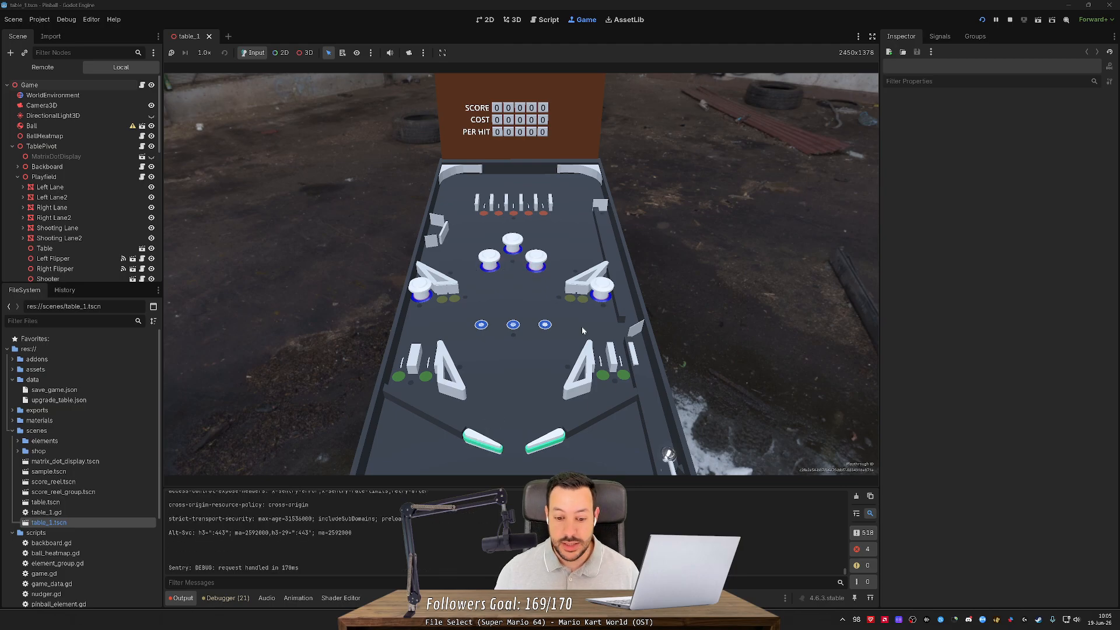
- Switch to Firefox, open the Sentry issues page in a new tab and retry loading it
key(alt+Tab)
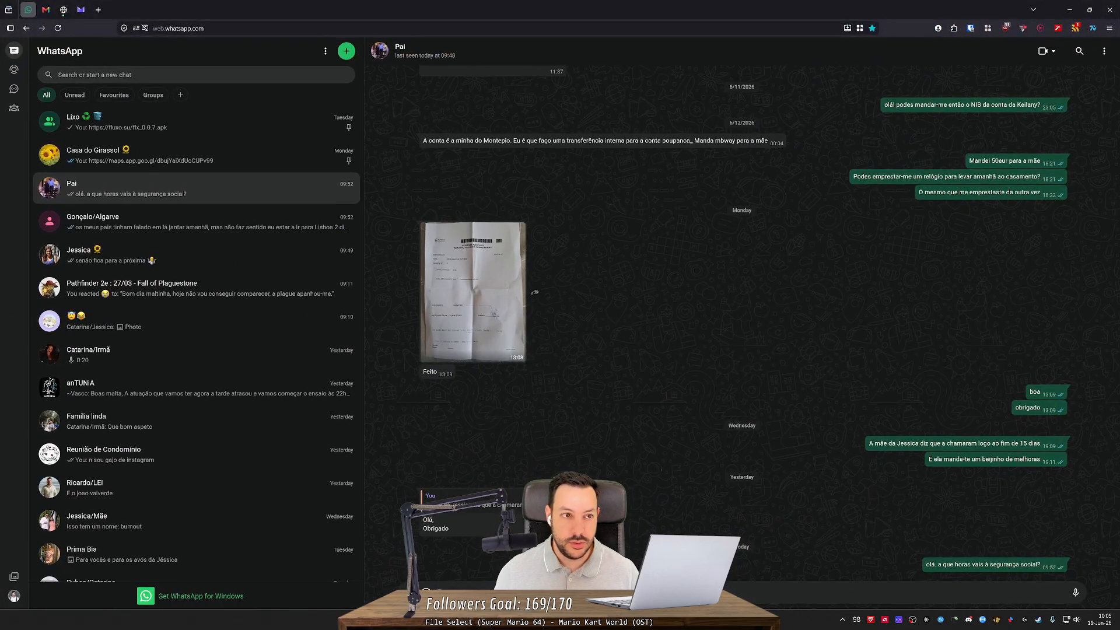
key(ctrl+t)
text(sentr)
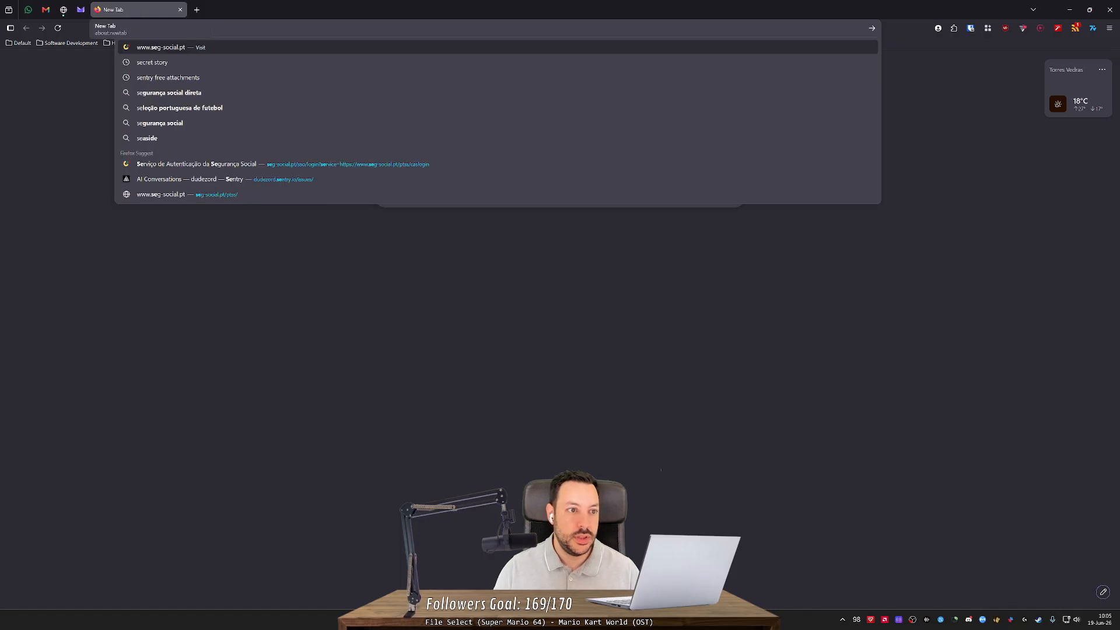
text(y)
key(Down)
key(Down)
key(Down)
key(Down)
key(Down)
key(Down)
key(Down)
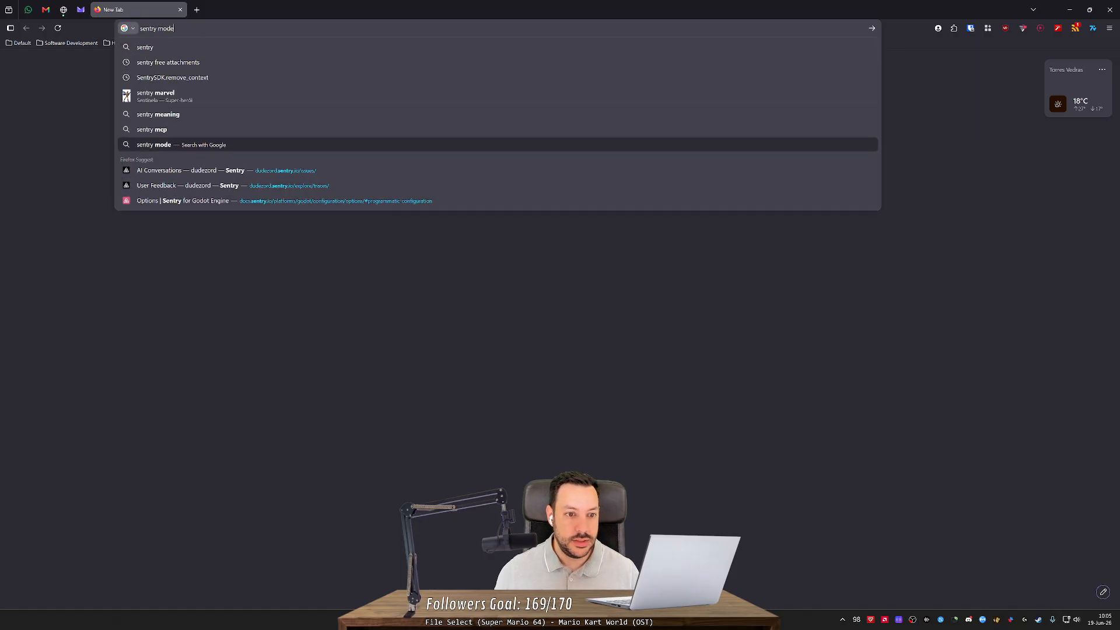
key(Return)
key(ctrl+l)
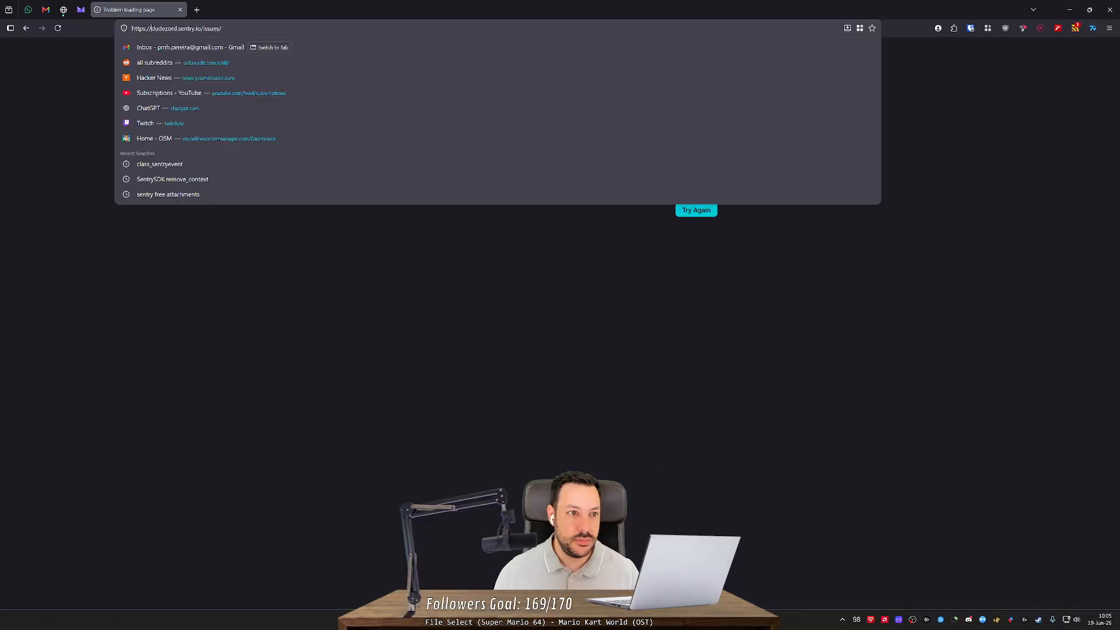
key(Return)
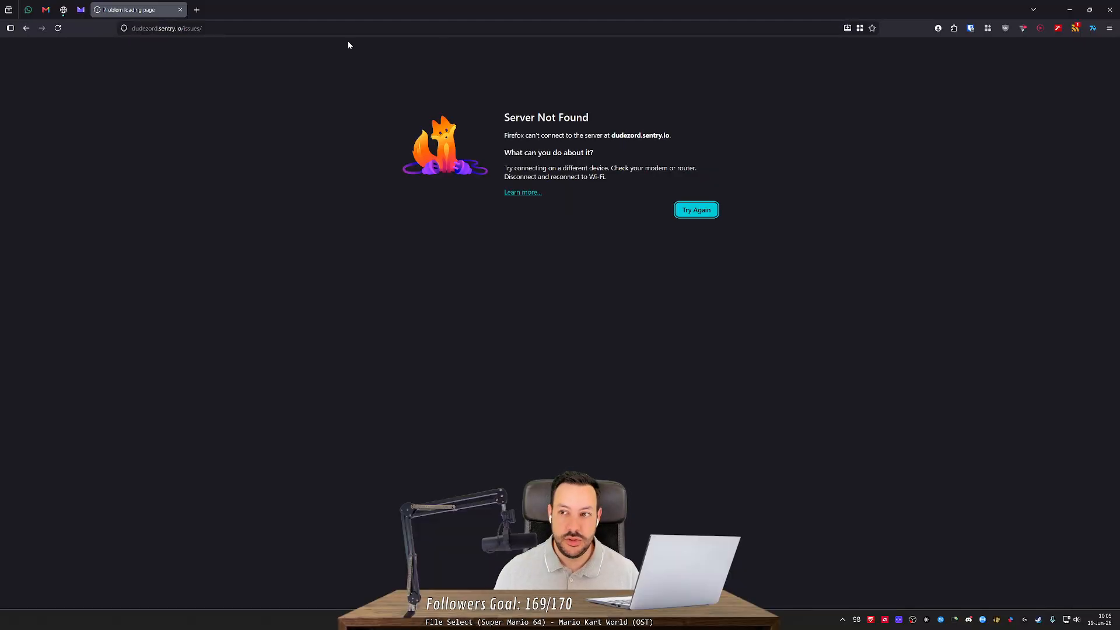
- Copy the Sentry issues page address and open a window with the other Firefox profile
key(ctrl+l)
key(ctrl+c)
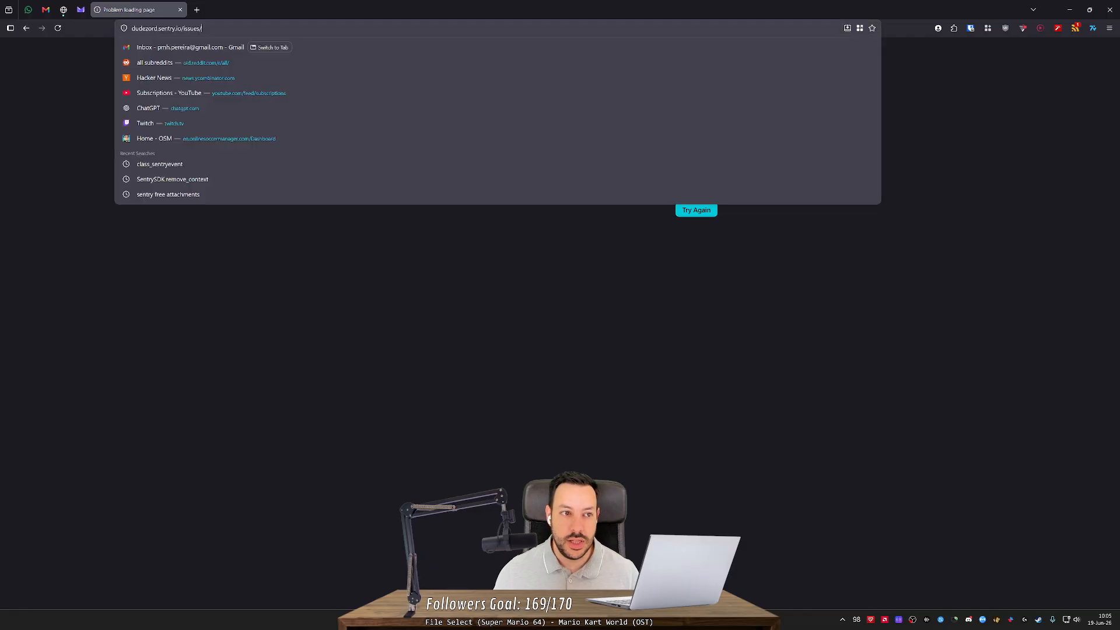
click(290, 335)
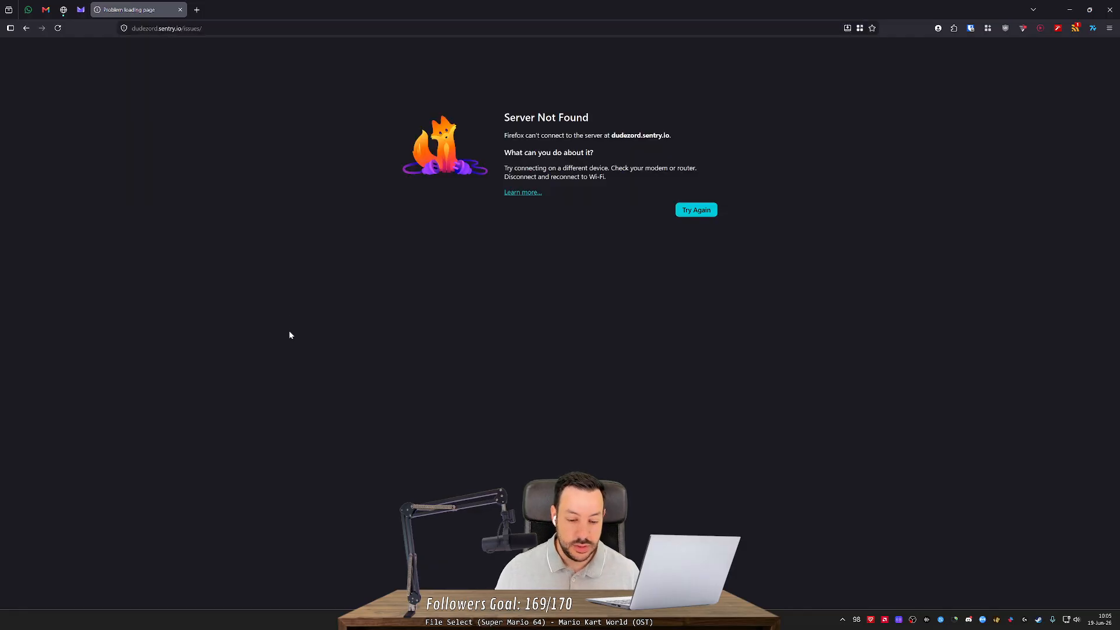
click(938, 31)
click(920, 68)
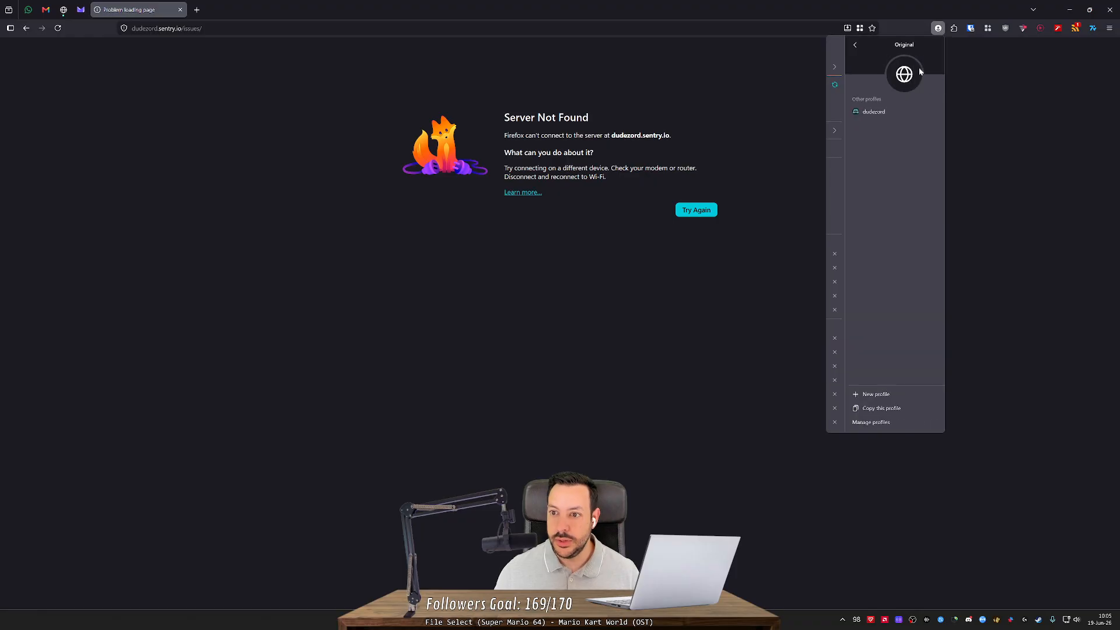
click(875, 111)
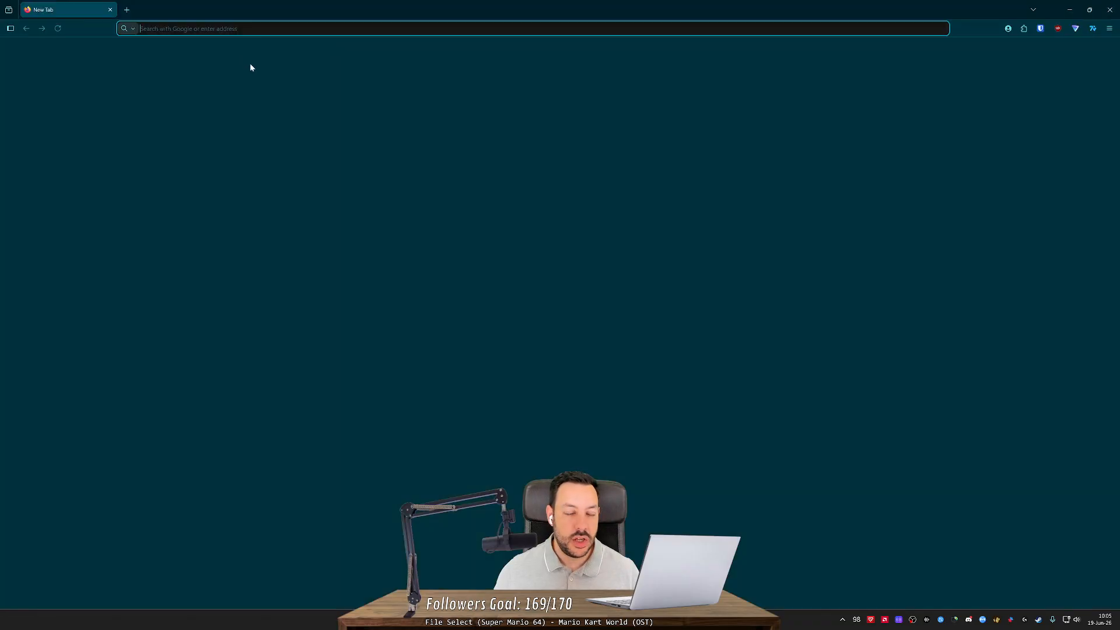
- Close the original profile's browser window and load the copied Sentry address in the newly opened profile window
key(alt+Tab)
click(1113, 7)
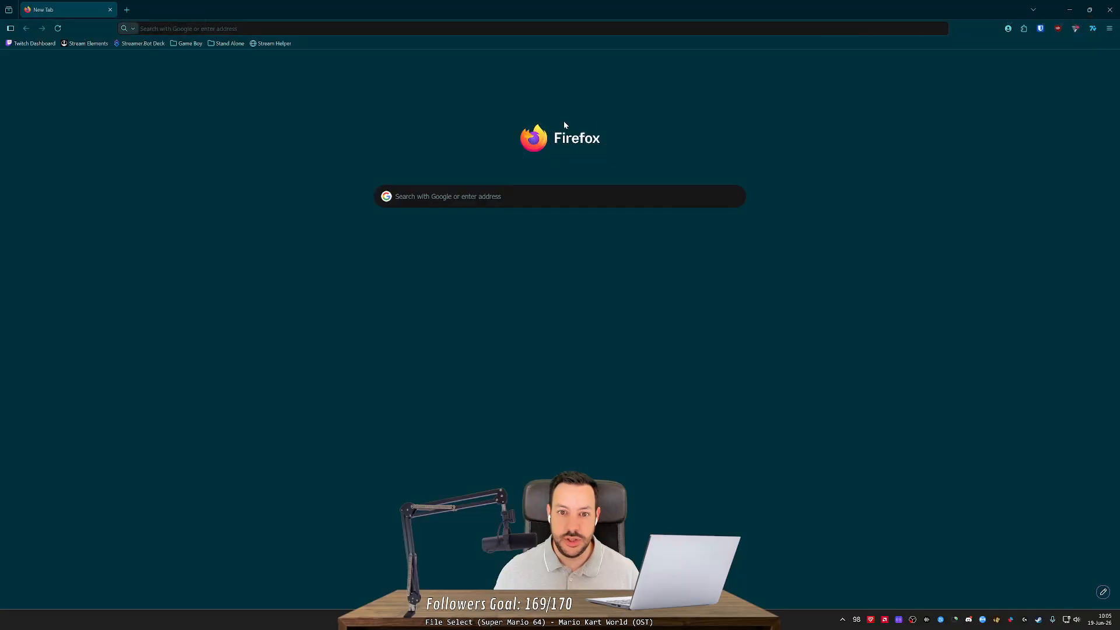
key(ctrl+v)
key(Return)
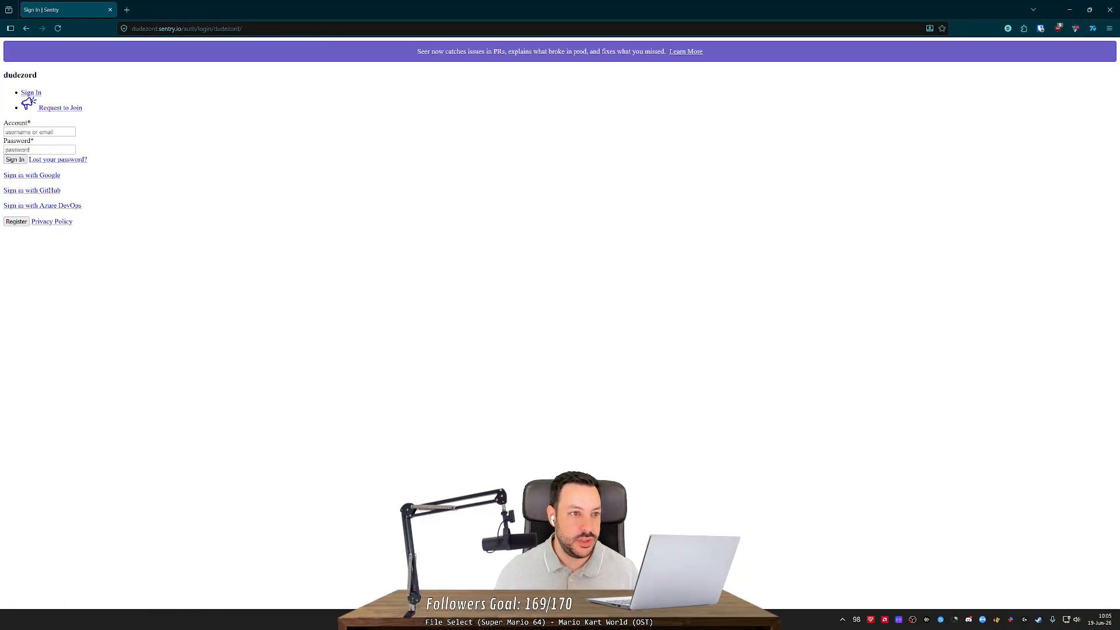
- Try to sign in to Sentry with Google and reload the login page
click(47, 176)
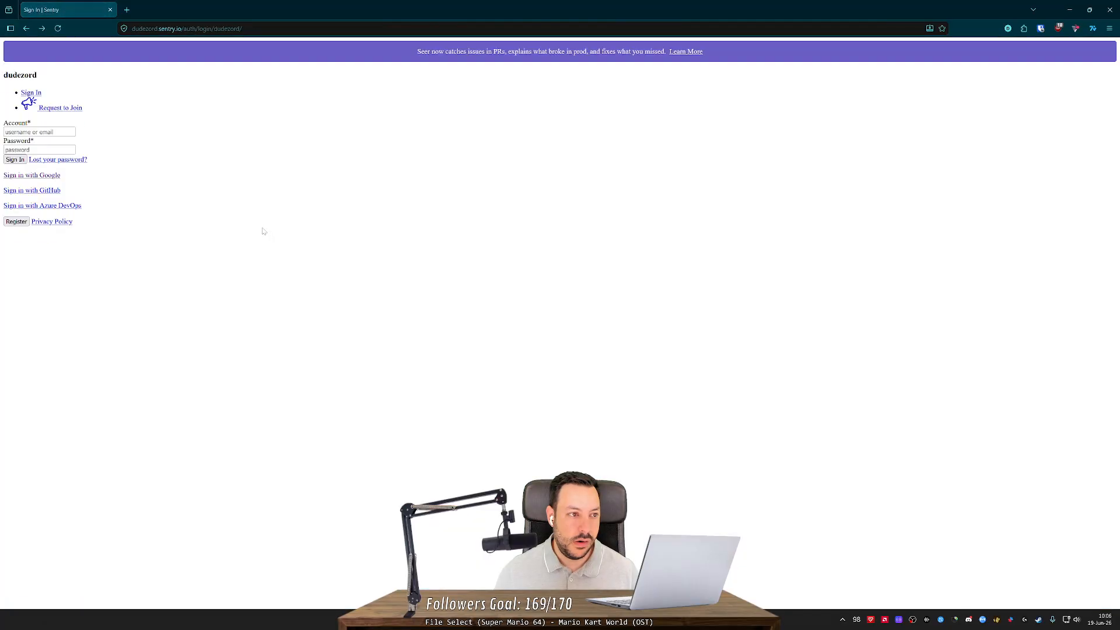
click(57, 29)
click(404, 29)
click(405, 42)
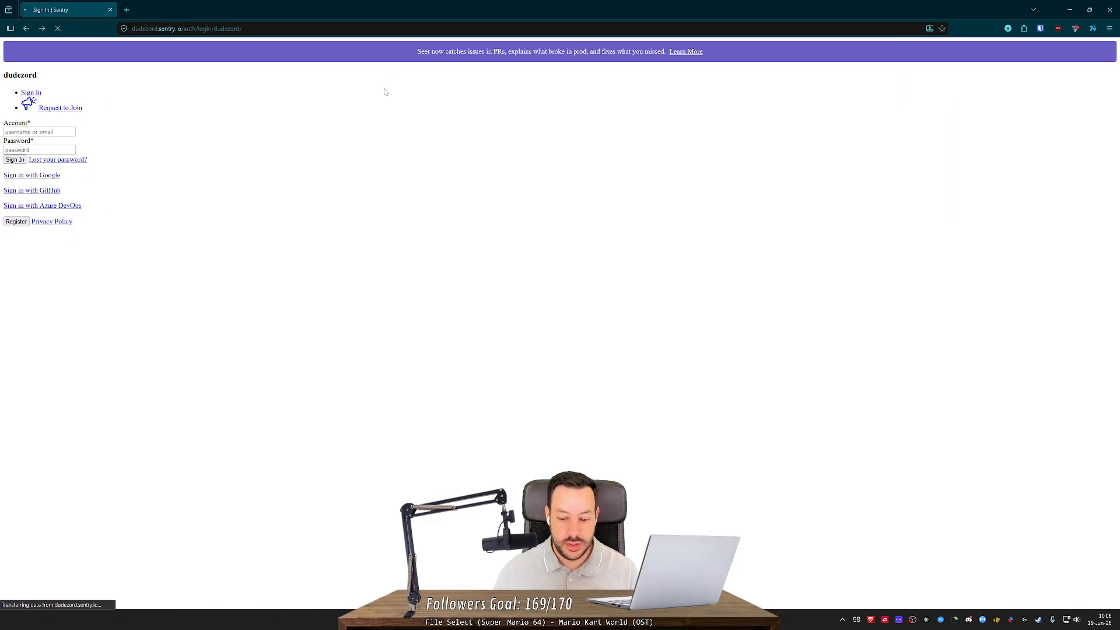
- Open the developer console for the Sentry login page and examine the first cross-origin request error
key(F12)
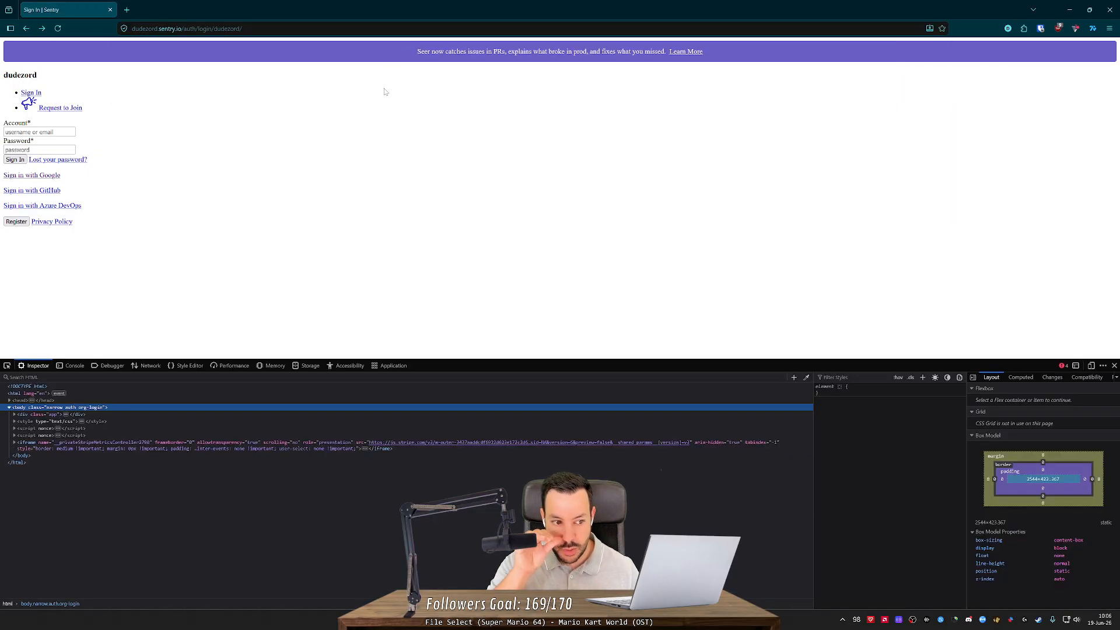
click(71, 366)
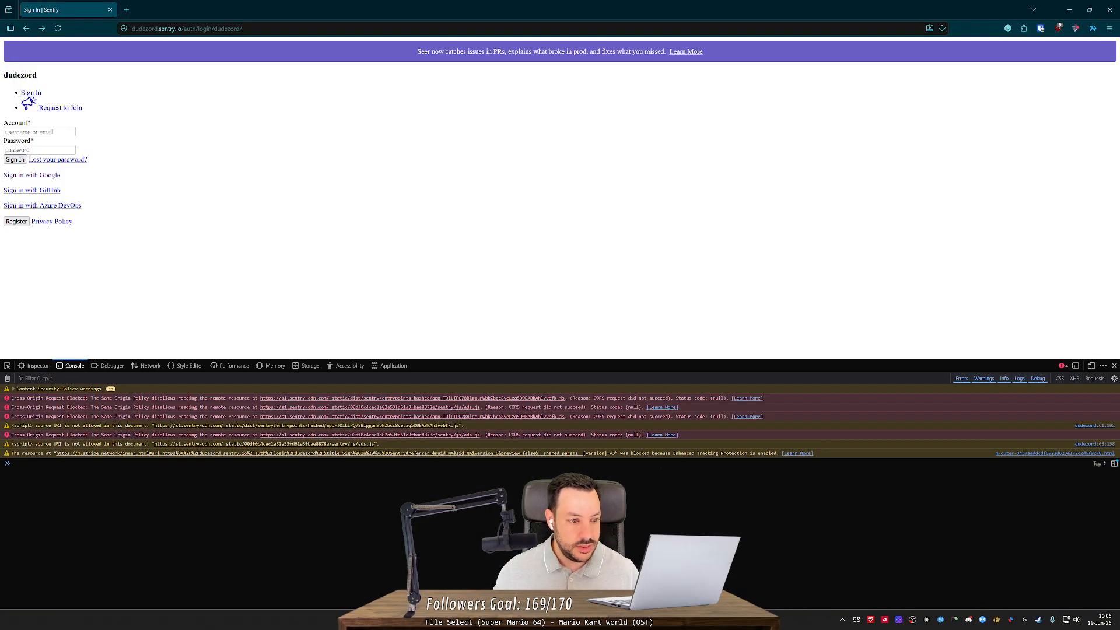
drag(239, 398, 563, 399)
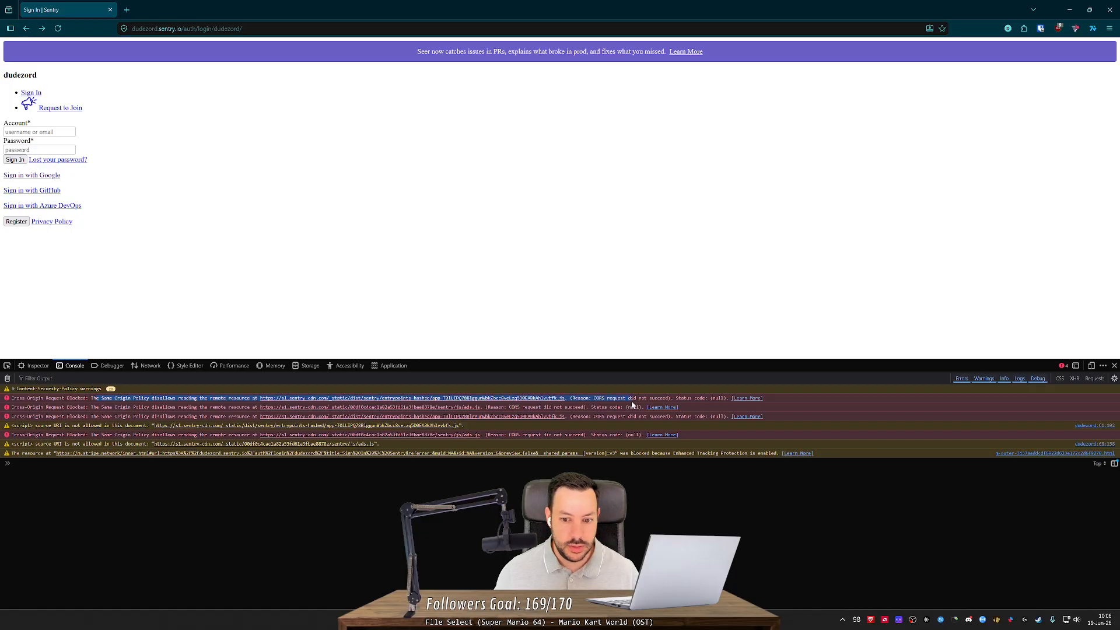
- Open a window with the other Firefox profile and load the copied Sentry issues address in it
drag(667, 399, 135, 363)
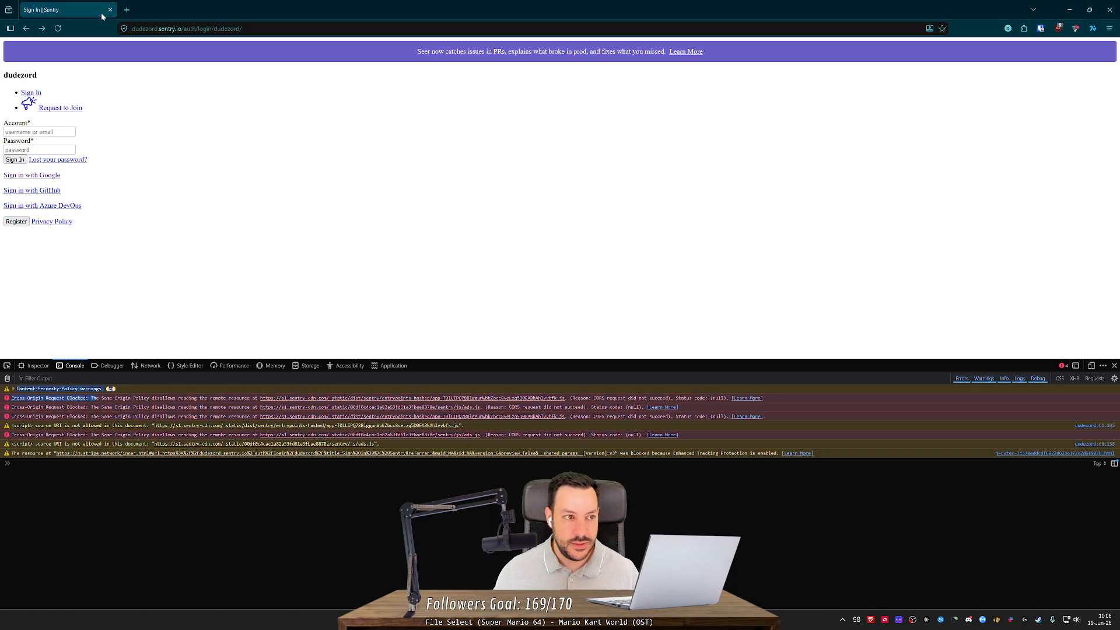
key(alt+Tab)
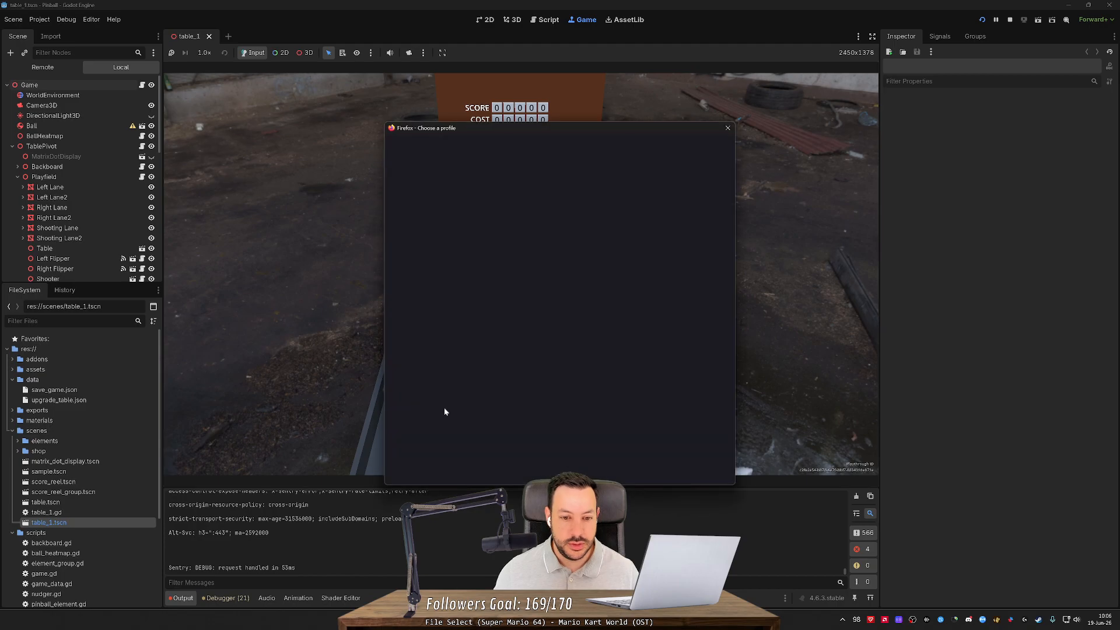
click(540, 300)
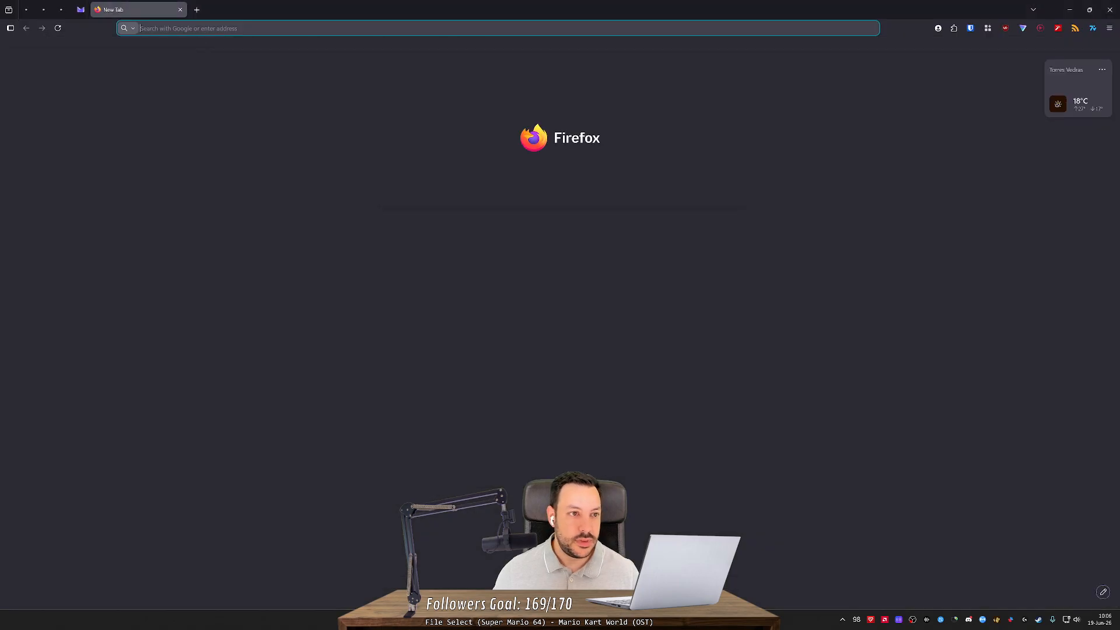
key(ctrl+v)
key(Return)
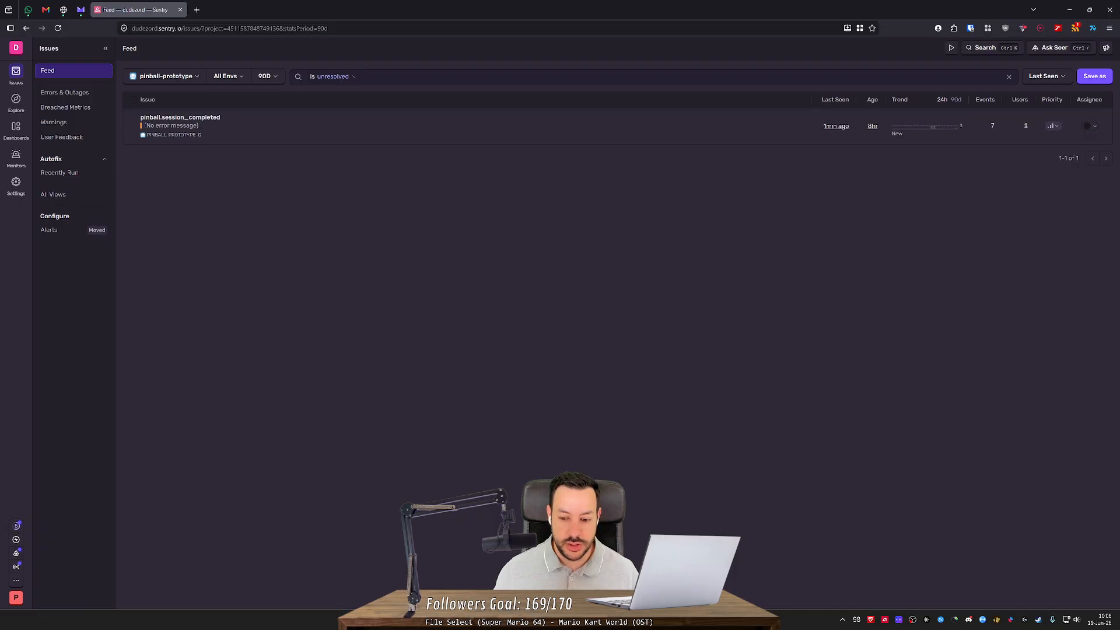
- Open the pinball.session_completed issue from the Sentry feed
key(alt+Tab)
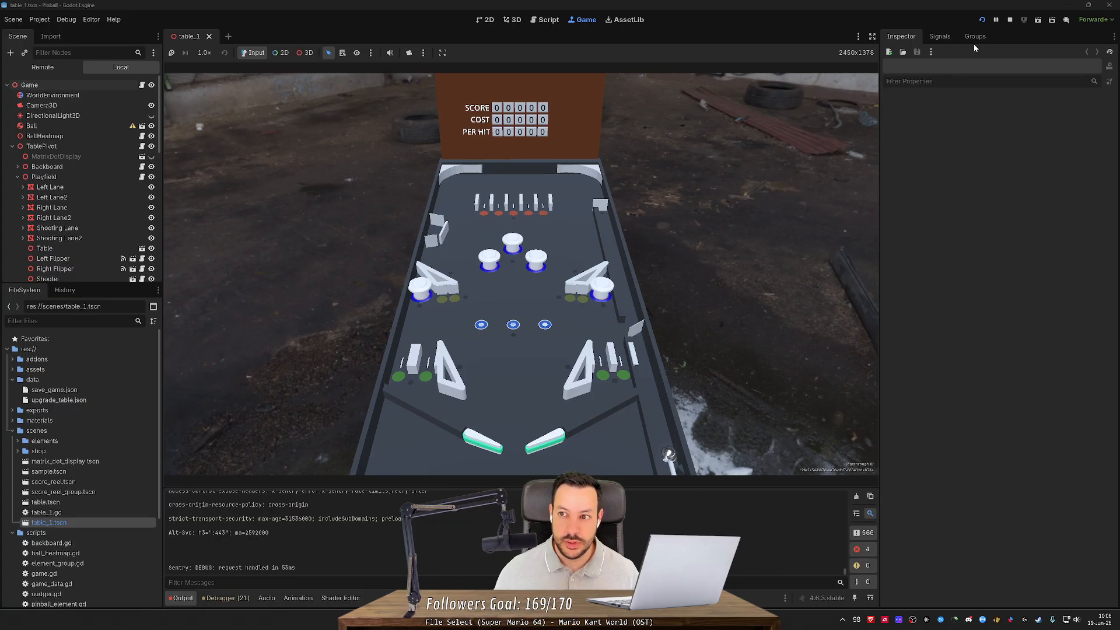
key(alt+Tab)
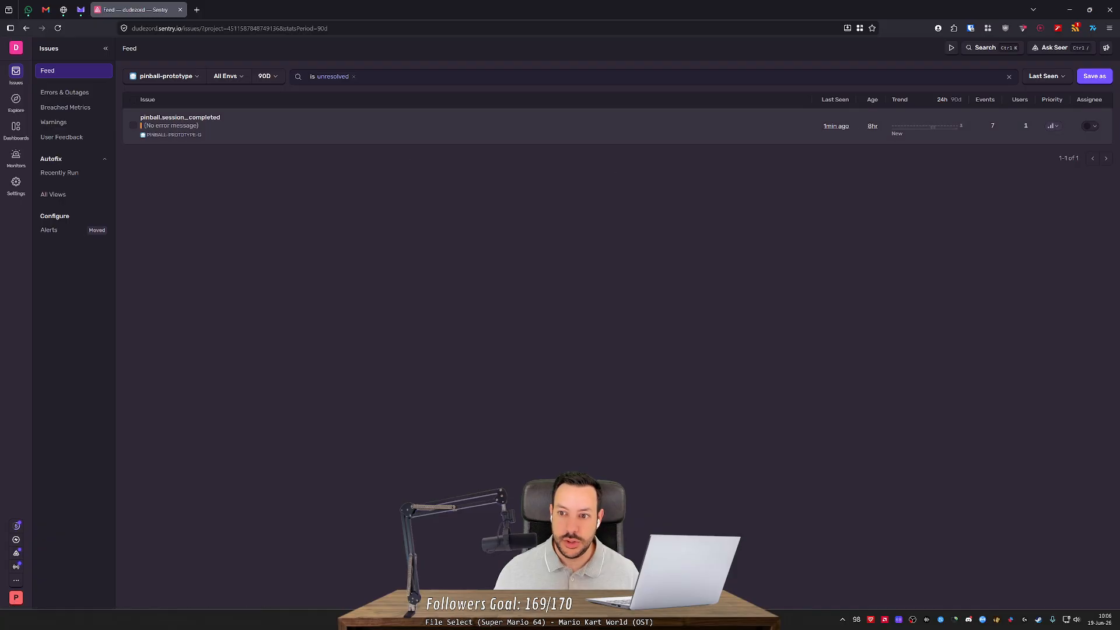
click(198, 119)
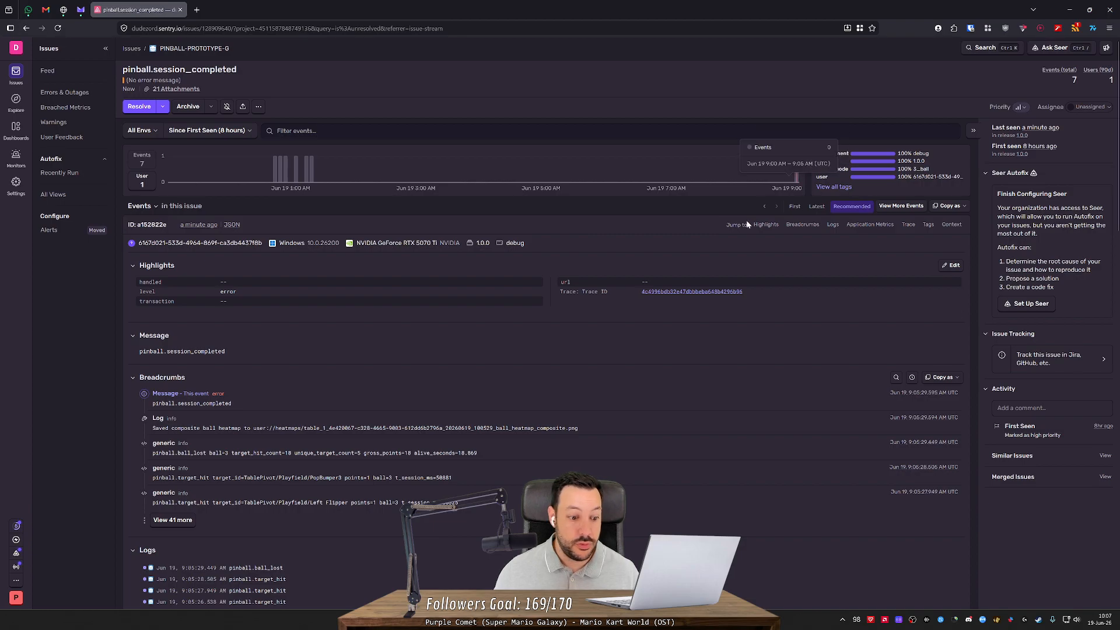
- Open the event's full log list, examine the details of the 9:04:58 pinball.ball_lost entry, and close the list
scroll(561, 397, down, 4)
click(178, 406)
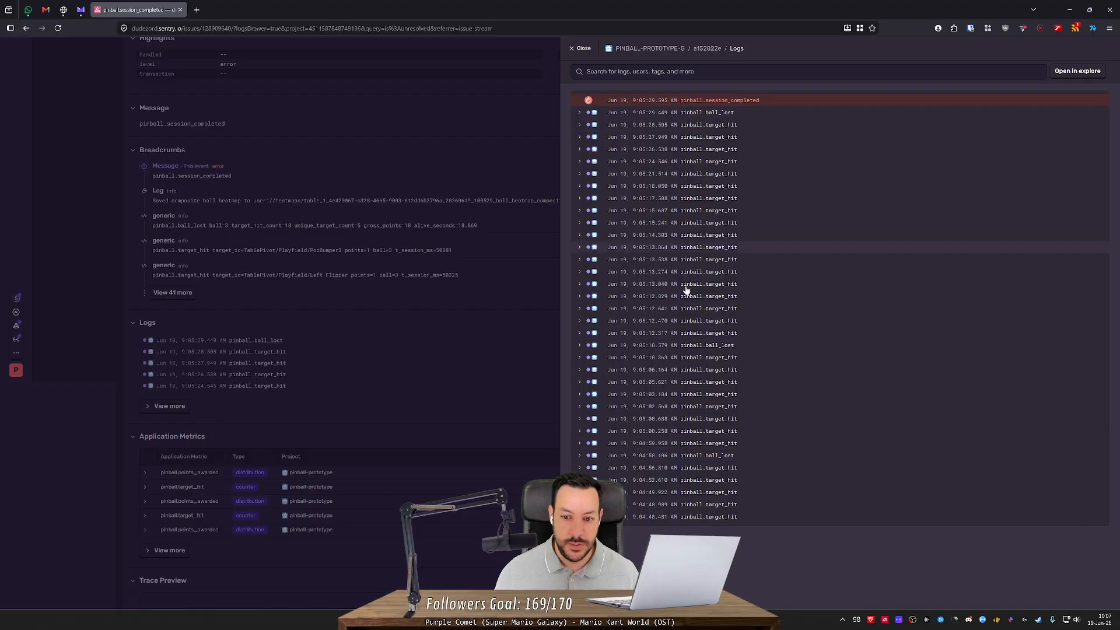
click(651, 518)
scroll(951, 586, down, 3)
click(726, 332)
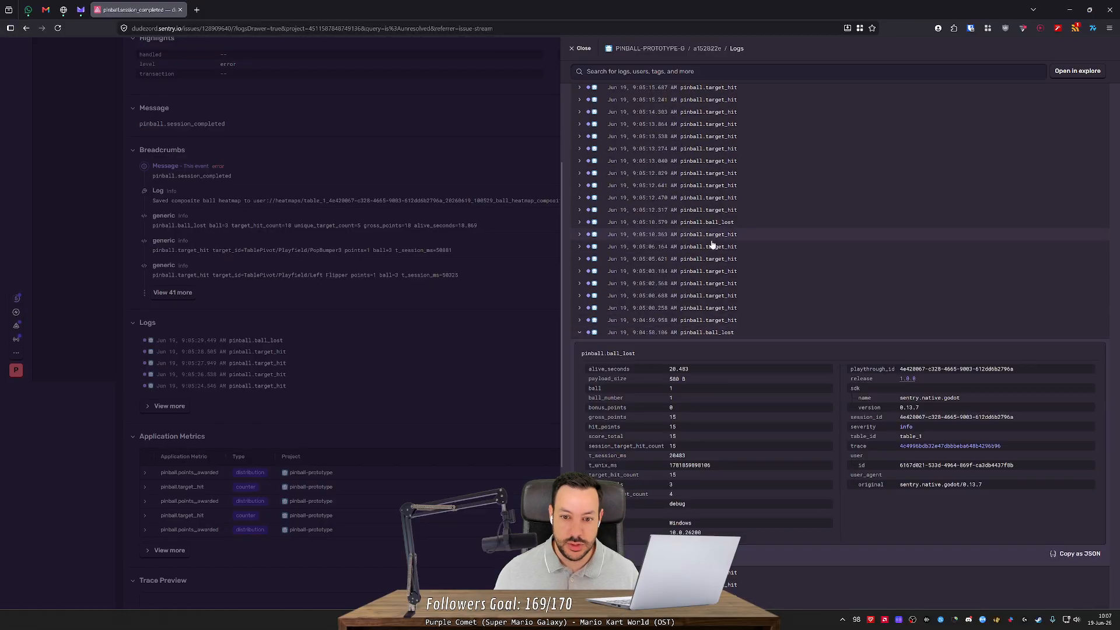
scroll(711, 242, up, 3)
click(477, 219)
- Preview the ball_heatmap_composite.png attachment of the session_completed event
scroll(482, 349, down, 3)
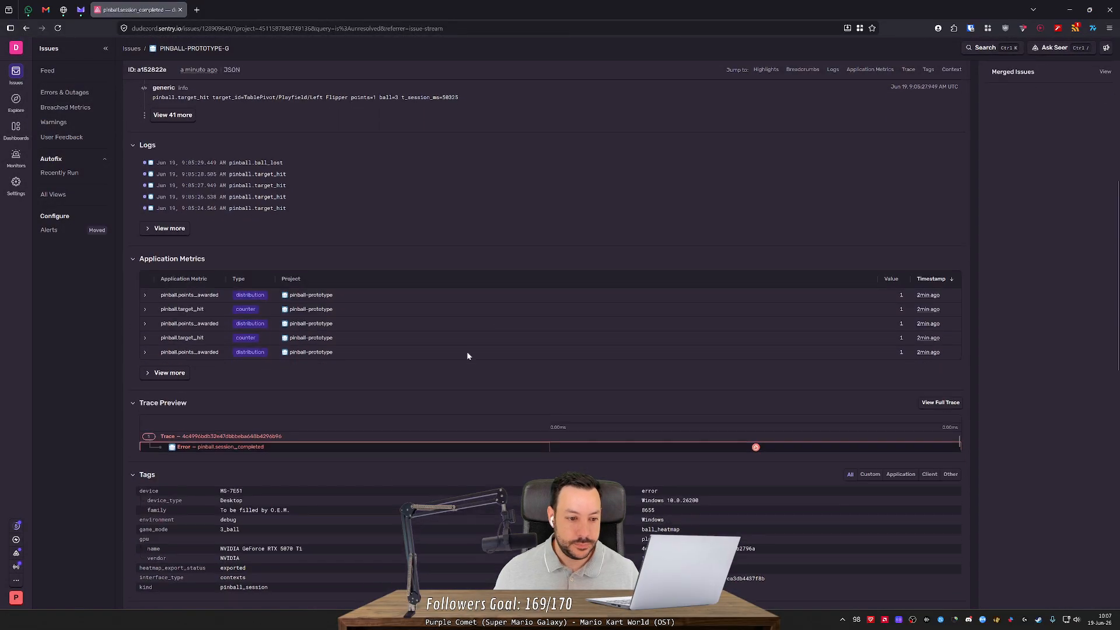
scroll(379, 350, down, 1)
scroll(376, 360, down, 10)
scroll(375, 361, down, 1)
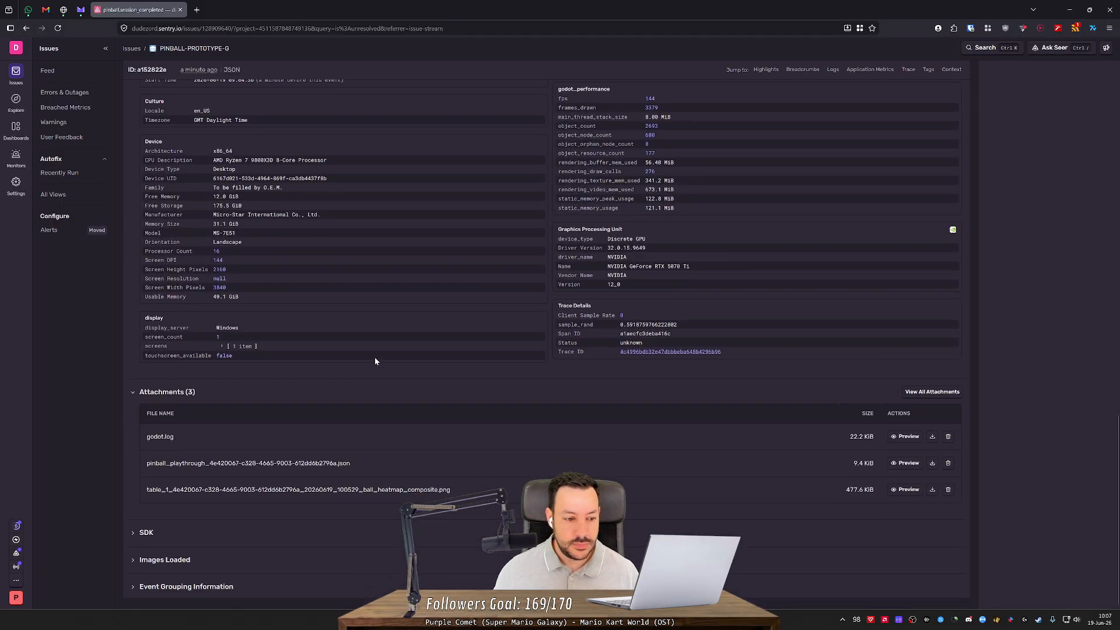
click(905, 489)
scroll(331, 404, down, 6)
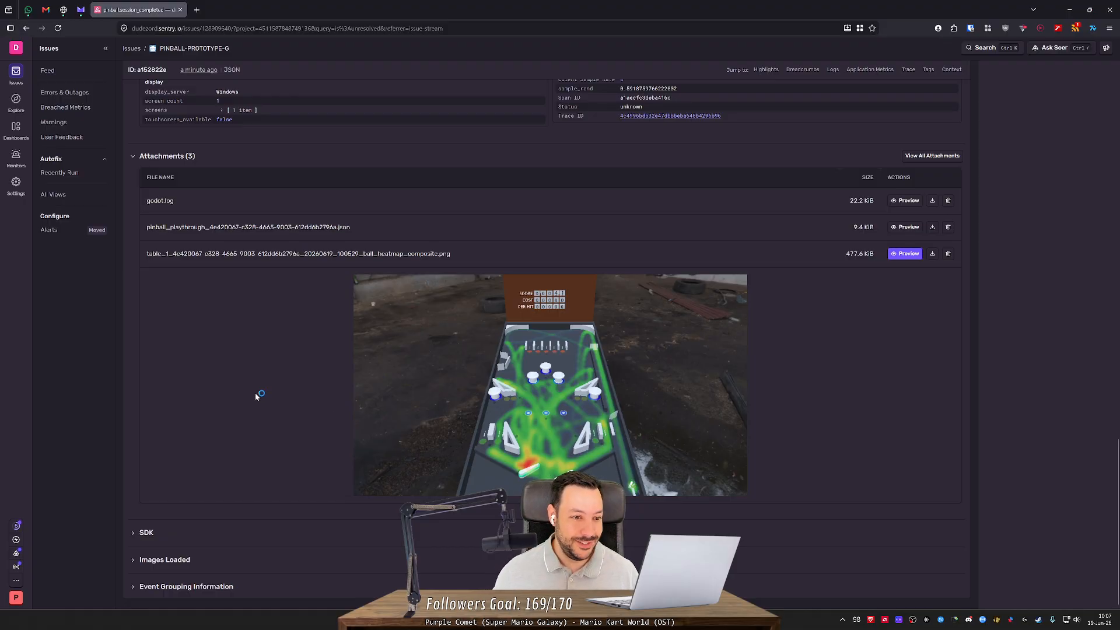
- Look over the event's device and engine contexts and dismiss the Firefox crash reporter without quitting through it
scroll(255, 393, up, 5)
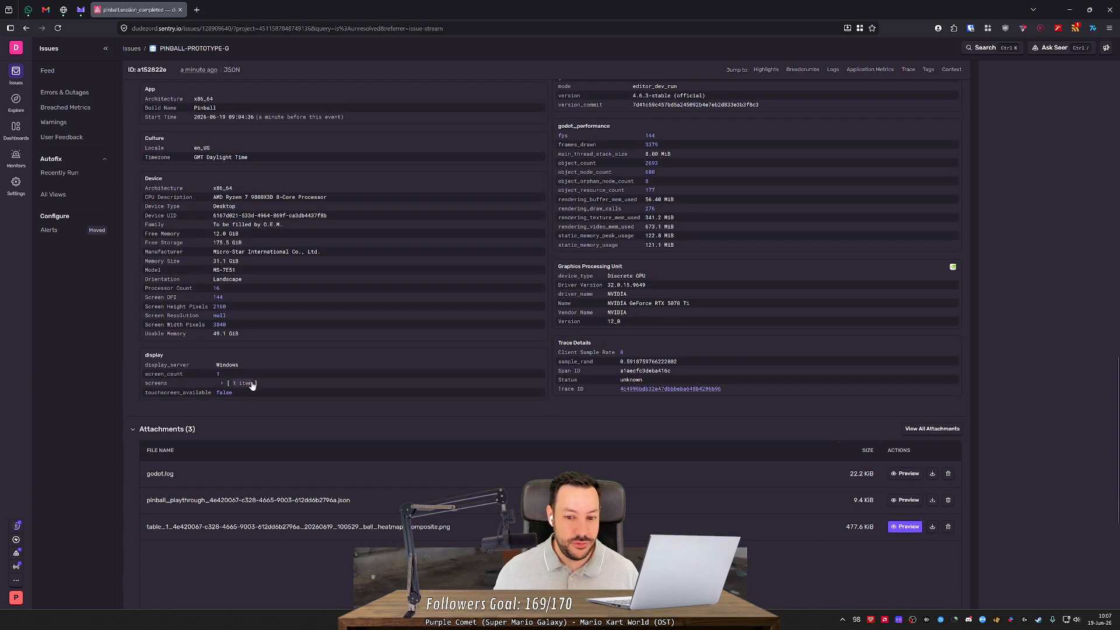
scroll(489, 430, up, 3)
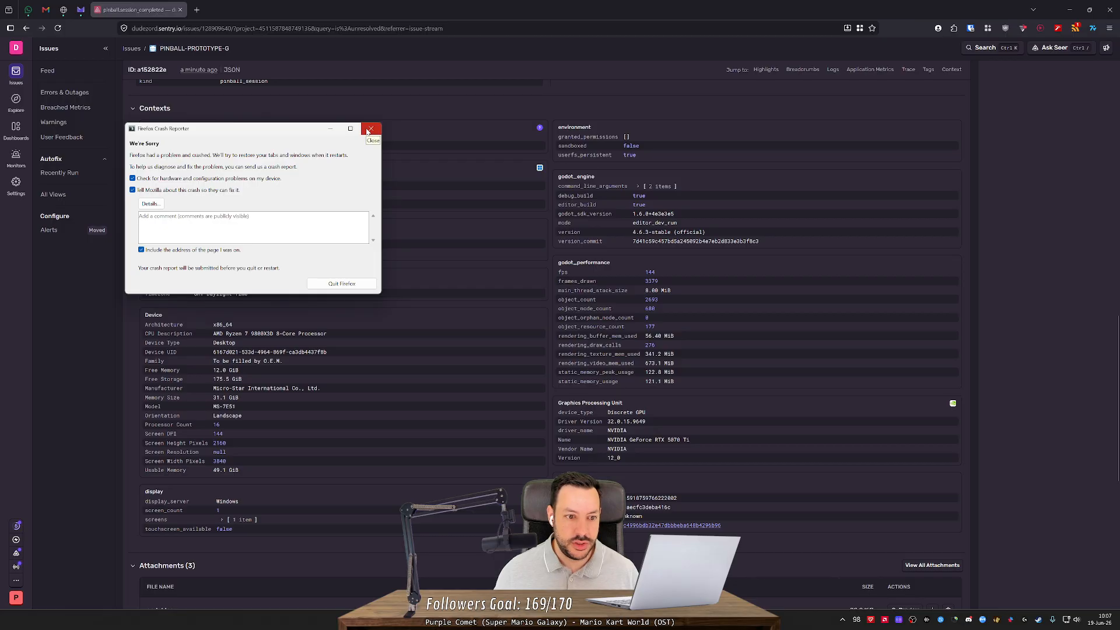
click(367, 130)
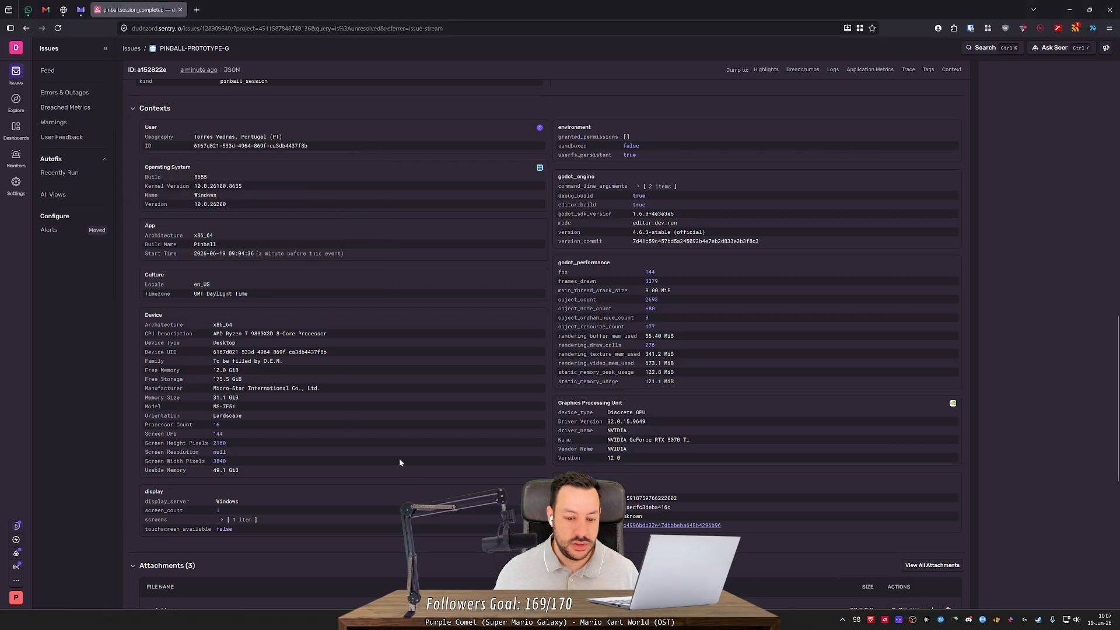
- Preview the pinball_playthrough JSON attachment and expand its balls list, first ball entry and hits list
scroll(289, 403, down, 3)
scroll(288, 404, up, 1)
scroll(291, 406, down, 3)
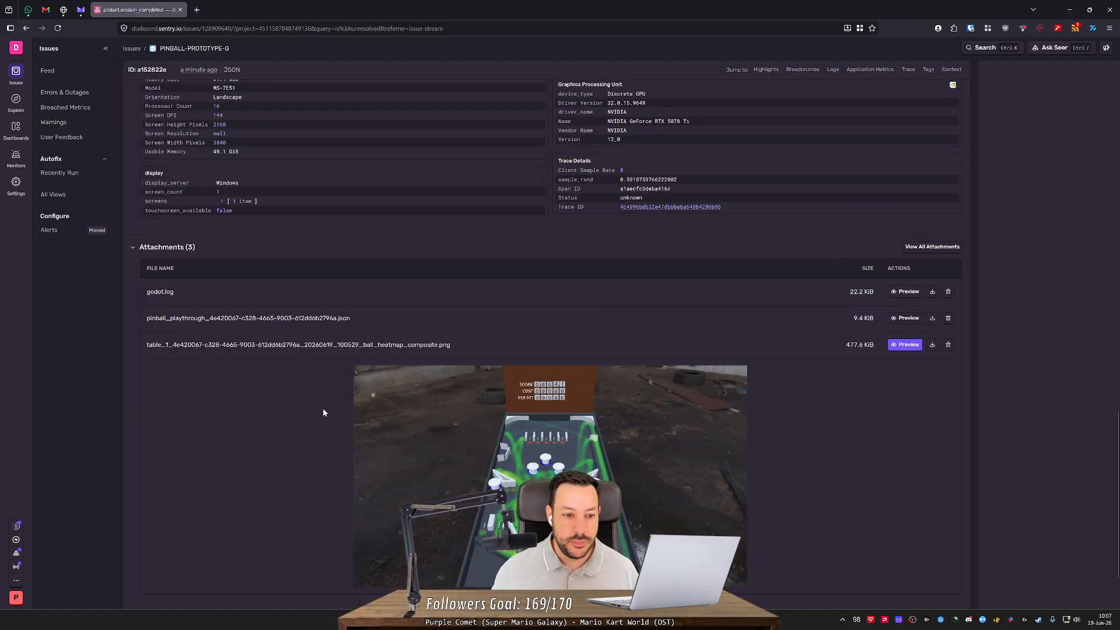
click(905, 318)
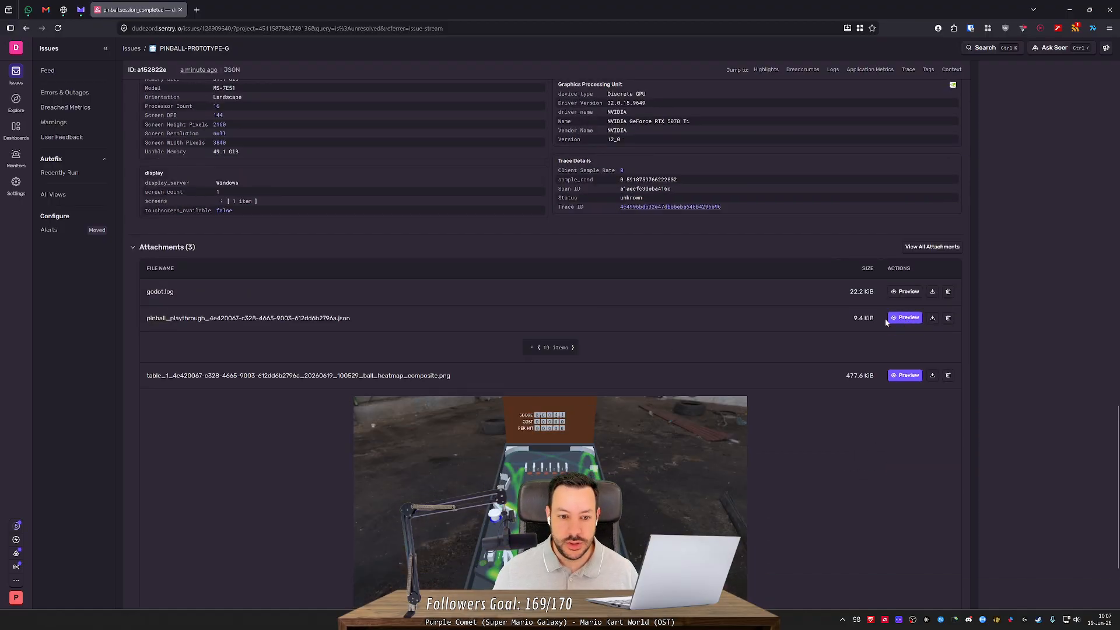
click(531, 349)
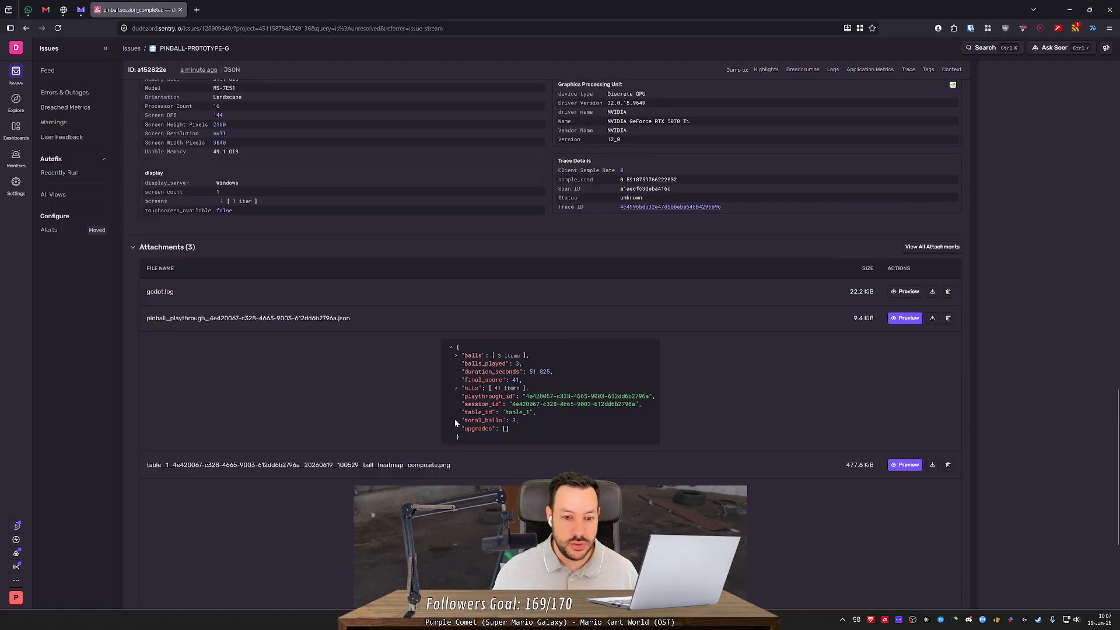
click(455, 355)
click(461, 363)
scroll(676, 438, down, 2)
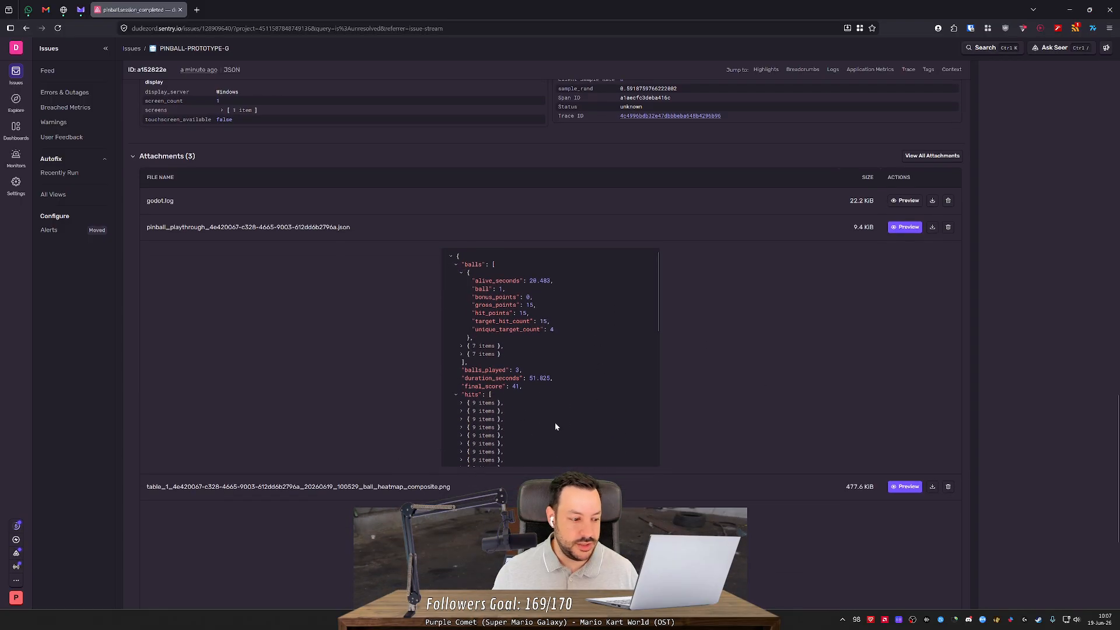
- Review the playthrough hits and heatmap preview, and examine the event's contexts, tags, metrics and breadcrumbs
scroll(506, 390, down, 1)
scroll(522, 376, down, 3)
scroll(683, 388, down, 5)
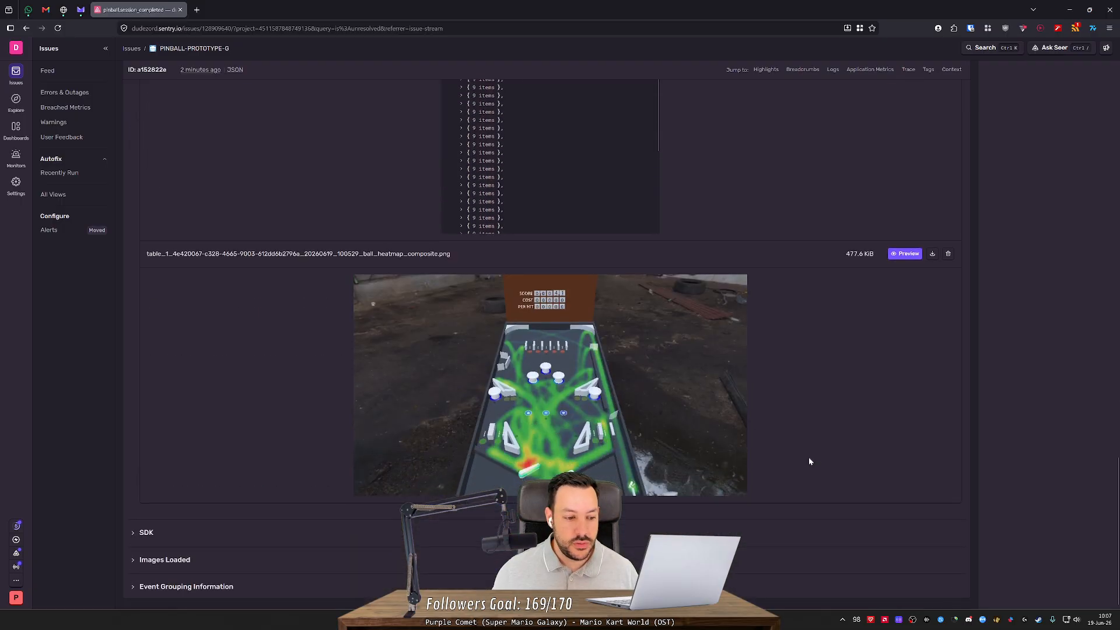
middle_click(819, 462)
scroll(811, 408, up, 8)
middle_click(789, 435)
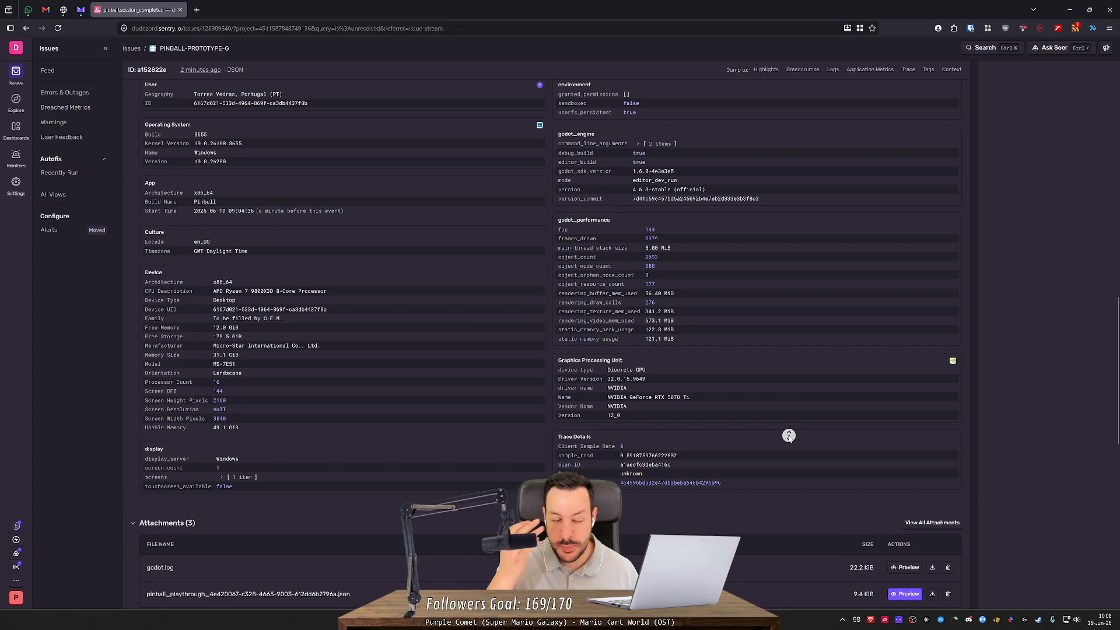
scroll(788, 437, up, 3)
scroll(789, 438, up, 5)
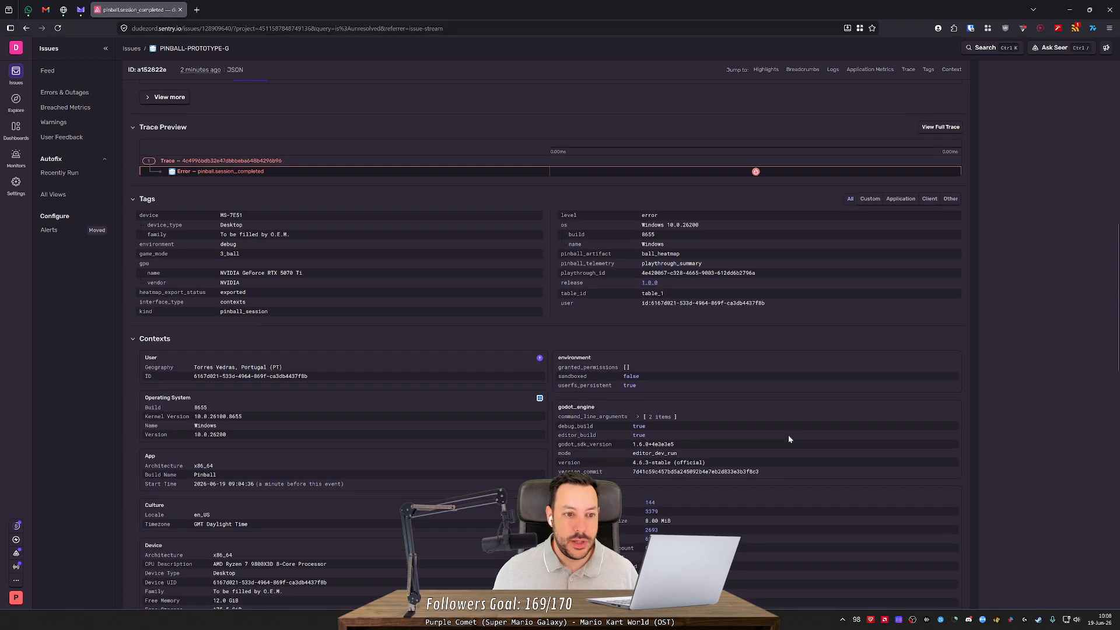
scroll(789, 438, up, 7)
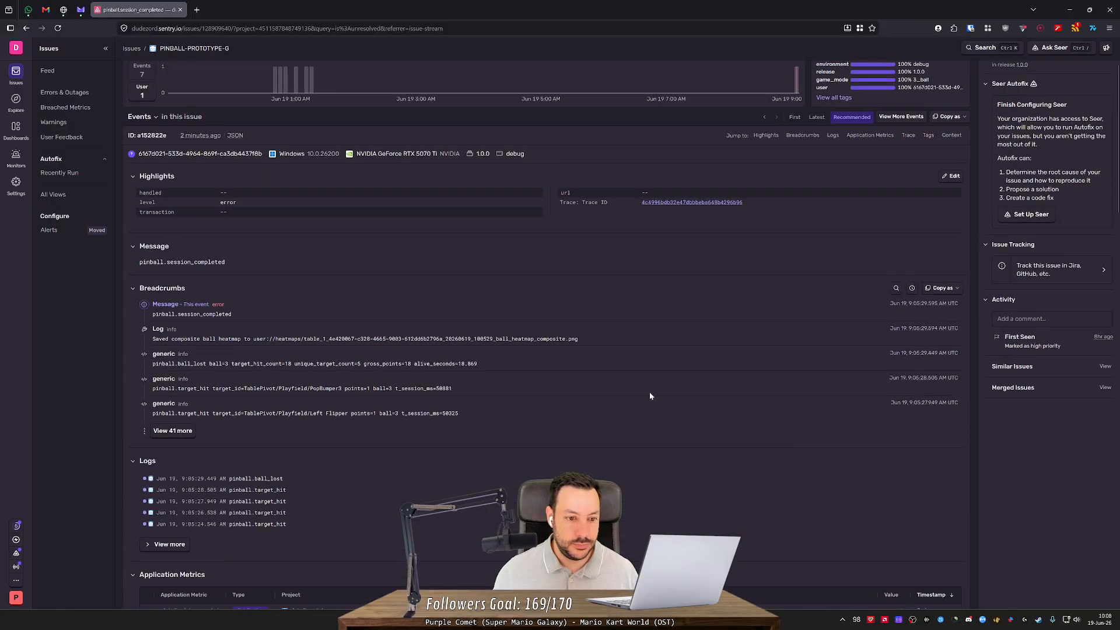
scroll(641, 382, up, 2)
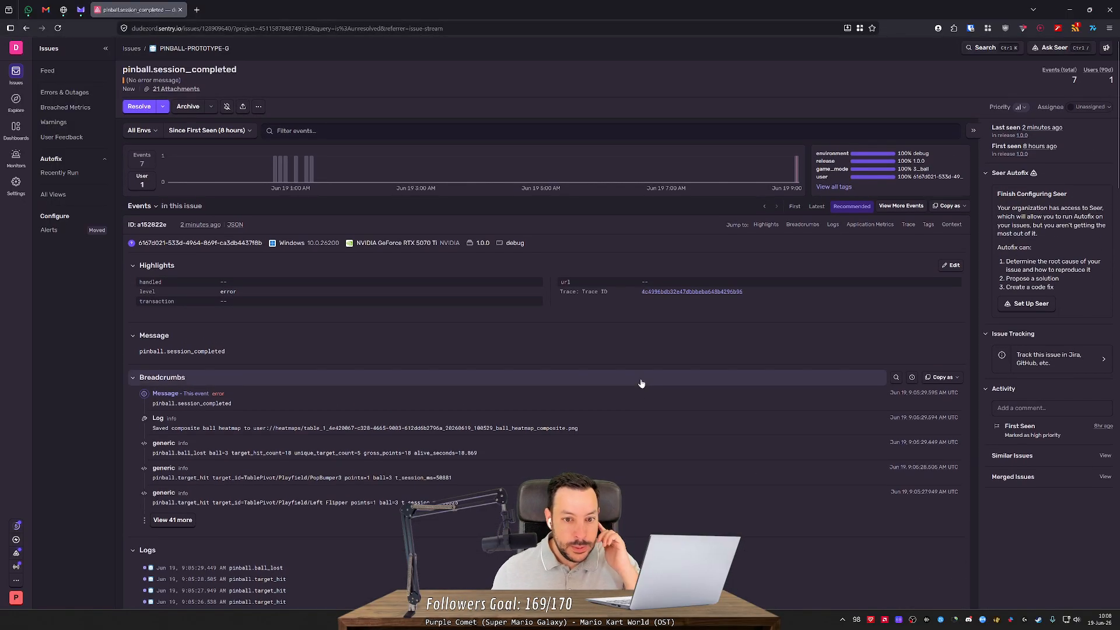
- Check the session's breadcrumbs, logs and application metrics once more and return to the Godot editor
click(1069, 10)
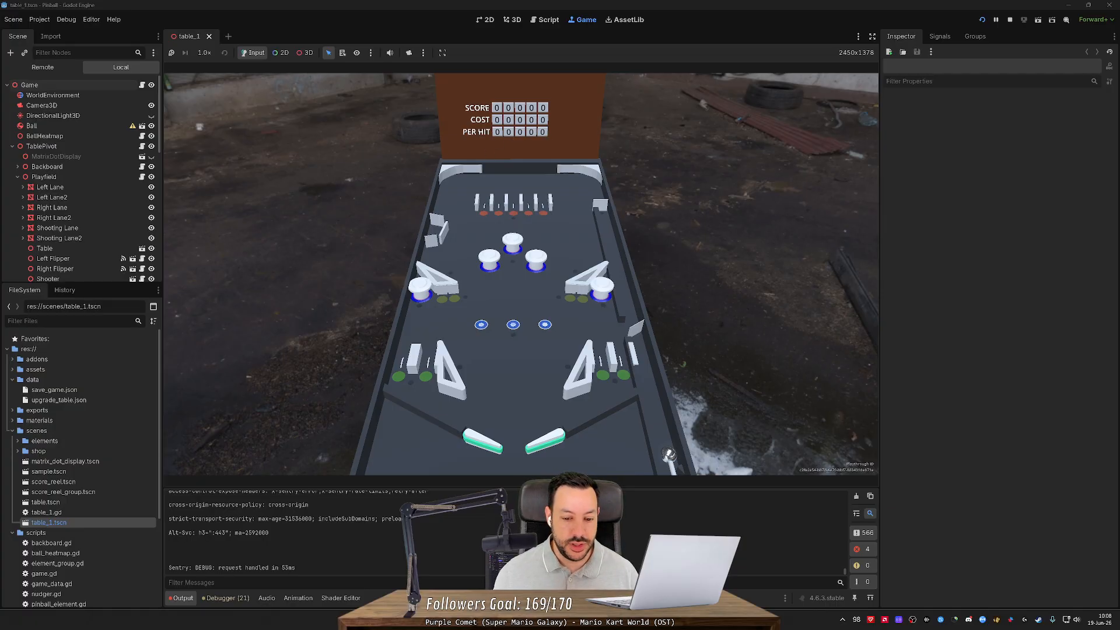
key(alt+Tab)
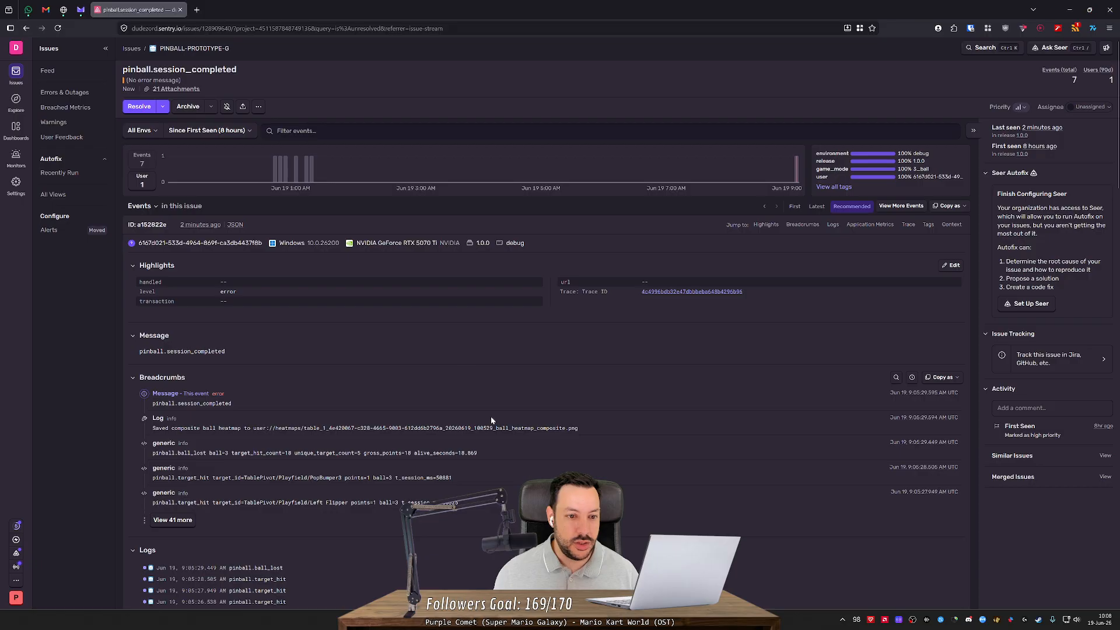
scroll(493, 418, down, 4)
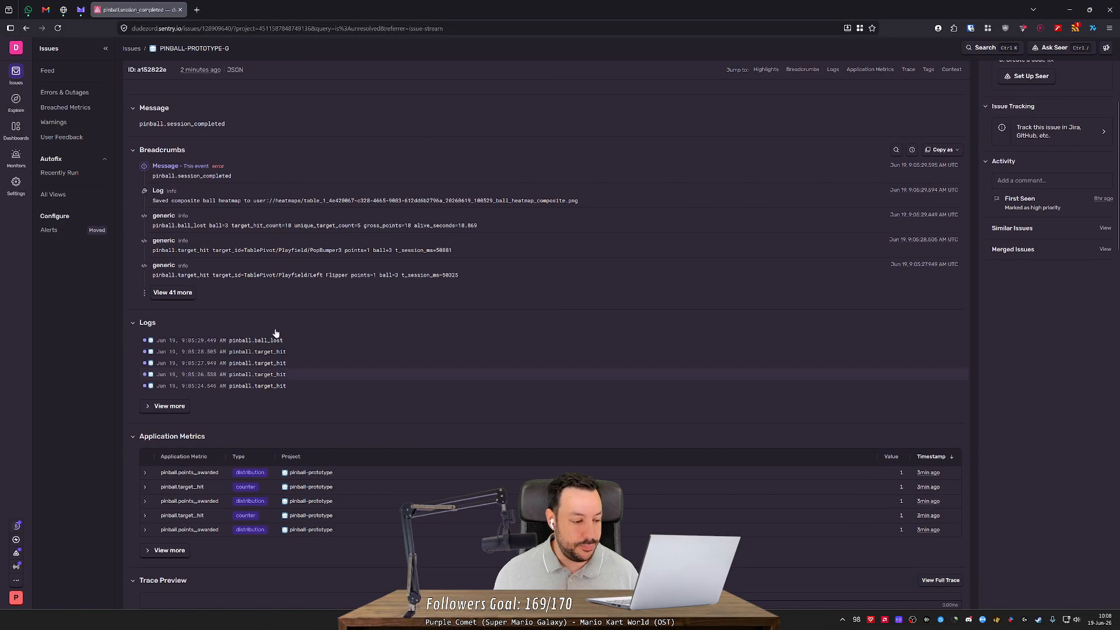
click(1076, 27)
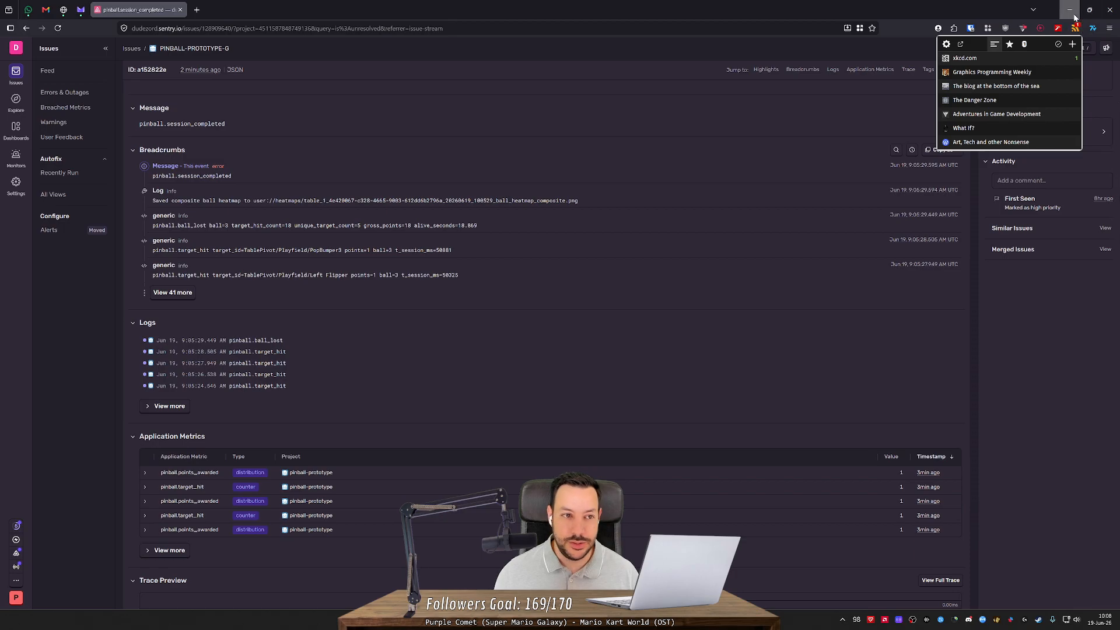
click(1074, 14)
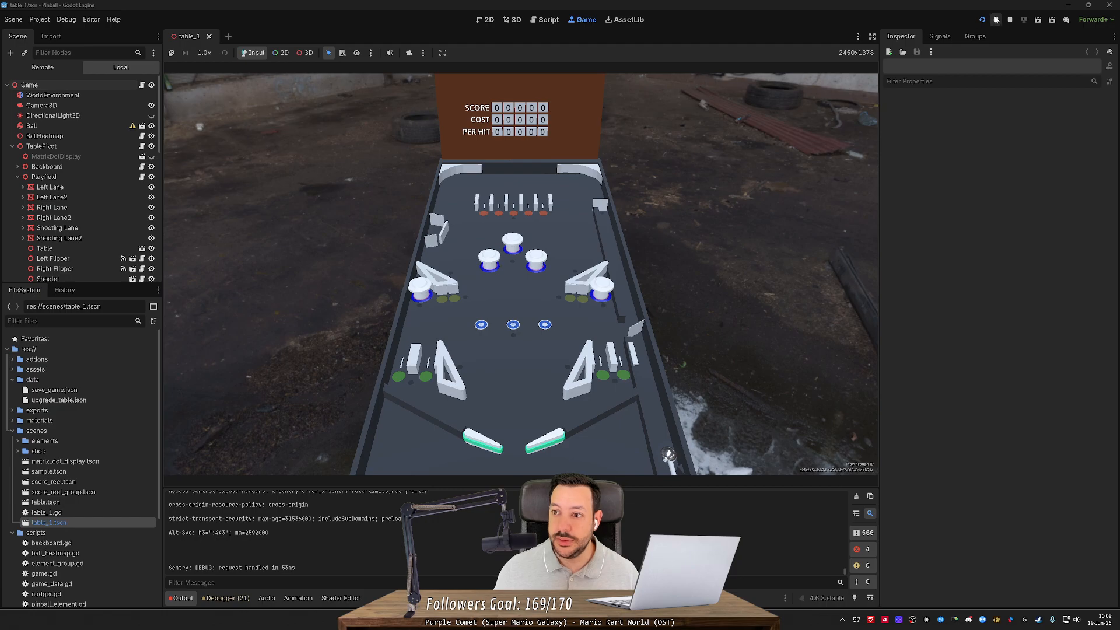
- Stop the running pinball game and collapse the scenes and scripts folders in the project files
key(F8)
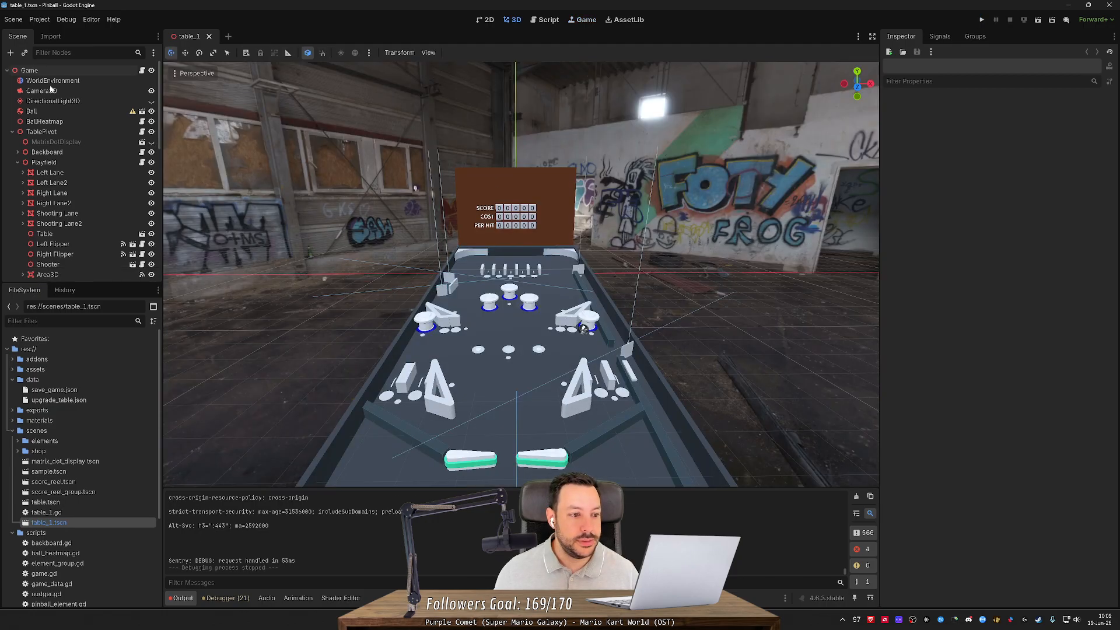
click(12, 430)
click(11, 442)
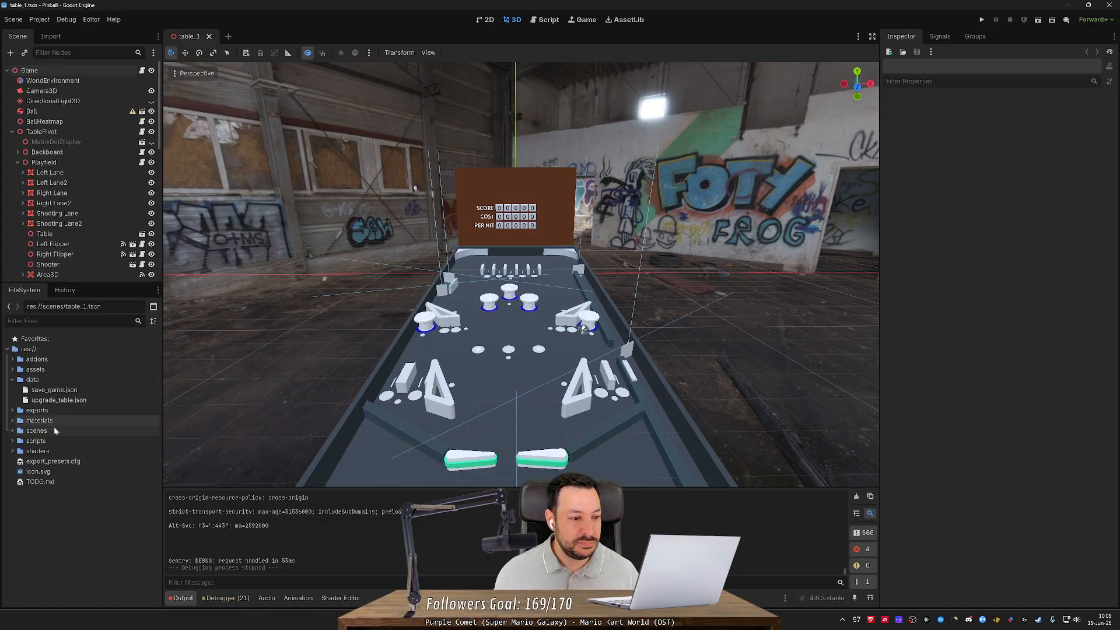
- Create a new folder named menu inside the project's scenes folder
click(12, 431)
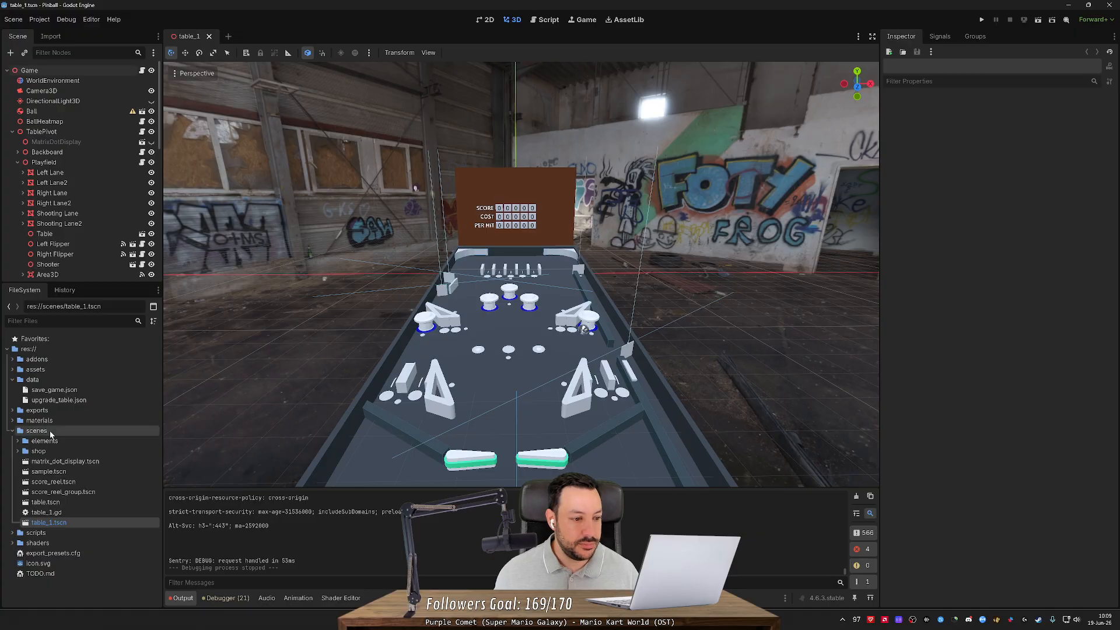
right_click(51, 432)
mouse_move(169, 441)
click(225, 441)
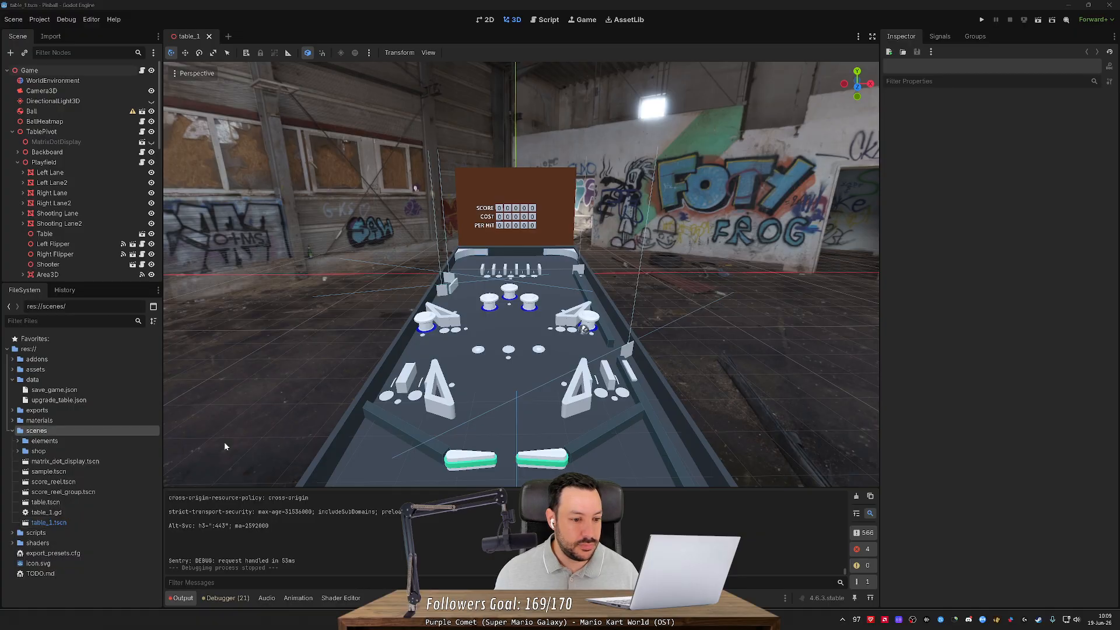
text(menu)
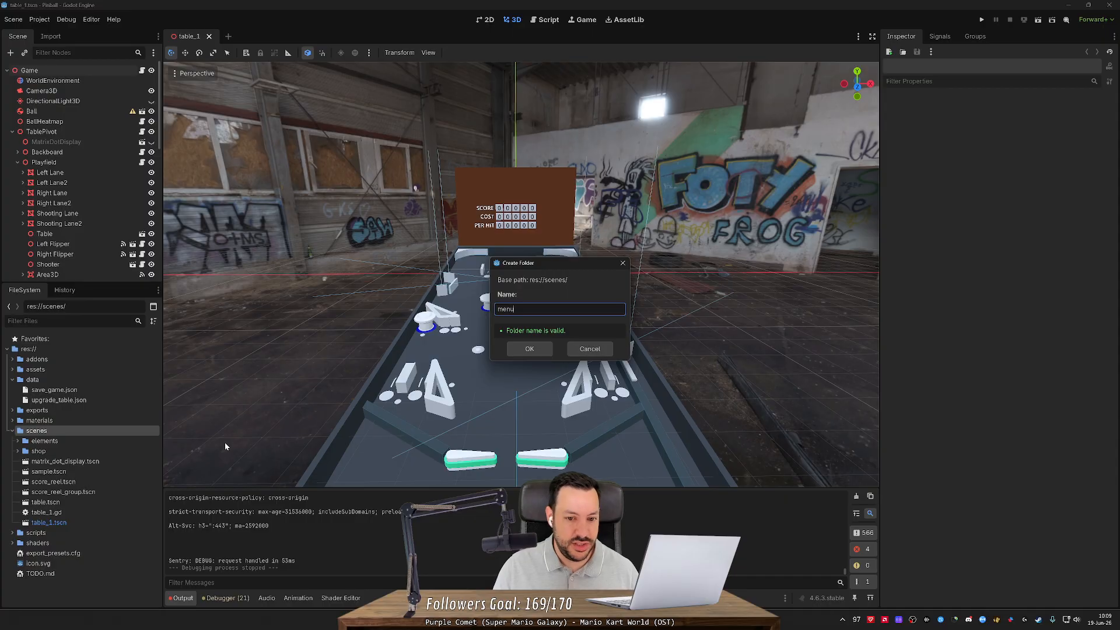
key(Return)
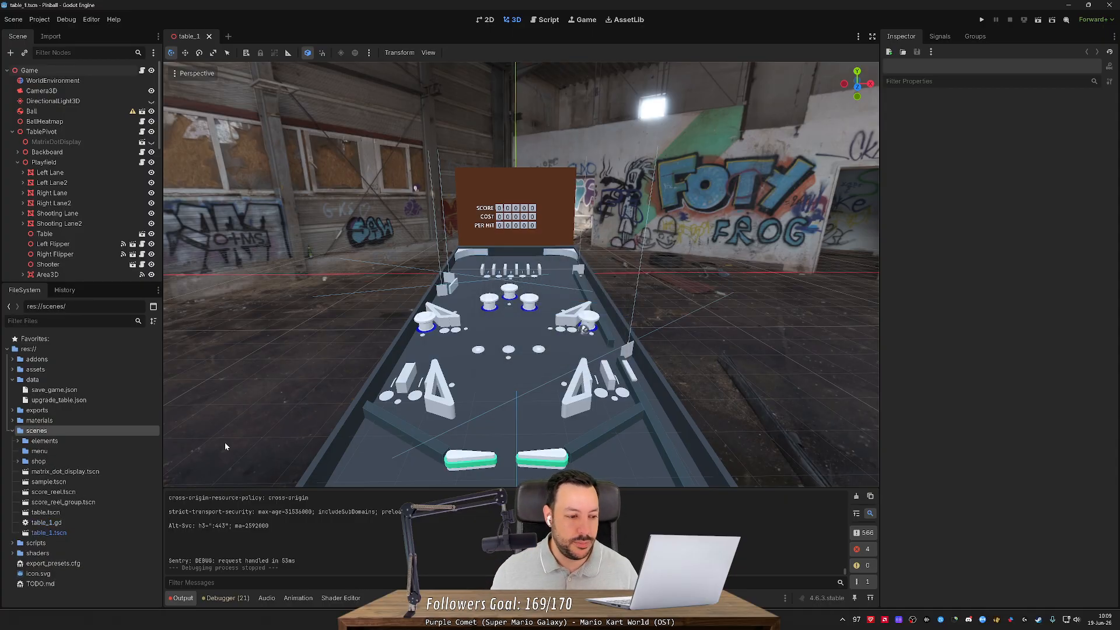
- Create a User Interface scene named main_menu inside the scenes/menu folder
right_click(93, 447)
mouse_move(126, 453)
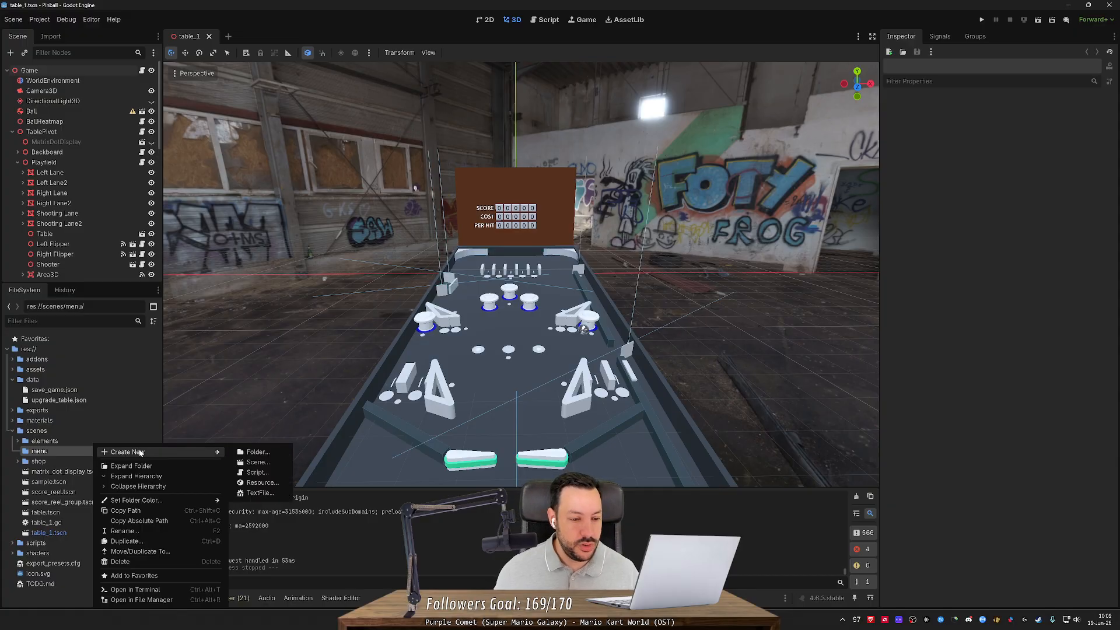
click(270, 462)
click(541, 279)
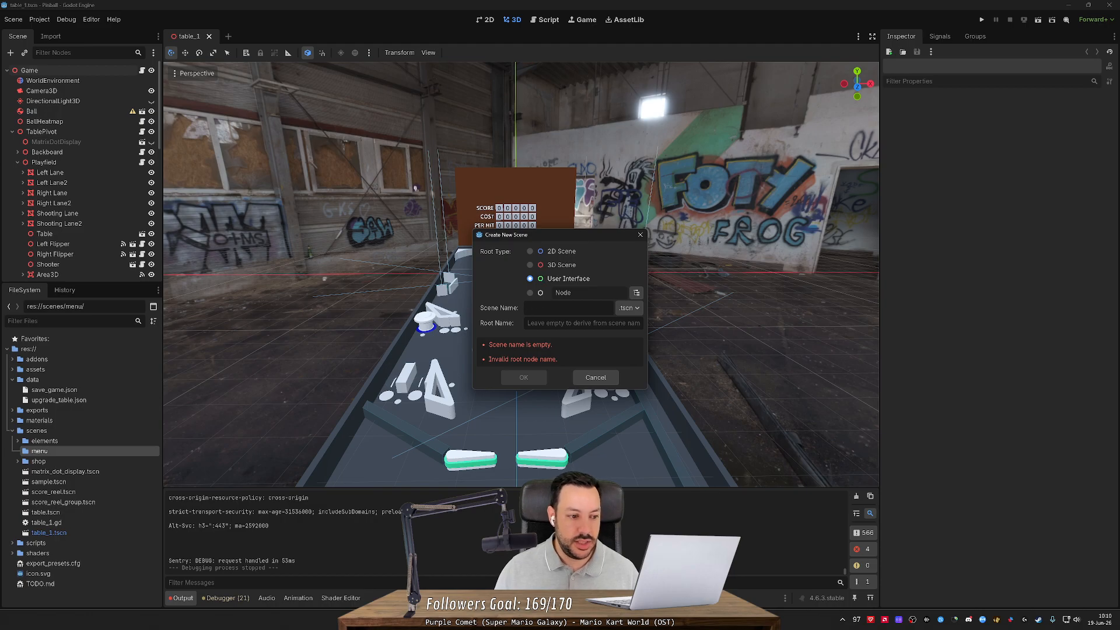
text(main_menu)
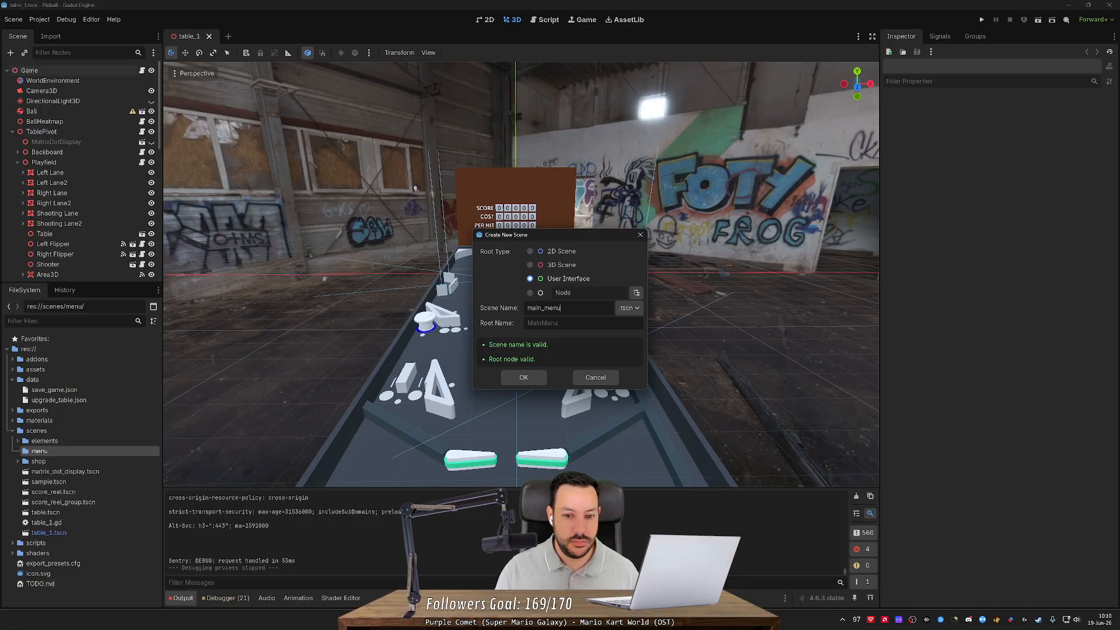
click(533, 376)
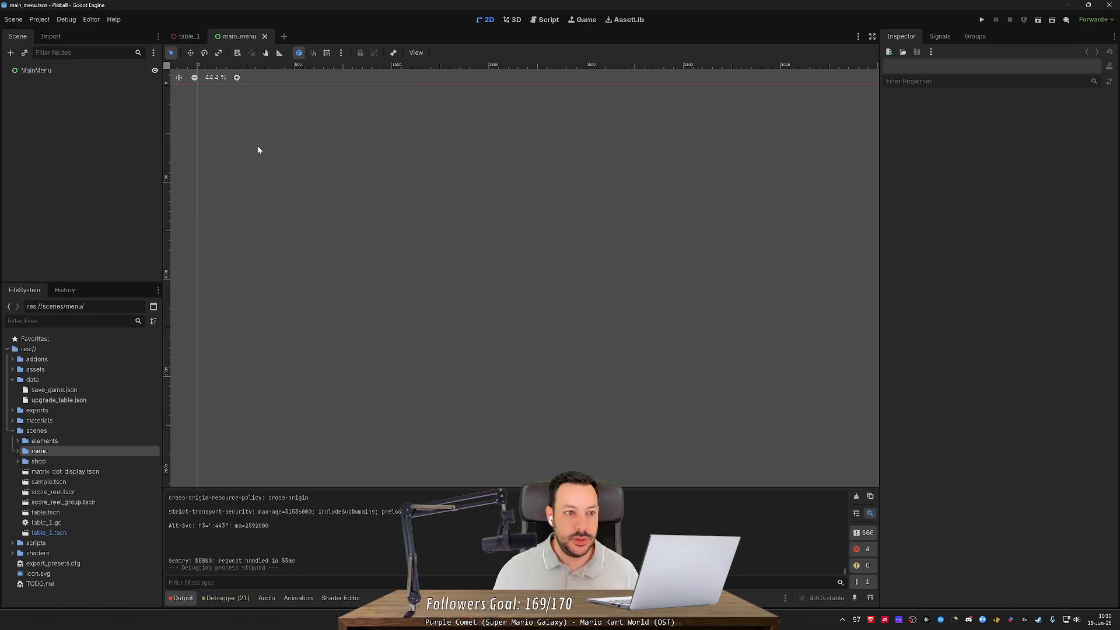
- Add a Button node as a child of the MainMenu root
right_click(35, 70)
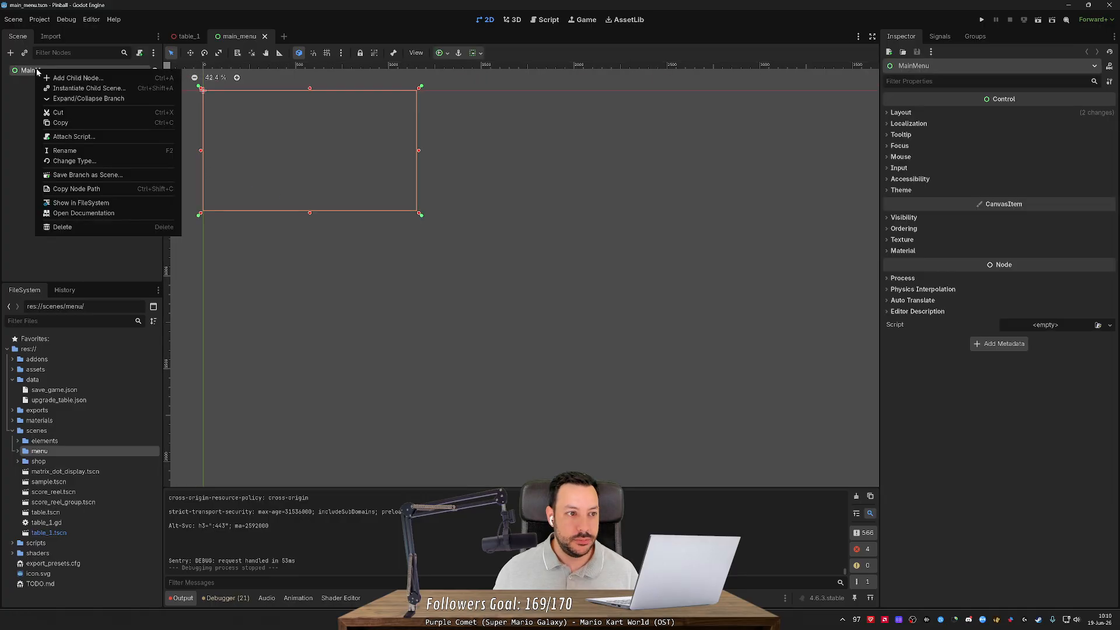
click(61, 77)
text(butto)
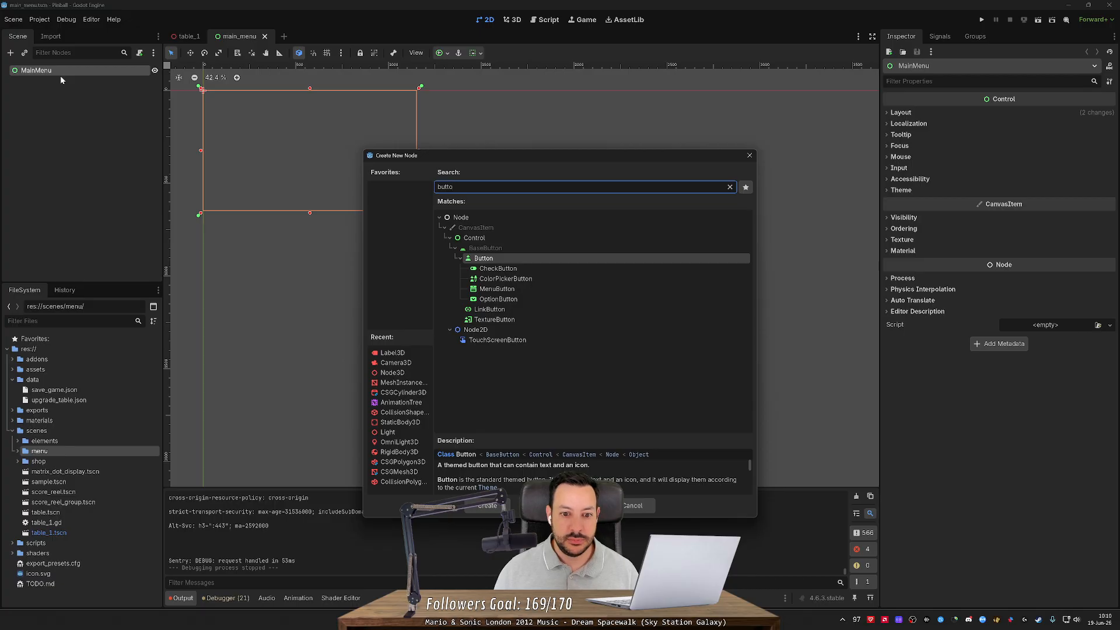
key(Down)
key(Down)
key(Down)
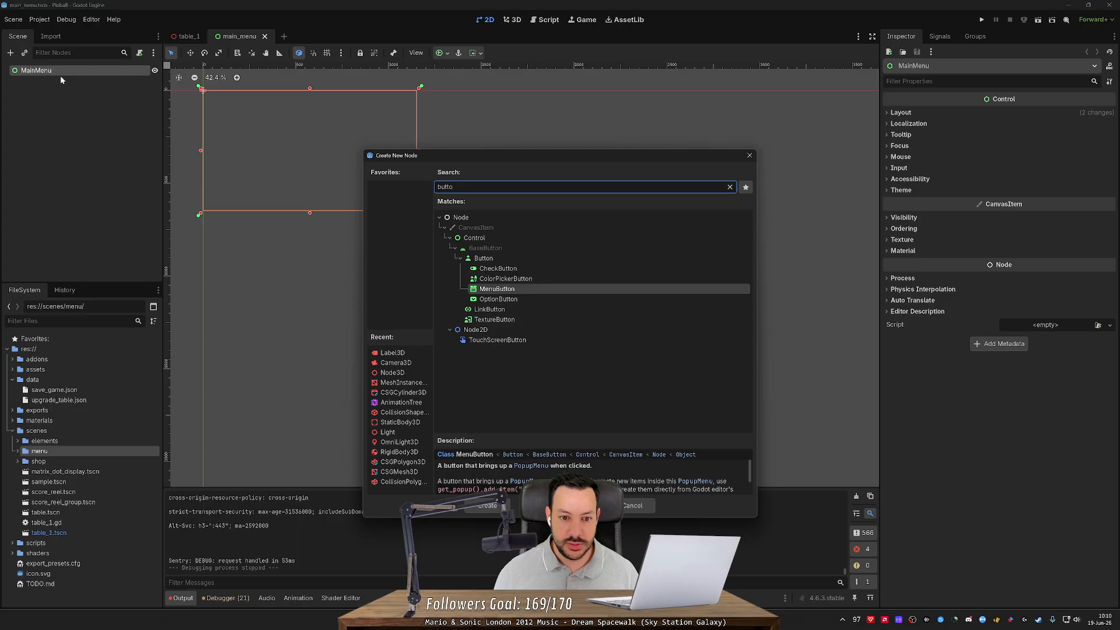
key(Down)
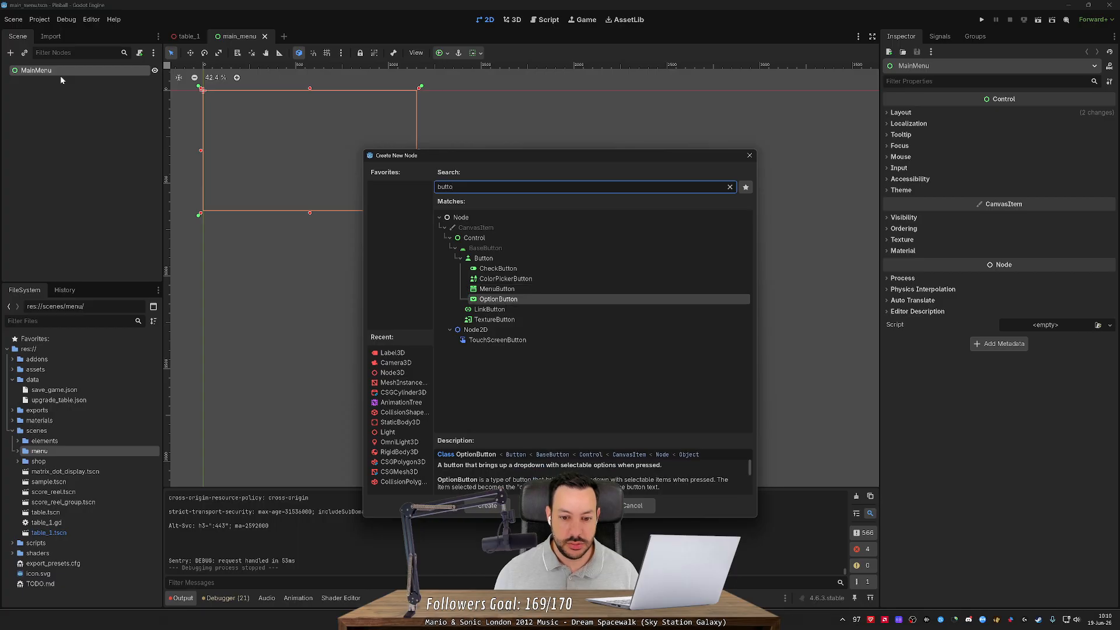
key(Up)
key(Up)
key(Up)
key(Up)
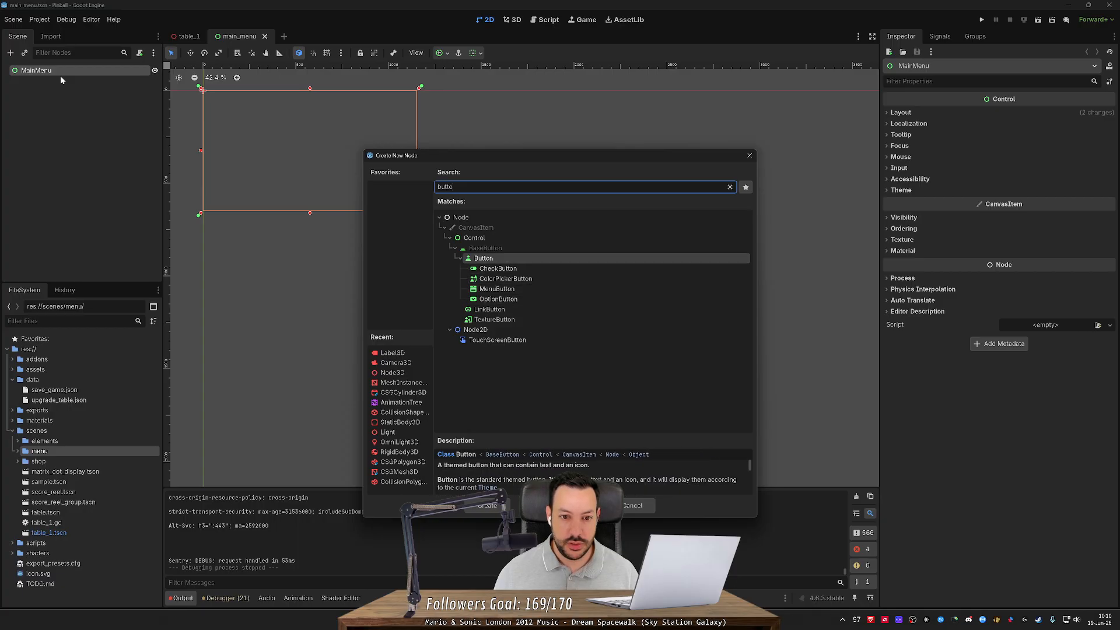
key(Return)
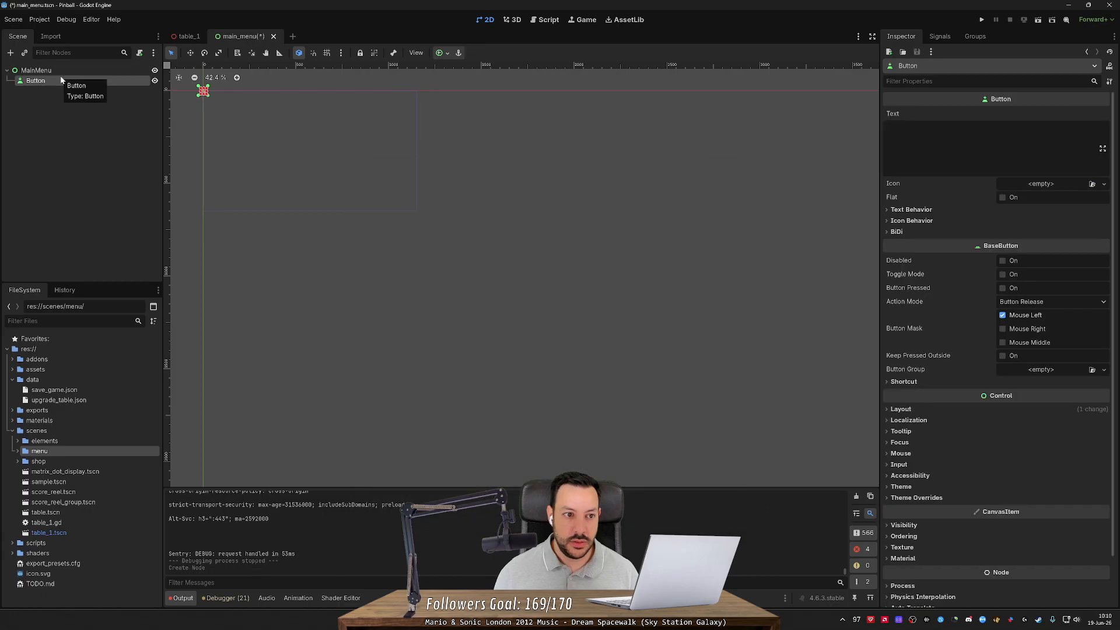
- Set the new button's text to "New Game"
scroll(288, 137, up, 8)
middle_drag(287, 138, 534, 287)
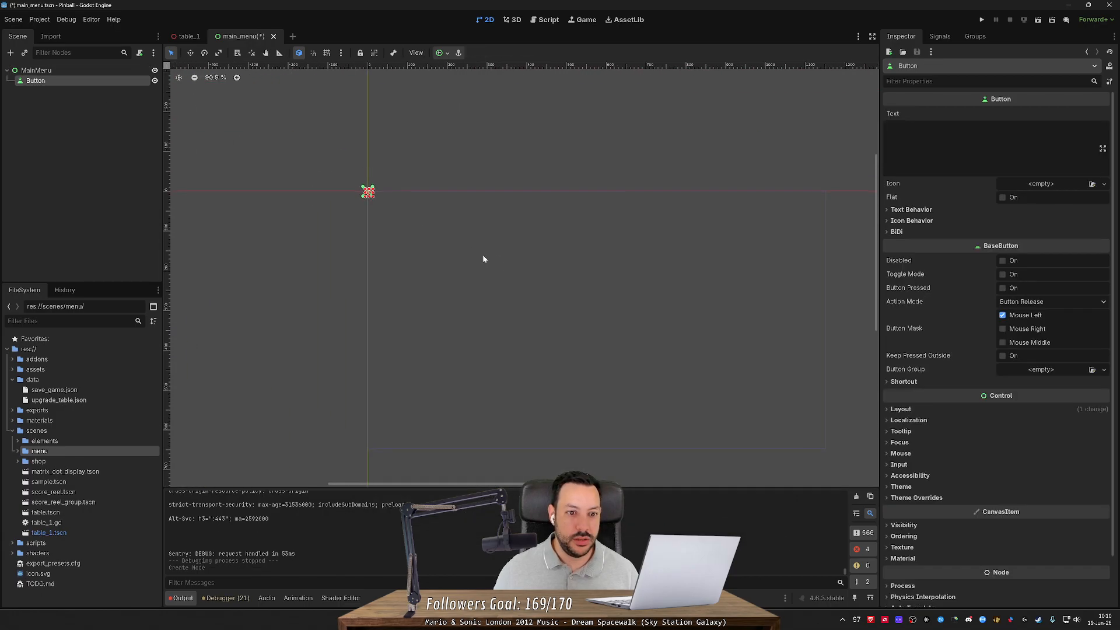
click(422, 210)
scroll(368, 184, up, 10)
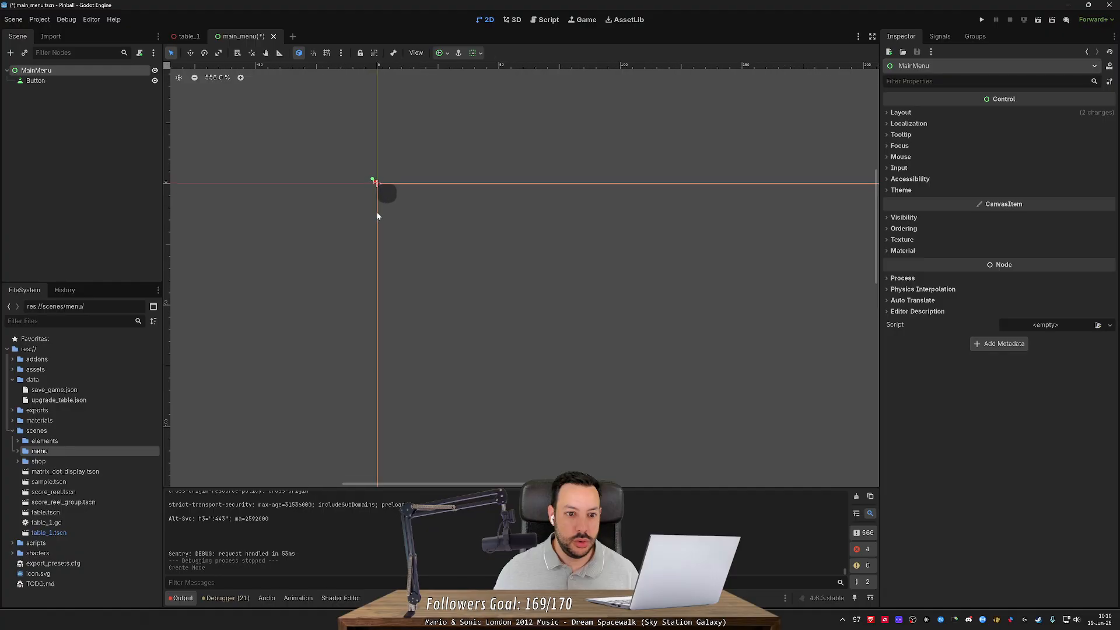
click(391, 197)
click(921, 129)
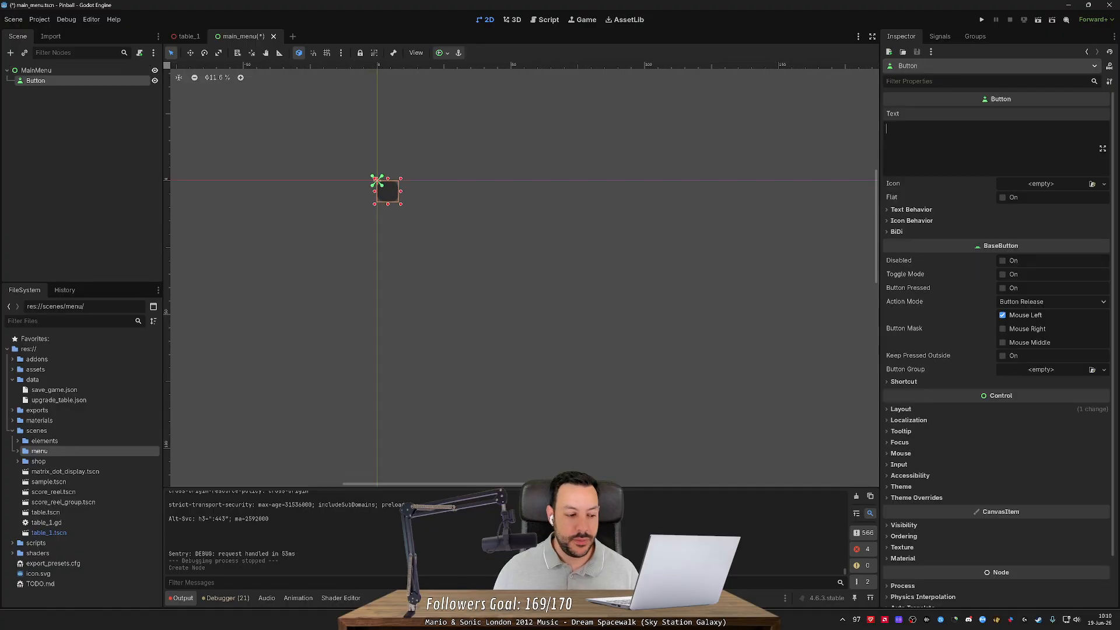
text(S)
key(BackSpace)
text(New GF)
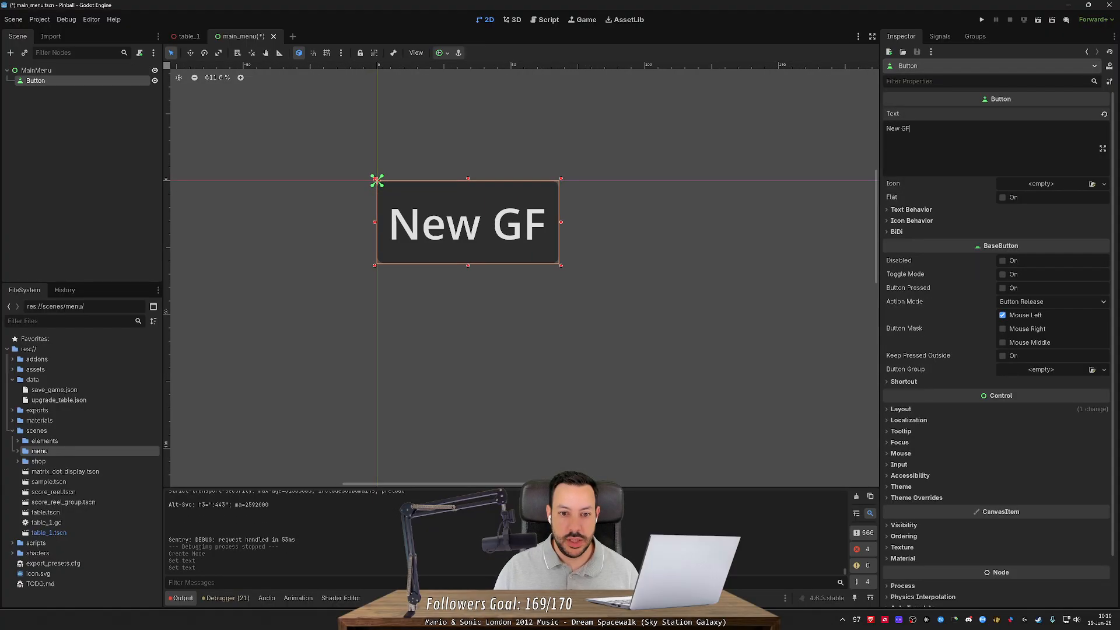
key(BackSpace)
text(ame)
- Rename the Button node as ButtonNewGame in the scene tree
click(75, 107)
click(69, 82)
key(F2)
key(End)
text(MN)
key(BackSpace)
key(BackSpace)
text(N)
text(Game)
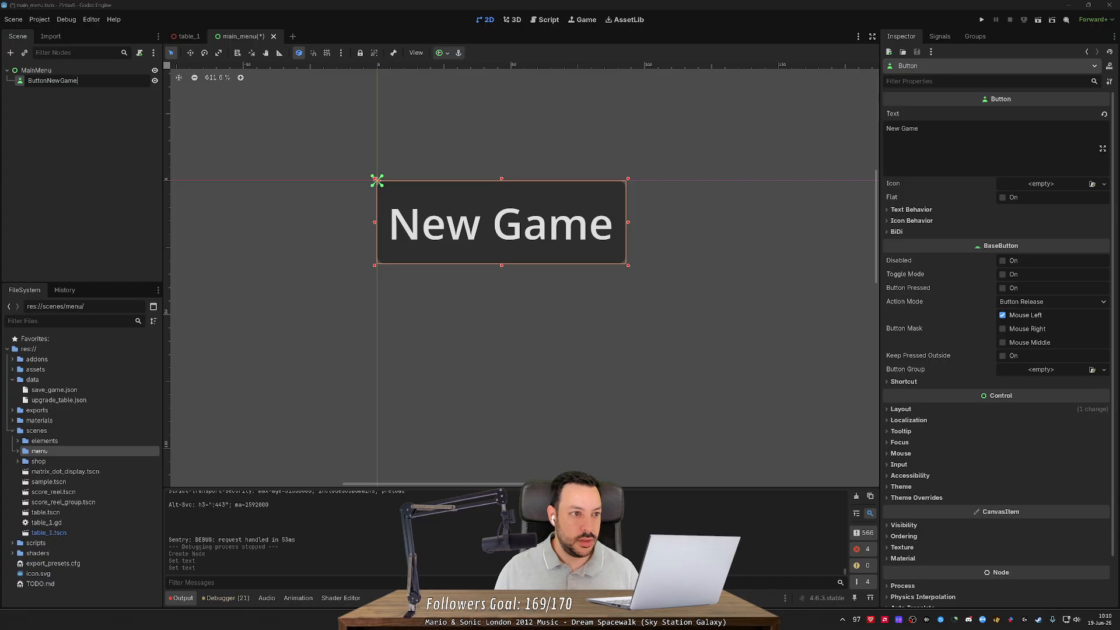
key(Return)
- Duplicate the ButtonNewGame node and set the copy's text to "Continue"
key(ctrl+d)
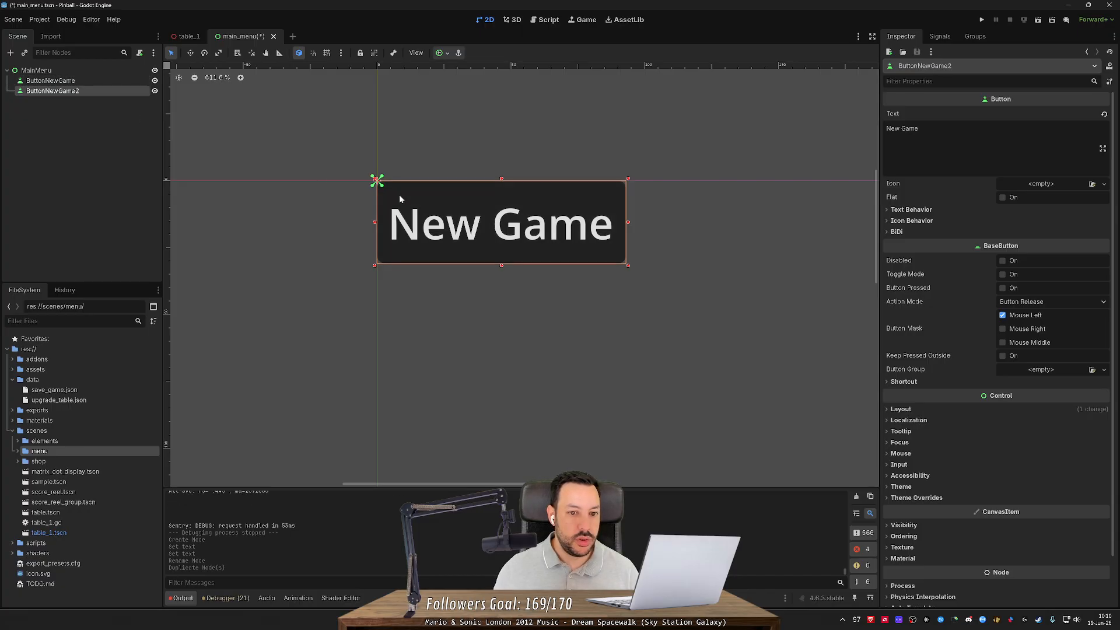
double_click(893, 128)
text(Cont)
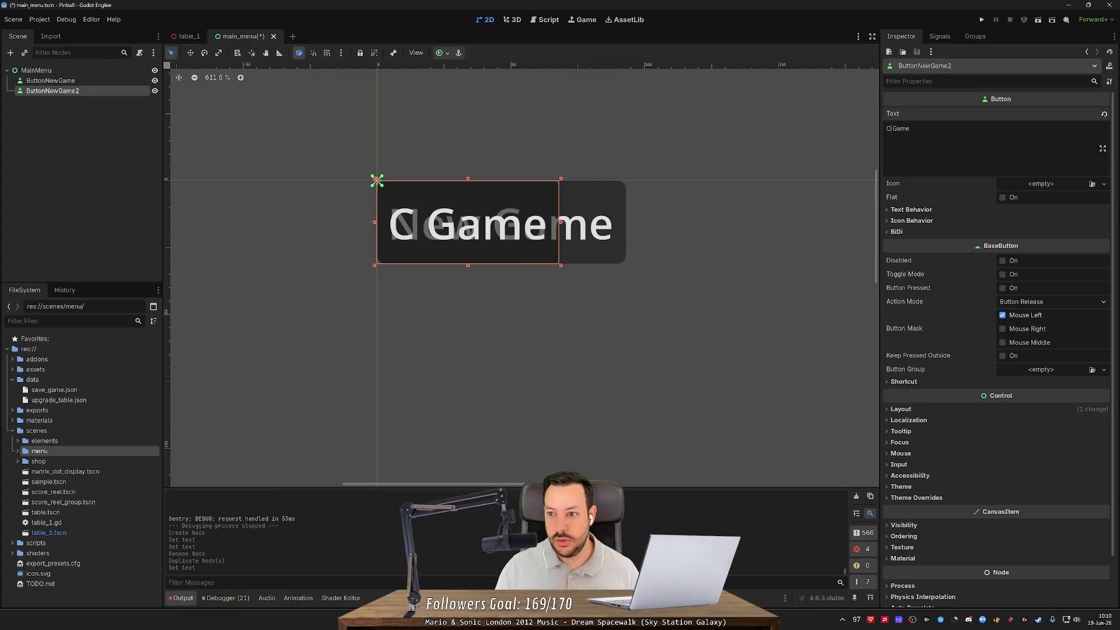
text(inue)
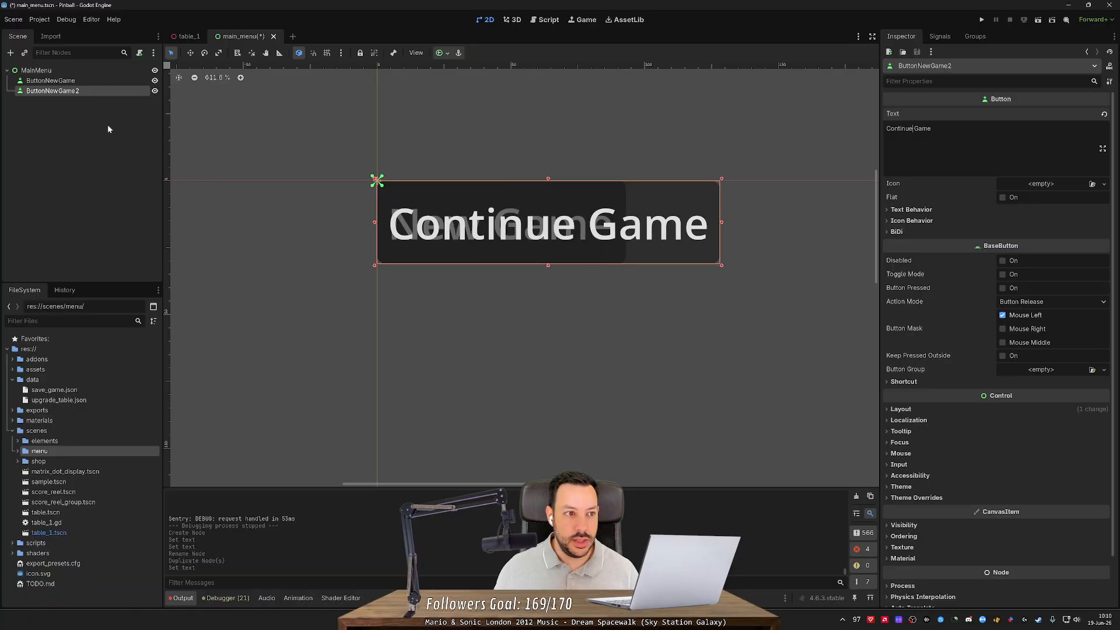
double_click(100, 92)
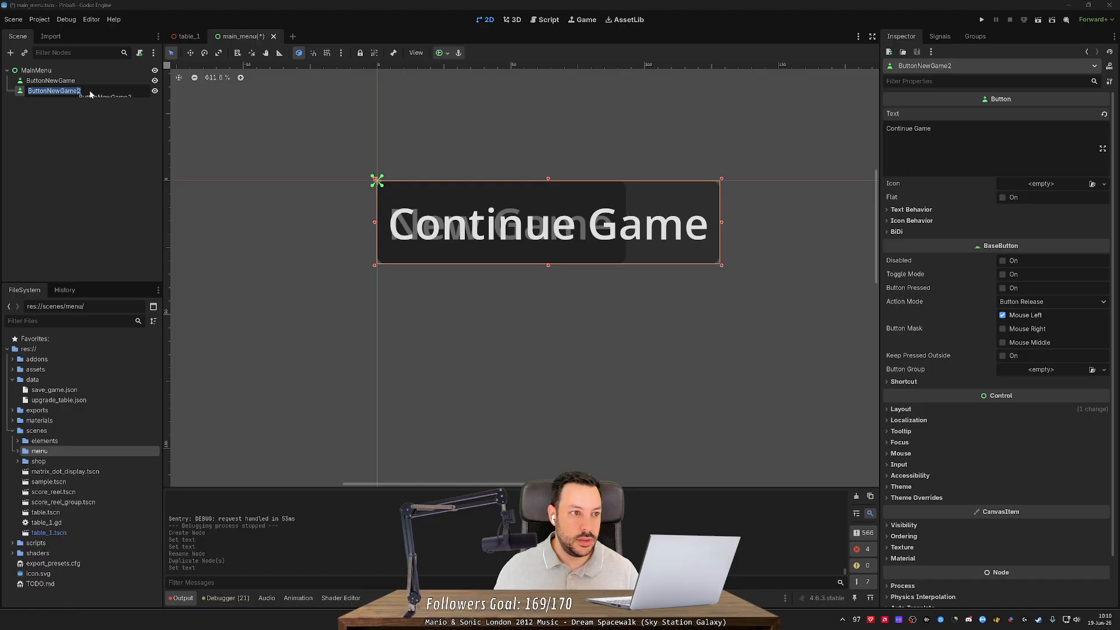
double_click(923, 128)
key(BackSpace)
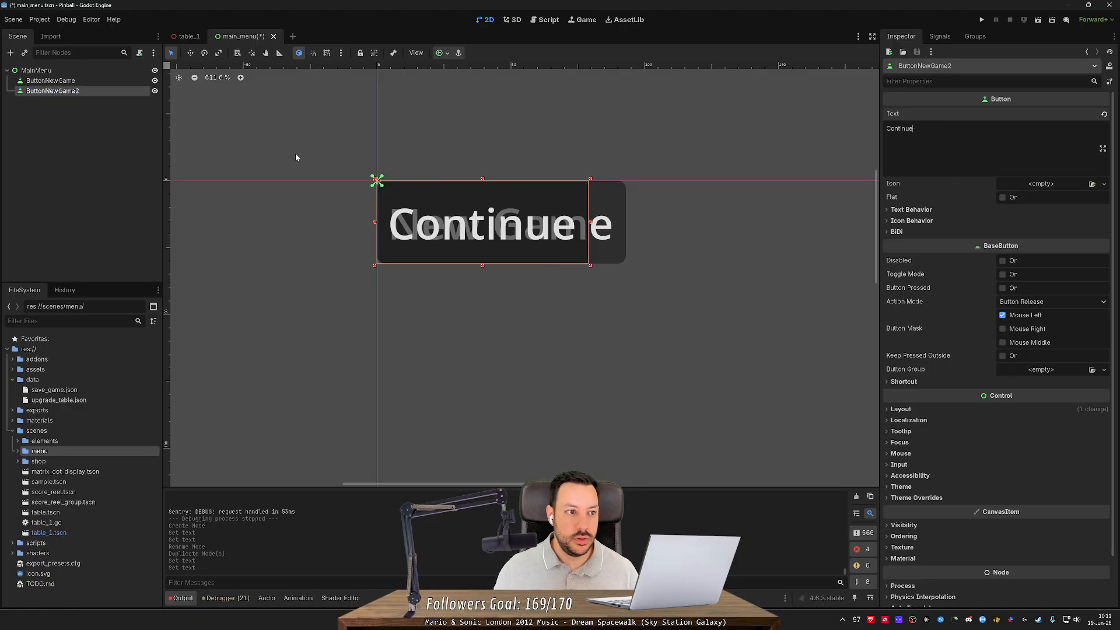
- Rename the duplicated button node as ButtonContinue
double_click(57, 92)
text(ButtonC)
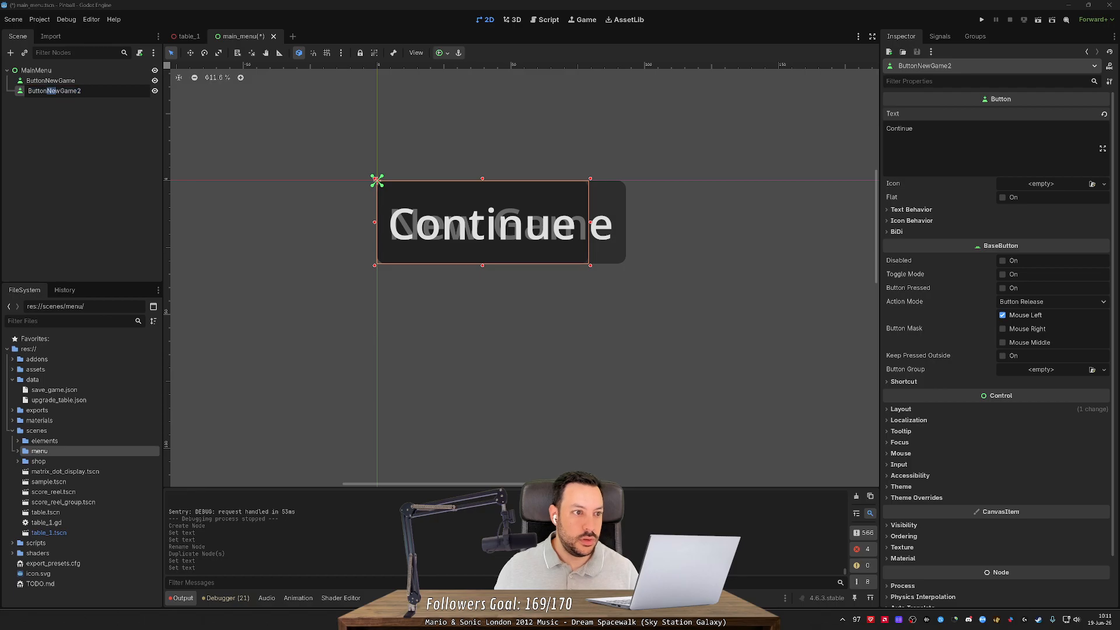
text(ontinue)
key(Return)
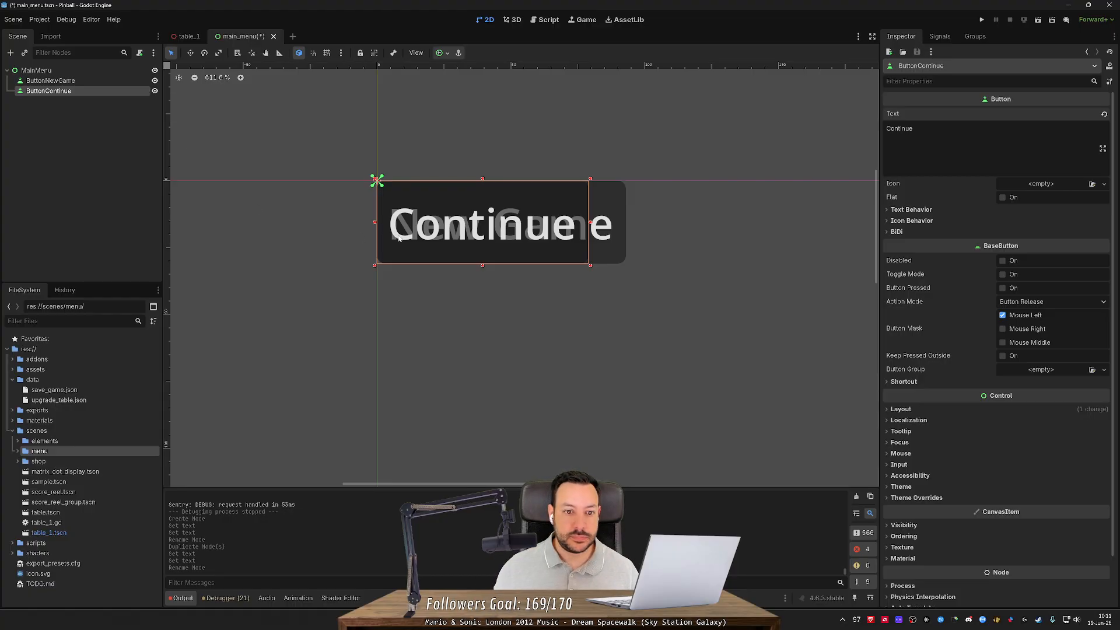
- Duplicate the ButtonContinue node and rename the copy as ButtonSettings
scroll(556, 281, down, 6)
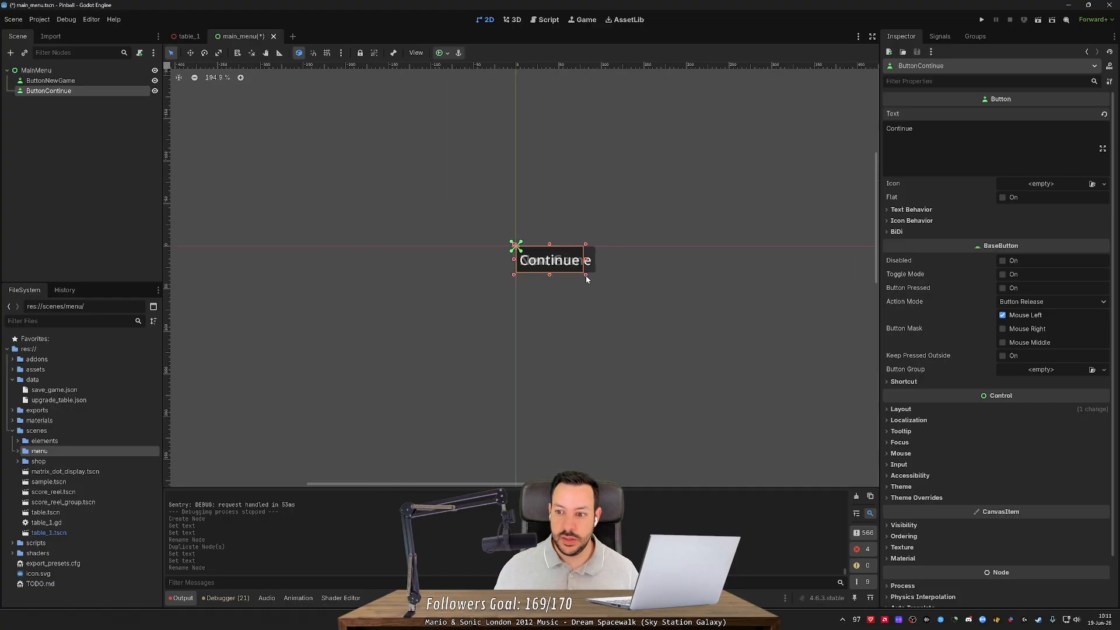
scroll(586, 279, down, 3)
middle_drag(555, 315, 279, 212)
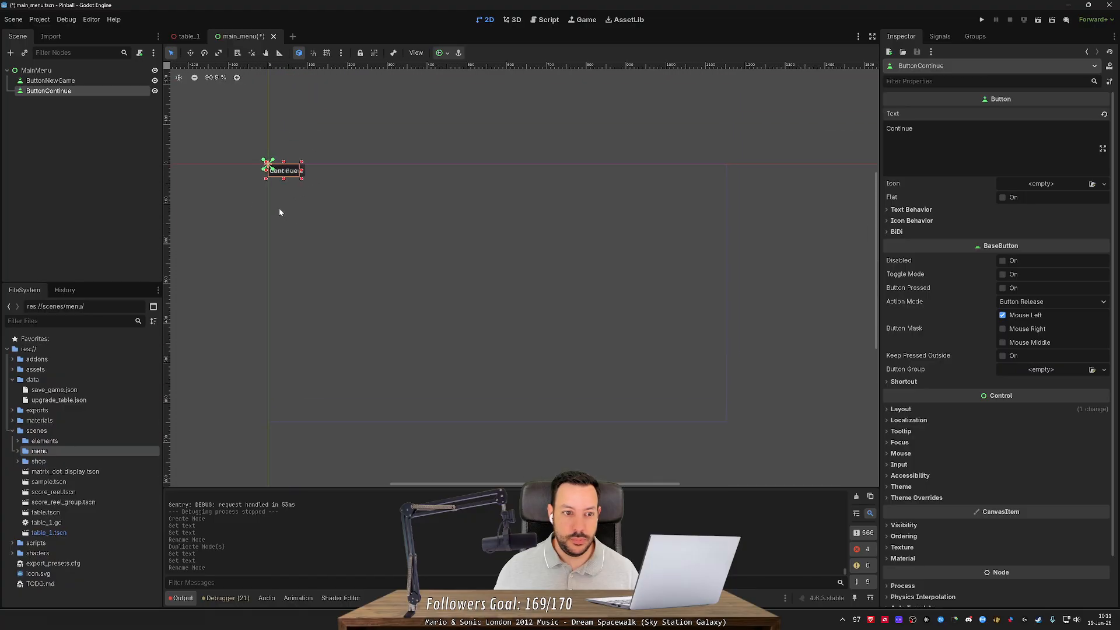
key(ctrl+d)
double_click(64, 102)
text(ButtonSettings)
key(Return)
- Replace the text of the ButtonSettings node with "Settings"
click(914, 129)
key(ctrl+a)
text(Settings)
key(Return)
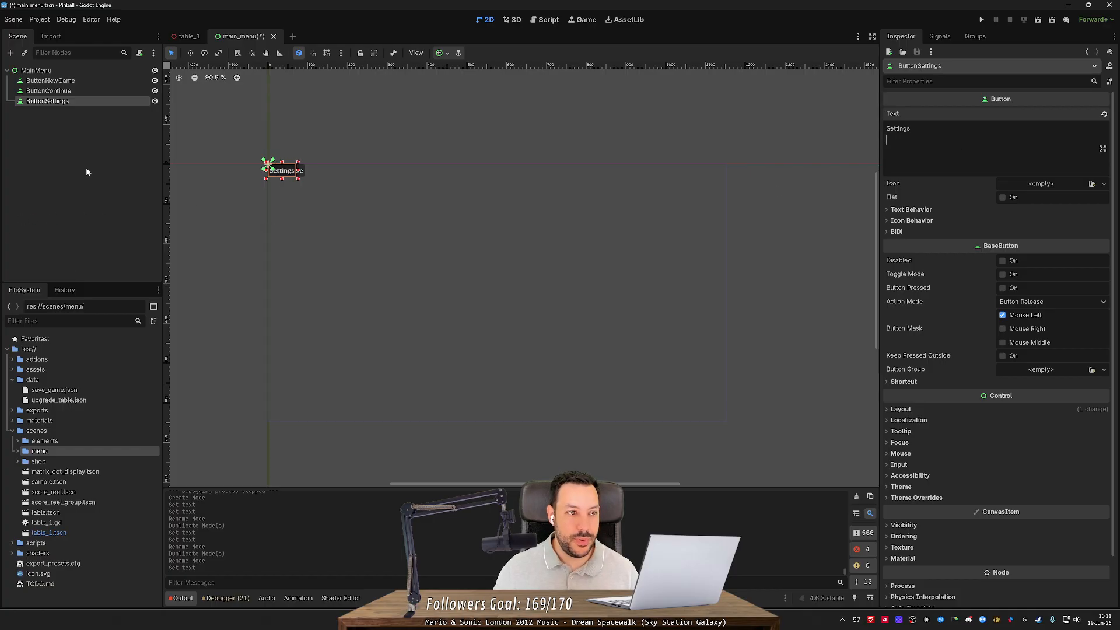
- Add a VBoxContainer node as a child of the MainMenu root
right_click(70, 73)
click(86, 80)
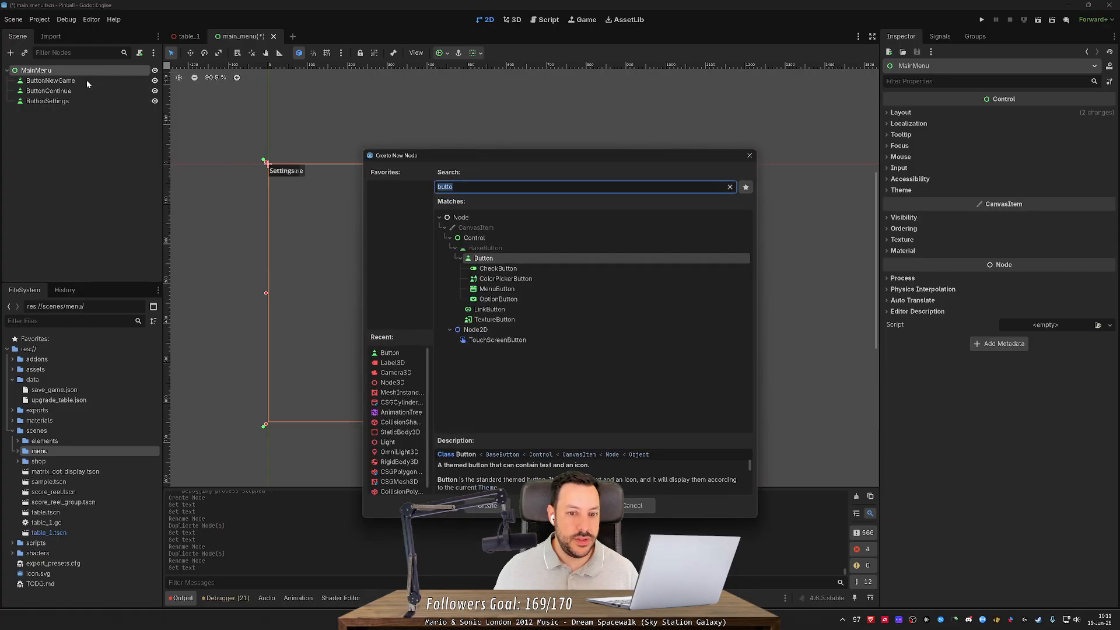
text(vertic)
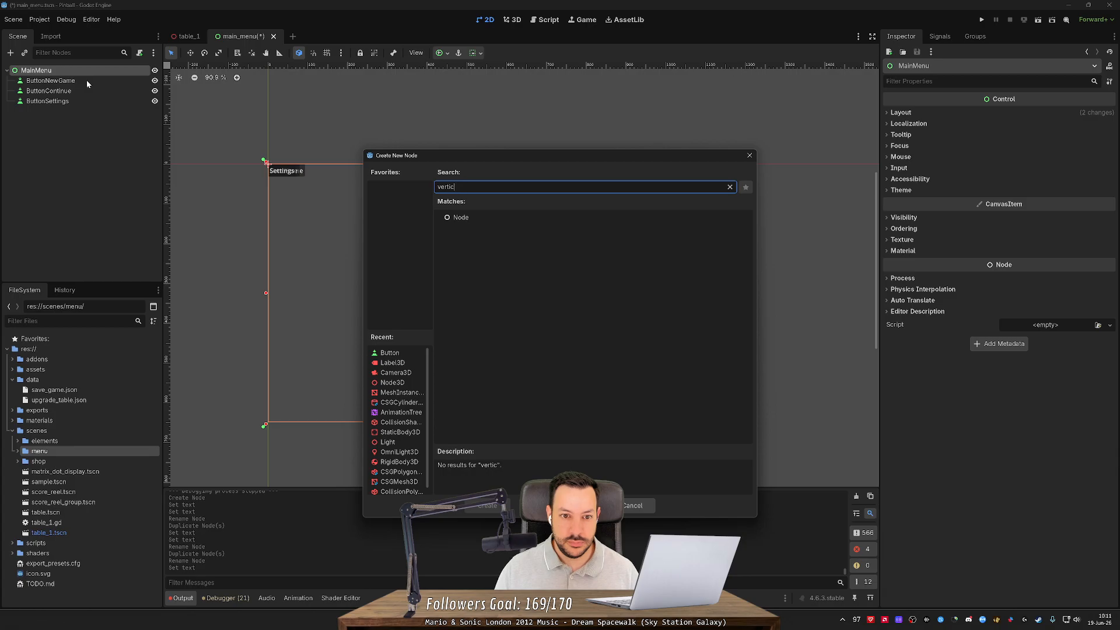
key(BackSpace)
key(BackSpace)
key(BackSpace)
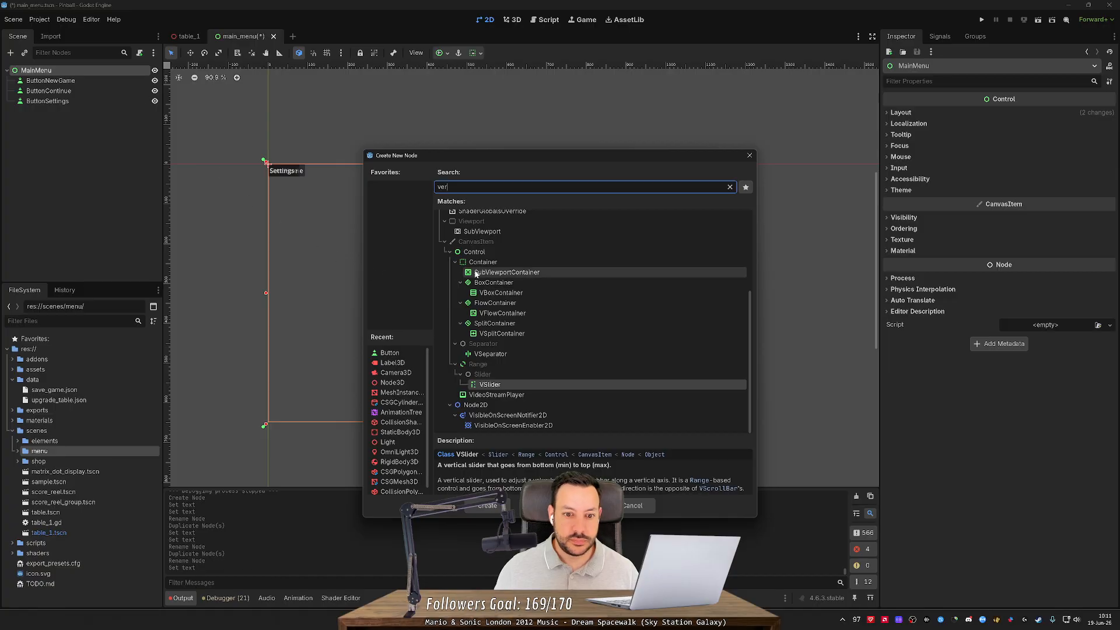
click(497, 293)
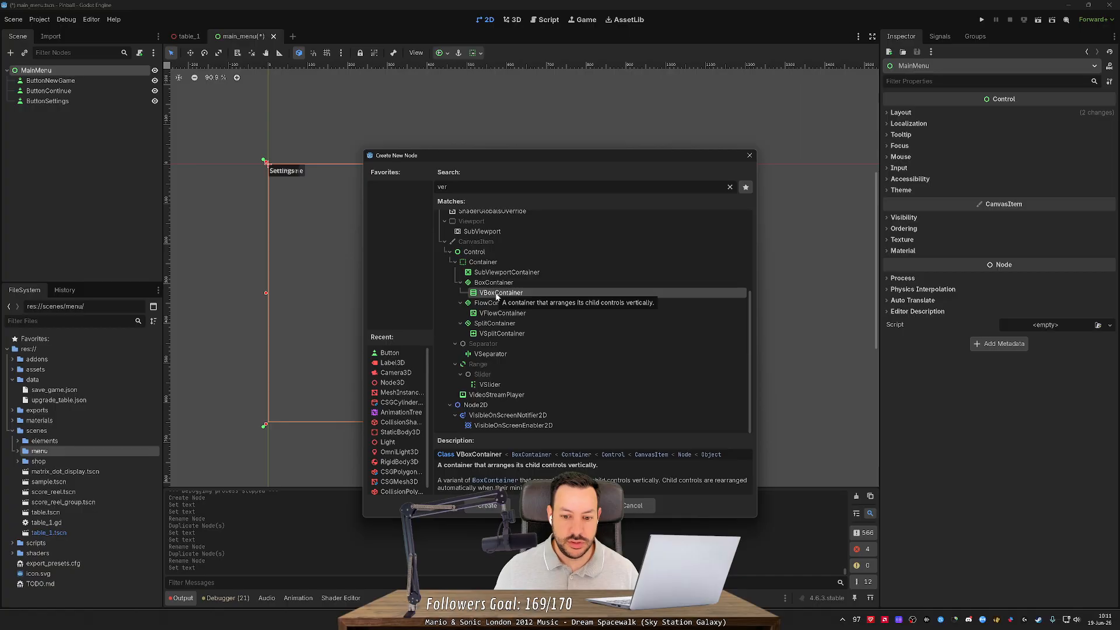
double_click(497, 293)
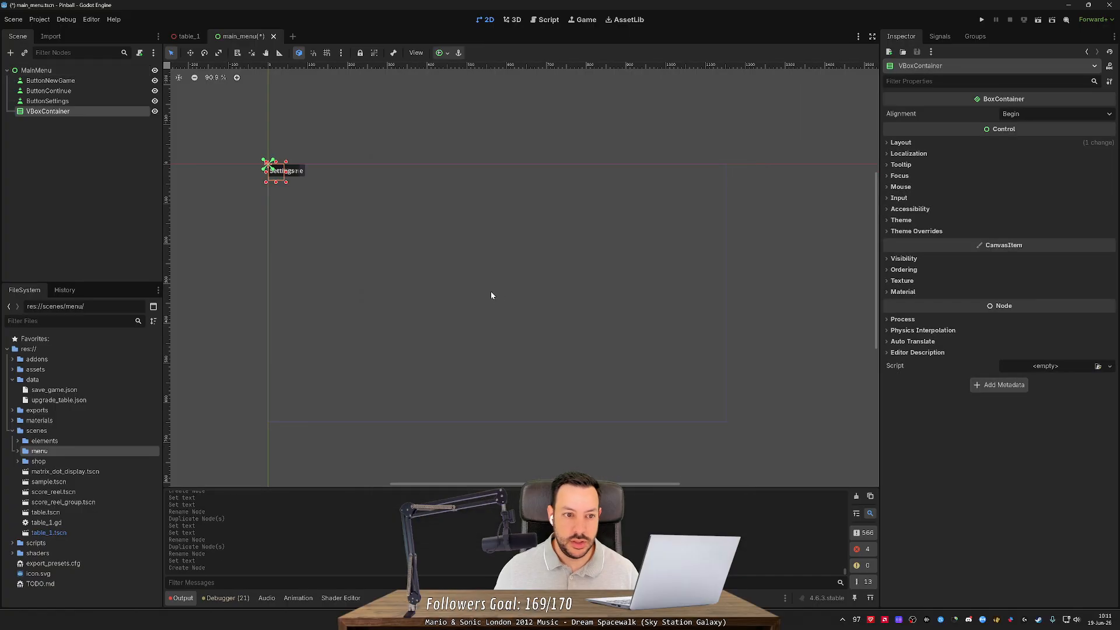
- Move the ButtonNewGame, ButtonContinue and ButtonSettings nodes into the VBoxContainer and clear the selection
click(59, 101)
shift+click(61, 80)
drag(63, 86, 68, 114)
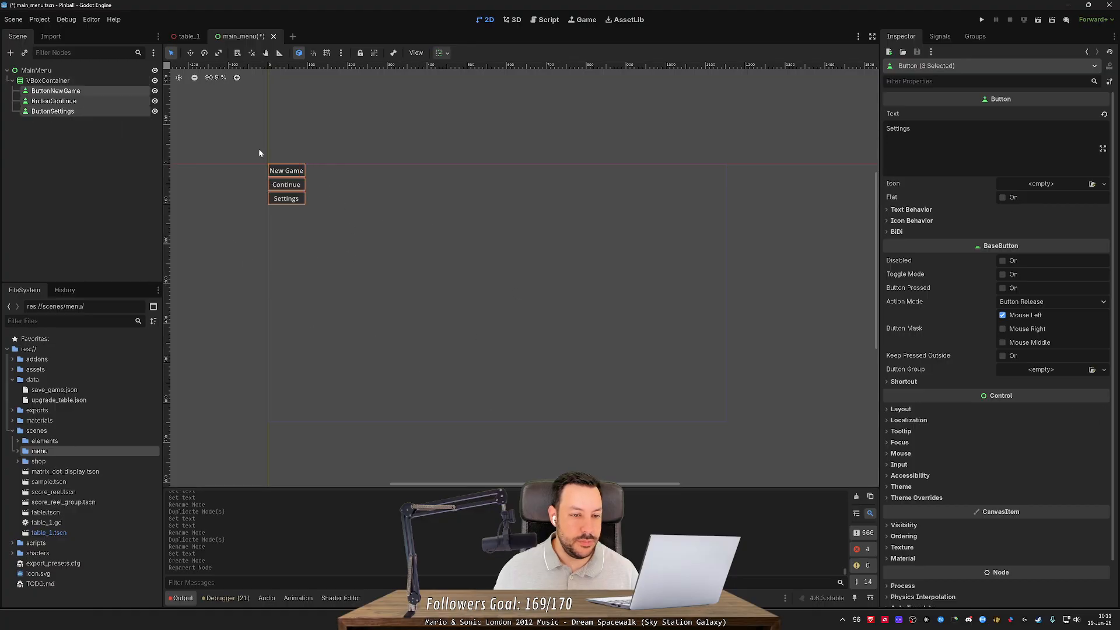
click(107, 188)
- Check the stacked buttons' layout in the 2D view and run the main_menu scene
scroll(245, 190, up, 8)
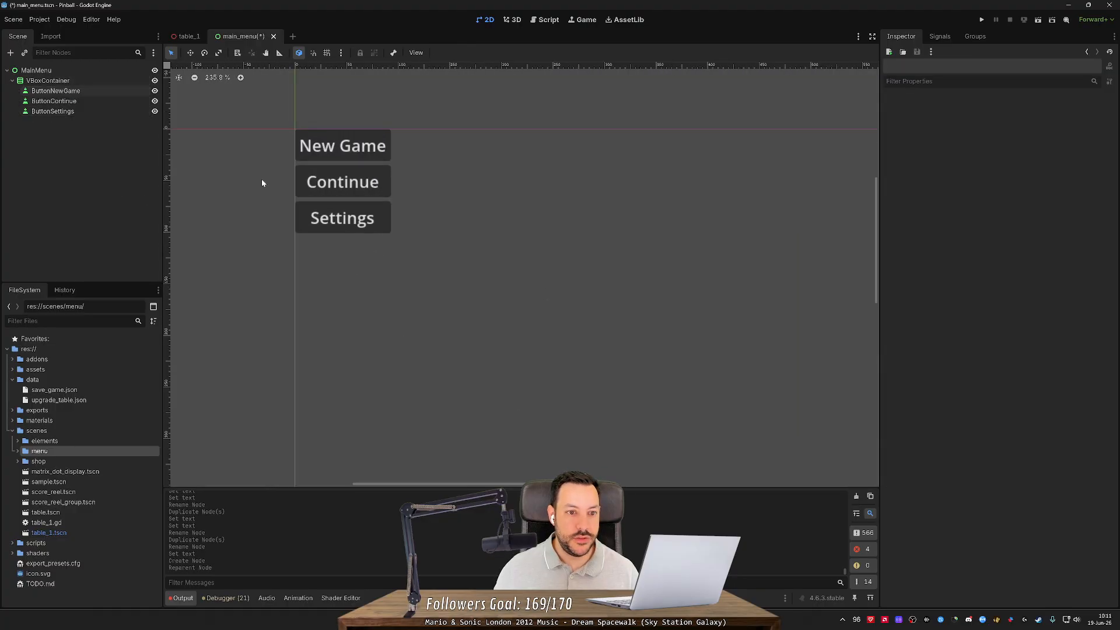
scroll(361, 175, down, 8)
scroll(165, 176, down, 4)
scroll(166, 178, up, 3)
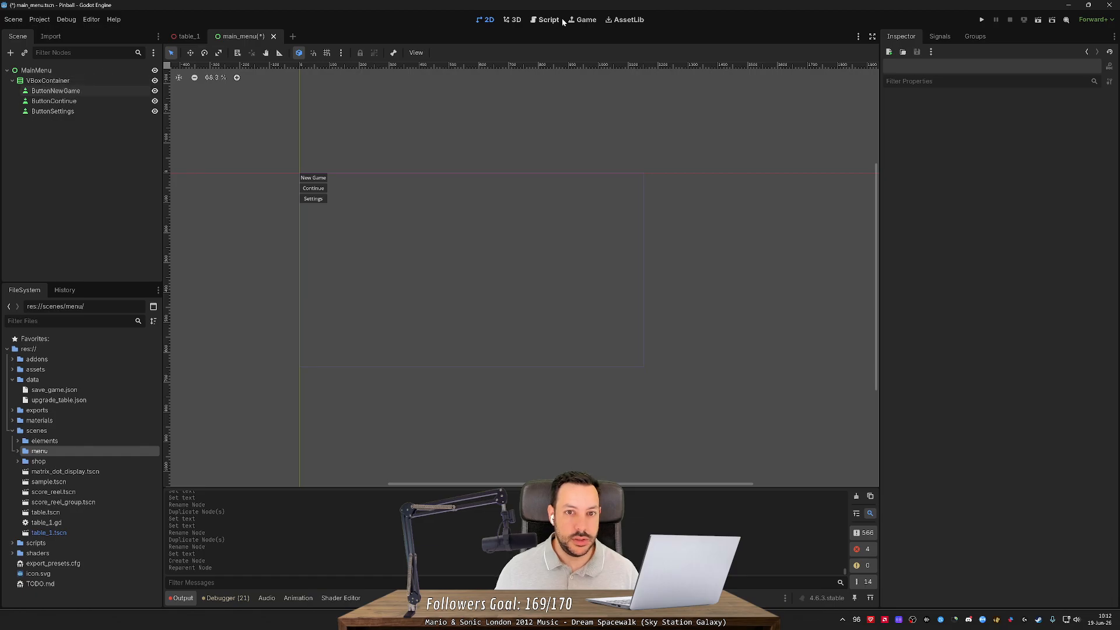
click(513, 19)
click(486, 19)
scroll(402, 249, down, 3)
scroll(410, 252, up, 3)
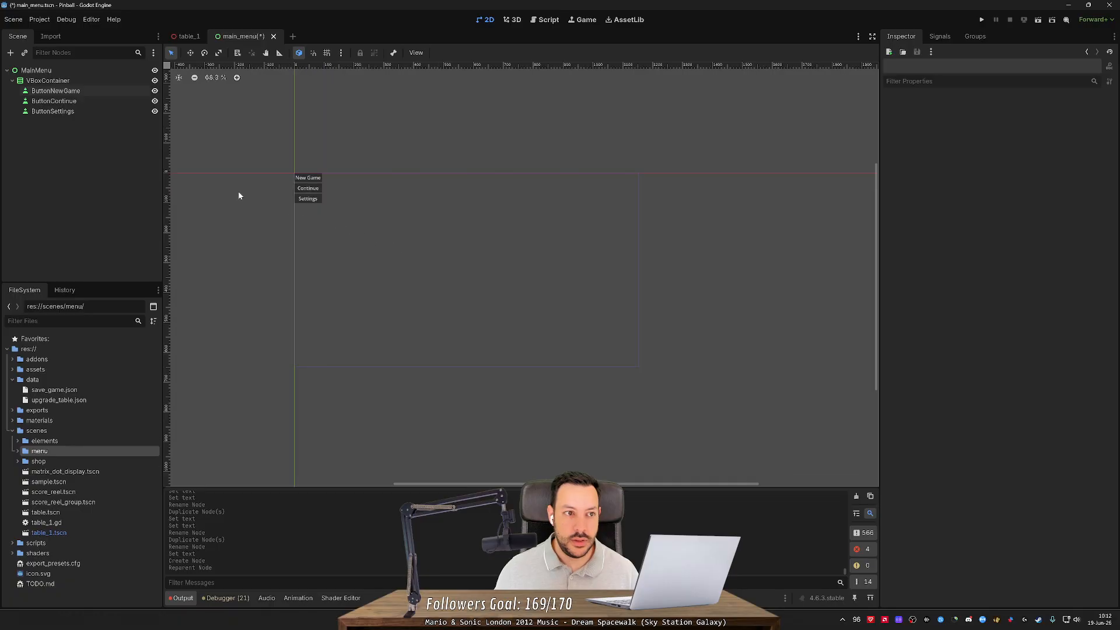
click(1038, 20)
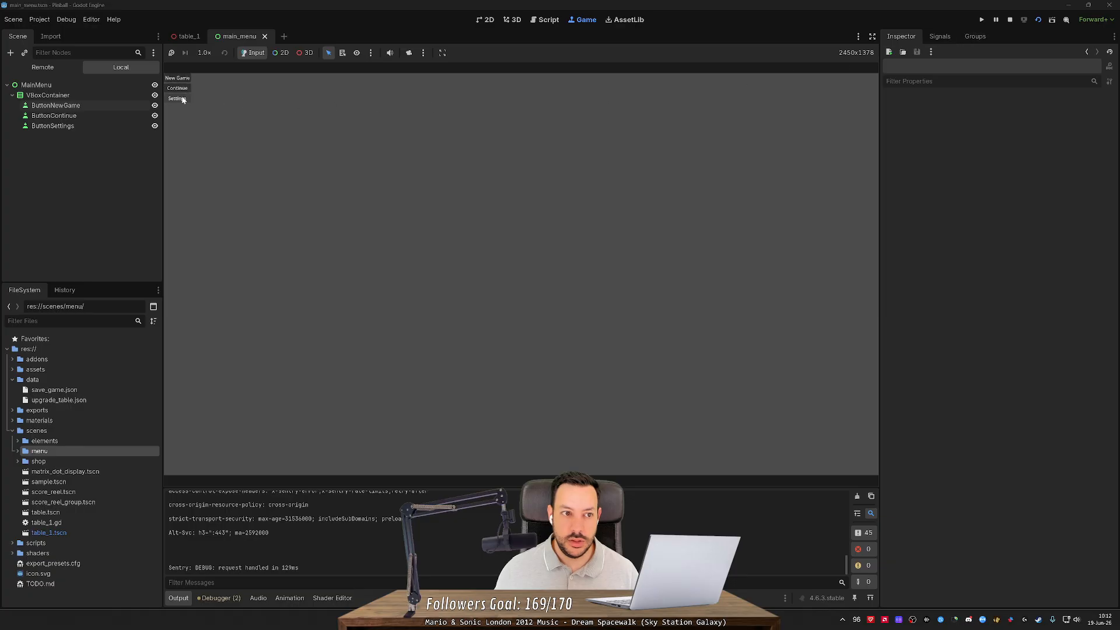
- Stop the running scene and inspect the MainMenu node's anchor preset and transform size
click(1012, 22)
scroll(684, 226, down, 3)
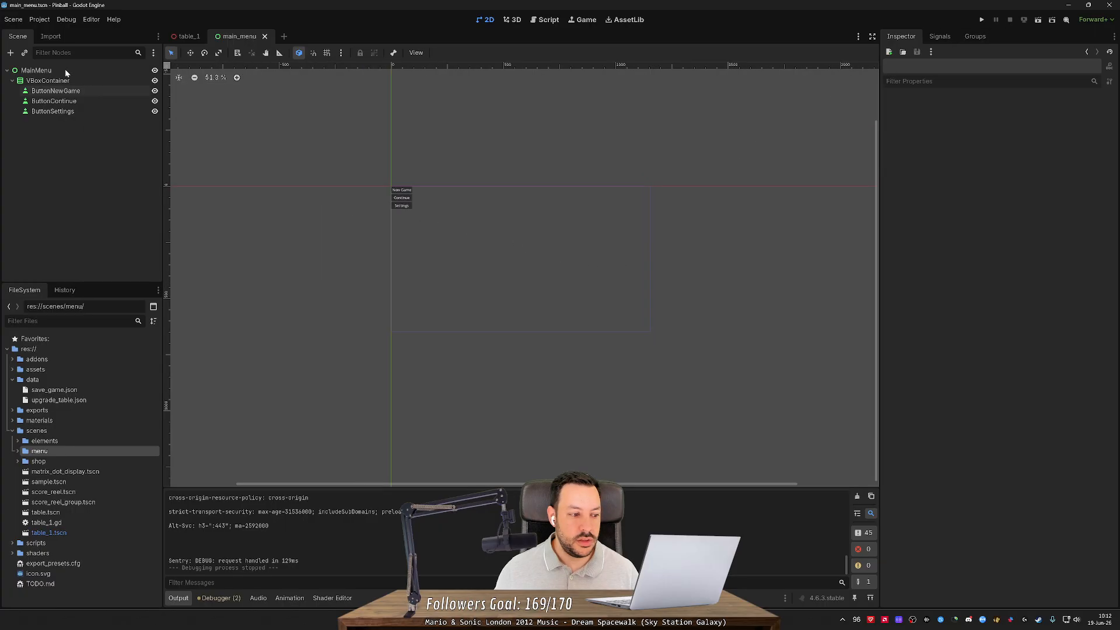
double_click(46, 71)
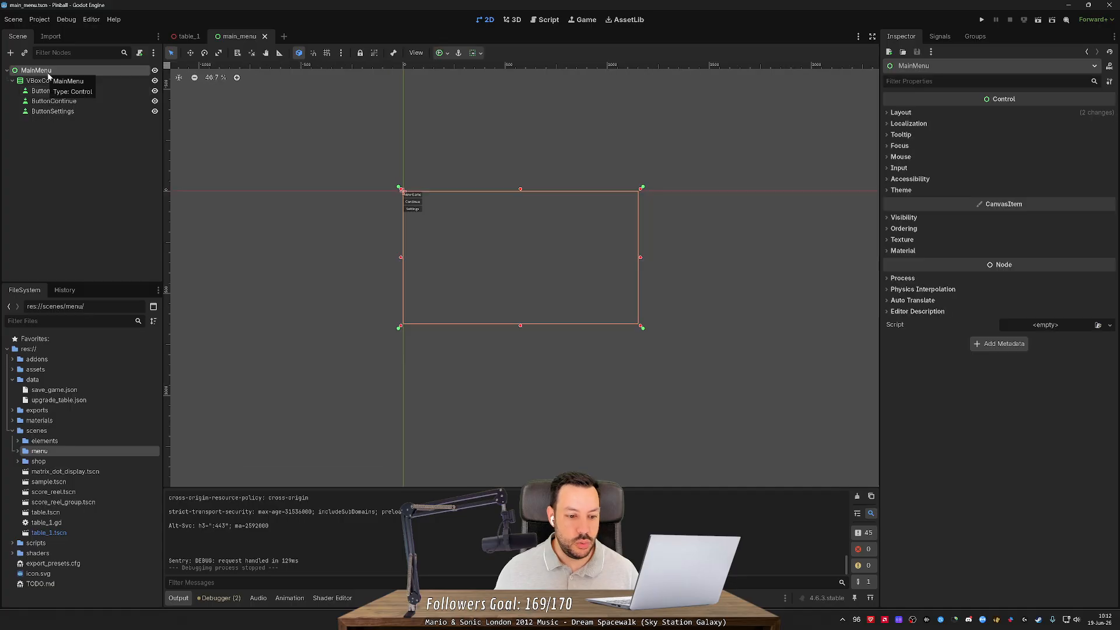
click(901, 113)
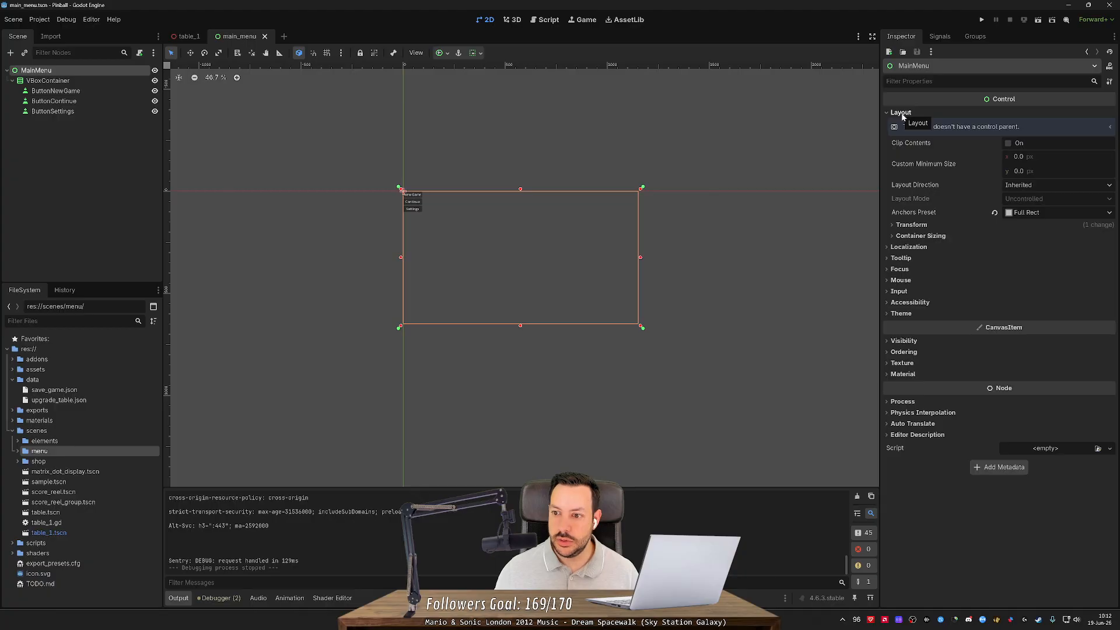
click(904, 225)
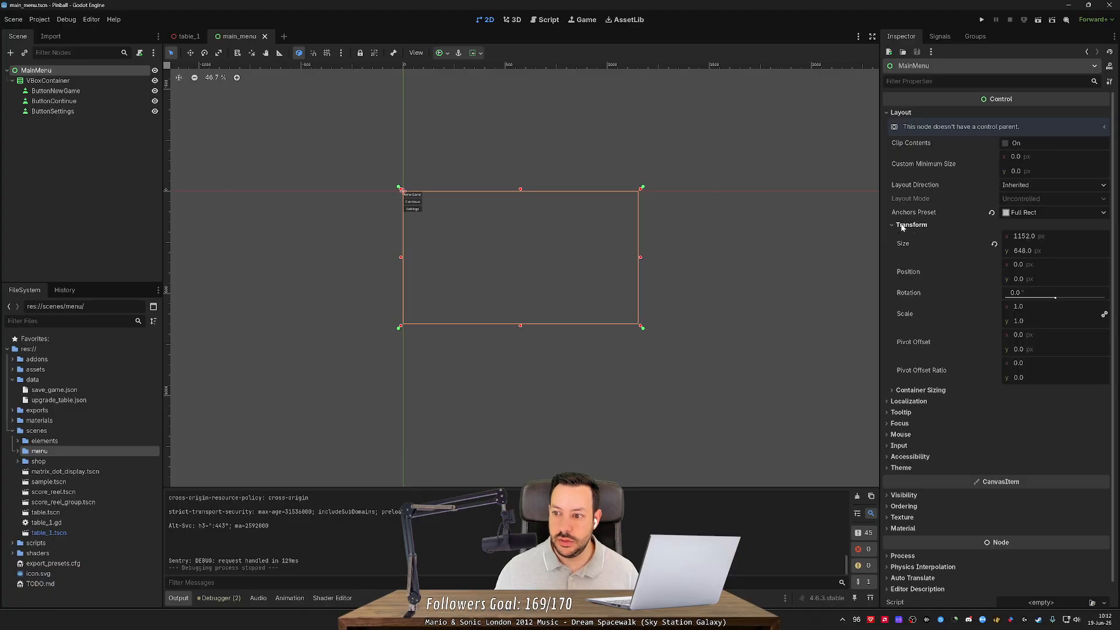
click(1054, 236)
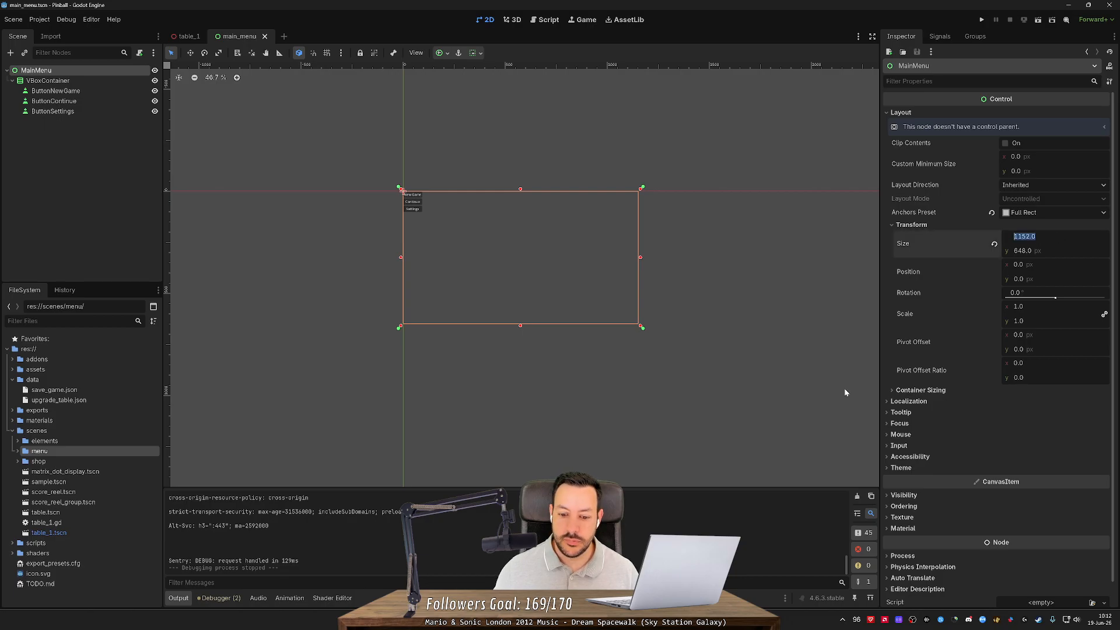
- Switch to Firefox, search the web for "godot ui tutorial" and open the first Godot Docs User interface (UI) result
key(alt+Tab)
click(197, 10)
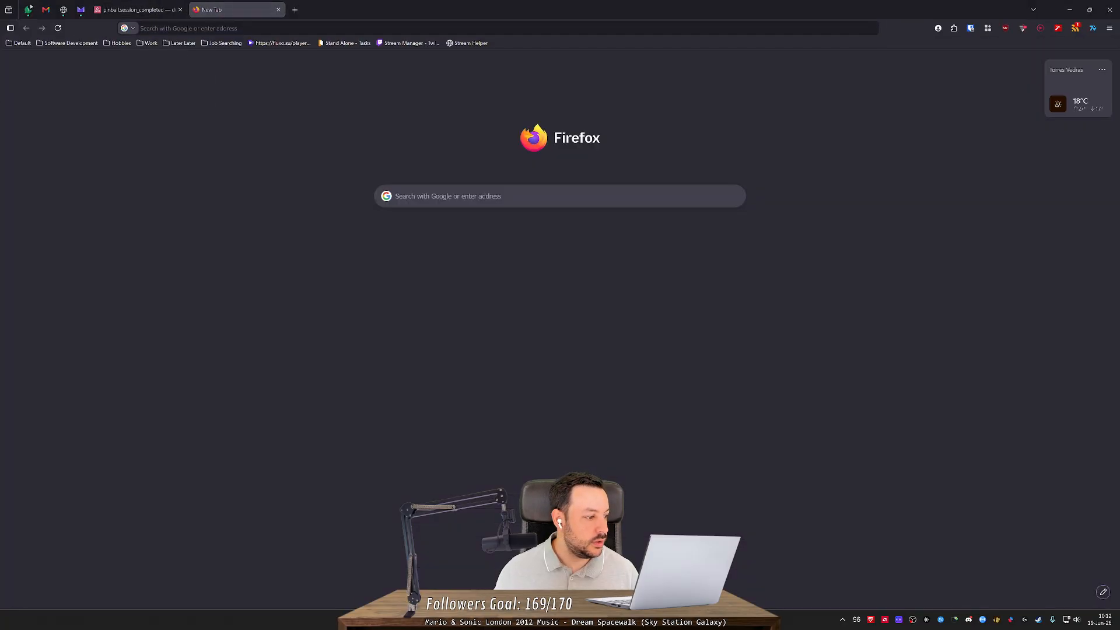
key(alt+Tab)
key(ctrl+l)
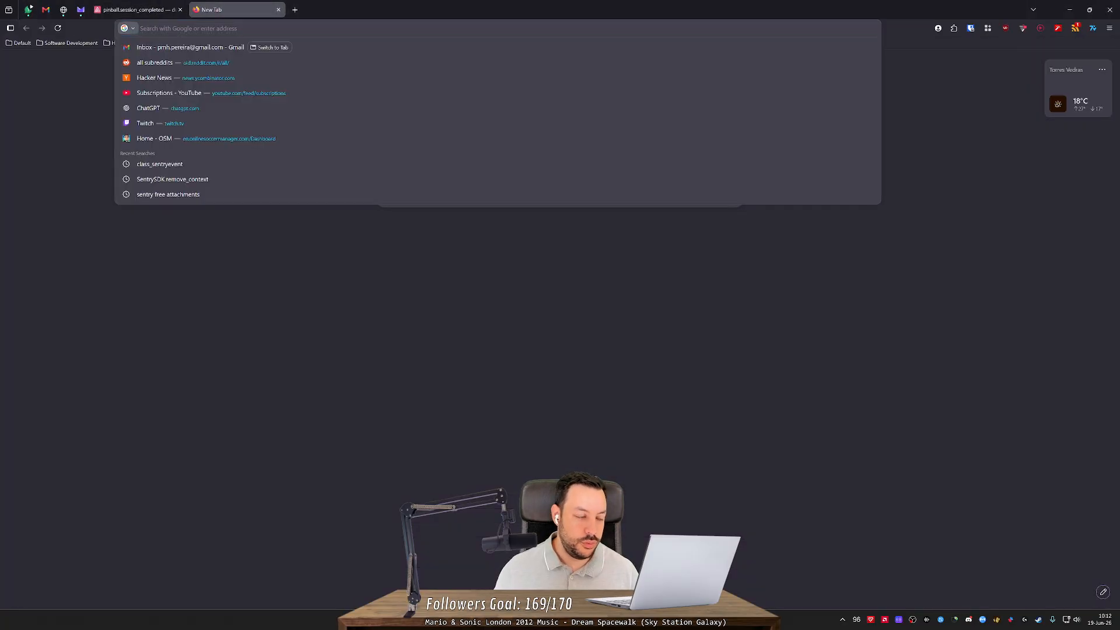
text(godo)
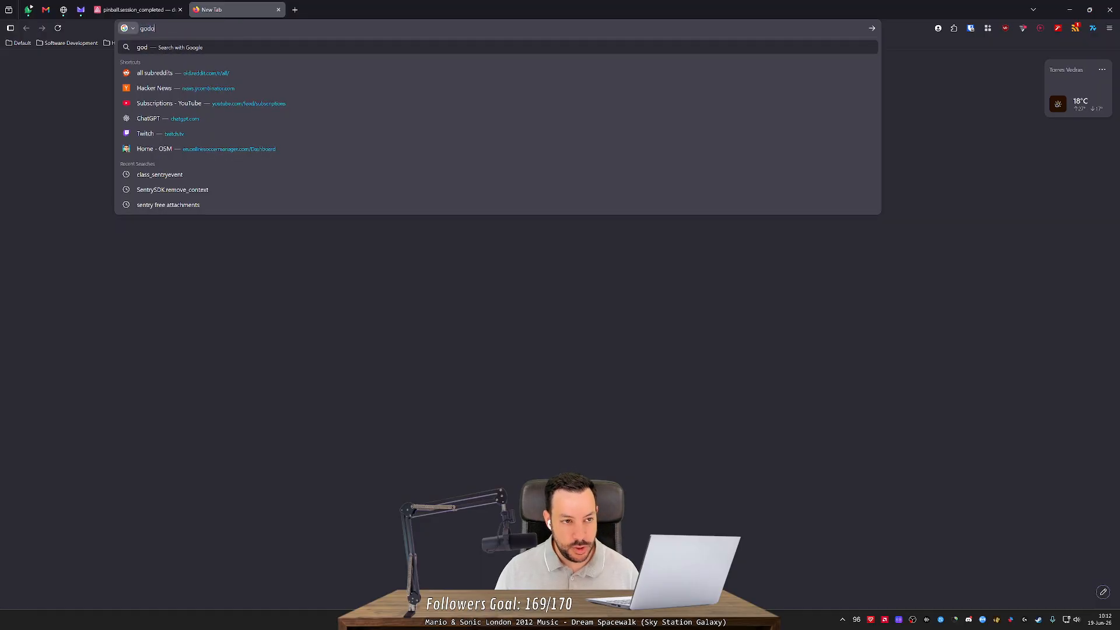
text(t ui t)
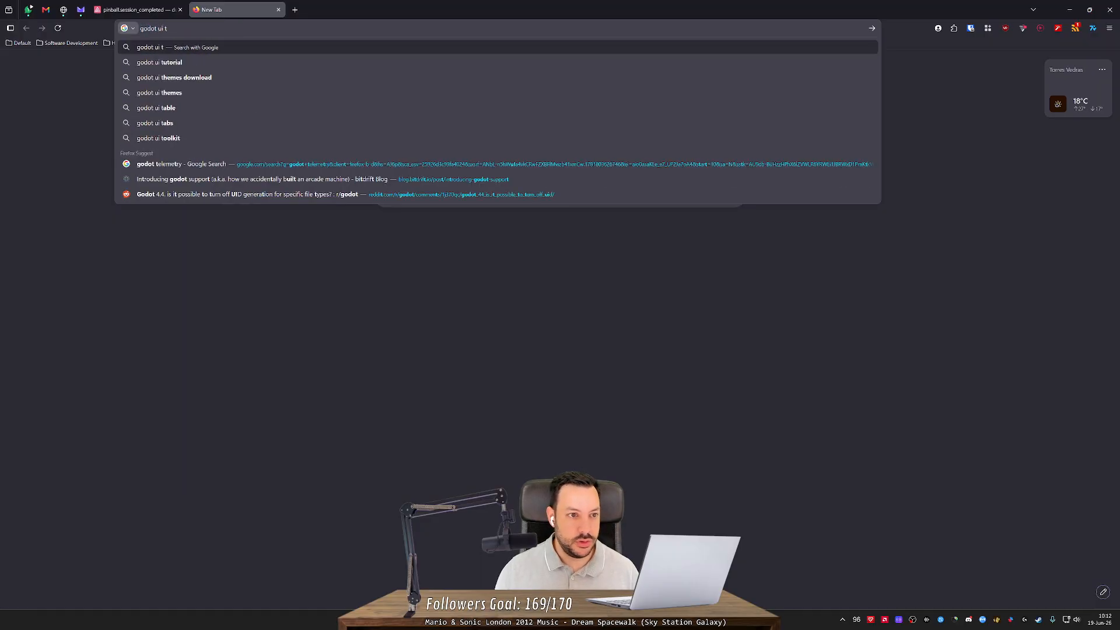
key(Down)
key(Return)
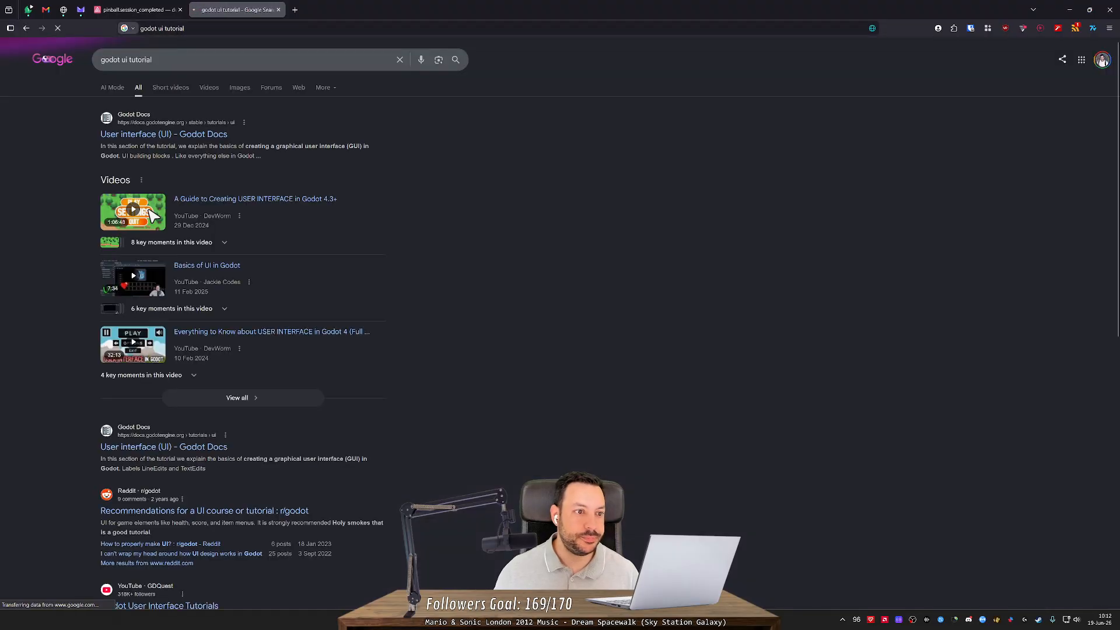
click(142, 135)
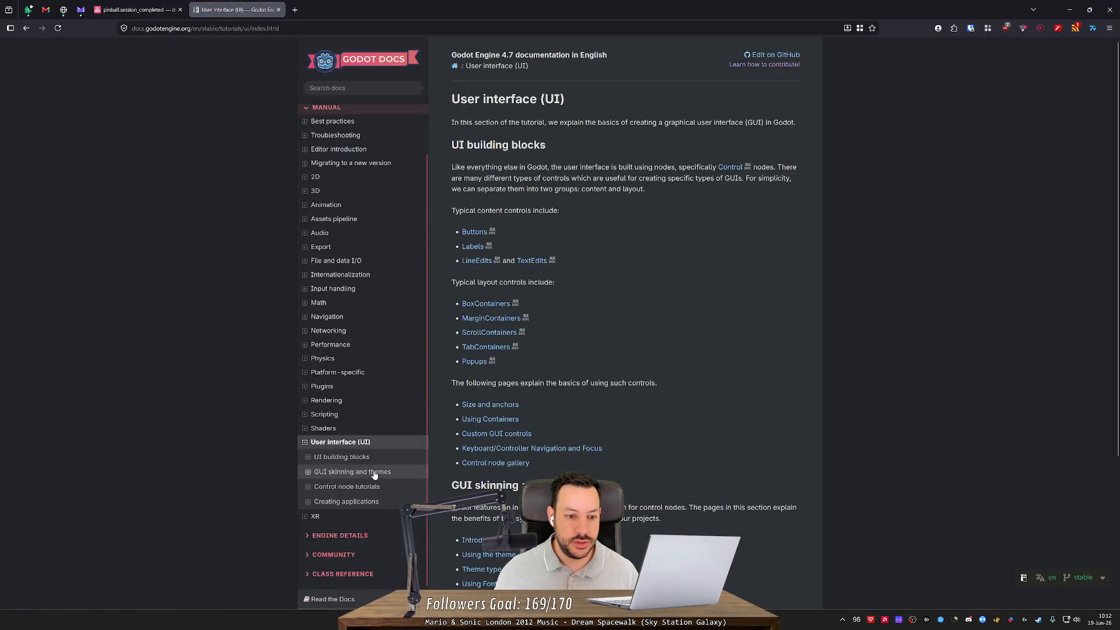
- Browse the manual's contents, expanding the Best practices, Troubleshooting and 3D sections
scroll(332, 134, up, 2)
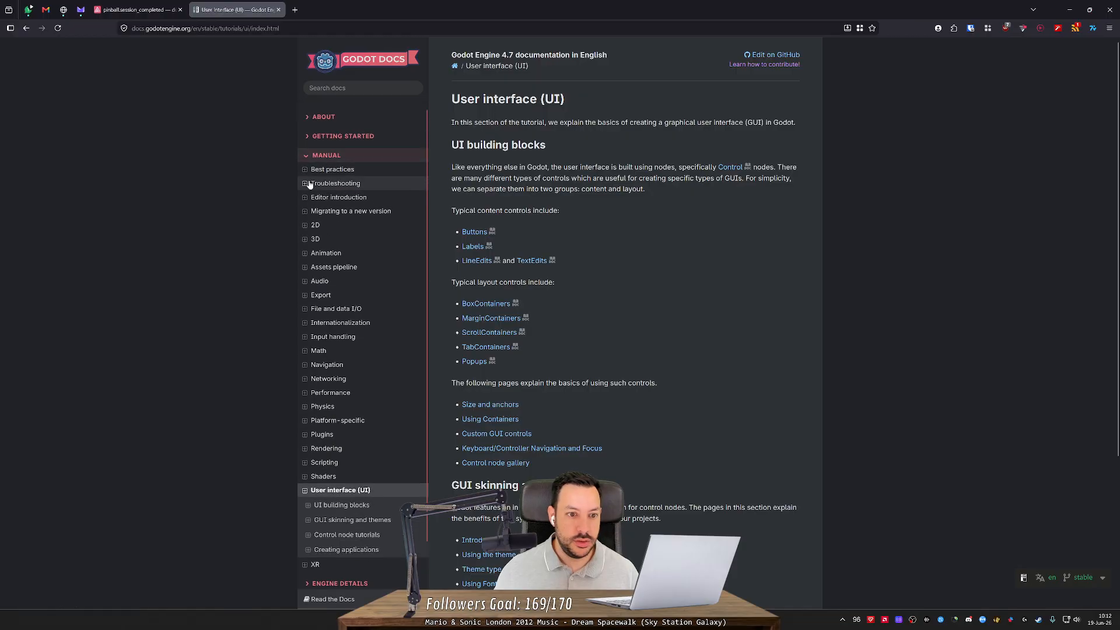
click(305, 173)
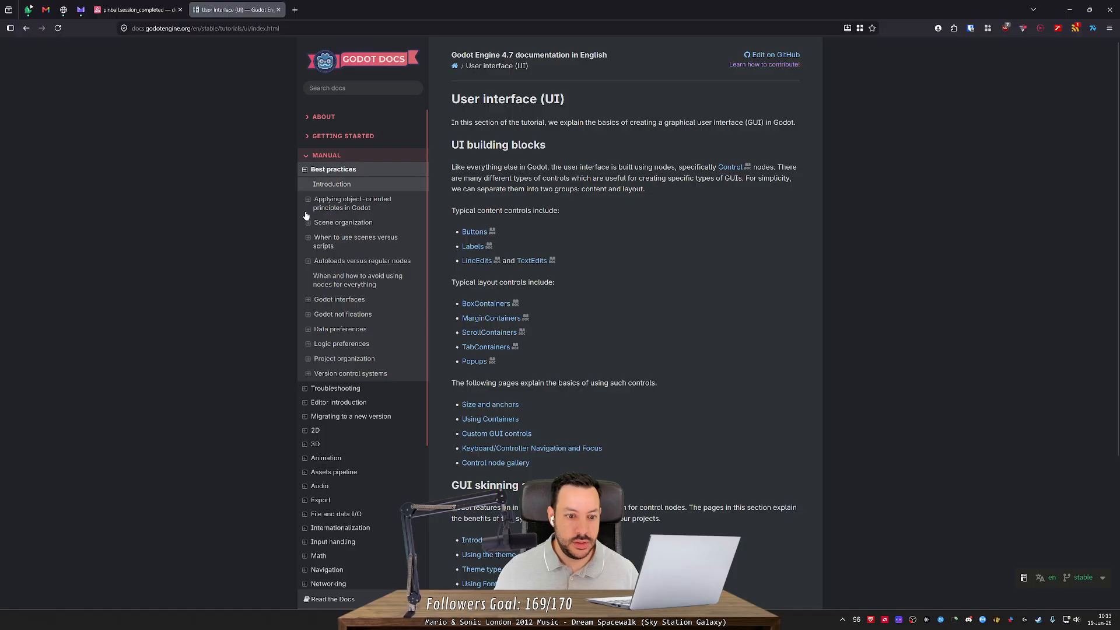
click(303, 388)
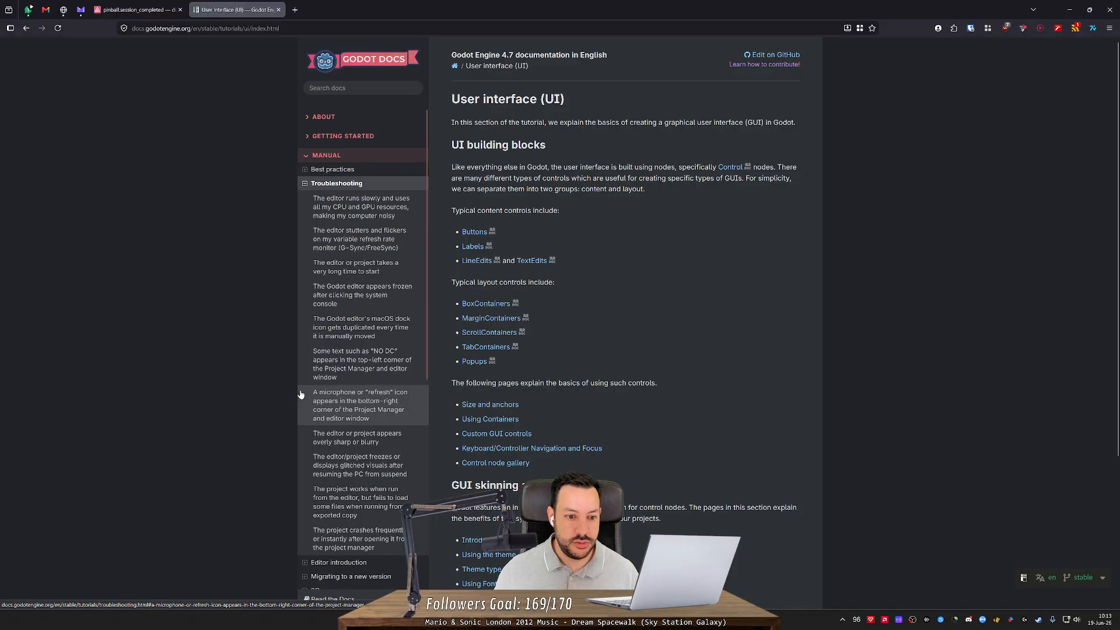
scroll(302, 373, down, 10)
click(304, 286)
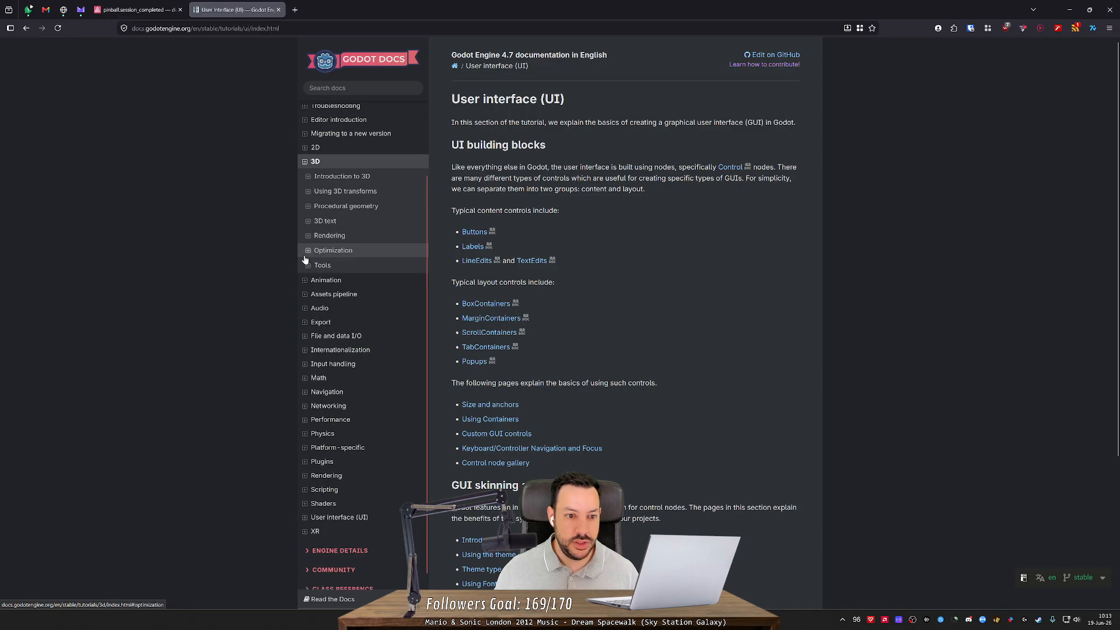
click(304, 251)
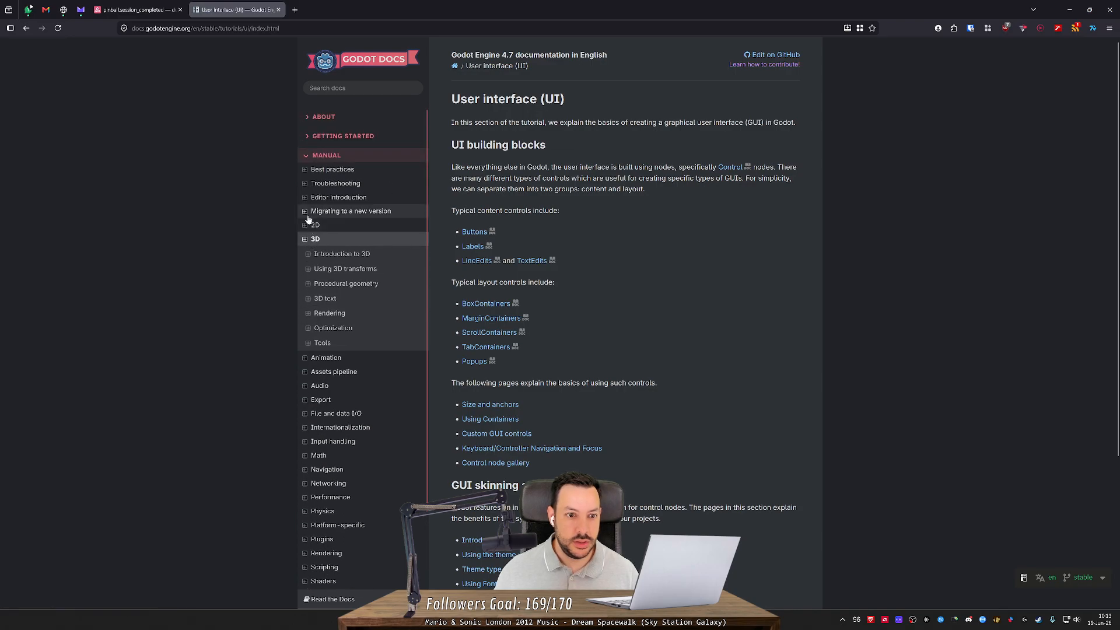
- Browse the Getting Started chapters on the first 2D and 3D games and read the Going further page
click(308, 137)
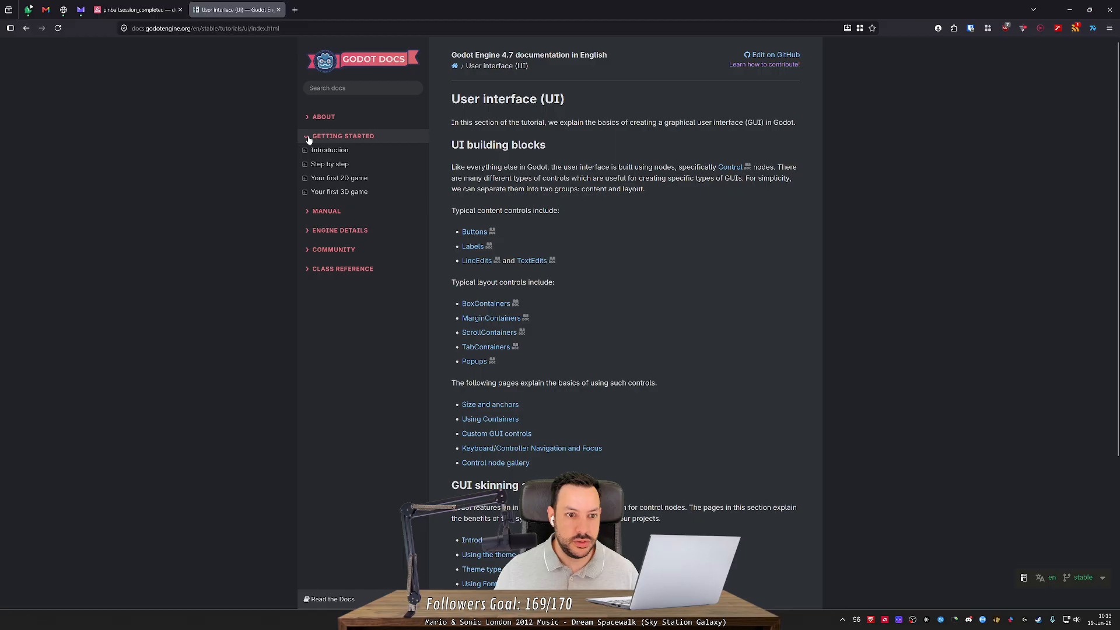
click(304, 178)
click(307, 209)
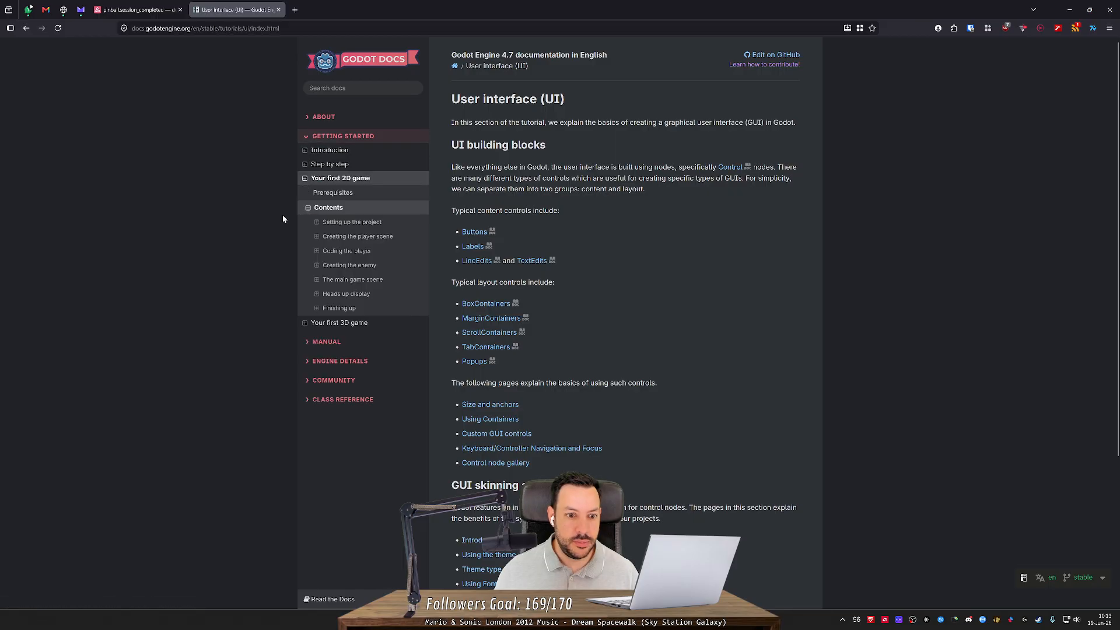
click(306, 323)
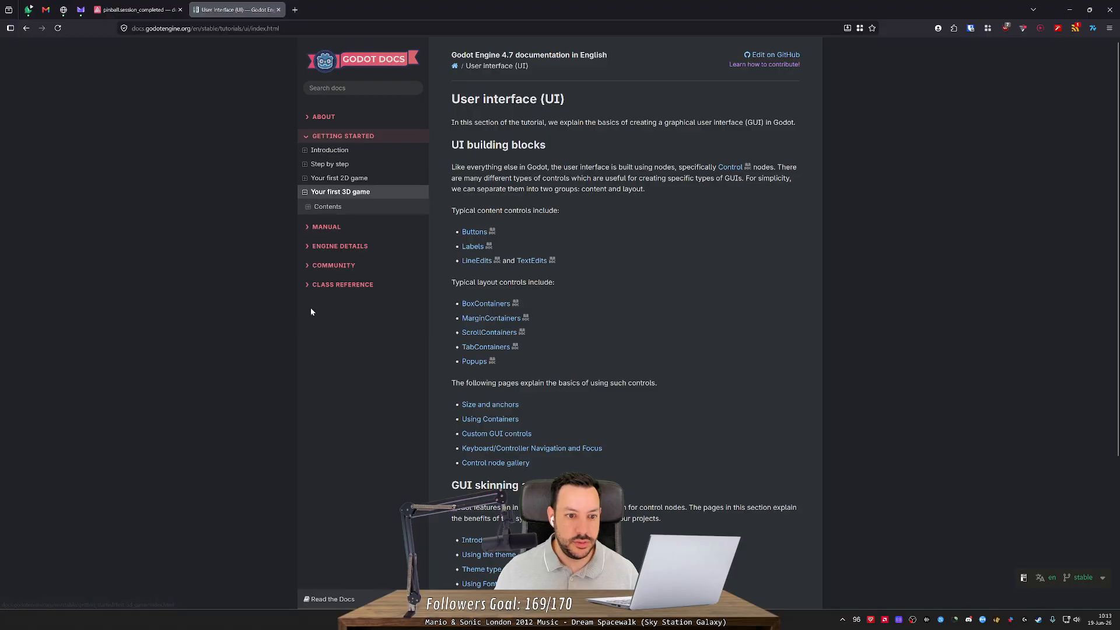
click(308, 208)
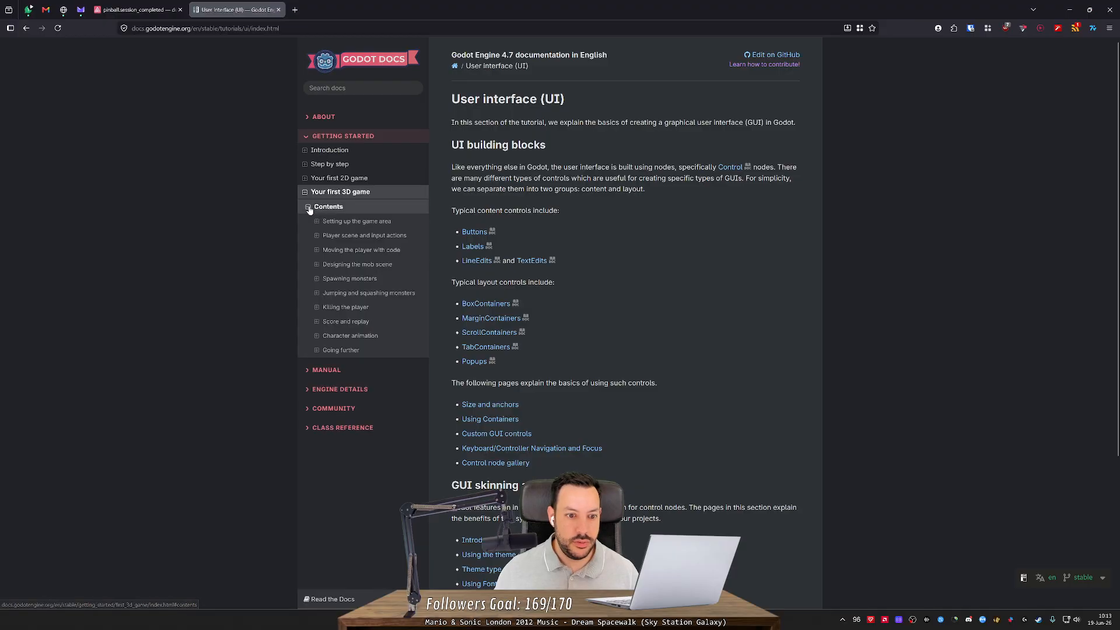
click(343, 353)
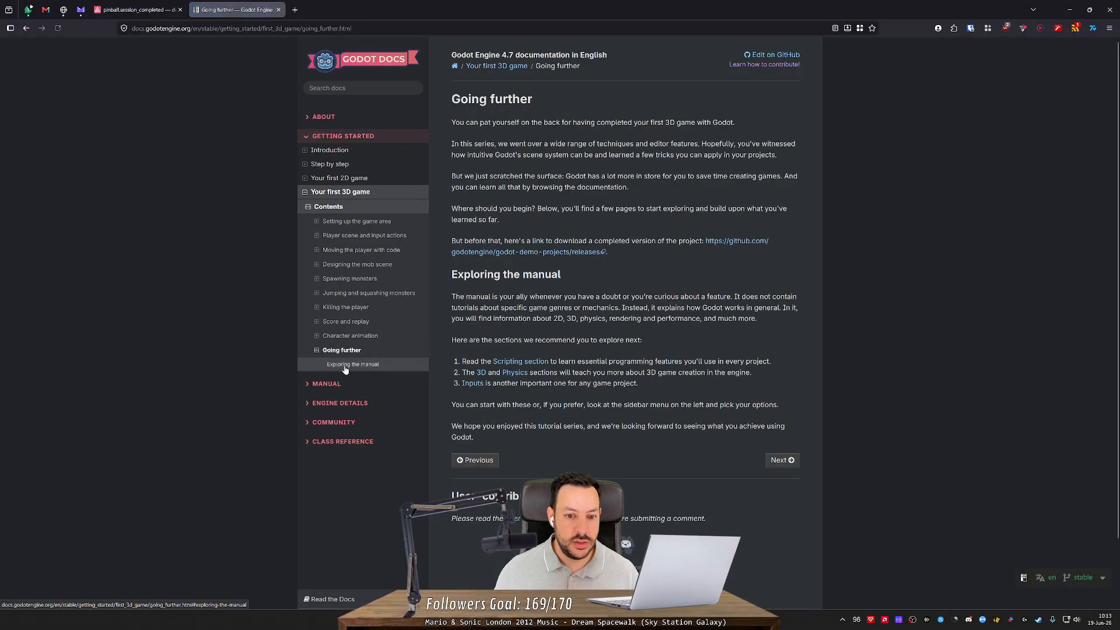
scroll(347, 350, down, 1)
scroll(350, 299, down, 3)
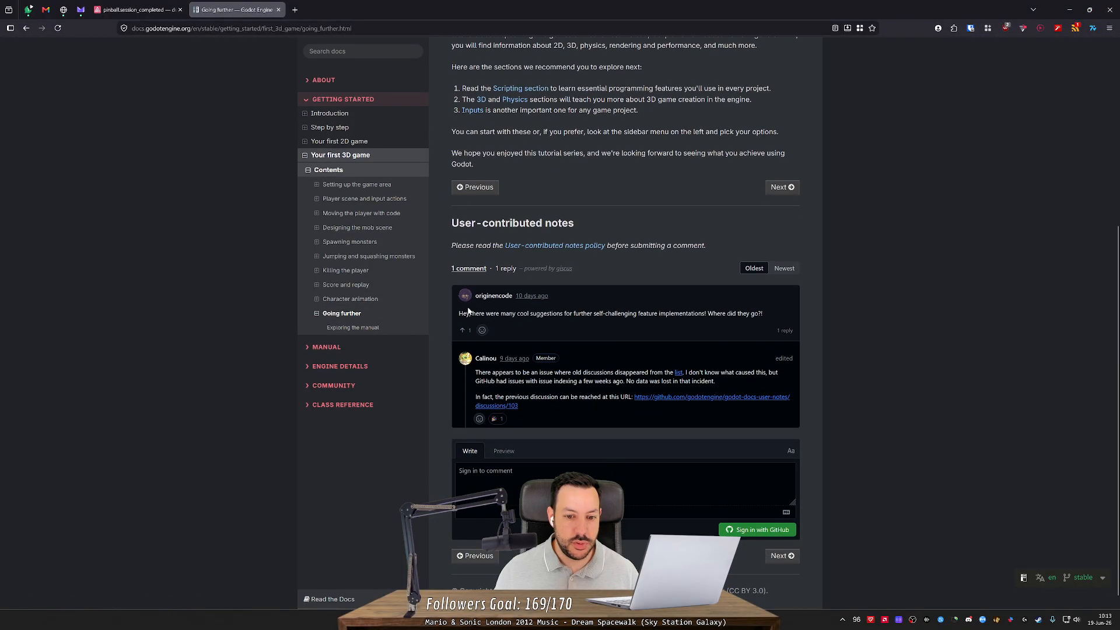
- Look over the Engine Details chapters and return to the "godot ui tutorial" search results
click(305, 366)
scroll(328, 251, up, 3)
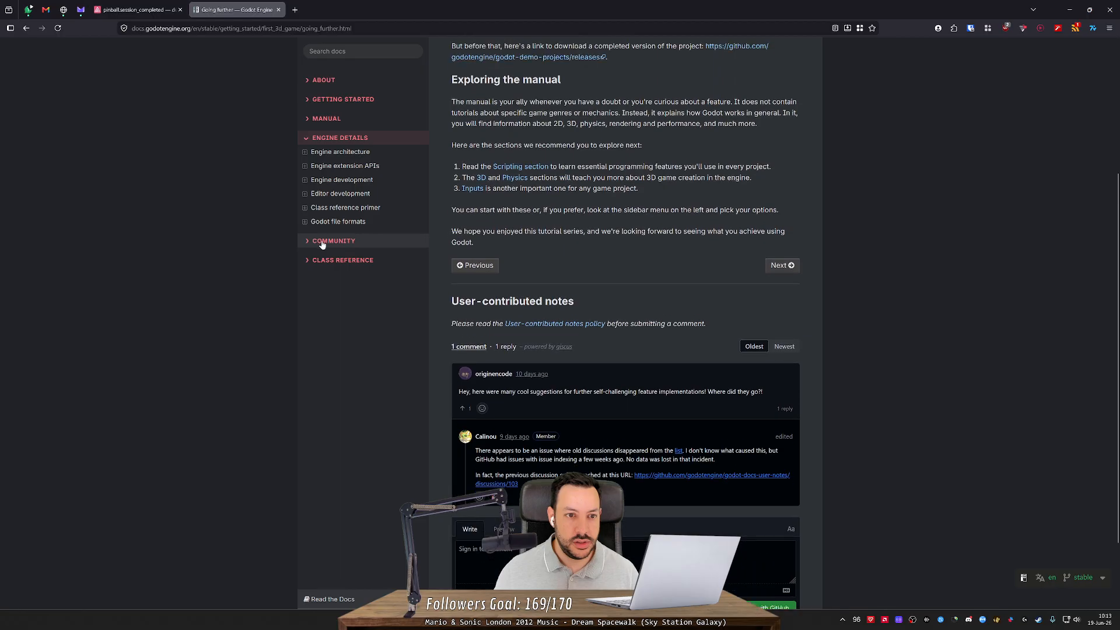
key(alt+Left)
key(alt+Left)
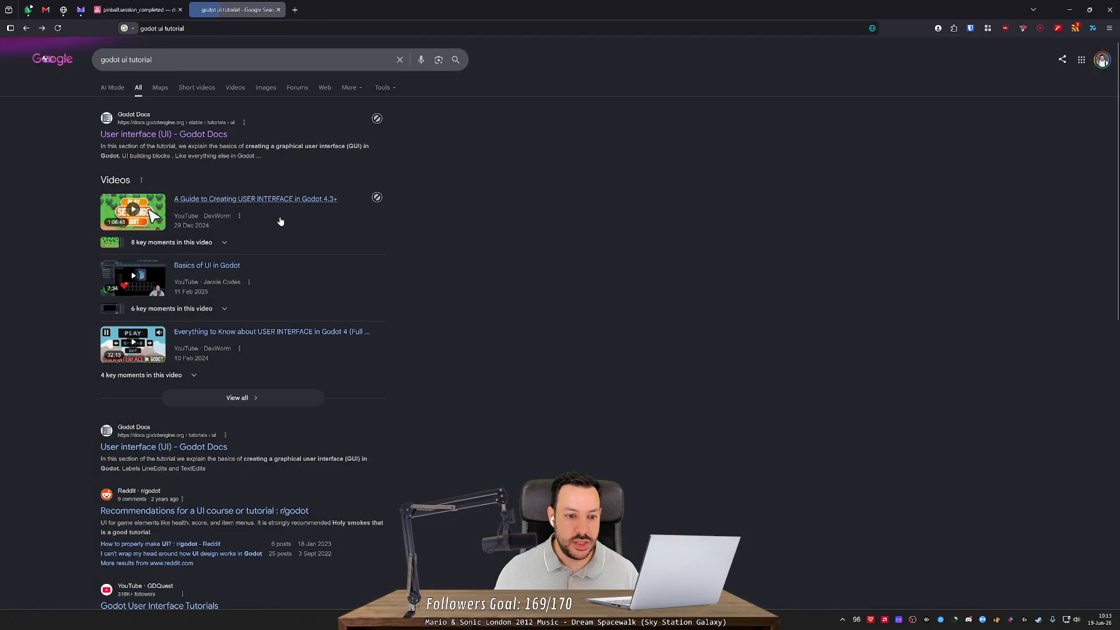
- Open the second Godot Docs User interface (UI) result and switch it to the latest stable version of the documentation
scroll(183, 265, down, 4)
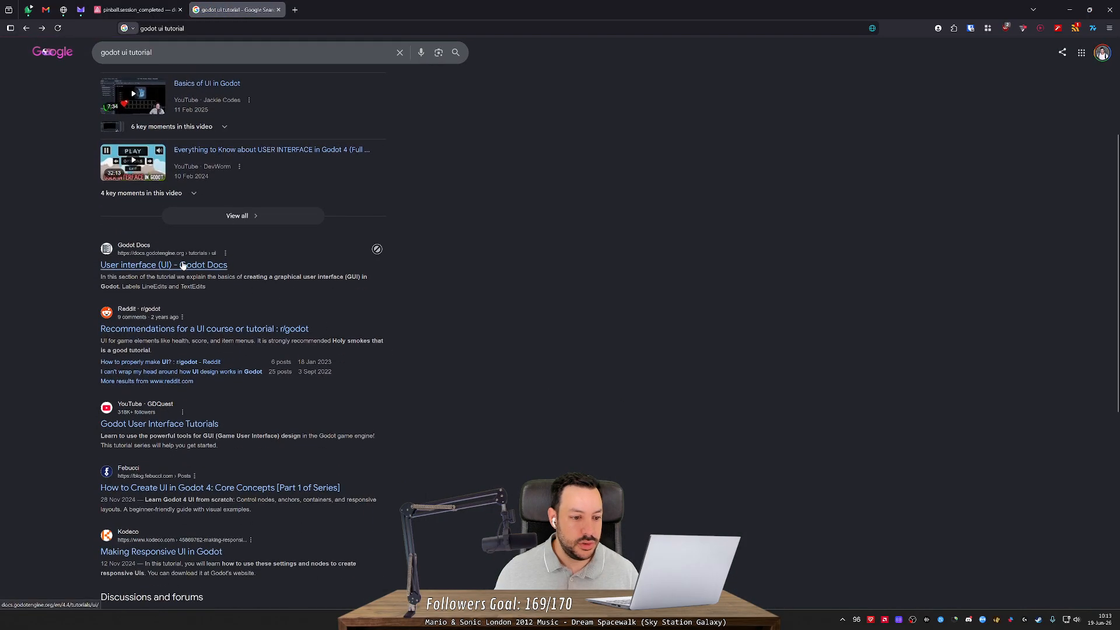
click(182, 266)
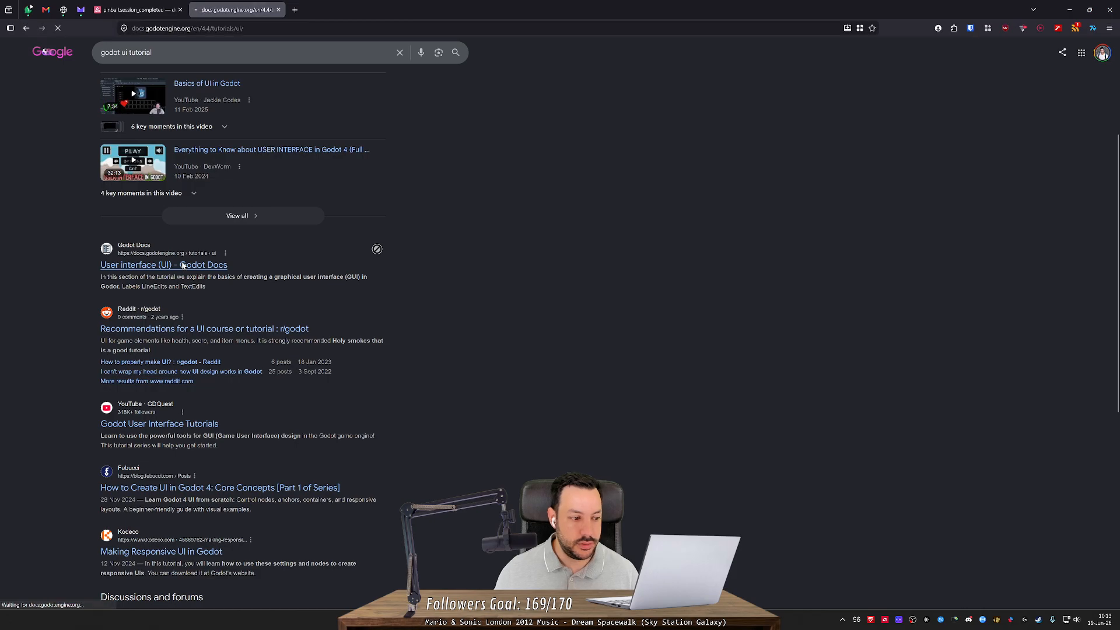
key(alt+Left)
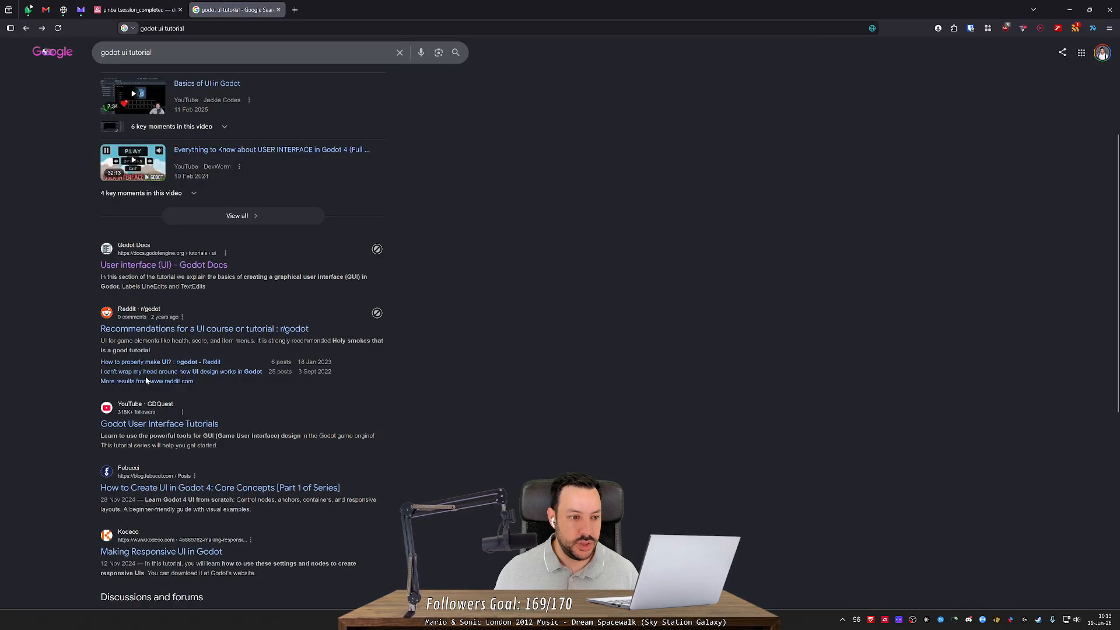
scroll(153, 490, up, 3)
scroll(150, 364, down, 1)
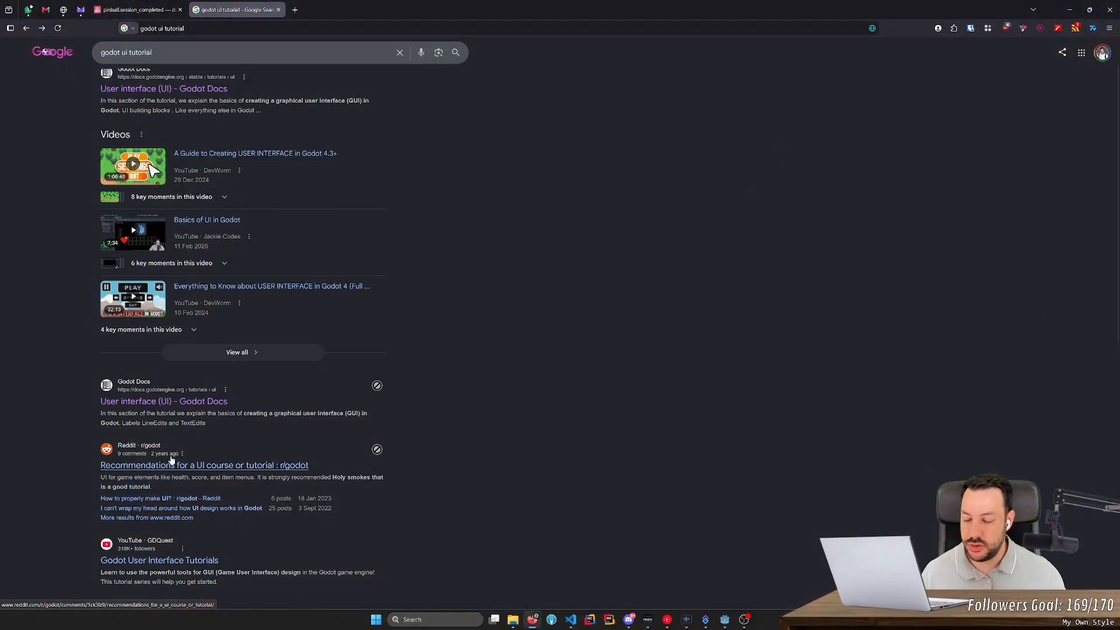
click(169, 402)
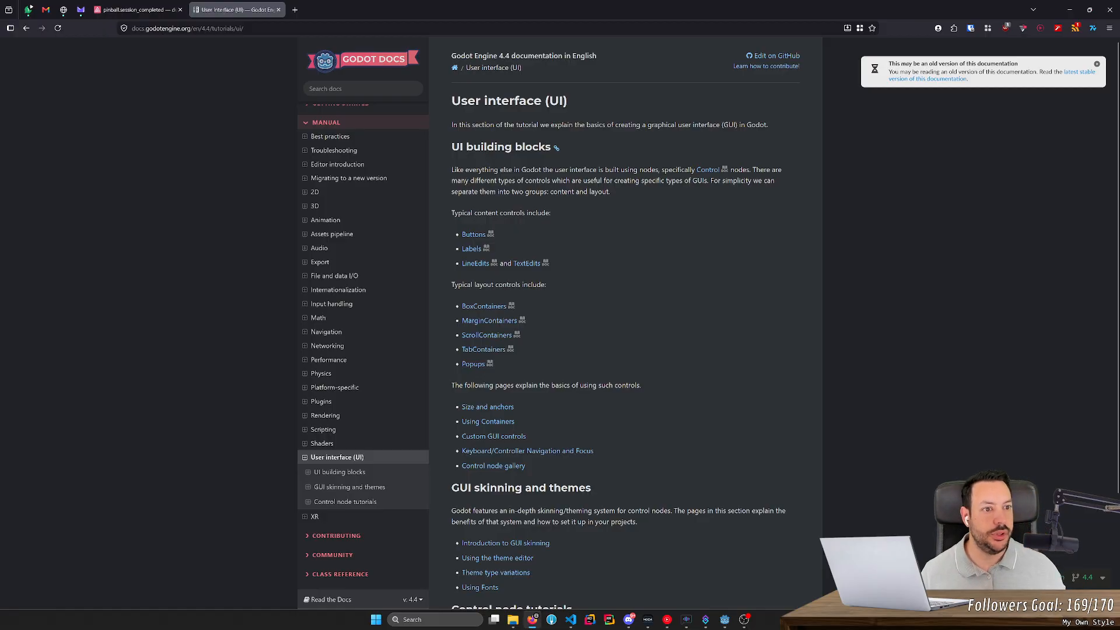
click(1080, 76)
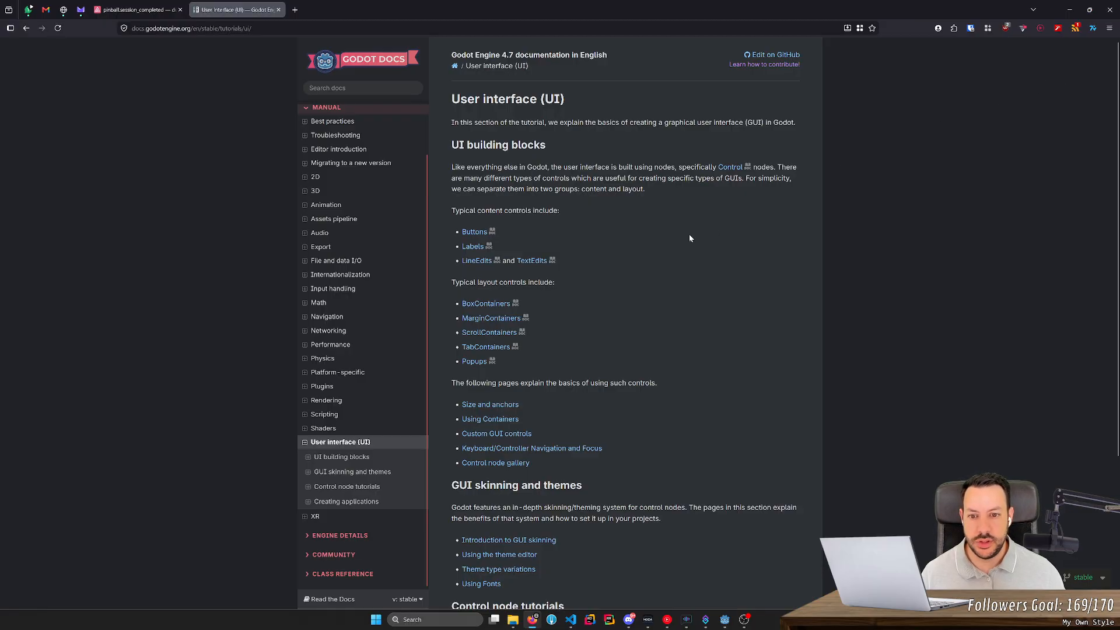
- Load the Creating applications and Using Containers pages in new browser tabs, viewing the Size and anchors page in between
scroll(685, 238, down, 3)
scroll(686, 238, down, 2)
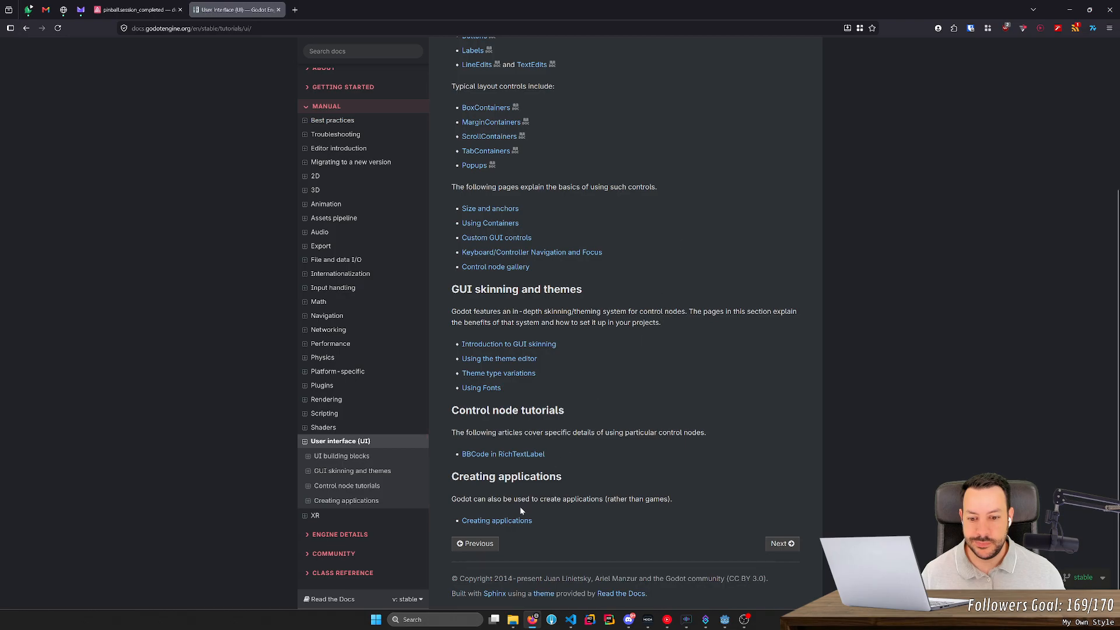
middle_click(509, 523)
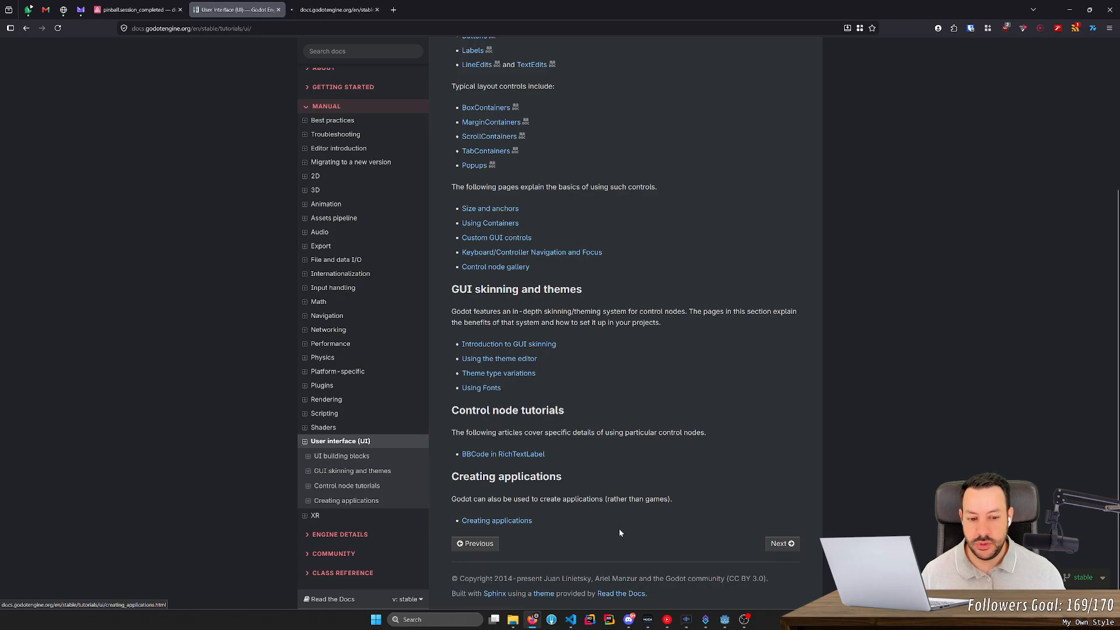
click(781, 543)
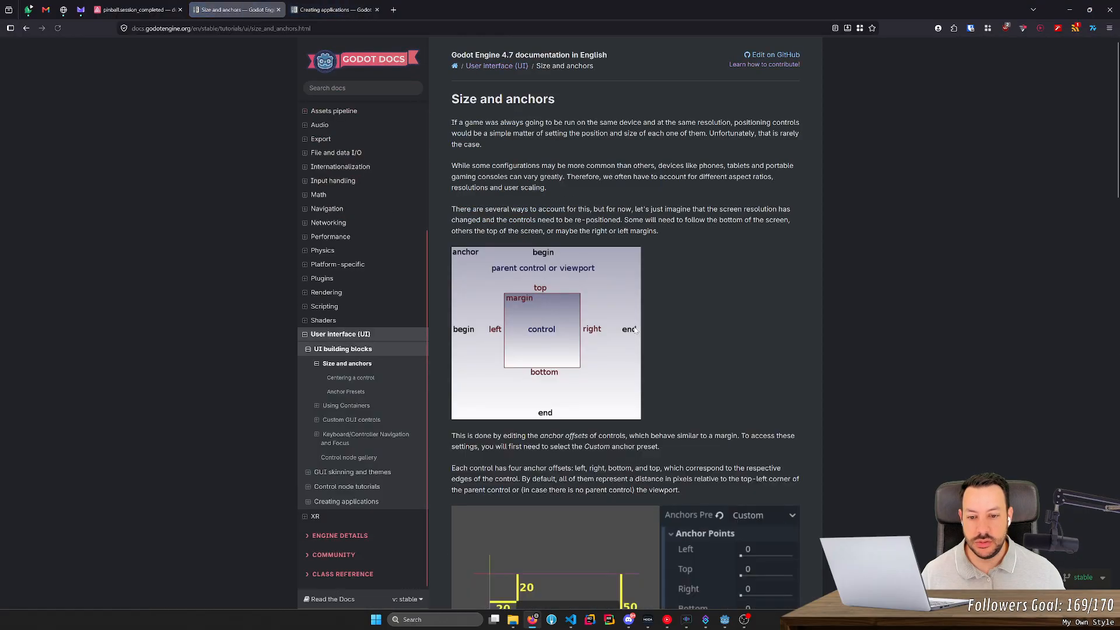
key(alt+Left)
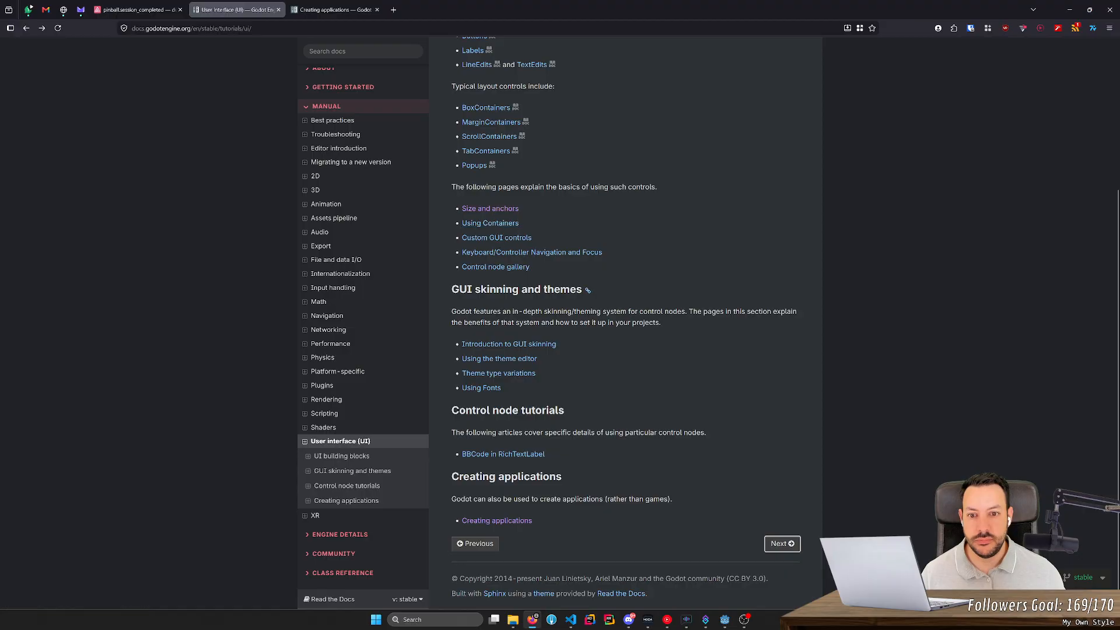
middle_click(490, 224)
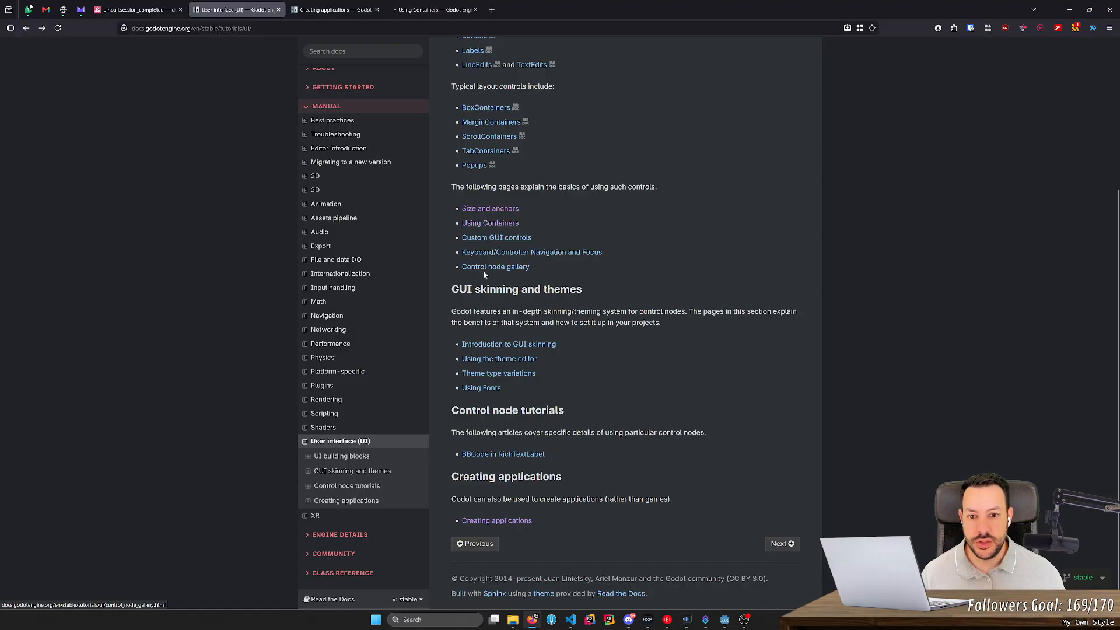
- Load the Control node gallery page in a new browser tab and read the Creating applications page through its global menu section
middle_click(489, 266)
click(329, 9)
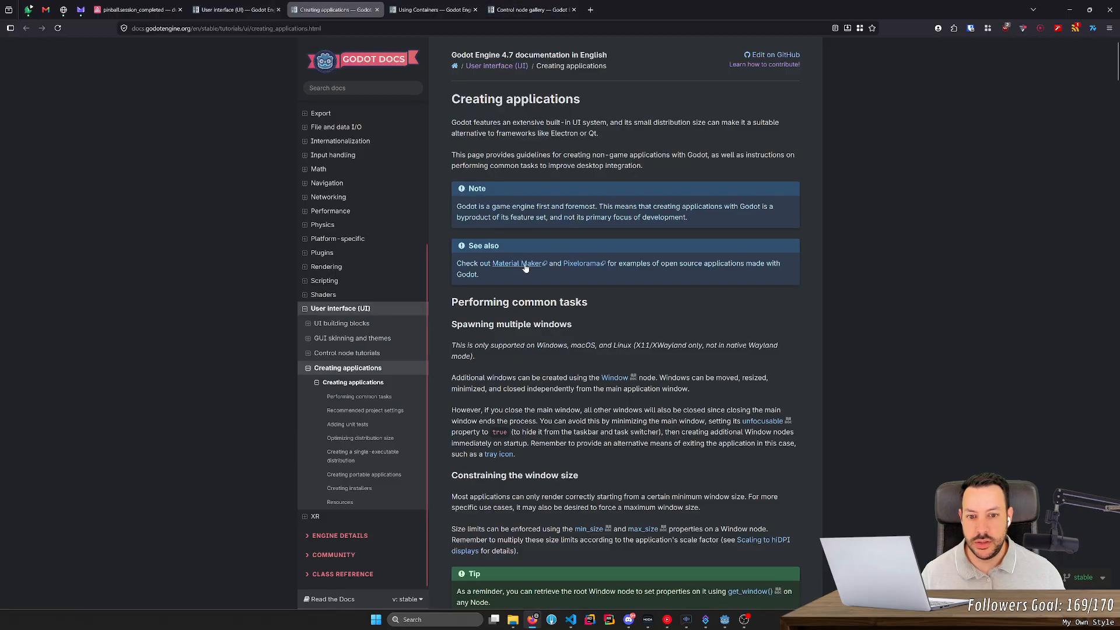
scroll(525, 267, down, 8)
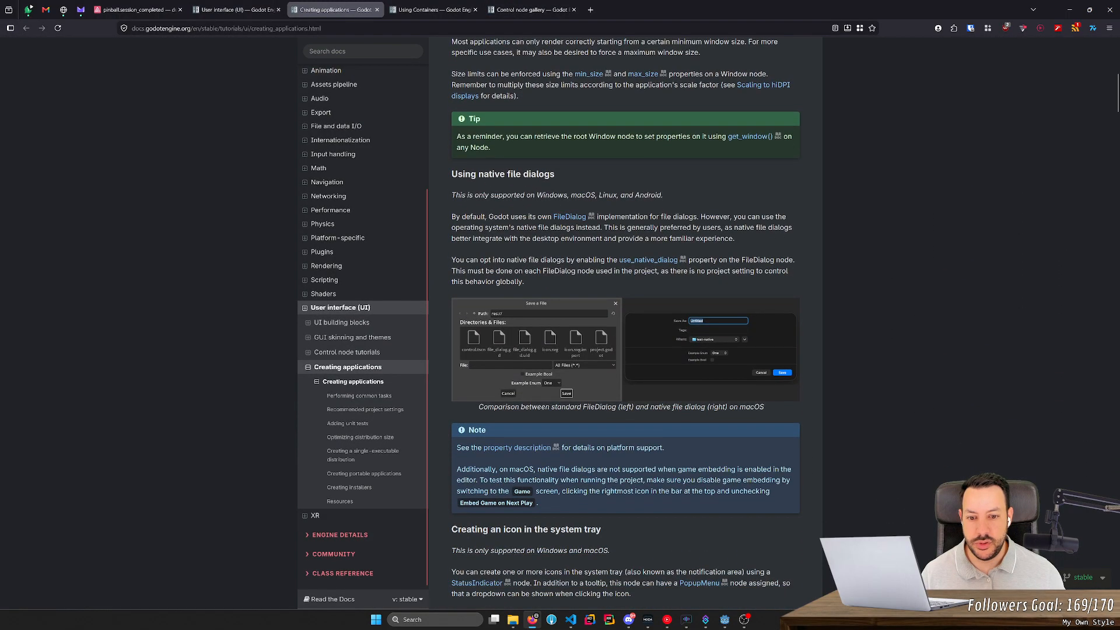
scroll(624, 324, down, 7)
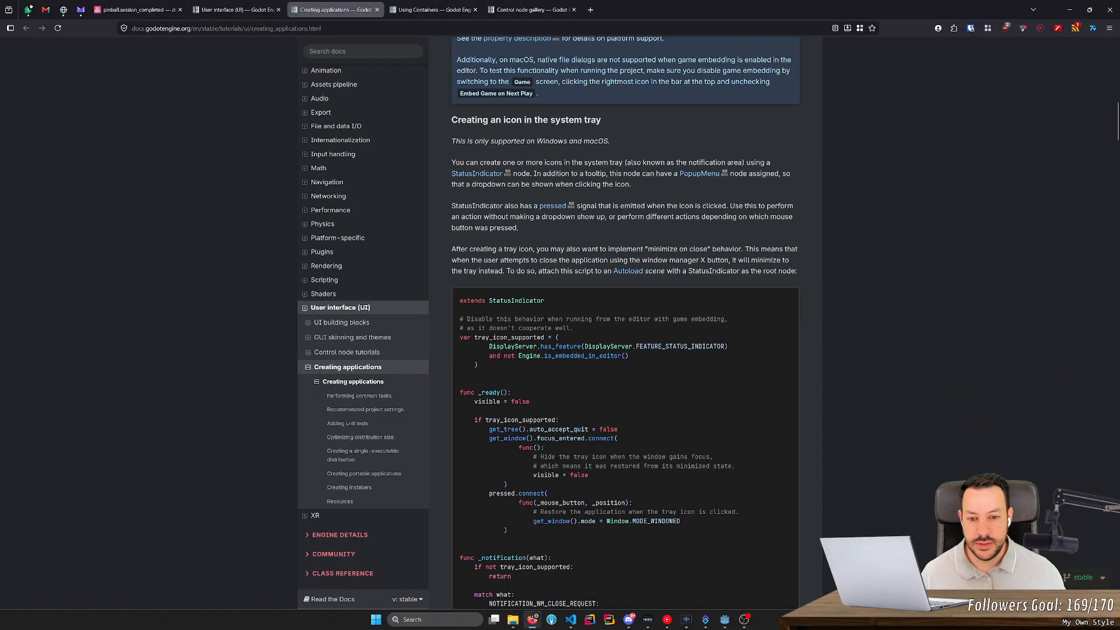
scroll(525, 268, down, 5)
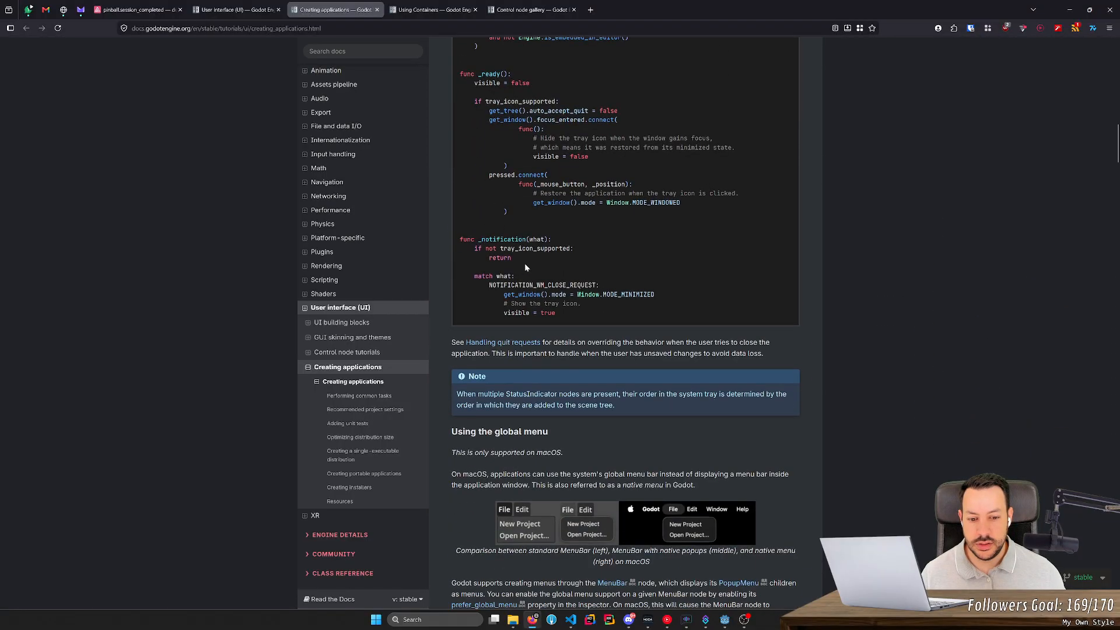
scroll(524, 264, down, 6)
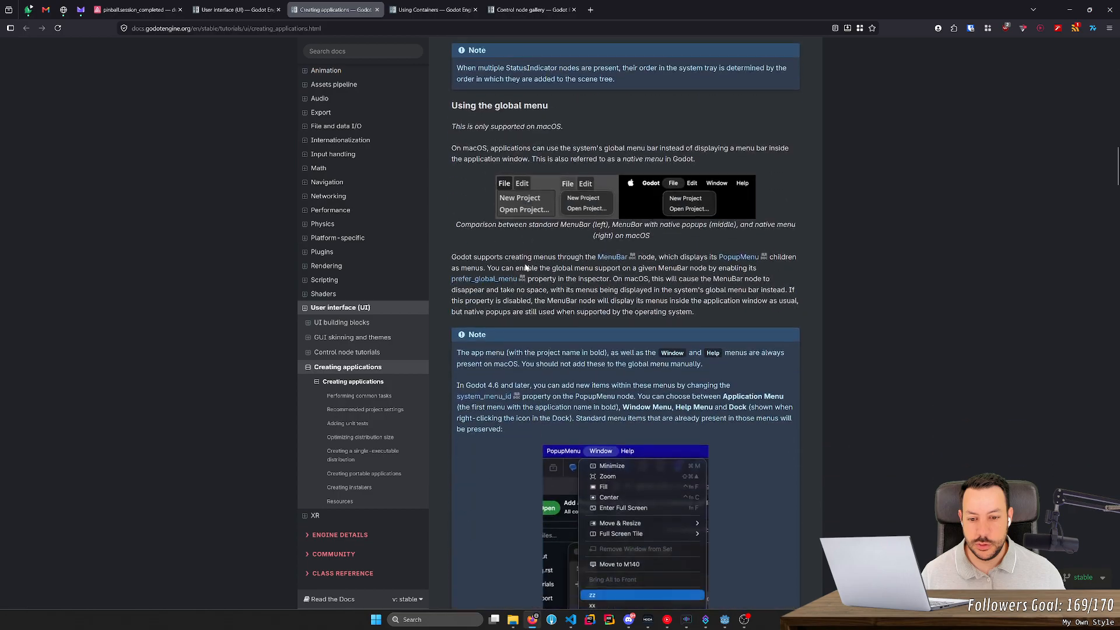
scroll(523, 264, down, 6)
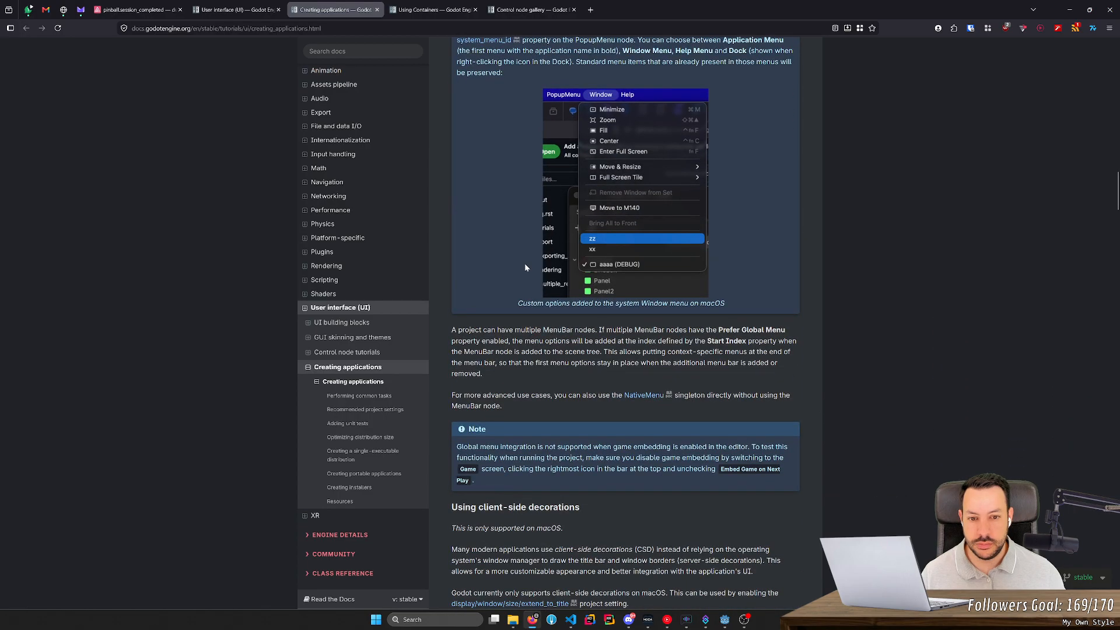
- Read the Creating applications sections from client-side decorations to progress reporting and close that page
scroll(524, 263, up, 3)
scroll(524, 264, down, 5)
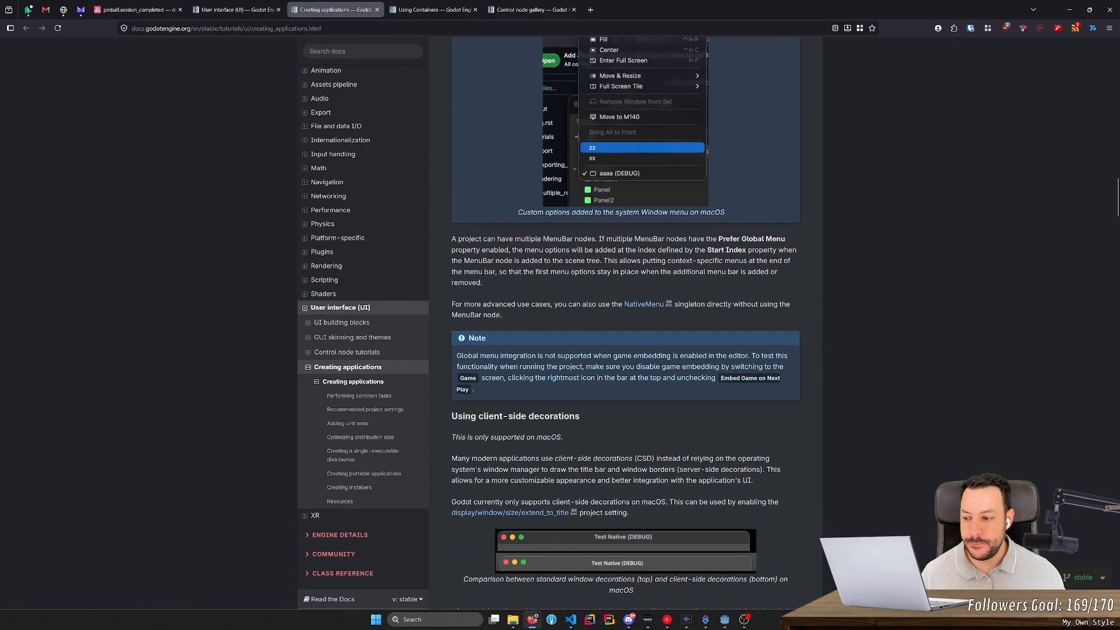
scroll(626, 320, down, 5)
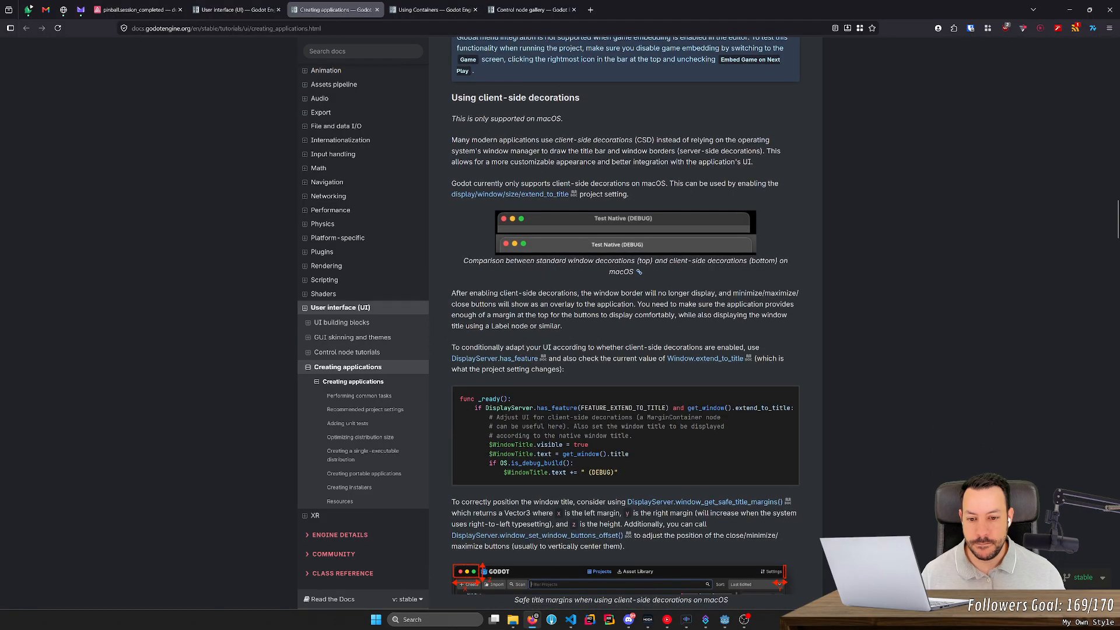
scroll(523, 263, down, 12)
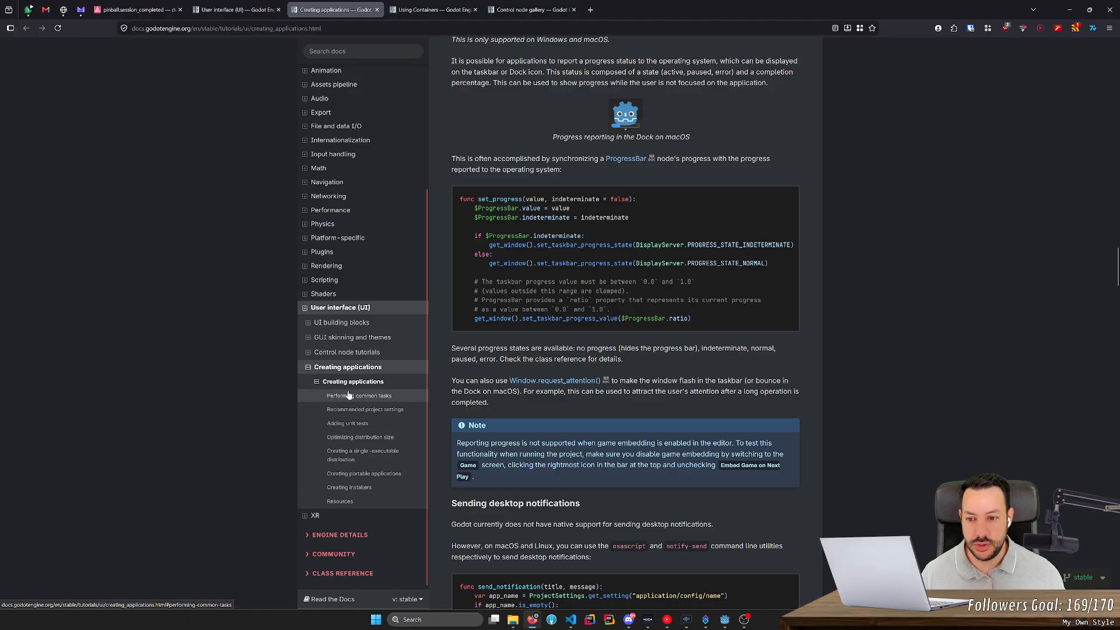
scroll(348, 395, down, 1)
key(ctrl+w)
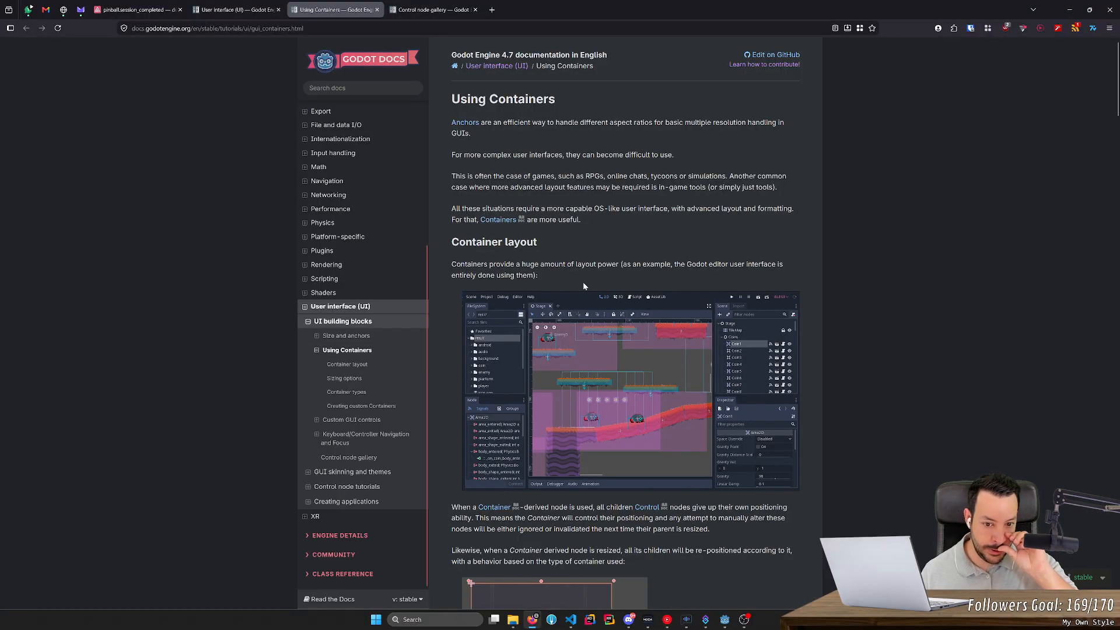
- Read the Using Containers page from container layout and sizing options through the Box, Grid, Margin and Tab Container sections
scroll(584, 286, down, 4)
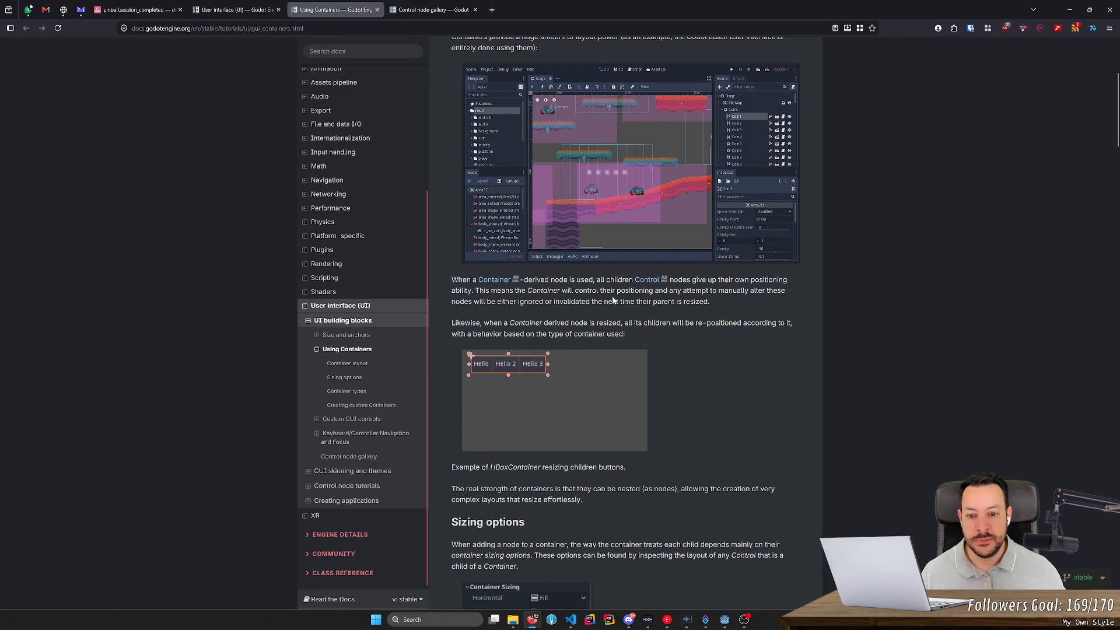
scroll(612, 300, down, 2)
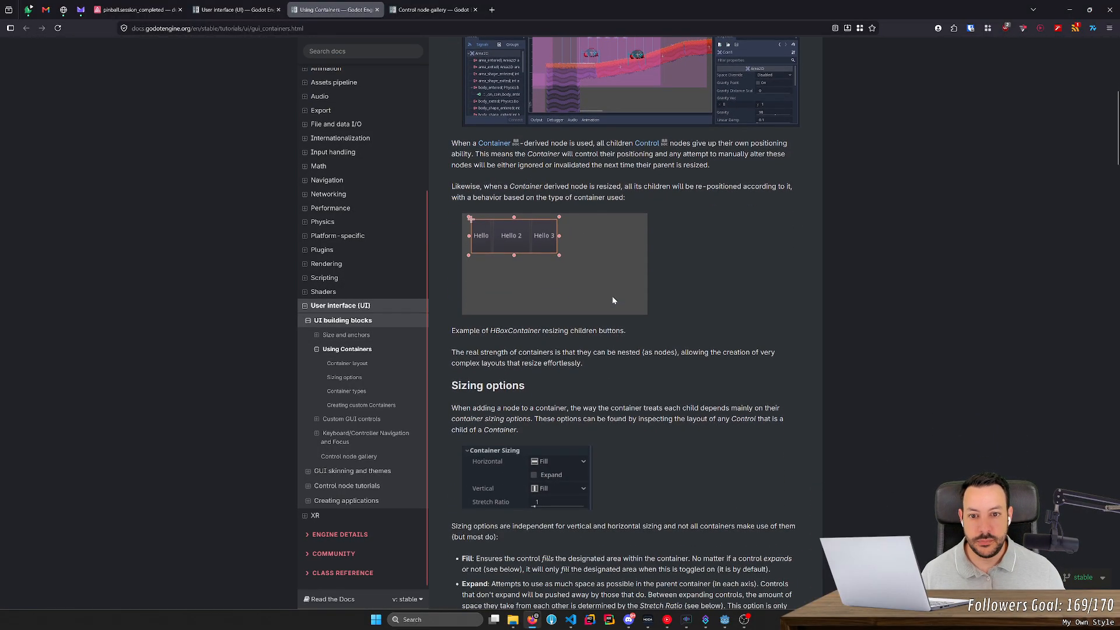
scroll(612, 300, down, 4)
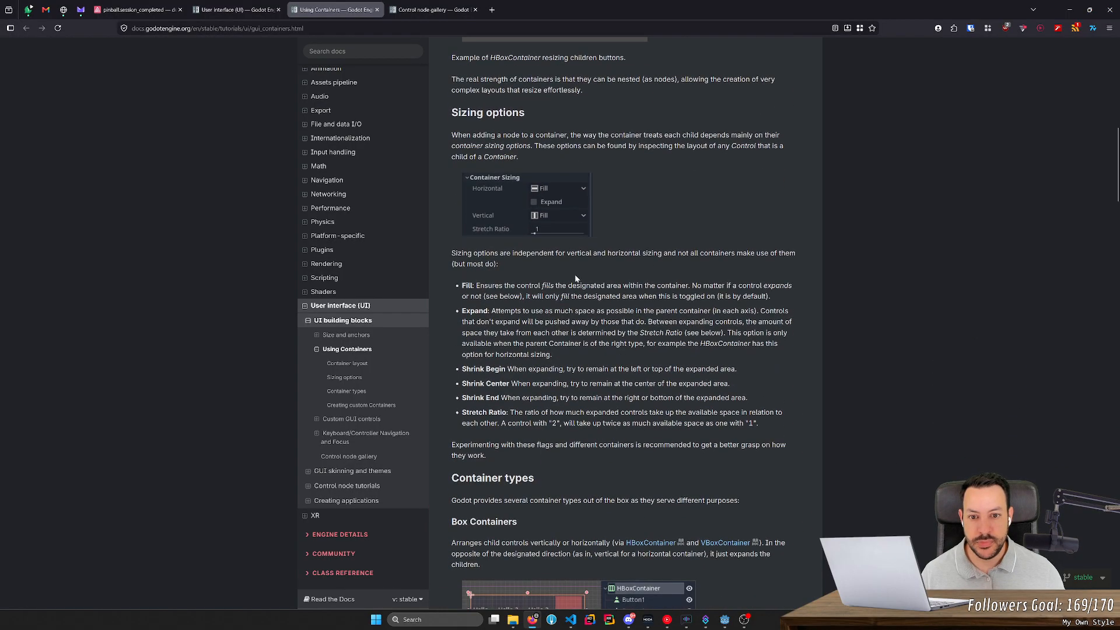
scroll(558, 255, down, 4)
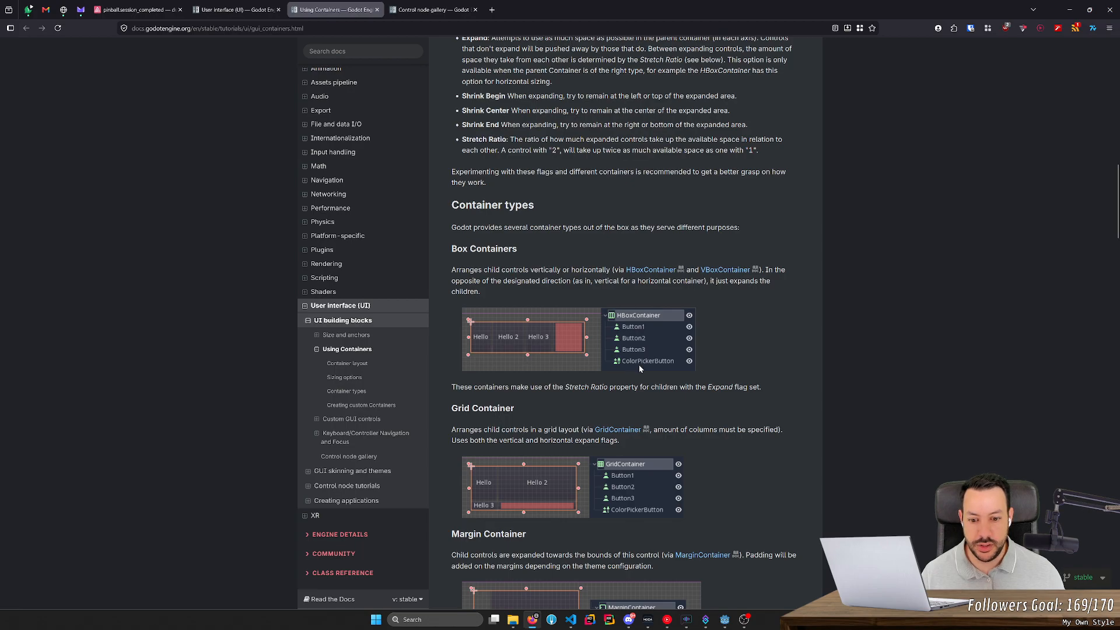
scroll(638, 365, down, 4)
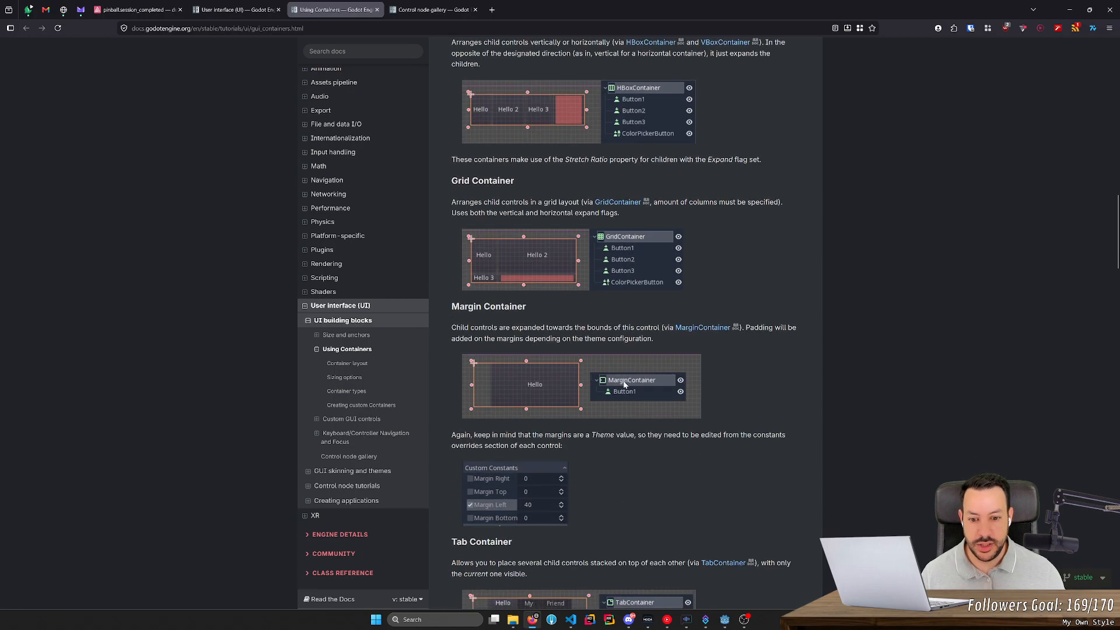
scroll(624, 384, down, 4)
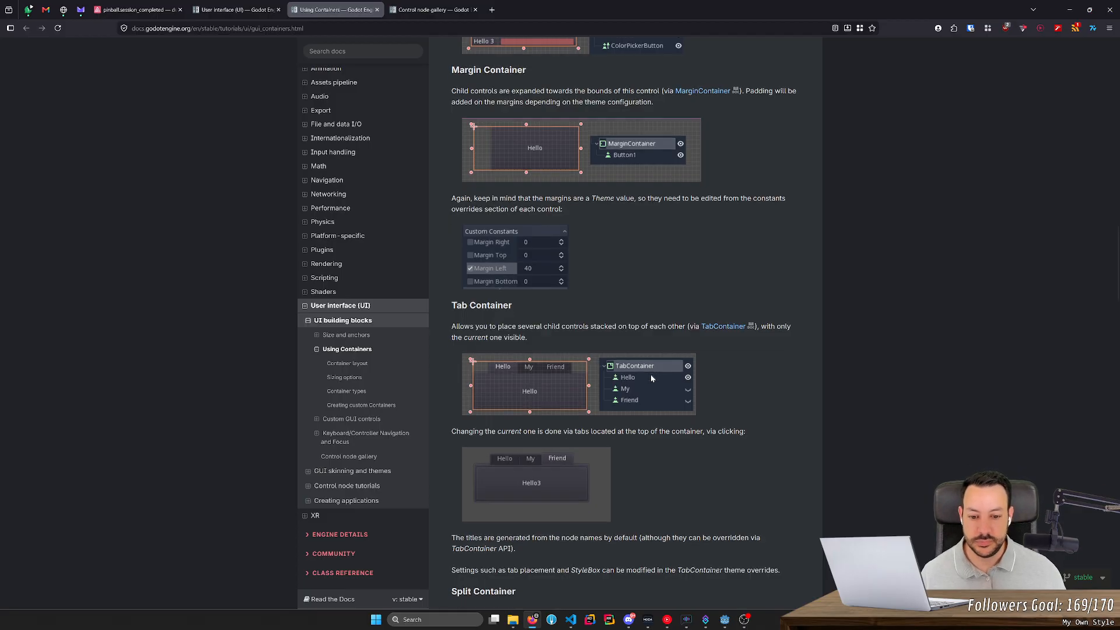
- Examine the Split Container, PanelContainer, FoldableContainer and ScrollContainer sections of the Using Containers page
scroll(651, 378, down, 5)
scroll(651, 378, down, 2)
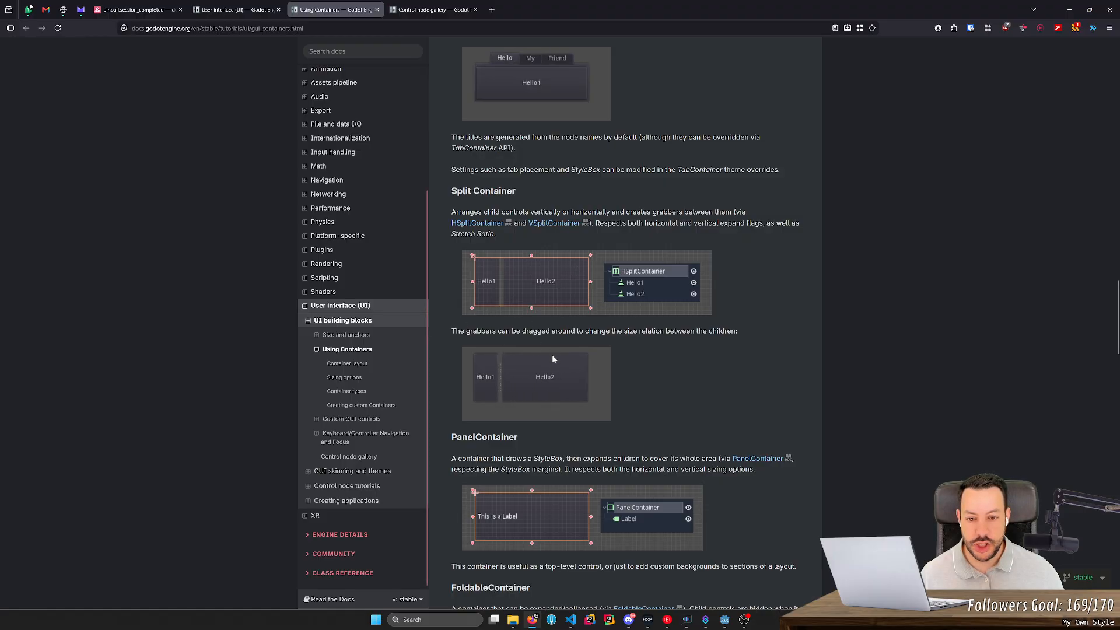
scroll(545, 365, down, 1)
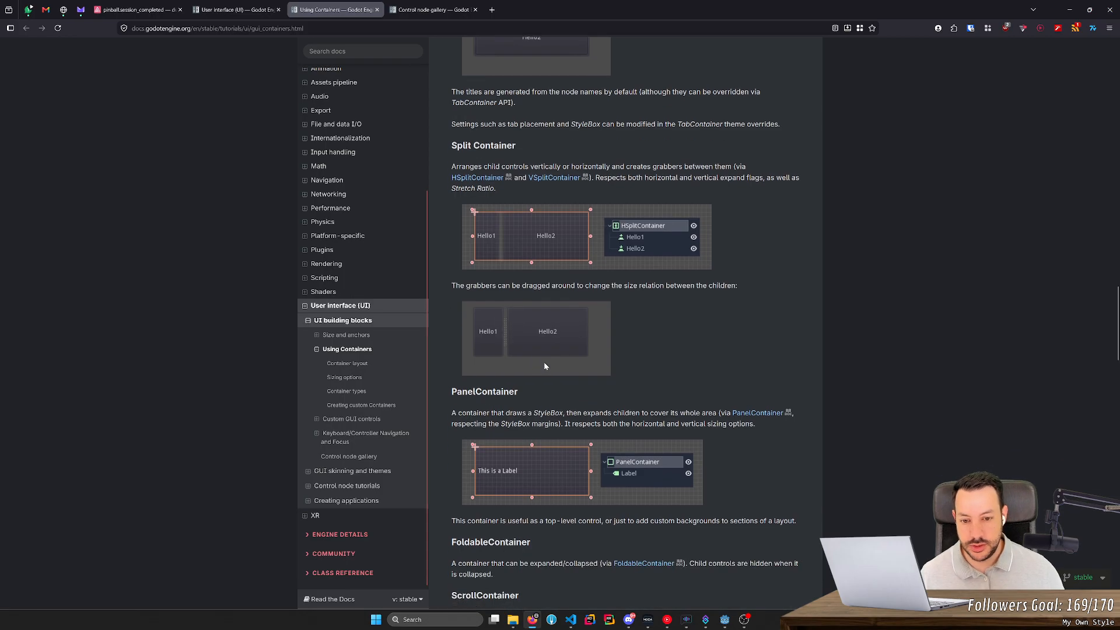
scroll(546, 363, down, 4)
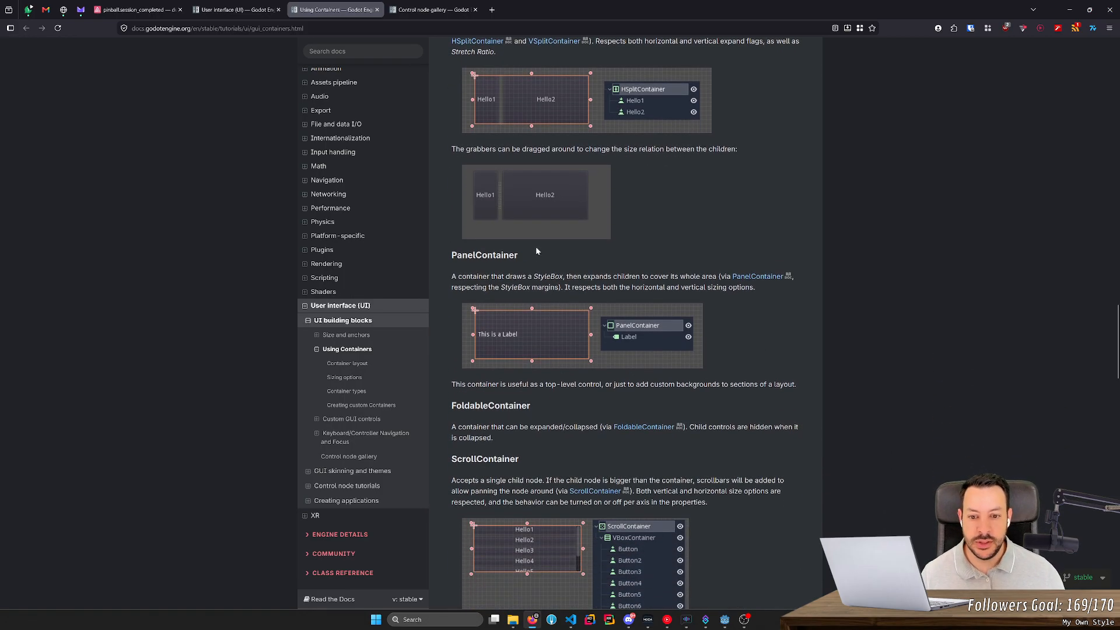
scroll(536, 246, down, 1)
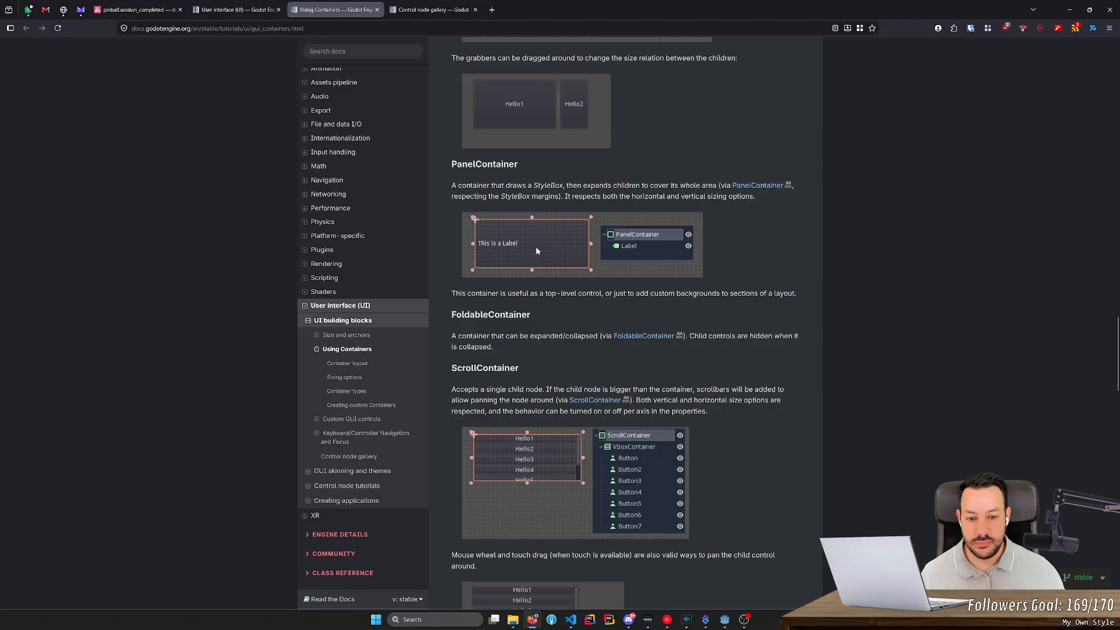
scroll(535, 246, down, 1)
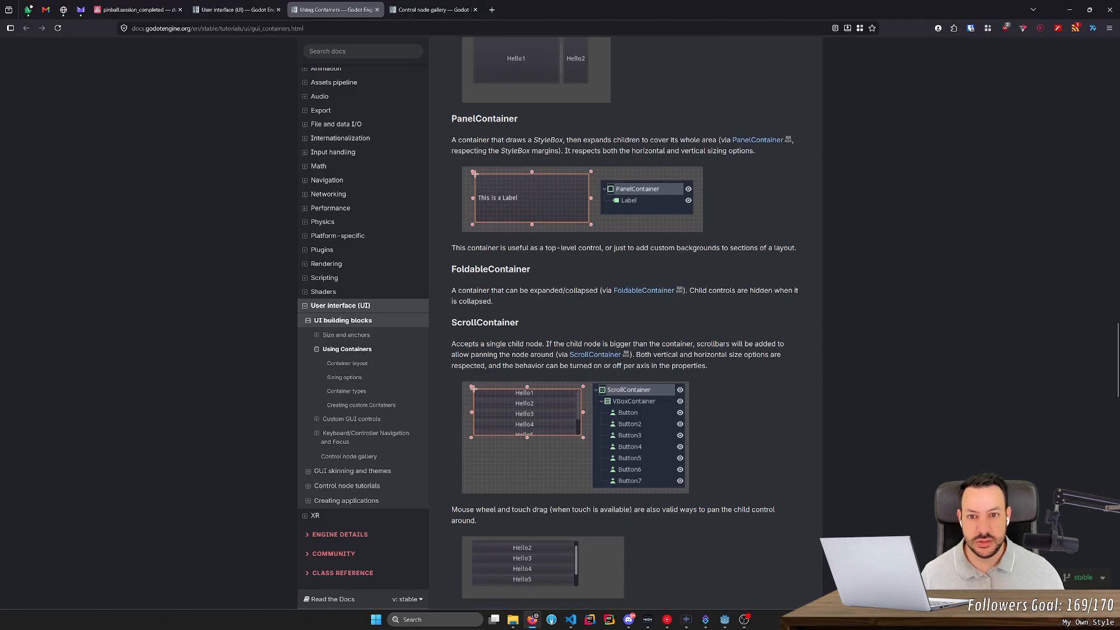
- Look over the AspectRatioContainer, FlowContainer and remaining container sections, and close the Using Containers page to reveal the Control node gallery
scroll(540, 318, down, 14)
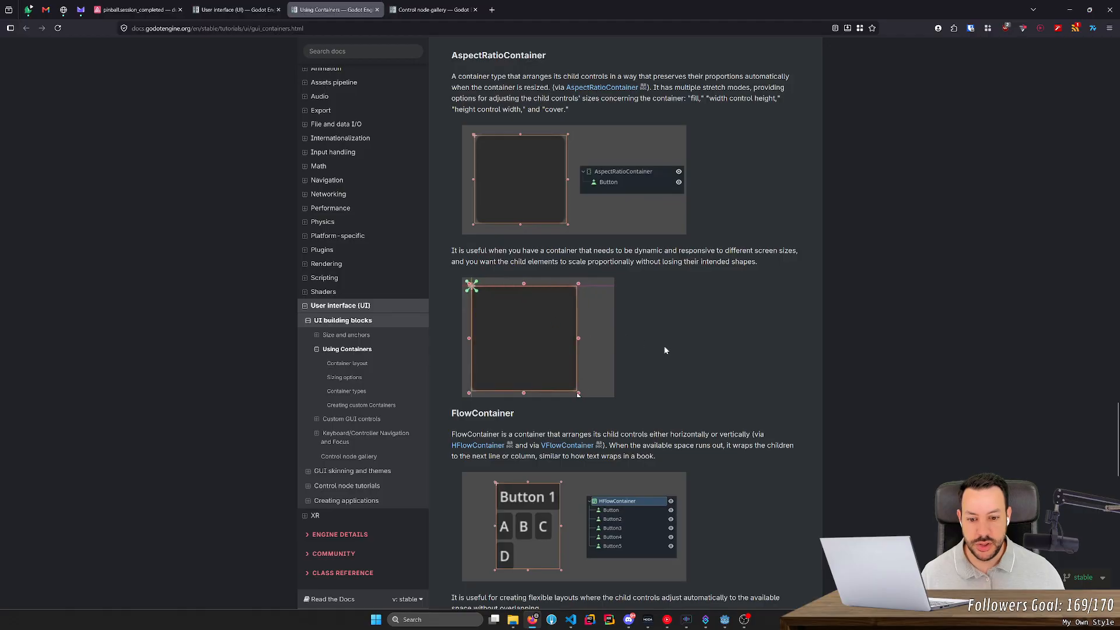
scroll(665, 350, down, 5)
scroll(665, 350, down, 15)
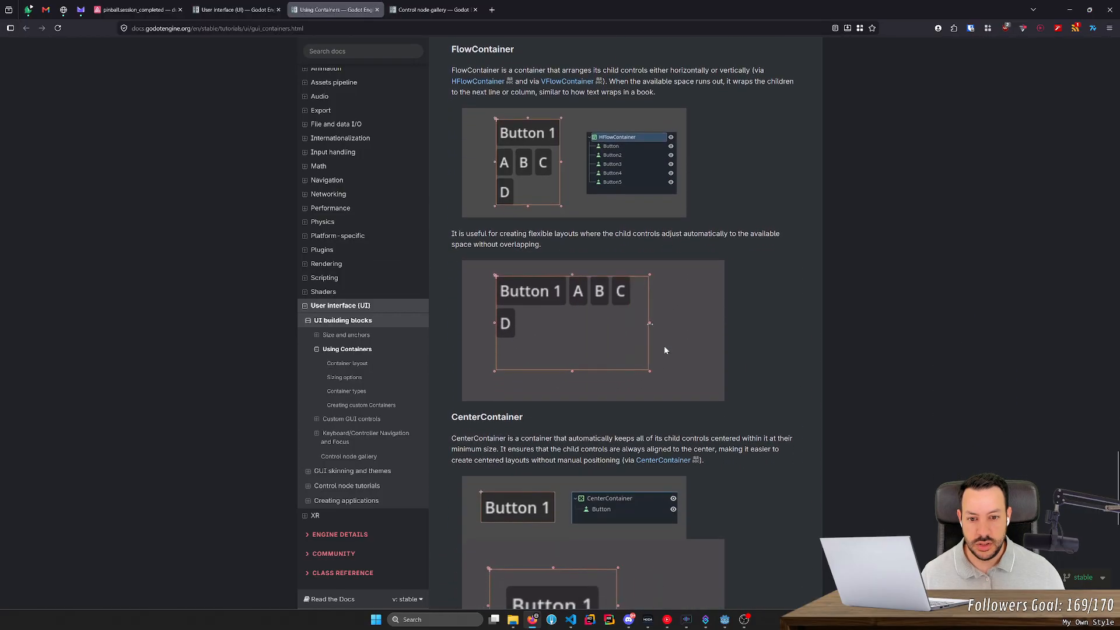
scroll(664, 350, down, 3)
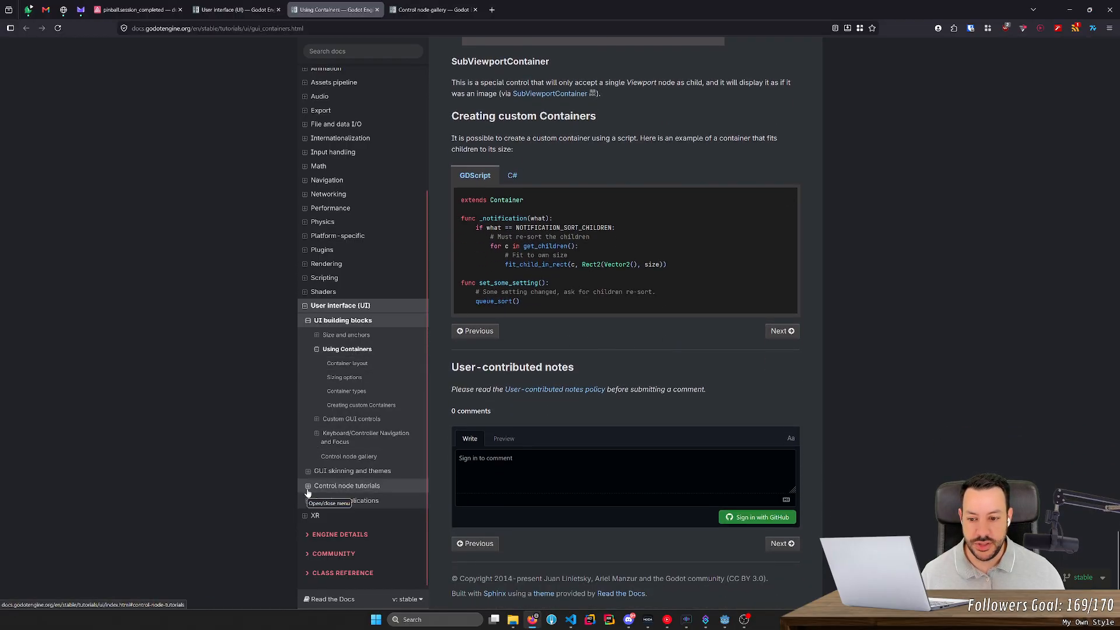
middle_click(344, 7)
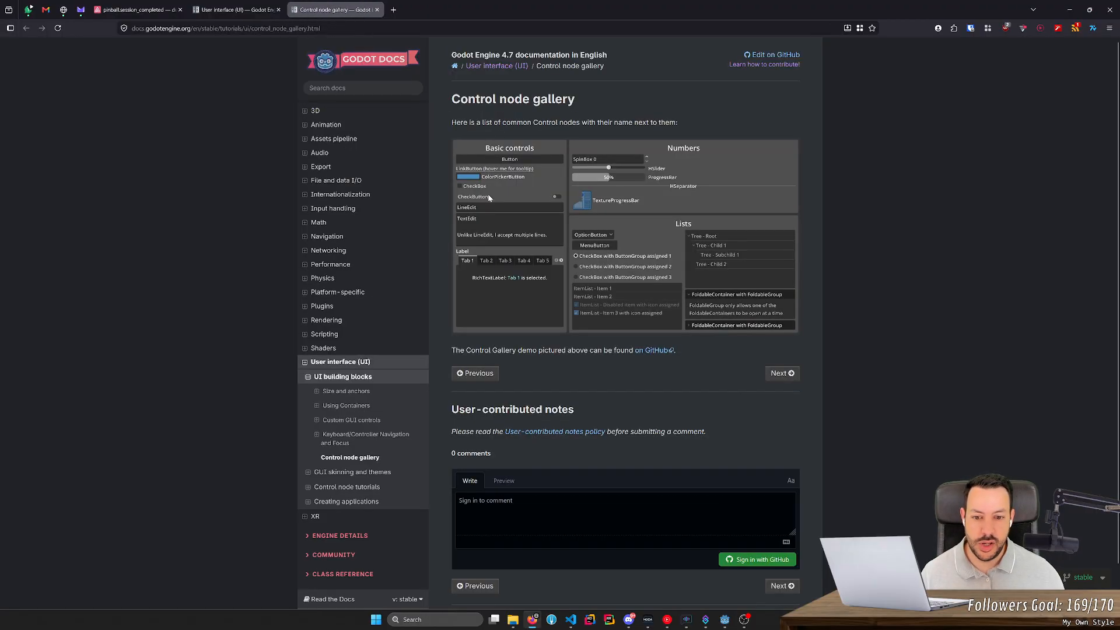
- Switch to the Godot editor and enable Expand for both horizontal and vertical container sizing on the MainMenu node
key(alt+Tab)
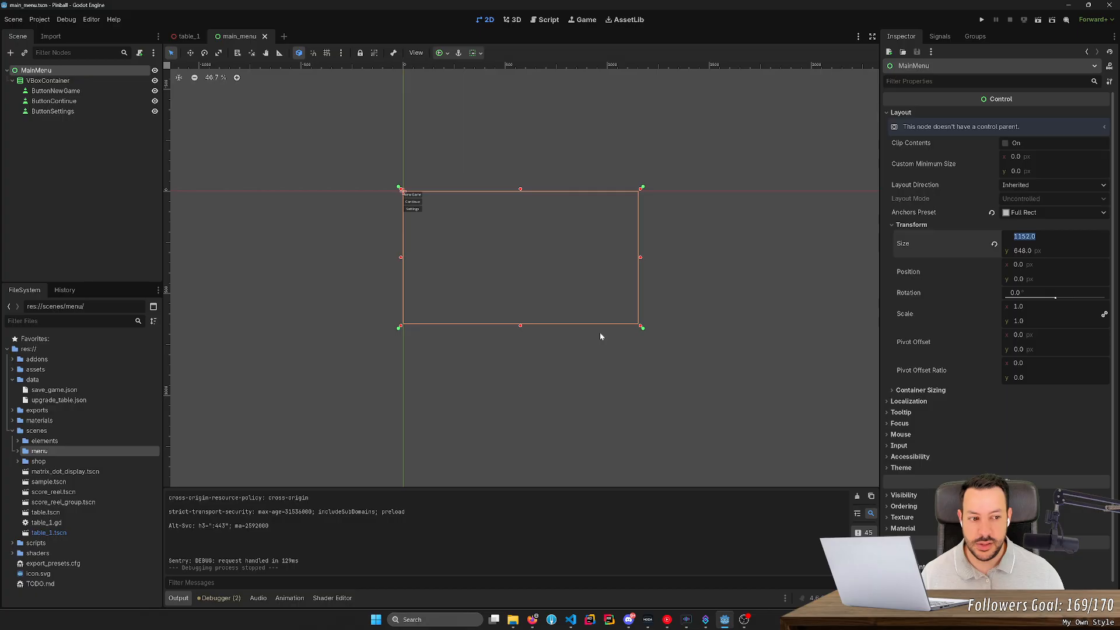
click(917, 390)
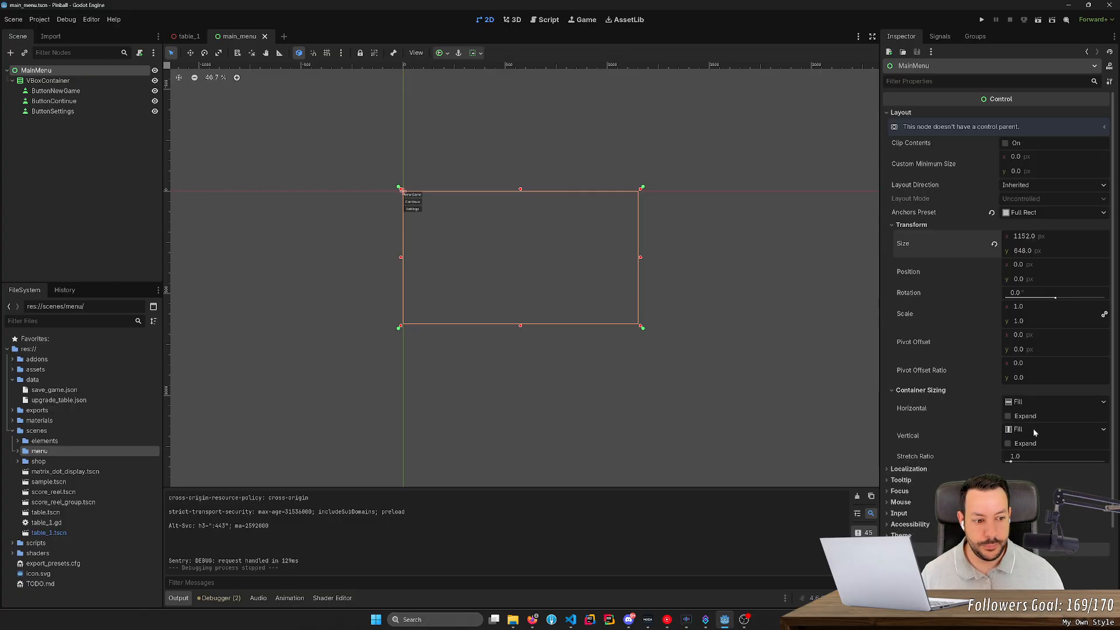
click(1021, 416)
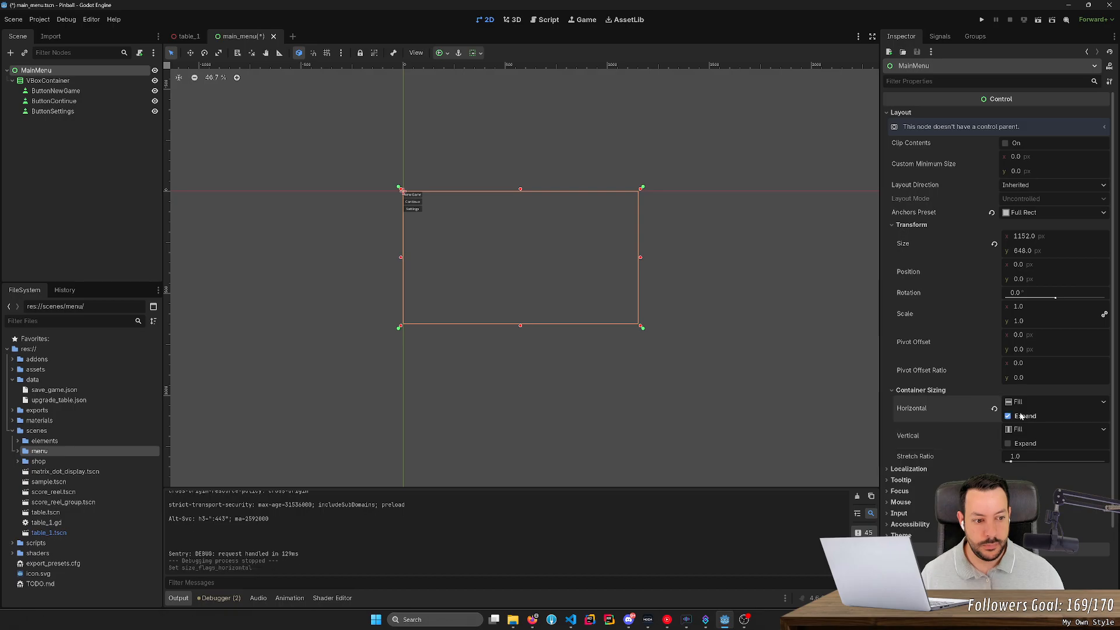
click(1021, 444)
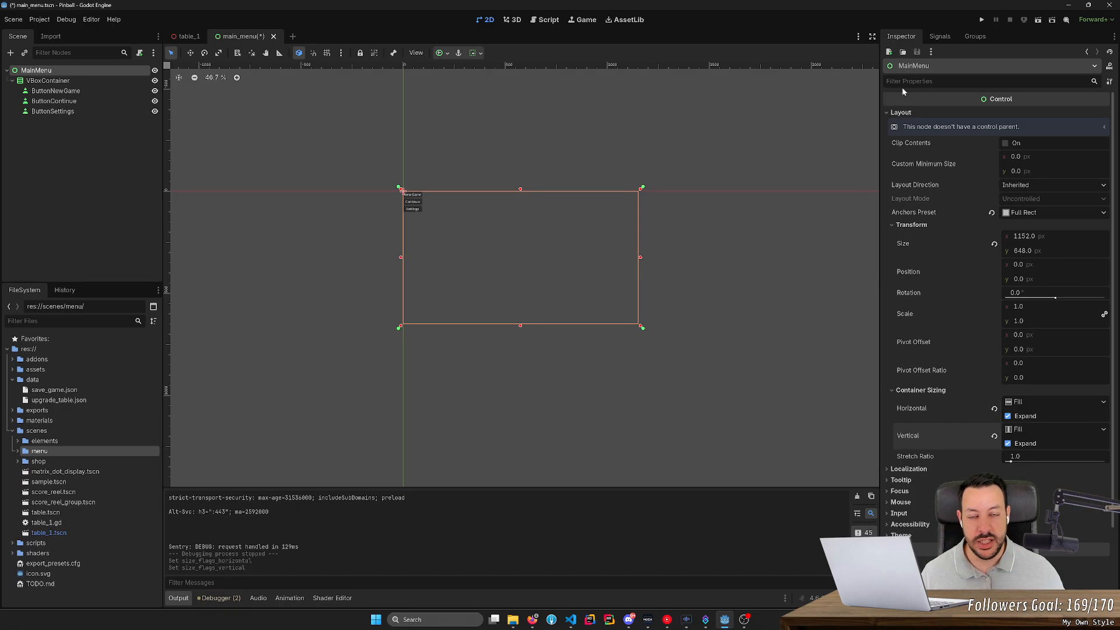
- Test-run the main menu scene, stop it, and turn off horizontal and vertical Expand on the MainMenu node
click(1038, 20)
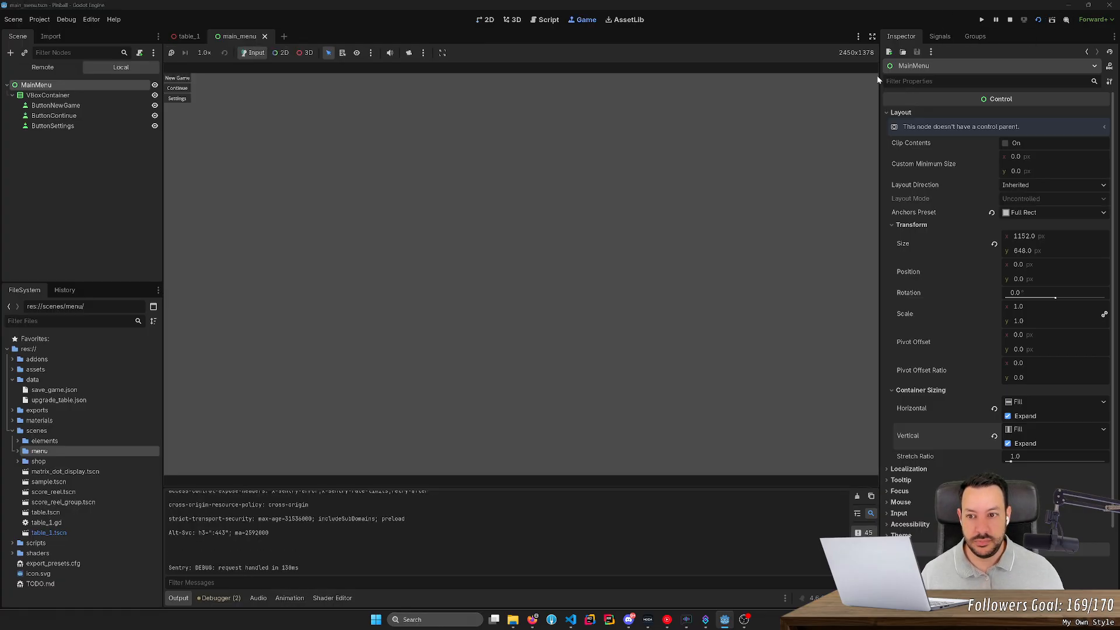
click(1009, 19)
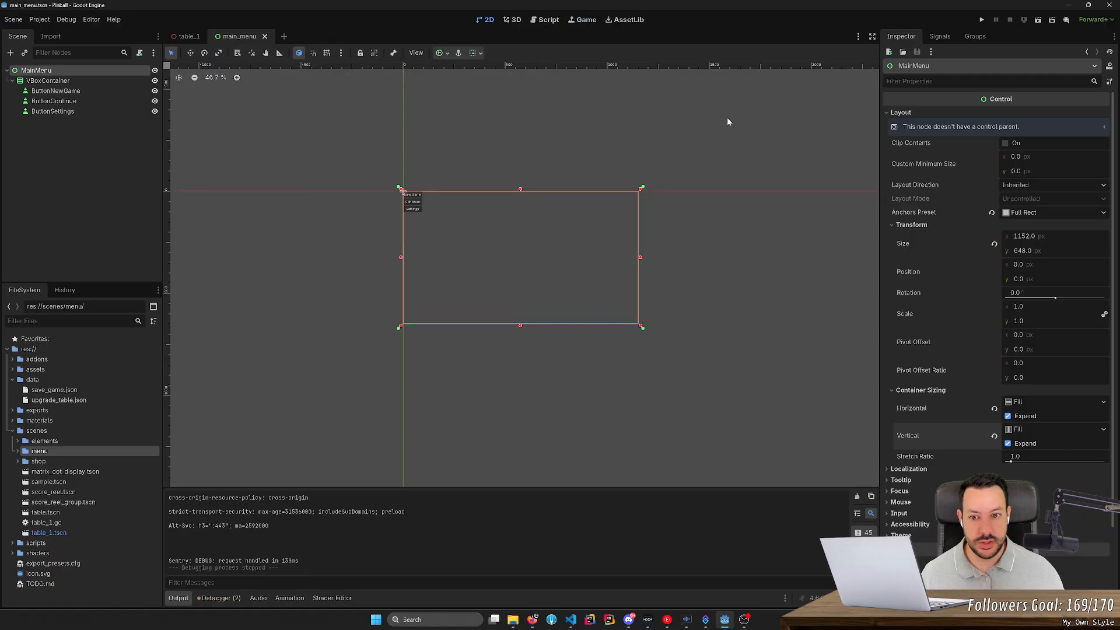
click(1007, 443)
click(1007, 416)
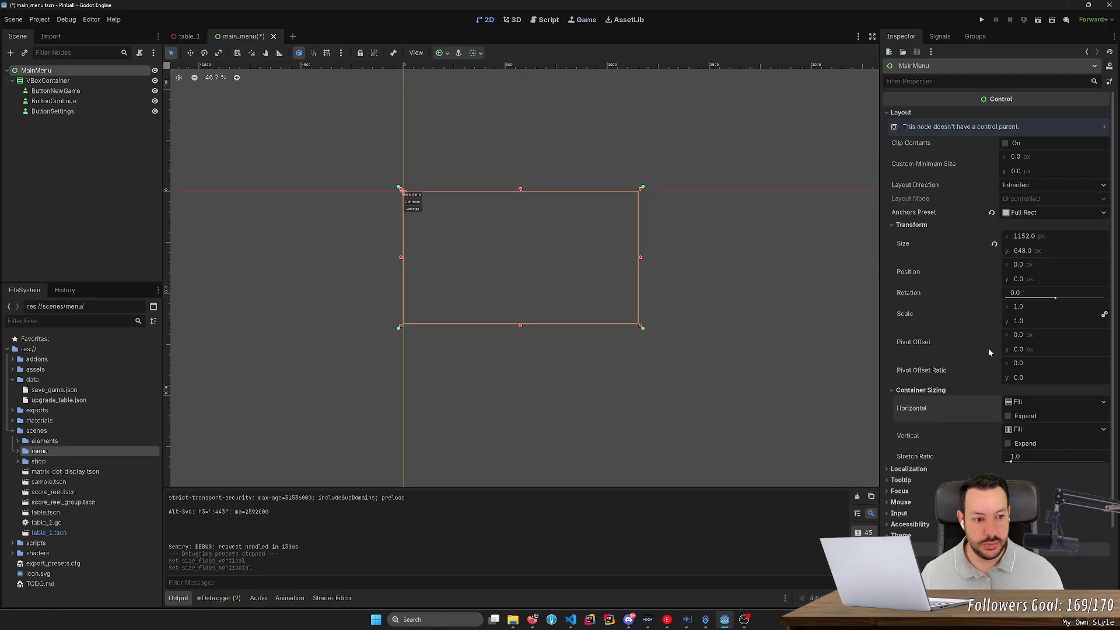
- Set the VBoxContainer's layout mode to Anchors and its anchors preset to Center Bottom
click(48, 81)
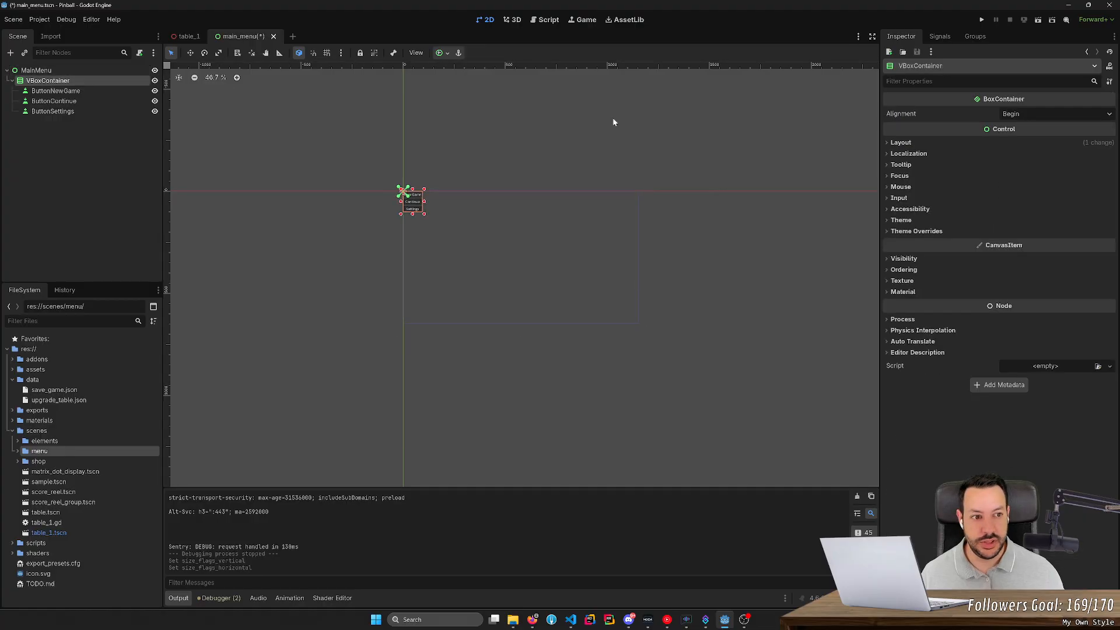
click(900, 143)
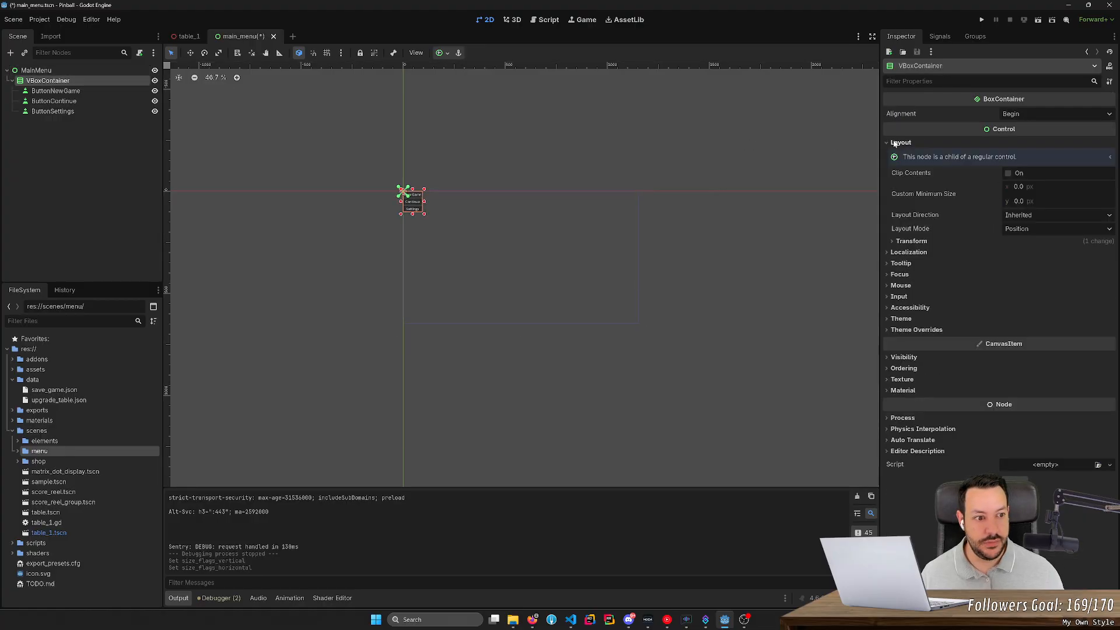
click(1025, 229)
click(1030, 255)
click(1026, 242)
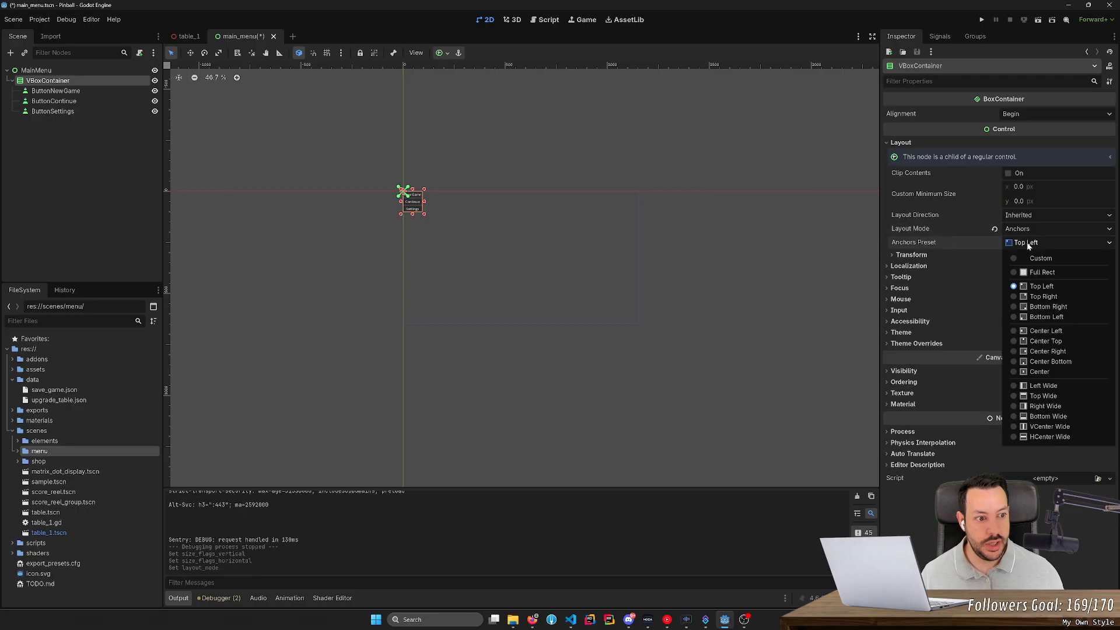
click(1048, 361)
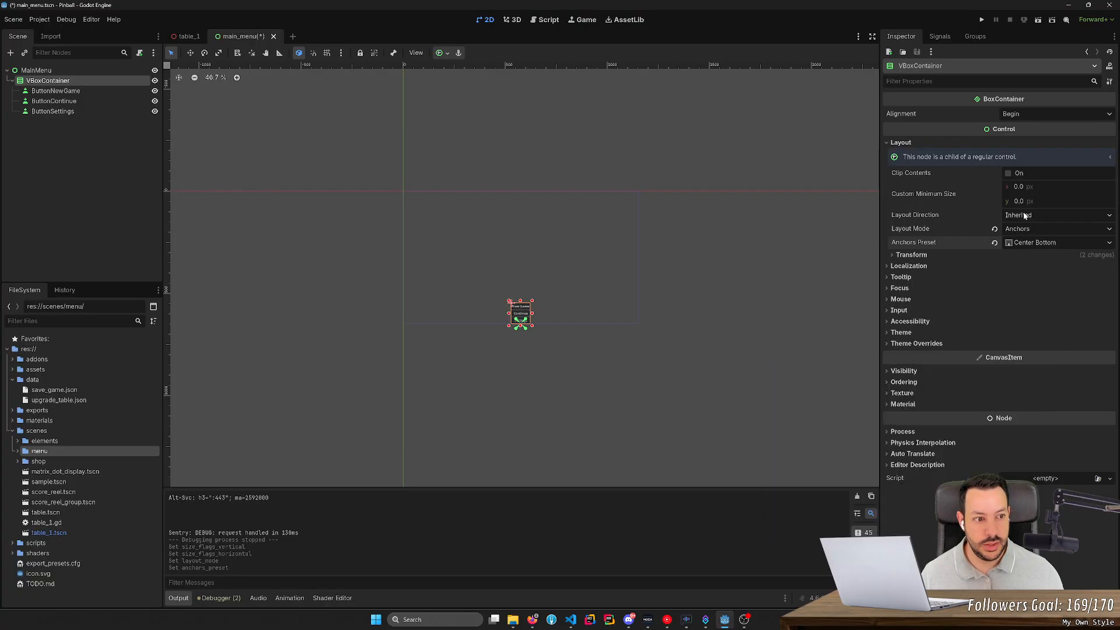
- Raise the VBoxContainer to a y position of about 464.6 px, then test-run the scene and stop it
click(916, 256)
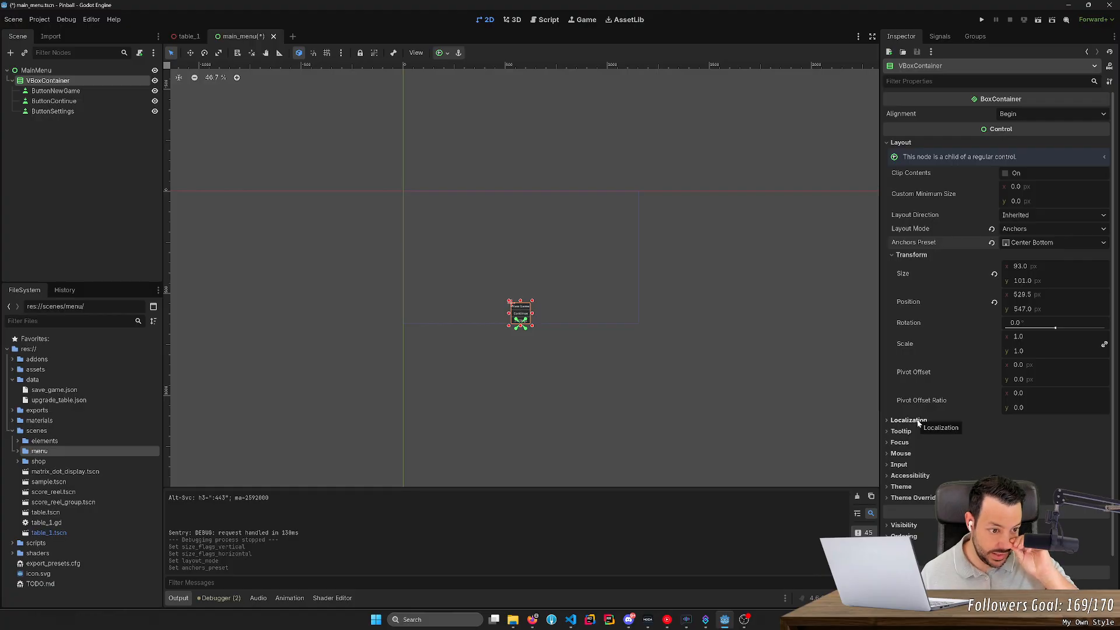
drag(1026, 308, 986, 309)
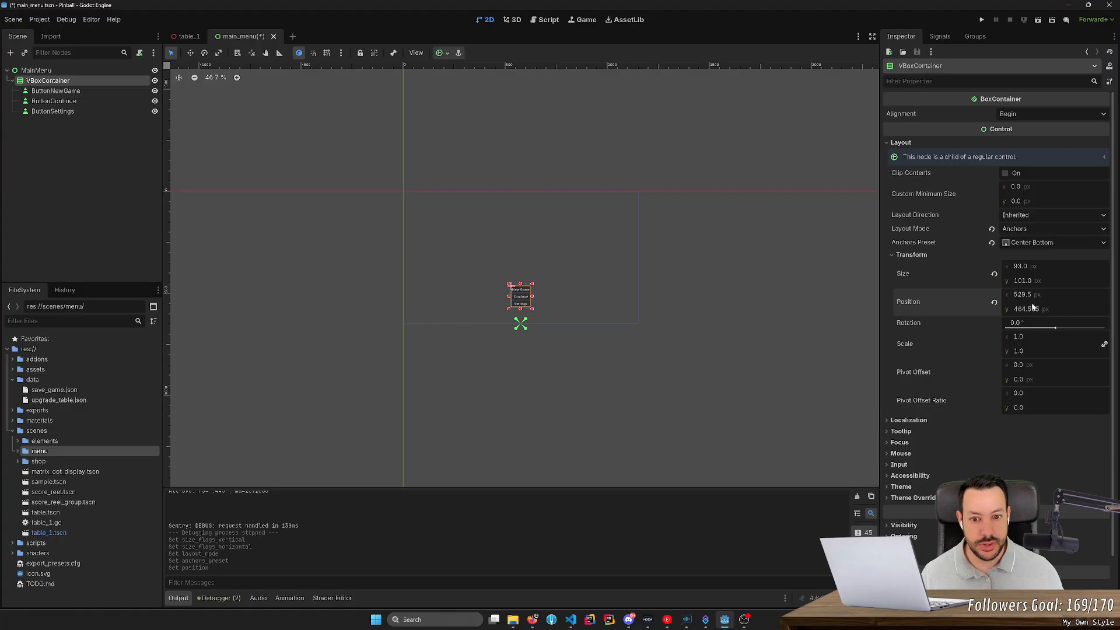
click(1037, 20)
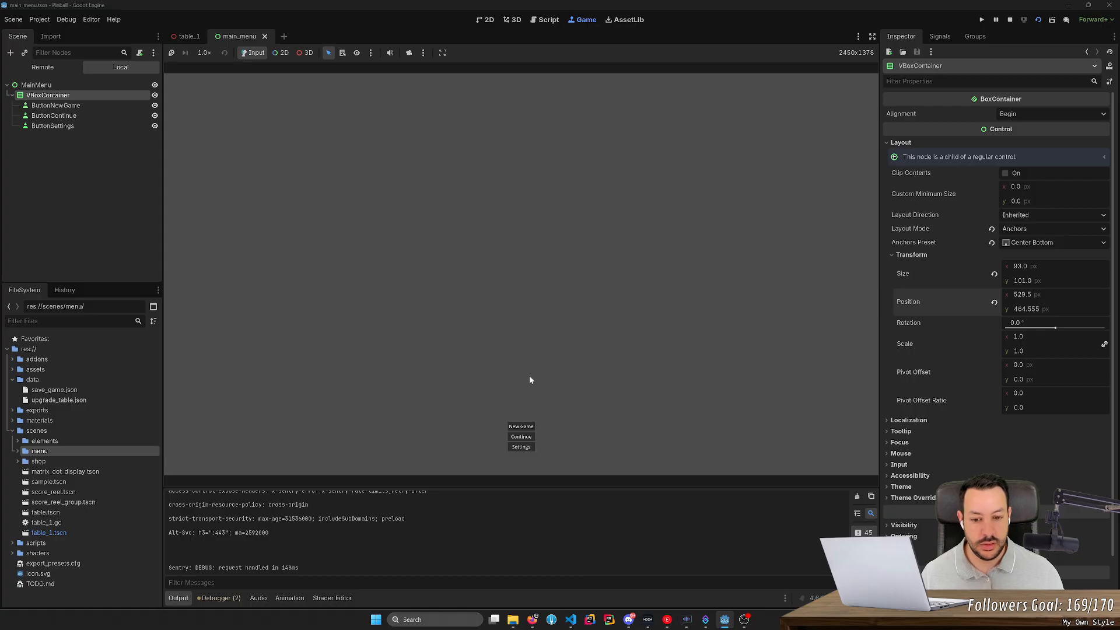
click(1009, 20)
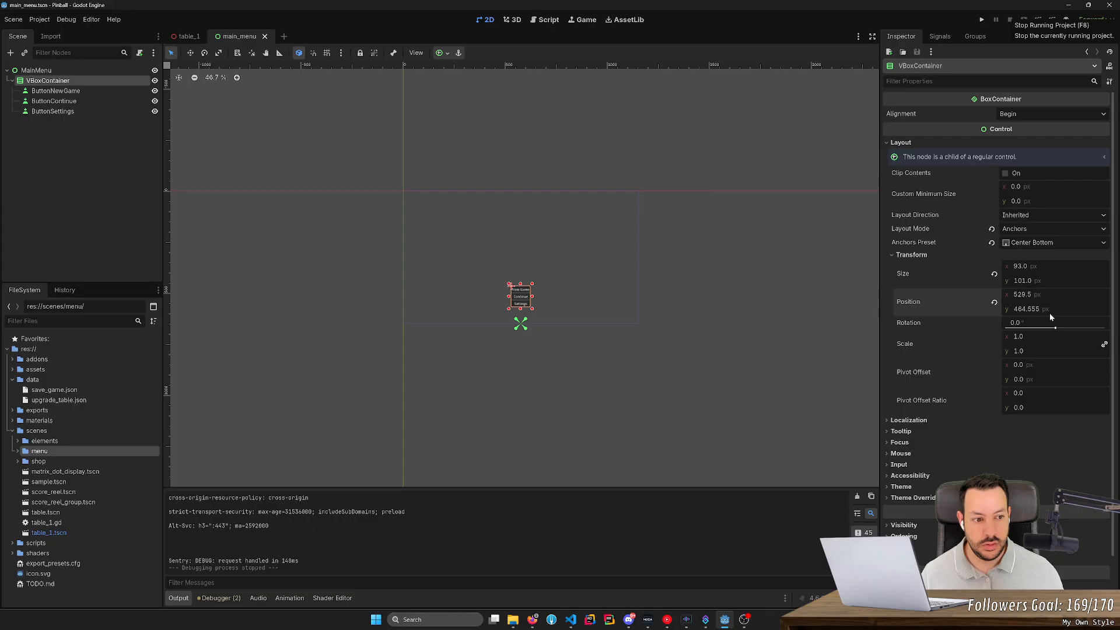
- Change the VBoxContainer's anchors preset to Center, then try altering its size and reset it
click(1044, 242)
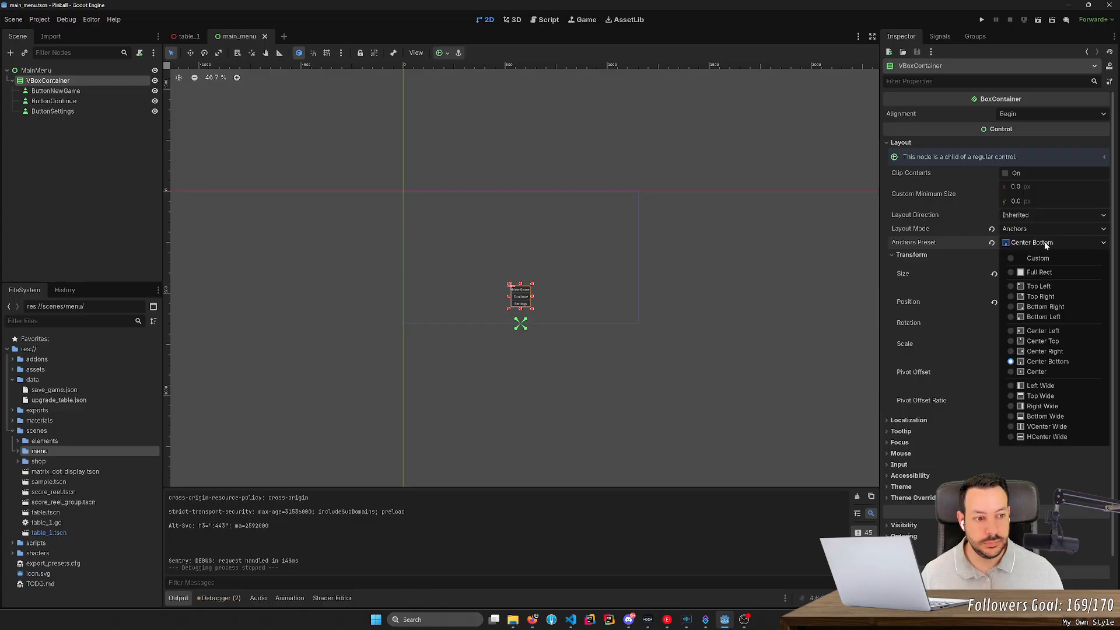
click(1041, 372)
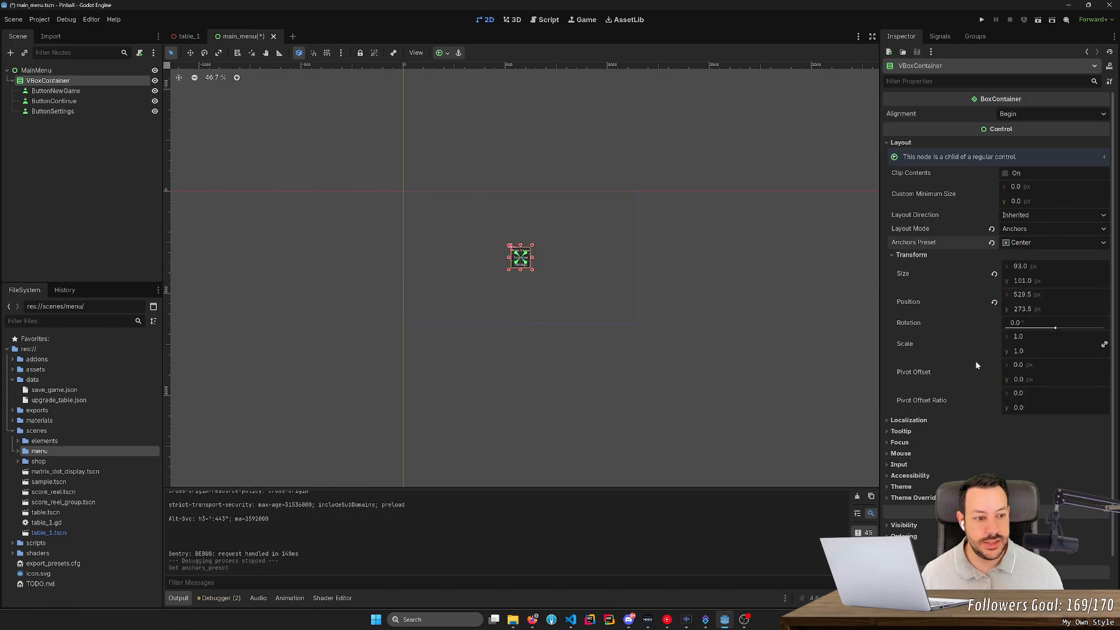
drag(1018, 266, 1035, 281)
click(994, 274)
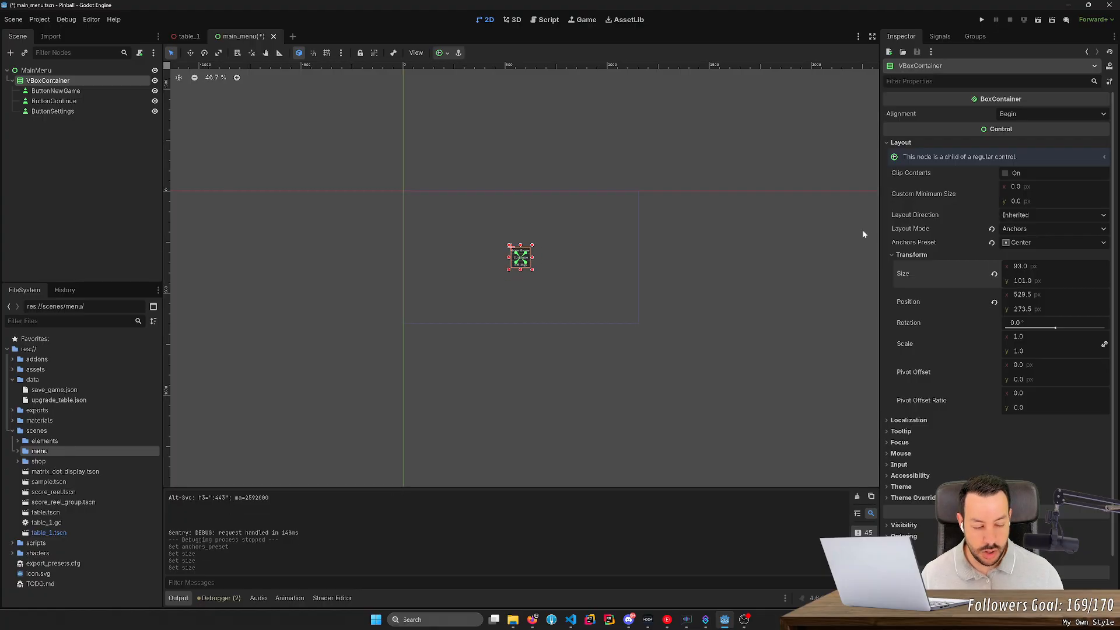
- Select the New Game, Continue and Settings buttons together and expand their shared layout properties
click(56, 91)
shift+click(53, 111)
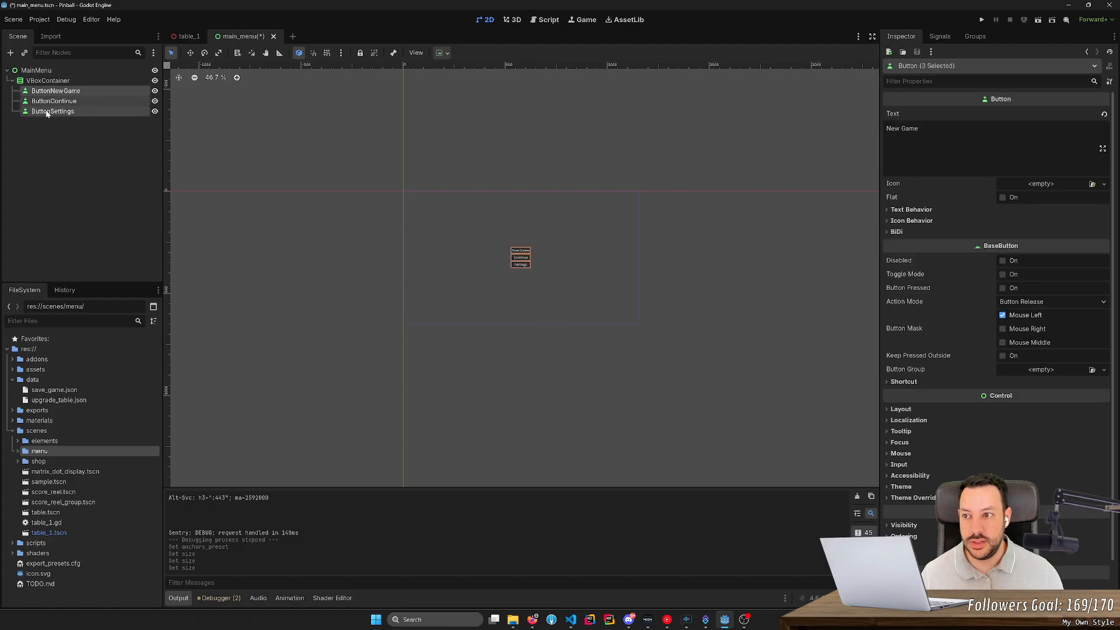
scroll(933, 350, down, 2)
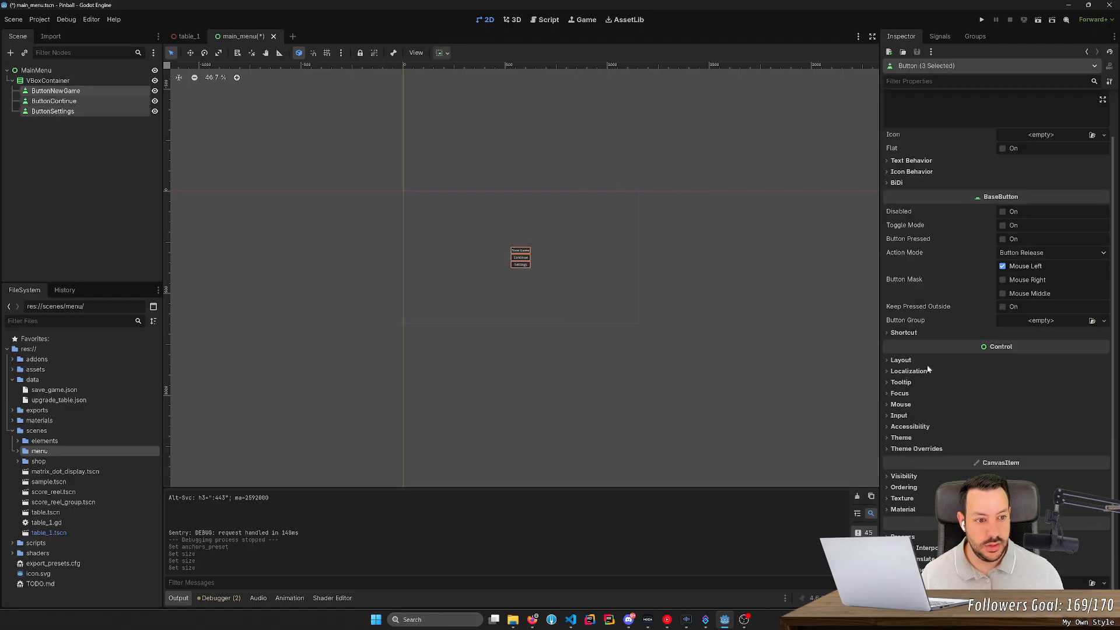
scroll(927, 256, up, 2)
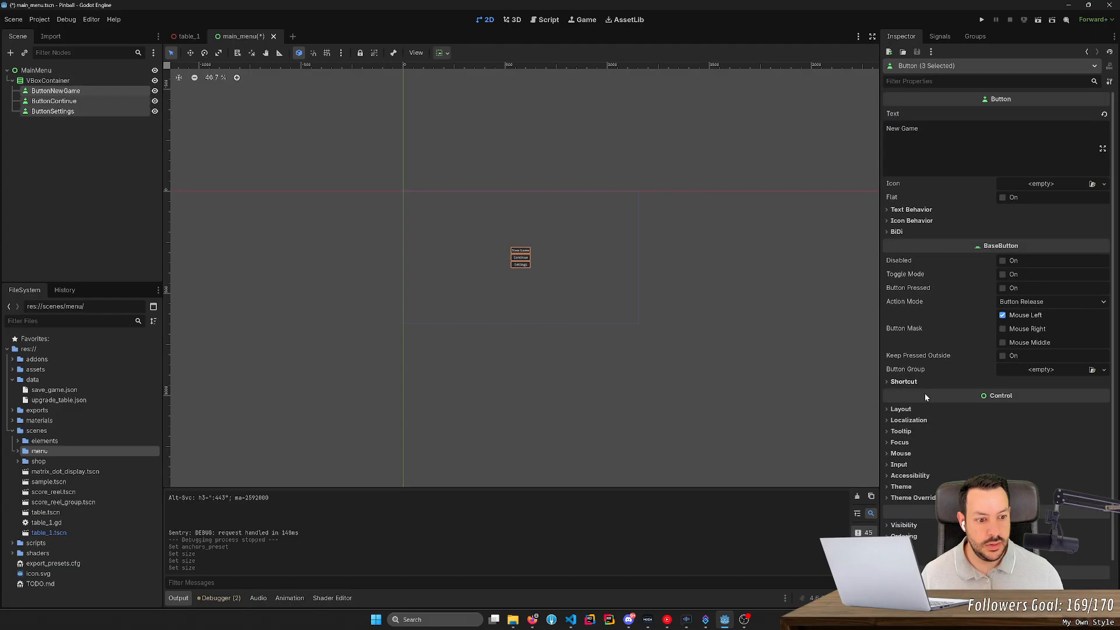
click(903, 410)
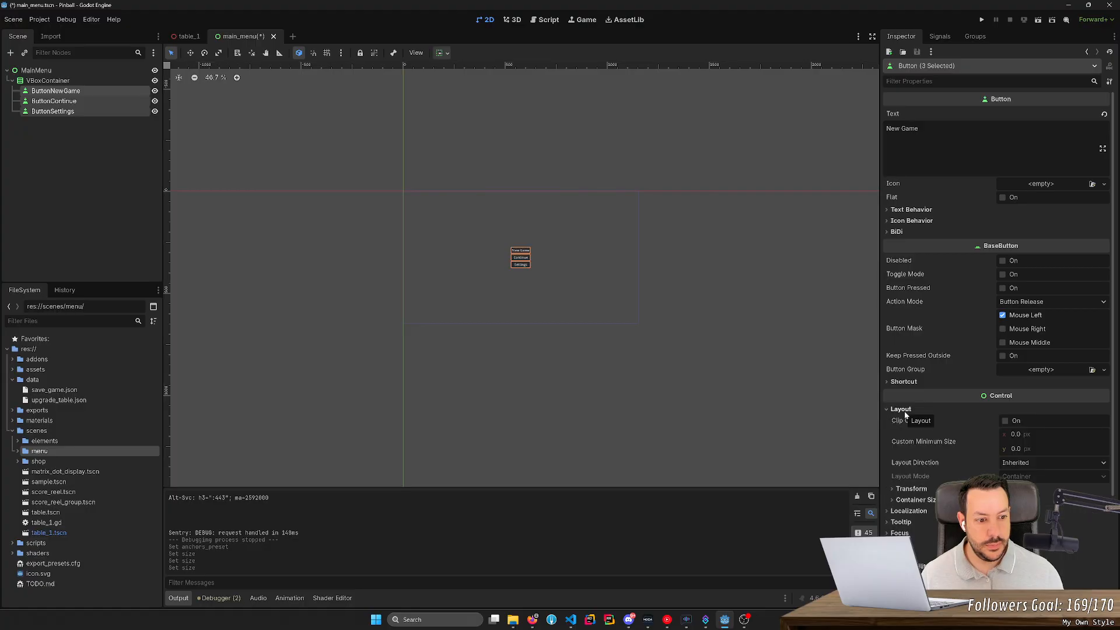
click(904, 411)
click(904, 410)
click(904, 410)
click(905, 411)
- Set the custom minimum size of the three selected buttons to 128 px wide and 64 px high
drag(1020, 434, 1114, 435)
click(1023, 434)
text(128)
key(Return)
drag(1031, 450, 1059, 451)
click(1024, 449)
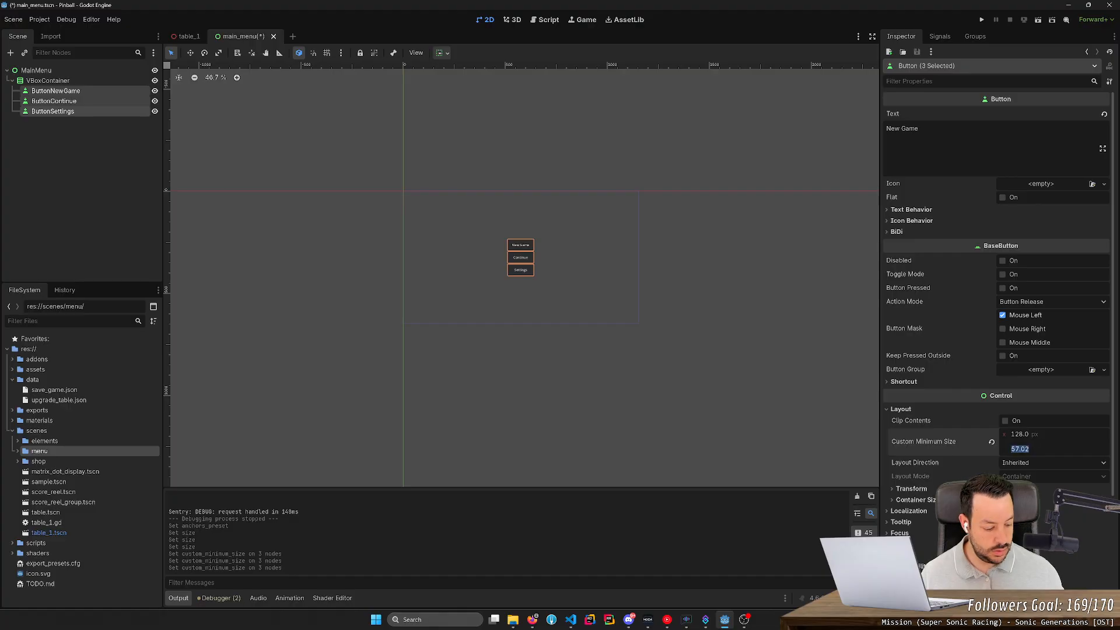
text(64)
key(Return)
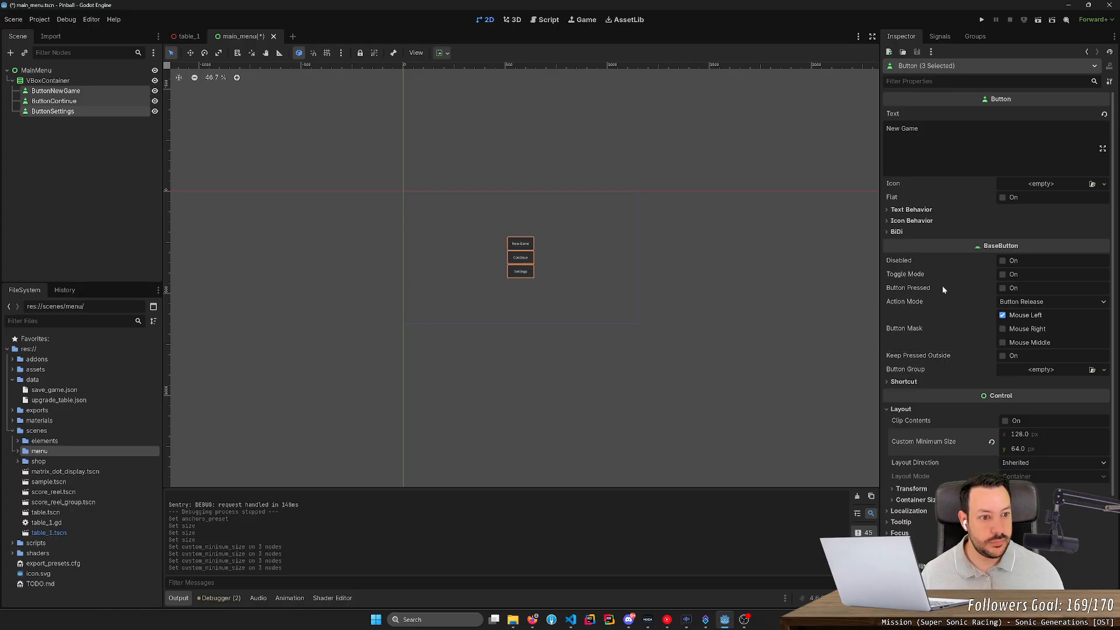
- Look through the buttons' Text Behavior, Icon Behavior, Visibility and Theme Overrides properties for a way to enlarge the text
click(897, 211)
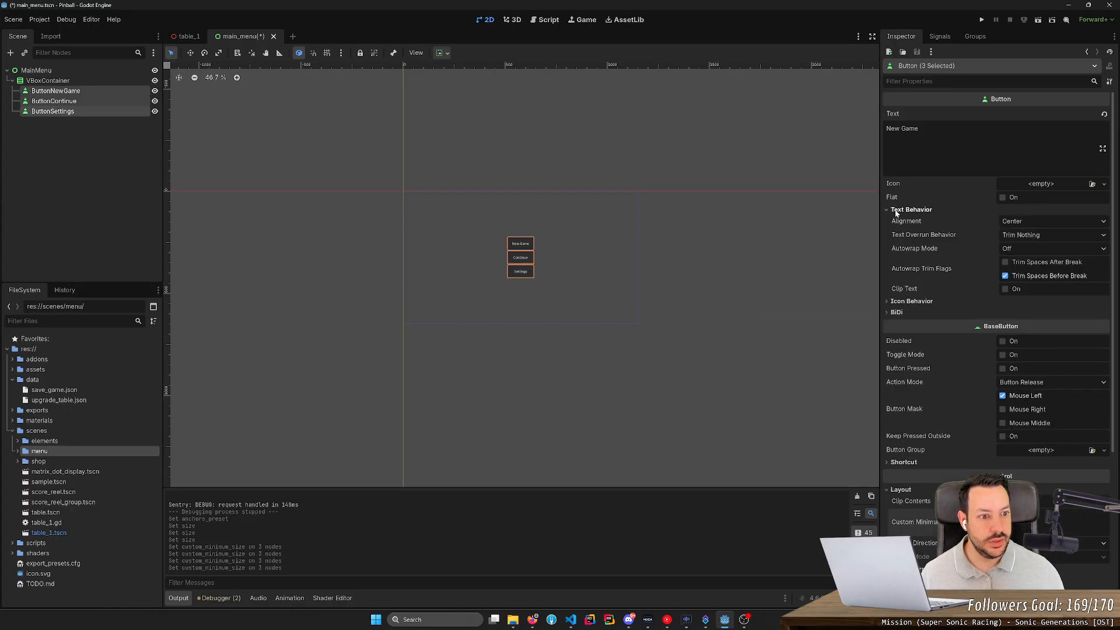
click(905, 302)
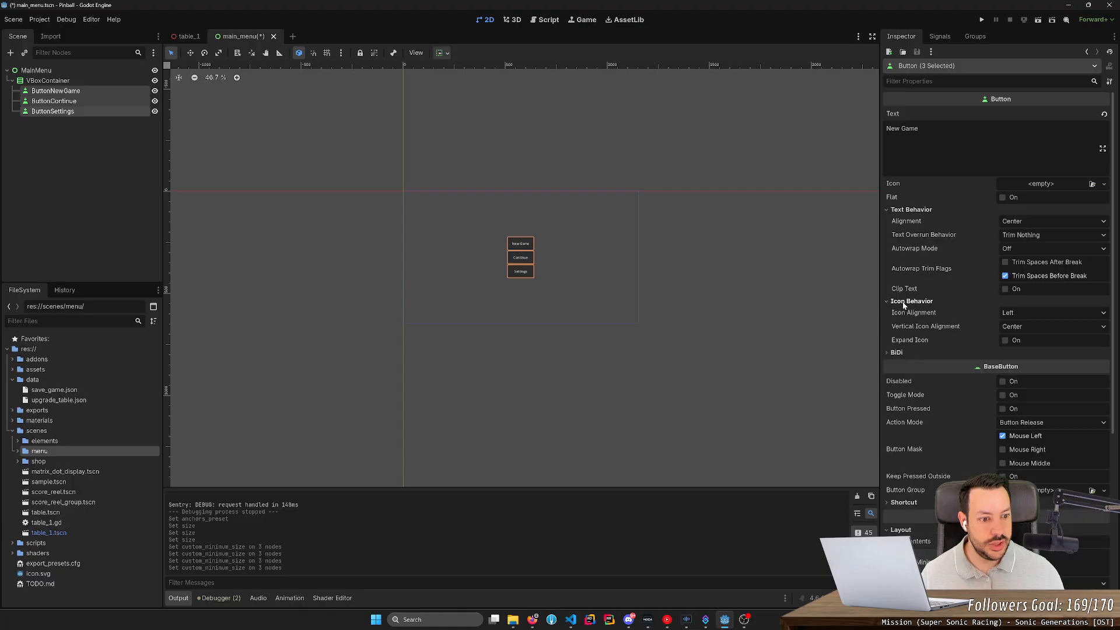
click(903, 303)
scroll(903, 371, down, 4)
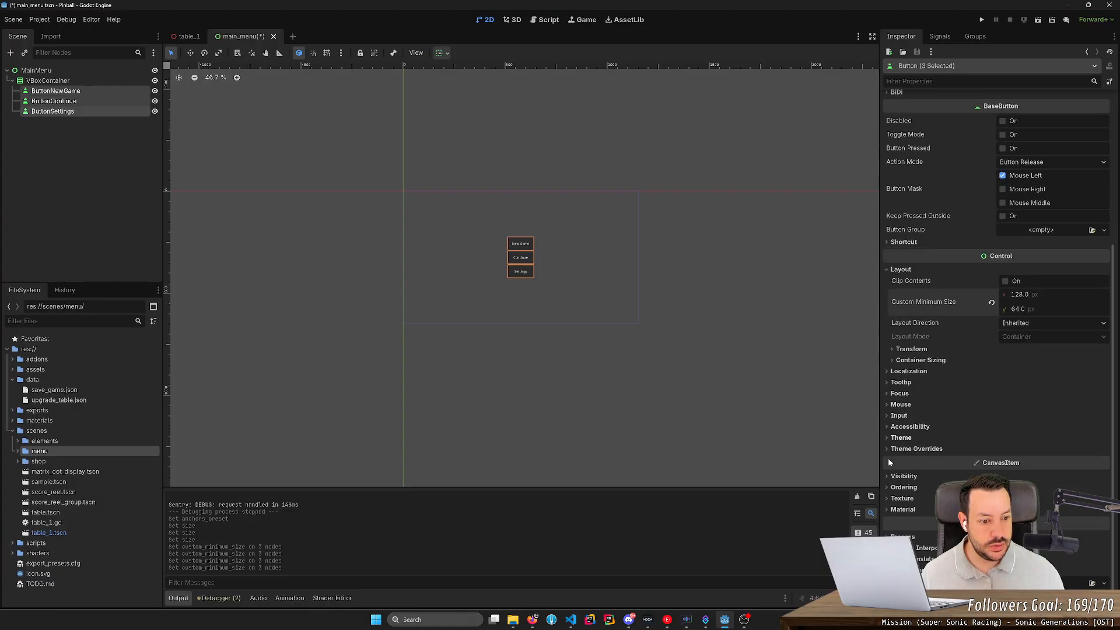
click(901, 498)
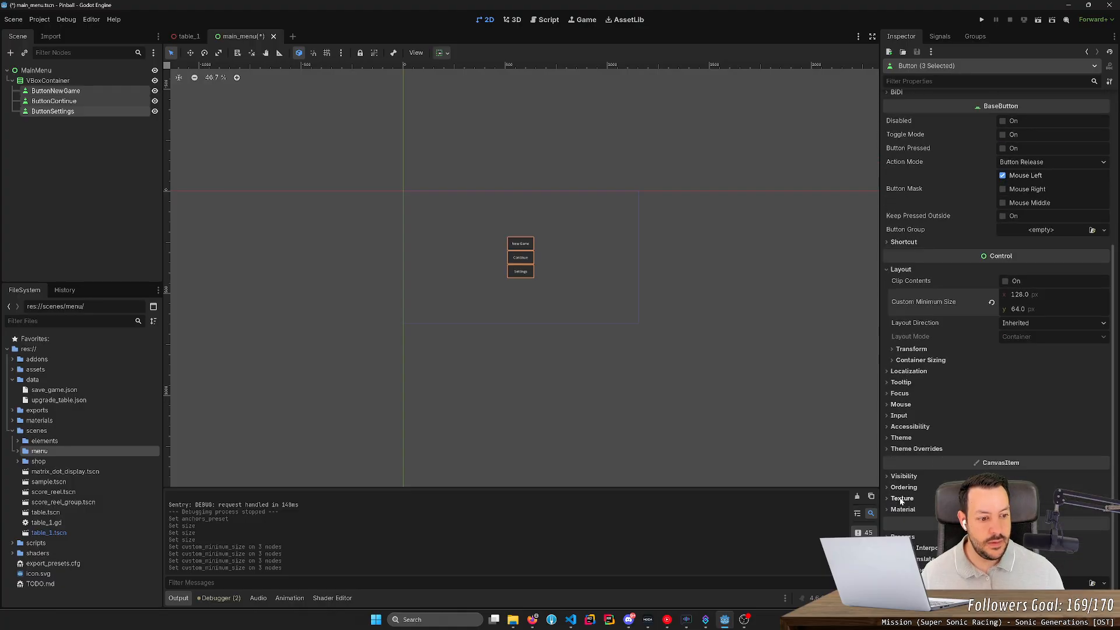
click(903, 476)
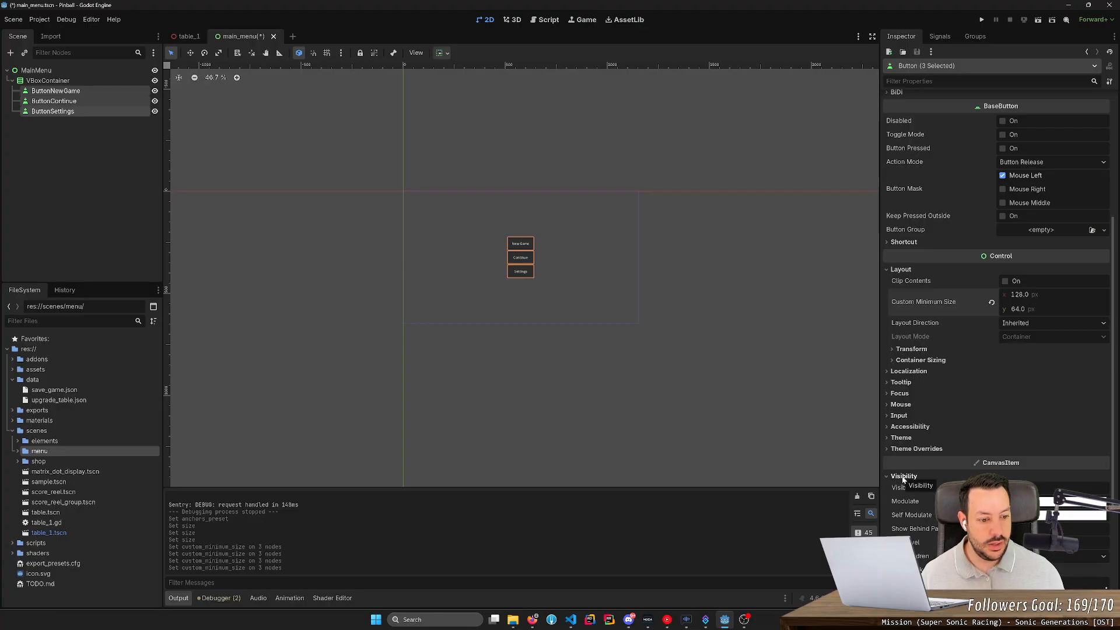
click(903, 476)
click(902, 449)
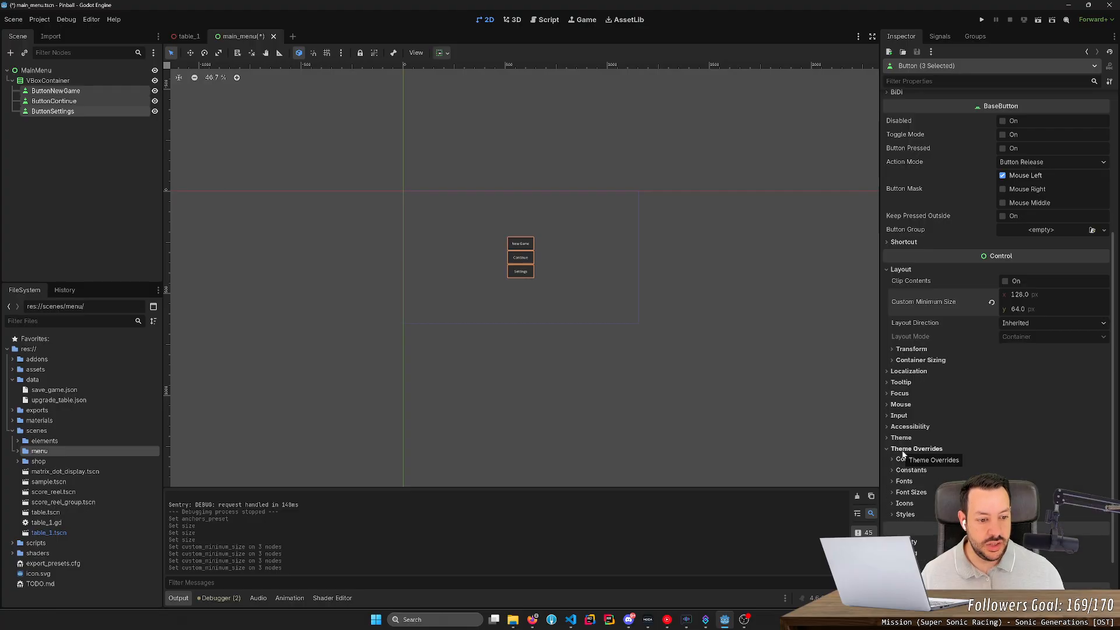
click(903, 450)
- Try a font size theme override on the three selected buttons, then disable it
click(902, 438)
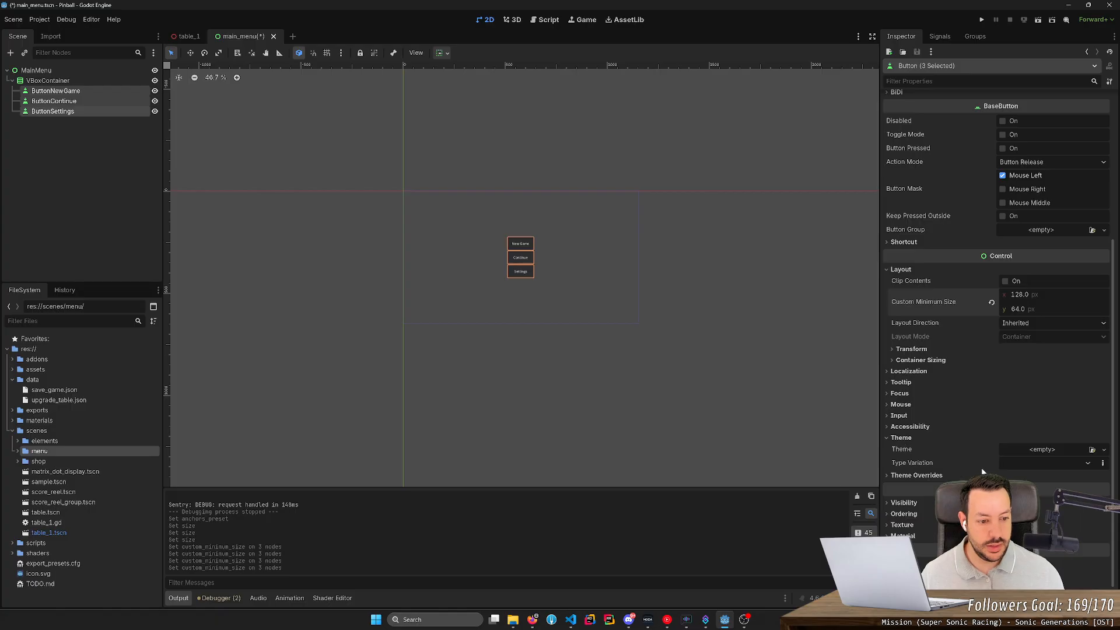
click(905, 476)
click(910, 519)
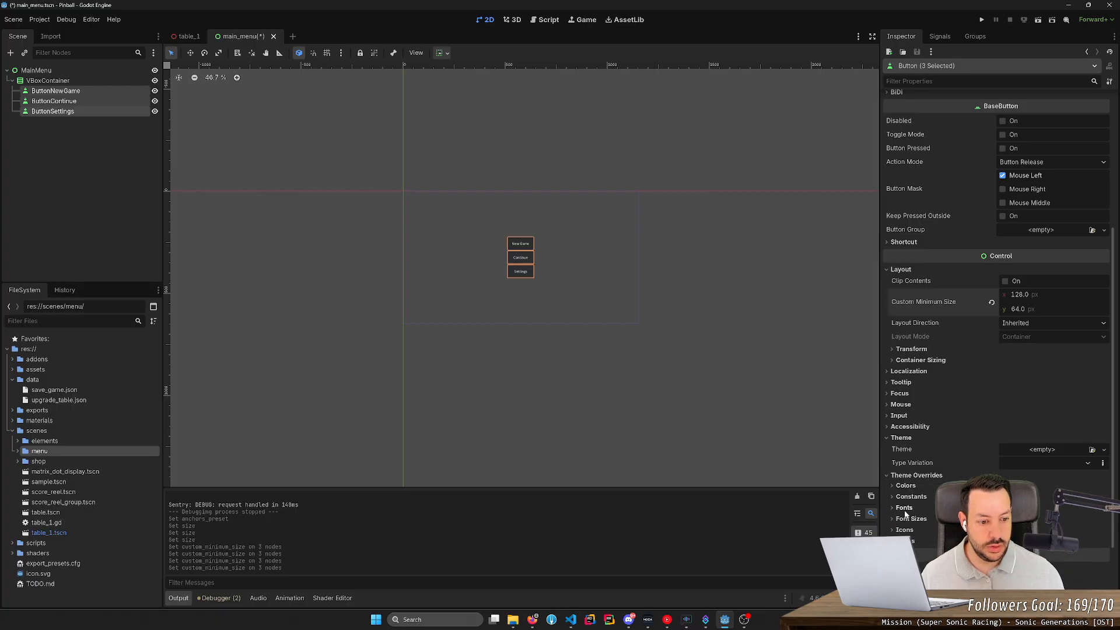
click(924, 531)
click(901, 530)
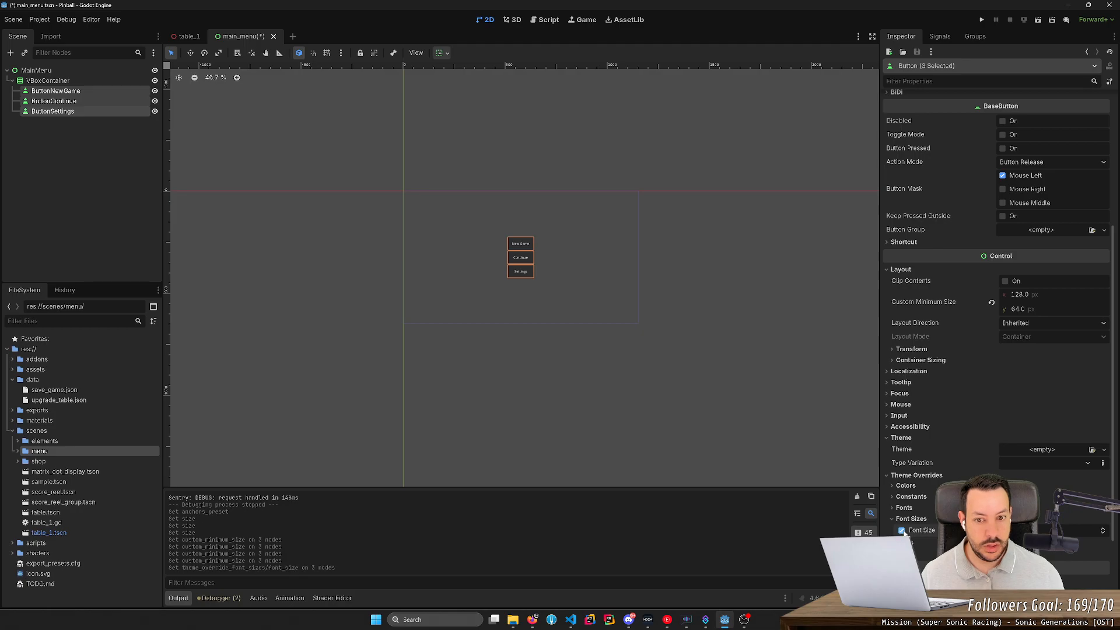
drag(1044, 530, 1067, 530)
click(903, 530)
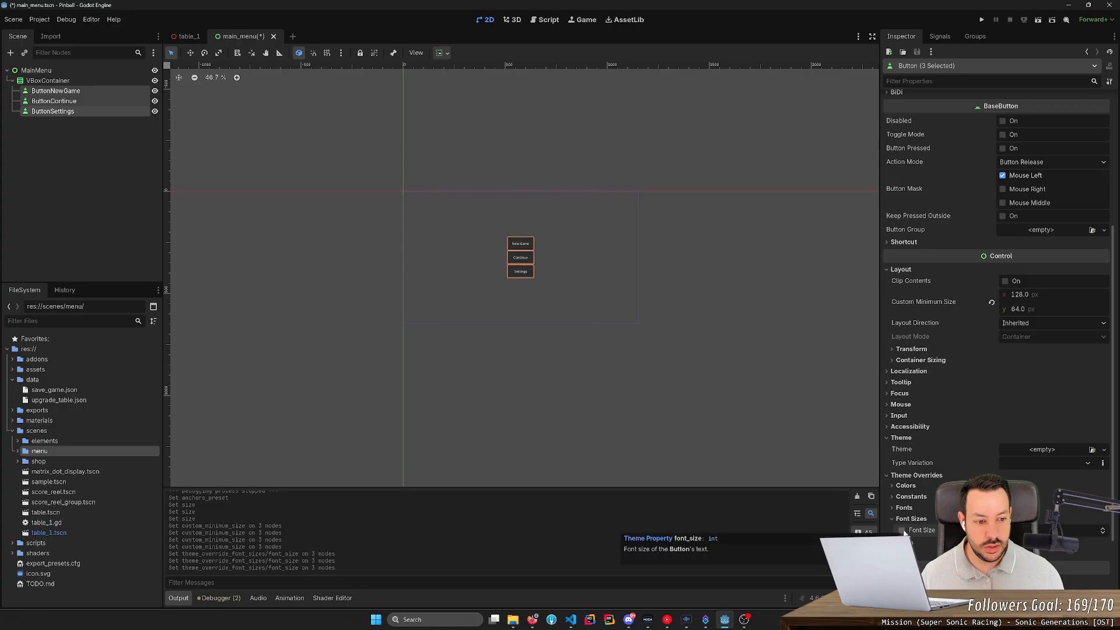
- Reset the three buttons' custom minimum size and set their font size theme override to 24
click(991, 302)
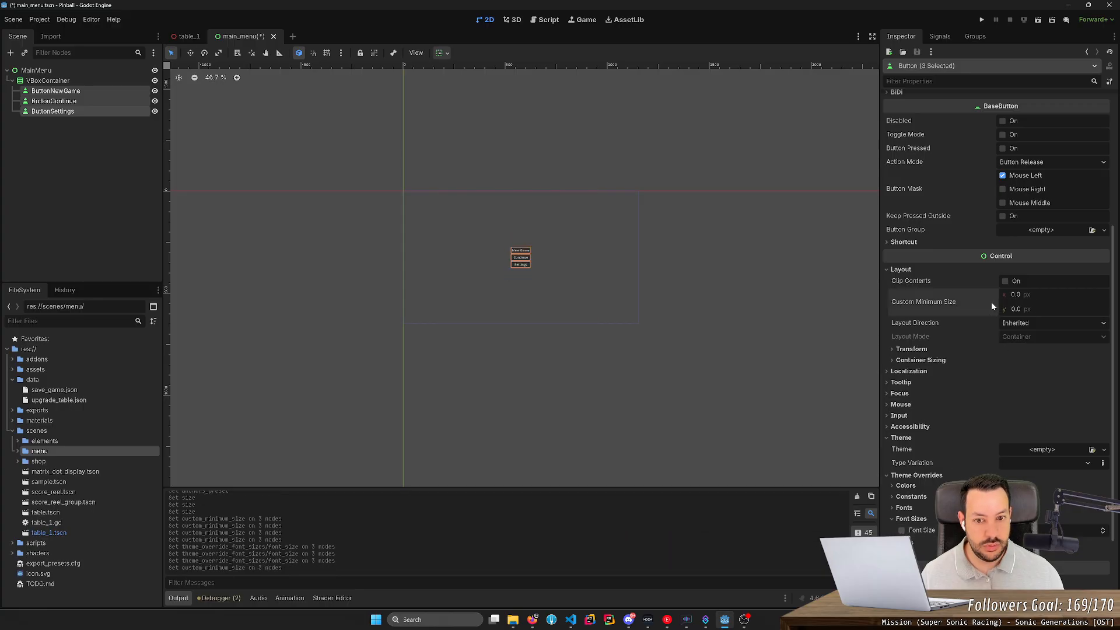
click(902, 530)
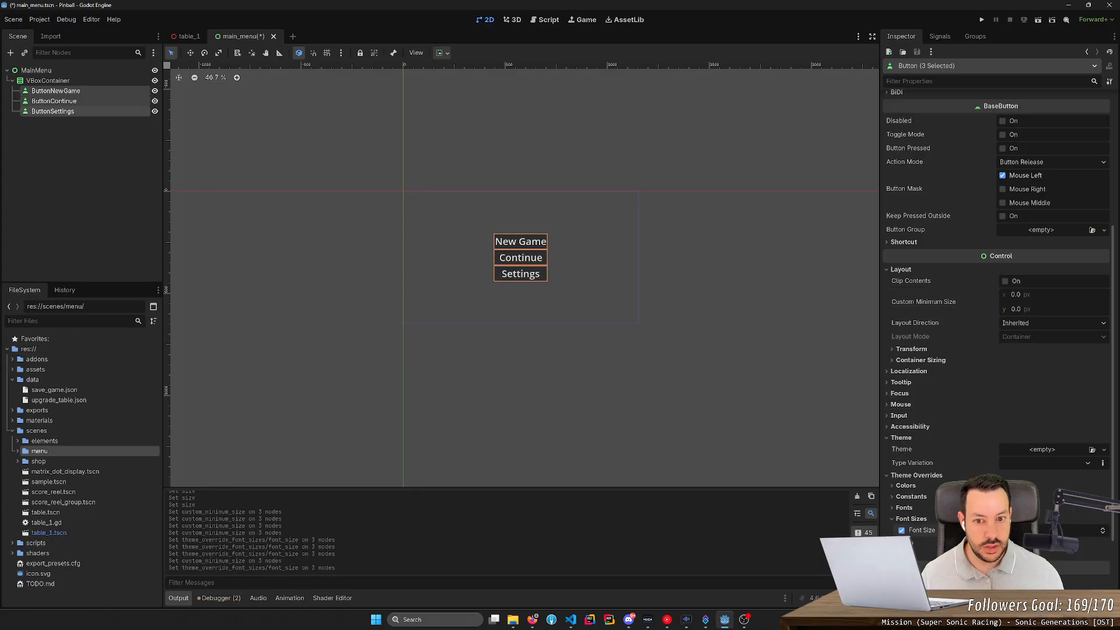
drag(1050, 531, 1029, 531)
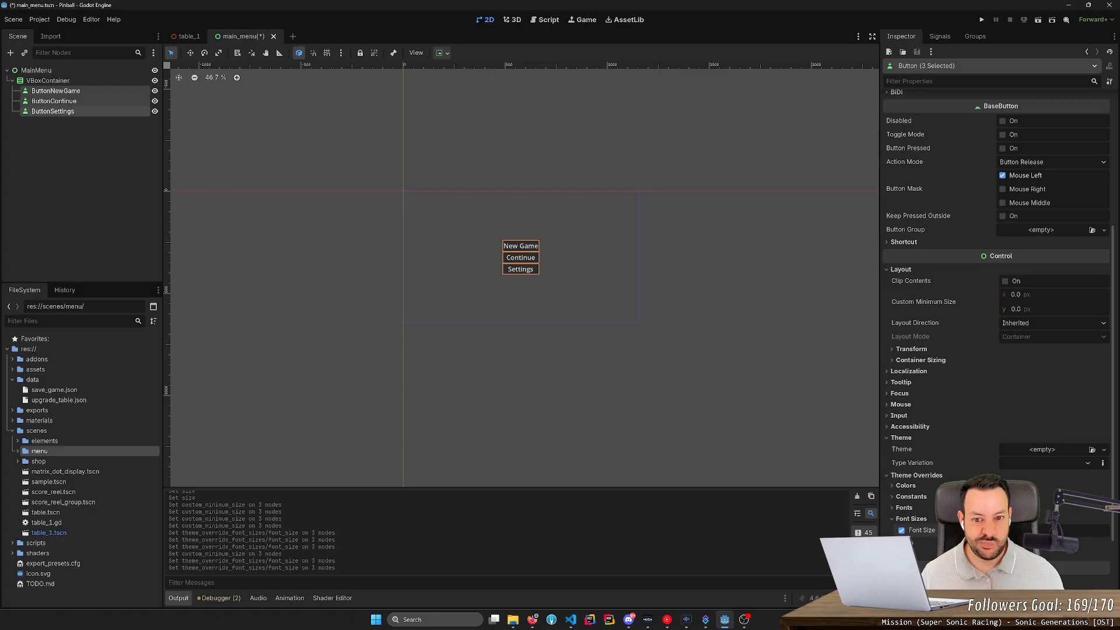
text(34)
key(Return)
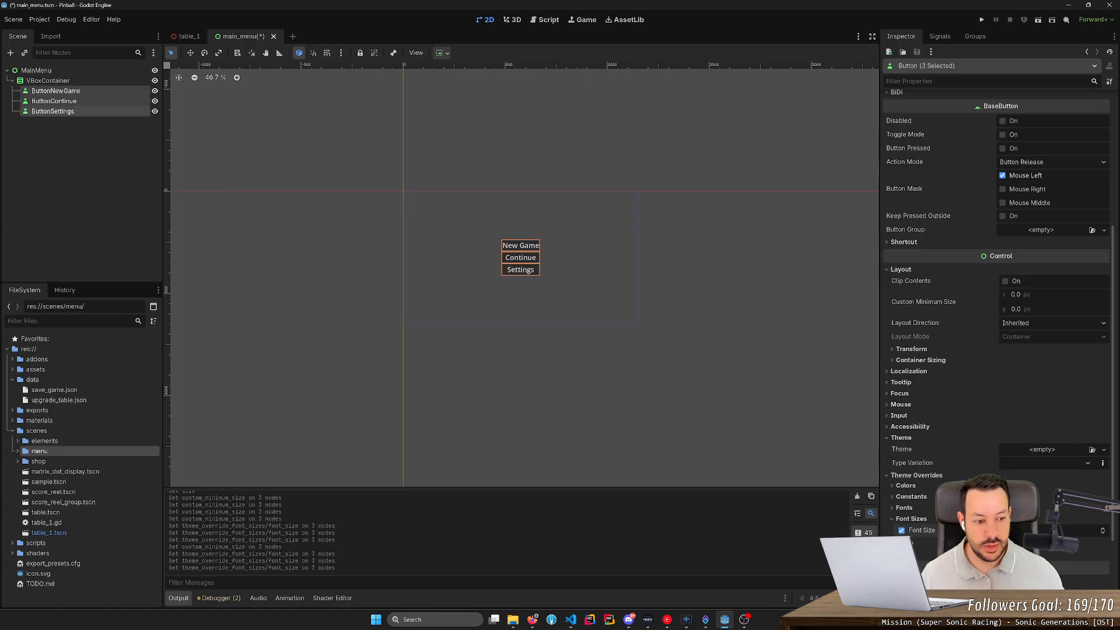
text(24)
key(Return)
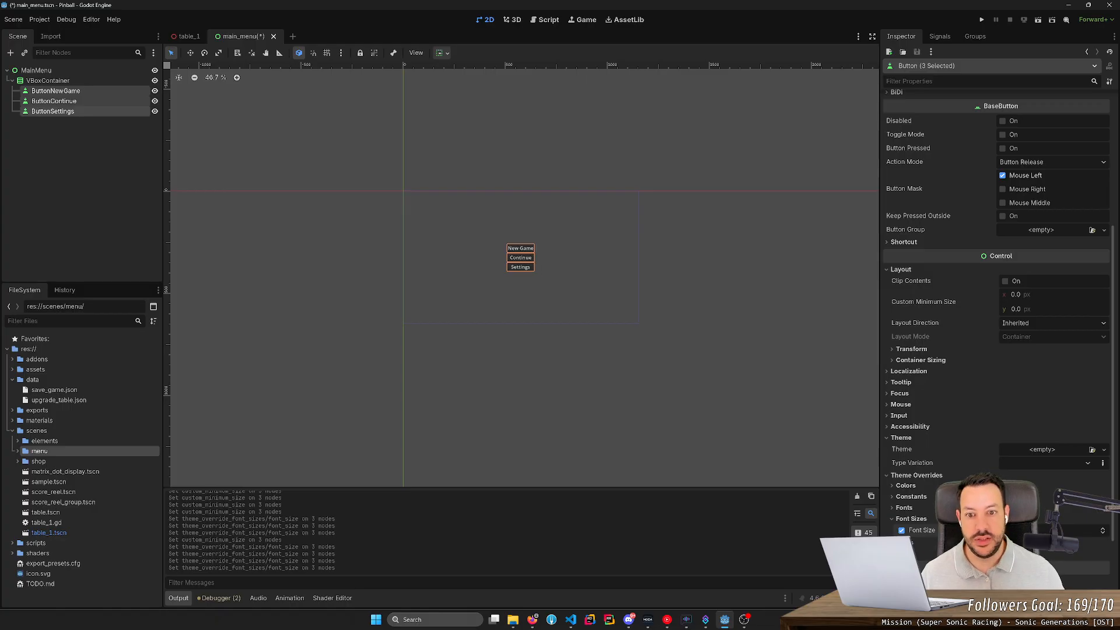
- Test-run the main menu scene to check the enlarged buttons, stop it, and select the MainMenu node
click(1034, 21)
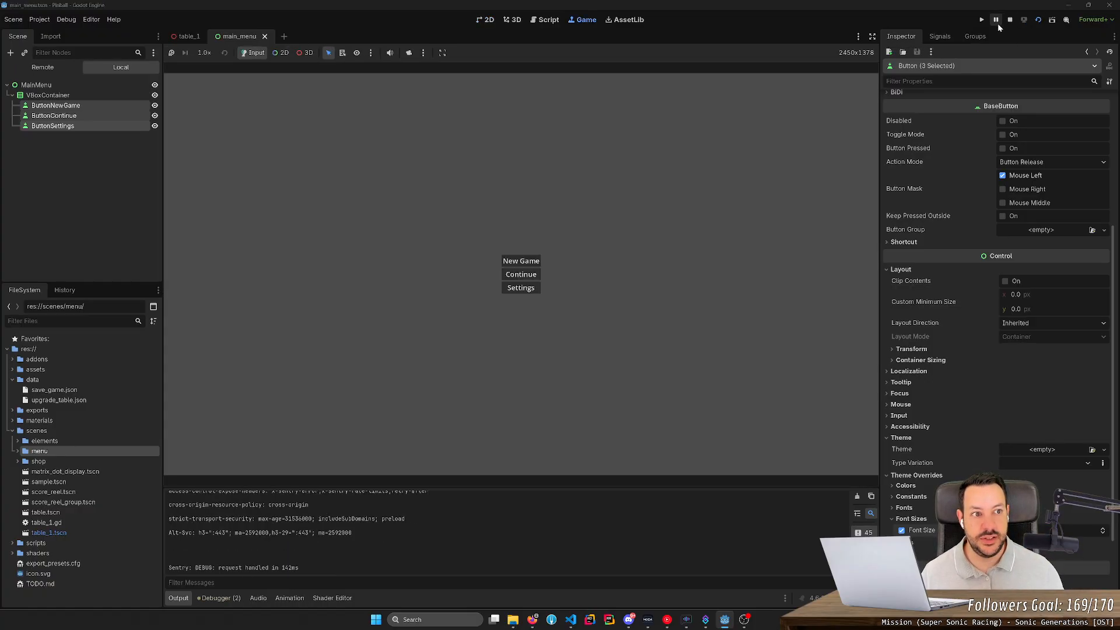
click(1010, 21)
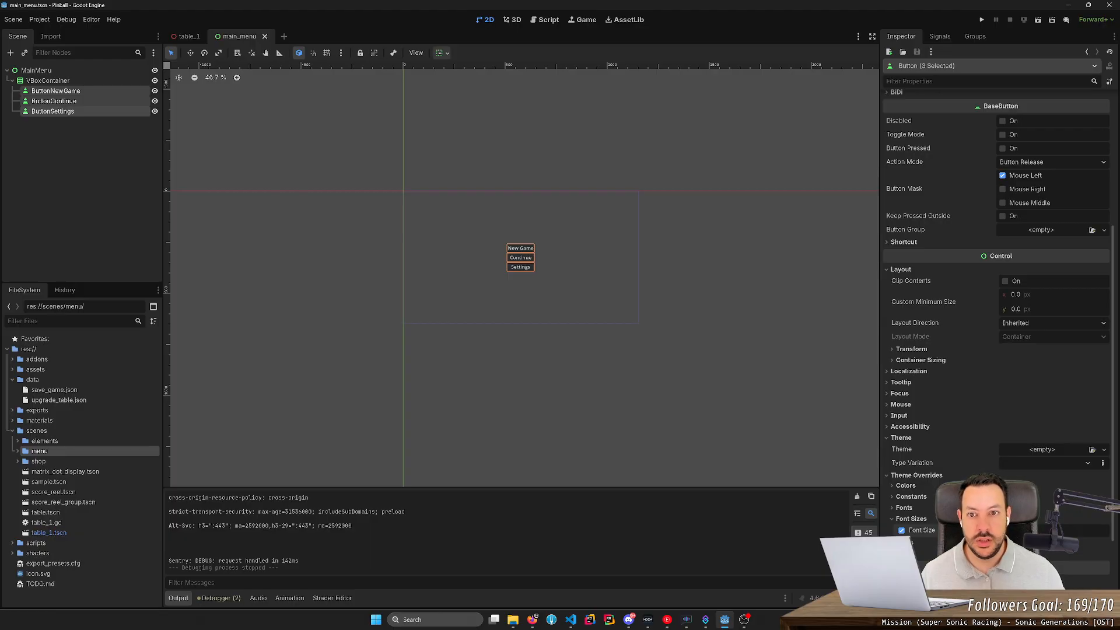
click(69, 71)
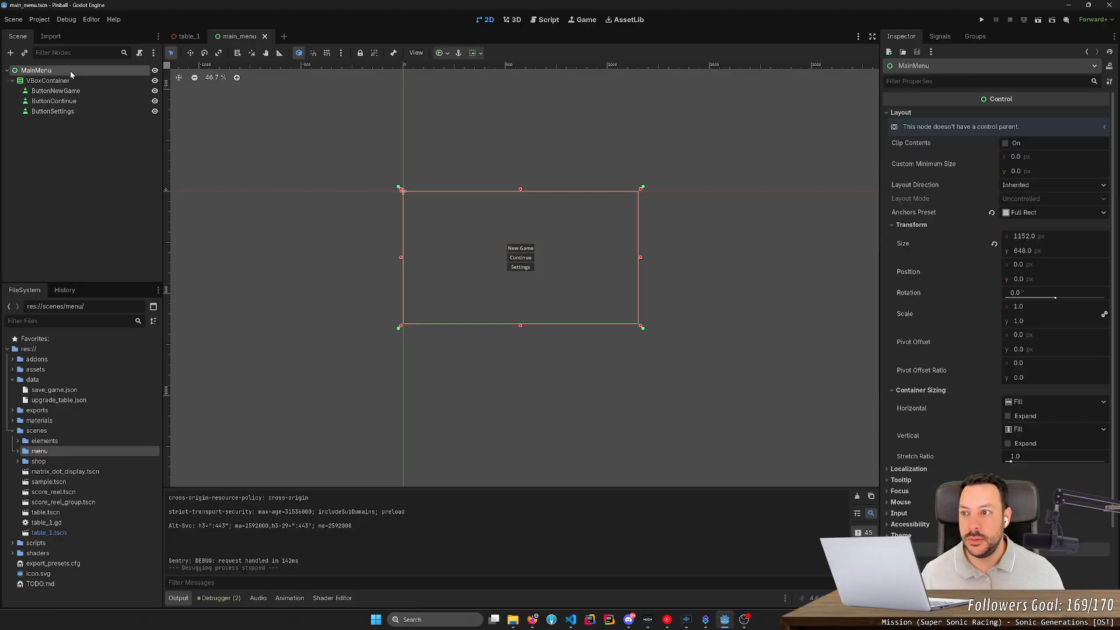
- Set the MainMenu control's size to 1920 × 1080 px
click(1024, 236)
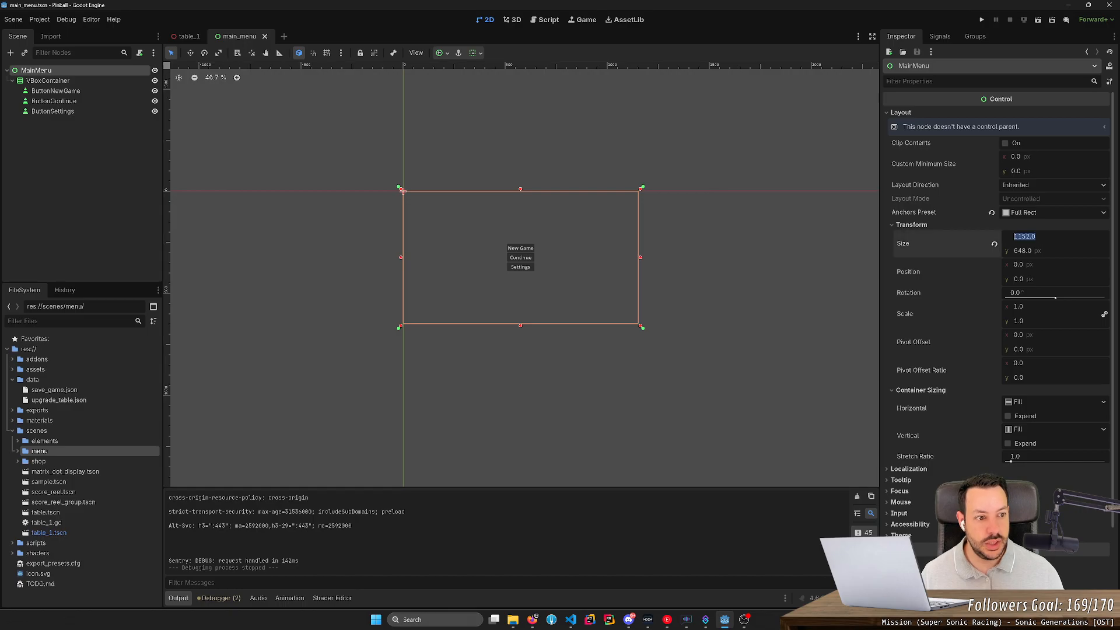
text(1920)
key(Tab)
text(1080)
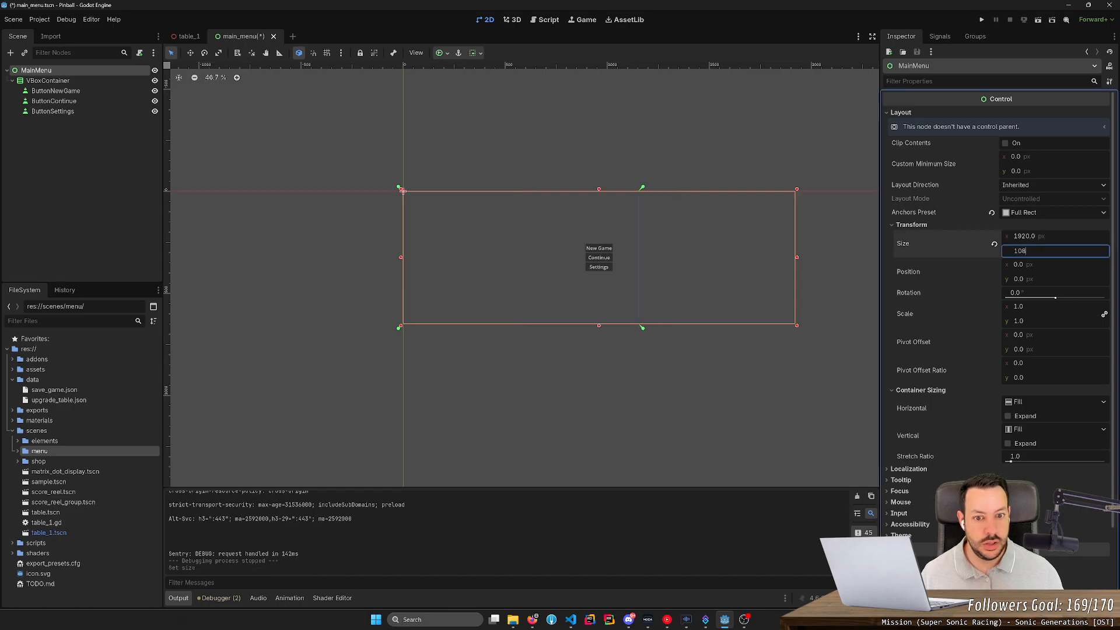
key(Return)
click(715, 313)
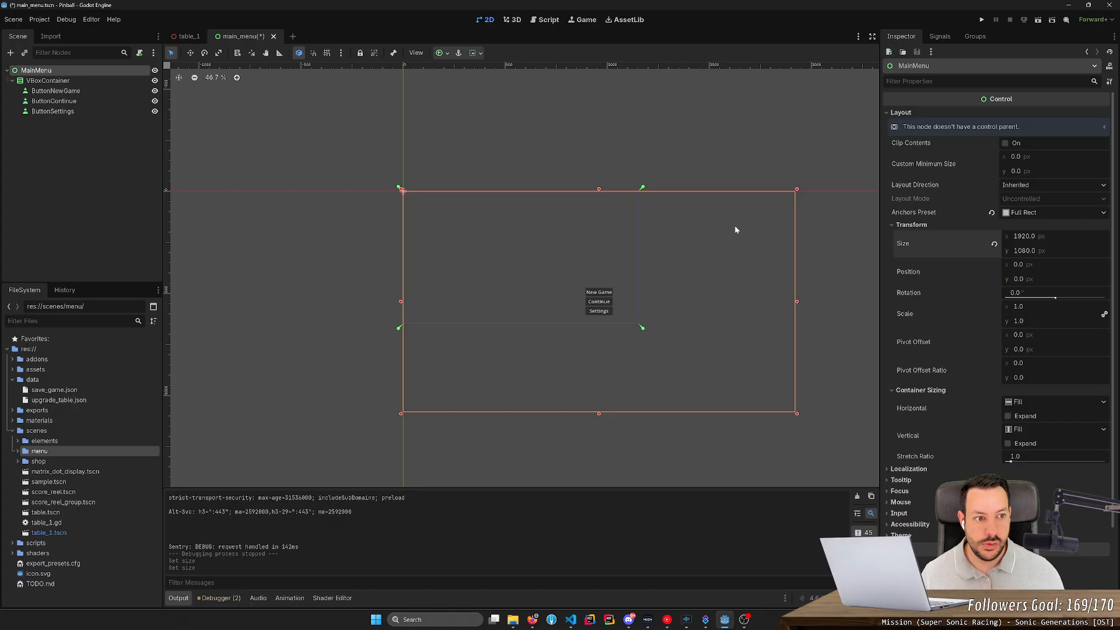
- Test-run the main menu scene, stop it, and undo both size changes on MainMenu
click(1039, 20)
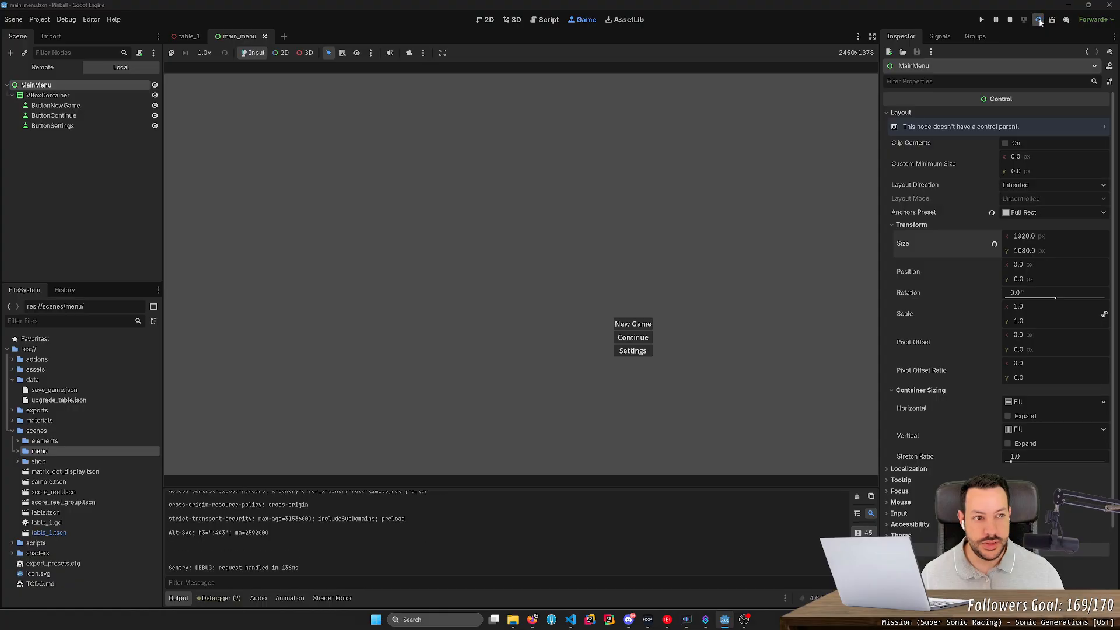
click(1009, 20)
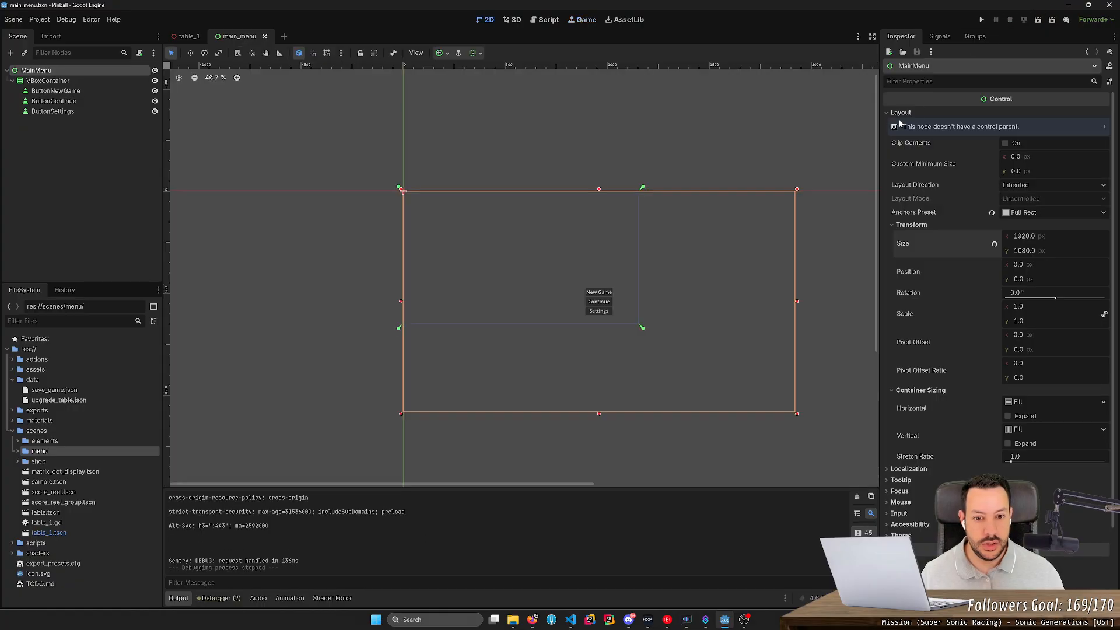
key(ctrl+z)
key(ctrl+z)
- Try moving MainMenu's lower-right anchor beyond its frame and applying Fill alignment horizontally and vertically, toggling horizontal Expand on and off
drag(644, 331, 658, 344)
drag(794, 426, 730, 390)
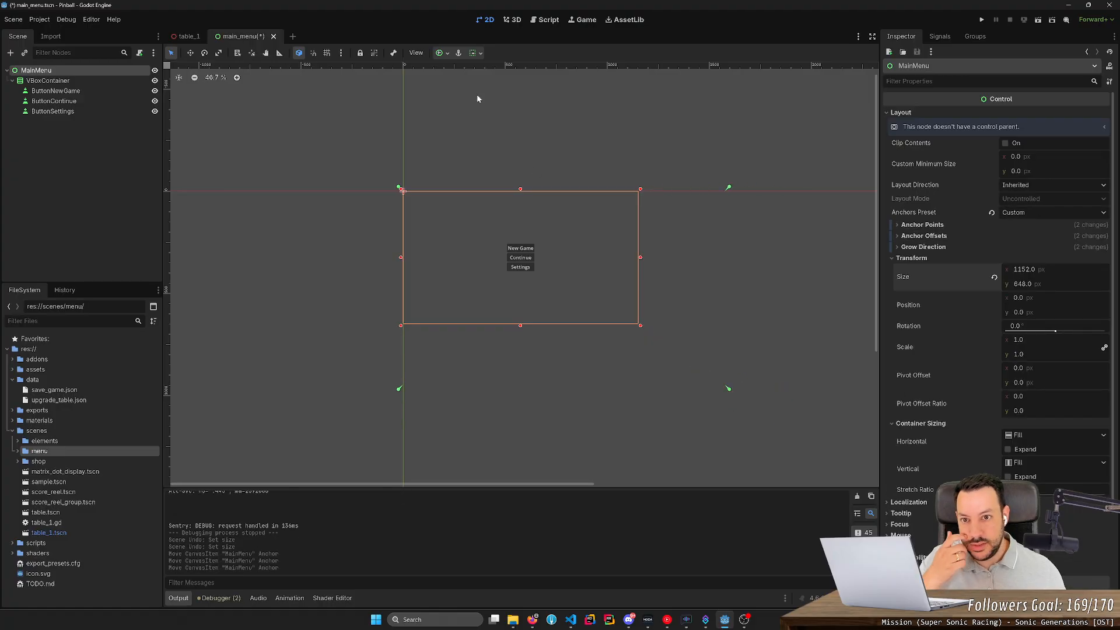
click(481, 53)
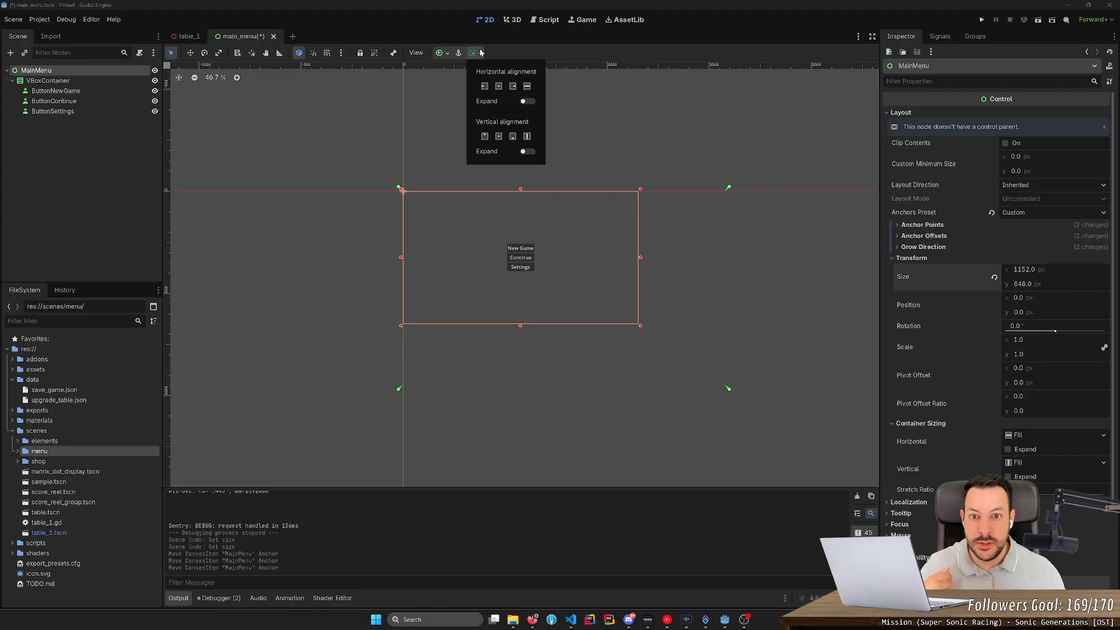
click(526, 101)
click(526, 101)
click(528, 87)
click(527, 137)
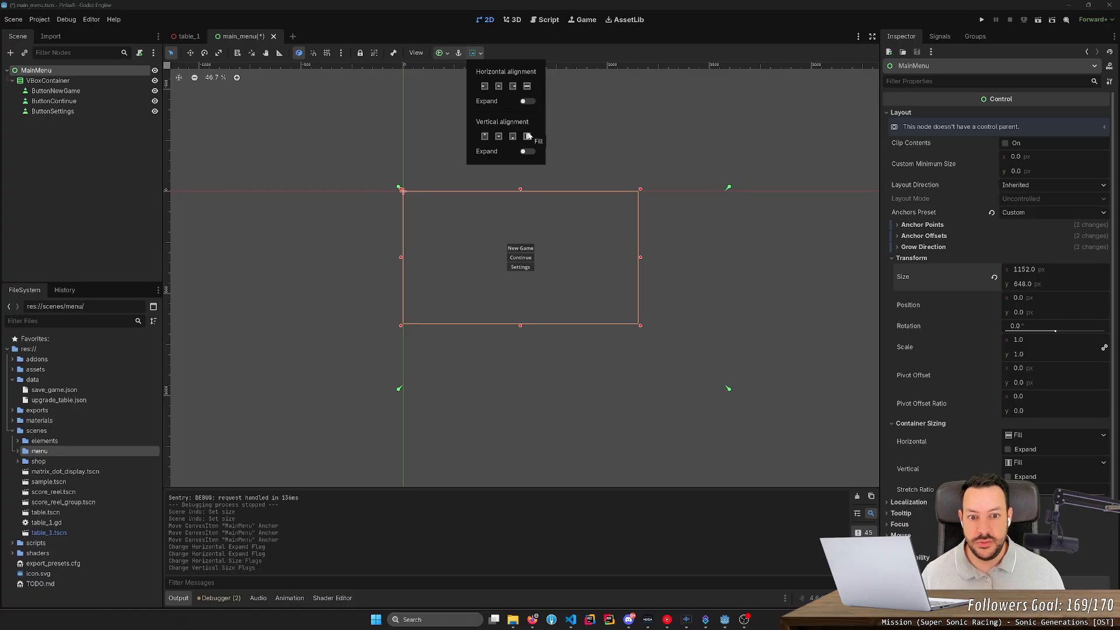
click(459, 55)
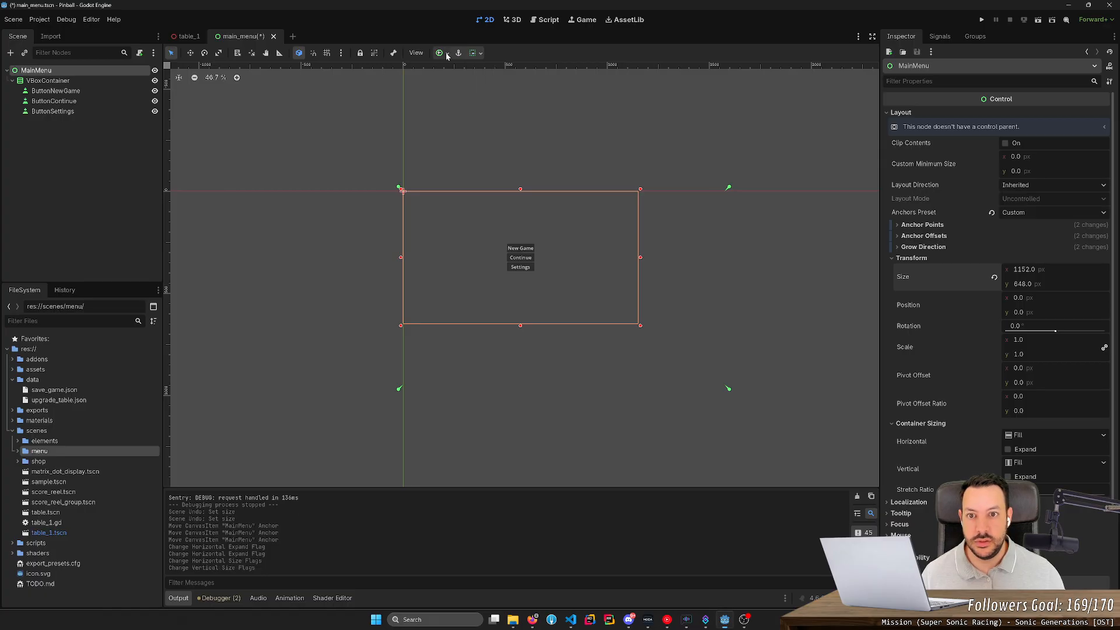
click(446, 53)
click(423, 55)
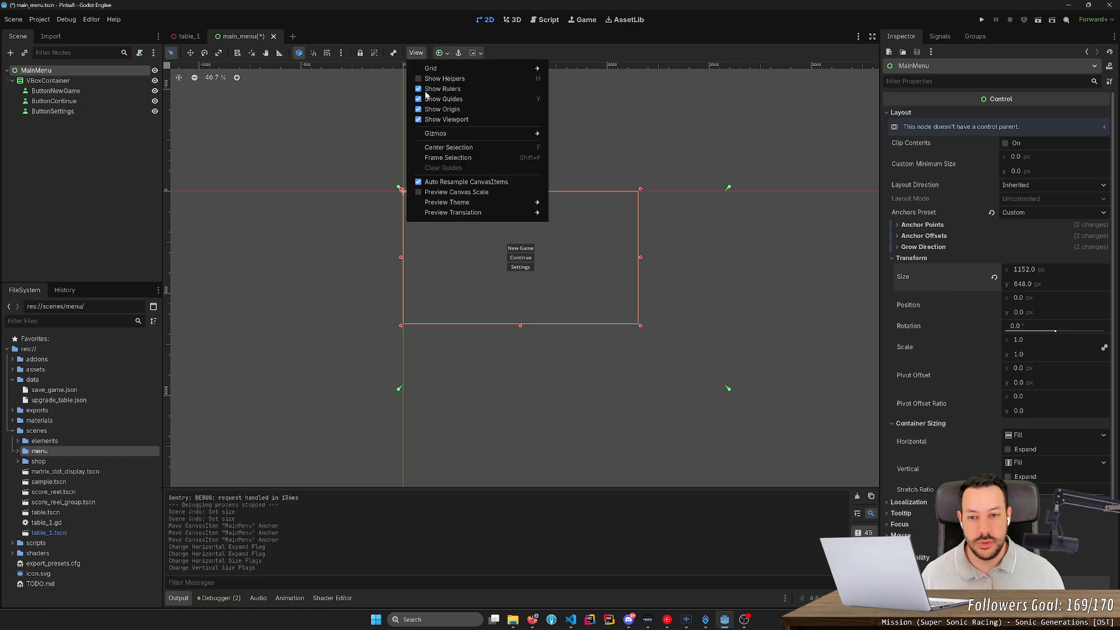
mouse_move(443, 216)
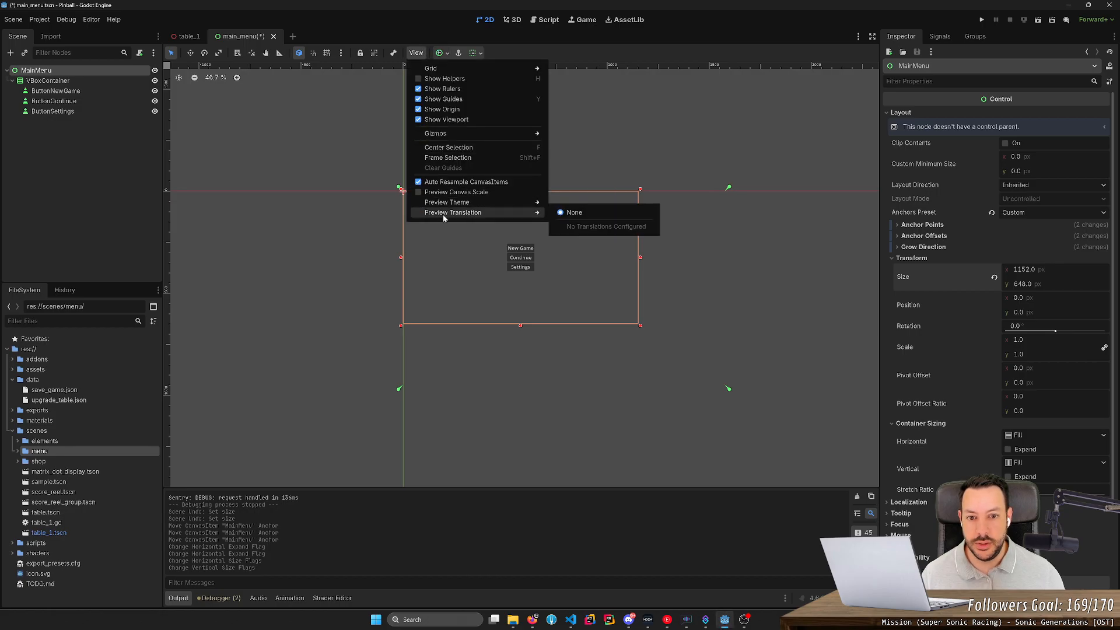
click(460, 52)
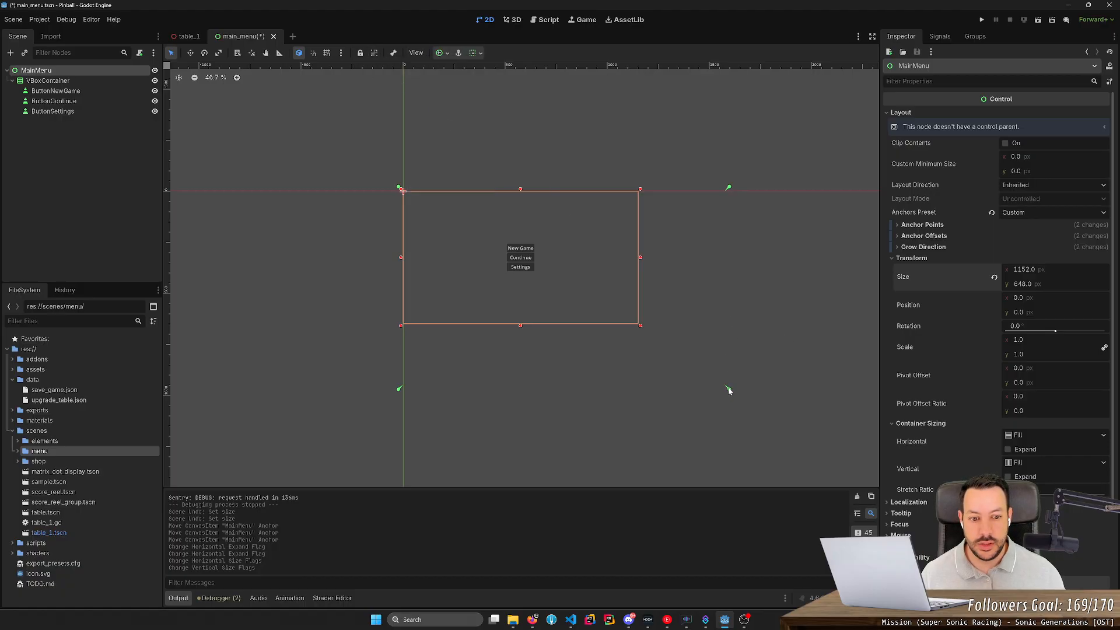
- Try several positions for MainMenu's lower-right anchor inside and outside its frame, undoing one of the moves
drag(729, 391, 686, 415)
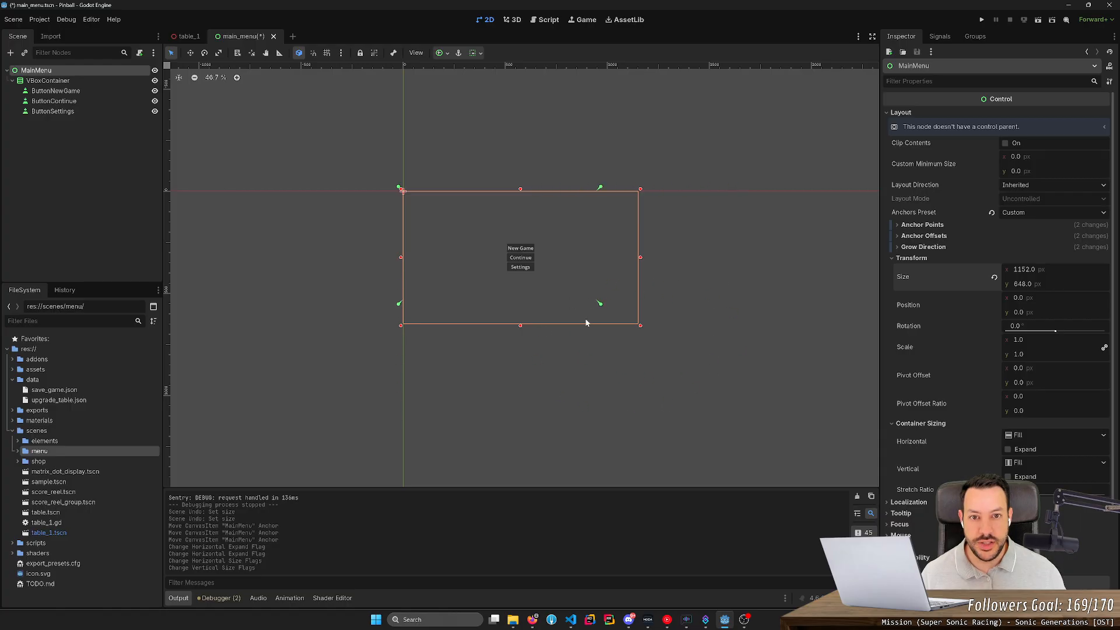
drag(583, 317, 743, 303)
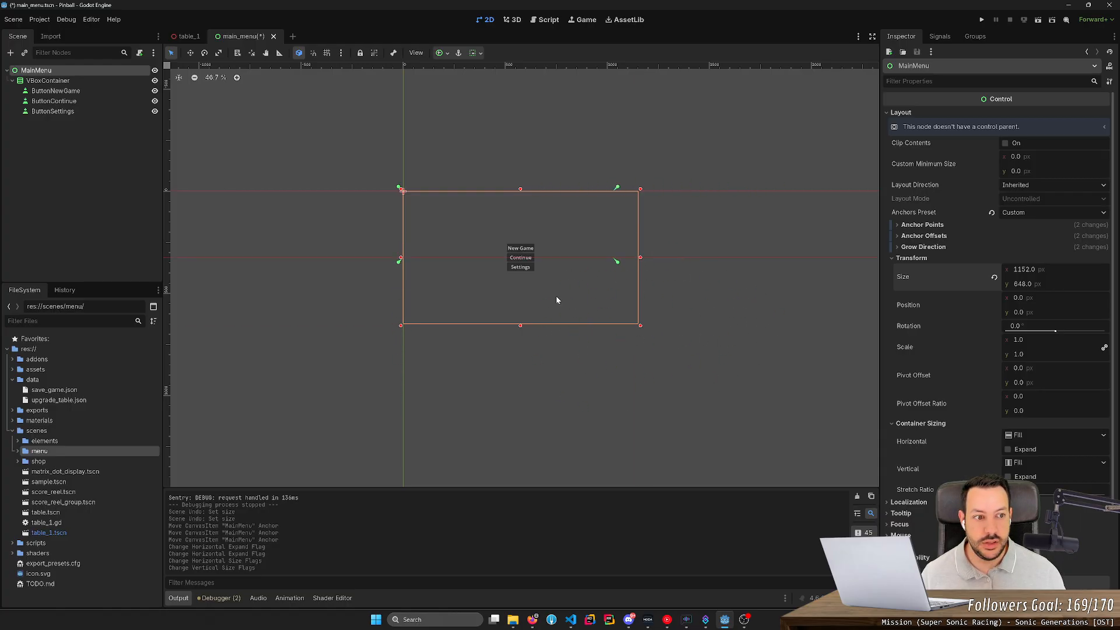
drag(546, 256, 552, 303)
scroll(966, 405, down, 3)
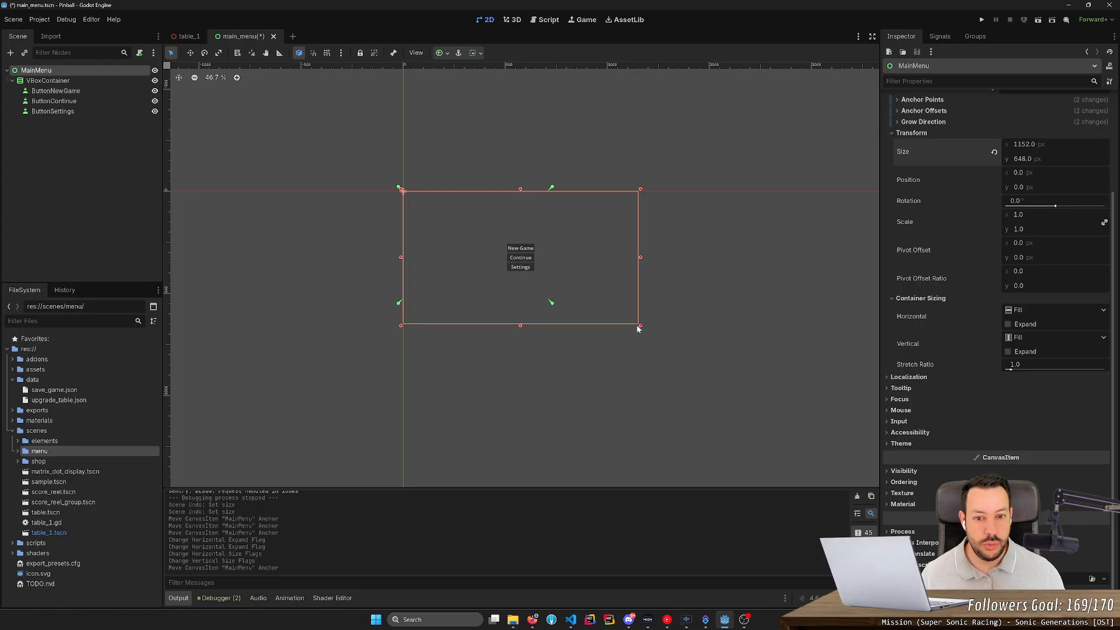
drag(550, 303, 705, 366)
key(ctrl+z)
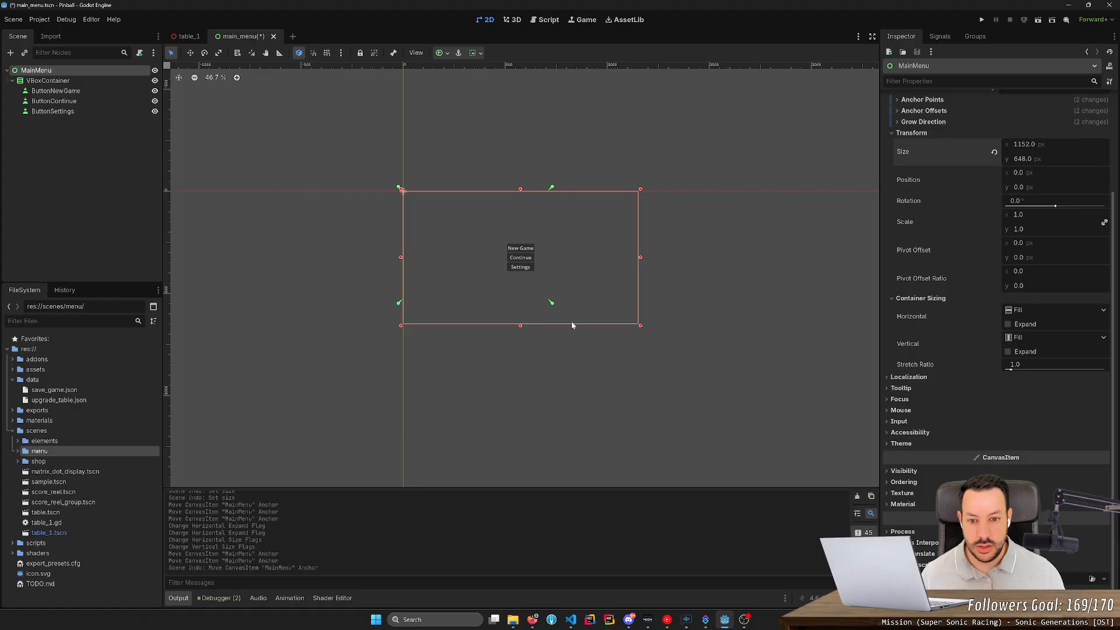
drag(550, 304, 774, 399)
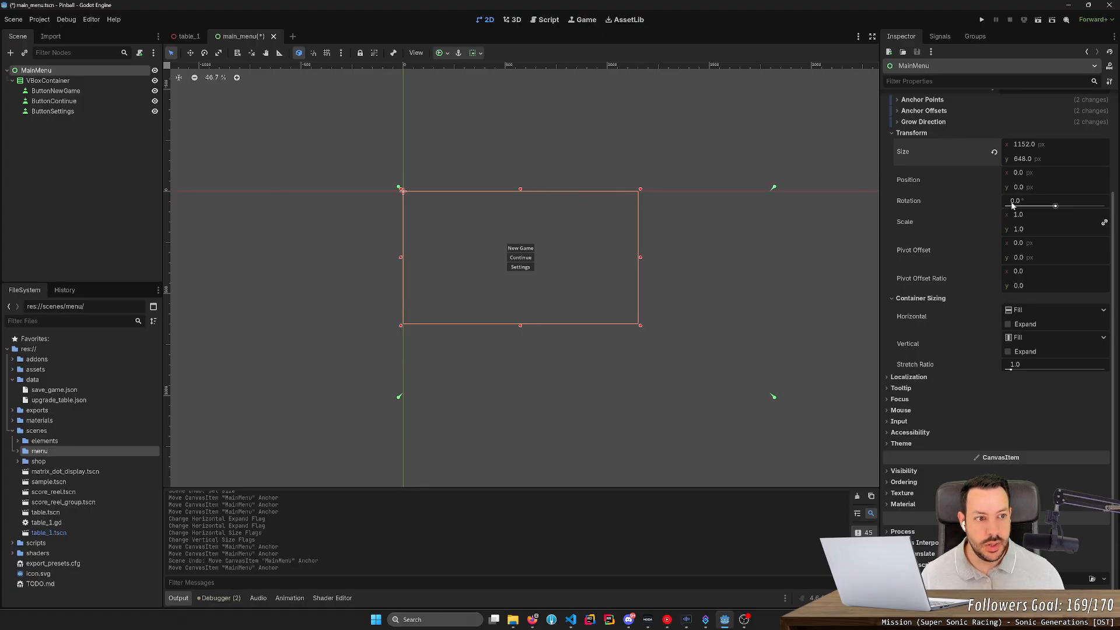
- Reset MainMenu's right and bottom anchor points to 0 and apply the Full Rect anchors preset
scroll(1004, 205, up, 5)
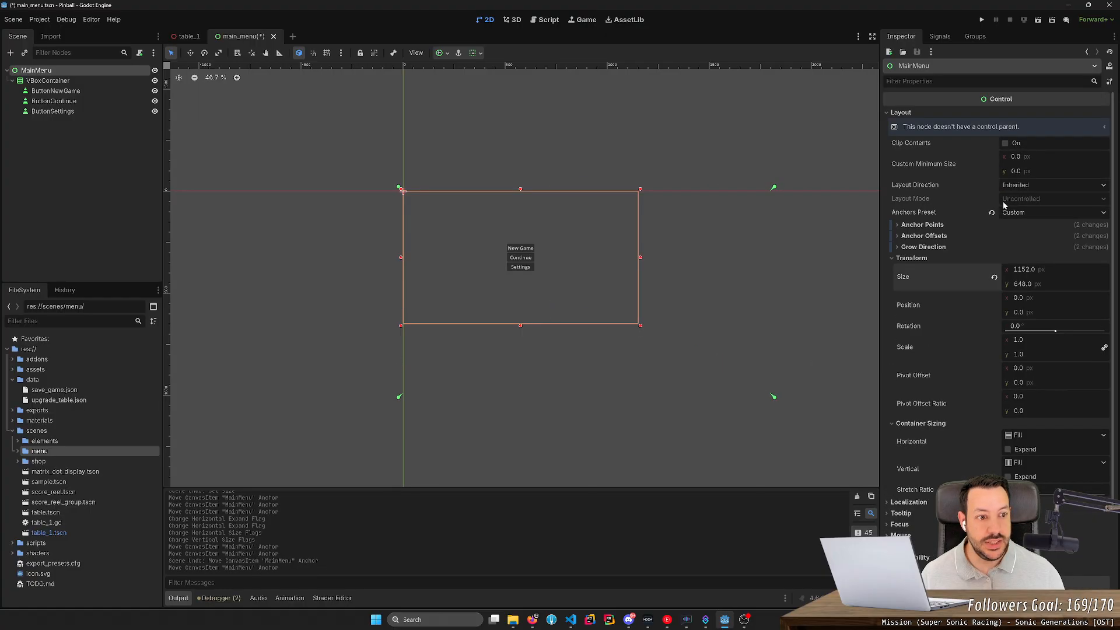
click(900, 227)
click(997, 264)
click(997, 278)
click(983, 290)
click(901, 291)
click(897, 302)
click(897, 302)
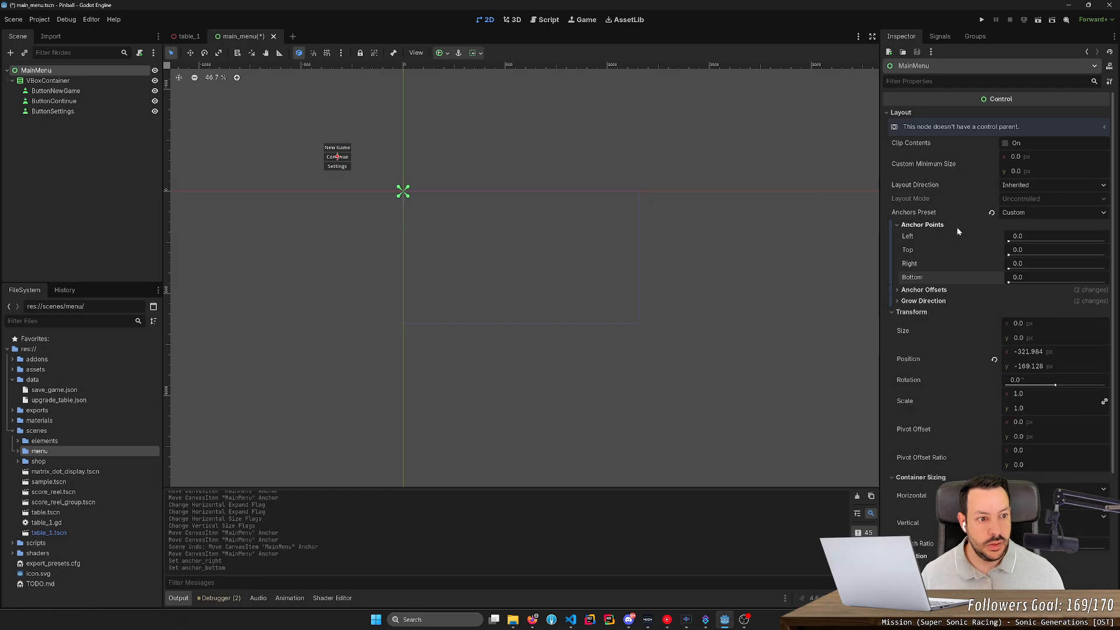
click(1033, 212)
click(1033, 242)
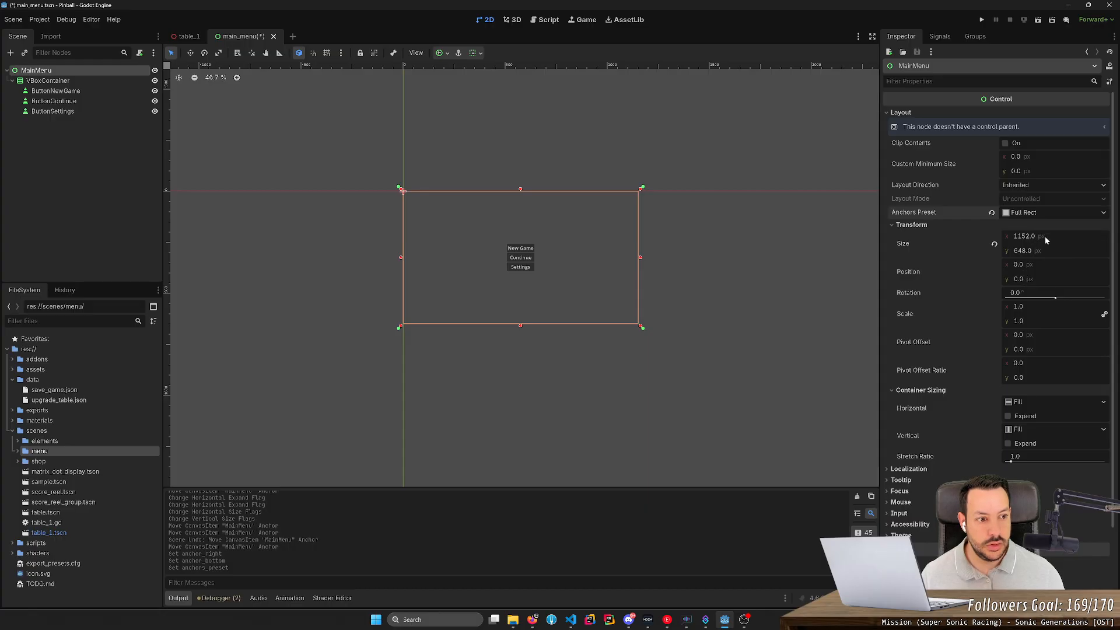
- Try a MainMenu size of 1920 × 1080 px and another anchors preset, and restore the Full Rect preset
click(1044, 237)
text(1920)
key(Tab)
text(1080)
key(Return)
click(1046, 216)
click(1037, 256)
click(1051, 213)
click(1042, 242)
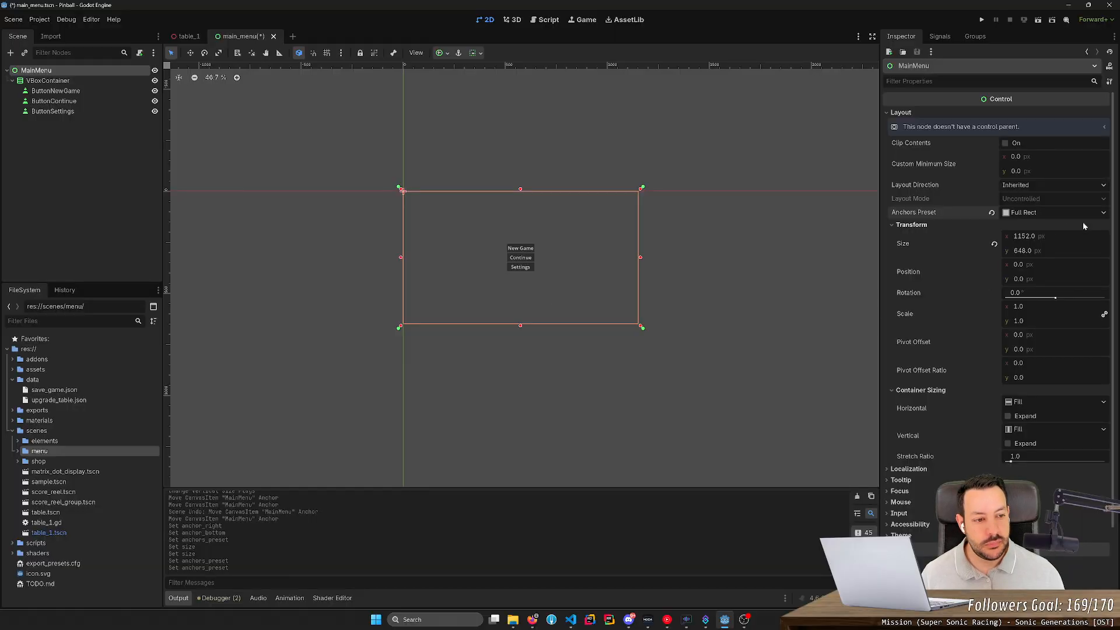
- Open the Project Settings, search them for 1152, and clear the search
click(39, 20)
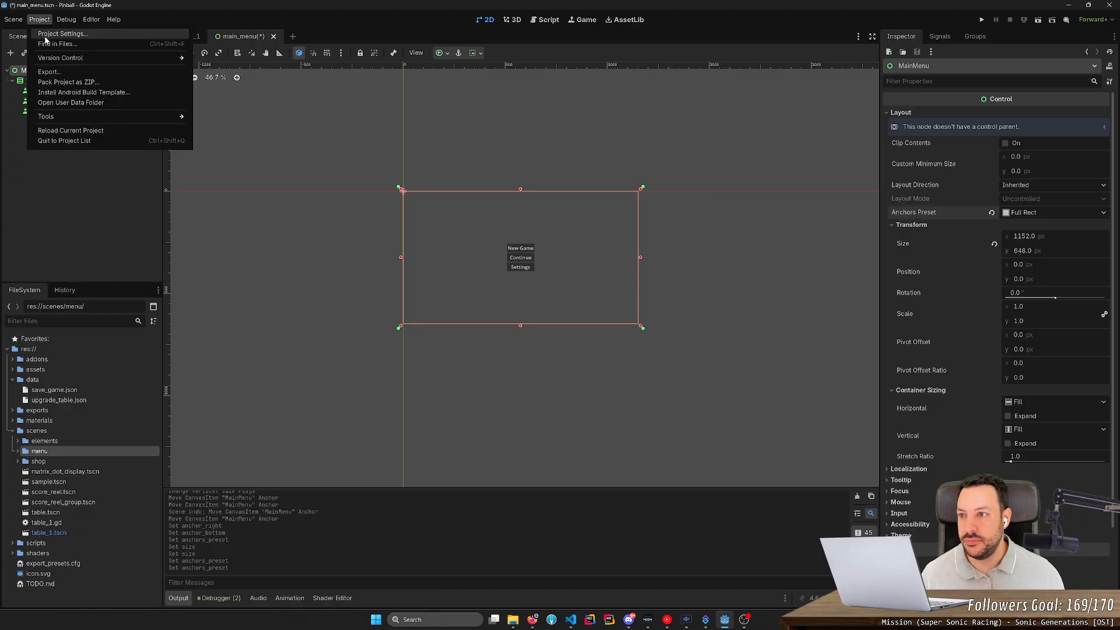
click(56, 34)
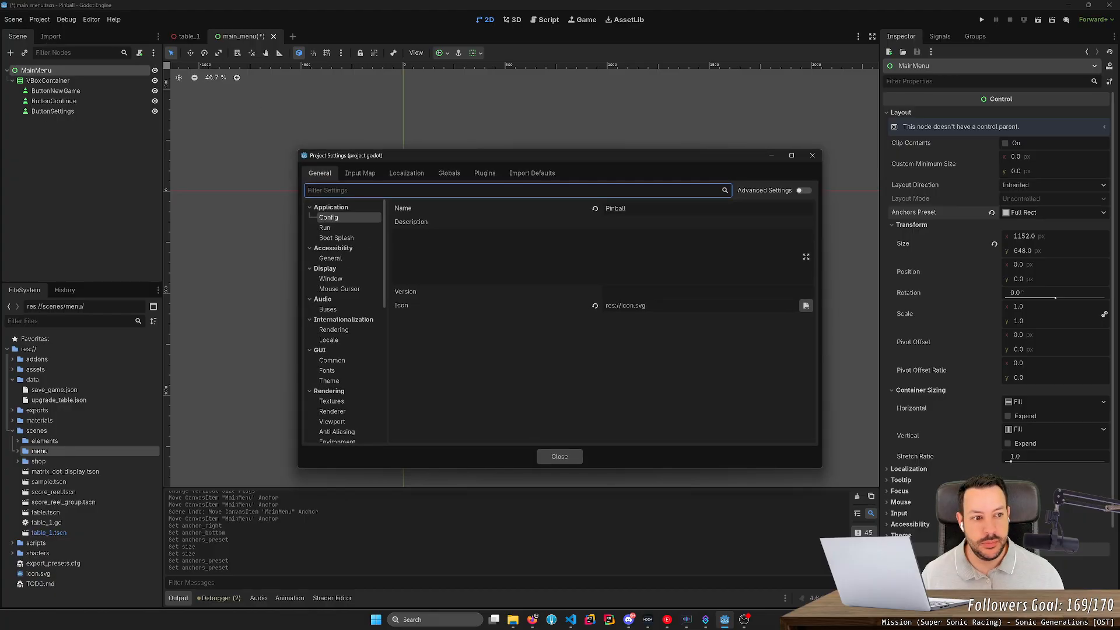
text(1152)
key(ctrl+a)
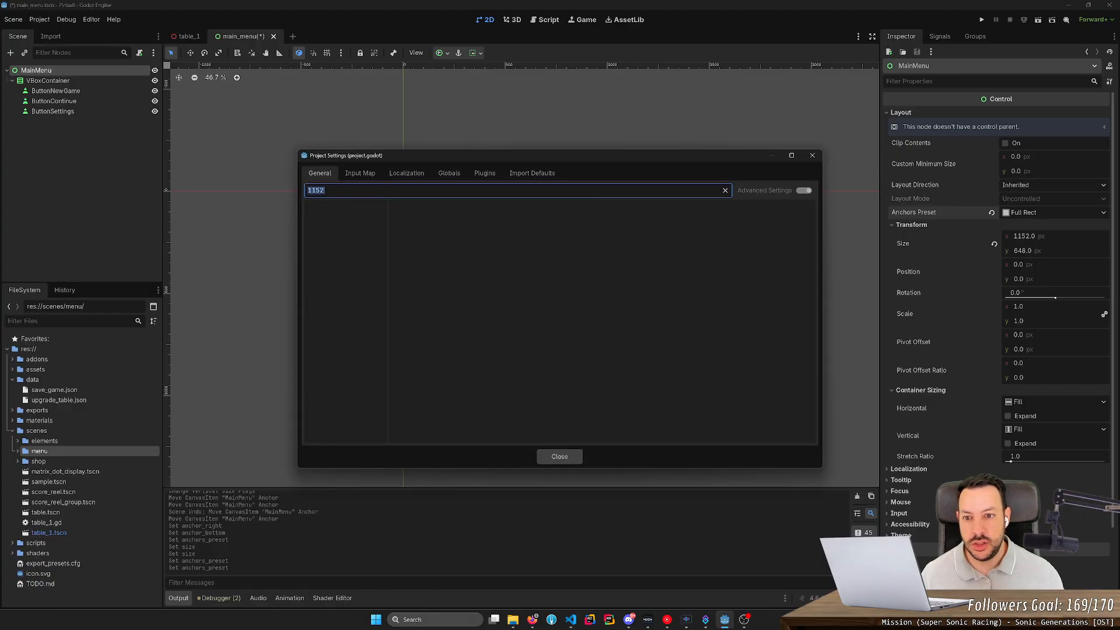
key(BackSpace)
- Look through the GUI and Application categories of the Project Settings for the viewport size
click(344, 371)
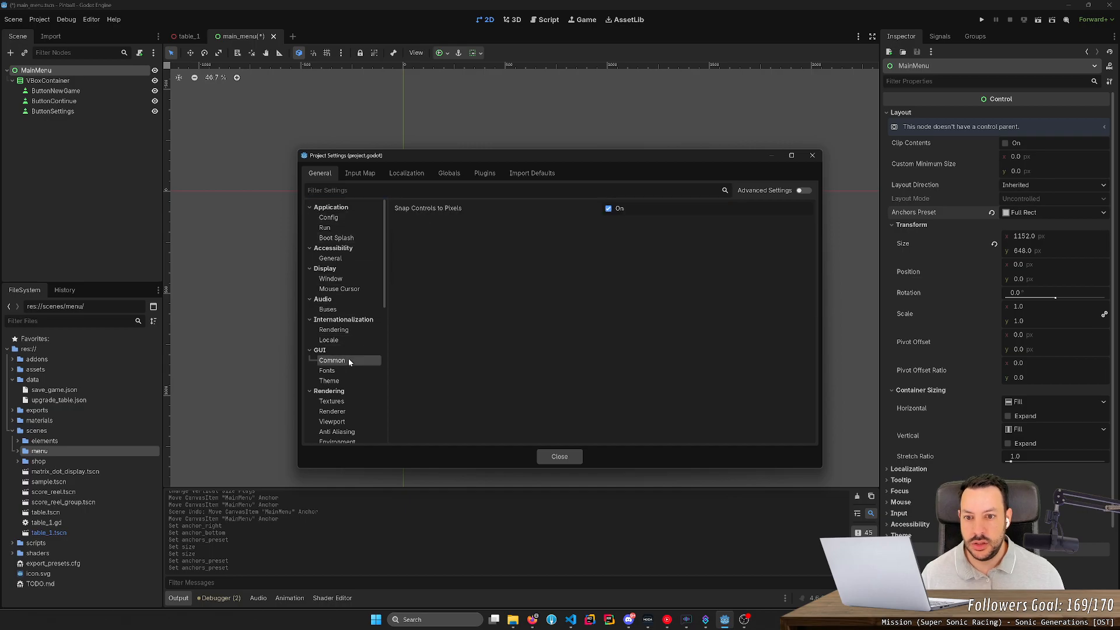
click(343, 382)
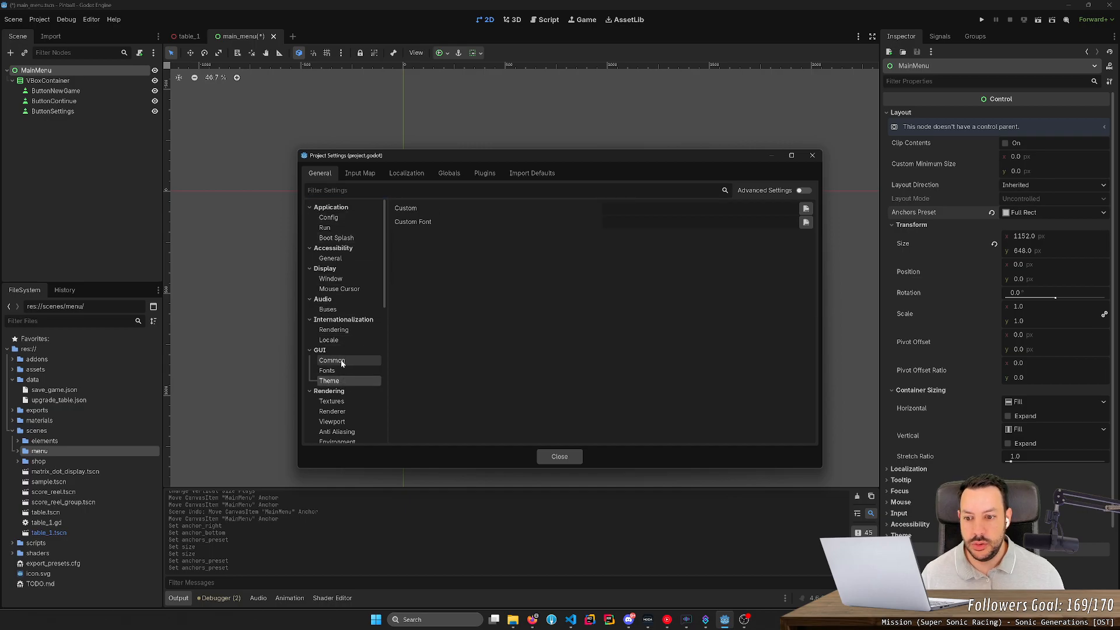
scroll(355, 359, down, 4)
scroll(357, 321, up, 4)
click(346, 210)
click(346, 216)
click(345, 210)
click(337, 219)
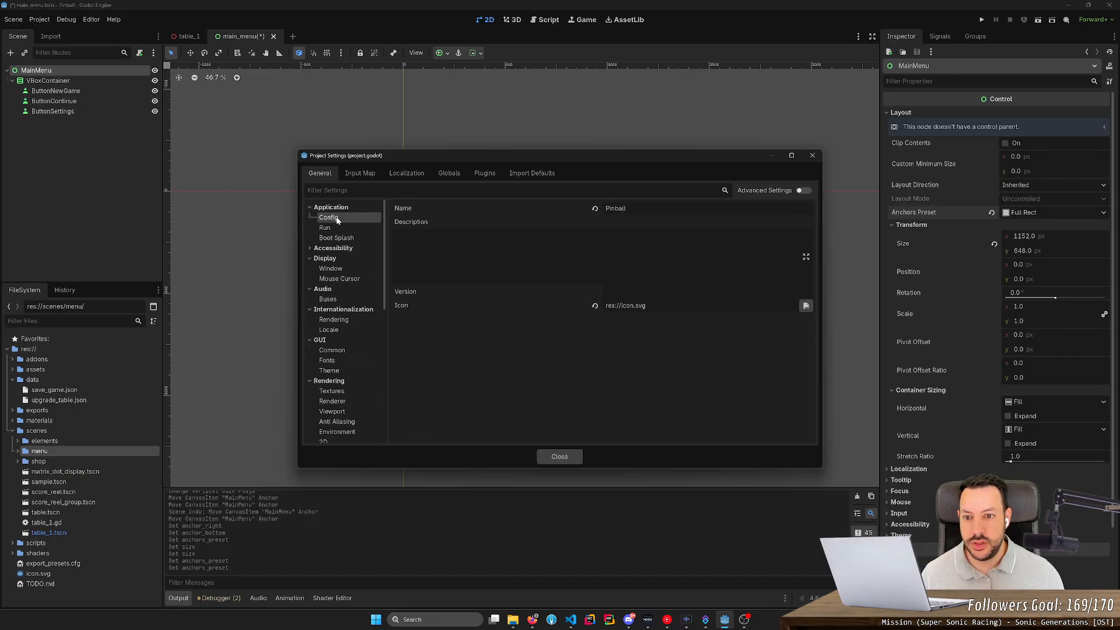
click(334, 228)
click(336, 239)
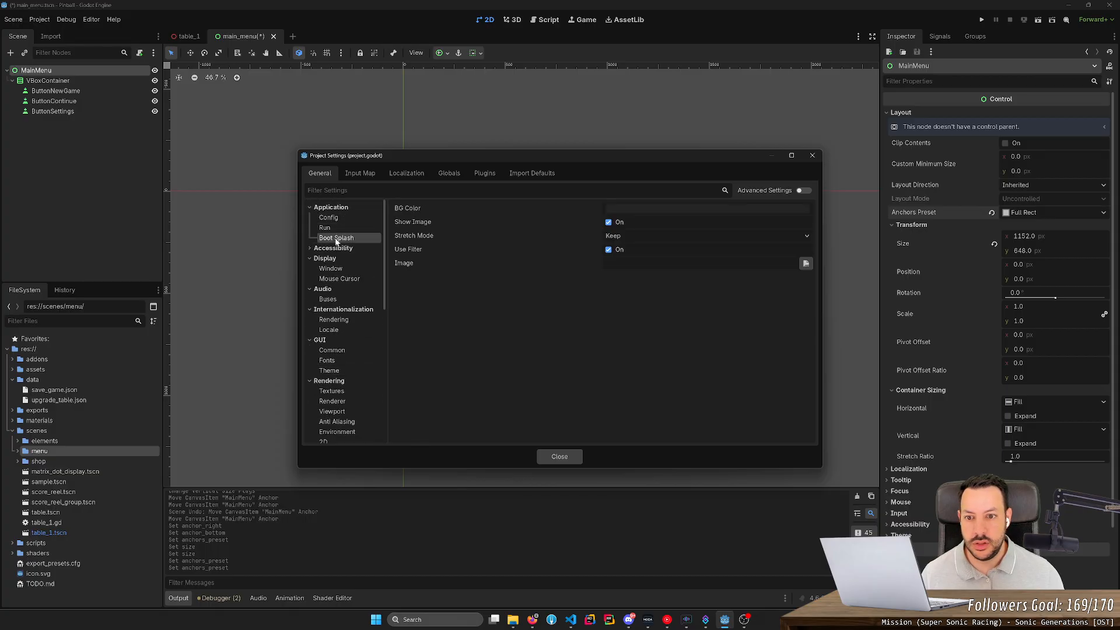
- Enable the advanced project settings and open the Display category's Window settings
click(803, 190)
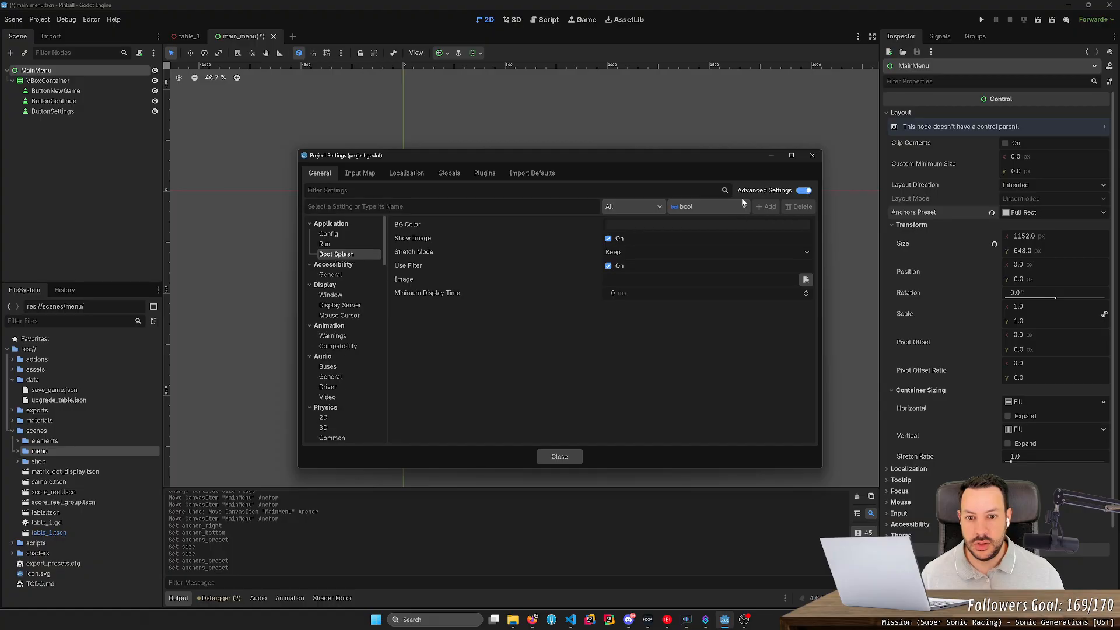
click(358, 241)
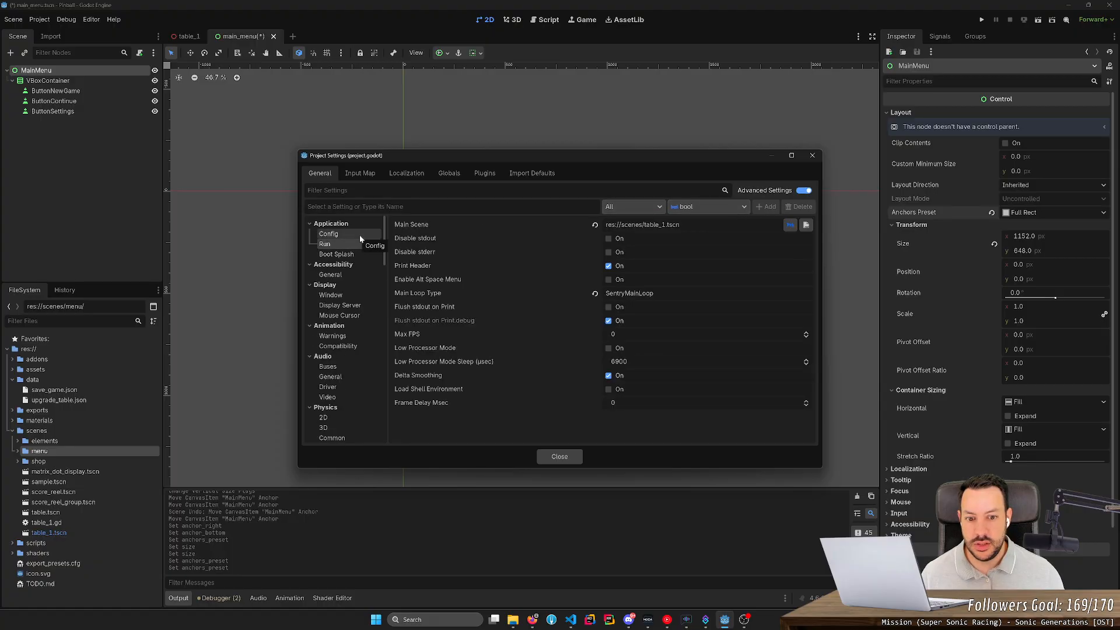
click(350, 234)
scroll(683, 389, down, 1)
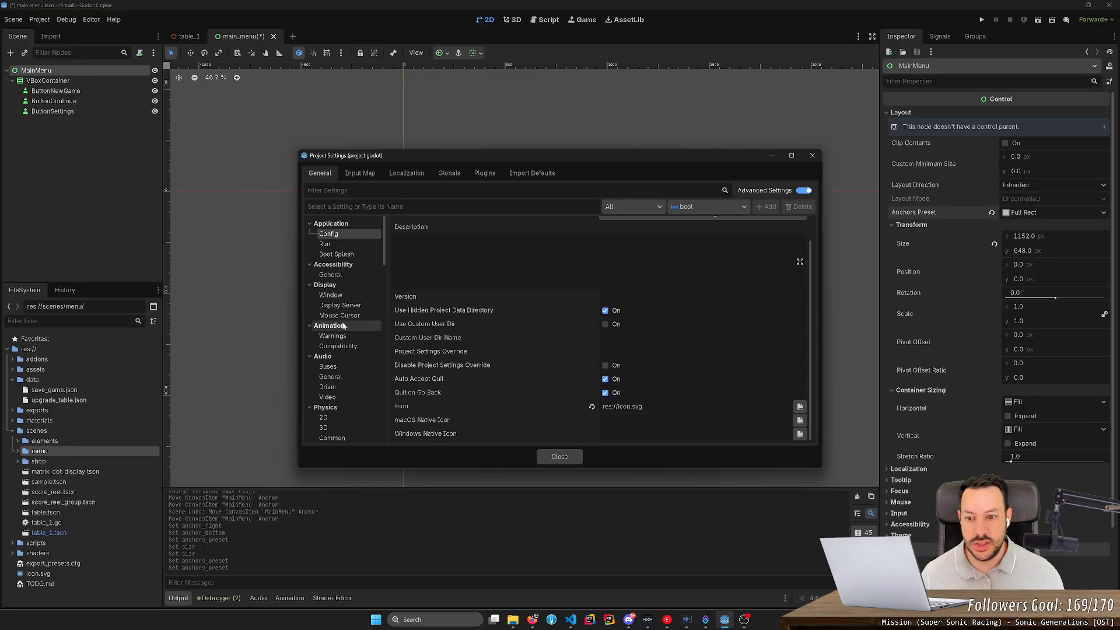
click(335, 298)
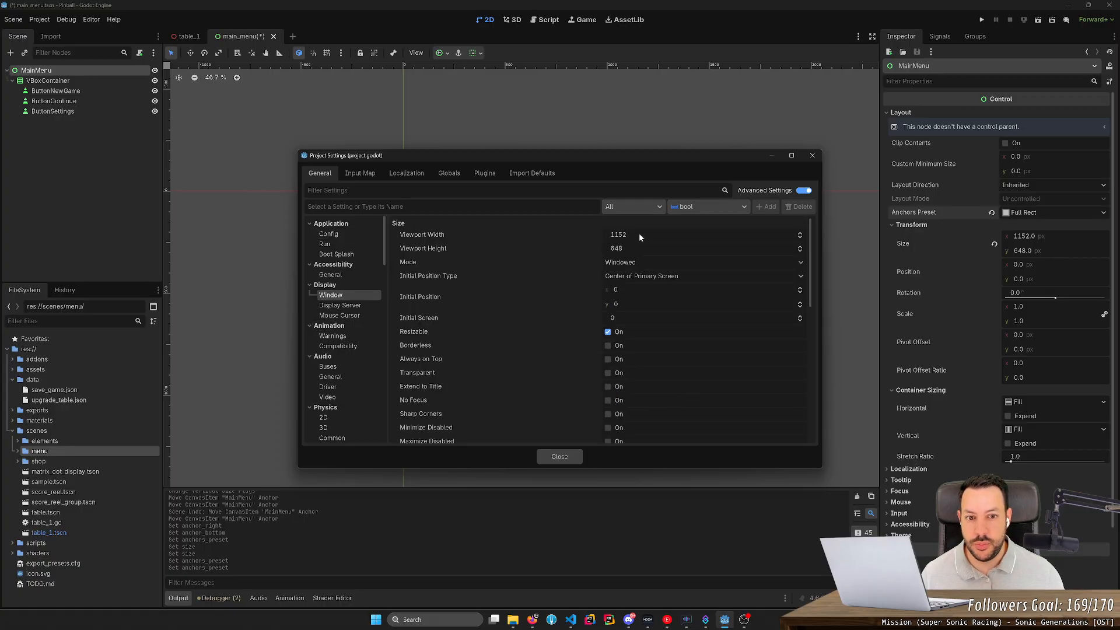
- Set the project's viewport width to 1920, its height to 1080, and the window mode to Exclusive Fullscreen
click(618, 234)
text(1920)
key(Tab)
text(1080)
key(Return)
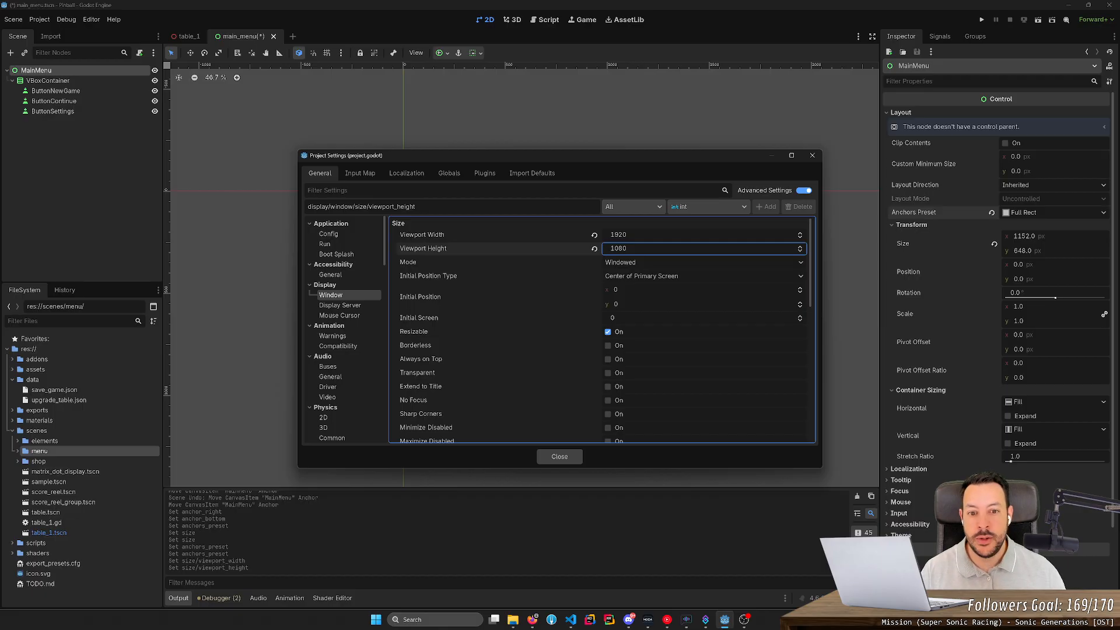
click(623, 263)
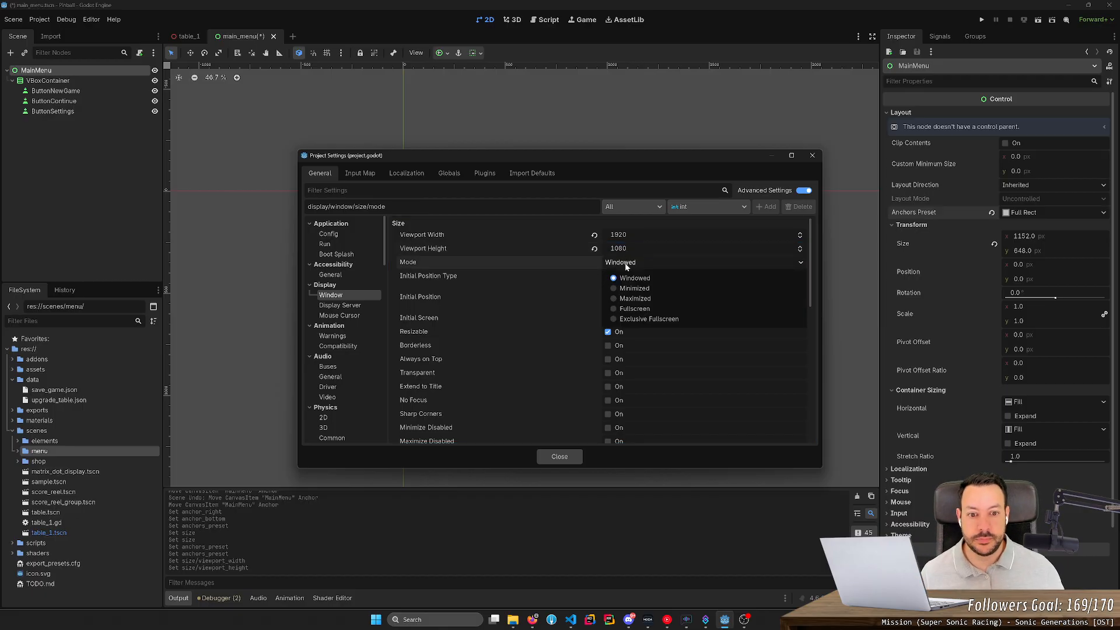
click(625, 322)
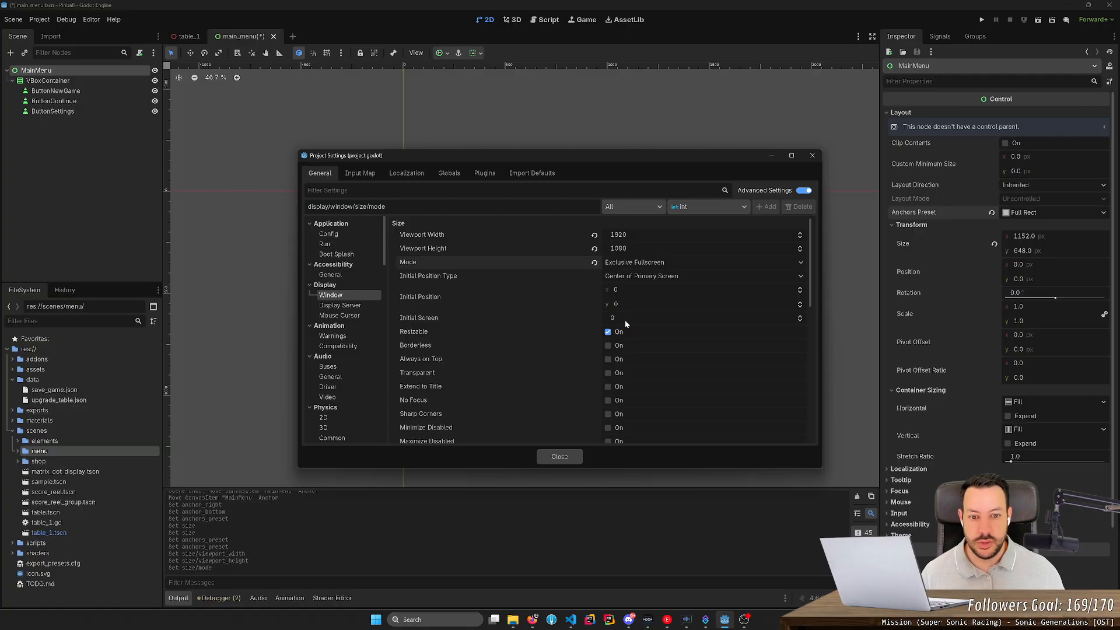
- Close the Project Settings, reapply the Full Rect anchors preset to the MainMenu node, and save the scene
click(626, 278)
click(626, 278)
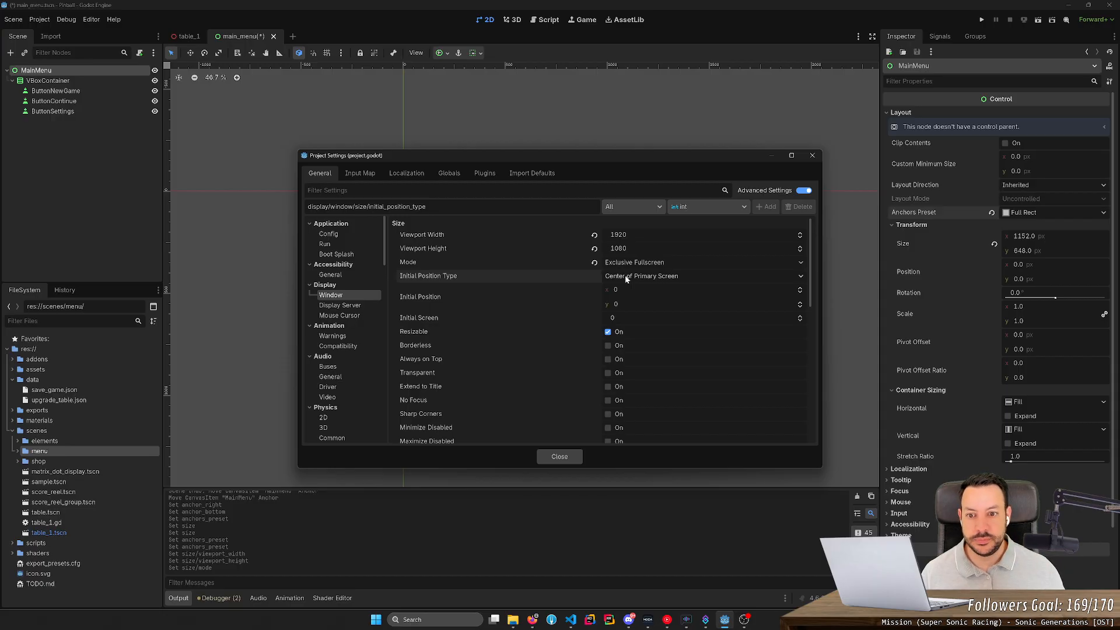
click(568, 458)
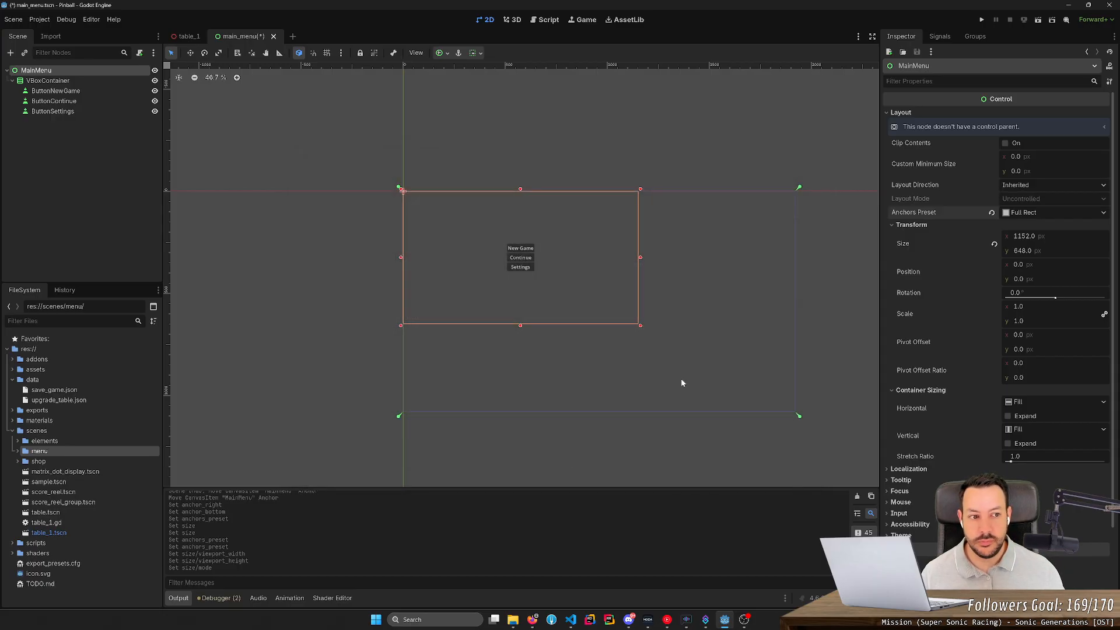
click(1045, 214)
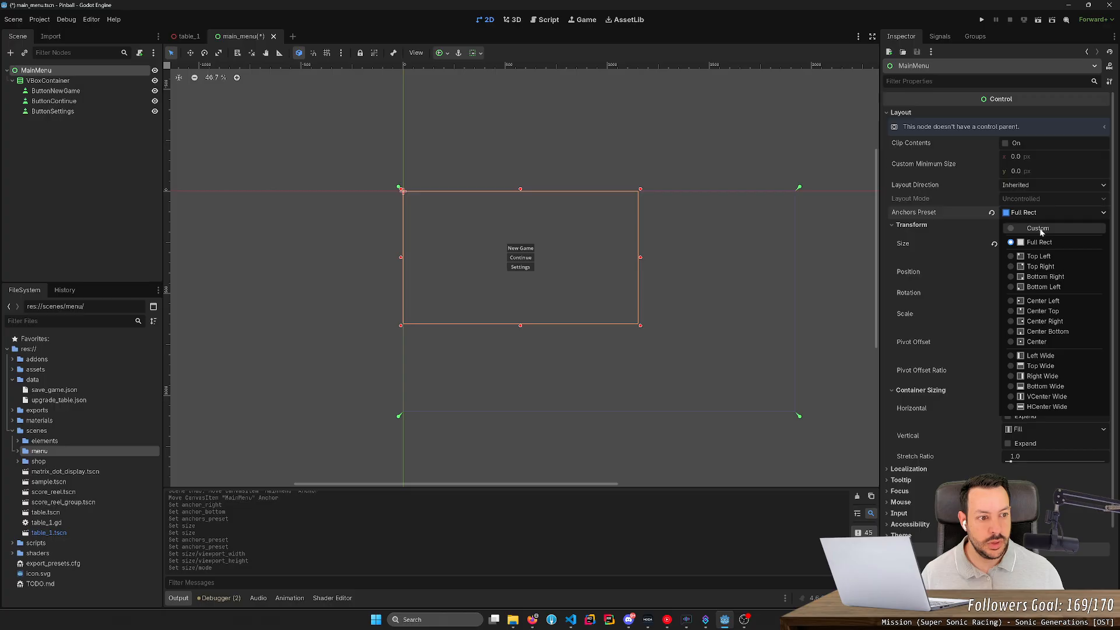
click(1042, 232)
click(1039, 217)
click(1039, 245)
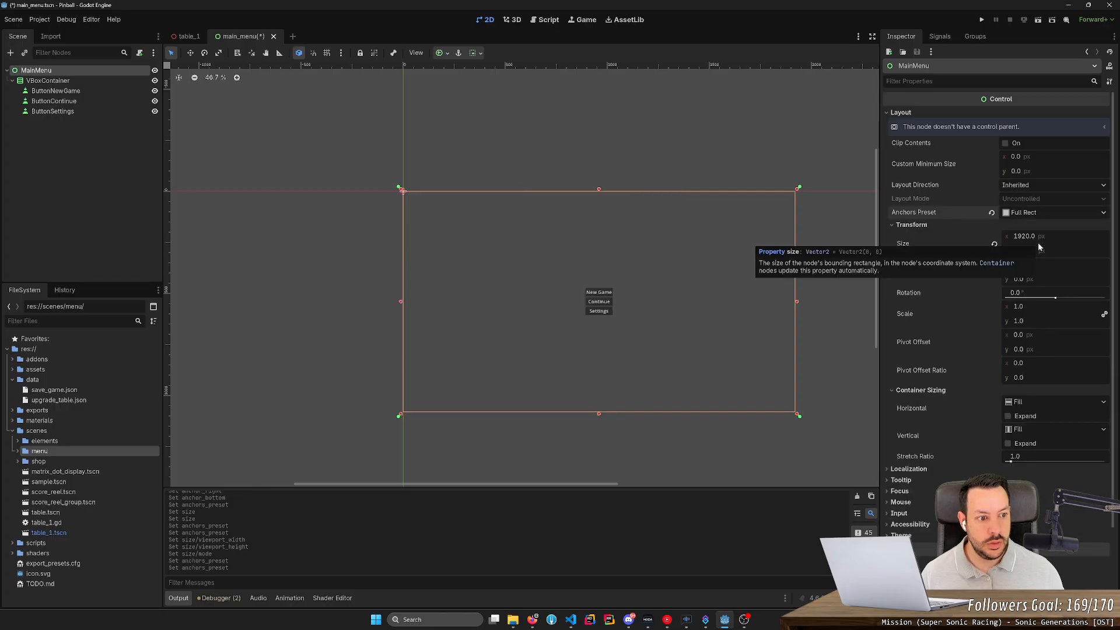
key(ctrl+s)
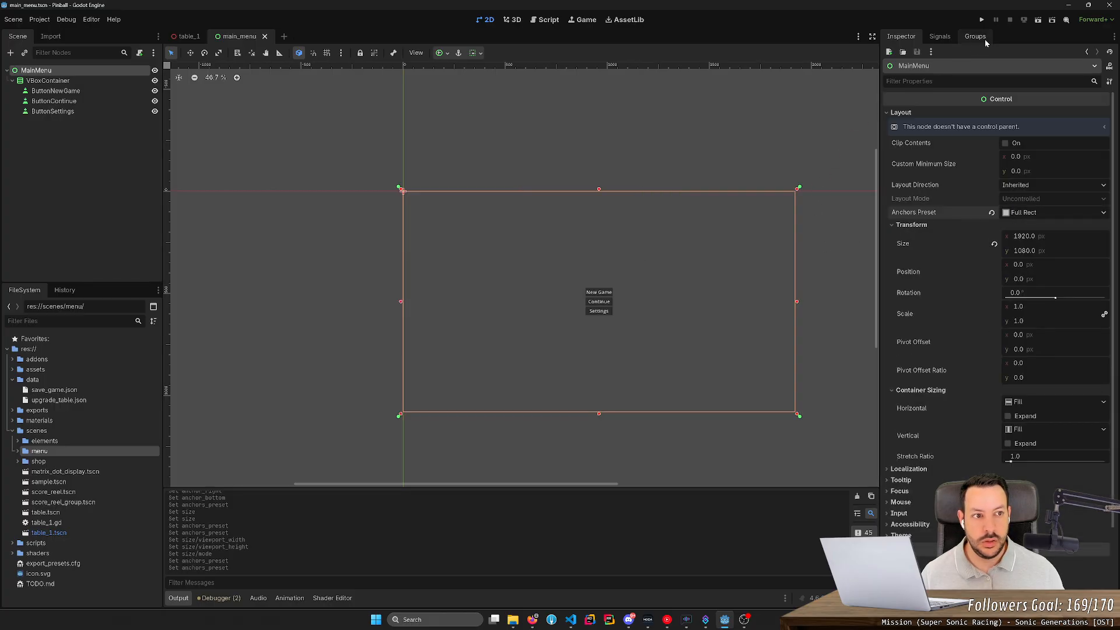
- Test-run the main menu scene and close it, run the whole project, try the pinball controls, and stop it
click(1038, 20)
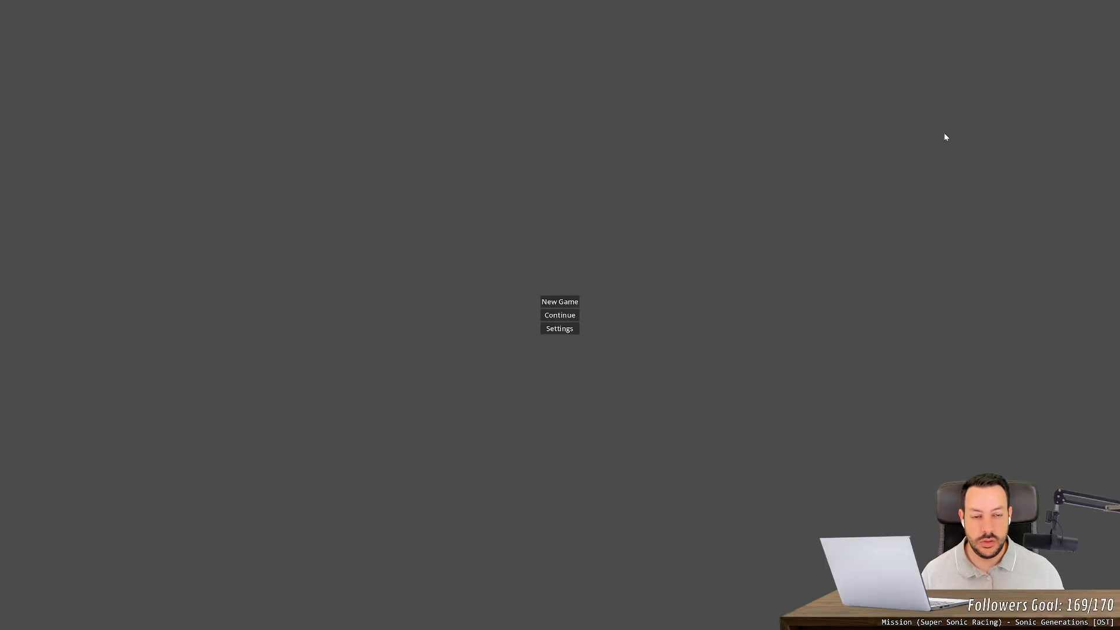
key(alt+F4)
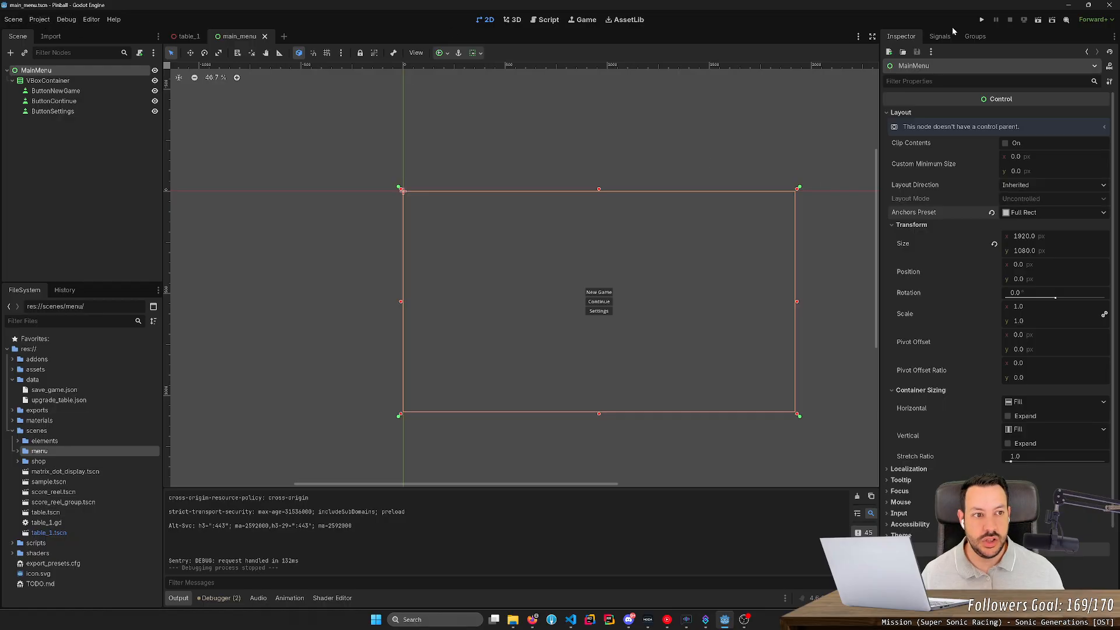
click(981, 20)
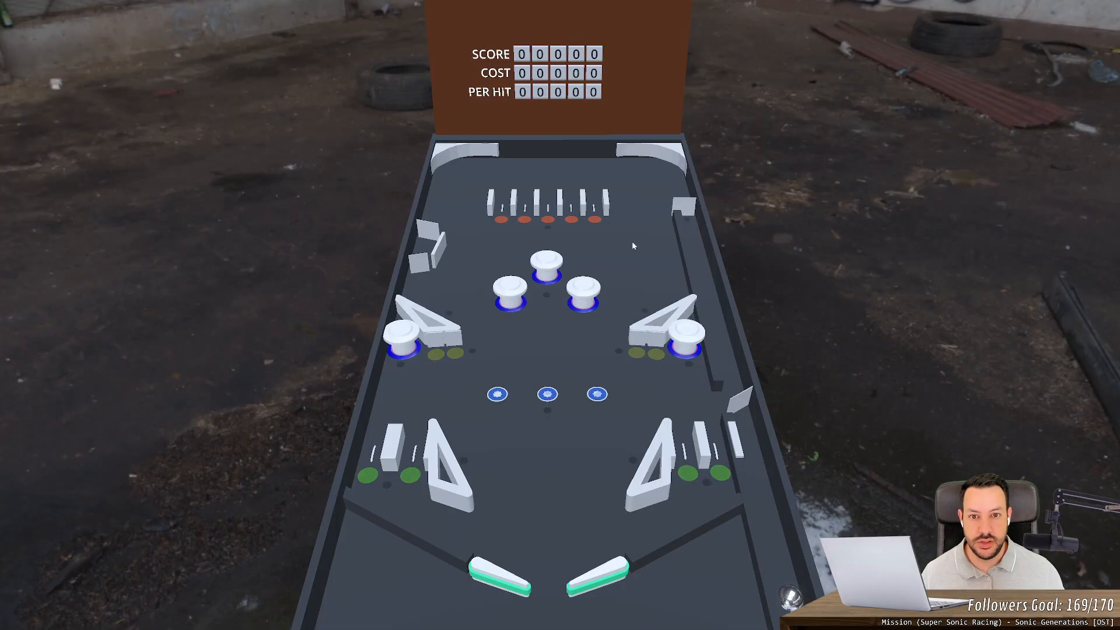
key(Left)
key(Left)
key(Left)
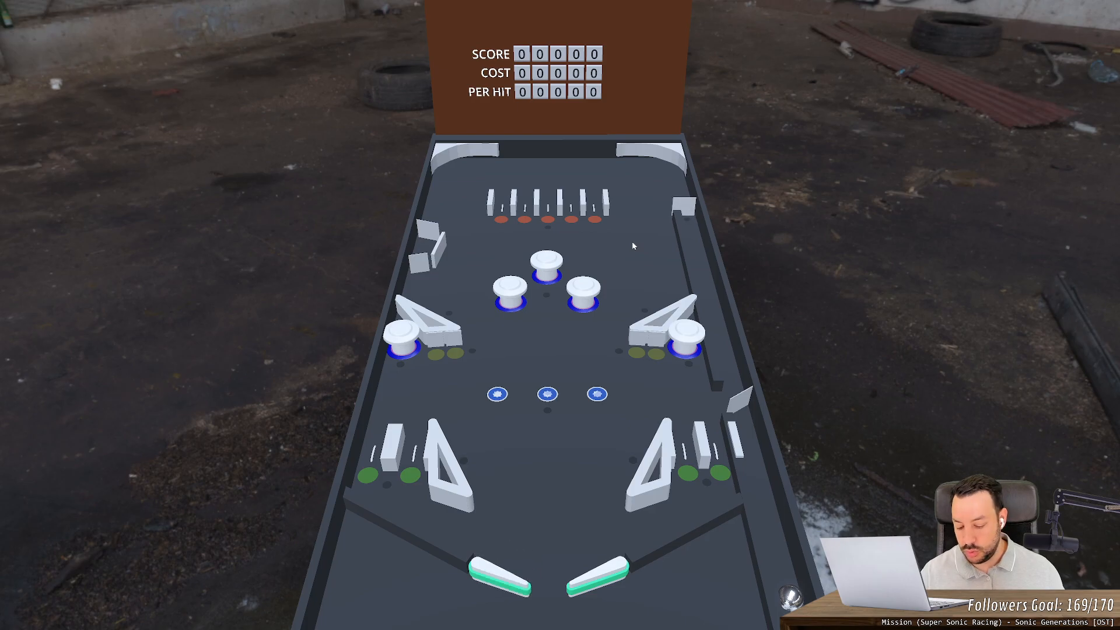
key(F8)
- Reset the window mode to its default in the Project Settings and run the project
click(39, 19)
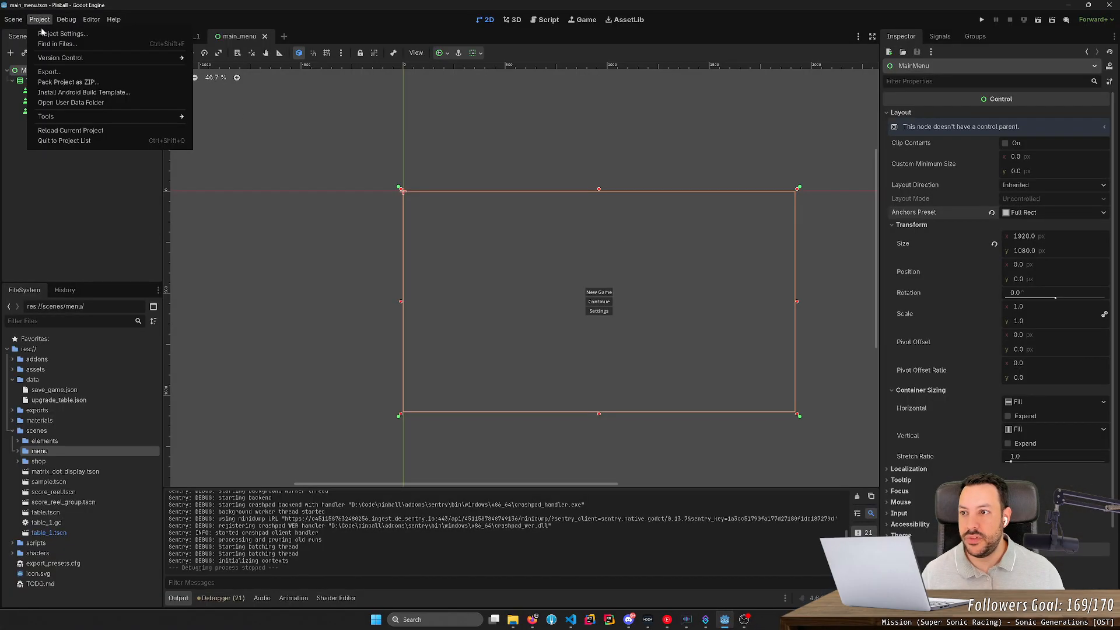
click(59, 33)
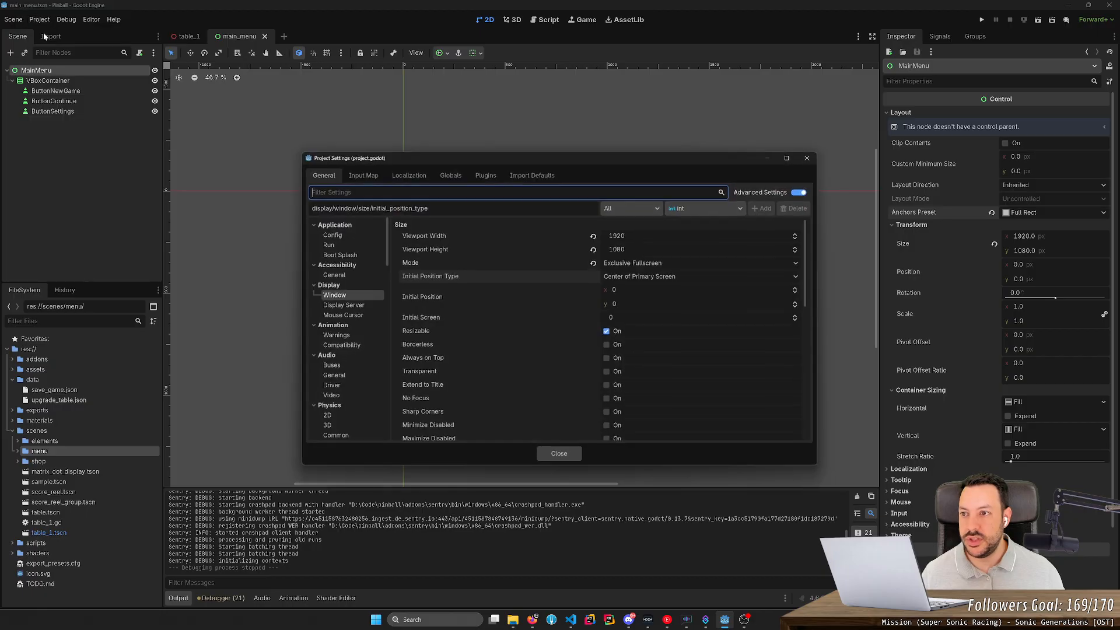
click(594, 263)
click(571, 457)
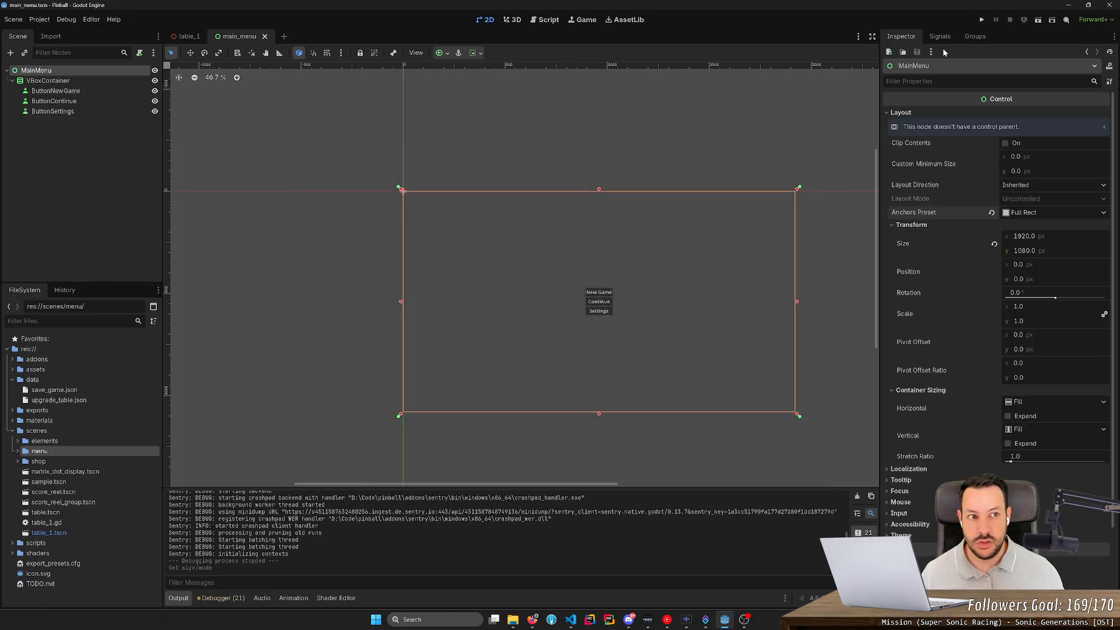
click(982, 20)
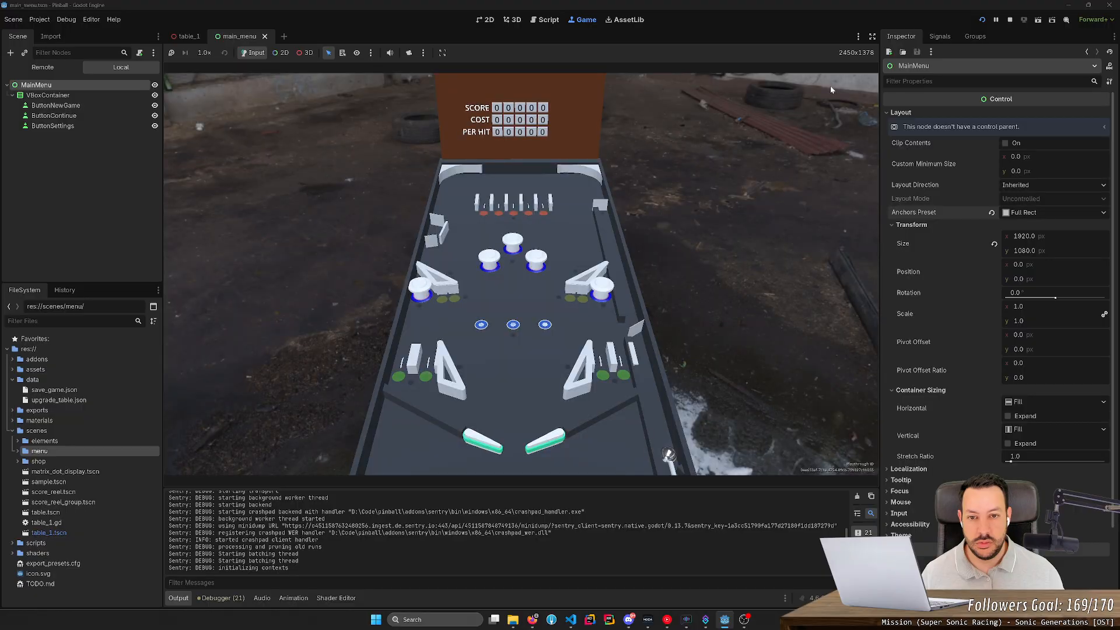
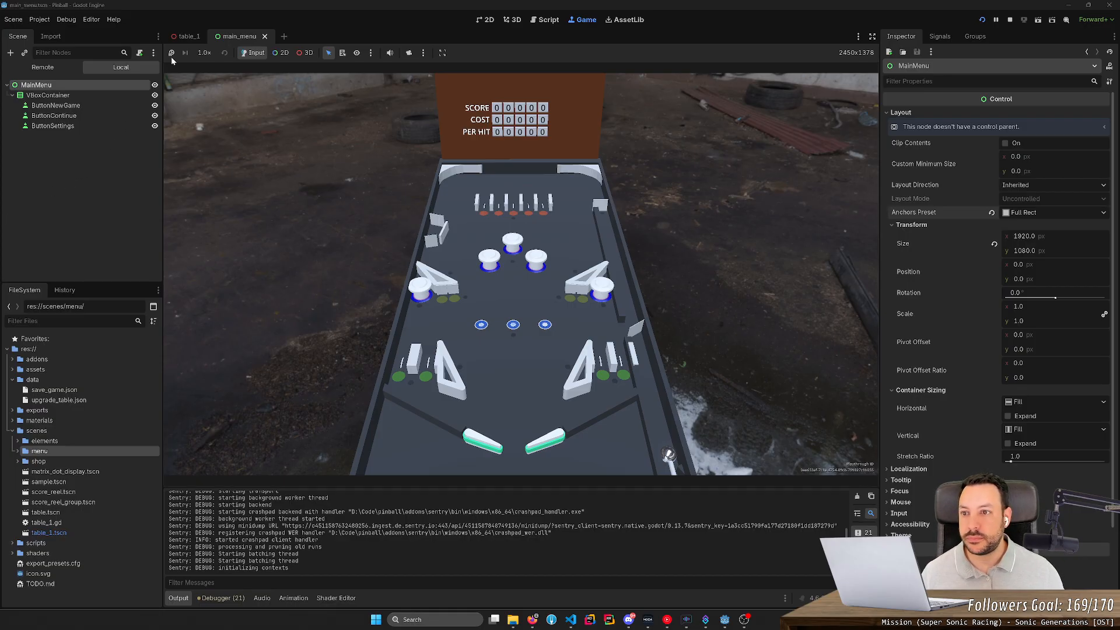
- Close the table_1 scene and show the main_menu scene in the 2D editor
click(185, 37)
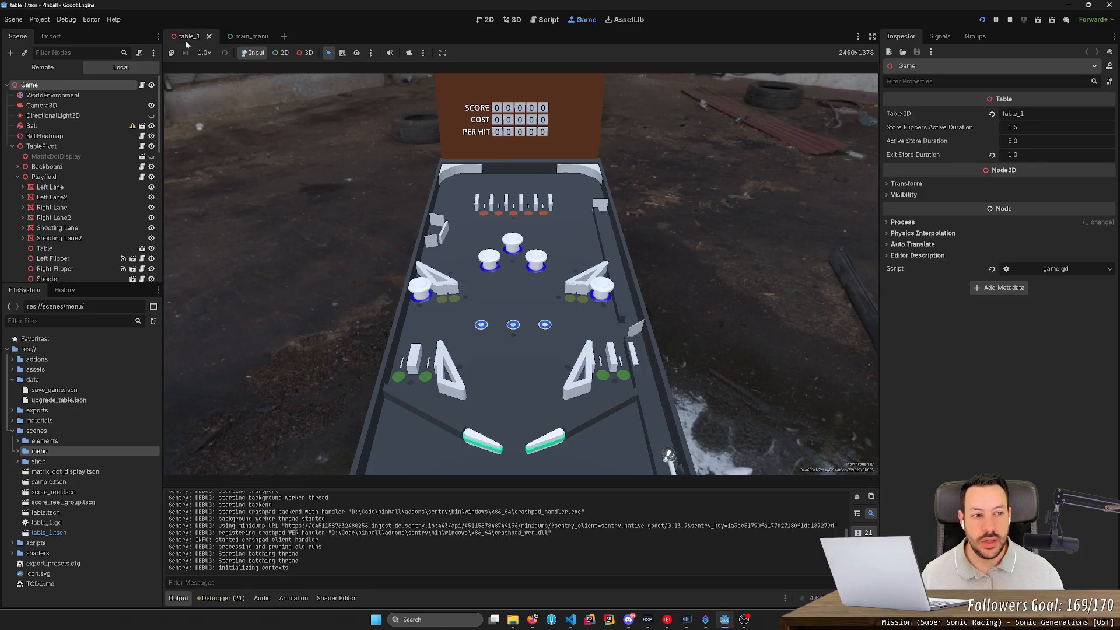
click(208, 36)
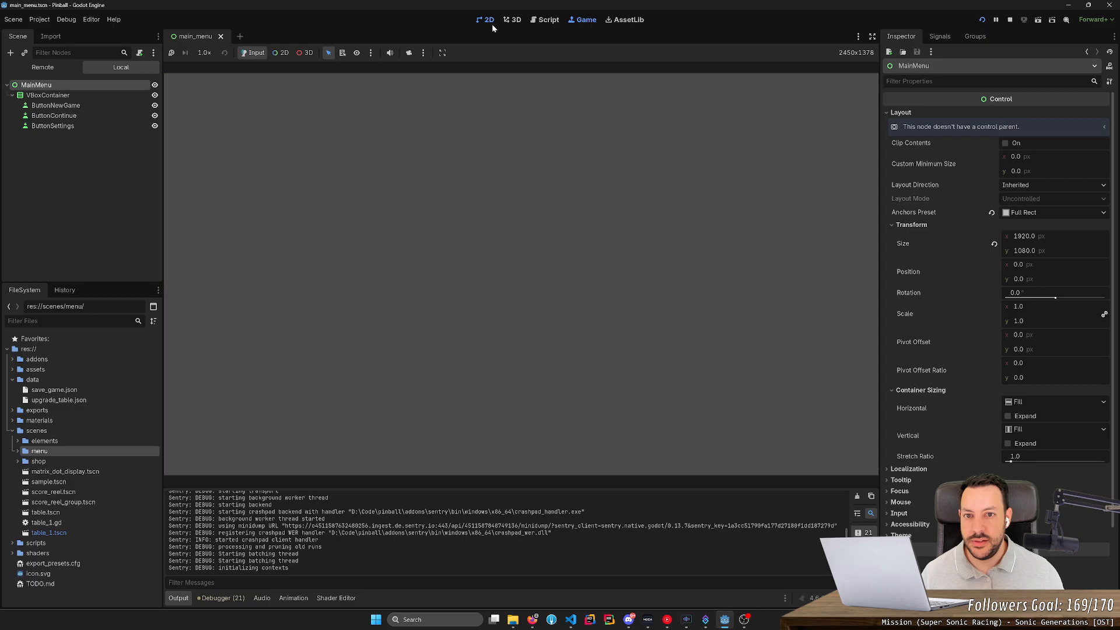
click(490, 21)
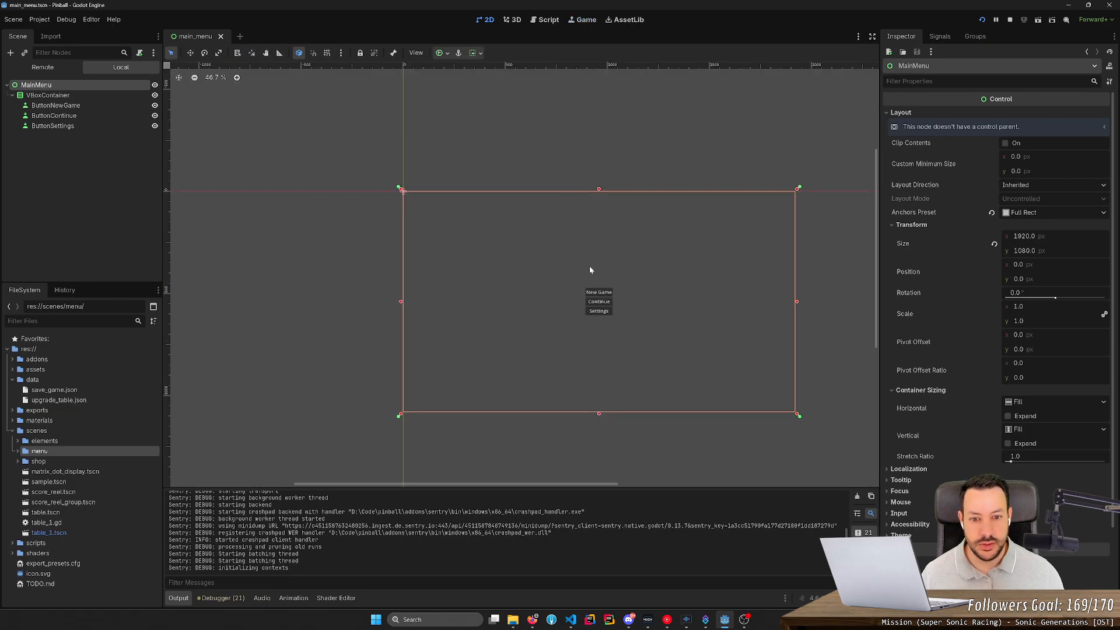
- Select the New Game, Continue and Settings buttons, filter their properties for "font", and look through the font and color theme overrides
scroll(920, 435, down, 3)
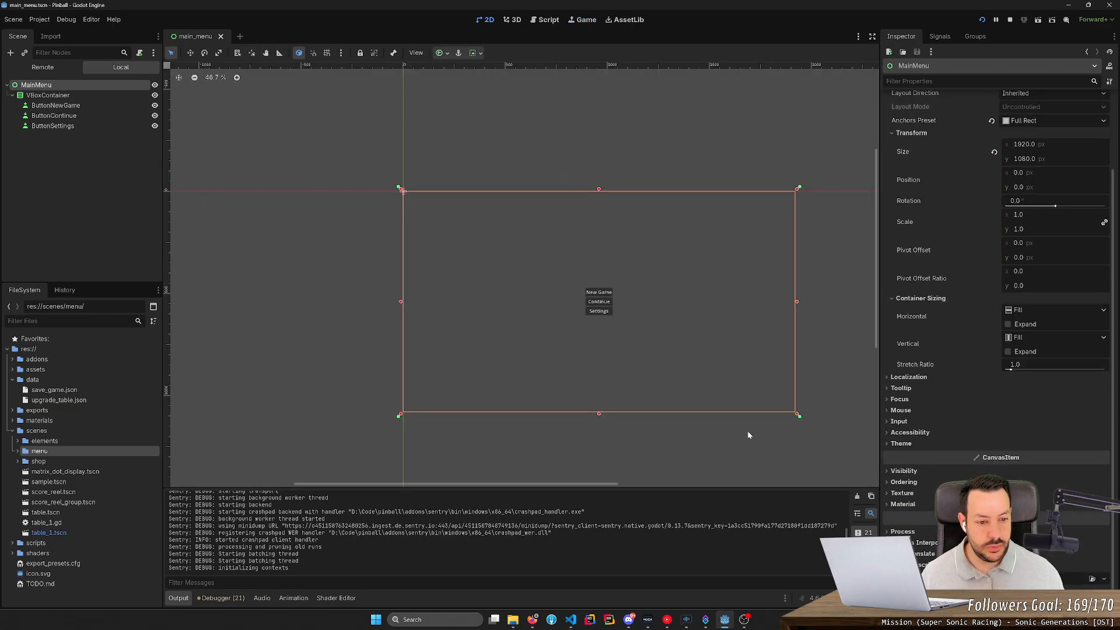
click(55, 105)
shift+click(52, 126)
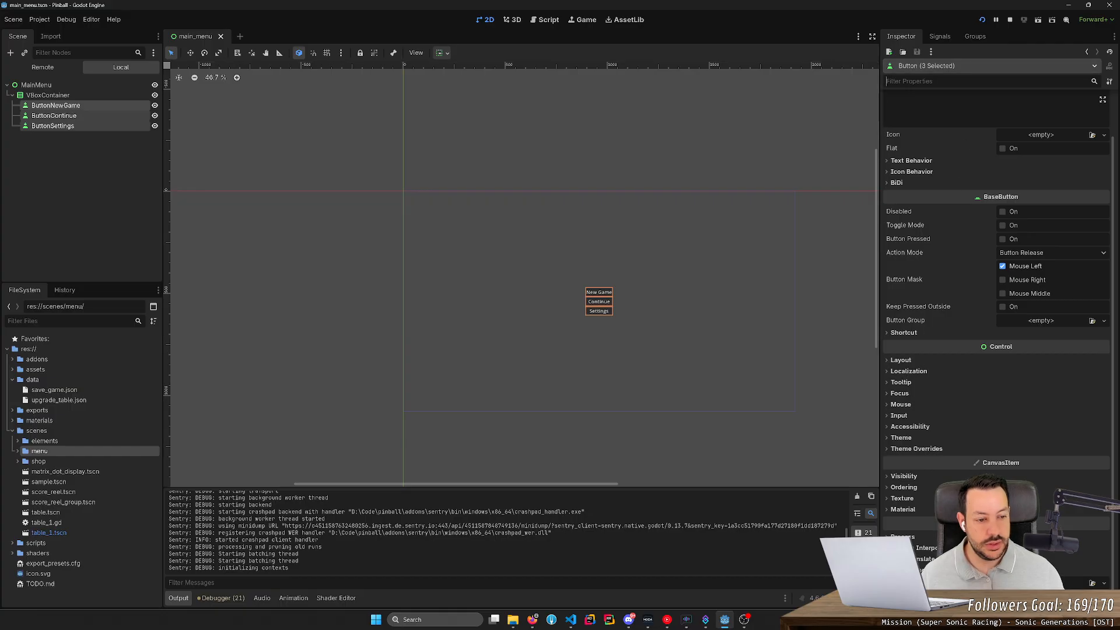
text(font)
click(900, 143)
click(900, 143)
click(906, 155)
click(903, 176)
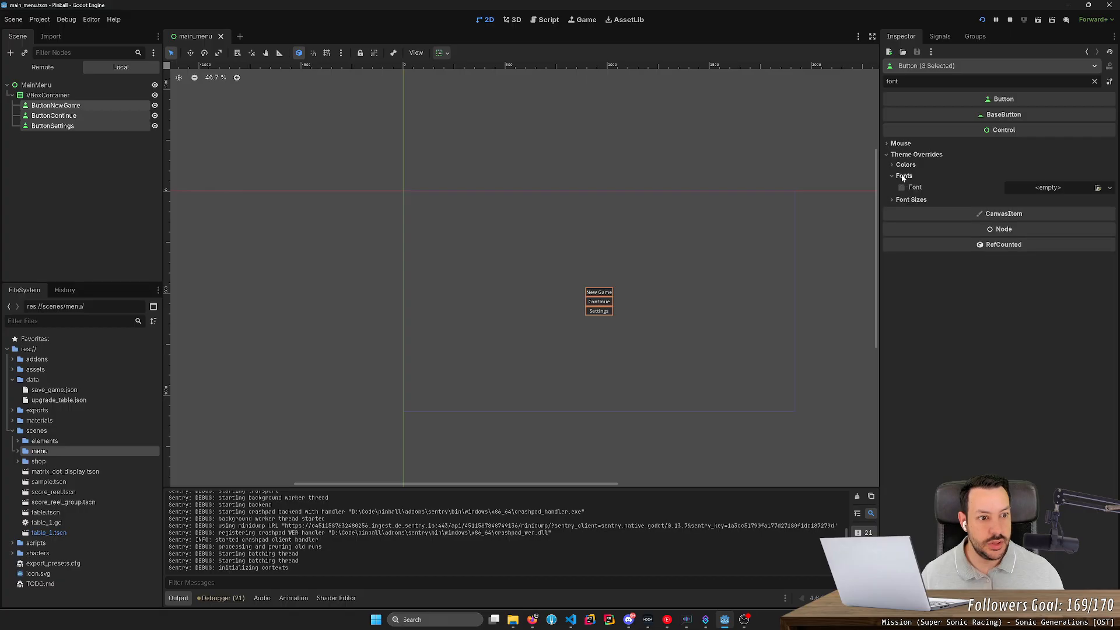
click(899, 165)
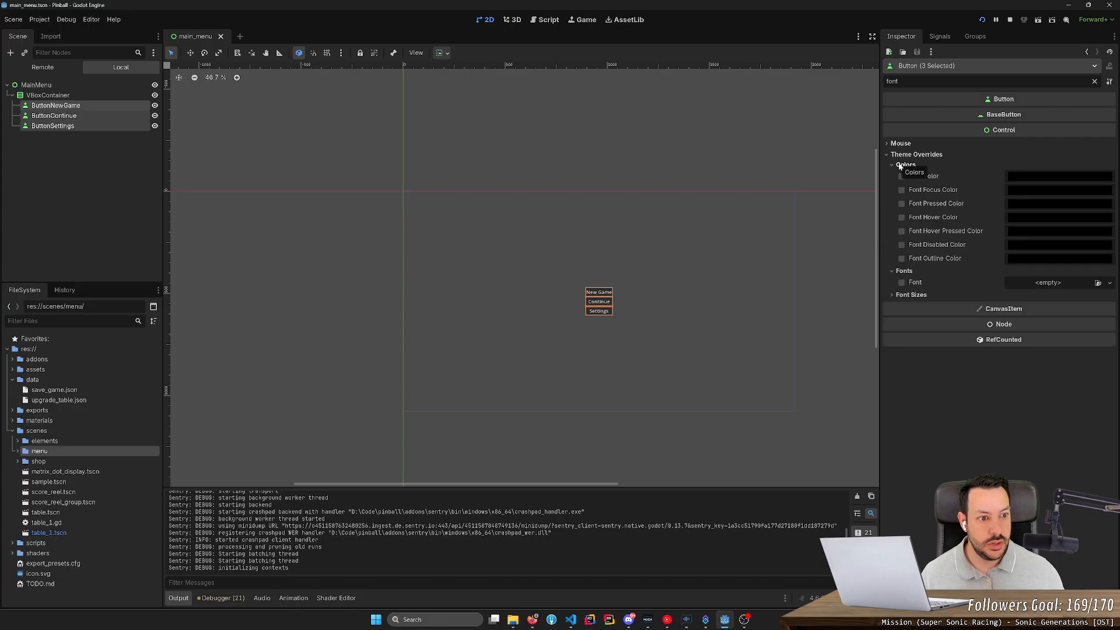
click(900, 165)
- Override the font size of the three selected menu buttons with 32 px
click(911, 199)
click(902, 211)
click(1017, 211)
text(32)
key(Return)
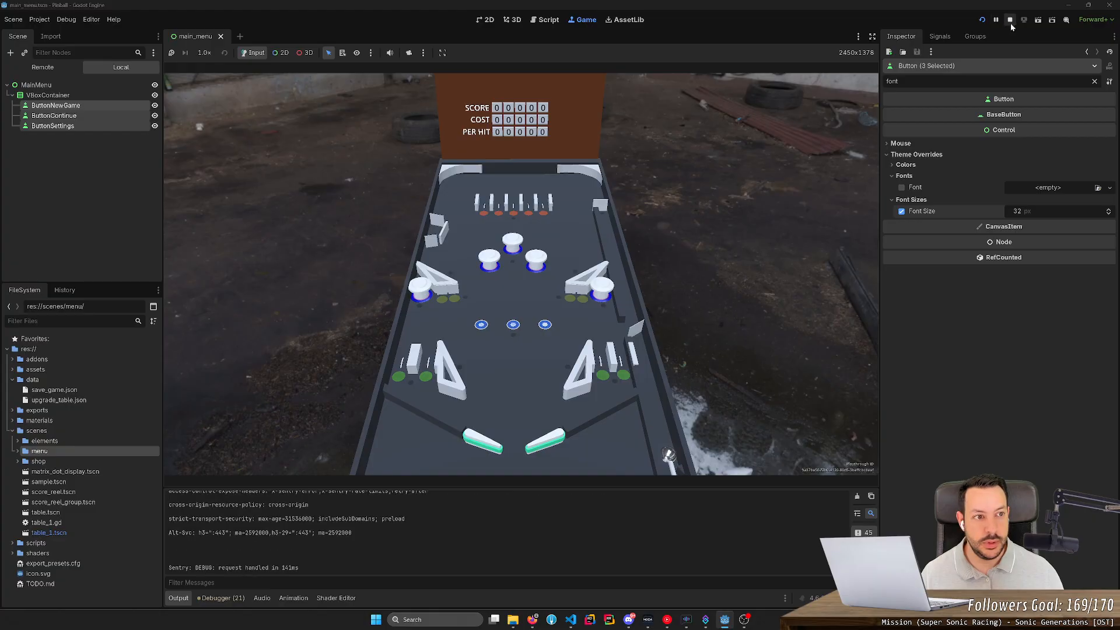
- Stop the running project, test-run the main menu scene, and stop it again
click(1009, 20)
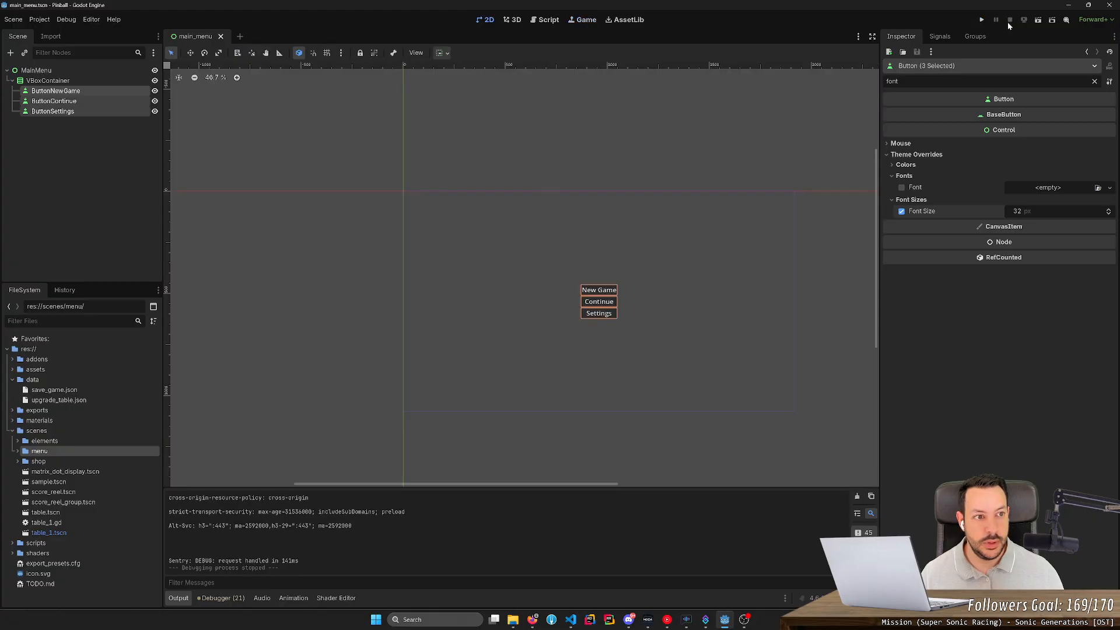
click(1038, 21)
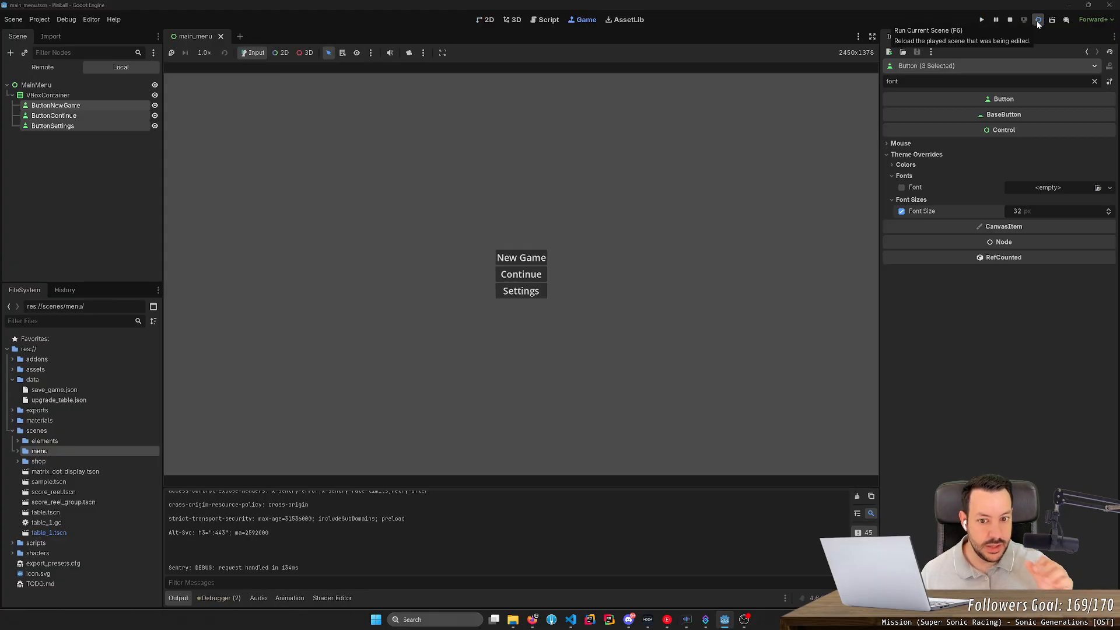
click(1010, 20)
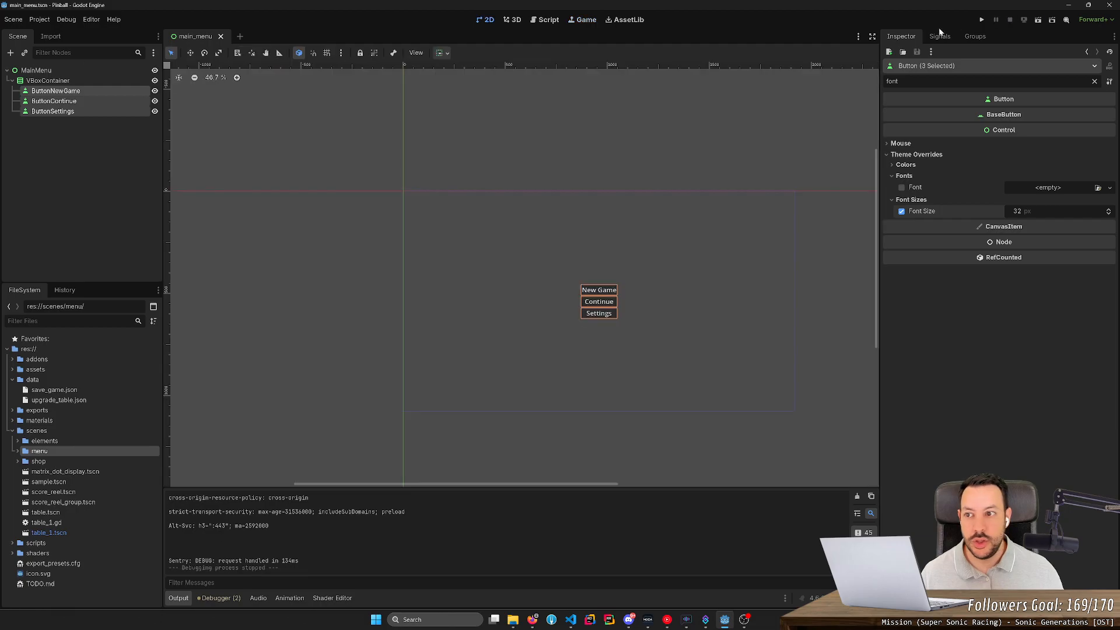
- Reselect the three menu buttons, search their properties for "padd", and clear the search
click(93, 91)
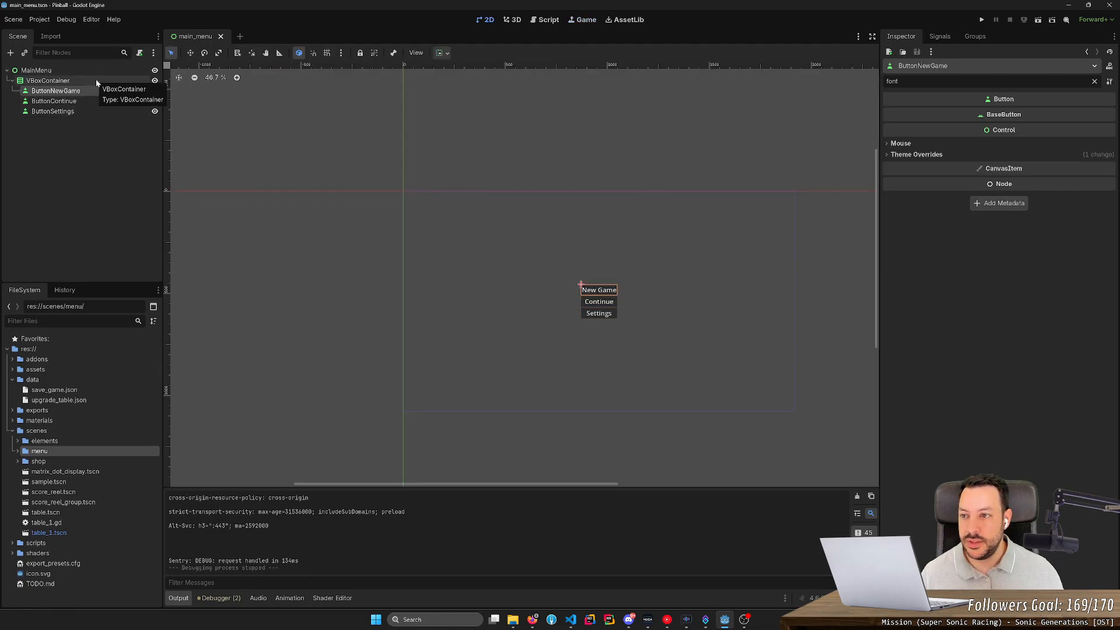
shift+click(77, 109)
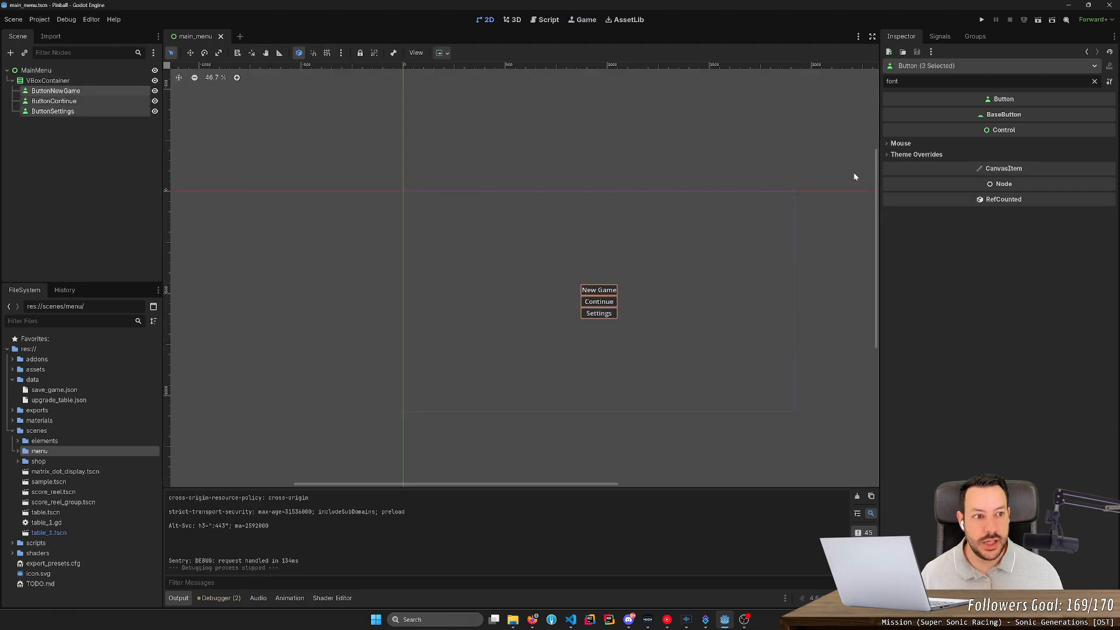
double_click(892, 81)
text(padd)
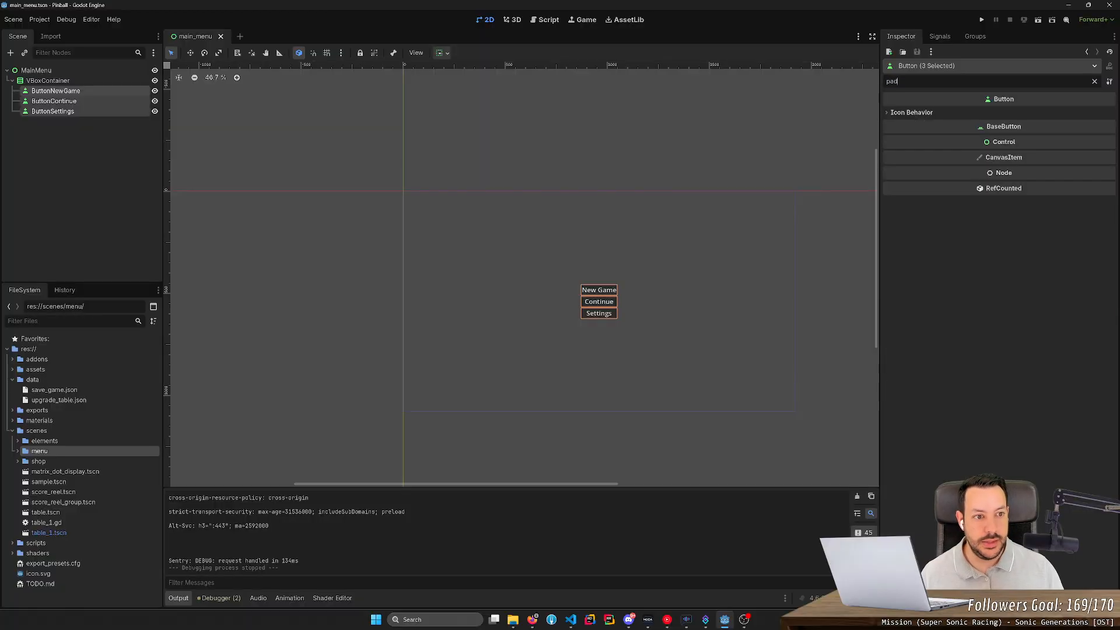
key(BackSpace)
key(BackSpace)
key(BackSpace)
key(BackSpace)
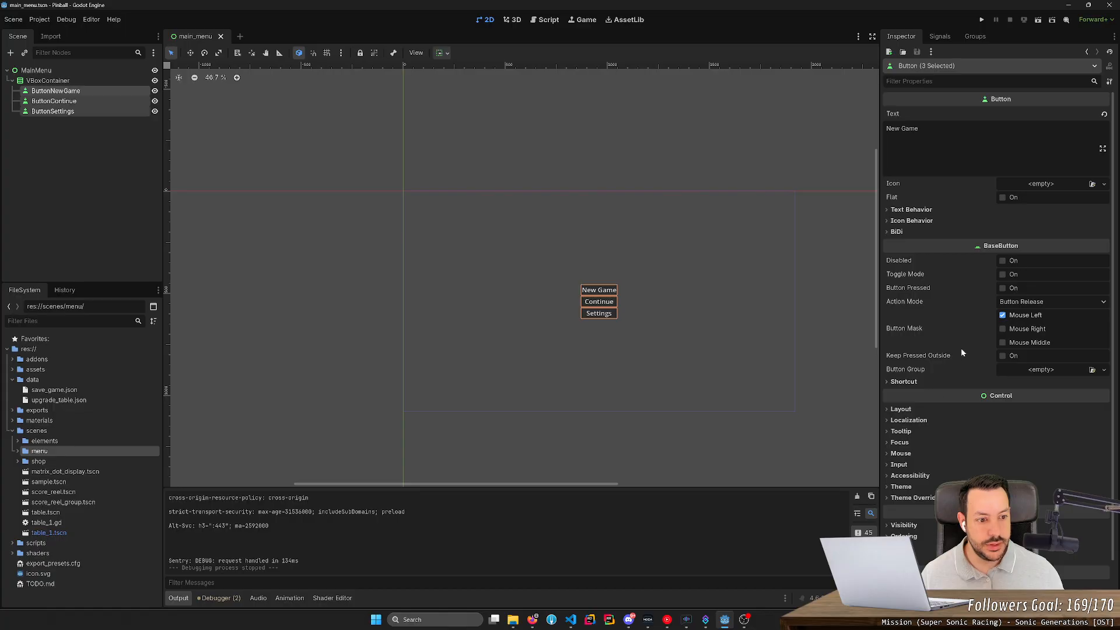
- Try assigning a new ButtonGroup to the three menu buttons and reset the Button Group property
click(1061, 369)
click(1059, 391)
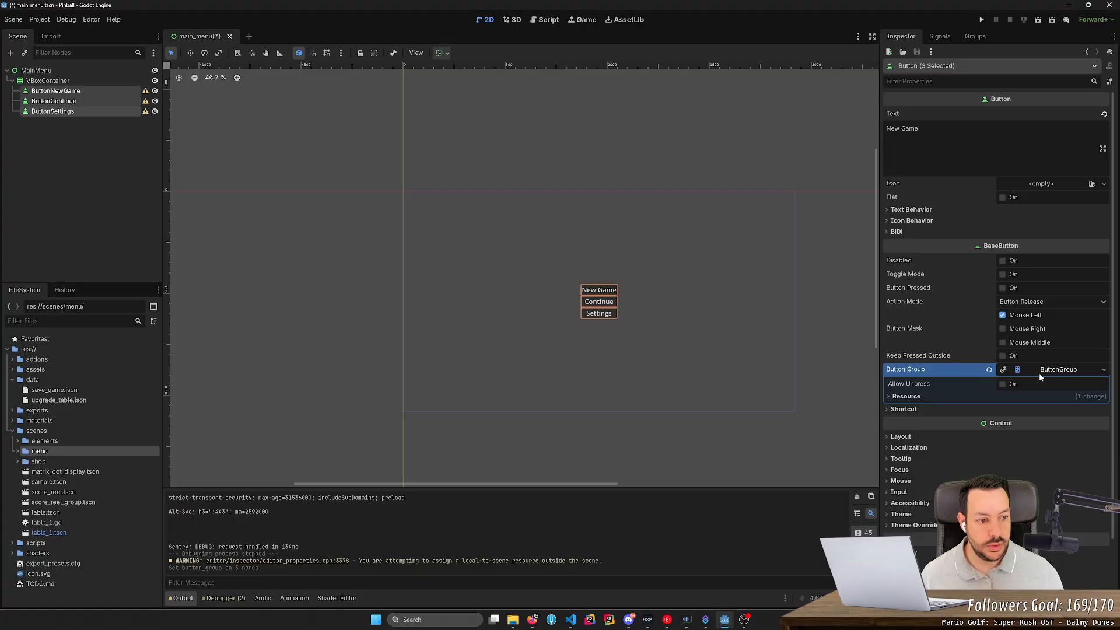
click(988, 370)
- Examine the Layout, Transform, Container Sizing, Localization, Tooltip and Focus properties of the three selected menu buttons for a spacing option
click(900, 383)
click(903, 383)
click(901, 410)
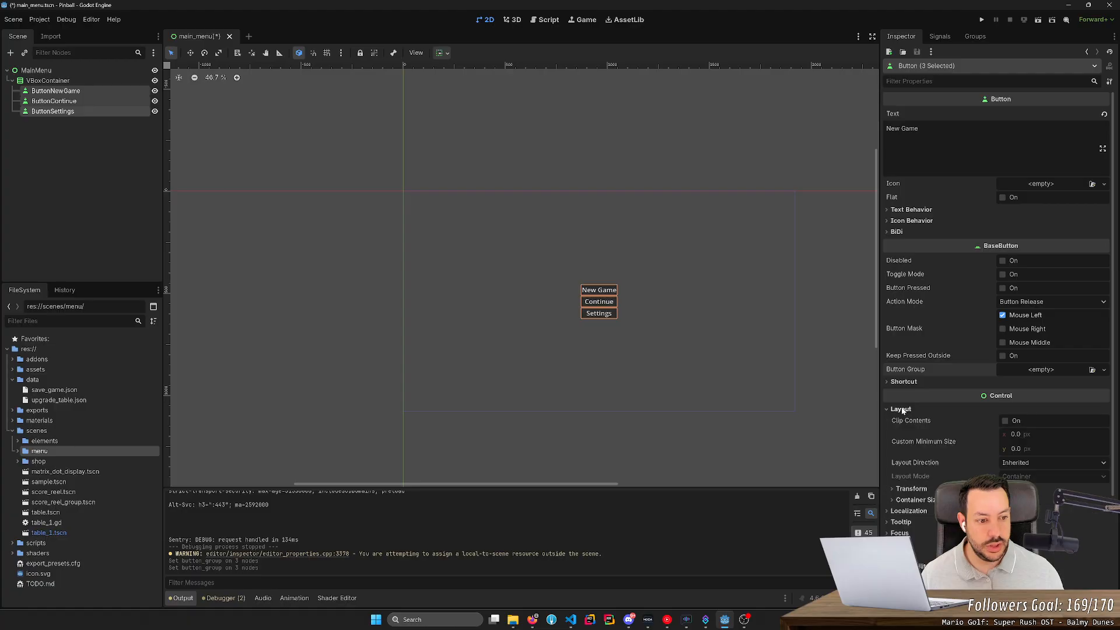
scroll(905, 467, down, 3)
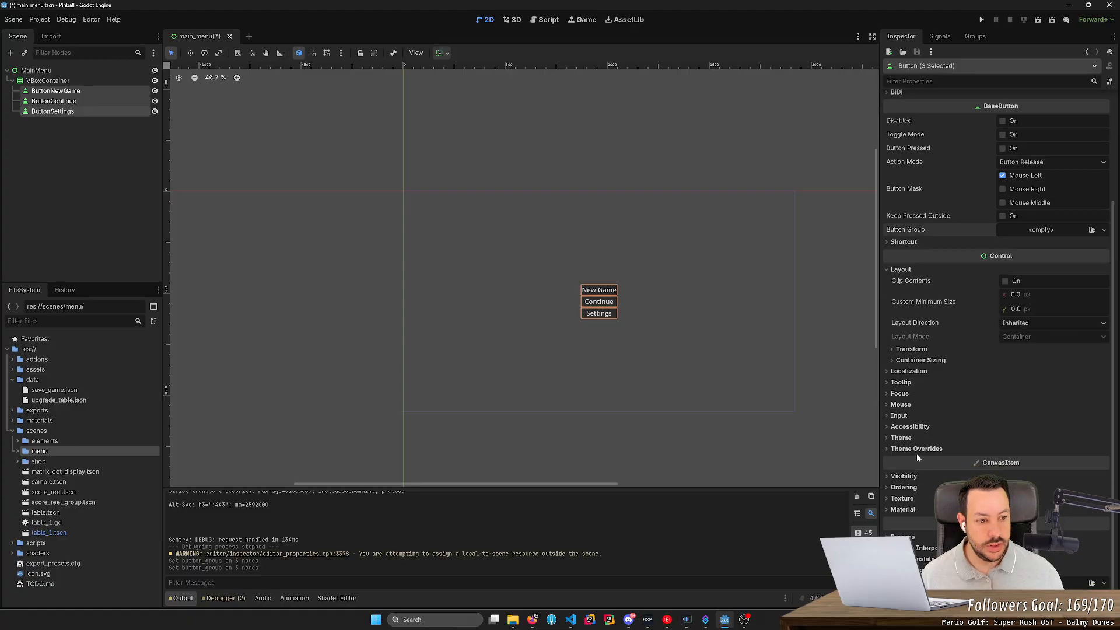
click(915, 352)
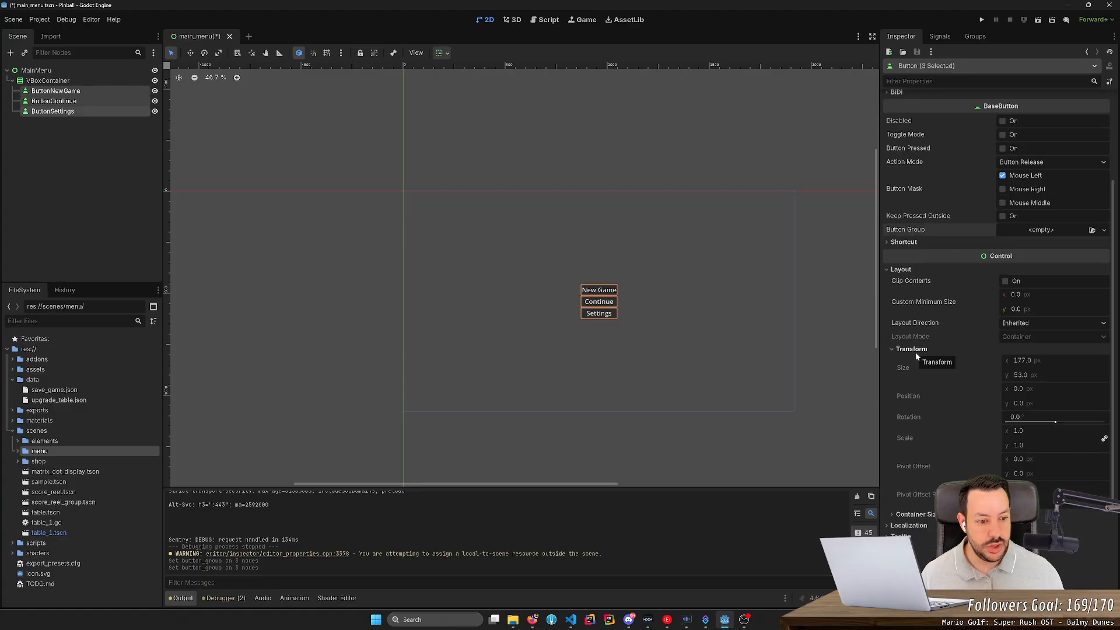
click(915, 352)
click(913, 361)
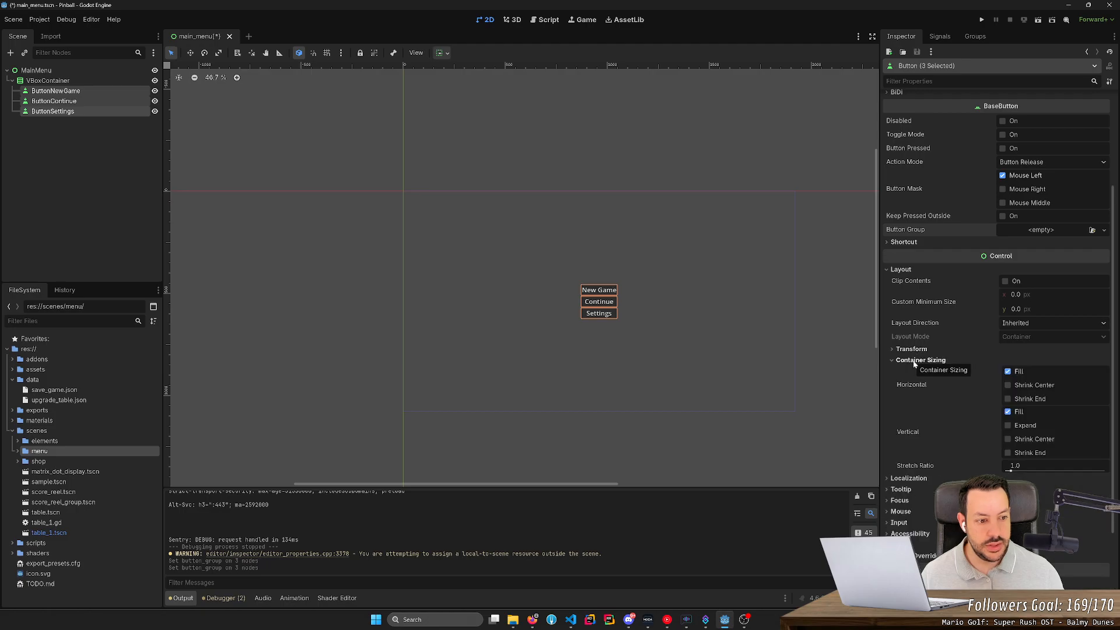
click(914, 361)
click(911, 374)
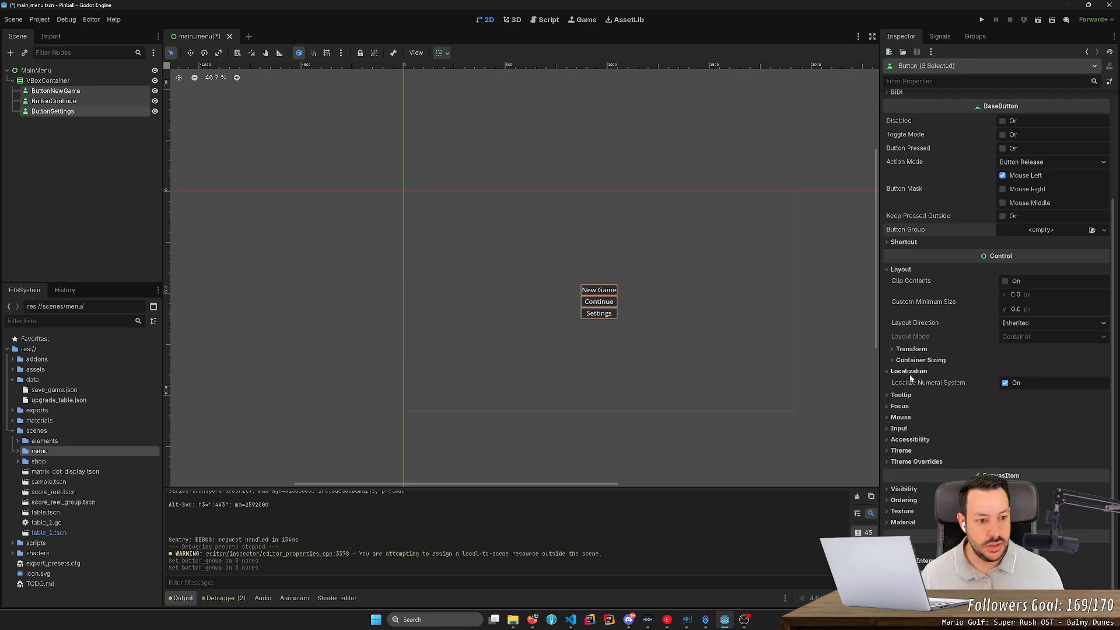
click(909, 375)
click(902, 382)
click(901, 384)
click(900, 395)
click(900, 397)
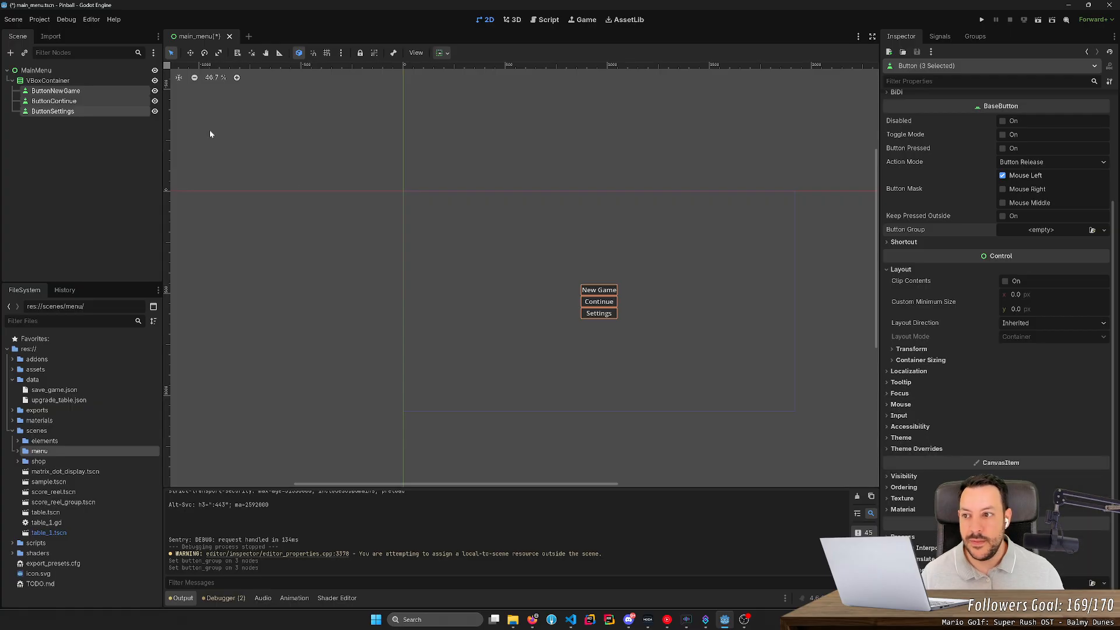
- Search the node types for "padding" and add a MarginContainer as a child of the VBoxContainer
right_click(68, 82)
click(111, 89)
text(padding)
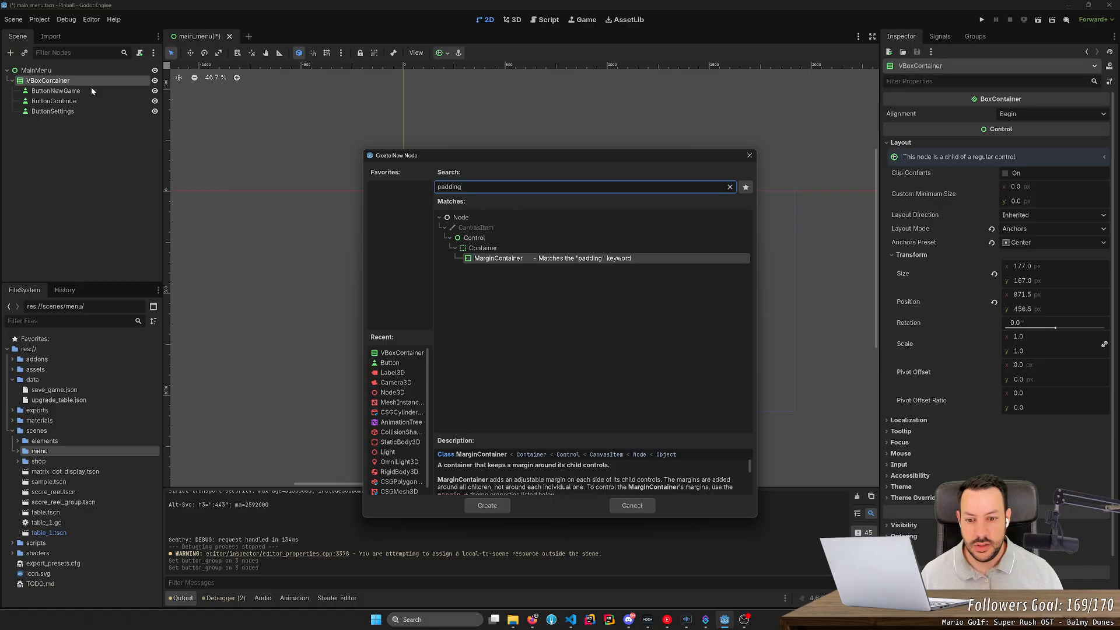
key(Return)
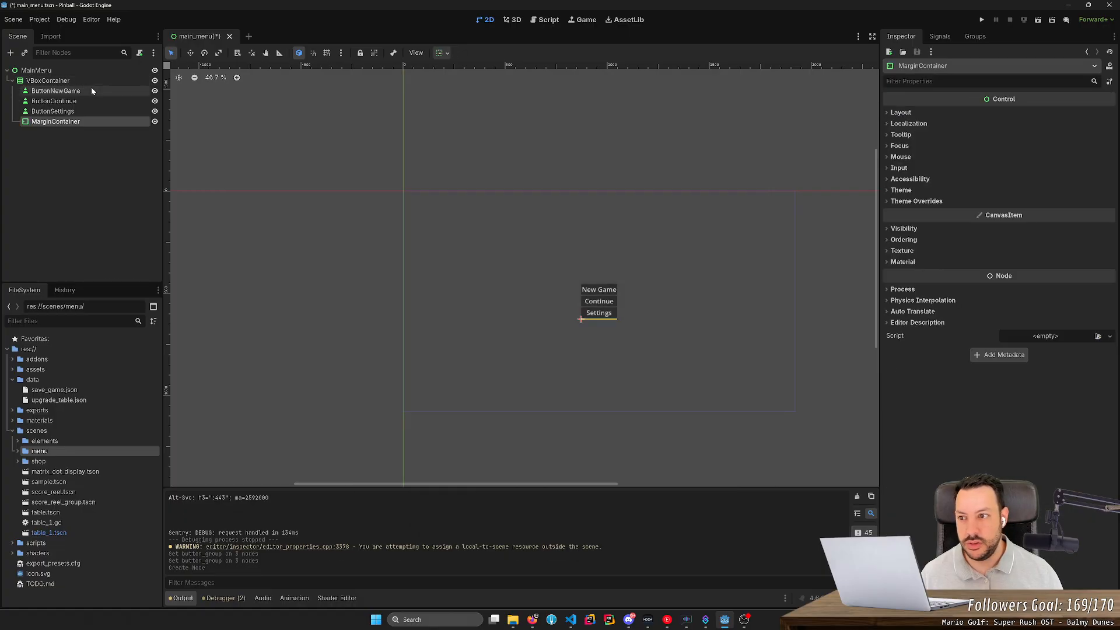
drag(55, 90, 75, 119)
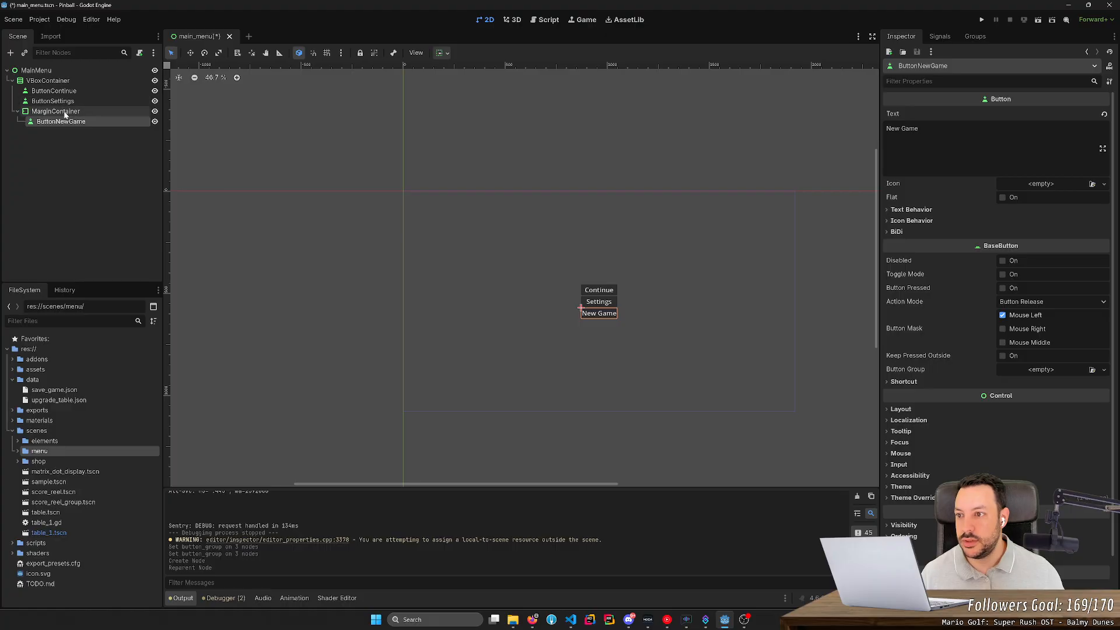
key(ctrl+z)
- Duplicate the MarginContainer twice inside the VBoxContainer
click(65, 120)
key(ctrl+d)
key(ctrl+d)
key(ctrl+d)
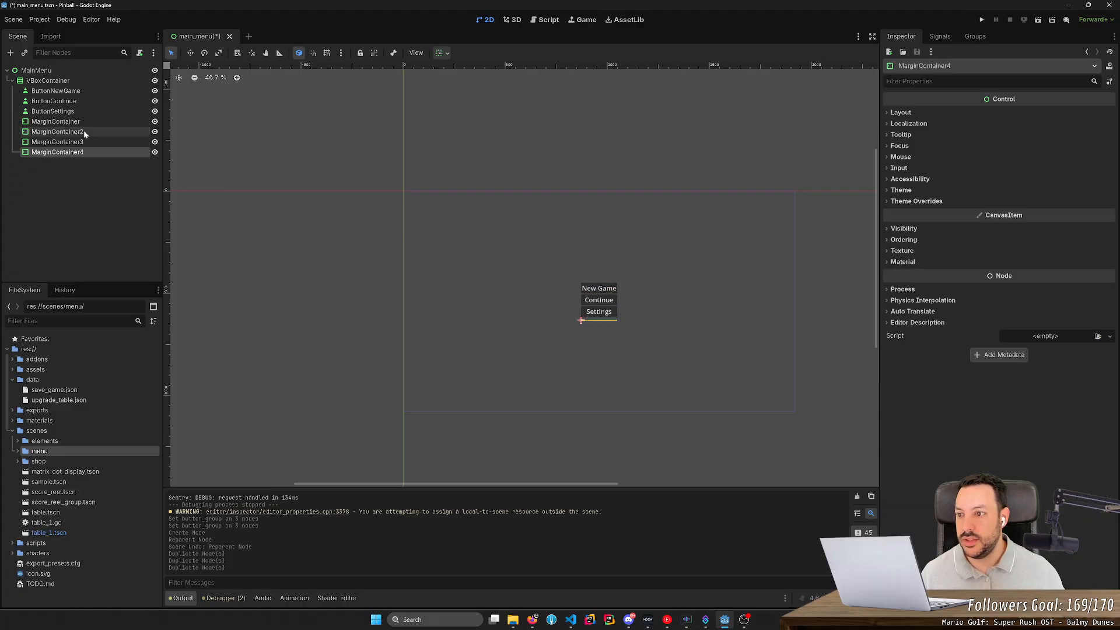
key(ctrl+z)
- Reparent ButtonNewGame, ButtonContinue and ButtonSettings into MarginContainer, MarginContainer2 and MarginContainer3 respectively
drag(68, 95, 88, 141)
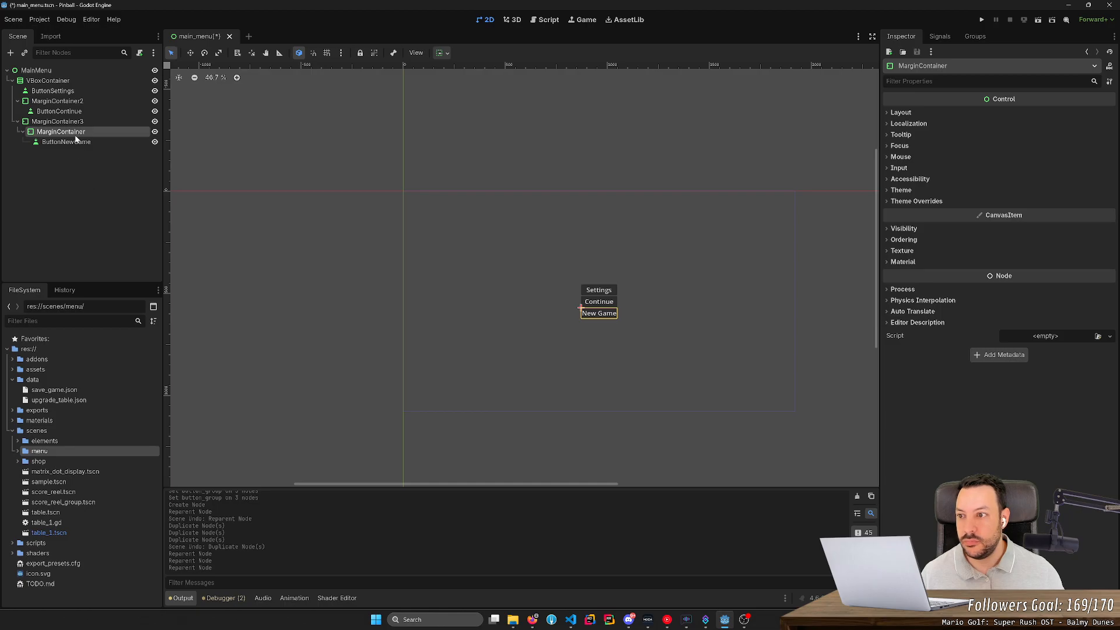
key(ctrl+z)
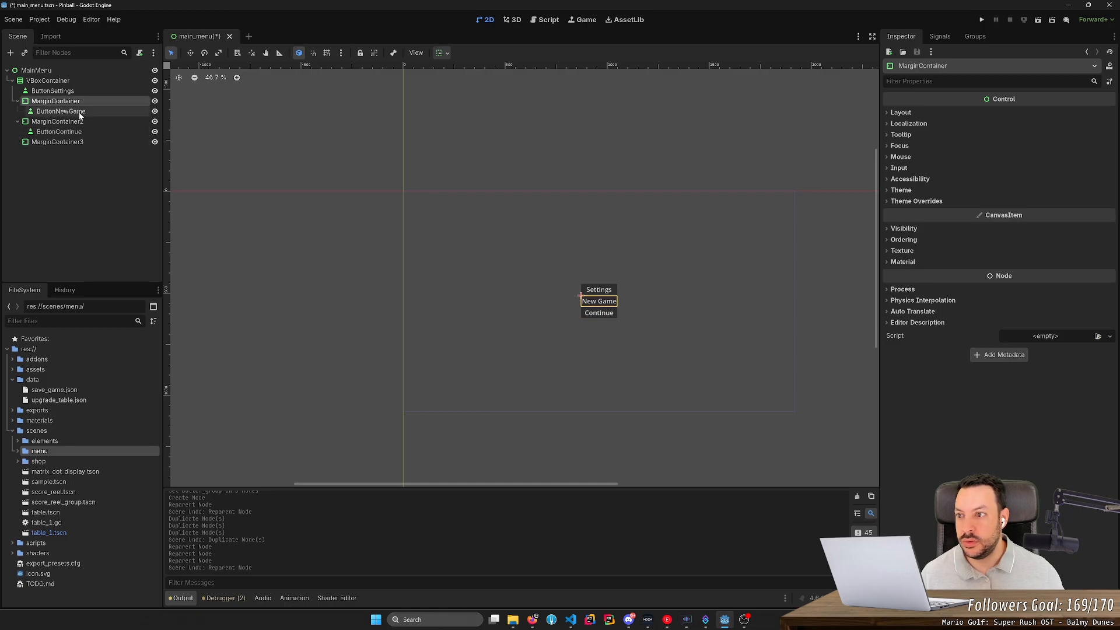
drag(64, 91, 90, 141)
- Select the three MarginContainers together and examine their shared Layout properties
click(59, 132)
ctrl+click(58, 112)
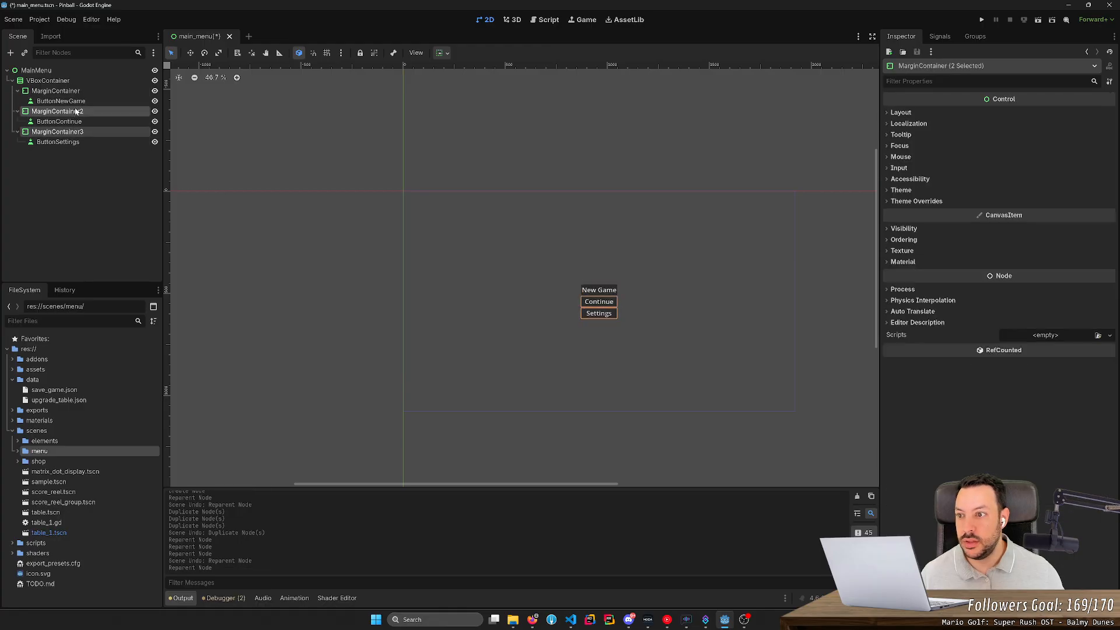
ctrl+click(56, 91)
click(901, 113)
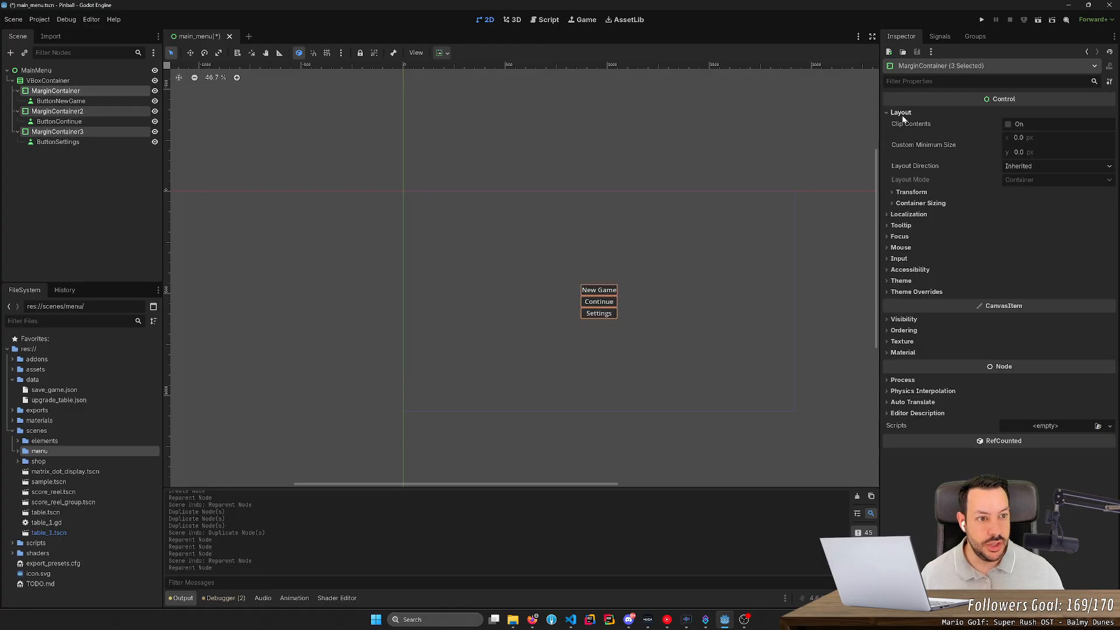
click(902, 114)
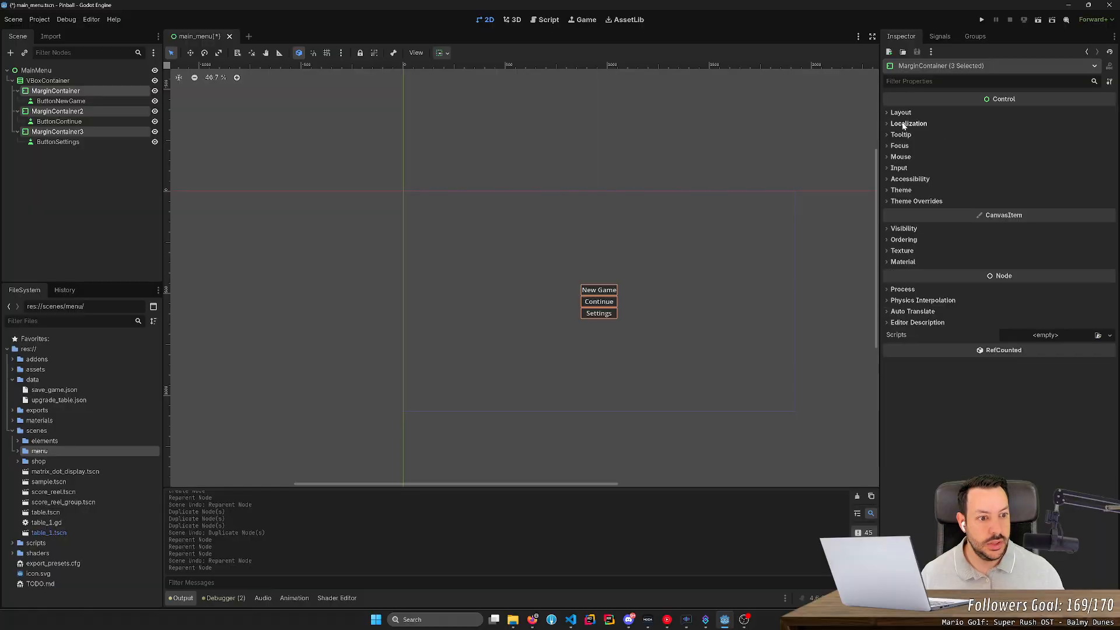
- Try a custom minimum width and a minimum height of 110.16 px on the New Game button's MarginContainer, resetting each
click(105, 92)
click(910, 112)
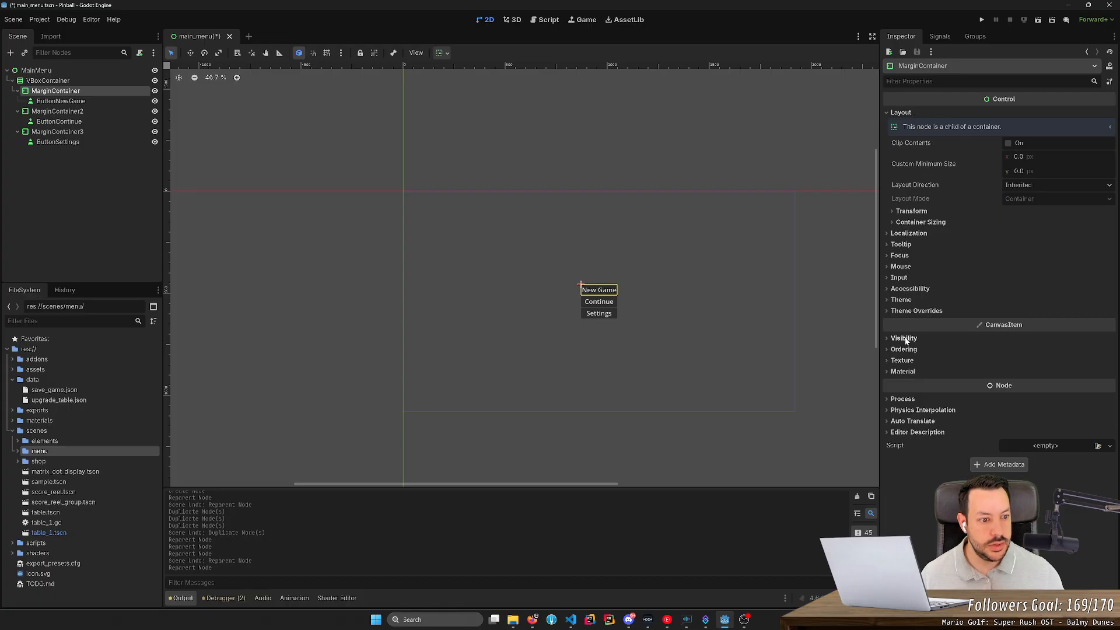
click(909, 211)
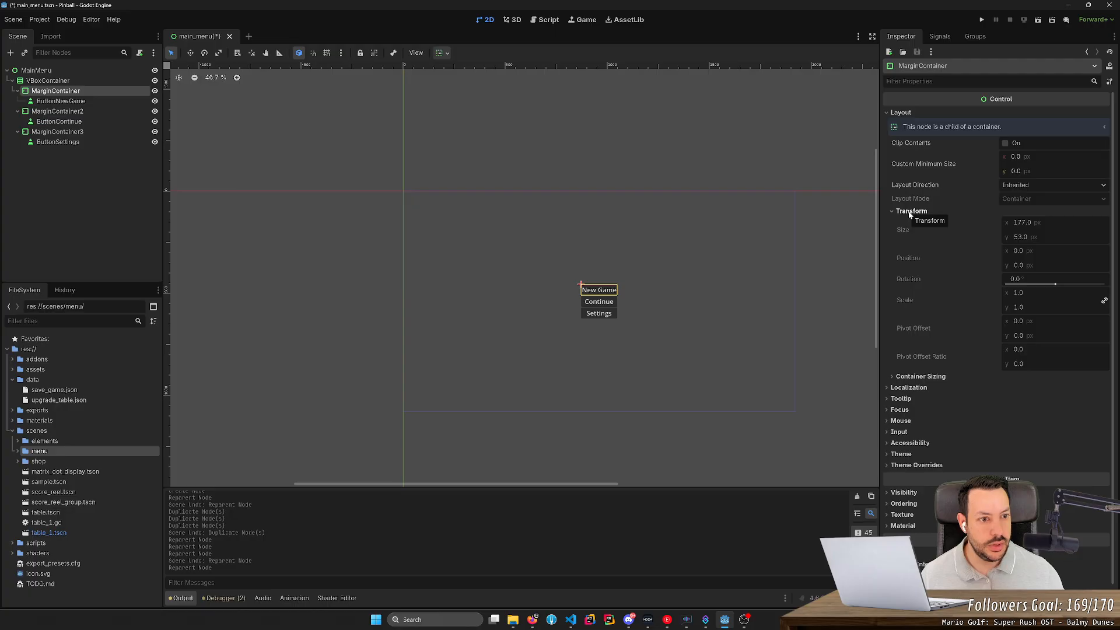
mouse_move(1017, 157)
mouse_down()
mouse_move(1097, 156)
mouse_move(1020, 158)
mouse_up()
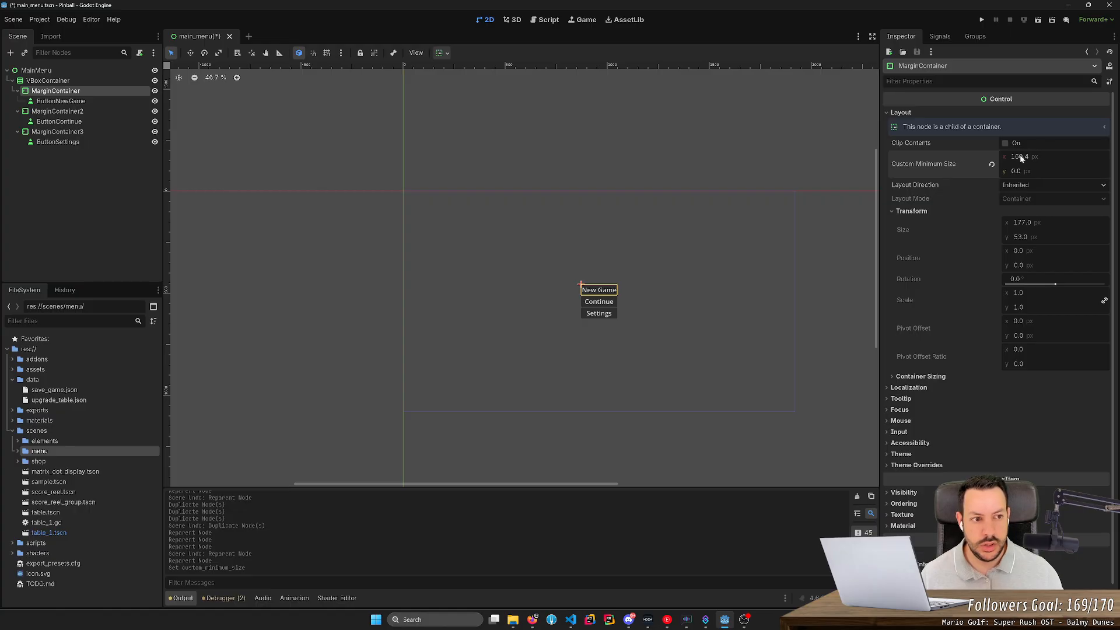
click(992, 163)
click(1006, 144)
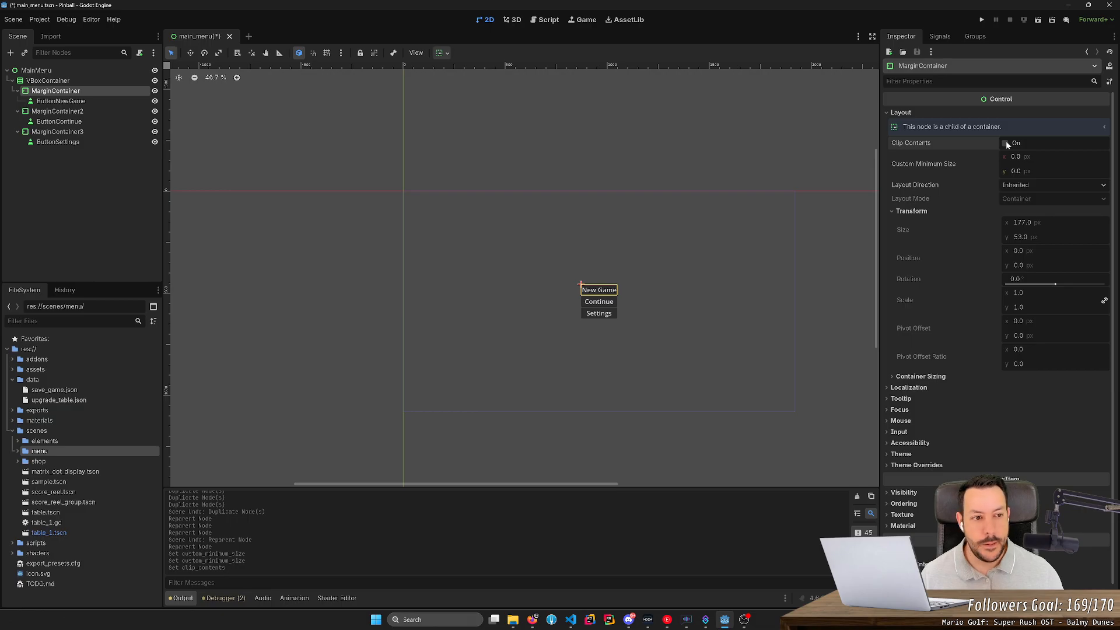
drag(1024, 170, 1089, 169)
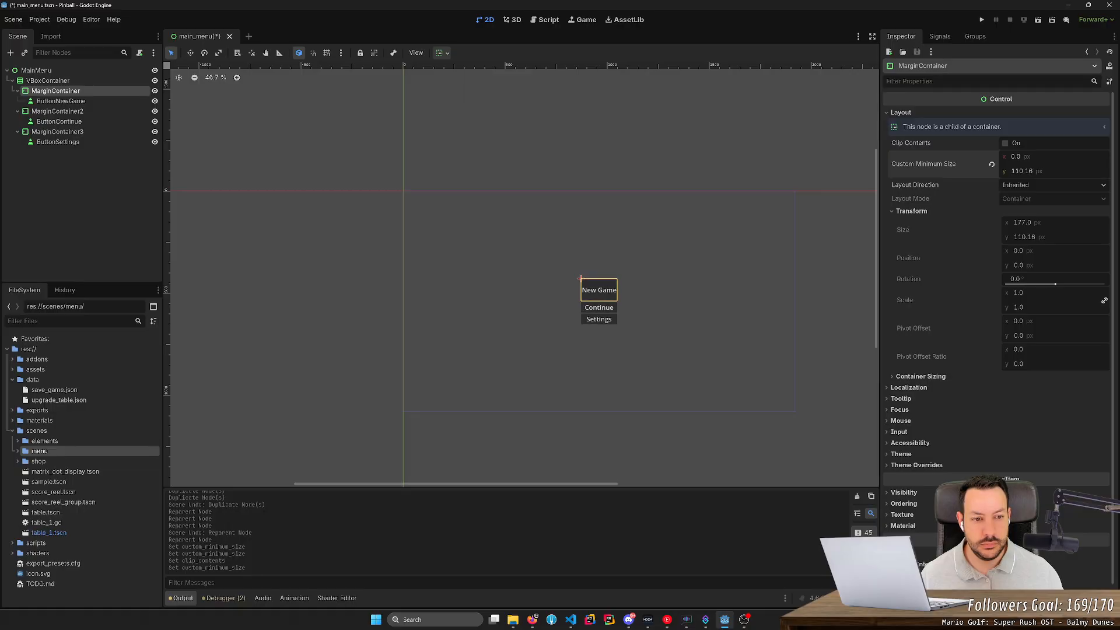
click(991, 164)
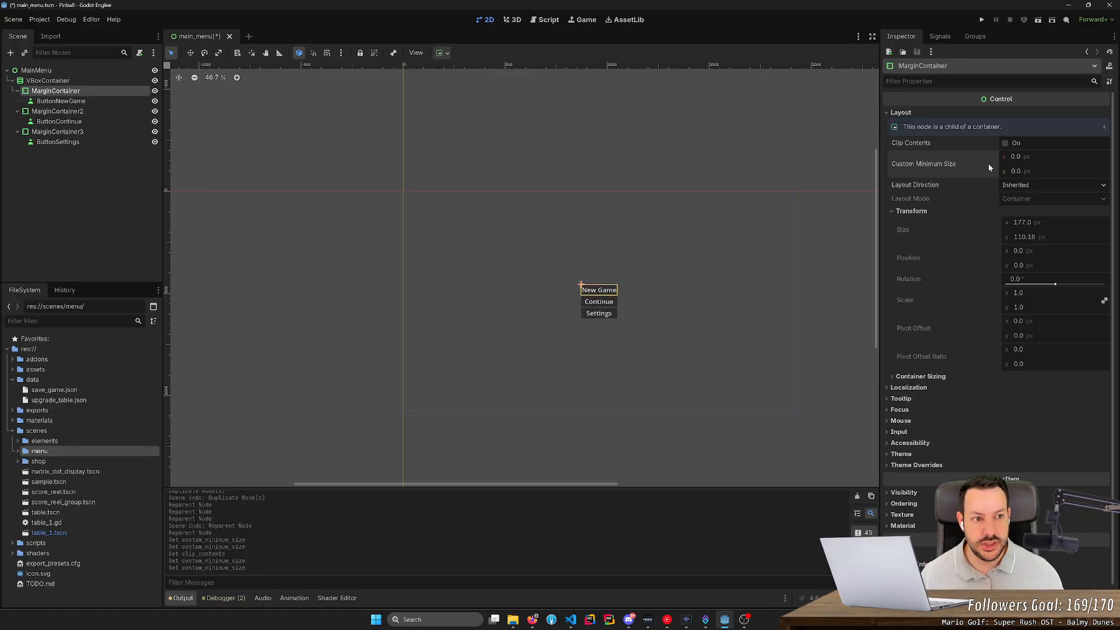
click(894, 112)
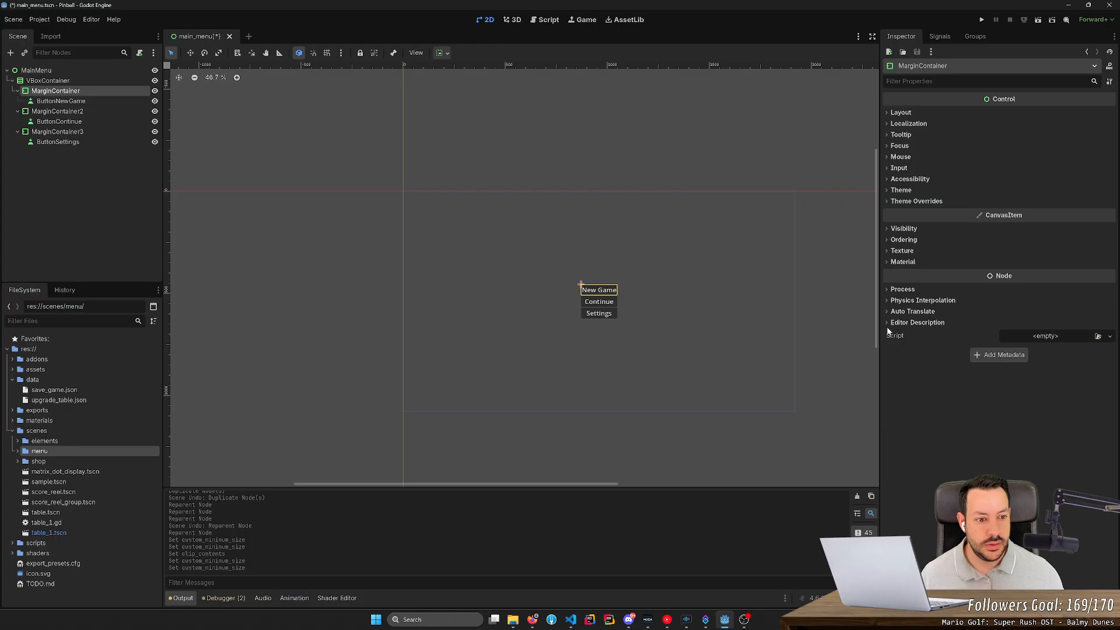
- Open the MarginContainer class documentation and read its description and margin theme properties
double_click(79, 92)
right_click(76, 94)
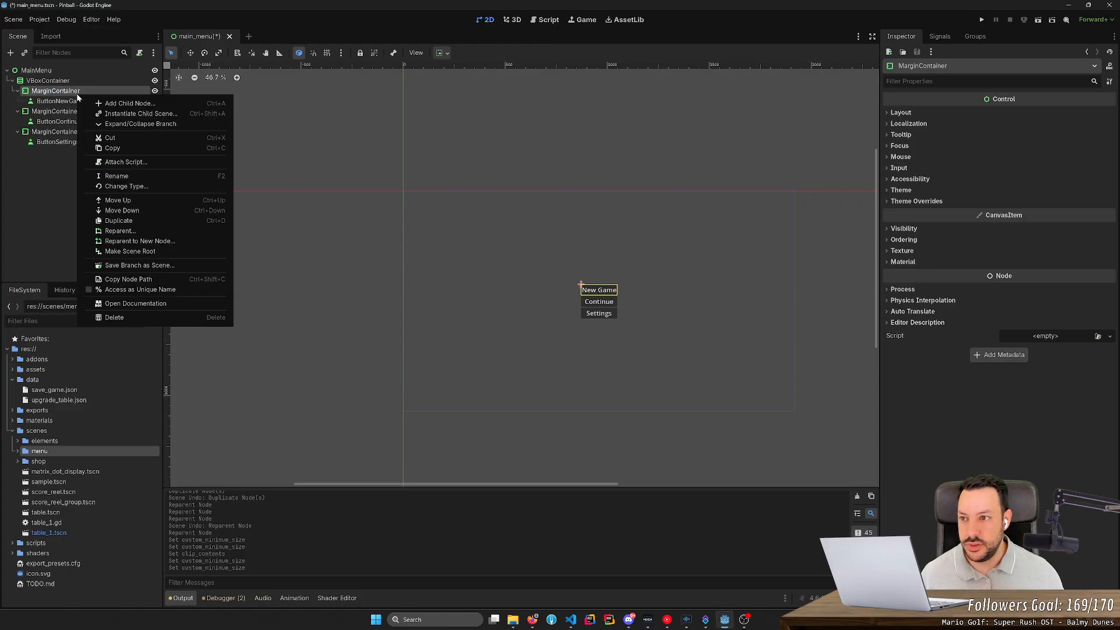
click(152, 304)
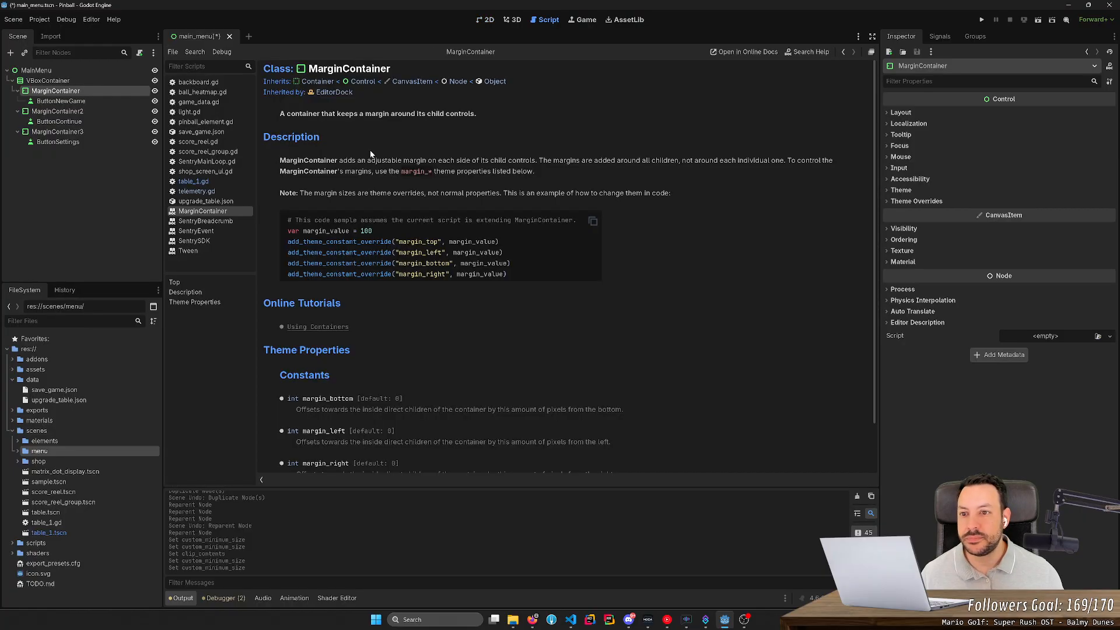
drag(380, 115, 418, 116)
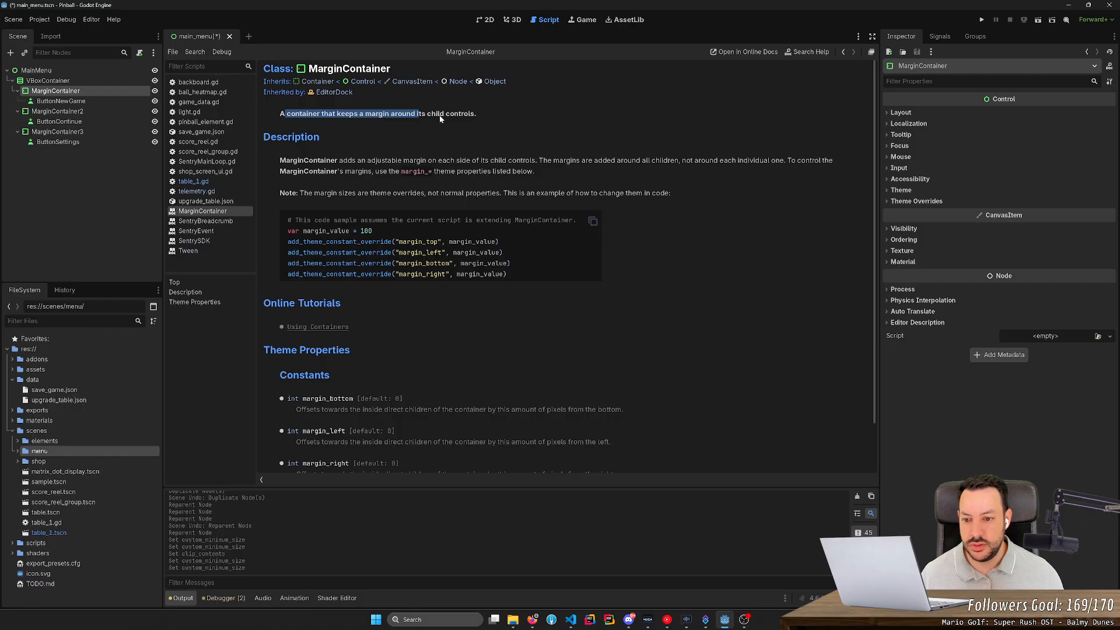
scroll(409, 204, down, 1)
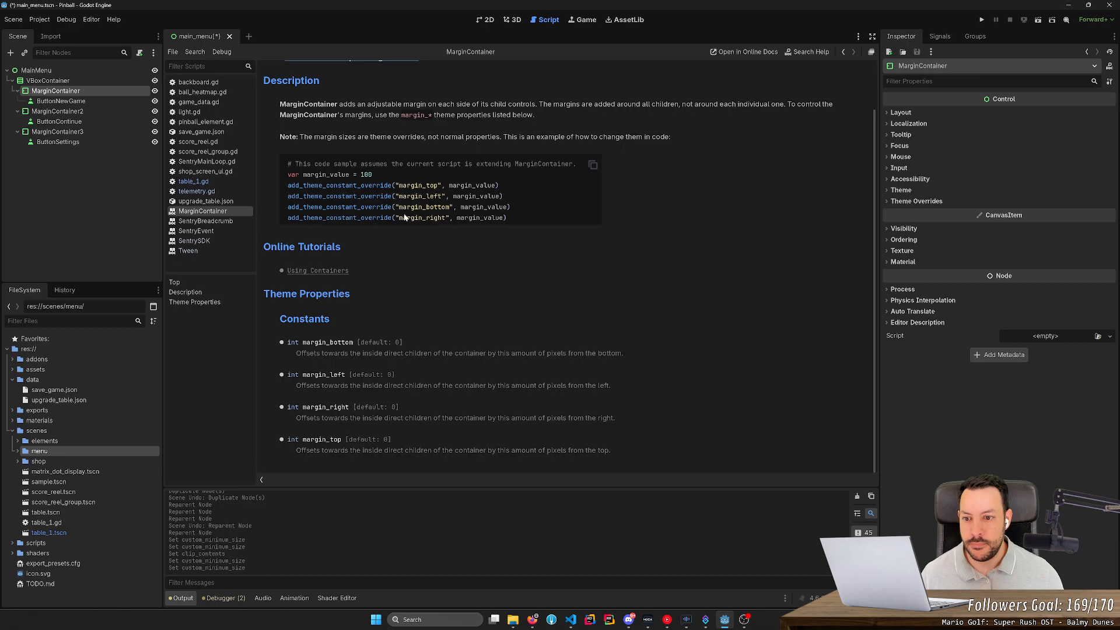
- Open the online Using Containers tutorial, skim its container layout and sizing options, and return to the Godot editor
click(315, 271)
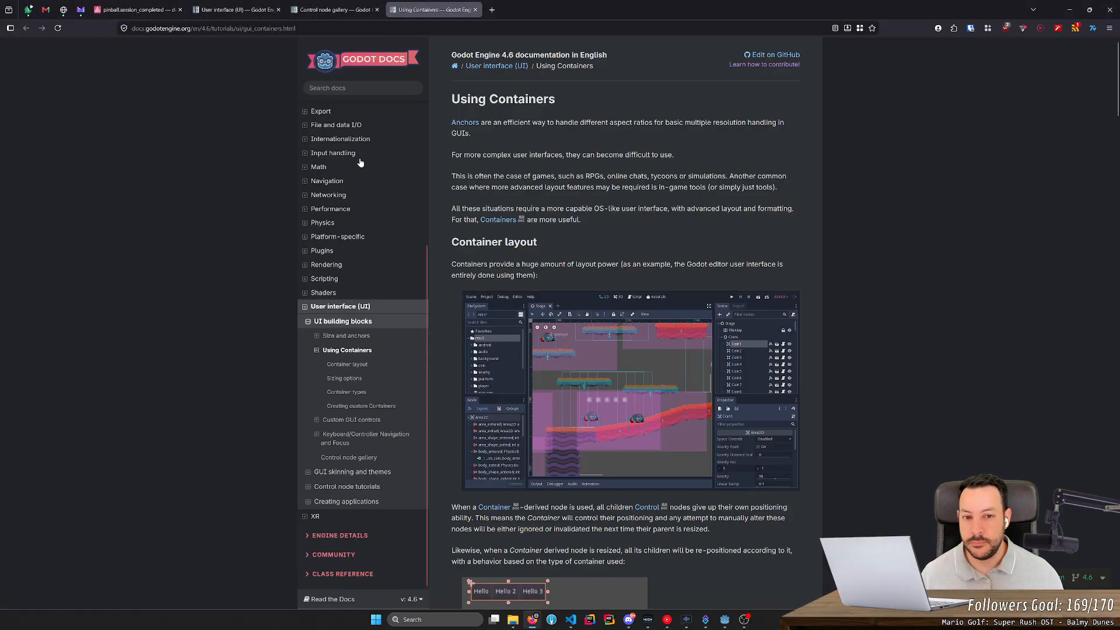
scroll(553, 179, down, 3)
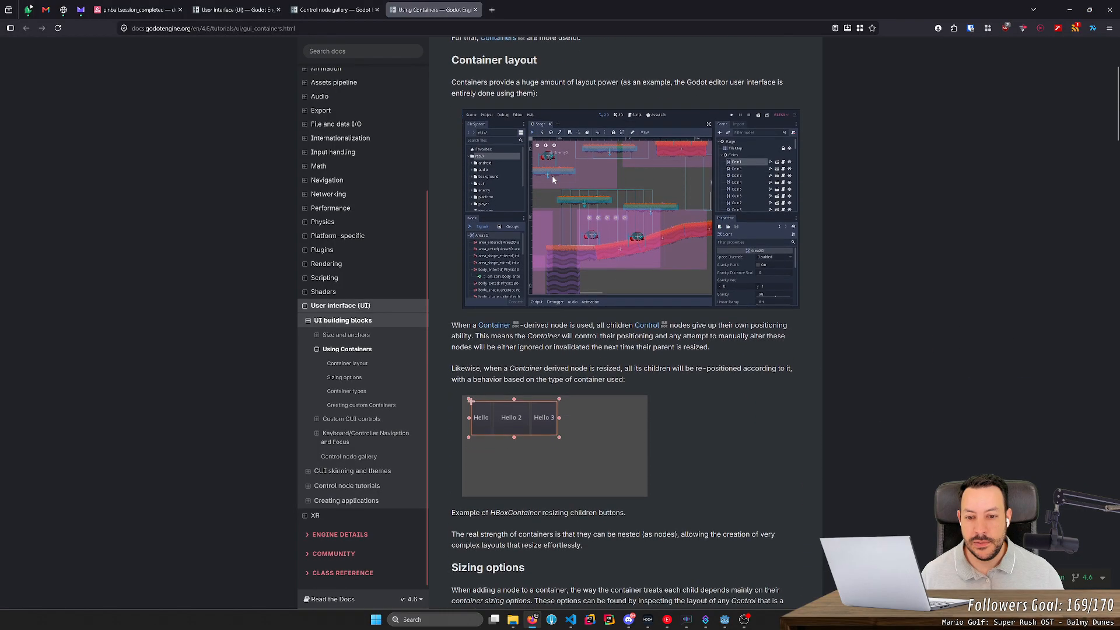
scroll(553, 180, down, 3)
scroll(552, 176, down, 7)
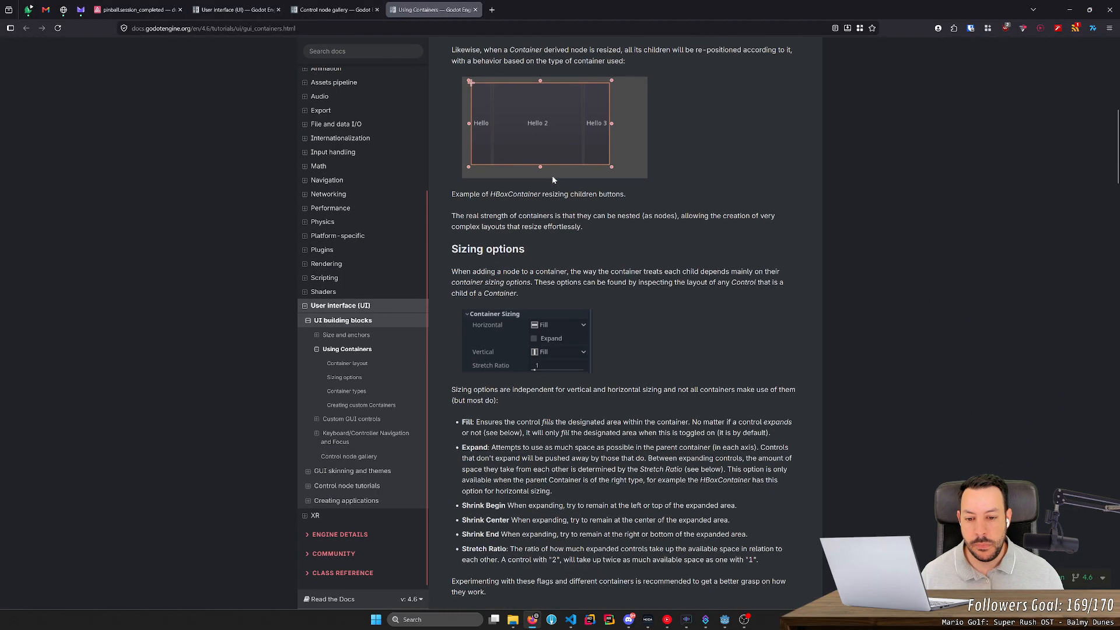
key(alt+Tab)
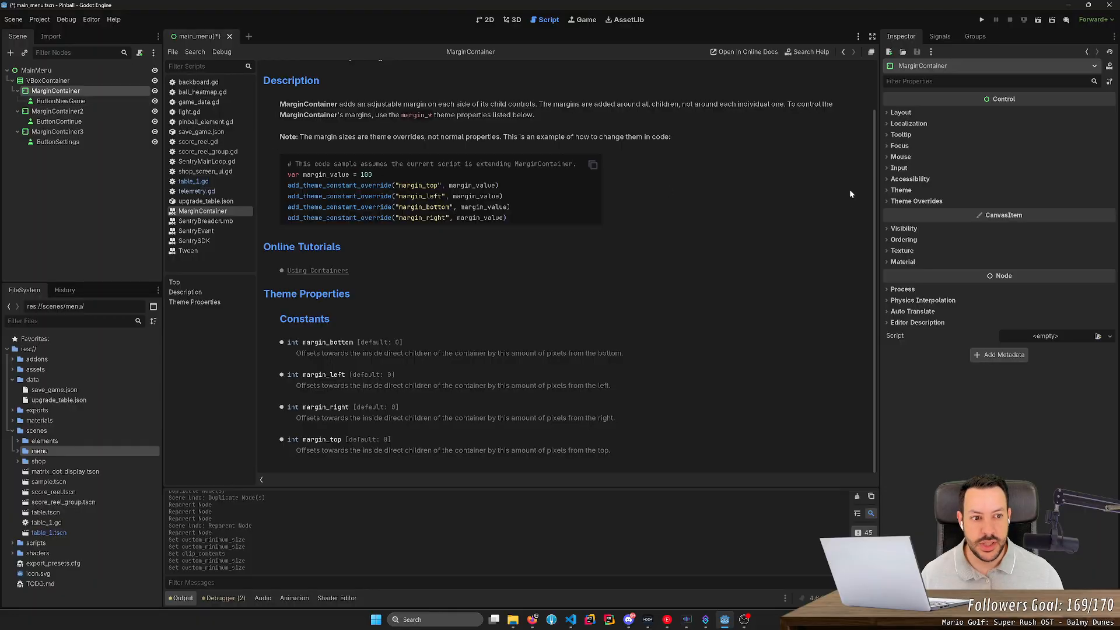
- Filter the MarginContainer's properties by "margin", view its constant theme overrides, and check ButtonNewGame for the same properties
text(margin)
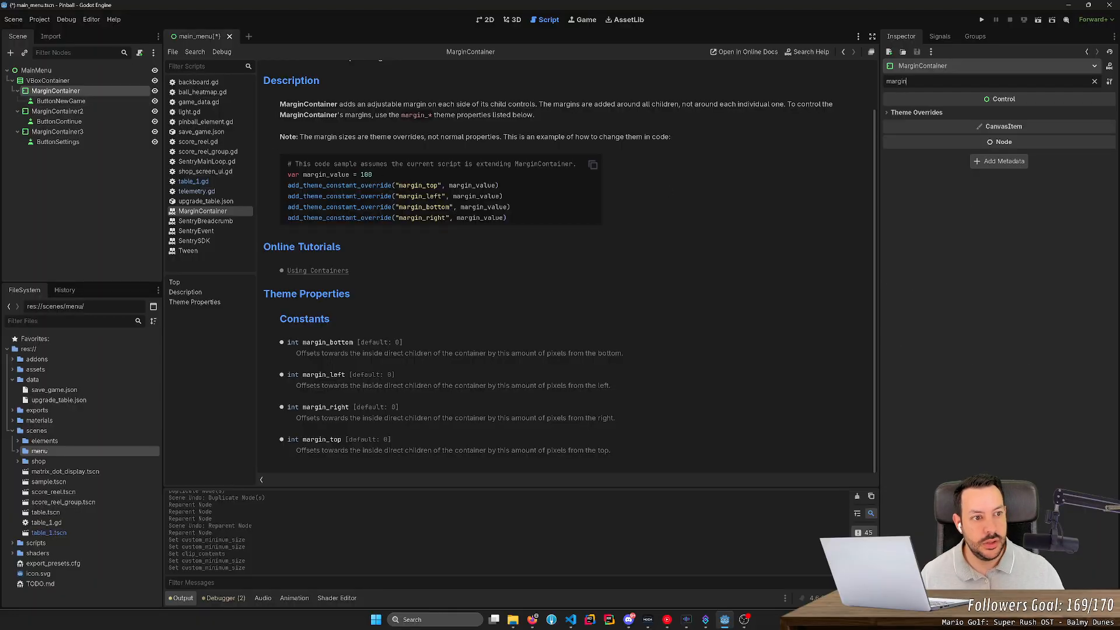
click(904, 114)
click(898, 123)
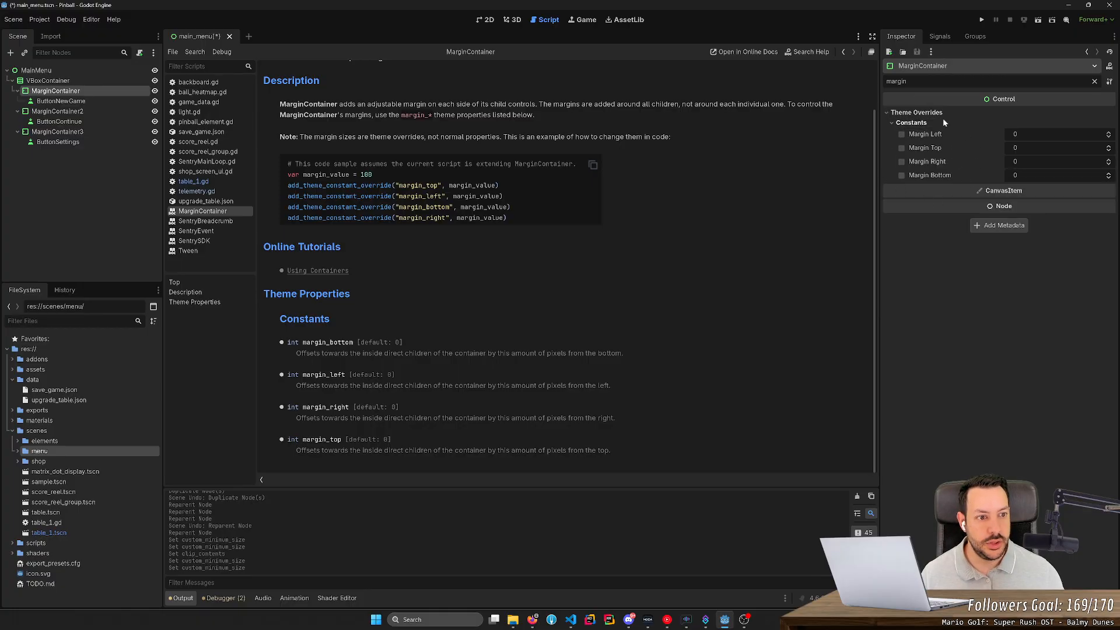
click(66, 102)
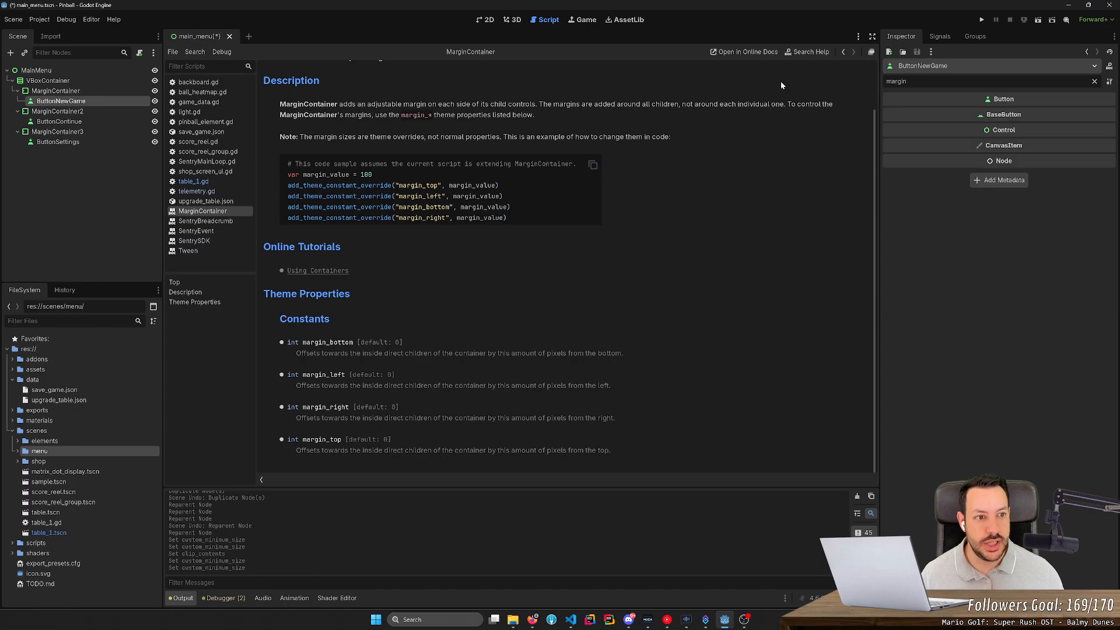
- Select the three MarginContainers together in the 2D workspace and expand their margin theme override constants
click(75, 91)
ctrl+click(77, 112)
ctrl+click(75, 134)
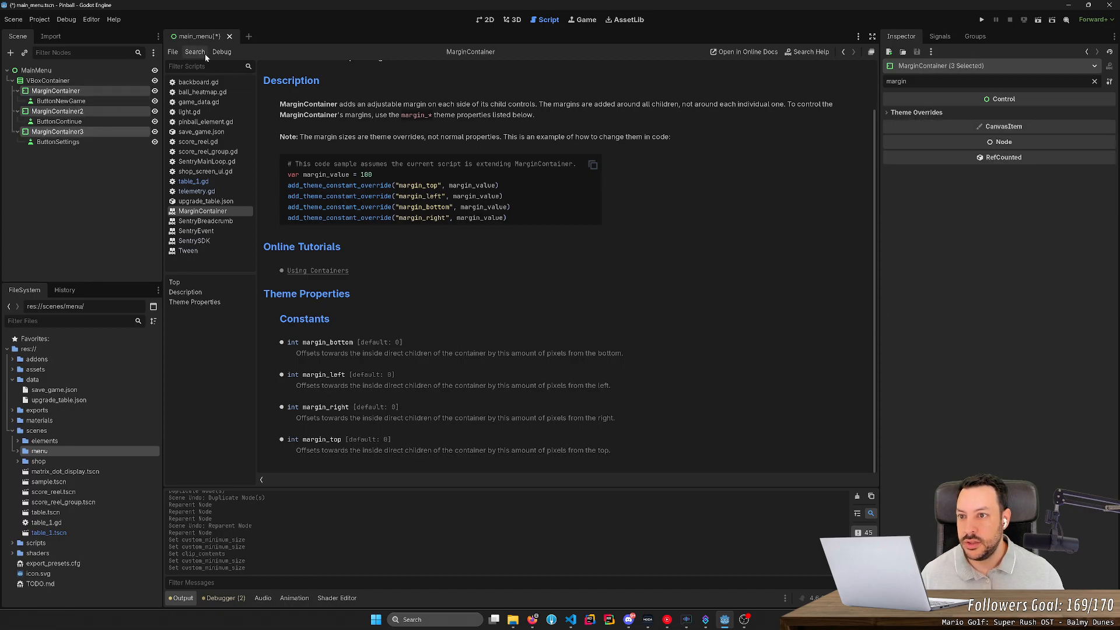
click(488, 20)
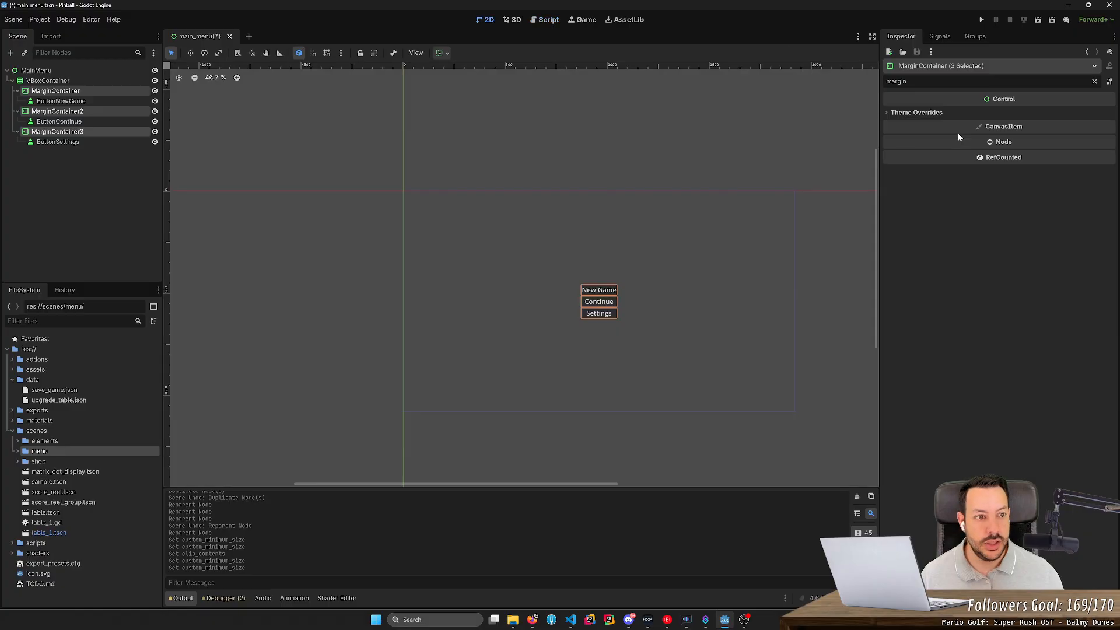
click(912, 112)
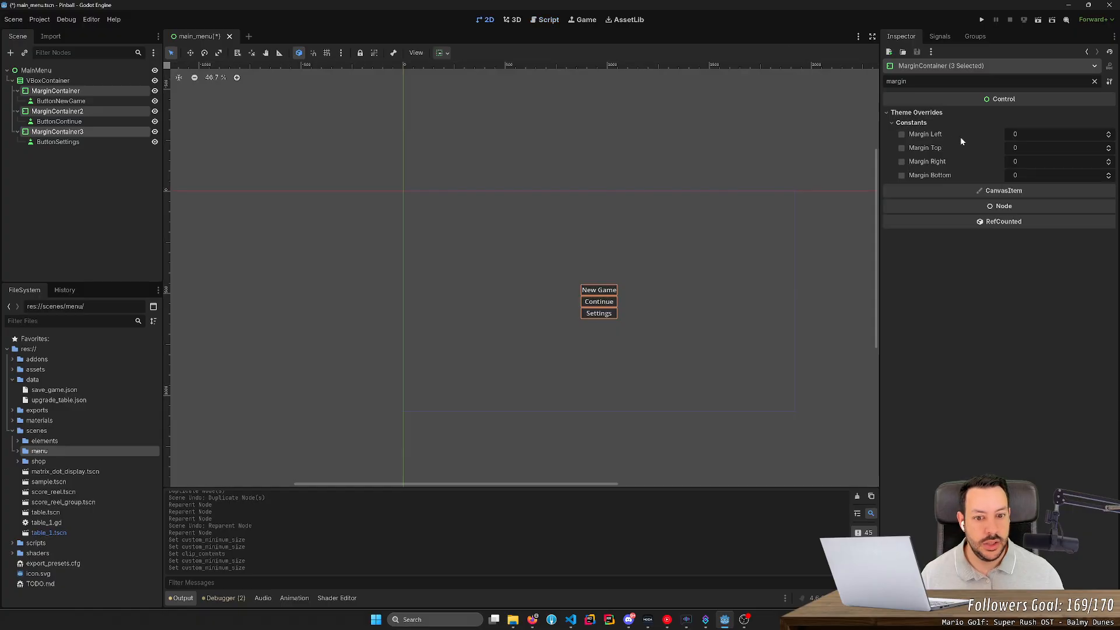
- Try top, right and bottom margin overrides of 4 on all three MarginContainers
drag(1024, 150, 1059, 150)
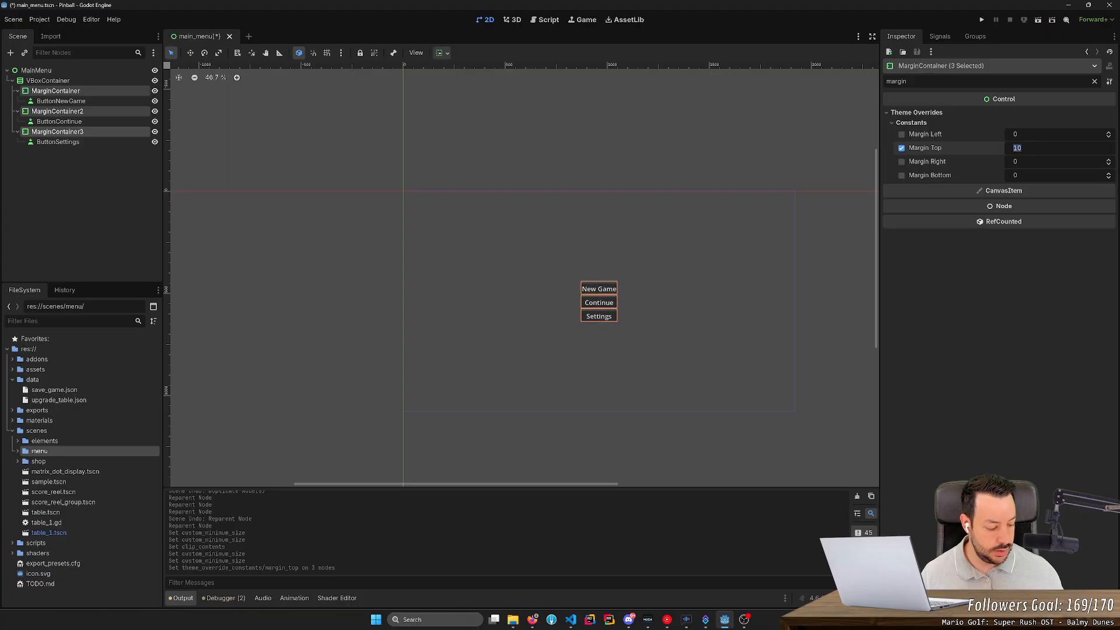
key(Tab)
text(4)
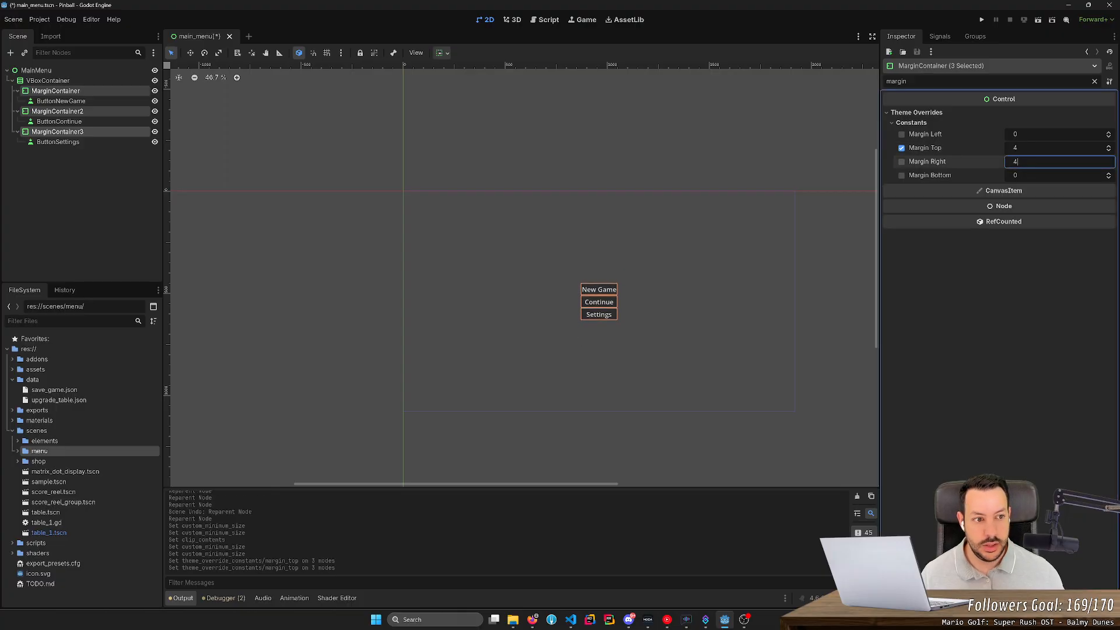
key(Return)
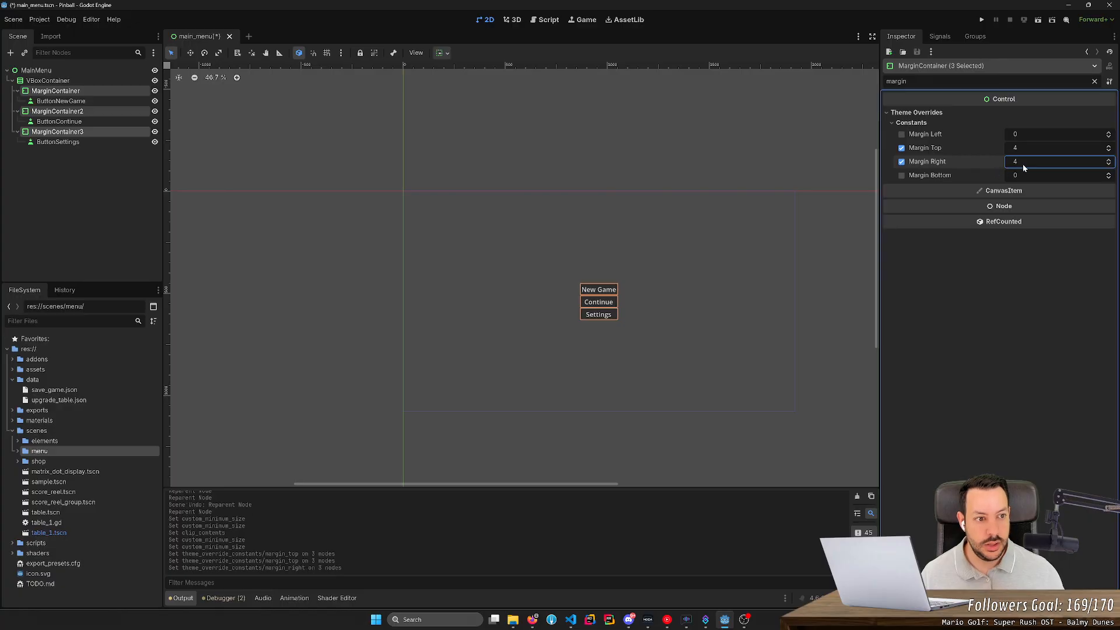
drag(1019, 175, 1030, 175)
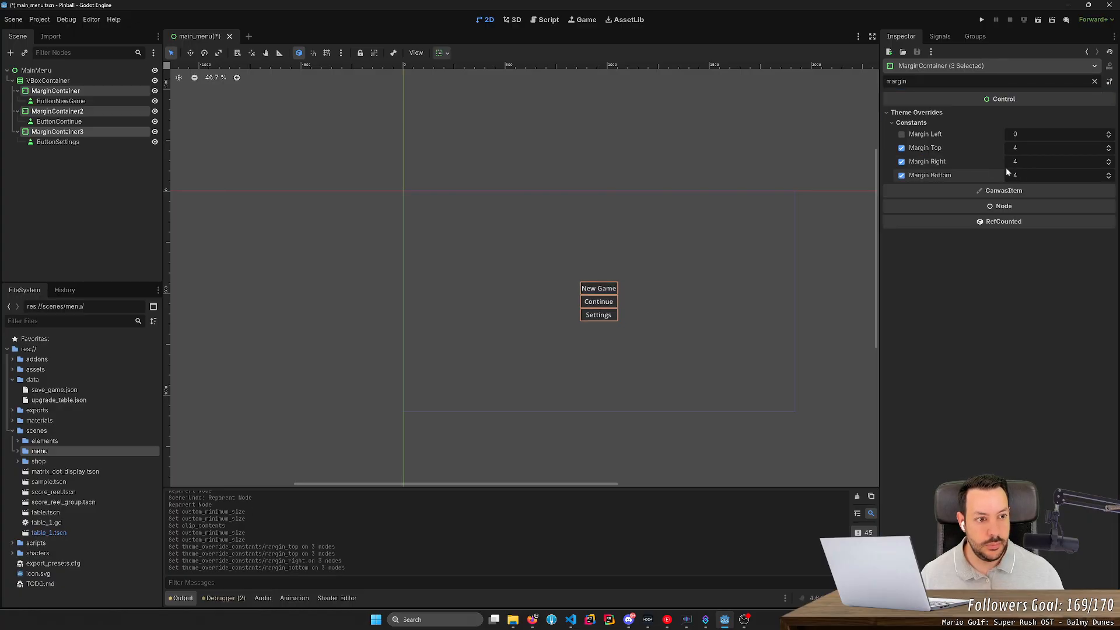
- Disable the right margin override and set the top and bottom margins of the three MarginContainers to 10
click(902, 162)
click(1023, 149)
text(10)
key(Tab)
text(10)
key(Return)
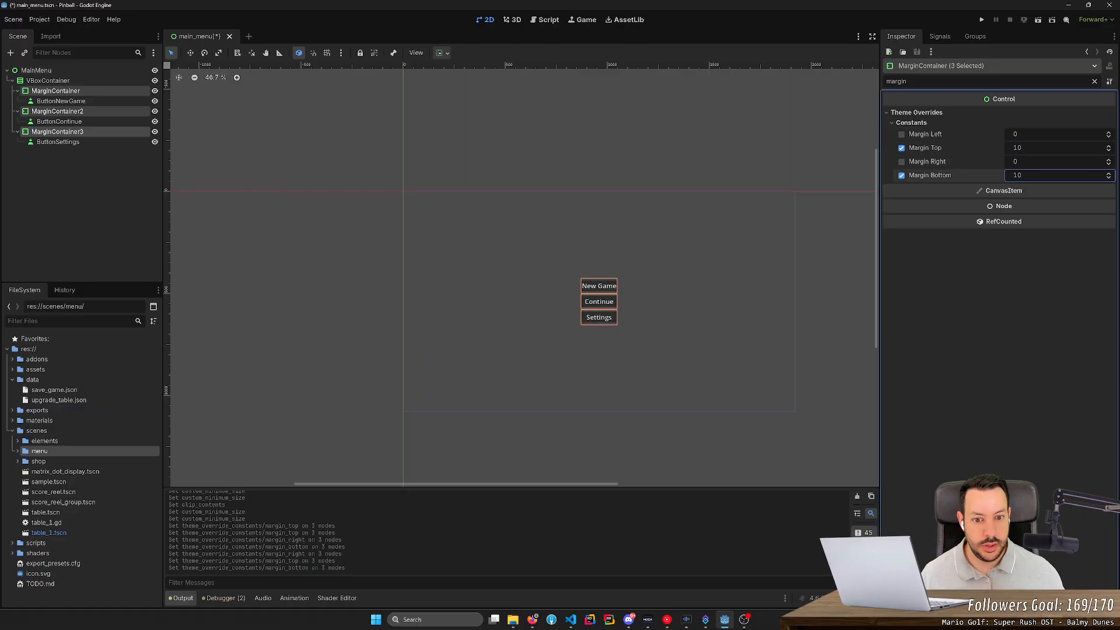
- Run the main menu scene to check the spacing between the buttons, and stop it
click(775, 298)
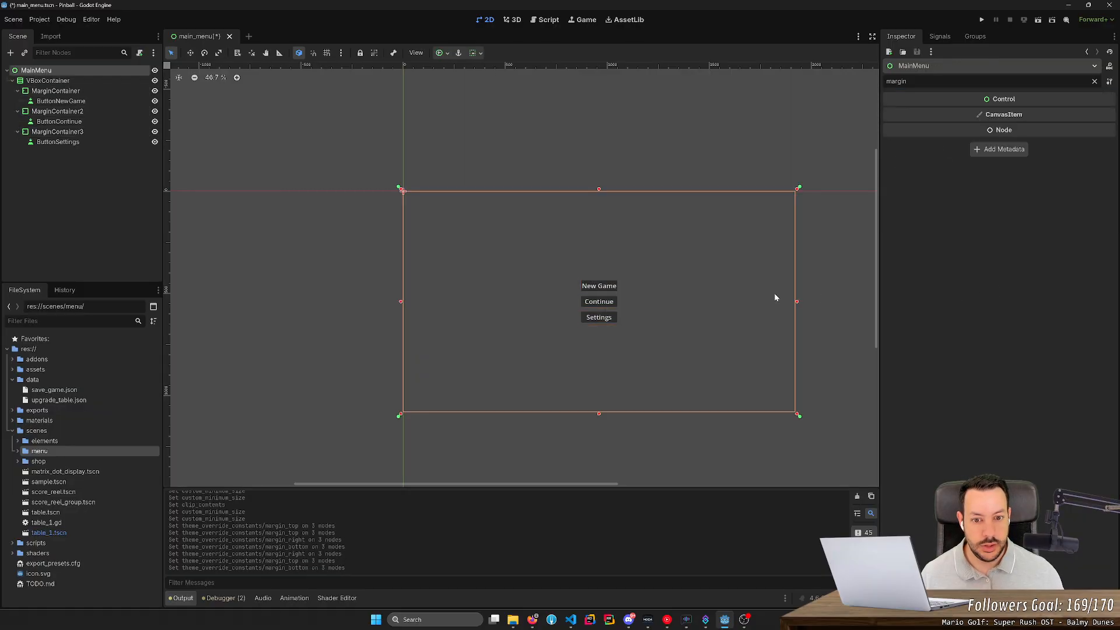
click(1037, 19)
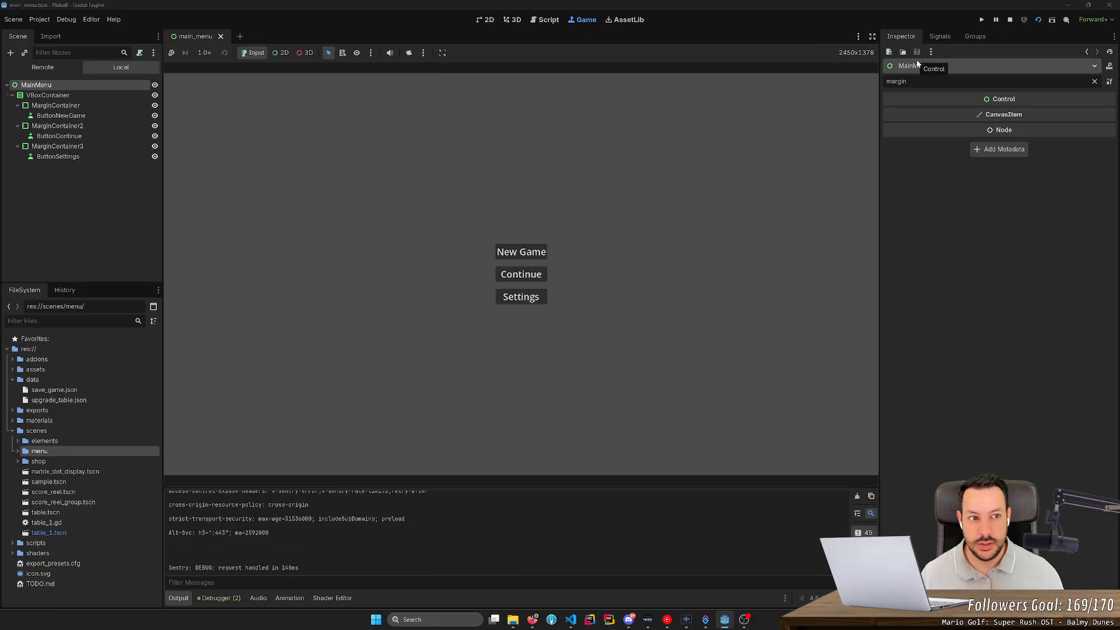
click(1013, 21)
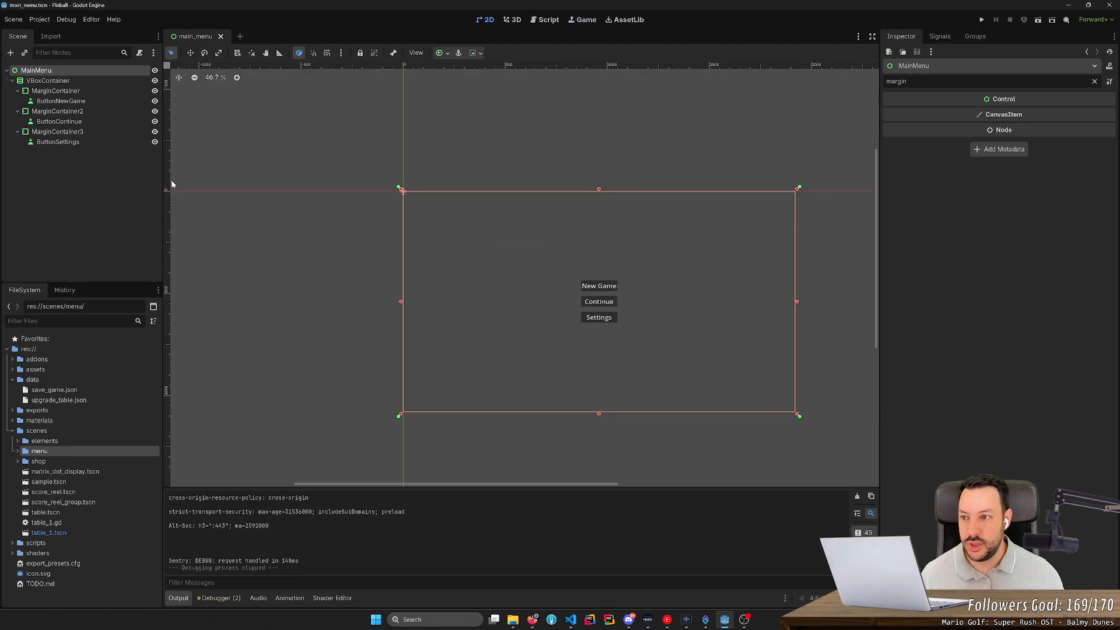
- Select all three menu buttons, clear the property filter and set their custom minimum width to 200 px
click(76, 143)
ctrl+click(73, 122)
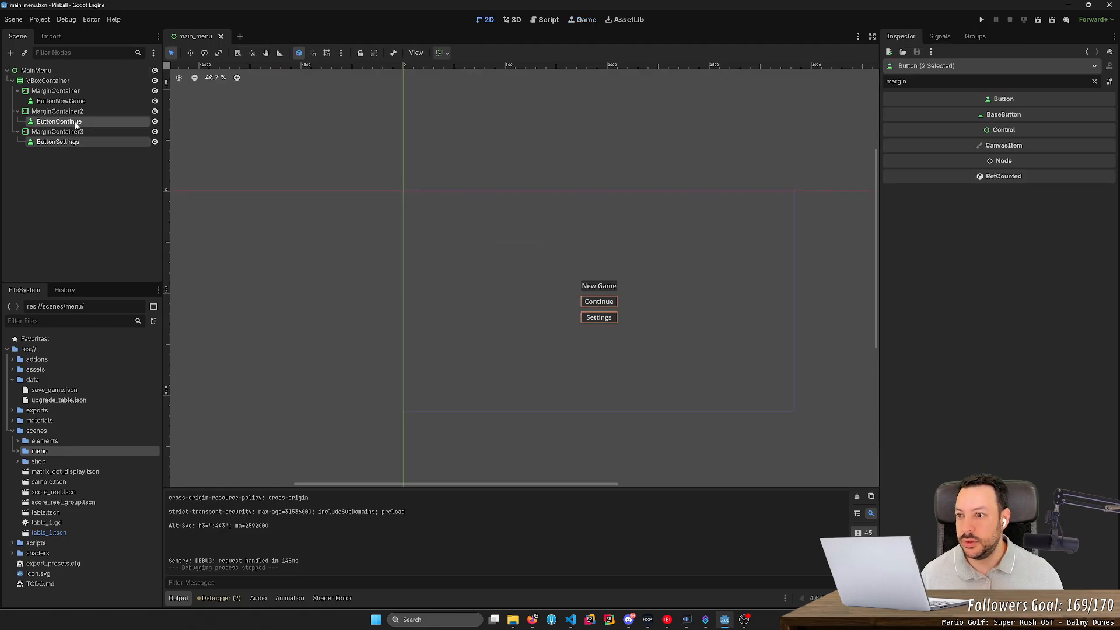
ctrl+click(73, 100)
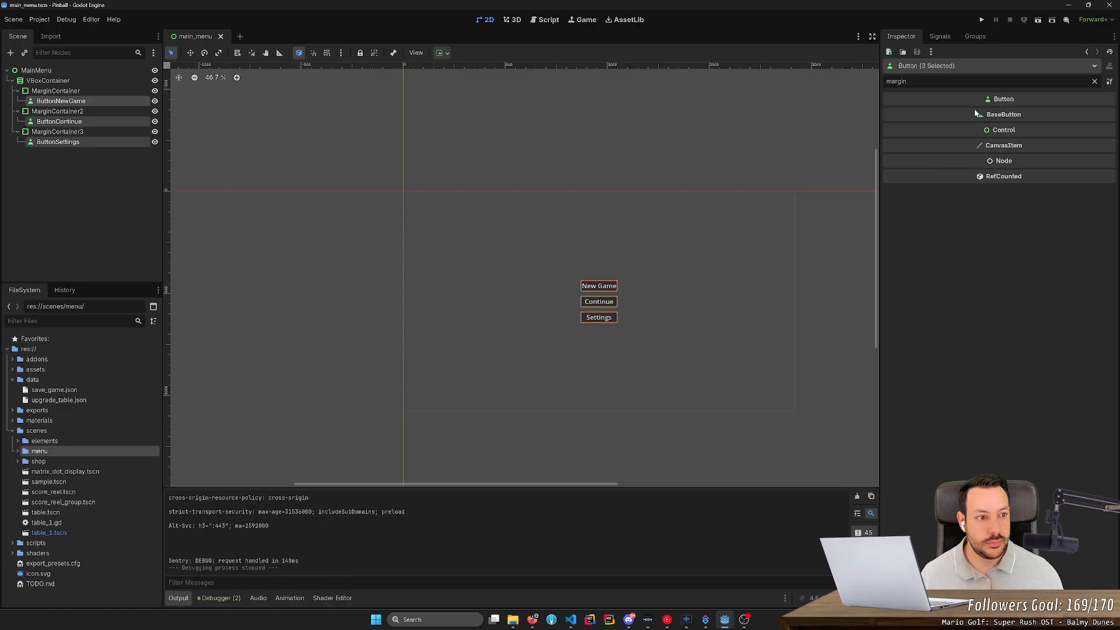
double_click(896, 81)
click(1095, 82)
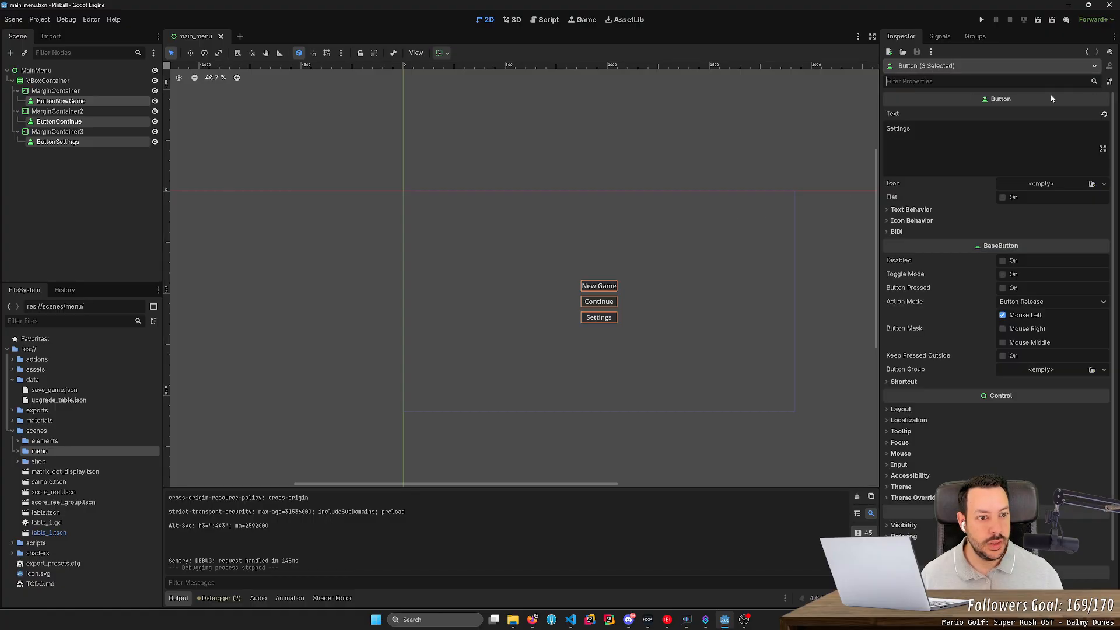
scroll(915, 319, down, 2)
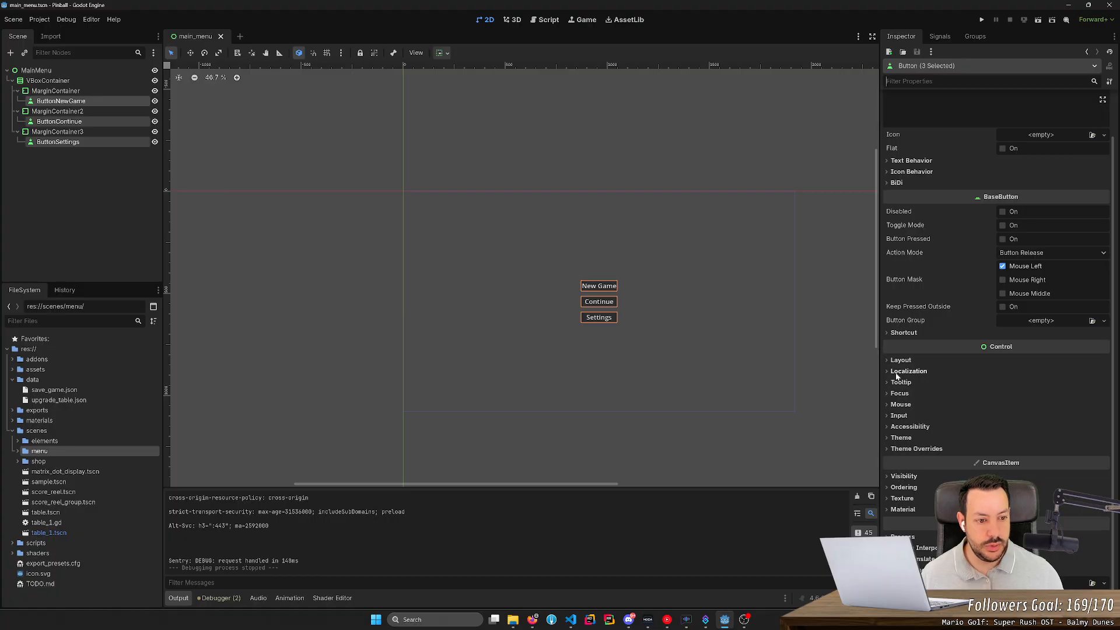
click(900, 361)
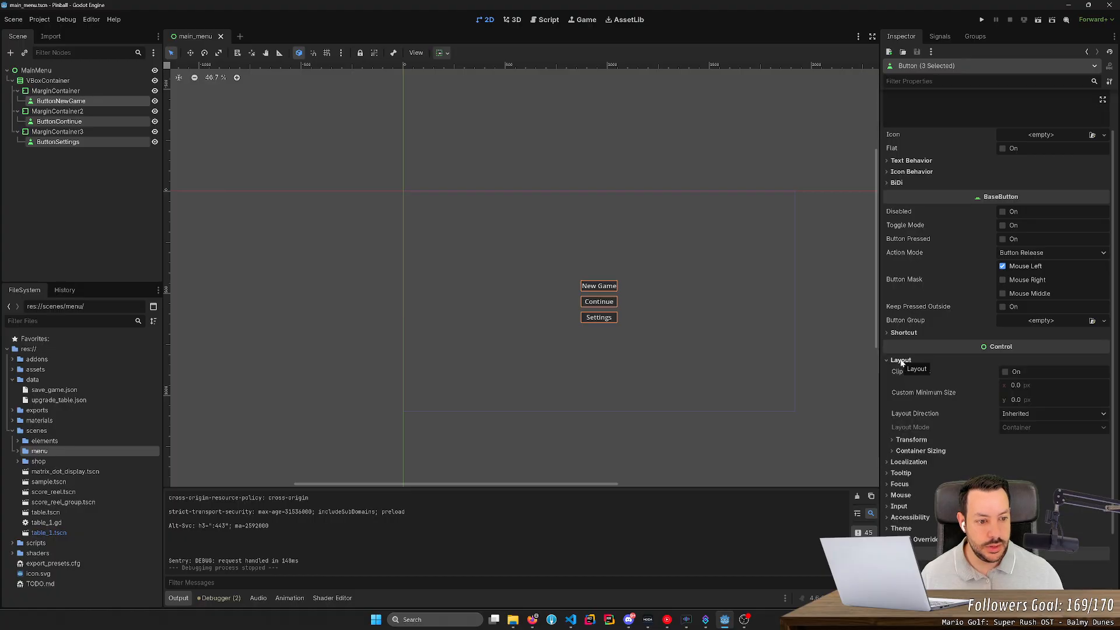
drag(1027, 383, 1119, 383)
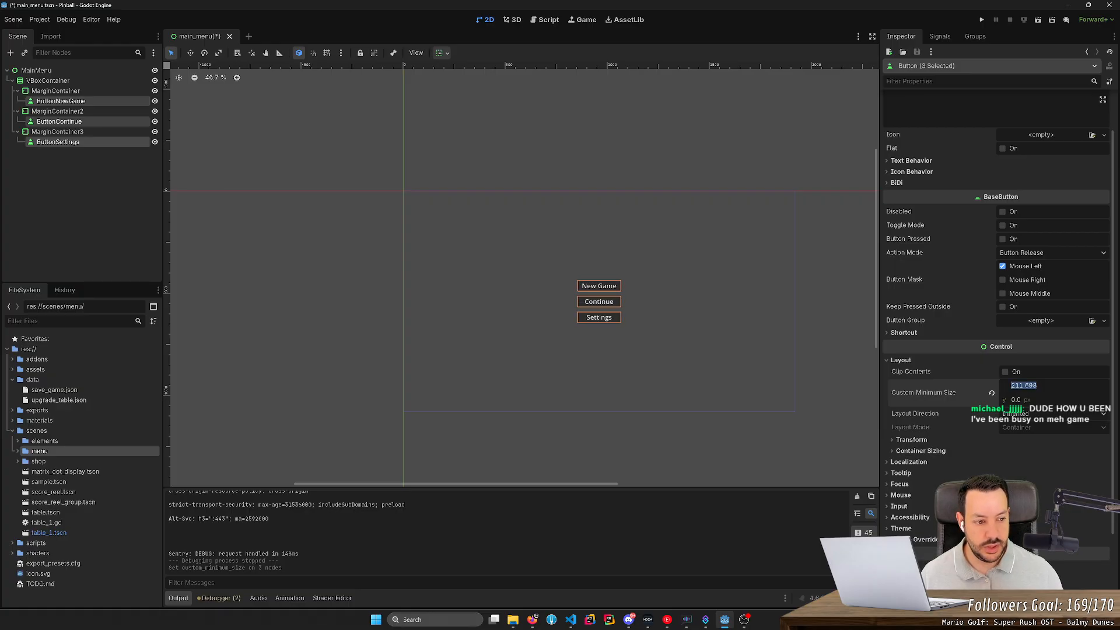
text(200)
key(Return)
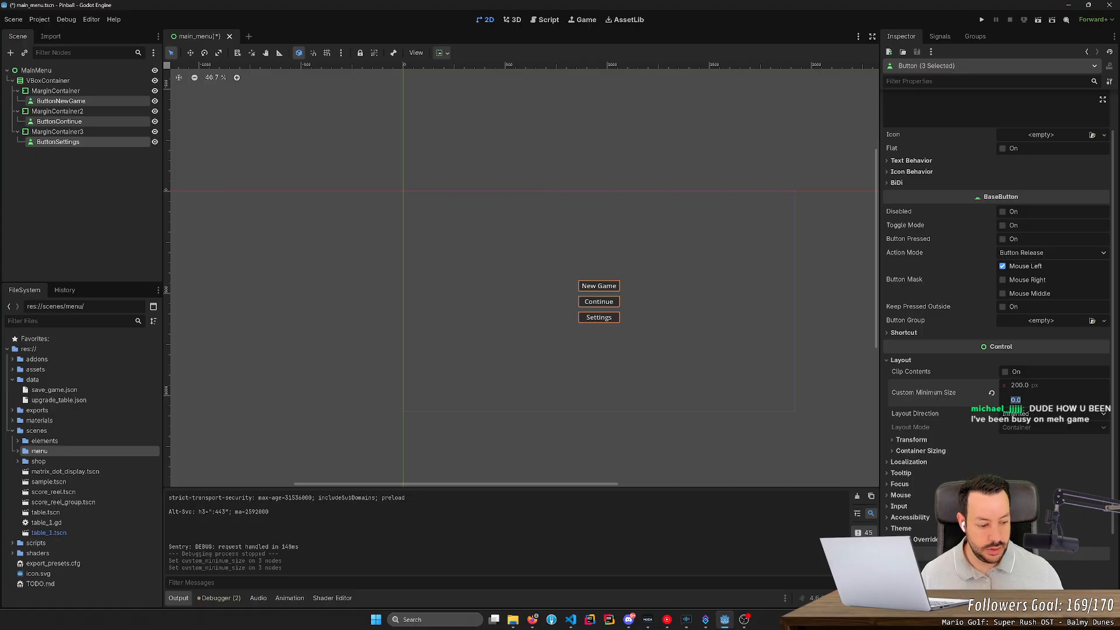
- Set the three buttons' custom minimum height to 70 px and test-run the main menu scene
text(50)
key(Return)
drag(1050, 399, 1059, 399)
click(1020, 399)
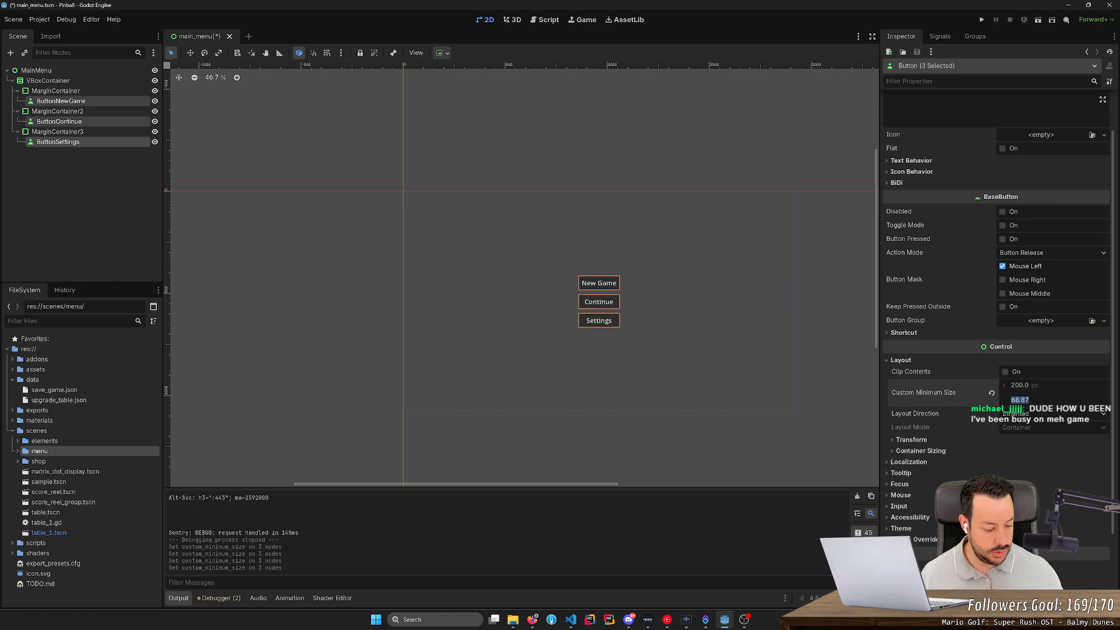
text(70)
key(Return)
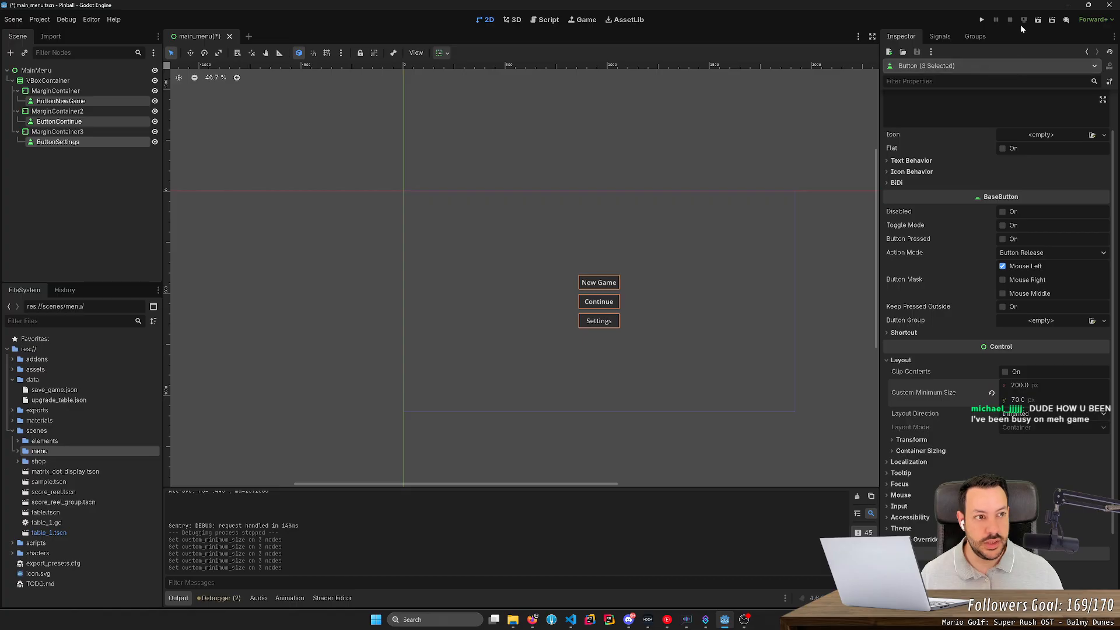
click(1037, 19)
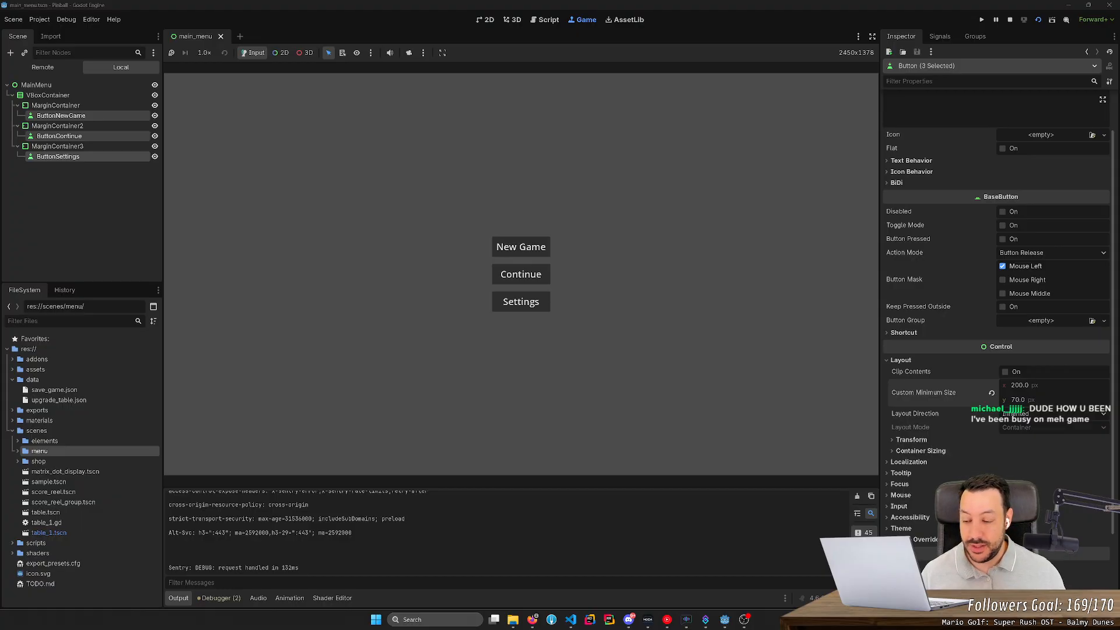
click(1010, 21)
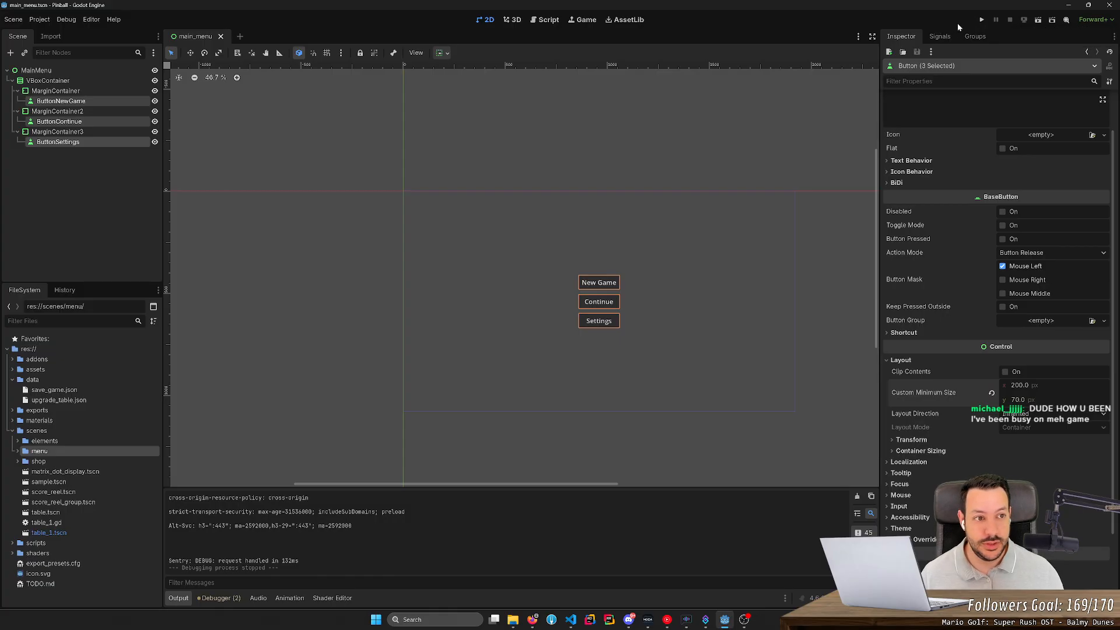
- Run the whole project, launch a ball and play it with both flippers to test the pinball table, and stop the game
click(982, 21)
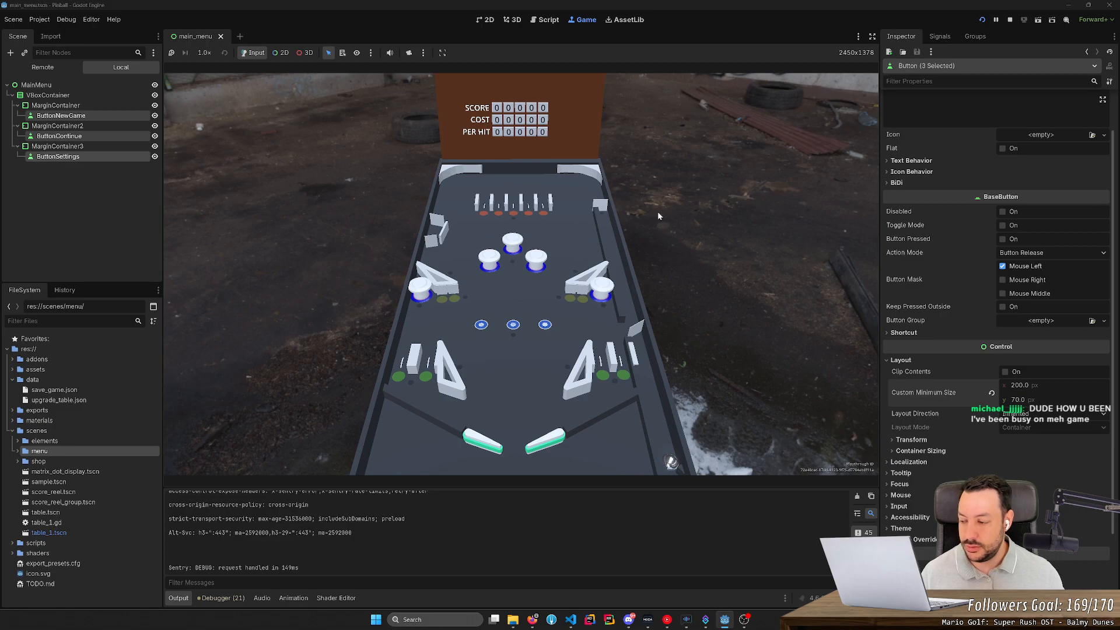
key(space)
key(Right)
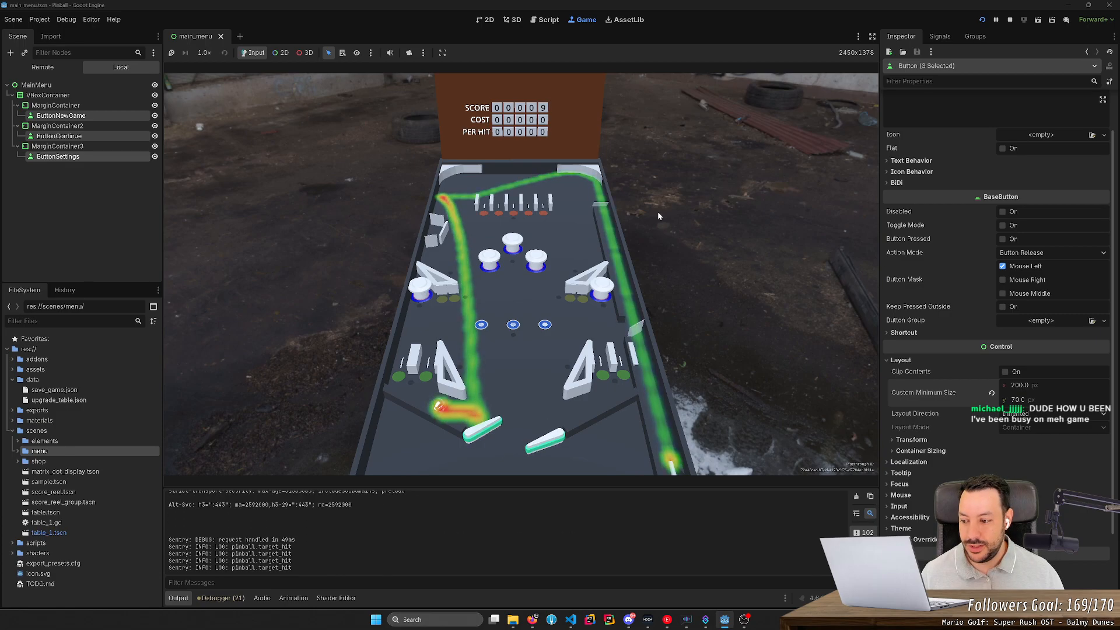
key(Left)
key(Left)
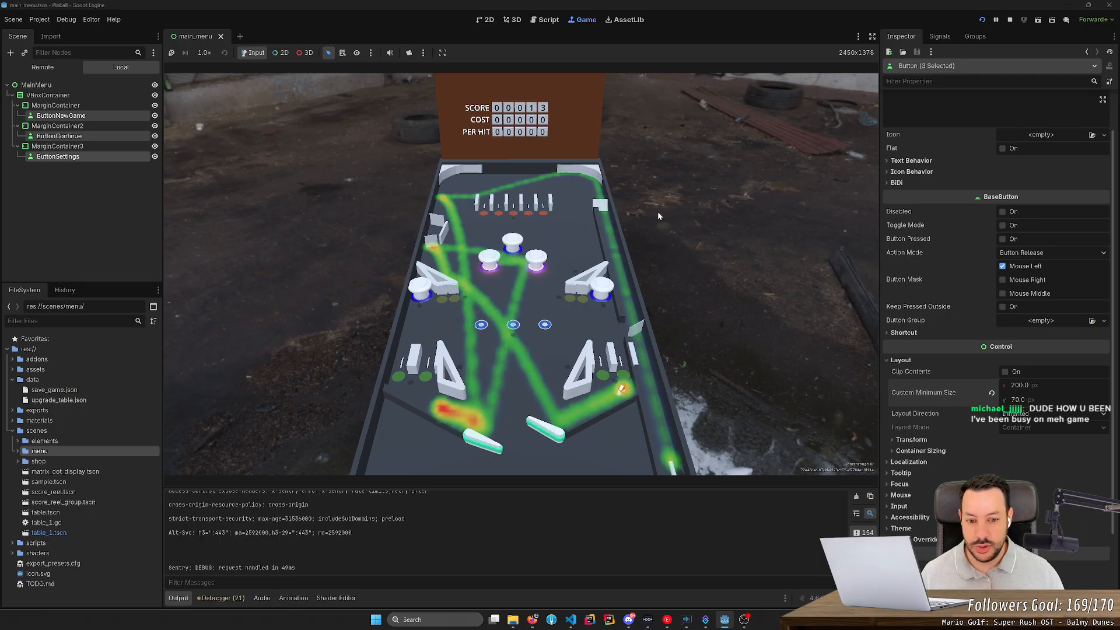
key(Right)
key(Left)
key(Right)
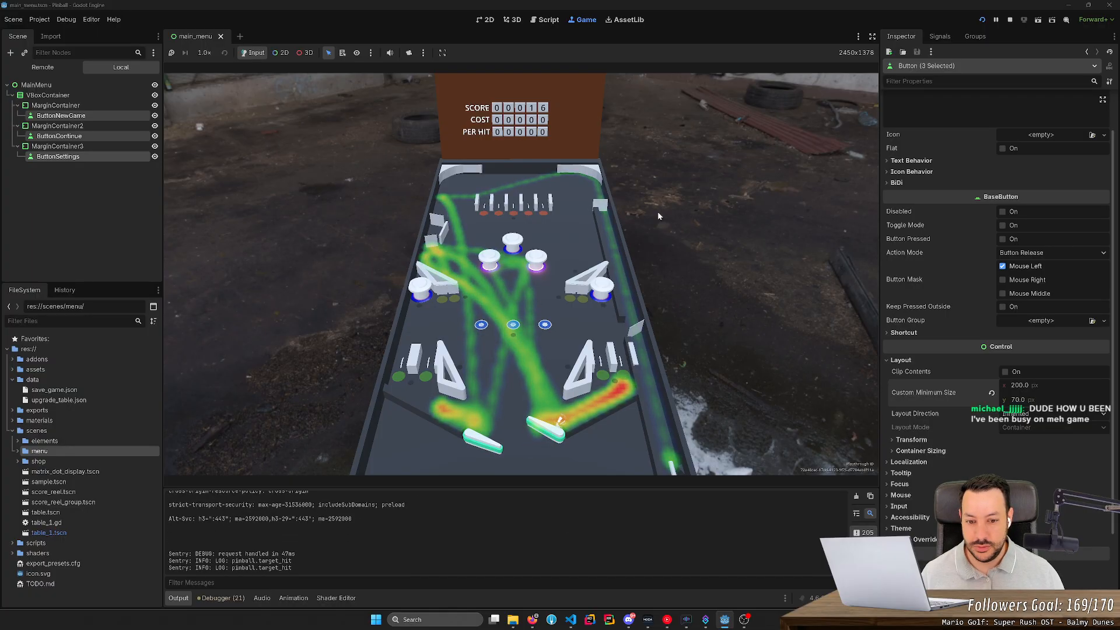
key(Left)
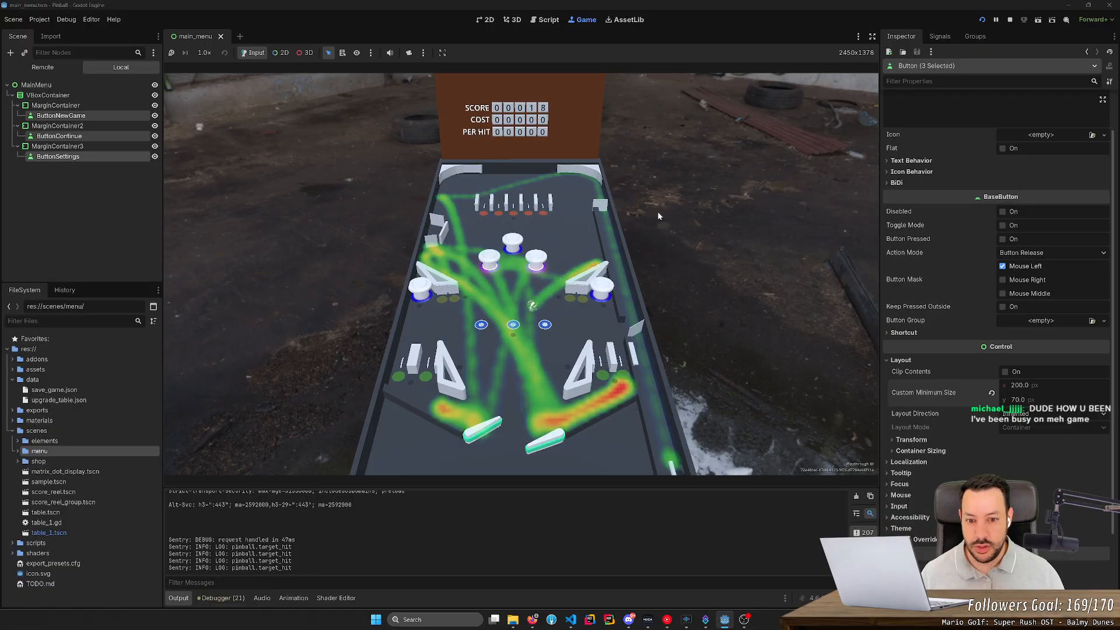
key(Right)
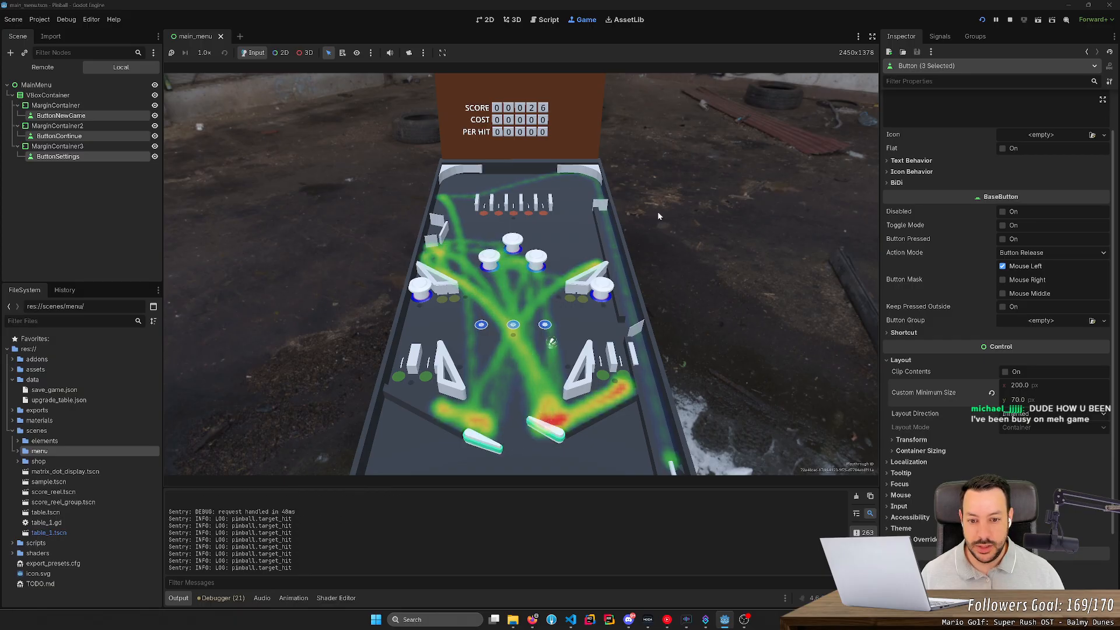
key(Left)
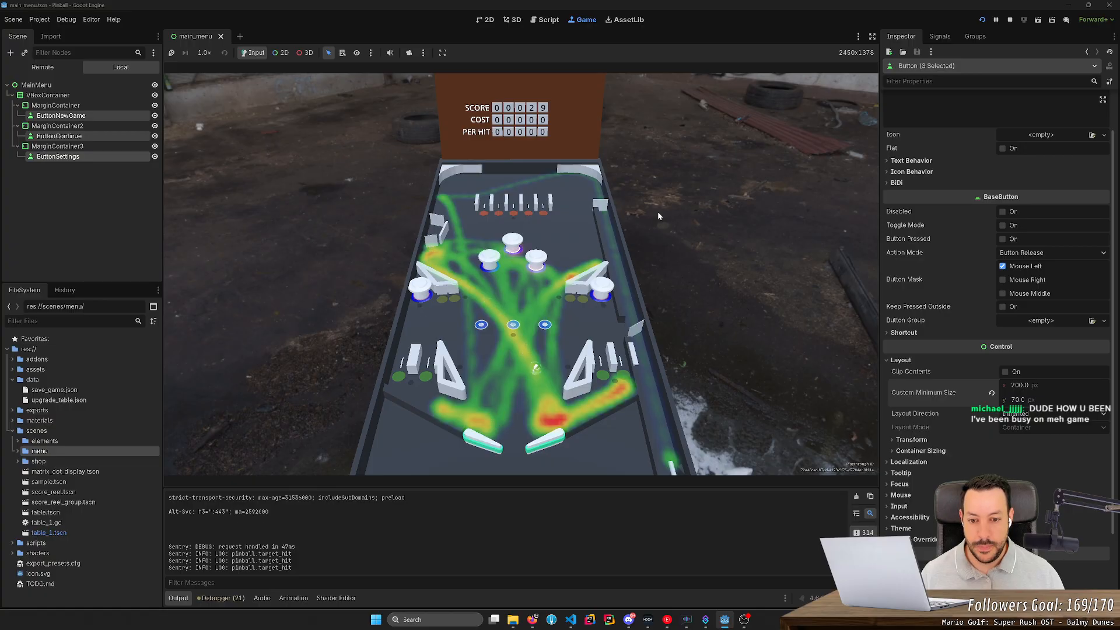
key(Right)
key(Right)
key(Left)
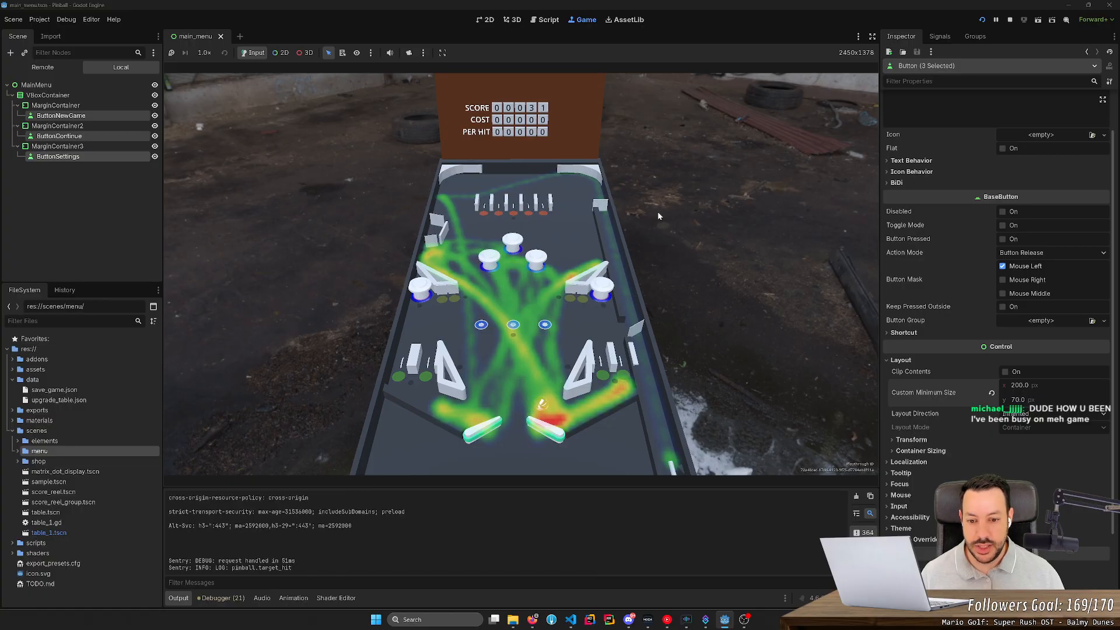
key(Right)
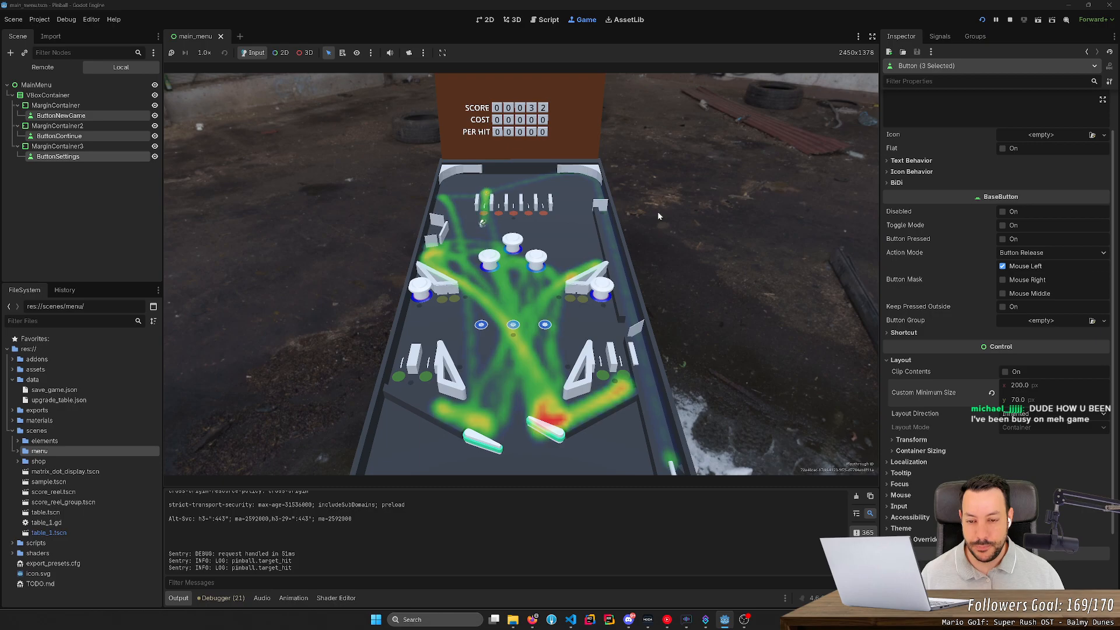
key(Left)
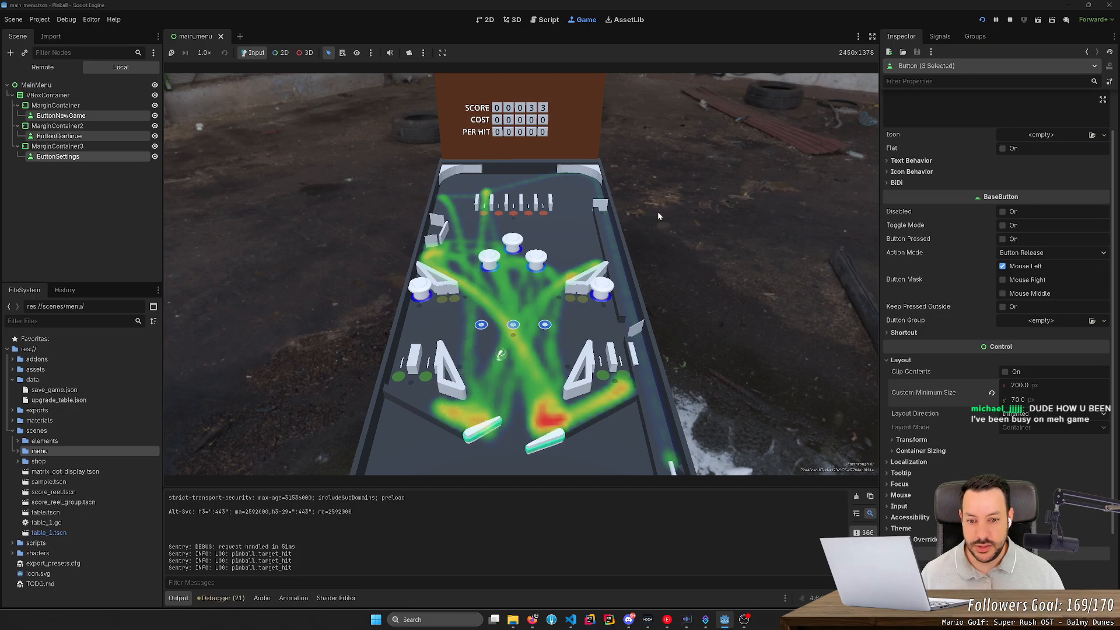
key(Right)
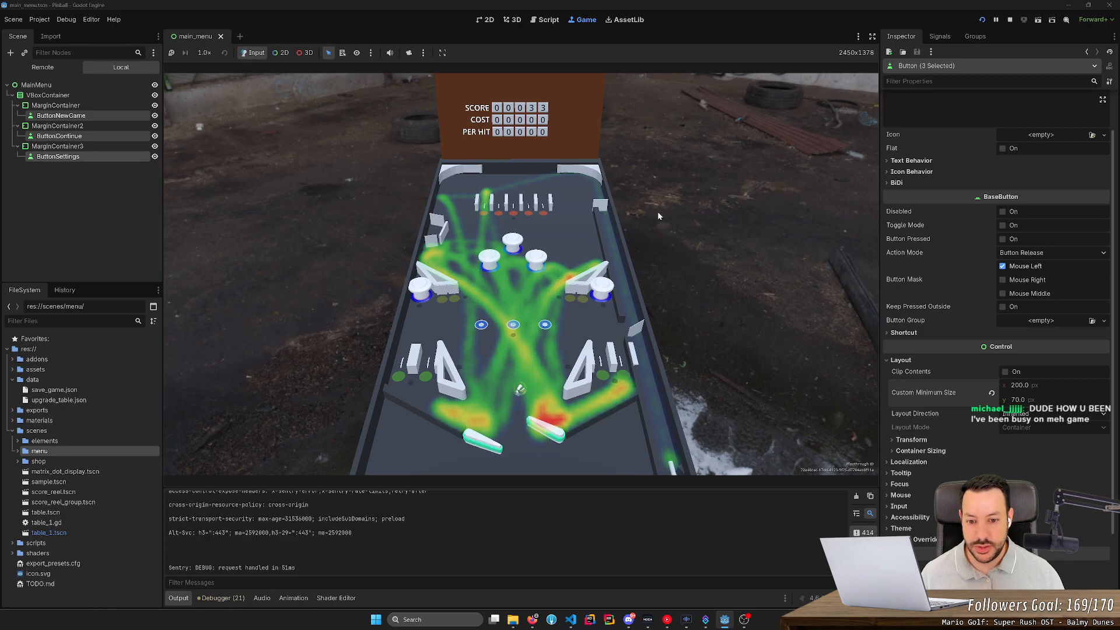
click(1011, 20)
- Switch to the web browser and view the pinball.session_completed issue in Sentry
click(532, 620)
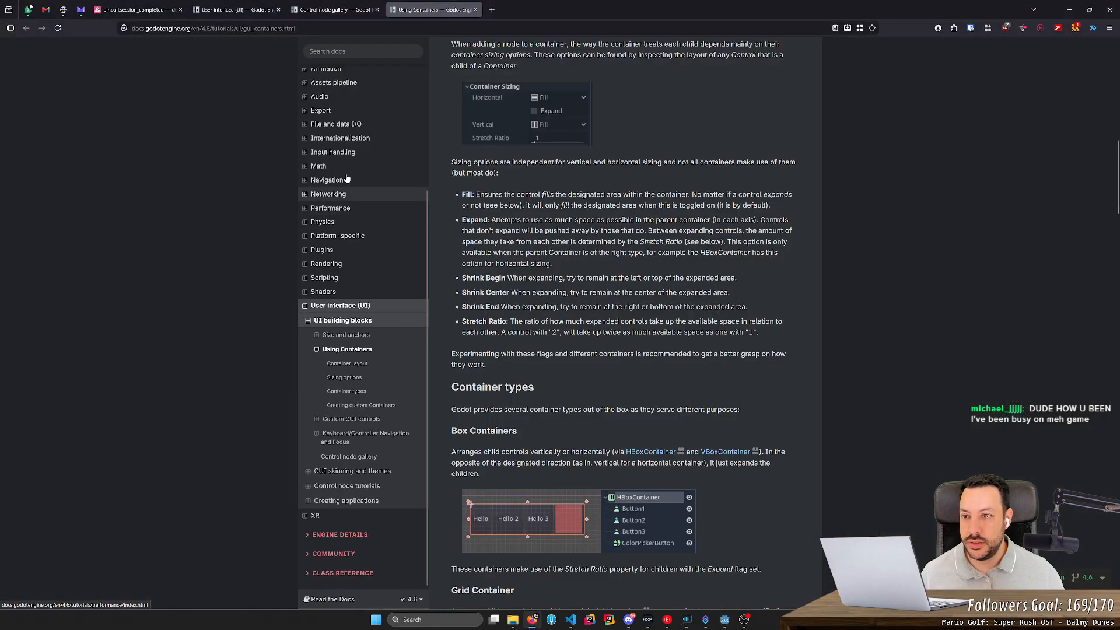
click(133, 10)
scroll(323, 267, up, 4)
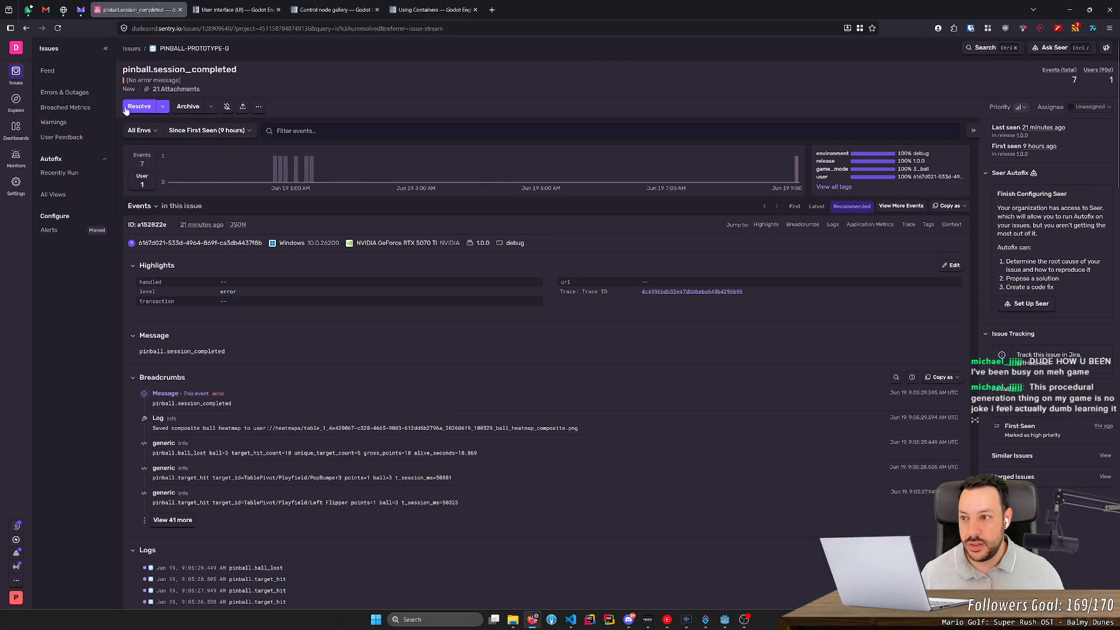
- Show the Issues feed of the pinball-prototype project and reload it, keeping only one Sentry tab open
click(64, 92)
click(67, 73)
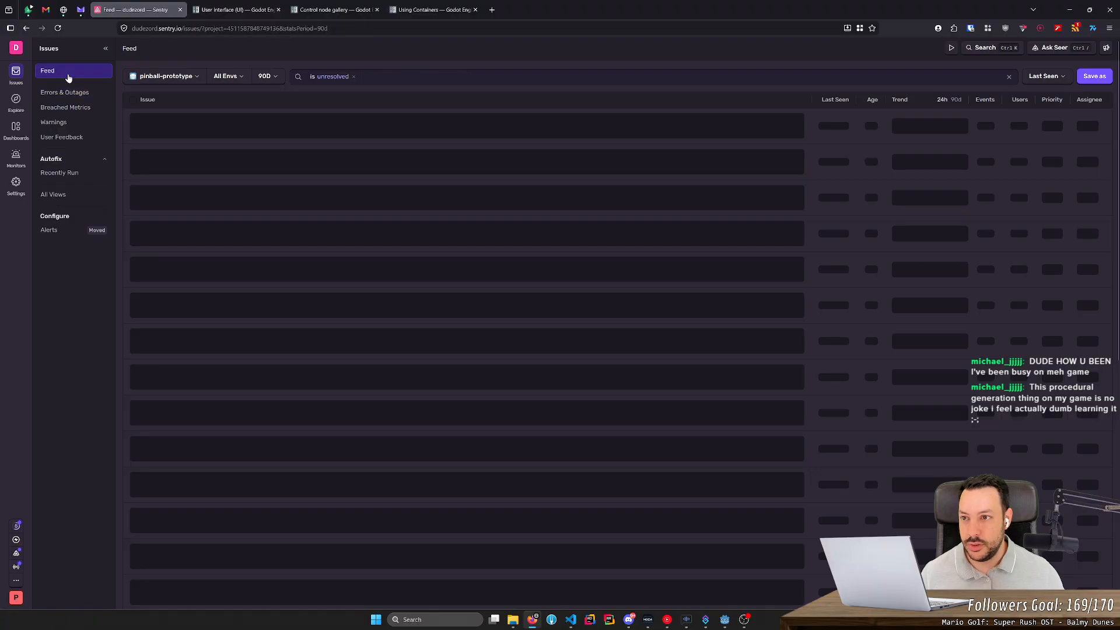
click(57, 29)
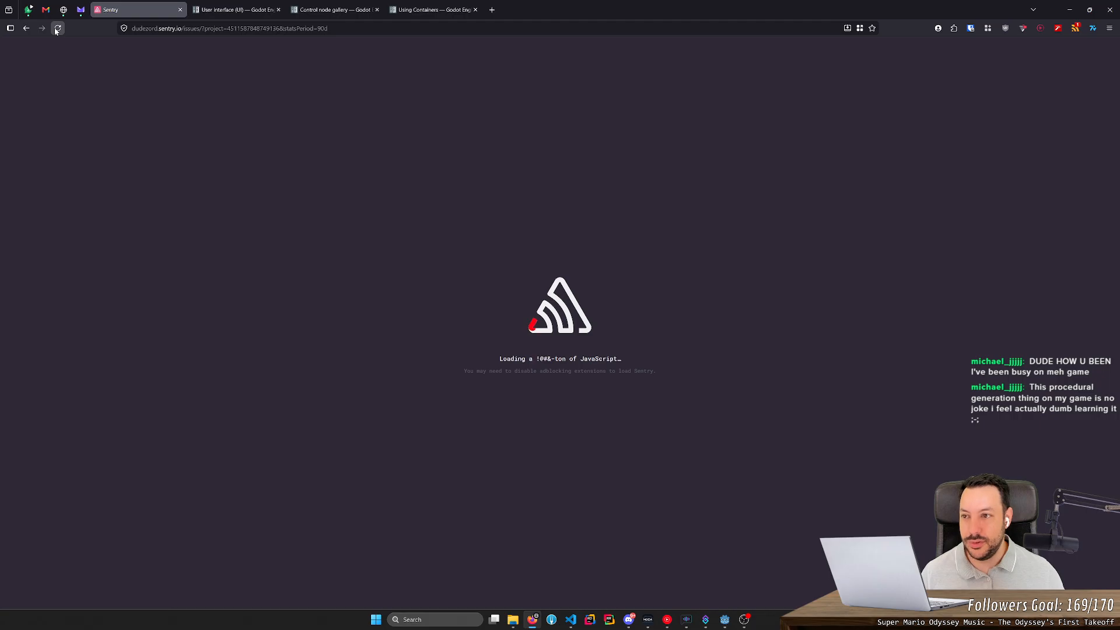
middle_click(57, 28)
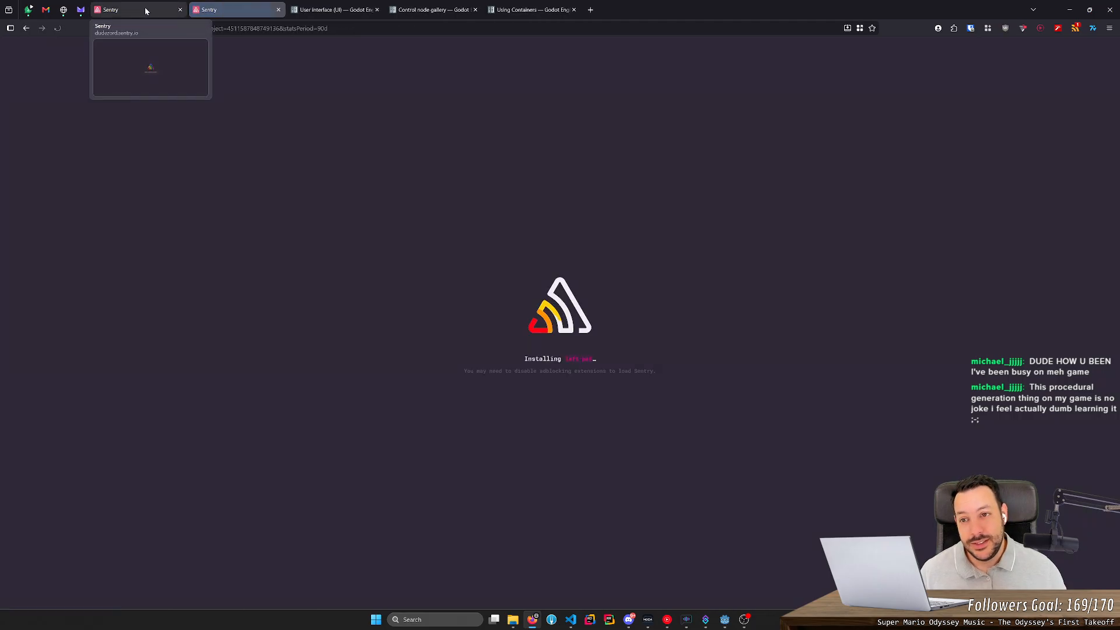
middle_click(146, 10)
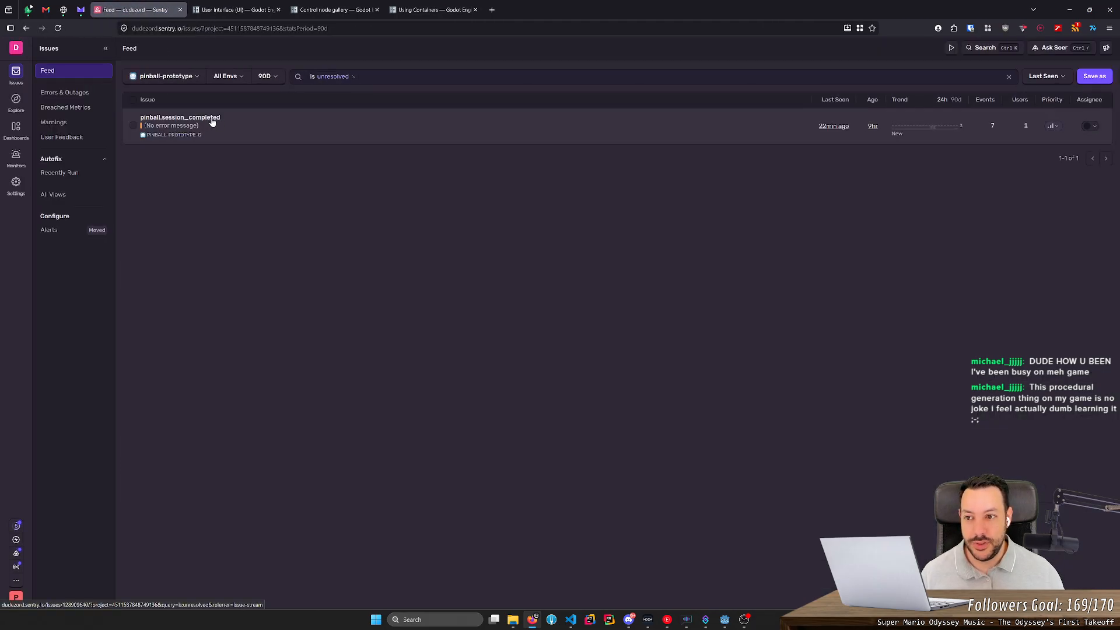
- Open the pinball.session_completed issue, review its breadcrumbs, logs and application metrics, and show the full log list
click(198, 117)
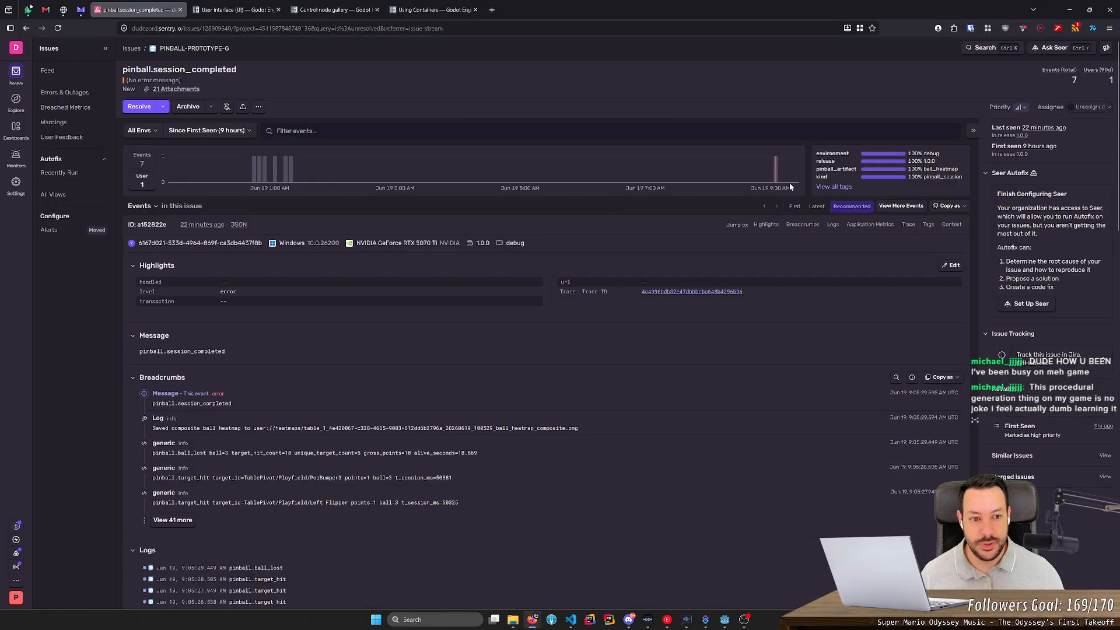
scroll(325, 361, down, 5)
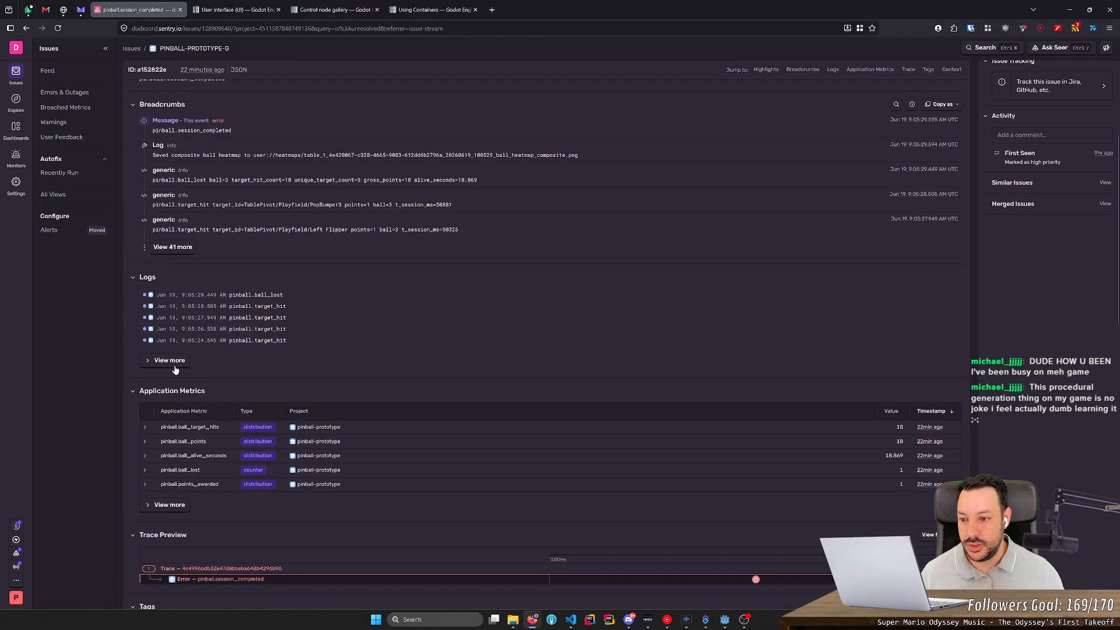
scroll(212, 352, up, 1)
scroll(250, 346, down, 3)
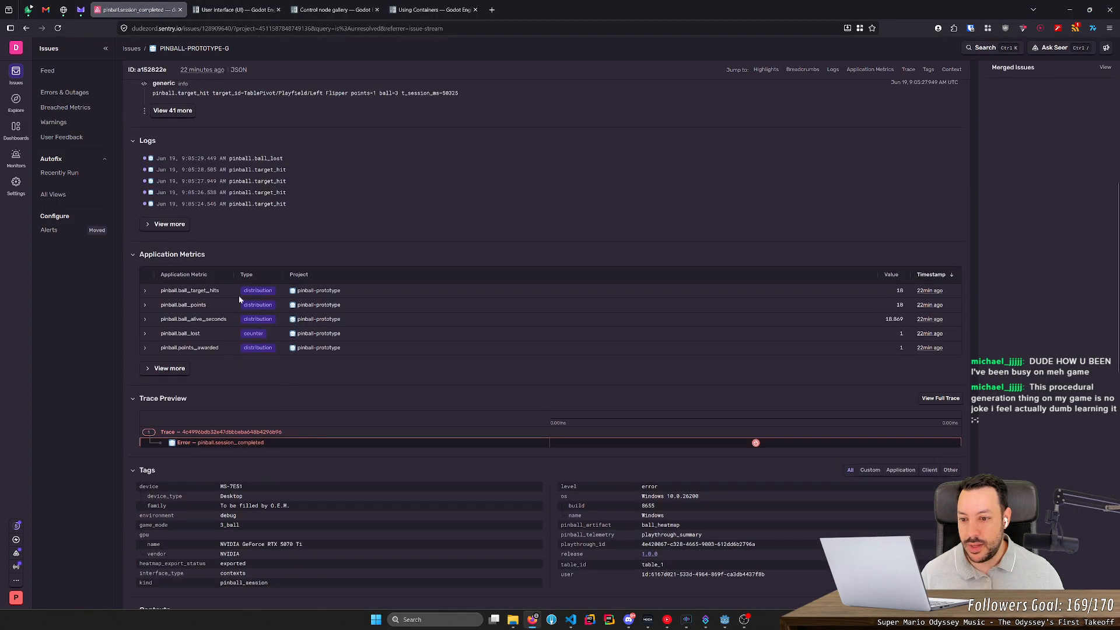
click(177, 228)
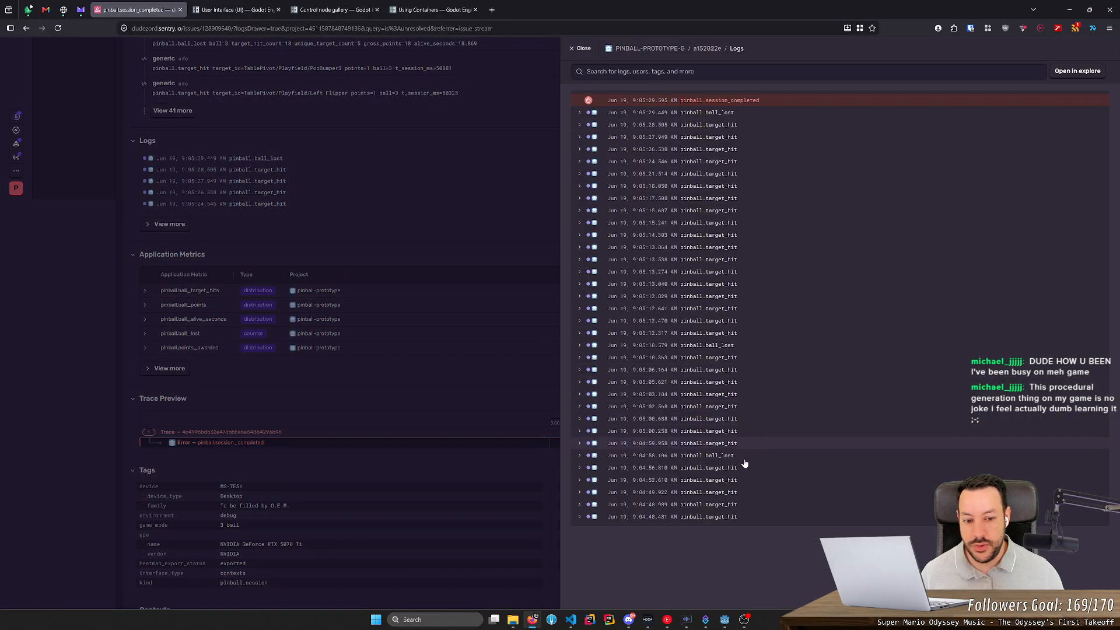
- Expand the earliest pinball.target_hit log entry and examine its attributes, including the time of occurrence and group_id
click(683, 517)
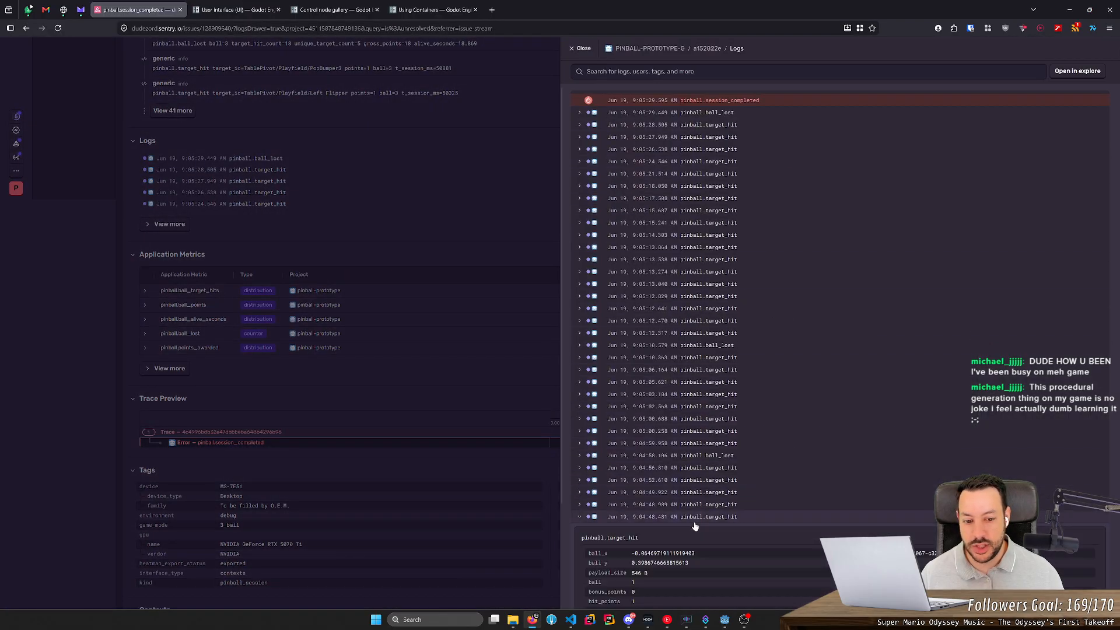
scroll(701, 477, down, 2)
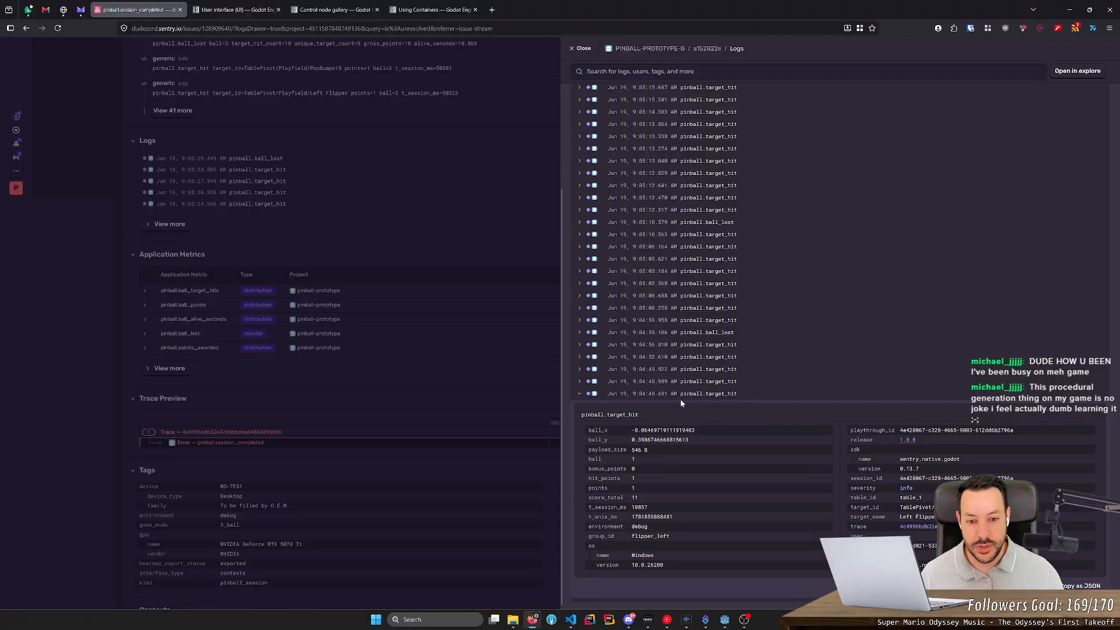
mouse_move(636, 398)
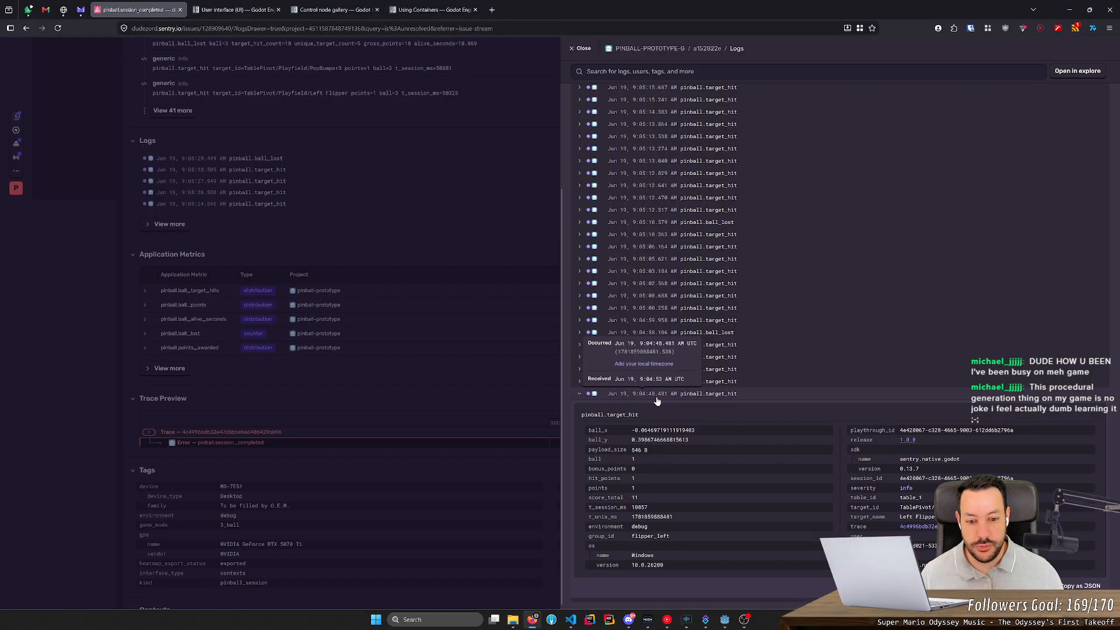
drag(631, 536, 672, 538)
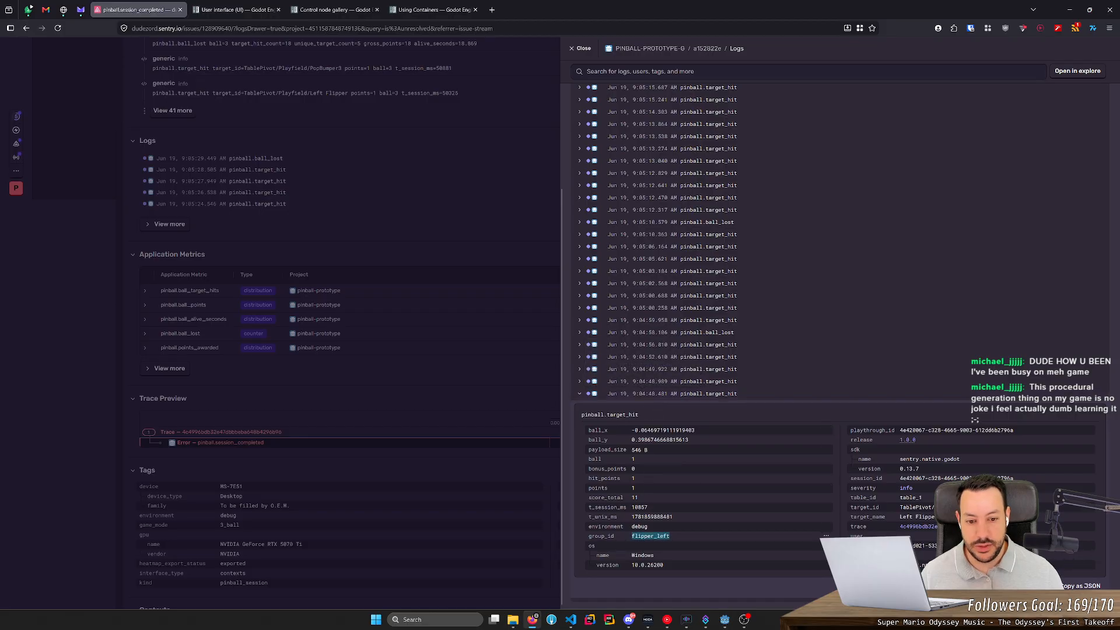
- Expand the pinball.ball_lost entry of the second ball and pinball.target_hit entries logged after it, checking the group_id of the hit target
click(665, 222)
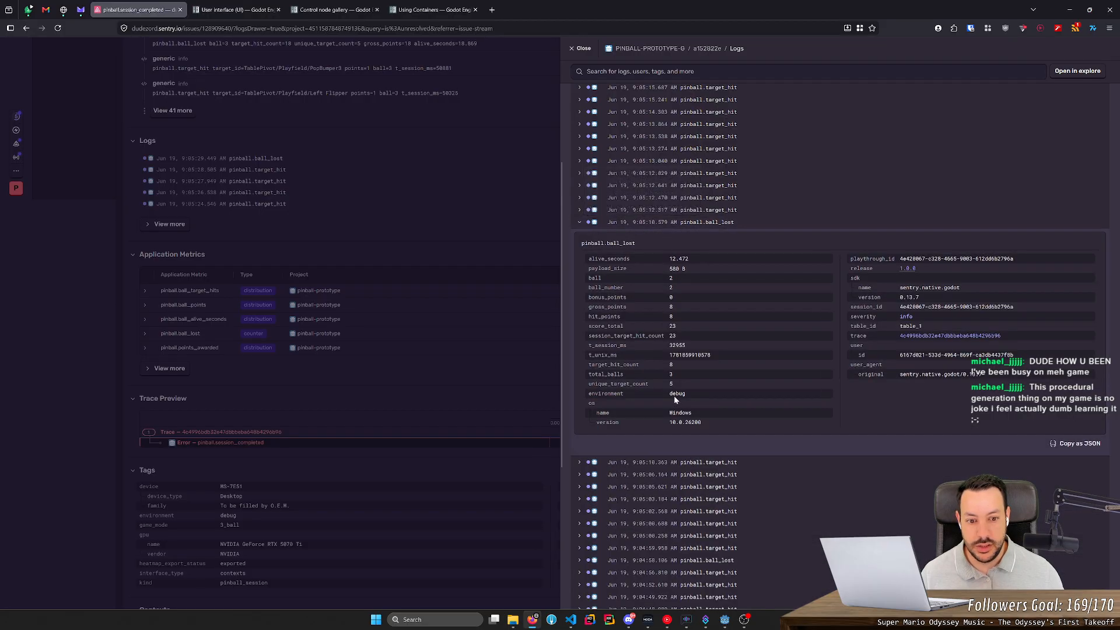
click(656, 213)
drag(644, 352, 661, 352)
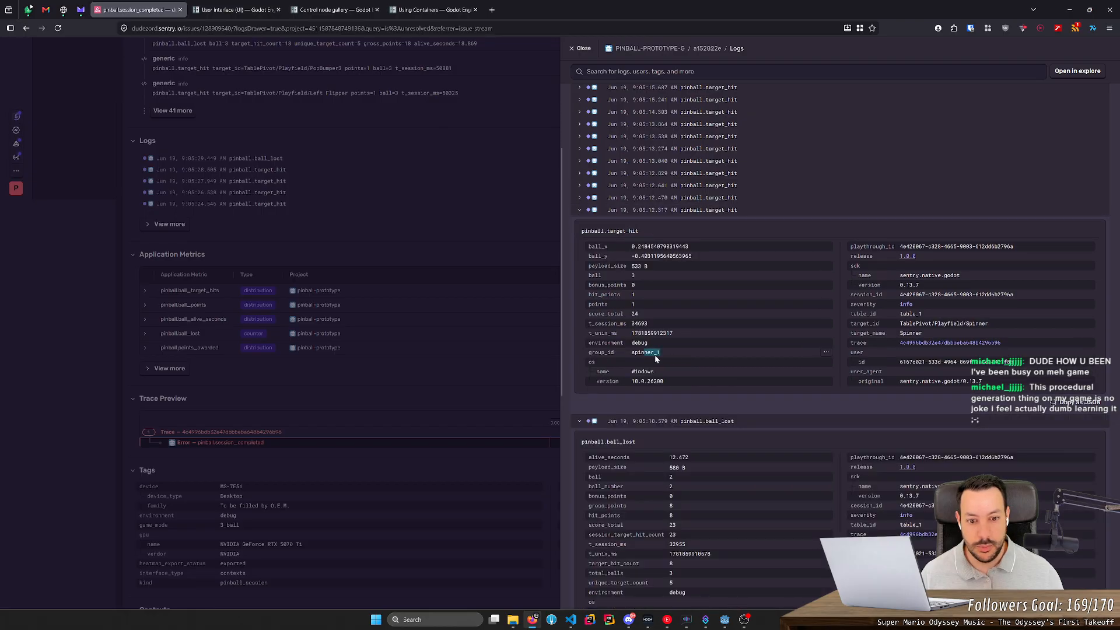
click(687, 161)
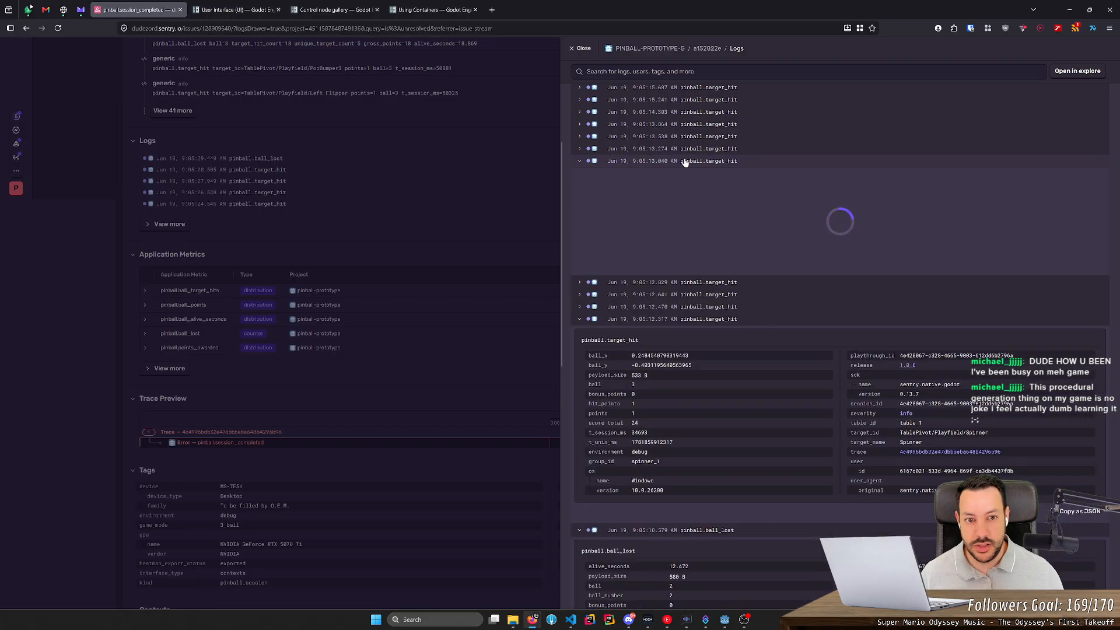
- Inspect the 9:05:15.241 pinball.target_hit and latest pinball.ball_lost log entries, collapsing the expanded target_hit entries
click(662, 99)
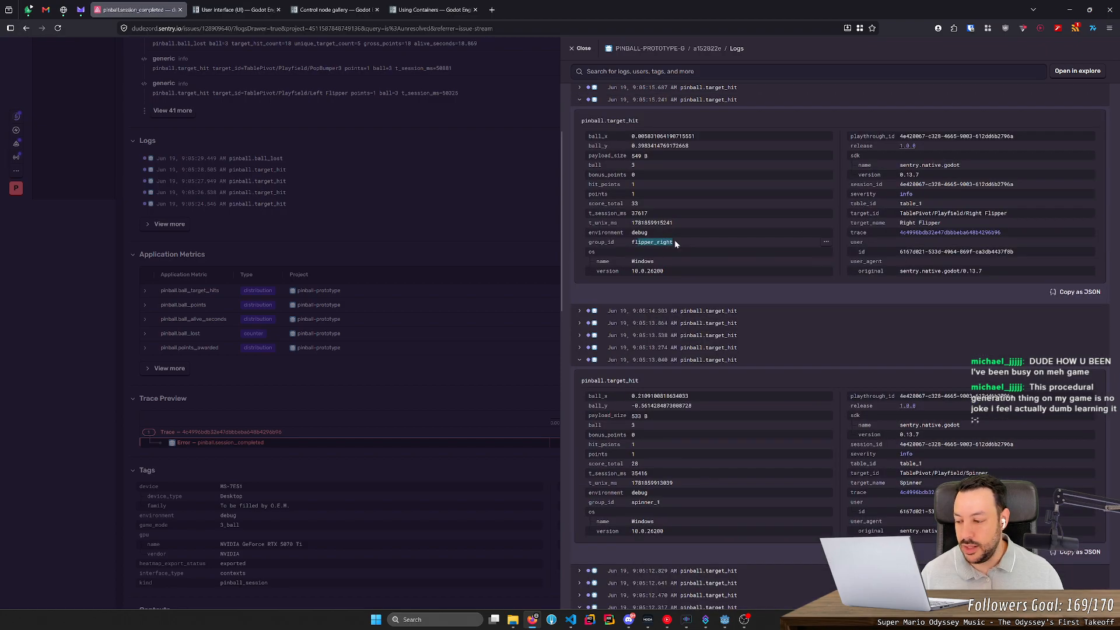
scroll(686, 260, up, 2)
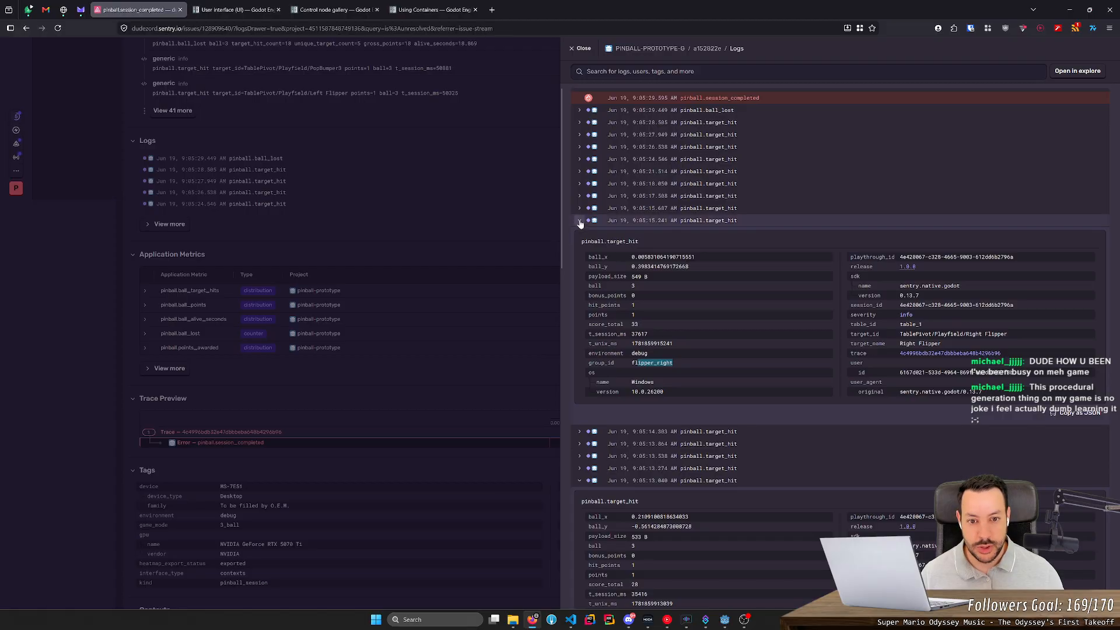
click(580, 221)
click(636, 281)
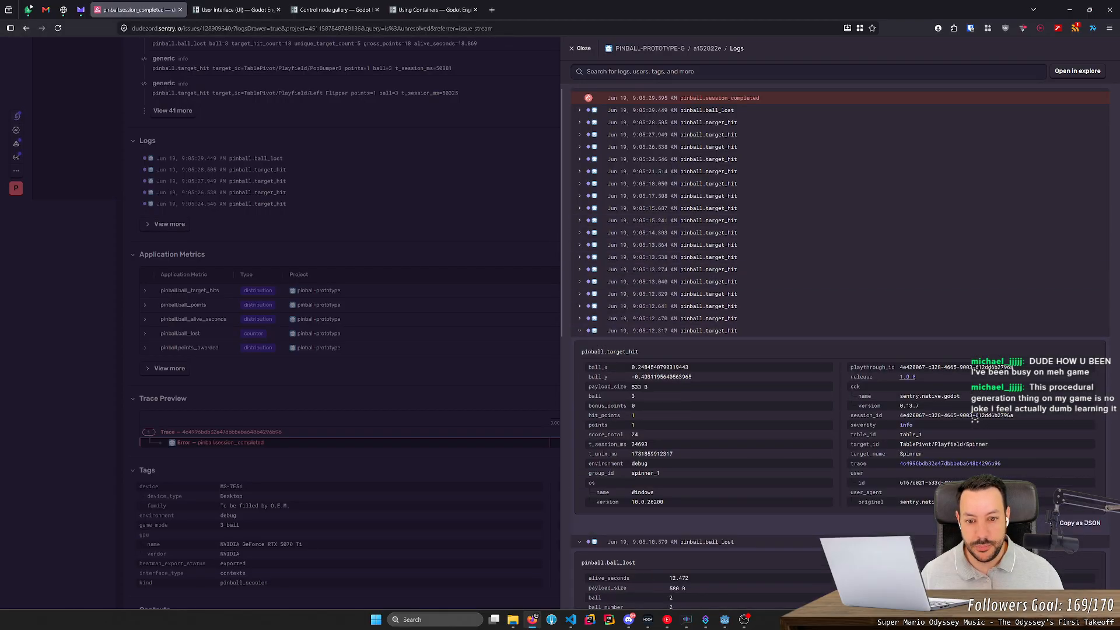
click(579, 332)
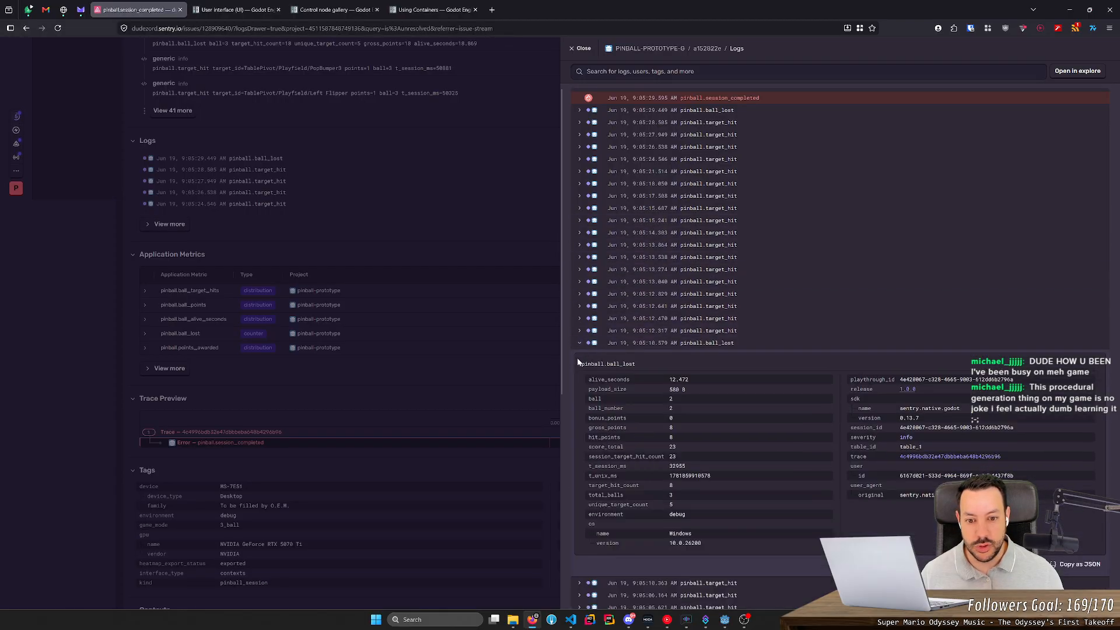
click(688, 111)
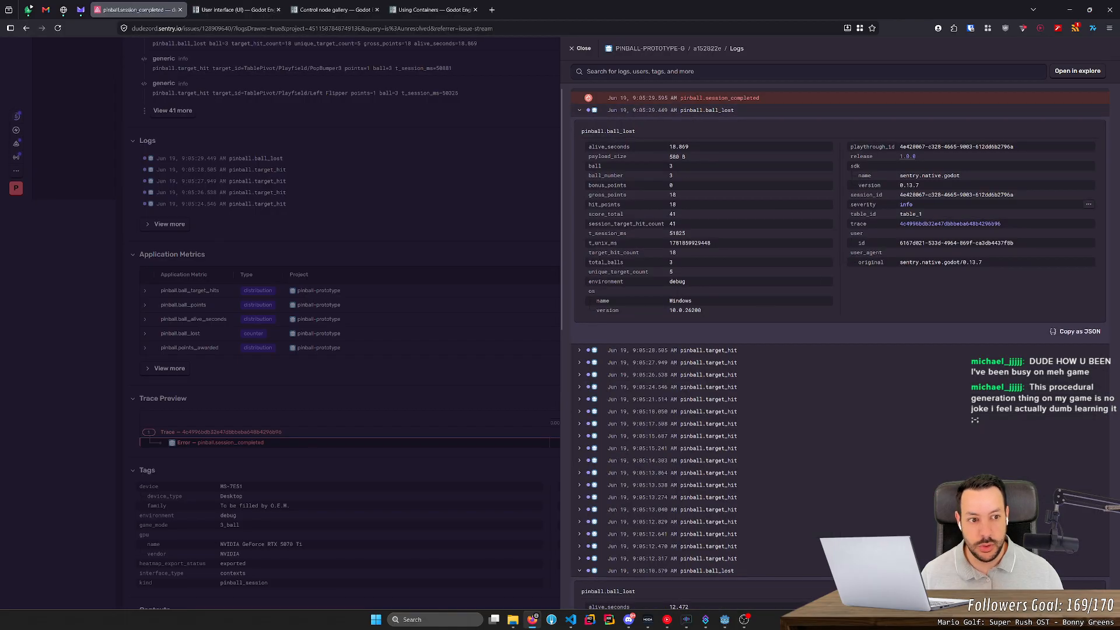
click(581, 111)
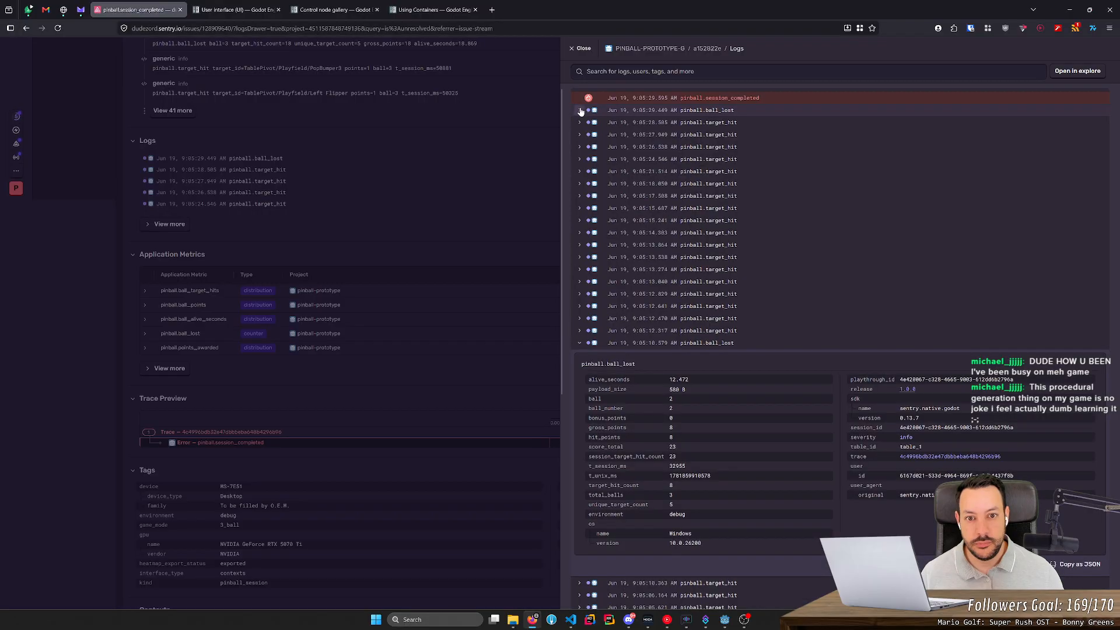
- Close the logs view and preview the ball_heatmap_composite PNG among the event's attachments
click(416, 187)
scroll(533, 215, down, 10)
scroll(476, 382, down, 2)
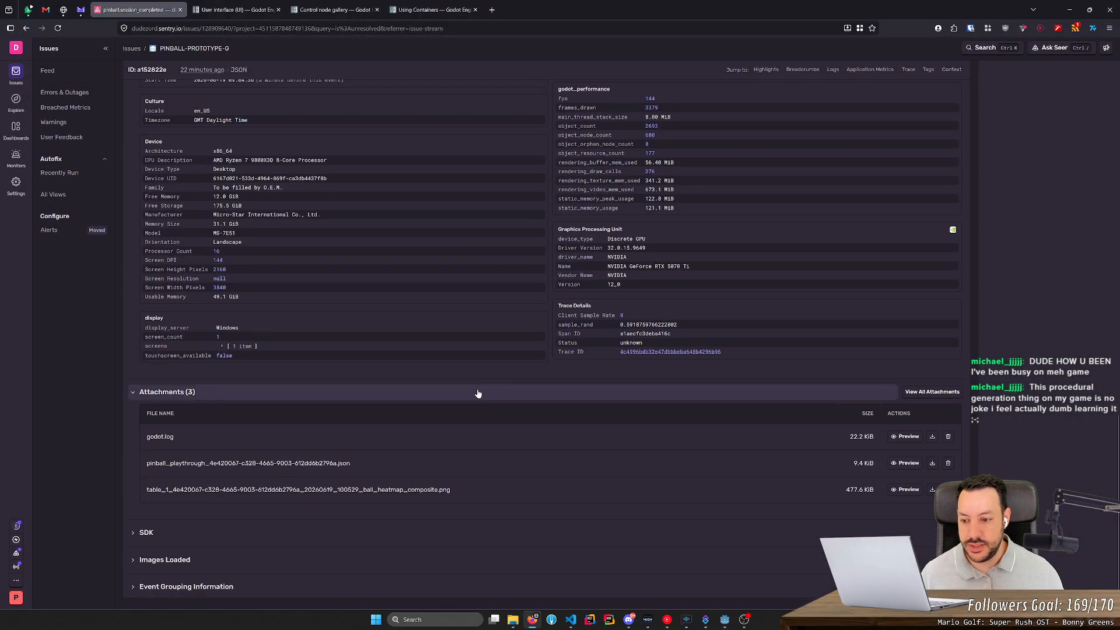
click(900, 491)
scroll(544, 446, down, 4)
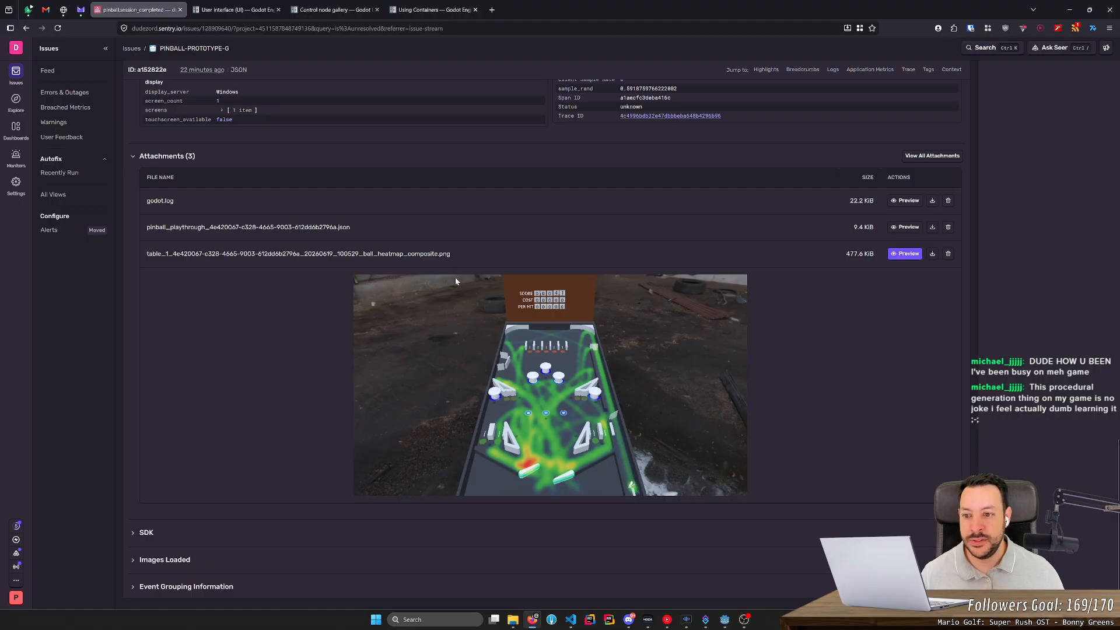
- Preview the pinball_playthrough JSON attachment, expanding its balls and hits lists and one individual hit record
click(911, 228)
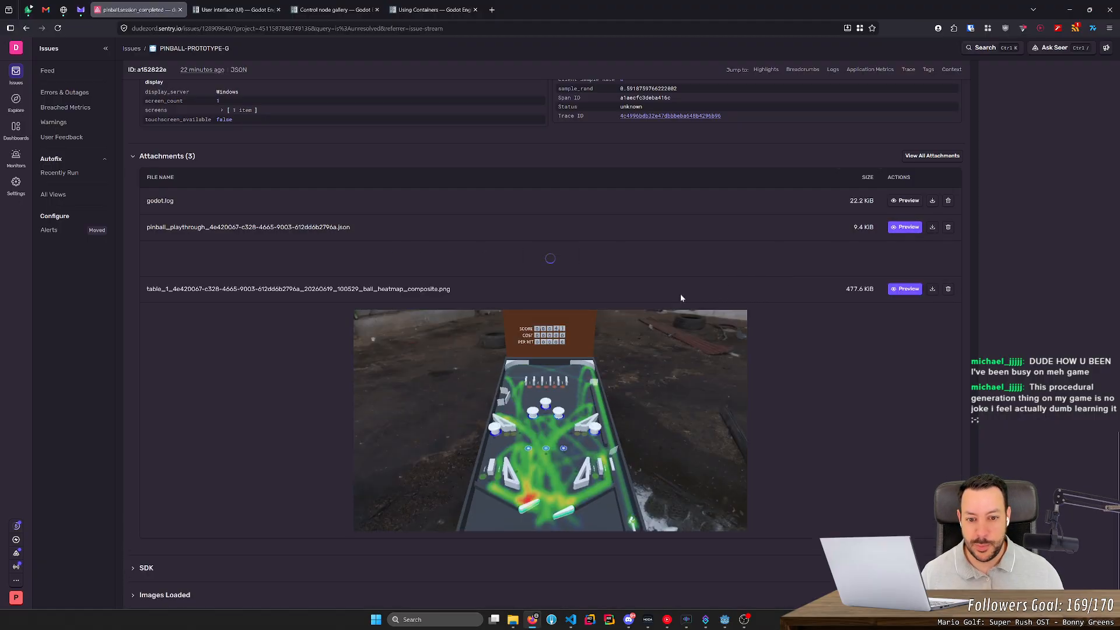
click(534, 257)
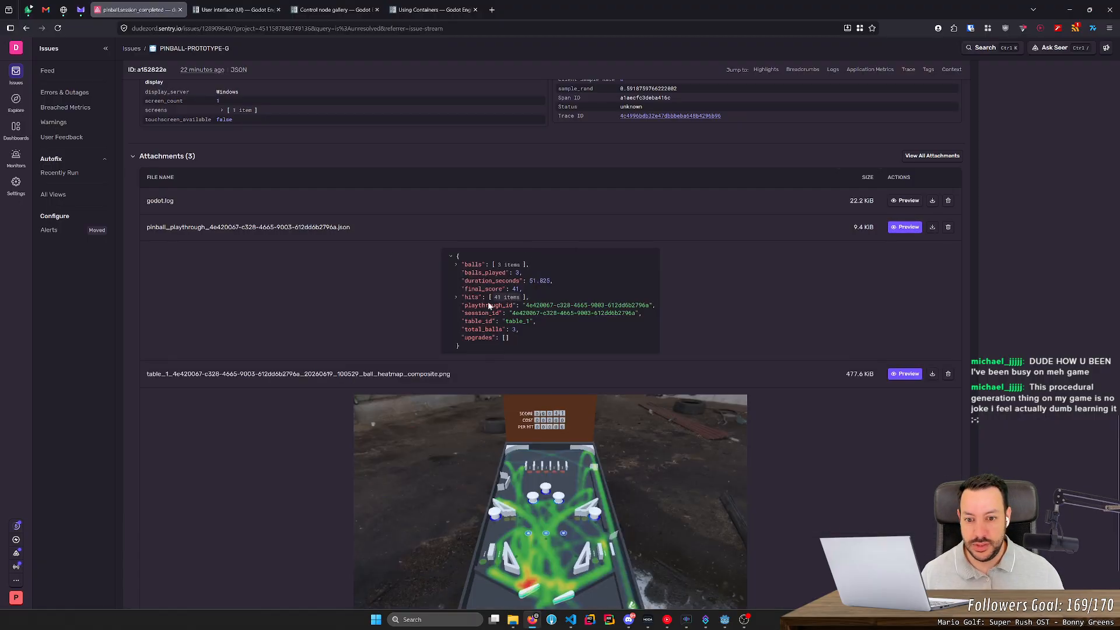
click(455, 297)
click(454, 267)
scroll(460, 300, down, 10)
click(461, 304)
scroll(462, 306, down, 3)
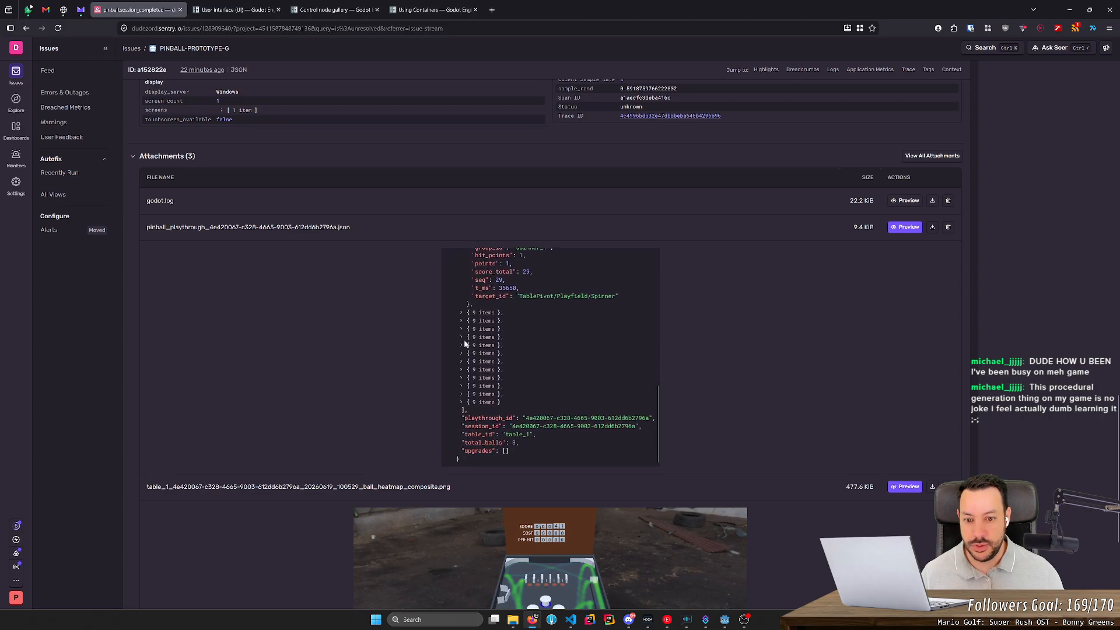
scroll(461, 368, up, 3)
scroll(470, 370, down, 3)
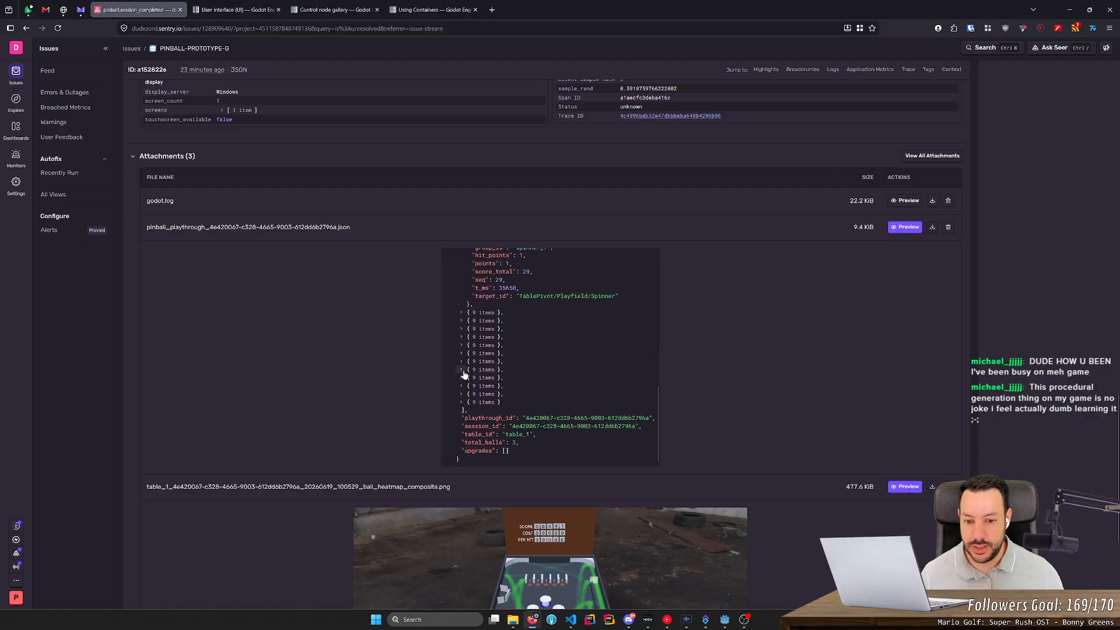
- Examine the playthrough JSON's hits list and closing fields, highlight the upgrades entry, and return to the heatmap preview
drag(533, 435, 509, 451)
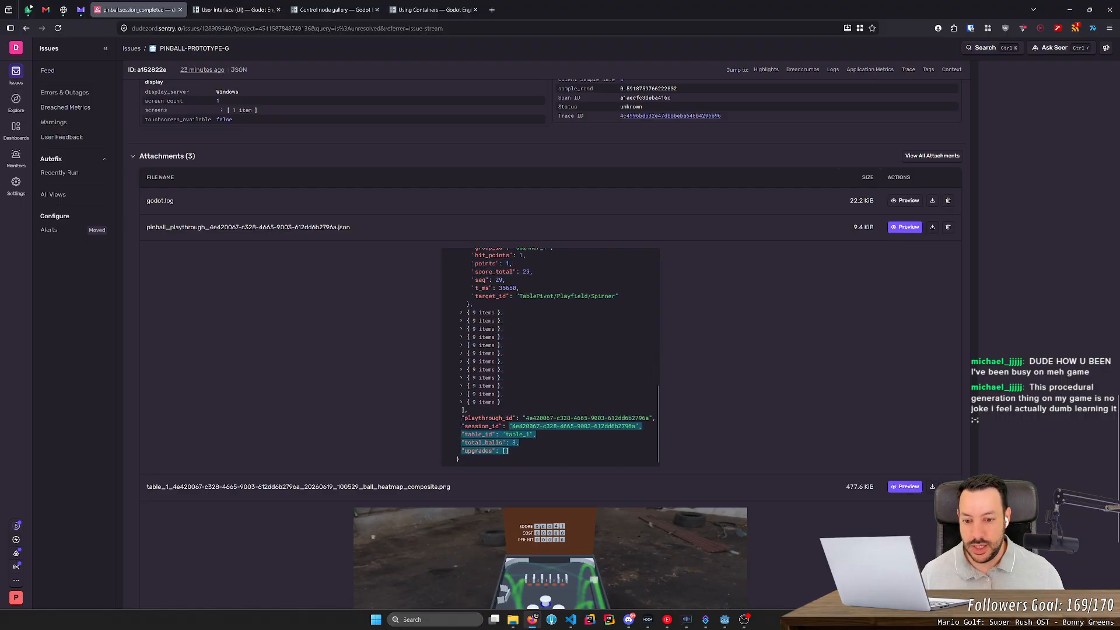
middle_click(537, 449)
middle_click(545, 353)
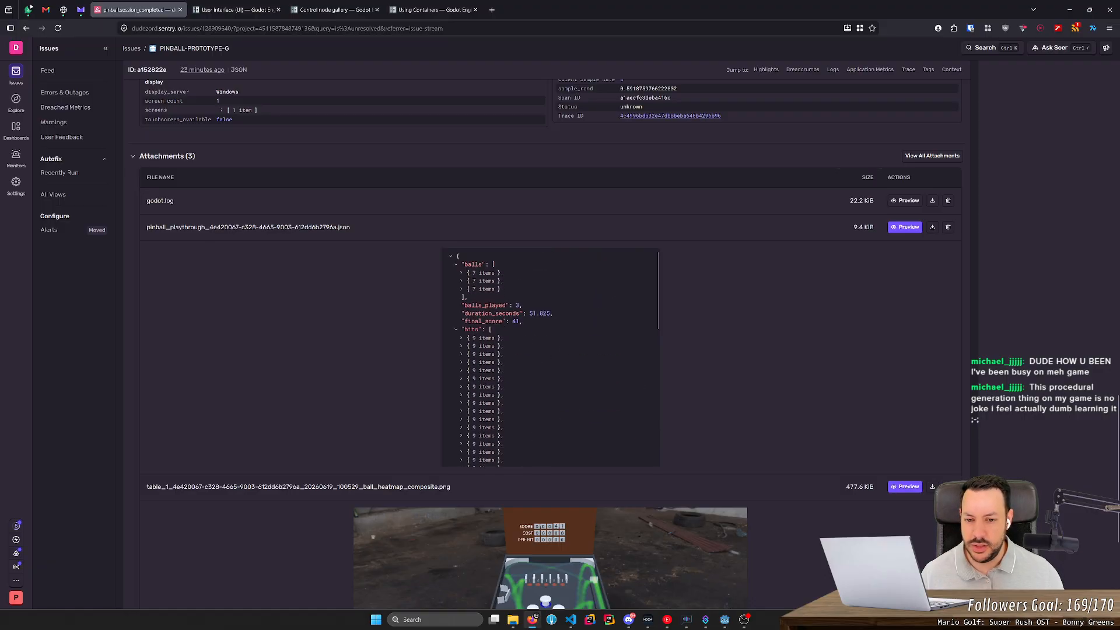
middle_click(537, 309)
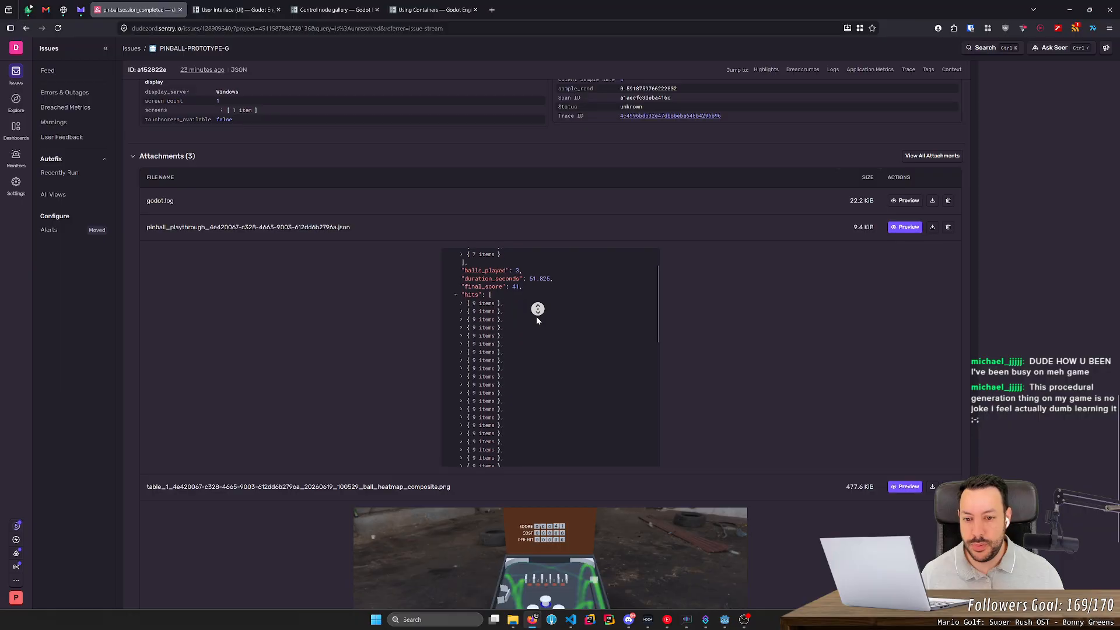
middle_click(537, 318)
middle_click(537, 316)
drag(463, 451, 514, 453)
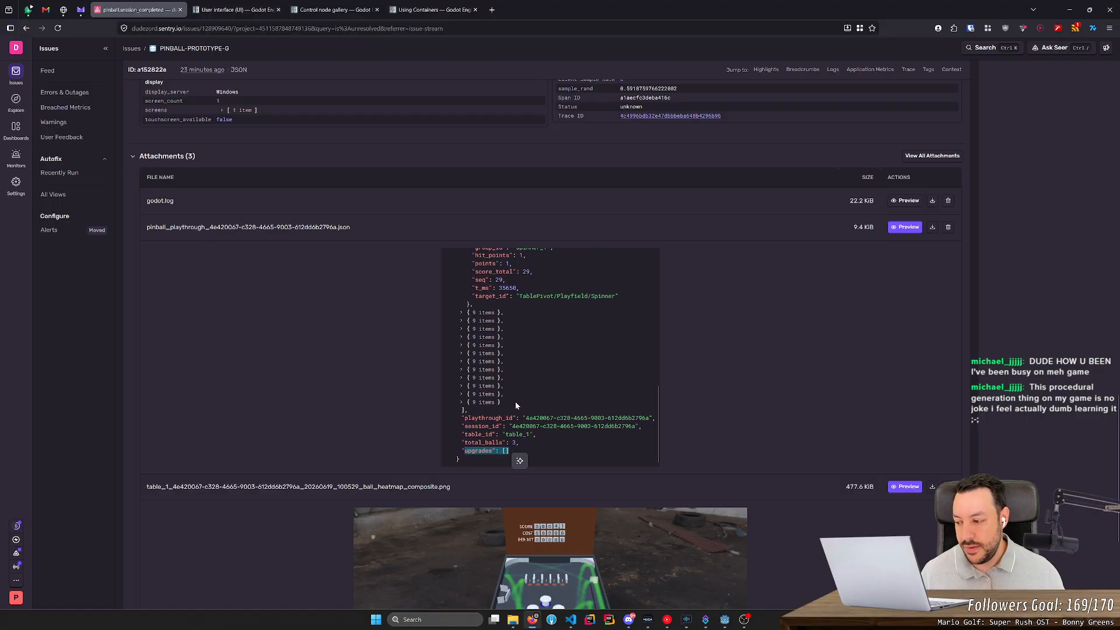
scroll(514, 401, down, 4)
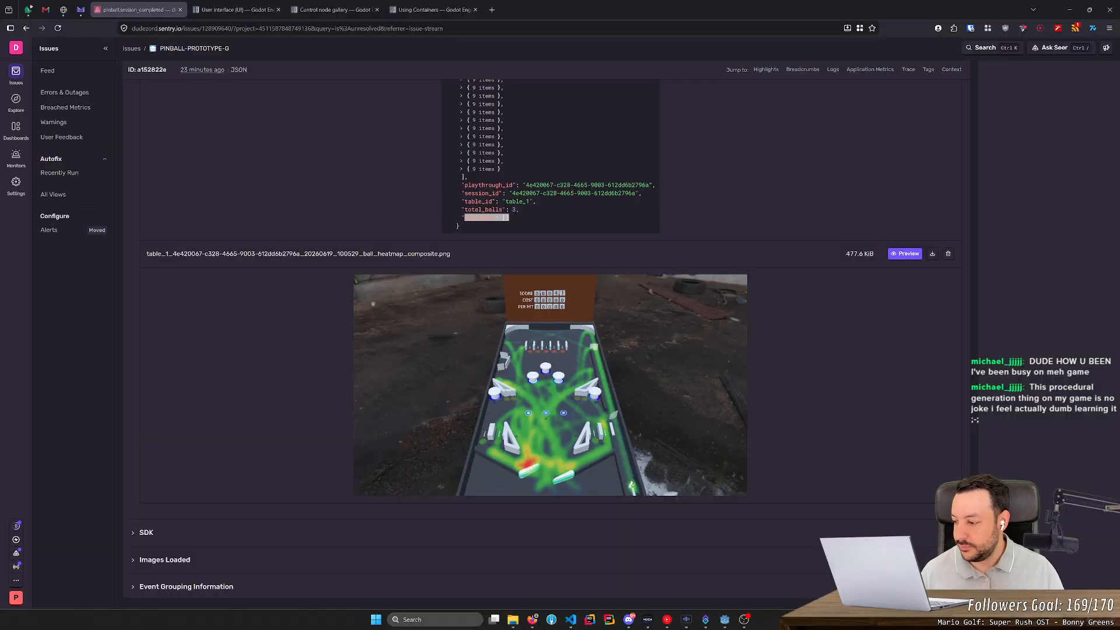
- Switch to Godot Engine, run the current main_menu scene to check the button layout, and stop it
key(alt+Tab)
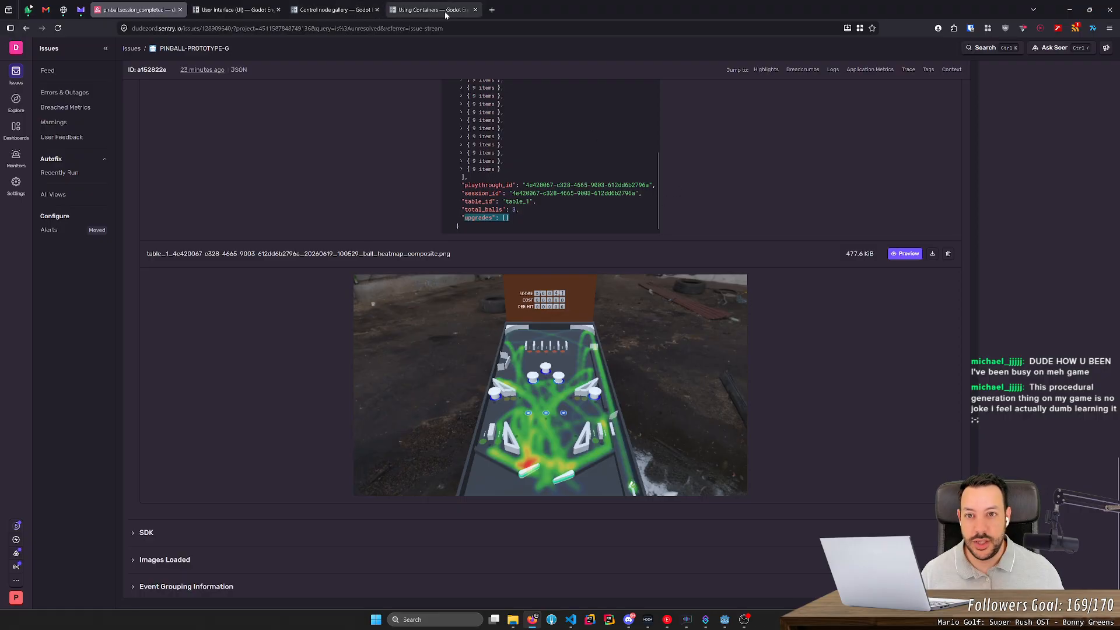
click(724, 620)
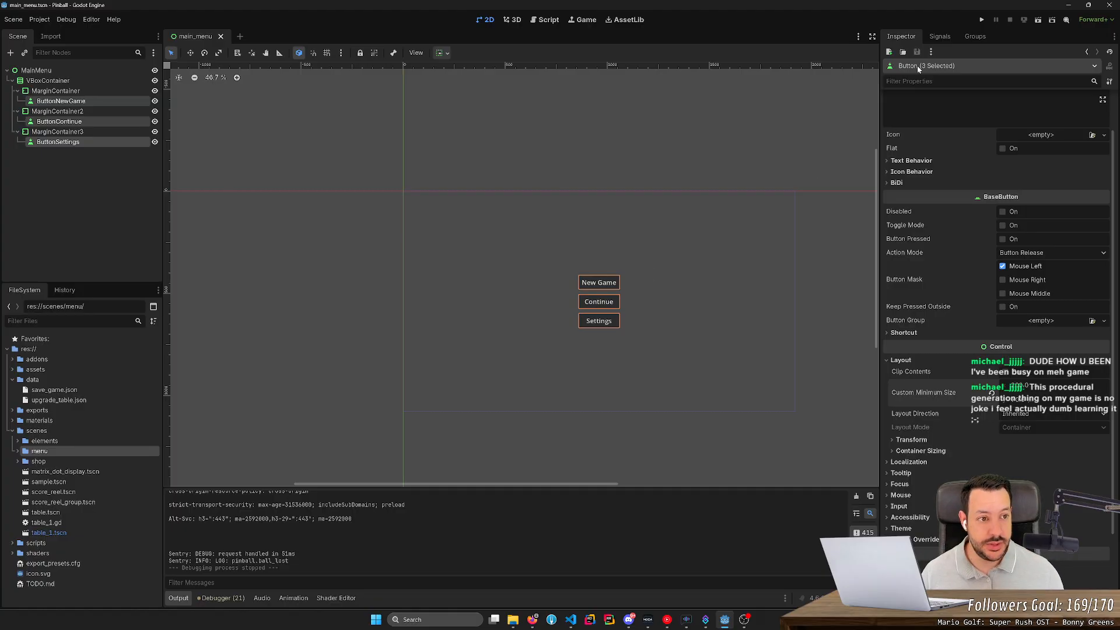
scroll(649, 240, up, 3)
scroll(578, 343, down, 2)
middle_drag(578, 342, 592, 222)
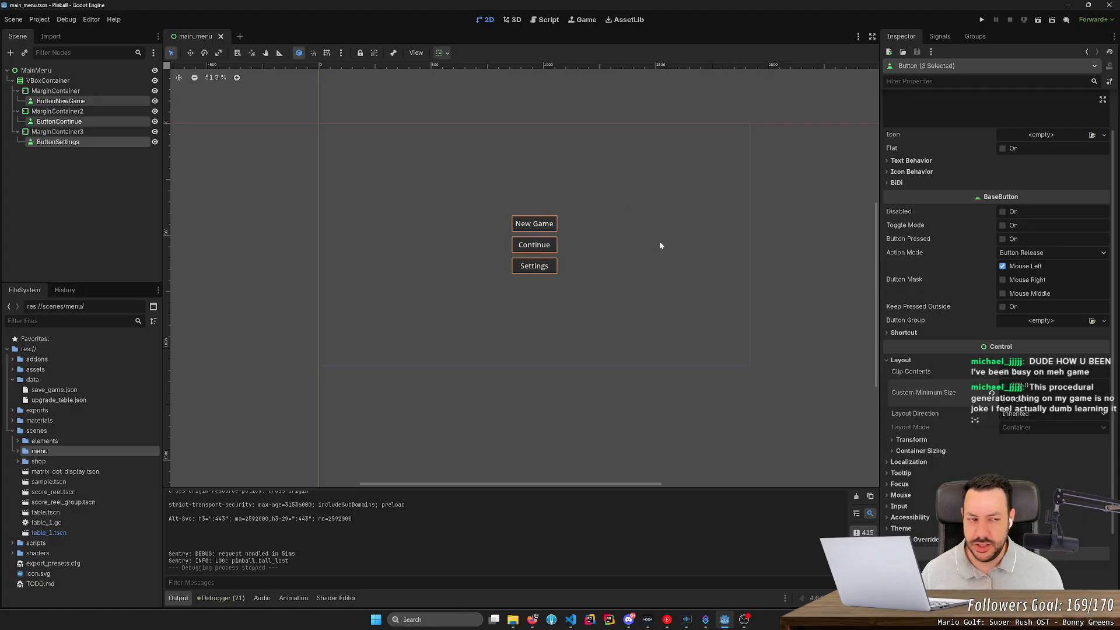
click(1037, 20)
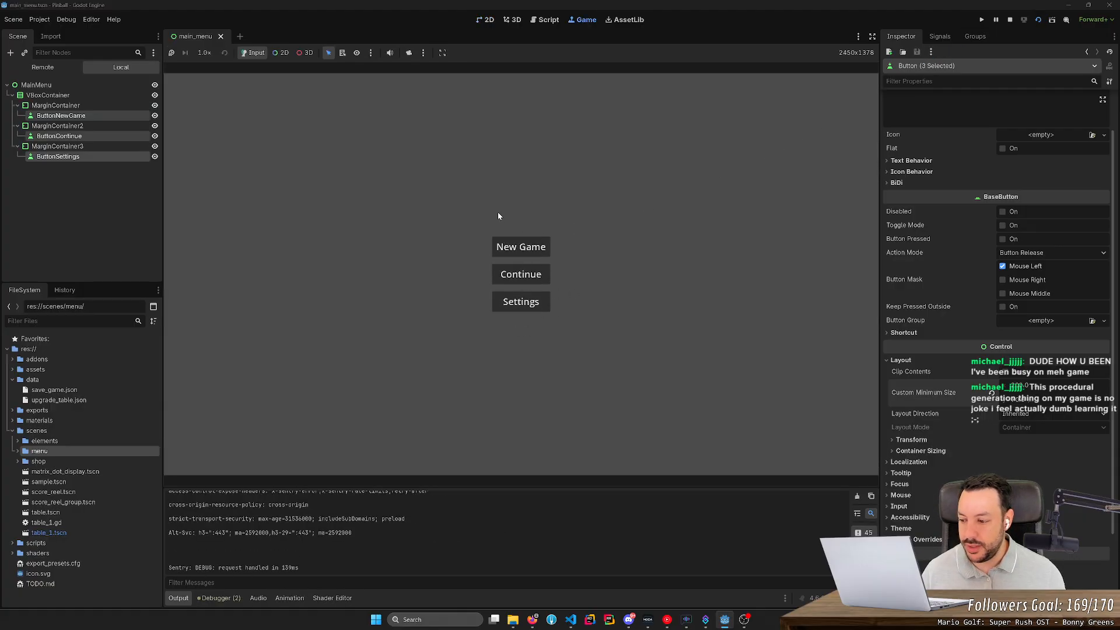
click(1009, 21)
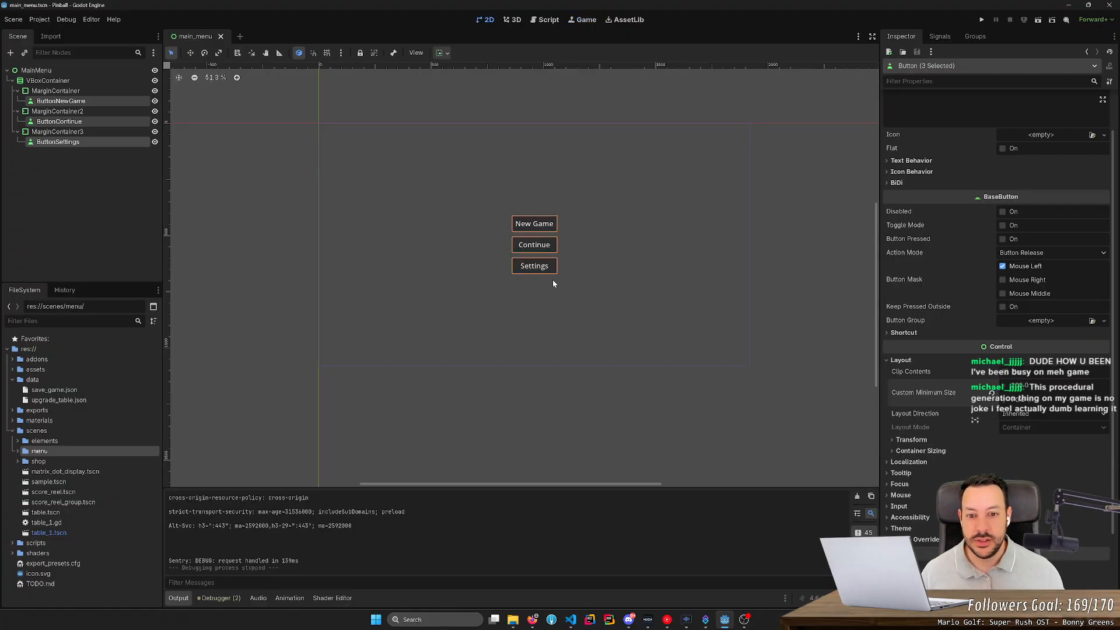
- Add a Label node as a child of the MainMenu root node
click(67, 72)
right_click(67, 72)
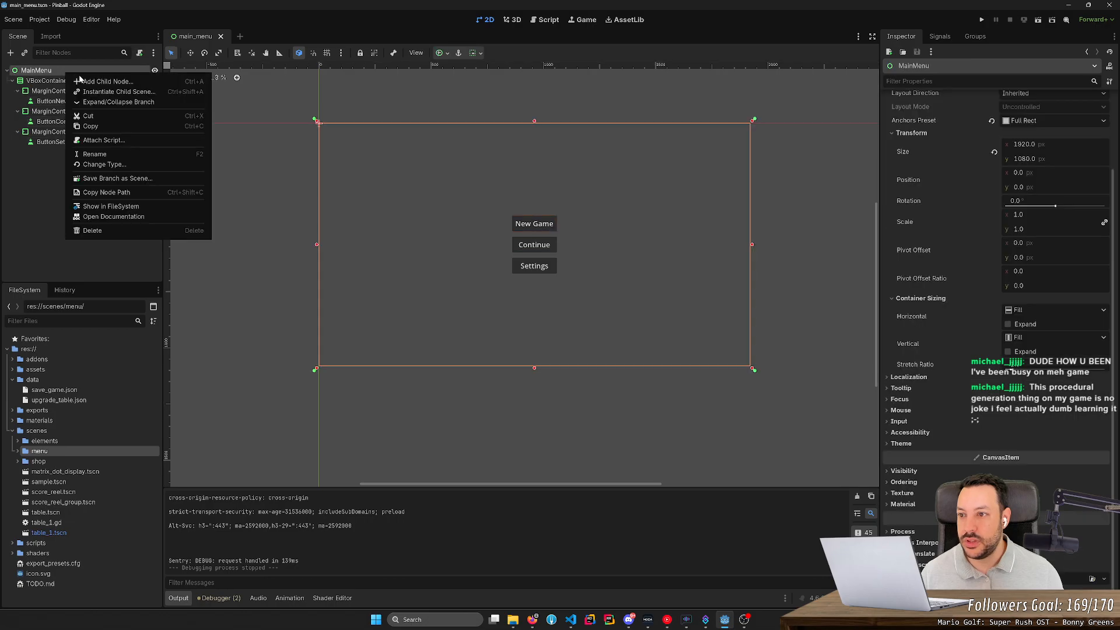
click(84, 79)
text(label)
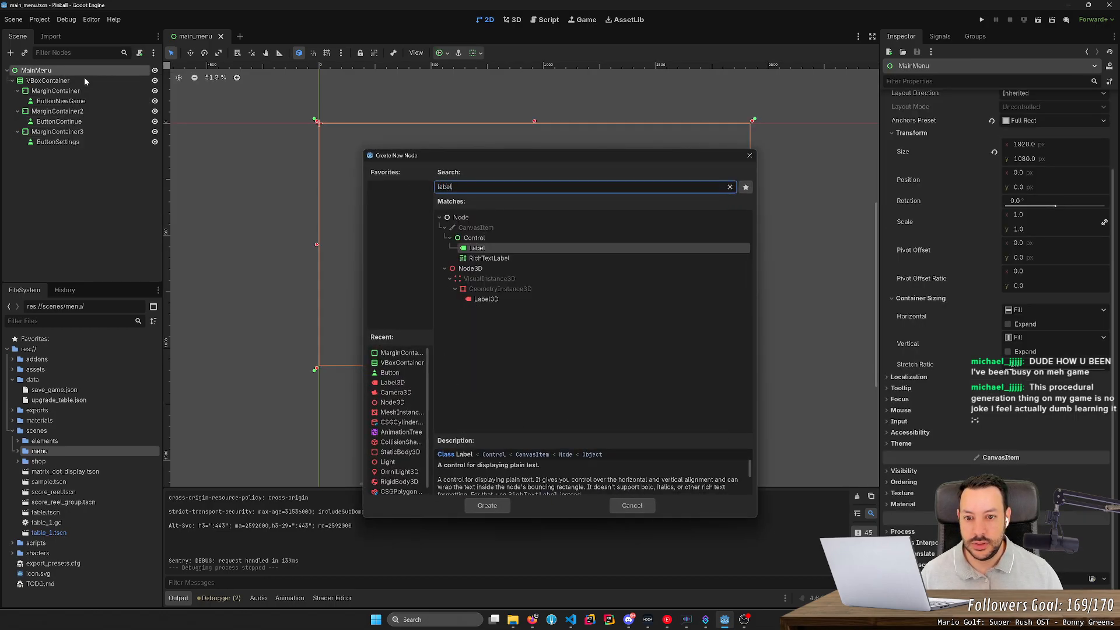
key(Return)
- Set the label's text to "dudezord's amazing unnamed pinball game" and its horizontal alignment to Center
click(1018, 151)
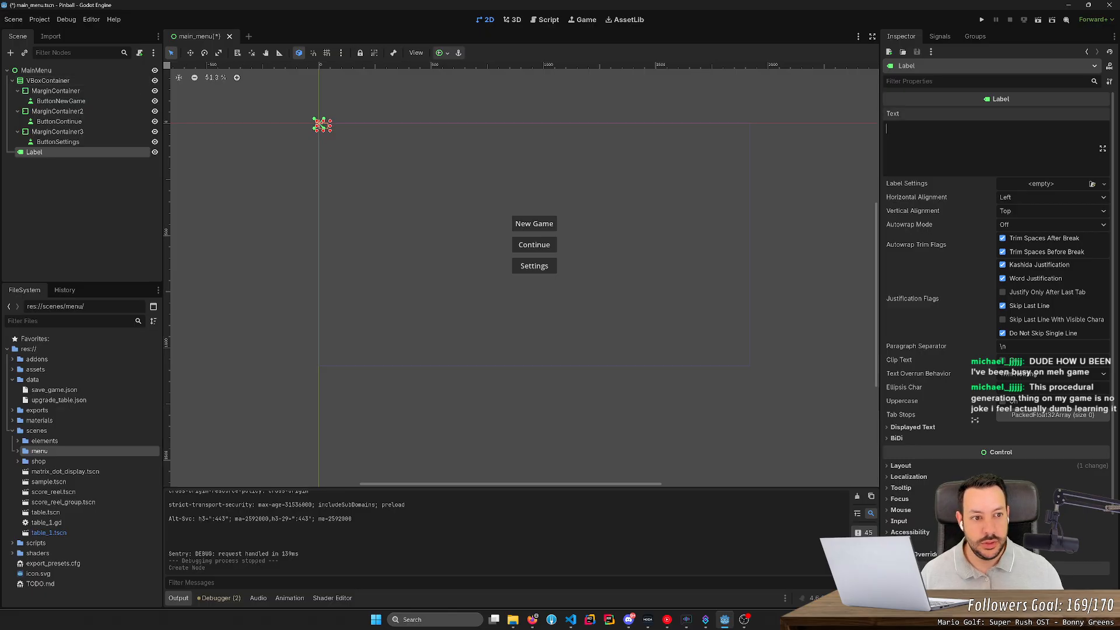
text(dudezord's am)
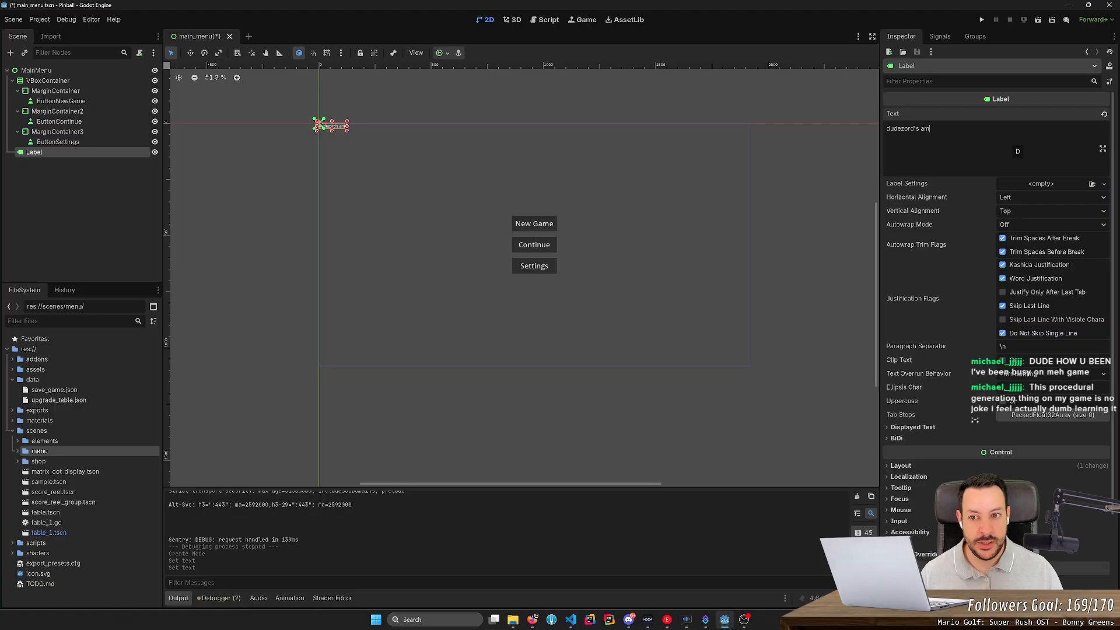
text(azing unnam)
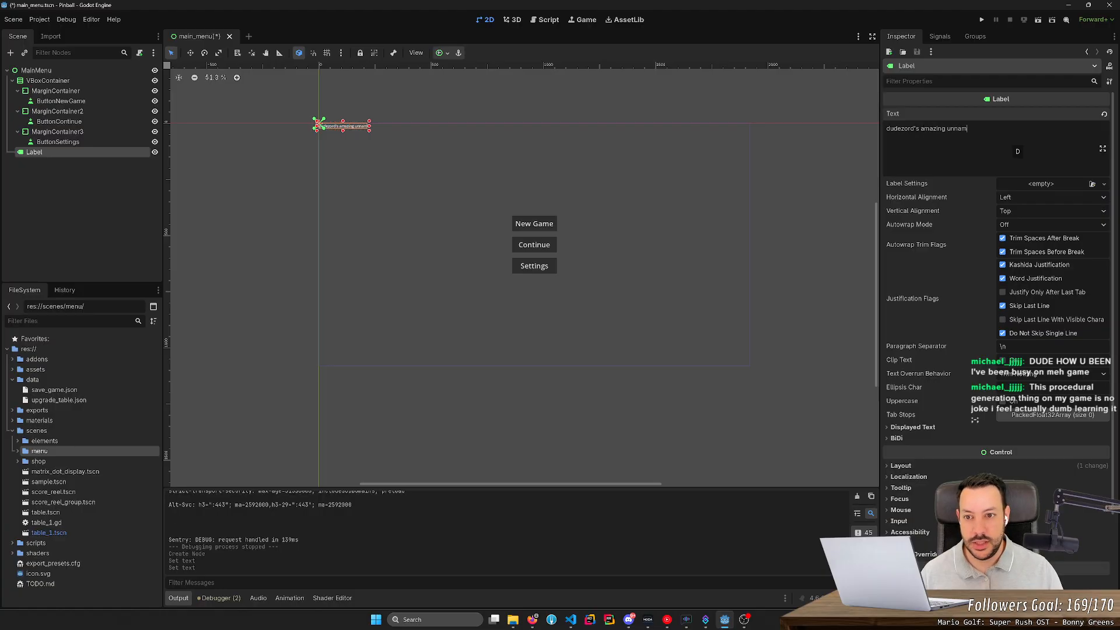
text(ed pinball game)
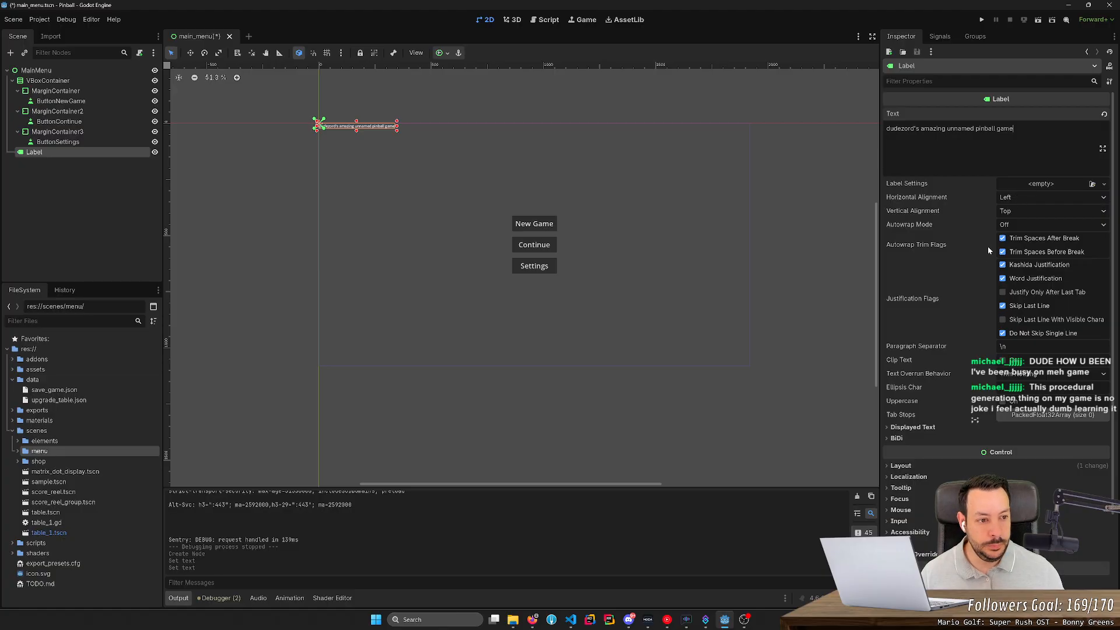
click(1027, 197)
click(1023, 223)
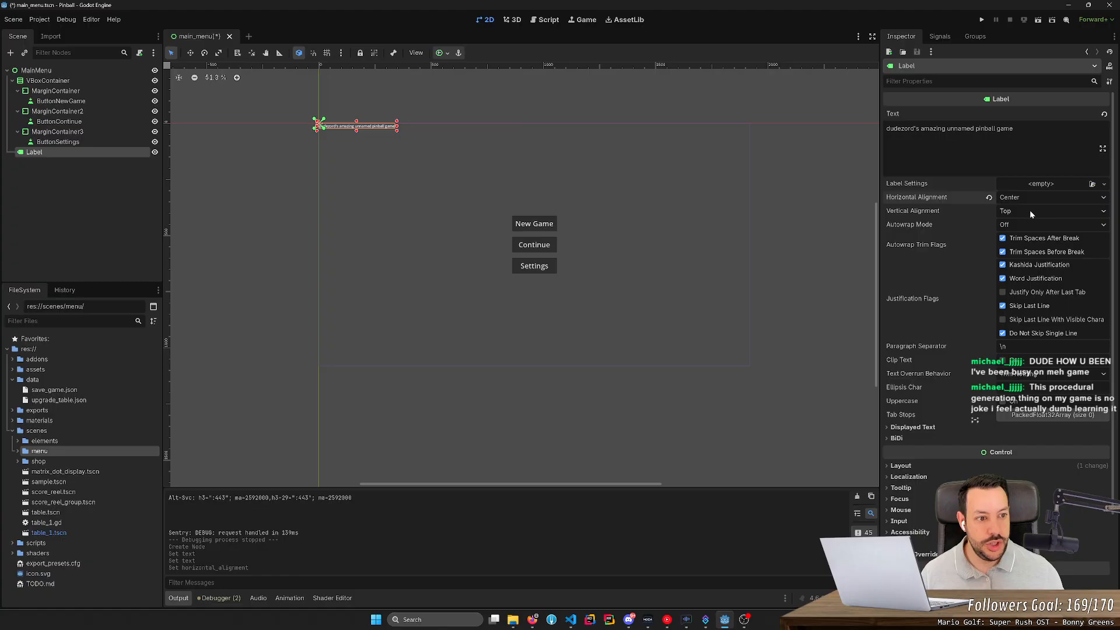
click(1040, 185)
click(1055, 211)
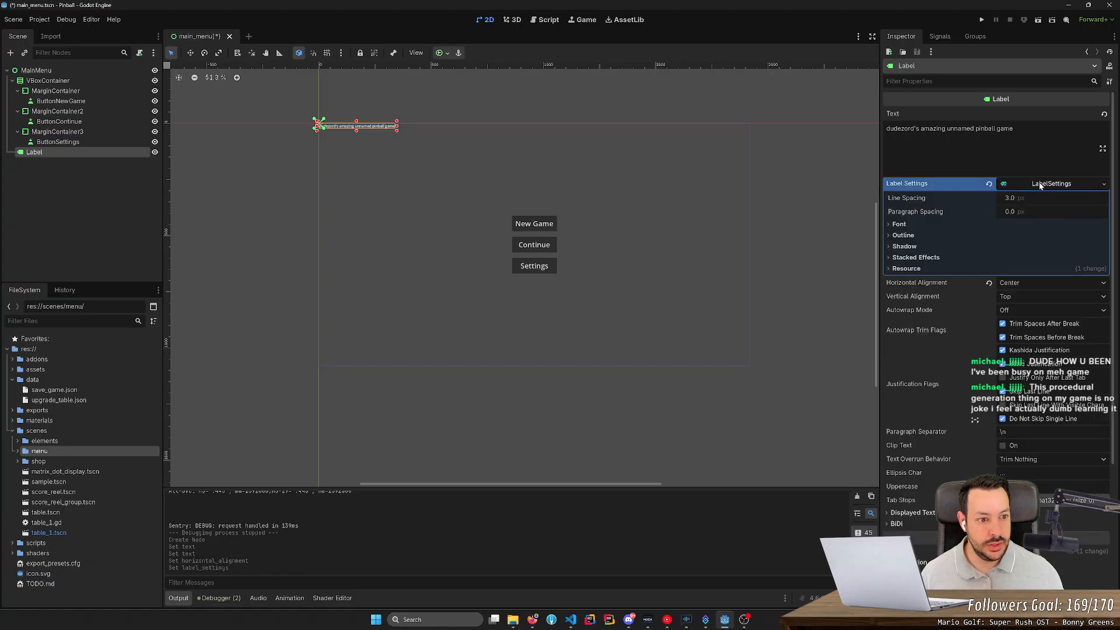
click(988, 184)
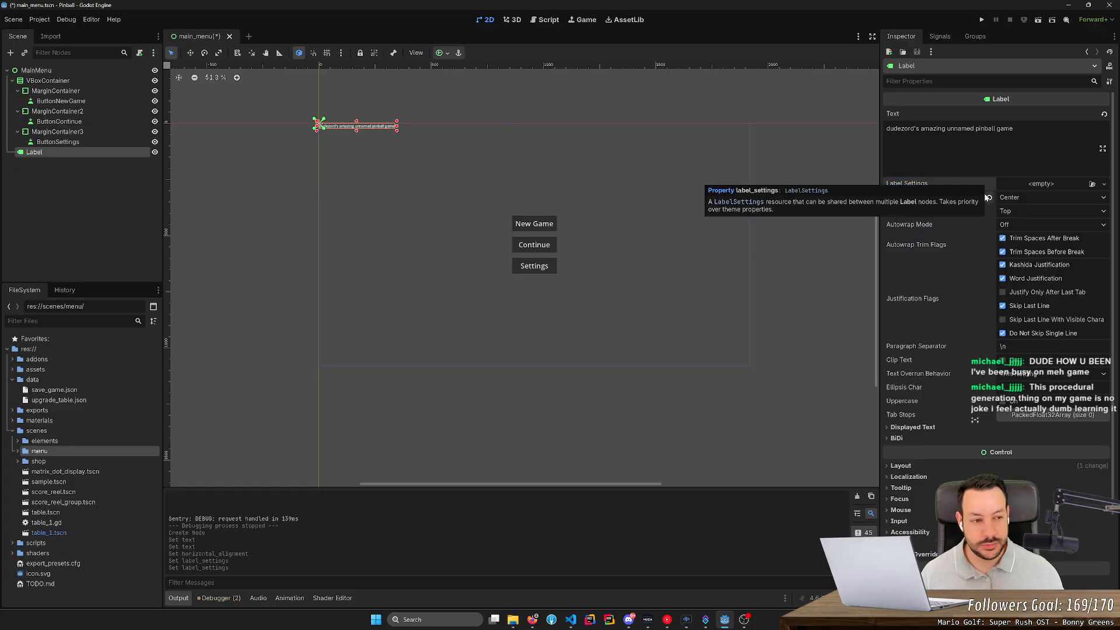
- Set the label's layout mode to Anchors with the Center Top anchors preset
scroll(934, 315, down, 3)
click(913, 355)
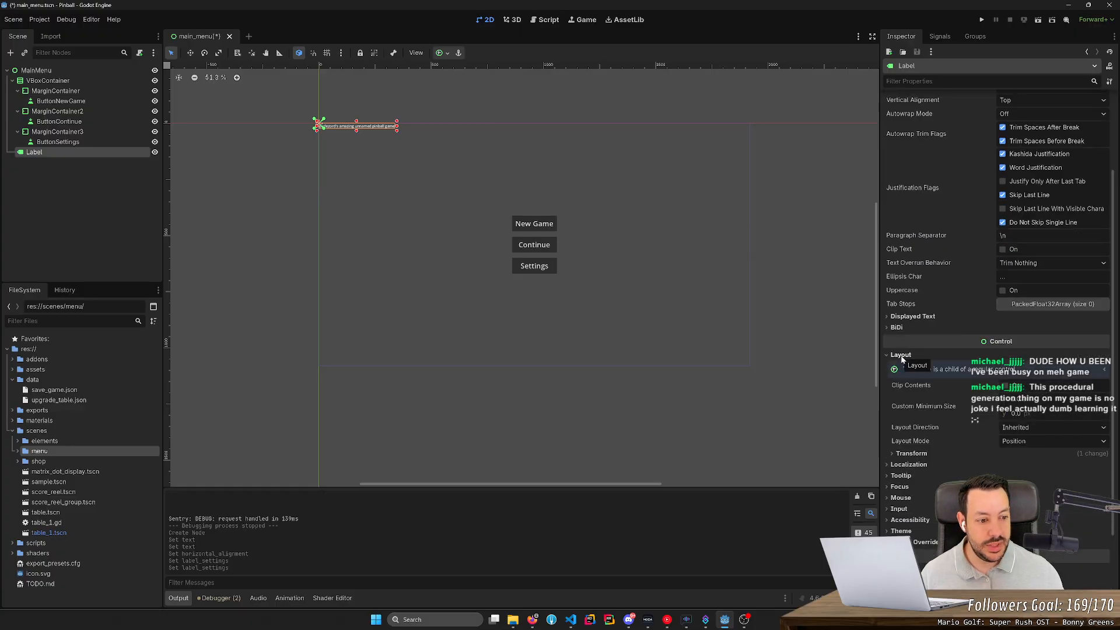
click(1036, 441)
click(1028, 467)
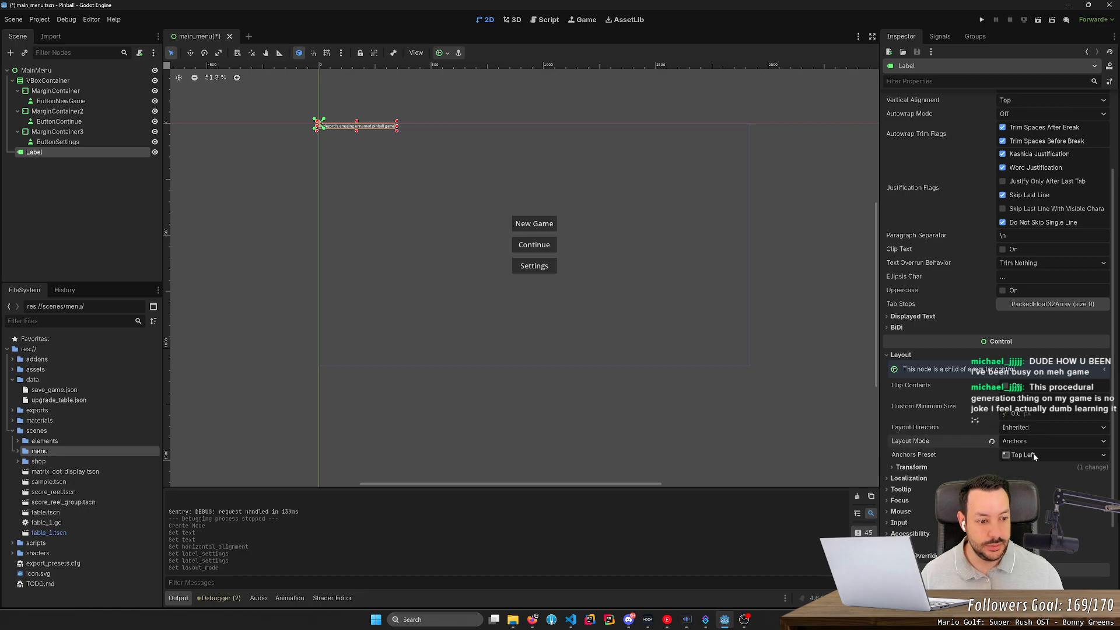
click(1029, 455)
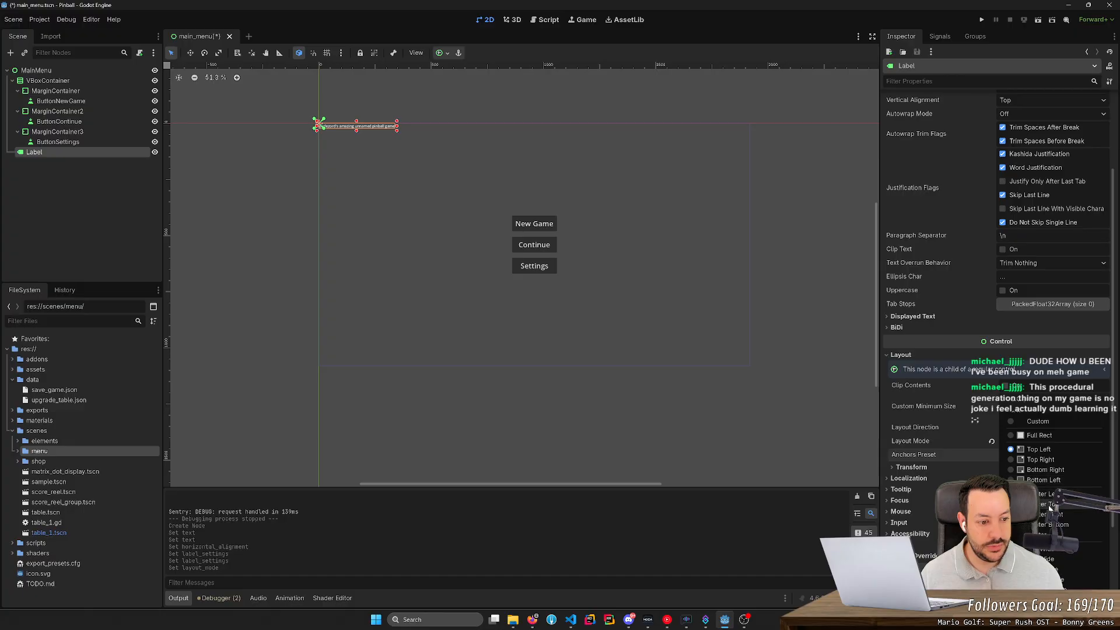
click(1048, 503)
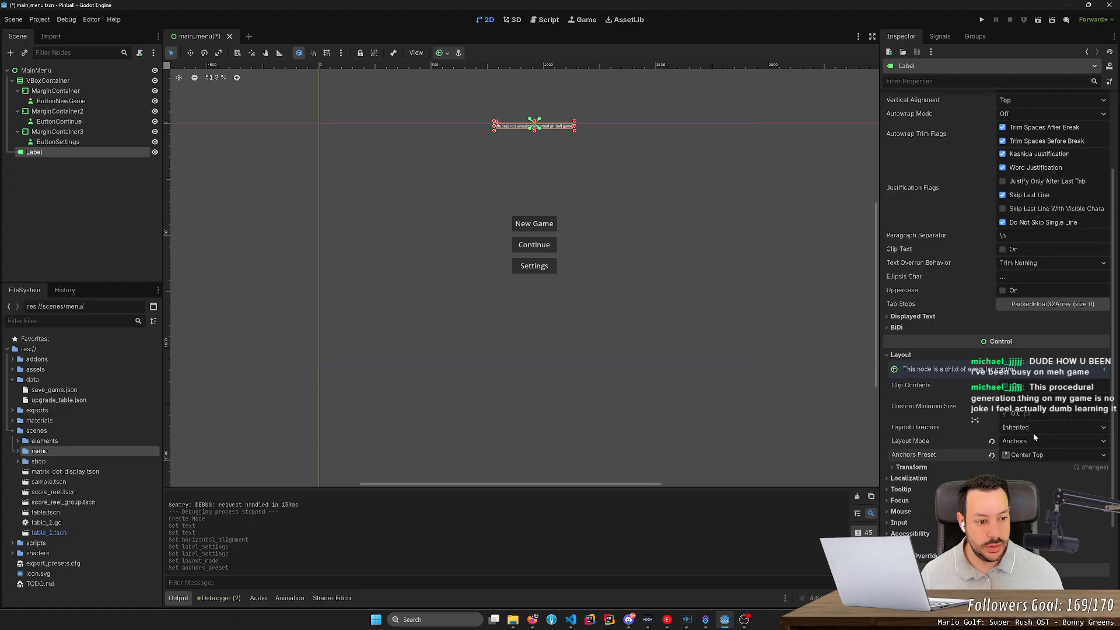
- Set the title label's vertical position to 256 px in its transform properties
click(912, 467)
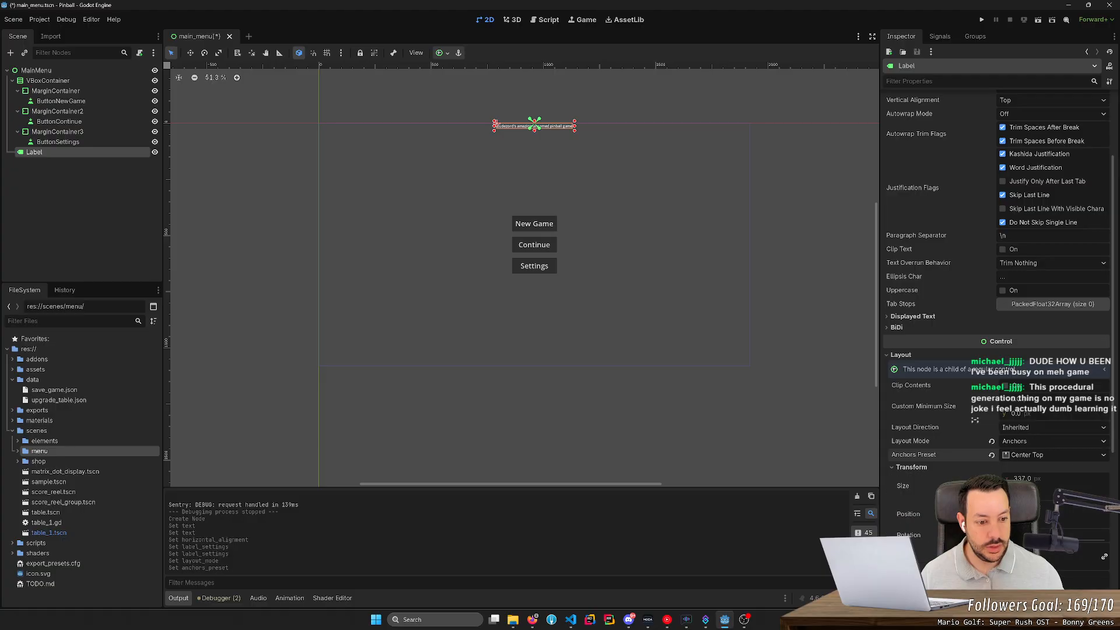
scroll(1036, 391, down, 3)
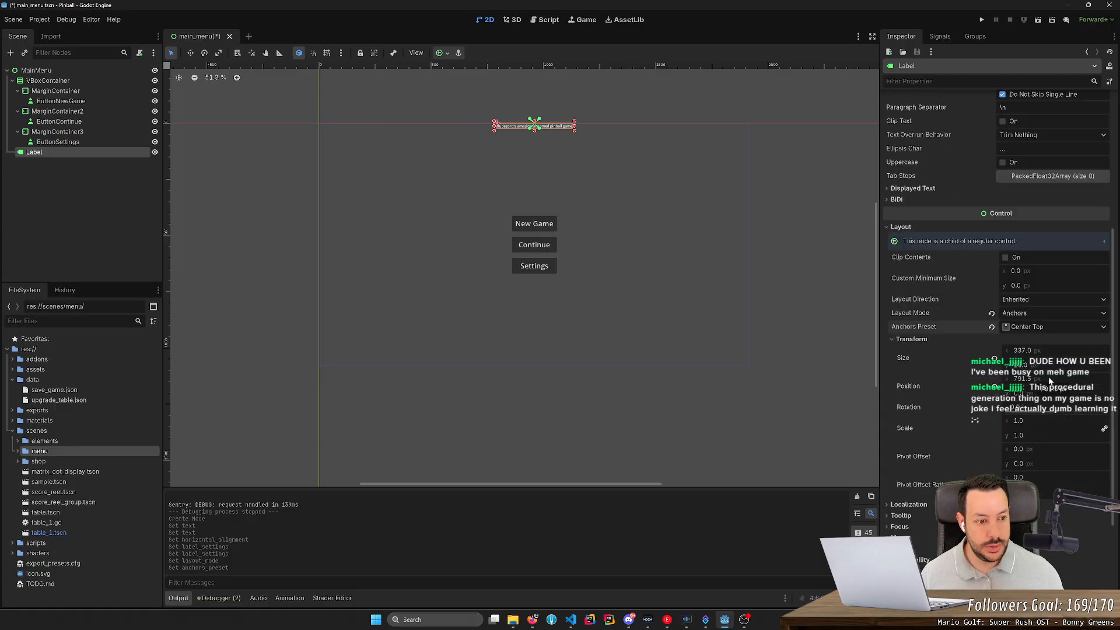
drag(1041, 394, 1081, 395)
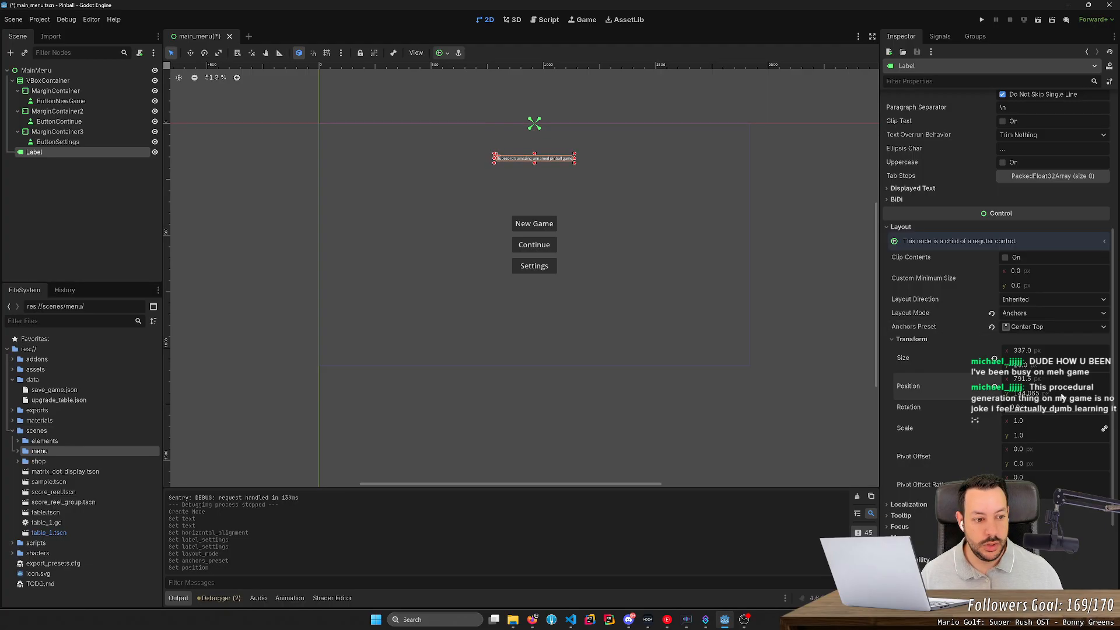
text(256)
key(Return)
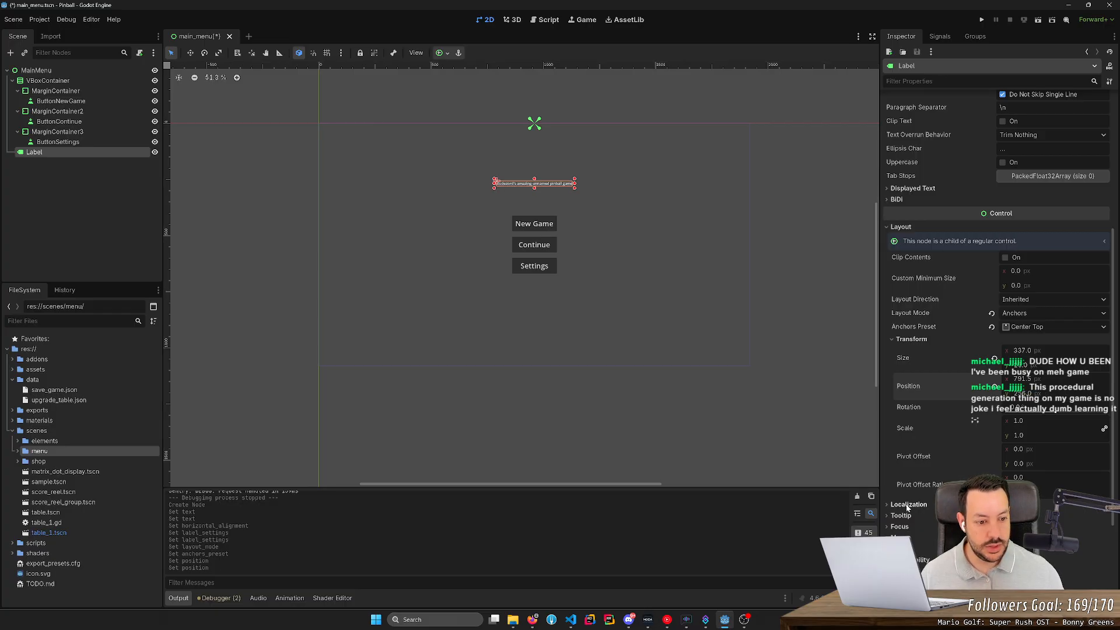
- Filter the label's properties by "font" and set its Font Size theme override to 64 px
scroll(942, 356, up, 5)
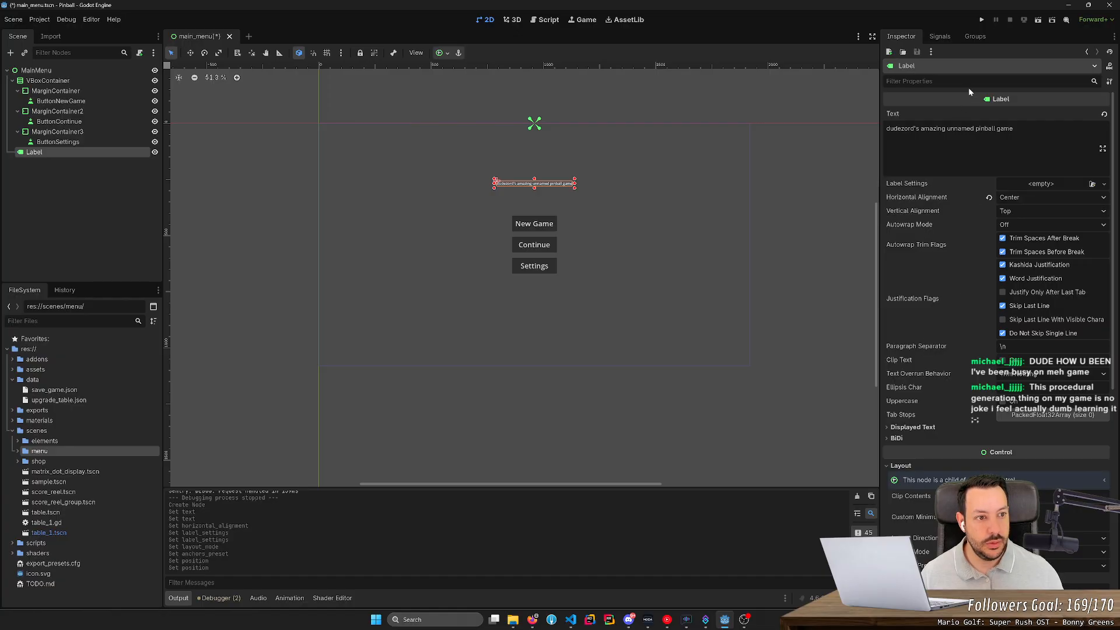
text(font)
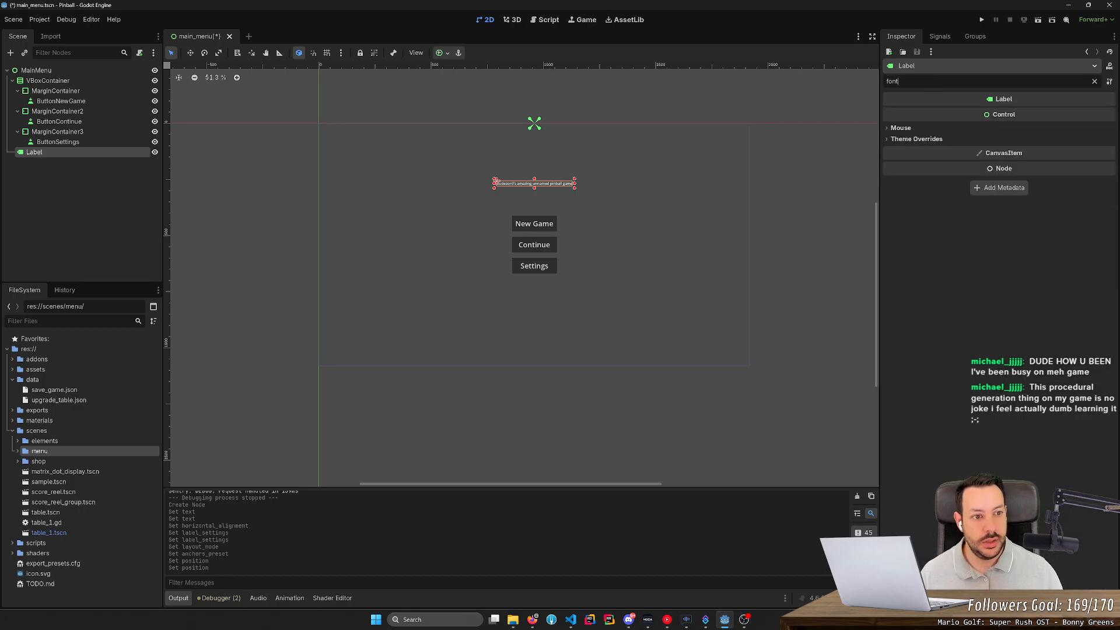
click(915, 139)
click(908, 170)
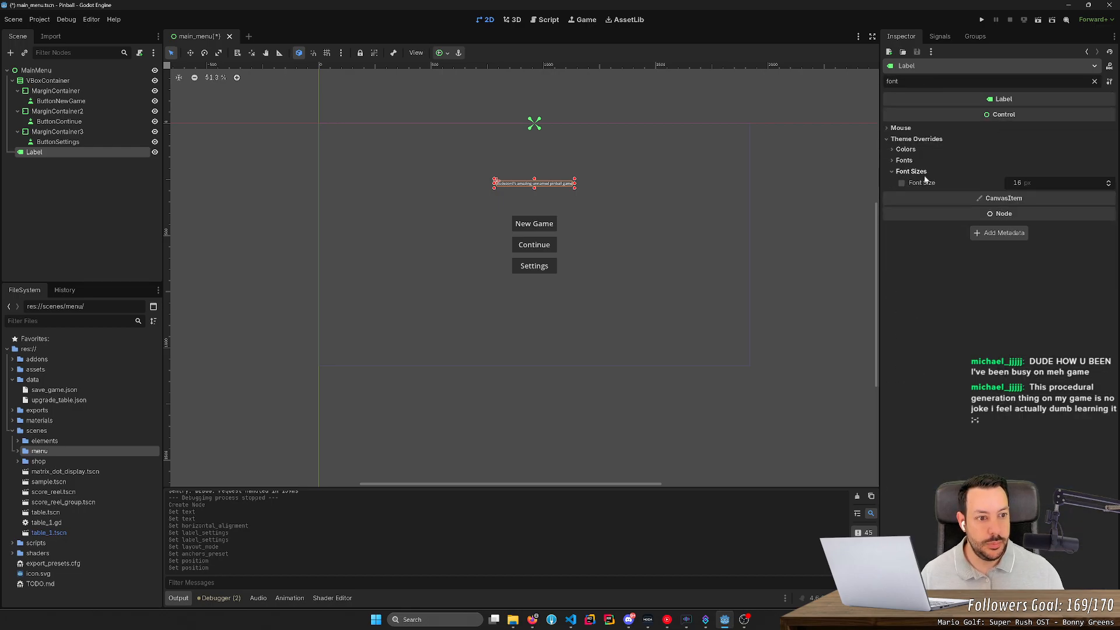
mouse_move(1030, 184)
mouse_down()
mouse_move(1073, 185)
mouse_move(1027, 184)
mouse_up()
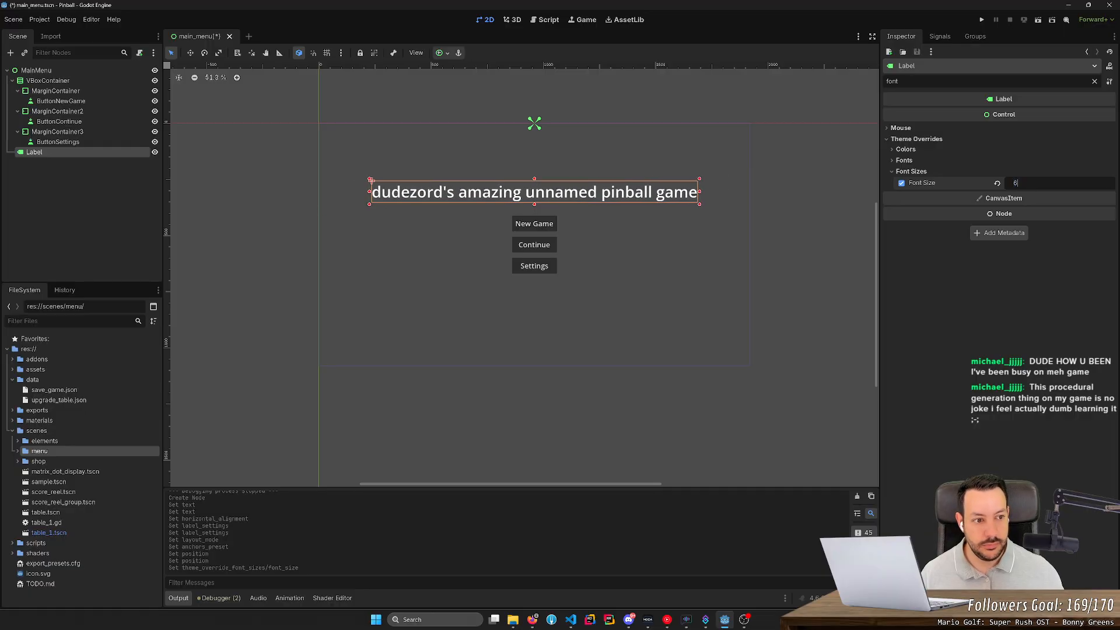
key(Return)
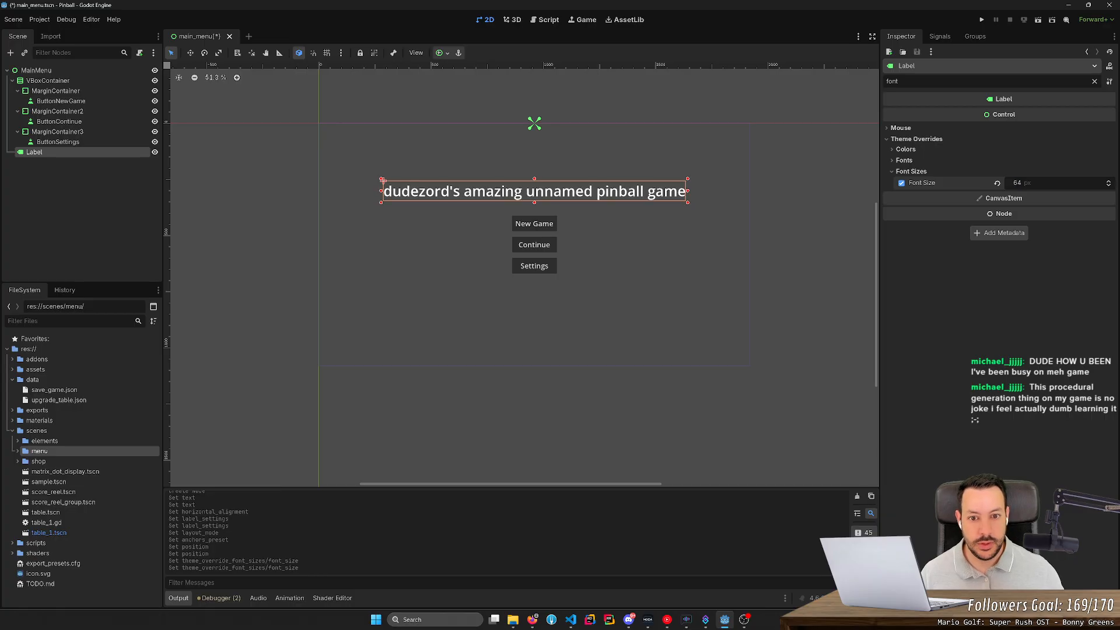
click(1038, 183)
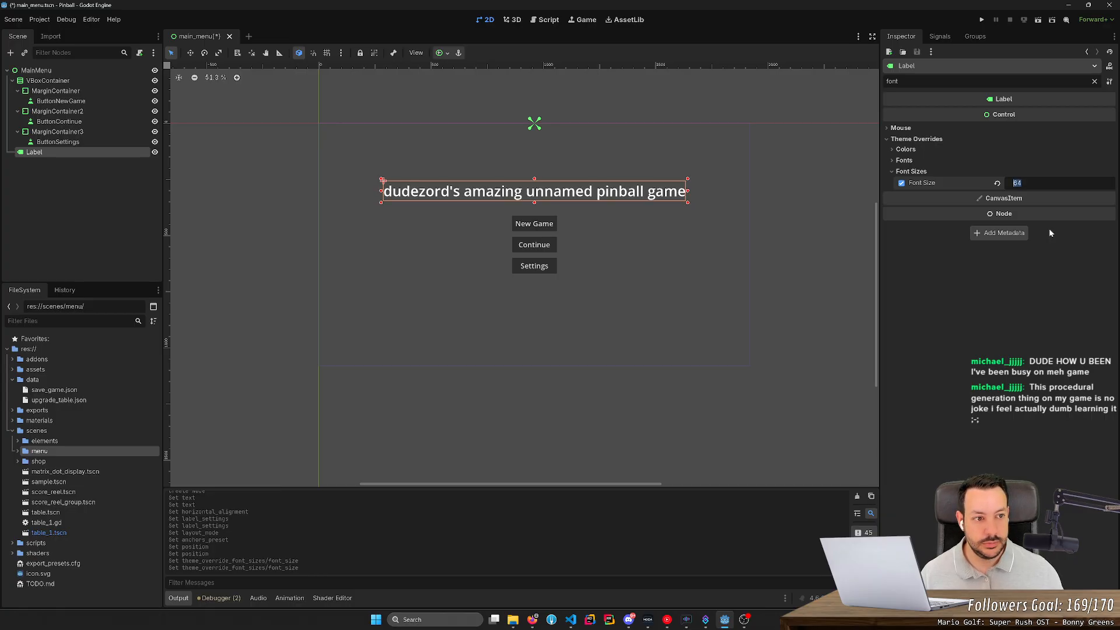
- Run the current main_menu scene to check the title above the buttons, and stop it
click(1038, 20)
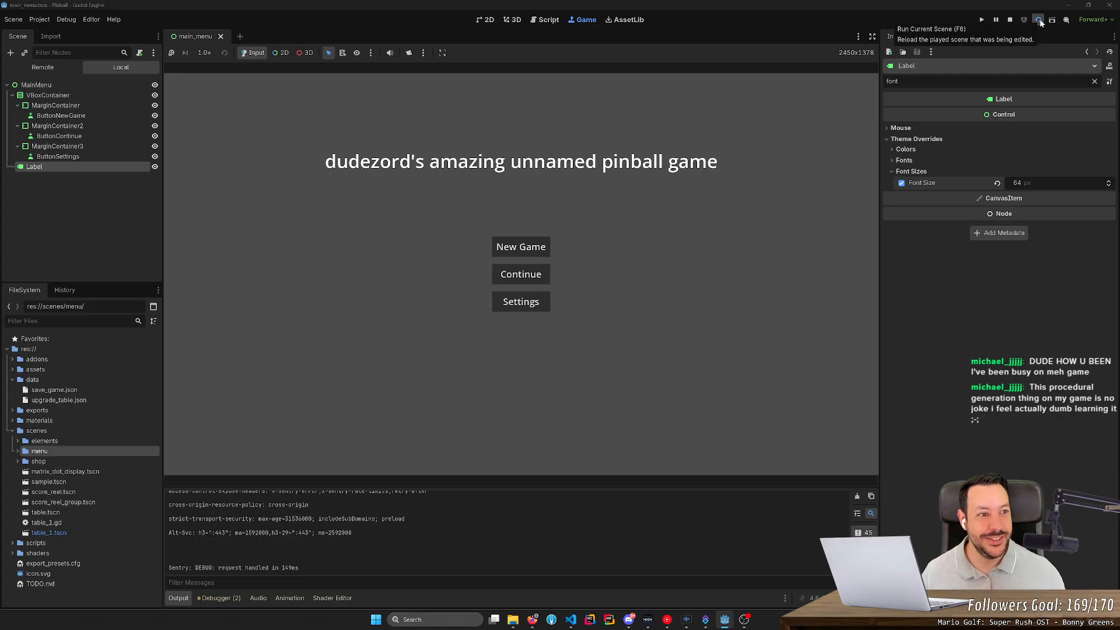
click(1009, 19)
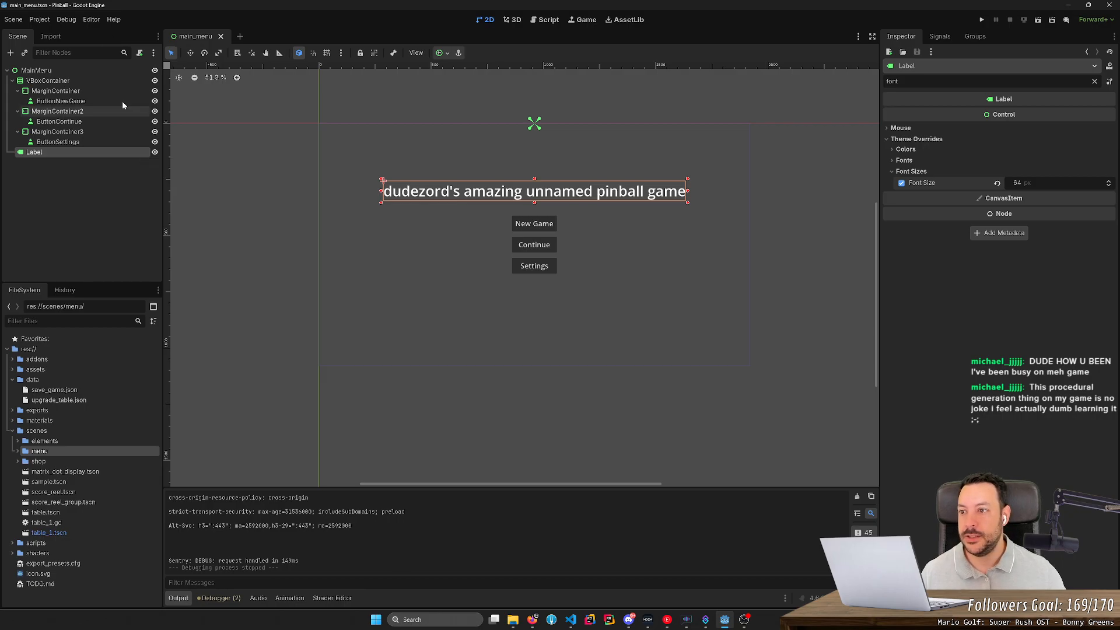
- Try to attach a new script to the MainMenu node at res://scripts/menu/main_menu.gd
right_click(111, 70)
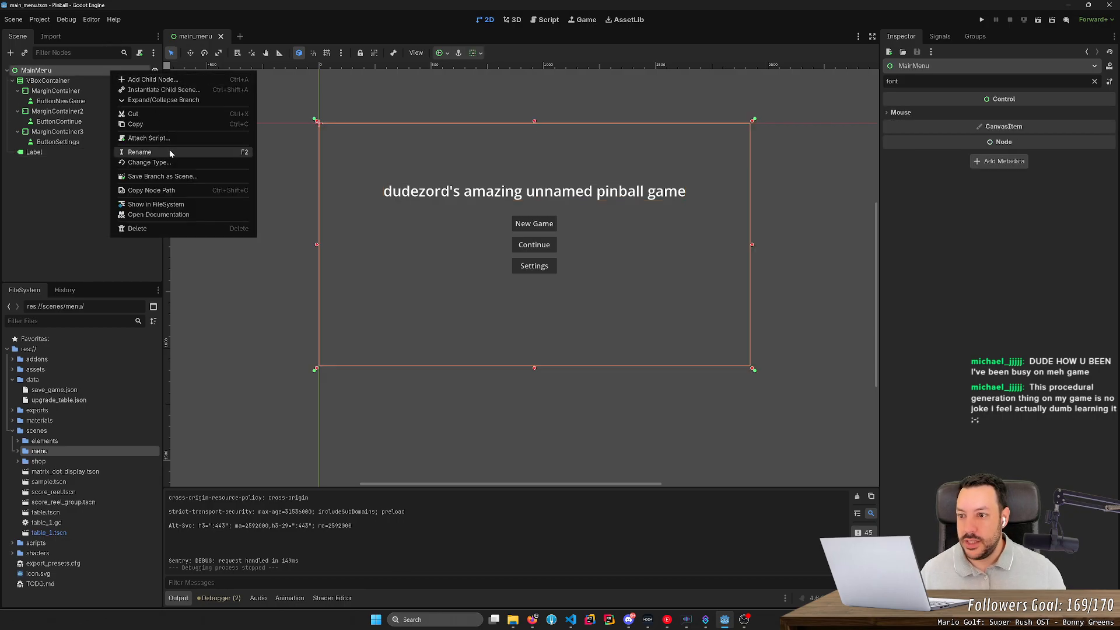
click(141, 57)
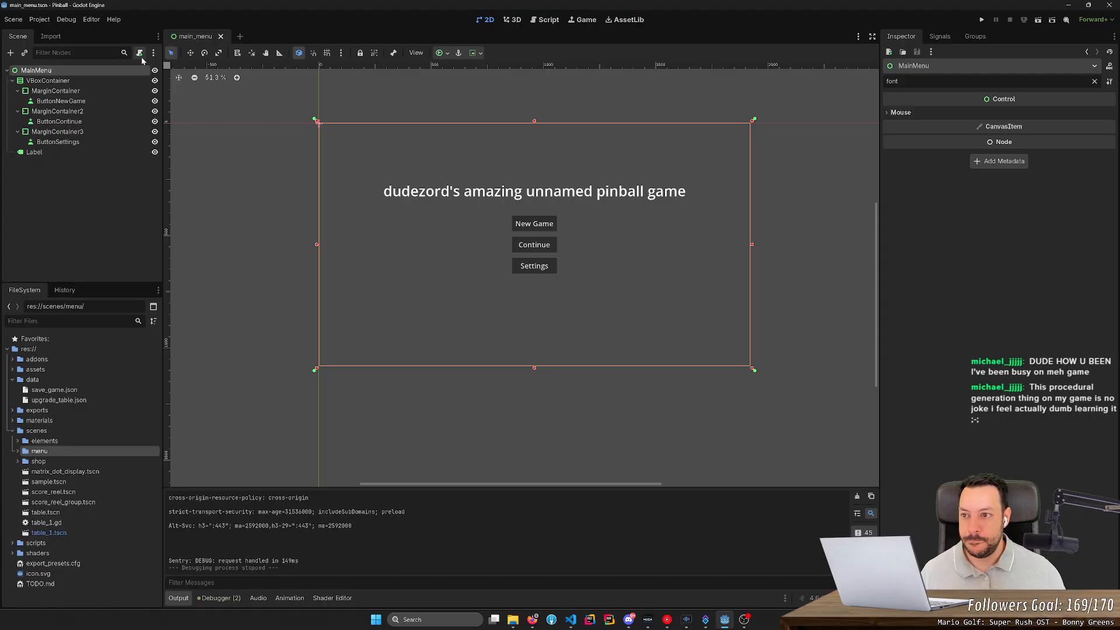
click(139, 53)
double_click(531, 303)
text(scripts)
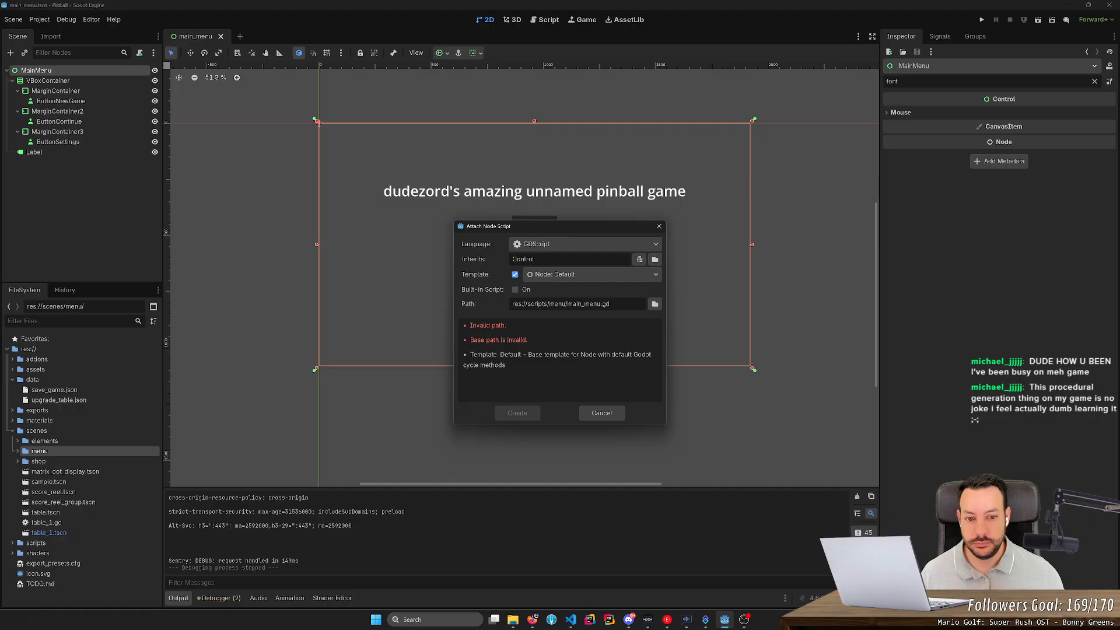
click(597, 415)
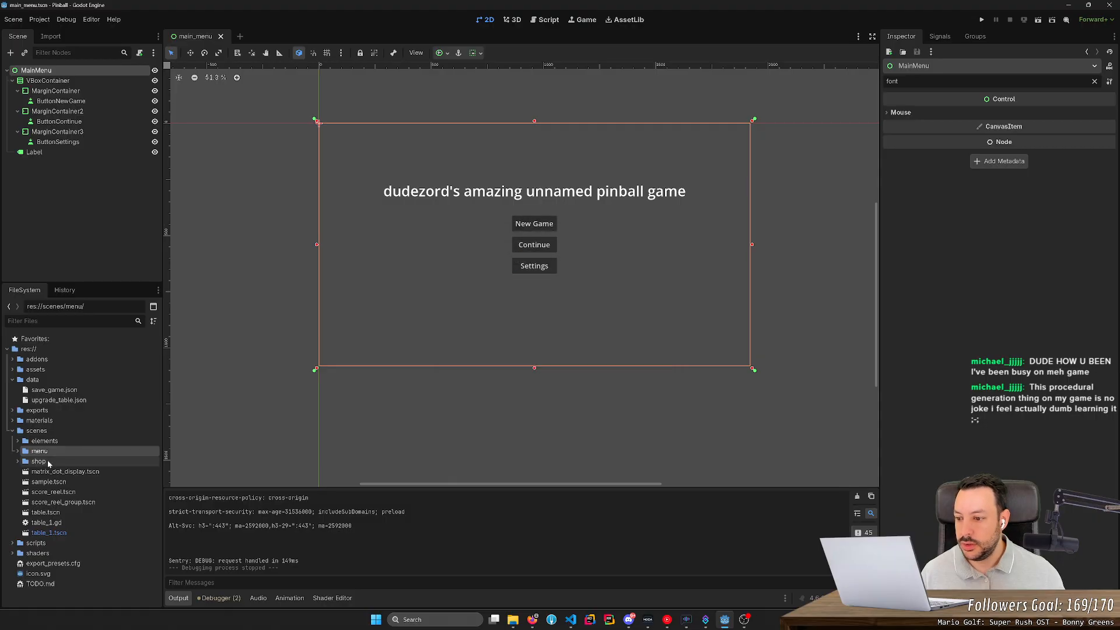
click(14, 544)
scroll(14, 544, down, 3)
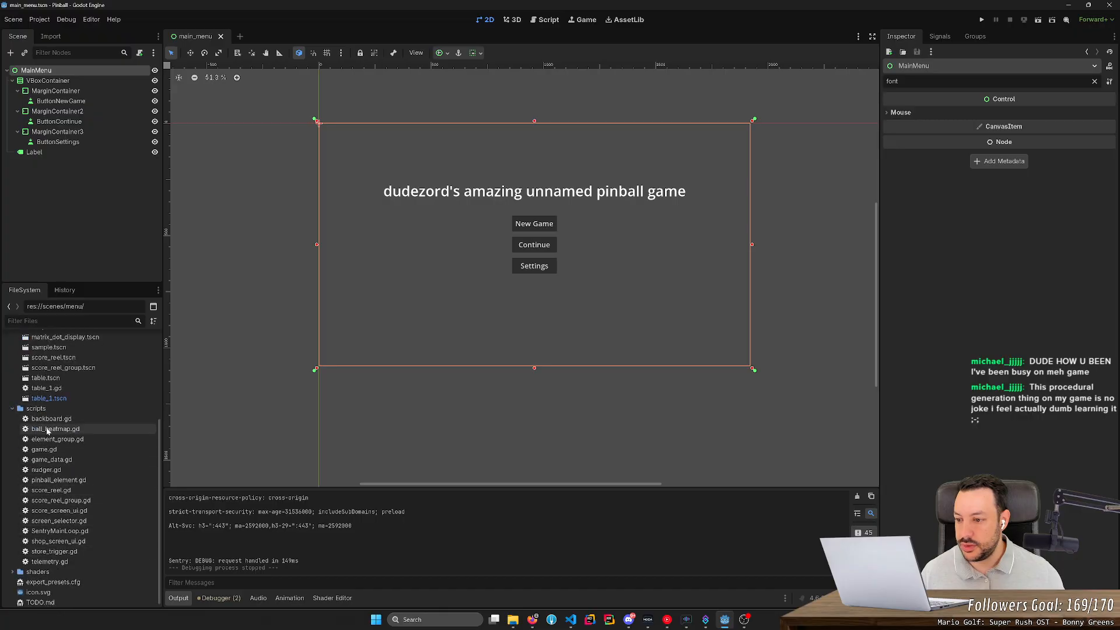
right_click(49, 410)
mouse_move(116, 421)
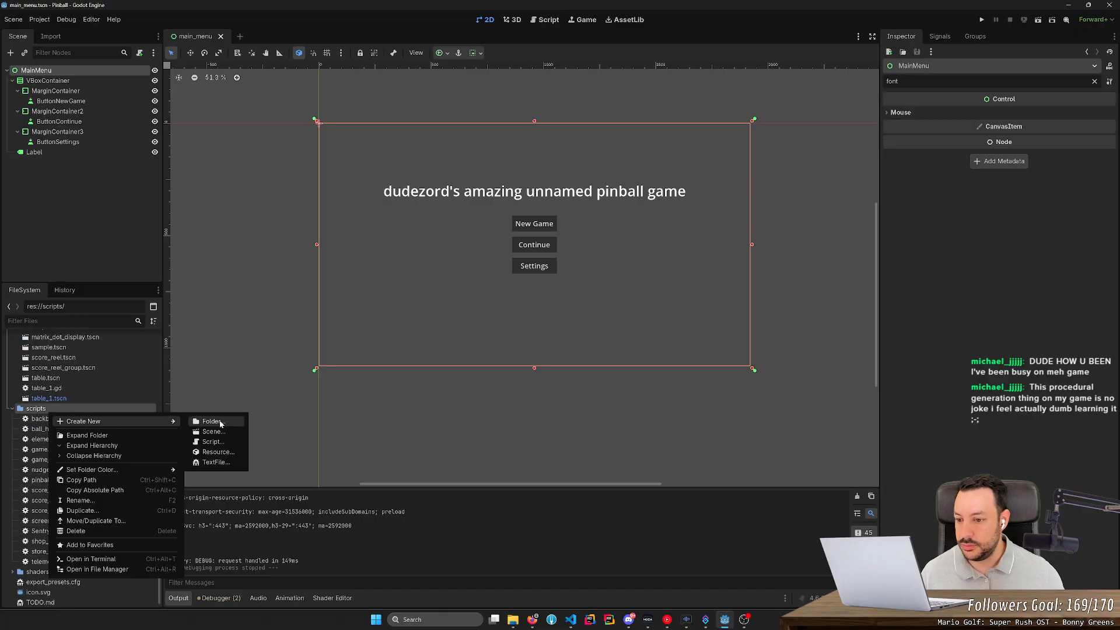
click(211, 421)
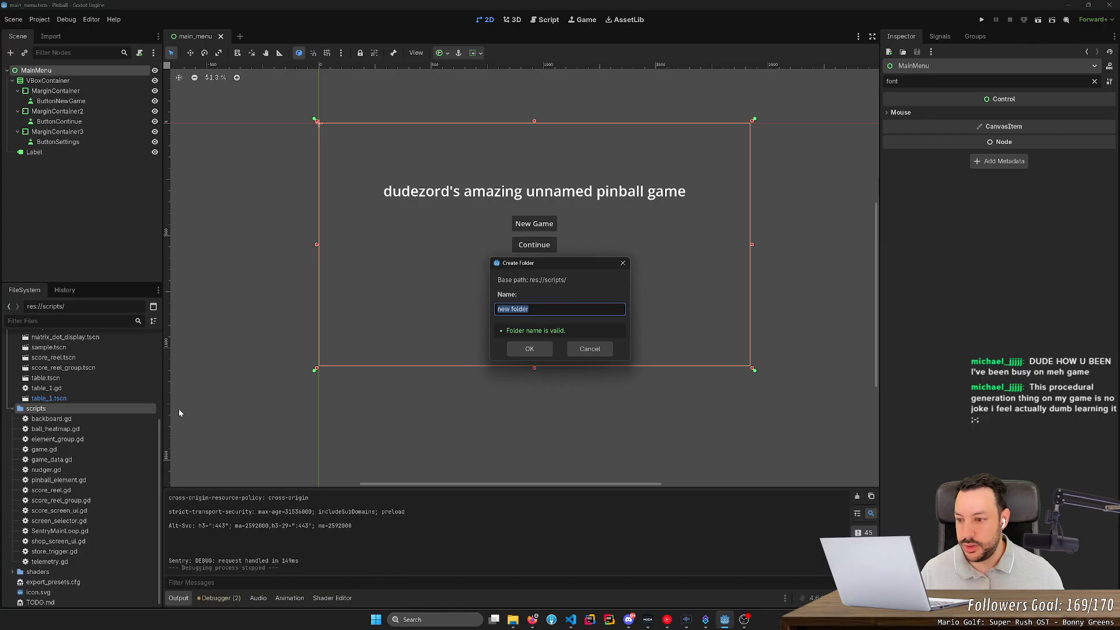
key(Escape)
- Attach a new GDScript to the MainMenu node at res://scenes/menu/main_menu.gd, using the Node: Default template
right_click(46, 67)
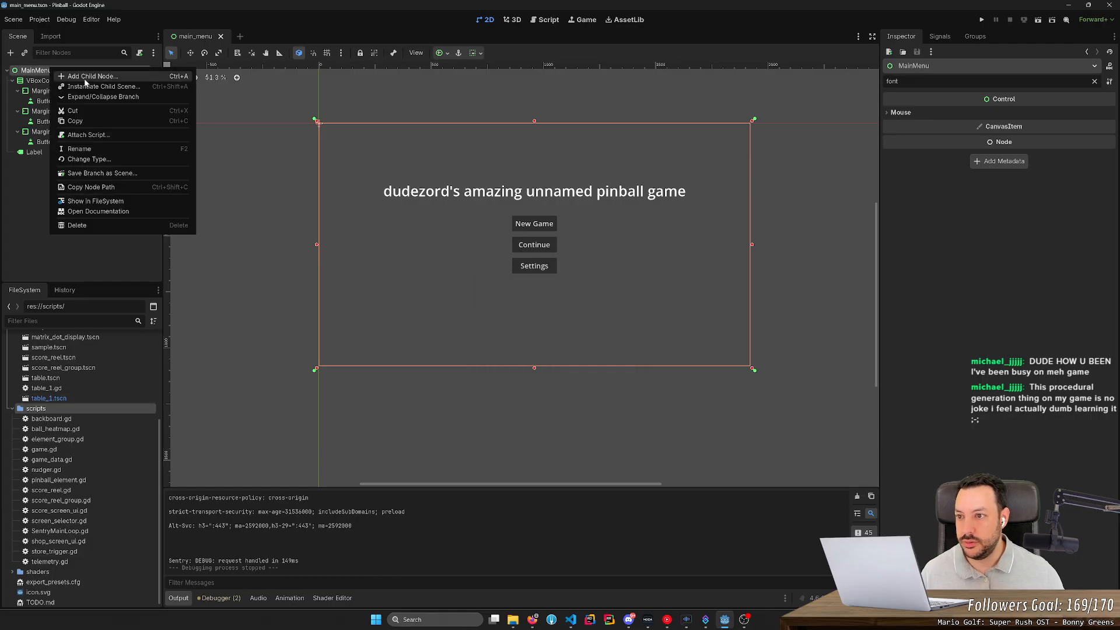
click(136, 54)
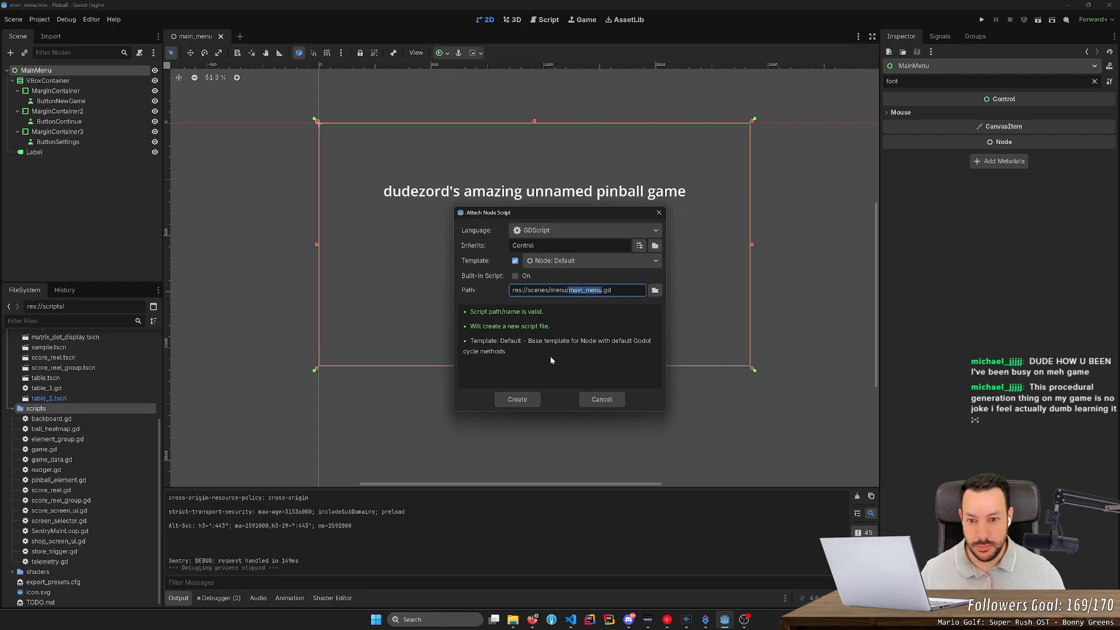
click(516, 398)
- Enable unique-name access for the ButtonNewGame, ButtonContinue and ButtonSettings nodes
click(84, 102)
right_click(108, 101)
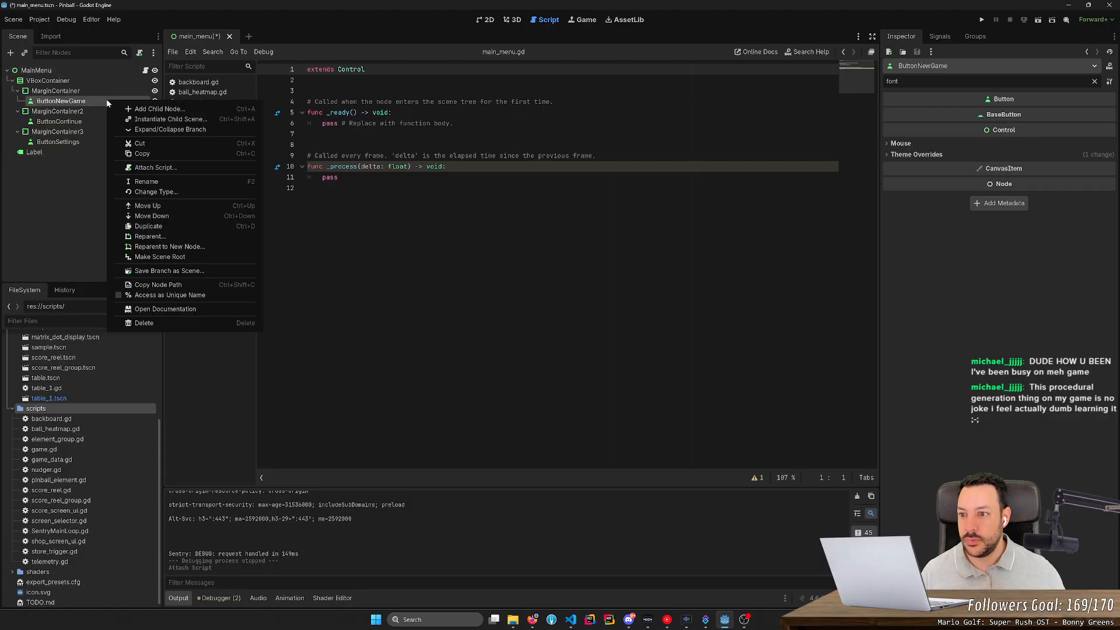
click(186, 296)
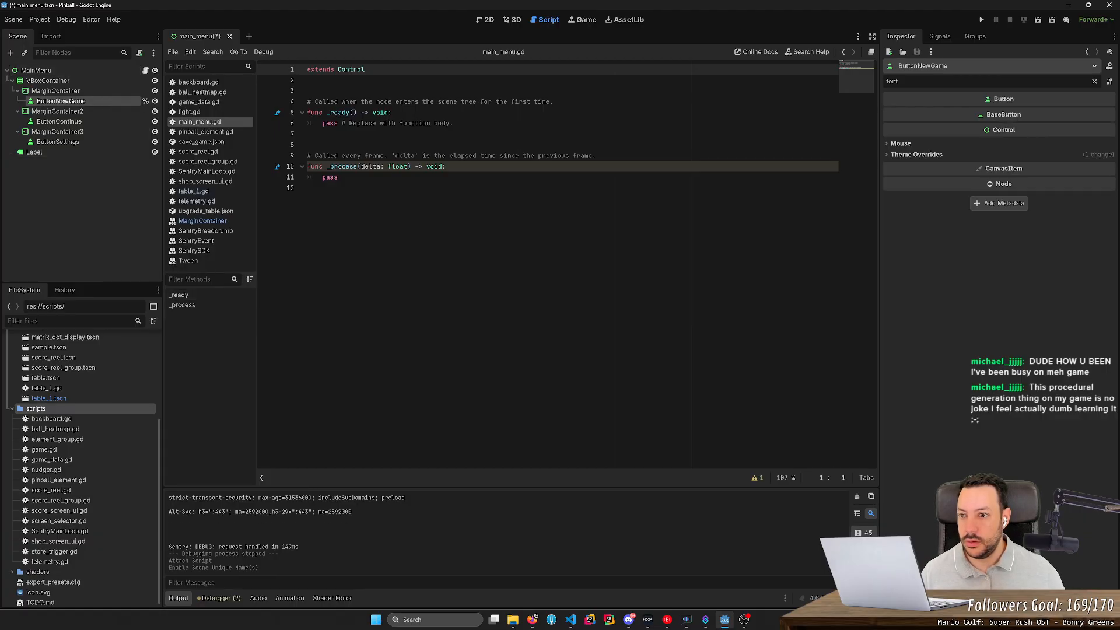
click(145, 100)
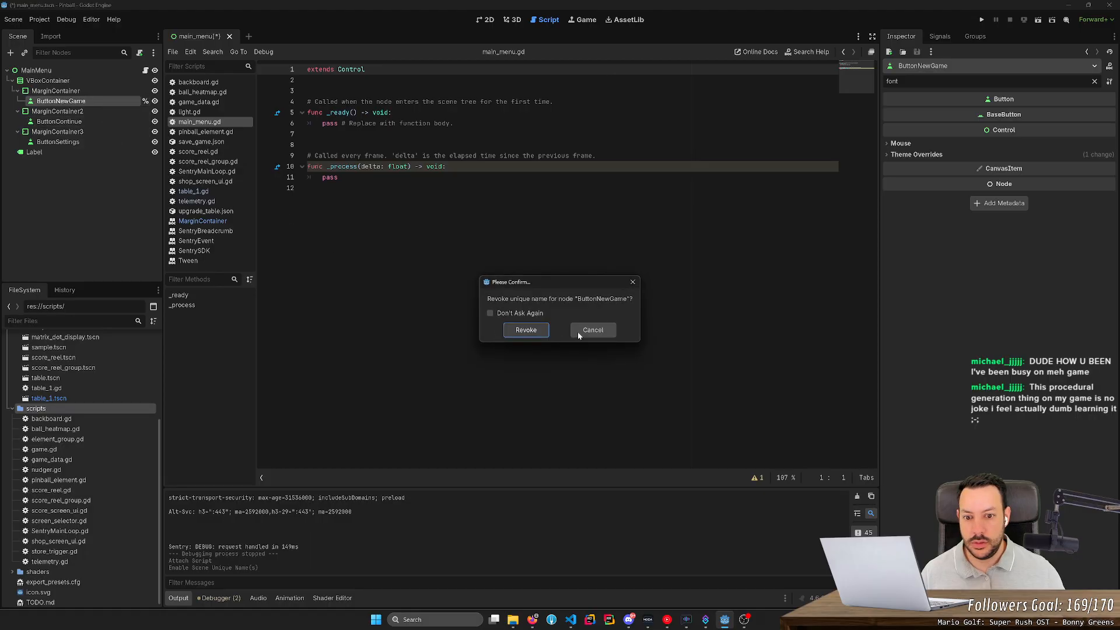
click(595, 331)
click(110, 121)
right_click(112, 120)
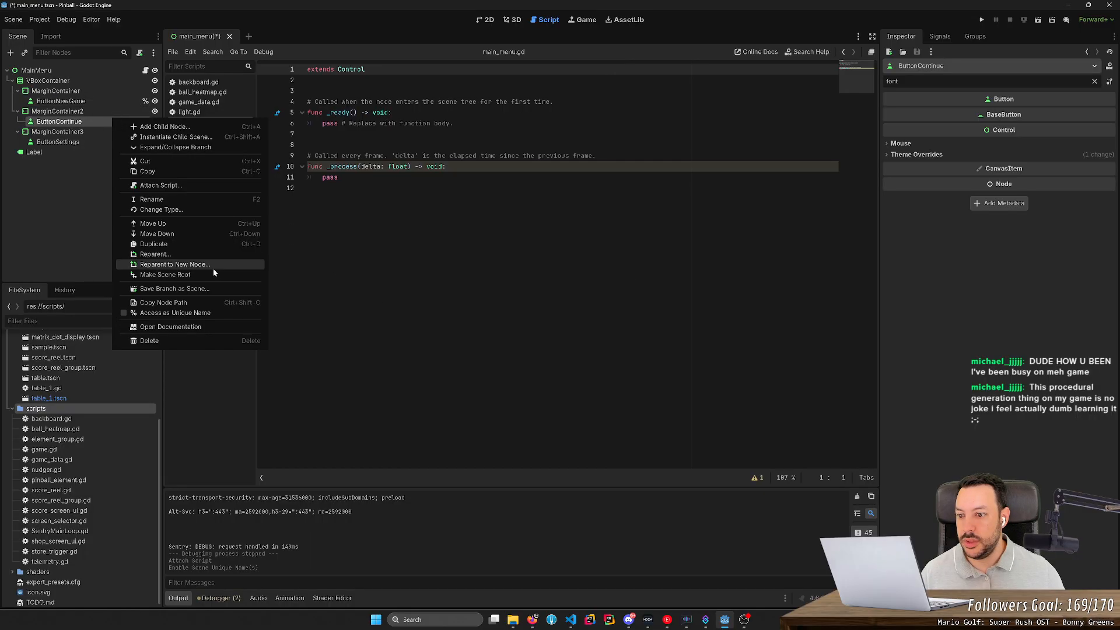
click(222, 313)
click(102, 142)
right_click(102, 141)
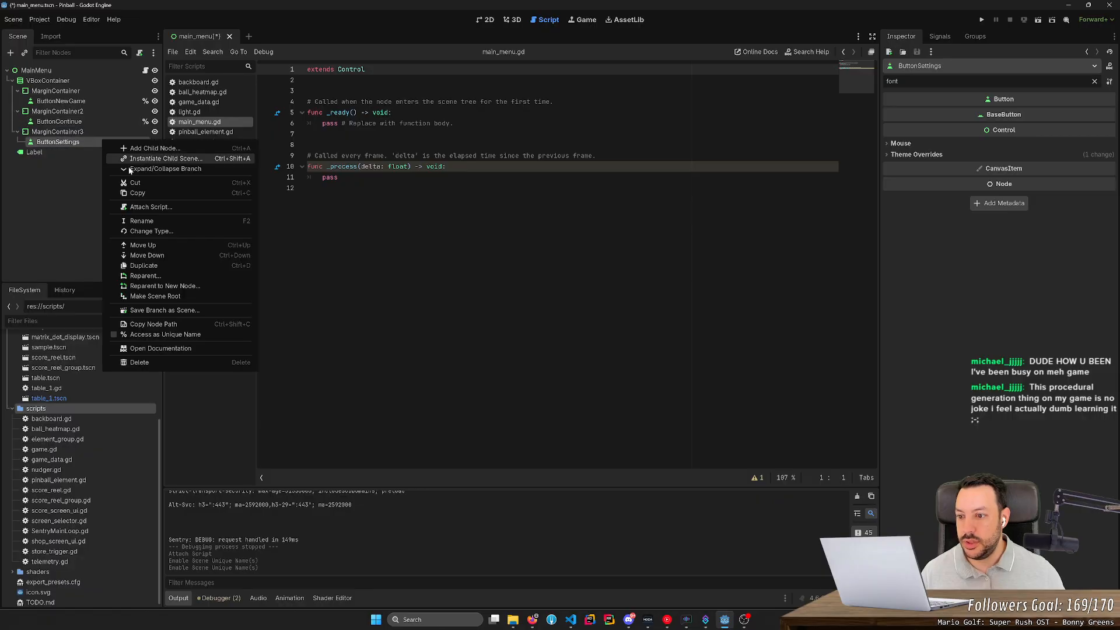
click(222, 334)
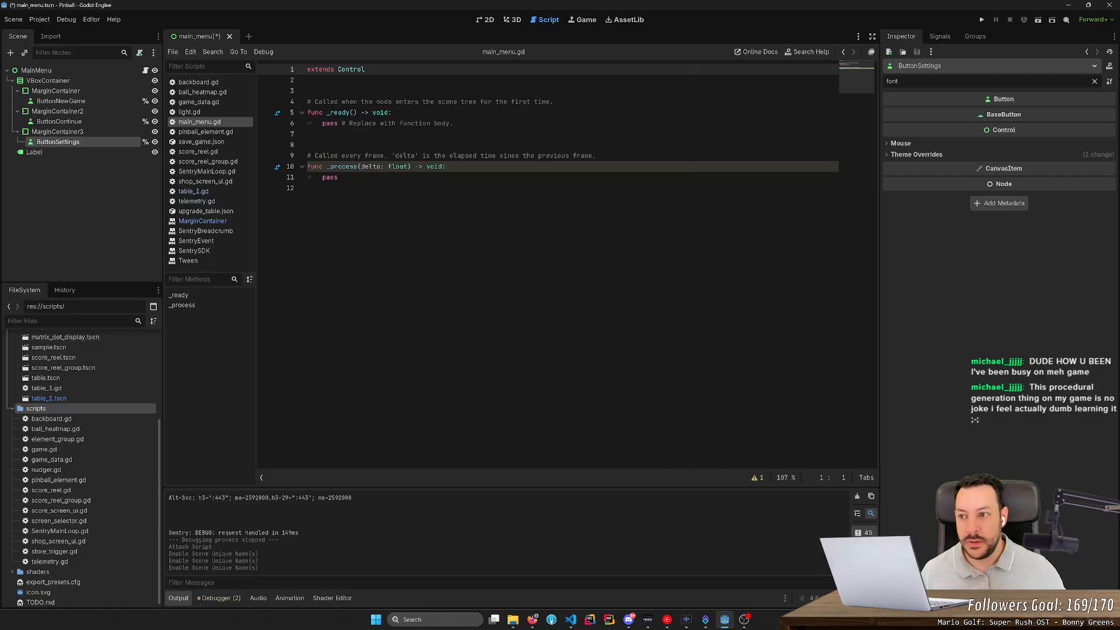
- Connect ButtonNewGame's pressed() signal to the _on_button_new_game_pressed method on the MainMenu node
click(98, 104)
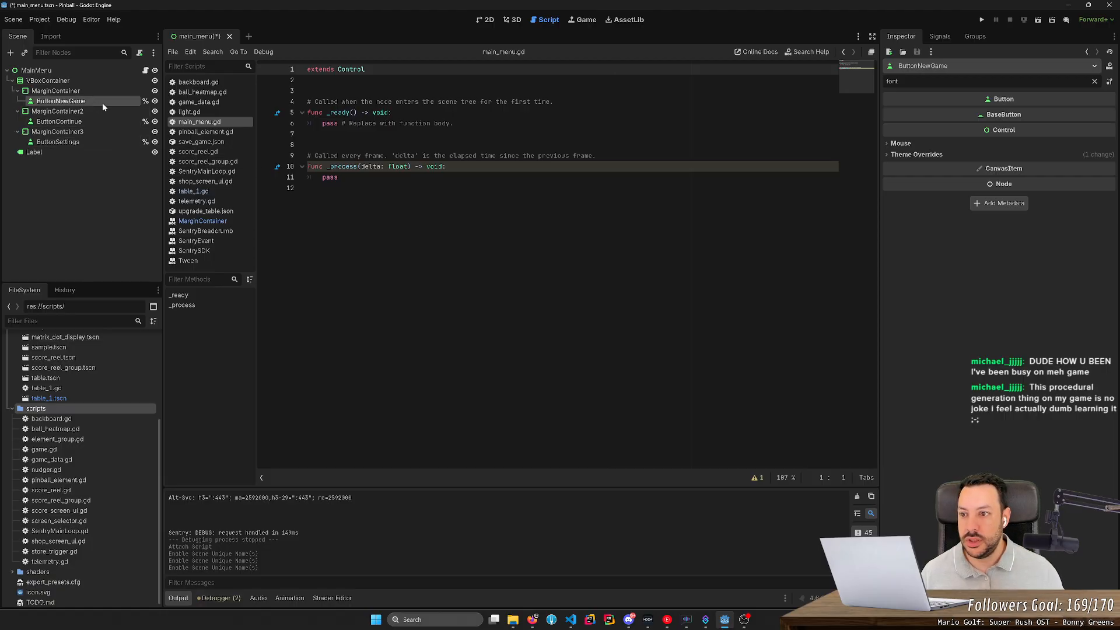
click(943, 36)
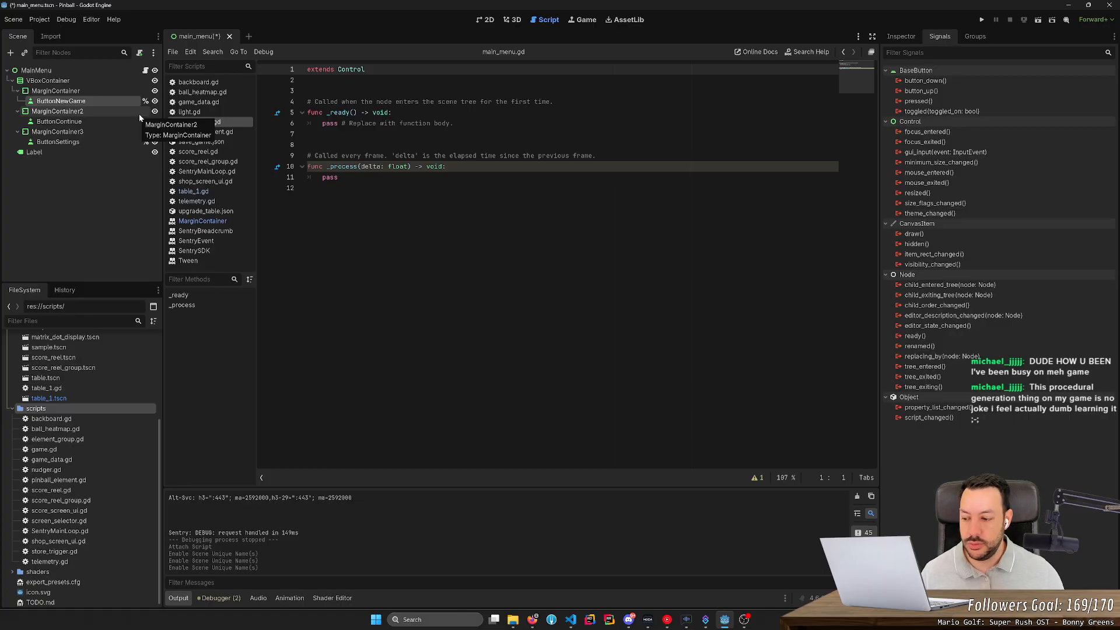
click(906, 44)
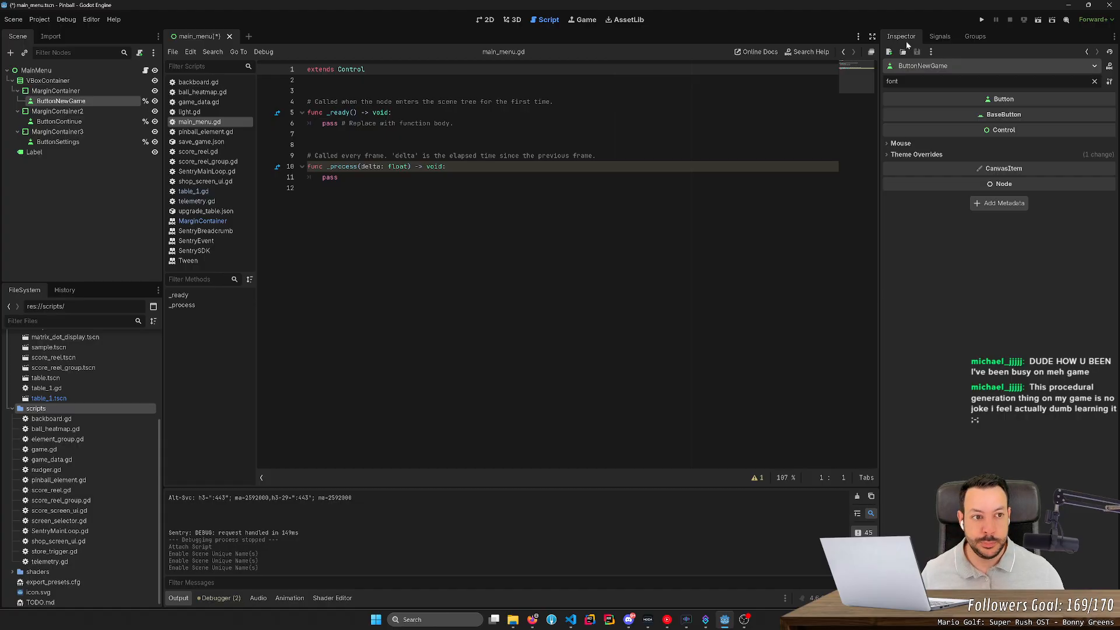
click(939, 38)
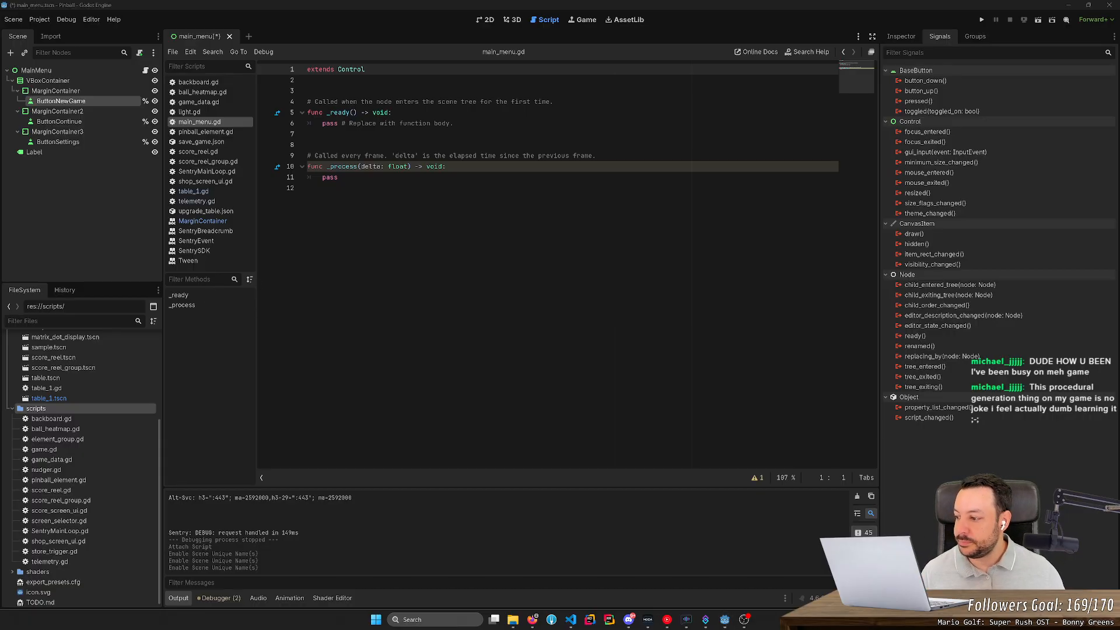
click(325, 39)
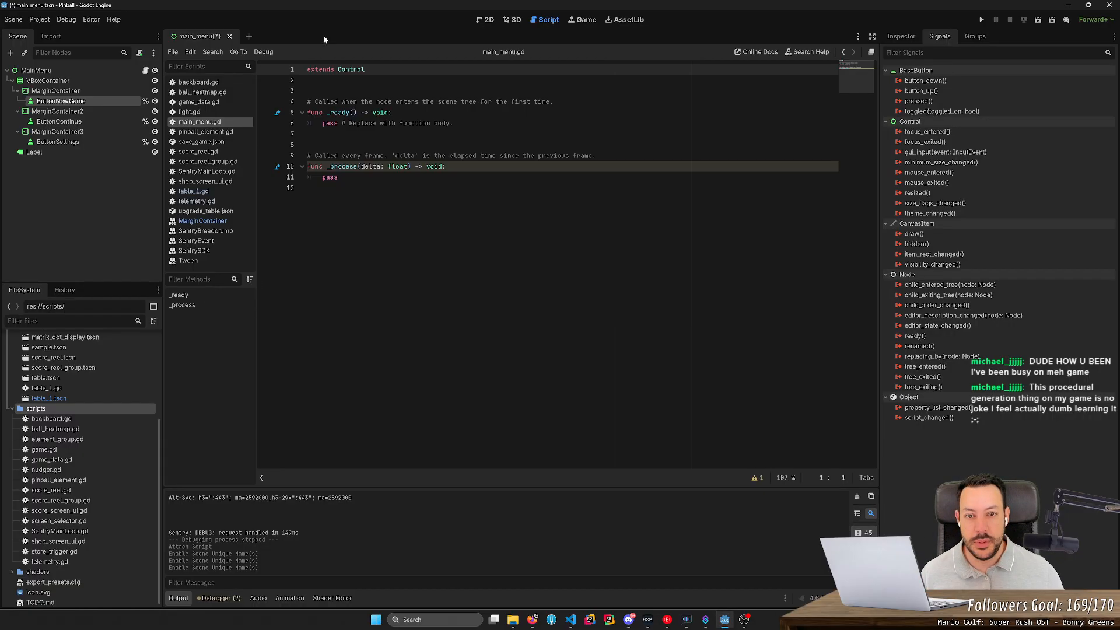
click(513, 20)
click(487, 21)
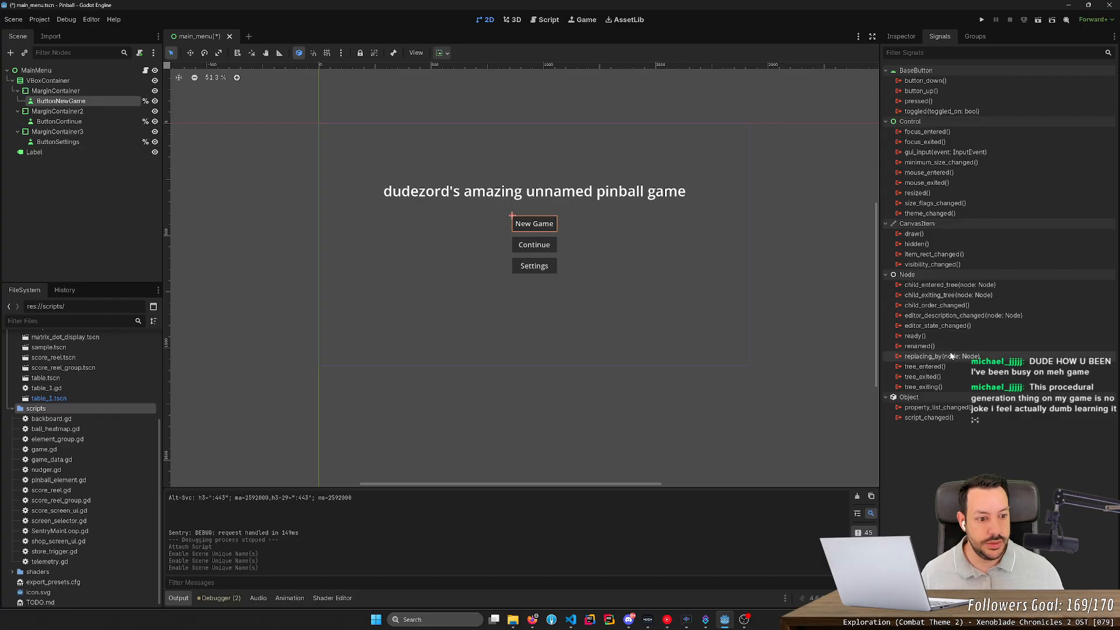
mouse_move(937, 106)
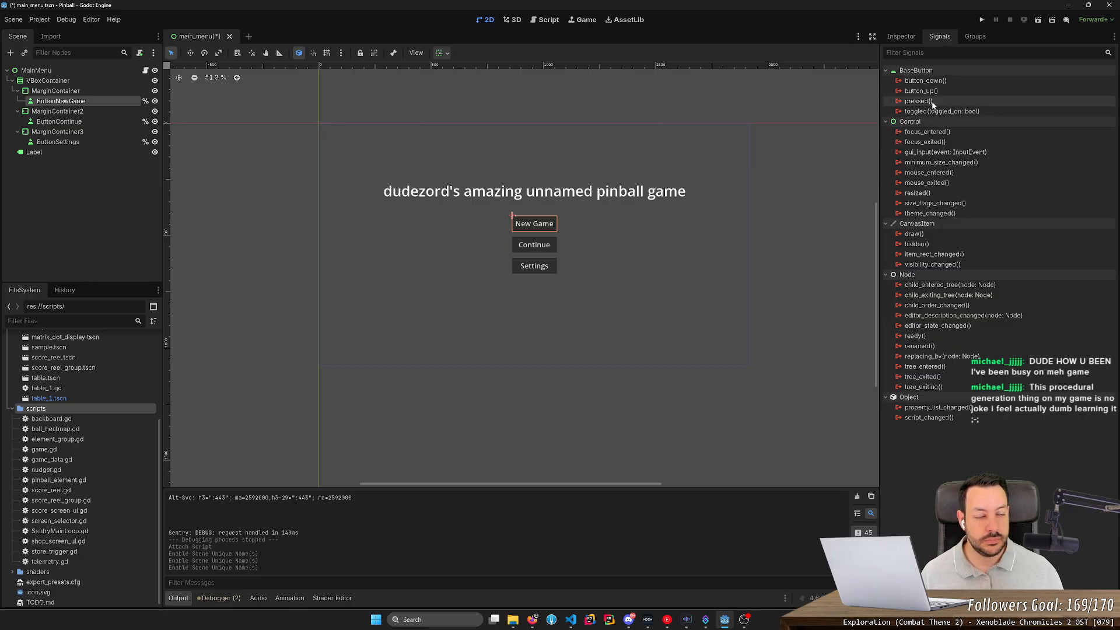
double_click(932, 102)
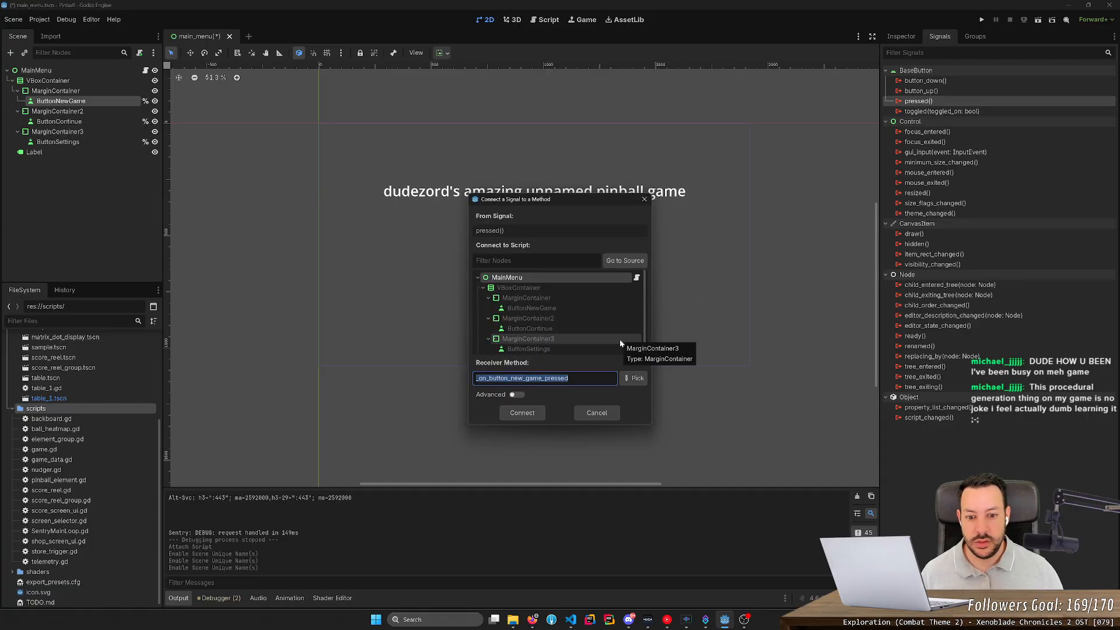
click(522, 412)
- Connect ButtonContinue's pressed() signal to the _on_button_continue_pressed method on the MainMenu node
click(90, 122)
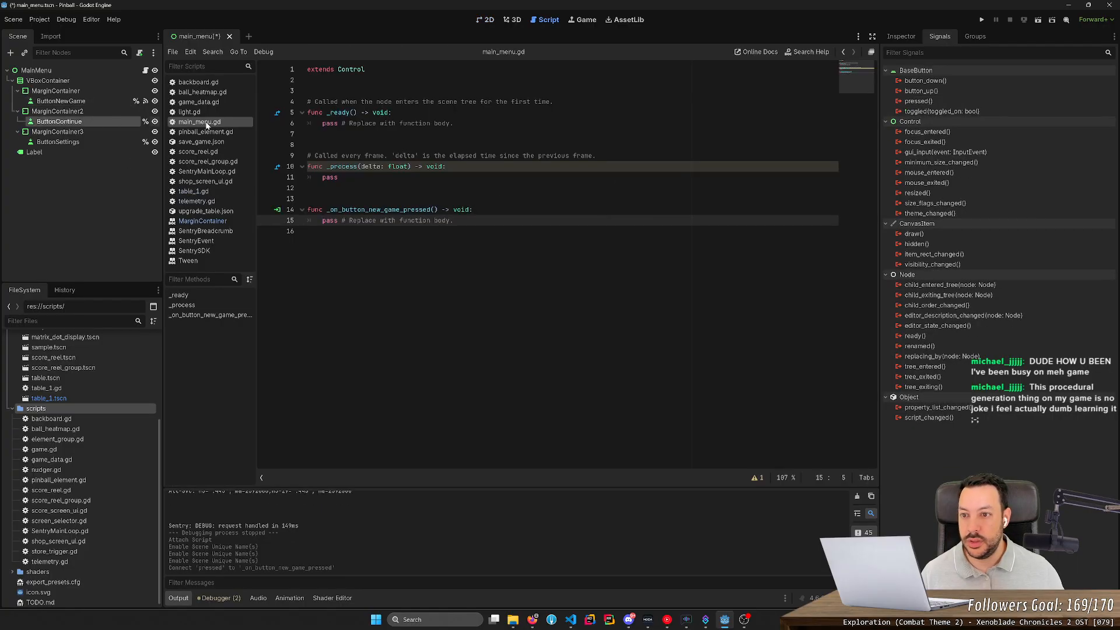
double_click(951, 99)
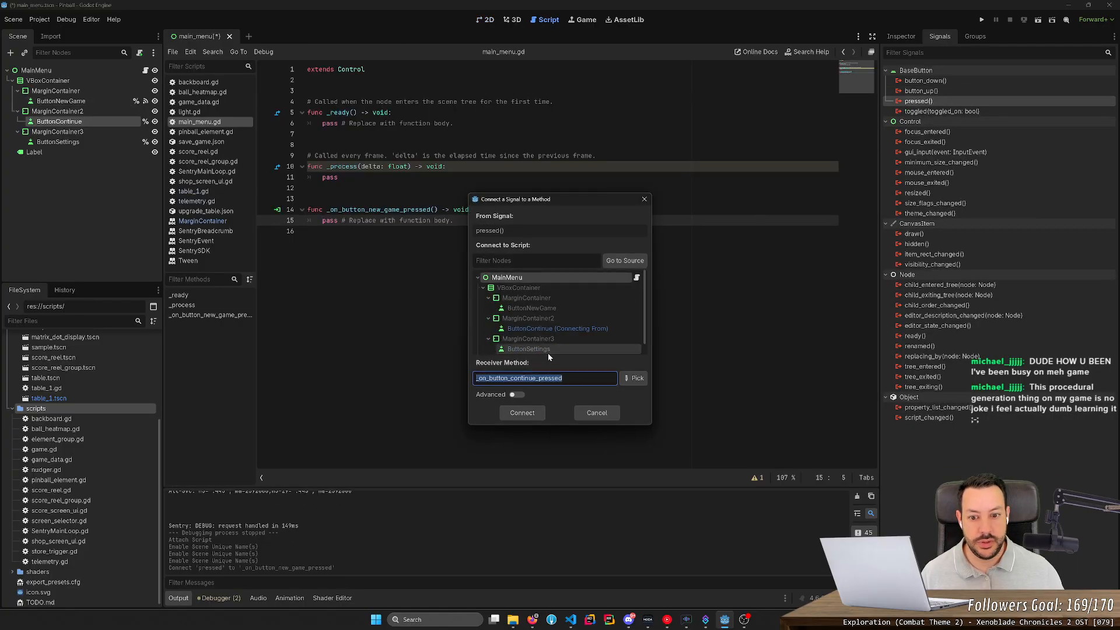
click(519, 411)
- Connect ButtonSettings' pressed() signal to MainMenu's _on_button_settings_pressed method and save the scene
double_click(95, 139)
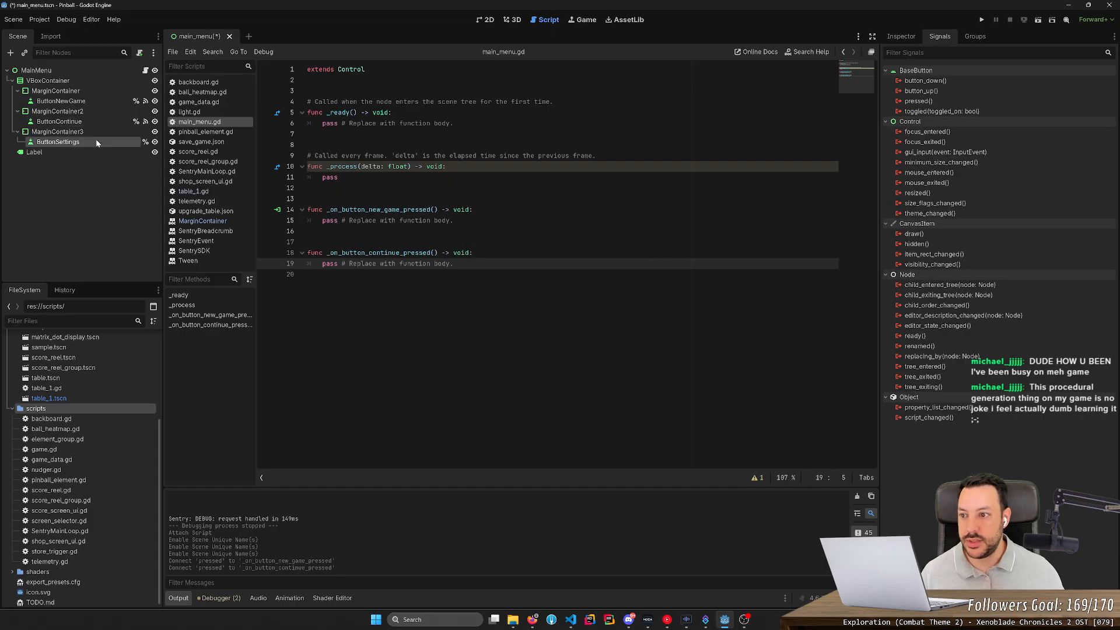
click(64, 166)
click(65, 142)
click(79, 174)
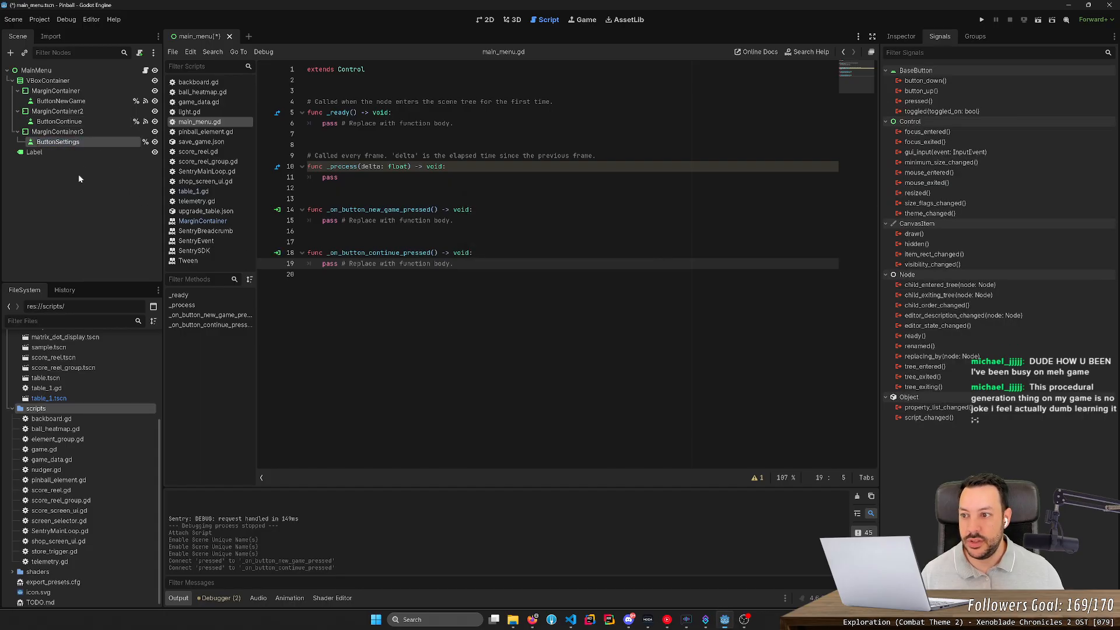
double_click(937, 101)
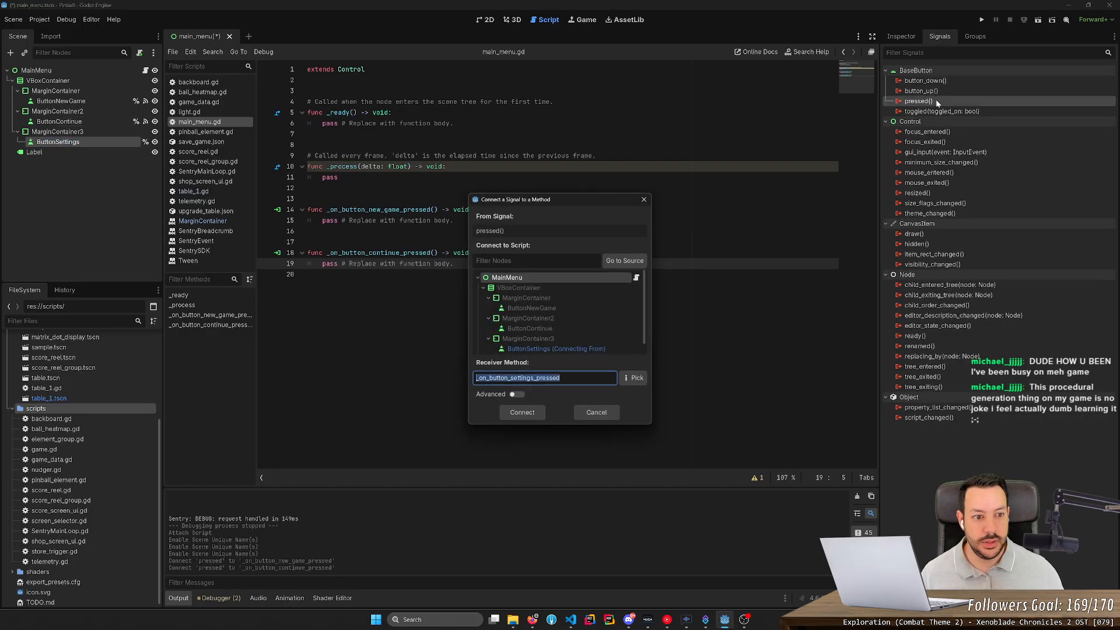
click(516, 414)
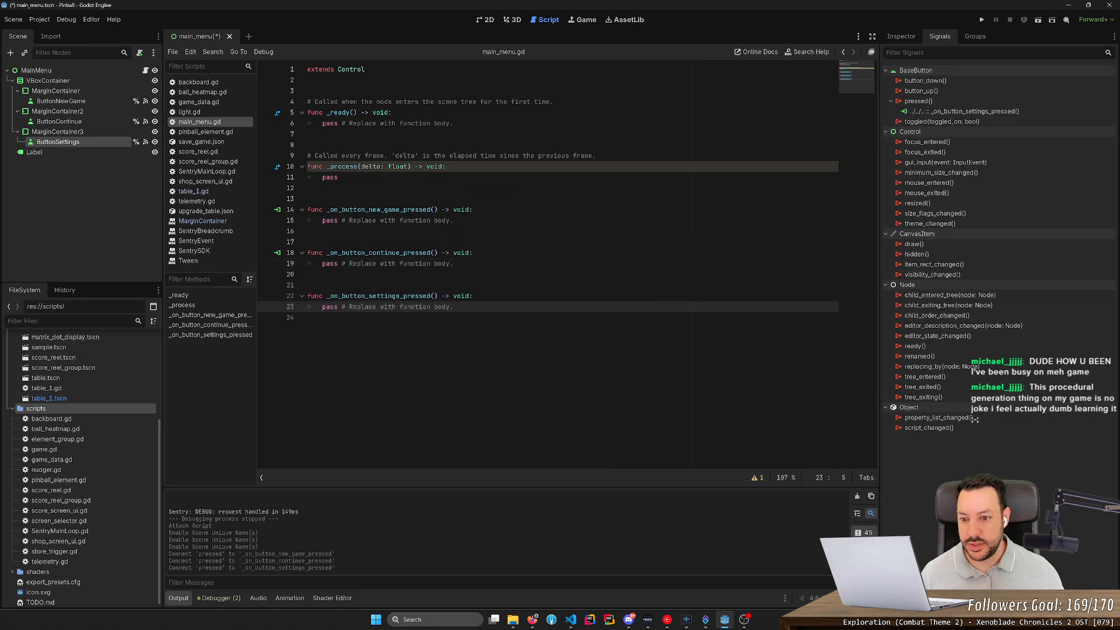
key(ctrl+s)
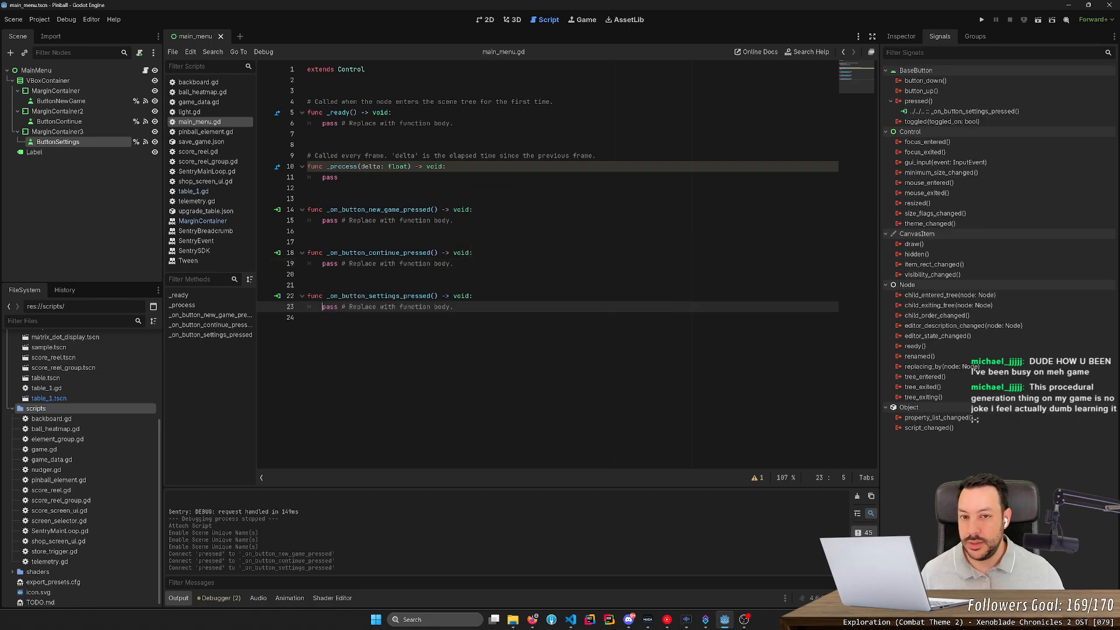
- Clear the "font" property filter and set the VBoxContainer's y position to 560 px in the 2D scene
click(484, 20)
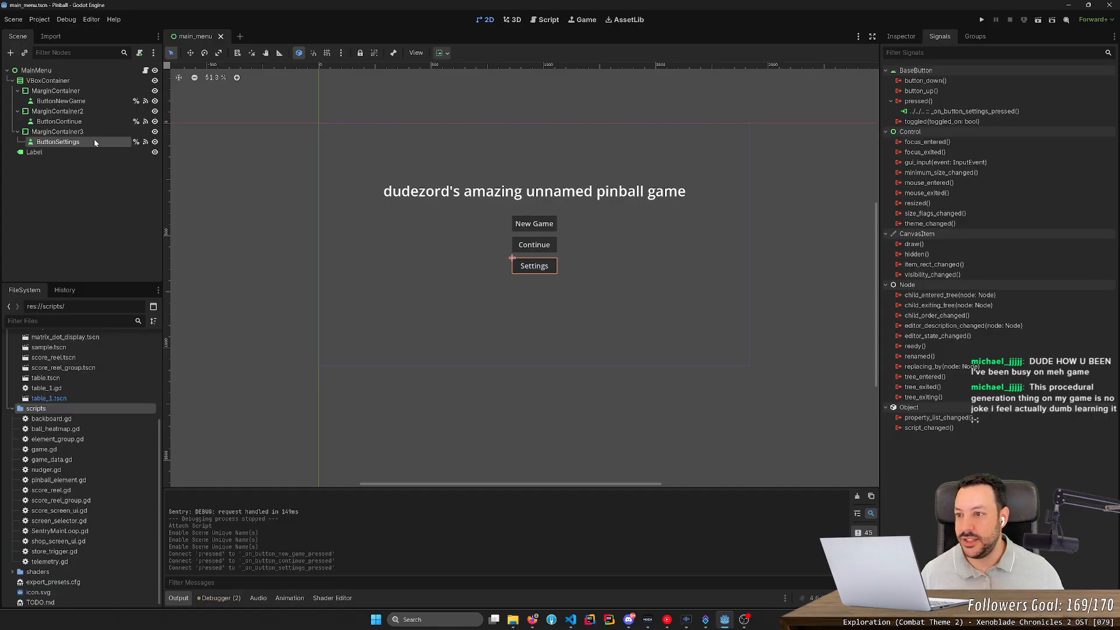
click(78, 80)
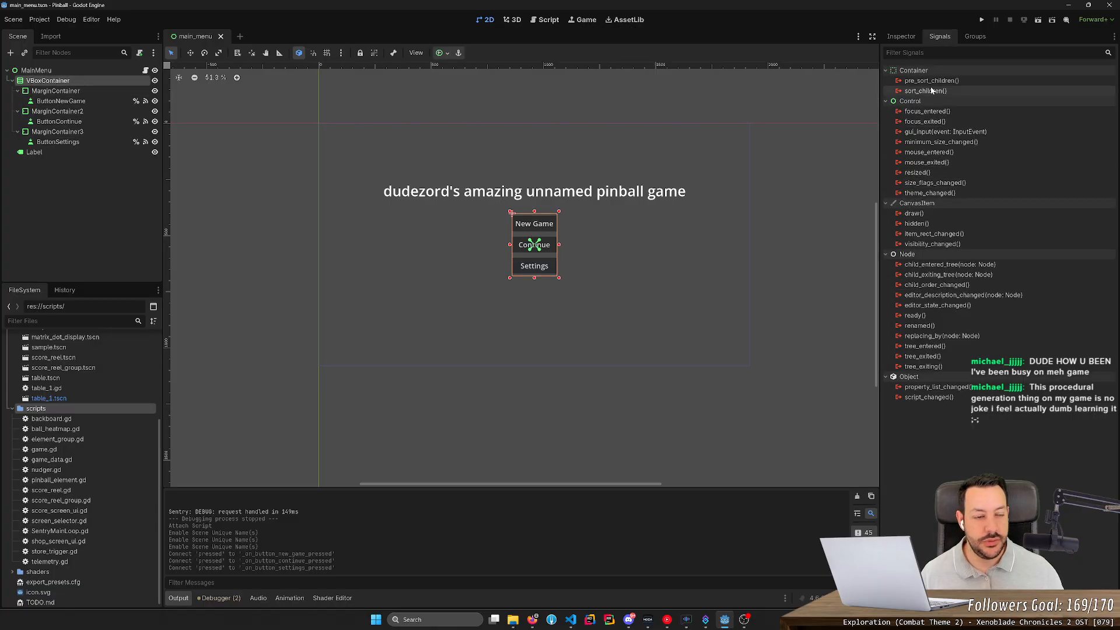
click(902, 37)
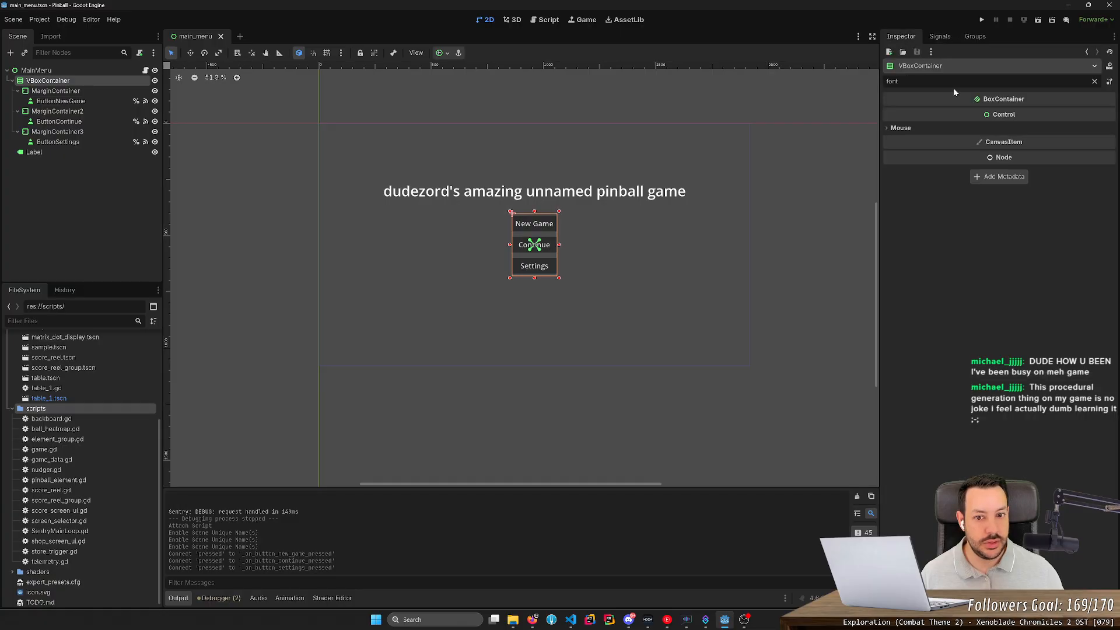
double_click(931, 81)
key(BackSpace)
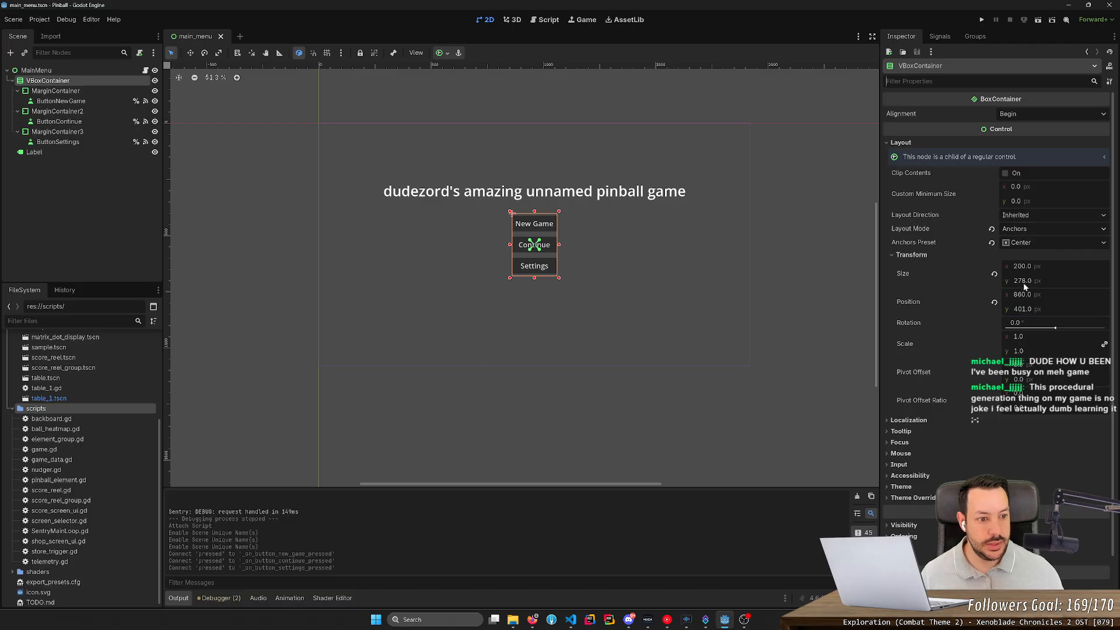
drag(1038, 308, 1095, 308)
click(1077, 312)
text(560)
key(Return)
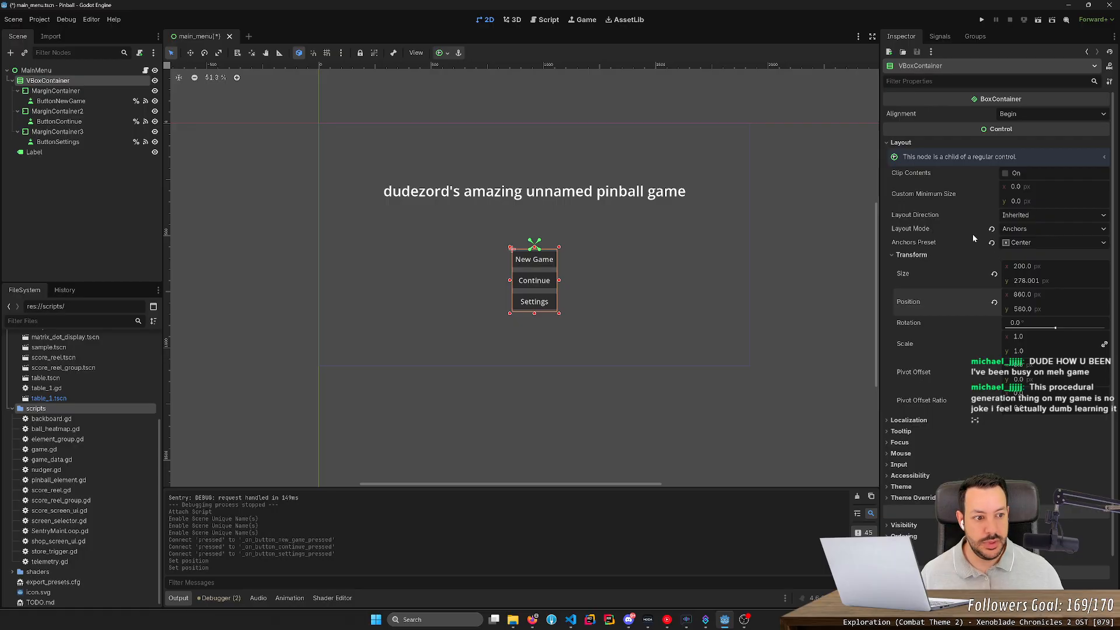
- Set the title Label's anchors preset to Center
click(599, 193)
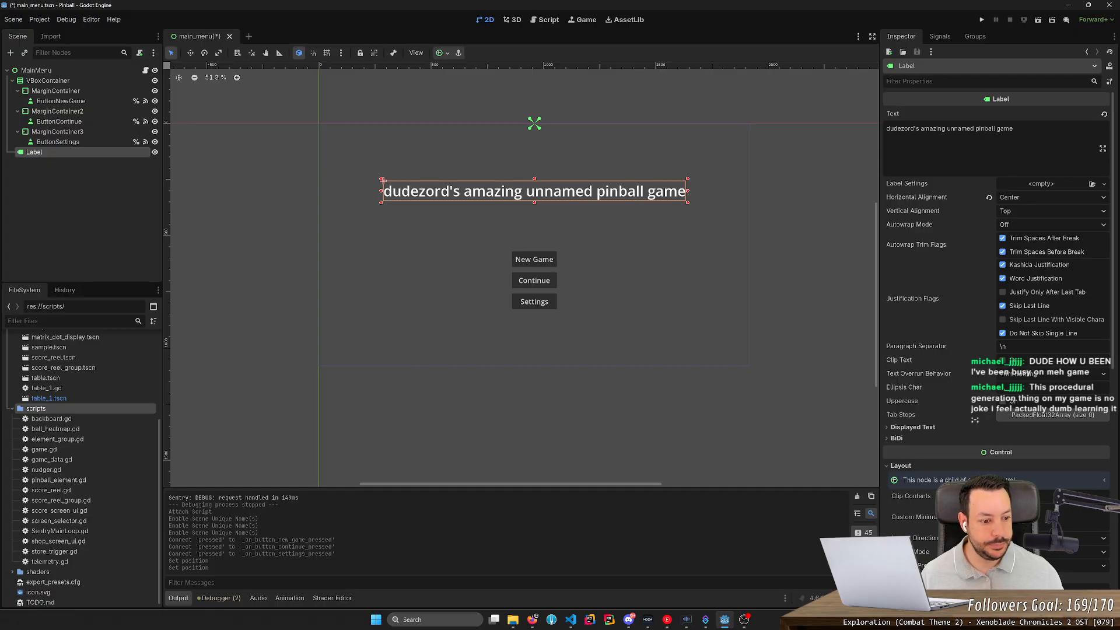
scroll(1032, 415, down, 3)
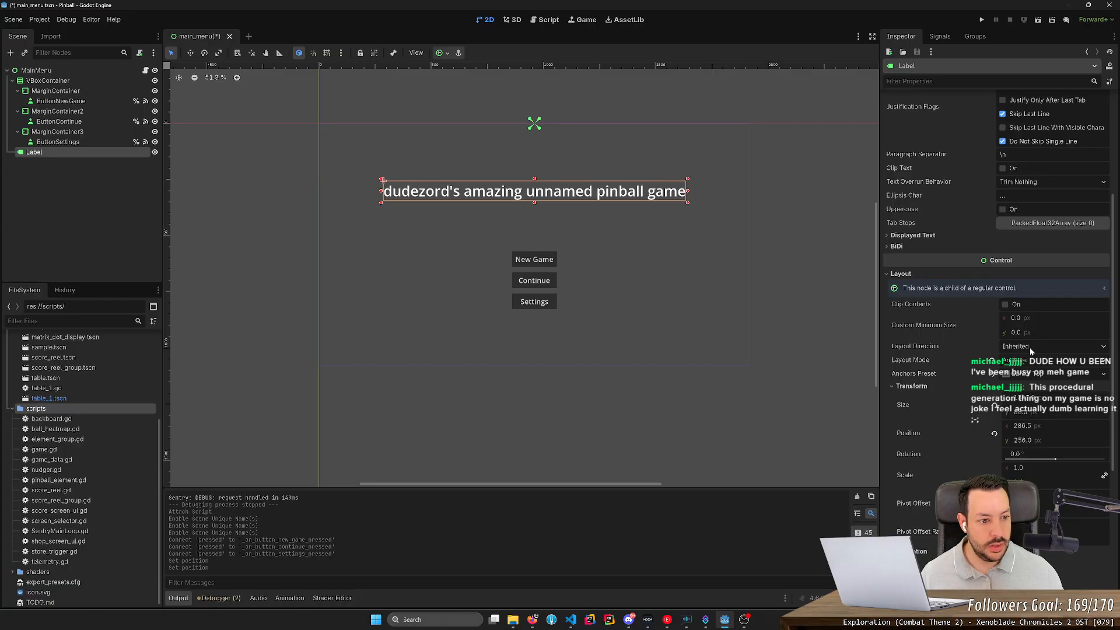
click(1033, 372)
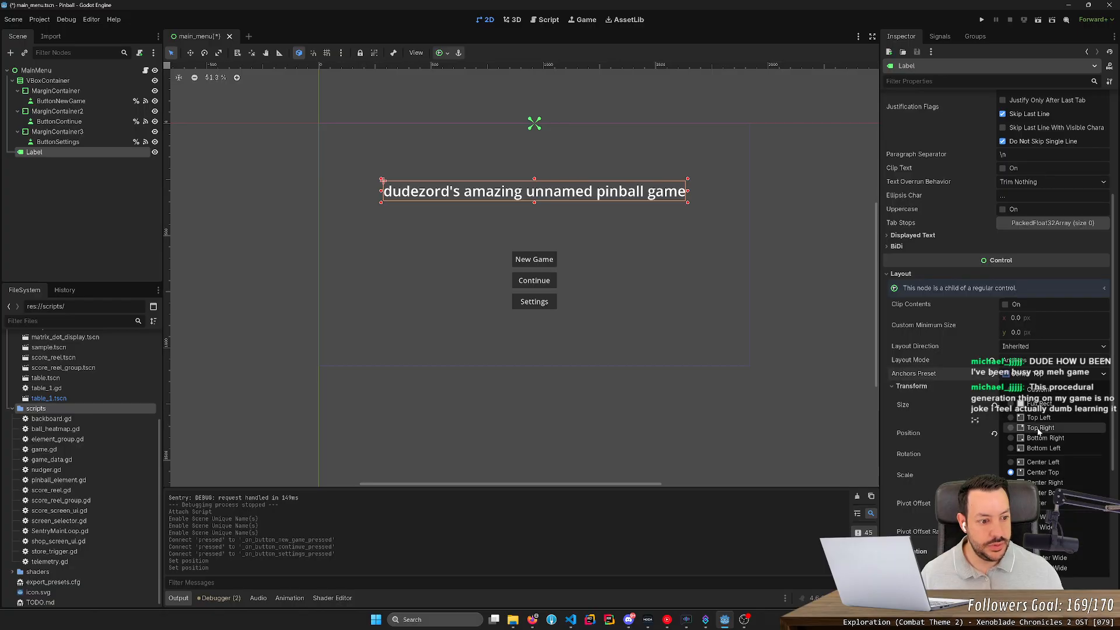
click(1042, 502)
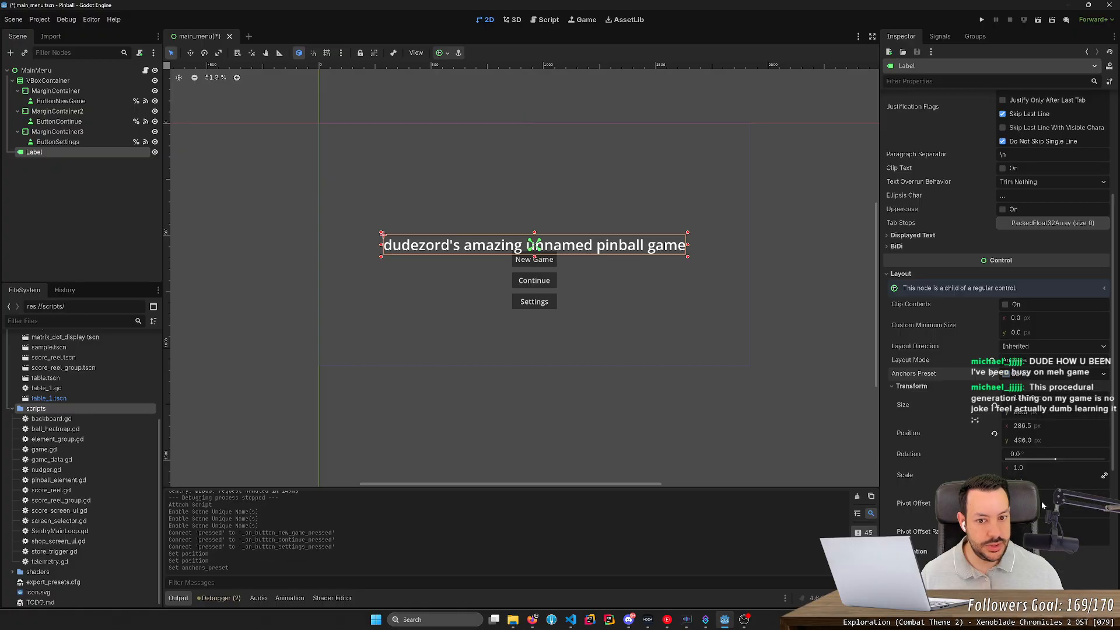
- Try y positions of 320 and 300 px for the title Label, and settle on 350 px
drag(1038, 439, 989, 438)
click(1037, 440)
text(320)
key(Return)
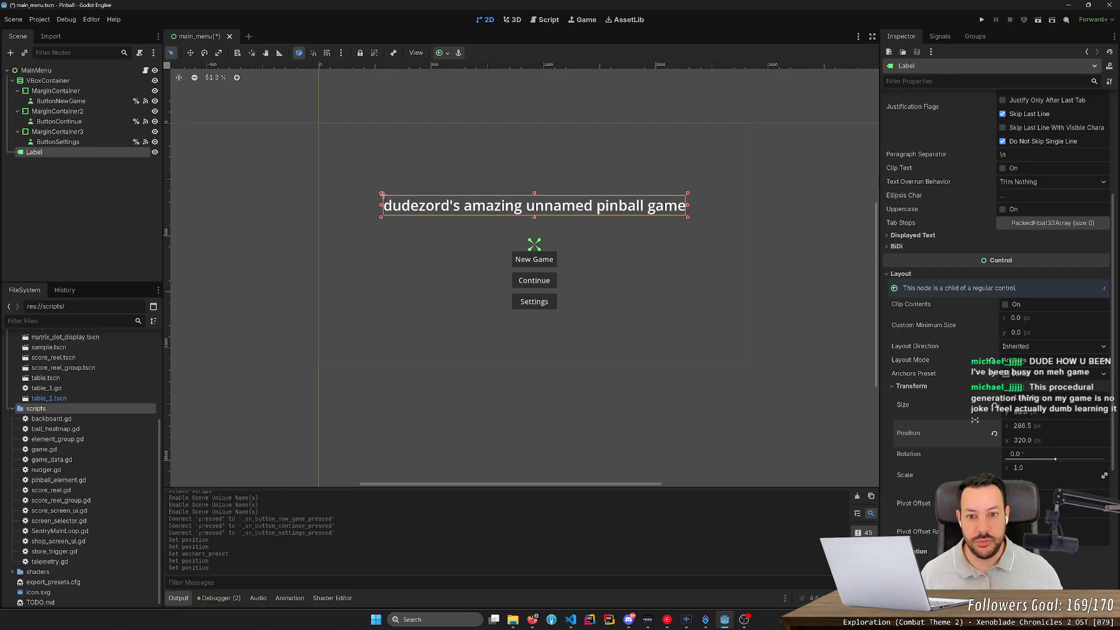
text(300)
key(Return)
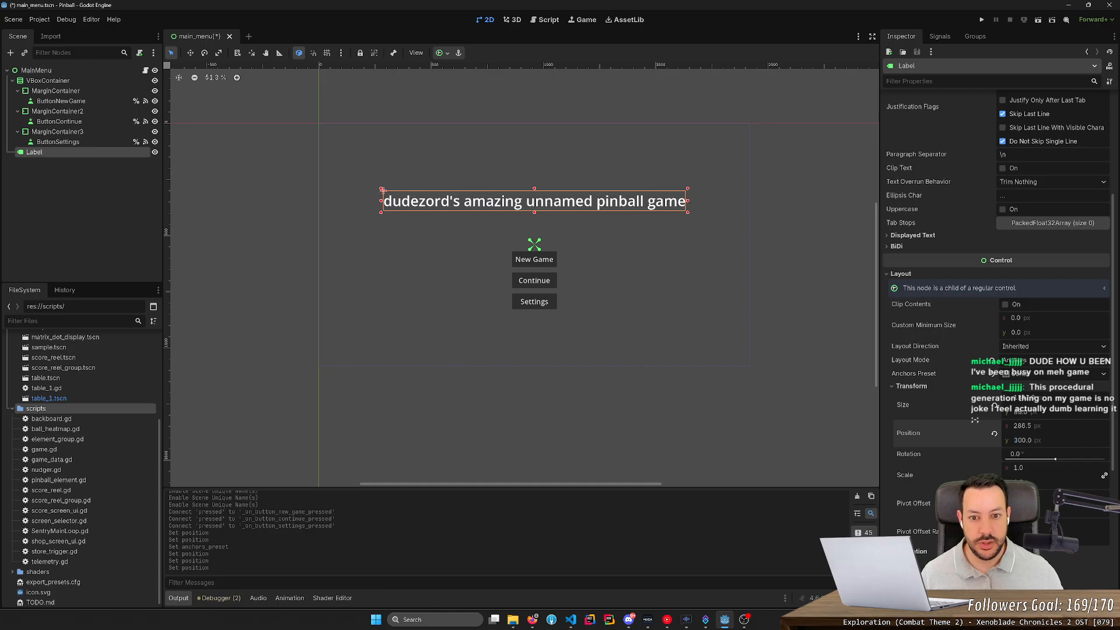
text(350)
key(Return)
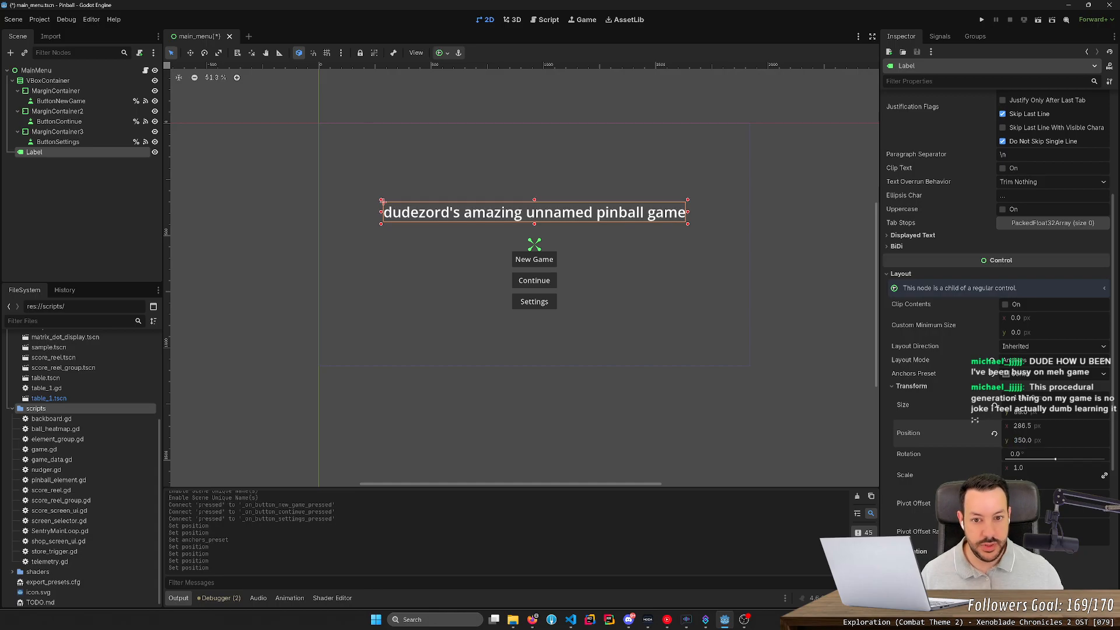
- Run the current scene to check the spacing between the title and the buttons, and stop it
click(1040, 21)
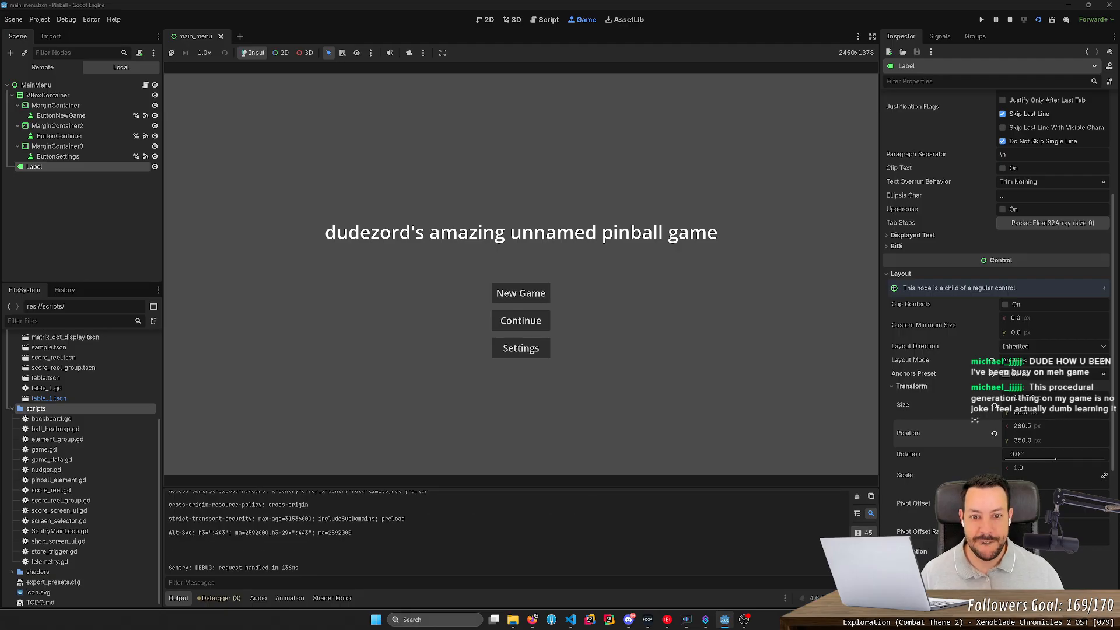
click(1011, 20)
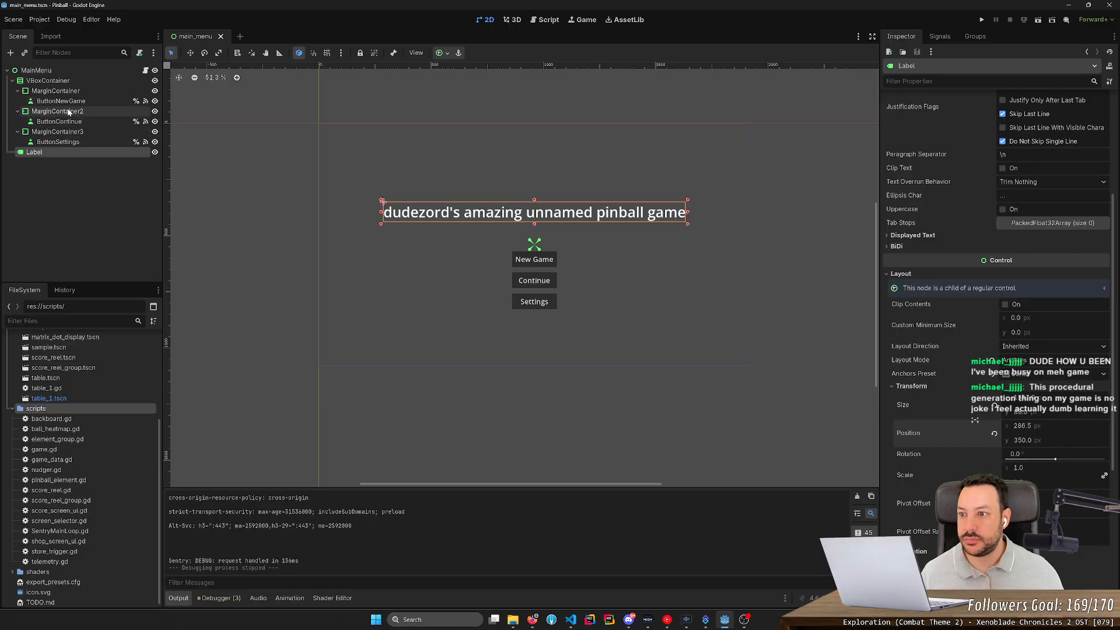
- Open the _on_button_new_game_pressed handler in main_menu.gd from ButtonNewGame's pressed() connection
click(116, 101)
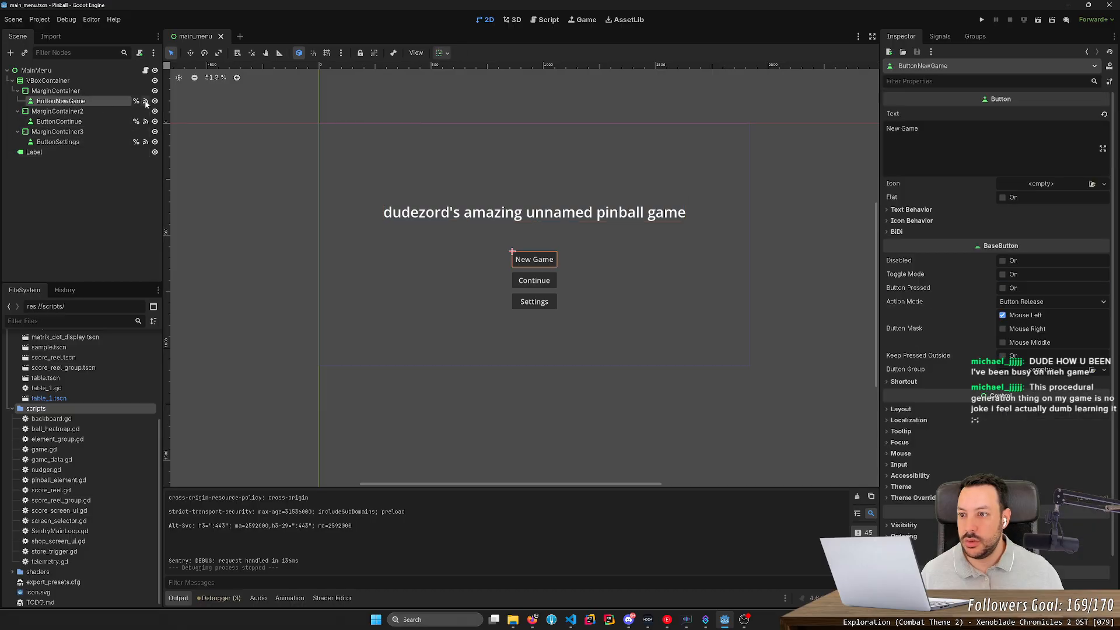
click(145, 101)
double_click(964, 113)
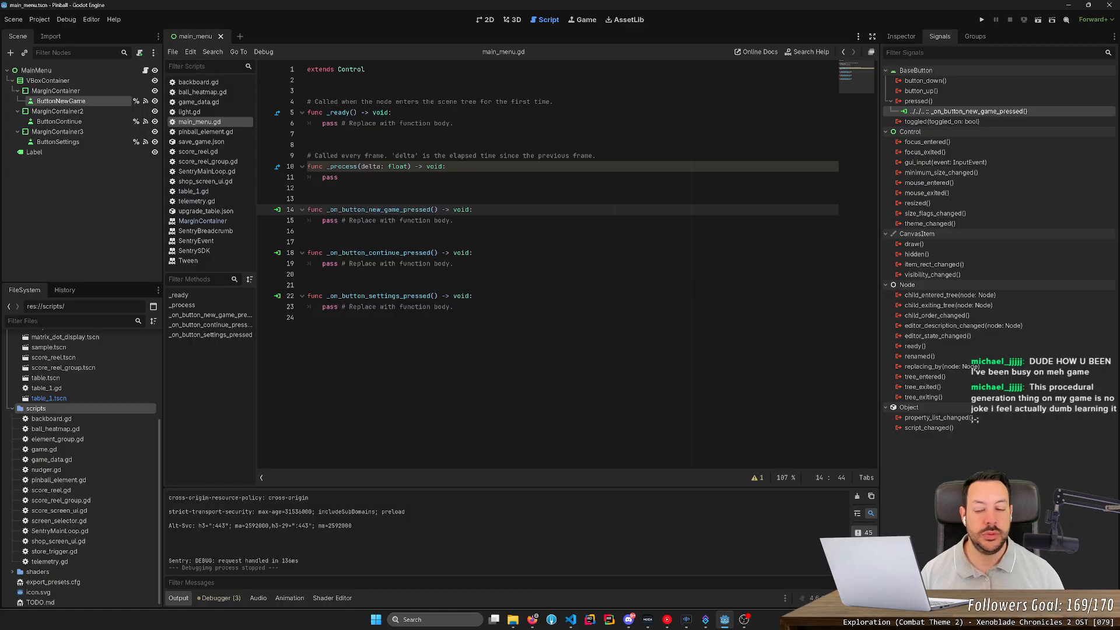
scroll(155, 428, up, 5)
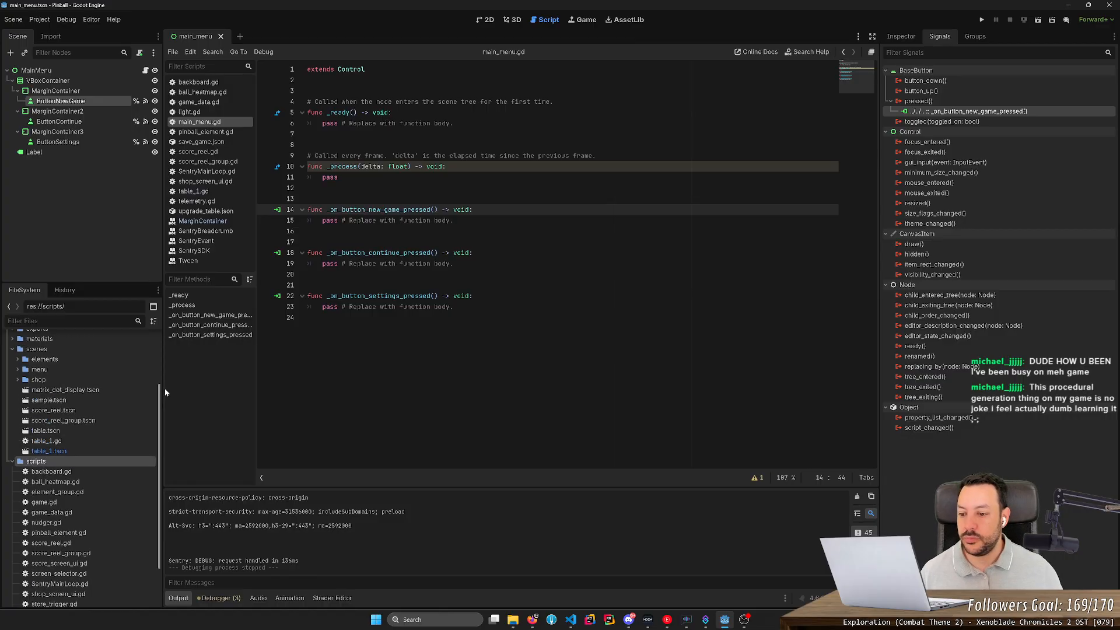
click(56, 390)
key(F2)
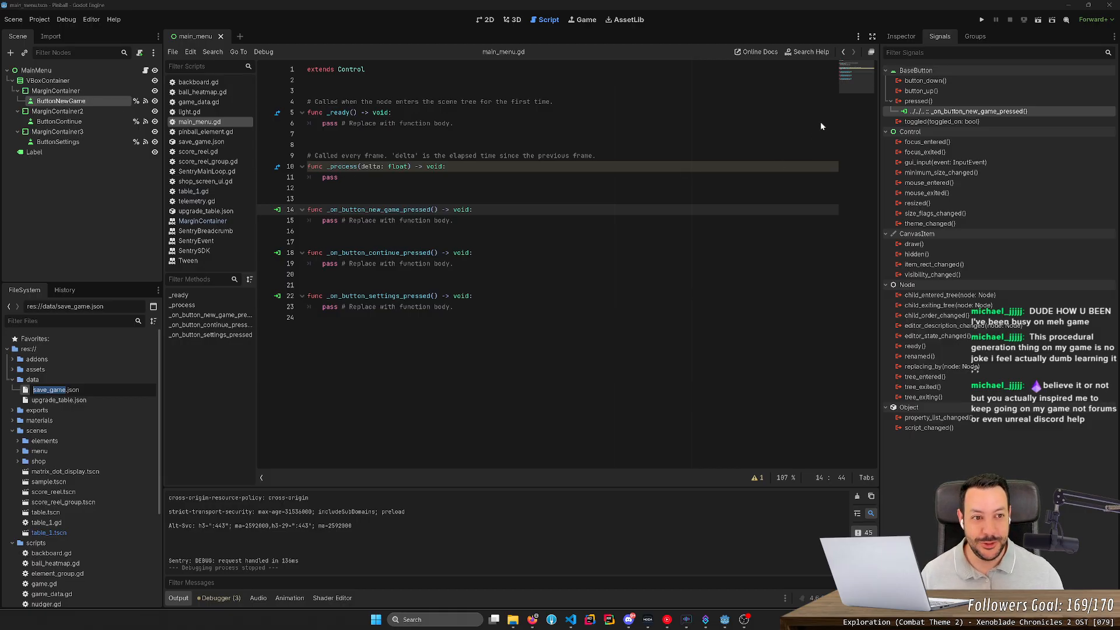
click(515, 22)
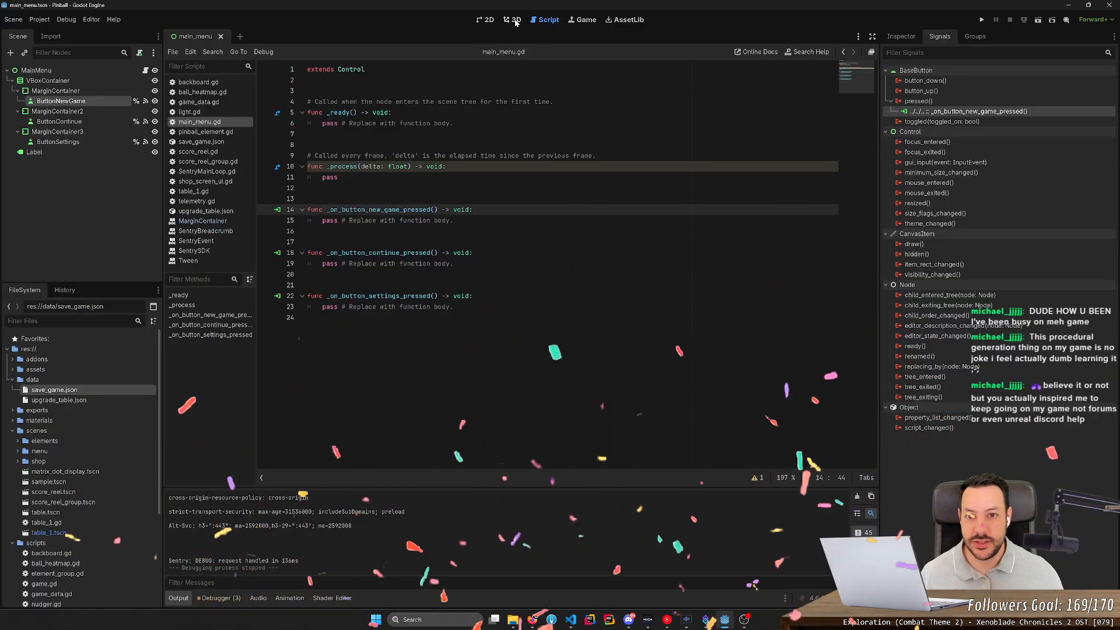
- Show the main_menu scene in the 2D editor
click(516, 22)
click(487, 22)
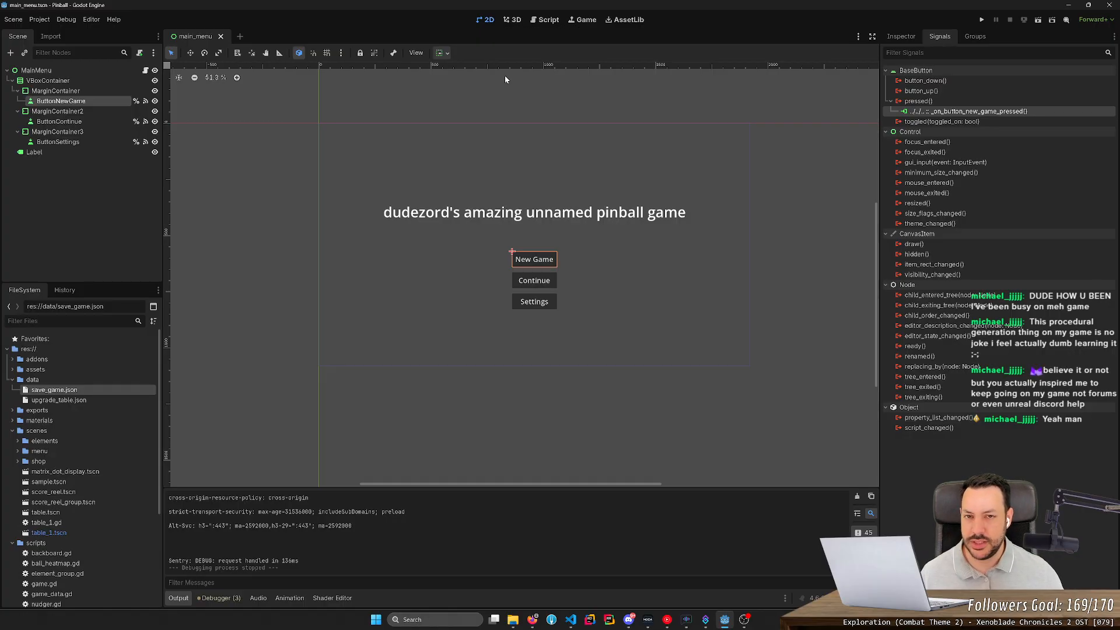
click(901, 36)
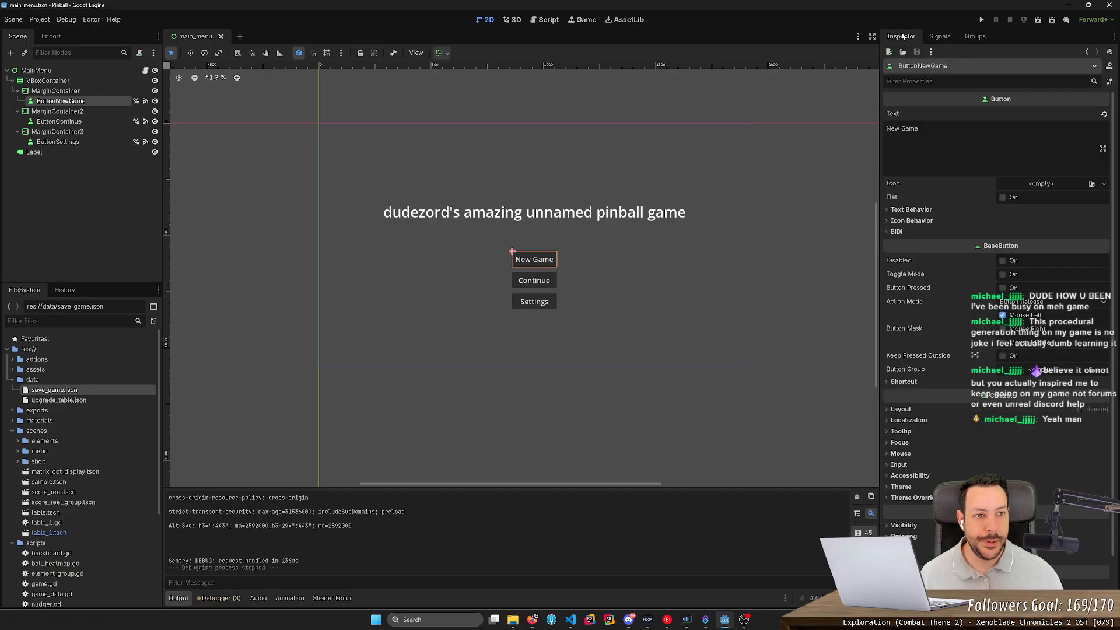
click(939, 36)
click(967, 37)
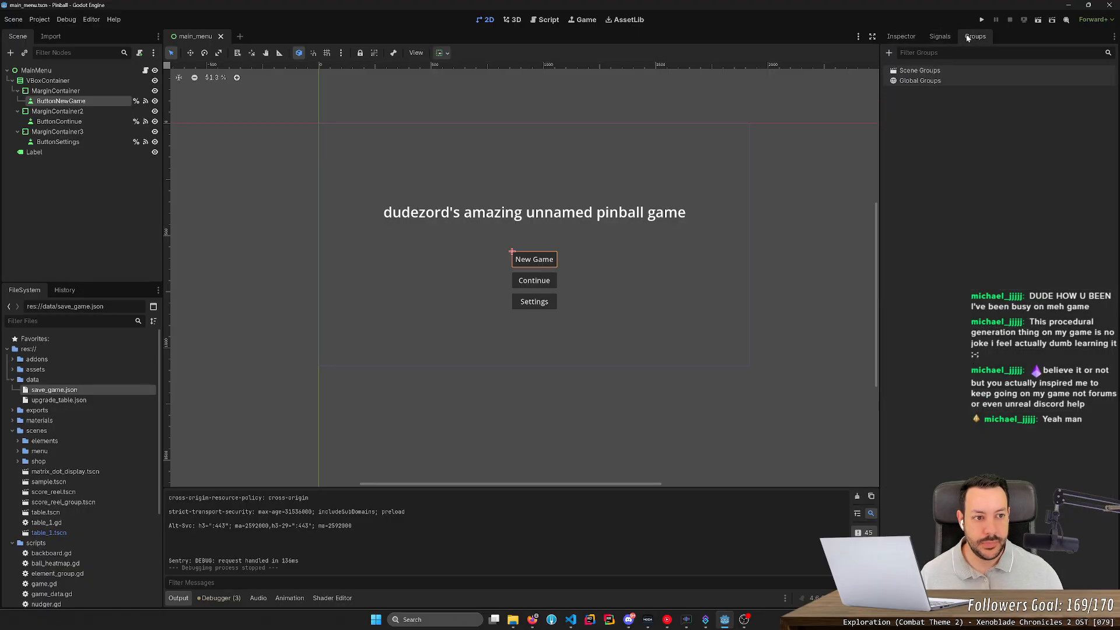
click(940, 37)
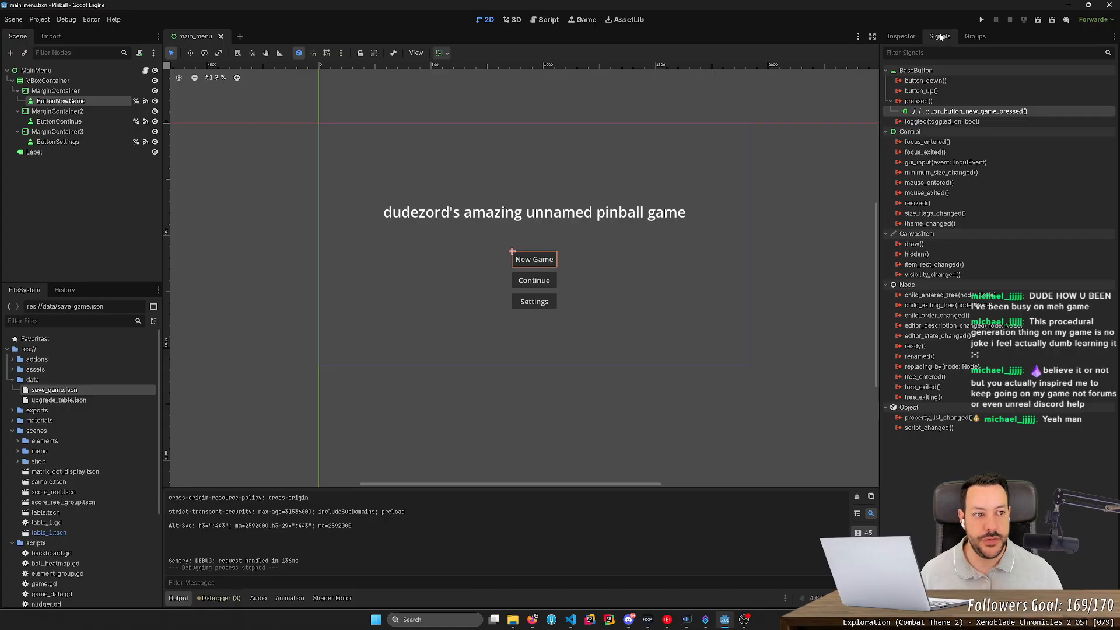
click(708, 232)
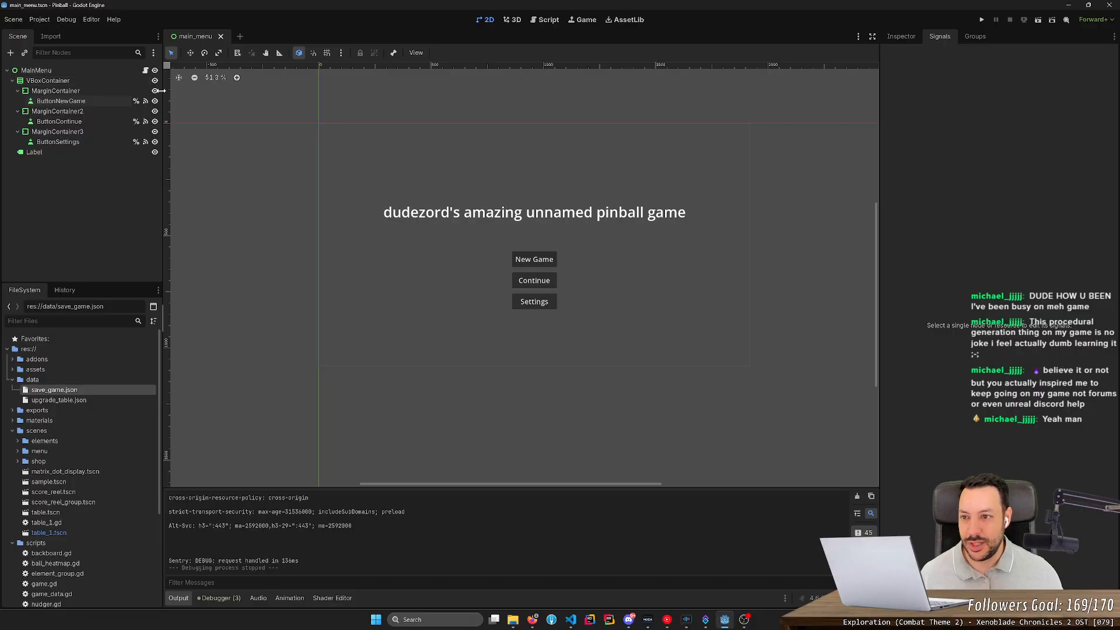
- Add %ButtonContinue.disabled = true to _ready in main_menu.gd, save, and test the current scene with a brief run
click(145, 70)
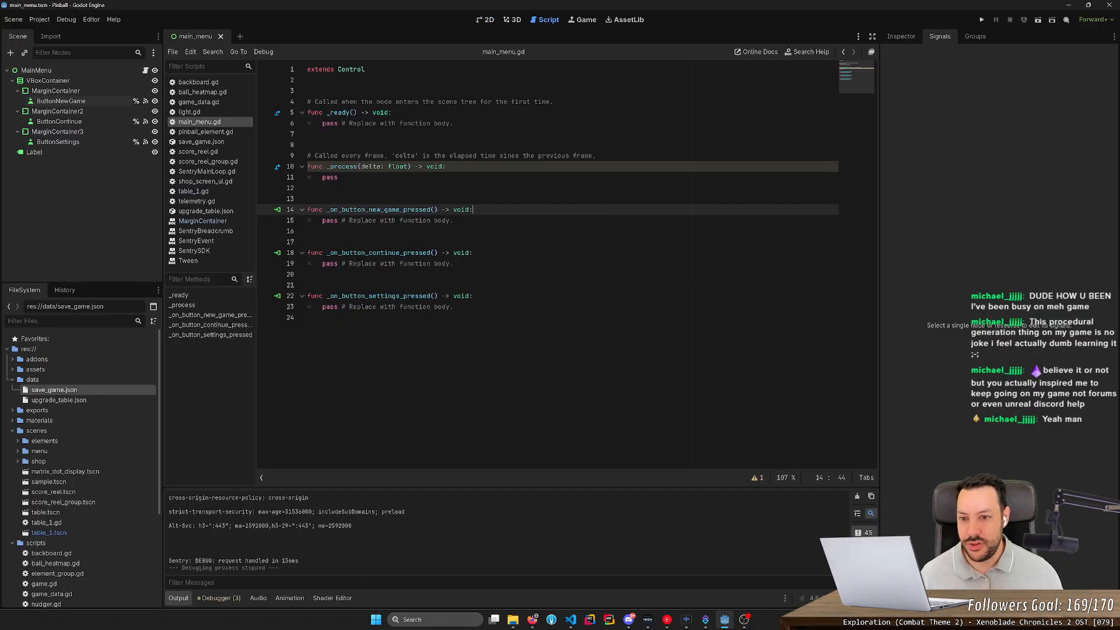
click(392, 112)
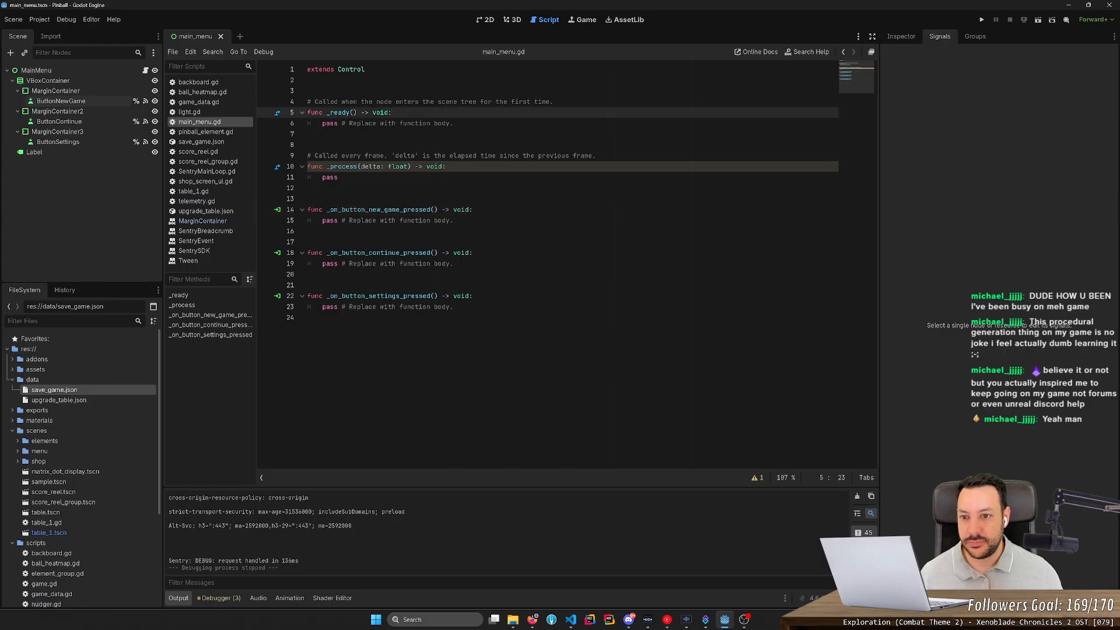
key(Return)
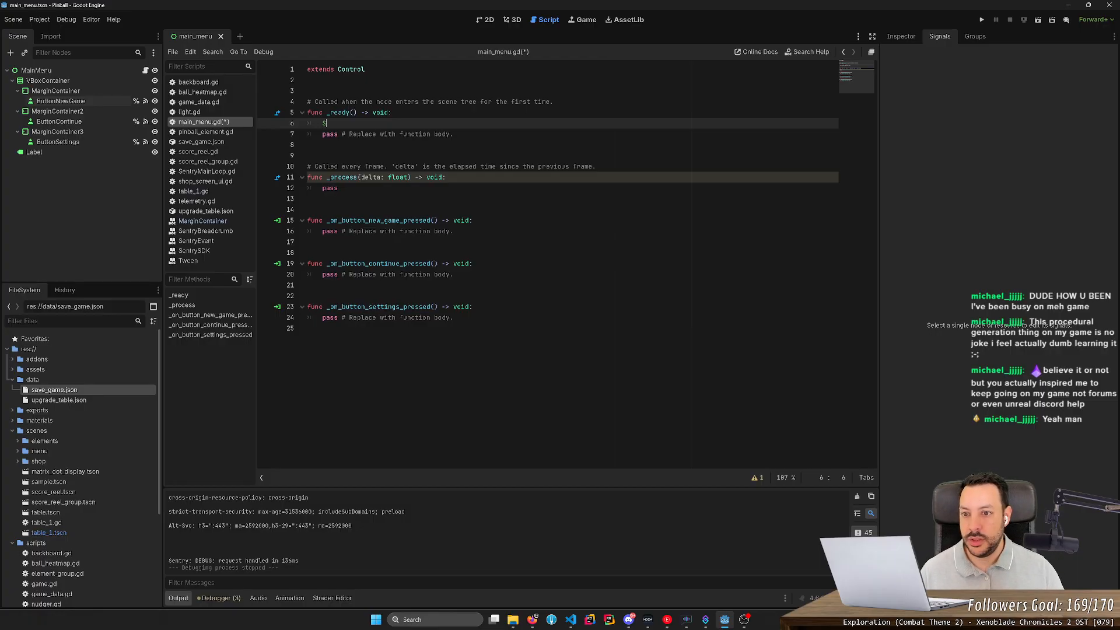
text(%B)
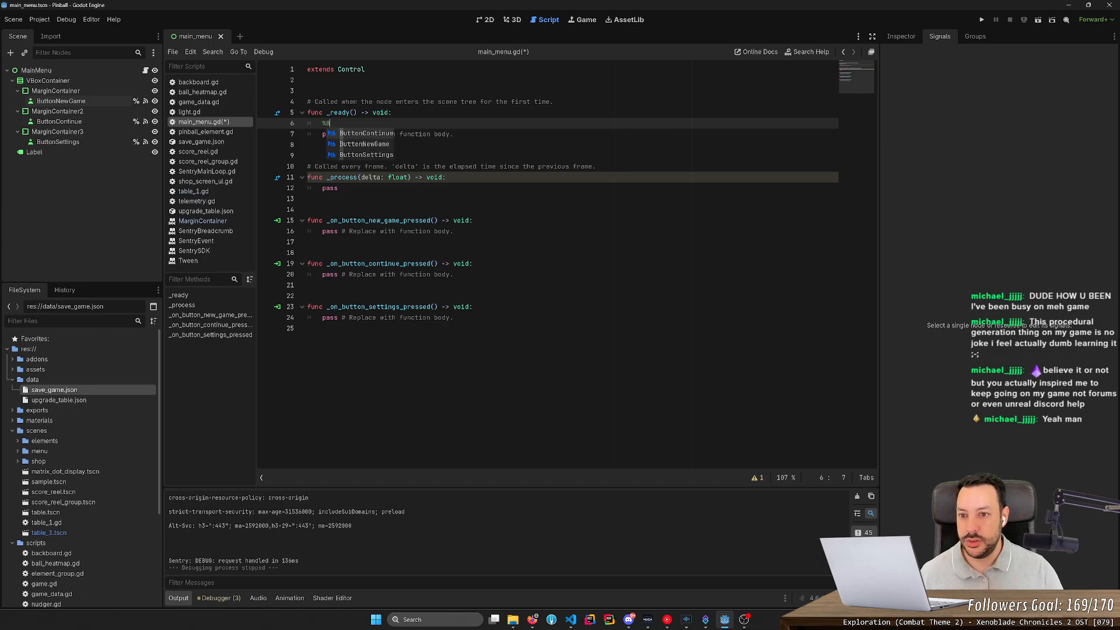
key(Return)
text(.)
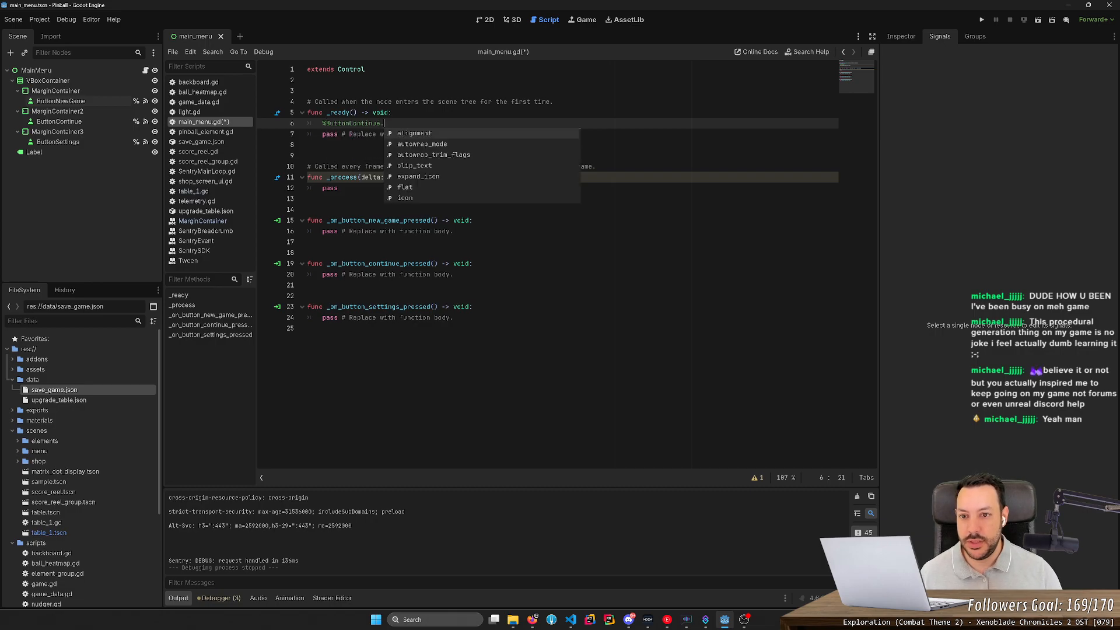
text(disabled = true)
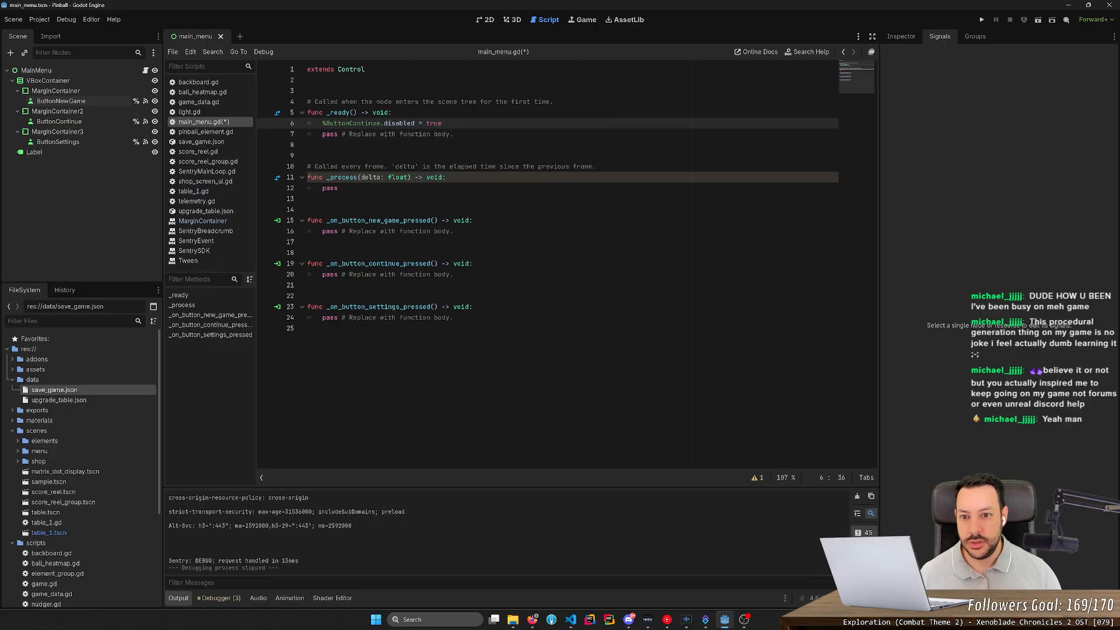
key(ctrl+s)
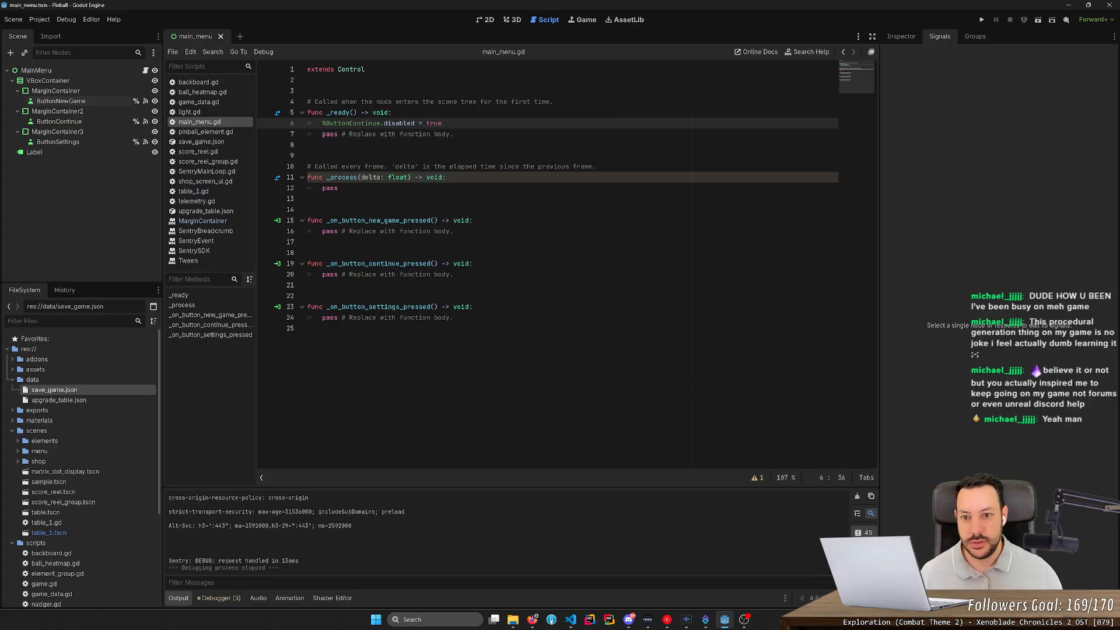
click(1038, 19)
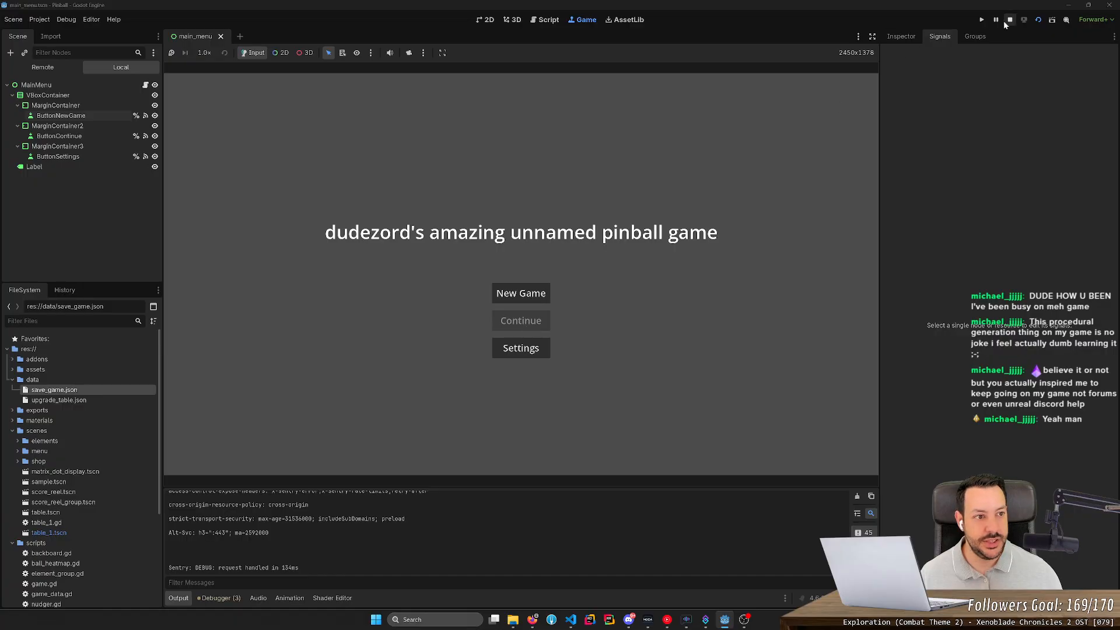
click(1010, 20)
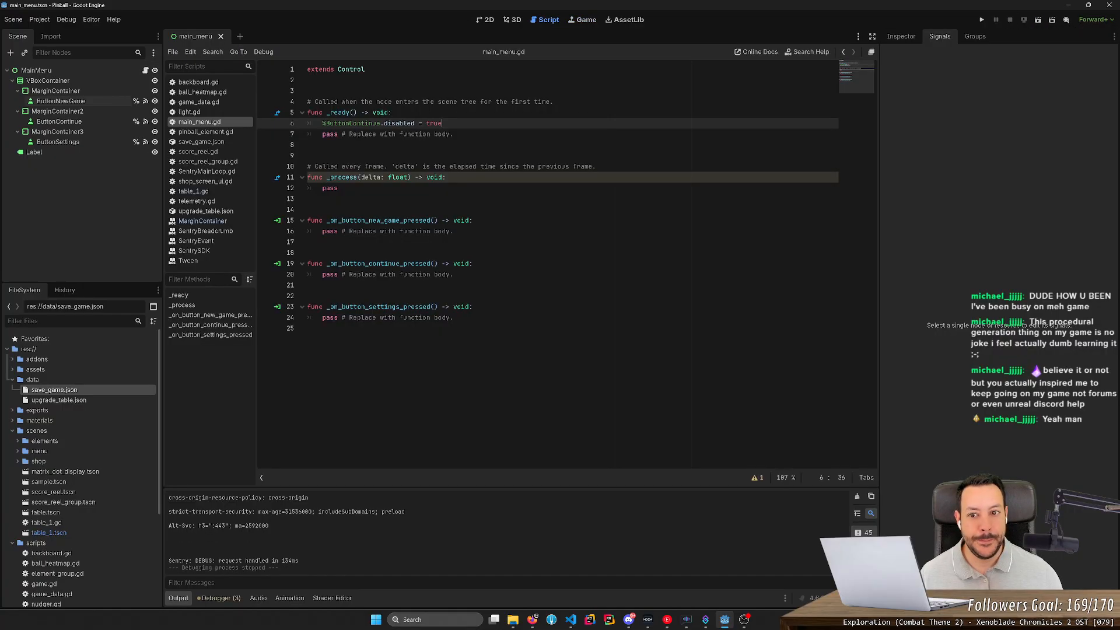
- Insert the comment line "// TODO: check if we have any" above the ButtonContinue line in _ready
click(391, 112)
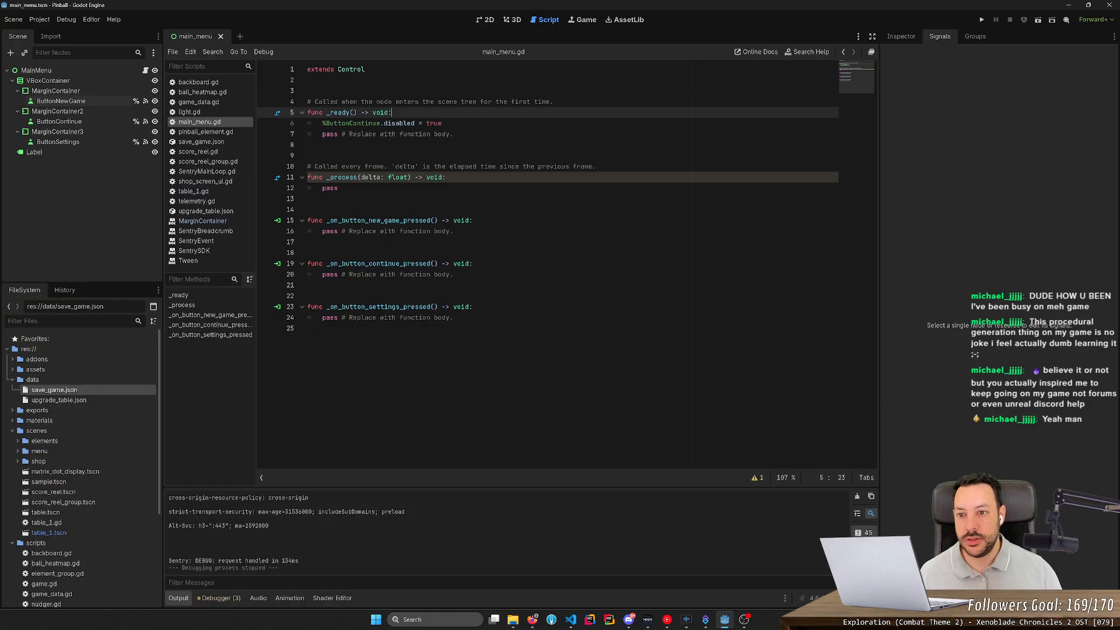
key(Return)
key(Return)
text(// TODO: )
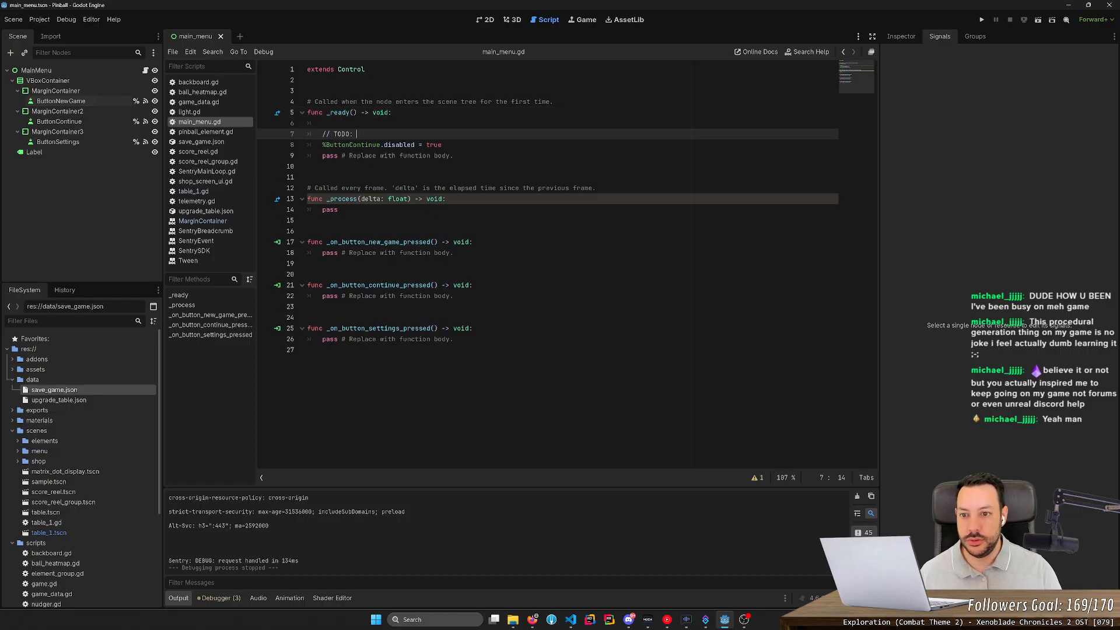
text(check if we have any)
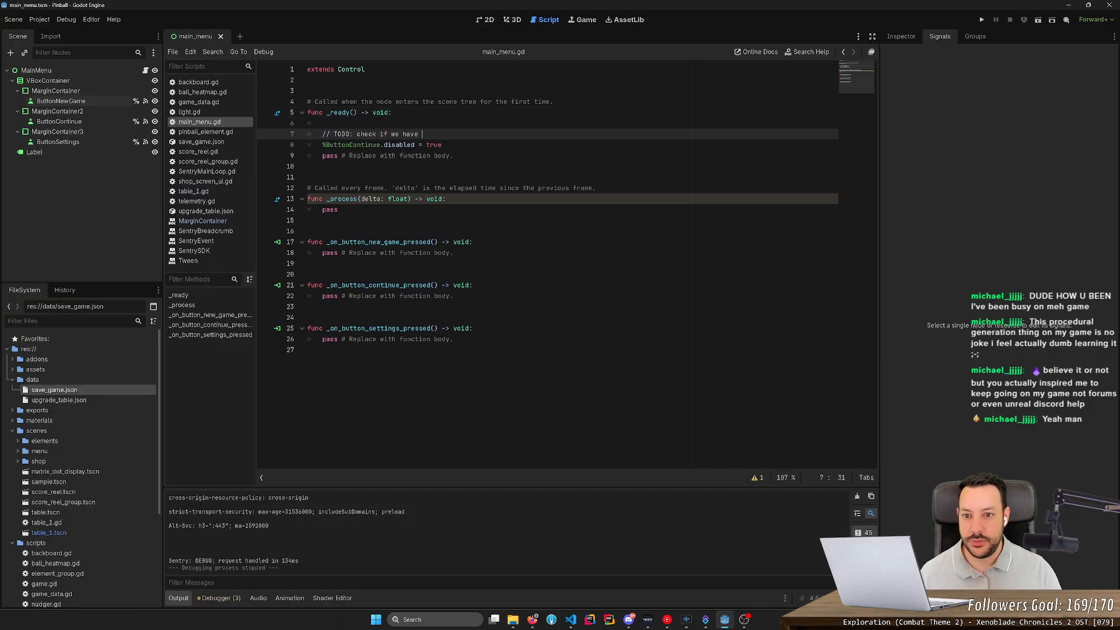
- Replace the // in front of the TODO comment with # so it uses GDScript comment syntax
key(ctrl+Left)
key(ctrl+Left)
key(ctrl+Left)
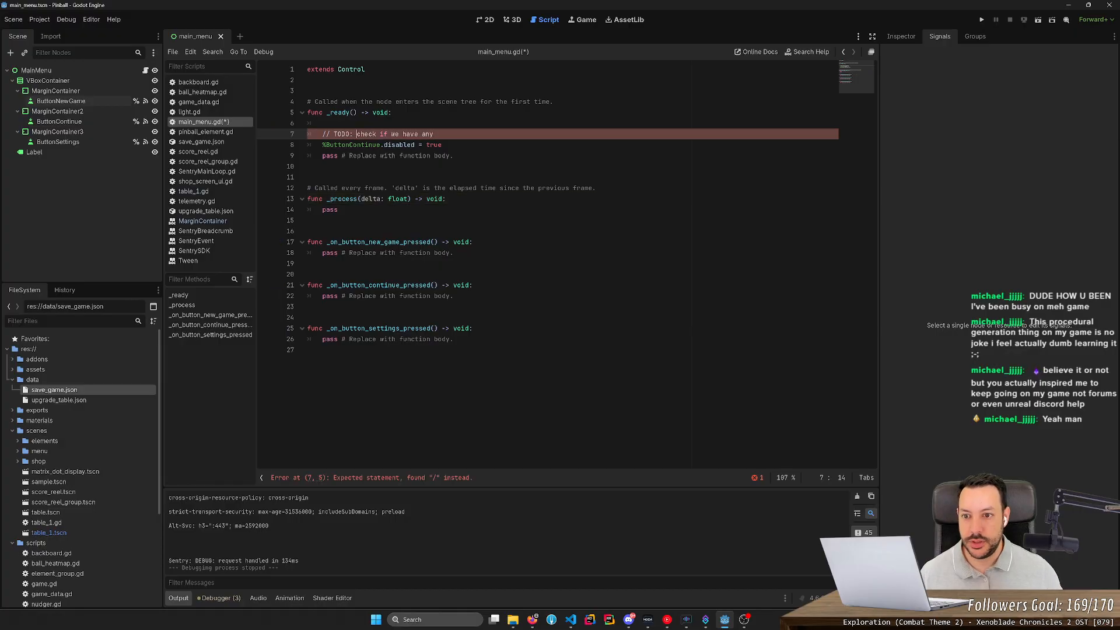
key(Left)
key(shift+Left)
key(shift+Left)
text(#)
key(ctrl+Right)
key(ctrl+Right)
key(ctrl+Right)
key(ctrl+Right)
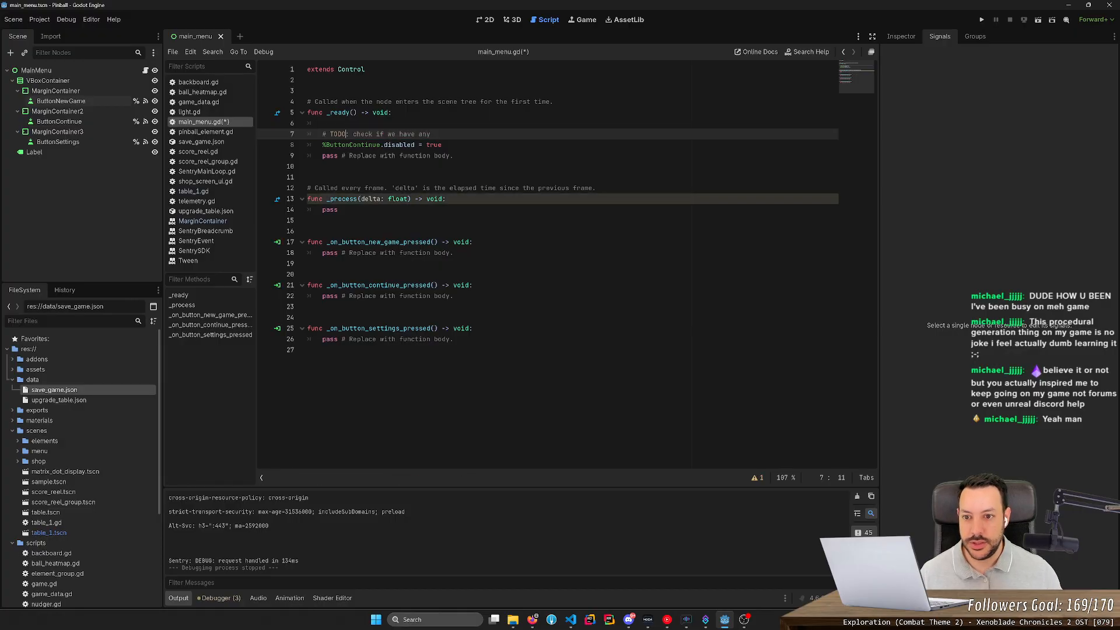
- Complete the TODO comment with "ongoing savegame", remove the blank line above it, and save the script
text(ongoi)
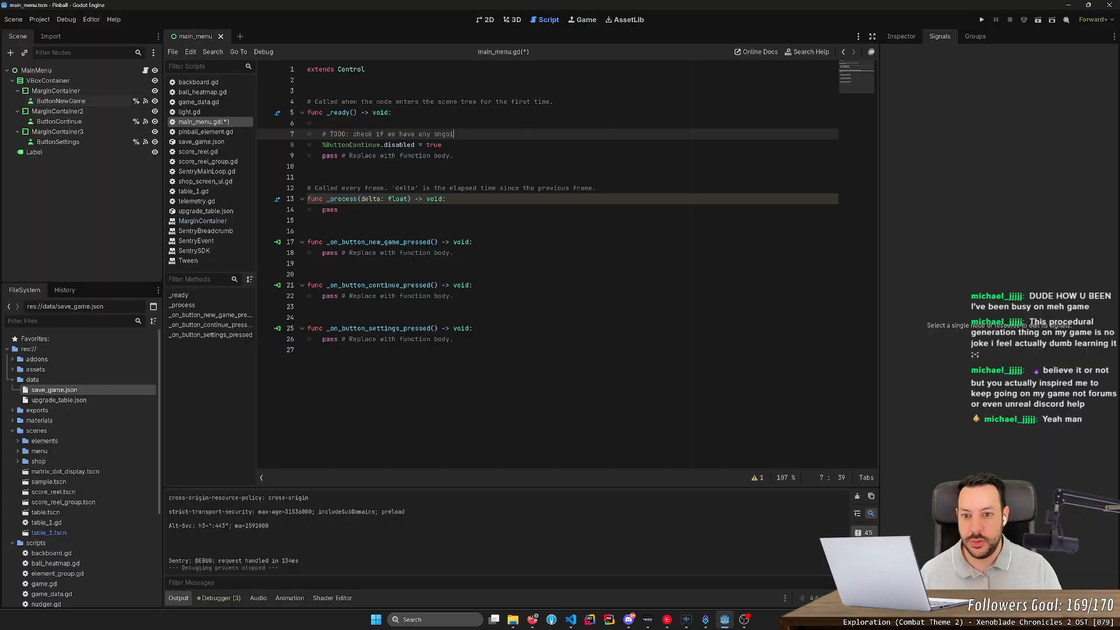
text(ng savegame)
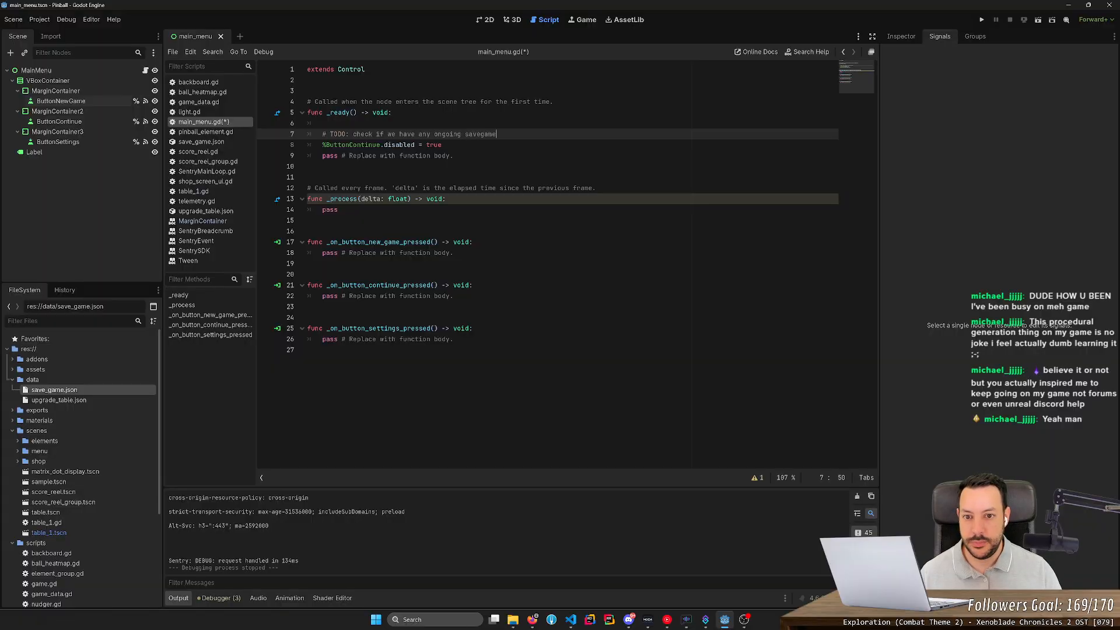
key(Up)
key(Delete)
key(Delete)
key(ctrl+s)
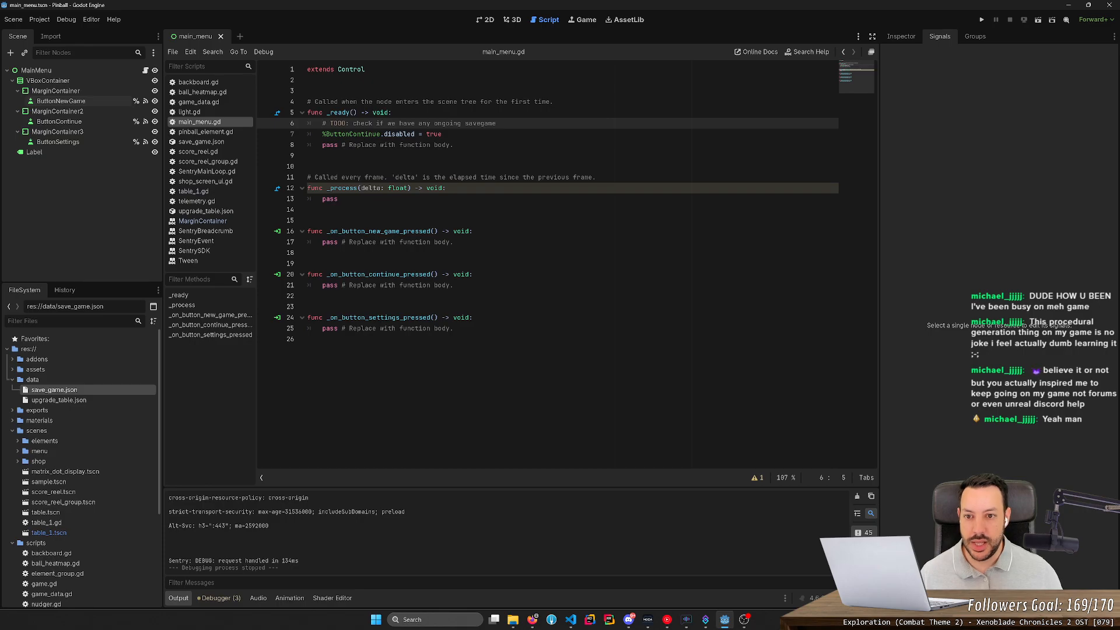
- Delete the unused _process function and its description comment from main_menu.gd
key(shift+End)
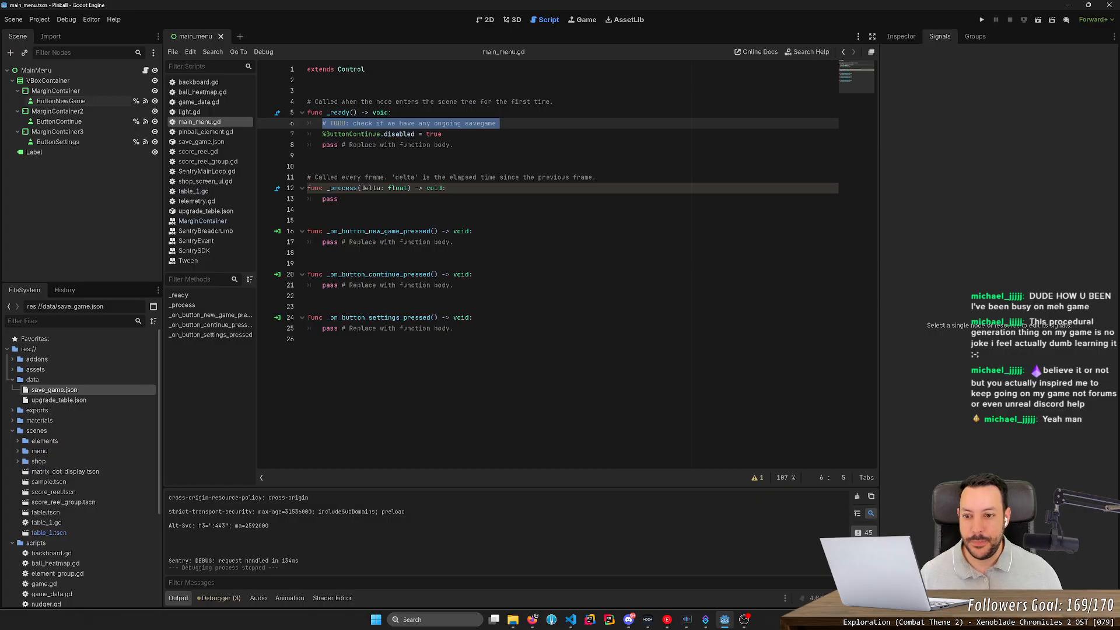
drag(309, 220, 307, 166)
key(BackSpace)
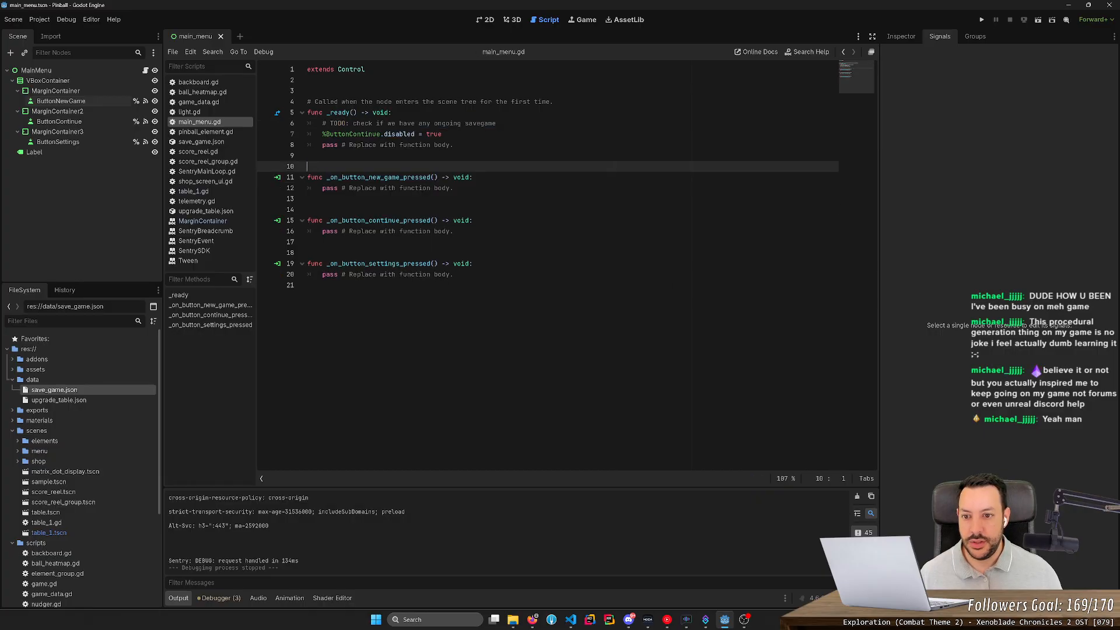
click(473, 177)
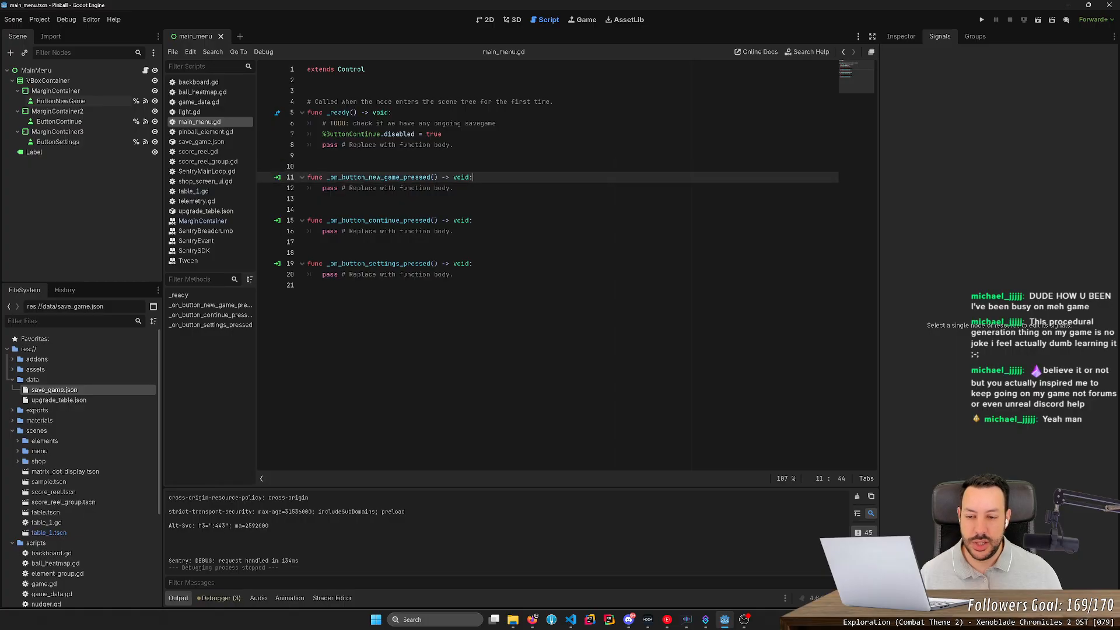
- Switch to Firefox, search the web for "godot load new scene", and open the Godot documentation page Change scenes manually
click(532, 620)
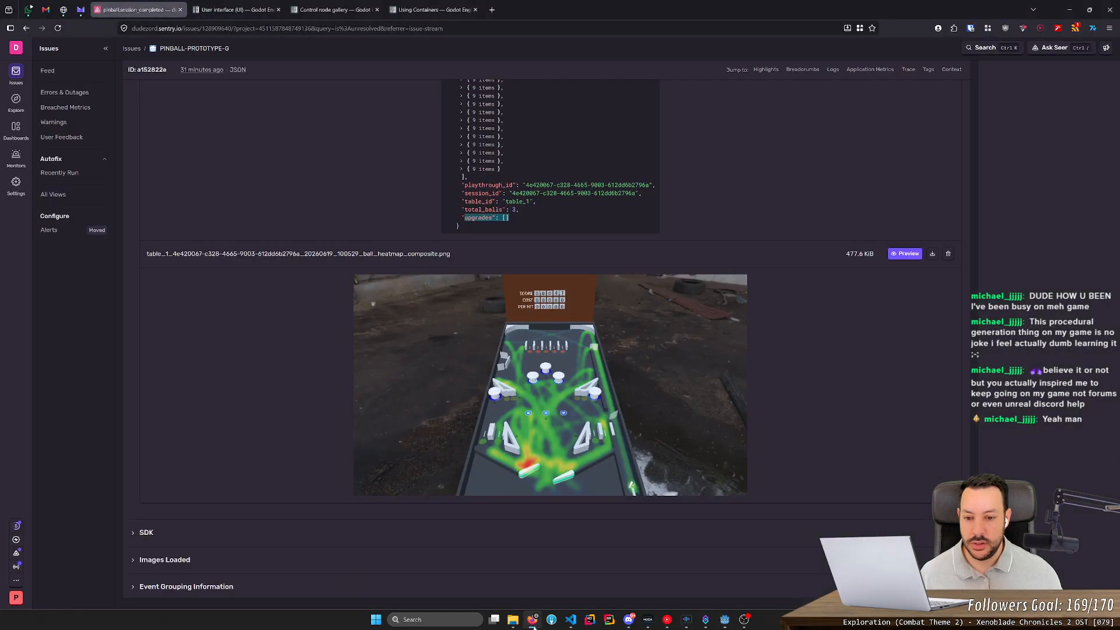
click(492, 9)
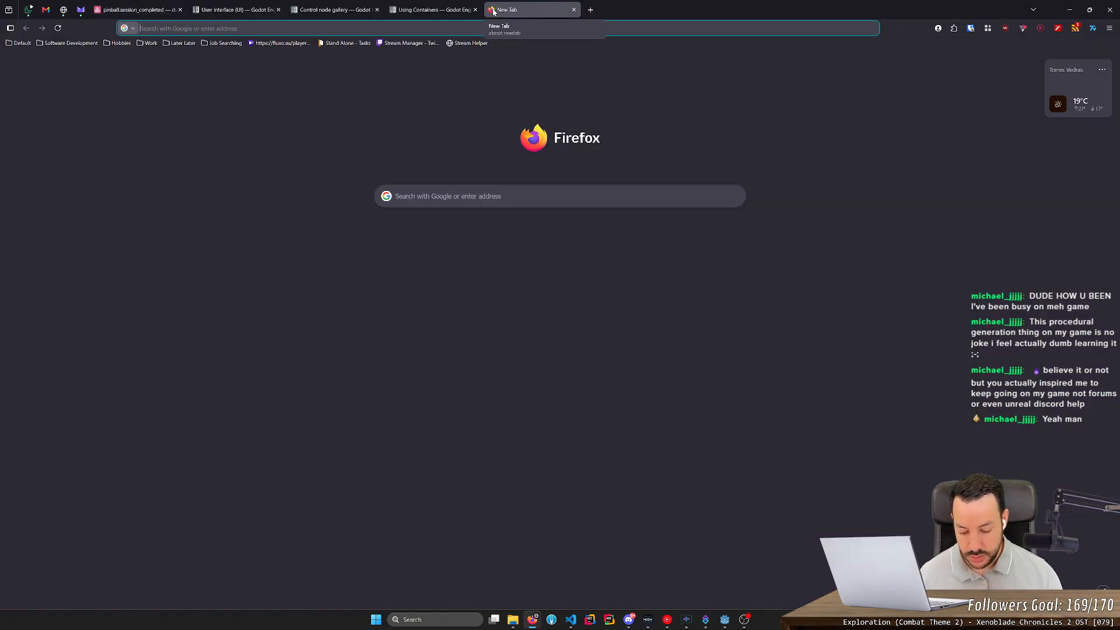
text(load)
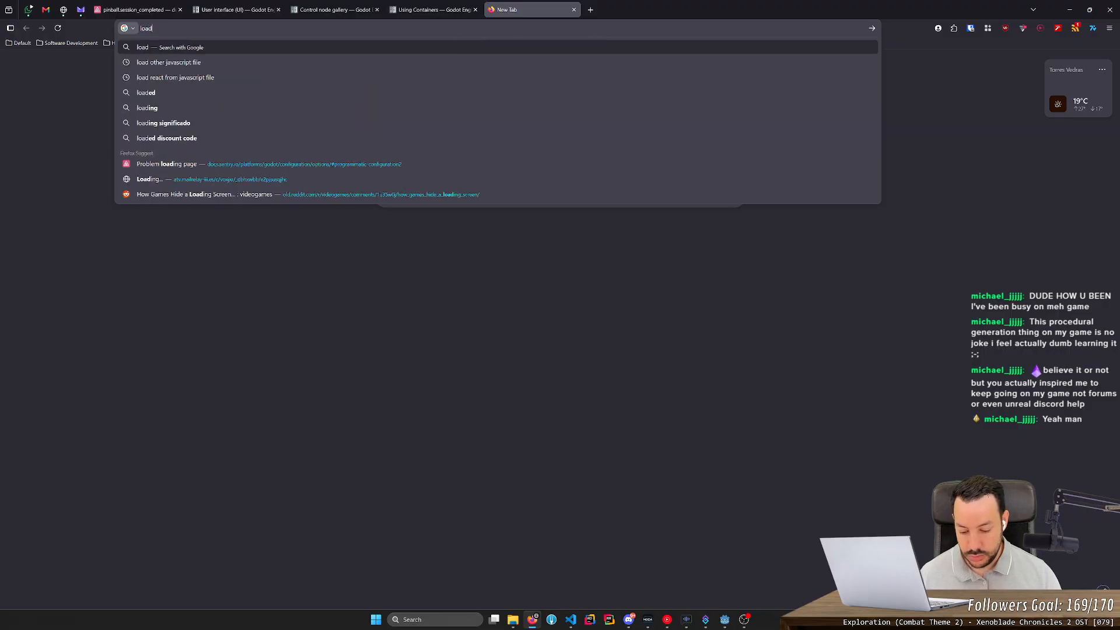
key(BackSpace)
key(BackSpace)
key(BackSpace)
key(BackSpace)
text(godot load new)
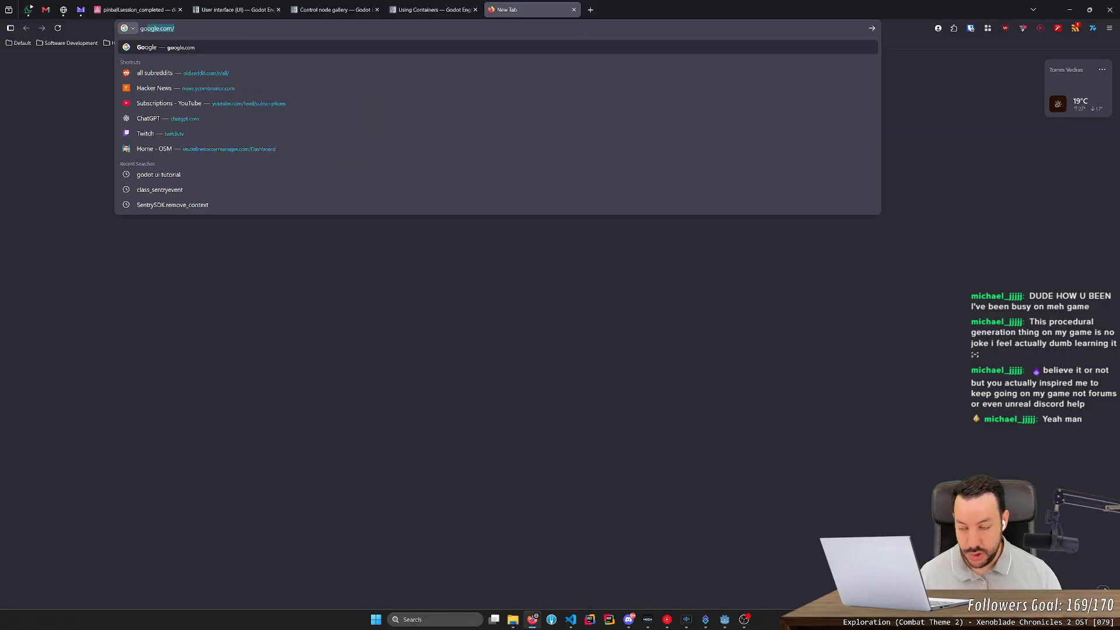
text( scene)
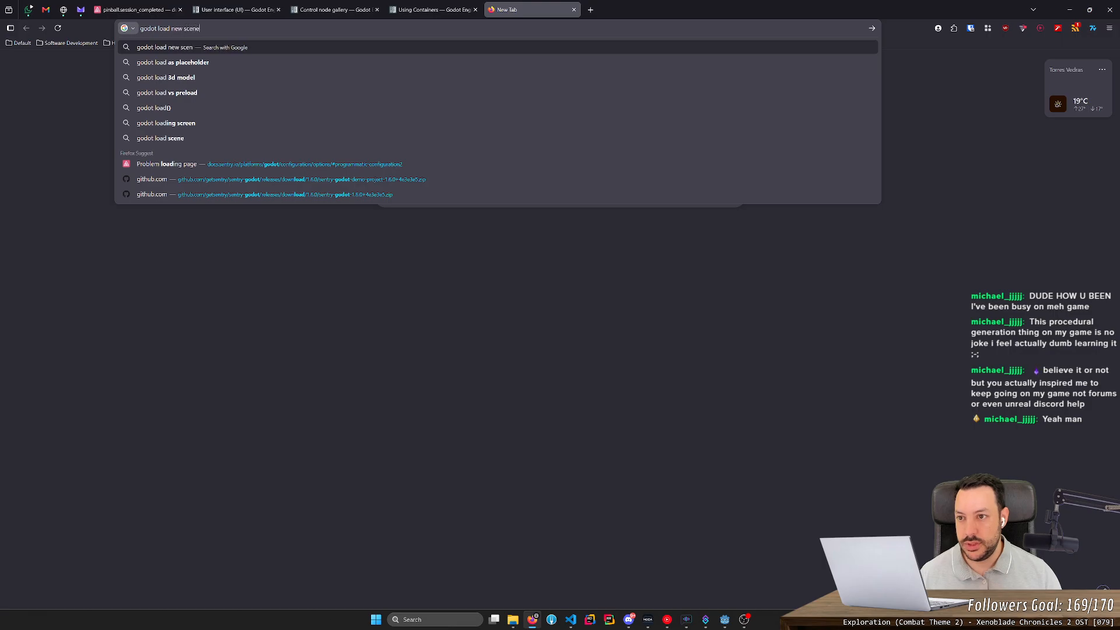
key(Return)
click(210, 135)
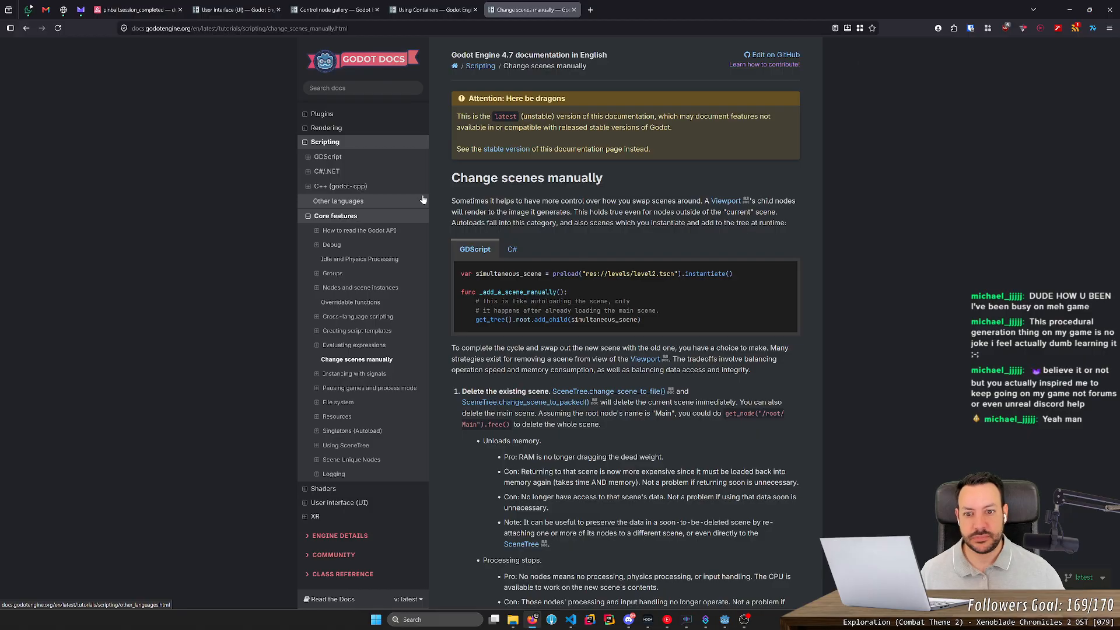
- Read how the Change scenes manually page adds a scene and deletes the existing one, and return to the Godot script editor
drag(494, 201, 630, 208)
click(630, 207)
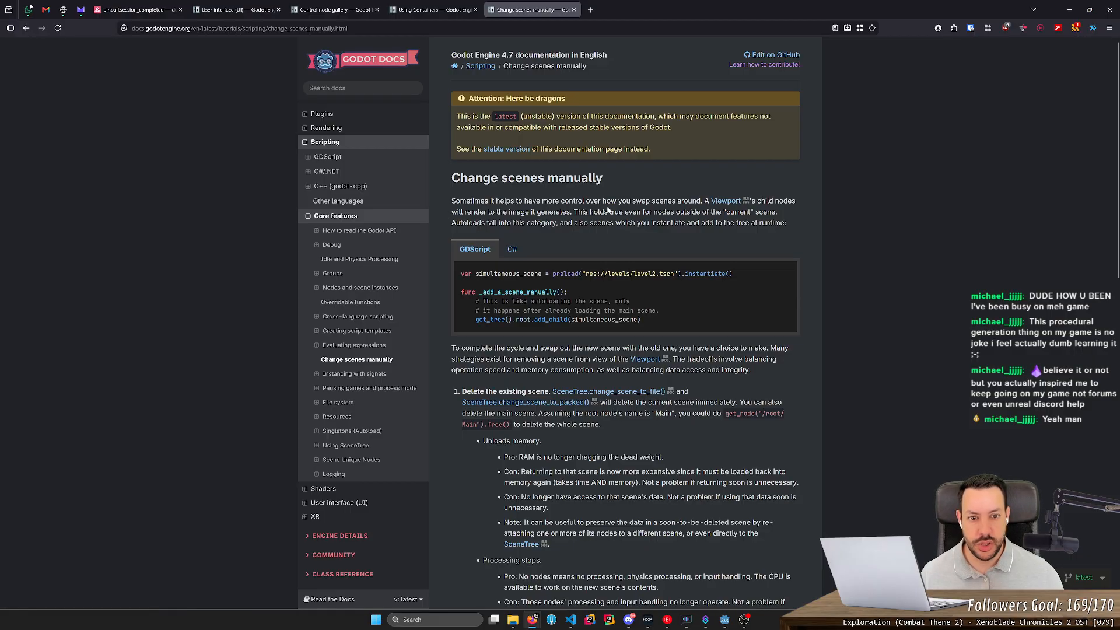
middle_click(513, 201)
click(513, 203)
drag(540, 207, 637, 207)
click(635, 206)
middle_click(605, 177)
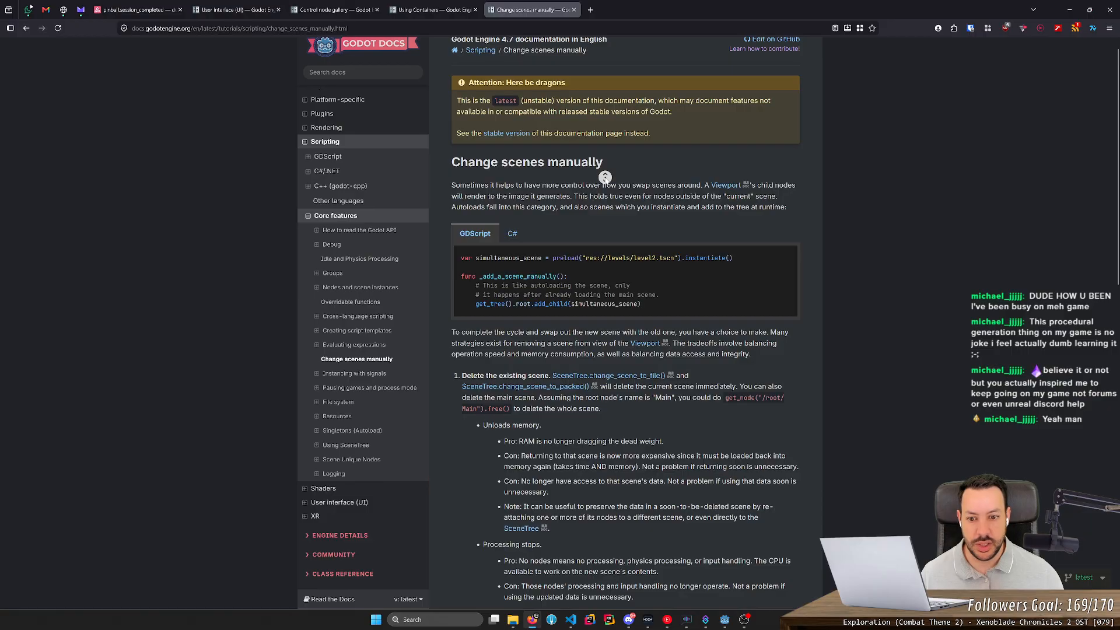
click(604, 184)
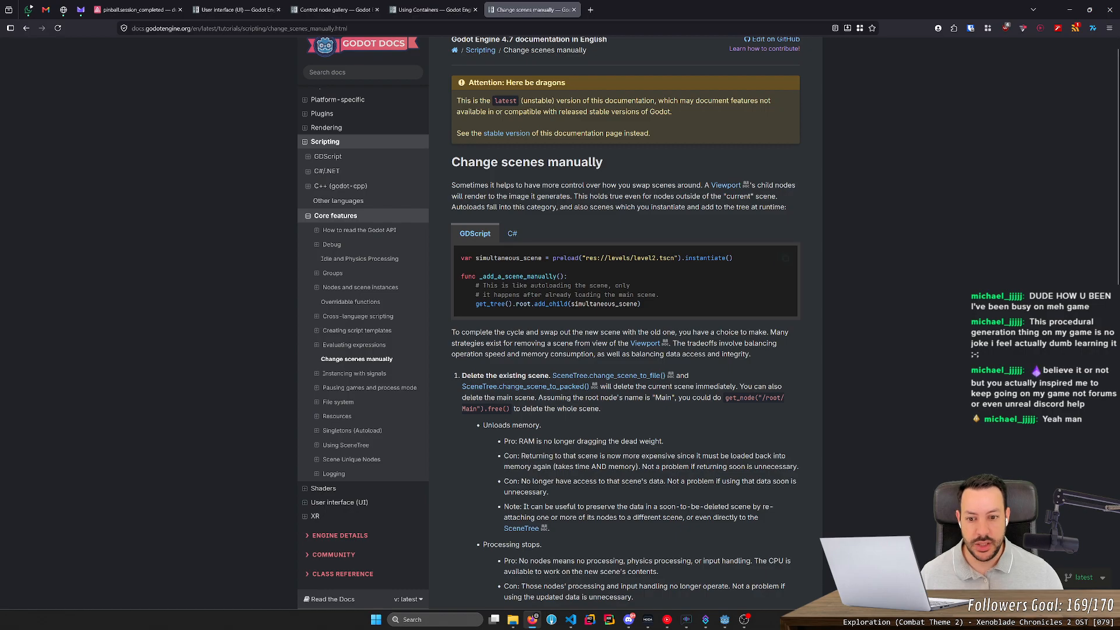
drag(535, 344, 610, 353)
click(610, 353)
scroll(553, 321, down, 2)
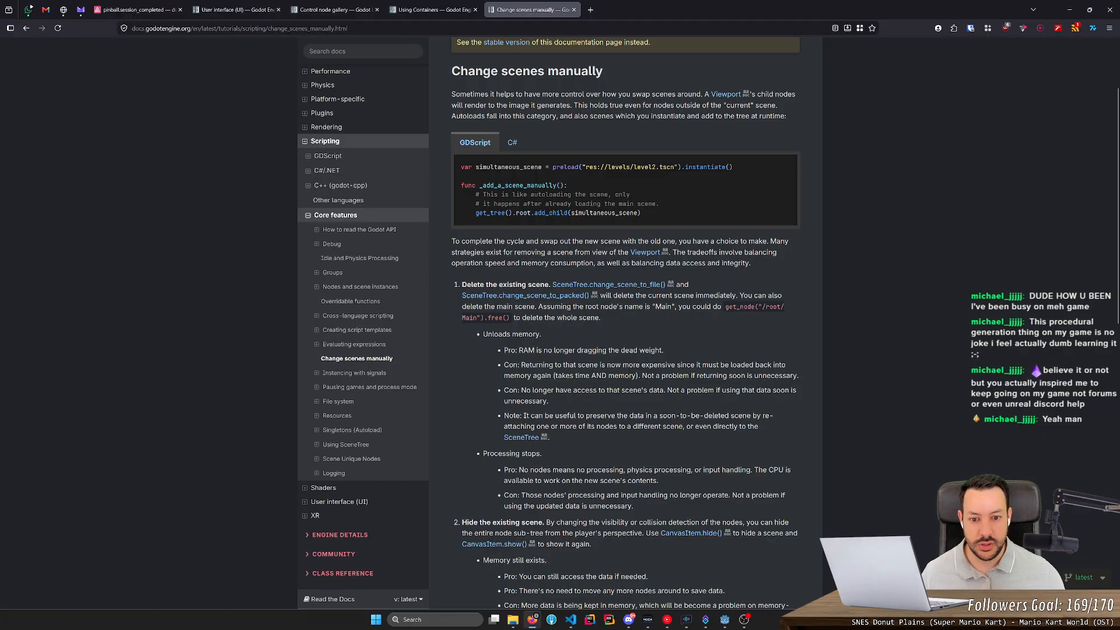
key(alt+Tab)
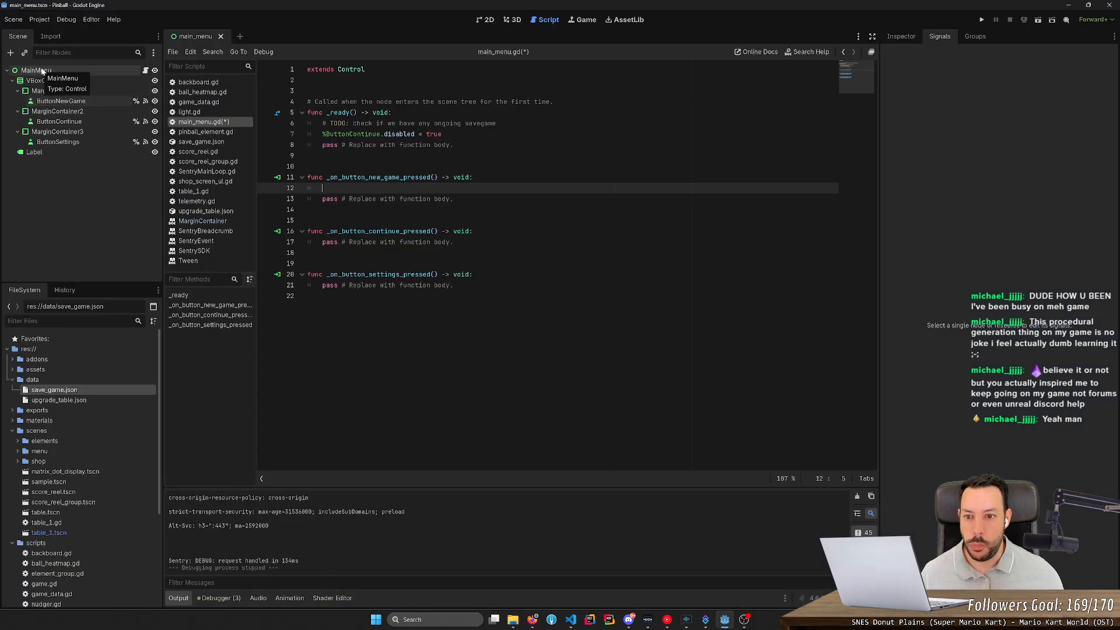
- Switch to Firefox, read the options for removing the existing scene, and open the change_scene_to_file() and change_scene_to_packed() references in new tabs
key(alt+Tab)
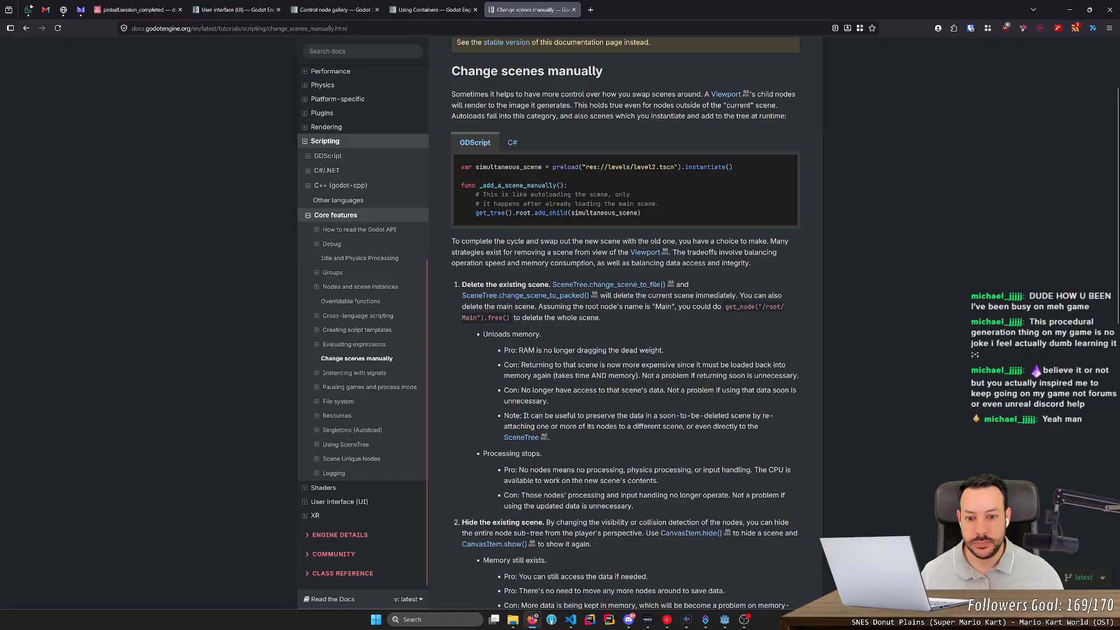
middle_click(620, 337)
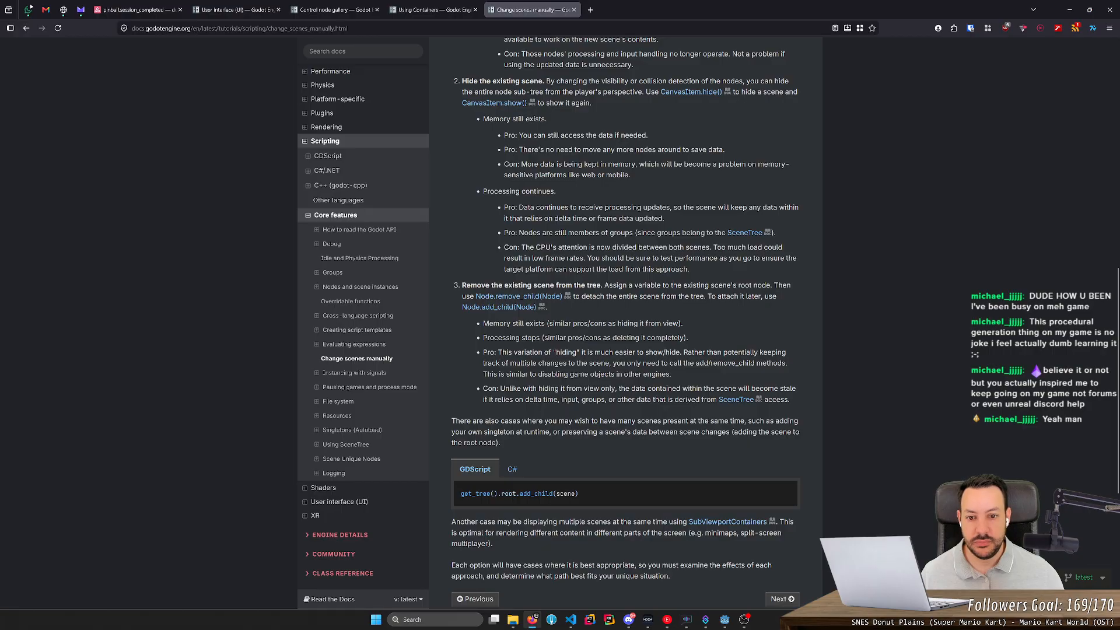
scroll(598, 326, down, 4)
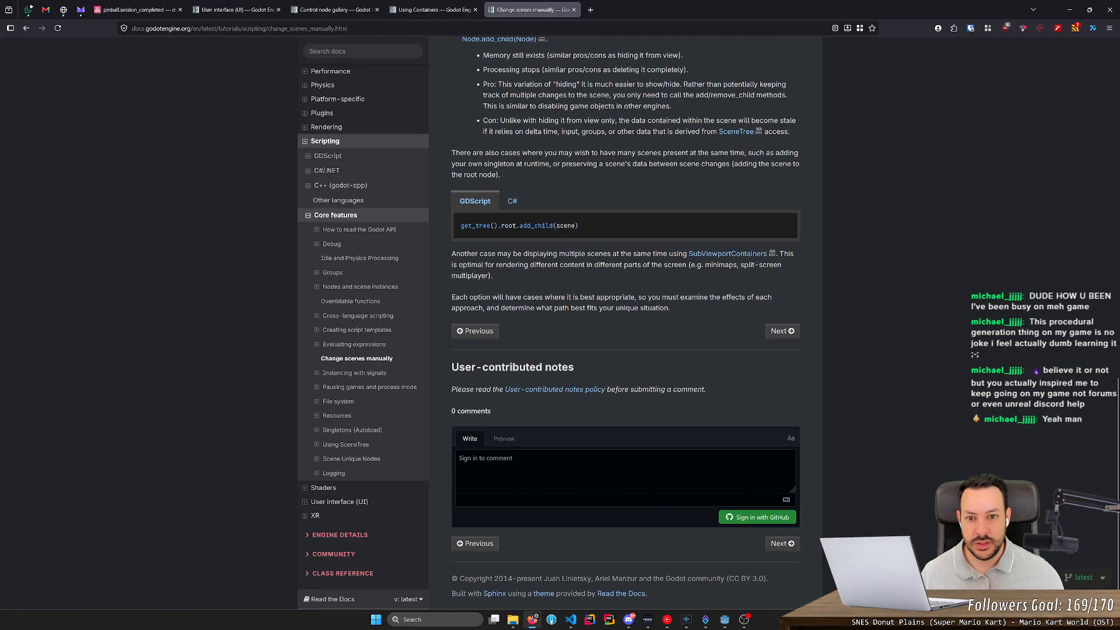
scroll(507, 282, up, 20)
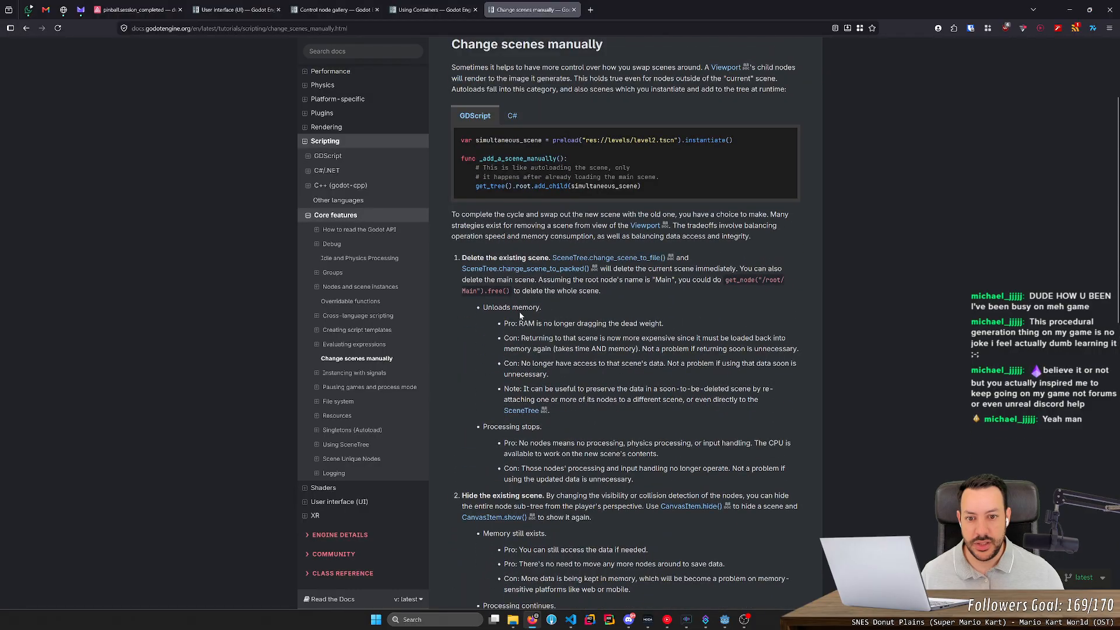
middle_click(581, 263)
middle_click(528, 270)
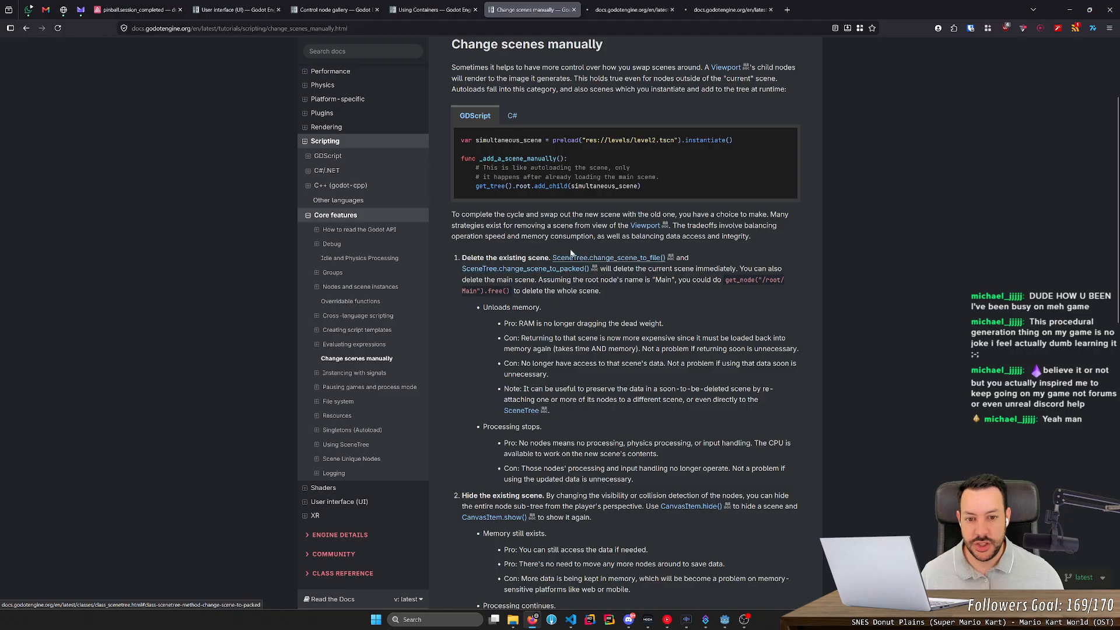
- Read the SceneTree reference entries for change_scene_to_file and change_scene_to_packed
click(649, 7)
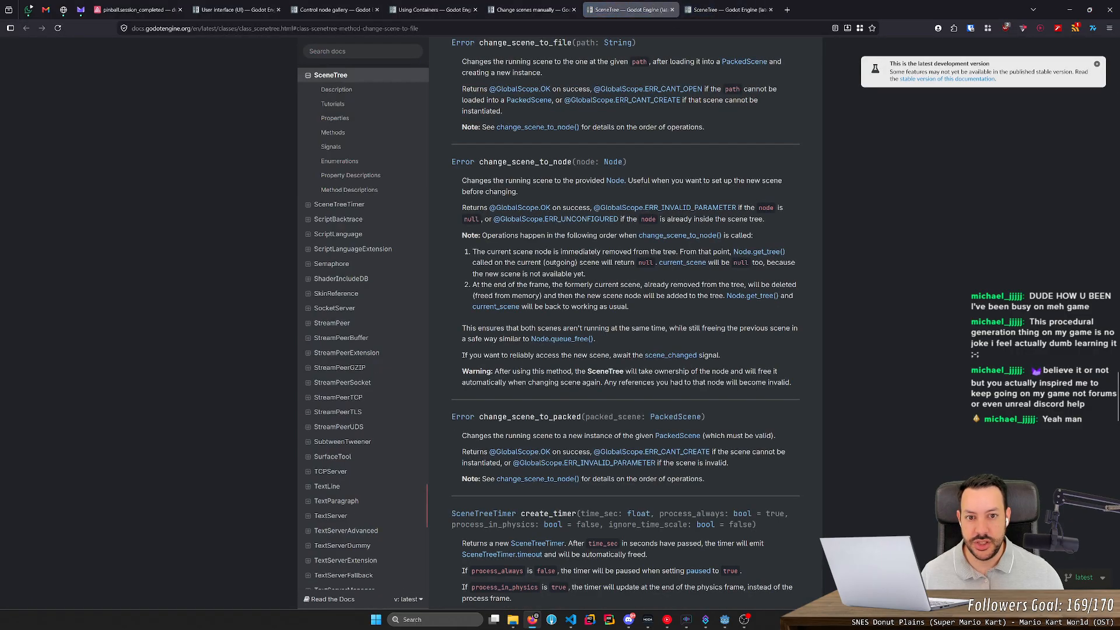
scroll(644, 162, up, 2)
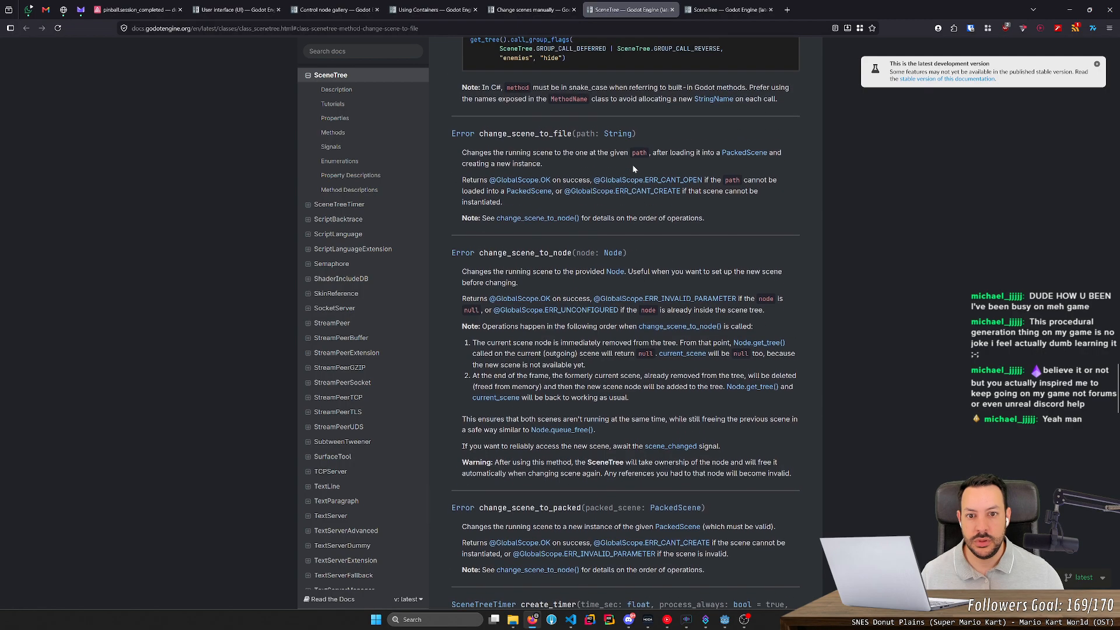
click(722, 7)
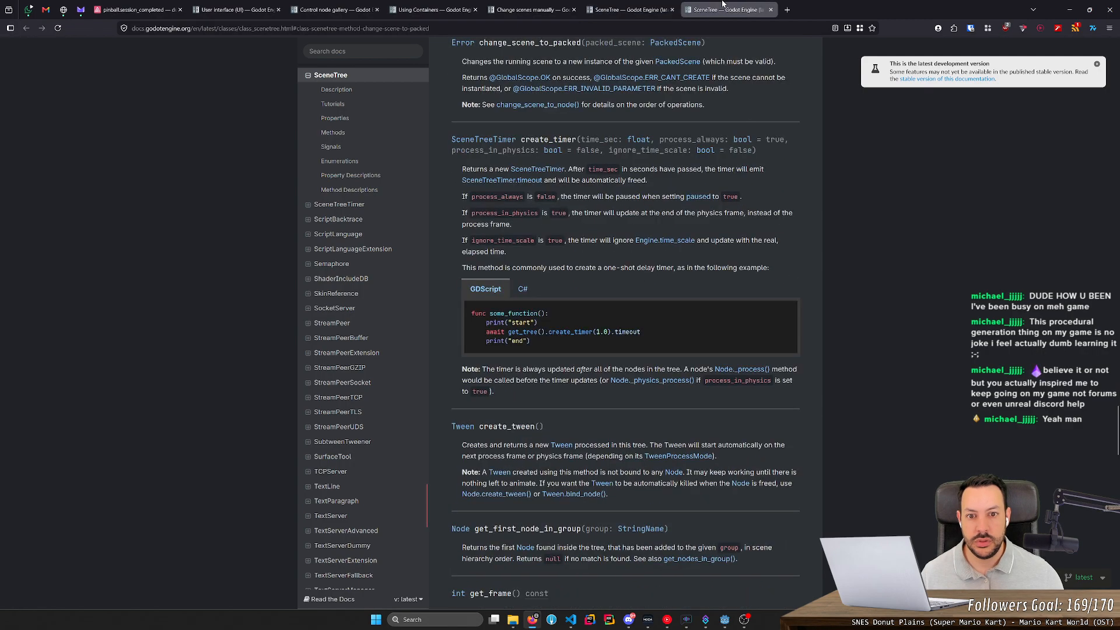
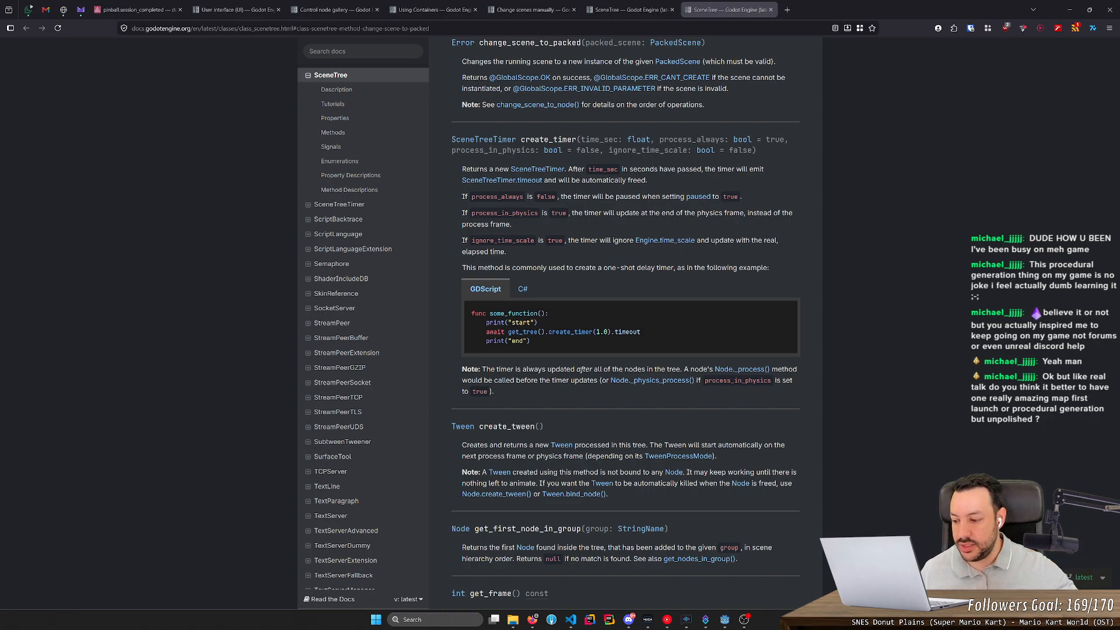
click(291, 320)
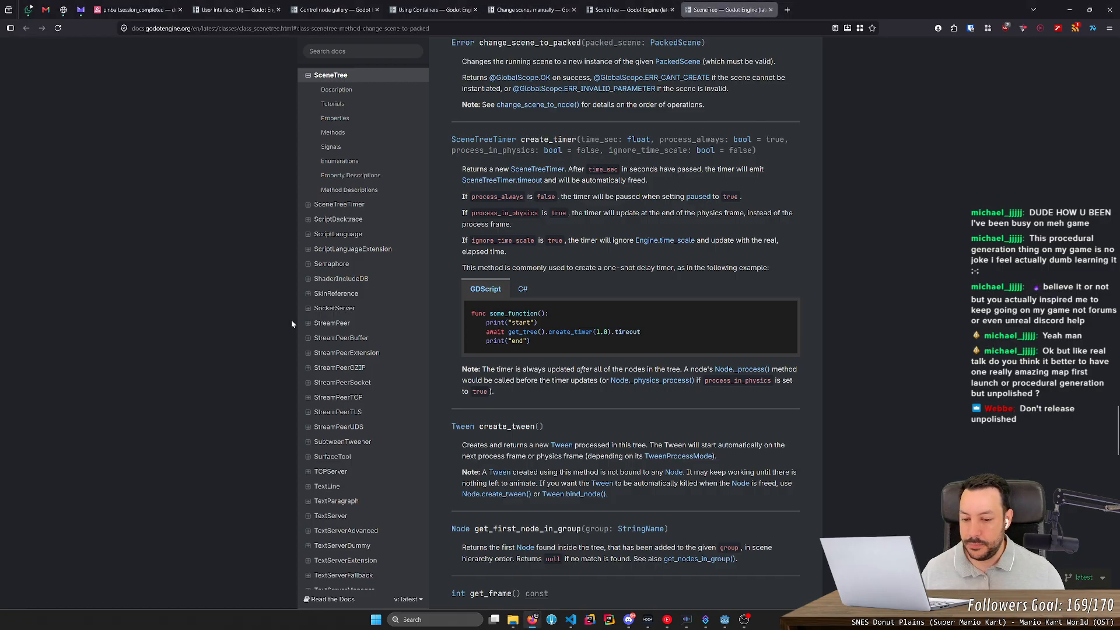
scroll(292, 322, down, 6)
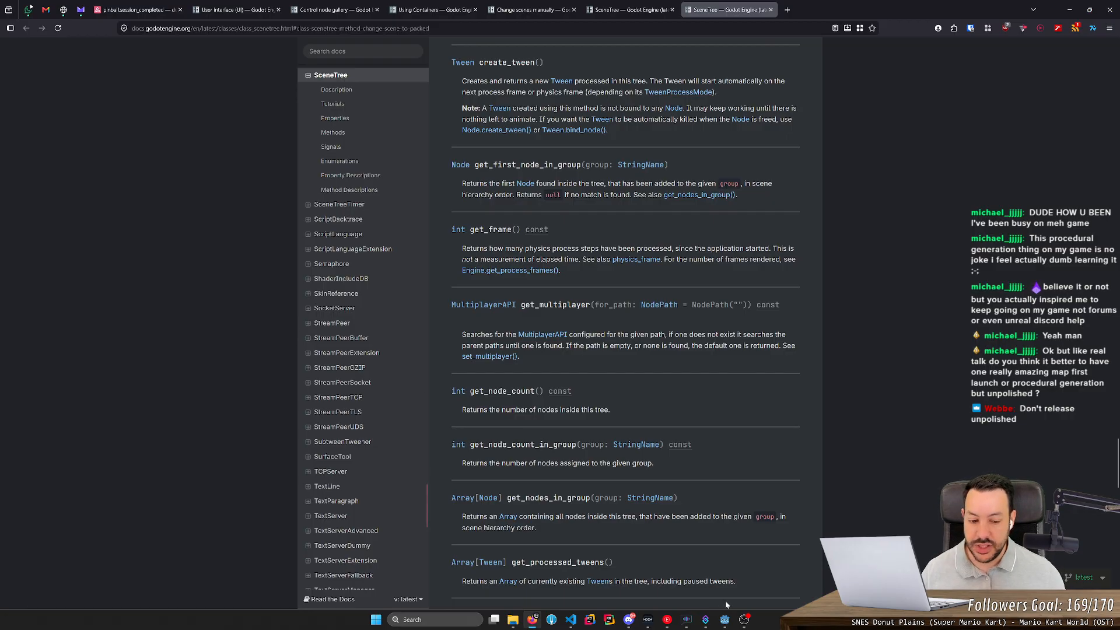
- Switch to Godot, open the table_1.tscn scene, and view the whole pinball table in the 3D editor
click(725, 620)
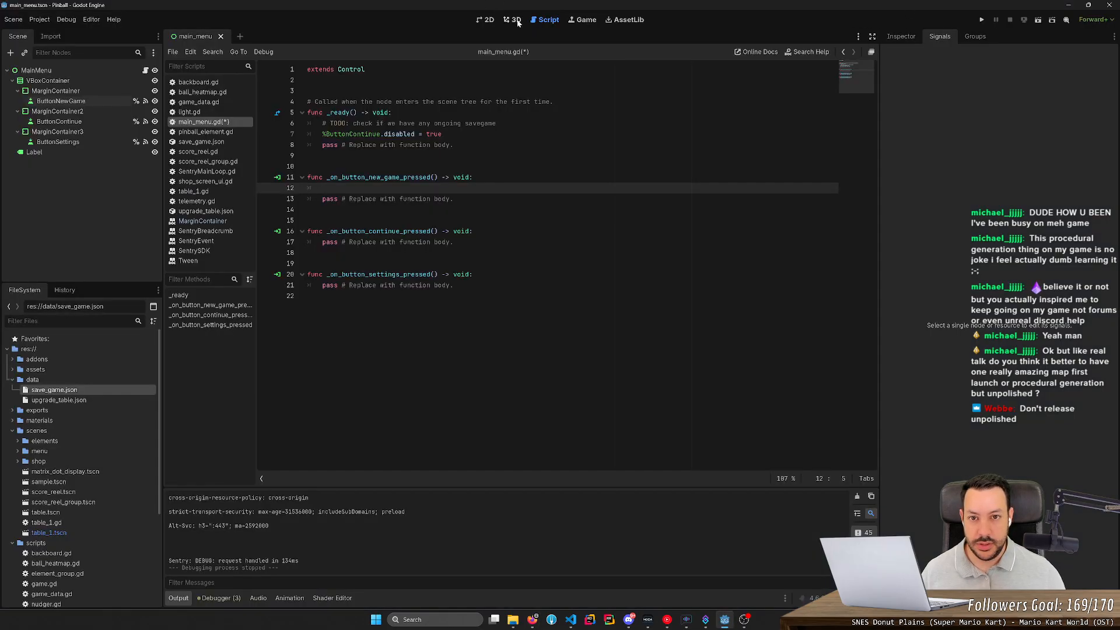
double_click(73, 532)
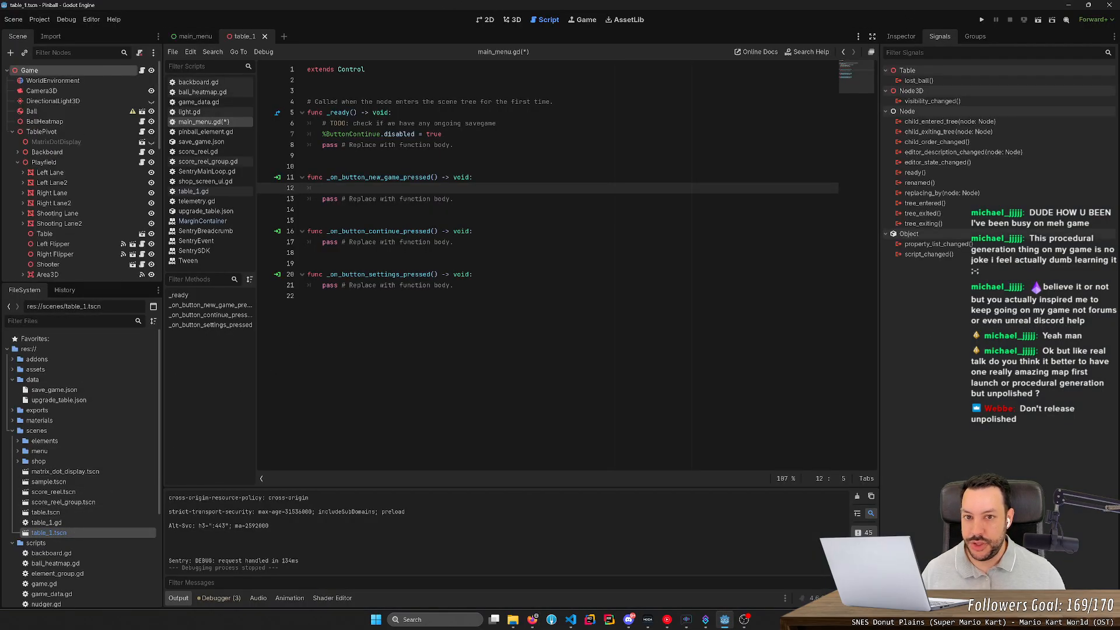
click(512, 20)
key(s)
right_drag(688, 250, 641, 216)
key(w)
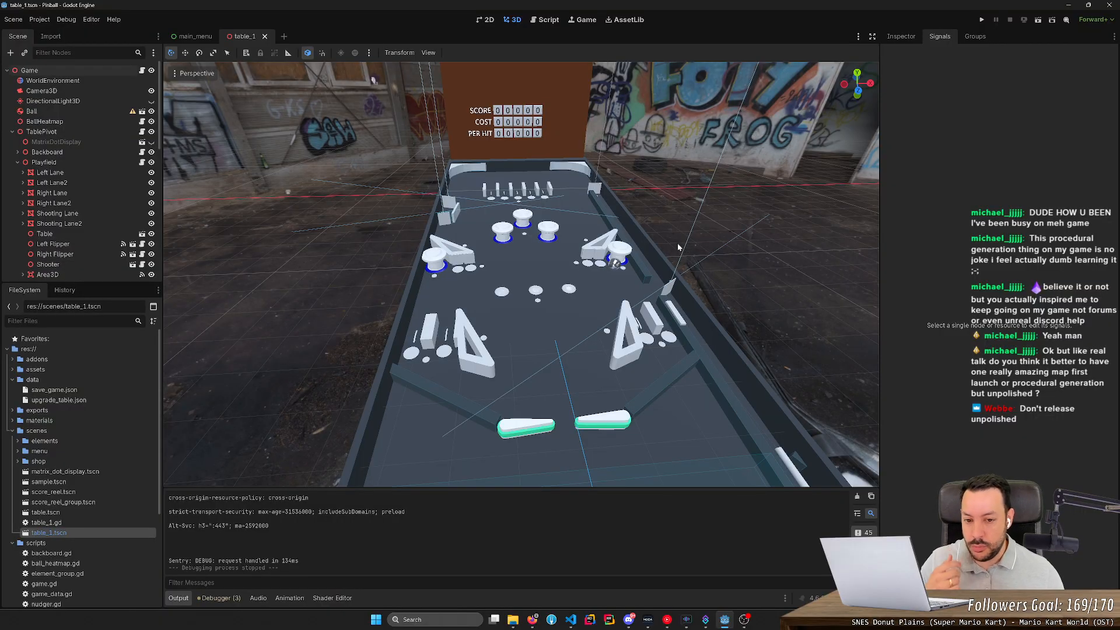
right_drag(495, 227, 591, 278)
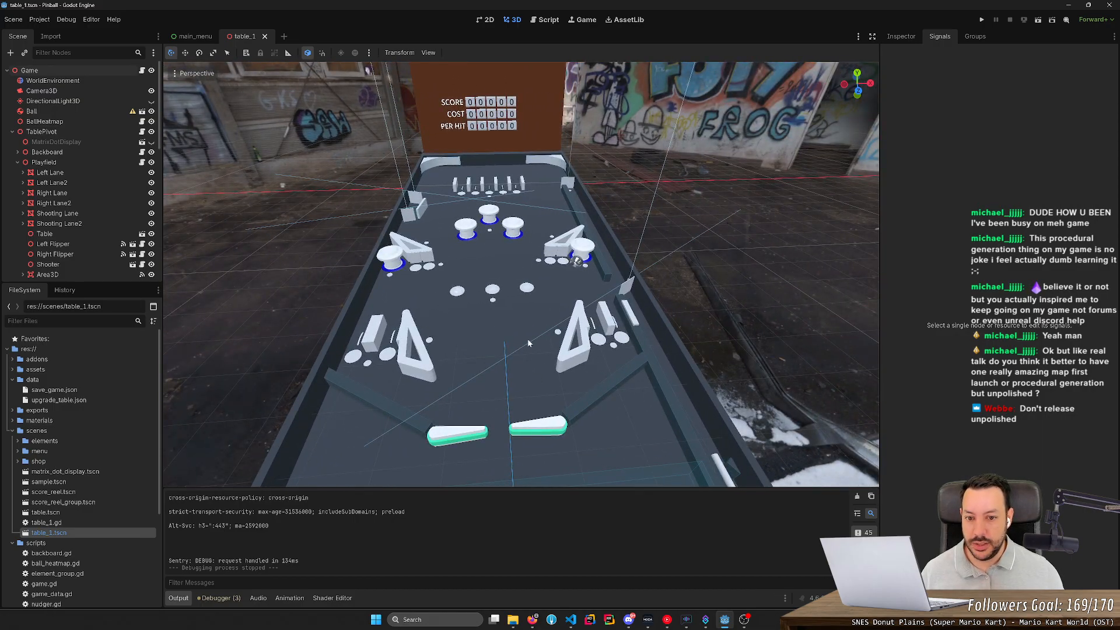
middle_drag(538, 344, 557, 322)
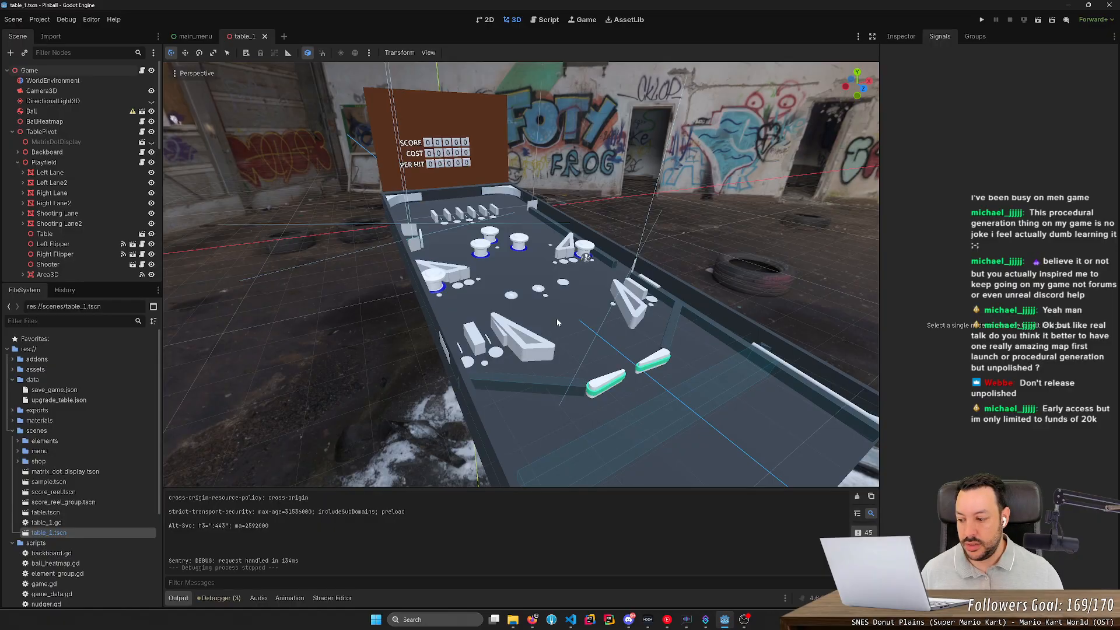
key(d)
right_drag(557, 320, 574, 314)
key(d)
key(a)
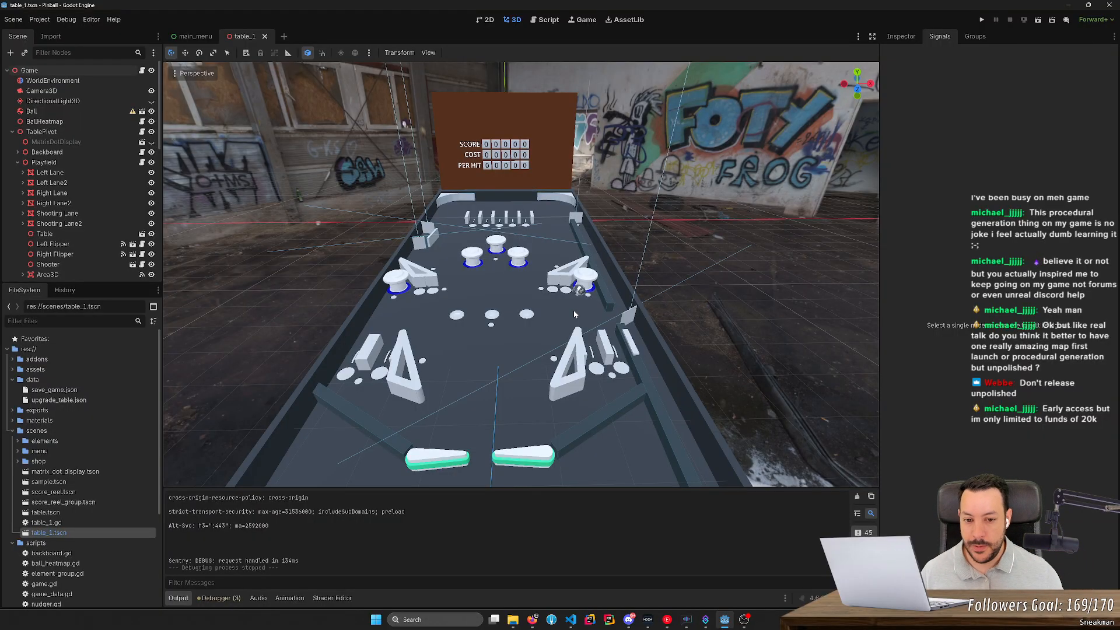
middle_drag(521, 280, 576, 276)
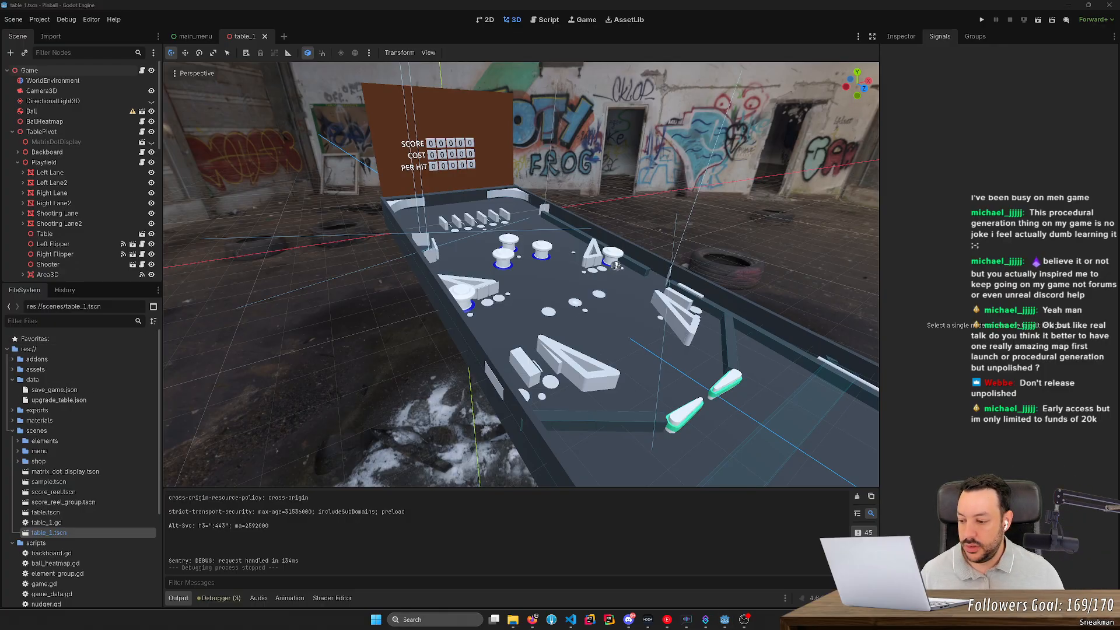
right_drag(454, 310, 393, 304)
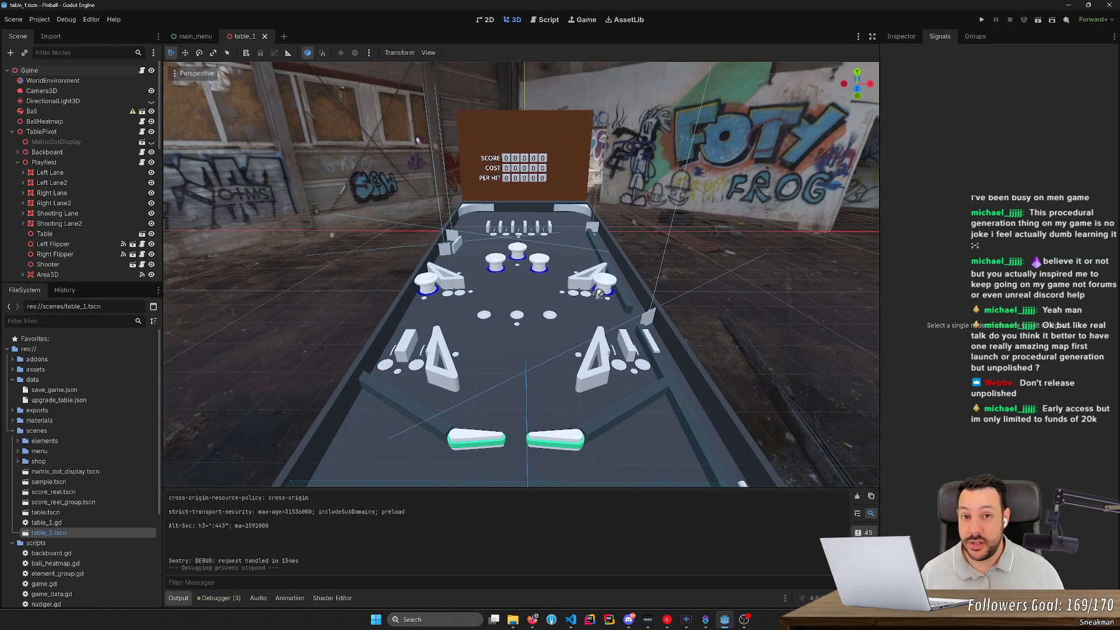
right_drag(393, 304, 381, 305)
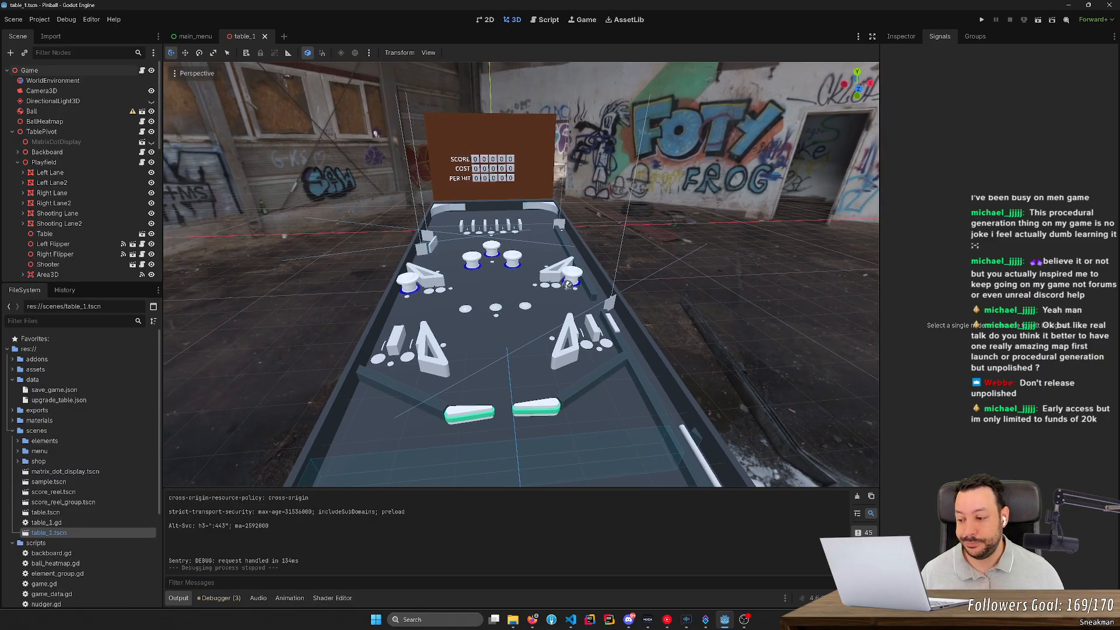
right_drag(381, 304, 358, 304)
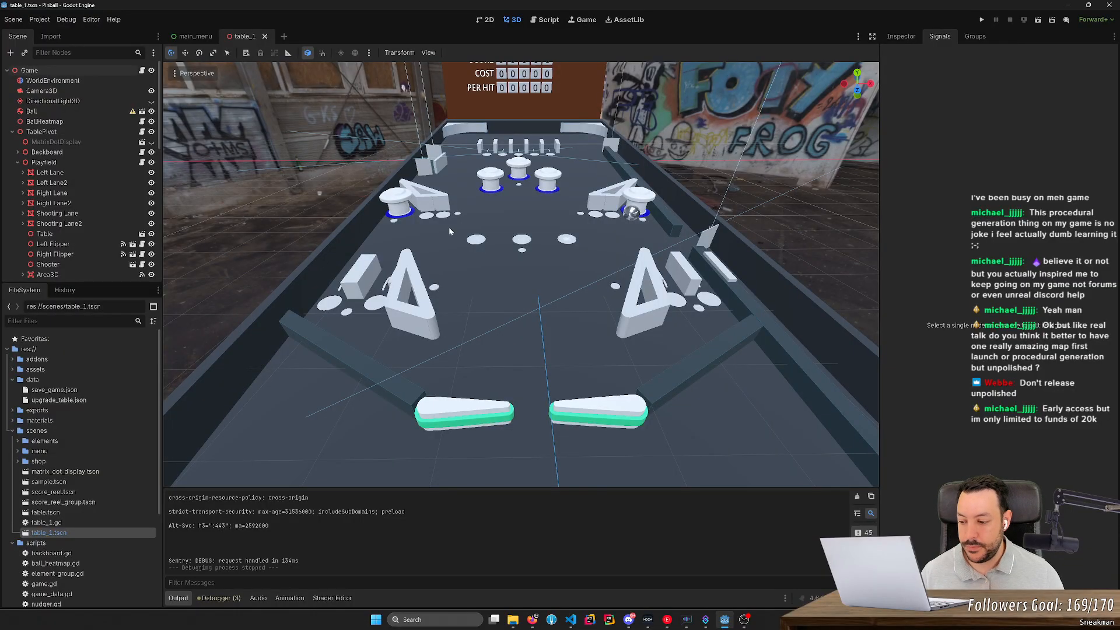
mouse_move(447, 249)
right_down()
mouse_move(447, 219)
mouse_move(437, 231)
right_up()
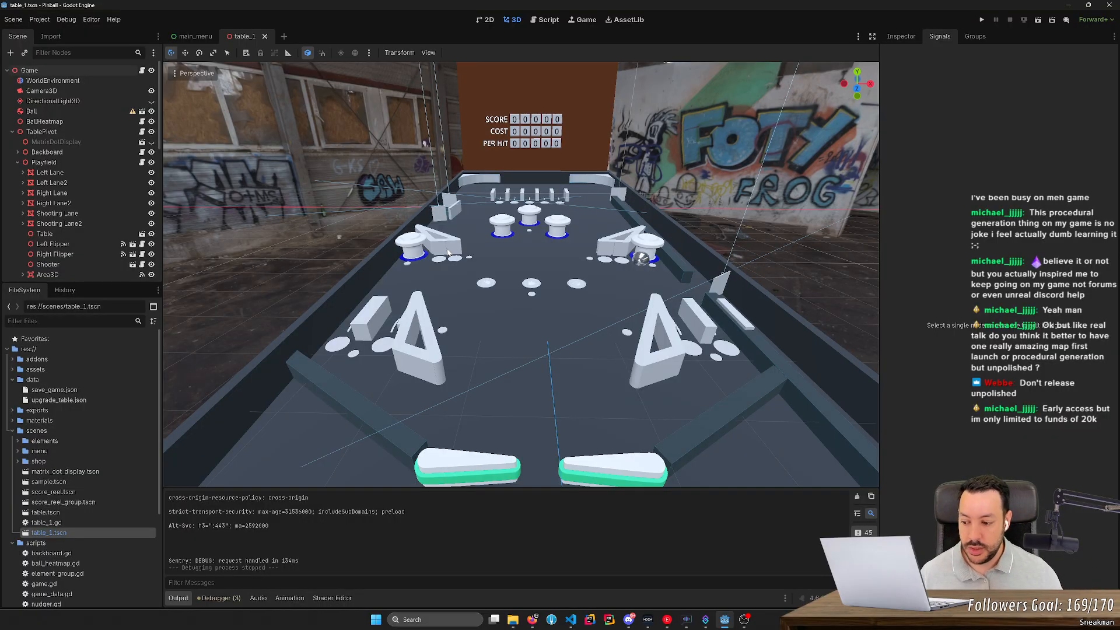
key(s)
right_drag(537, 256, 543, 256)
key(w)
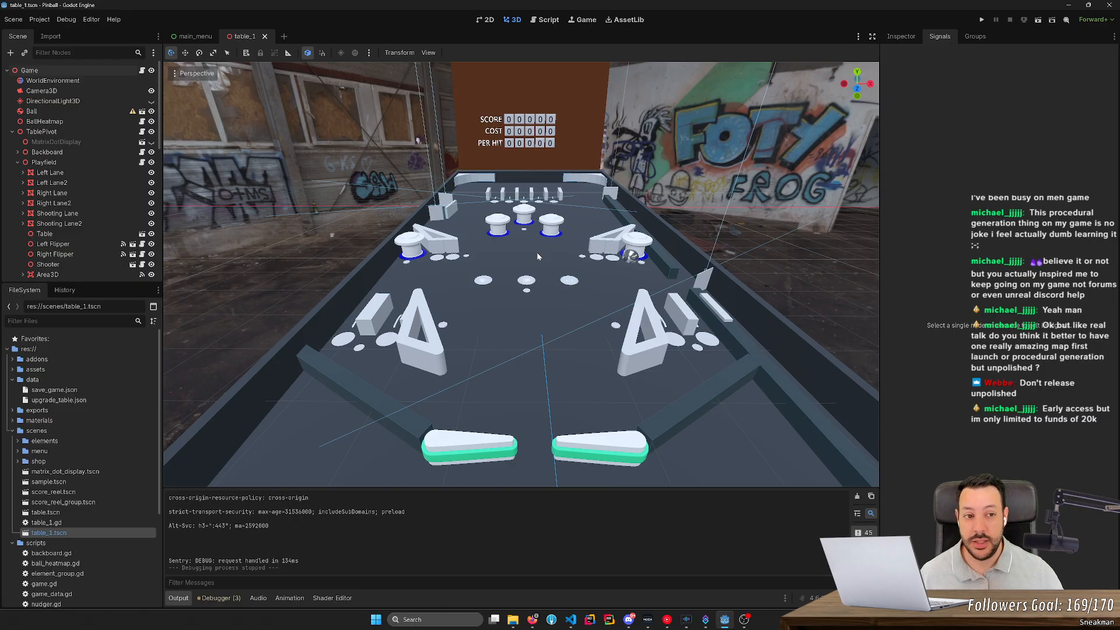
scroll(521, 274, down, 2)
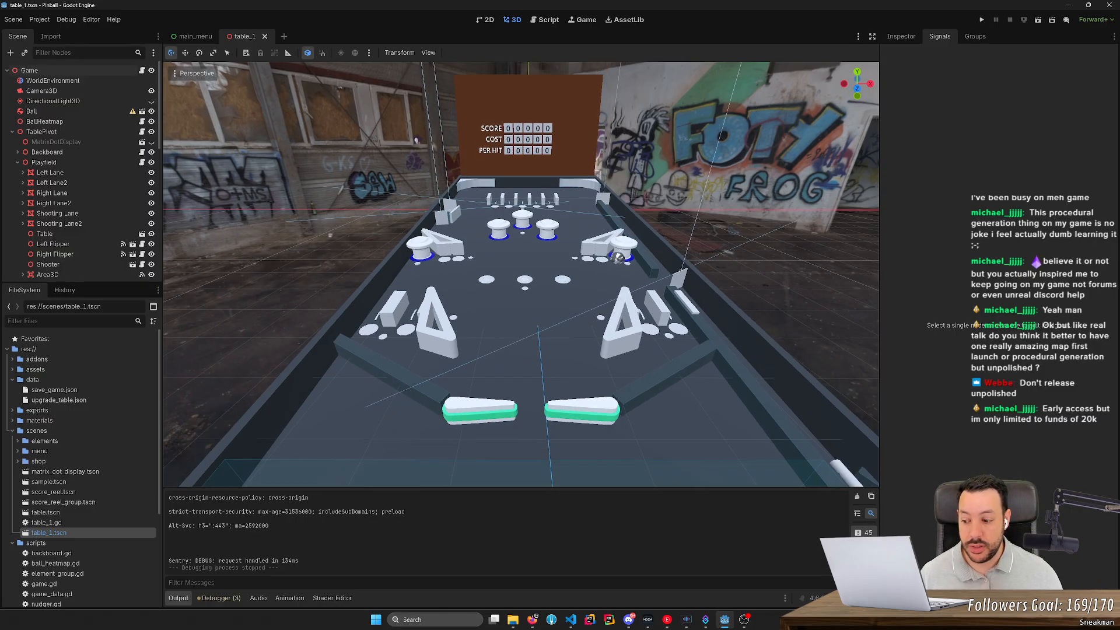
scroll(520, 274, up, 2)
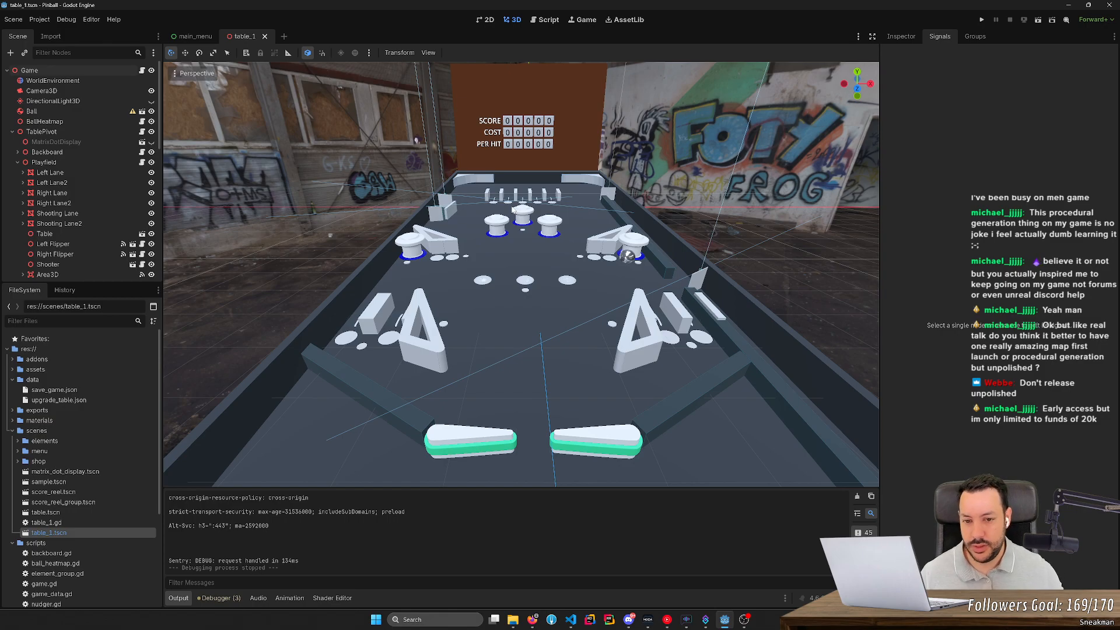
scroll(484, 226, up, 3)
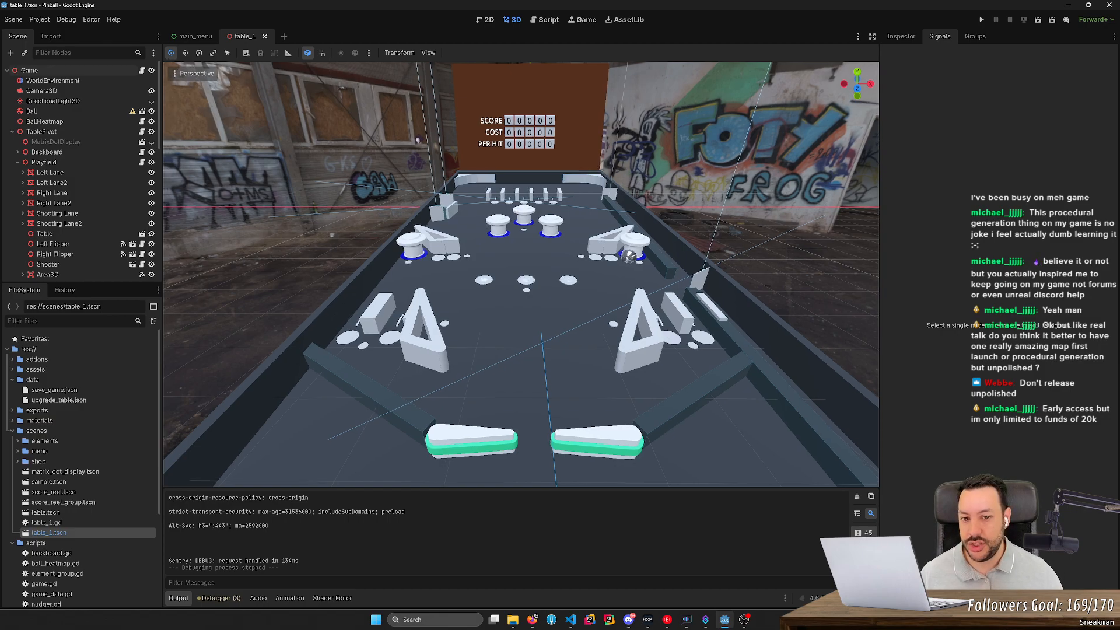
scroll(484, 224, down, 3)
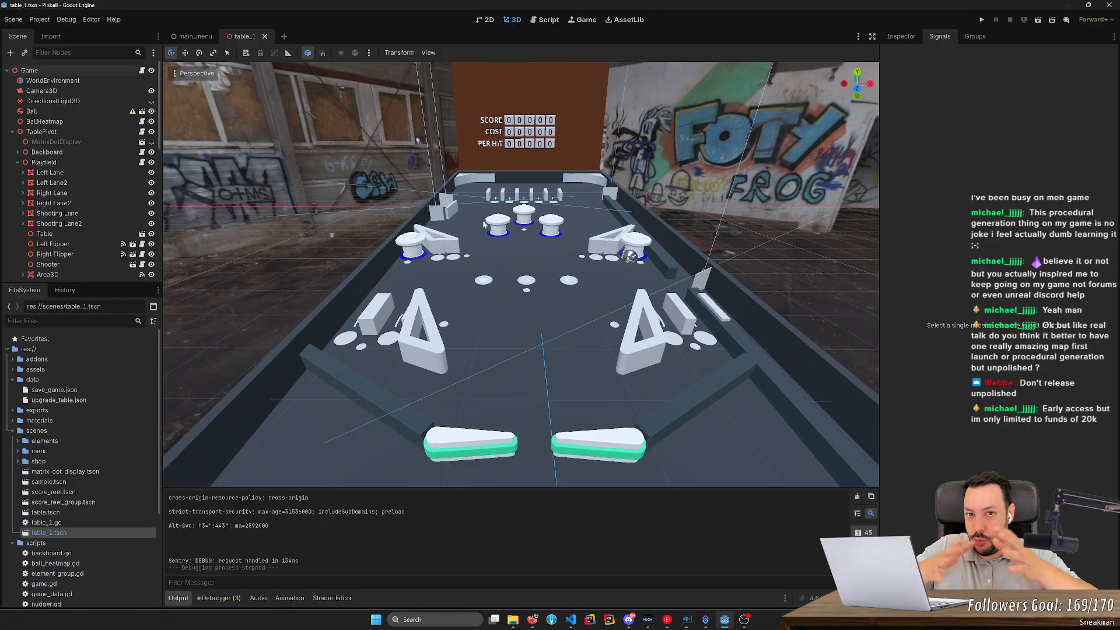
middle_drag(417, 140, 211, 147)
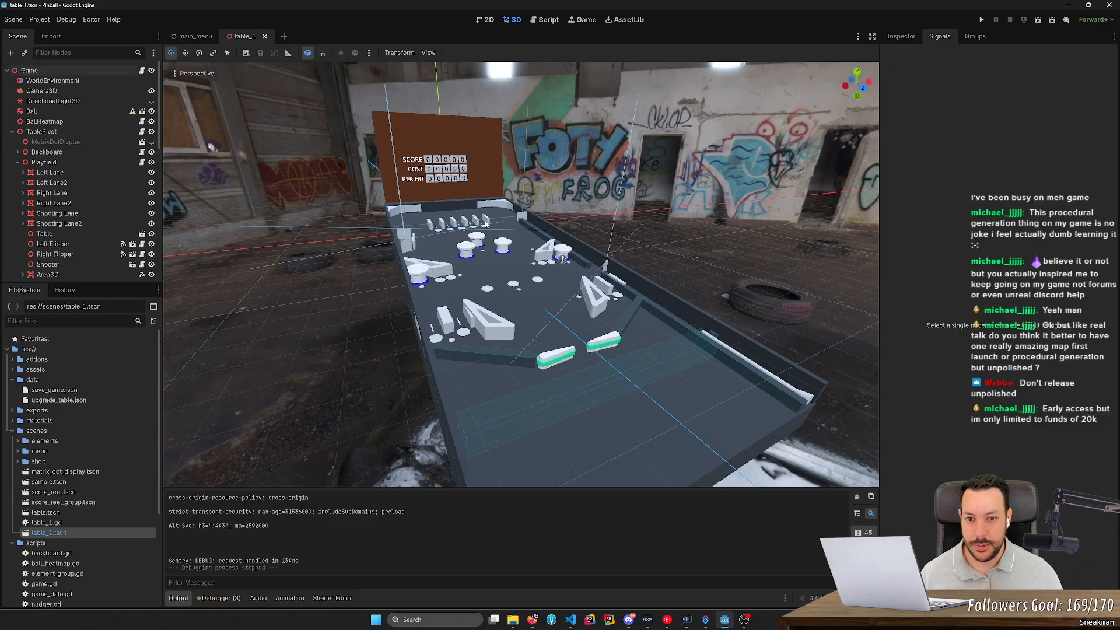
scroll(486, 223, up, 3)
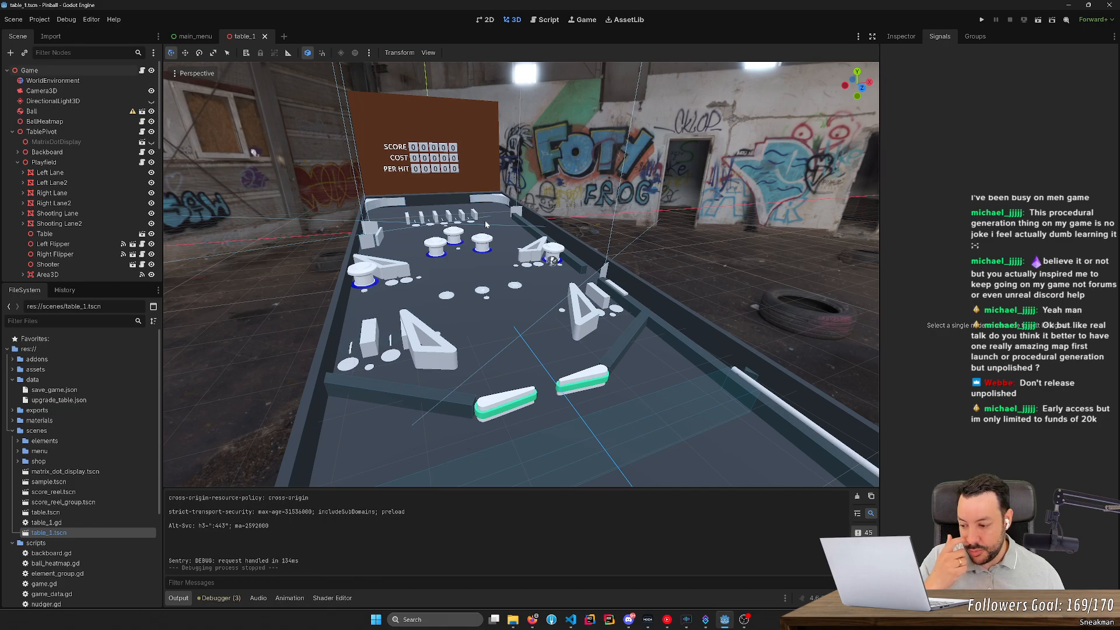
key(d)
right_drag(485, 225, 485, 224)
key(a)
key(w)
key(a)
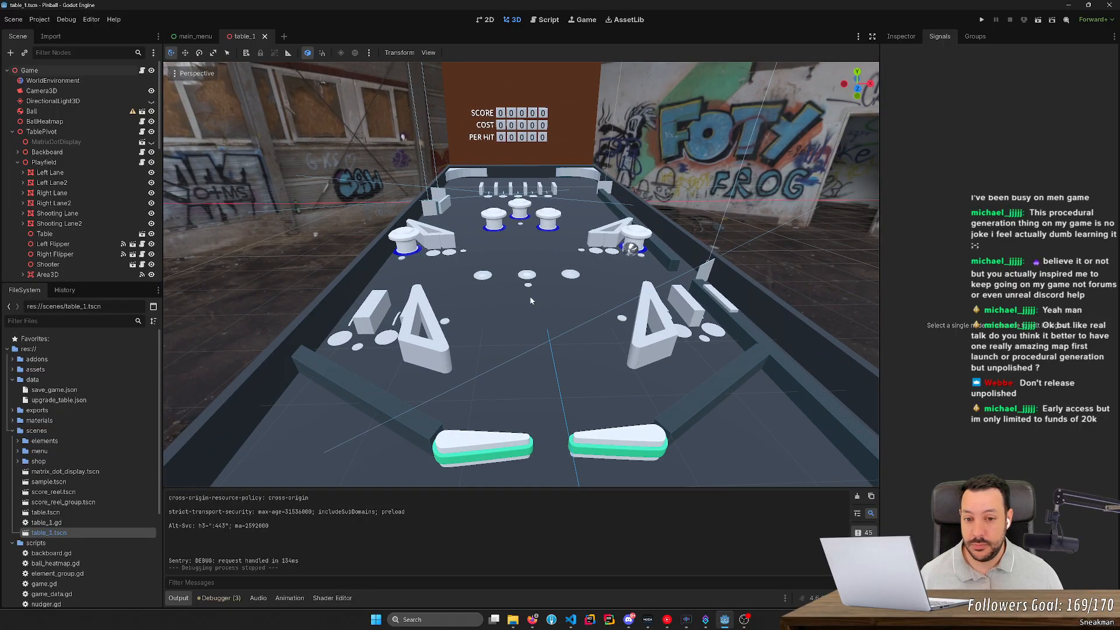
- Examine the pinball table from above and up close around the bumpers, backboard and flippers
right_drag(600, 252, 600, 252)
key(w)
key(s)
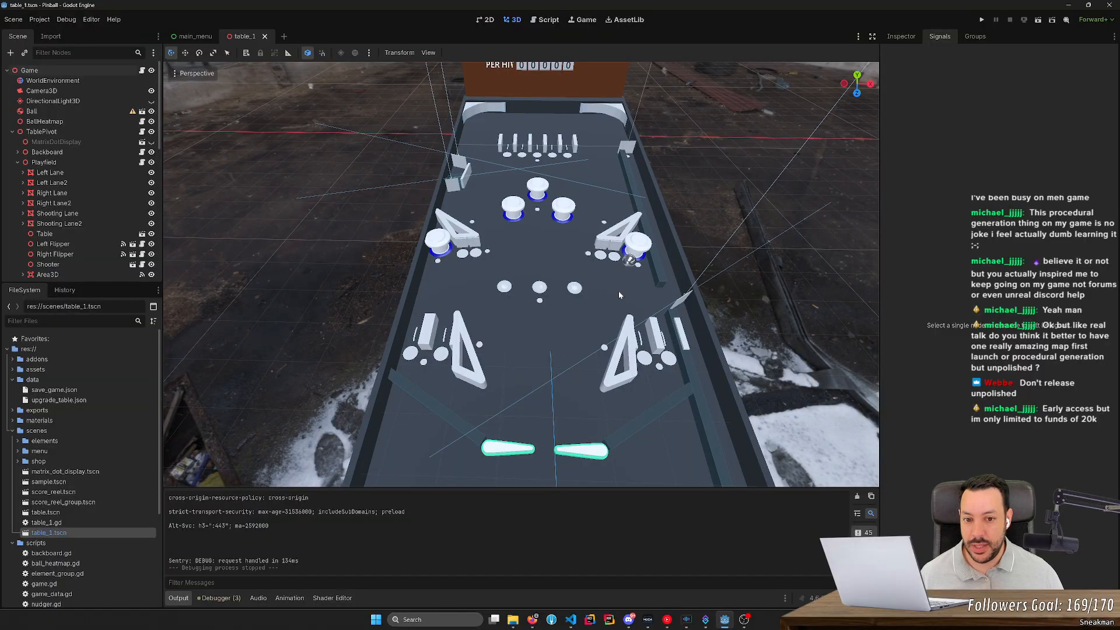
scroll(625, 285, up, 3)
middle_drag(625, 285, 598, 267)
right_drag(488, 363, 487, 363)
key(a)
key(a)
right_drag(558, 316, 558, 315)
key(d)
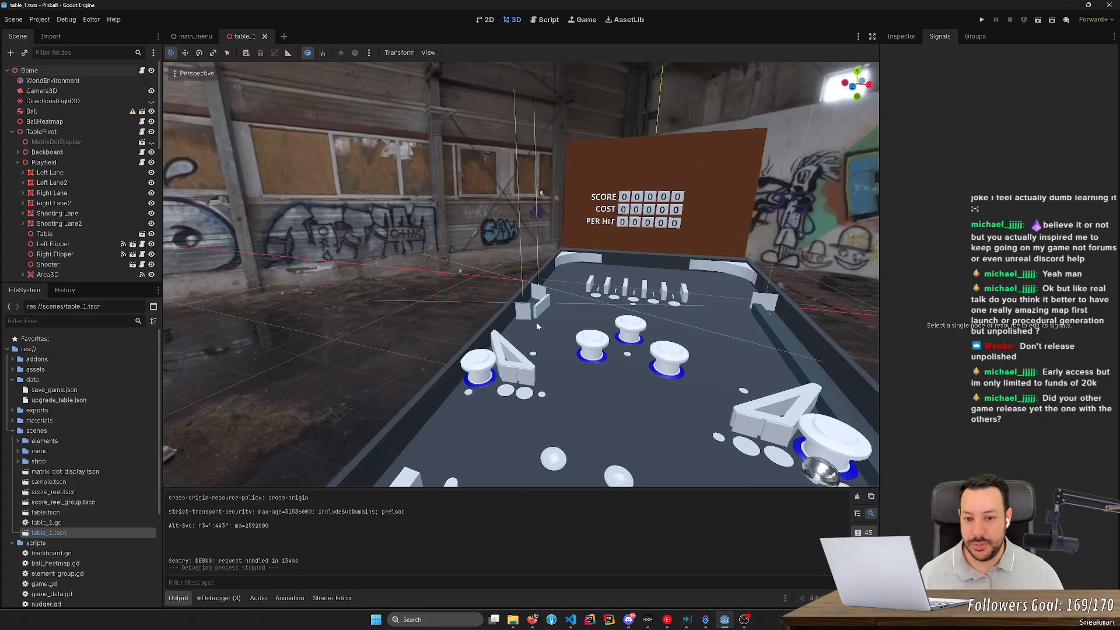
right_drag(635, 336, 636, 338)
key(s)
key(s)
key(d)
key(w)
key(w)
key(w)
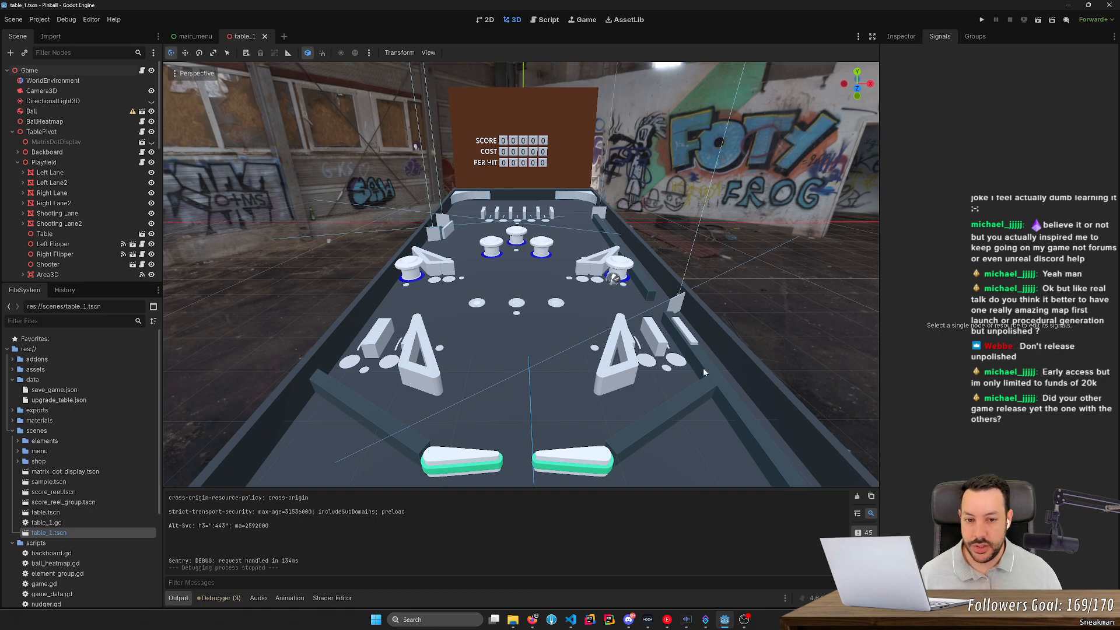
scroll(703, 371, down, 4)
middle_drag(675, 338, 677, 348)
scroll(677, 349, up, 2)
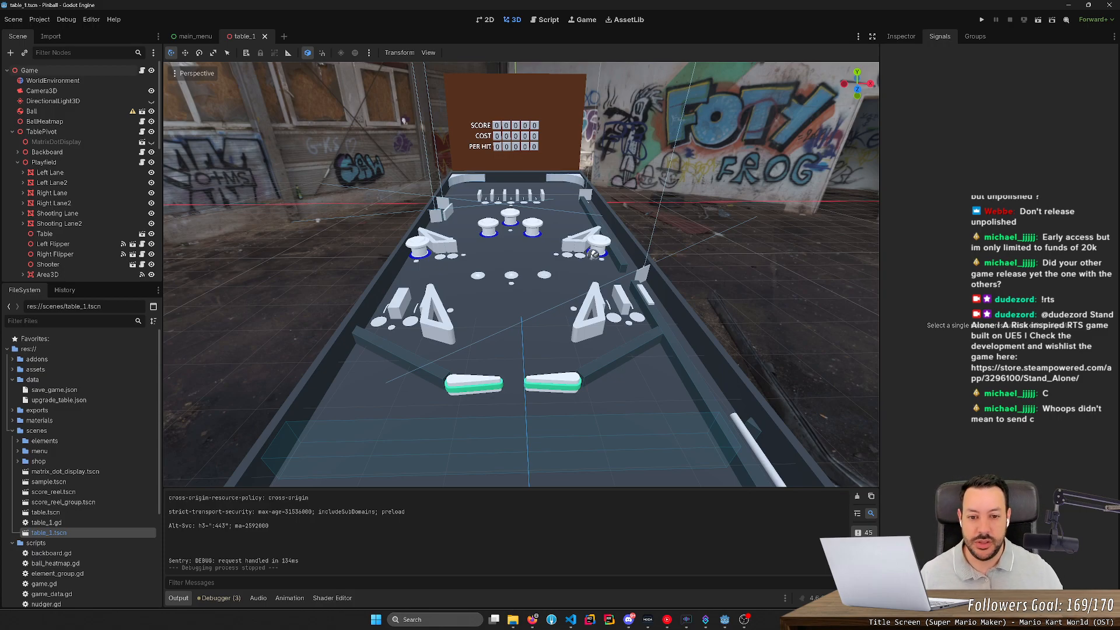
scroll(462, 203, up, 3)
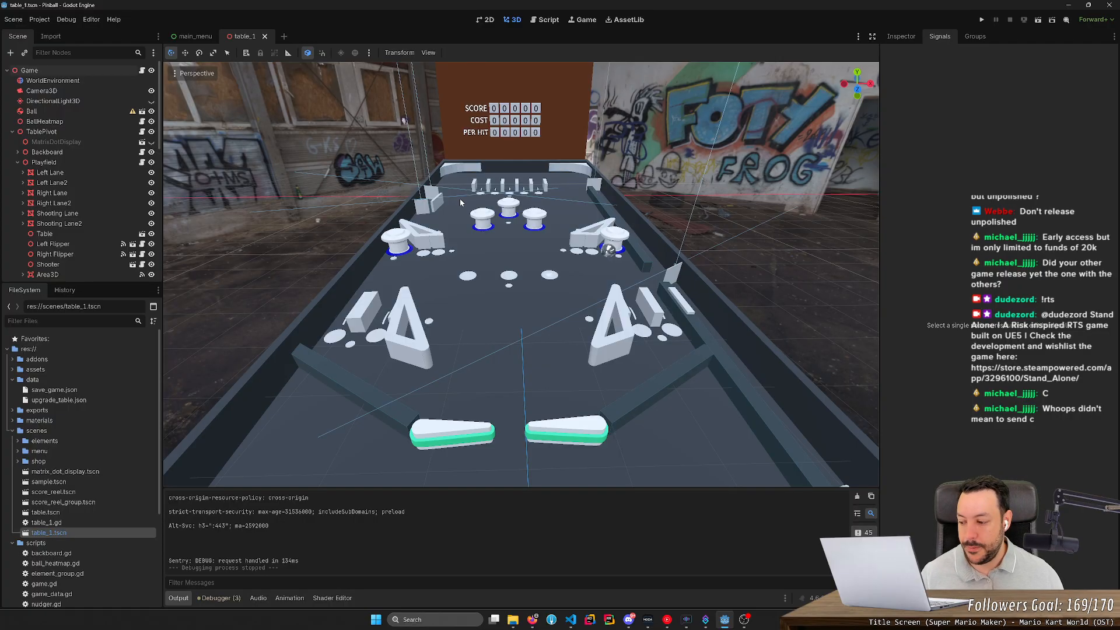
right_drag(568, 218, 584, 213)
key(s)
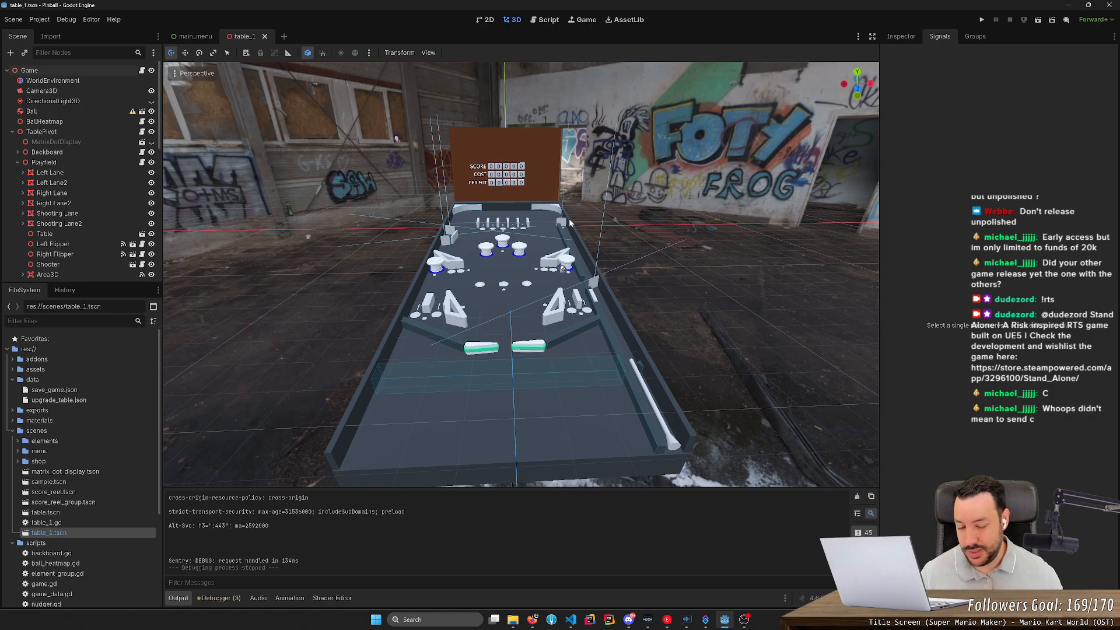
middle_drag(568, 180, 418, 131)
scroll(418, 130, up, 5)
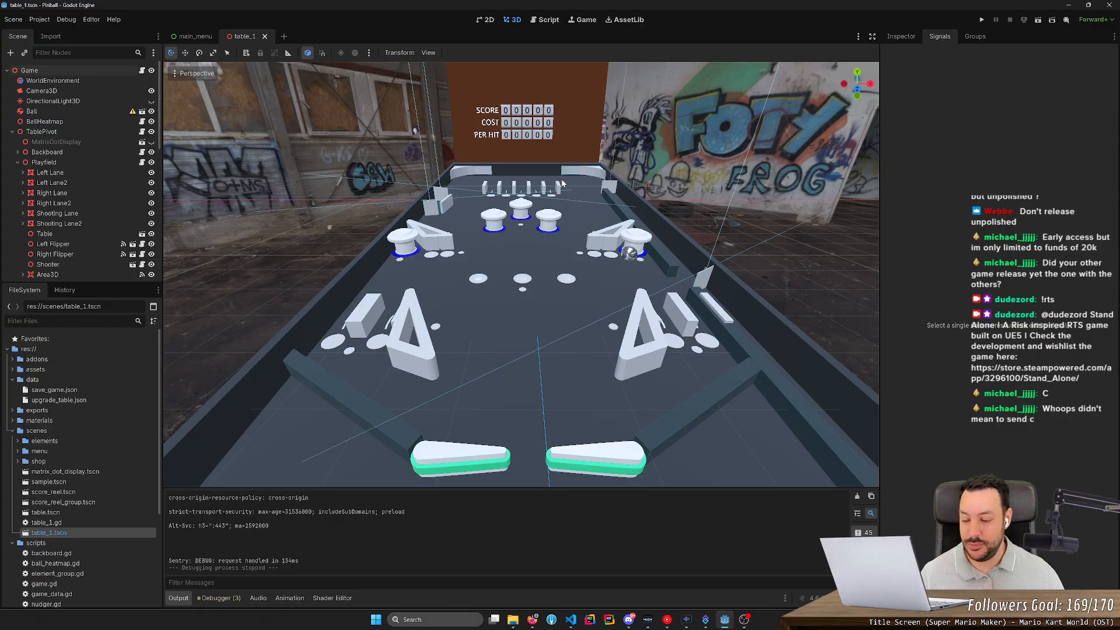
key(s)
mouse_move(521, 274)
right_down()
mouse_move(523, 354)
mouse_move(522, 272)
mouse_move(507, 270)
mouse_move(520, 283)
right_up()
key(w)
key(e)
key(s)
key(w)
key(s)
key(s)
key(w)
key(w)
key(w)
key(w)
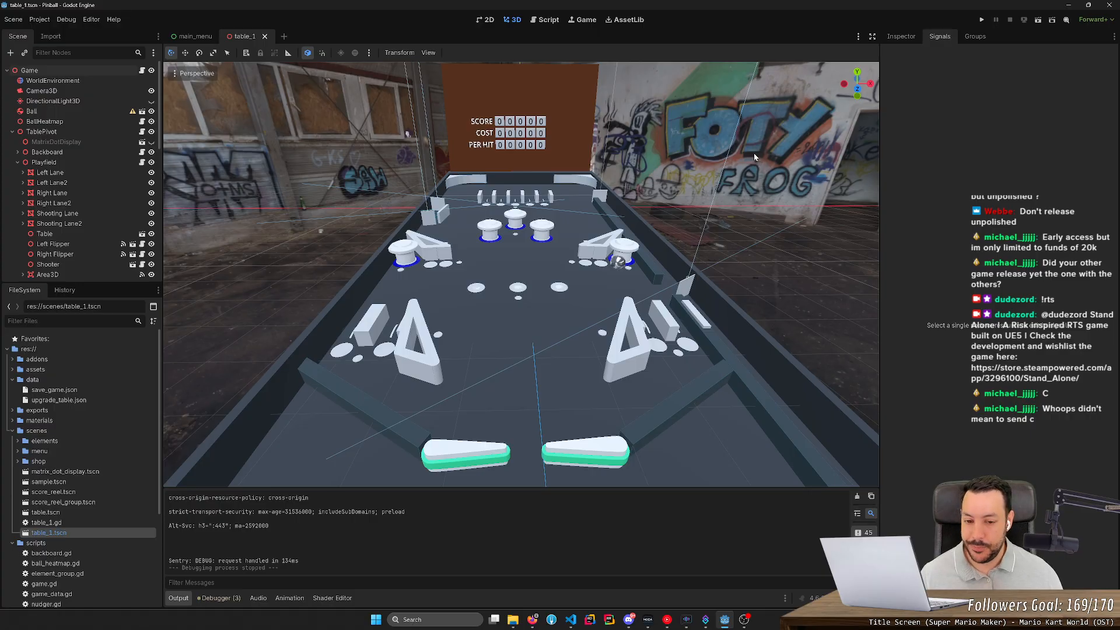
right_drag(754, 158, 753, 158)
key(s)
key(w)
key(s)
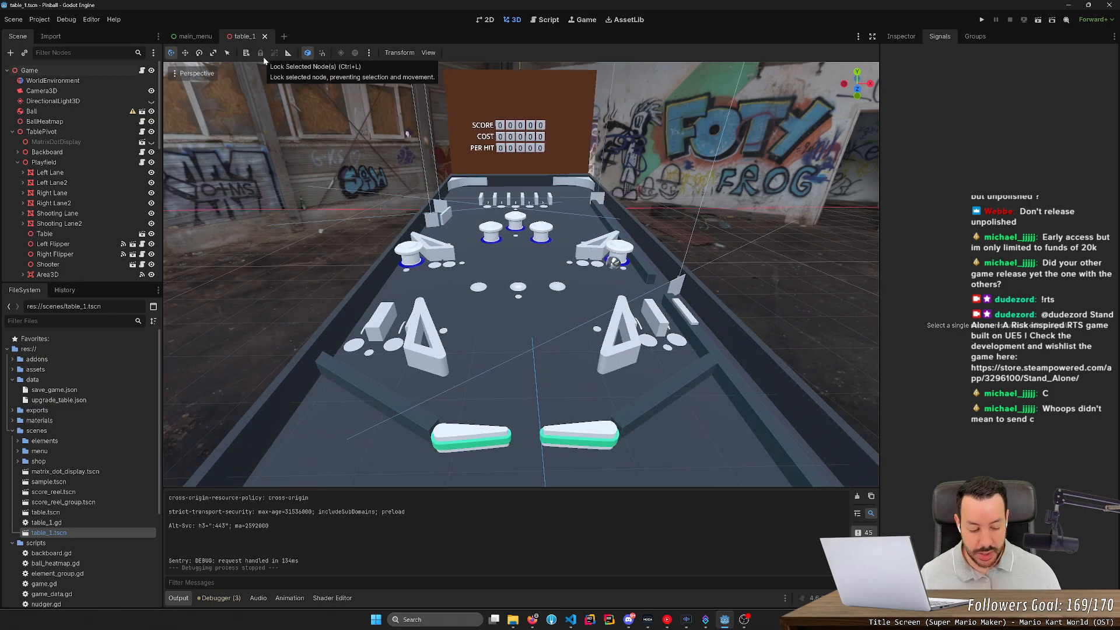
key(s)
key(w)
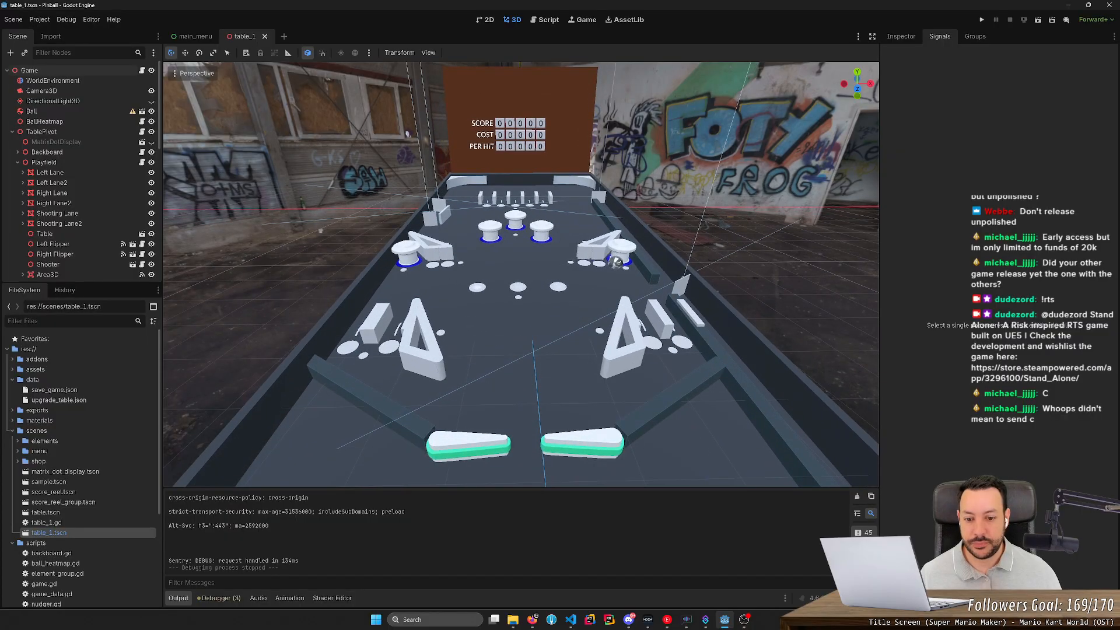
- Compare the main_menu scene's layout with the table_1 scene, ending in table_1
click(196, 39)
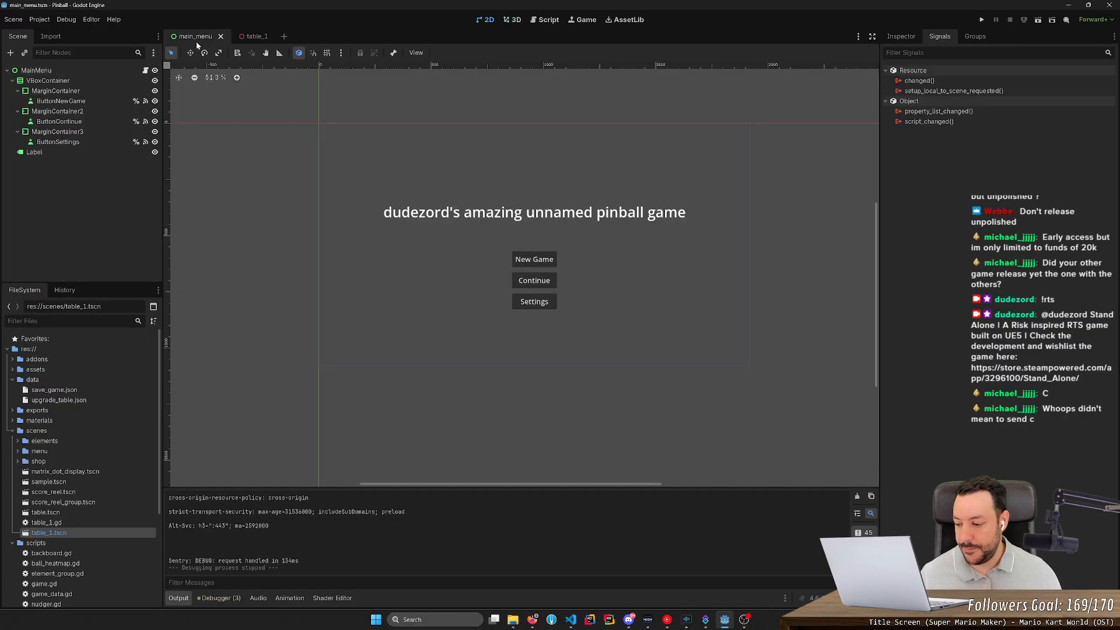
click(250, 36)
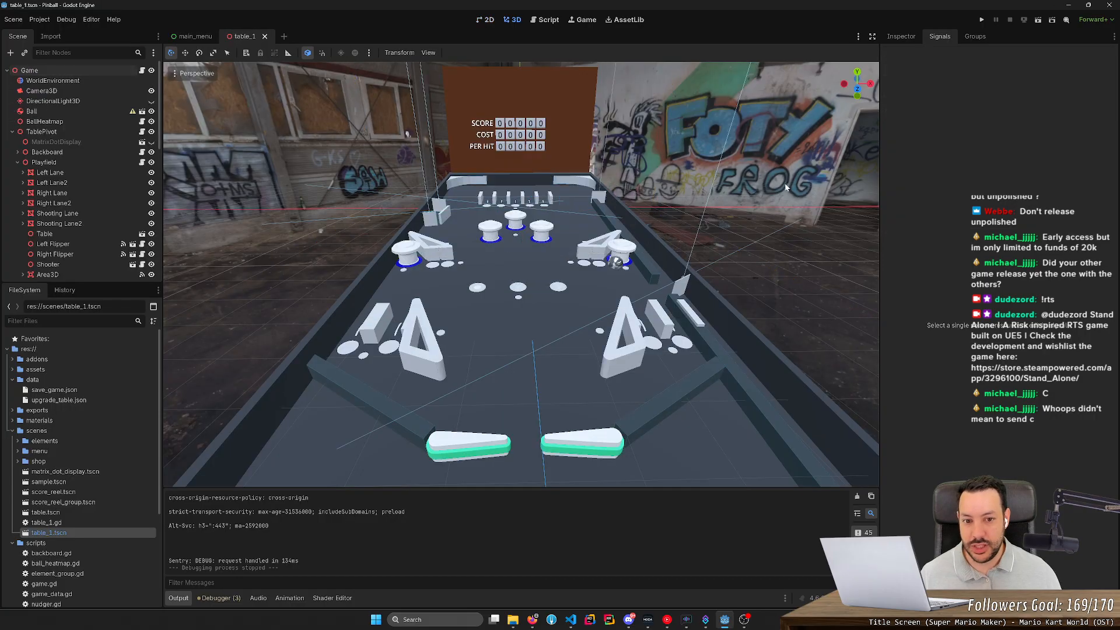
click(192, 36)
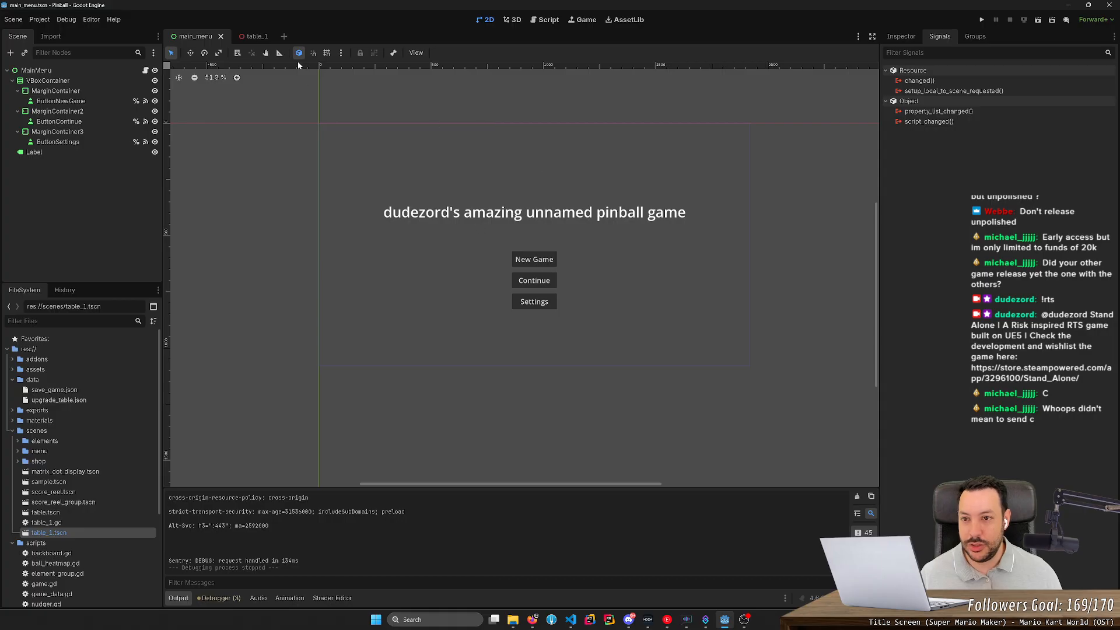
click(254, 37)
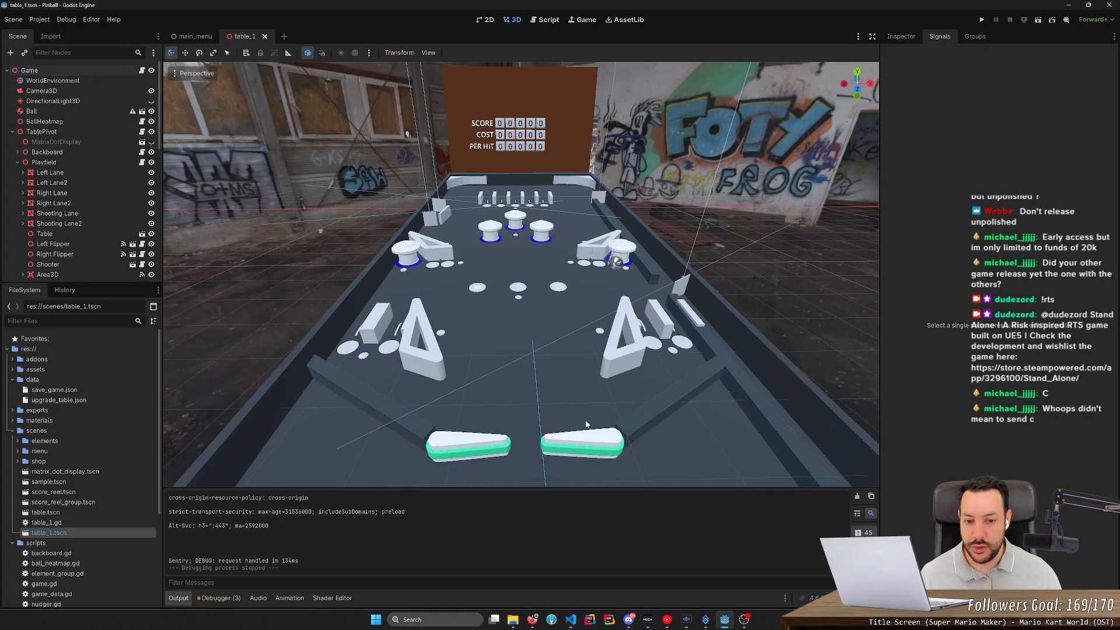
click(618, 268)
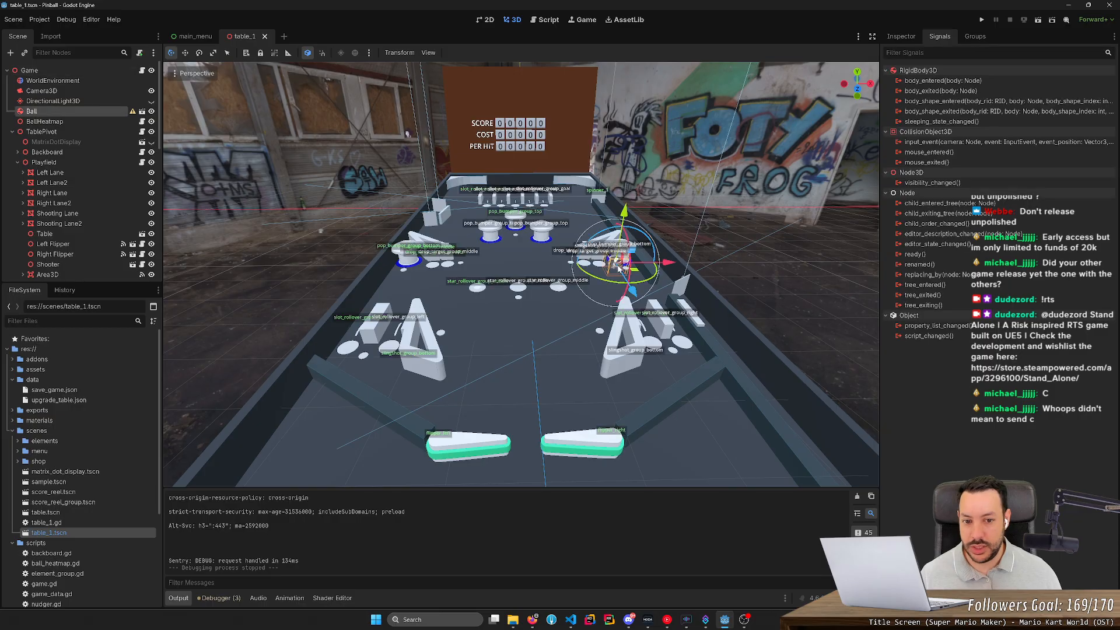
click(737, 252)
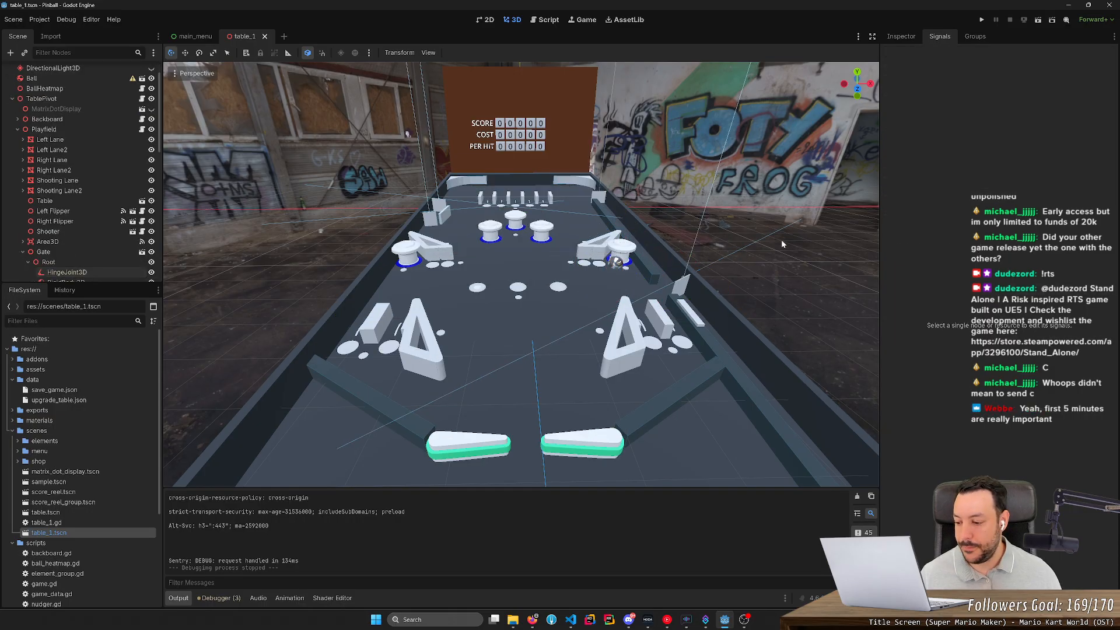
mouse_move(782, 239)
middle_down()
mouse_move(782, 327)
mouse_move(781, 233)
middle_up()
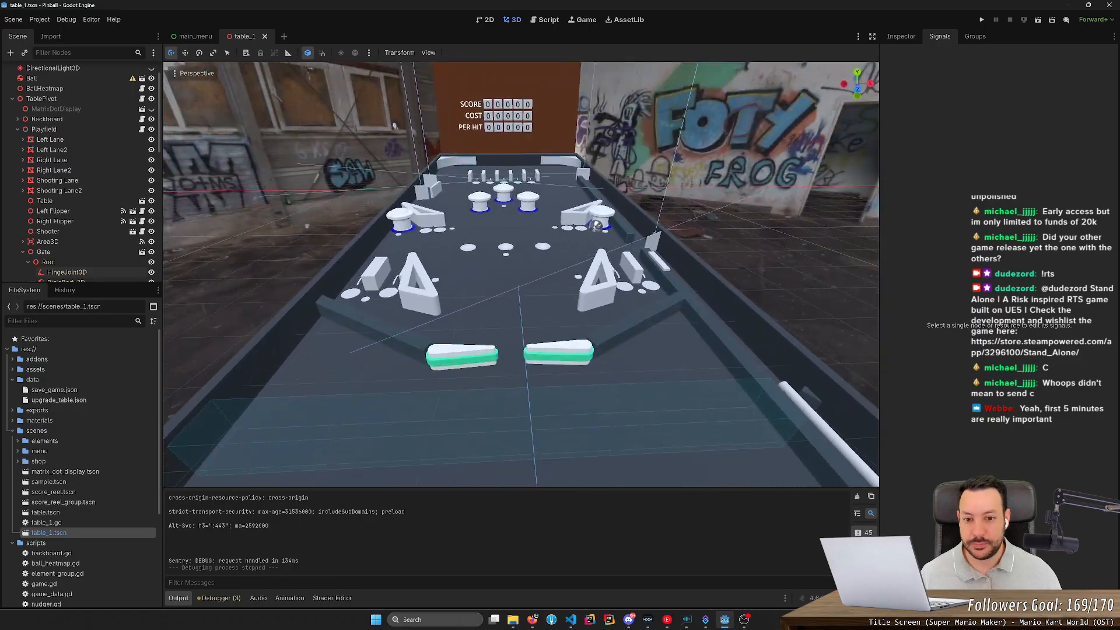
right_drag(501, 245, 516, 216)
key(d)
right_drag(609, 183, 594, 180)
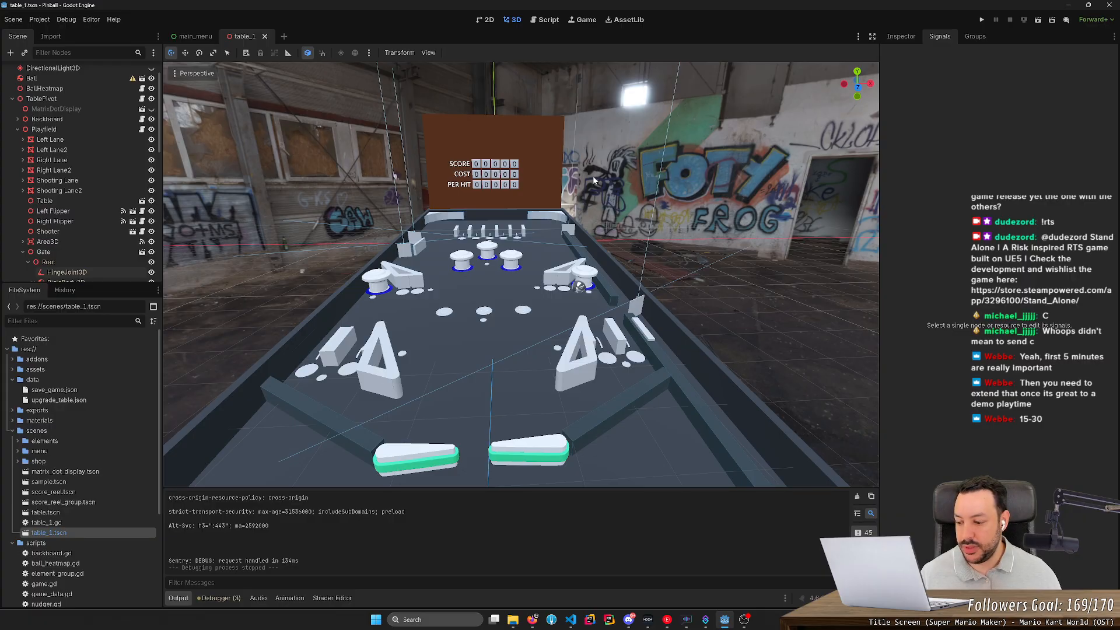
scroll(594, 181, down, 3)
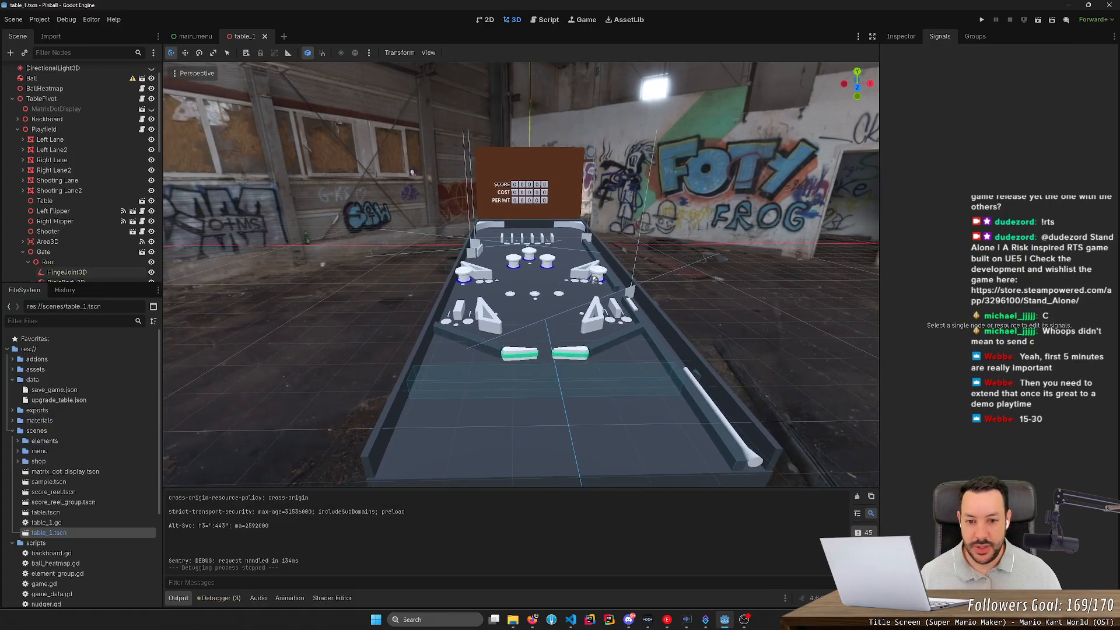
scroll(593, 181, up, 3)
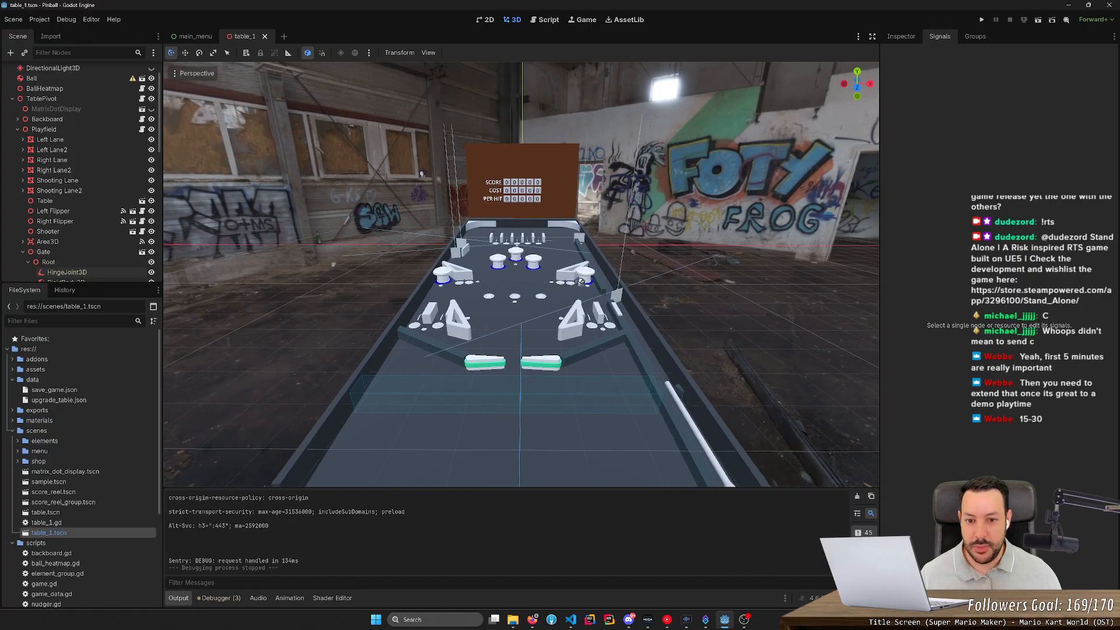
scroll(421, 174, up, 2)
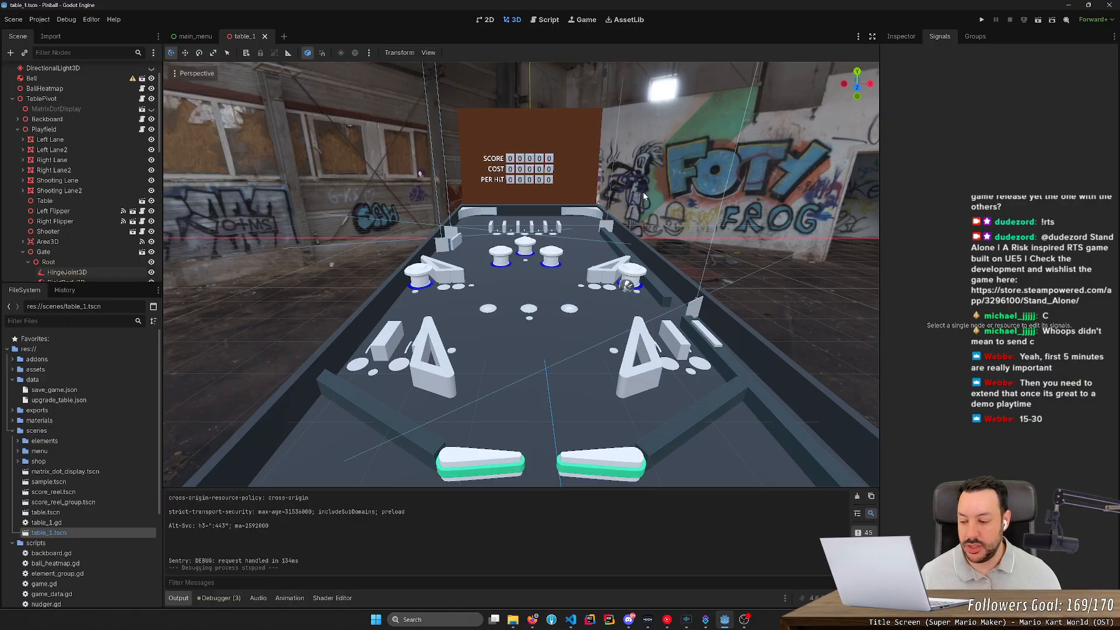
middle_drag(643, 191, 352, 293)
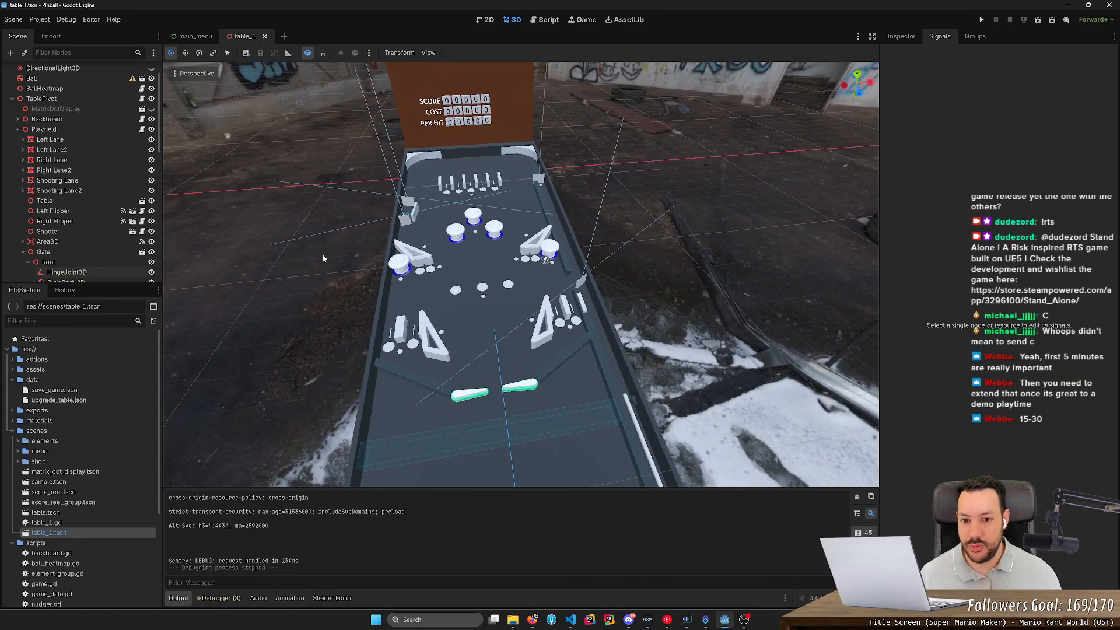
middle_drag(371, 225, 400, 91)
scroll(402, 91, up, 6)
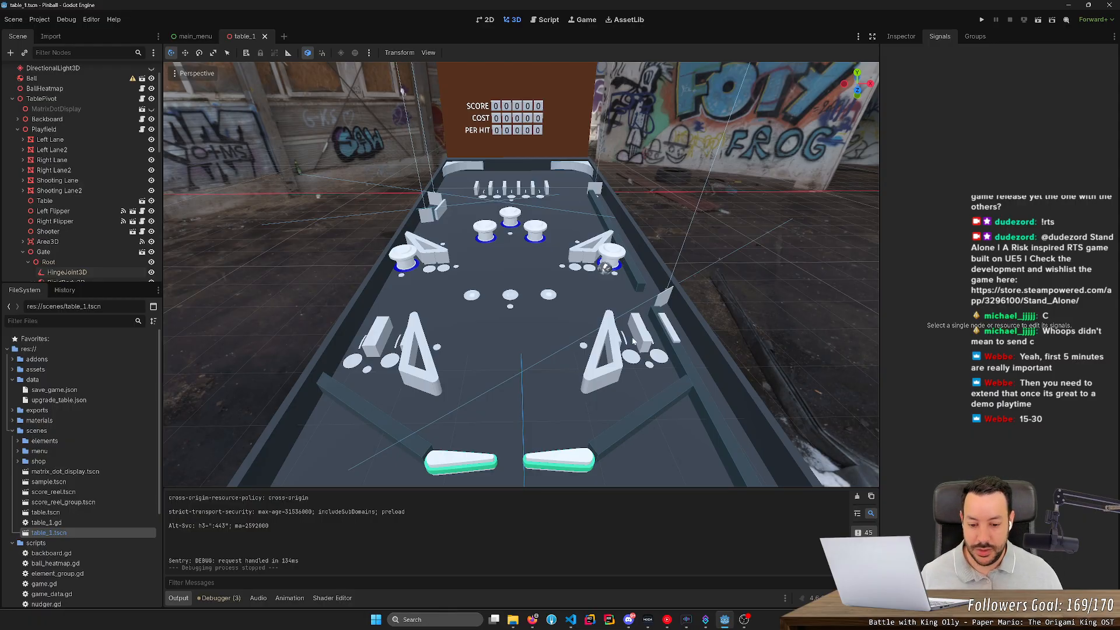
- Switch to Firefox and expand individual target-hit entries in the playthrough JSON attached to the Sentry session_completed event
click(532, 619)
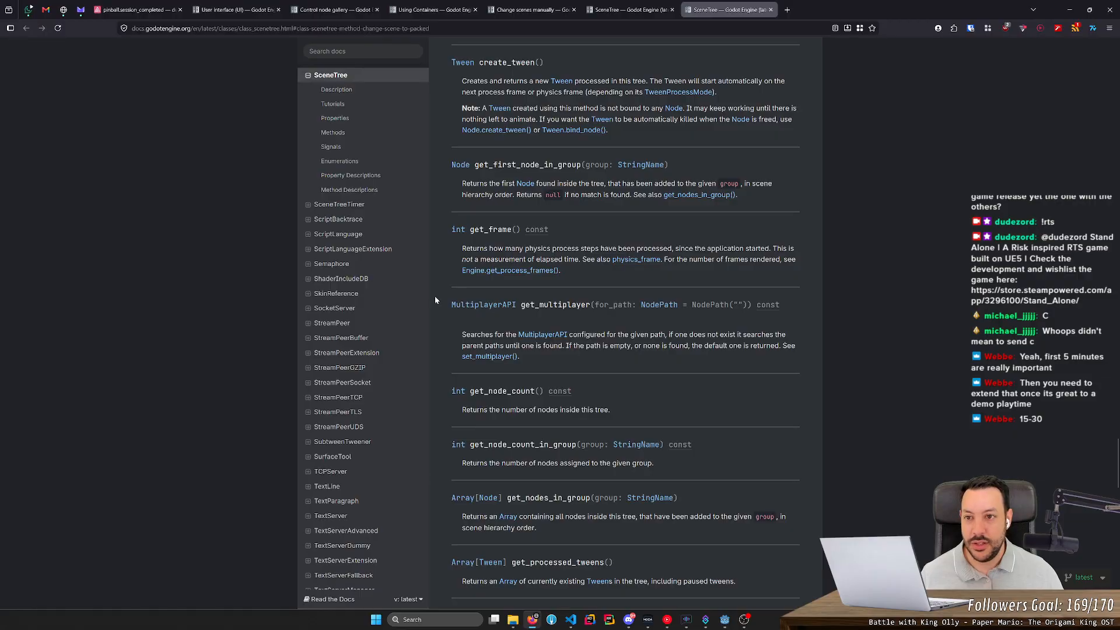
click(156, 5)
scroll(640, 284, up, 5)
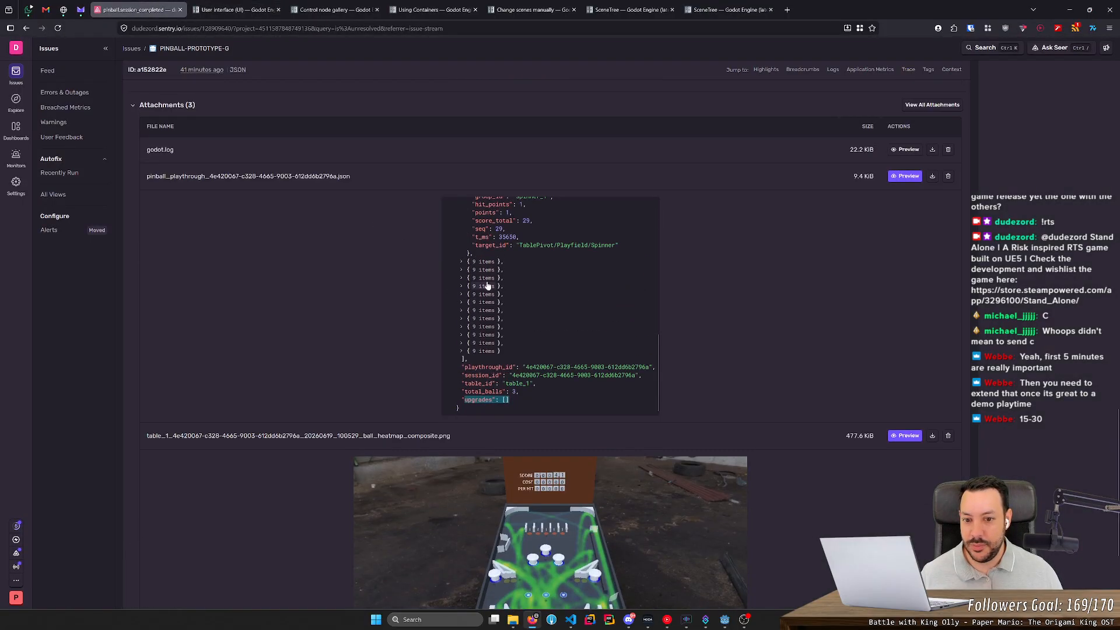
click(490, 279)
scroll(505, 318, down, 2)
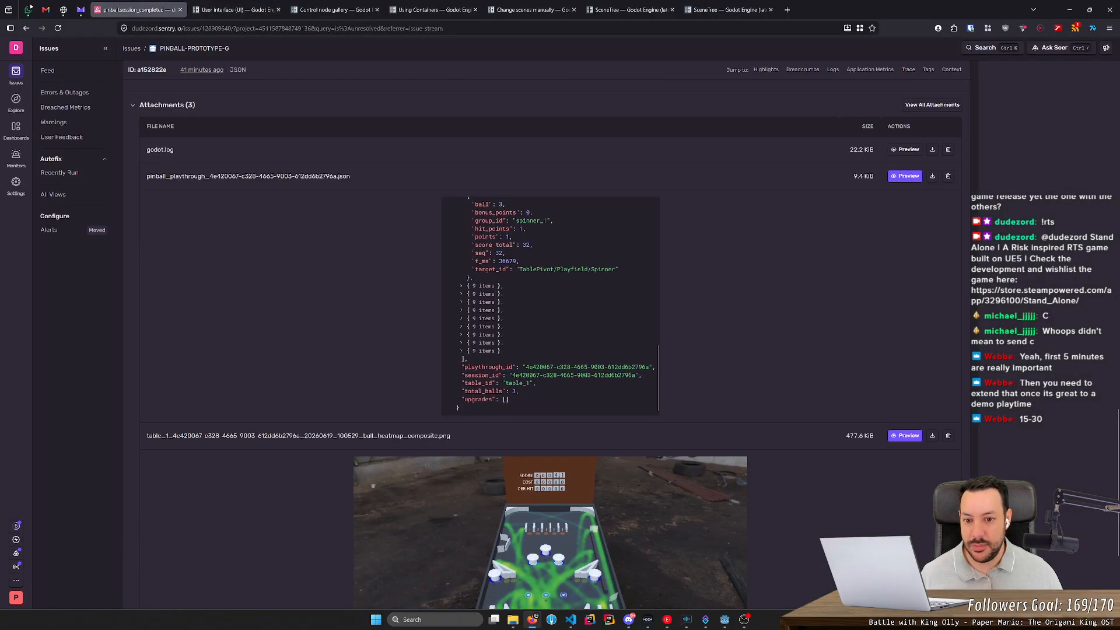
click(487, 318)
scroll(505, 319, down, 2)
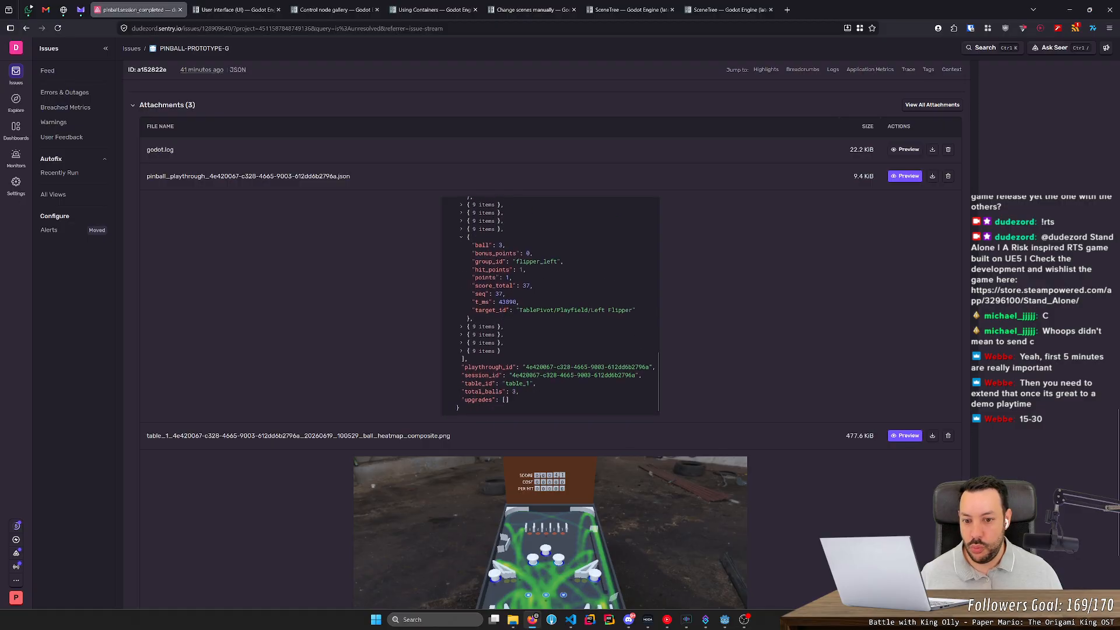
- Review the expanded hit entries, the upgrades field and the ball heatmap image in Sentry, and return to Godot
scroll(482, 258, up, 3)
scroll(477, 337, down, 3)
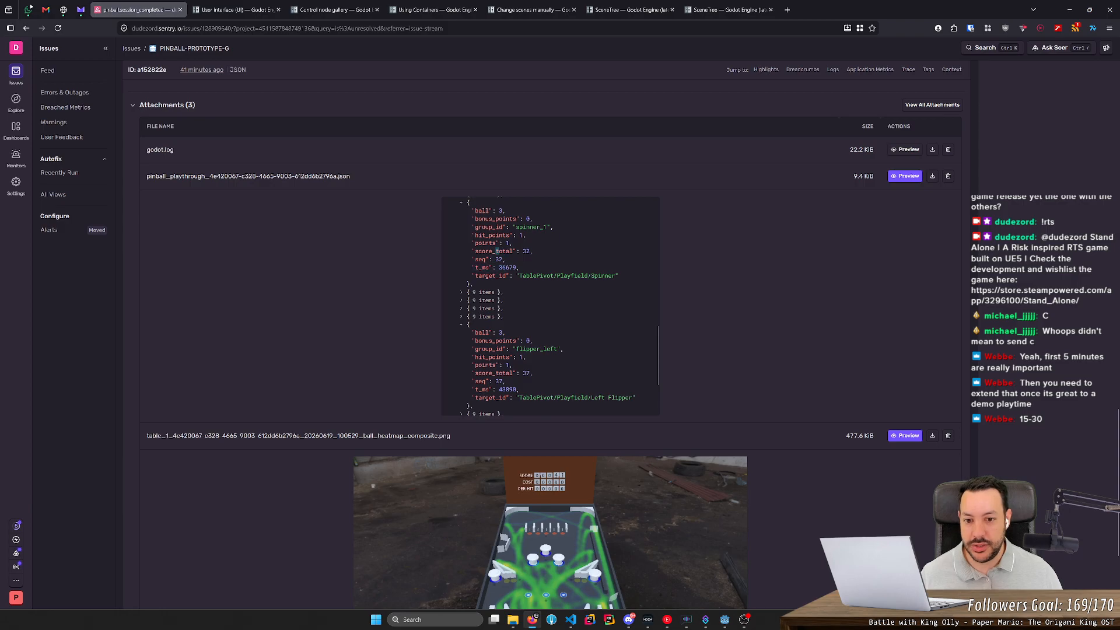
scroll(536, 268, down, 6)
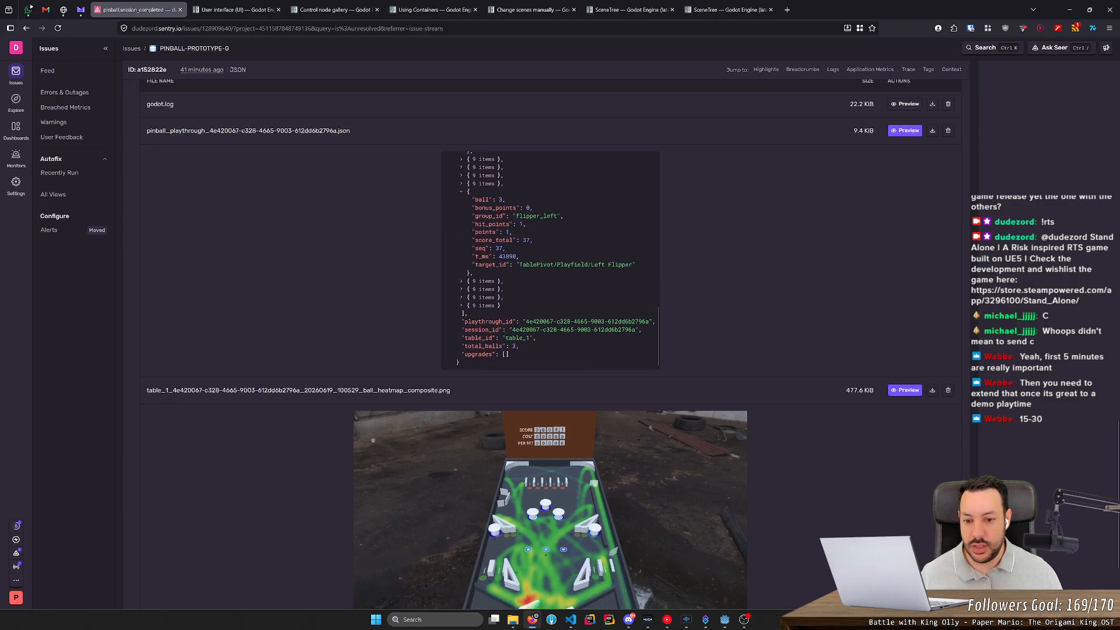
click(524, 356)
scroll(456, 360, down, 3)
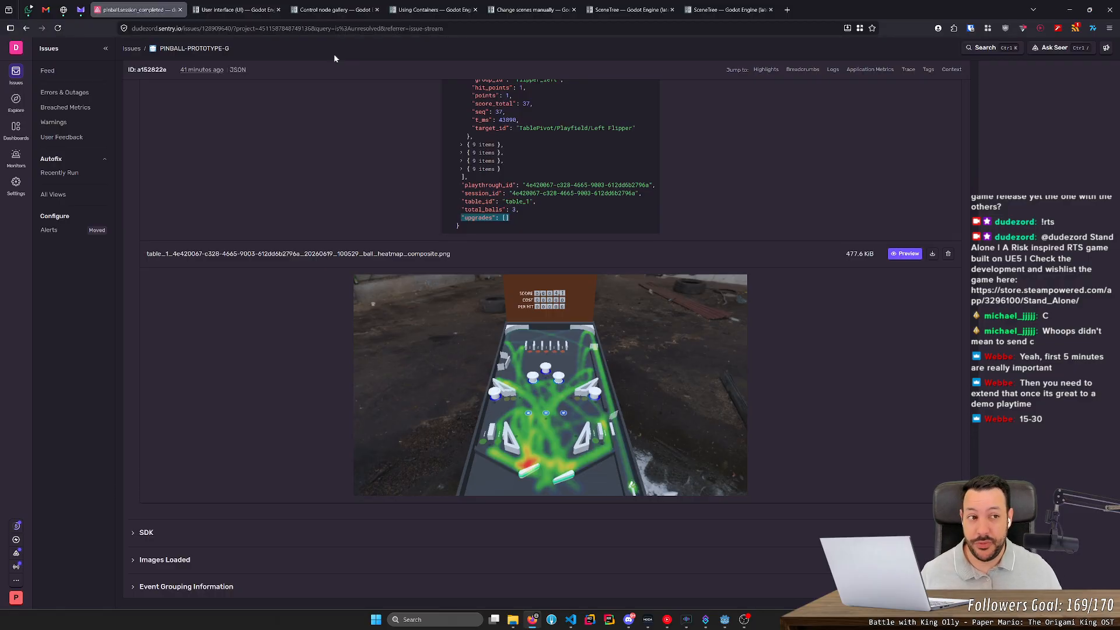
click(1062, 7)
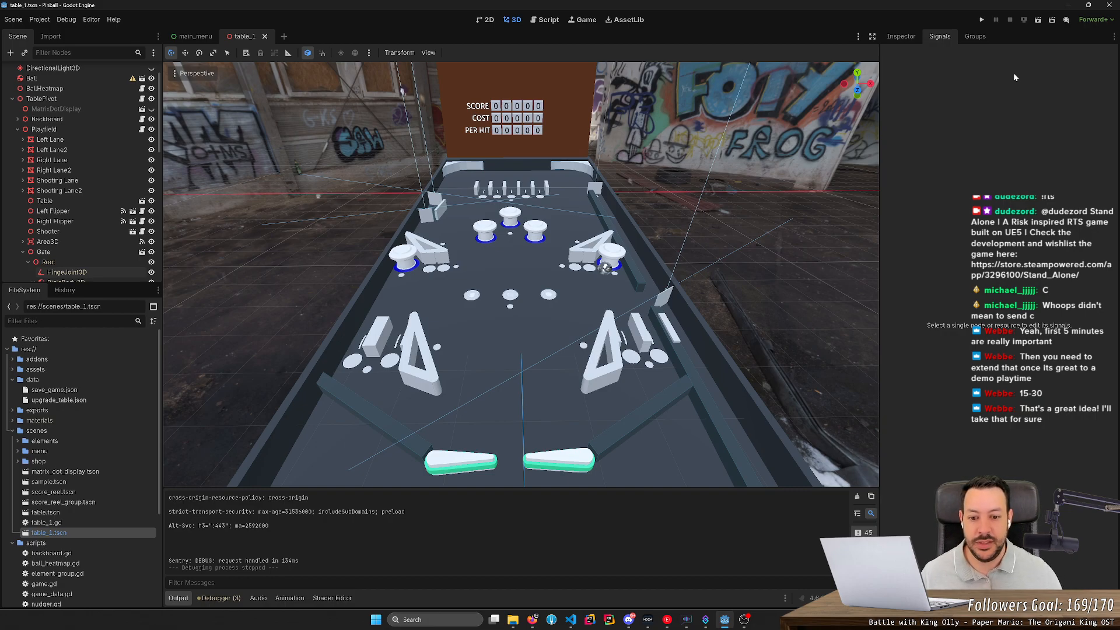
- Compare the table_1 playfield in Godot's 3D editor with the ball heatmap shown in Sentry
right_drag(829, 126, 828, 127)
key(s)
key(w)
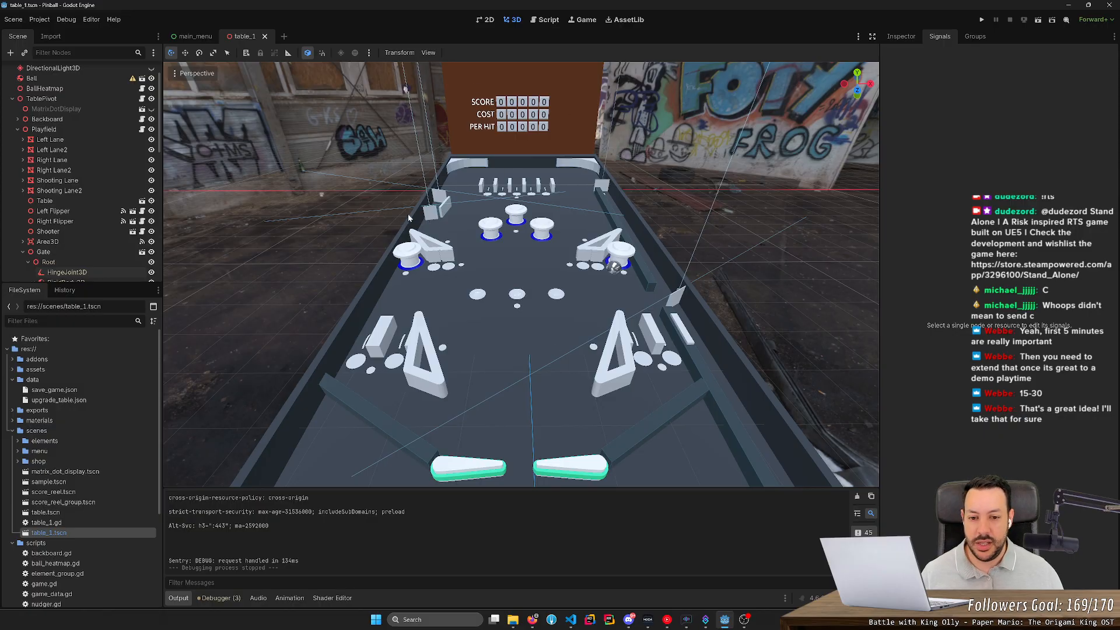
key(alt+Tab)
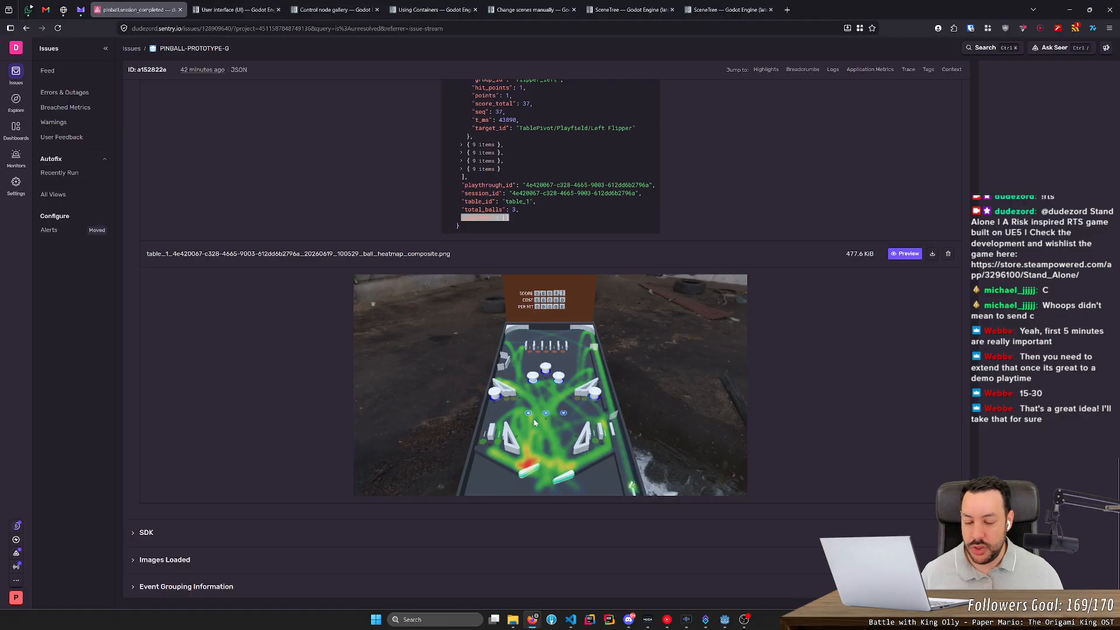
key(alt+Tab)
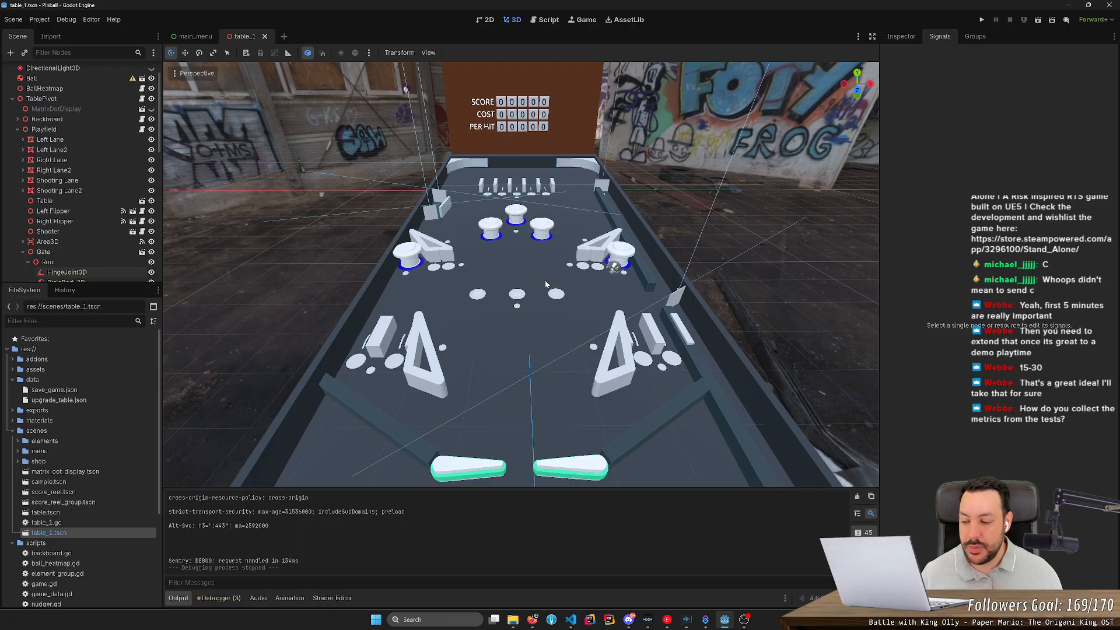
middle_drag(468, 191, 533, 251)
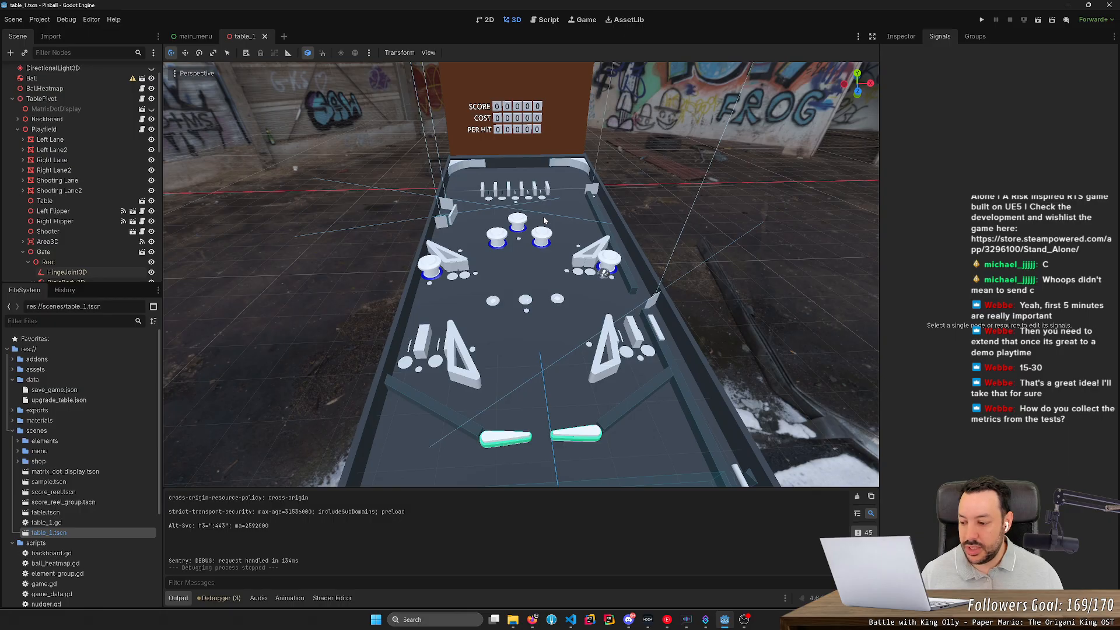
- Switch to Firefox, examine the Sentry event's highlights, breadcrumbs and logs, and return to Godot
key(alt+Tab)
middle_click(416, 216)
scroll(416, 215, up, 15)
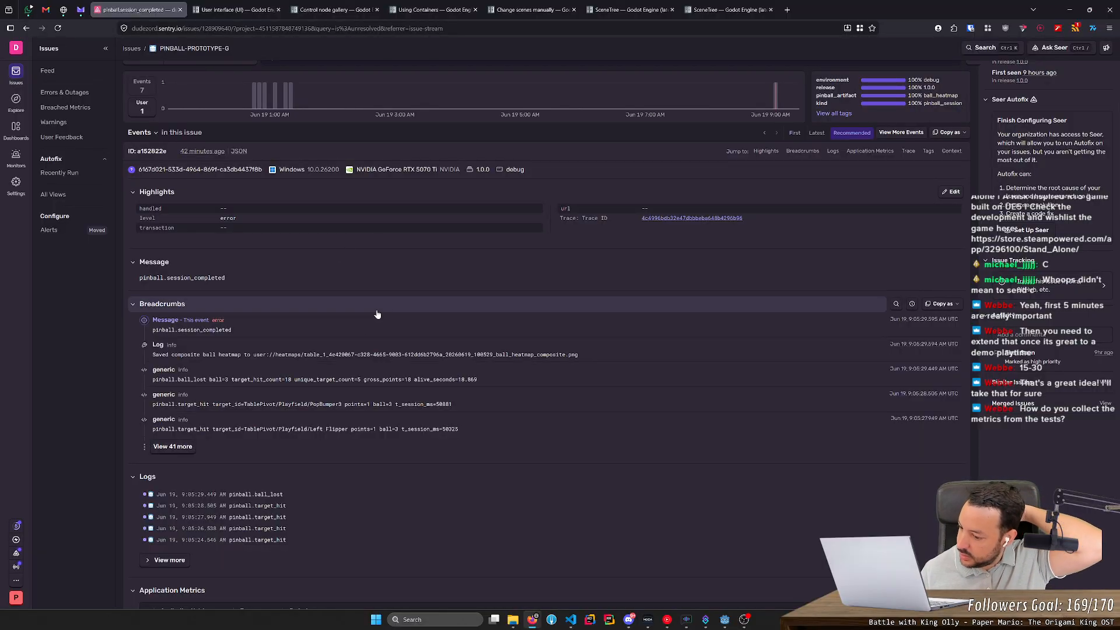
key(alt+Tab)
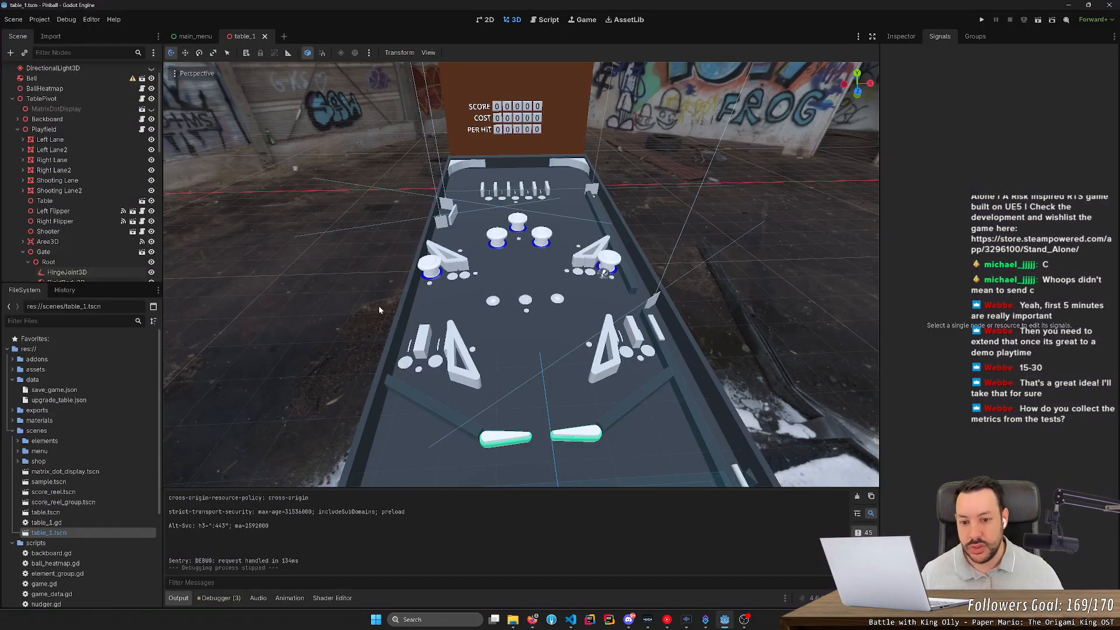
- Run and play a pinball test session, stop it, and check the pinball-prototype issue feed in Sentry in Firefox
click(983, 20)
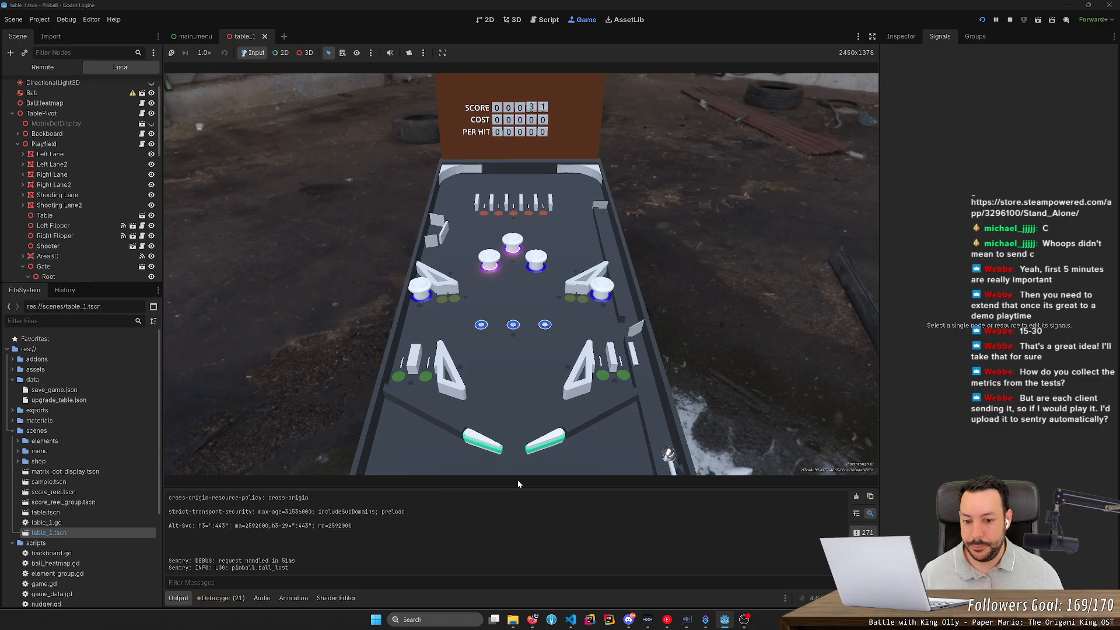
click(1010, 20)
click(532, 620)
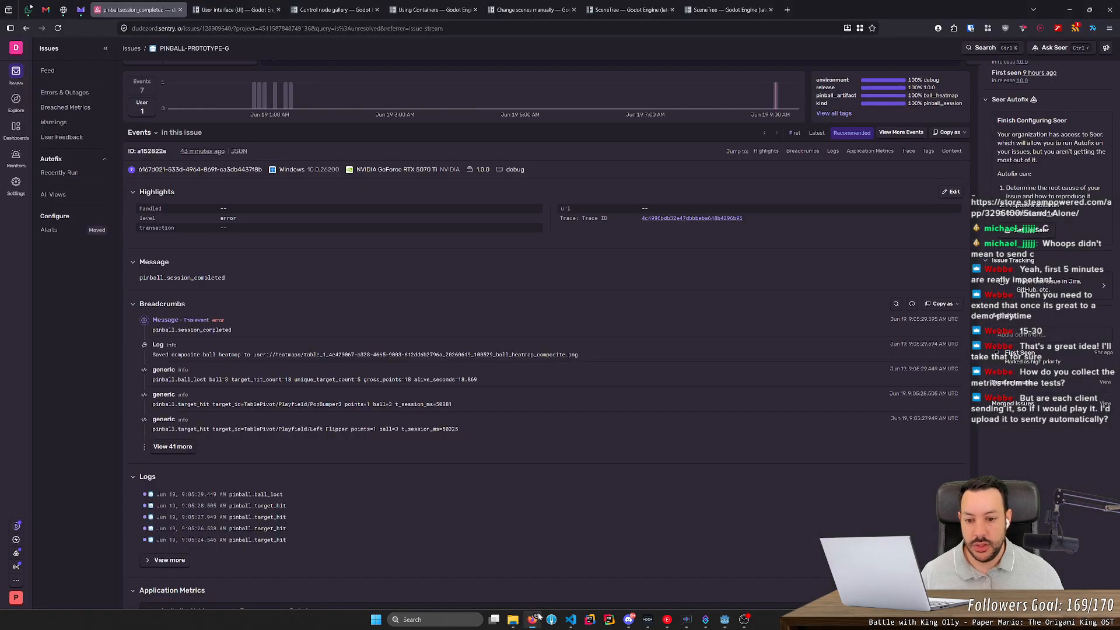
click(27, 29)
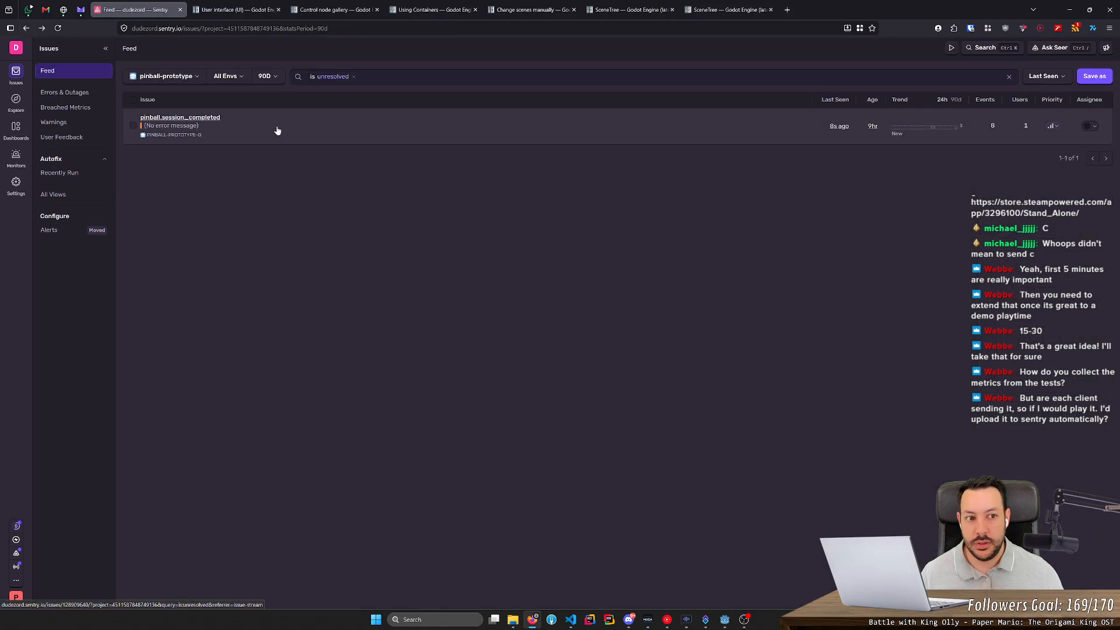
- Open the pinball.session_completed issue and review the event's highlights, breadcrumbs, logs and application metrics
click(209, 119)
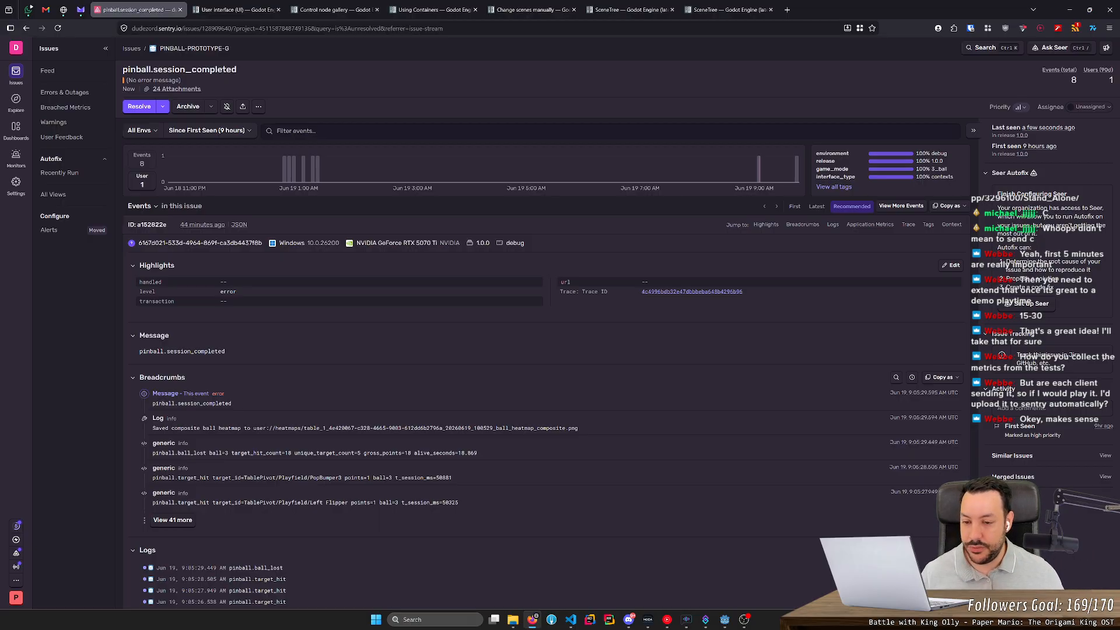
scroll(430, 343, down, 5)
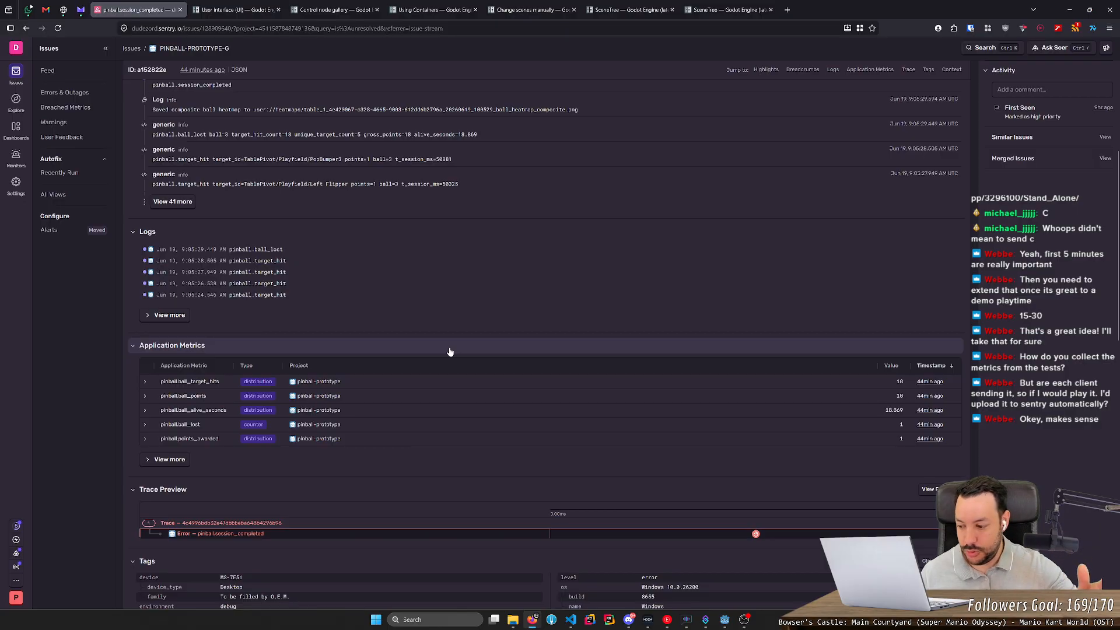
scroll(525, 372, up, 4)
scroll(524, 371, down, 4)
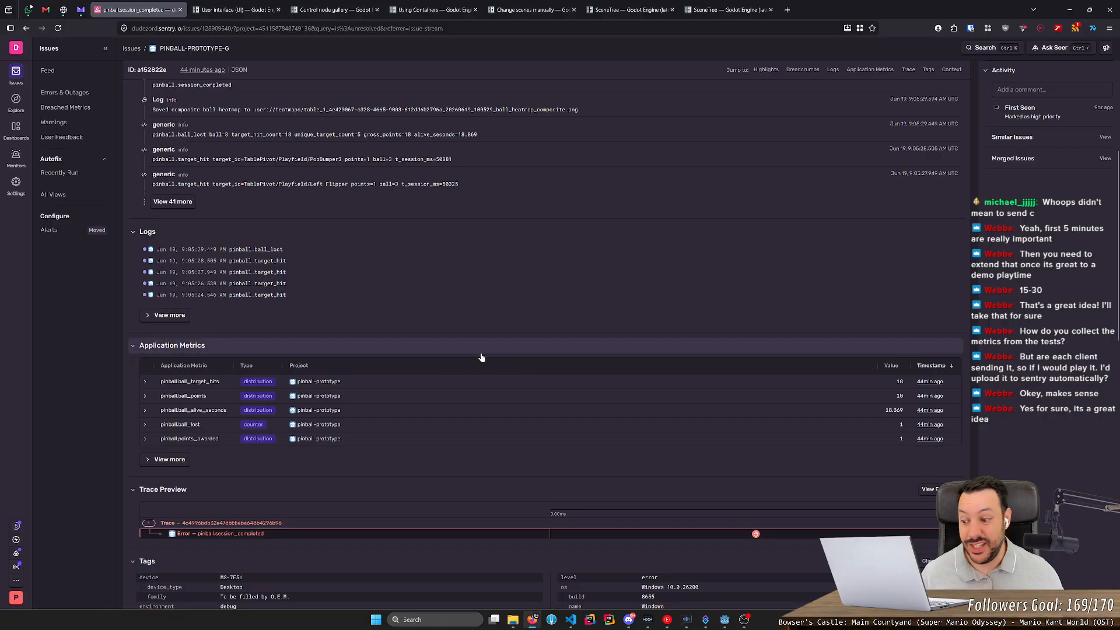
scroll(480, 353, up, 5)
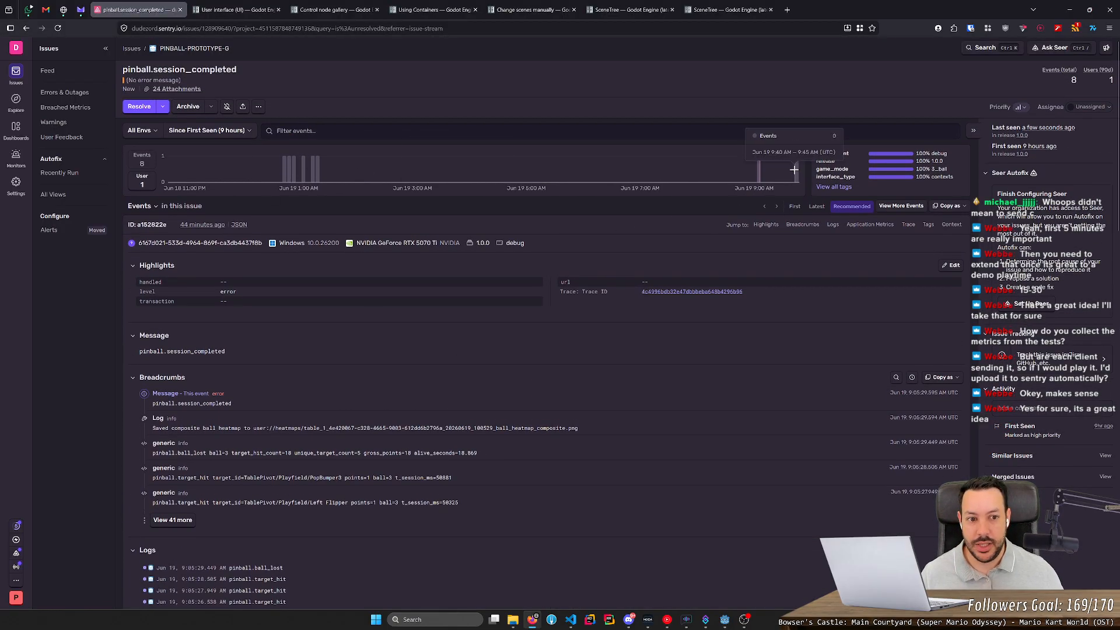
- Preview the ball heatmap composite image attached to the recommended event
scroll(589, 360, down, 1)
scroll(589, 360, down, 15)
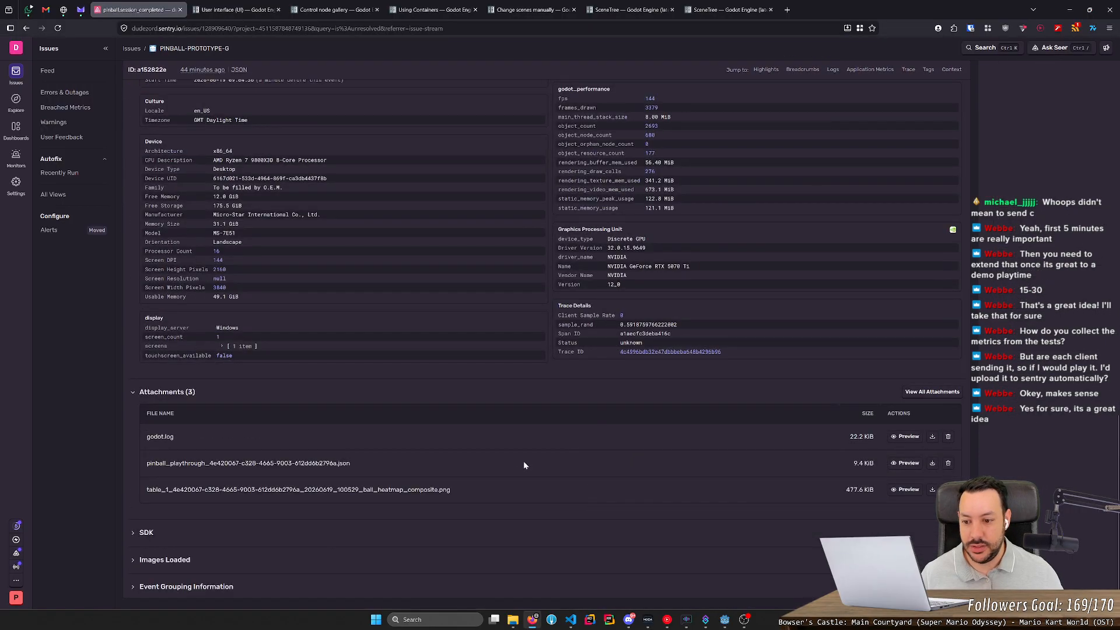
click(906, 490)
scroll(533, 503, down, 4)
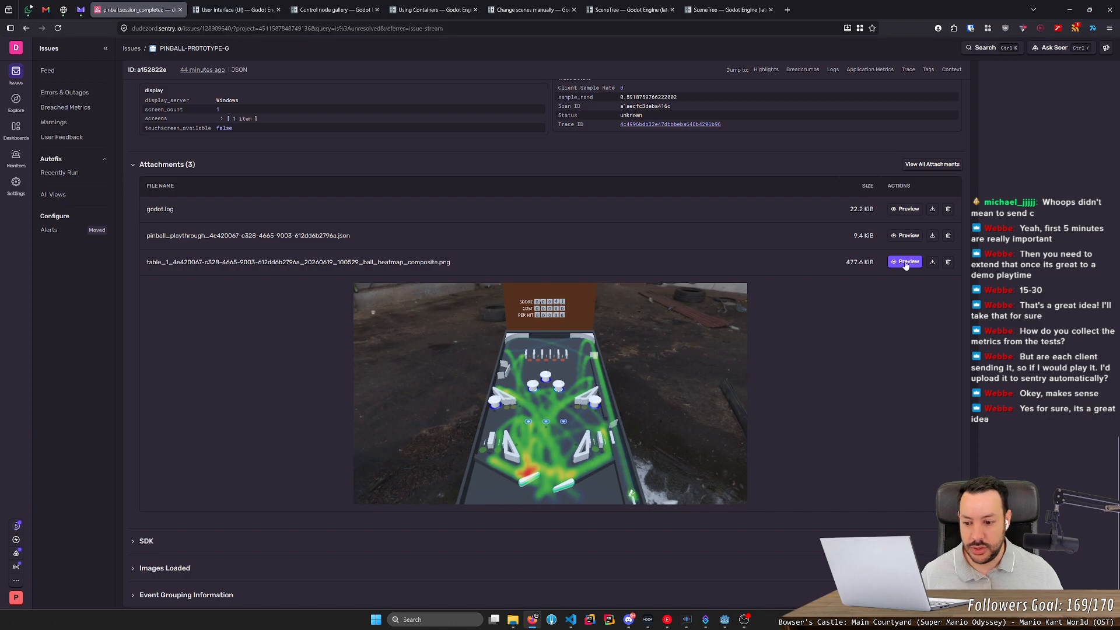
scroll(475, 277, up, 6)
scroll(476, 277, up, 10)
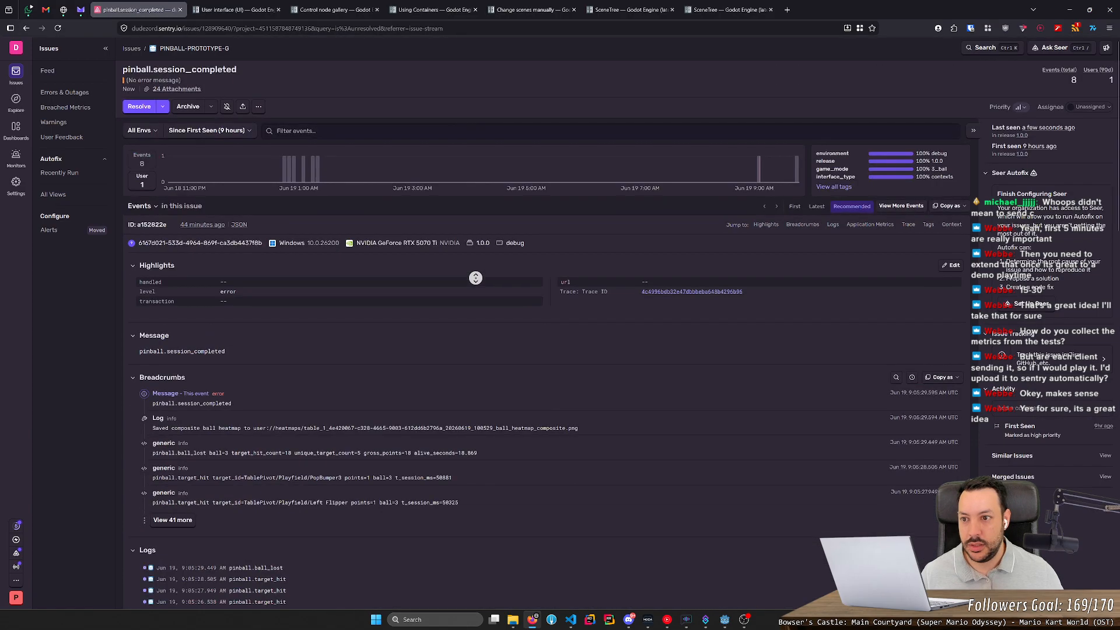
- Open the issue's latest event and preview its attached ball heatmap composite image
click(816, 207)
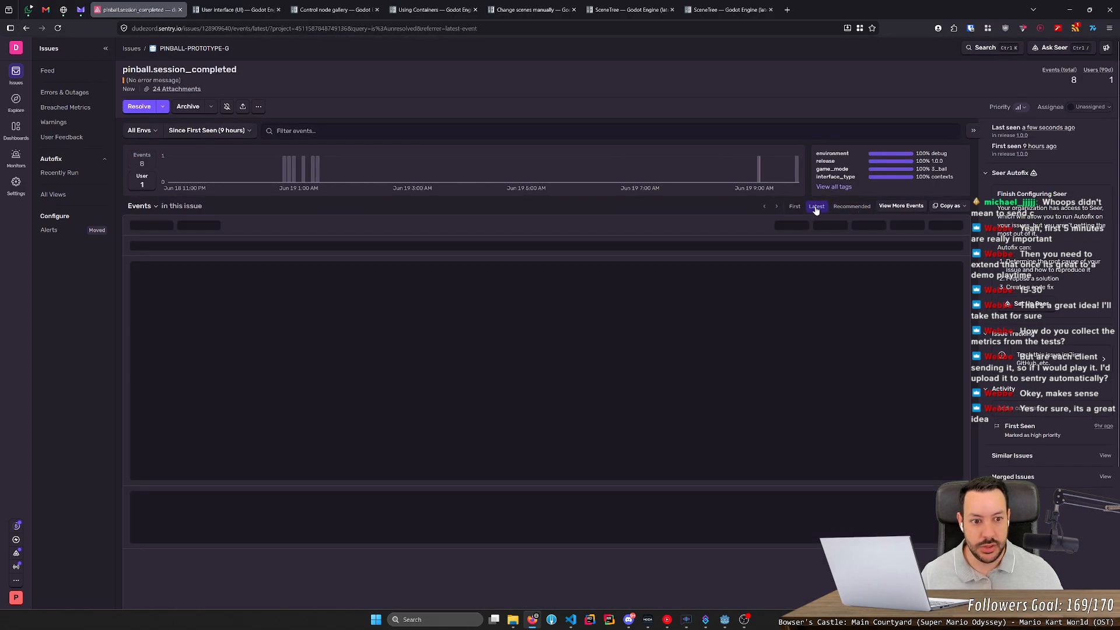
scroll(734, 235, down, 2)
scroll(734, 397, down, 12)
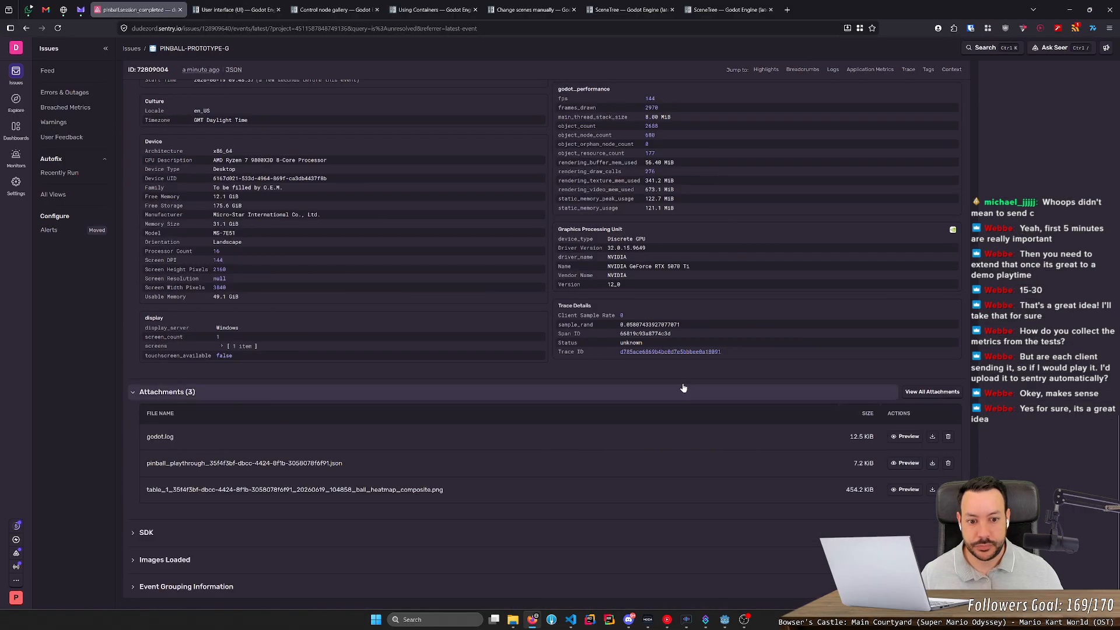
scroll(522, 465, down, 3)
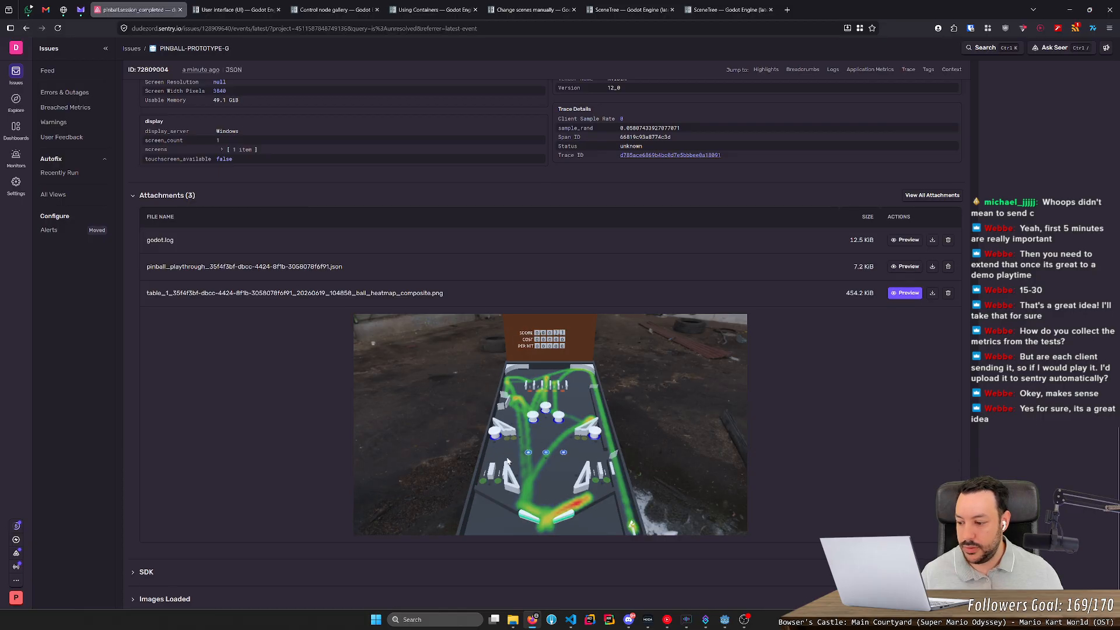
- Preview the latest event's pinball_playthrough JSON attachment and expand its hits list and all three balls entries
click(905, 265)
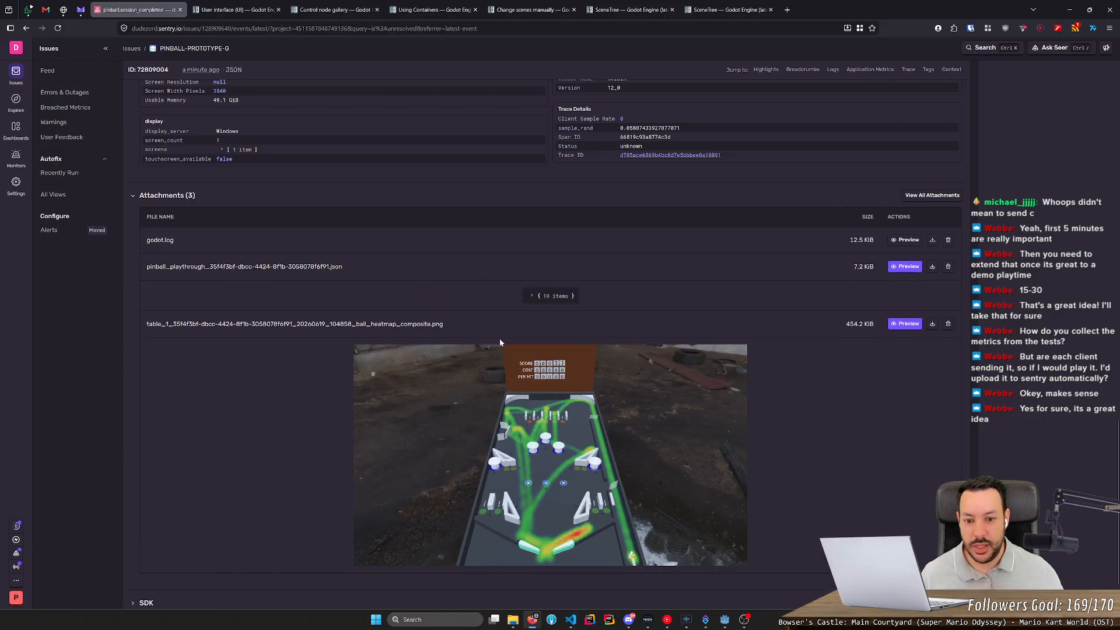
click(456, 337)
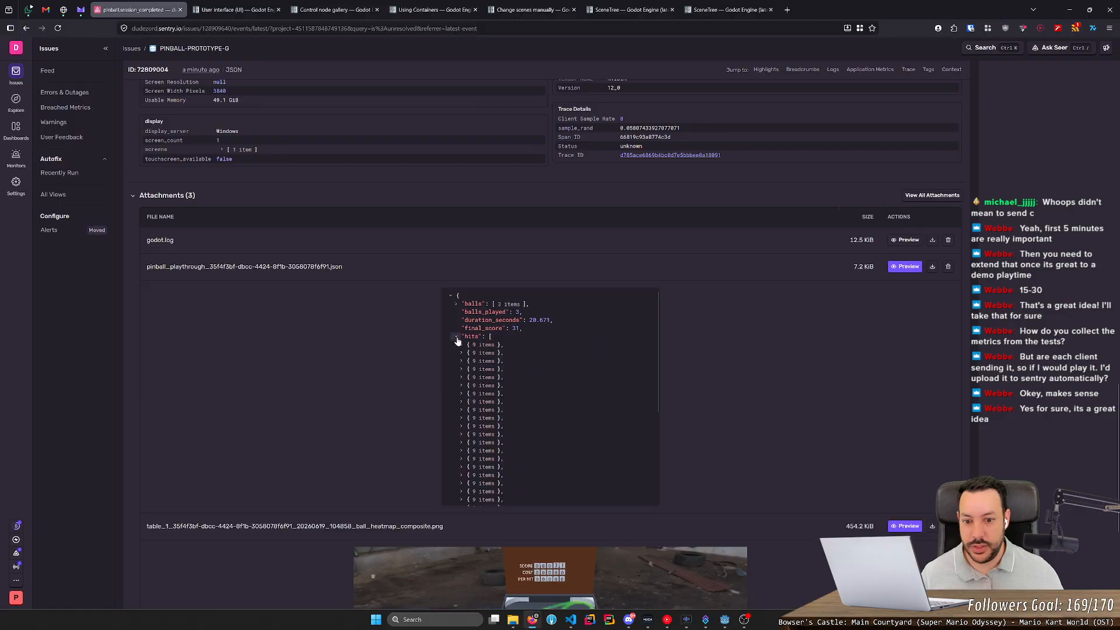
scroll(482, 378, down, 3)
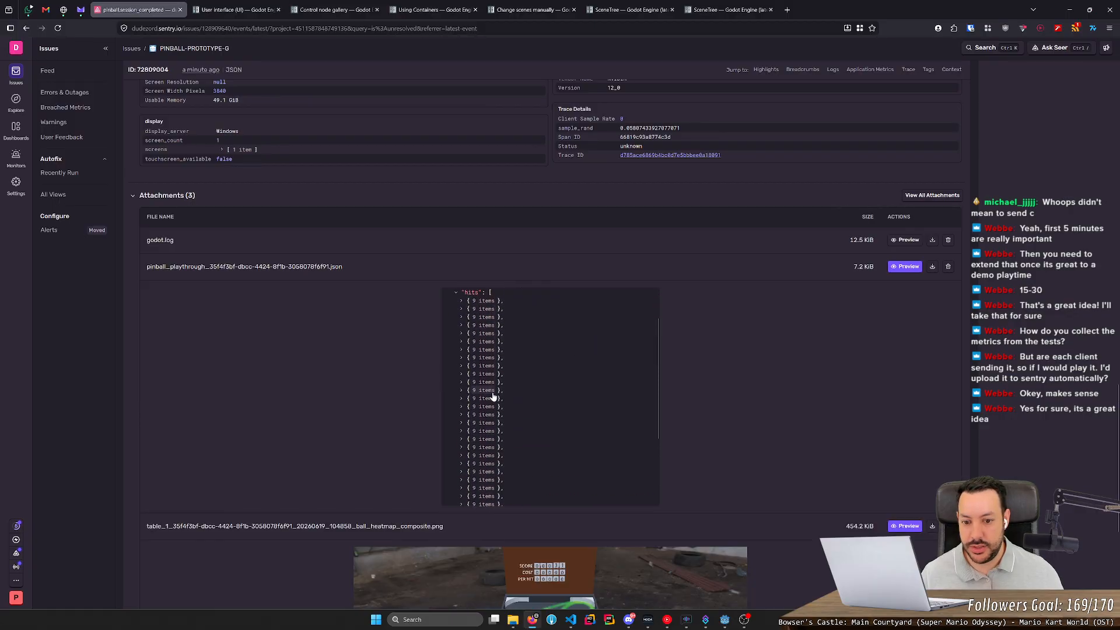
scroll(507, 380, up, 3)
click(456, 304)
click(461, 328)
click(461, 320)
click(461, 313)
scroll(513, 362, down, 2)
scroll(519, 350, up, 2)
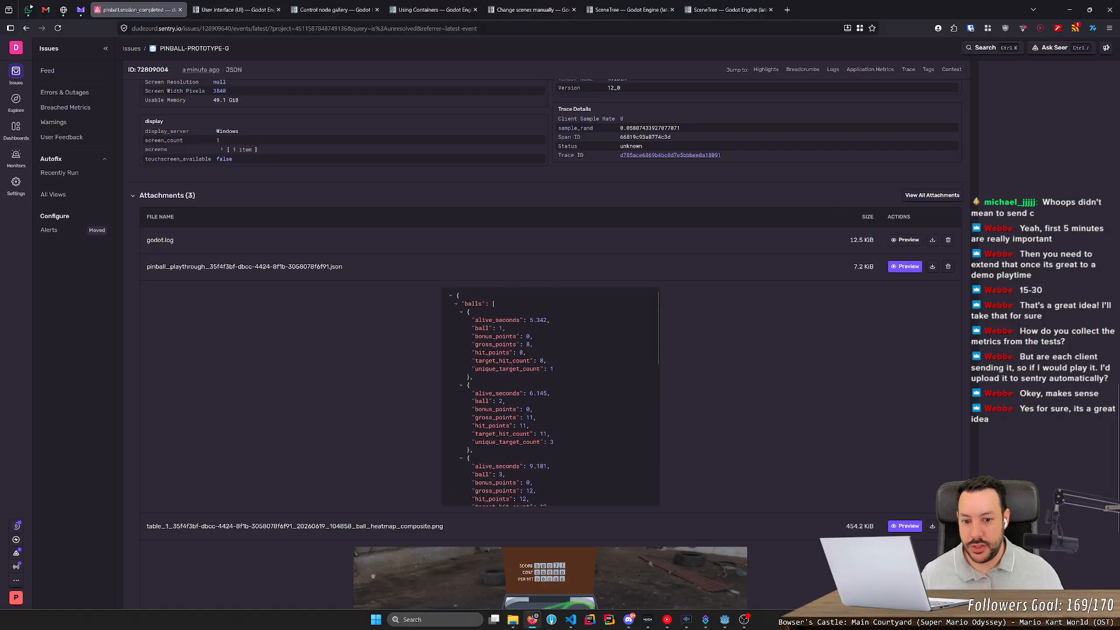
- Examine each ball's alive_seconds, points and hit counts plus the session totals in the playthrough JSON
drag(527, 320, 551, 319)
click(570, 376)
drag(527, 393, 551, 394)
click(562, 455)
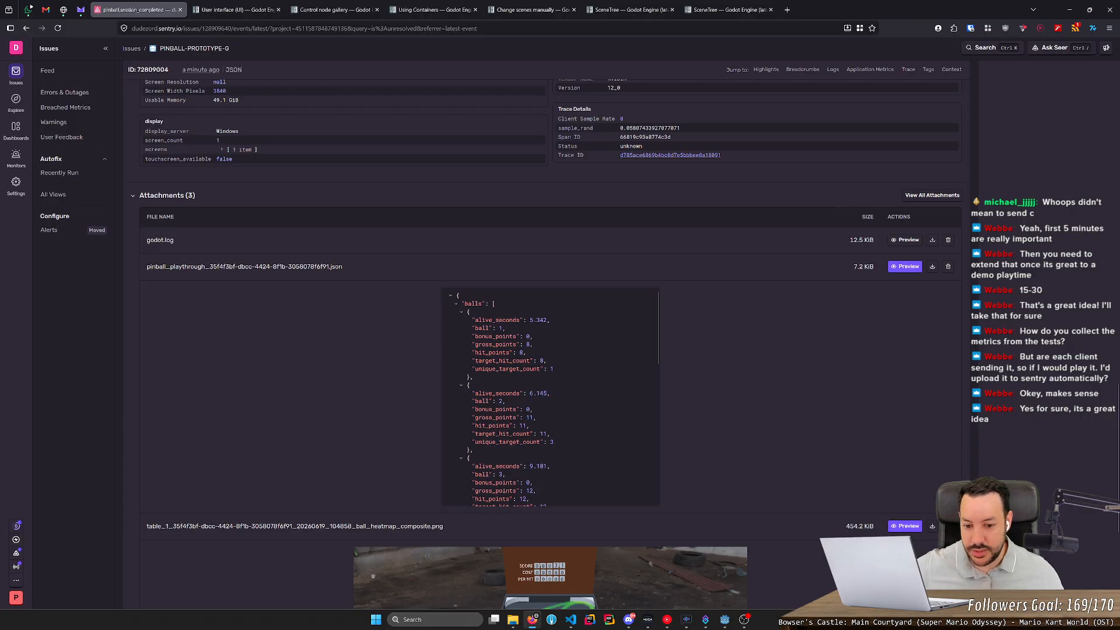
drag(529, 466, 547, 466)
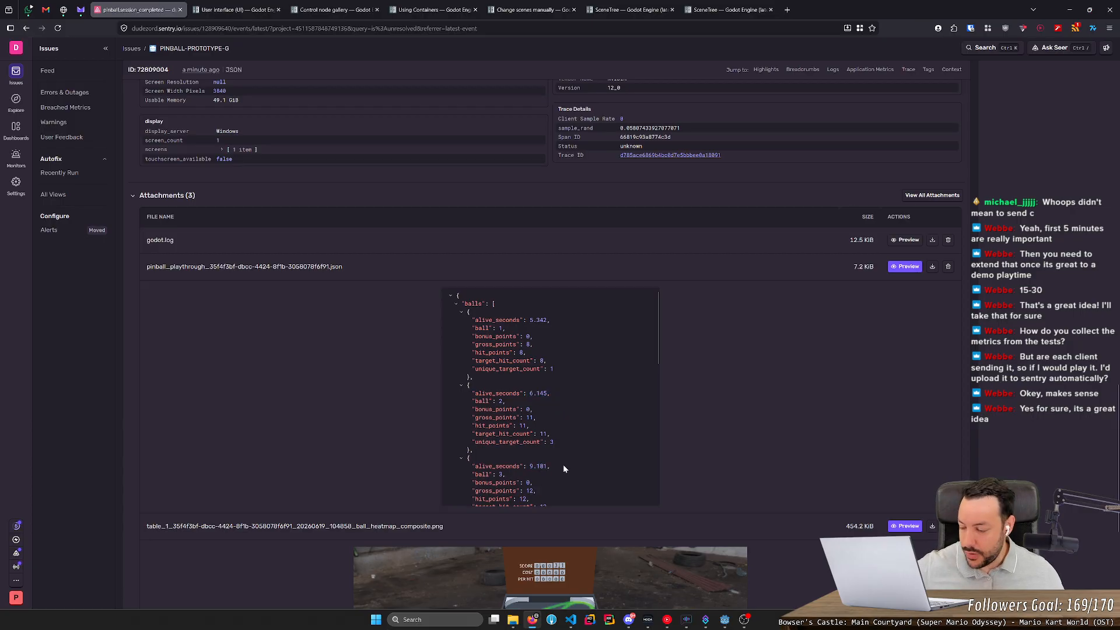
scroll(563, 468, down, 1)
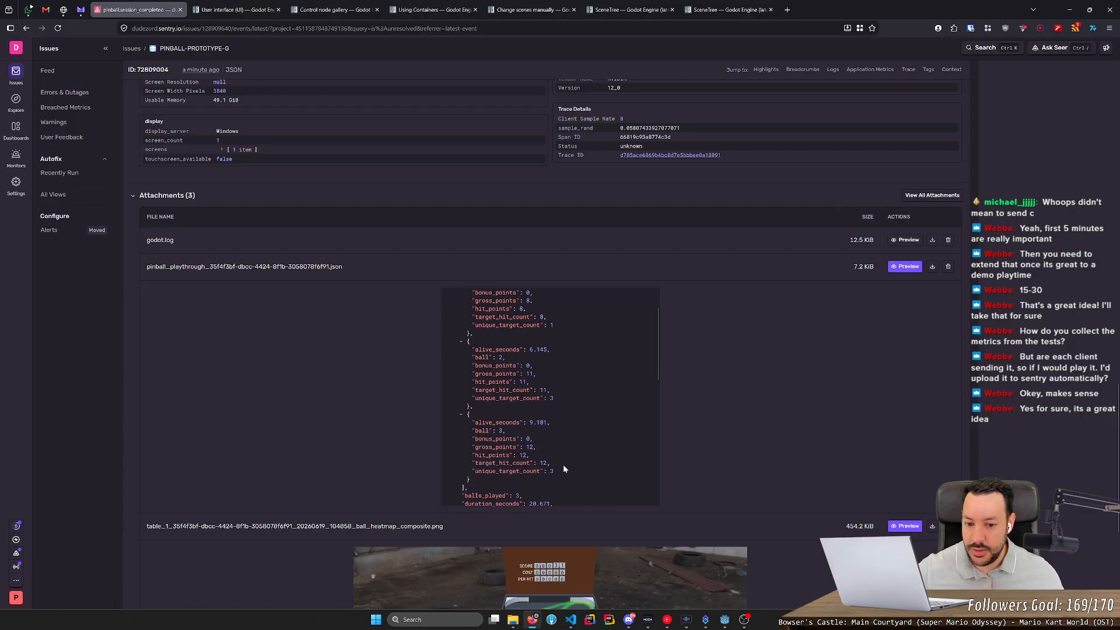
scroll(561, 464, up, 1)
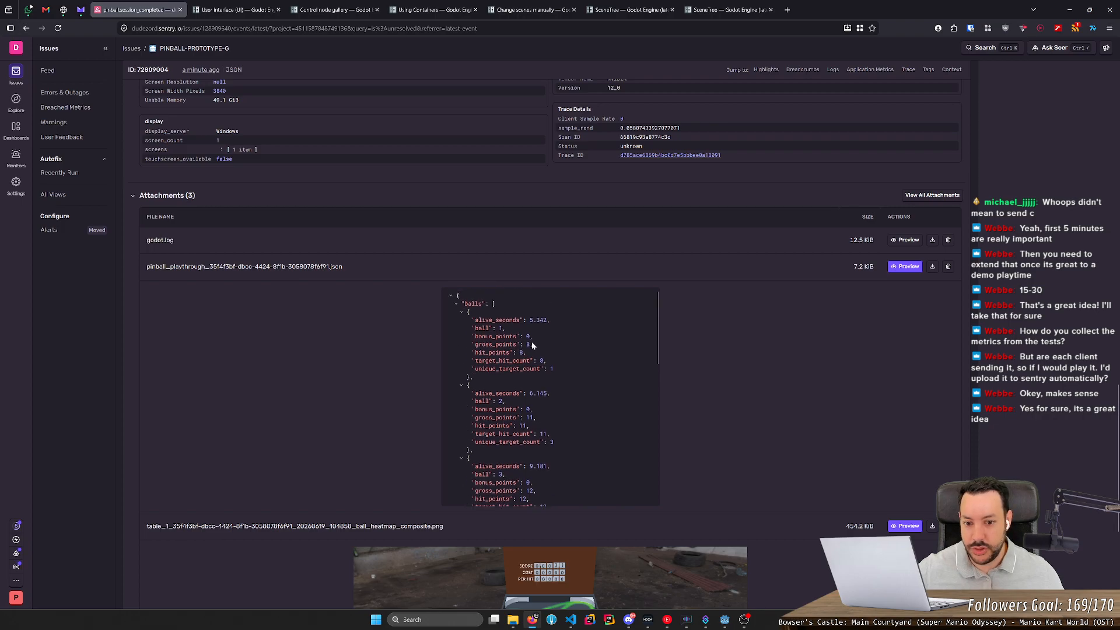
mouse_move(493, 426)
mouse_down()
mouse_move(530, 426)
mouse_move(518, 411)
mouse_move(488, 411)
mouse_up()
scroll(563, 432, down, 2)
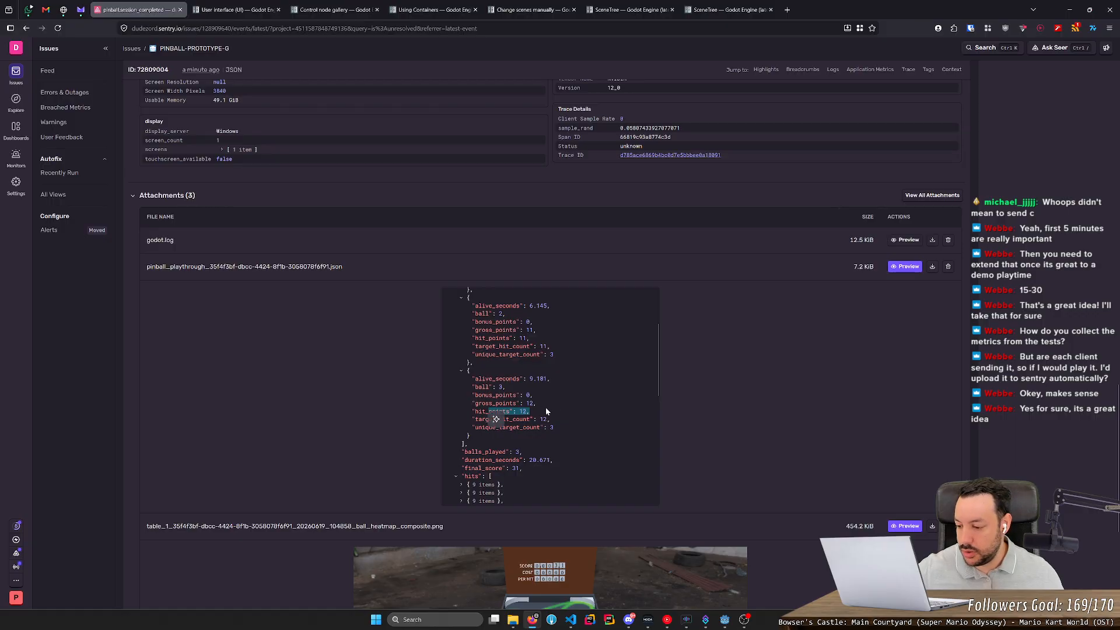
scroll(583, 416, down, 2)
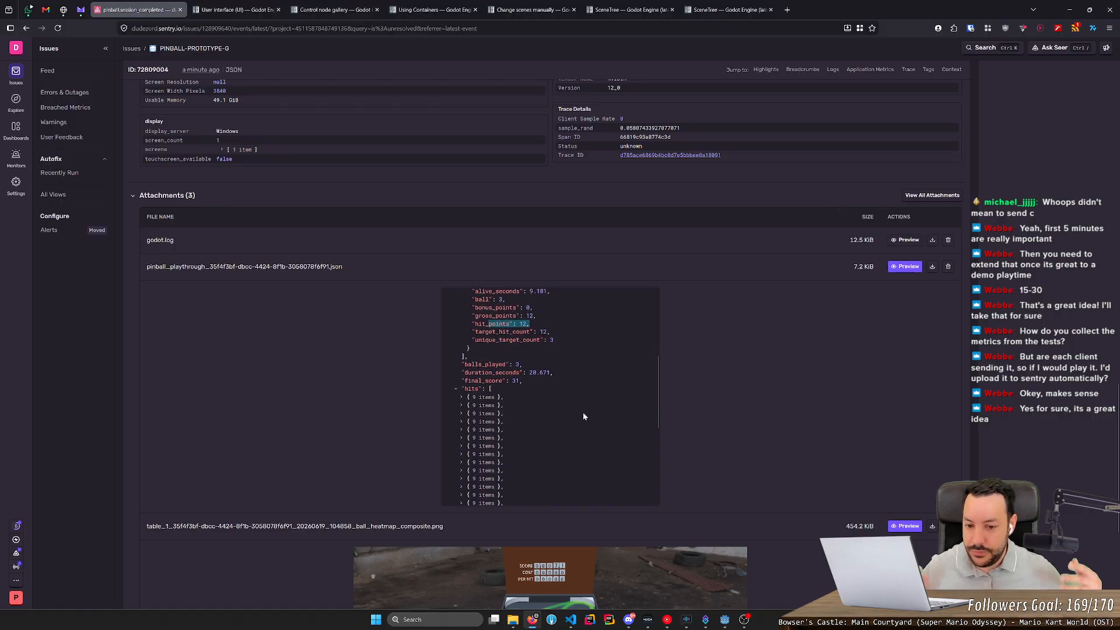
scroll(789, 396, up, 15)
scroll(777, 334, up, 5)
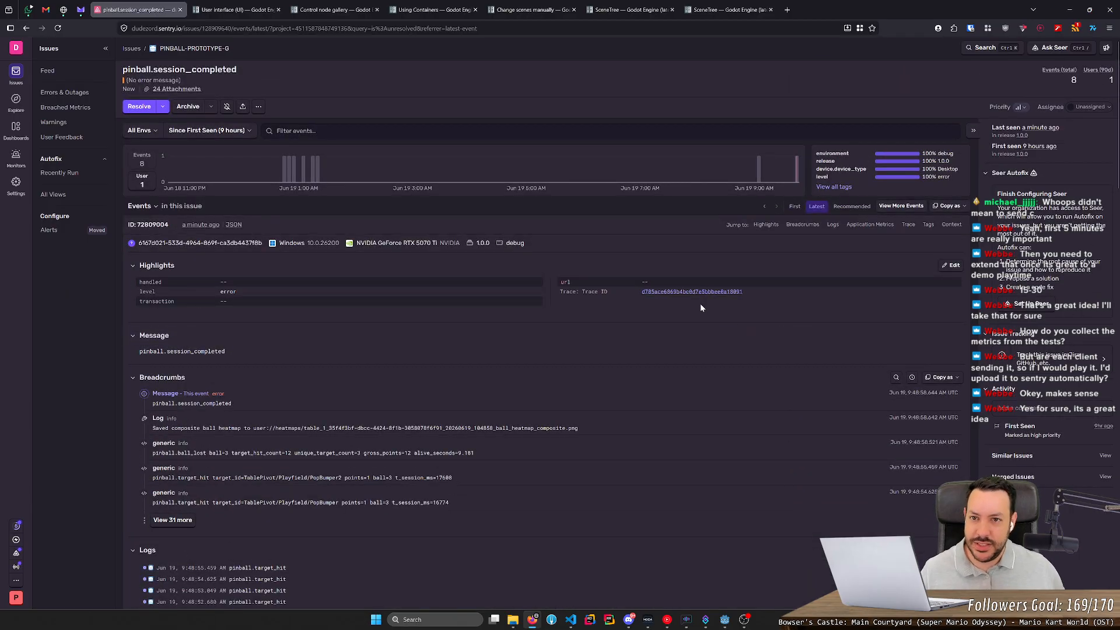
- Switch to Godot's main_menu scene, check the SceneTree change_scene_to_file documentation in Firefox, and return to Godot
click(1069, 10)
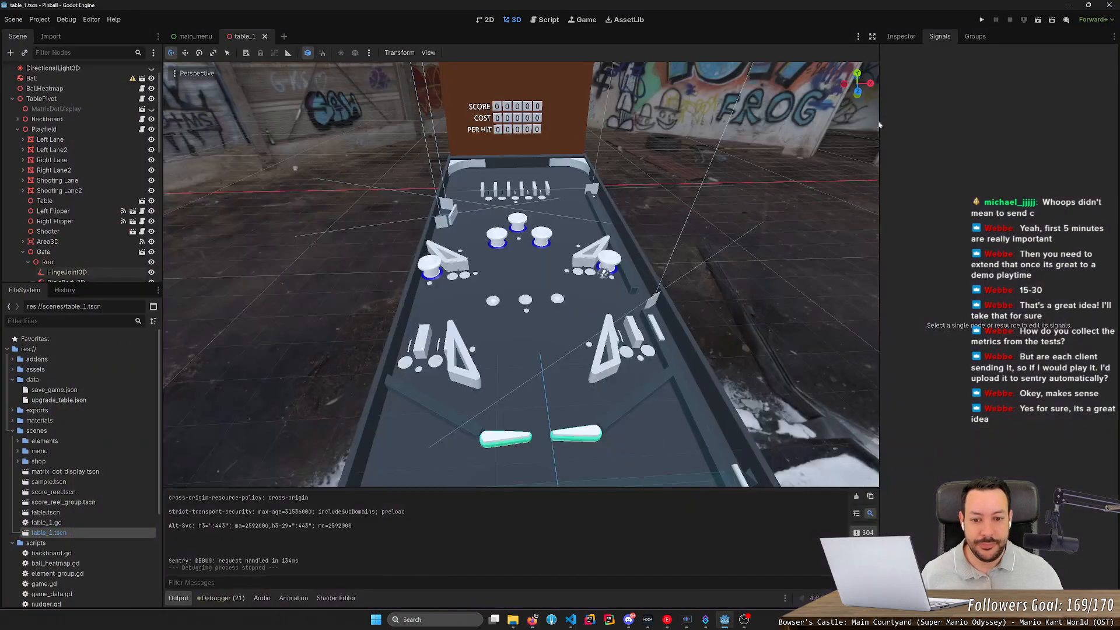
click(180, 38)
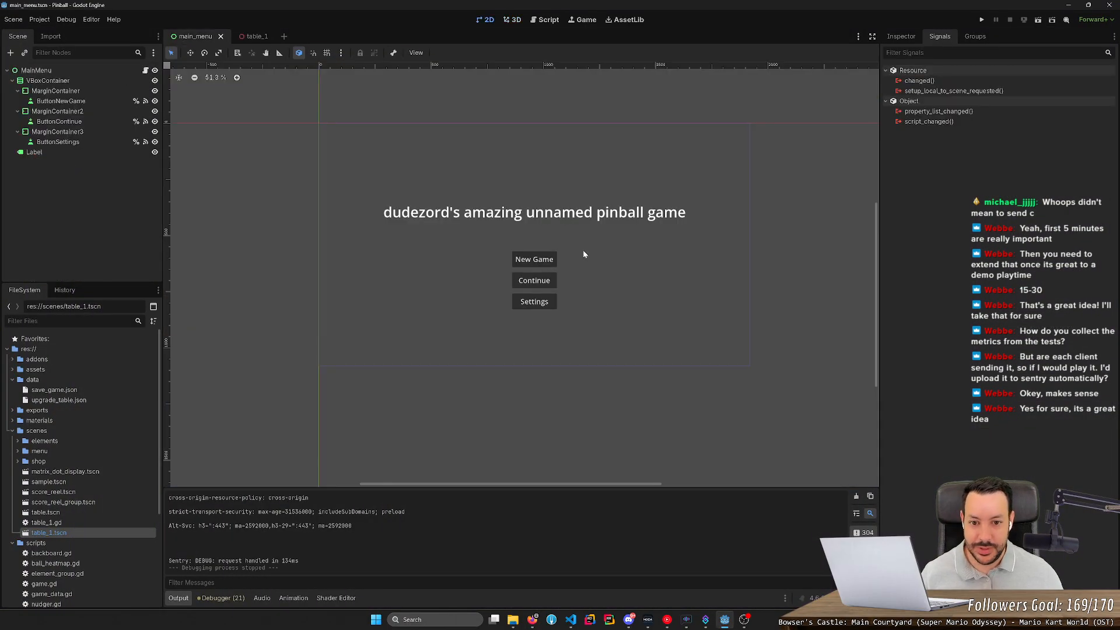
click(532, 619)
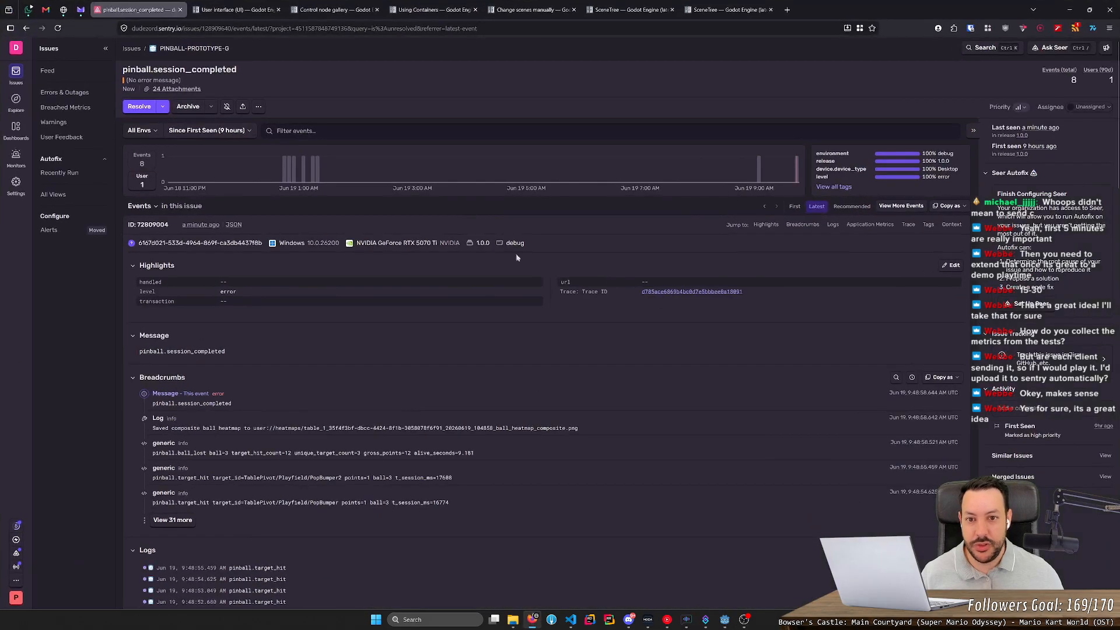
click(728, 10)
click(630, 10)
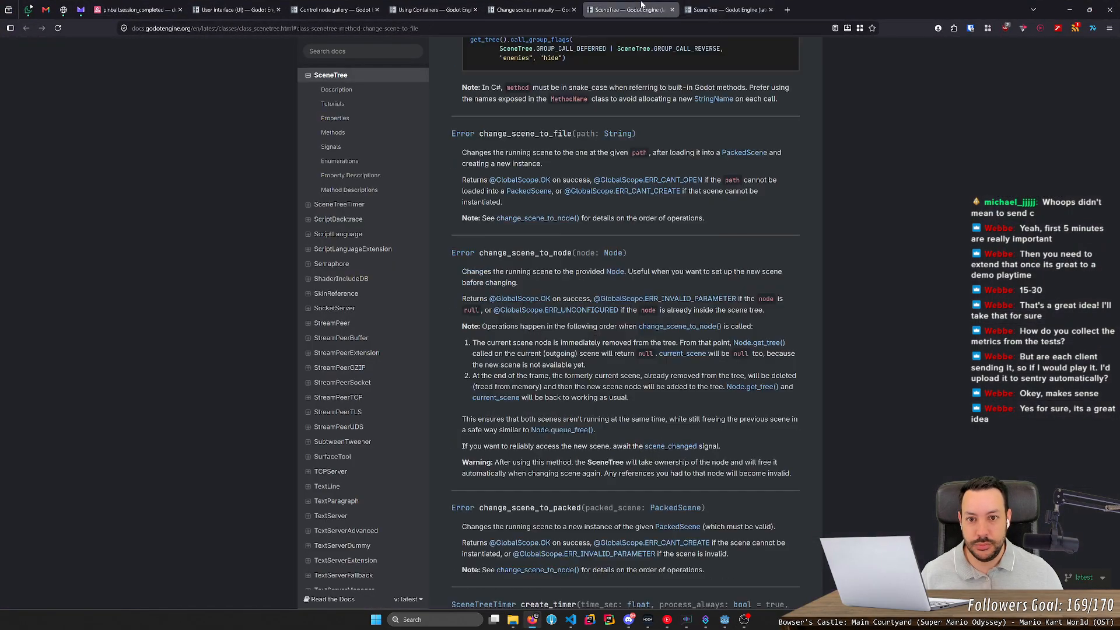
scroll(625, 321, up, 3)
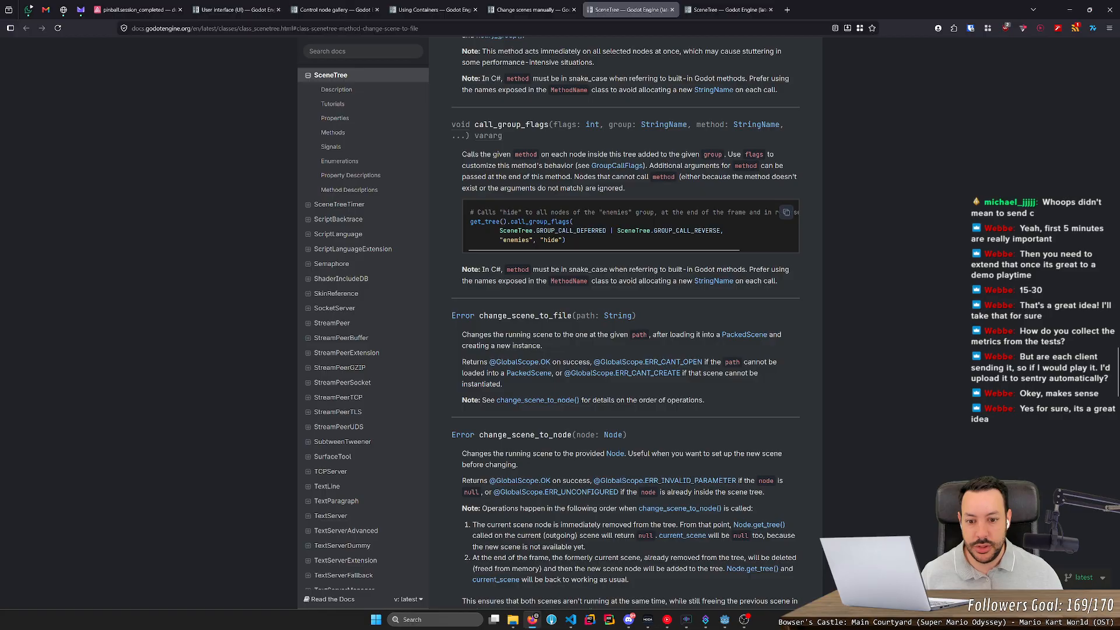
key(alt+Tab)
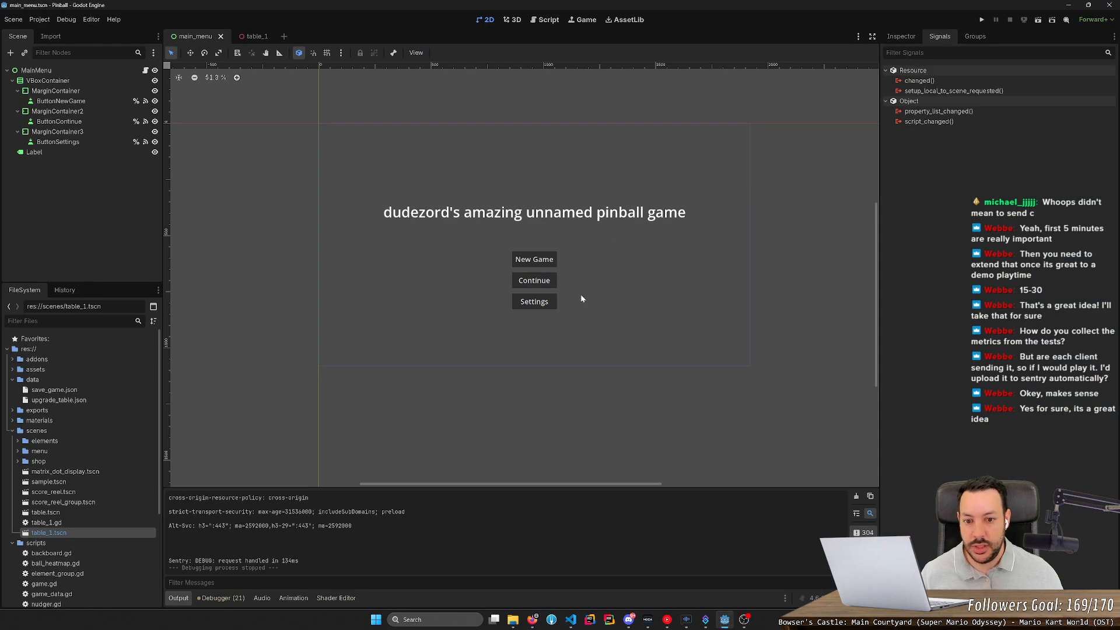
- Search the project files for "change_scene" and glance back at the SceneTree documentation in Firefox
key(ctrl+shift+f)
text(chage)
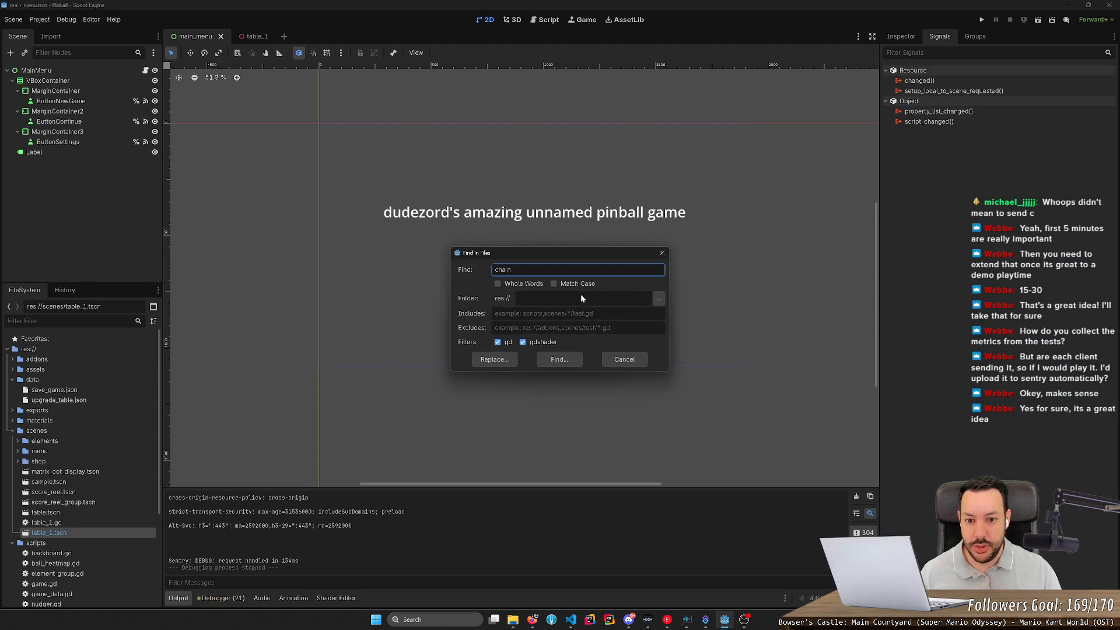
key(BackSpace)
key(BackSpace)
text(nge_scene)
key(Return)
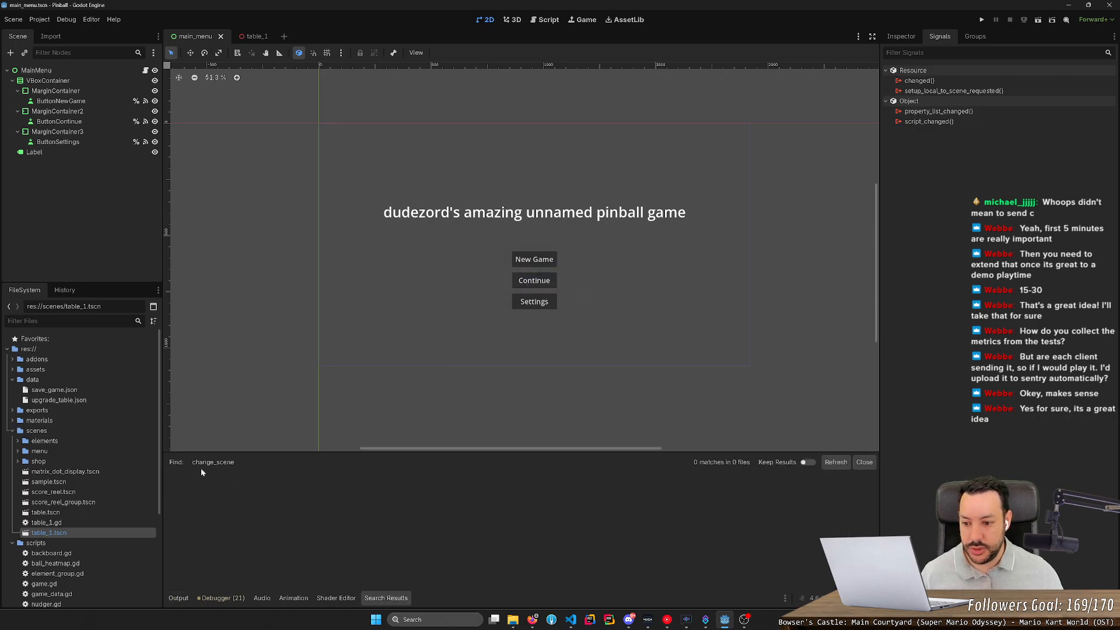
key(alt+Tab)
key(alt+Tab)
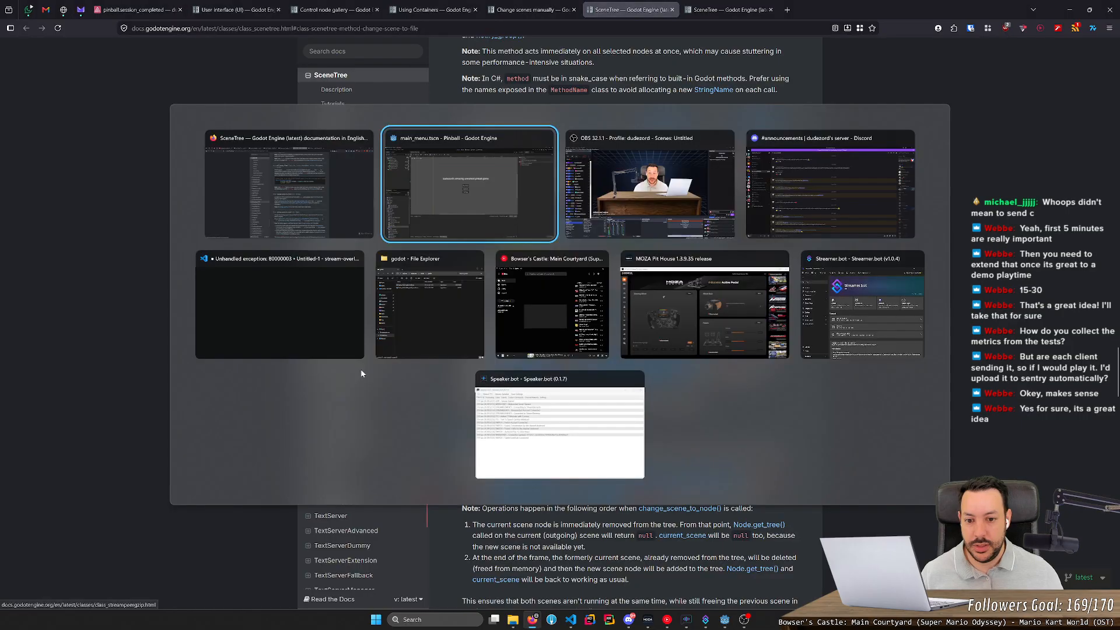
- Search the Godot project files for "scene" and look through the matches for scene-changing code
key(ctrl+shift+f)
text(scene)
key(Return)
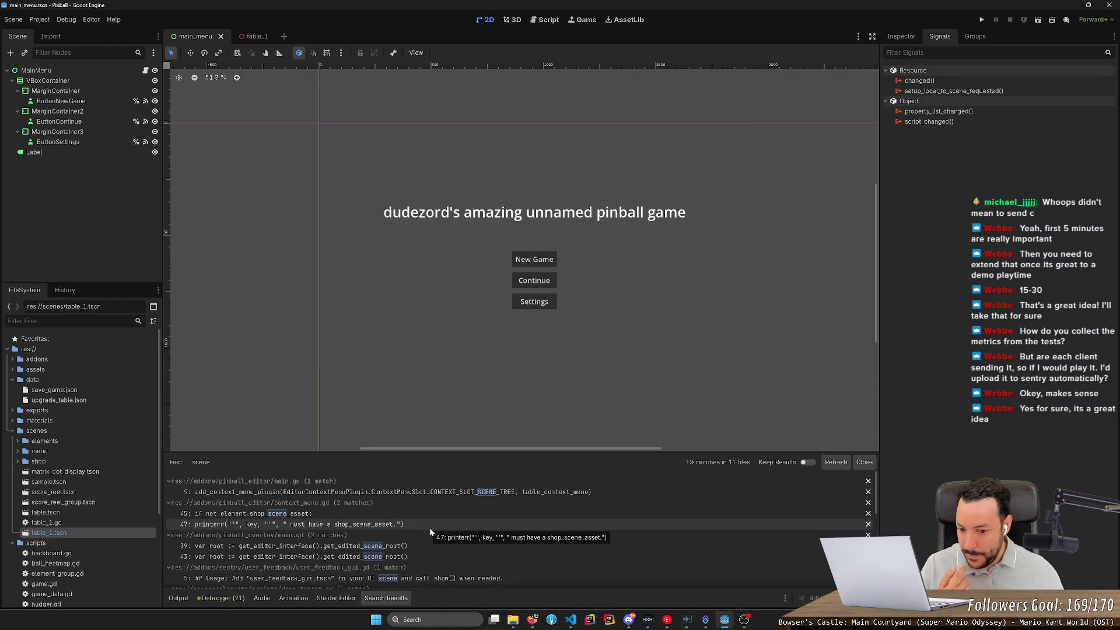
scroll(428, 531, down, 5)
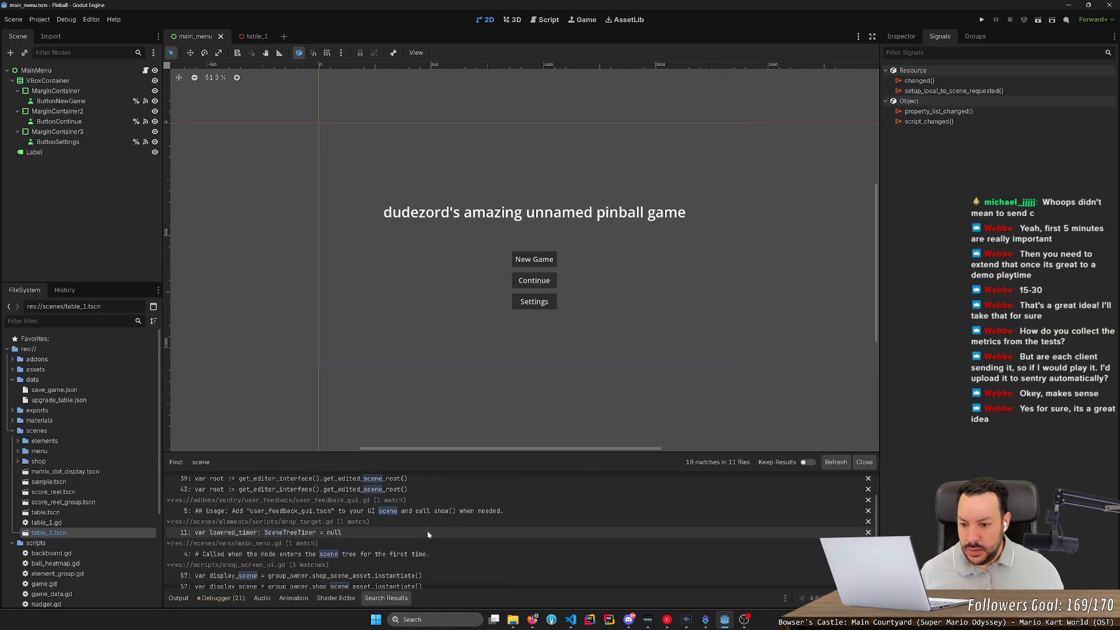
scroll(428, 534, down, 1)
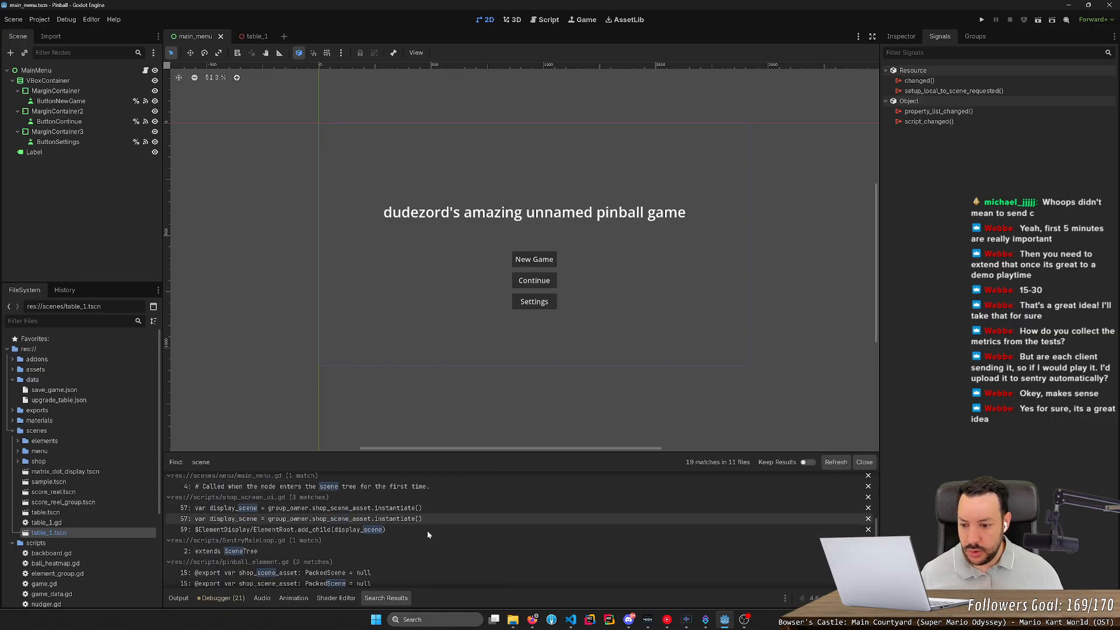
click(40, 19)
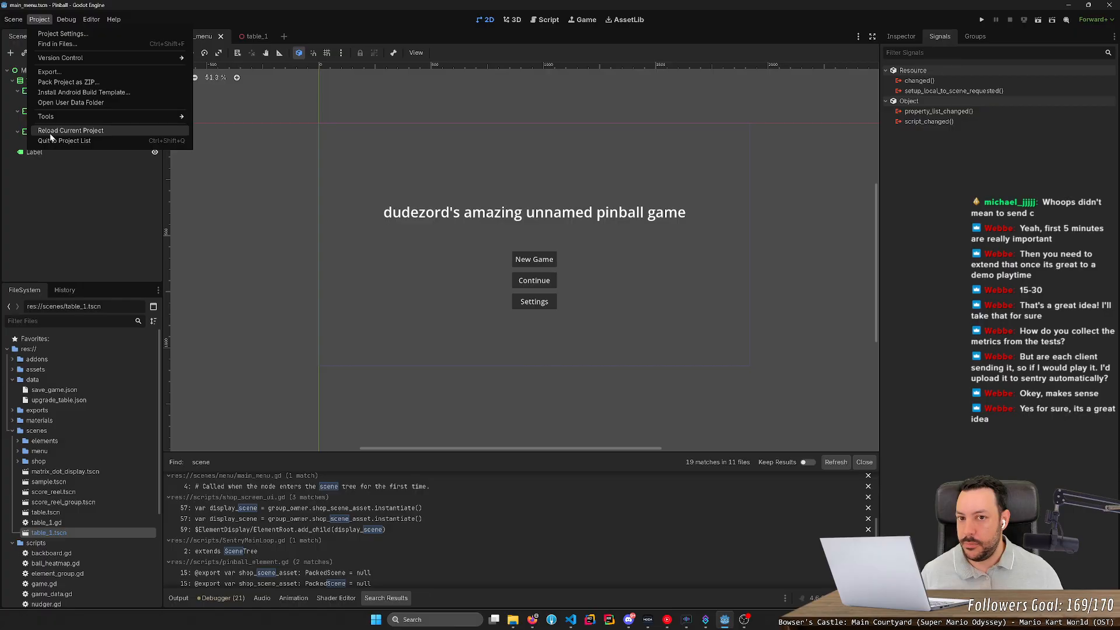
scroll(350, 581, down, 2)
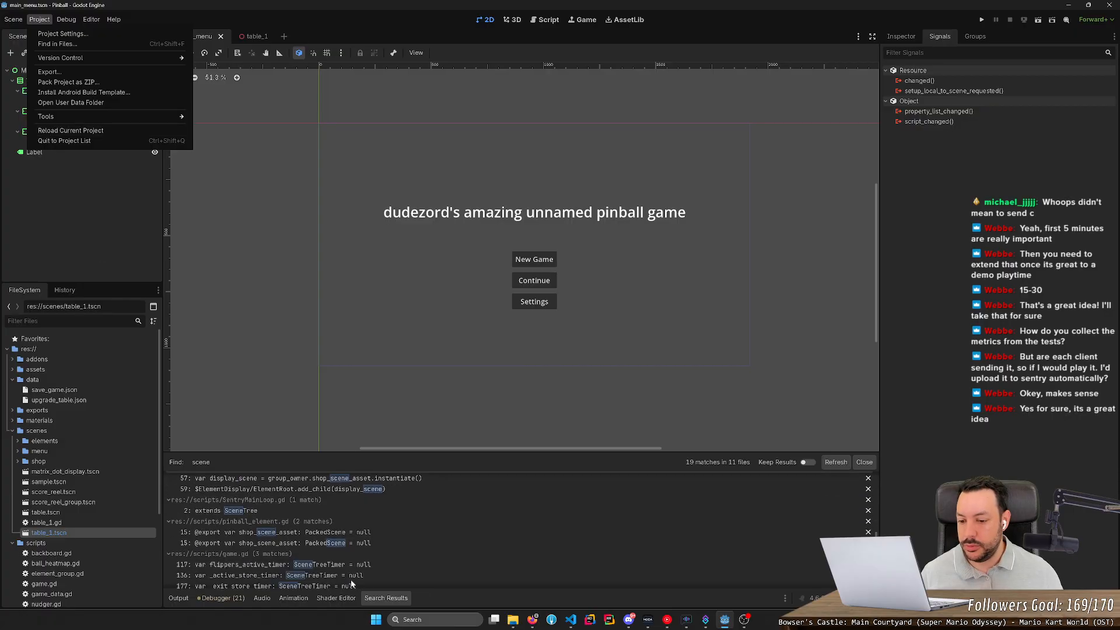
- Switch to Firefox and copy the GDScript preload-and-instantiate example from the "Change scenes manually" documentation page
click(532, 620)
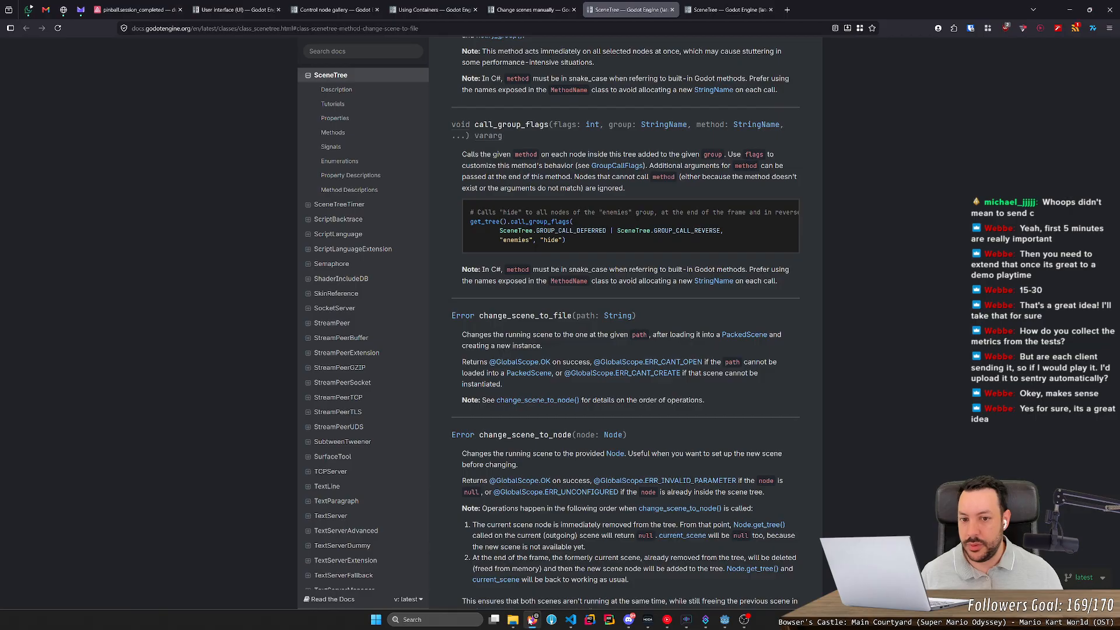
scroll(547, 279, down, 1)
click(532, 10)
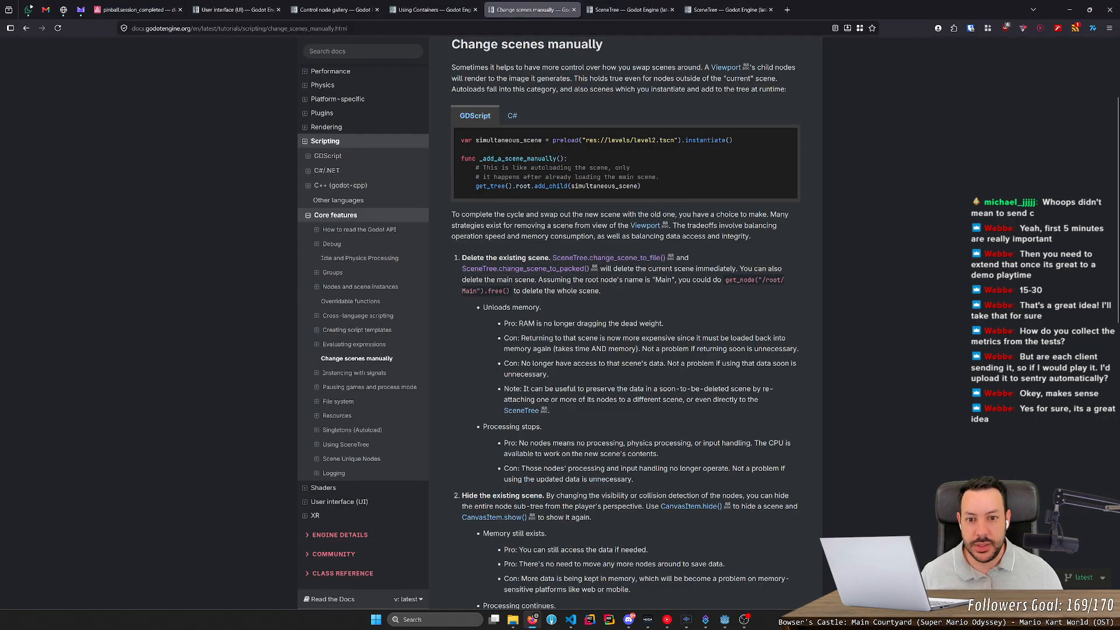
scroll(514, 197, up, 2)
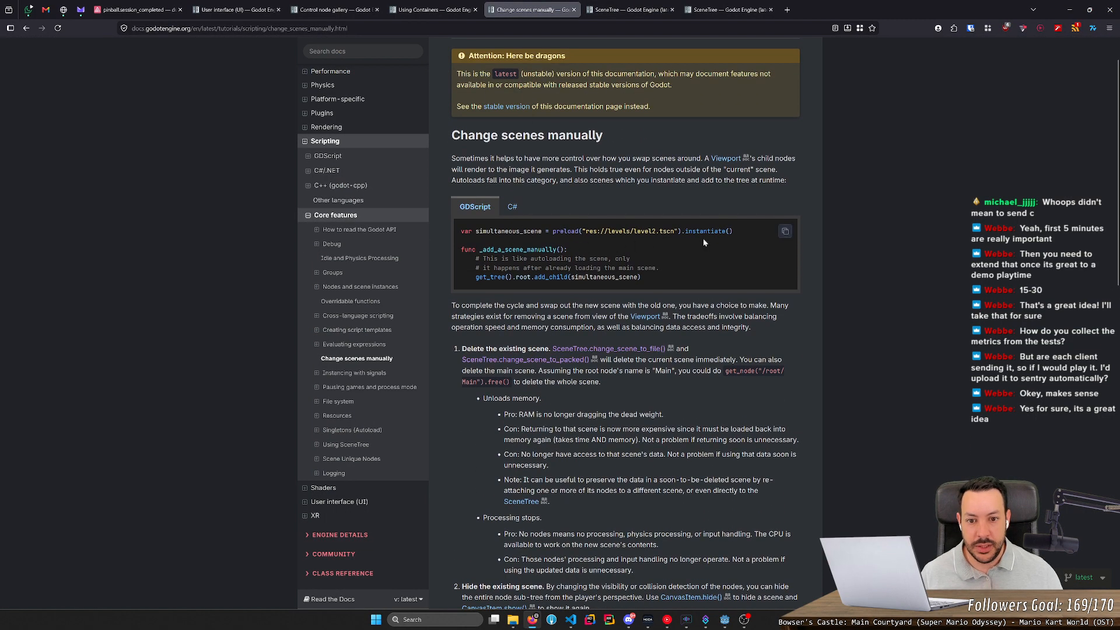
drag(458, 231, 744, 234)
click(744, 234)
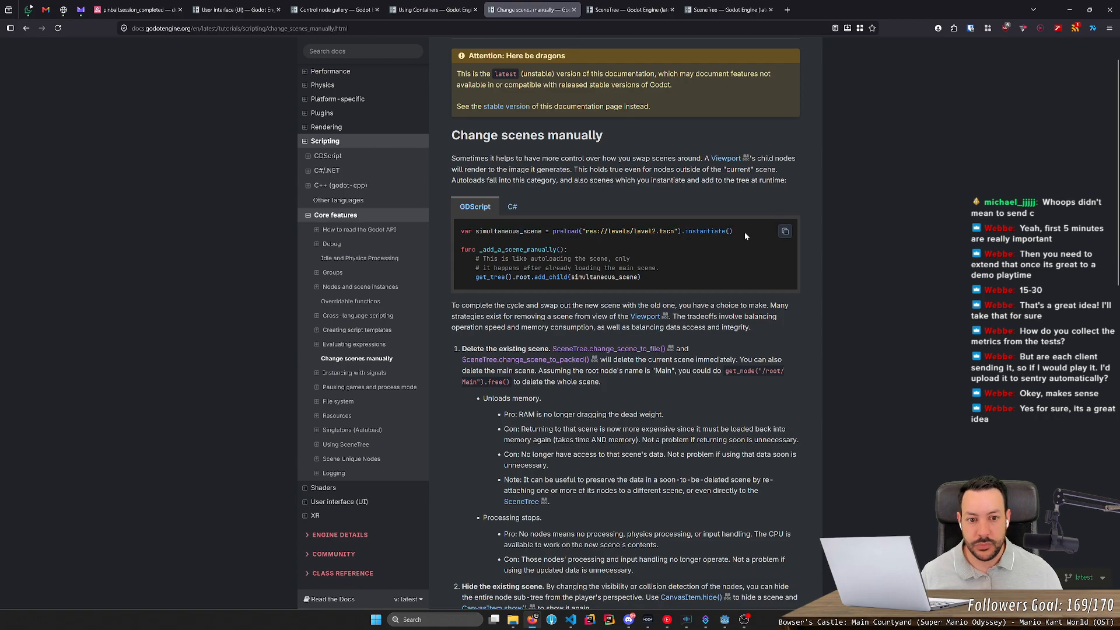
click(783, 233)
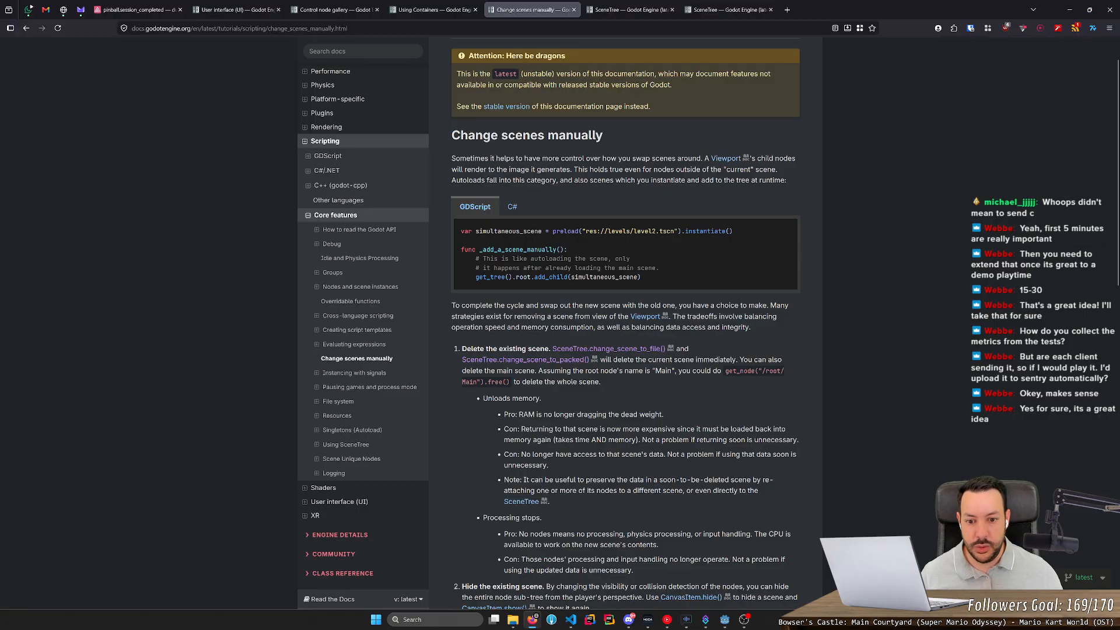
- Open the change_scene_to_packed() reference in a new browser tab, and paste the copied example into _on_button_new_game_pressed in Godot's main_menu.gd
scroll(533, 350, down, 1)
middle_click(547, 318)
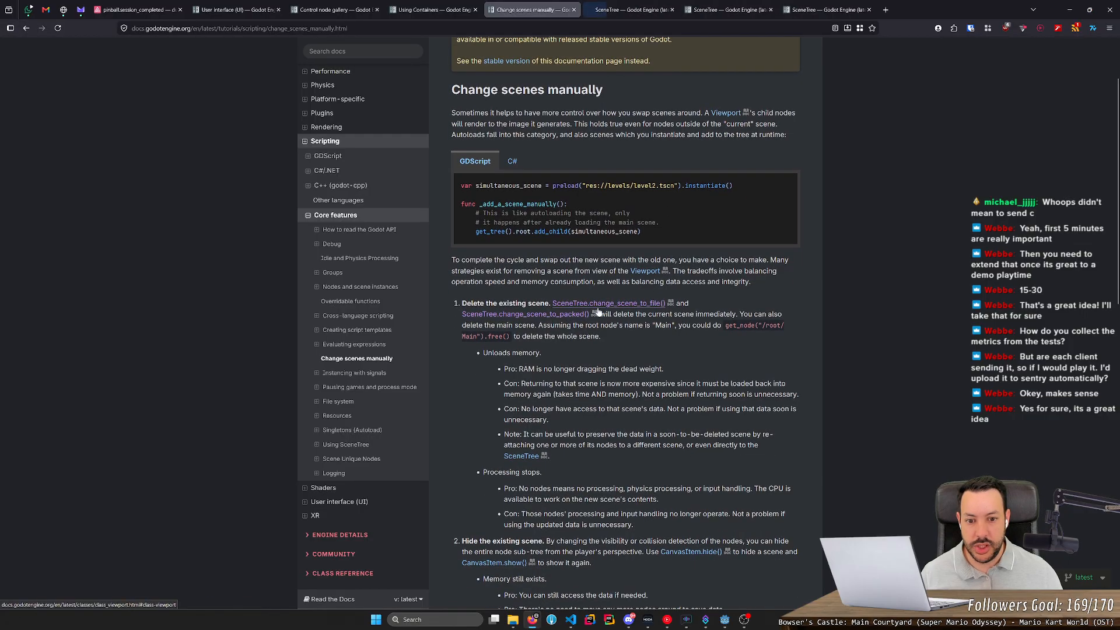
double_click(527, 185)
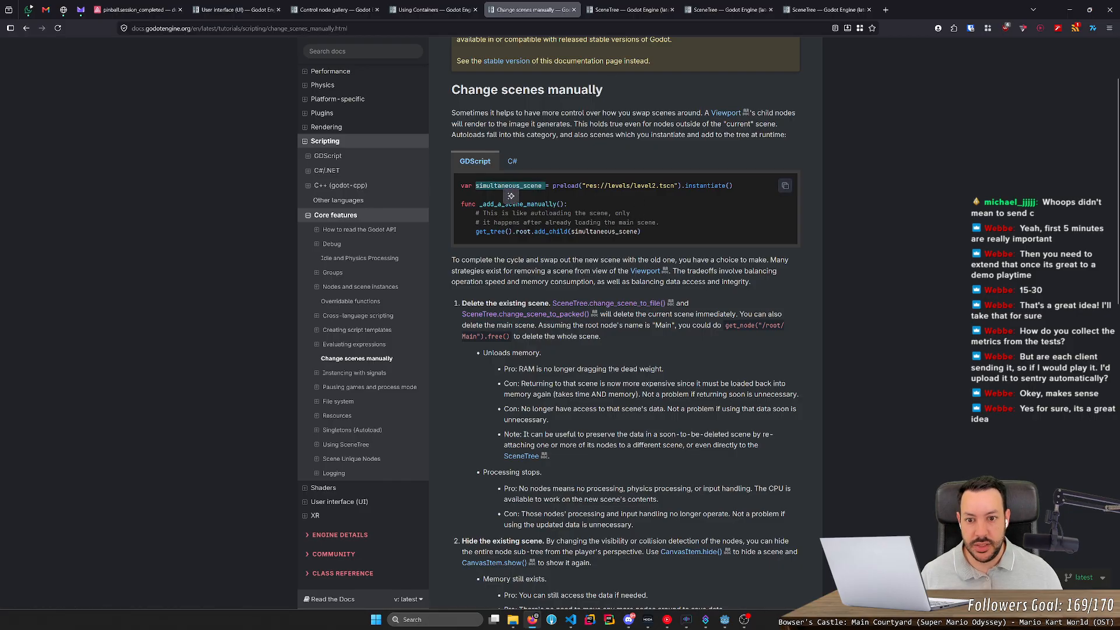
key(alt+Tab)
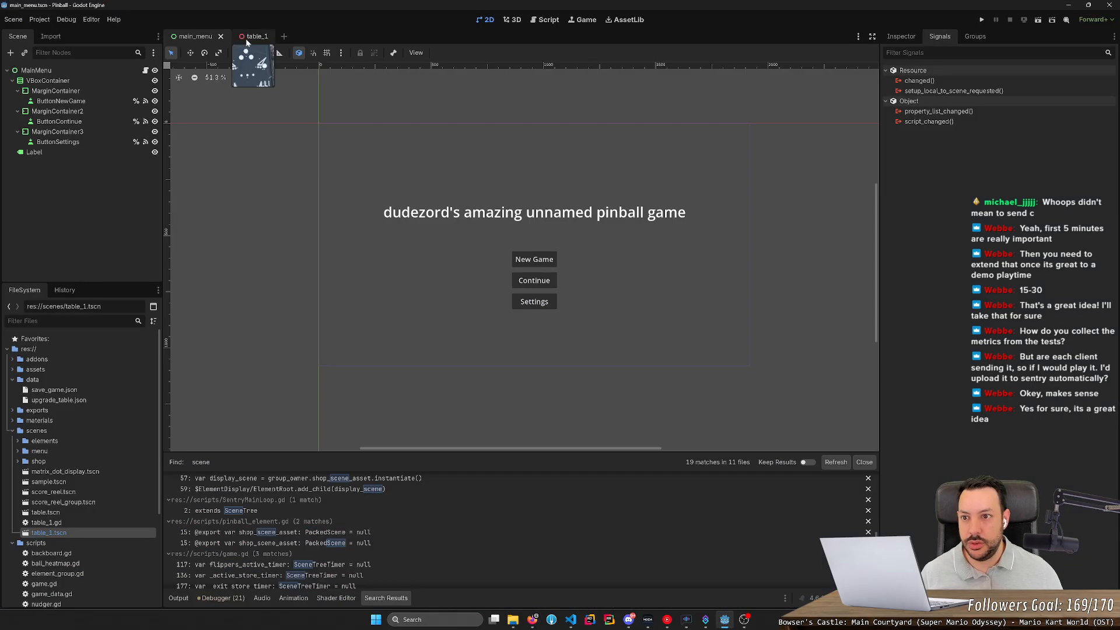
click(542, 20)
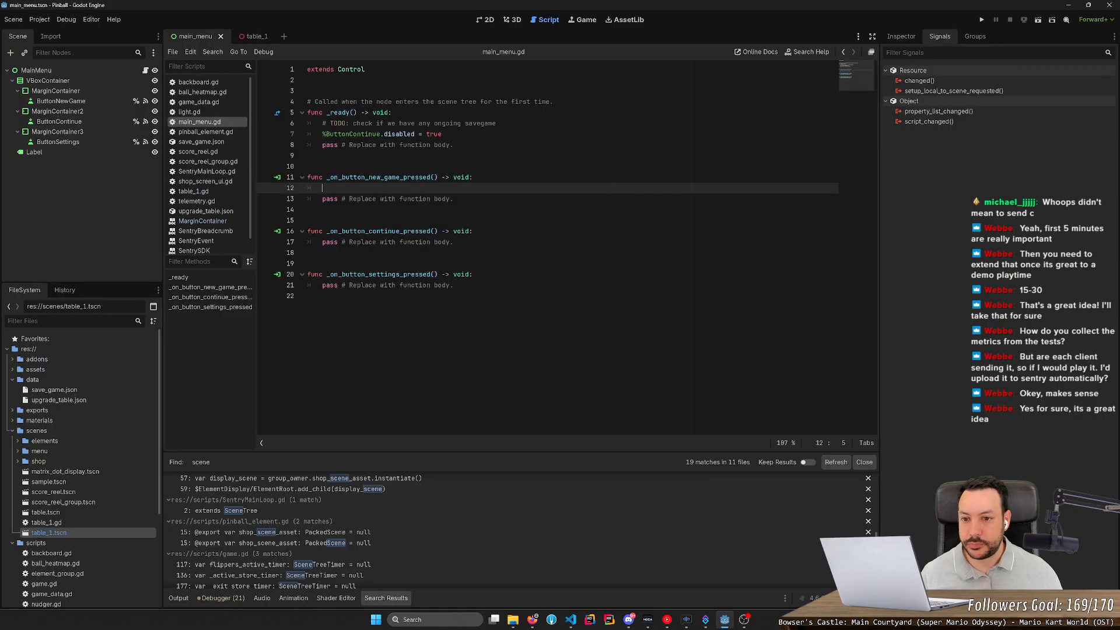
key(ctrl+v)
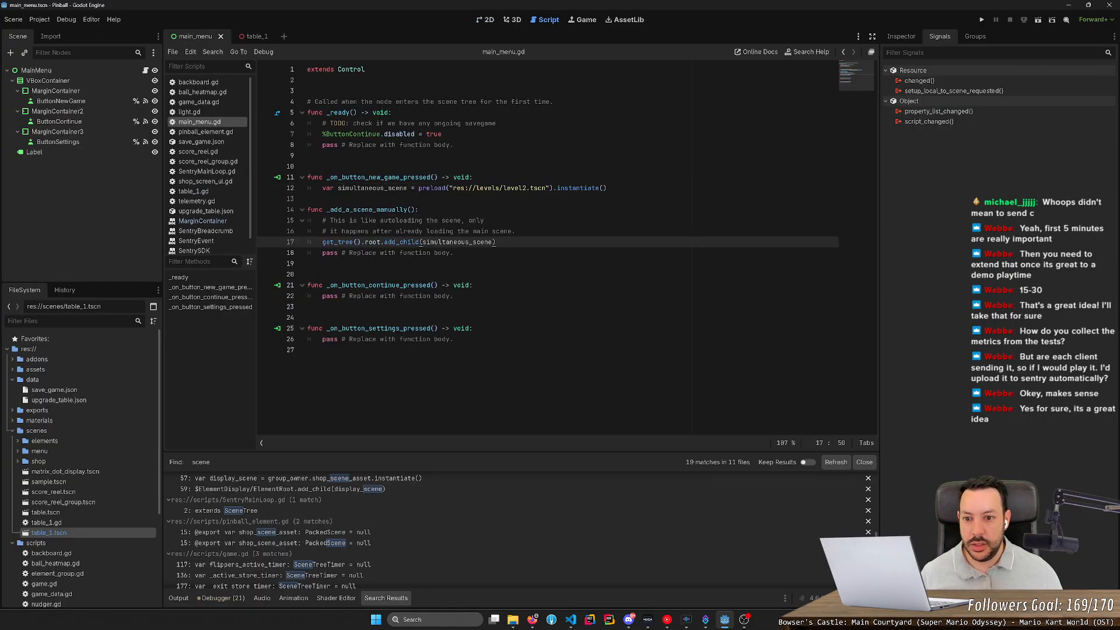
- Rename the pasted scene variable to table_1_scene and set its preload path to "res://scenes/table_1.tscn"
double_click(372, 188)
text(table_1_scene)
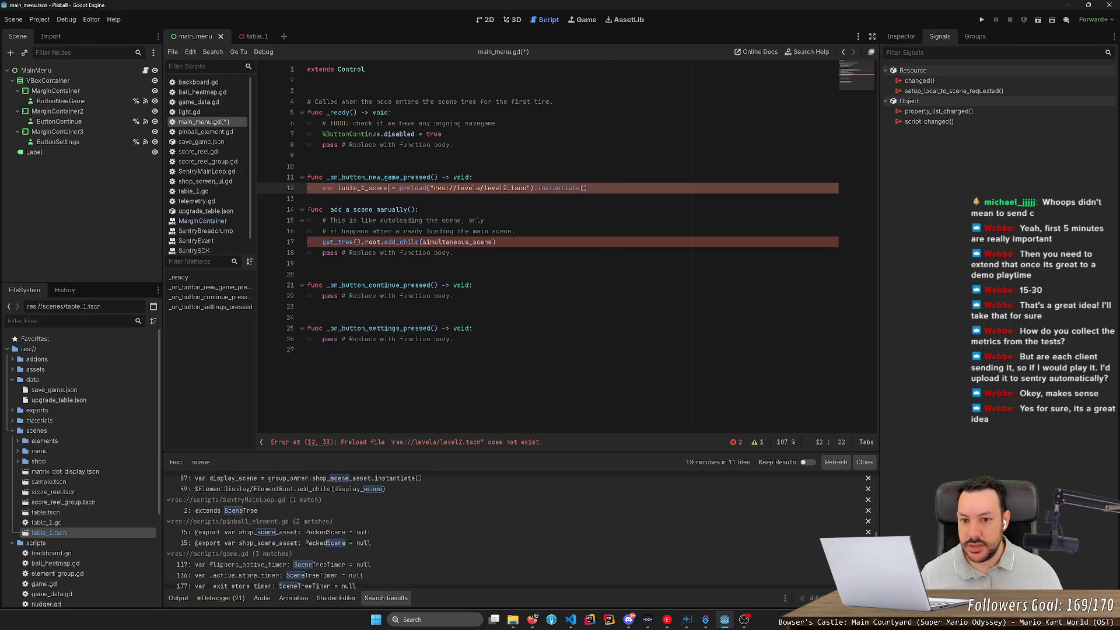
double_click(469, 188)
drag(480, 188, 503, 188)
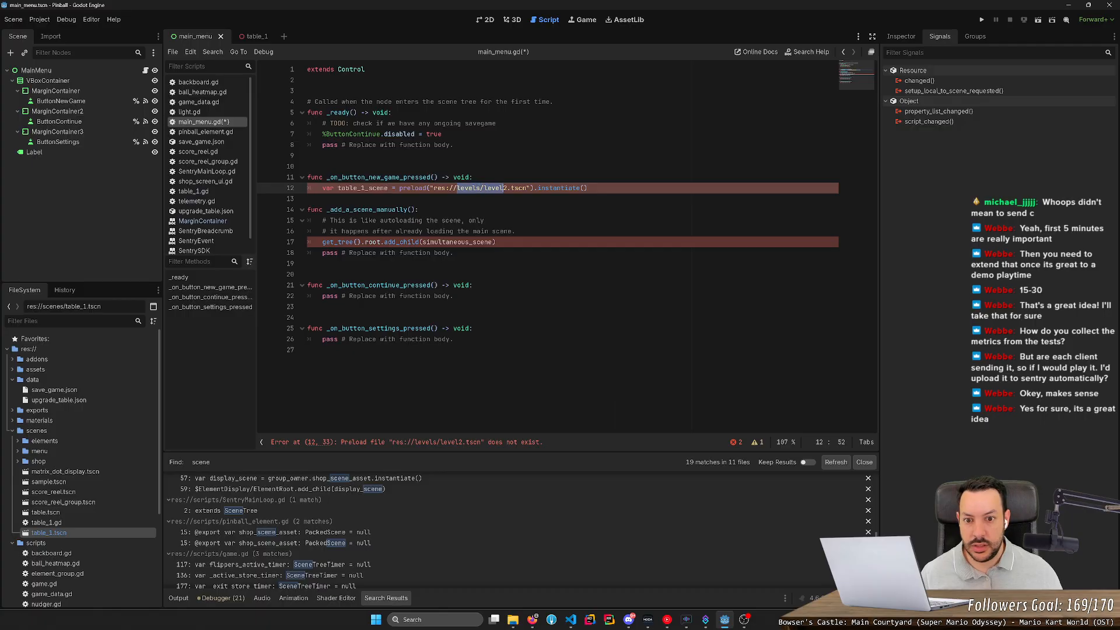
key(shift+Right)
text(scenes)
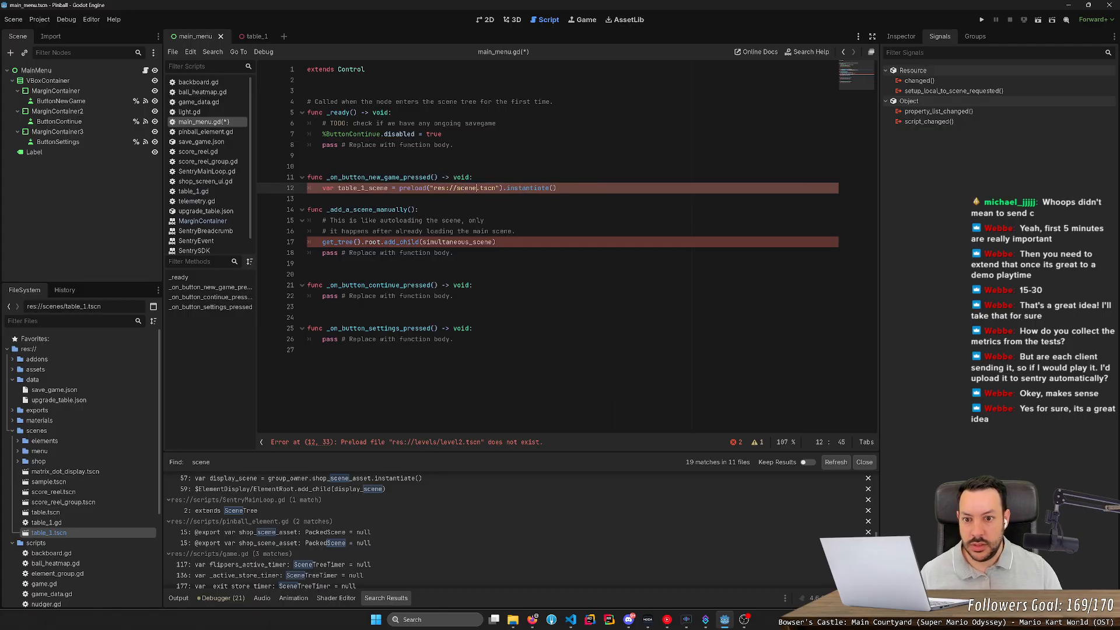
text(/)
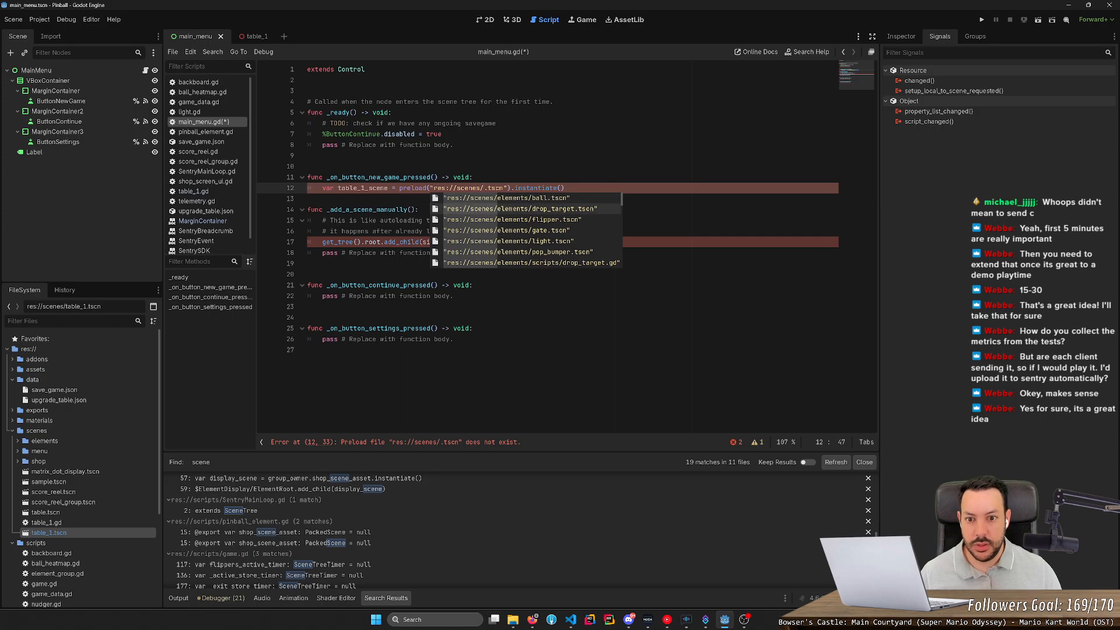
text(tab)
key(Return)
key(Delete)
key(Delete)
key(Delete)
key(Delete)
key(Delete)
key(Delete)
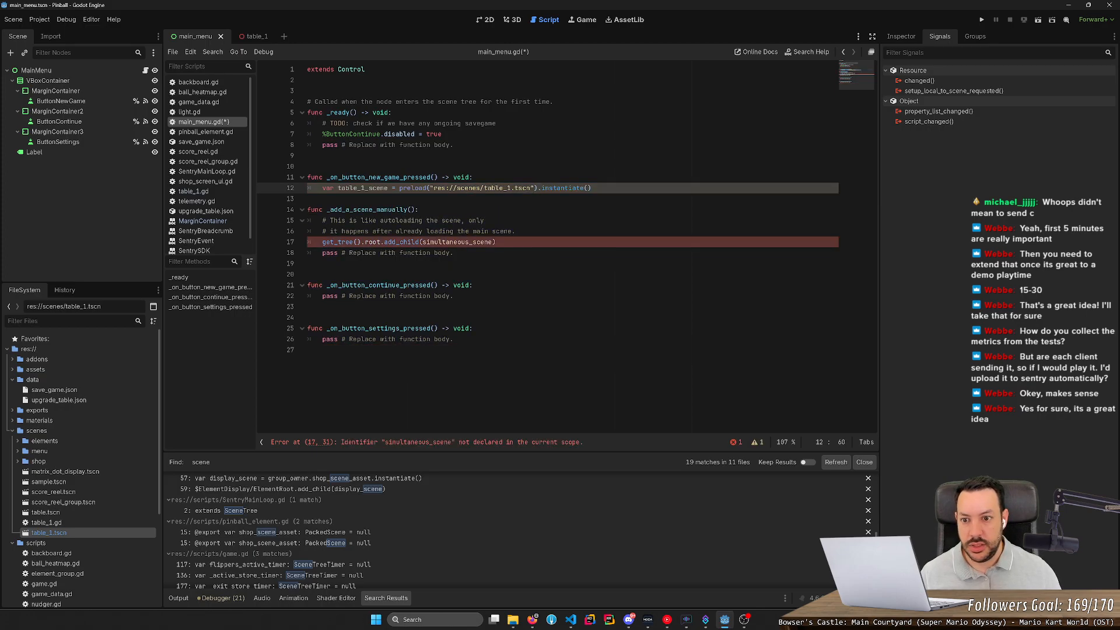
- Cut the get_tree().root.add_child line from the pasted function and check the change_scene_to_packed documentation in Firefox before returning to Godot
drag(496, 242, 516, 231)
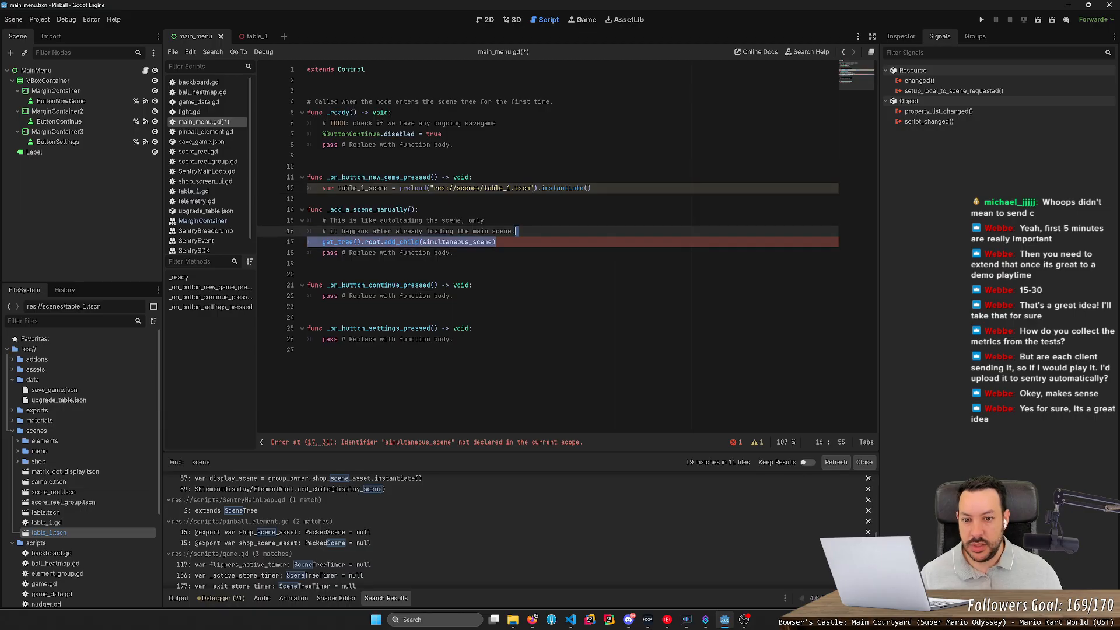
key(ctrl+x)
key(alt+Tab)
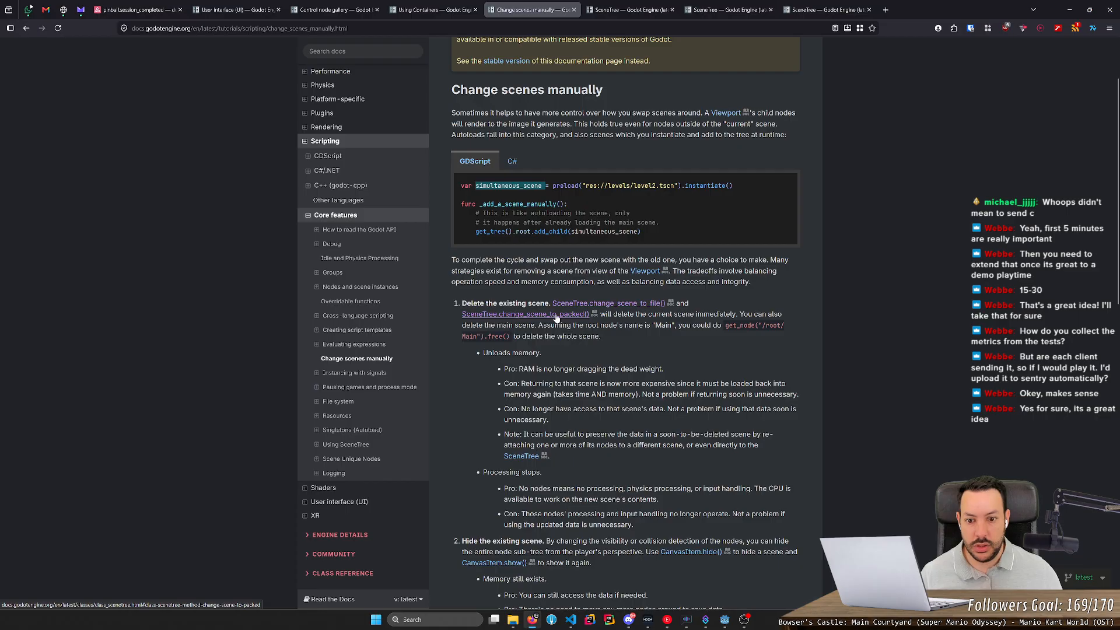
click(624, 10)
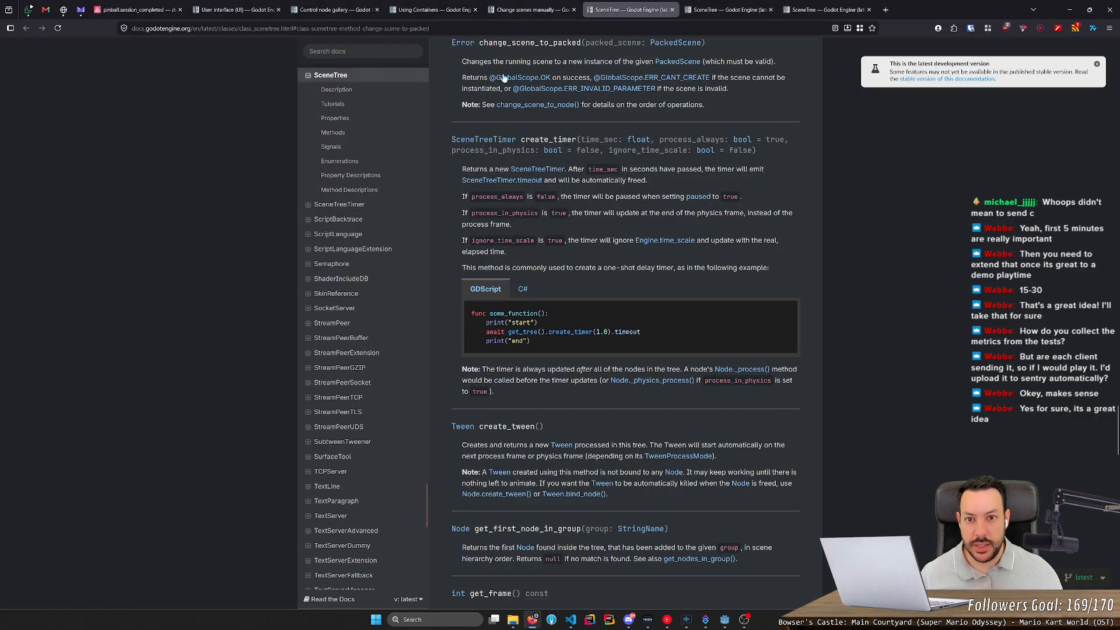
key(alt+Tab)
- Try to call a change method directly on SceneTree on a new line below the table_1_scene variable
click(327, 198)
click(473, 177)
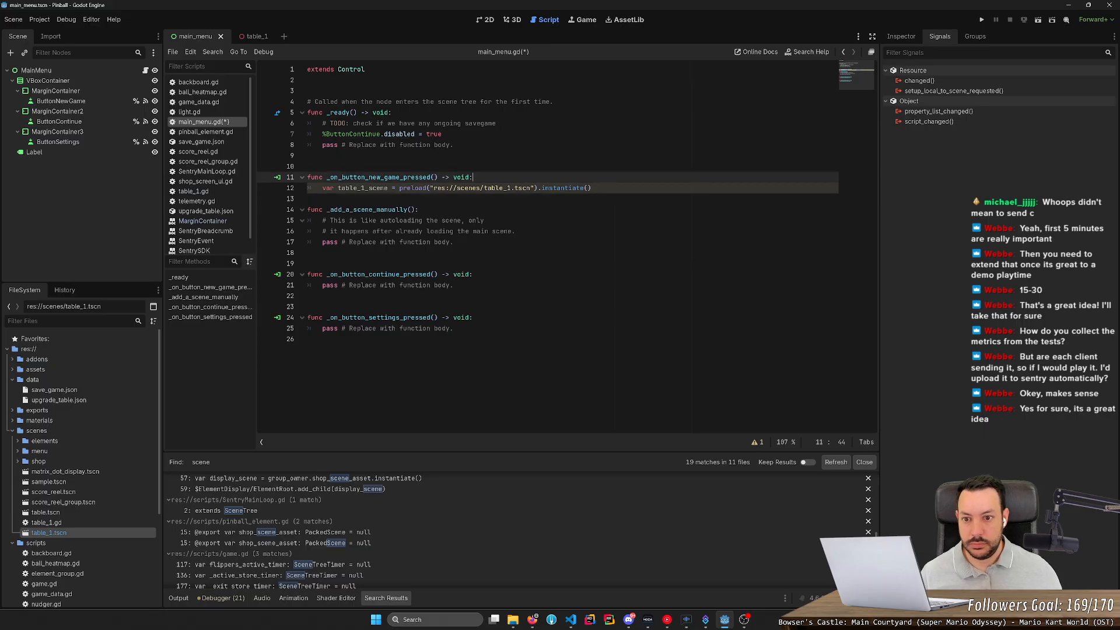
key(Down)
key(End)
key(Return)
text($)
key(BackSpace)
text(SceneTree.)
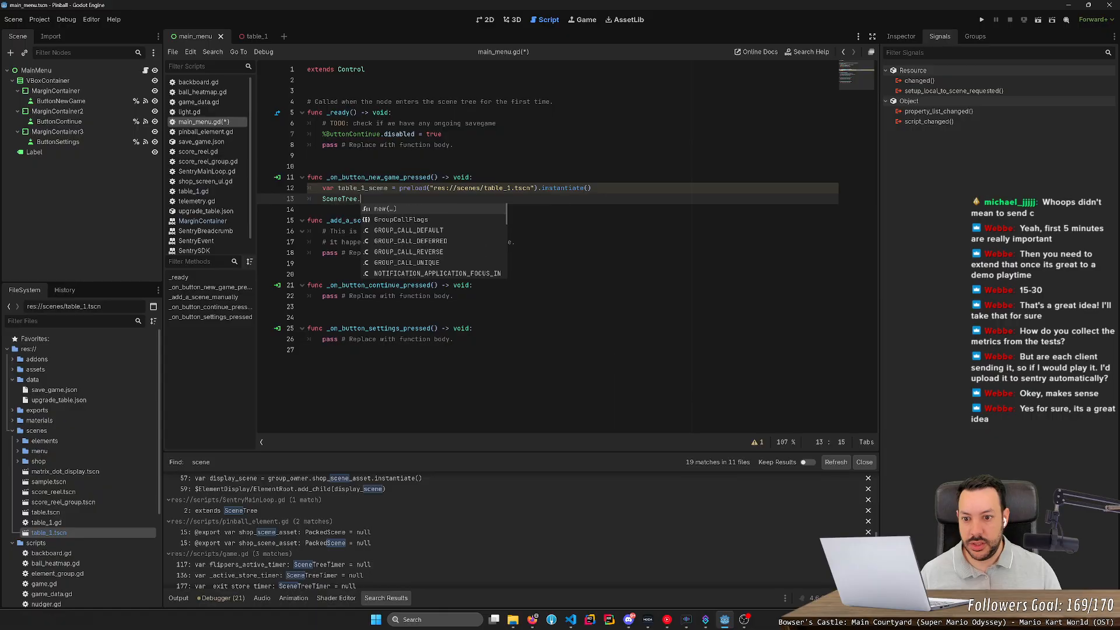
text(change)
- Recheck the SceneTree documentation in Firefox and replace the SceneTree call in Godot with get_tree().change_scene_to_packed(table_1_scene)
key(alt+Tab)
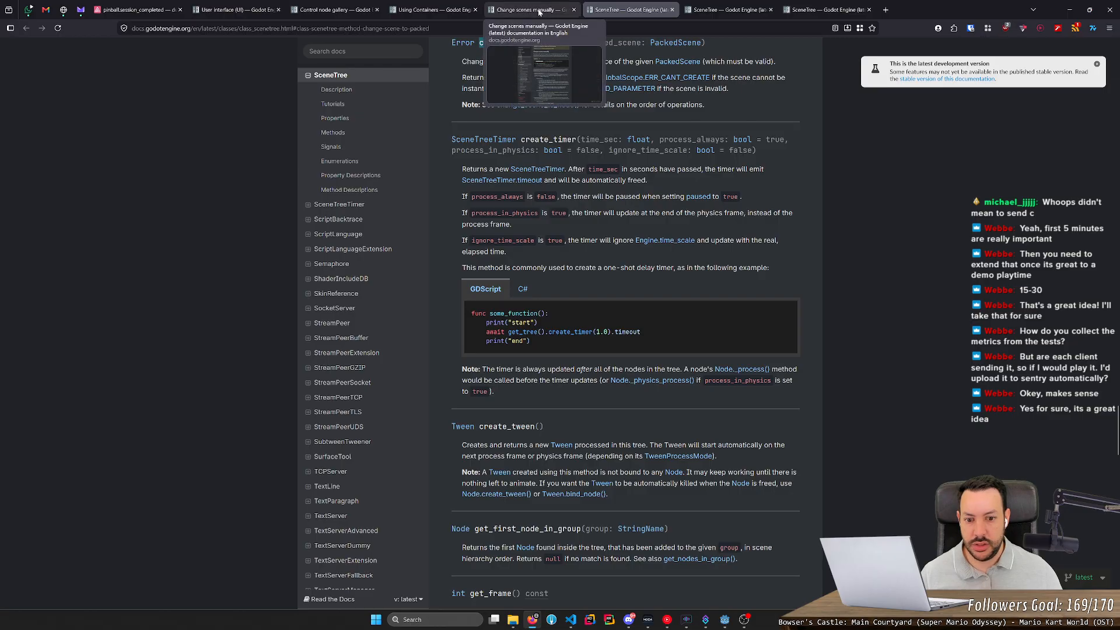
scroll(502, 56, up, 3)
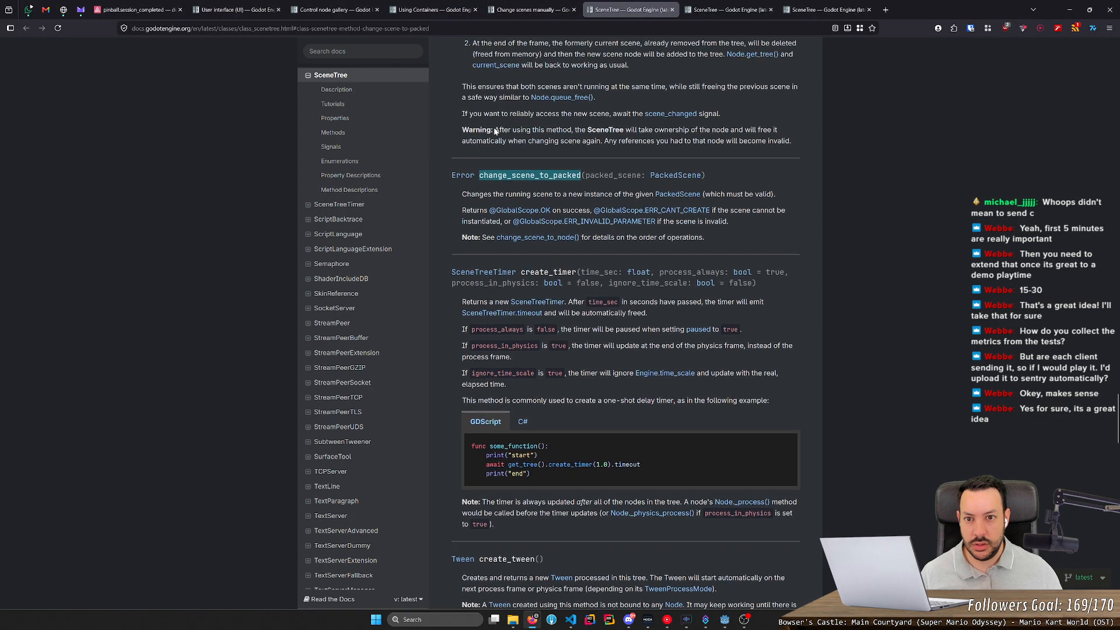
key(alt+Tab)
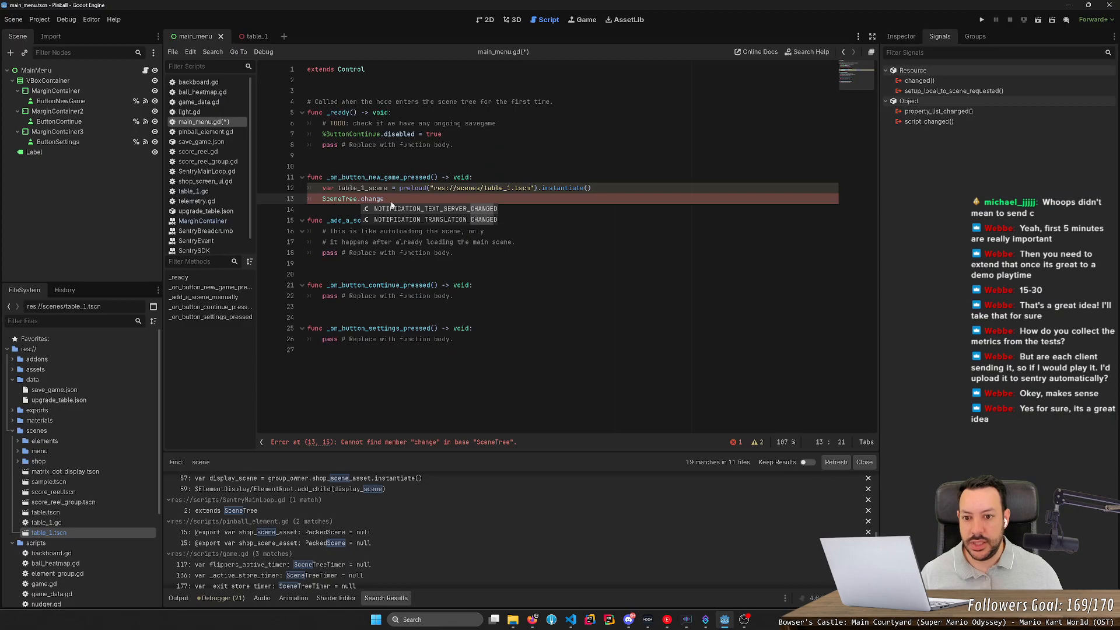
drag(323, 198, 384, 199)
text(get_)
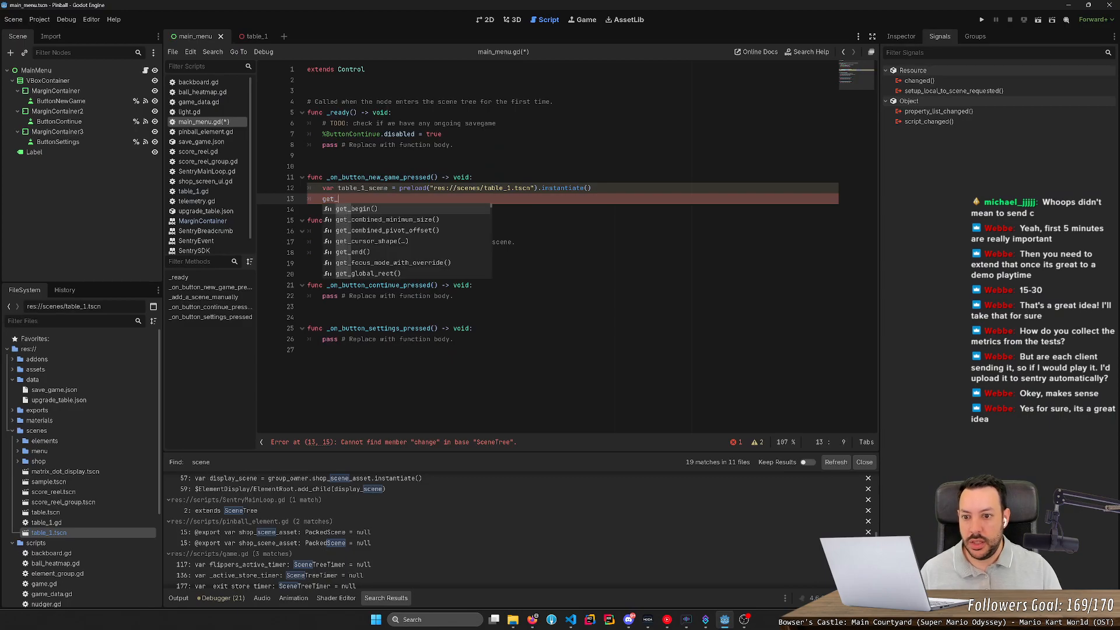
text(tree().change_)
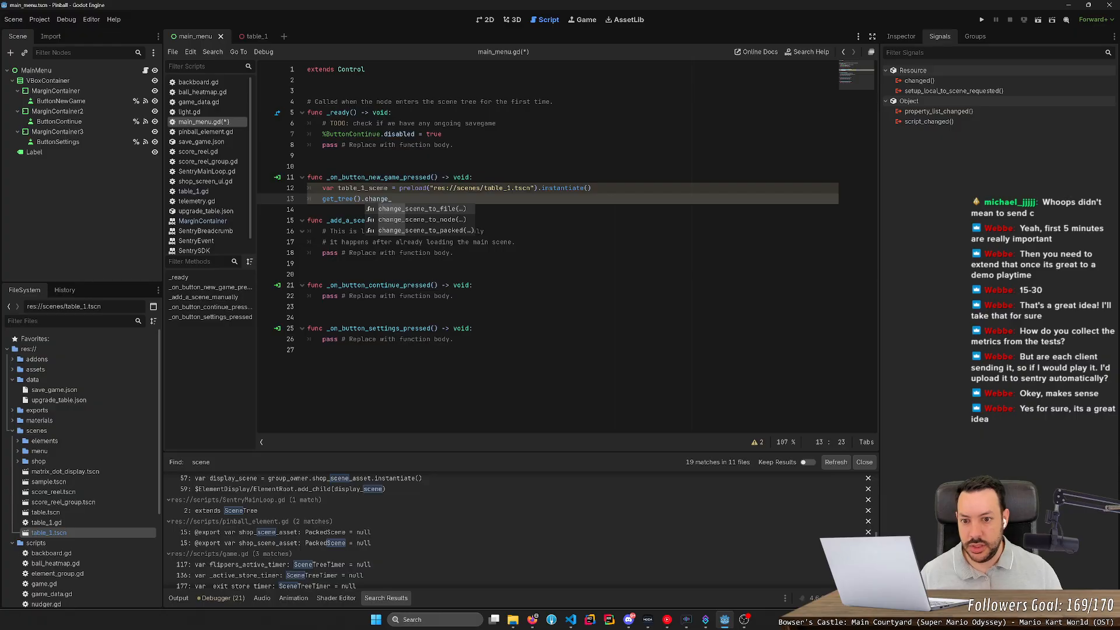
key(Down)
key(Down)
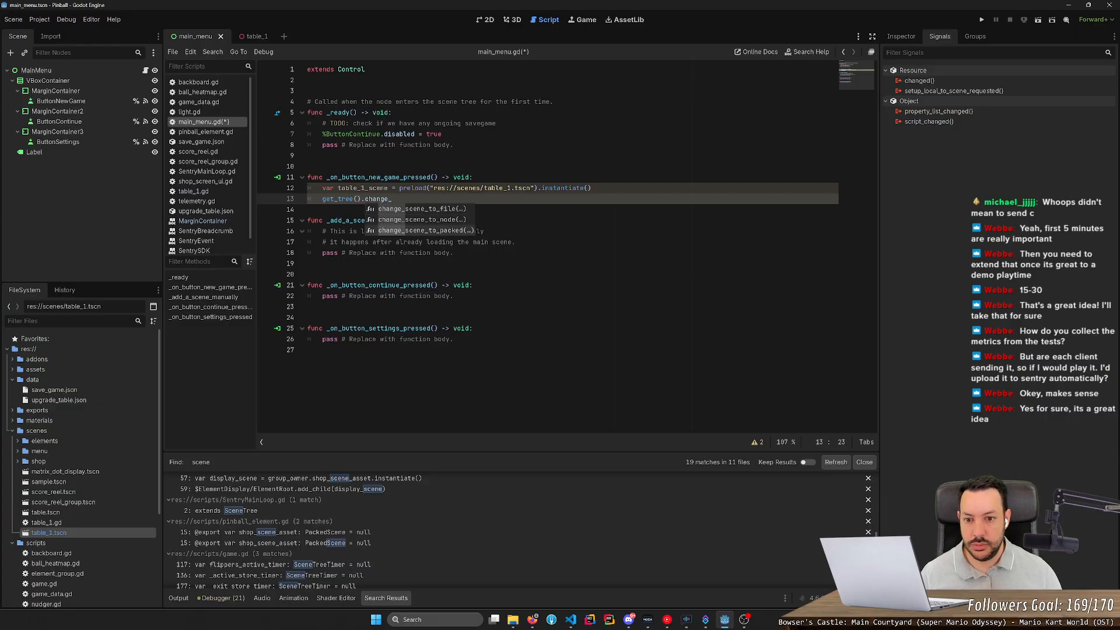
key(Return)
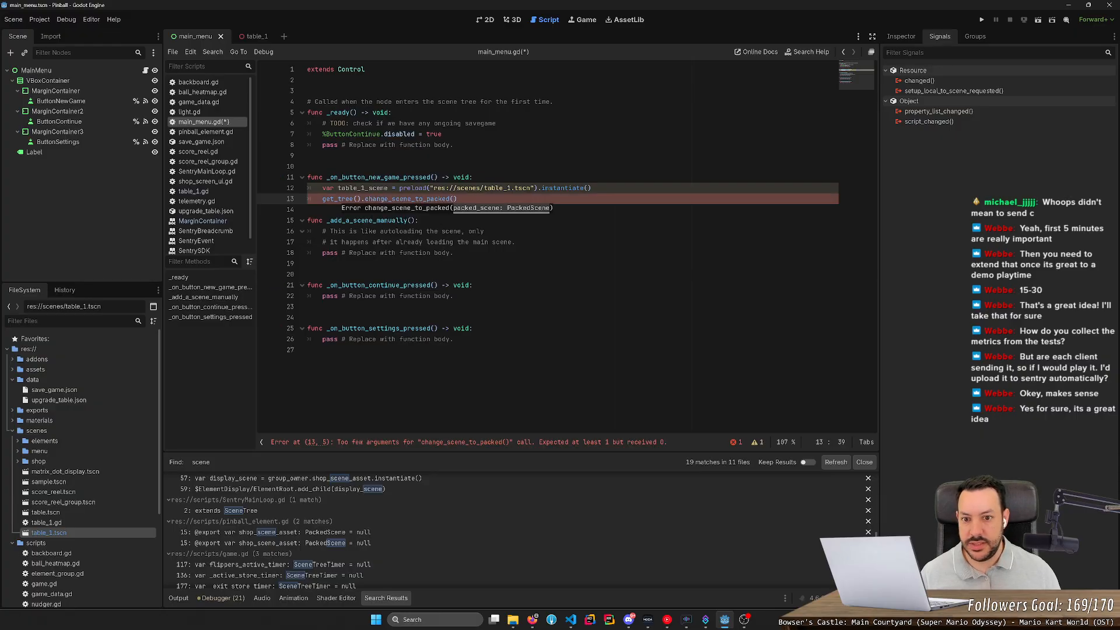
mouse_move(407, 189)
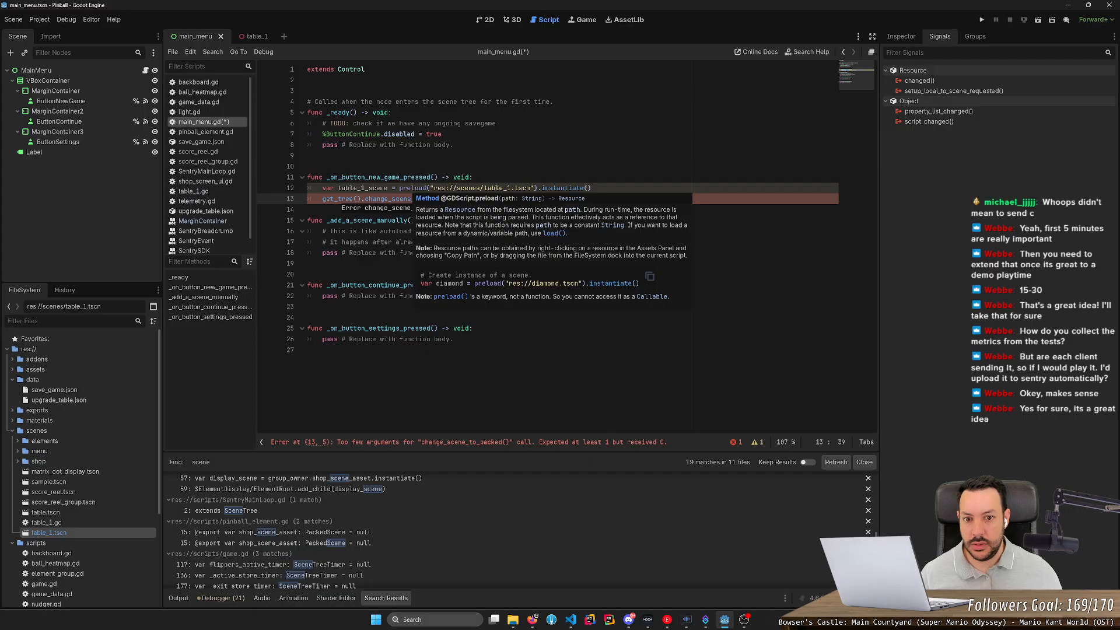
text(table_1_scene)
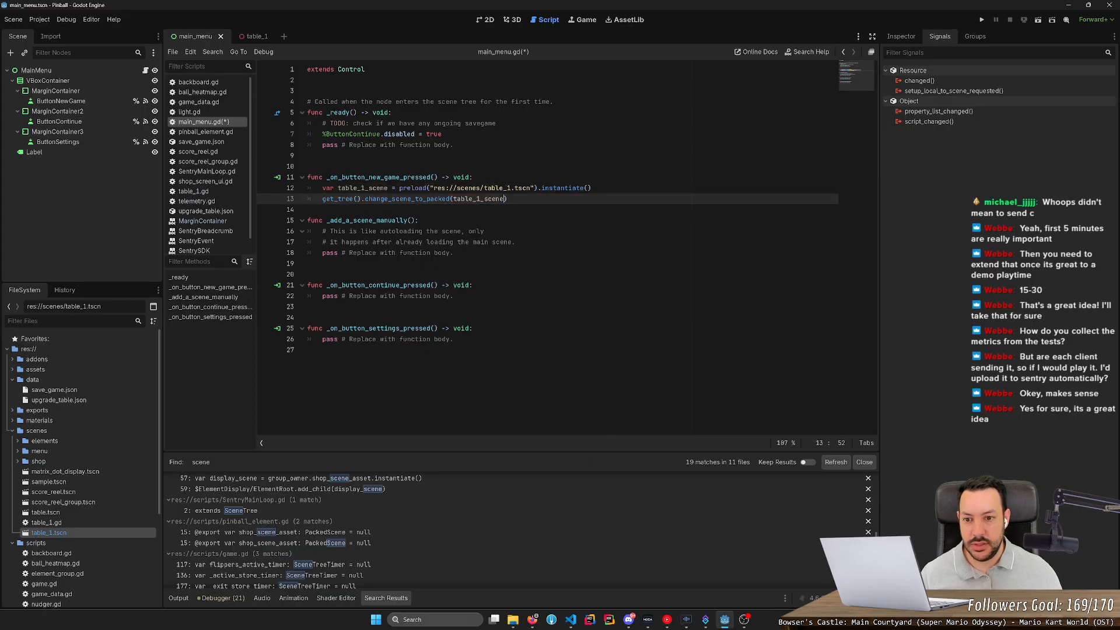
- Save the script, run the main menu scene to test New Game, and inspect the debugger's error list before stopping the run
key(ctrl+s)
click(1039, 20)
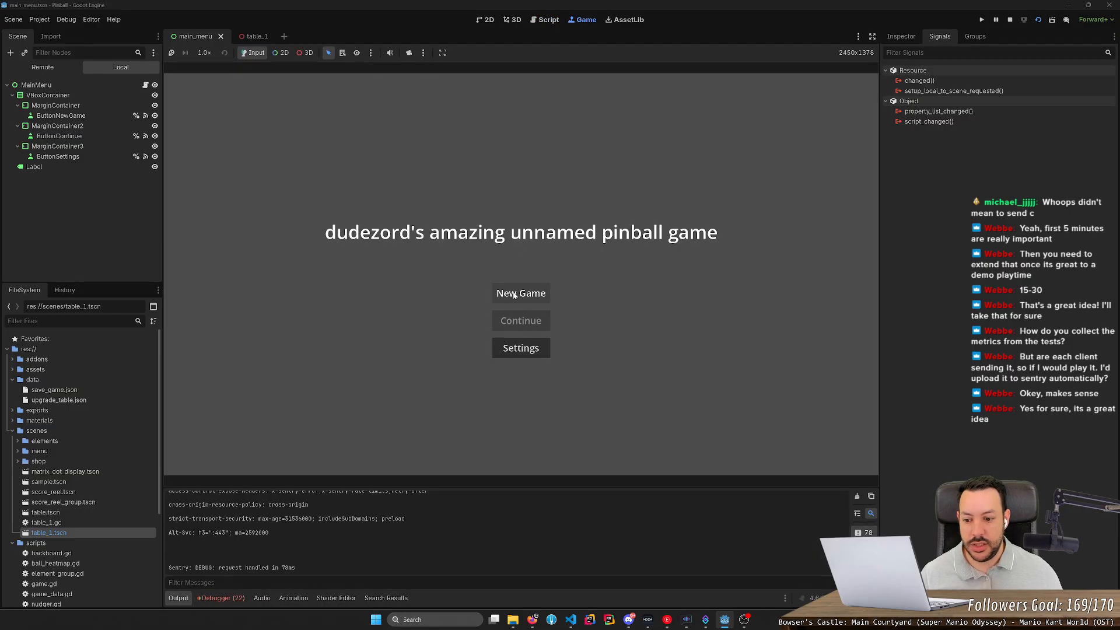
click(222, 598)
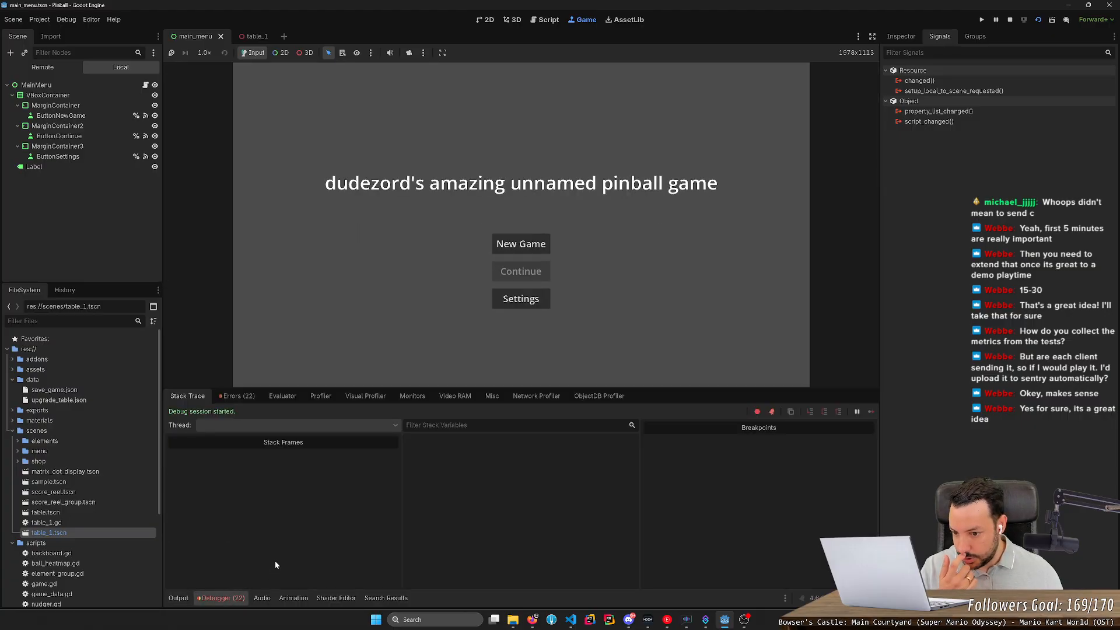
click(238, 396)
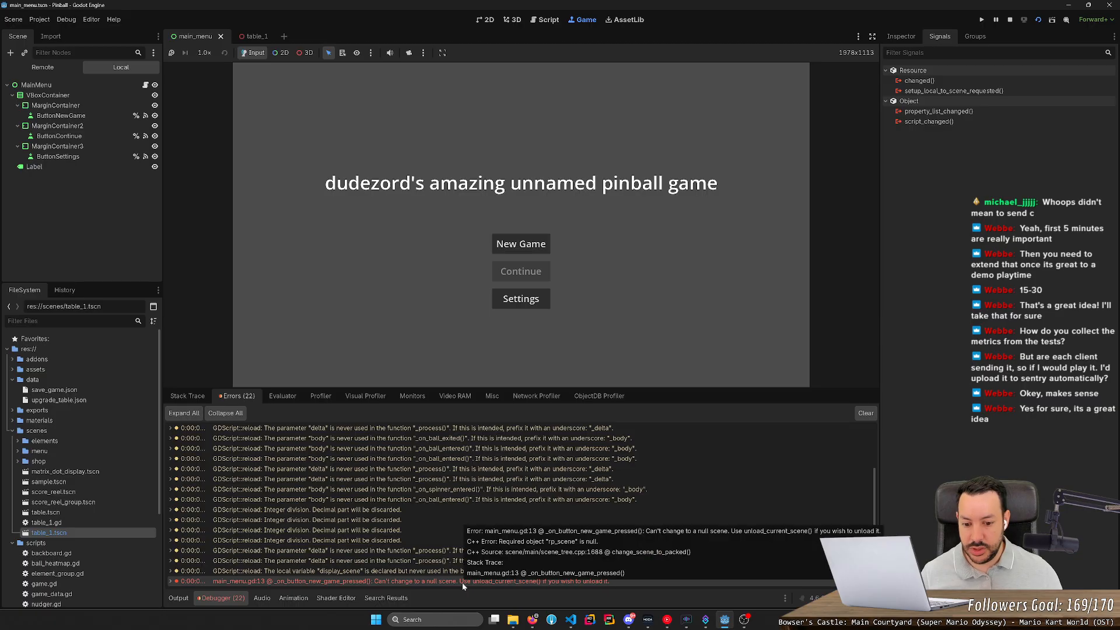
click(1009, 20)
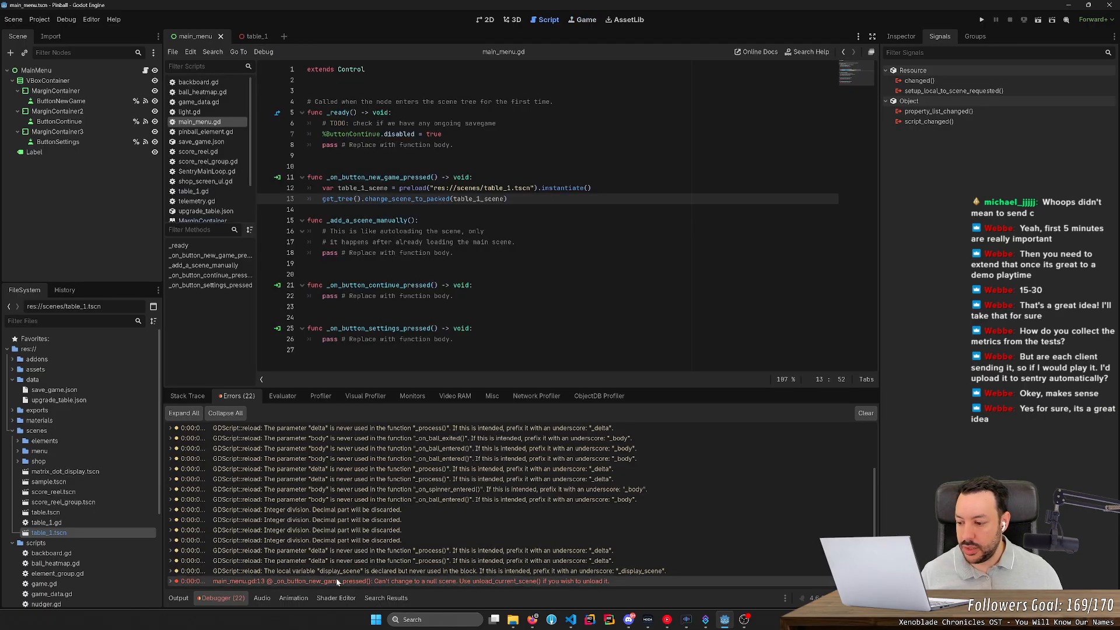
- Switch to Sentry in Firefox and open the Errors & Outages list for the pinball-prototype project
click(532, 619)
click(136, 9)
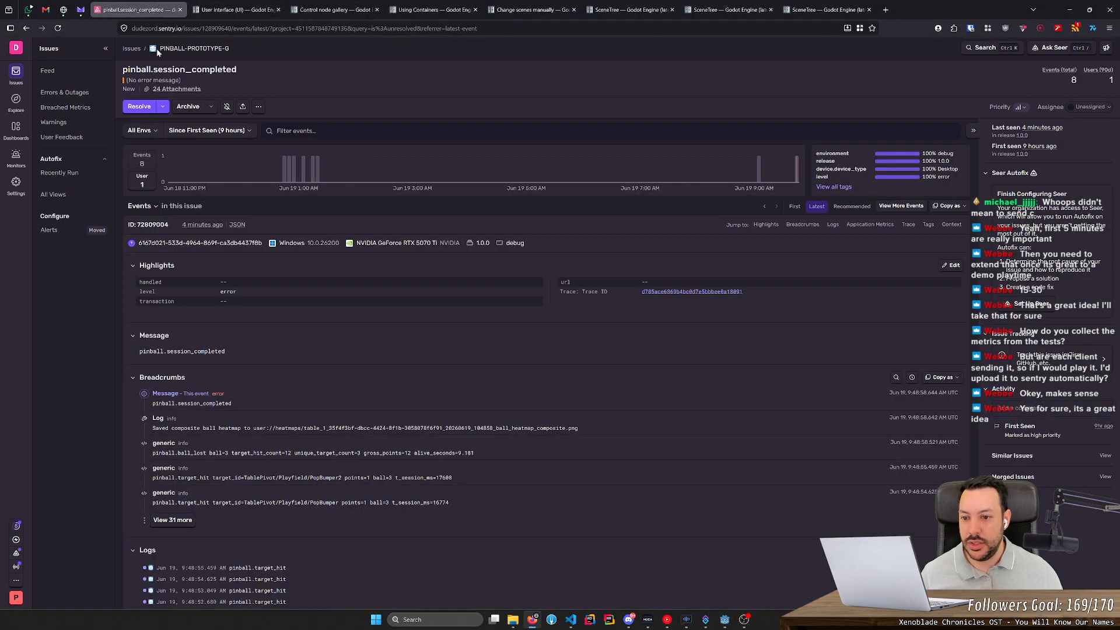
click(62, 95)
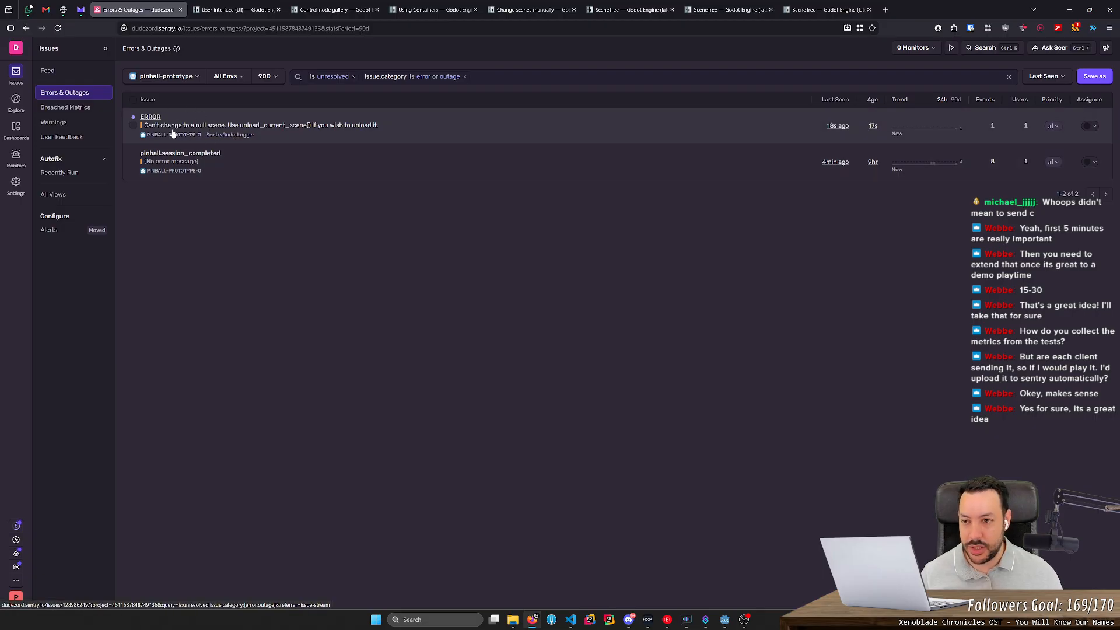
- Delete the "Can't change to a null scene" issue from Sentry's Errors & Outages list and return to Godot
click(132, 125)
click(296, 100)
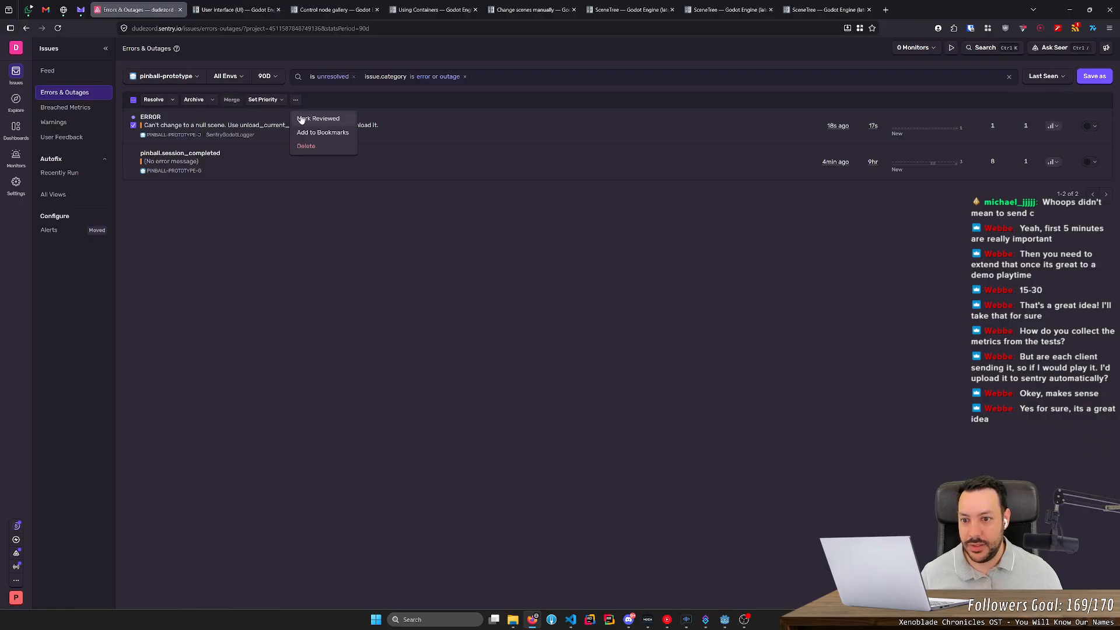
click(316, 147)
click(617, 152)
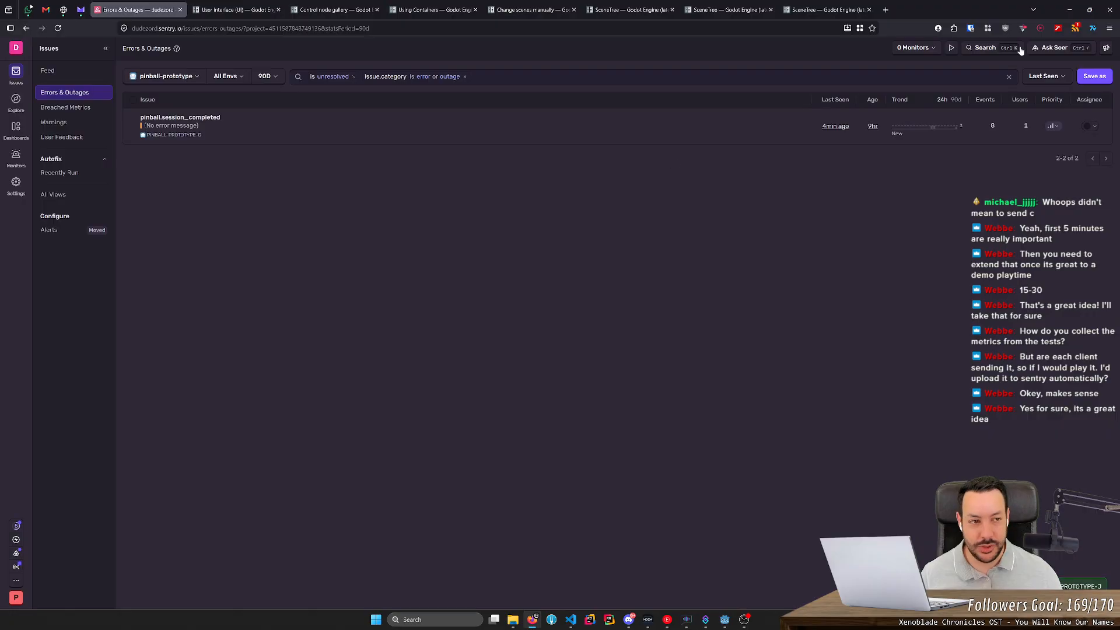
click(1077, 11)
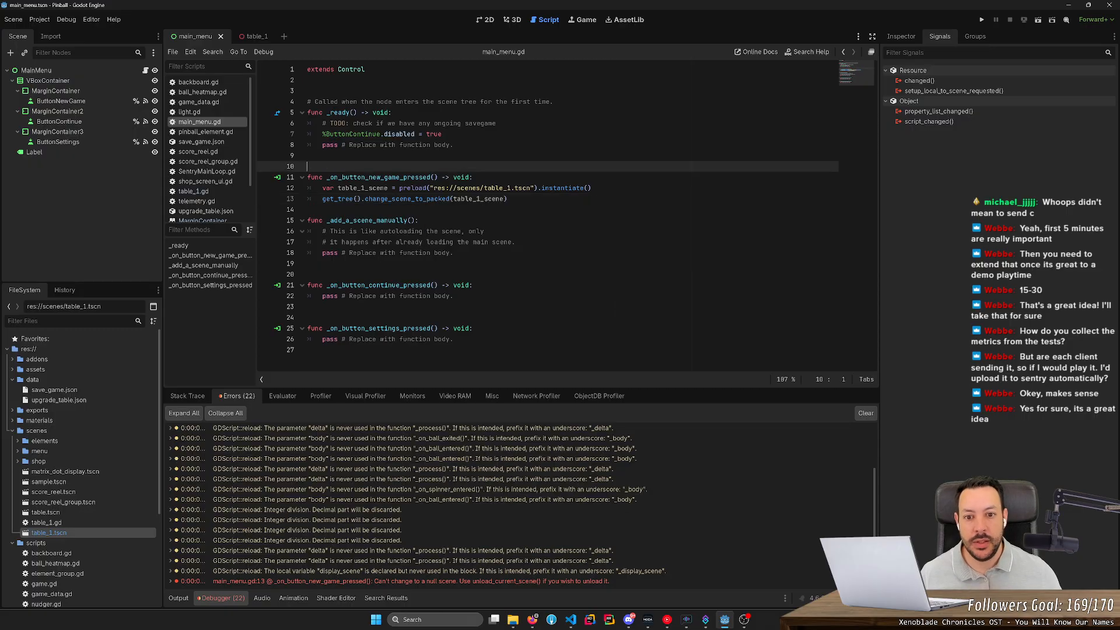
- Check the PackedScene instantiate documentation, replace change_scene_to_packed with change_scene_to_node in _on_button_new_game_pressed, and save the script
ctrl+click(558, 187)
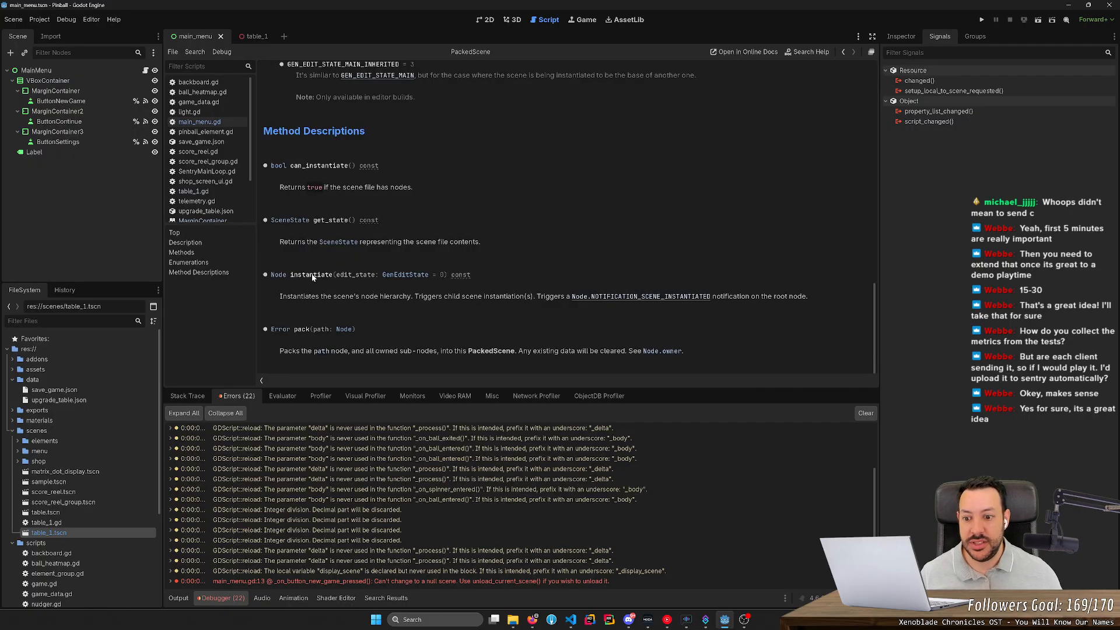
key(alt+Left)
double_click(407, 199)
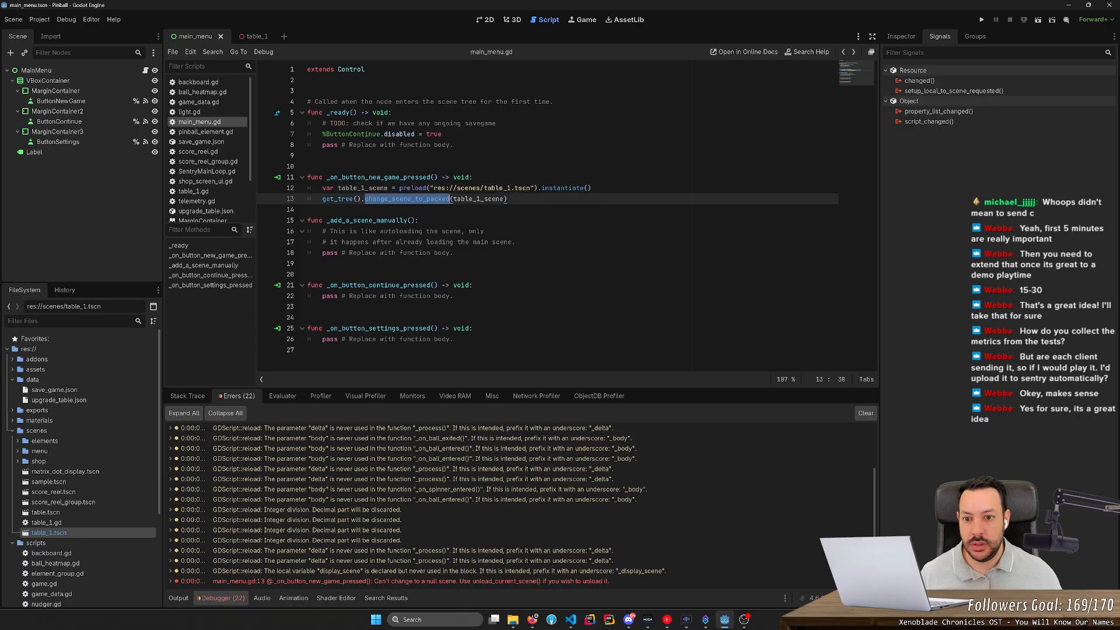
text(change_scene_to_node)
key(End)
key(ctrl+s)
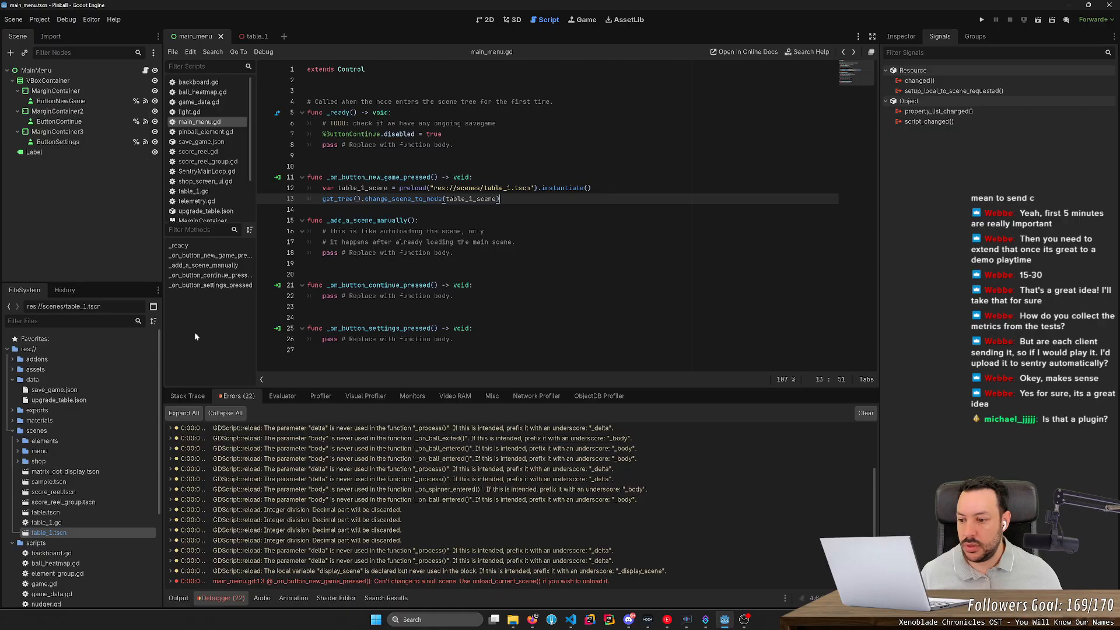
- Expand the addons folder and its sentry subfolder in the project files to view the Sentry addon's contents
click(12, 359)
click(18, 369)
click(18, 379)
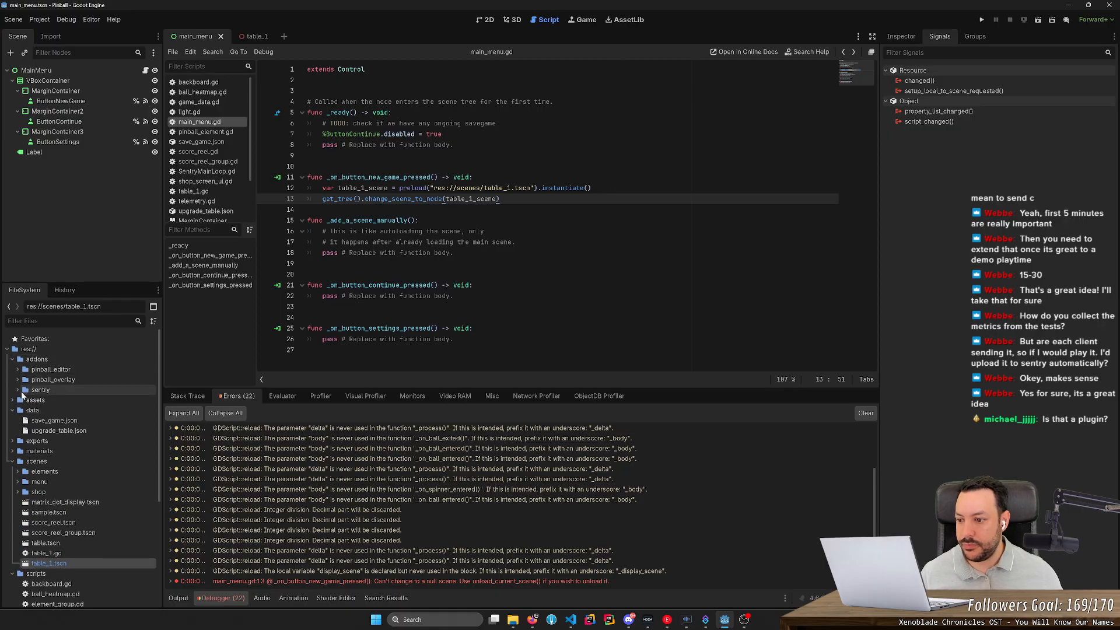
click(18, 389)
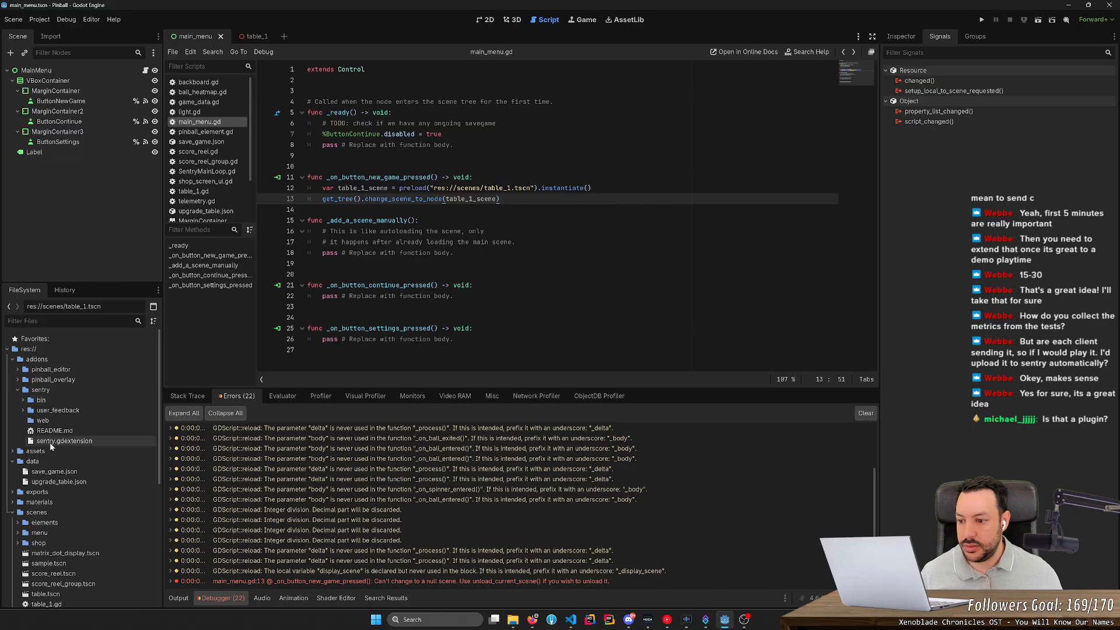
- Switch to Firefox, search the web for "sentry godot" in a new tab, and open the Sentry for Godot Engine result
click(537, 624)
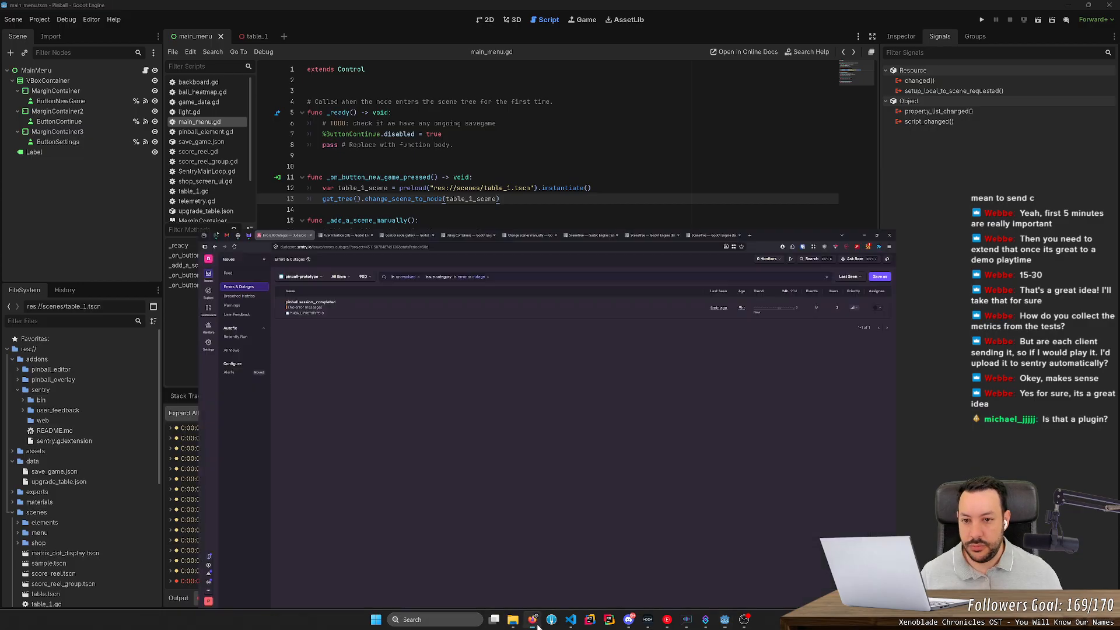
key(ctrl+t)
text(sentry godot)
key(Return)
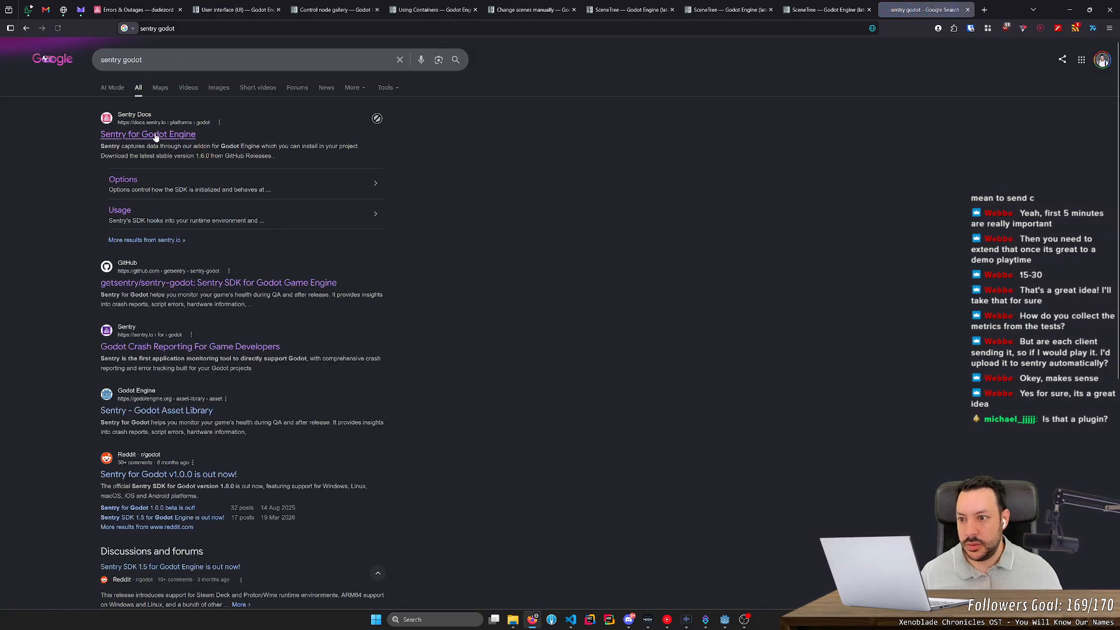
click(151, 135)
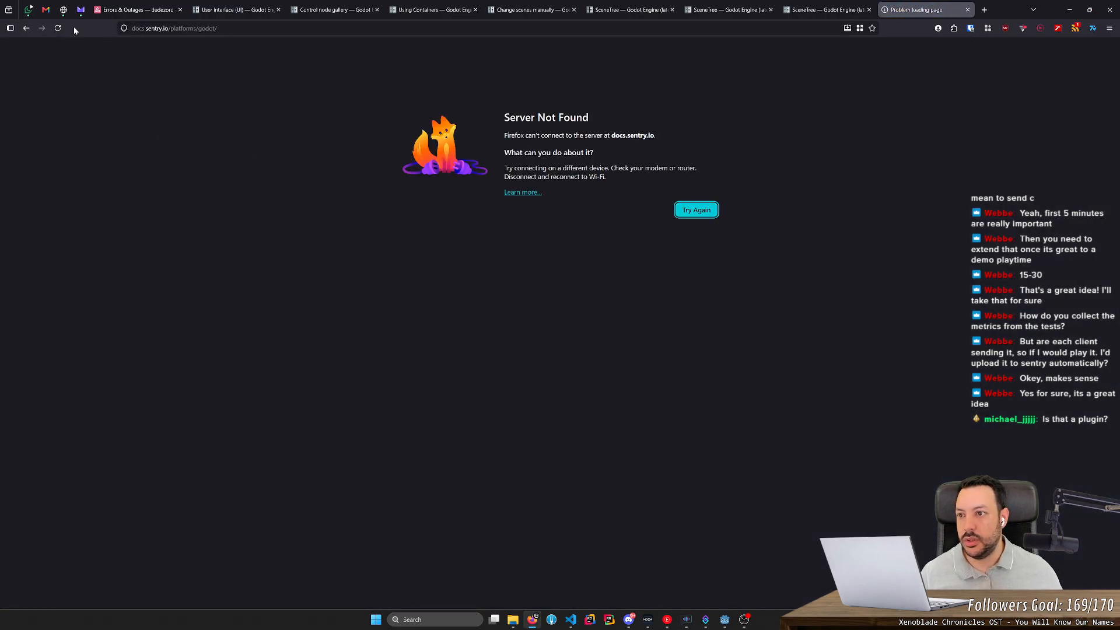
- Retry loading docs.sentry.io/platforms/godot/, look over the Godot Engine SDK page, and close its tab
click(164, 28)
click(150, 28)
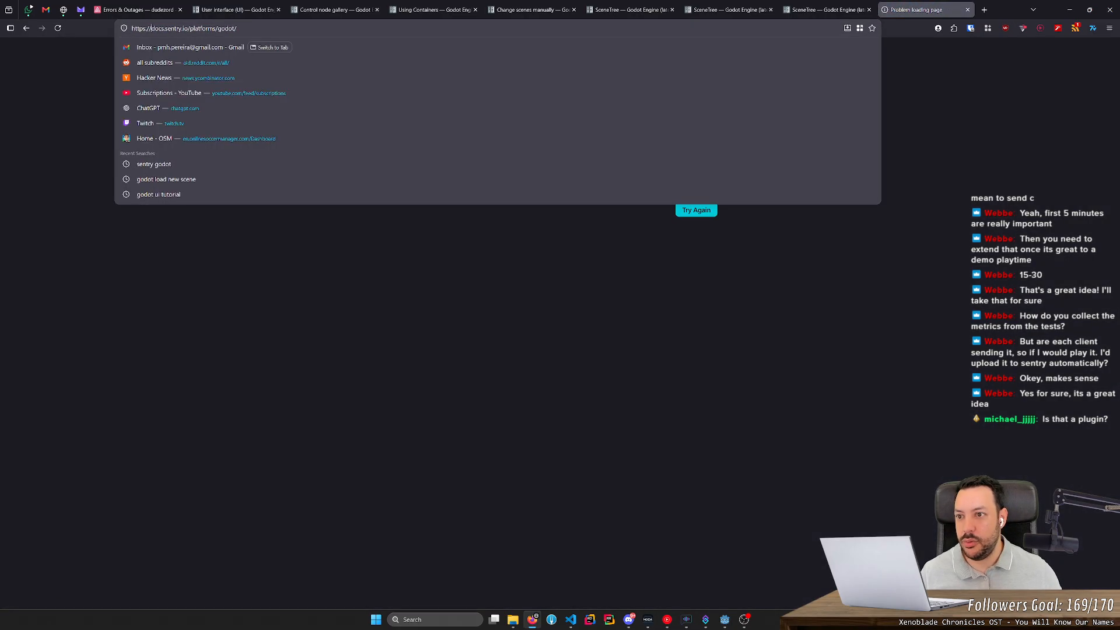
text(a)
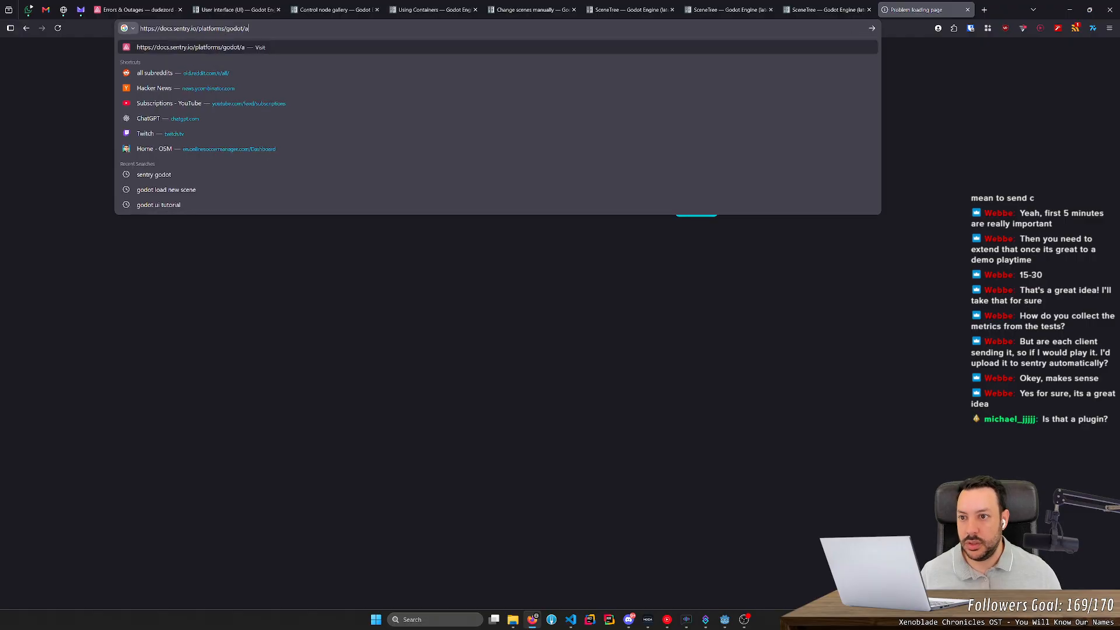
key(Return)
key(ctrl+l)
key(End)
key(BackSpace)
key(Return)
click(62, 25)
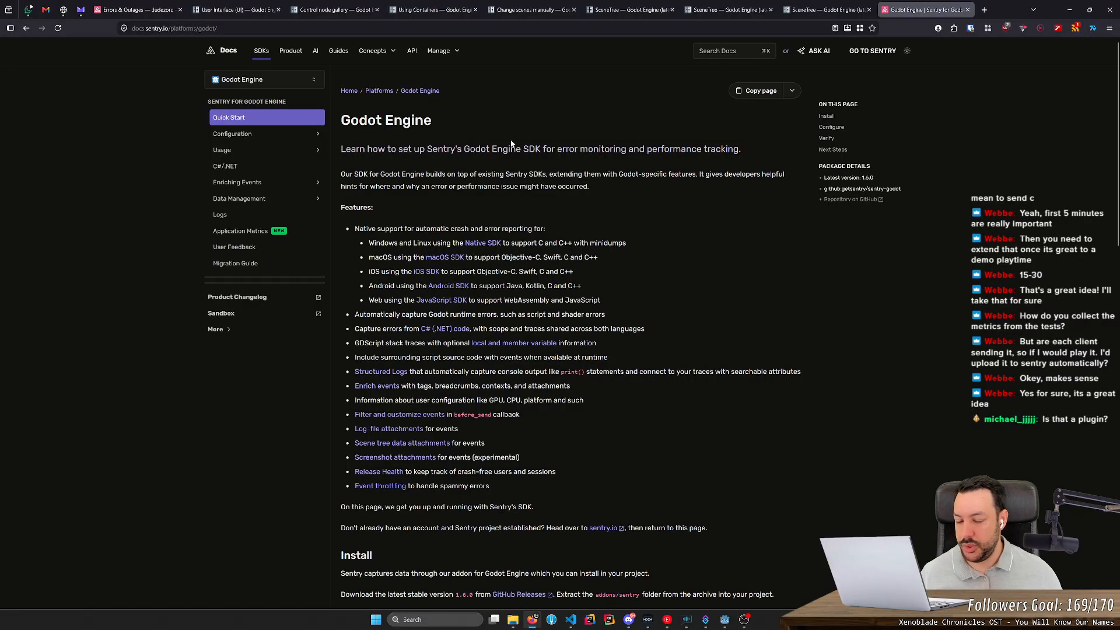
middle_click(904, 7)
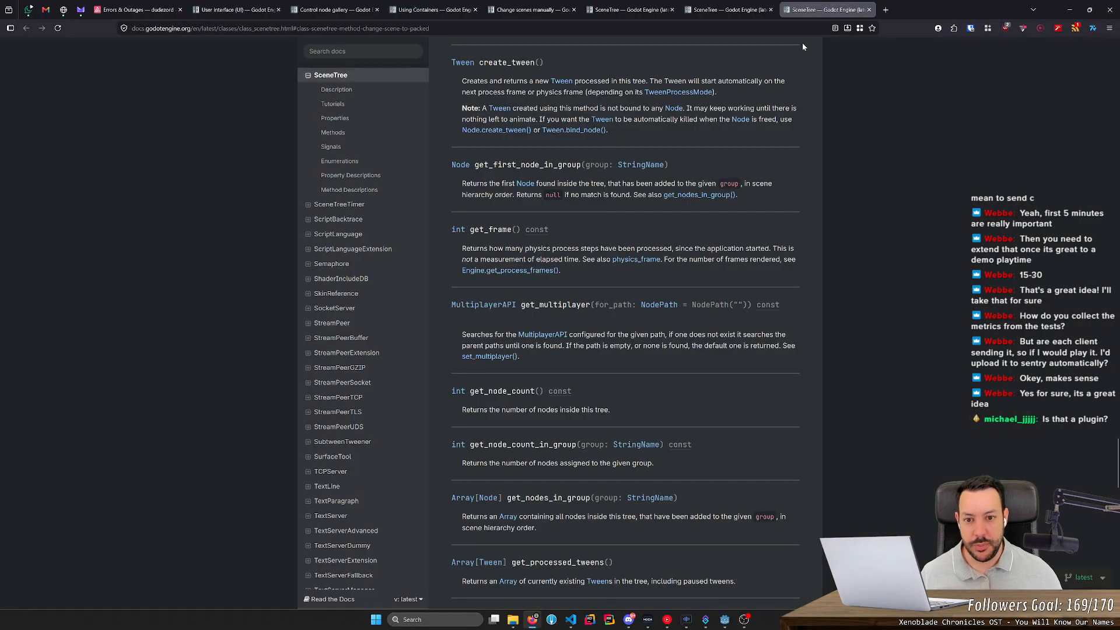
- Switch to Godot, open telemetry.gd from the scripts folder, and examine the _on_playthrough_started function
key(alt+Tab)
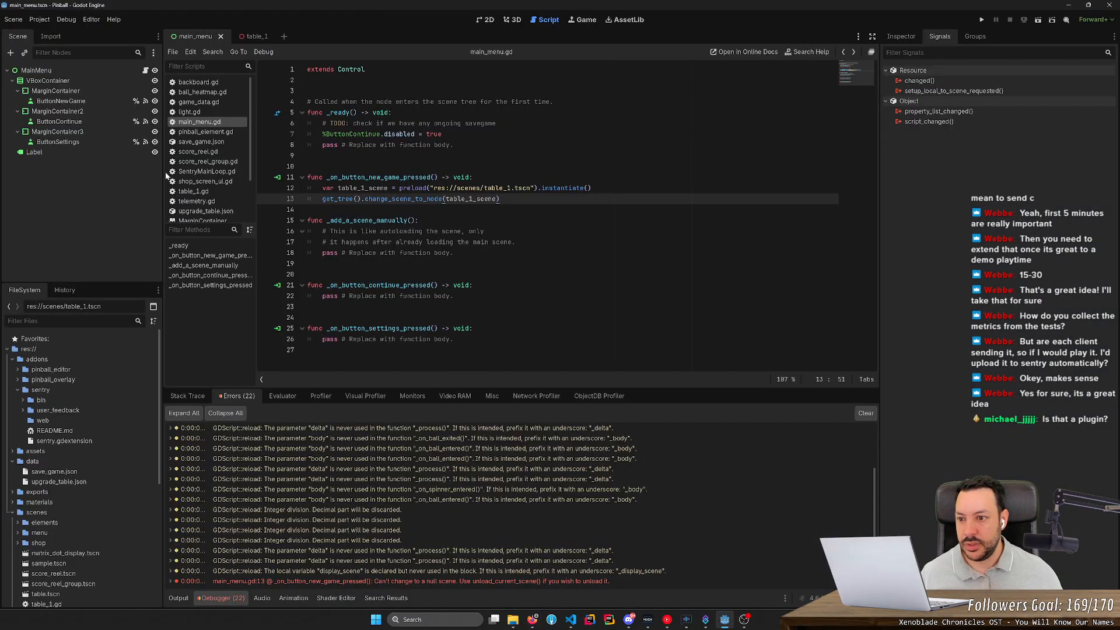
scroll(71, 388, down, 3)
scroll(71, 388, down, 2)
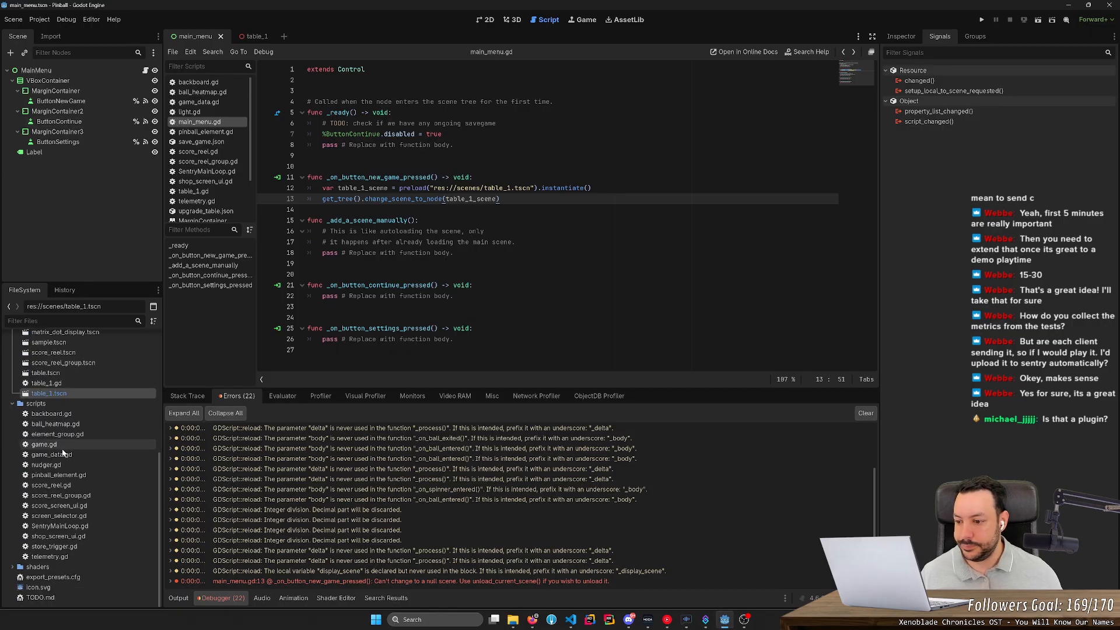
double_click(50, 557)
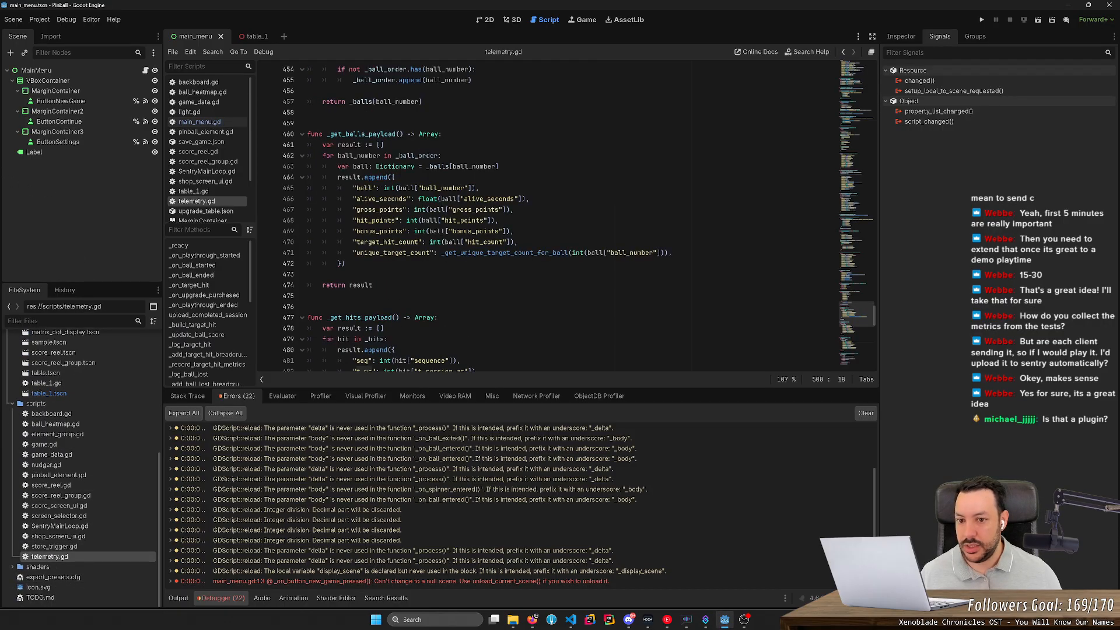
drag(854, 315, 876, 79)
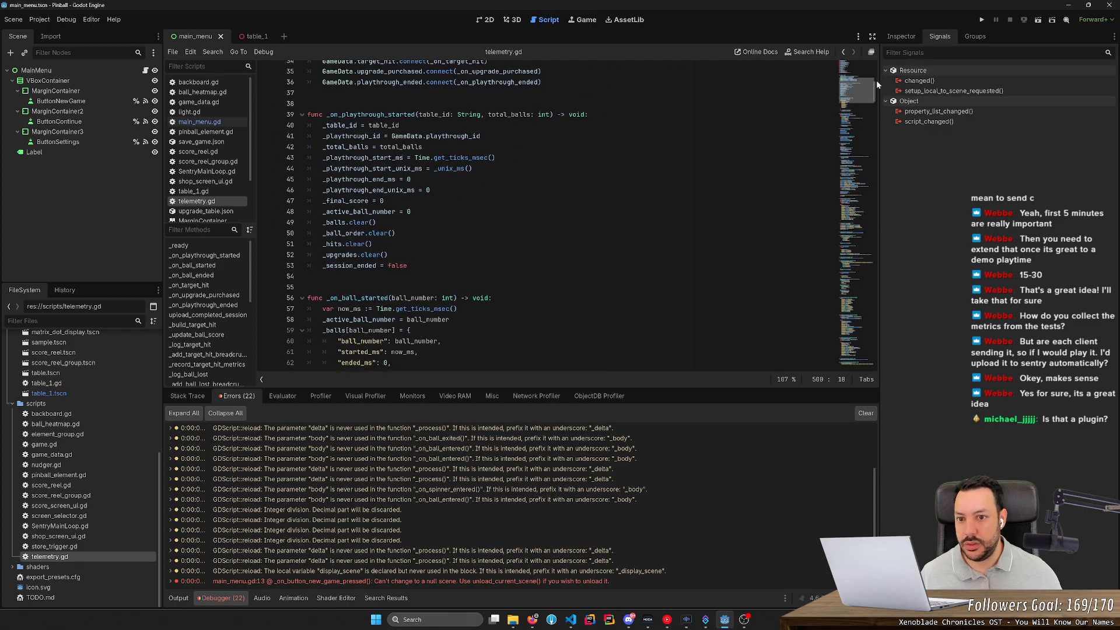
click(309, 115)
drag(308, 115, 308, 276)
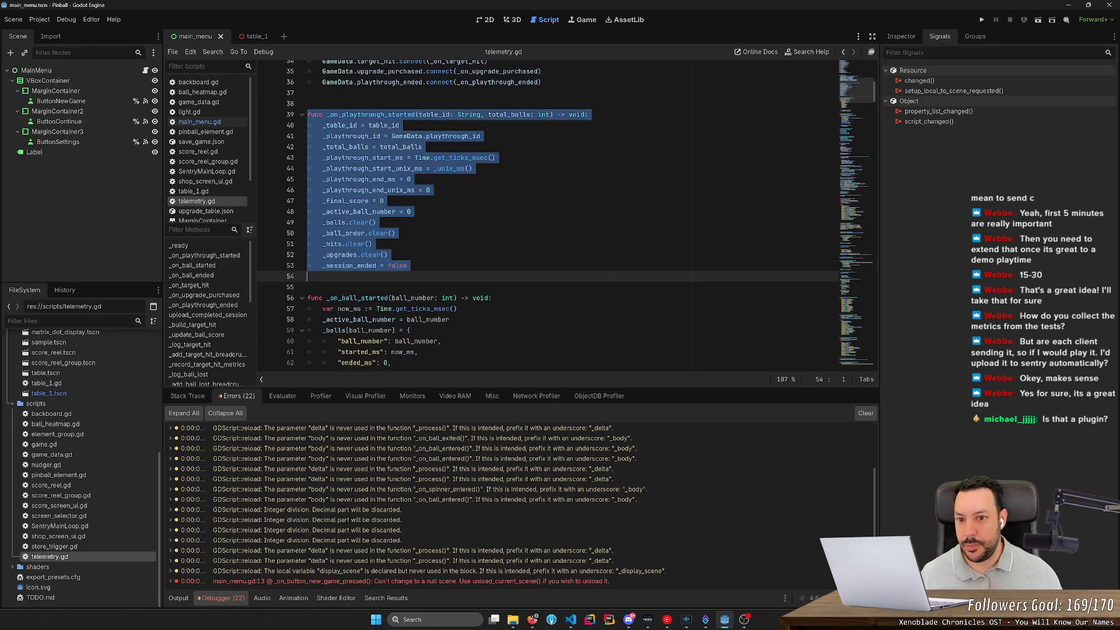
click(308, 276)
- Examine _on_ball_started, _on_ball_ended and the Sentry upload code in telemetry.gd, and leave the script for the 3D workspace
scroll(308, 276, down, 4)
drag(308, 168, 308, 341)
click(435, 211)
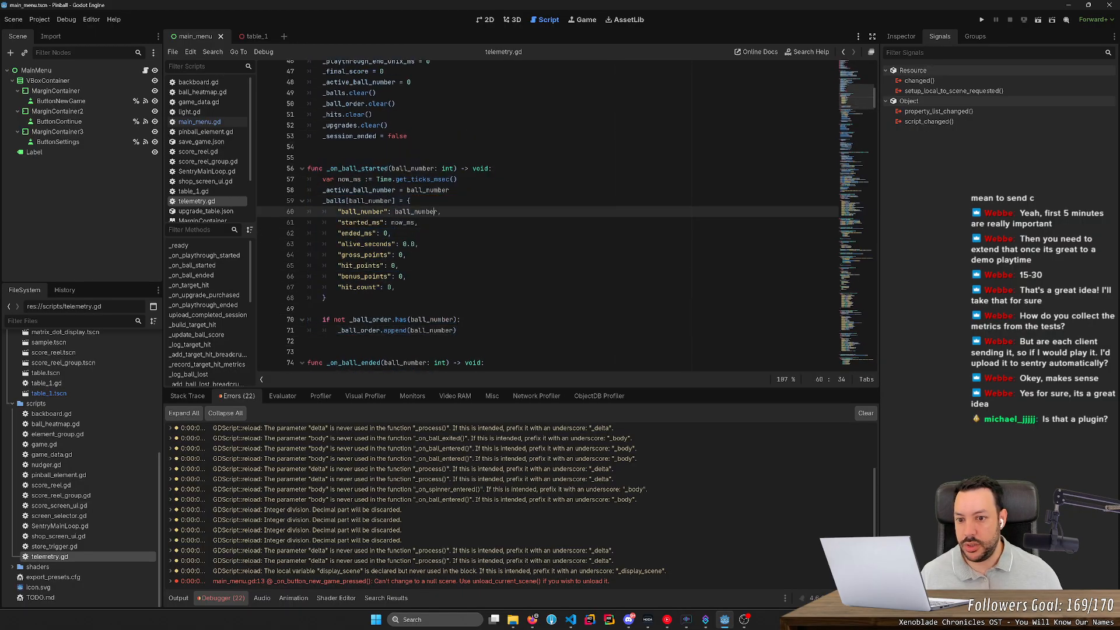
drag(341, 222, 418, 223)
scroll(418, 223, down, 8)
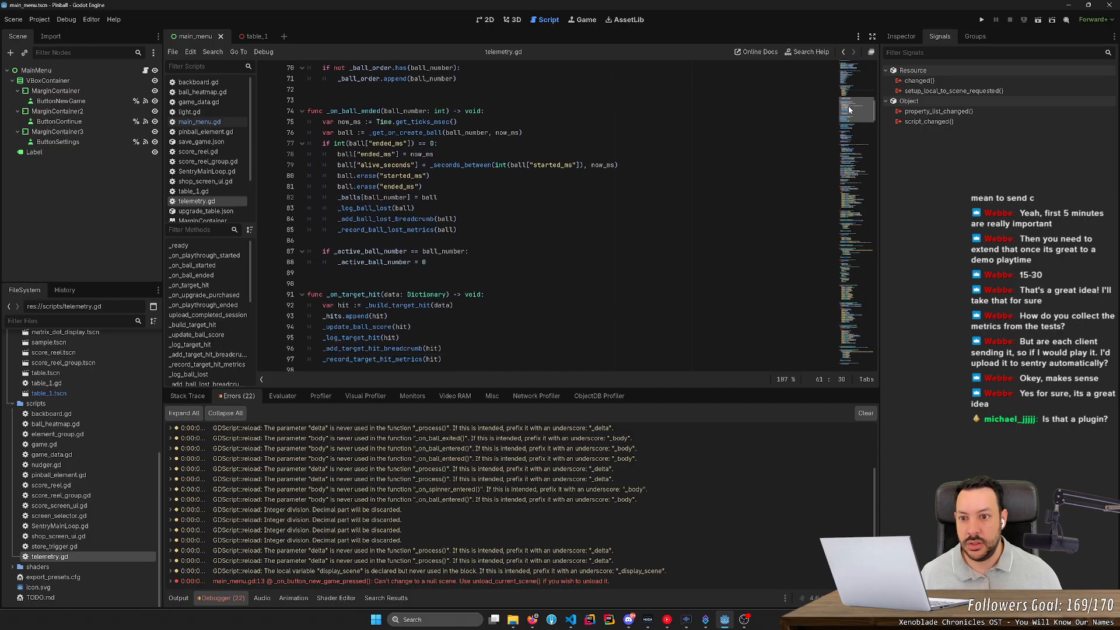
drag(308, 111, 308, 241)
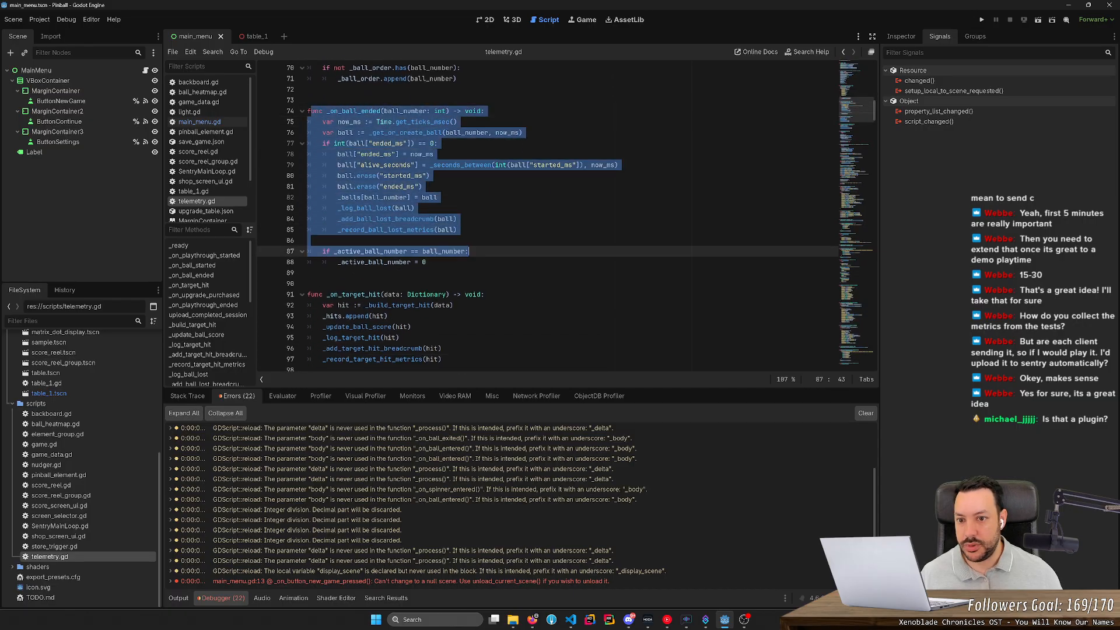
click(308, 240)
drag(337, 165, 458, 165)
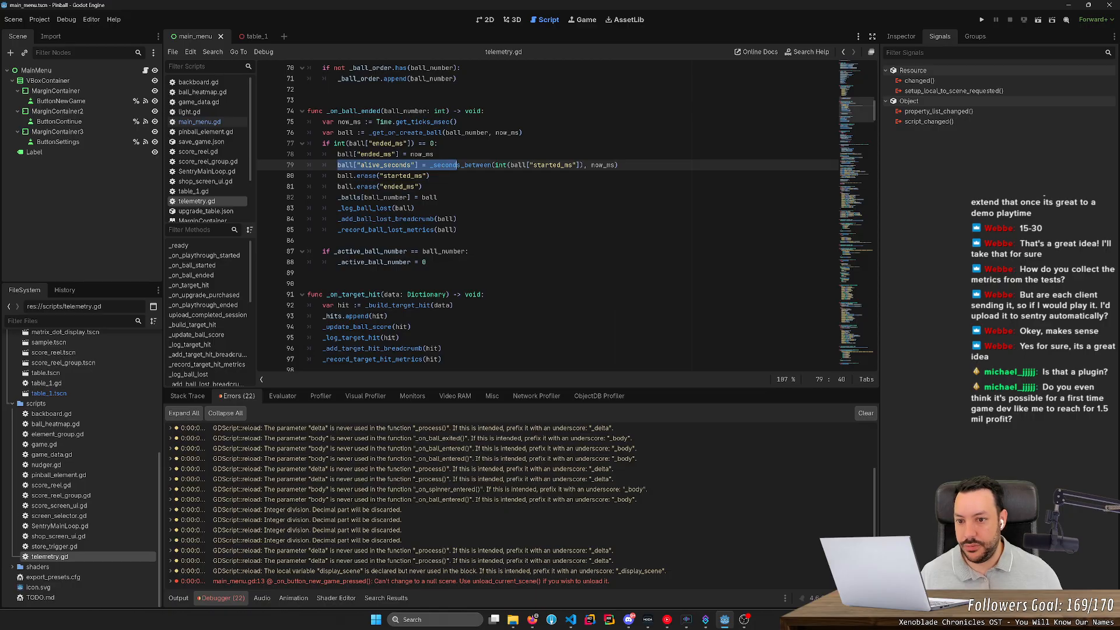
scroll(853, 120, down, 5)
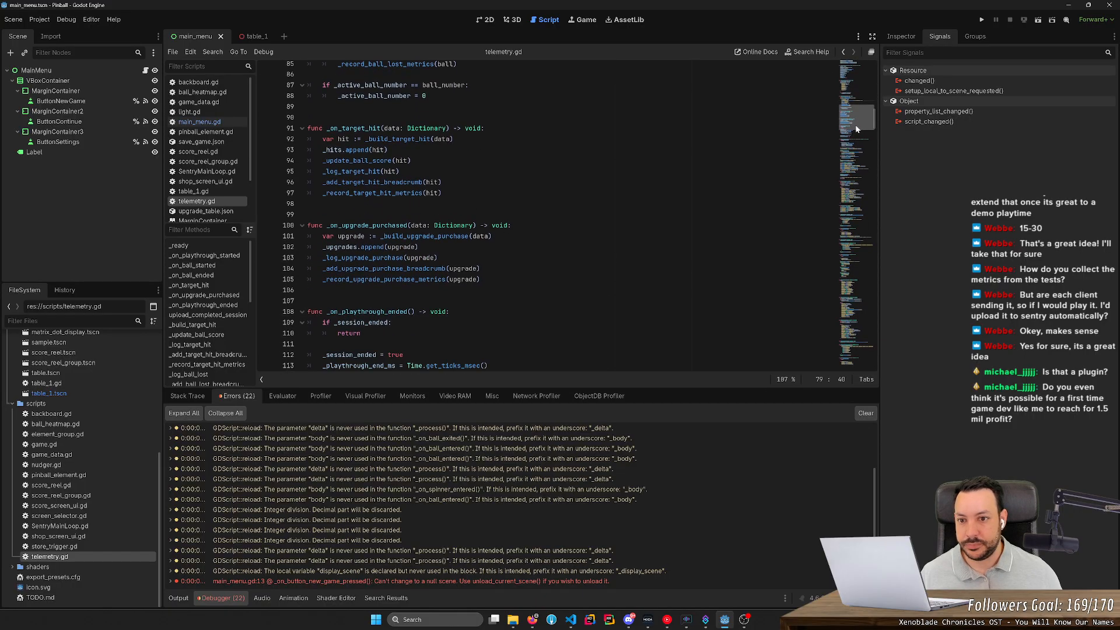
drag(855, 128, 856, 169)
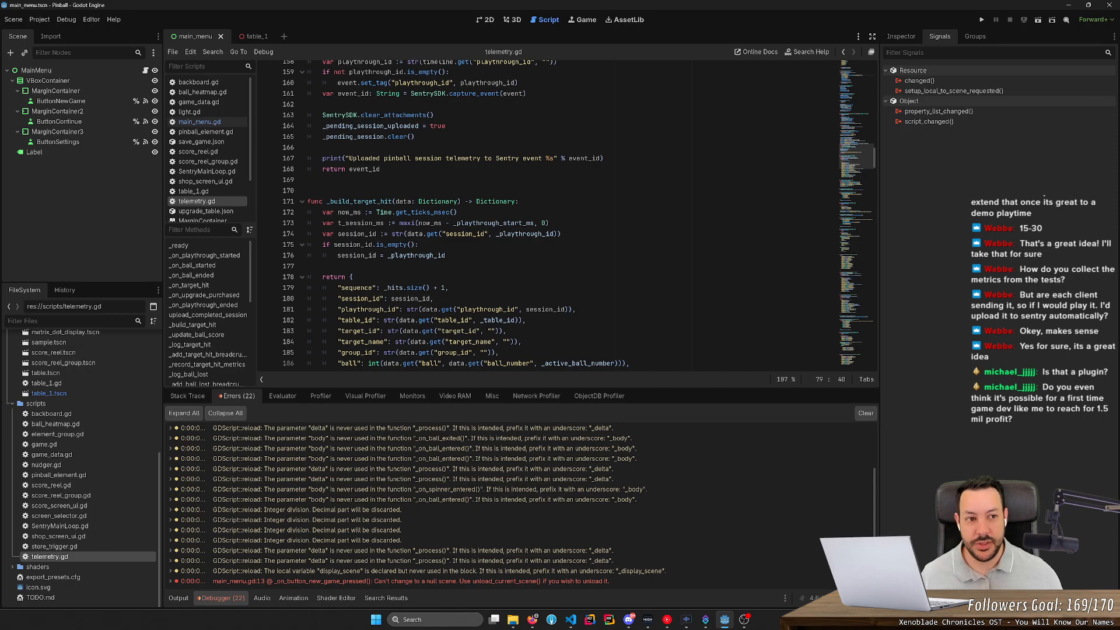
click(513, 20)
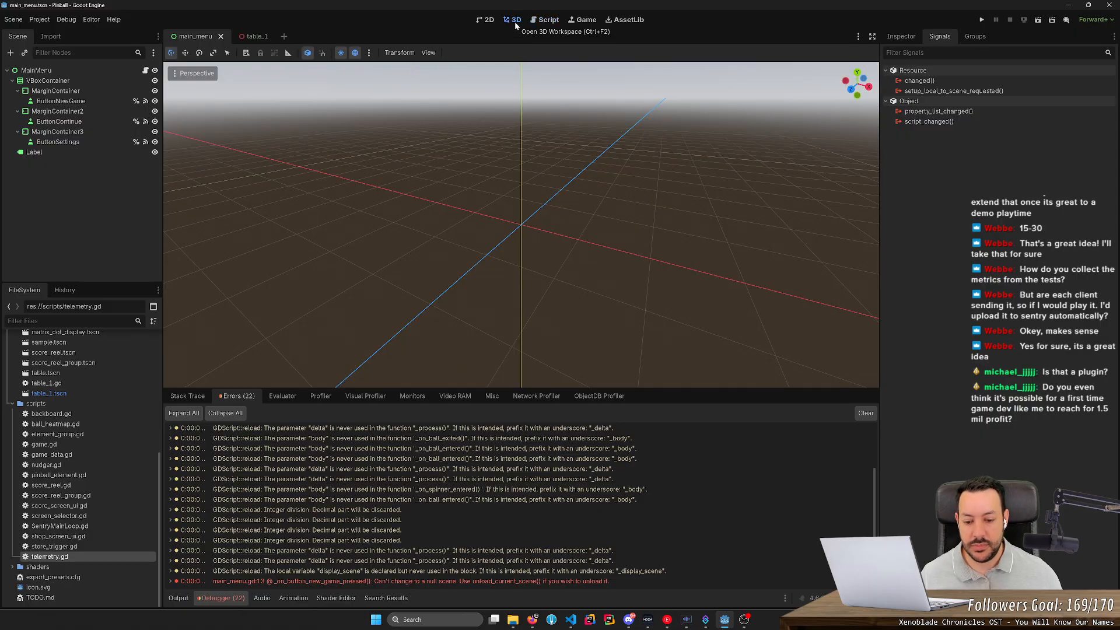
- Search the web for "flappy bird" in a new Firefox tab, preview two gameplay images, close the tab, and return to Godot
key(alt+Tab)
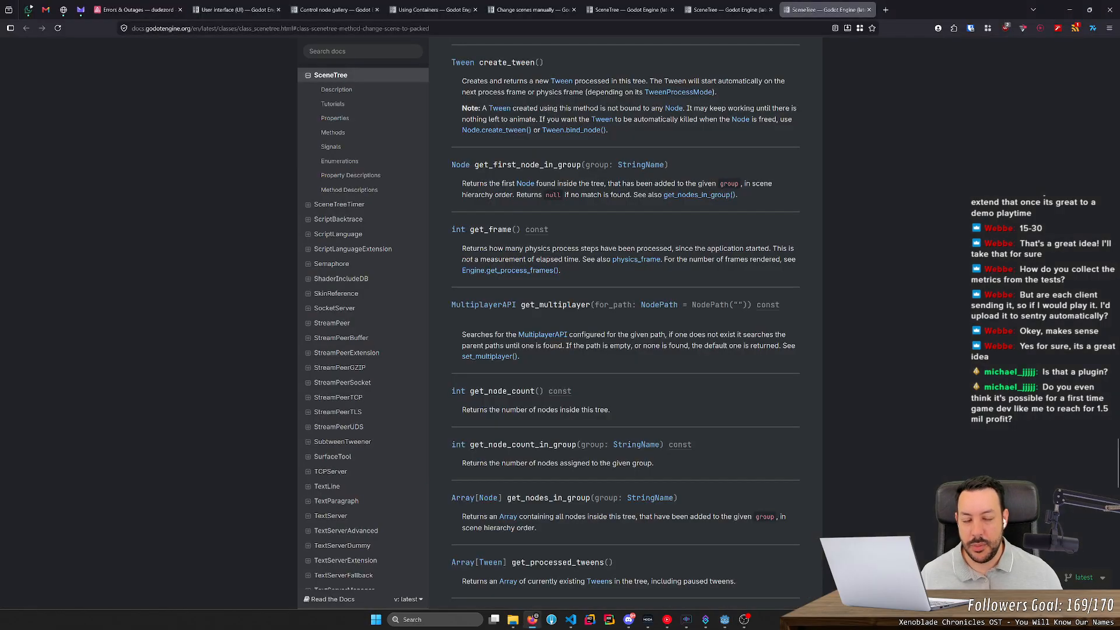
click(885, 10)
text(flappy bird)
key(Return)
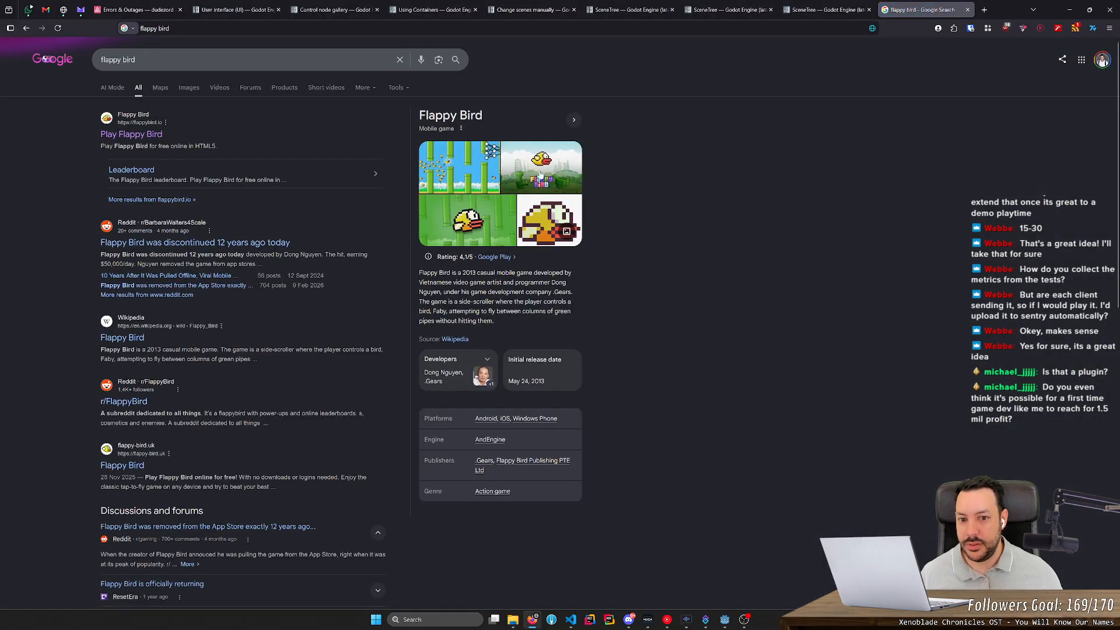
click(443, 175)
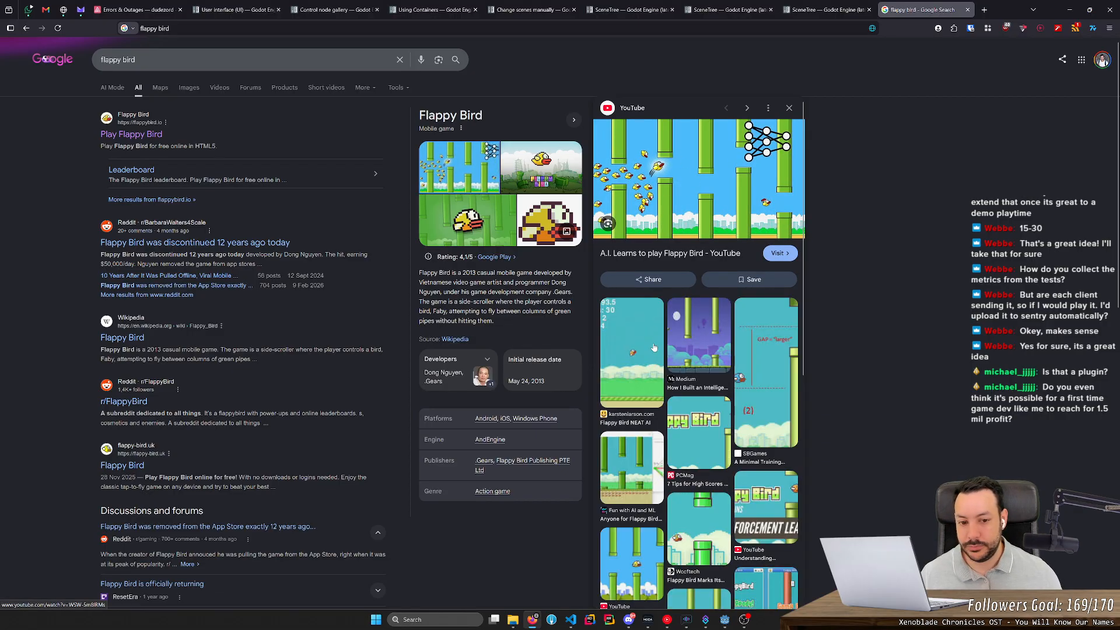
click(631, 350)
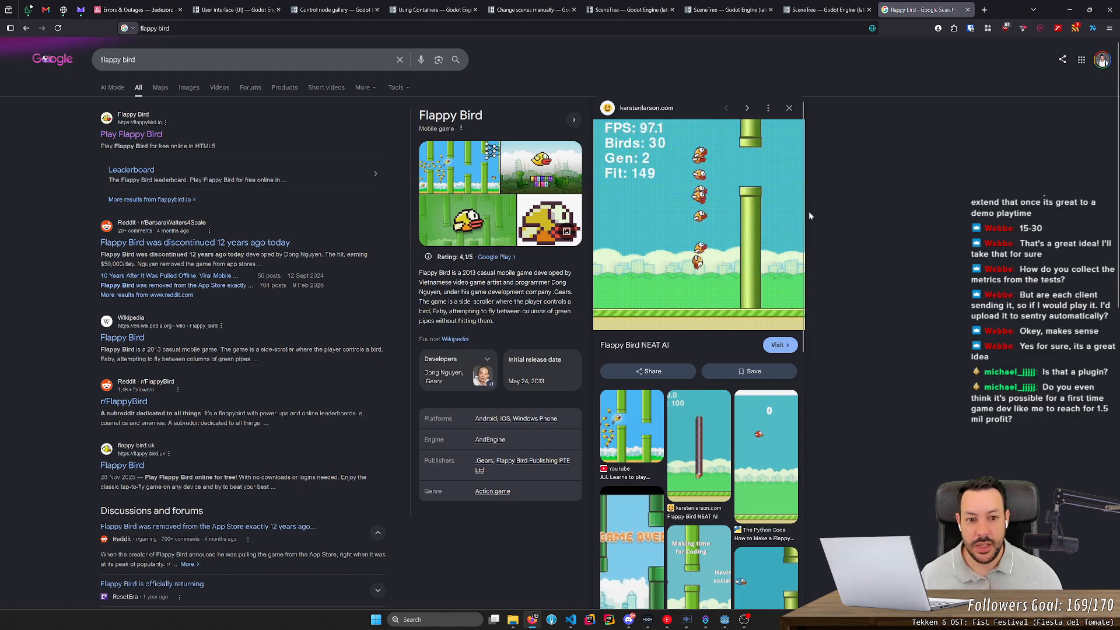
middle_click(948, 12)
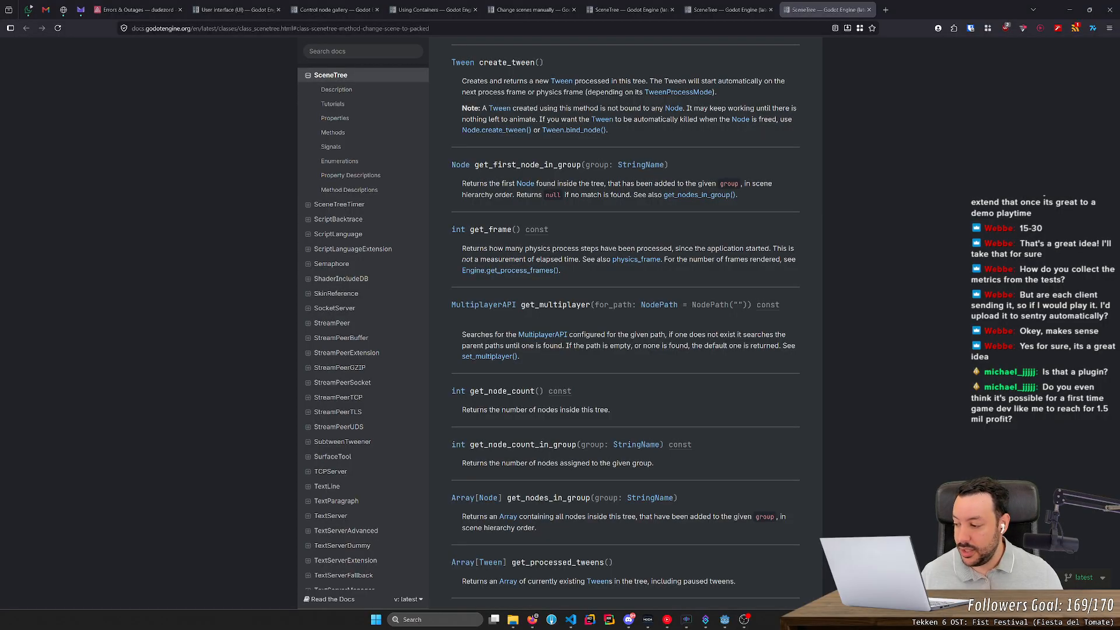
click(644, 384)
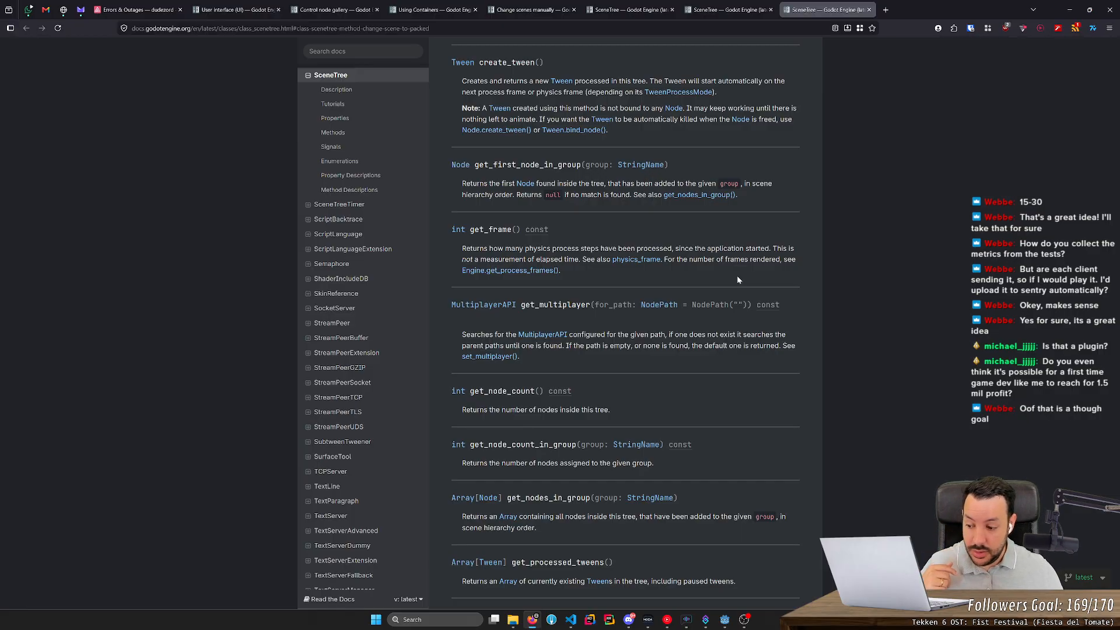
click(1068, 9)
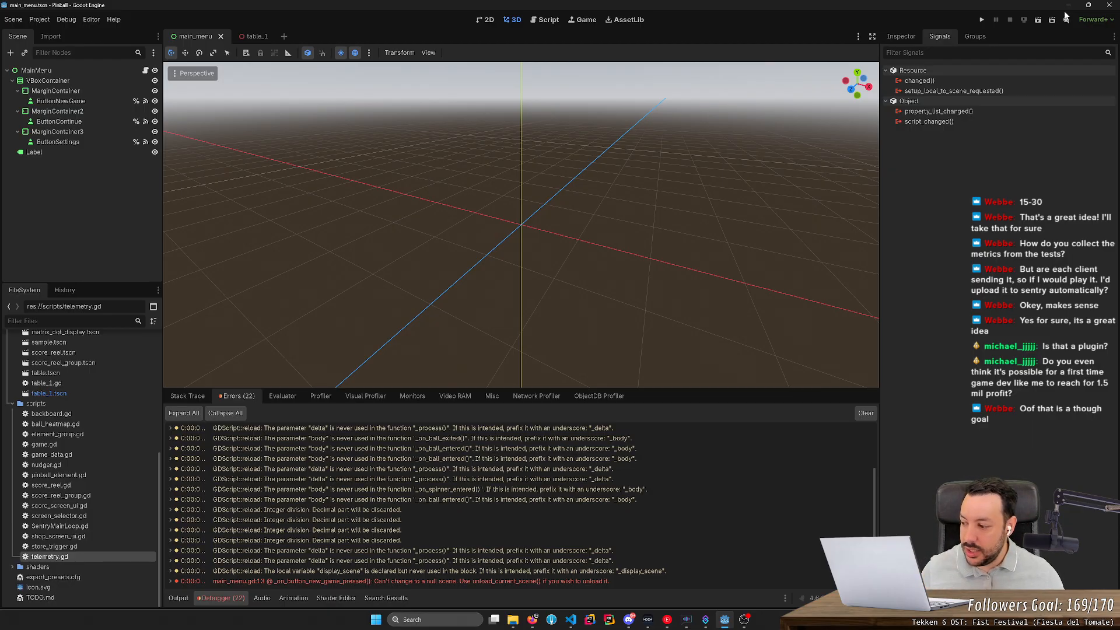
mouse_move(965, 109)
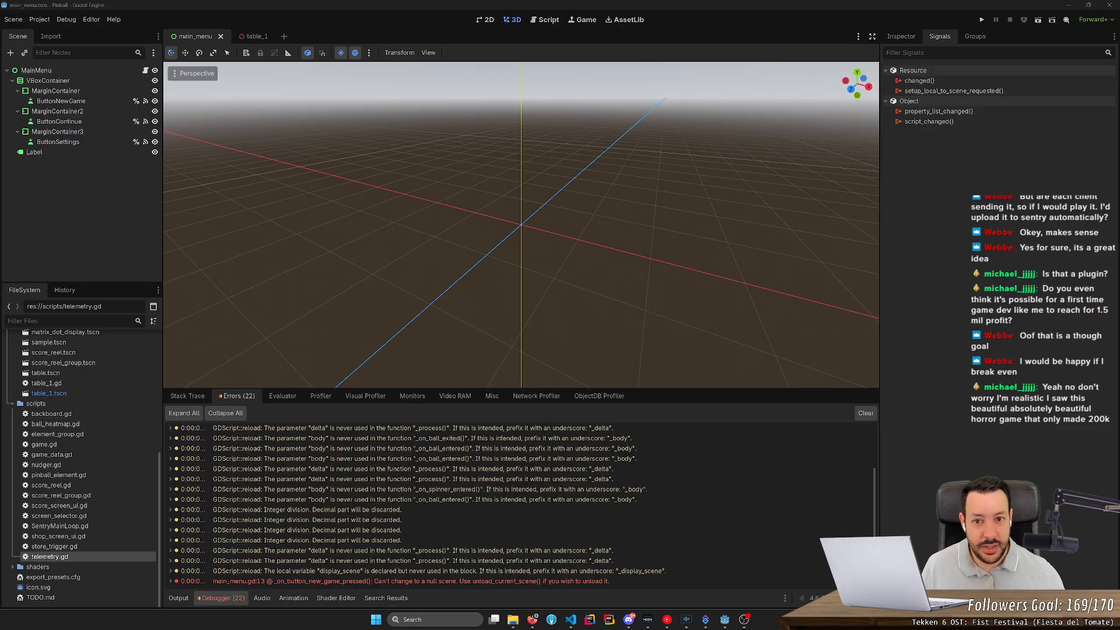
- Open the table_1 scene and look over the pinball table's playfield from flippers to backboard in 3D
click(251, 36)
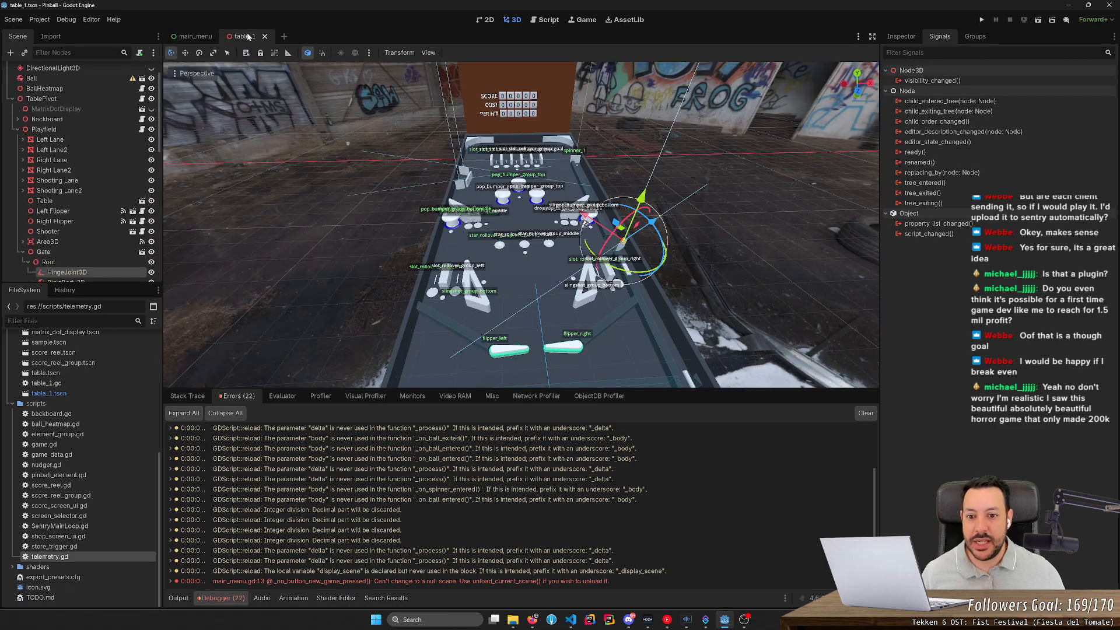
click(715, 193)
key(w)
mouse_move(715, 194)
right_down()
mouse_move(698, 206)
mouse_move(716, 198)
right_up()
key(s)
key(w)
key(s)
key(w)
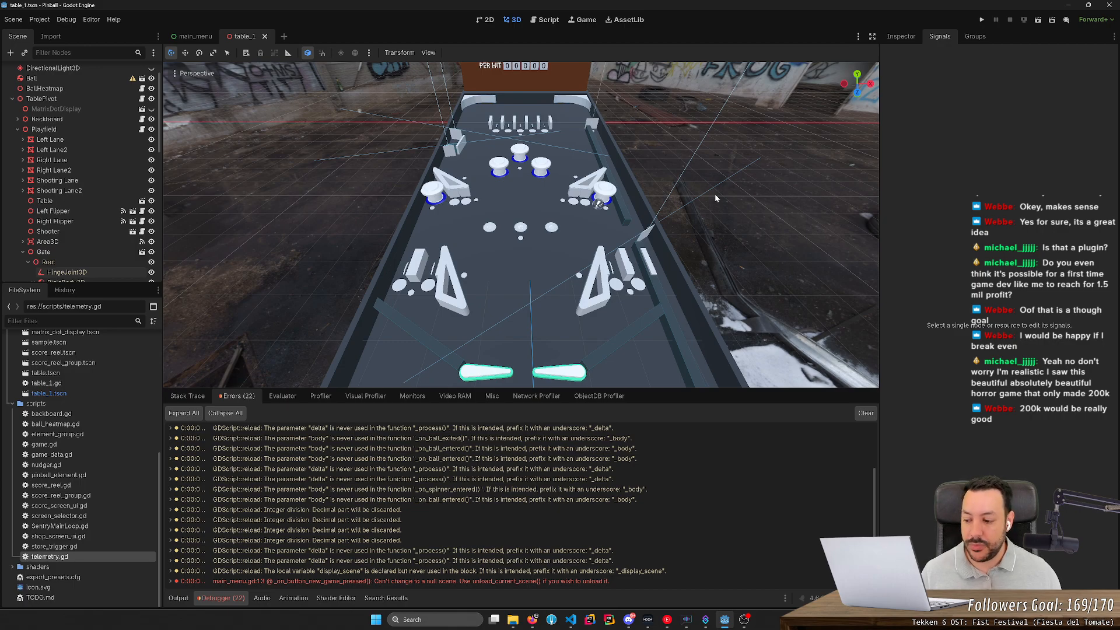
scroll(715, 194, down, 5)
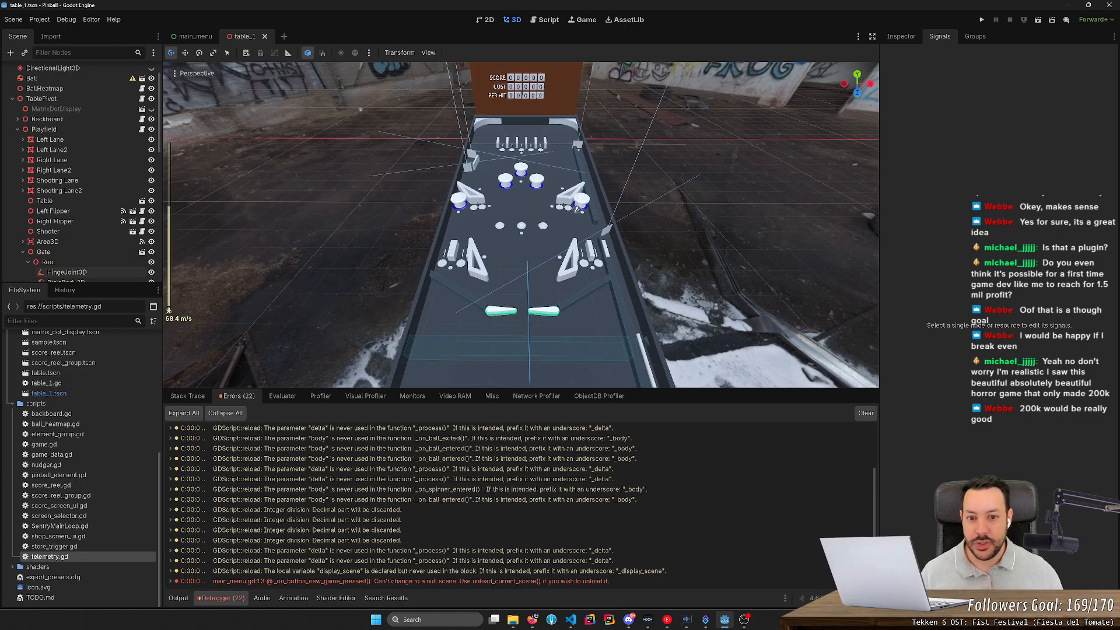
scroll(711, 193, up, 4)
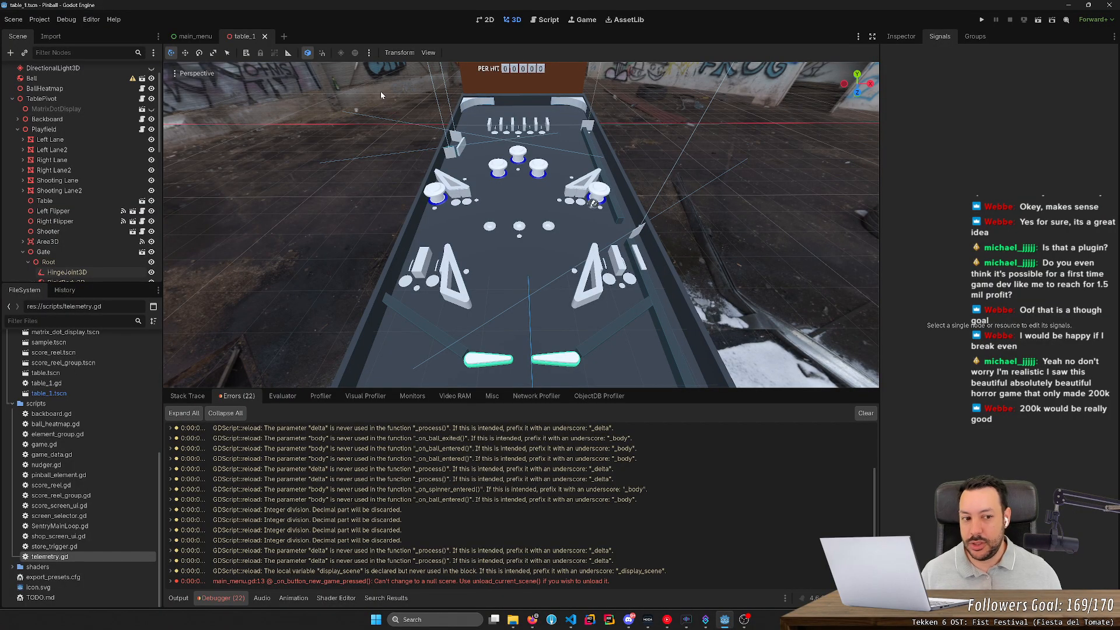
drag(388, 87, 741, 355)
click(775, 299)
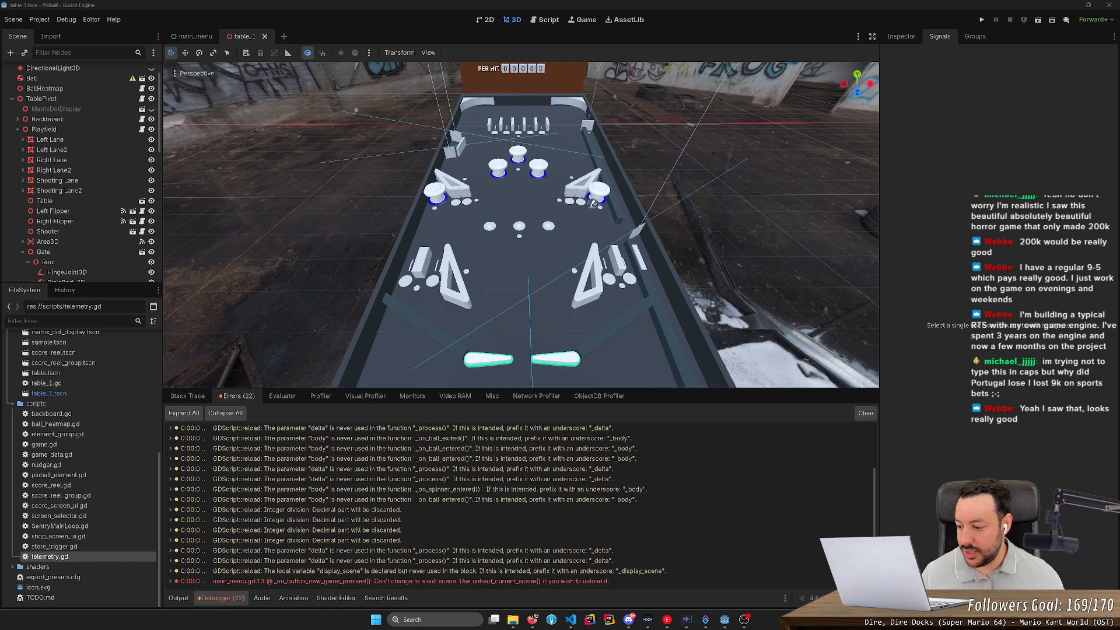
click(184, 306)
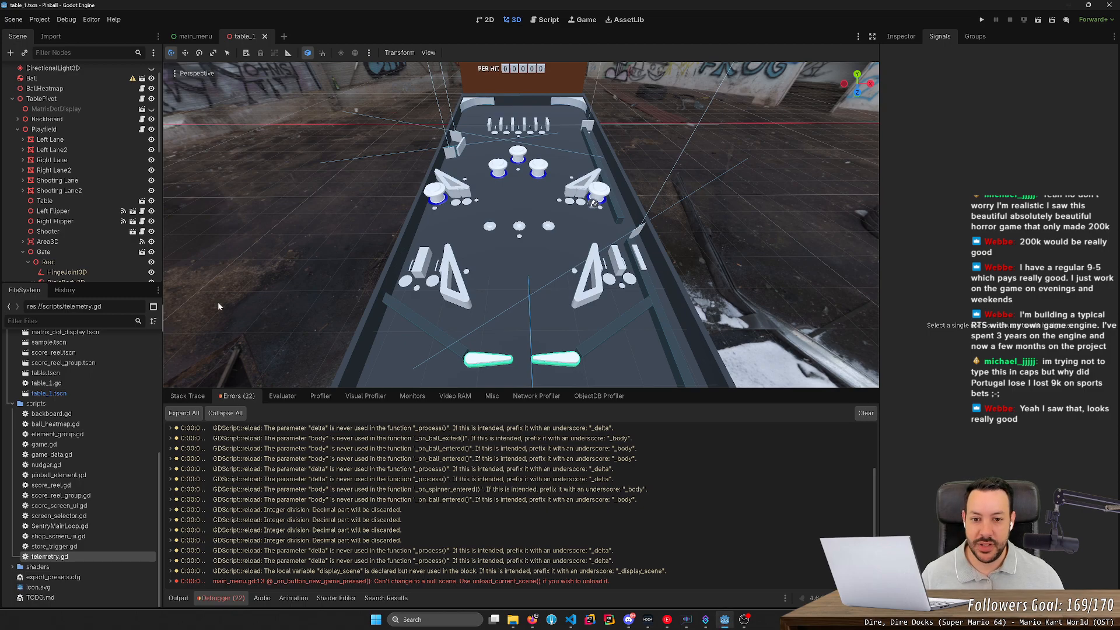
scroll(570, 285, down, 6)
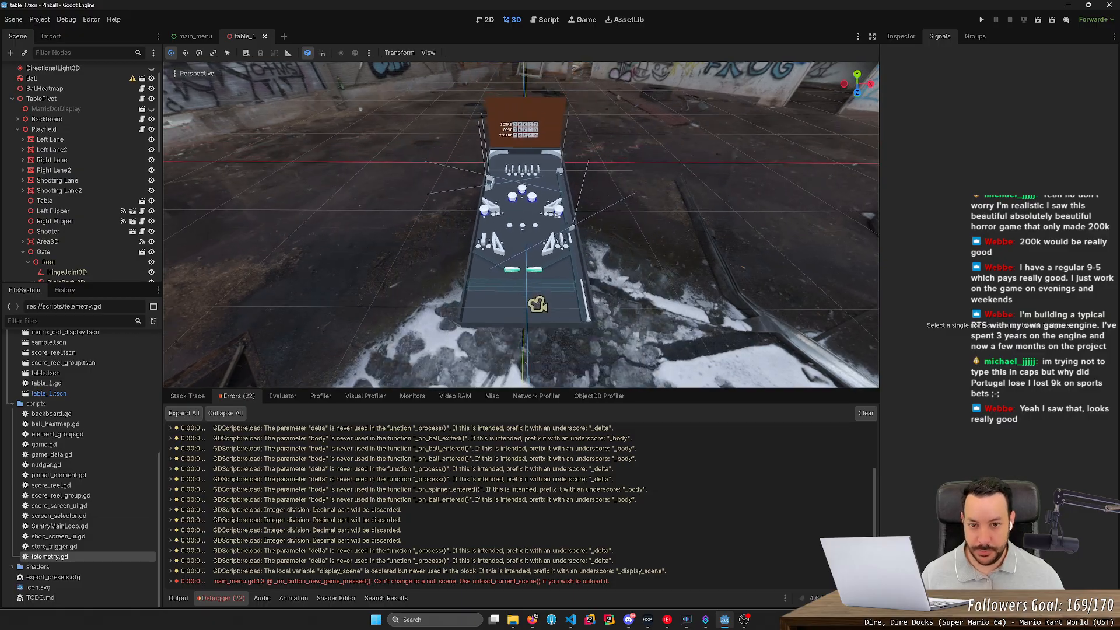
key(w)
right_drag(569, 284, 579, 248)
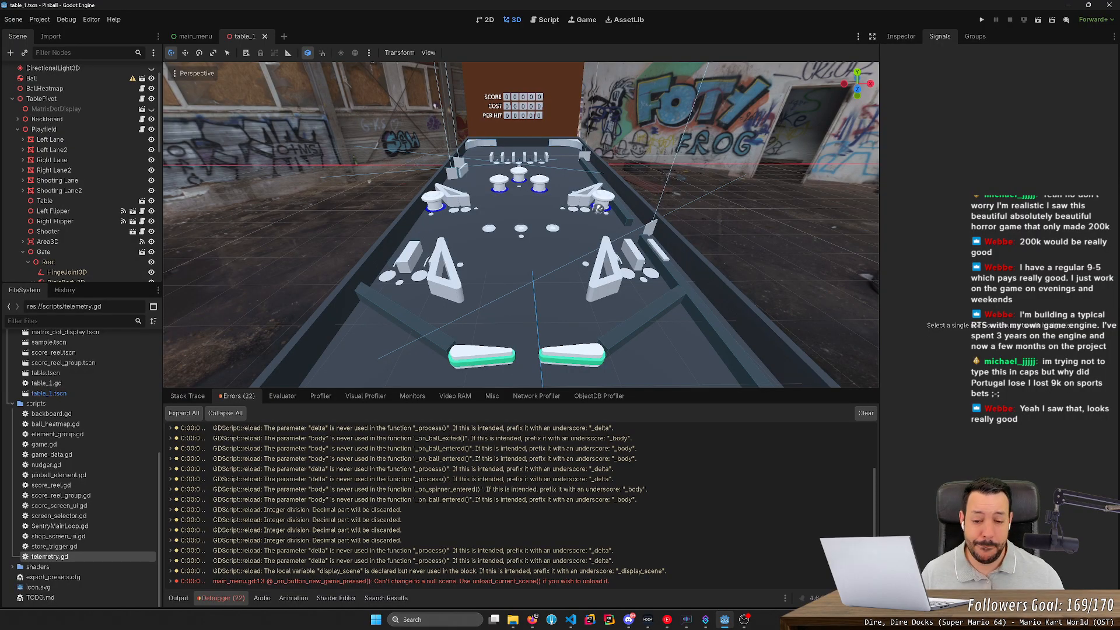
key(q)
key(w)
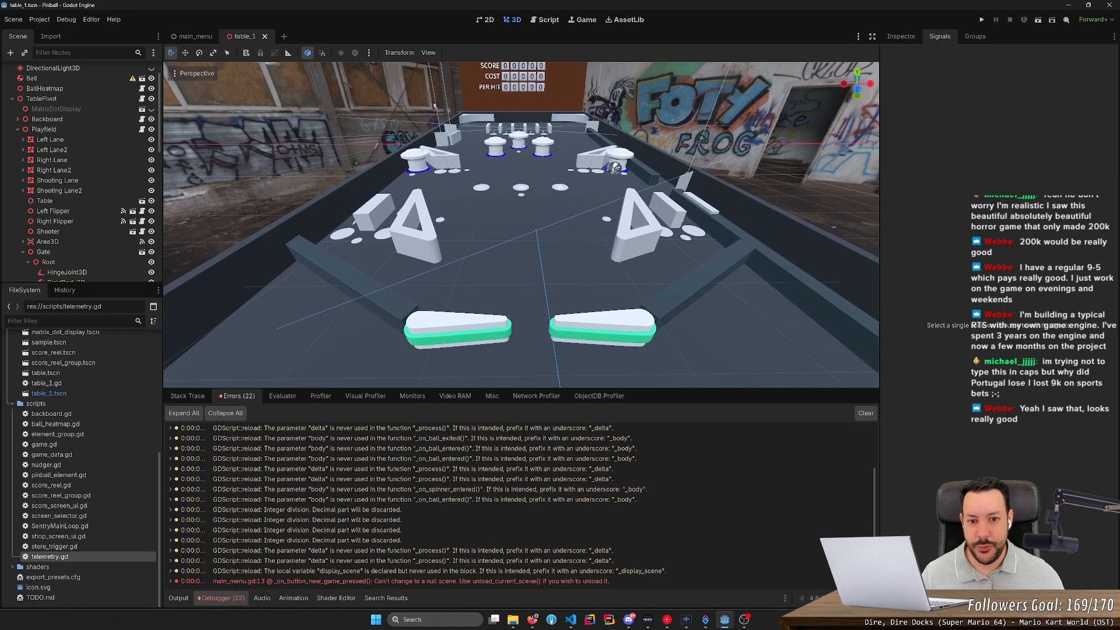
key(e)
right_drag(579, 247, 581, 324)
right_drag(570, 286, 573, 294)
key(w)
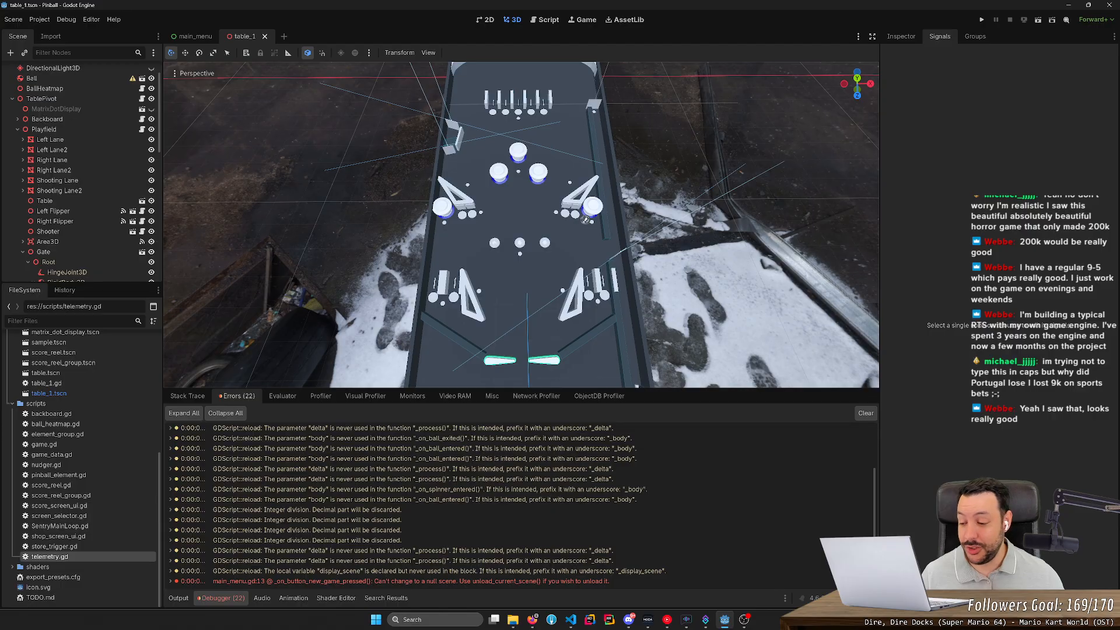
key(q)
key(w)
key(a)
key(d)
right_drag(573, 294, 570, 273)
key(s)
key(w)
key(s)
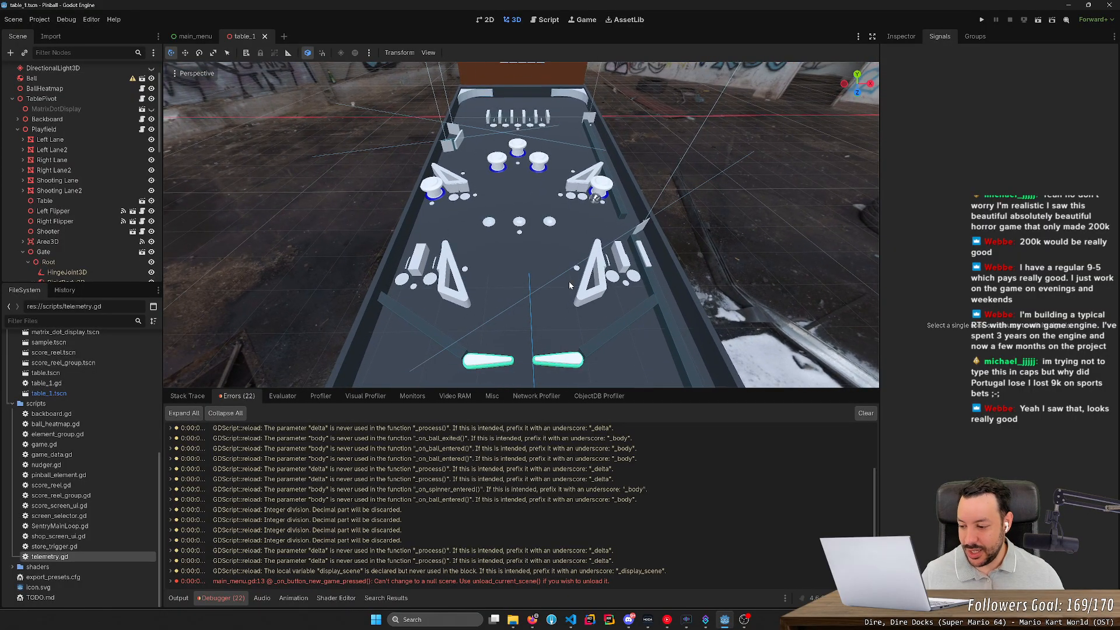
key(s)
right_drag(580, 232, 590, 202)
key(d)
key(a)
key(w)
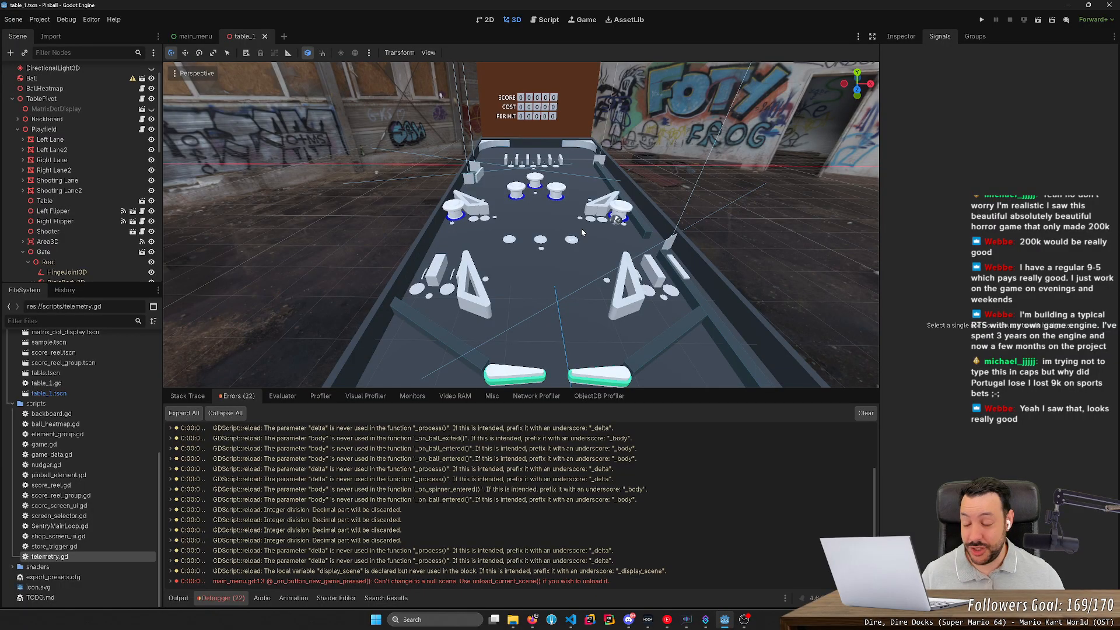
right_drag(591, 202, 604, 203)
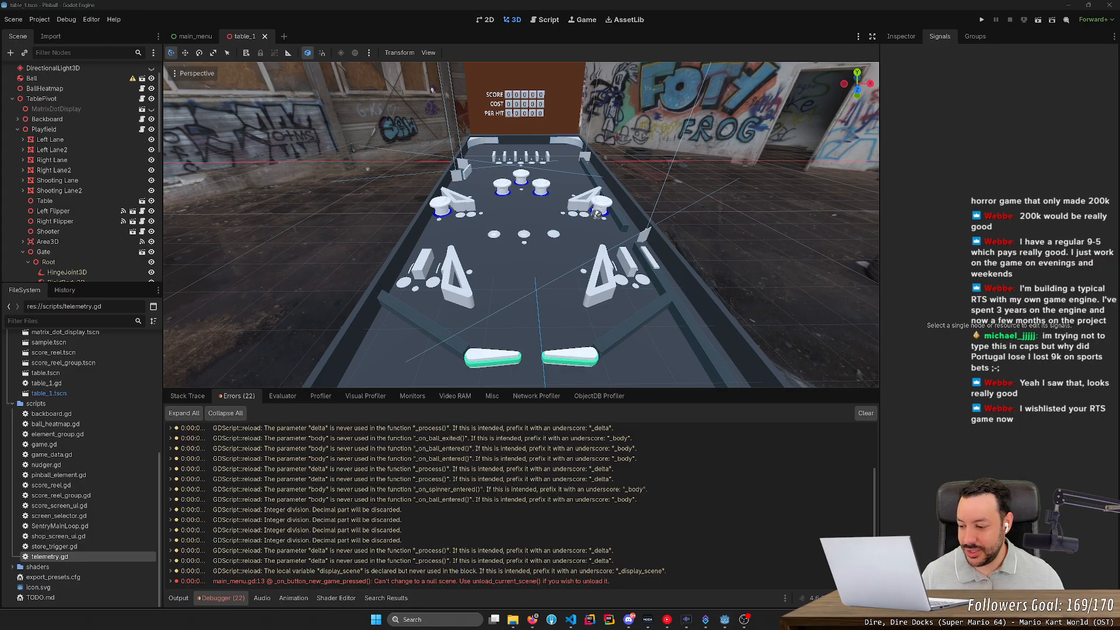
click(253, 378)
right_drag(463, 335, 463, 333)
key(s)
key(w)
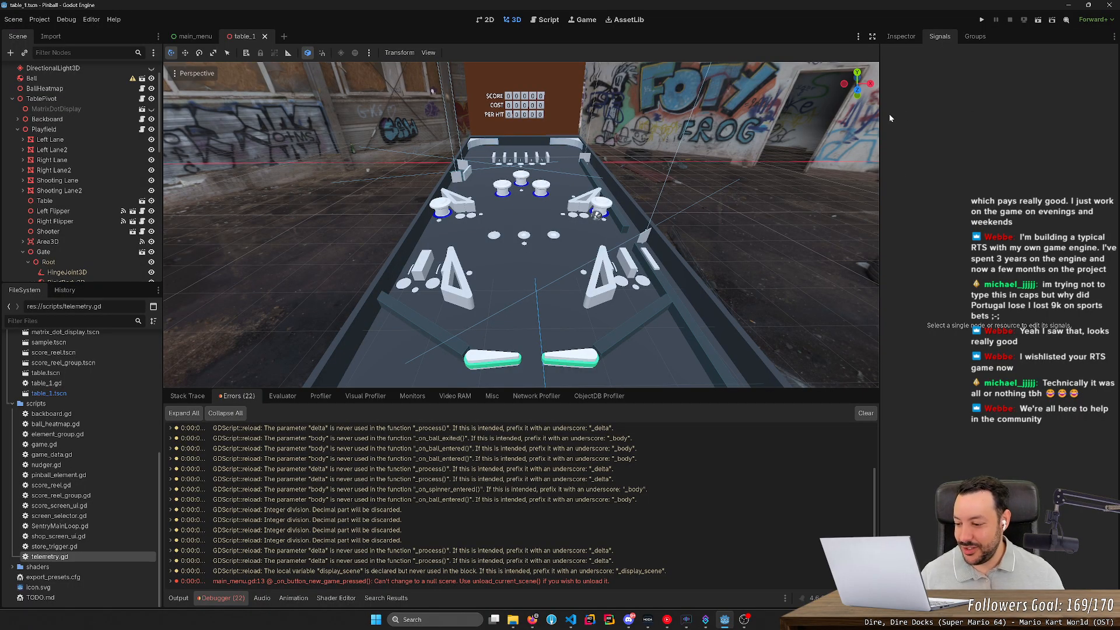
scroll(520, 224, up, 6)
shift+middle_drag(521, 146, 520, 315)
middle_drag(521, 233, 688, 233)
key(s)
right_drag(521, 224, 559, 236)
key(w)
key(w)
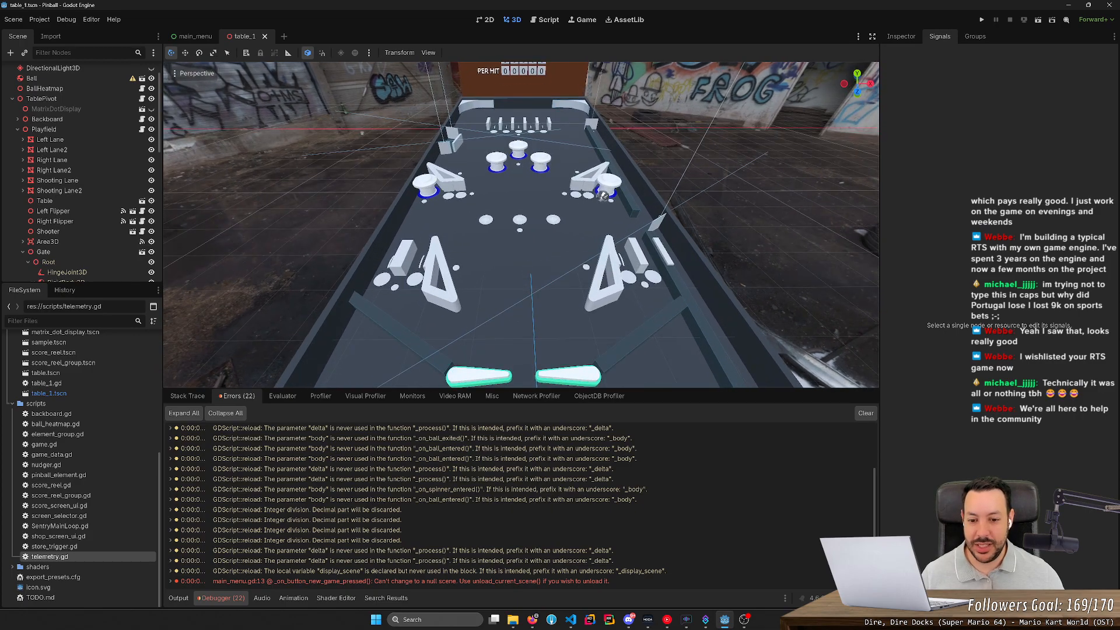
right_drag(719, 171, 719, 176)
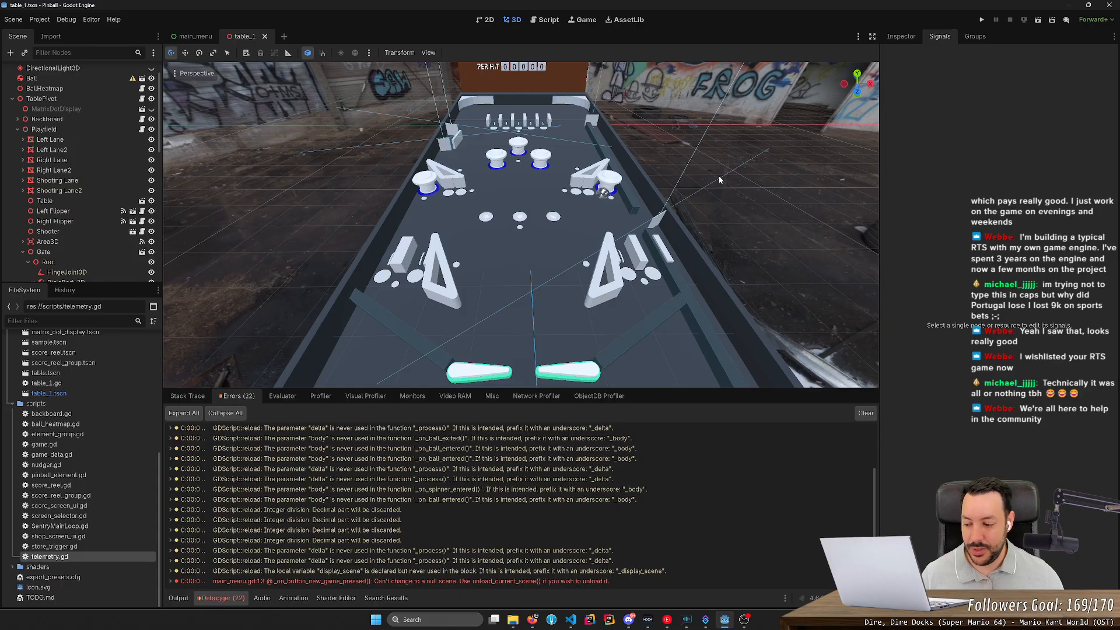
scroll(718, 179, down, 3)
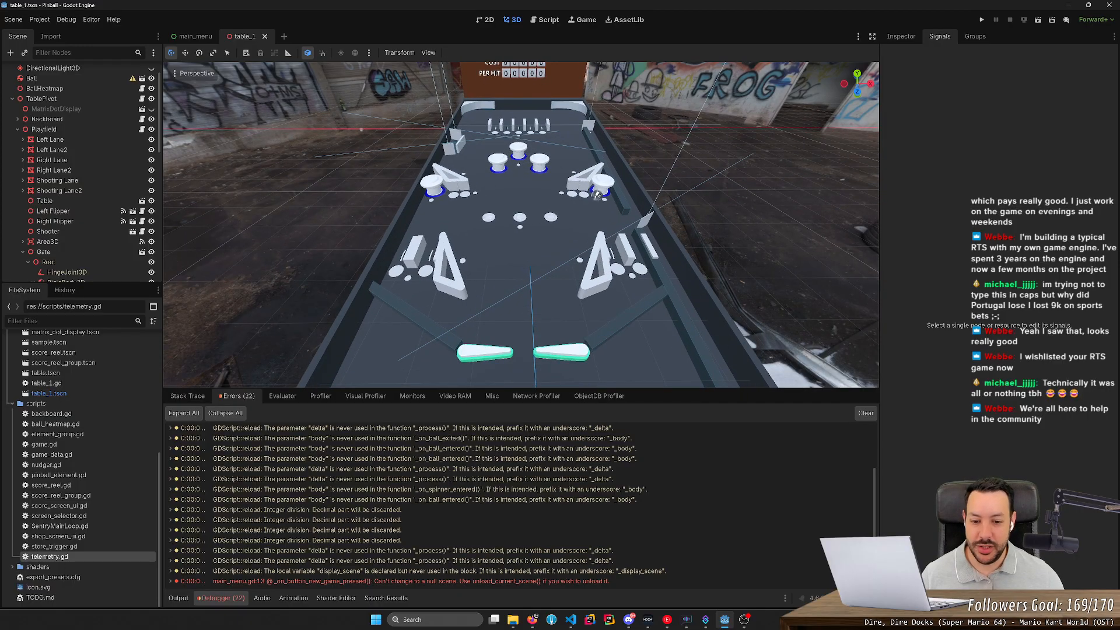
scroll(521, 224, up, 3)
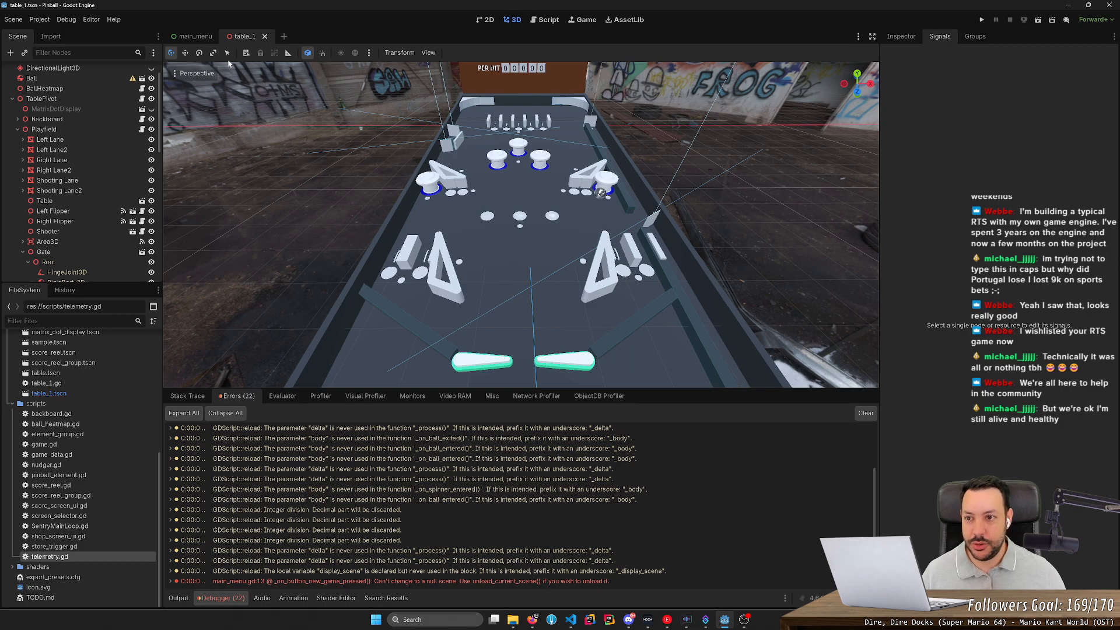
- Open main_menu.gd in the script editor and close all the other open scripts
click(195, 36)
click(244, 37)
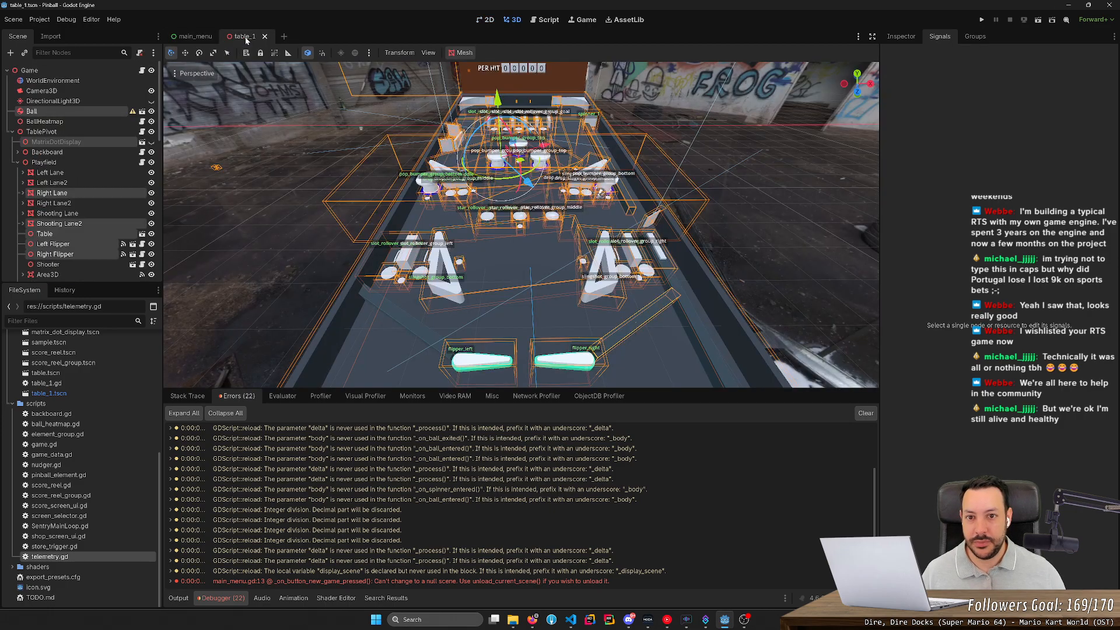
click(544, 21)
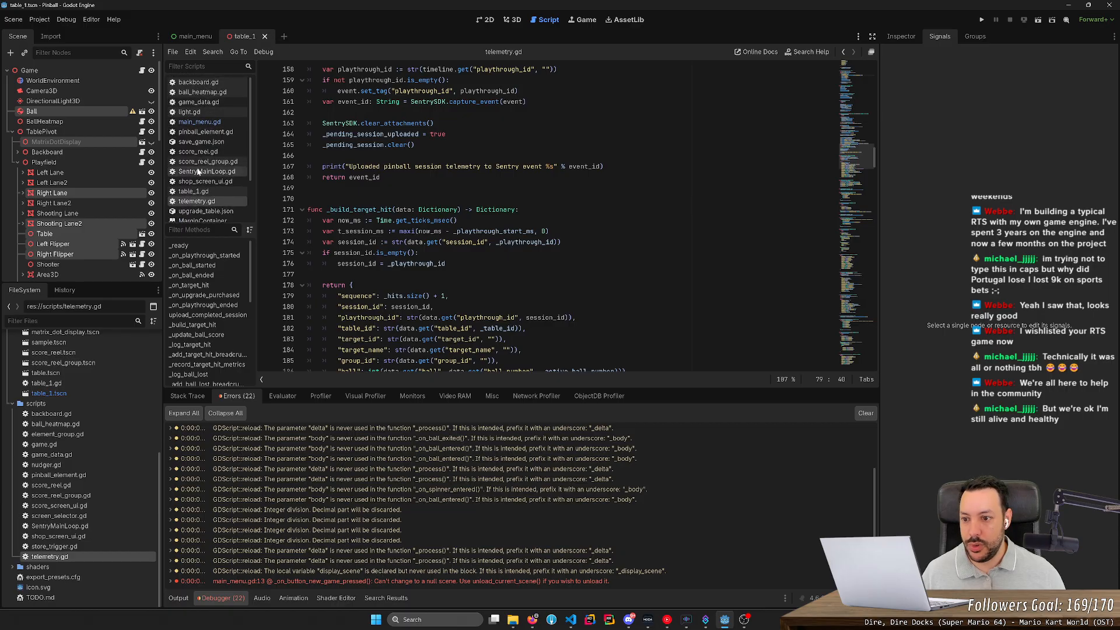
scroll(209, 193, down, 3)
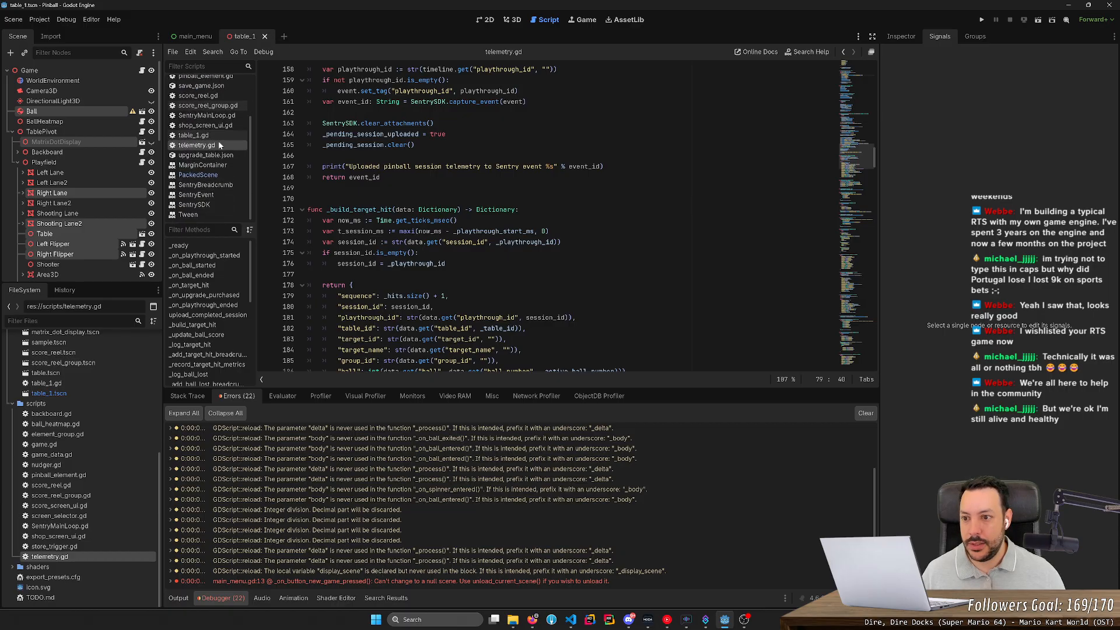
scroll(219, 116, up, 2)
click(218, 104)
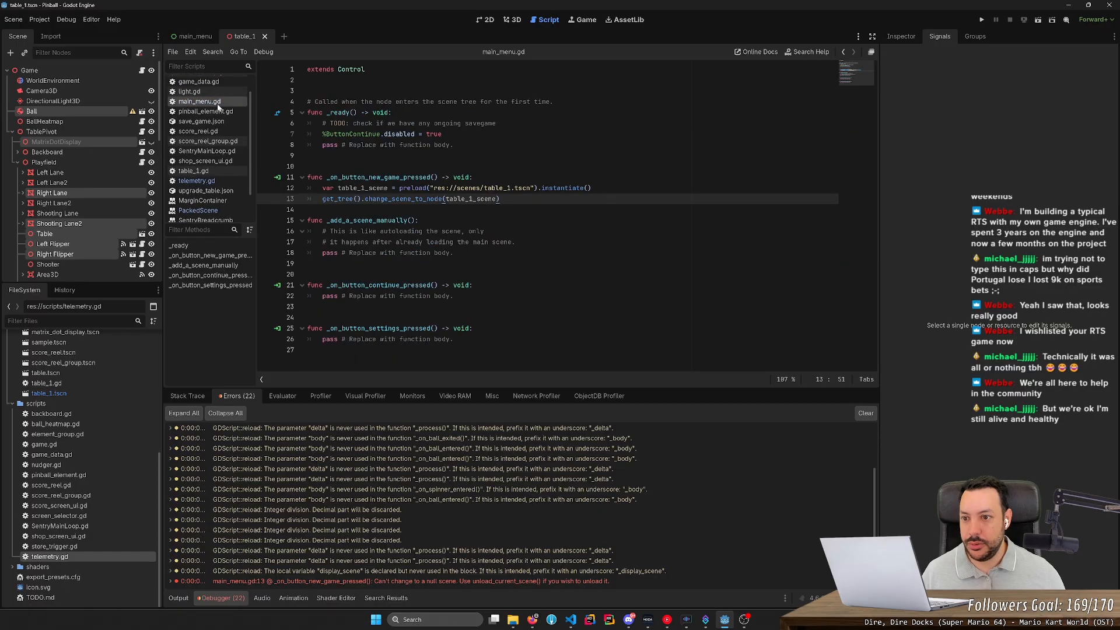
right_click(220, 104)
click(247, 133)
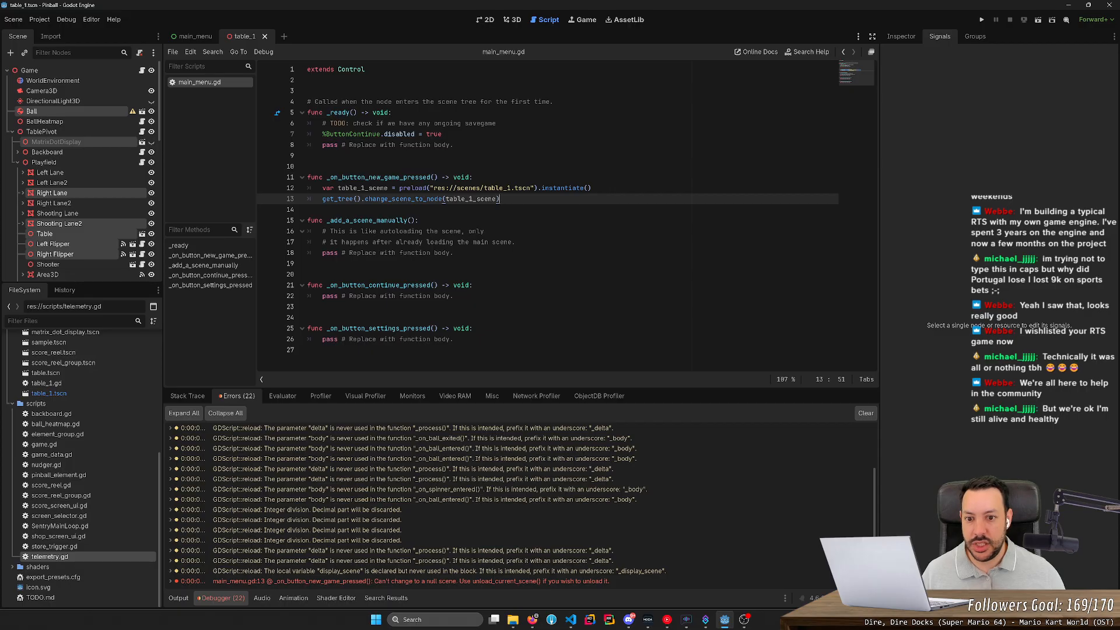
- Run and stop the project twice, and close the table_1 scene so only main_menu stays open
click(984, 20)
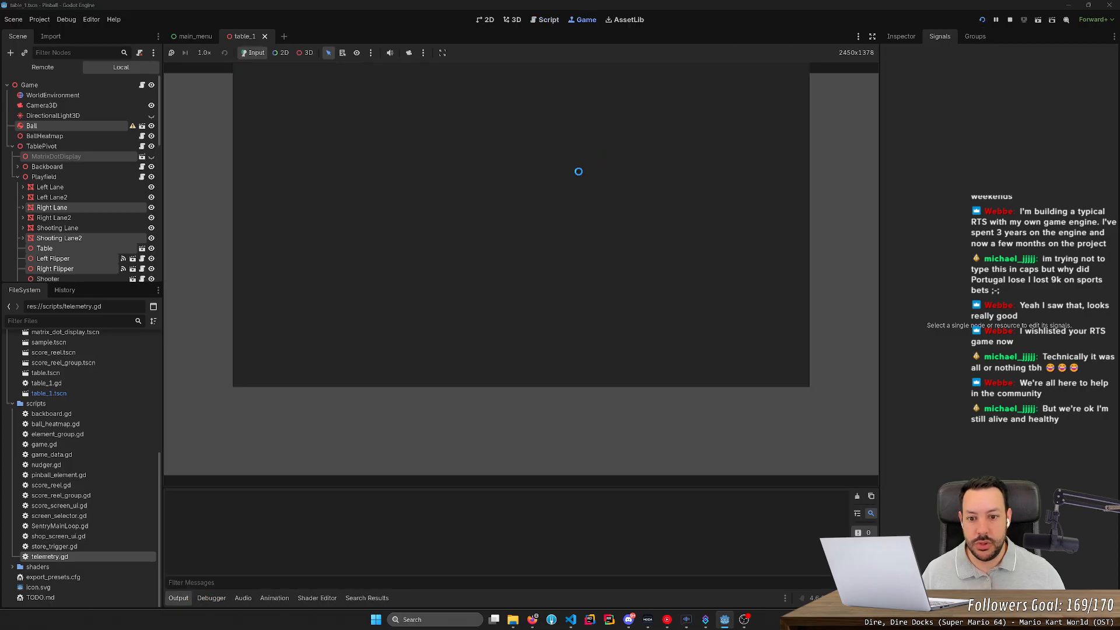
click(1009, 19)
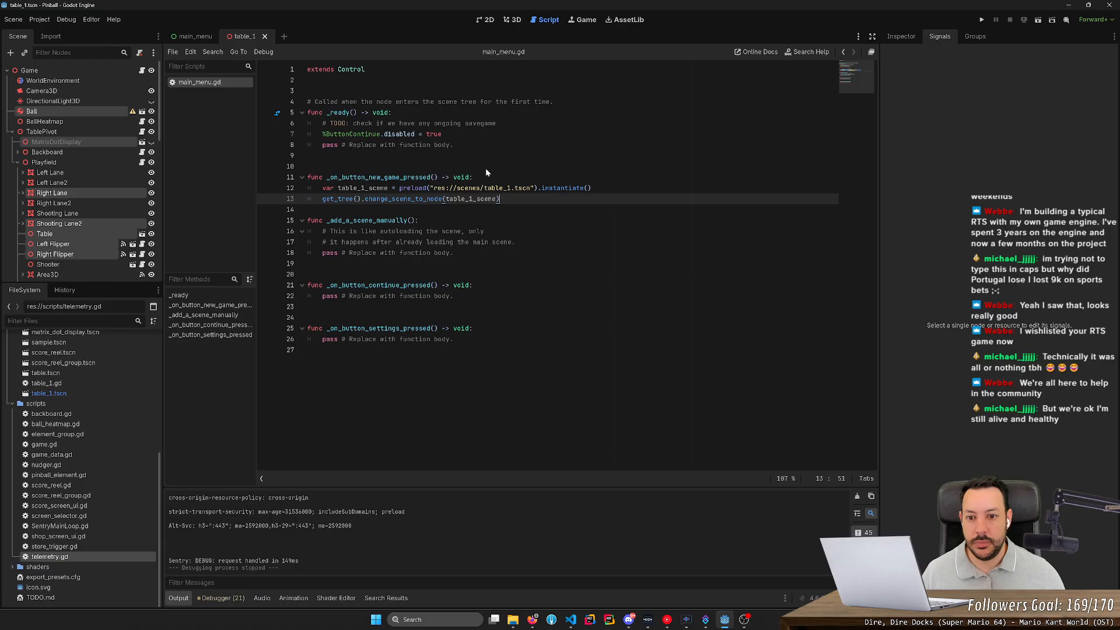
key(F5)
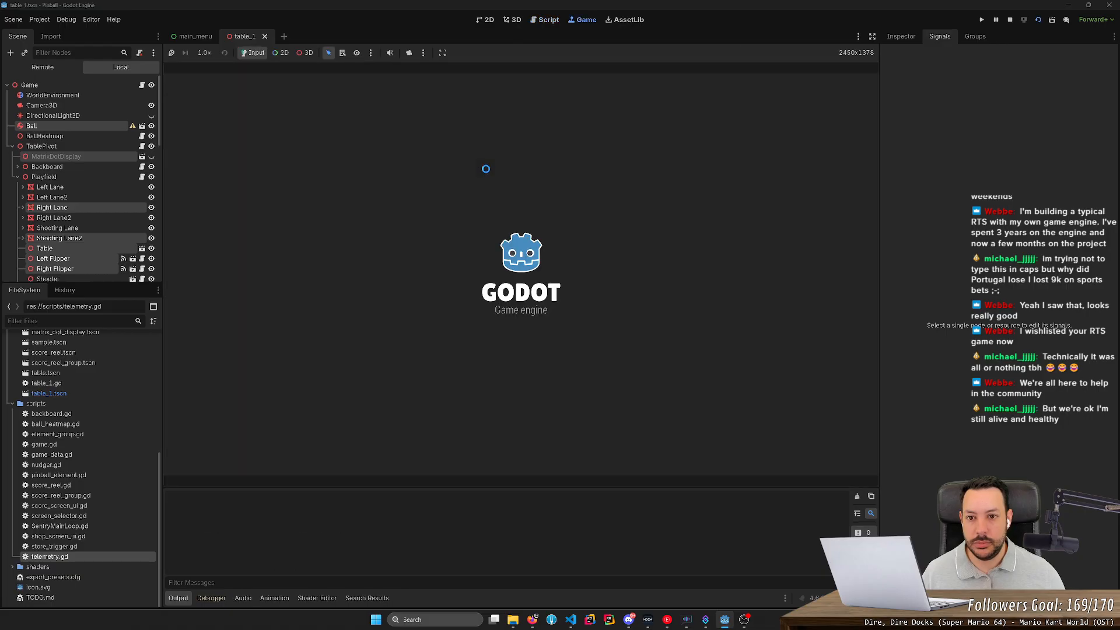
click(1010, 20)
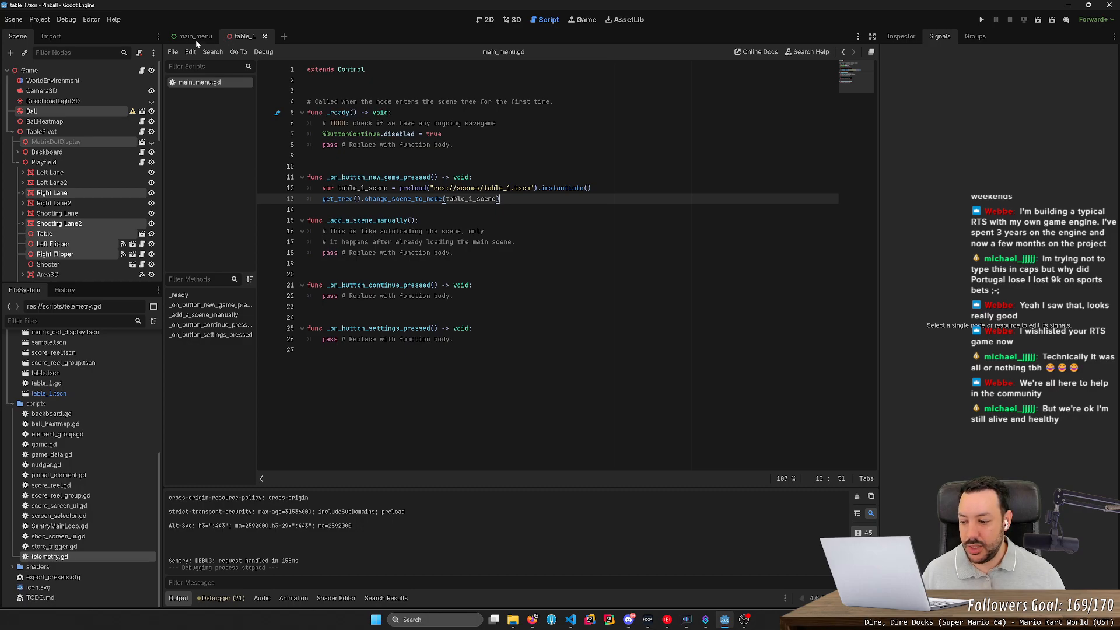
click(194, 39)
middle_click(253, 36)
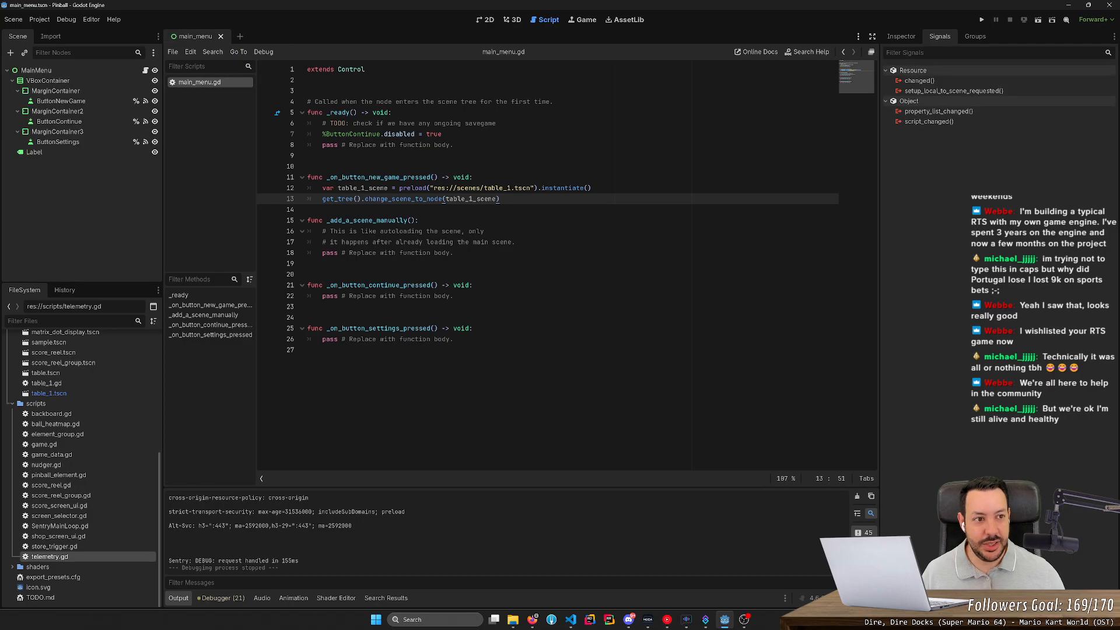
- Run the main_menu scene on its own, test its New Game button, and stop the run
click(1037, 20)
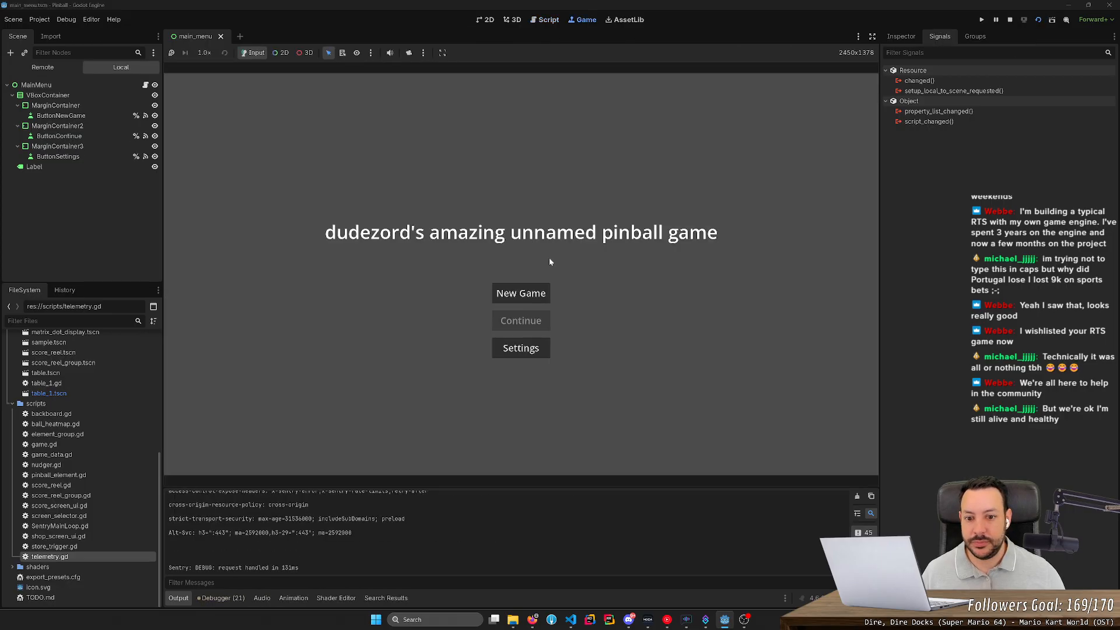
click(521, 293)
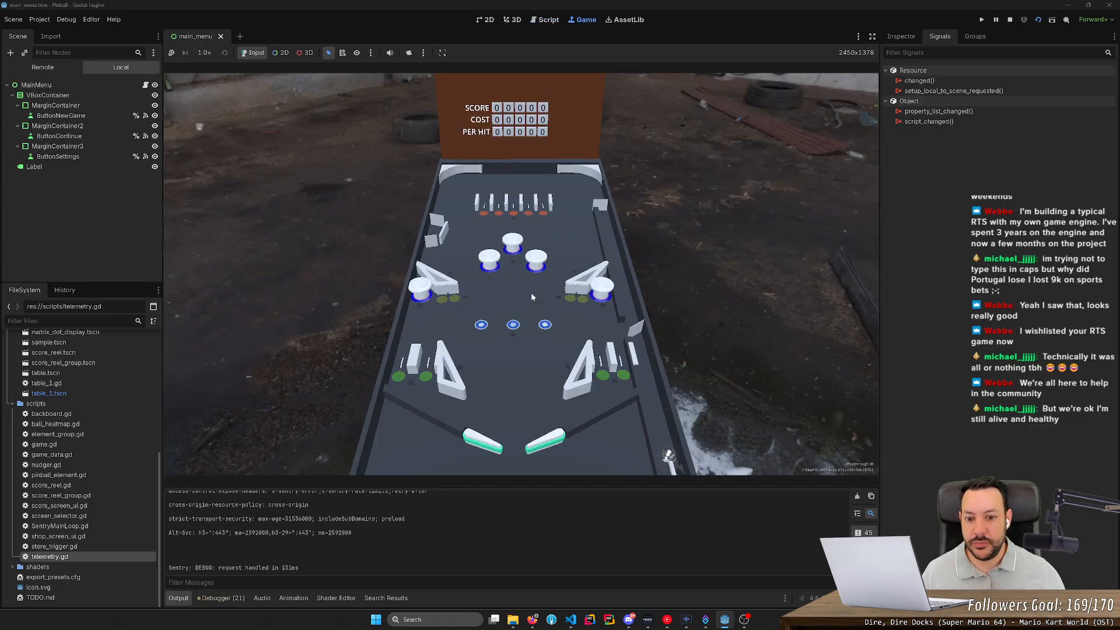
click(1013, 20)
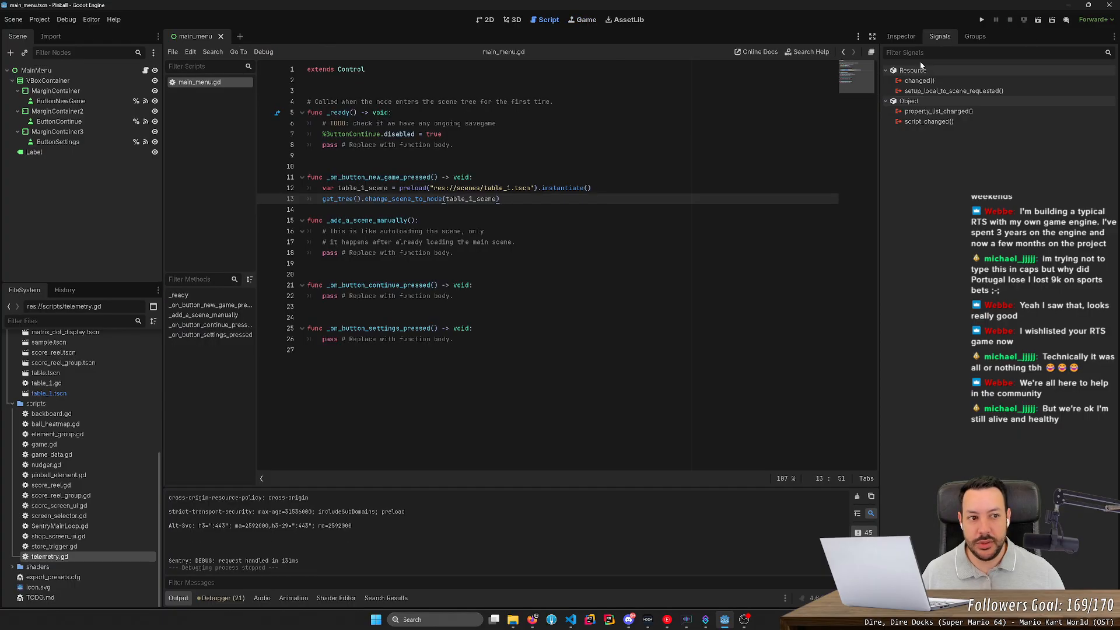
- Run the main_menu scene on its own, start a new game, and launch the ball onto the pinball table
click(1037, 19)
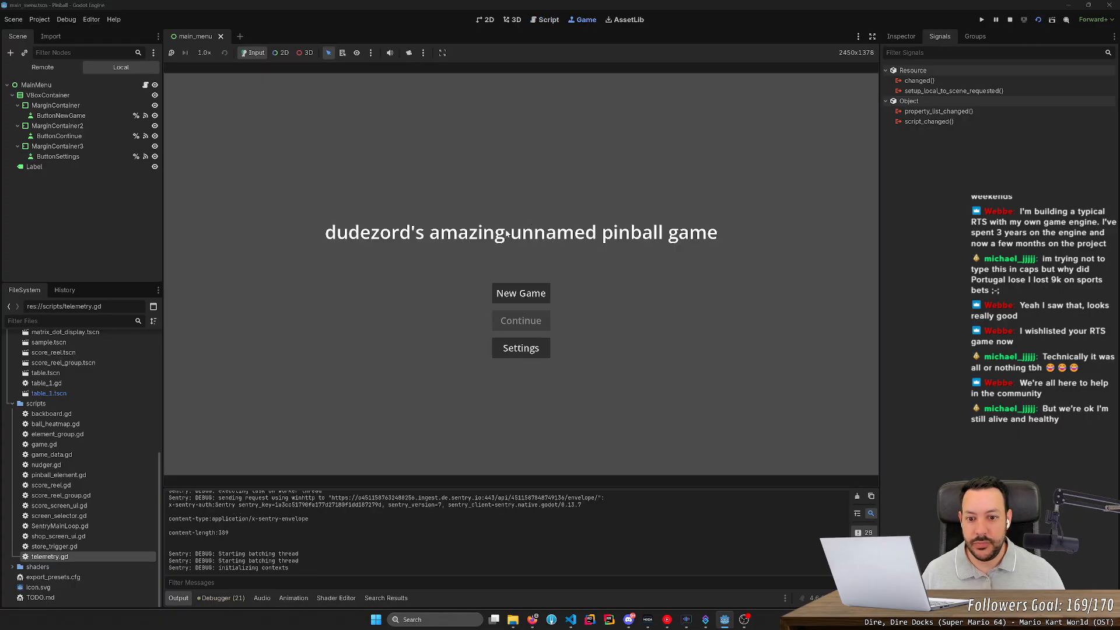
click(530, 299)
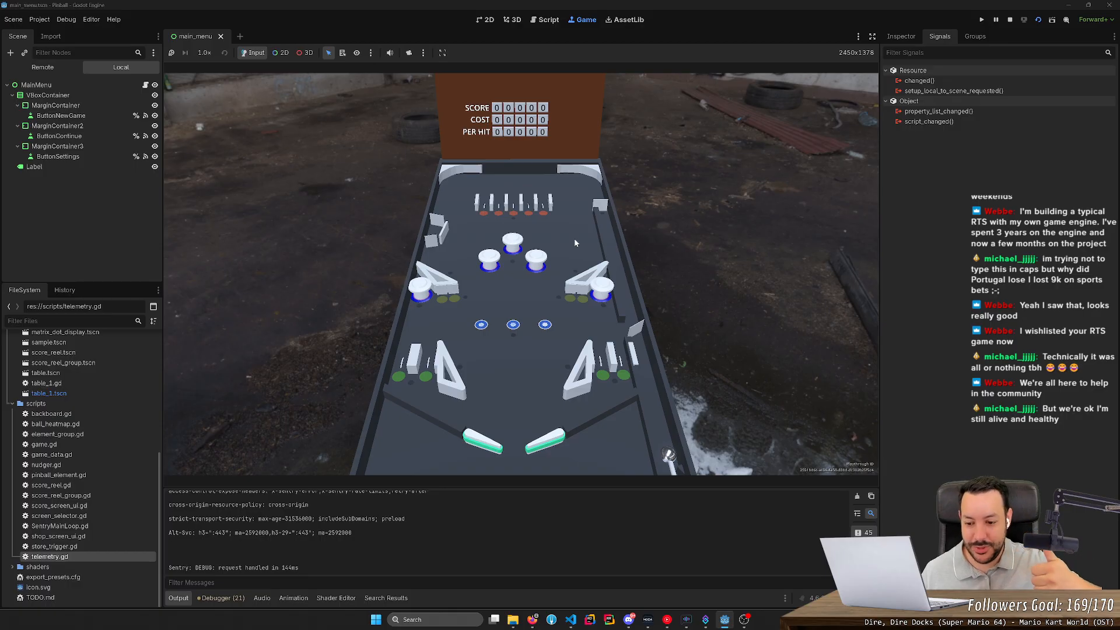
key(space)
- Play the ball with both flippers to test target hits, scoring and the ball heatmap trail
key(Left)
key(Right)
key(Left)
key(Right)
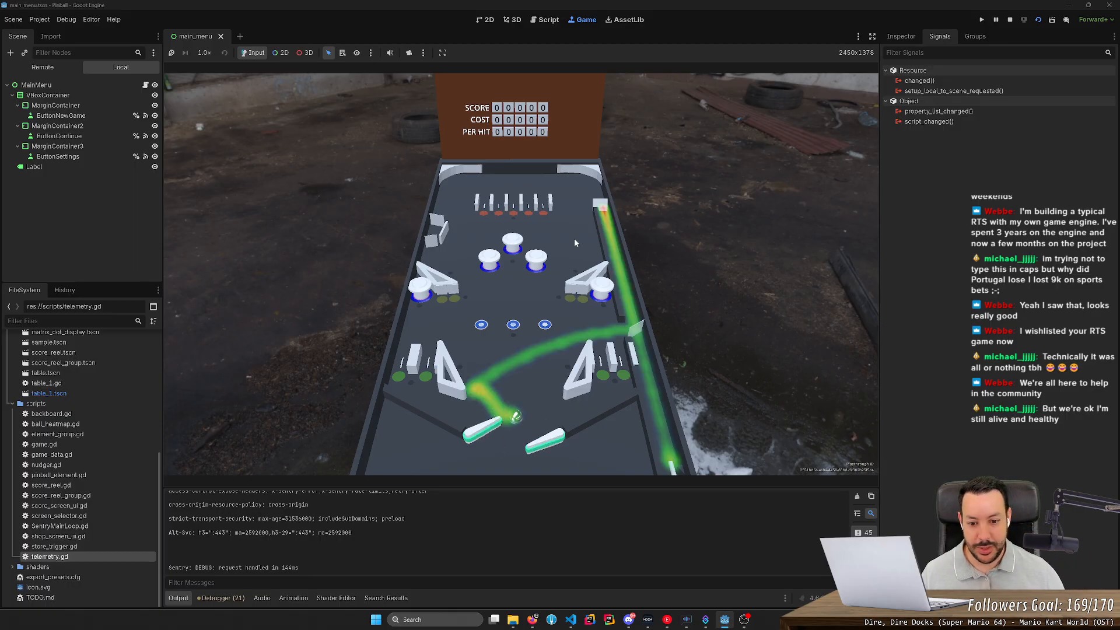
key(Right)
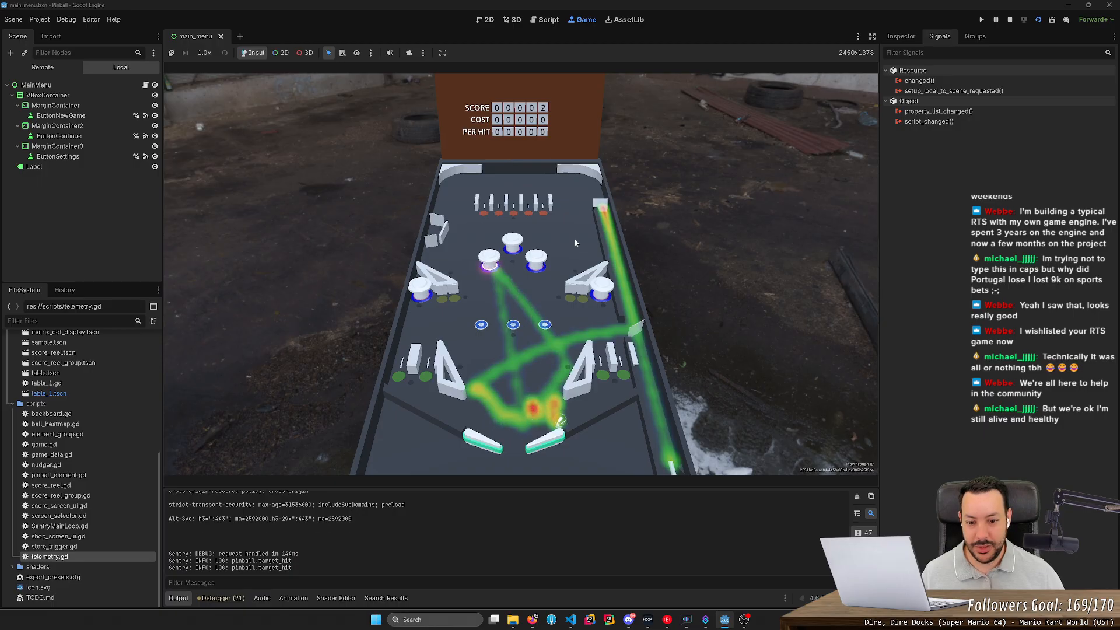
key(Right)
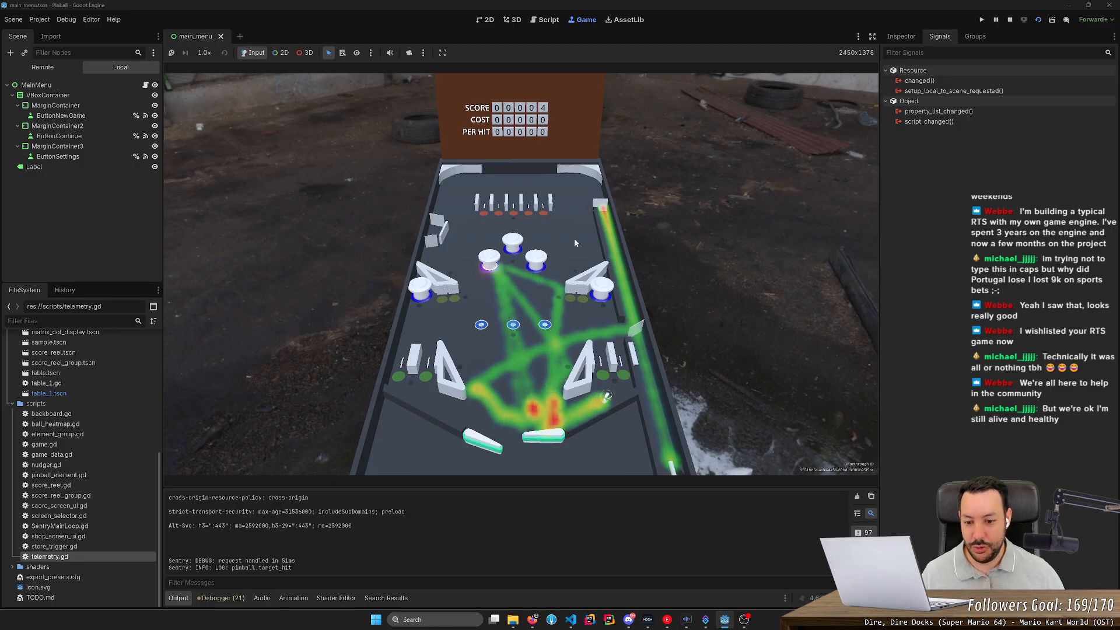
key(Right)
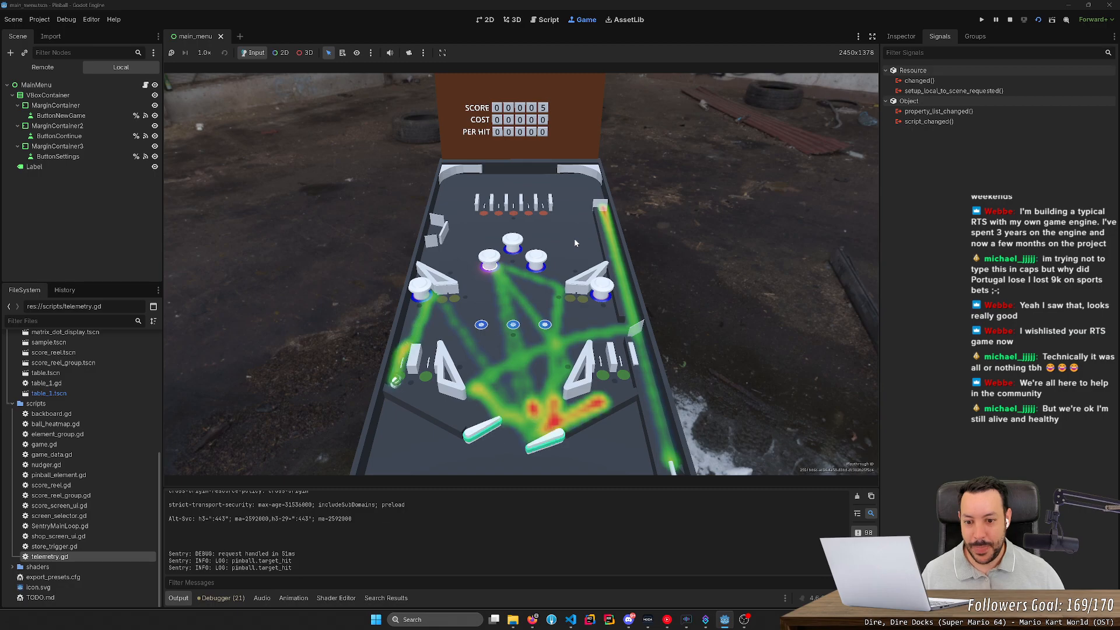
key(Left)
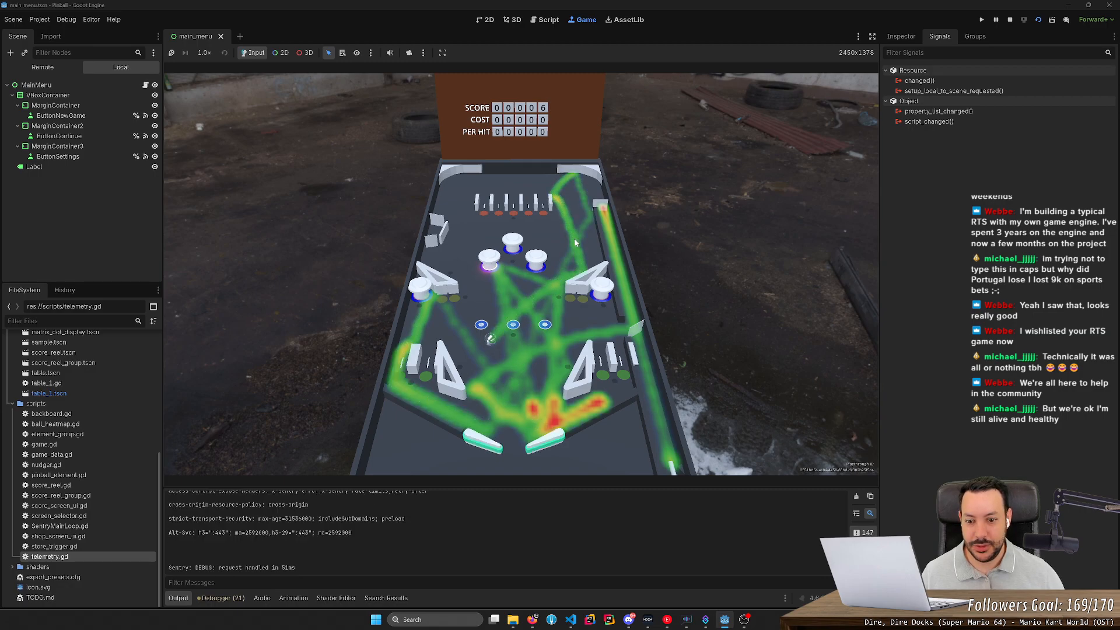
key(Left)
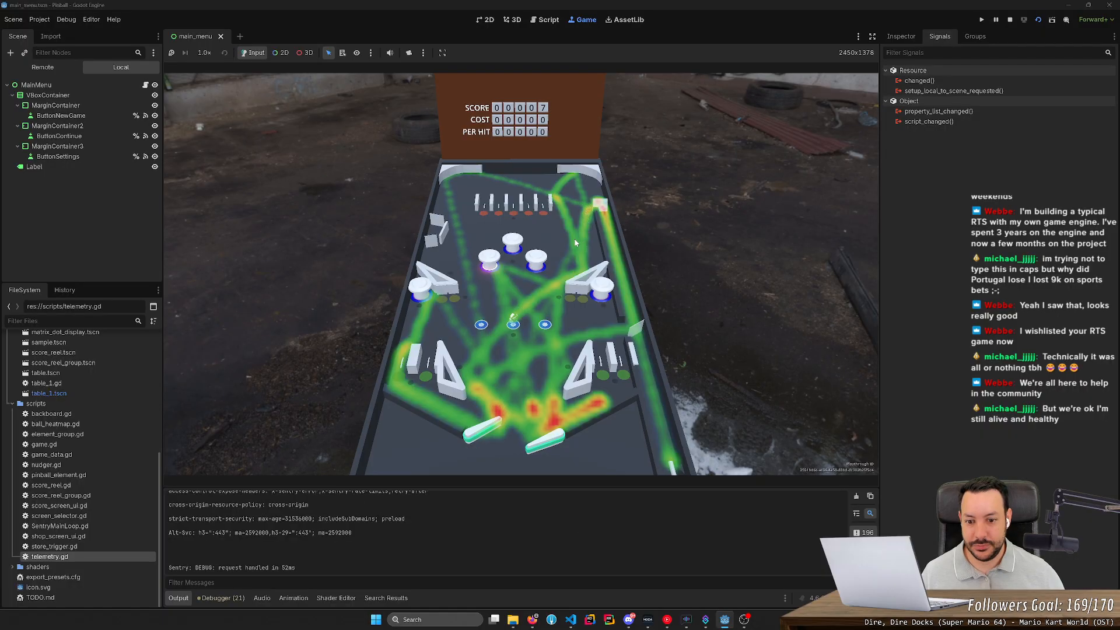
key(Left)
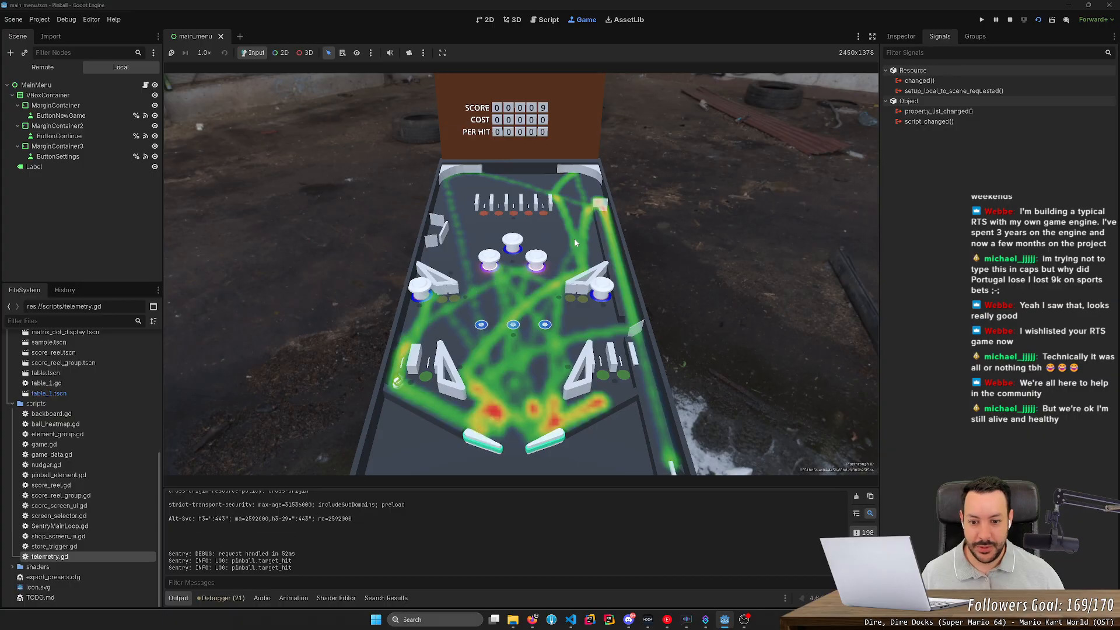
key(Left)
key(Right)
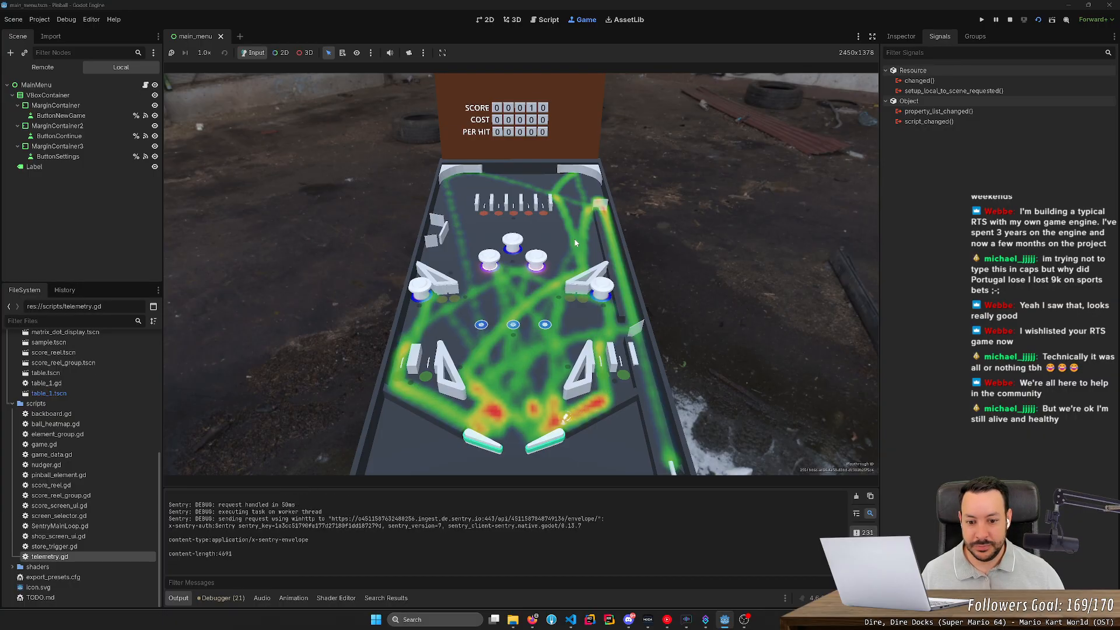
key(Left)
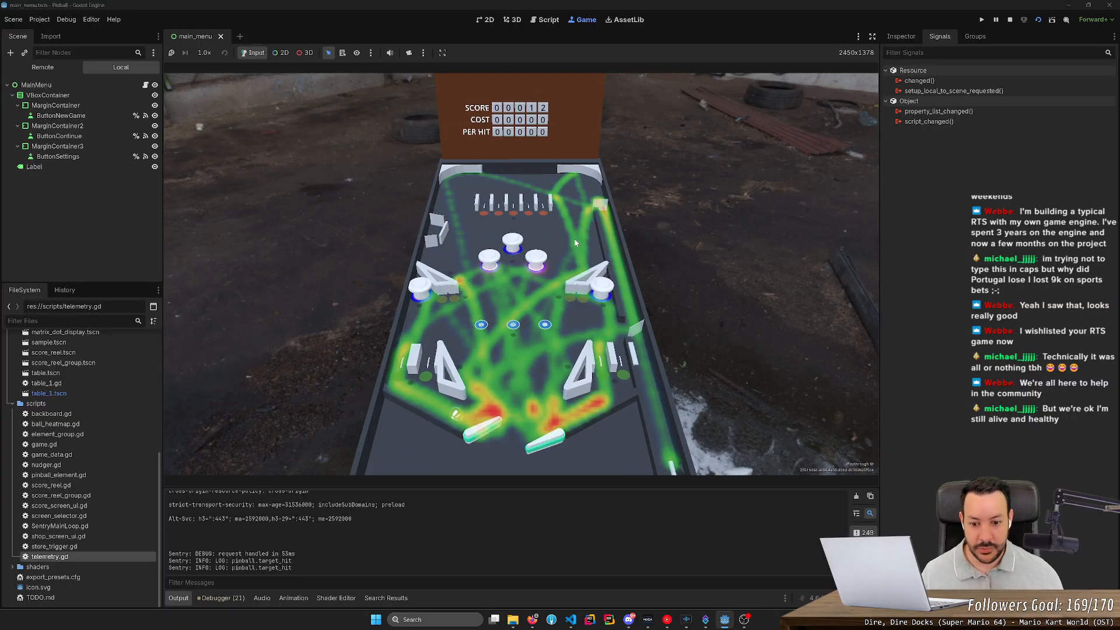
- Hide the ball heatmap overlay and keep playing with both flippers until the ball drains
key(h)
key(Left)
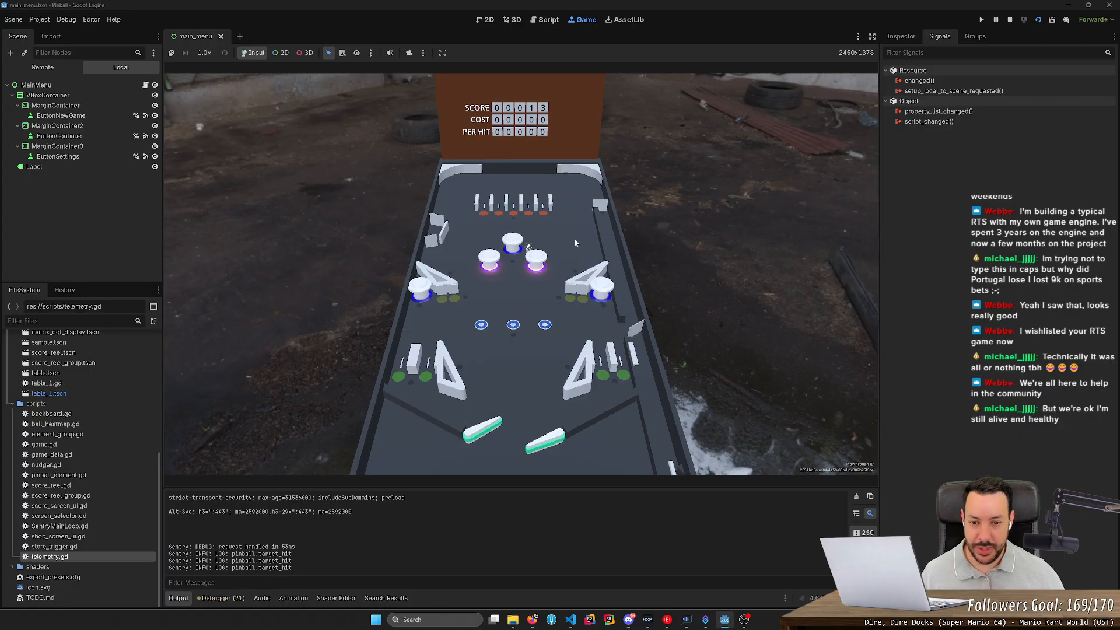
key(Right)
key(Left)
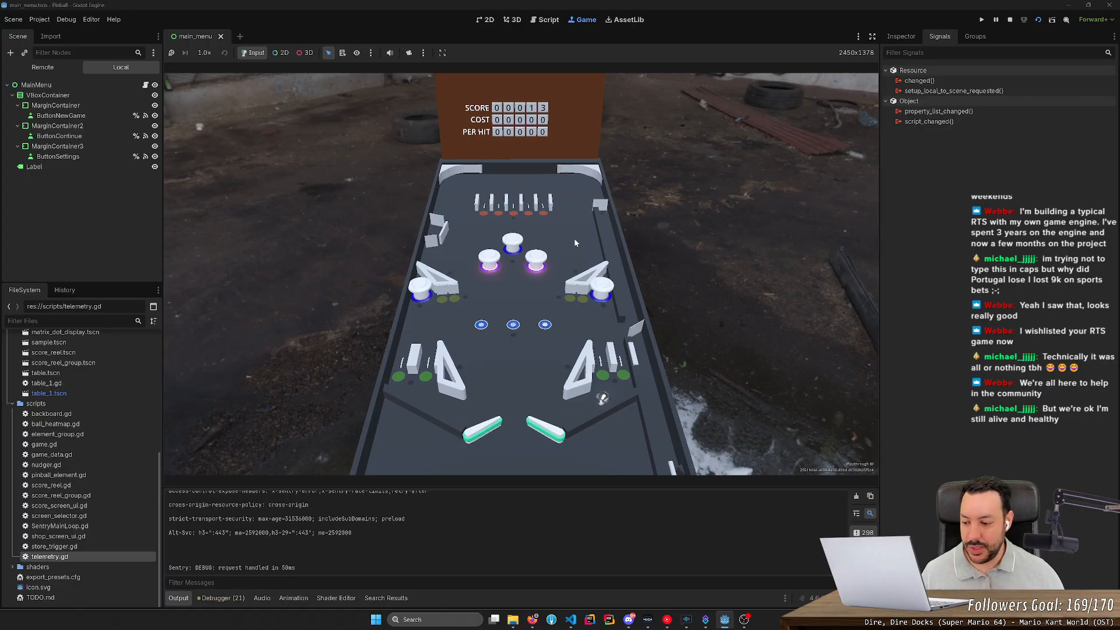
key(Right)
key(Left)
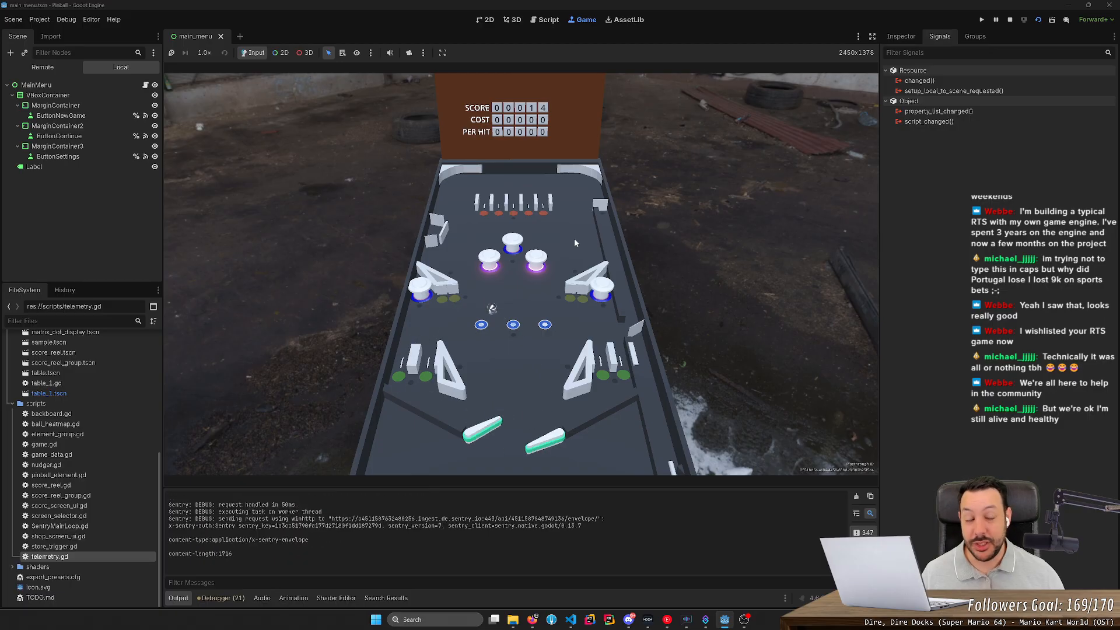
key(Right)
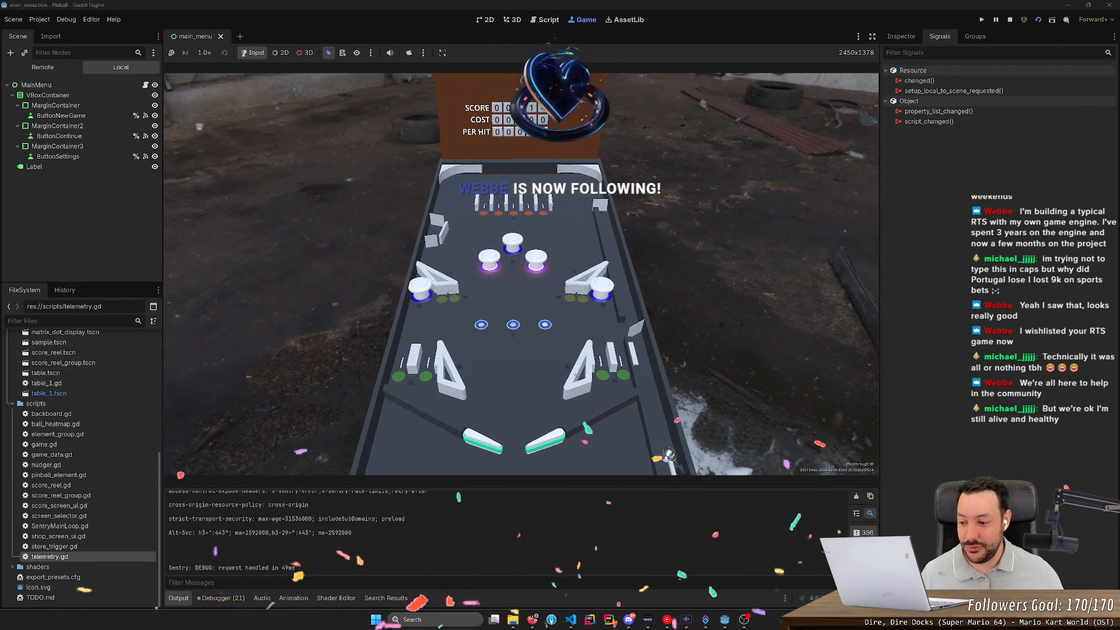
- Switch to Firefox and open a new blank tab beside the Godot documentation
click(533, 622)
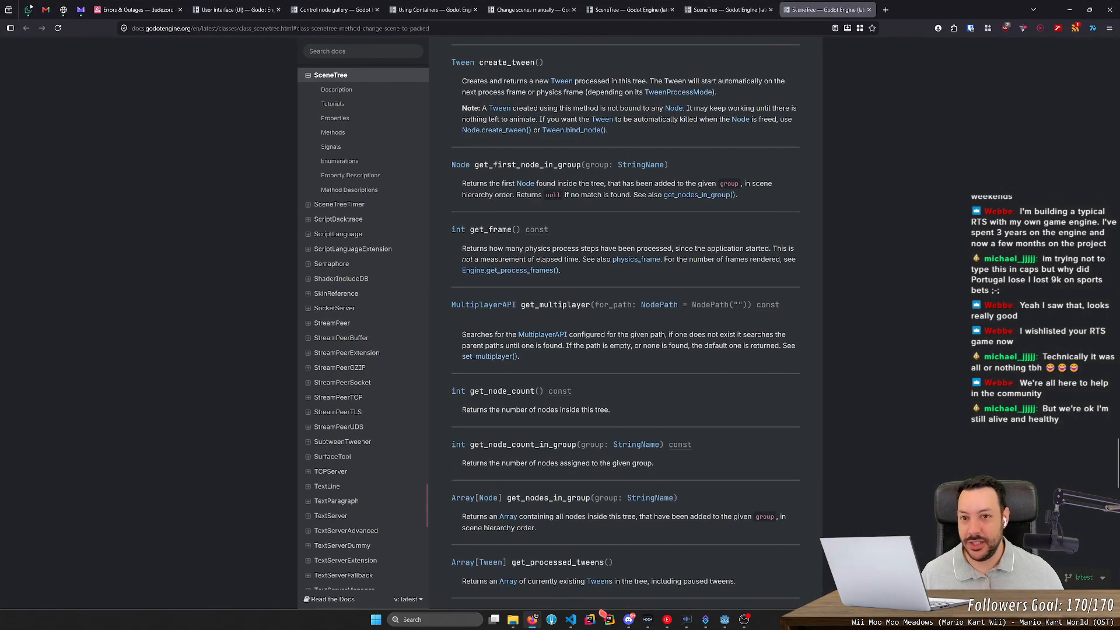
click(887, 10)
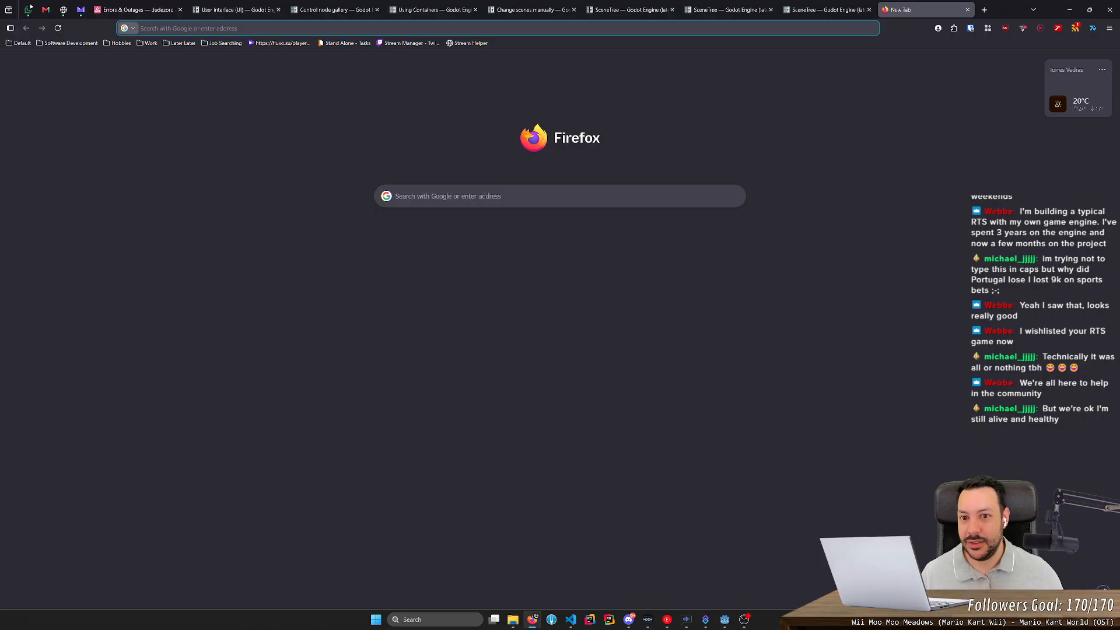
- Open streamelements.com in the browser, go to the account dashboard, and close the adjacent SceneTree documentation tab
text(streamelements.com)
key(Return)
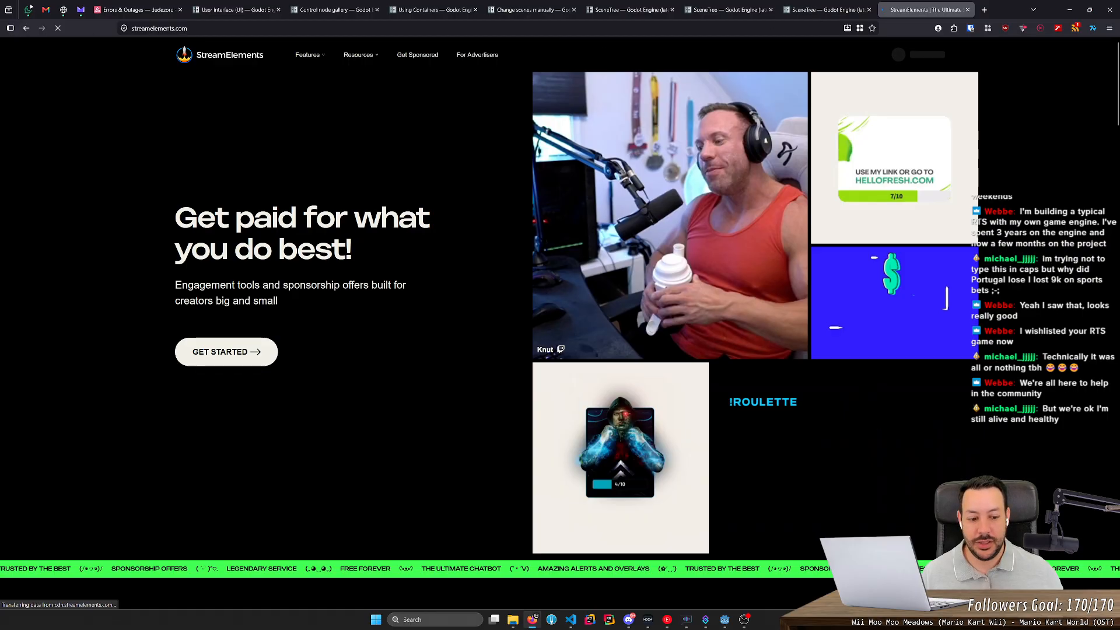
click(723, 621)
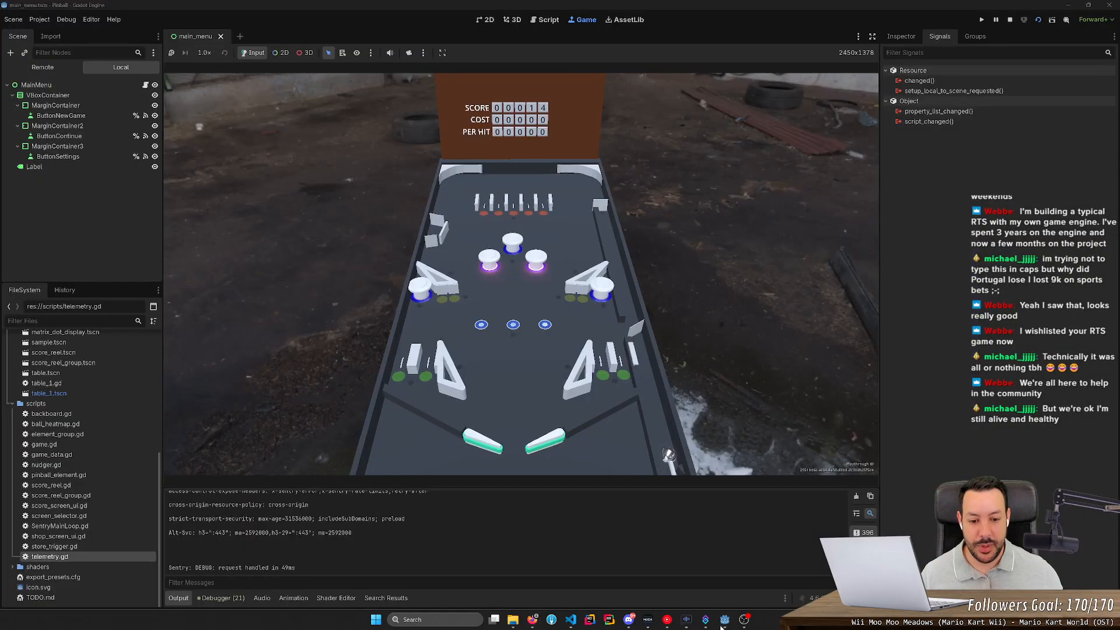
click(528, 623)
click(899, 12)
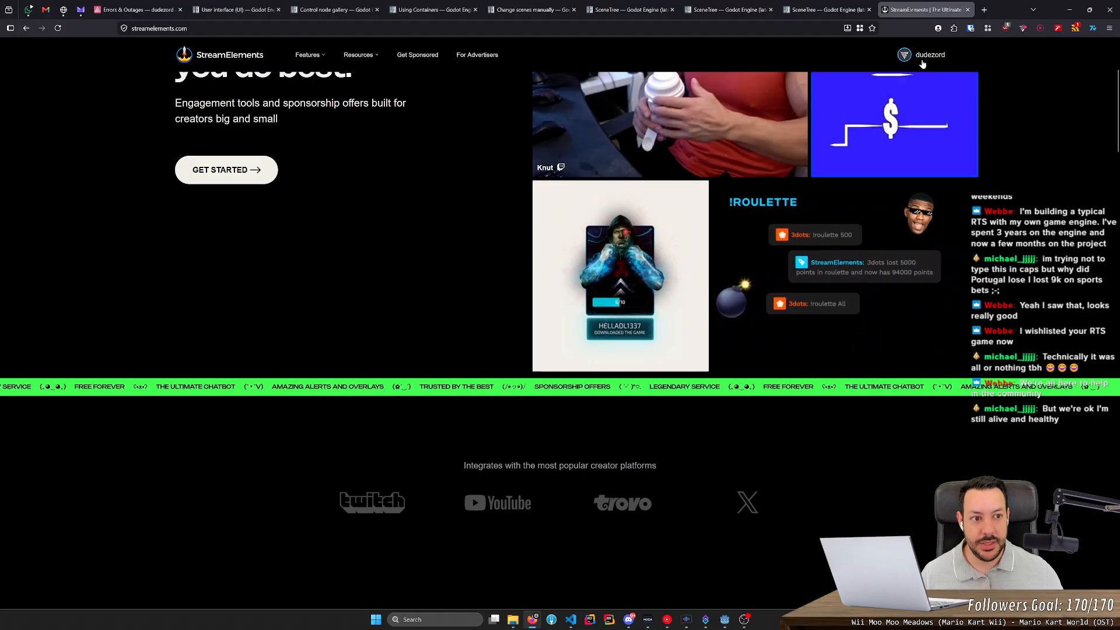
mouse_move(922, 54)
click(898, 82)
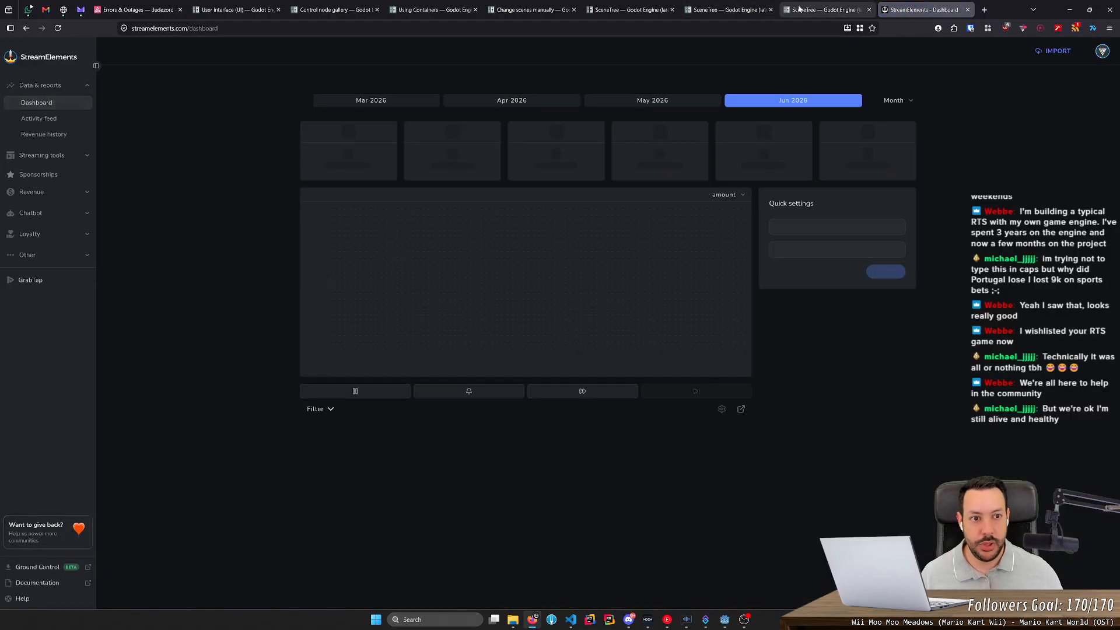
middle_click(799, 8)
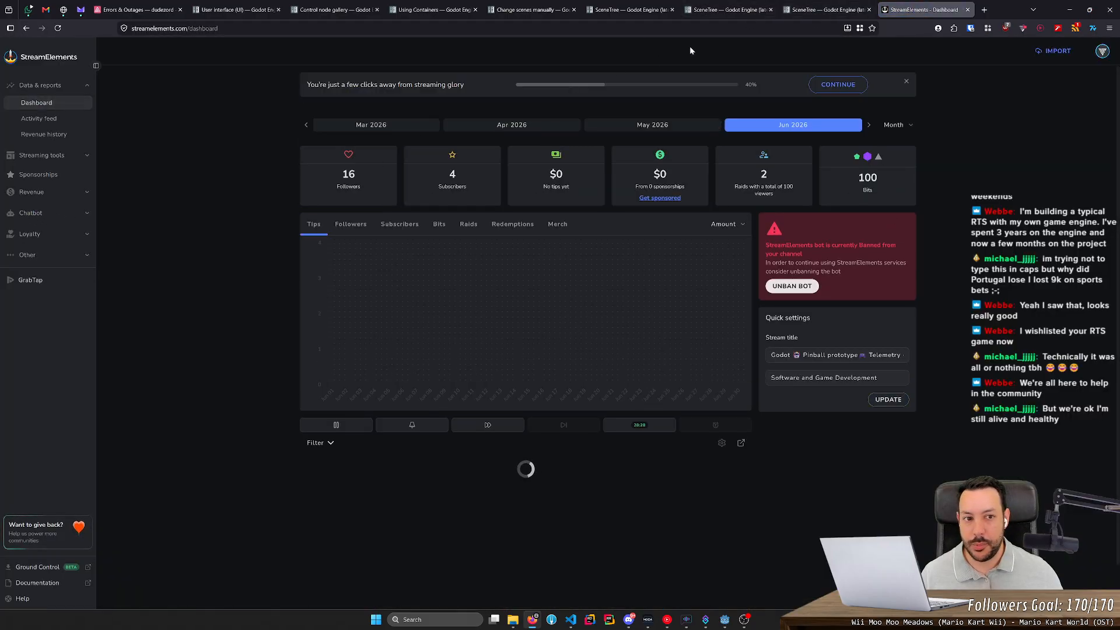
- Open the Goals overlay from the streaming tools' overlay list for editing
click(45, 156)
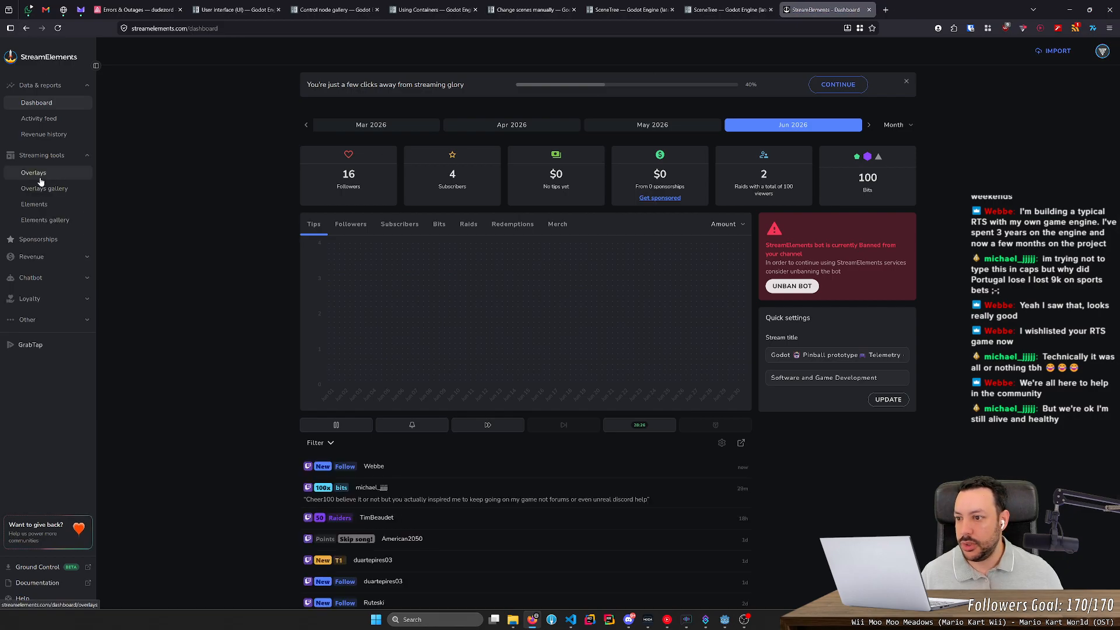
click(35, 173)
click(433, 290)
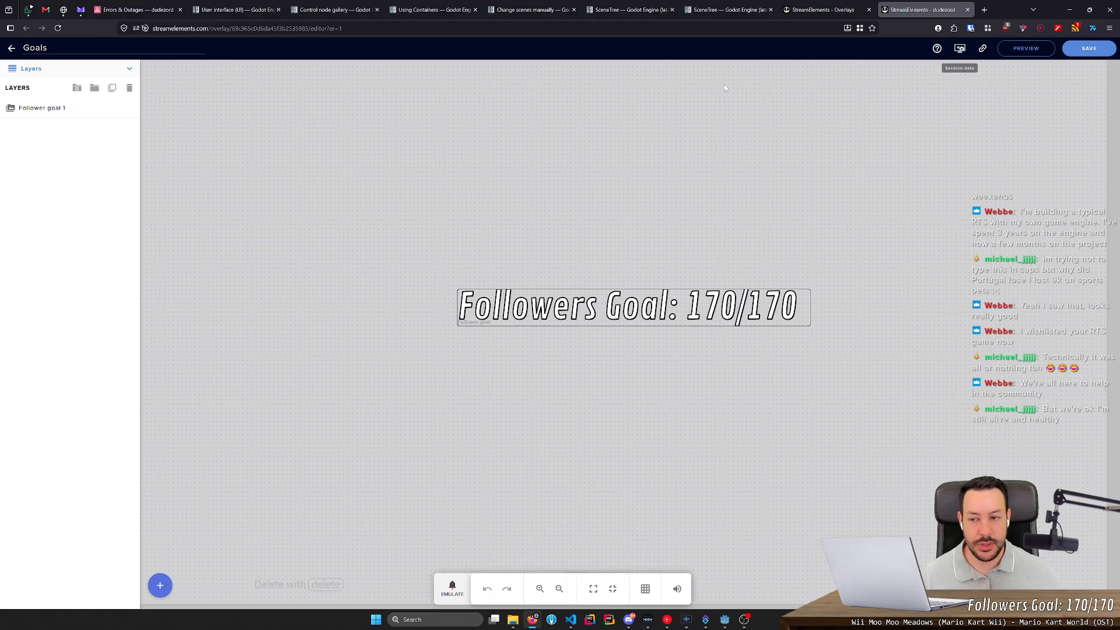
- Set the goal amount of the Follower goal 1 widget to 180 and save the overlay
click(63, 108)
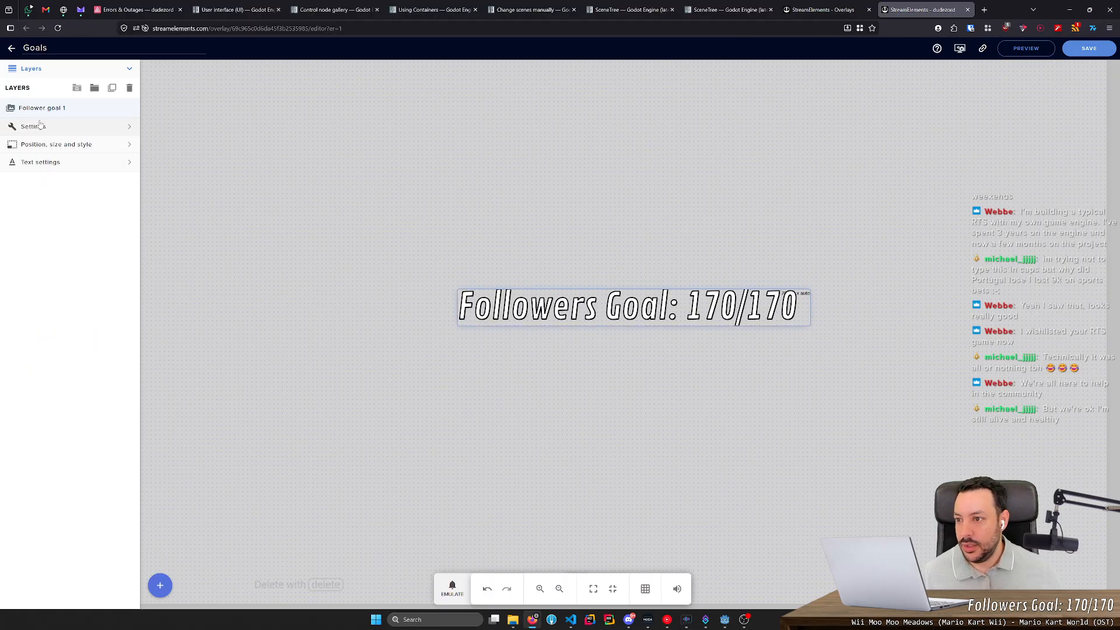
click(41, 125)
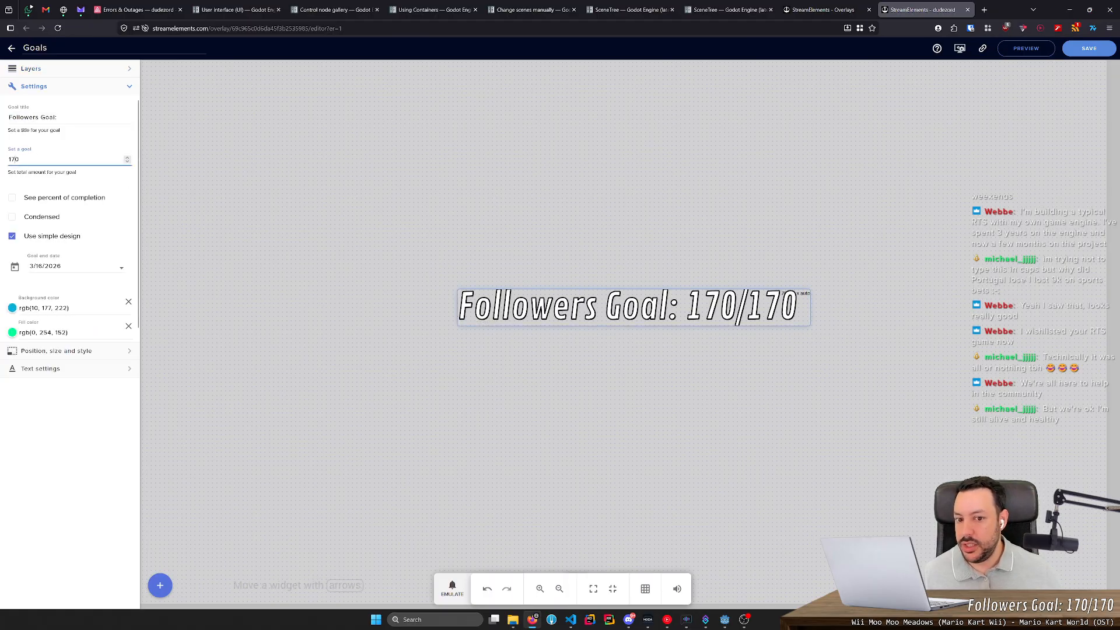
text(8)
click(1089, 49)
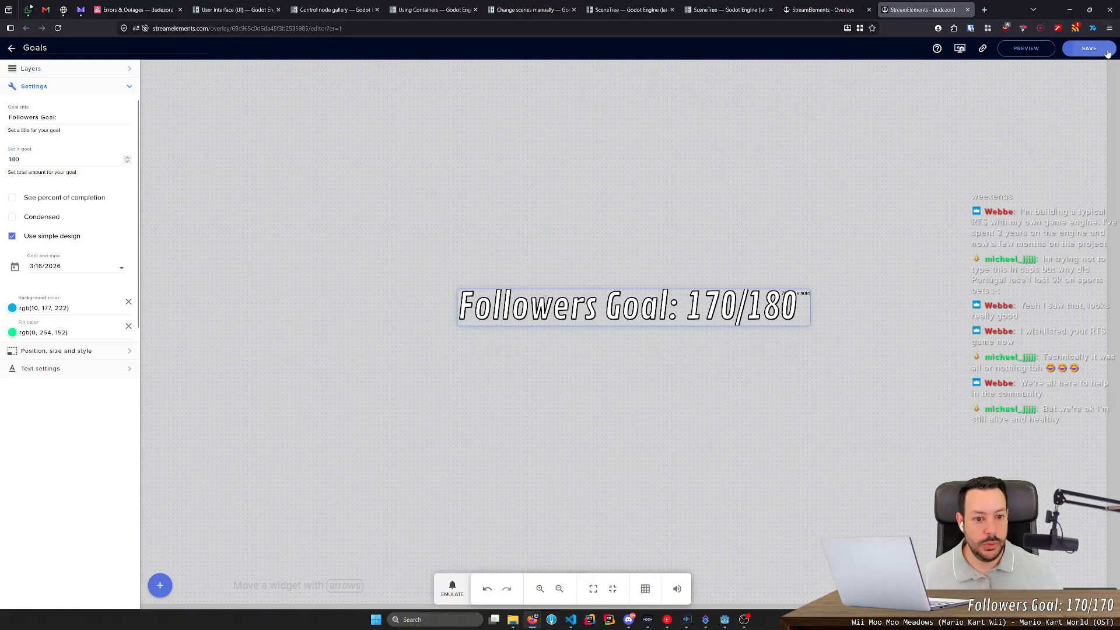
- Close the StreamElements tabs and switch back to the Godot editor
key(ctrl+w)
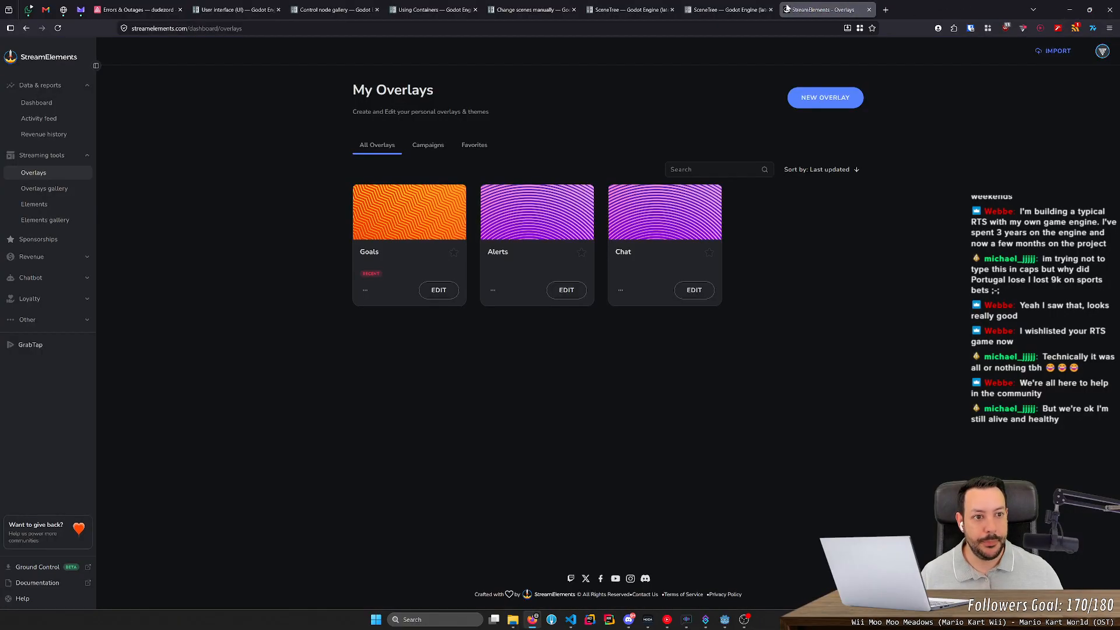
key(ctrl+w)
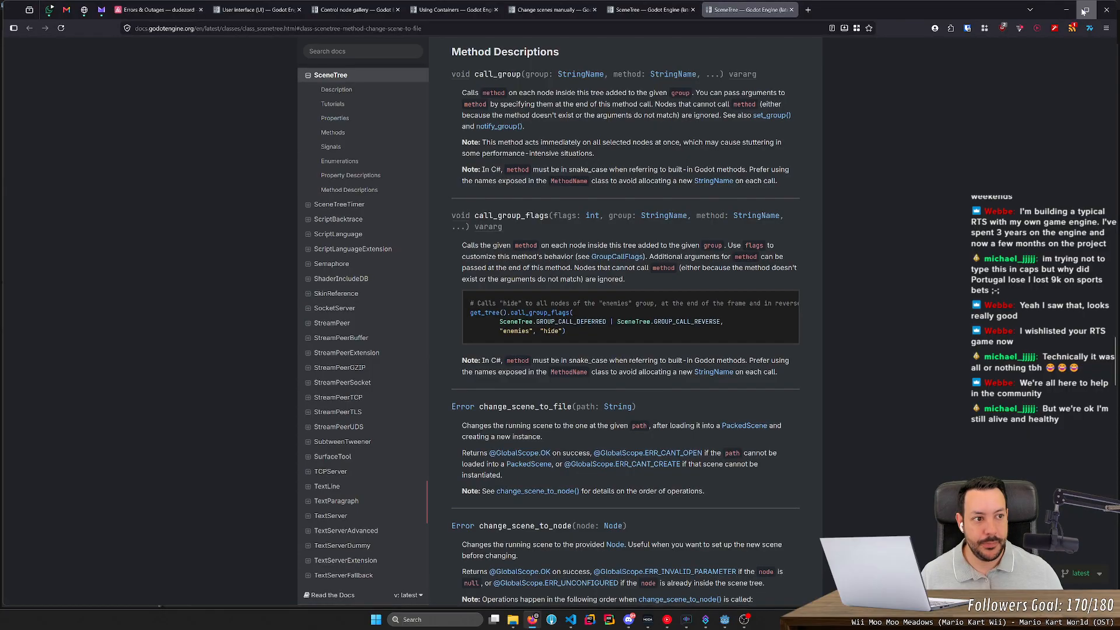
click(1065, 10)
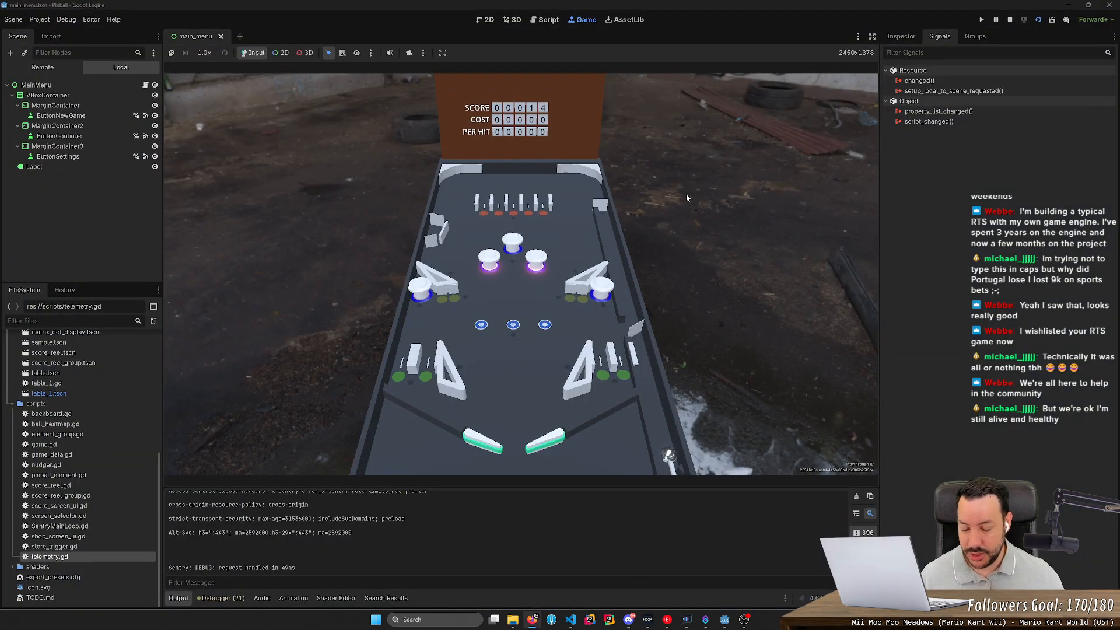
- Stop the running game and open save_game.json from the data folder
scroll(66, 395, up, 8)
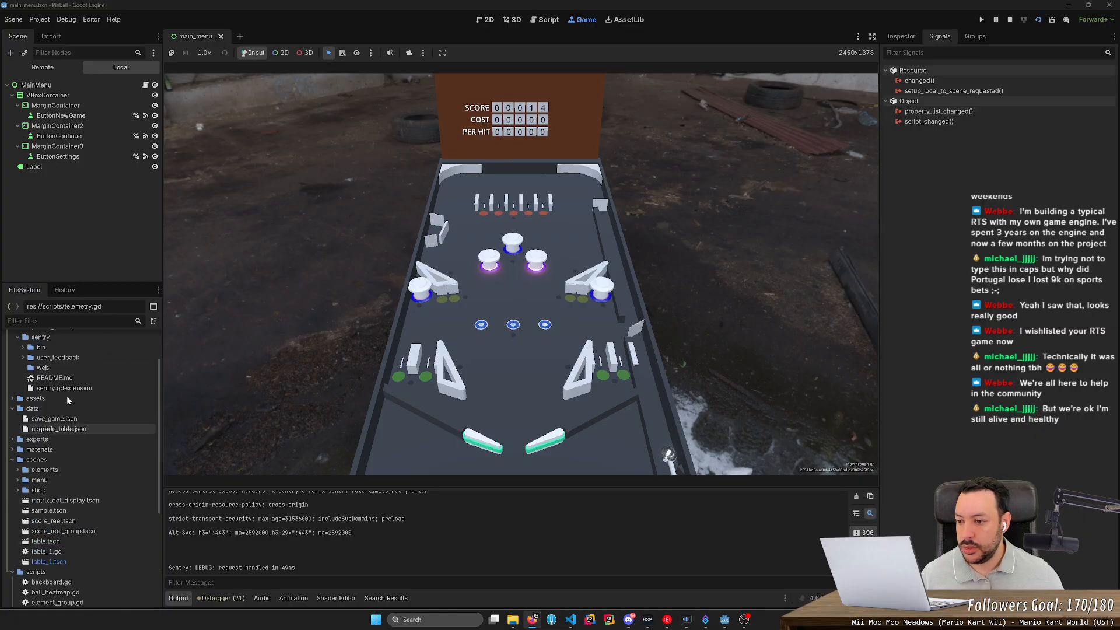
click(1009, 19)
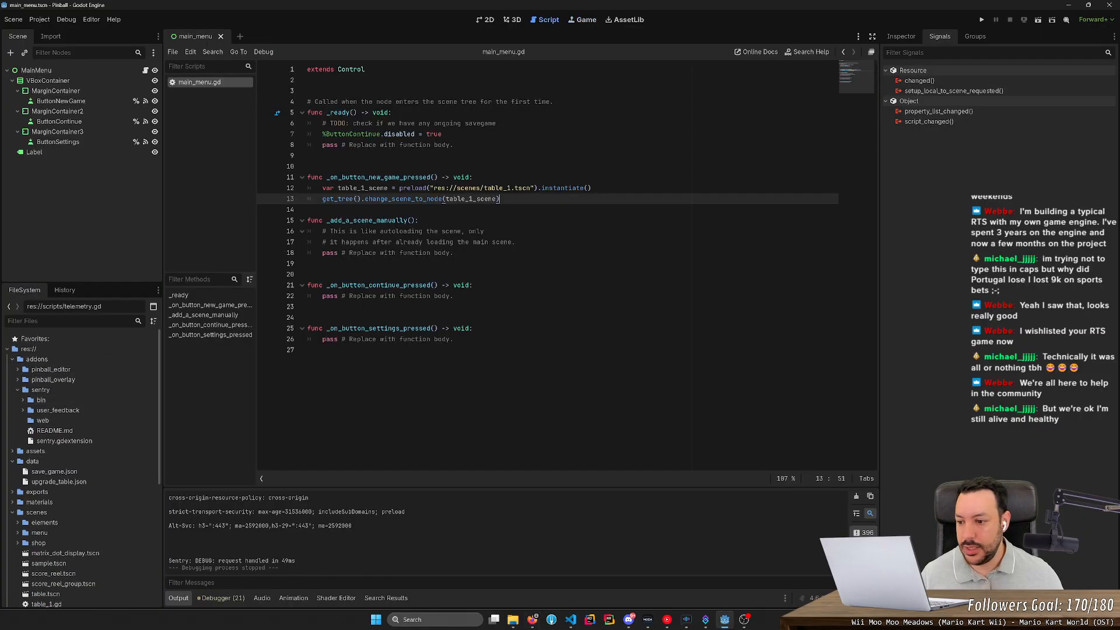
double_click(41, 472)
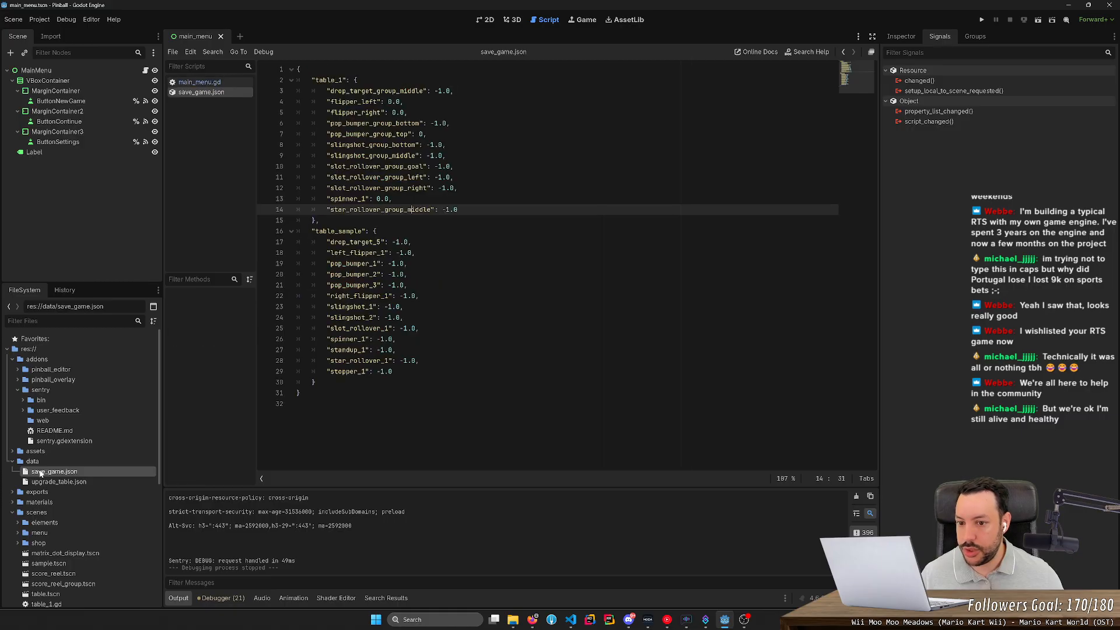
- Set pop_bumper_group_top and spinner_1 under table_1 to -1.0 and save save_game.json
double_click(394, 101)
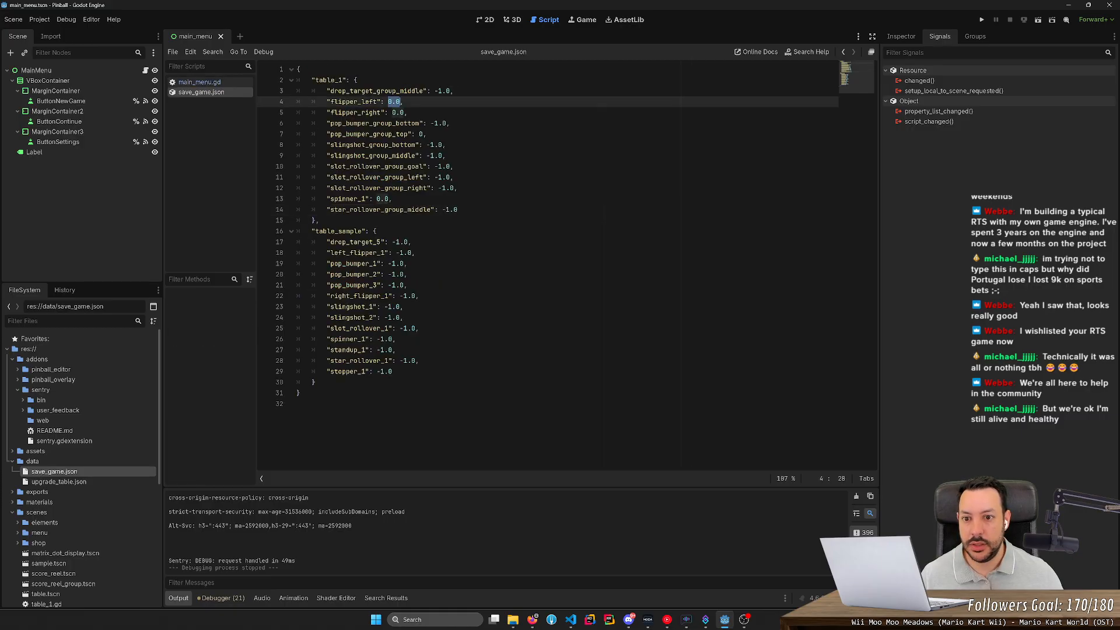
key(ctrl+d)
click(423, 134)
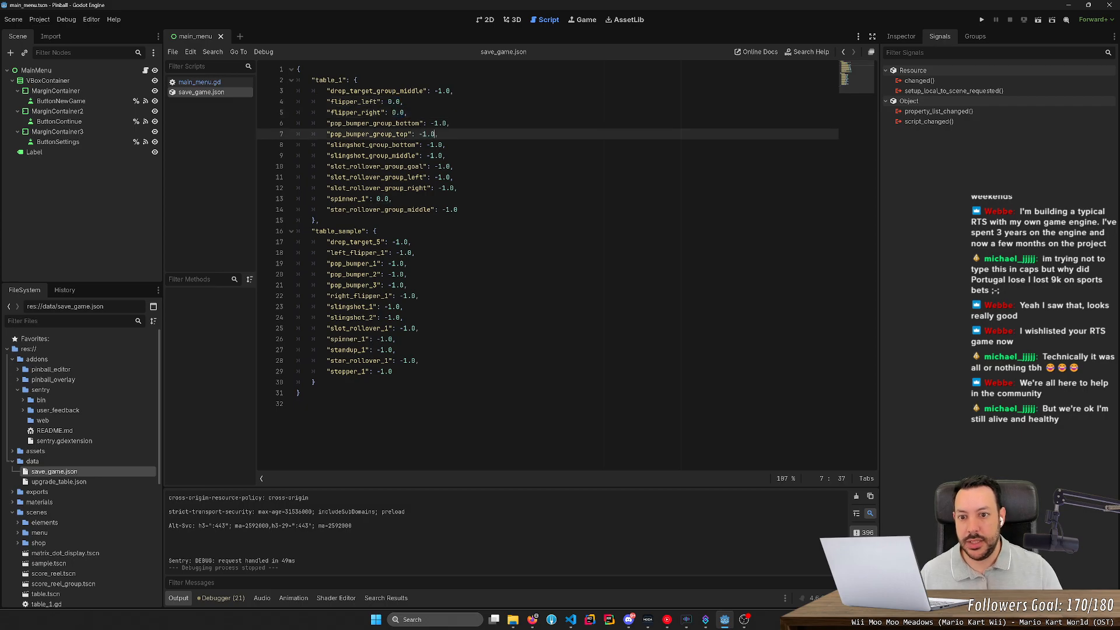
key(ctrl+z)
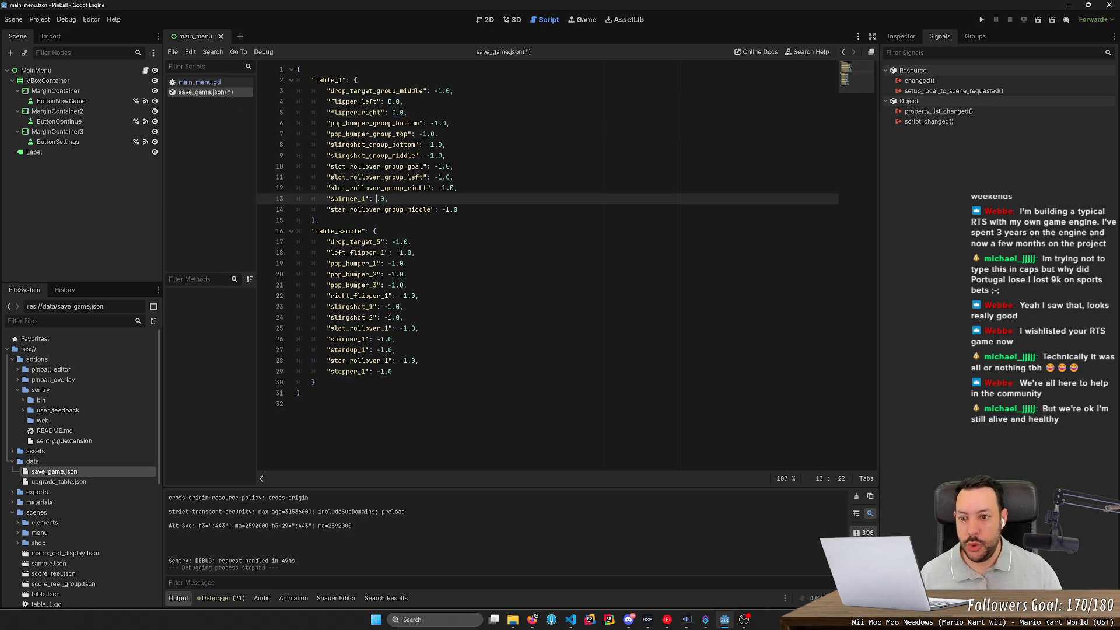
key(ctrl+s)
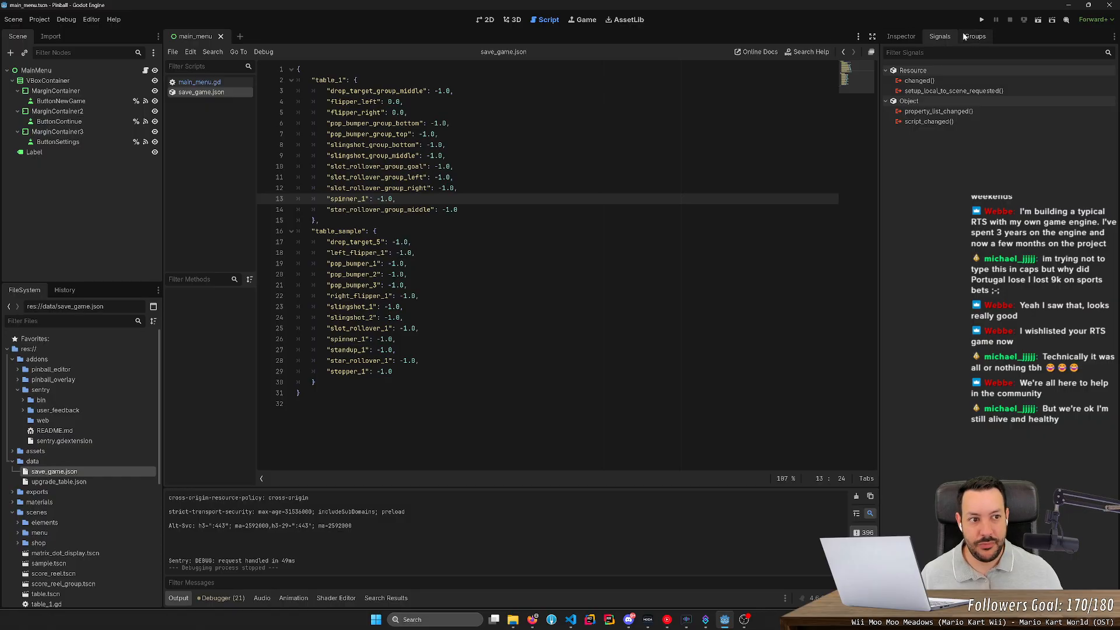
- Run the main_menu scene to test starting a new game, and stop the run
click(1037, 22)
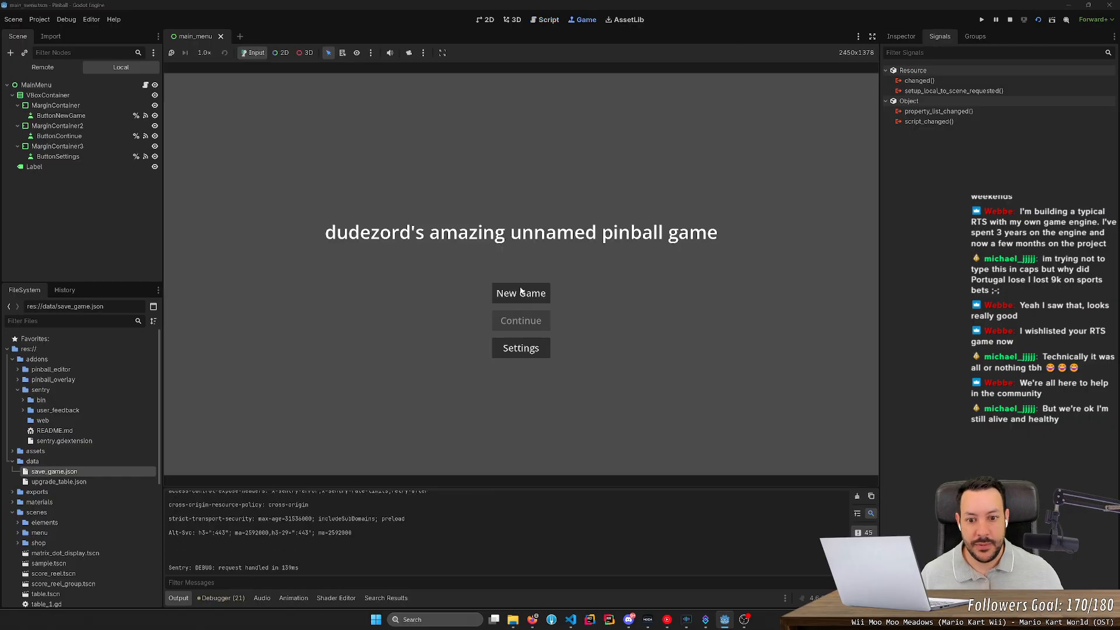
click(517, 297)
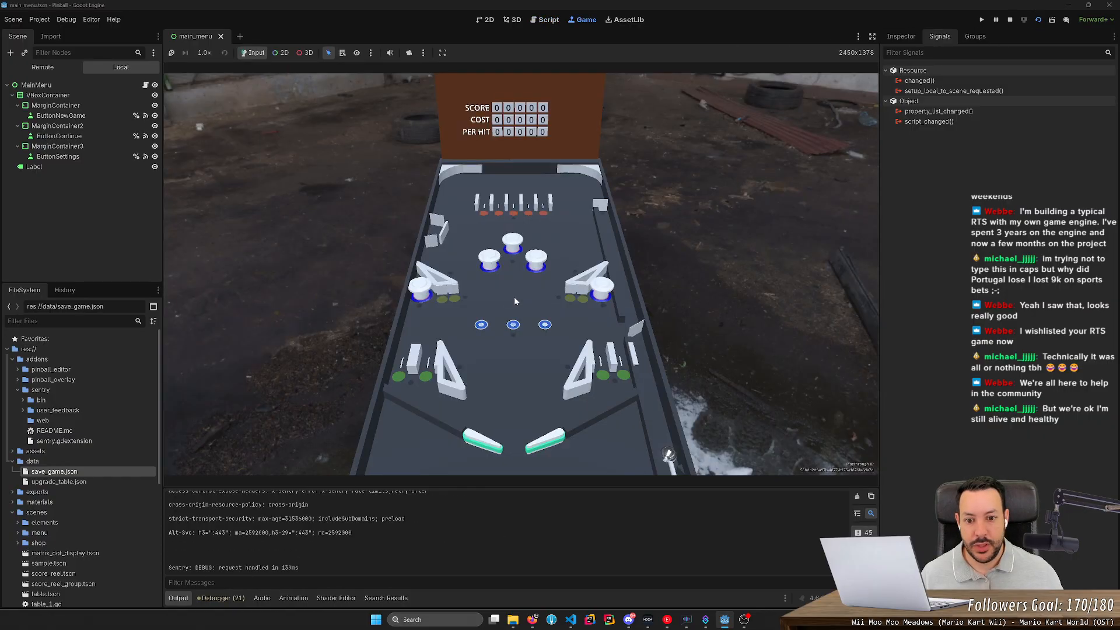
click(1009, 20)
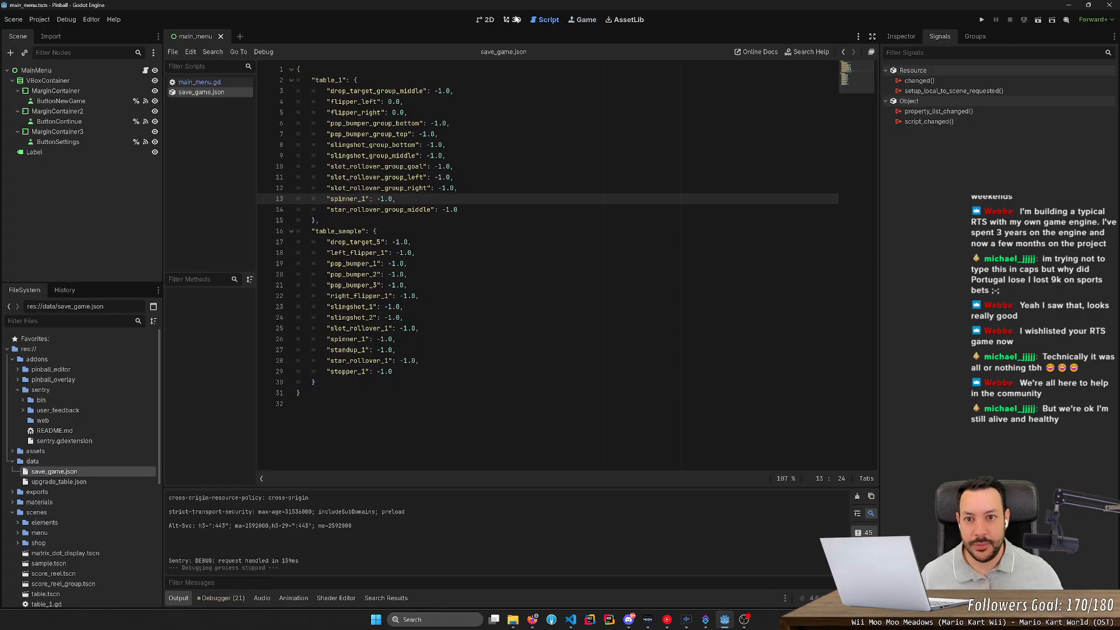
- Open the table_1.gd script and the table_1.tscn scene, and inspect the pinball table in 3D
scroll(82, 512, down, 5)
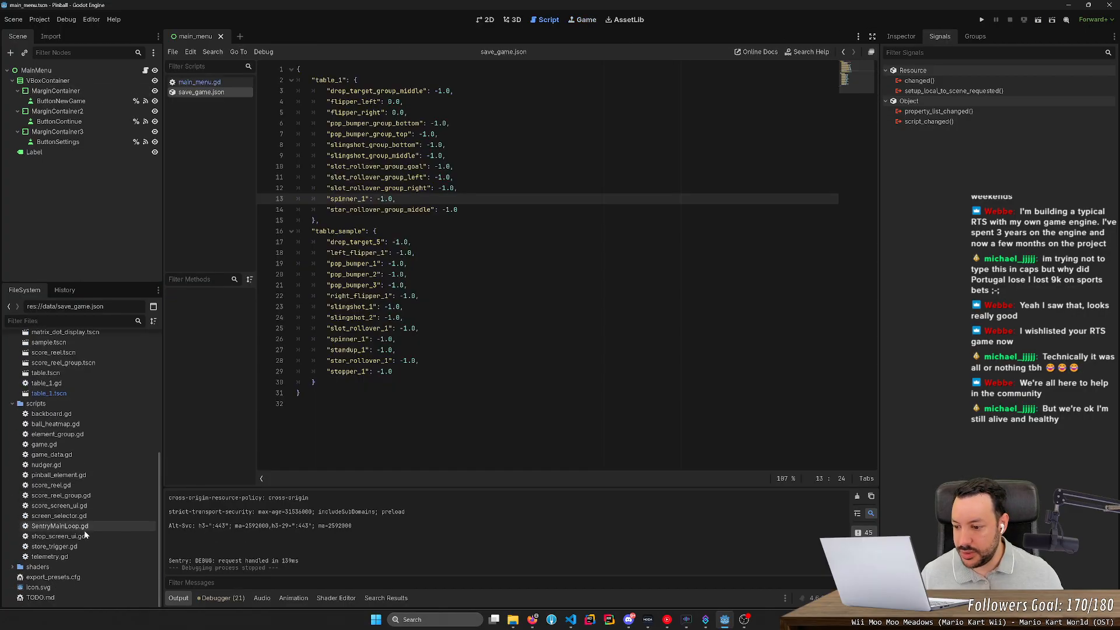
double_click(85, 384)
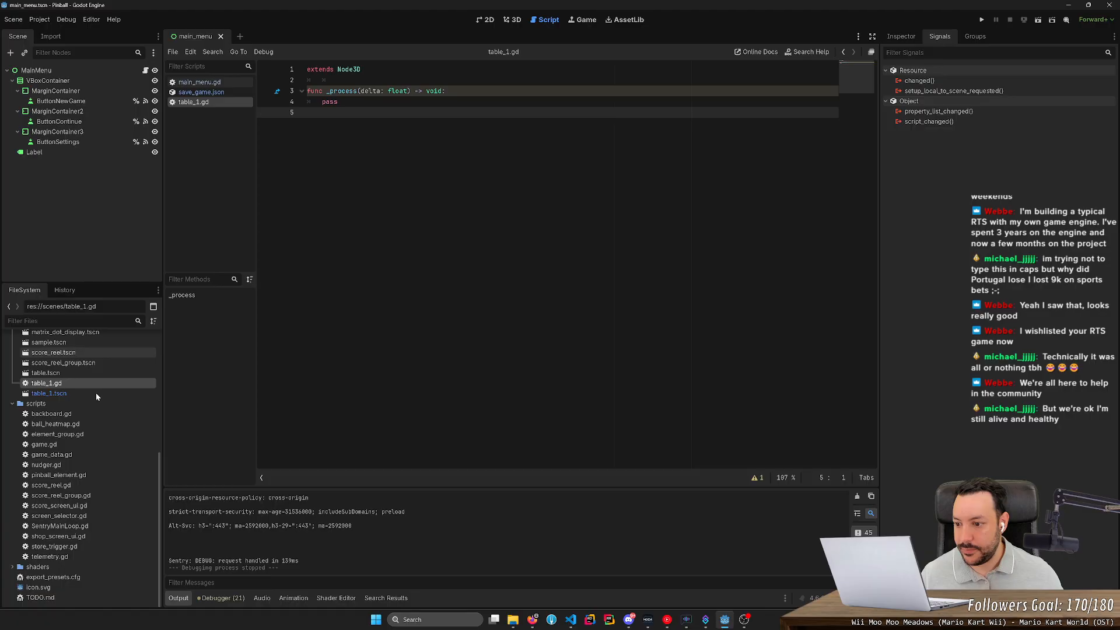
double_click(83, 392)
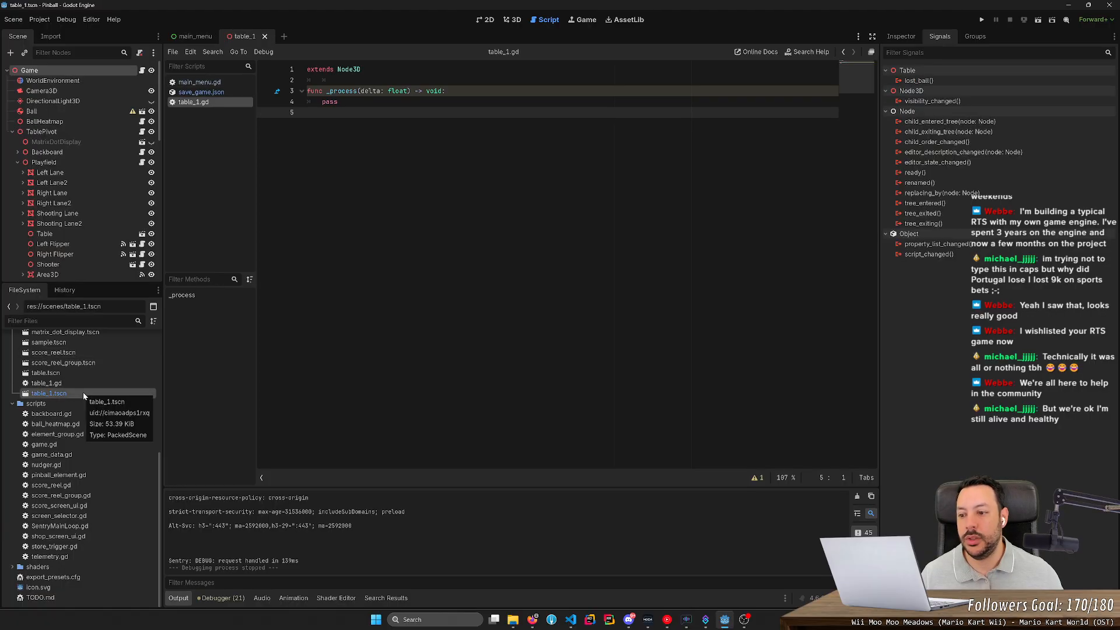
click(514, 19)
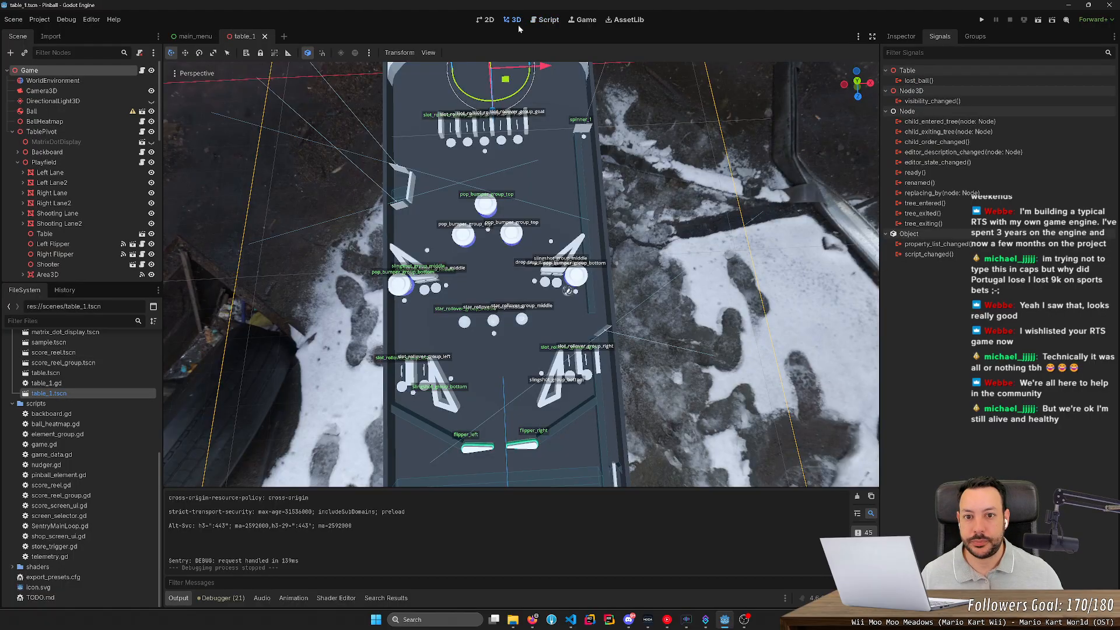
click(742, 111)
right_drag(742, 111, 739, 136)
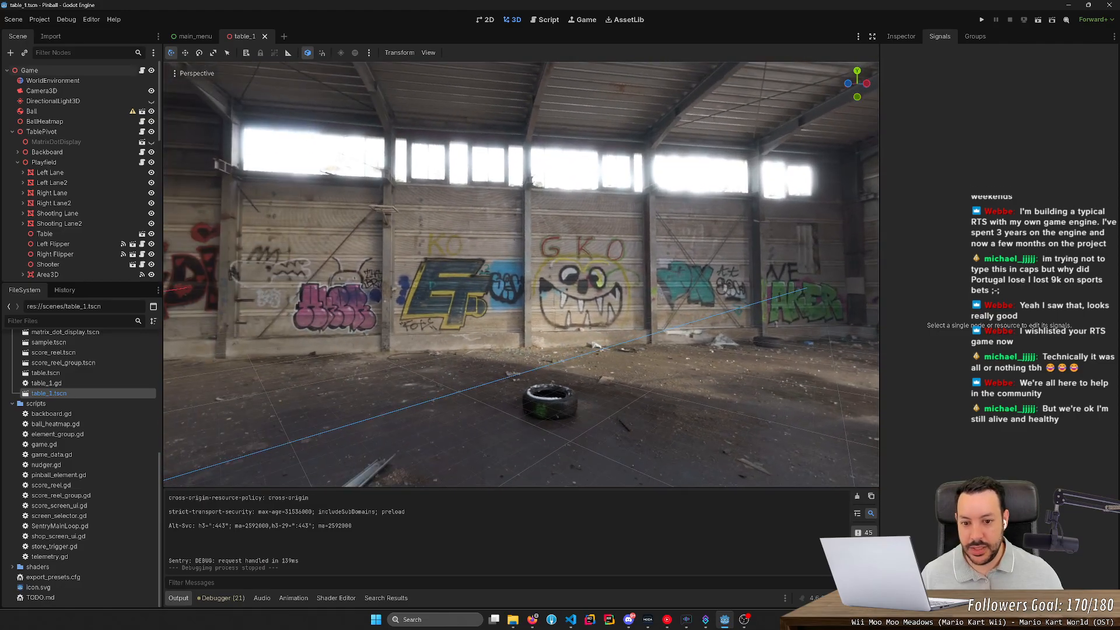
middle_drag(443, 245, 433, 187)
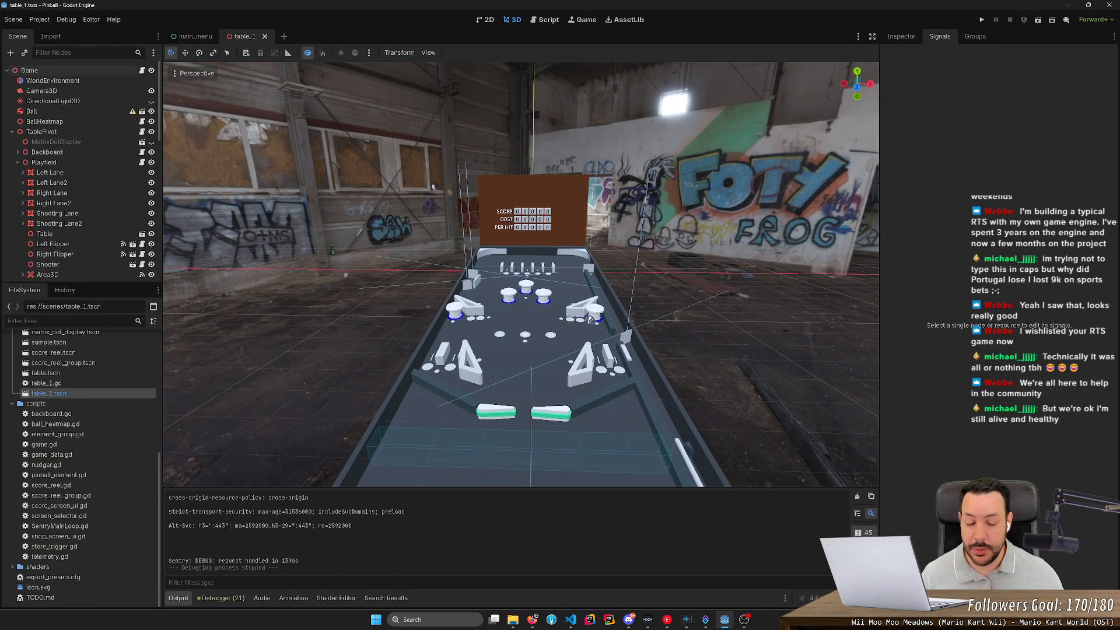
scroll(434, 187, up, 2)
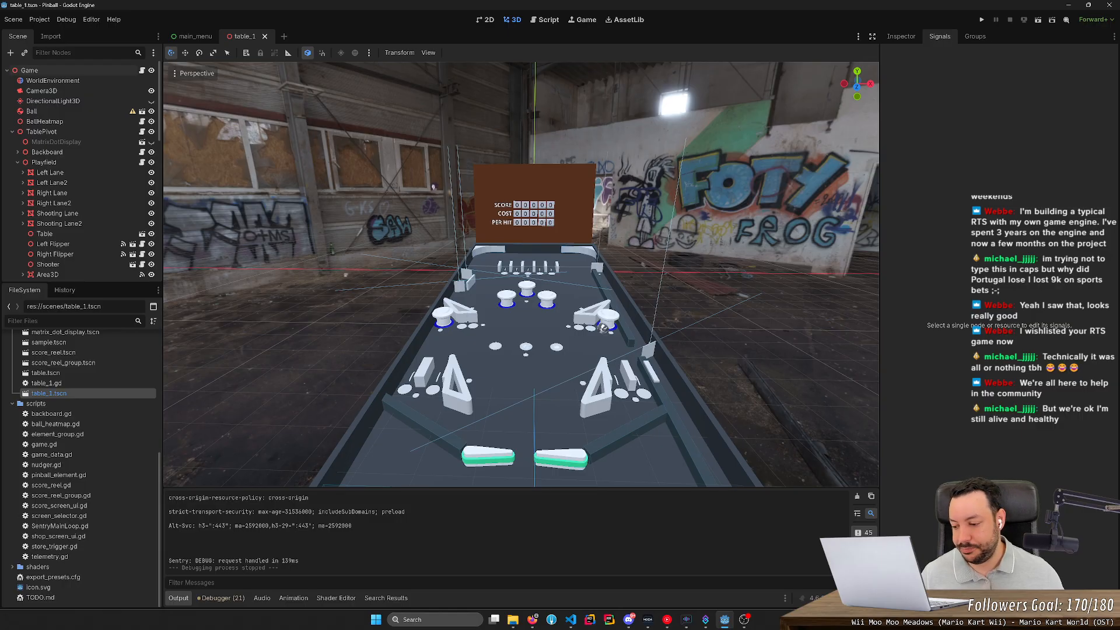
scroll(433, 187, up, 3)
middle_drag(433, 187, 411, 143)
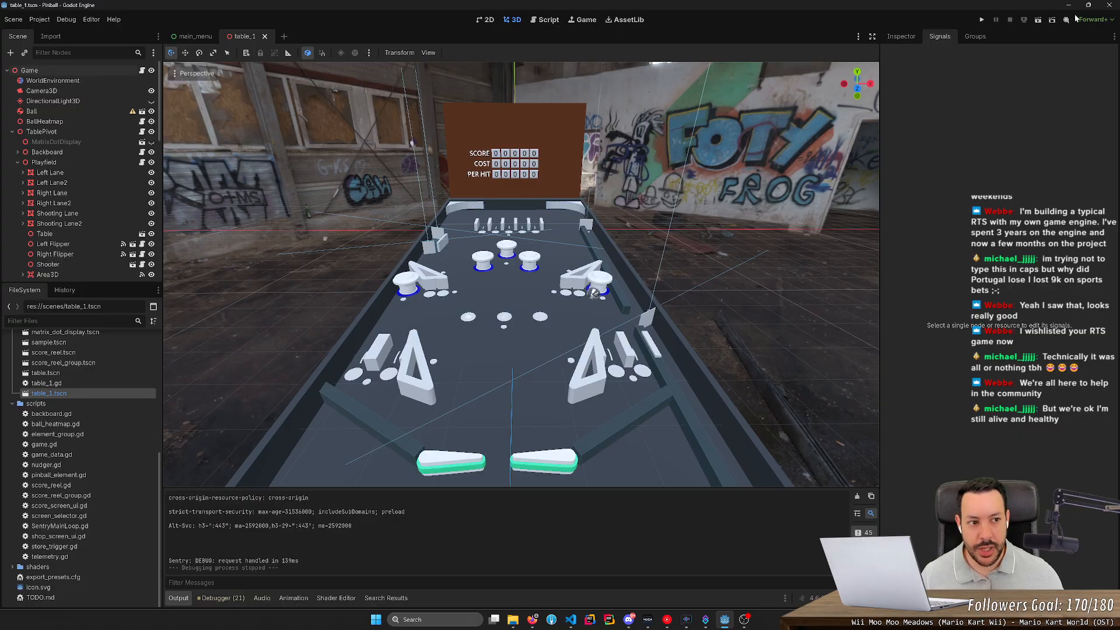
- Run the project and playtest the pinball table, using both flippers and launching another ball
click(981, 19)
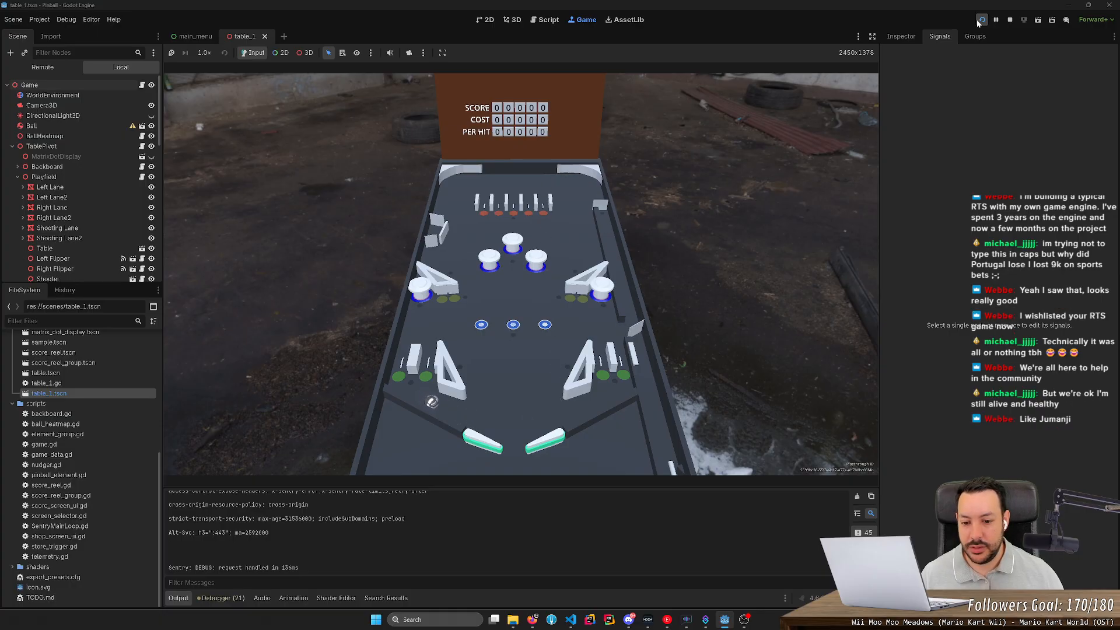
key(Left)
key(Left)
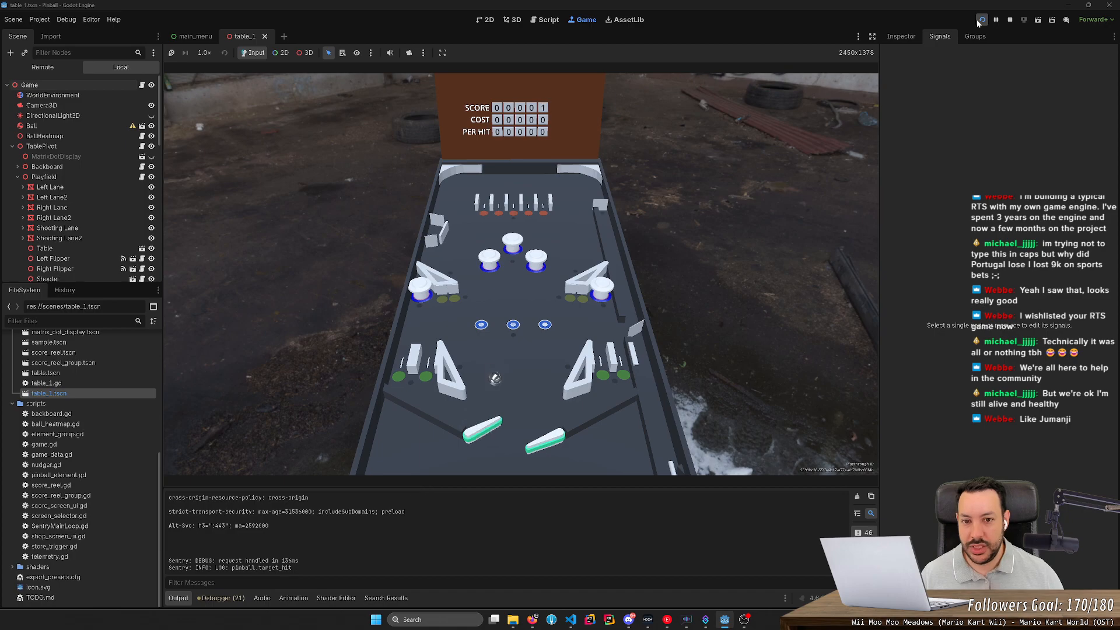
key(Left)
key(Right)
key(Right)
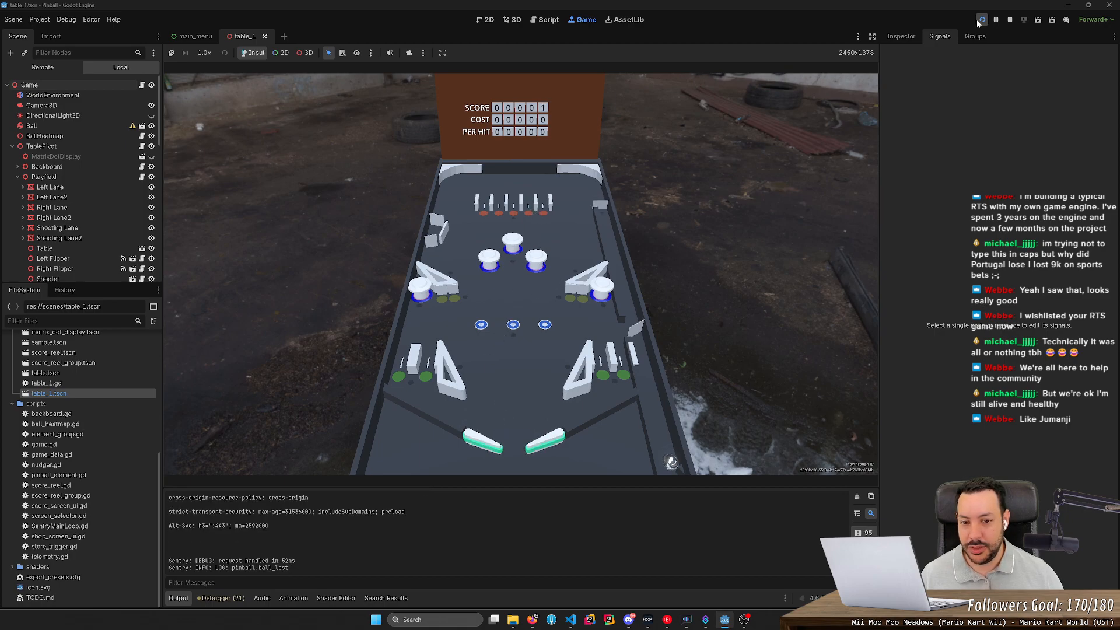
key(space)
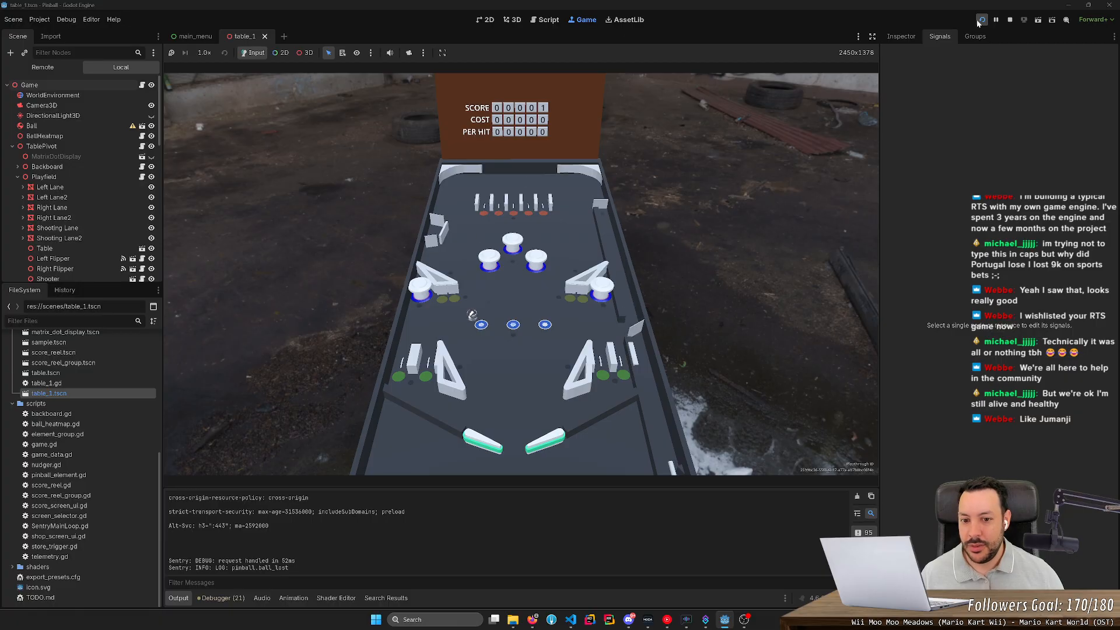
- Launch the ball onto the pinball table and keep it in play with both flippers
key(space)
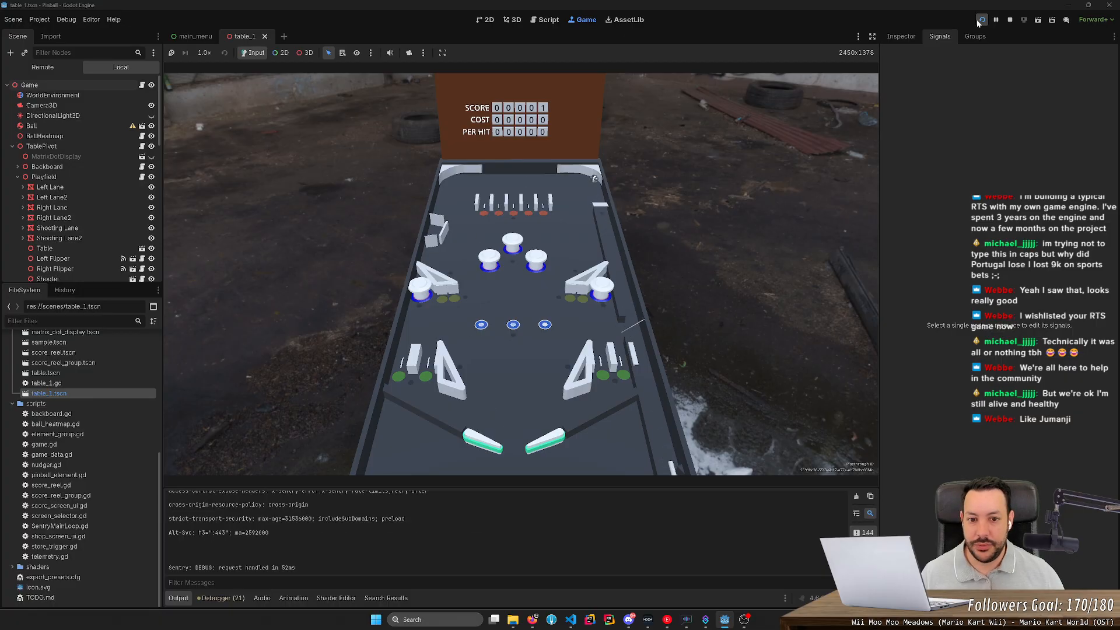
key(Left)
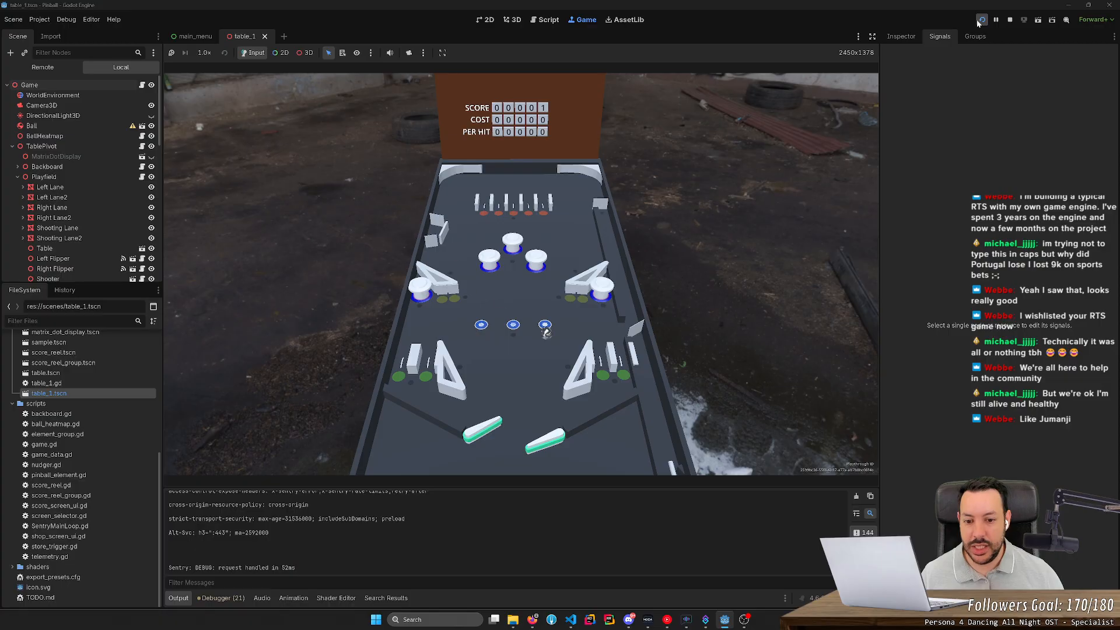
key(Left)
key(Right)
- Launch a ball for a new round and playtest the table, shooting at the targets with both flippers
key(space)
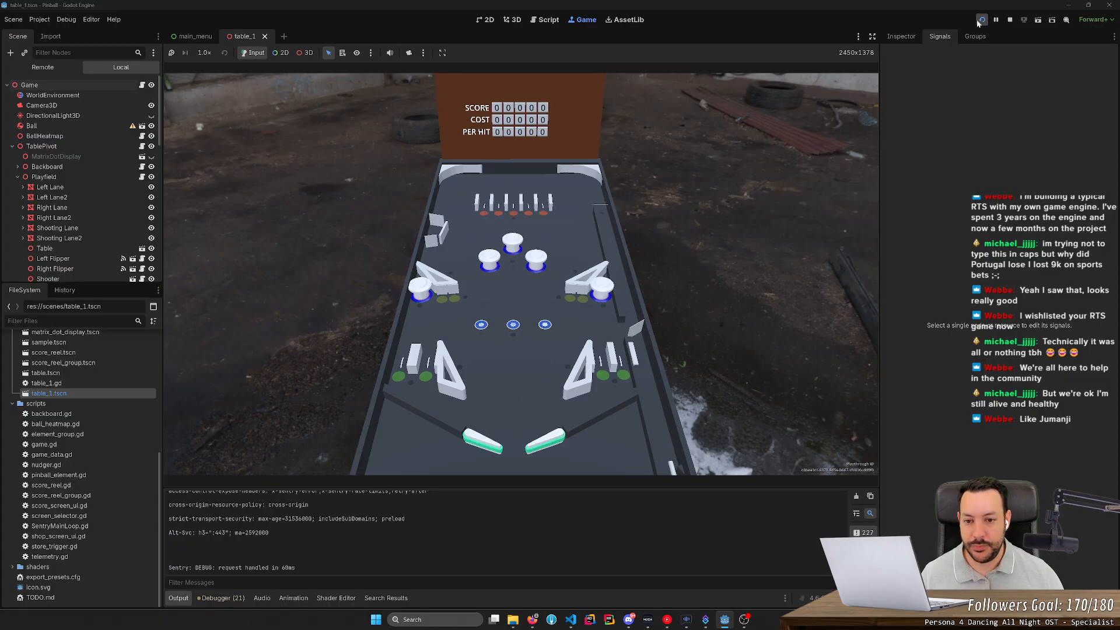
key(Left)
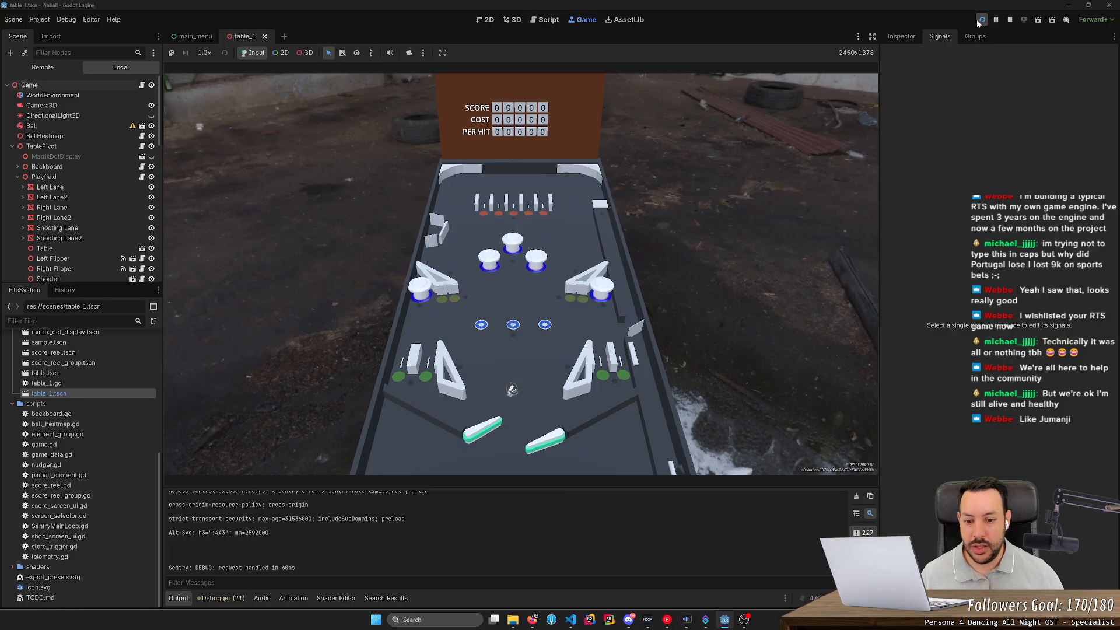
key(Right)
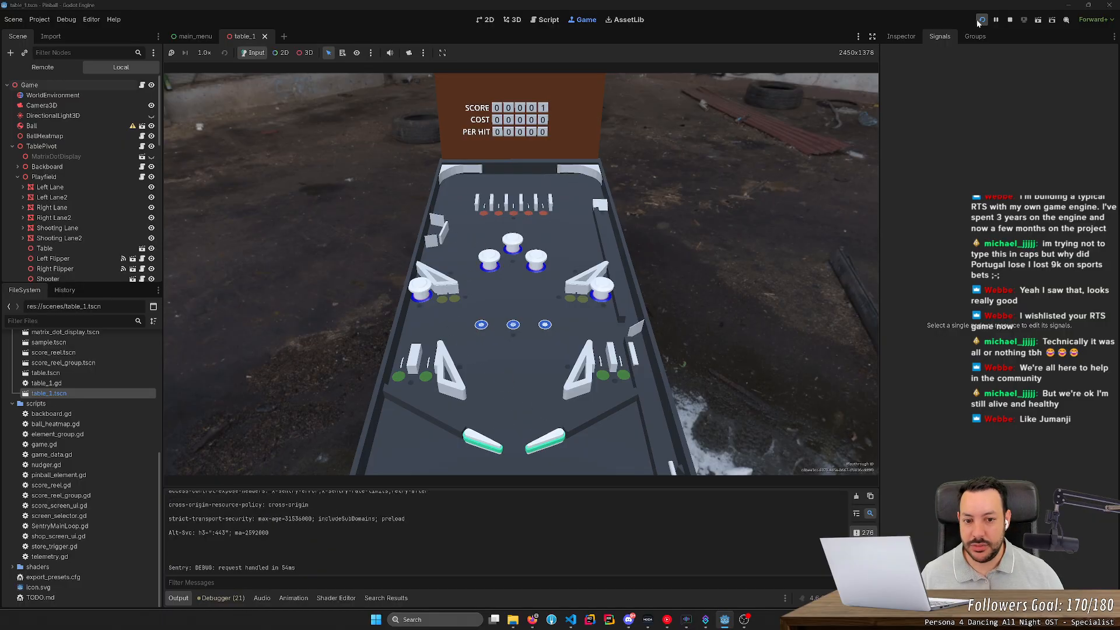
key(Left)
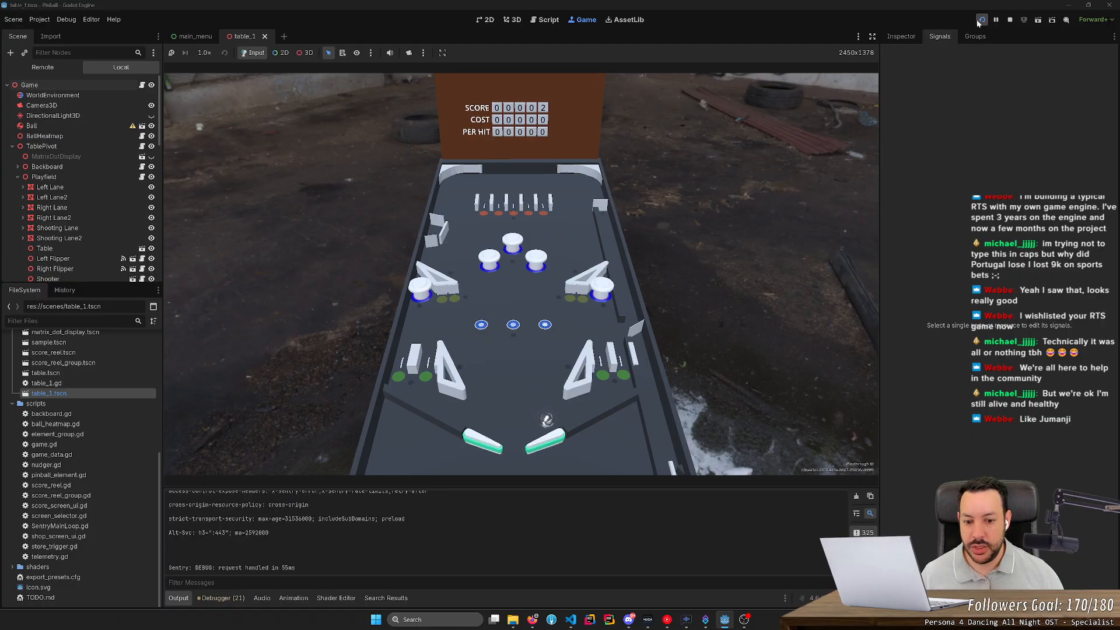
key(Left)
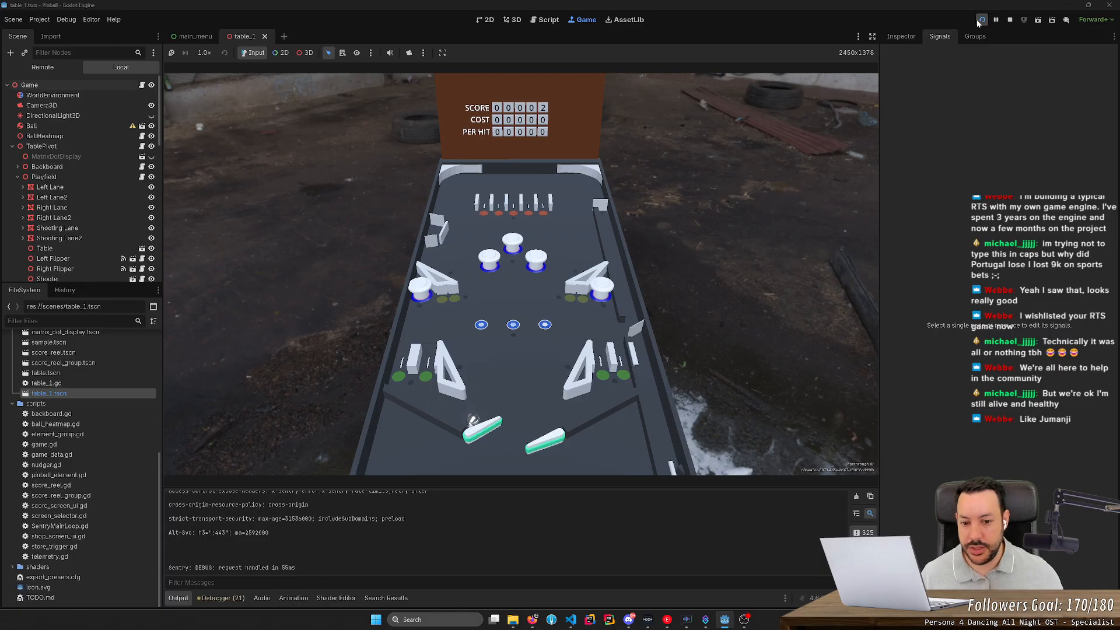
key(Left)
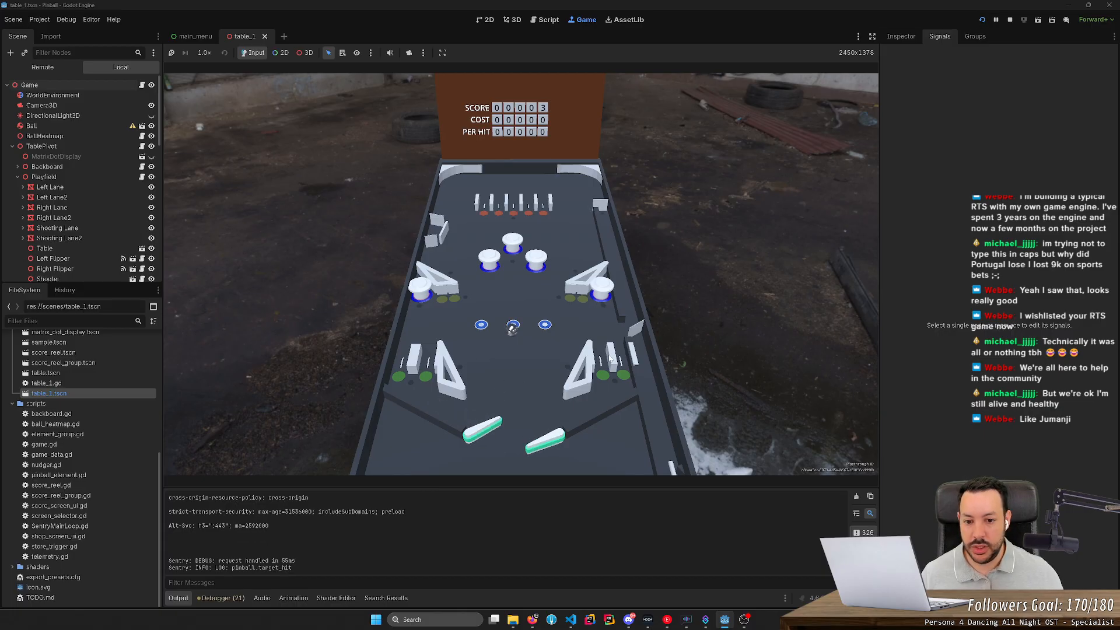
key(Right)
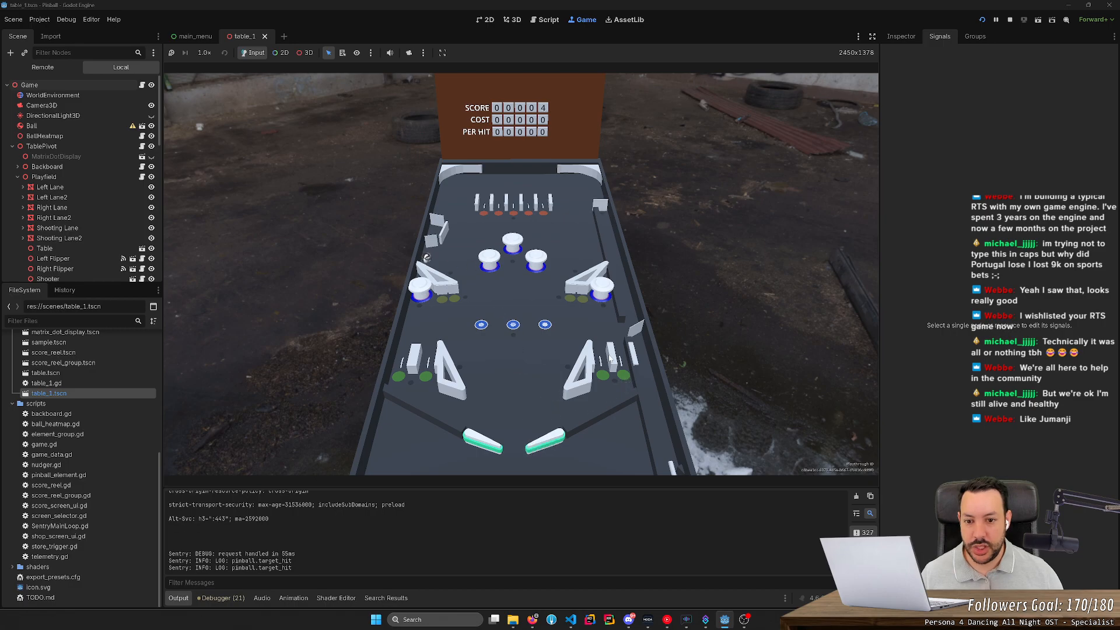
key(Left)
key(Left)
key(Right)
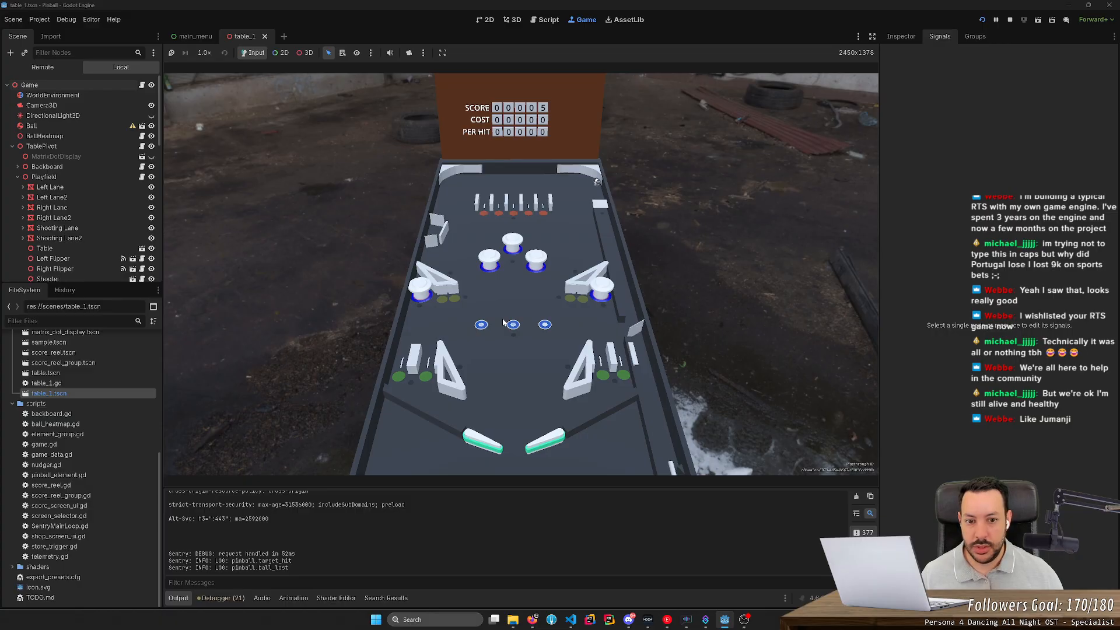
key(Left)
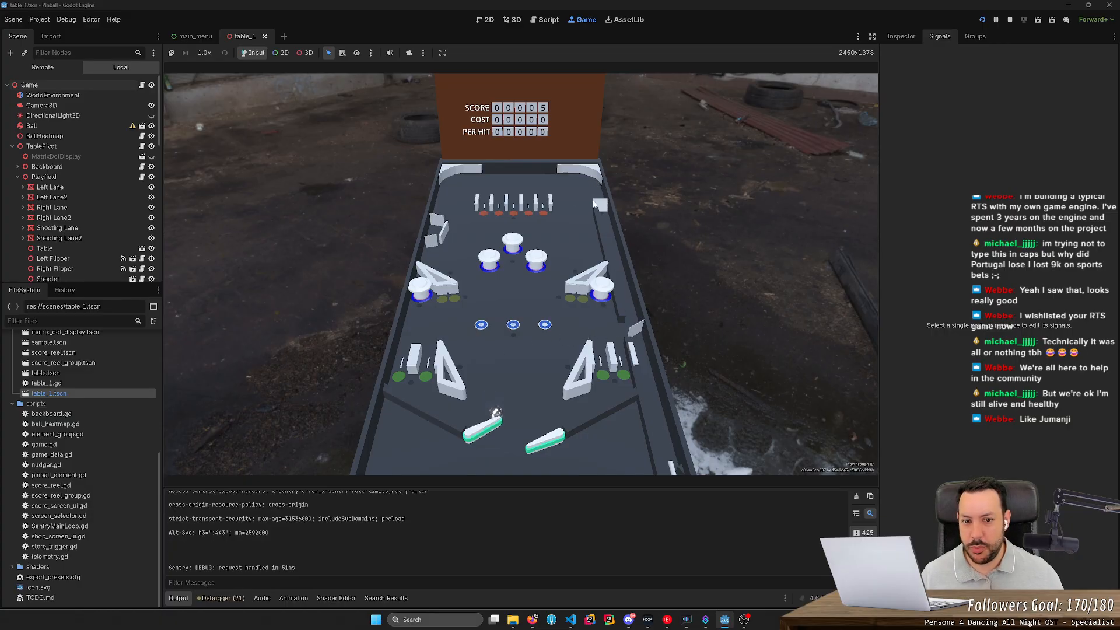
key(Left)
key(Right)
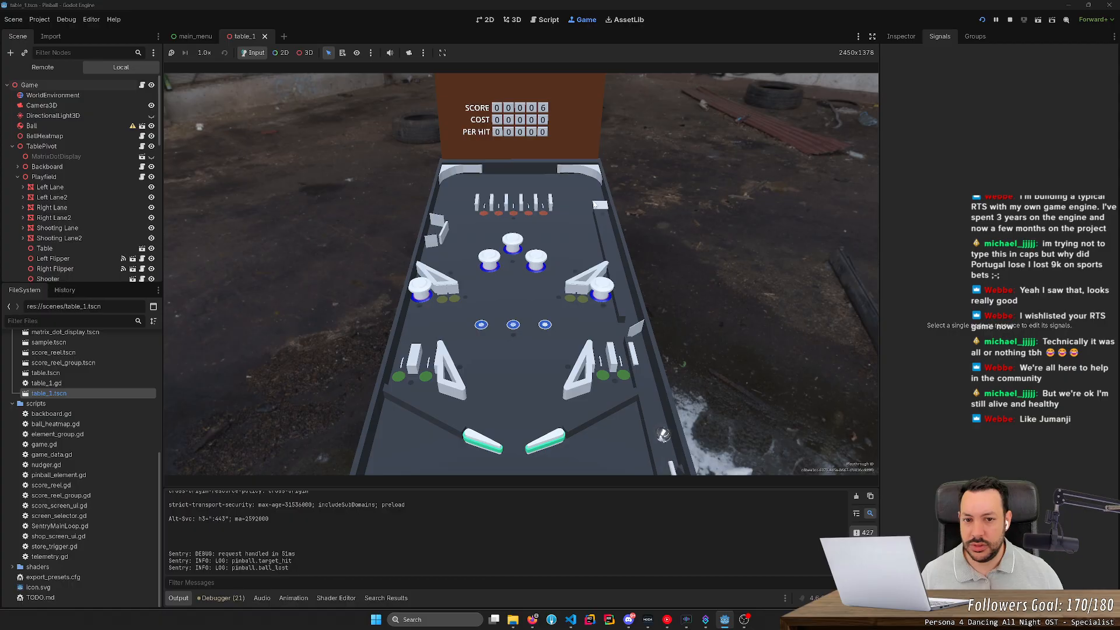
key(Right)
key(Left)
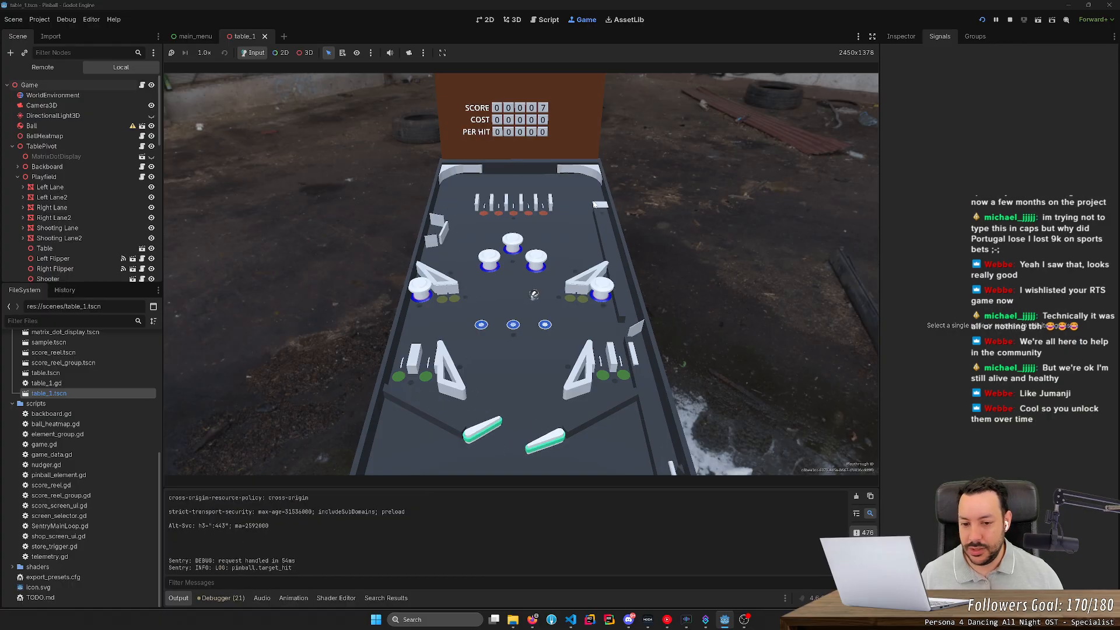
key(Left)
key(Left)
key(Left)
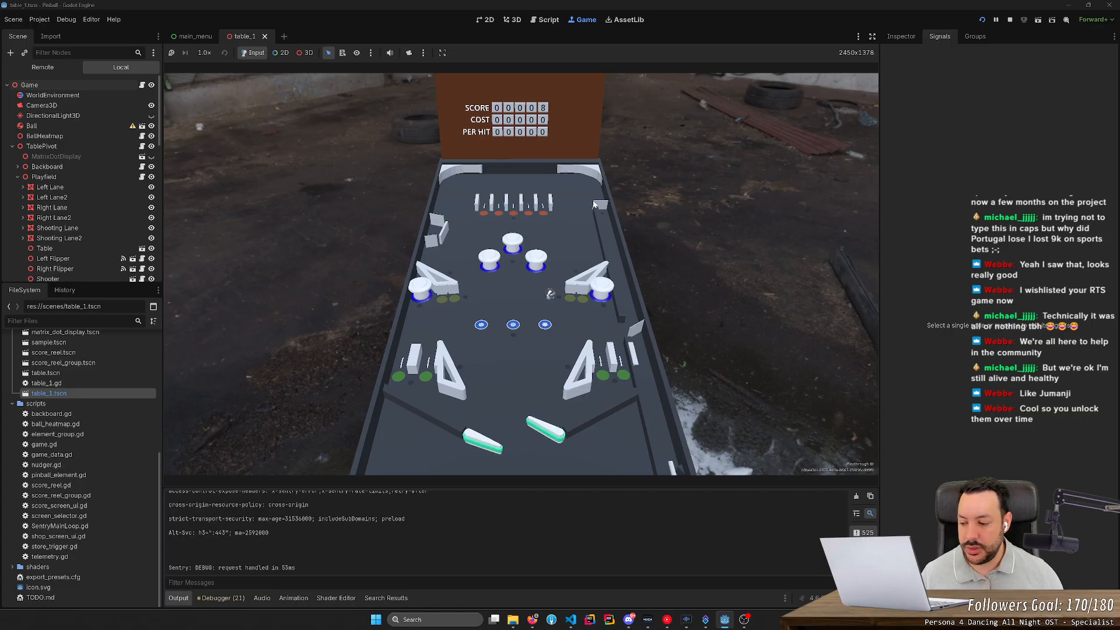
key(Left)
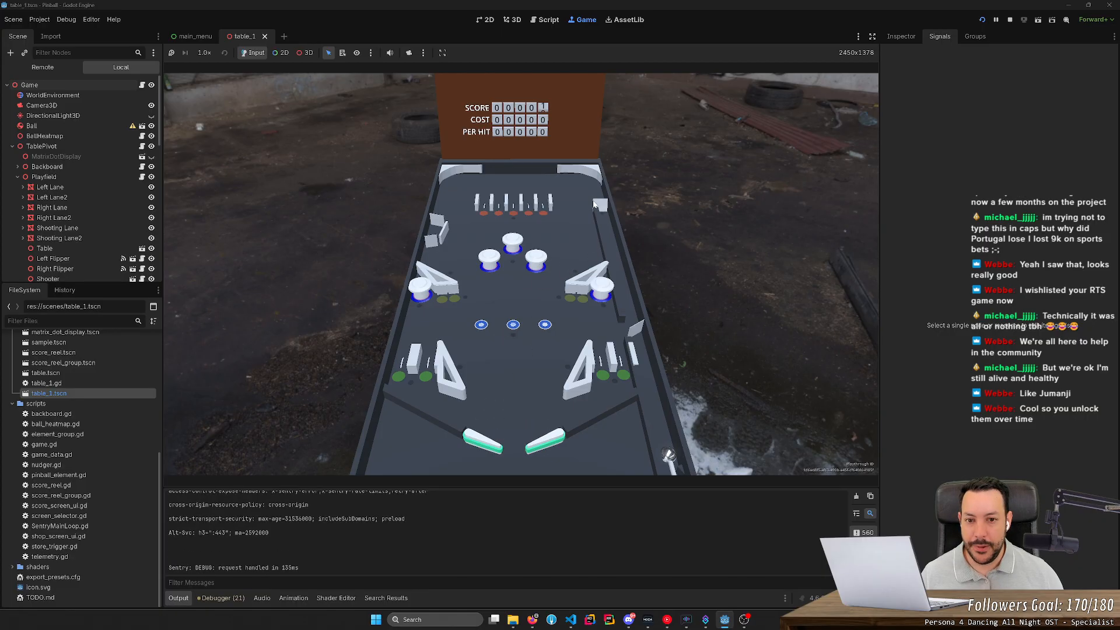
- Play one more round from a fresh launch, returning the ball up the playfield with both flippers
key(space)
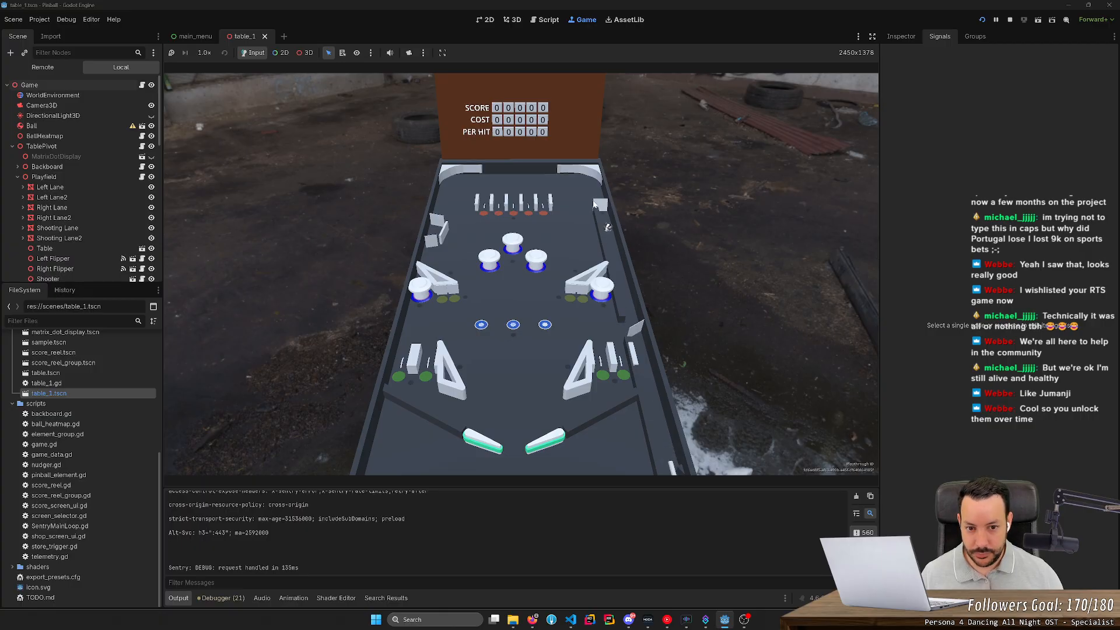
key(Left)
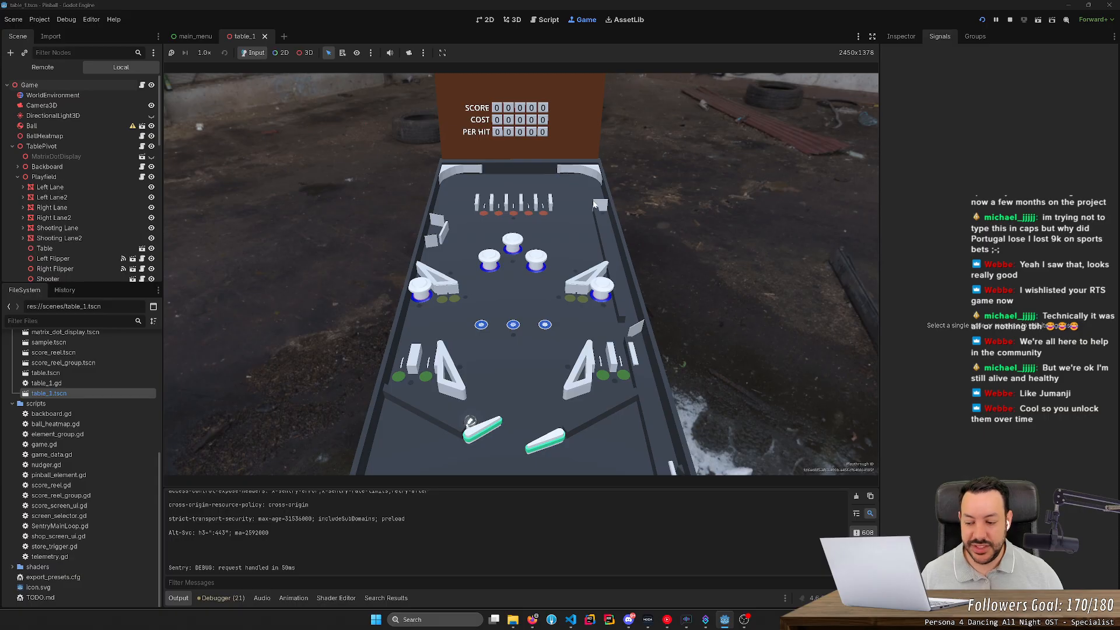
key(Left)
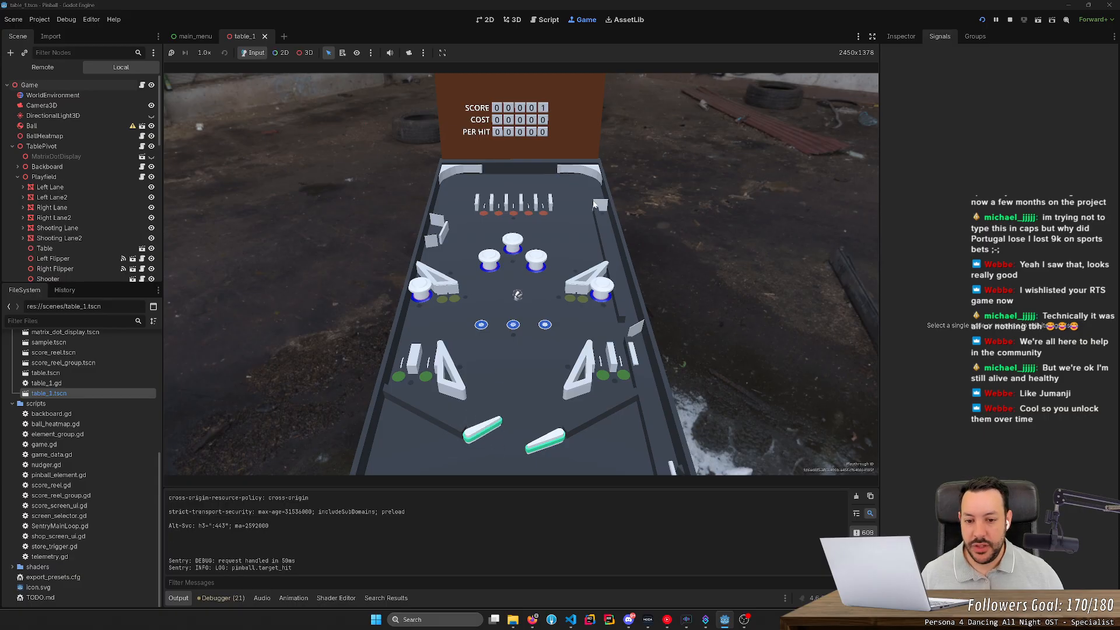
key(Right)
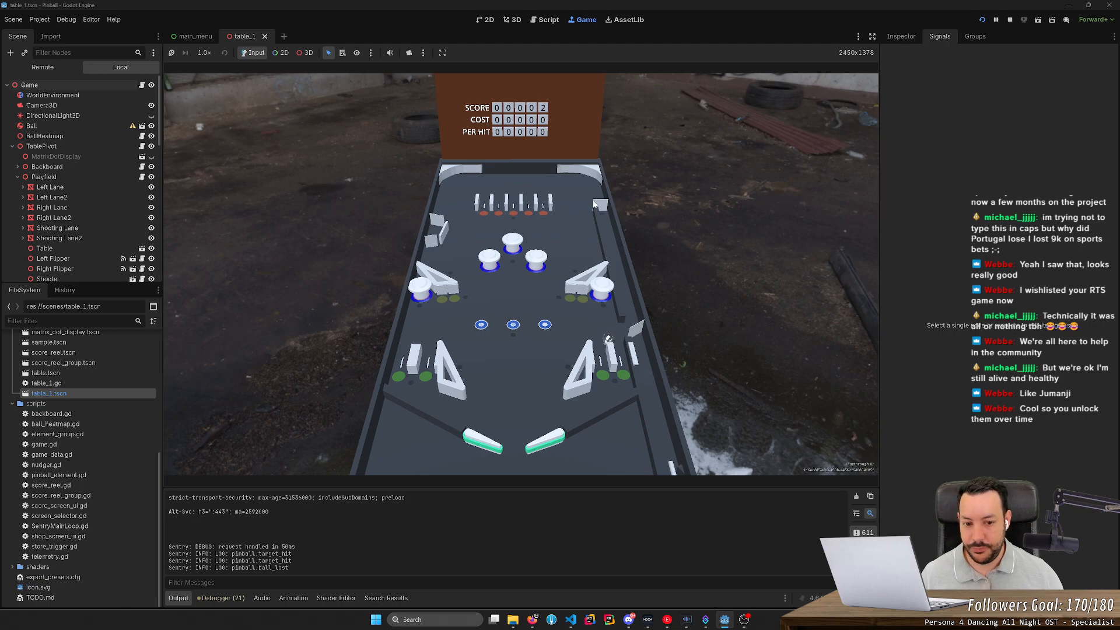
key(Right)
key(Left)
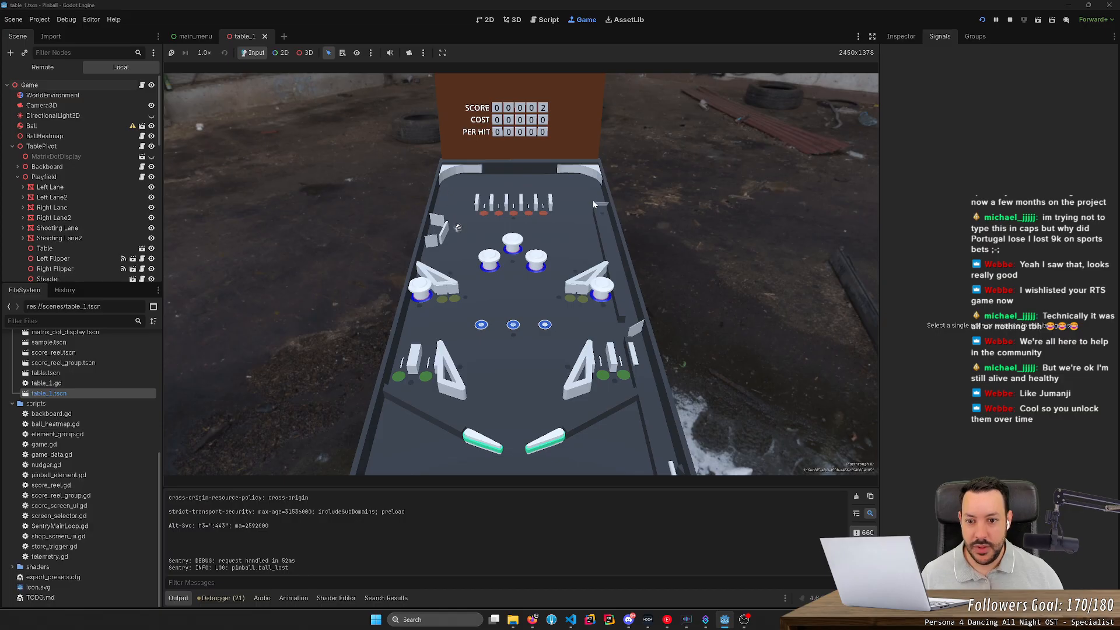
key(Left)
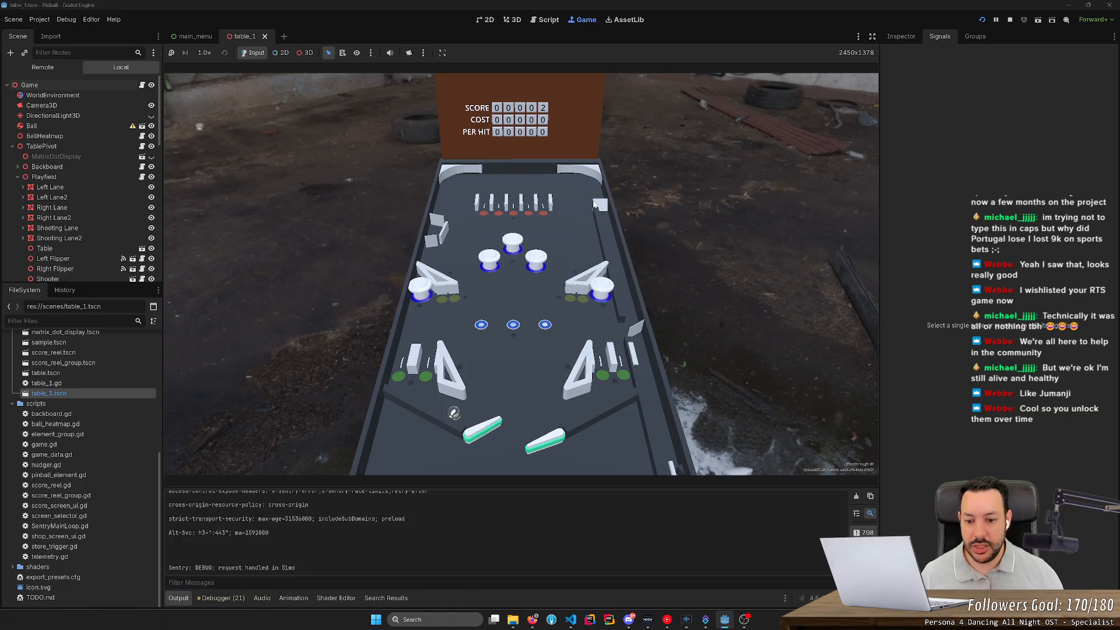
key(Left)
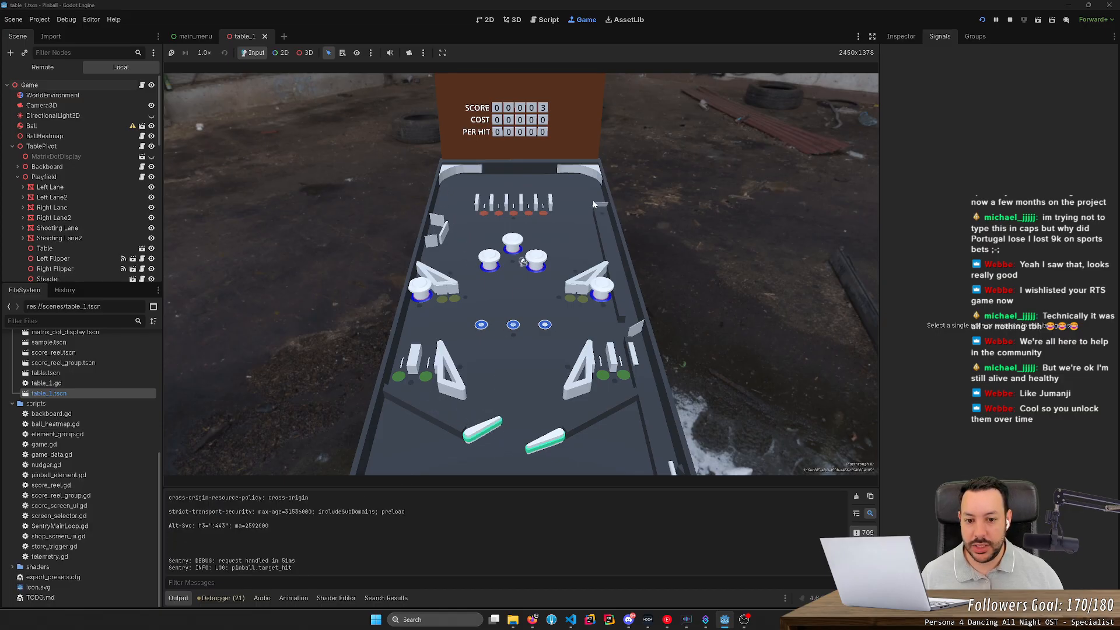
key(Right)
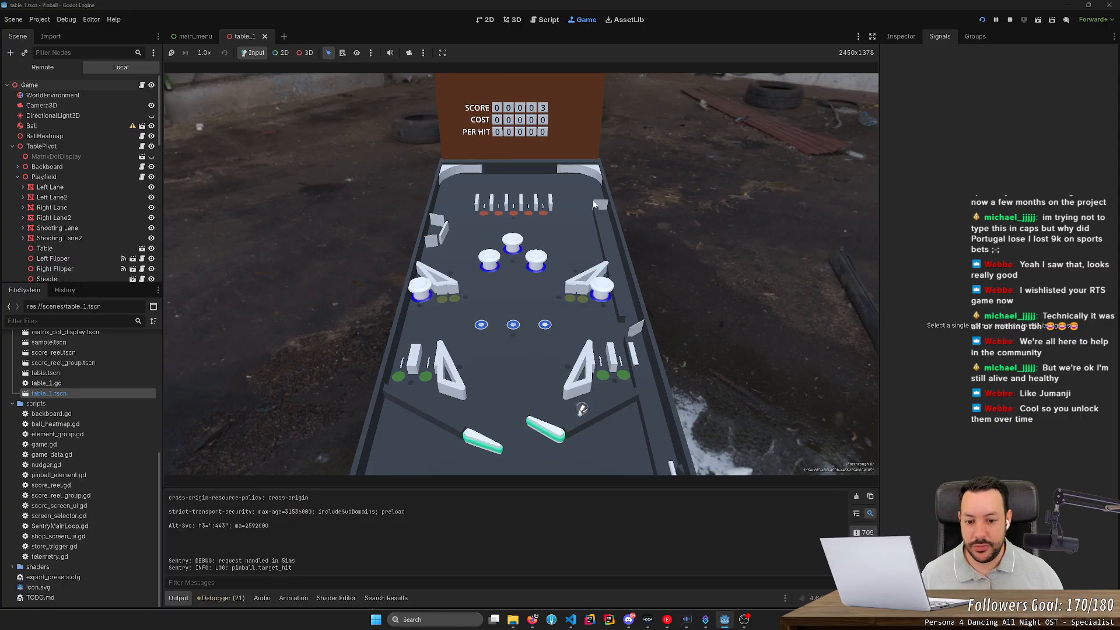
key(Right)
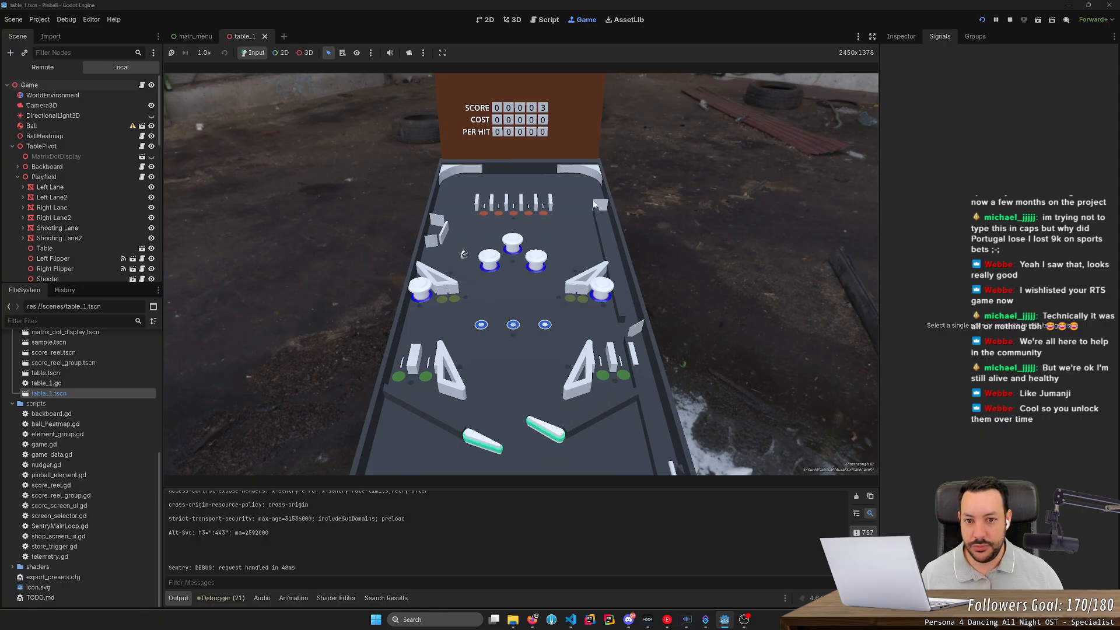
key(Left)
key(Right)
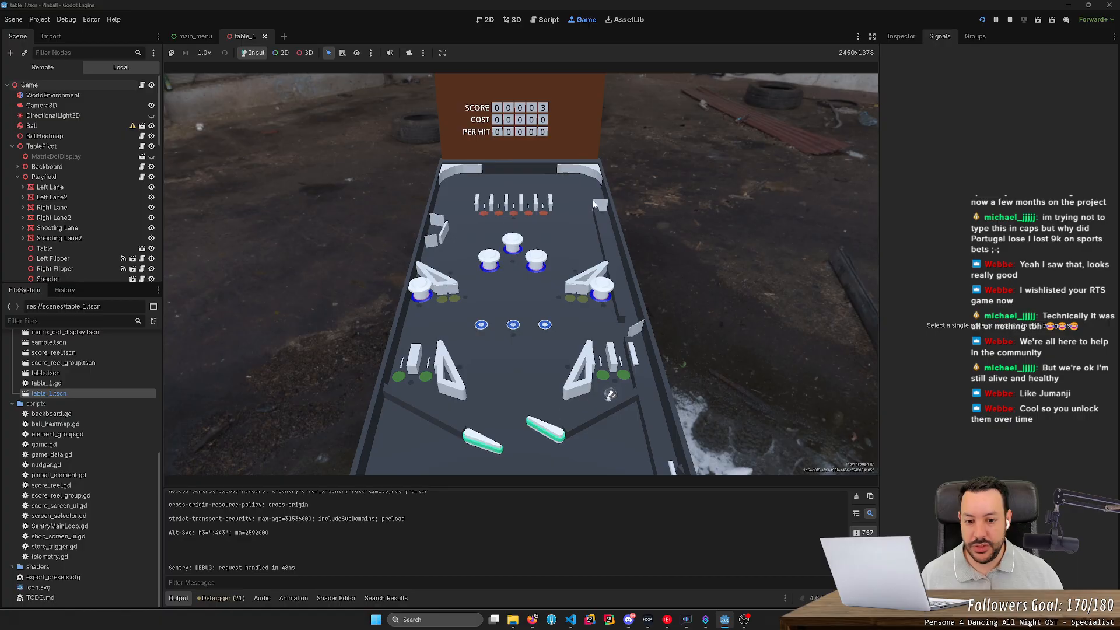
key(Right)
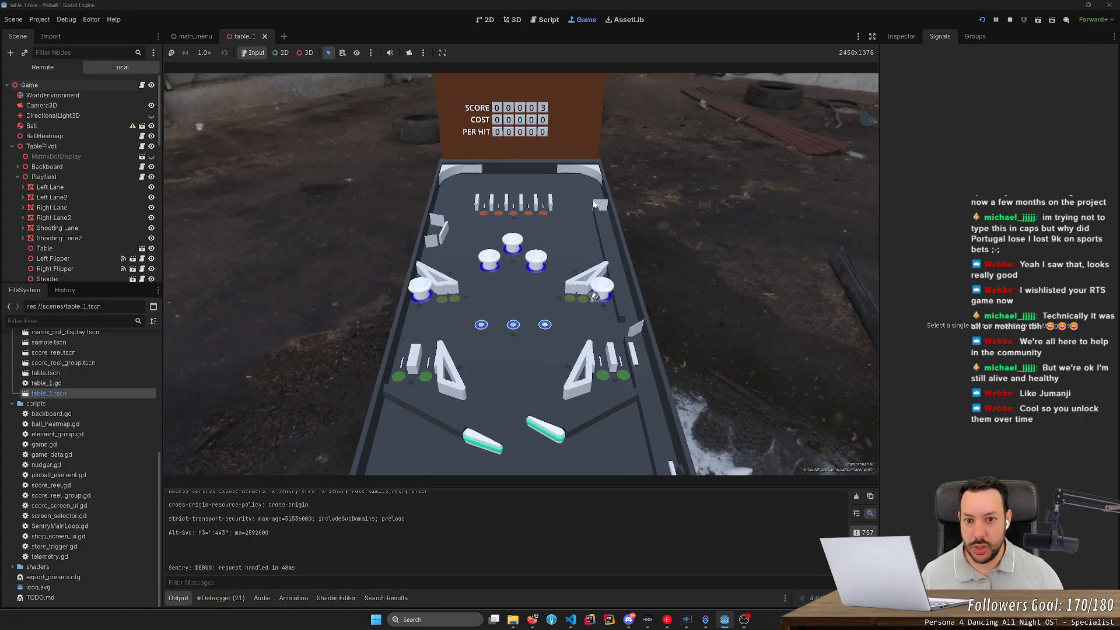
key(Right)
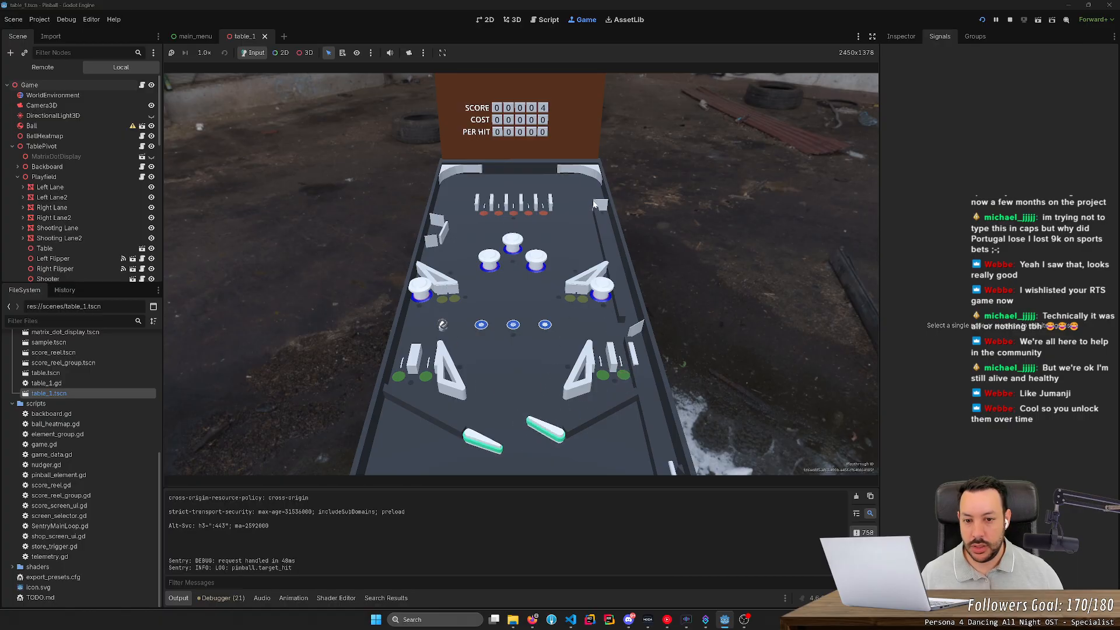
key(Left)
key(Left)
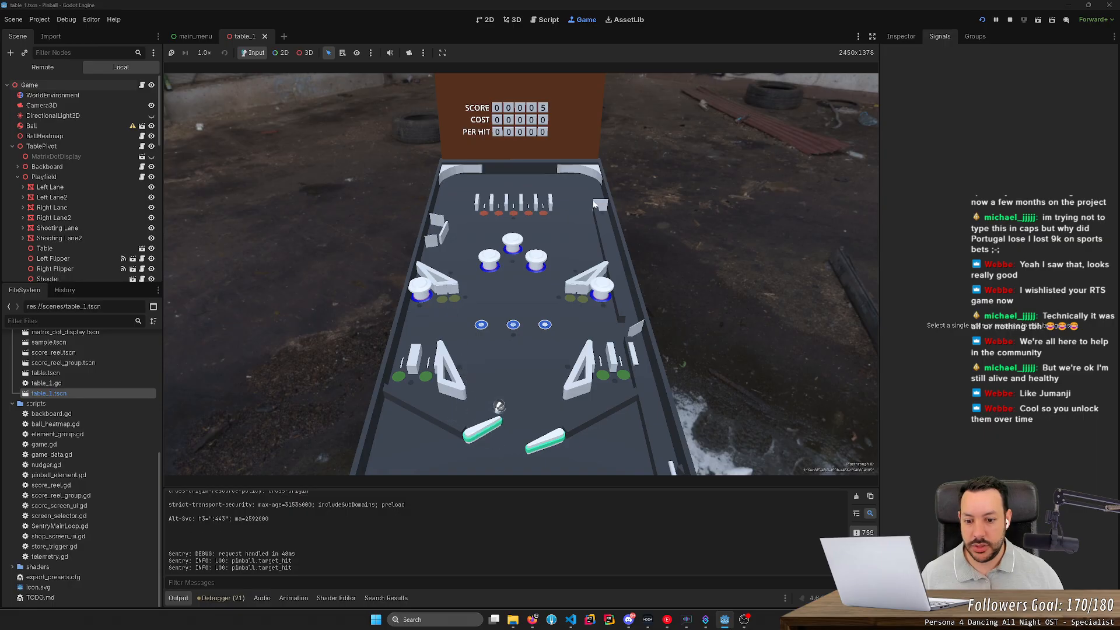
key(Left)
key(Left)
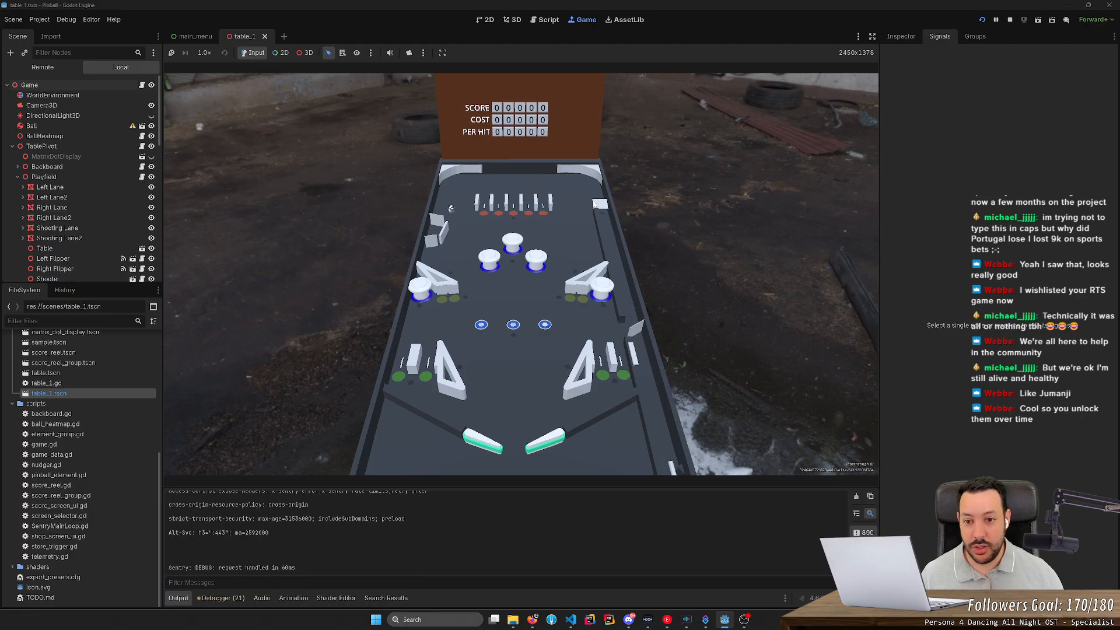
- Continue the playtest with the flippers, shooting at the targets and launching a replacement ball
key(Left)
key(Left)
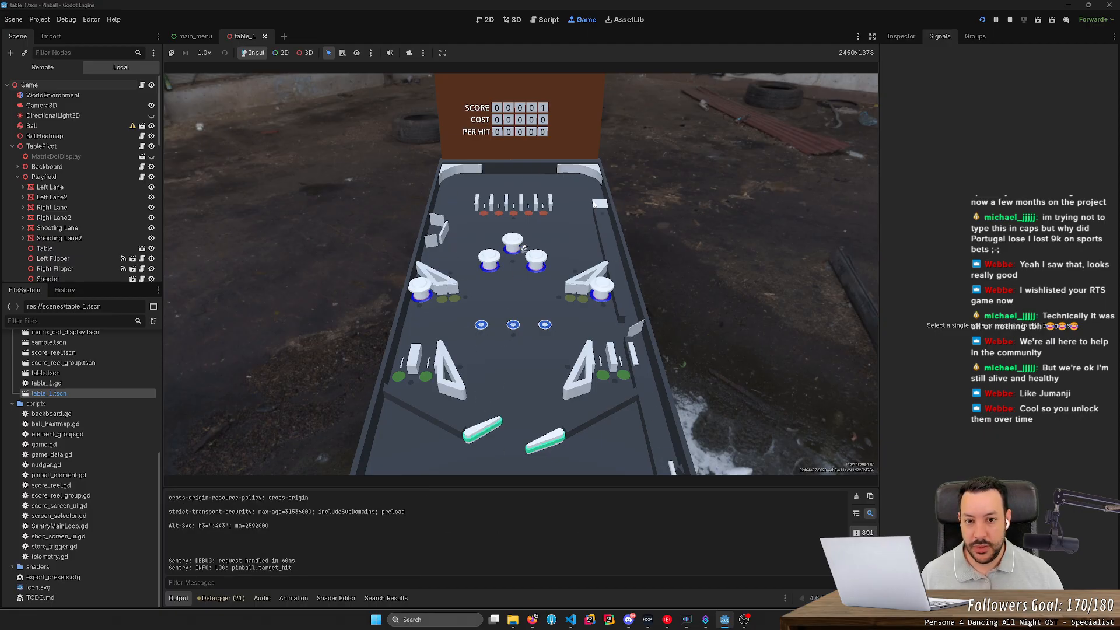
key(Left)
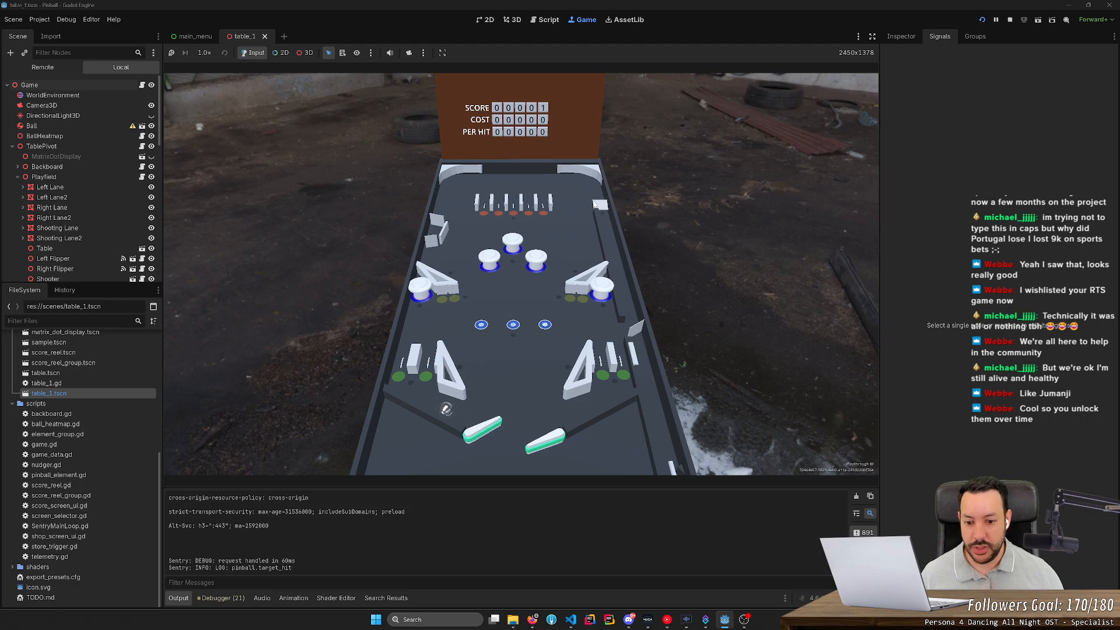
key(Left)
key(Right)
key(Left)
key(space)
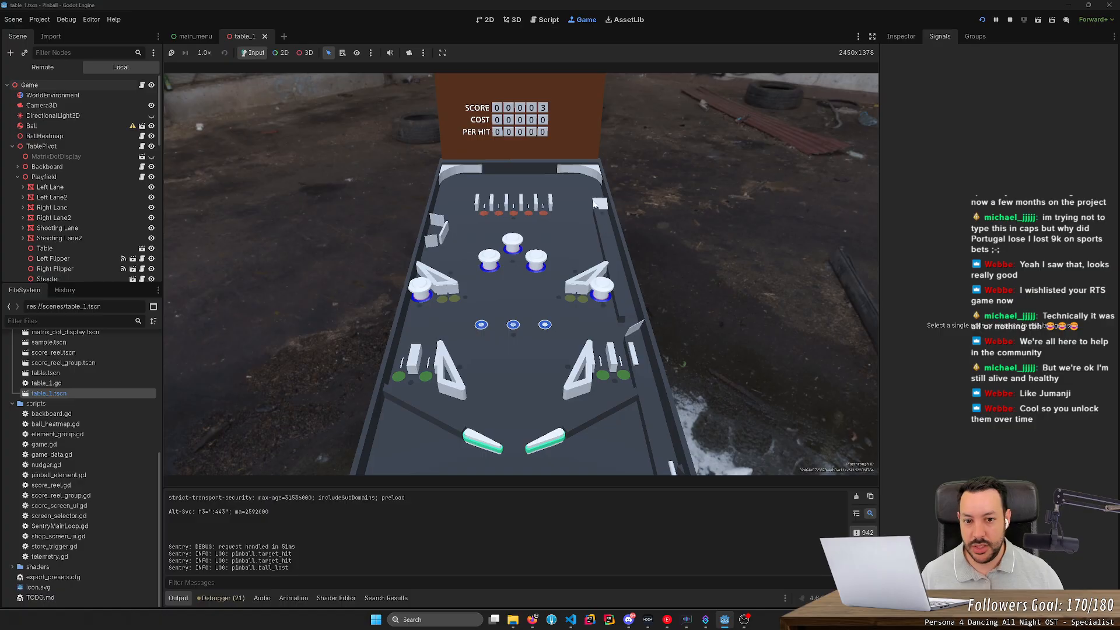
key(Left)
key(Right)
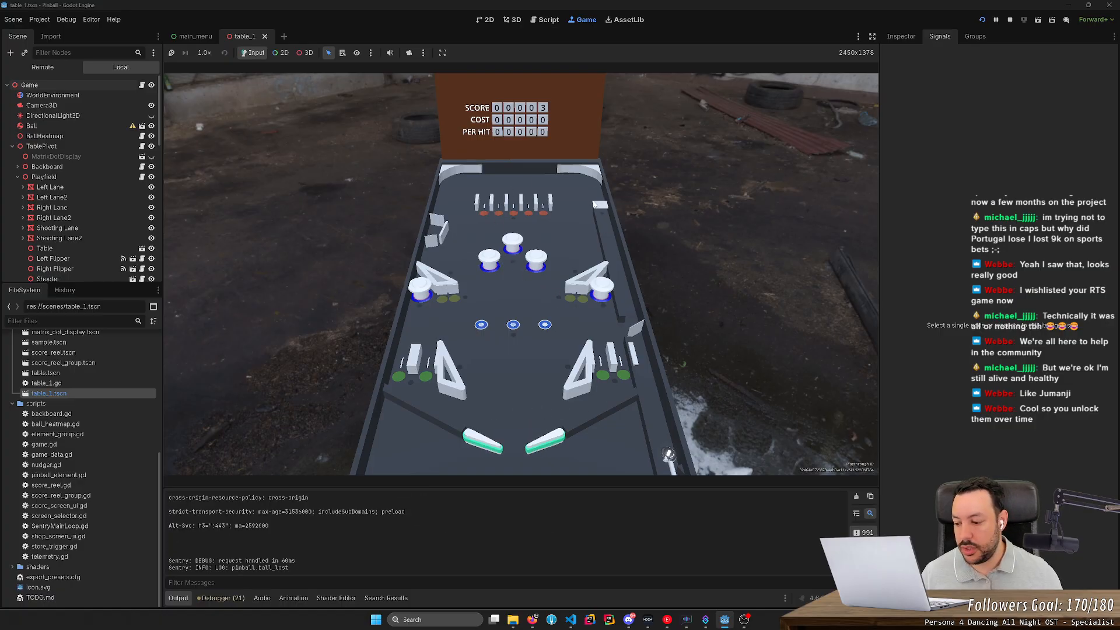
- Raise both flippers with the ball waiting in the shooting lane, and switch the table to upgrade selection
key(Left)
key(Right)
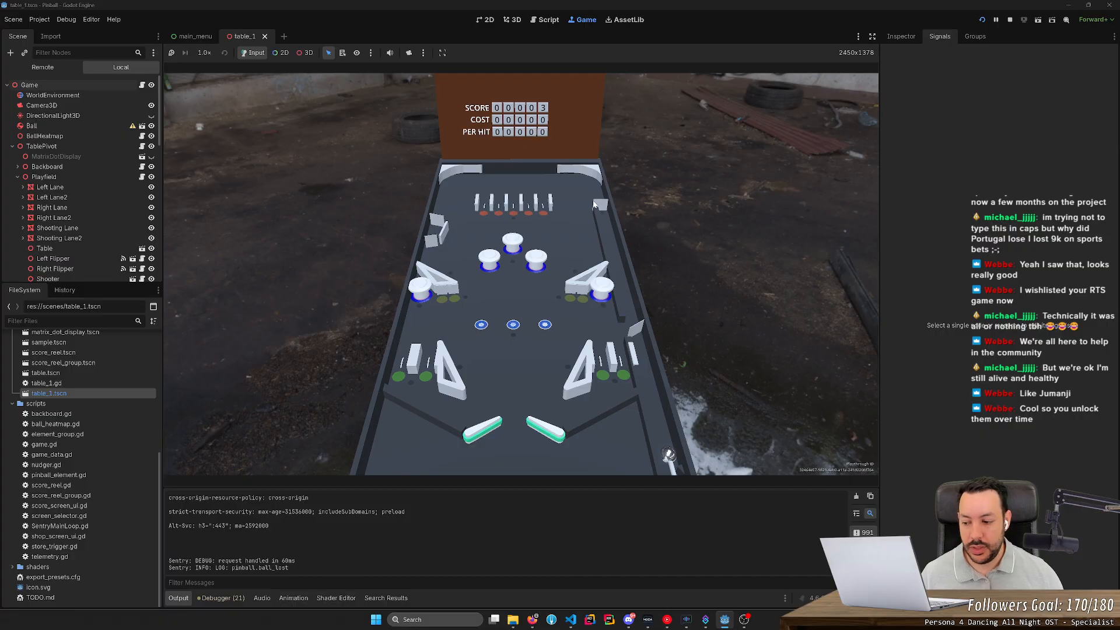
key(Tab)
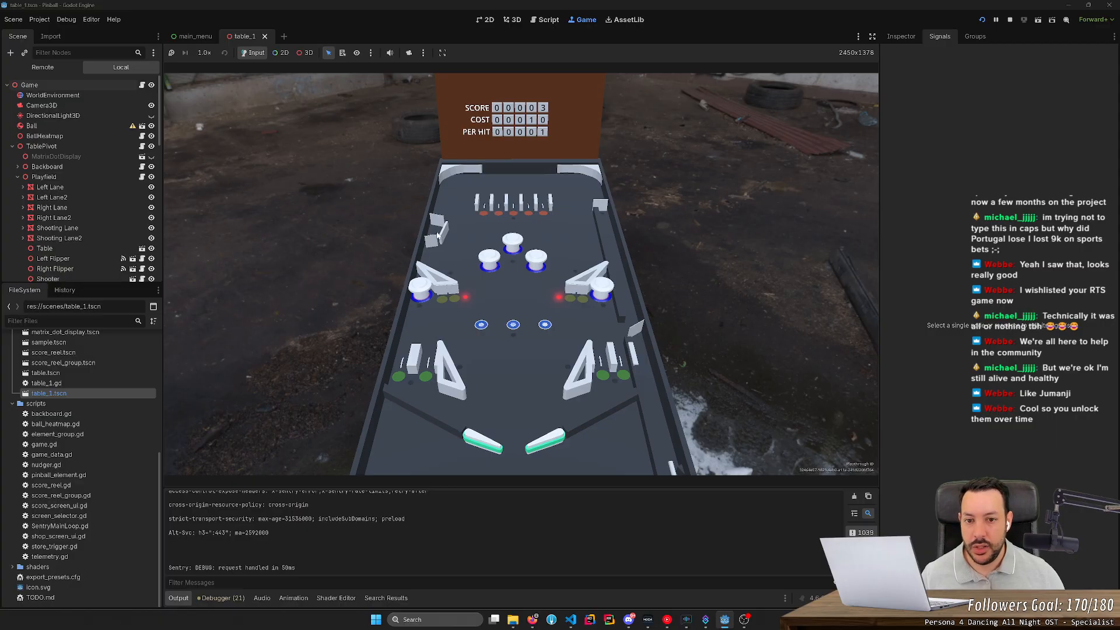
- Cycle back and forth through the table's upgrade spots and check the cost and per-hit value of each
key(Left)
key(Right)
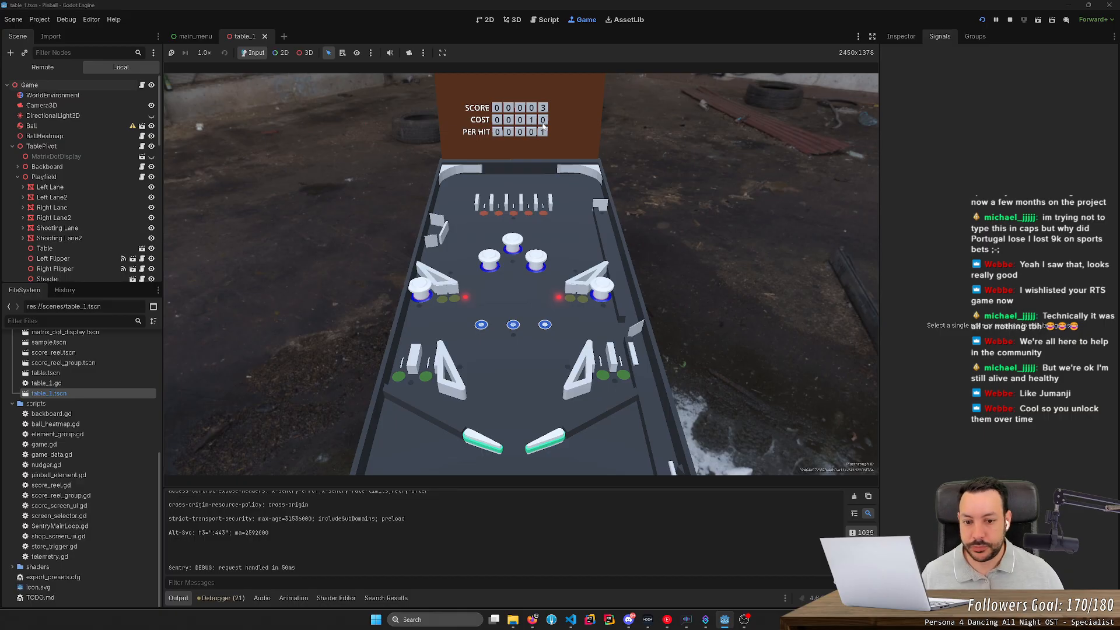
key(Left)
key(Right)
key(Left)
key(Right)
key(Left)
key(Right)
key(Left)
key(Right)
key(Right)
key(Right)
key(Left)
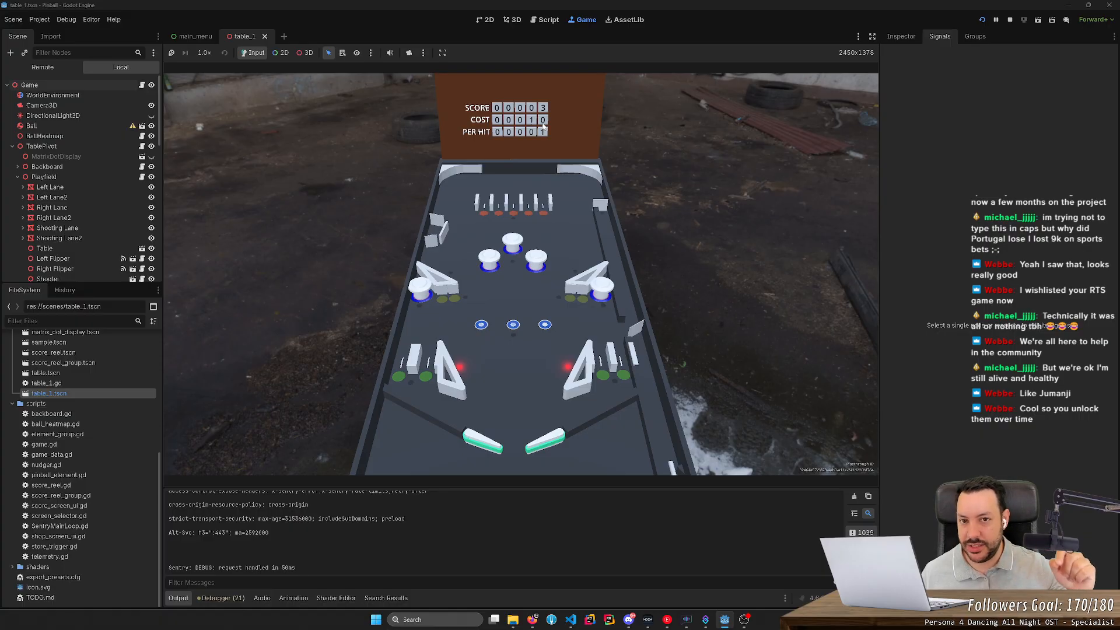
key(Right)
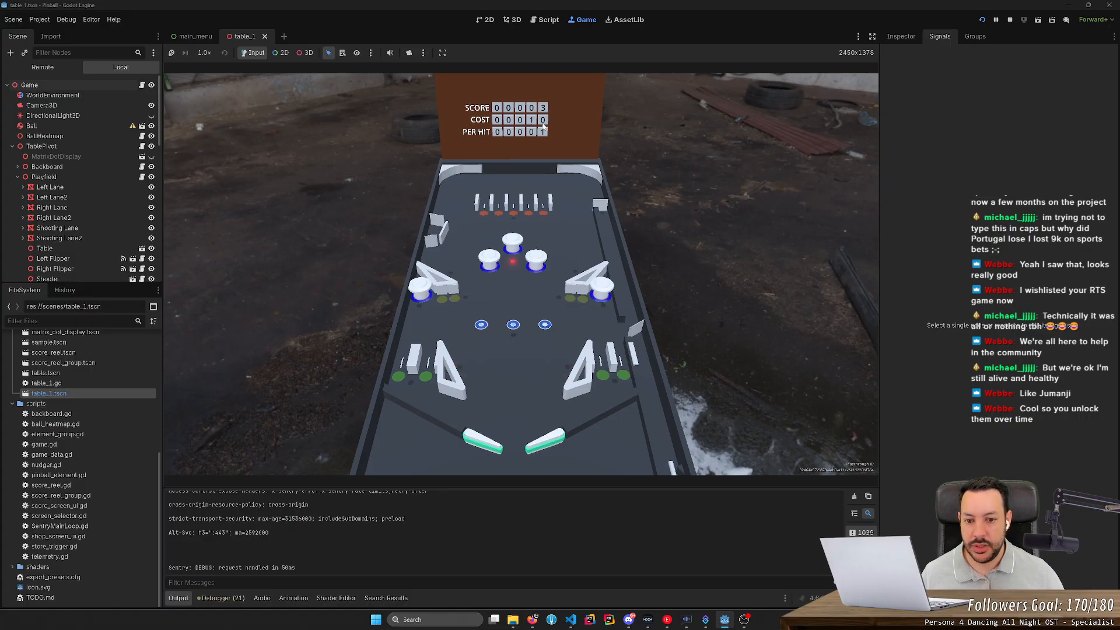
key(Left)
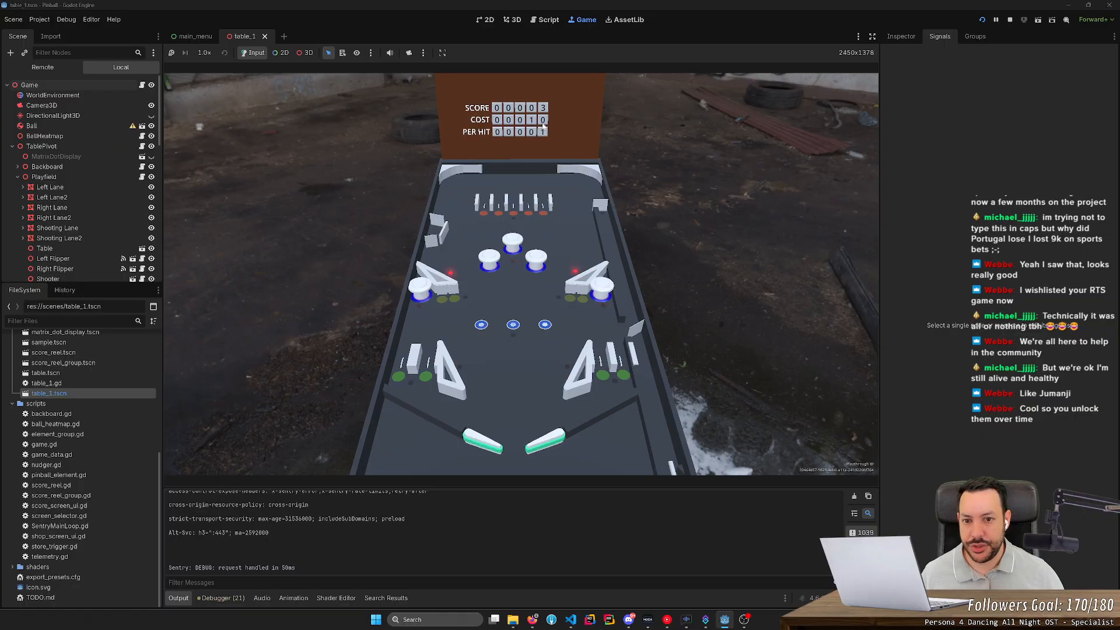
key(Left)
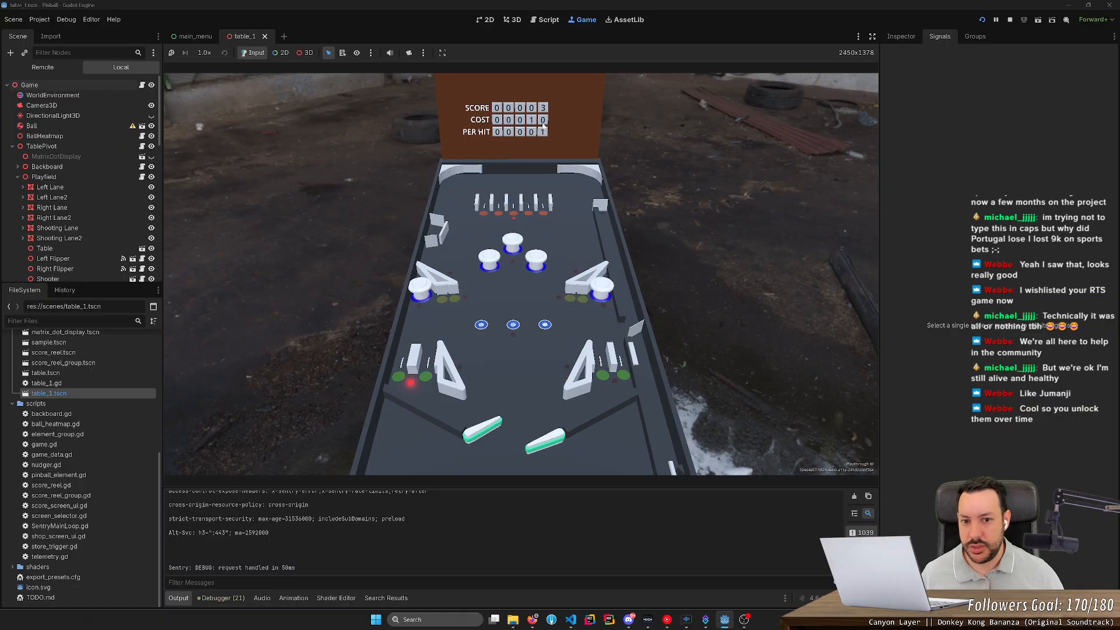
key(Left)
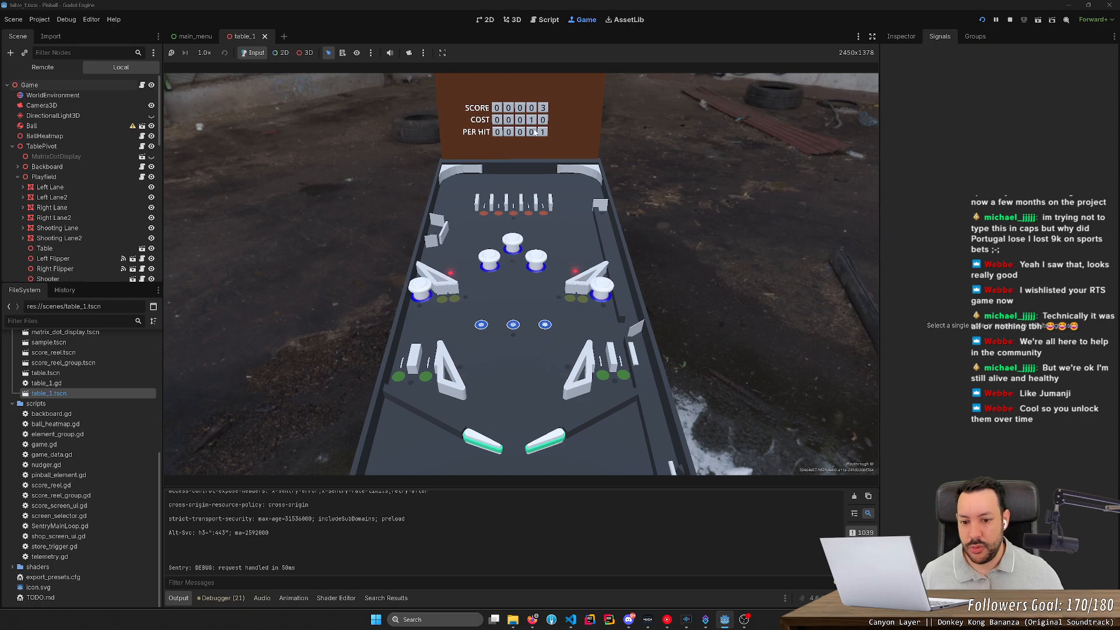
- Play on with the left flipper, returning the ball up the playfield to earn points for an upgrade
key(Left)
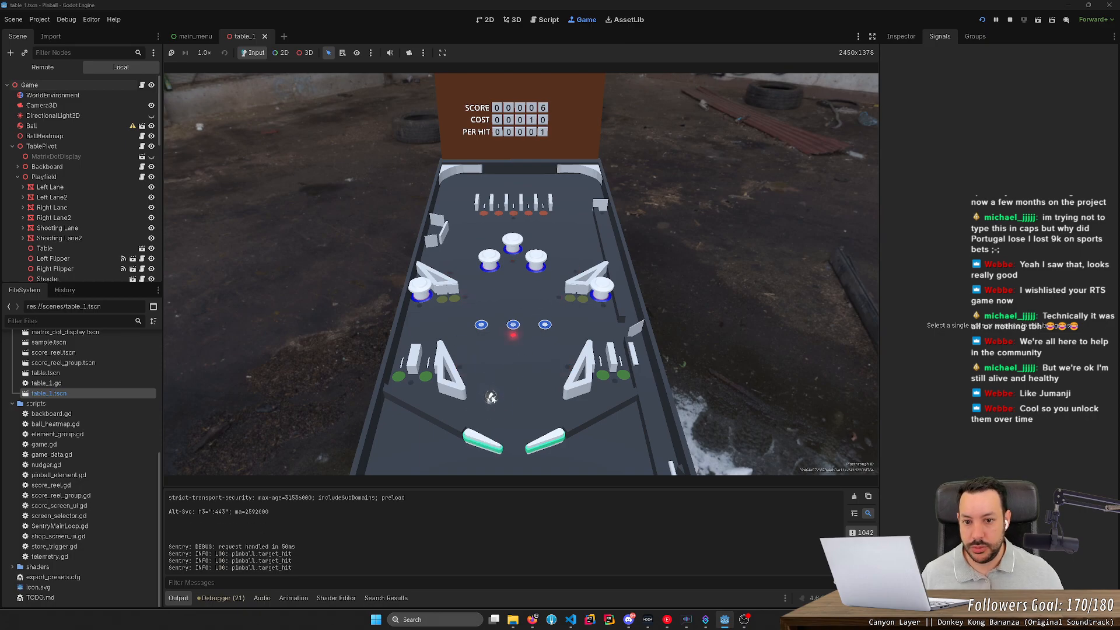
key(Left)
key(Left)
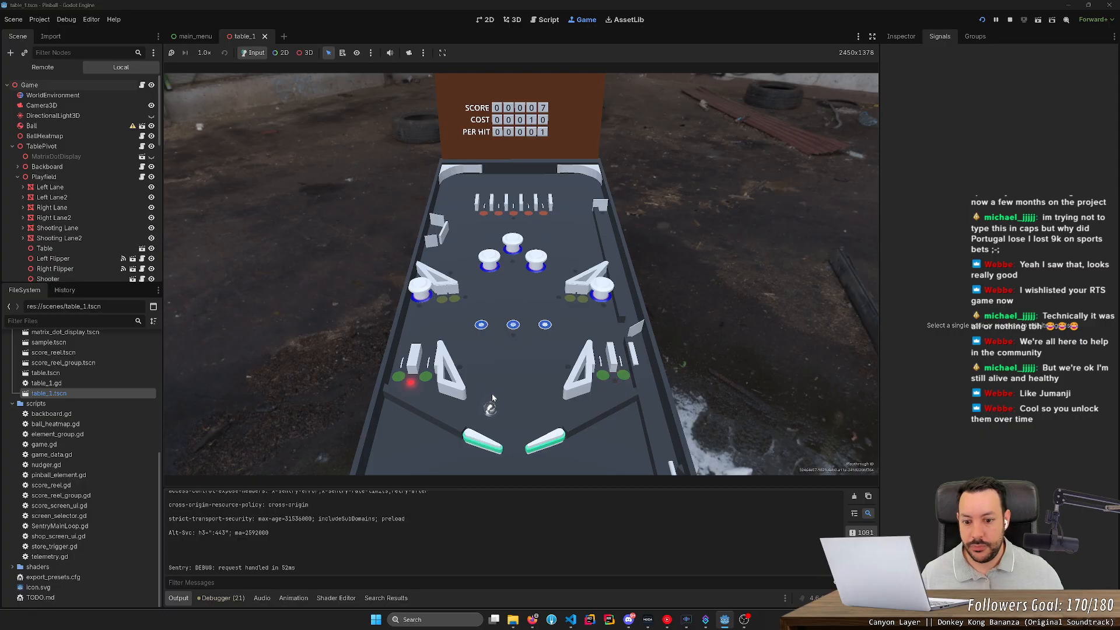
key(Left)
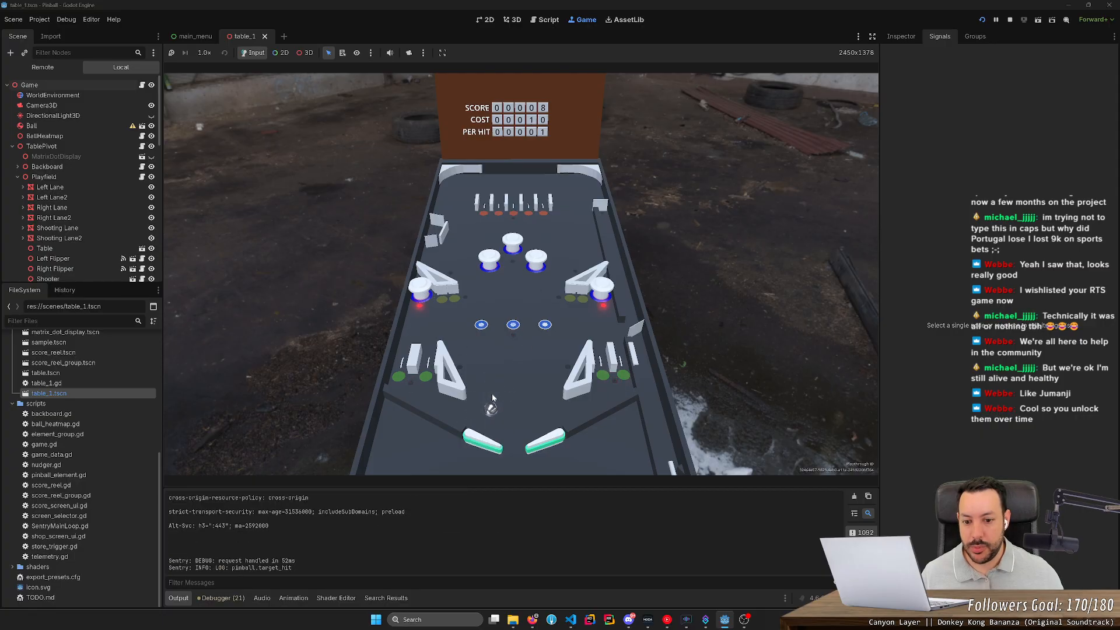
key(Left)
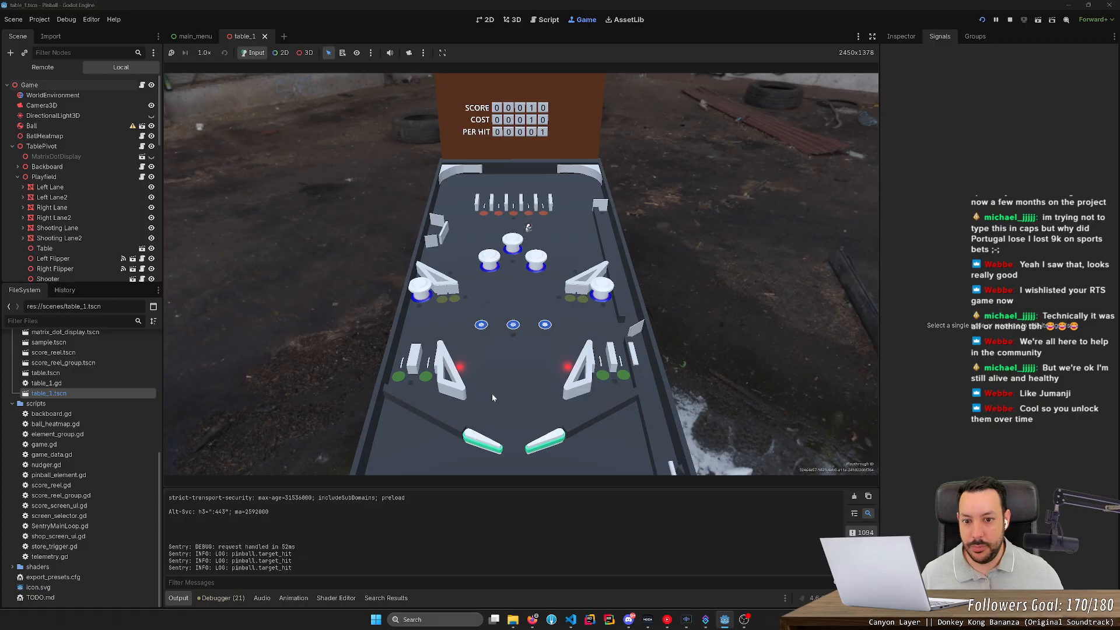
key(Left)
key(Left)
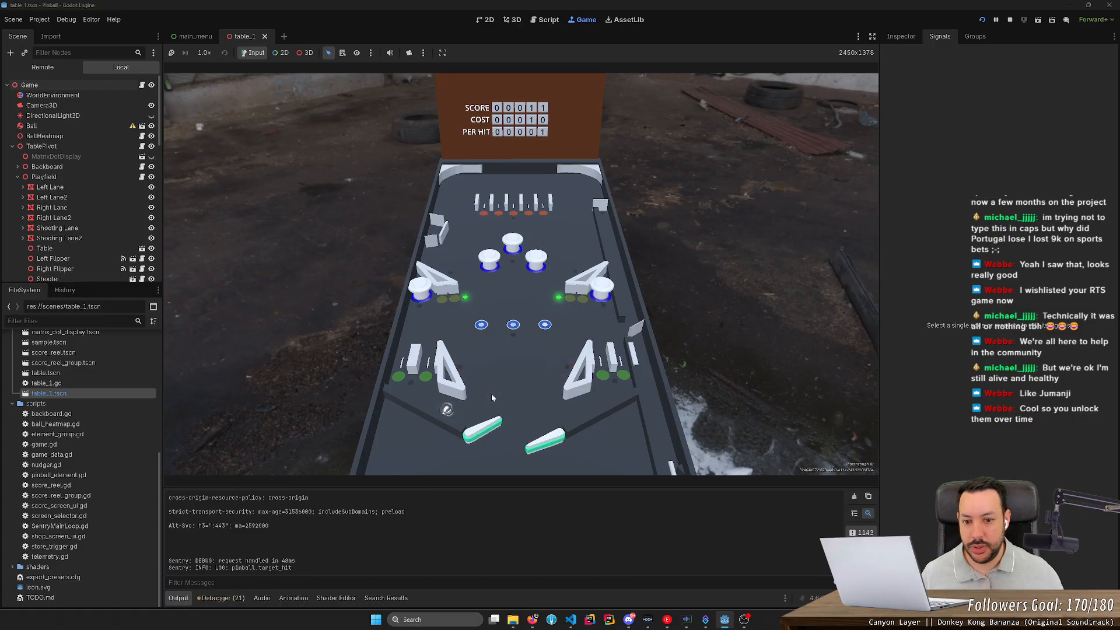
- Select the upgrade for the central bumper trio and buy it for 10 points
key(Left)
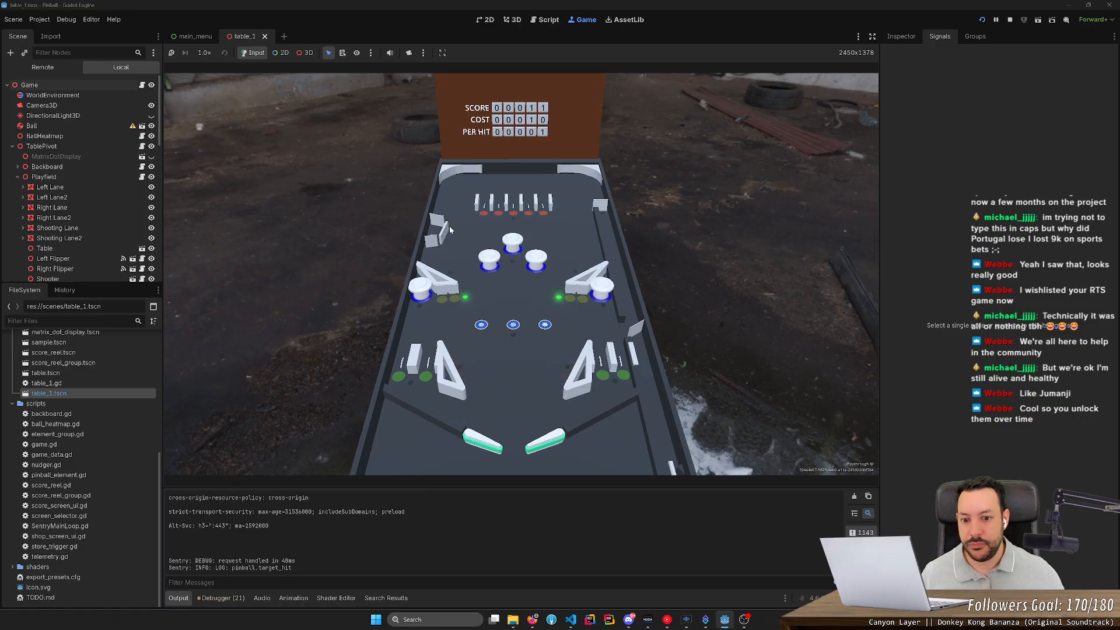
key(Left)
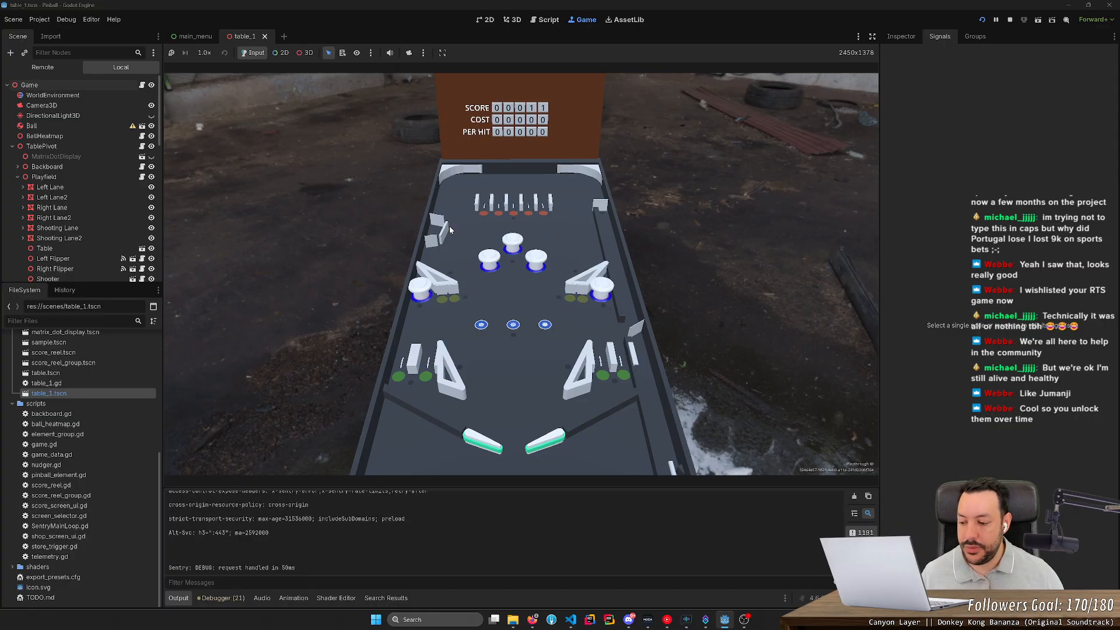
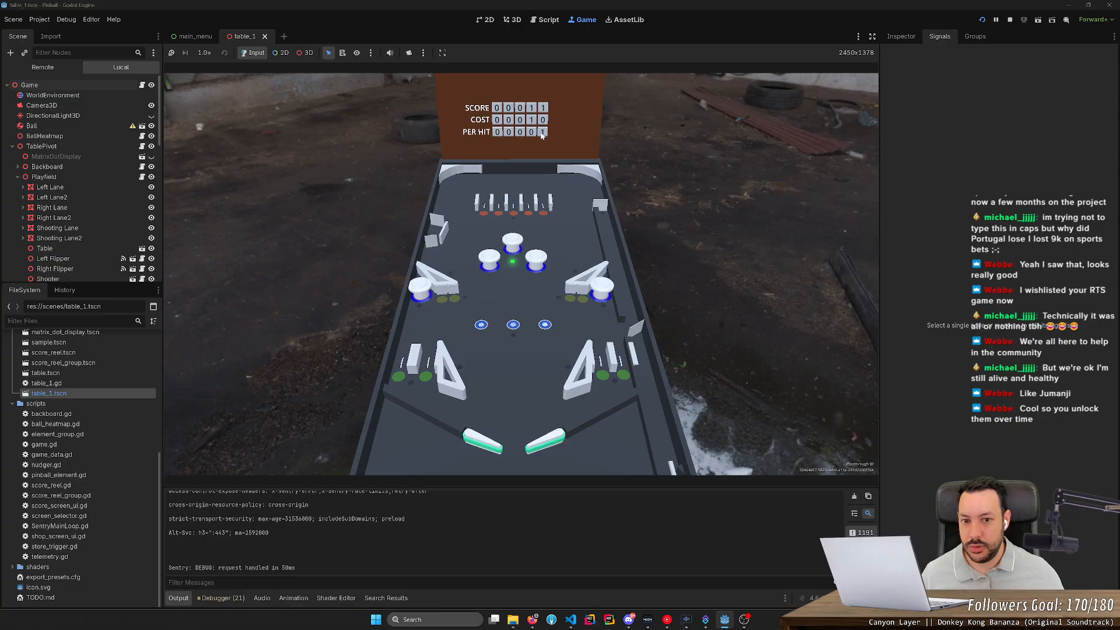
click(541, 135)
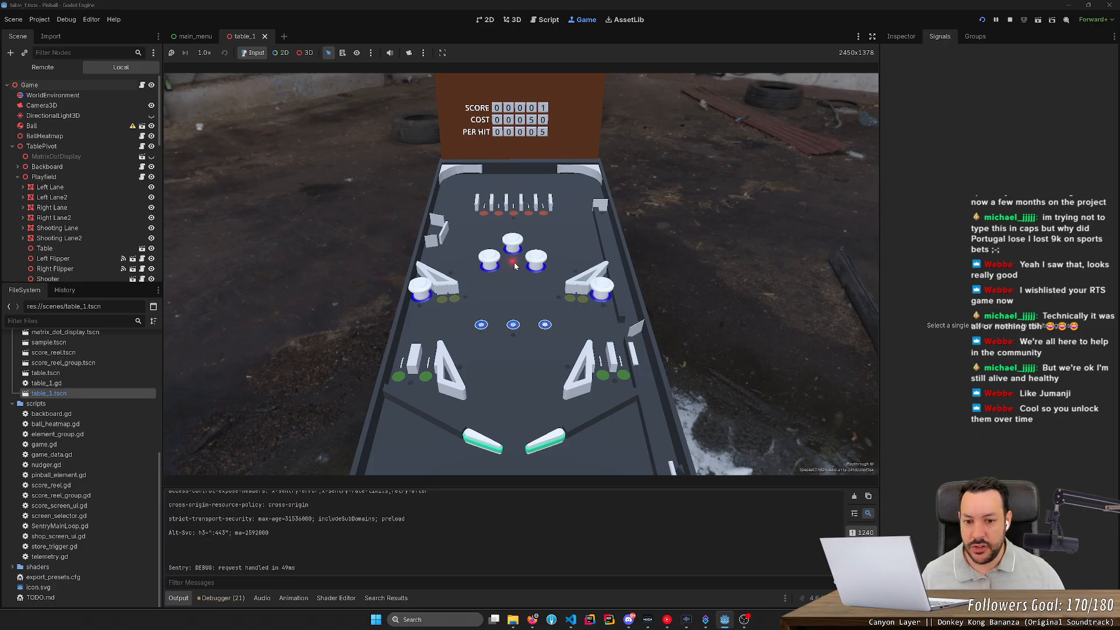
- Browse the upgrade spots once more to compare their costs and per-hit values, and leave upgrade selection
key(Left)
key(Left)
key(Left)
key(Left)
key(Left)
key(Left)
key(Left)
key(Left)
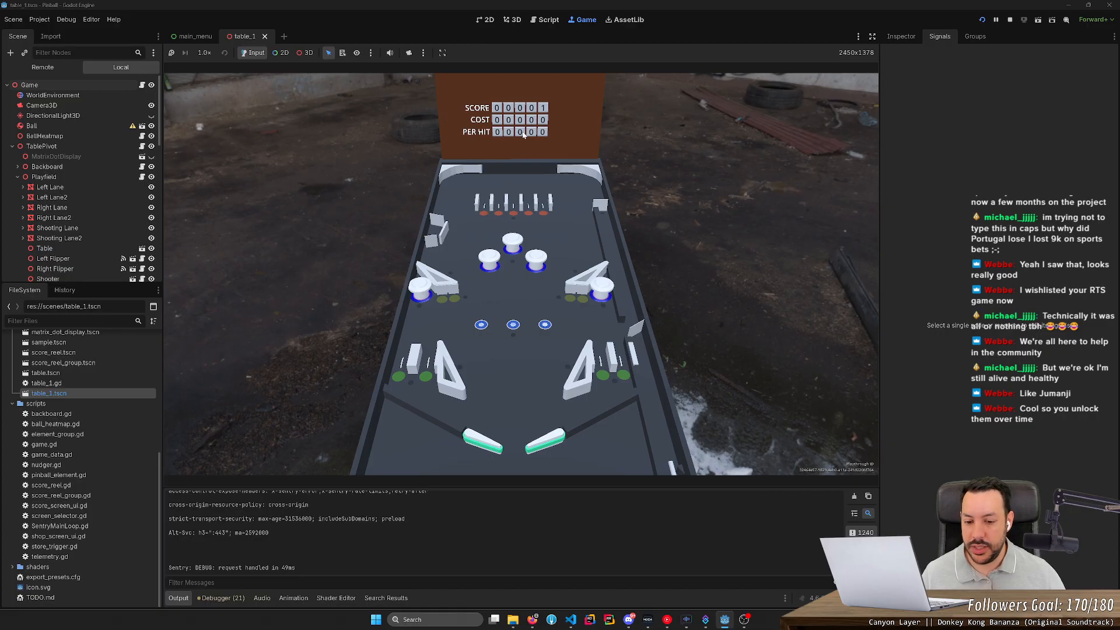
- Playtest the upgraded table with both flippers, sending the ball toward the upper playfield and side targets
key(Left)
key(Right)
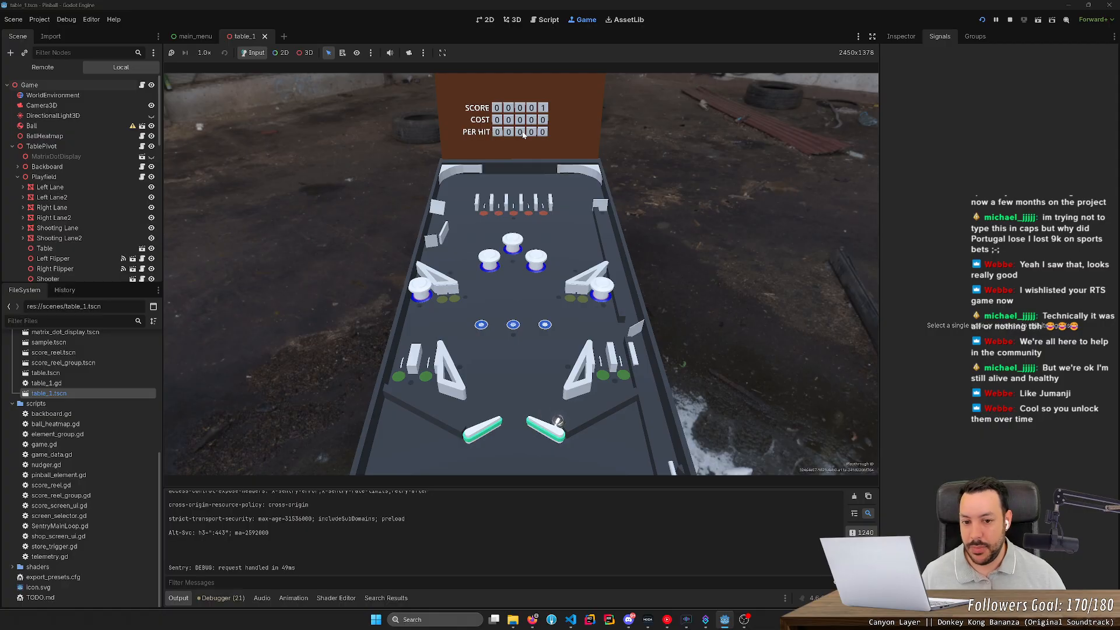
key(Right)
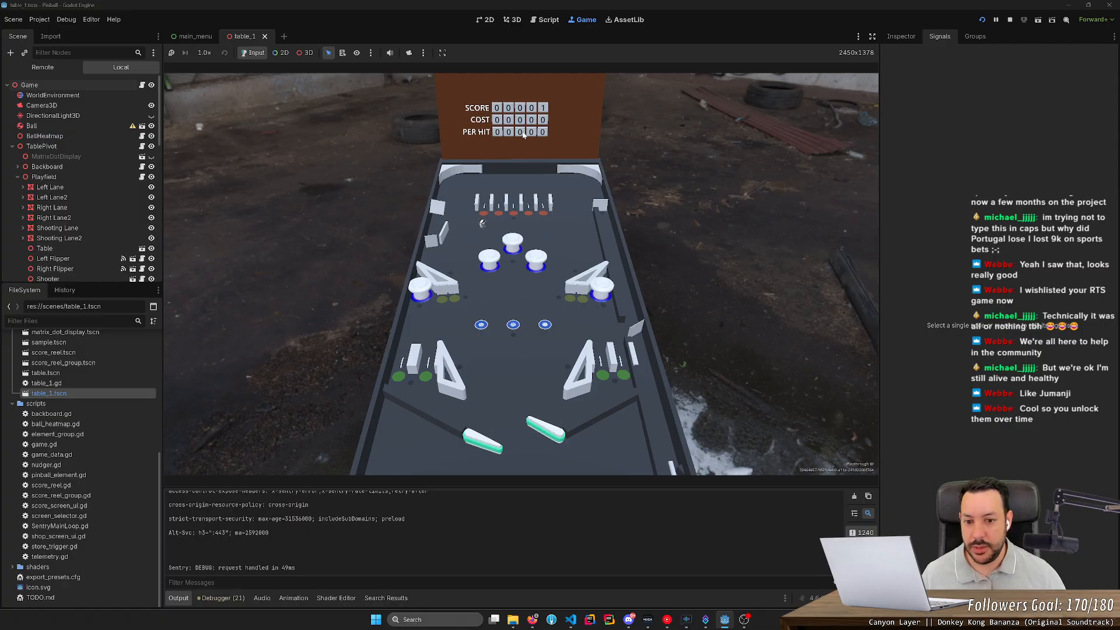
key(Left)
key(Right)
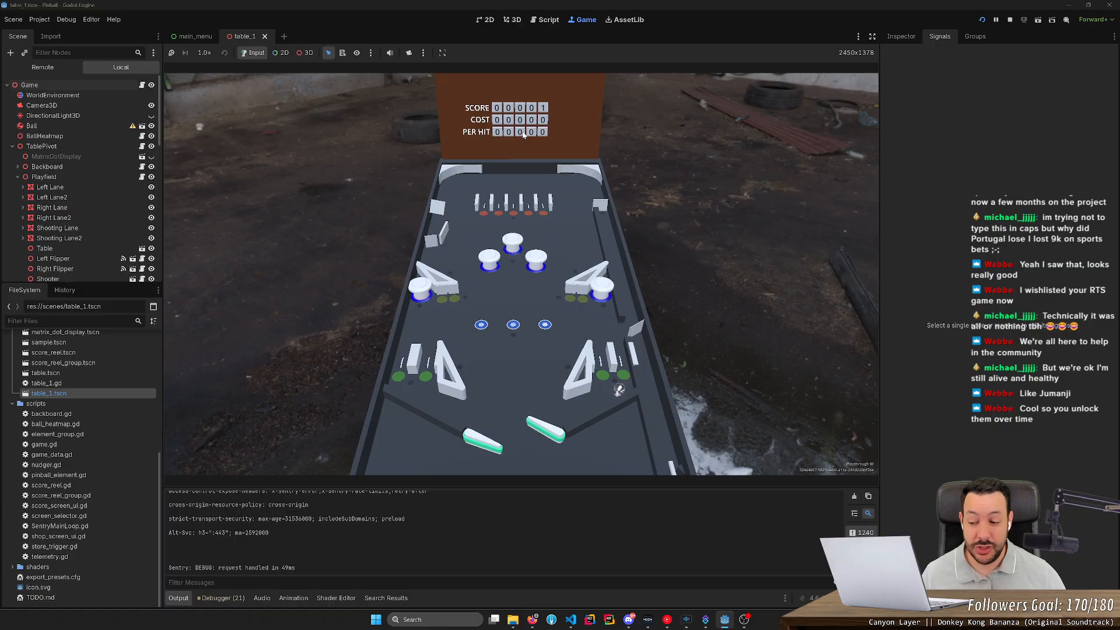
key(Right)
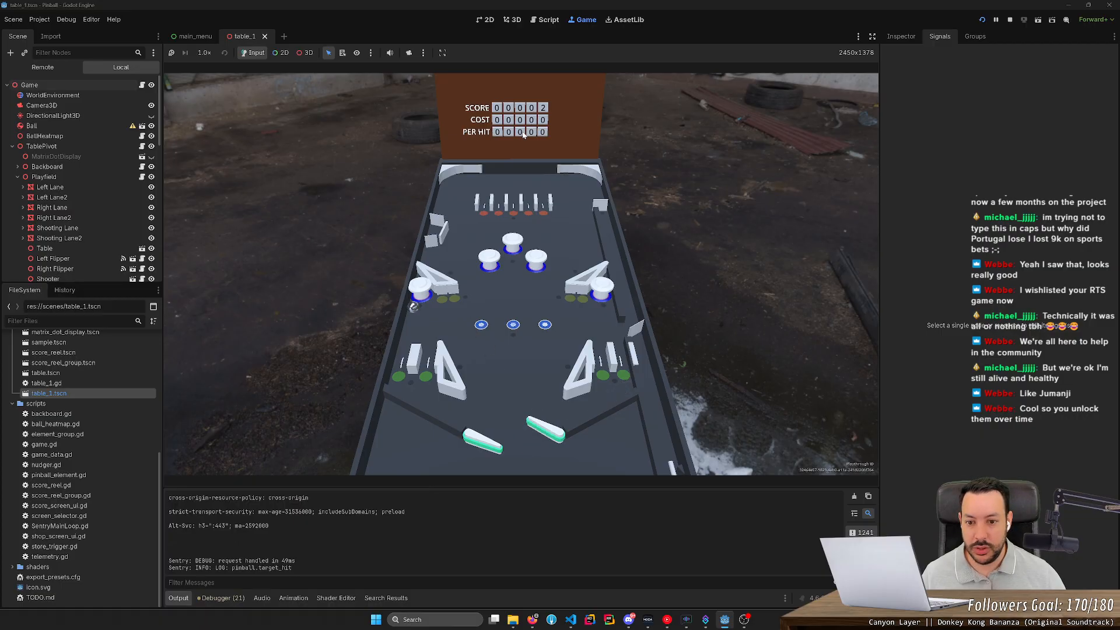
- Keep the ball in play, mainly with the left flipper, shooting at the upgraded central bumpers
key(Left)
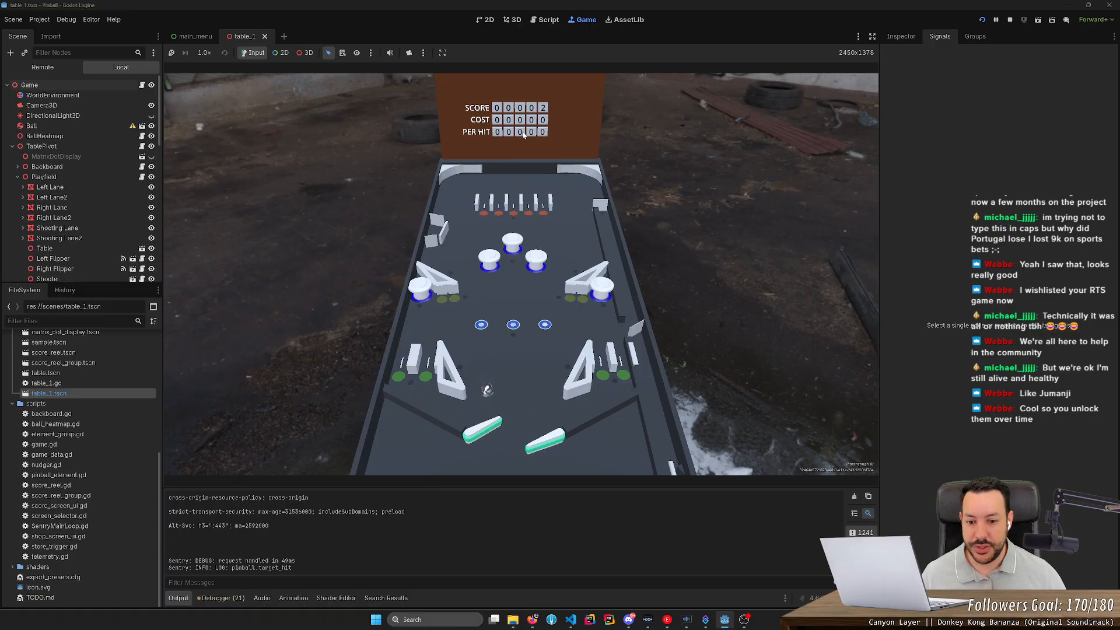
key(Left)
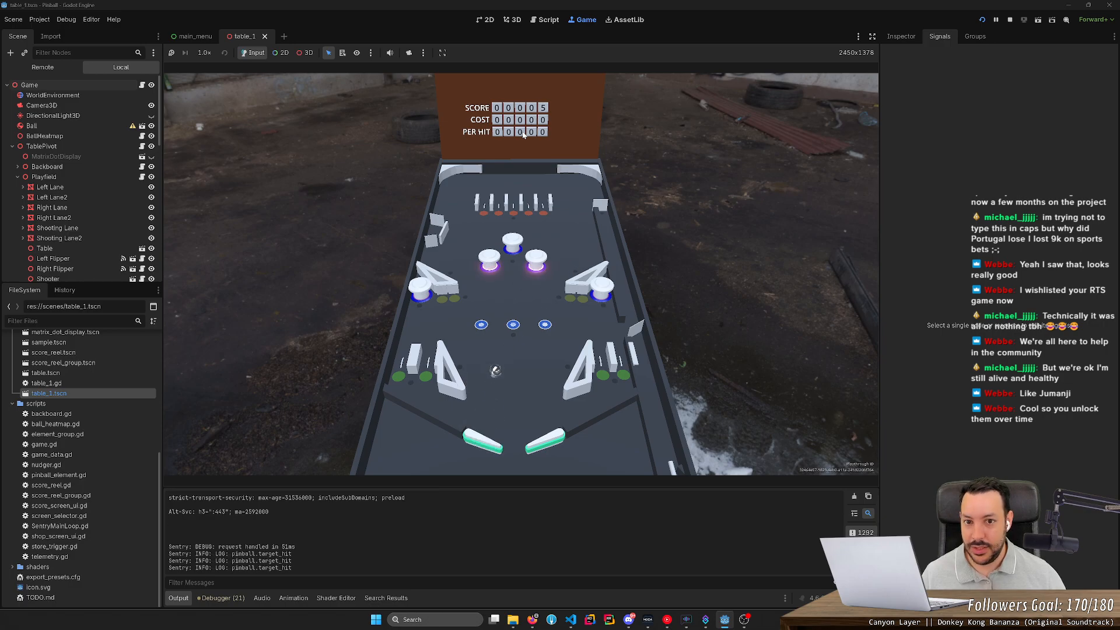
key(Left)
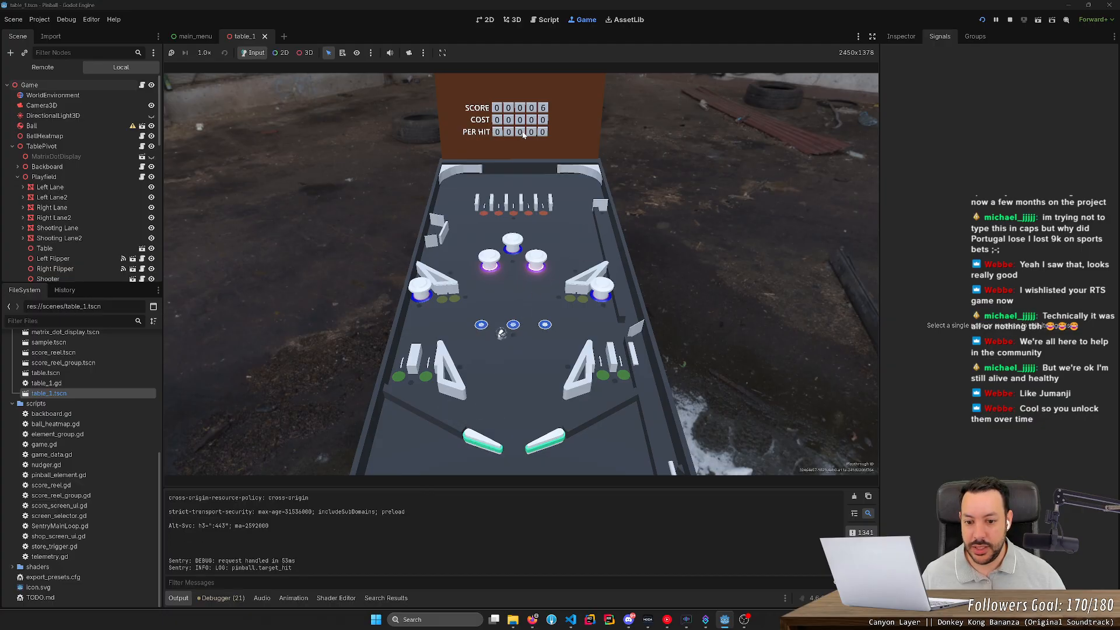
key(Left)
key(Left)
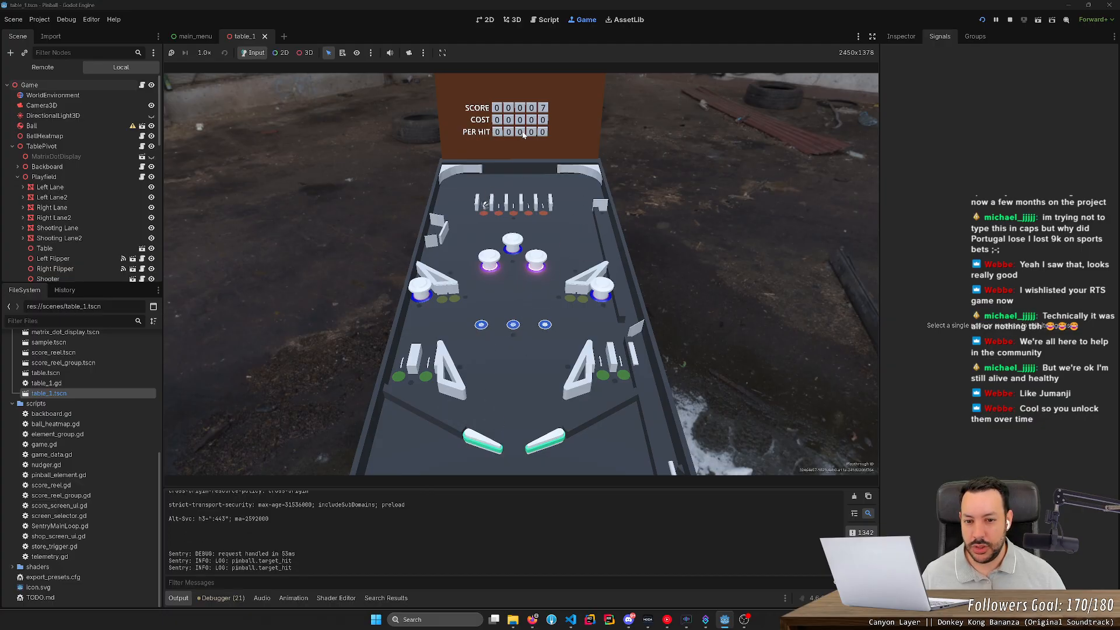
key(Left)
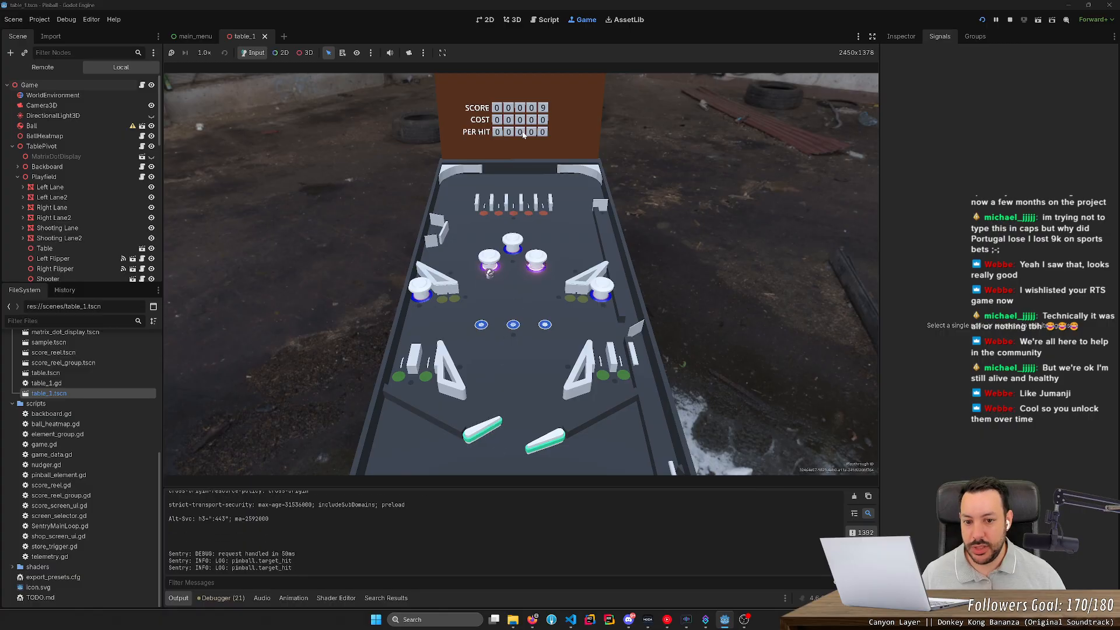
key(Left)
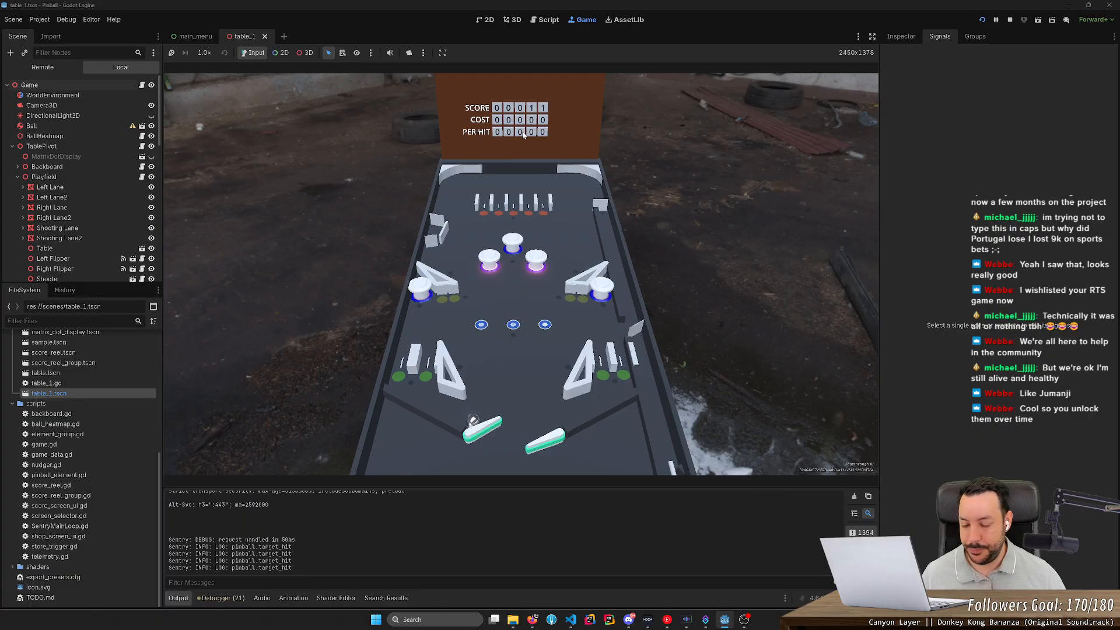
key(Left)
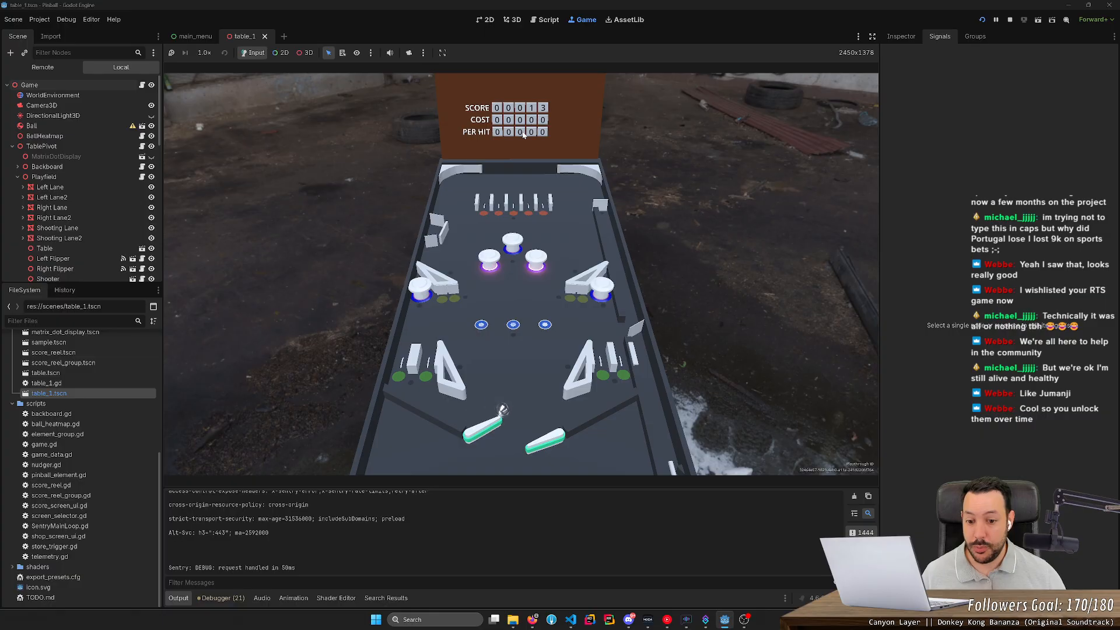
key(Right)
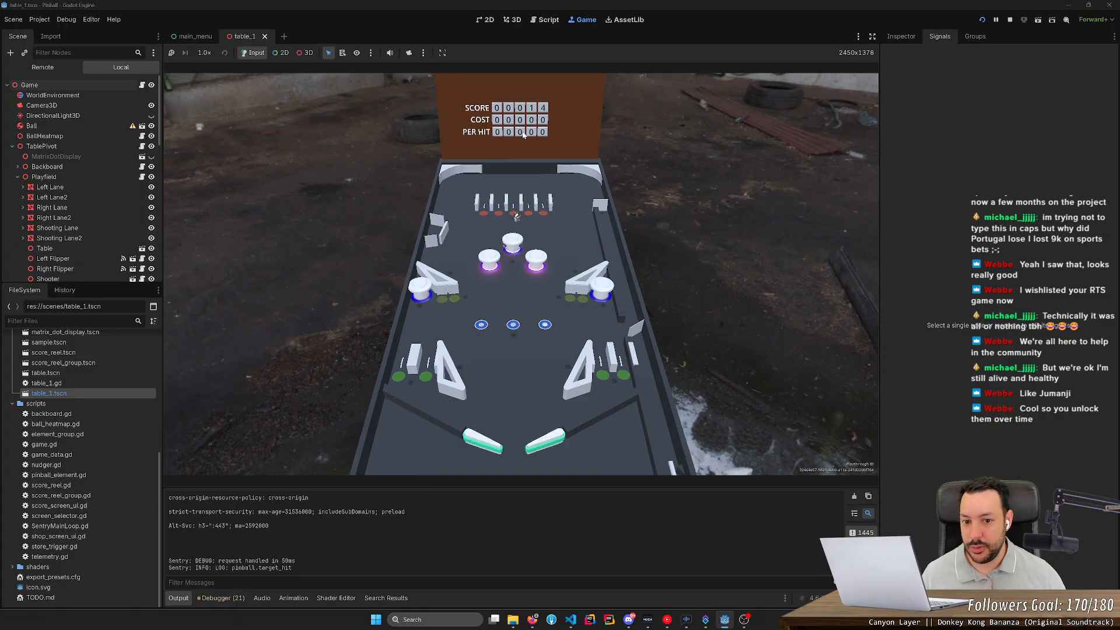
key(Right)
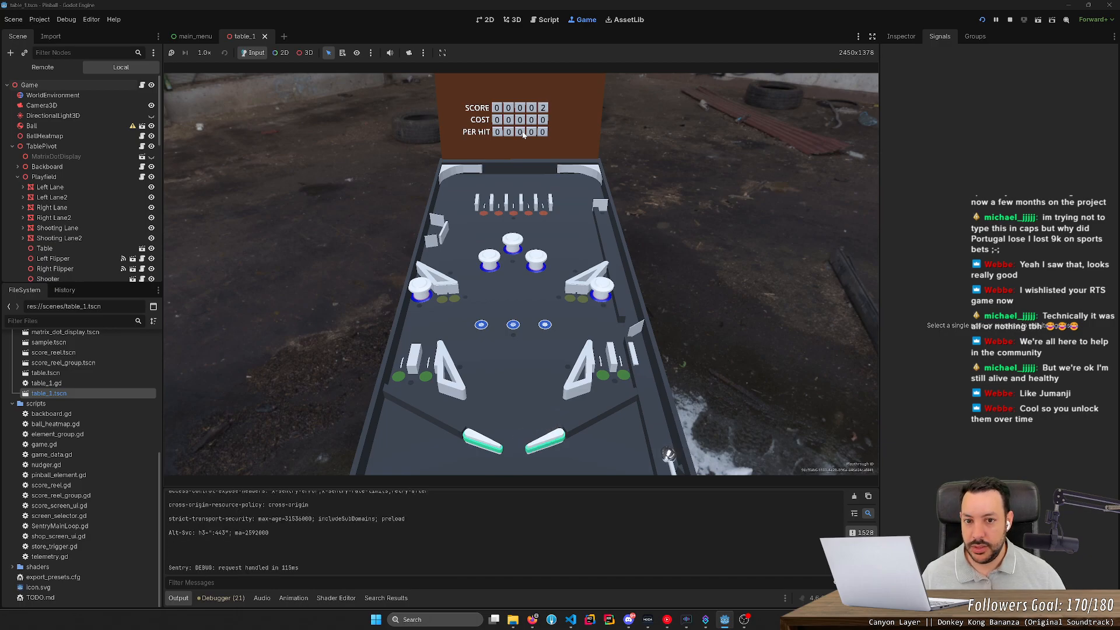
- Launch a new ball and use both flippers to shoot it at the central bumper trio
key(space)
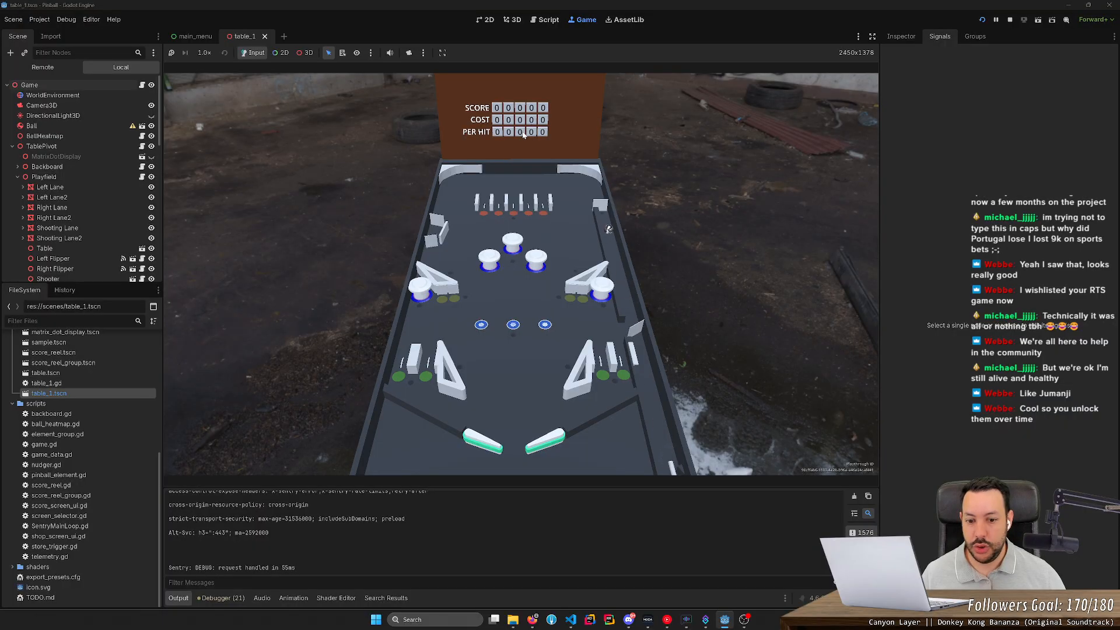
key(Right)
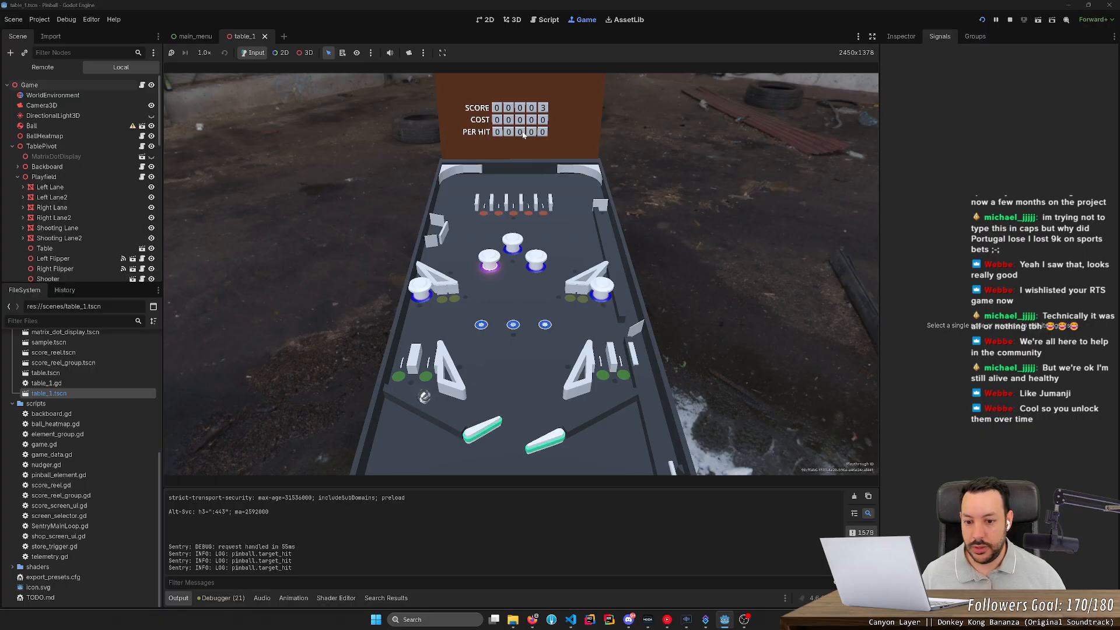
key(Right)
key(Left)
key(Right)
key(Right)
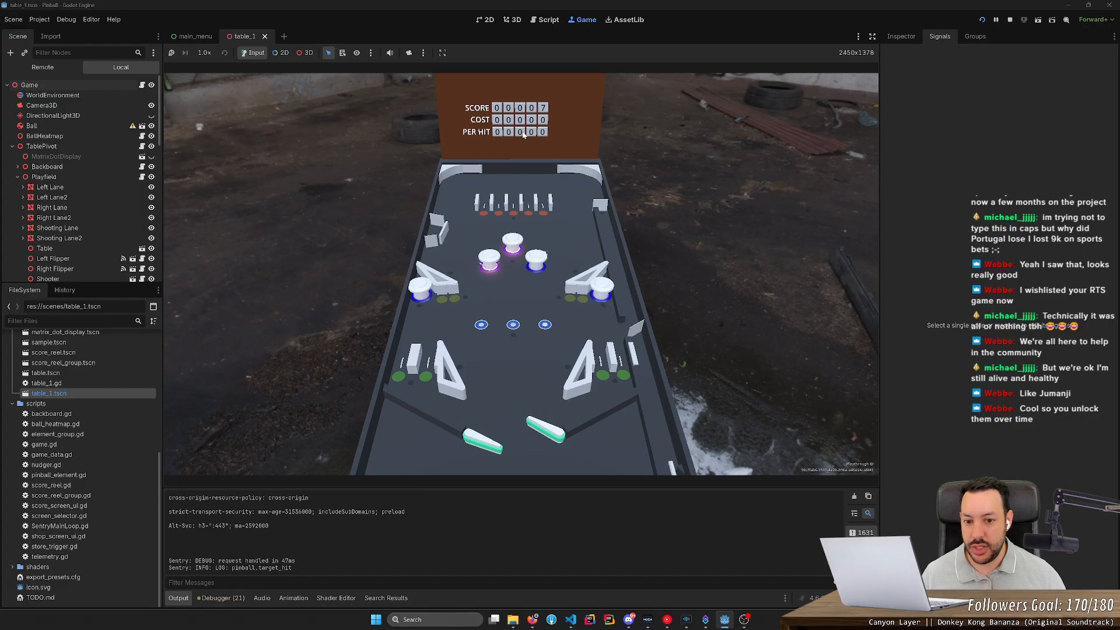
key(Left)
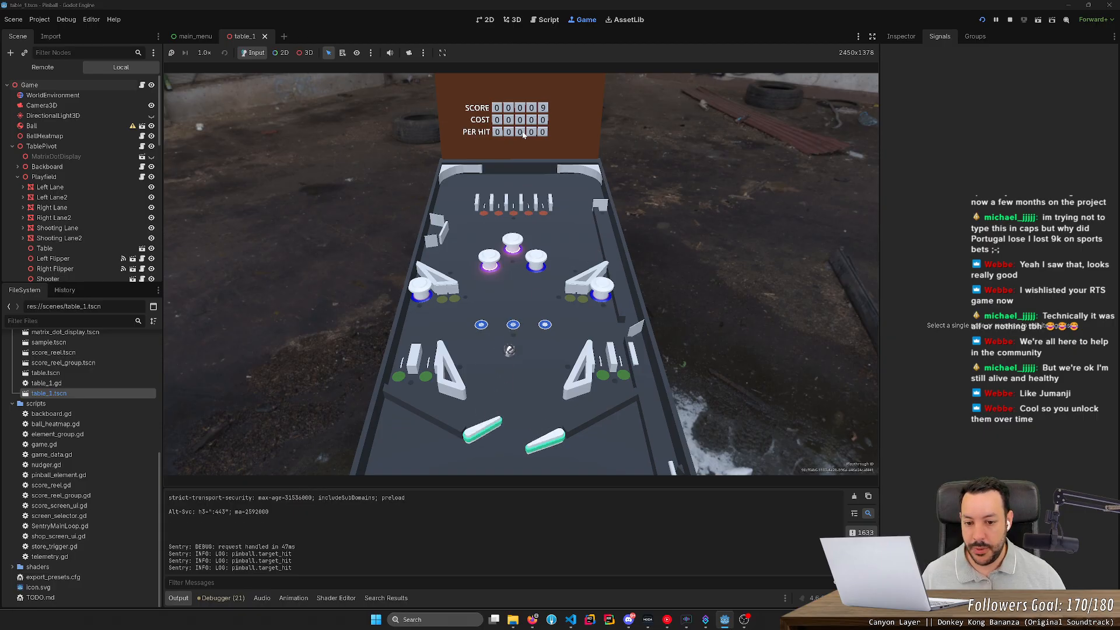
key(Right)
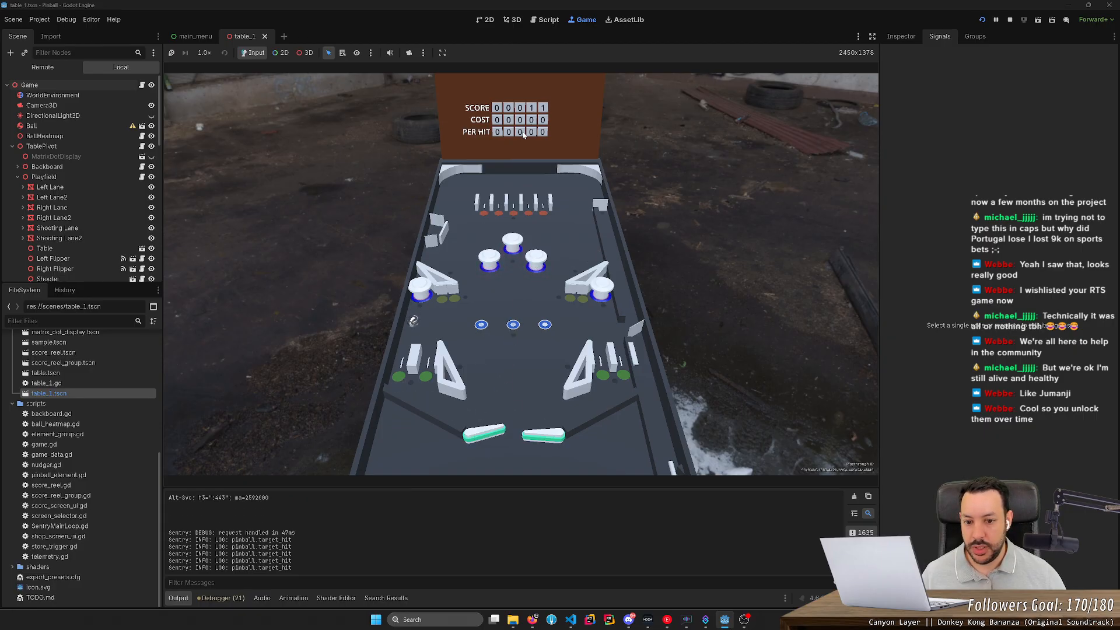
key(Left)
key(Right)
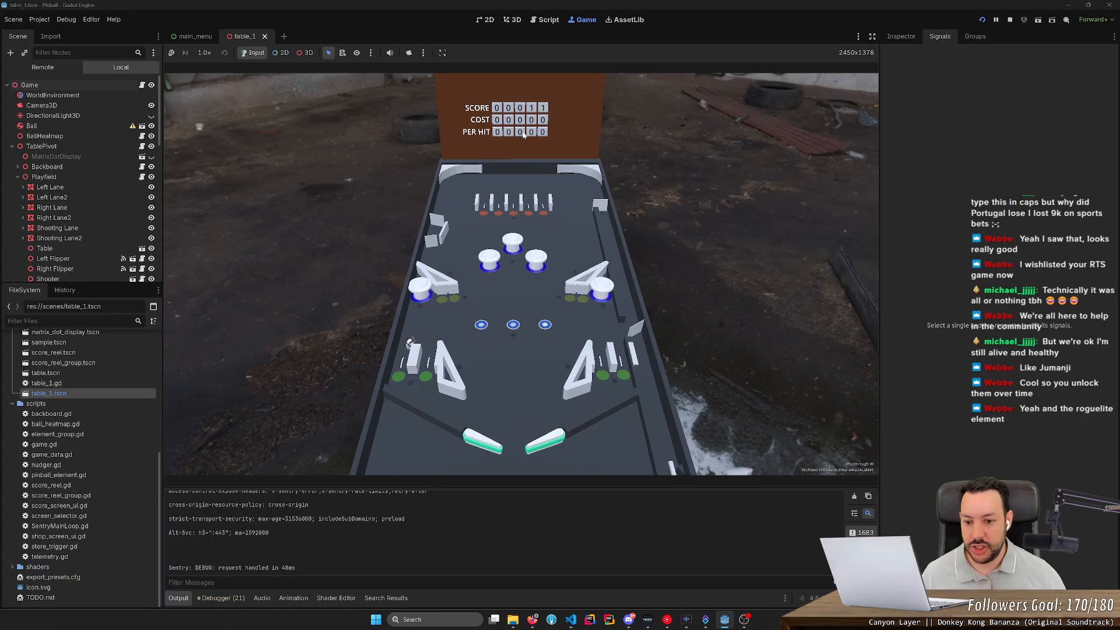
- Keep the ball in play with both flippers, sending it across the upper playfield and bumpers until it drains
key(Left)
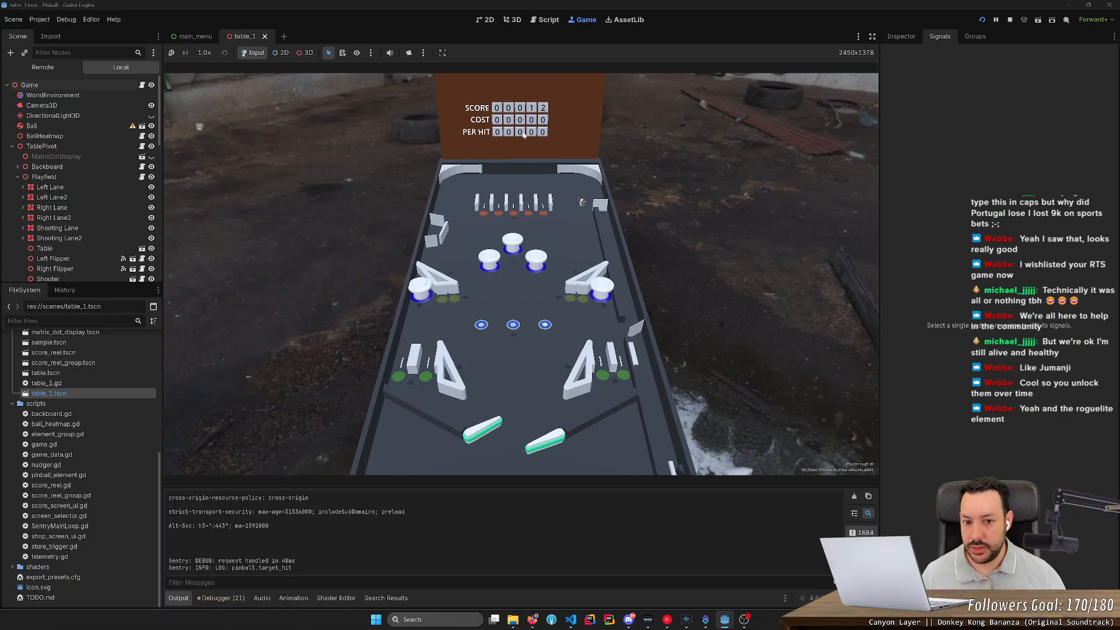
key(Right)
key(Left)
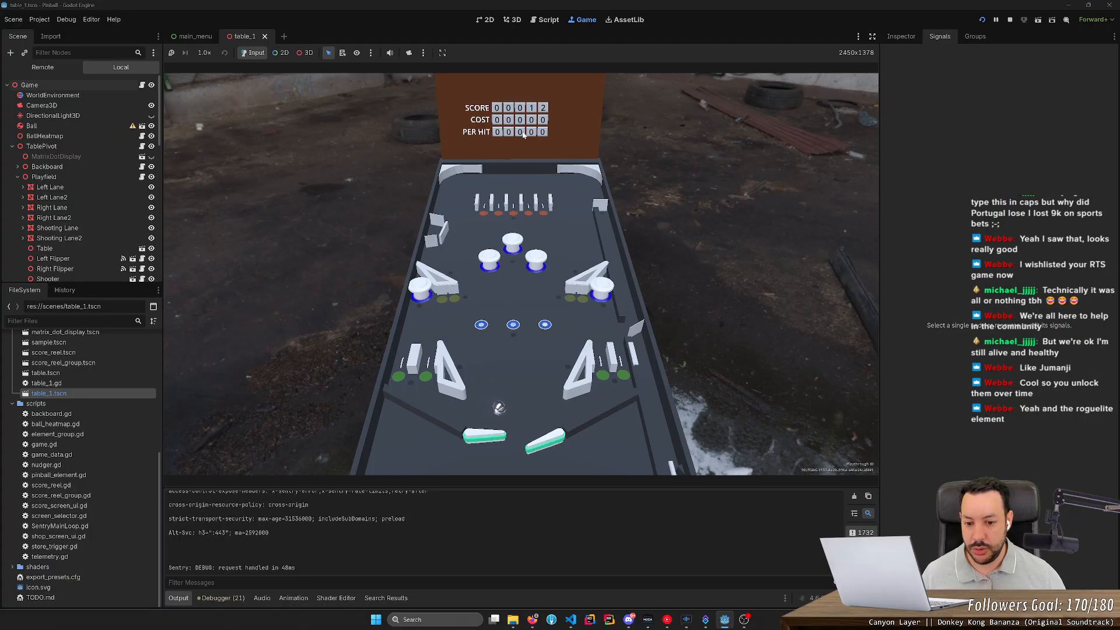
key(Right)
key(Left)
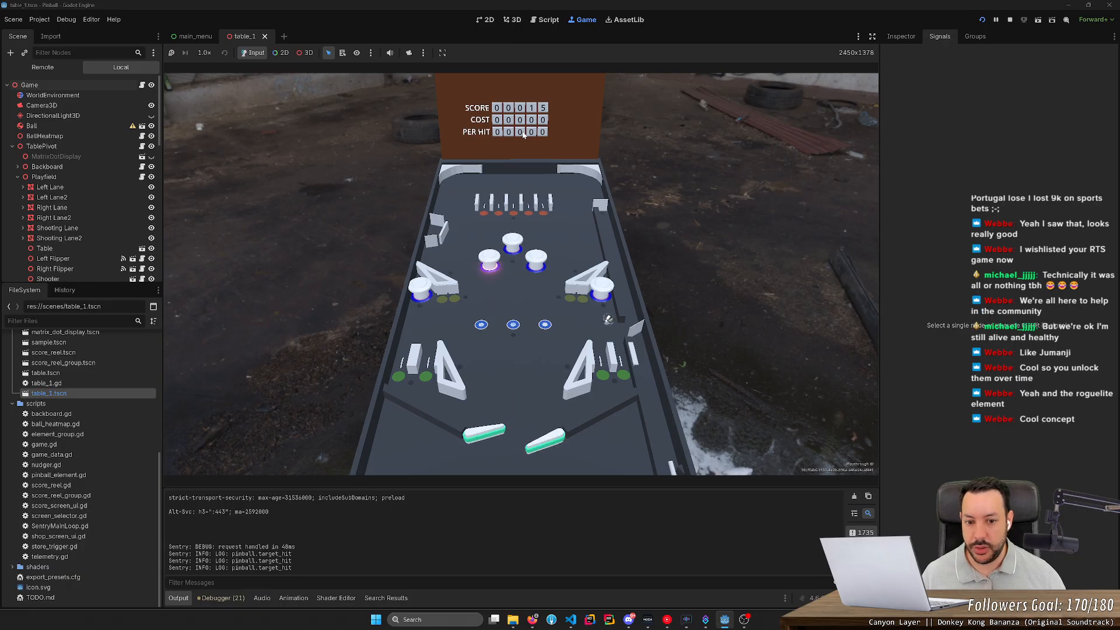
key(Right)
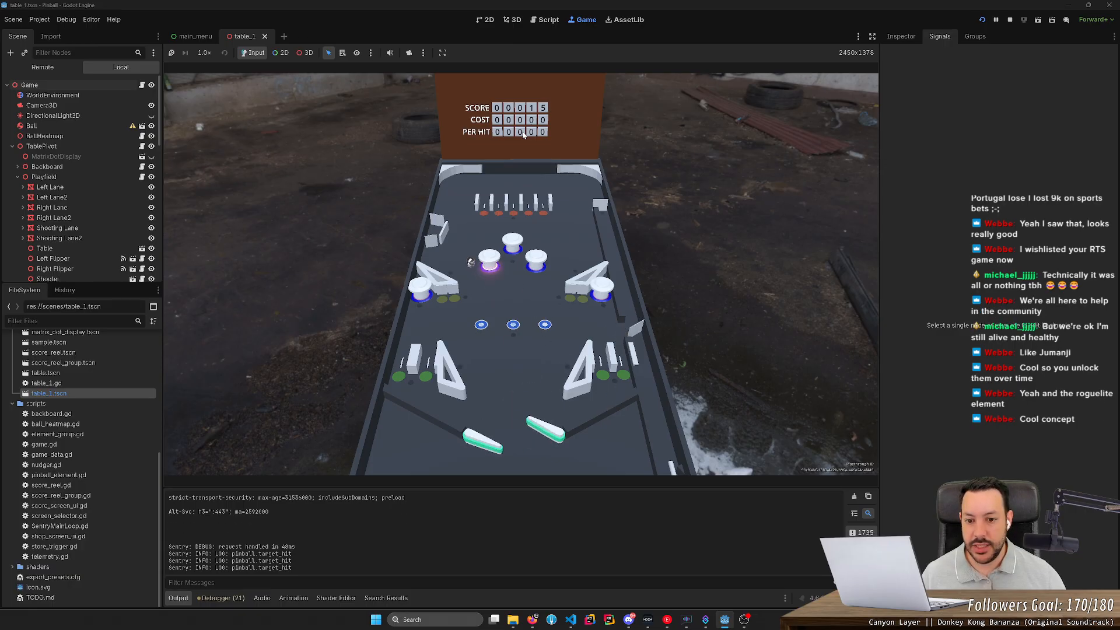
key(Left)
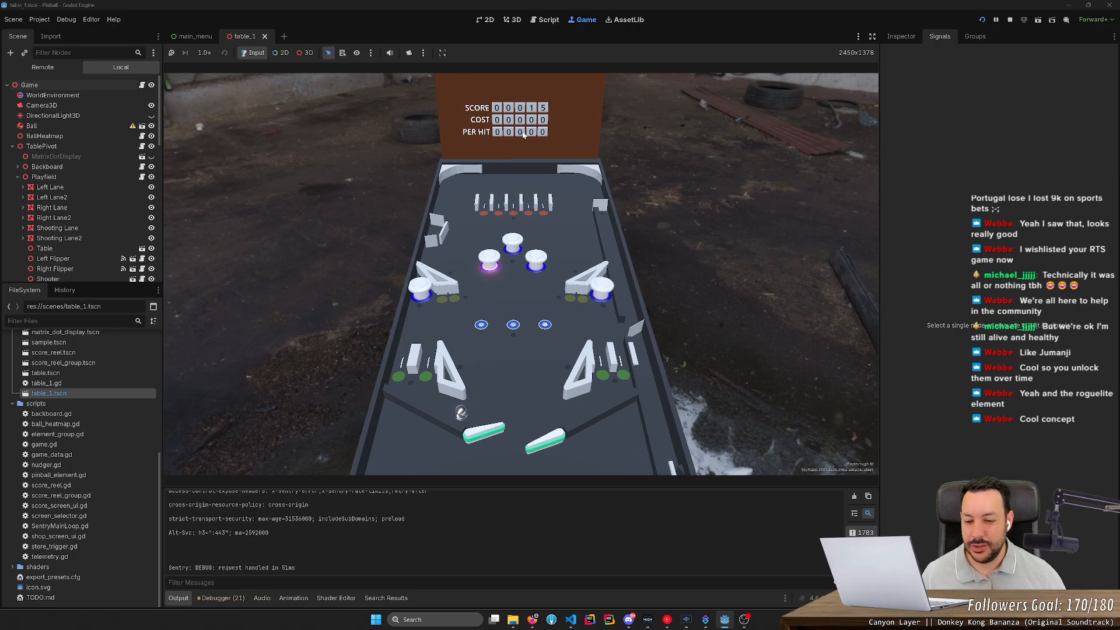
key(Left)
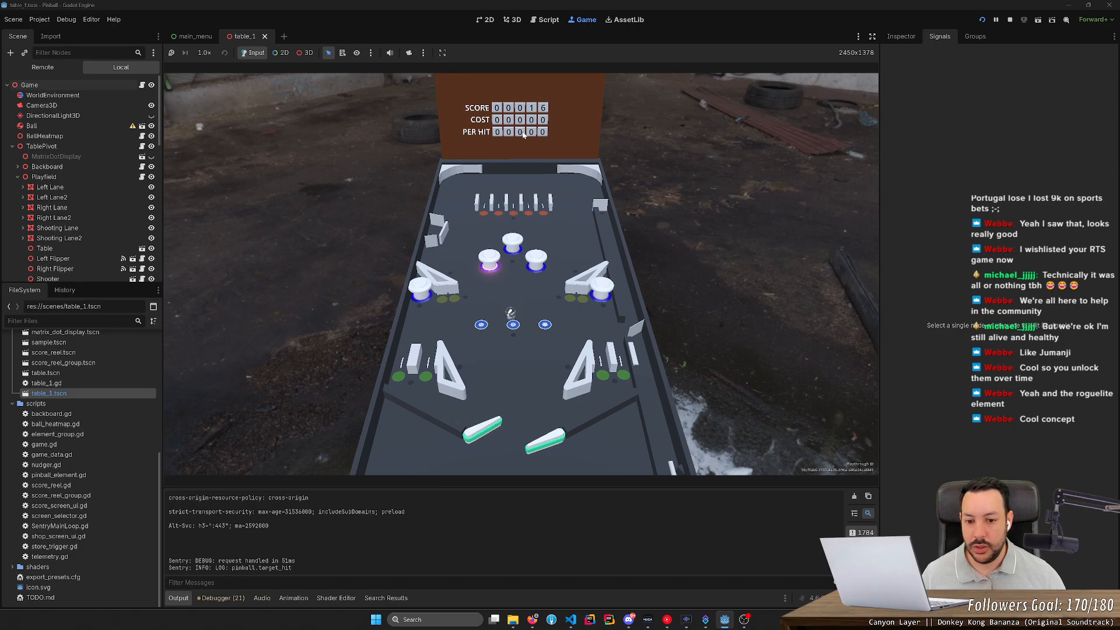
key(Left)
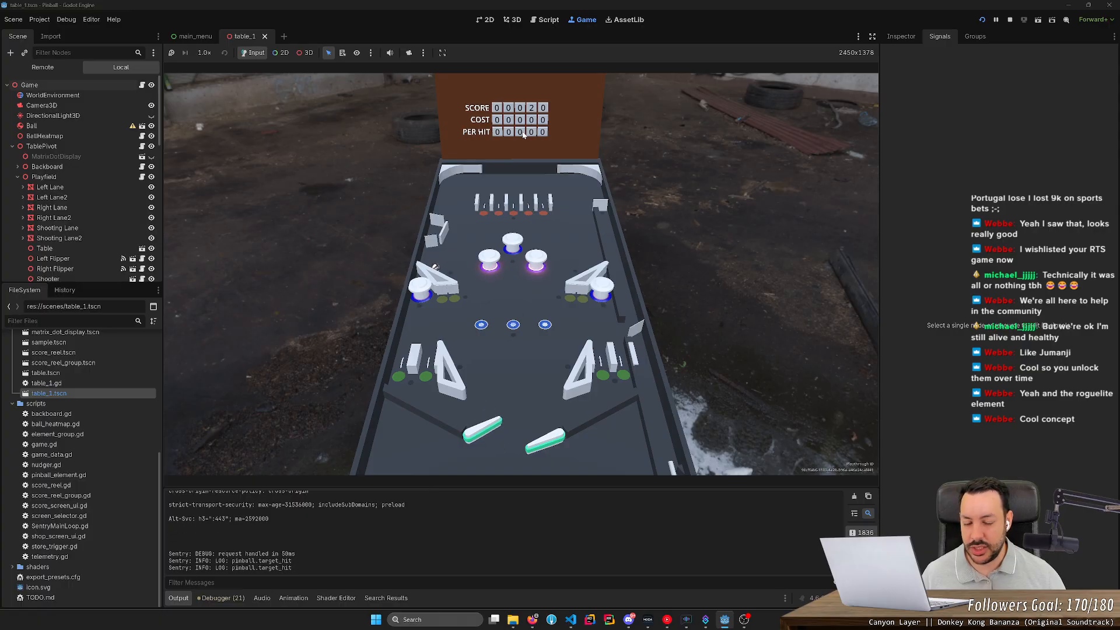
key(Right)
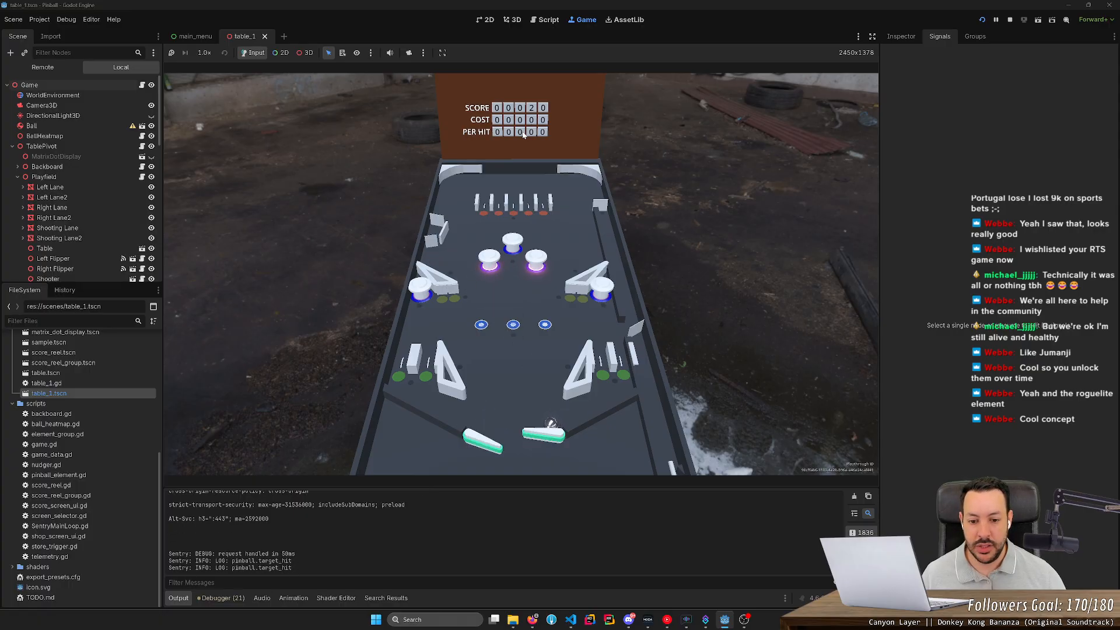
key(Right)
key(Right)
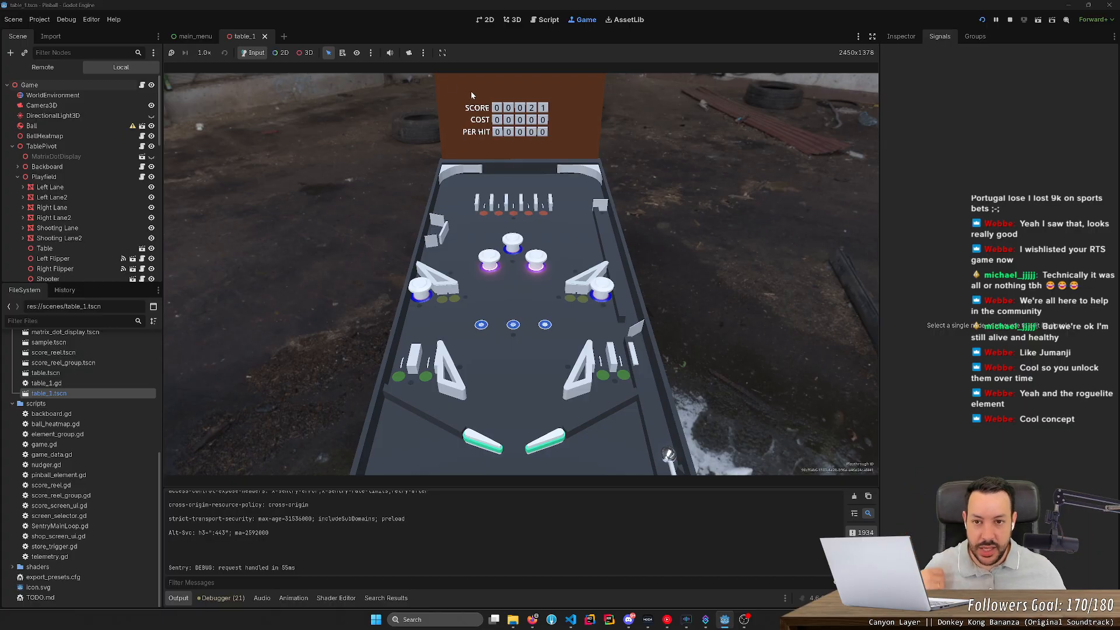
- Switch the running game to 3D mode with the camera override and examine the backboard's score, cost and per-hit reels
click(304, 53)
click(408, 52)
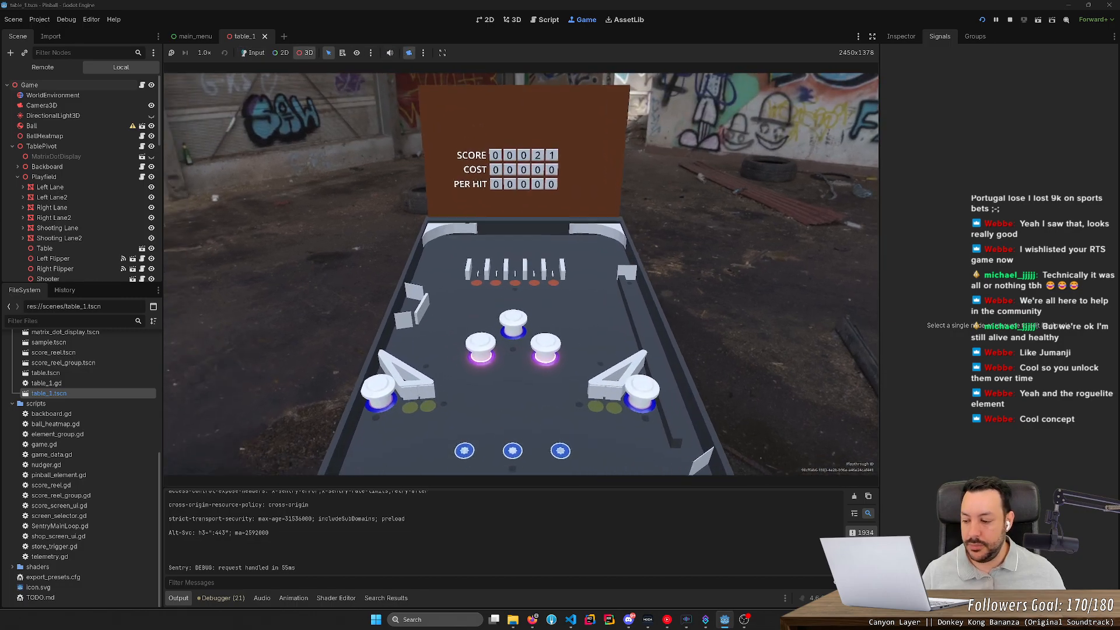
scroll(474, 158, up, 10)
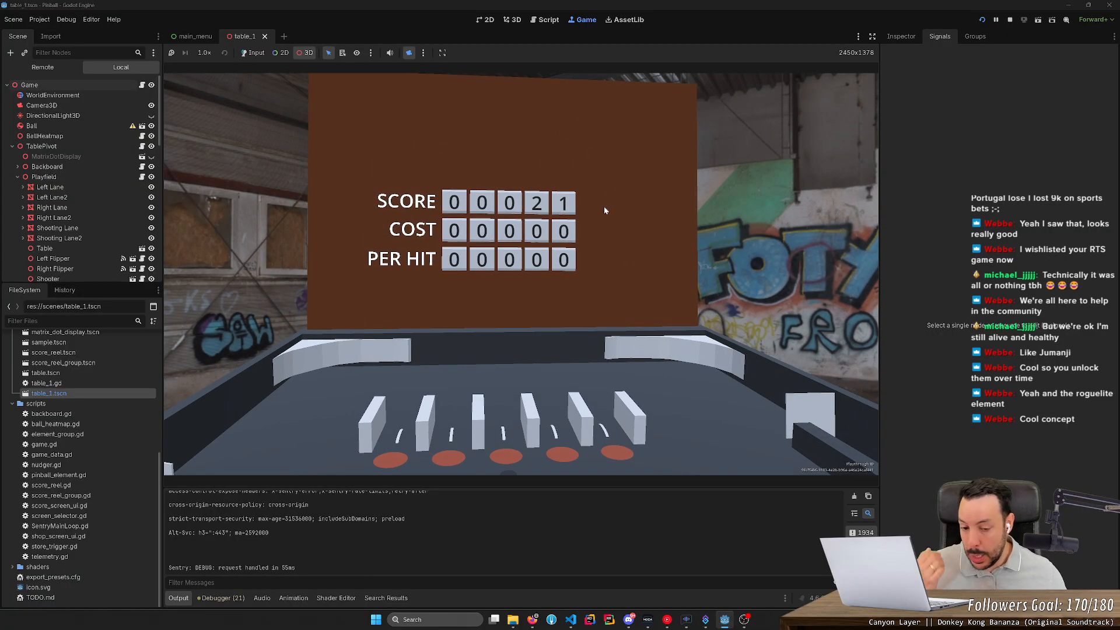
click(579, 236)
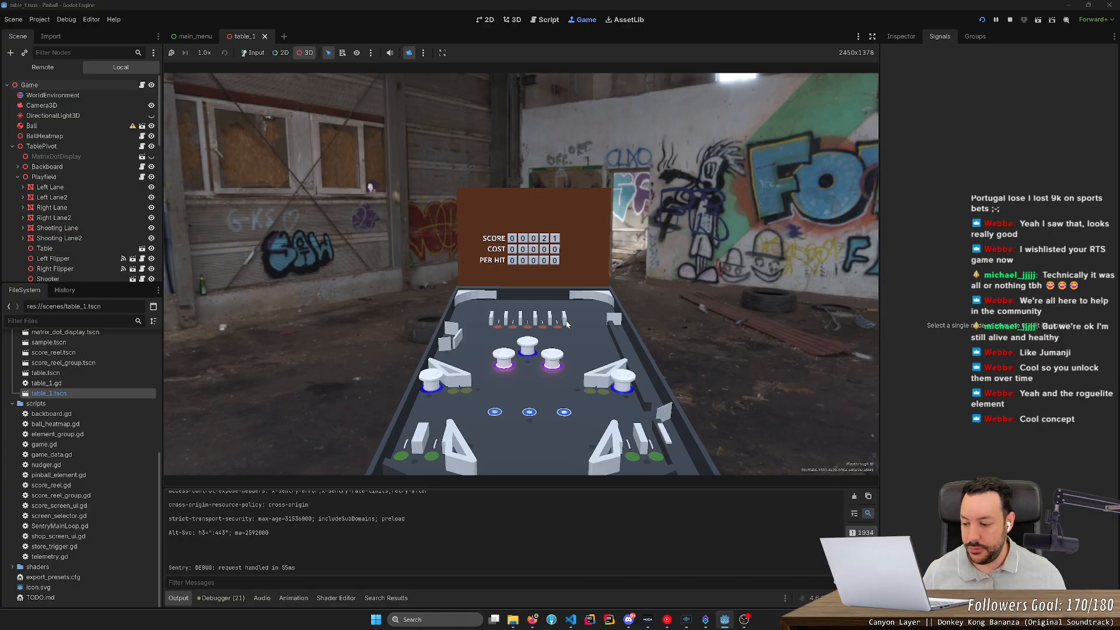
right_drag(571, 324, 583, 355)
scroll(584, 356, up, 3)
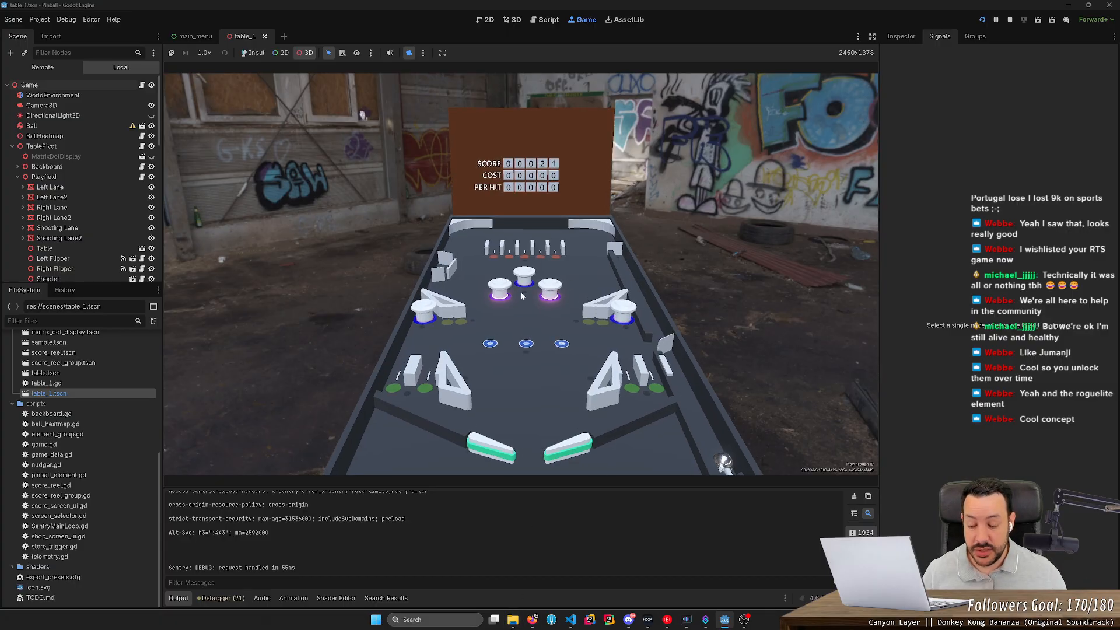
- Move the camera around the table to examine the upper lanes, the bumpers and the full playfield layout
key(w)
right_drag(520, 284, 436, 259)
key(w)
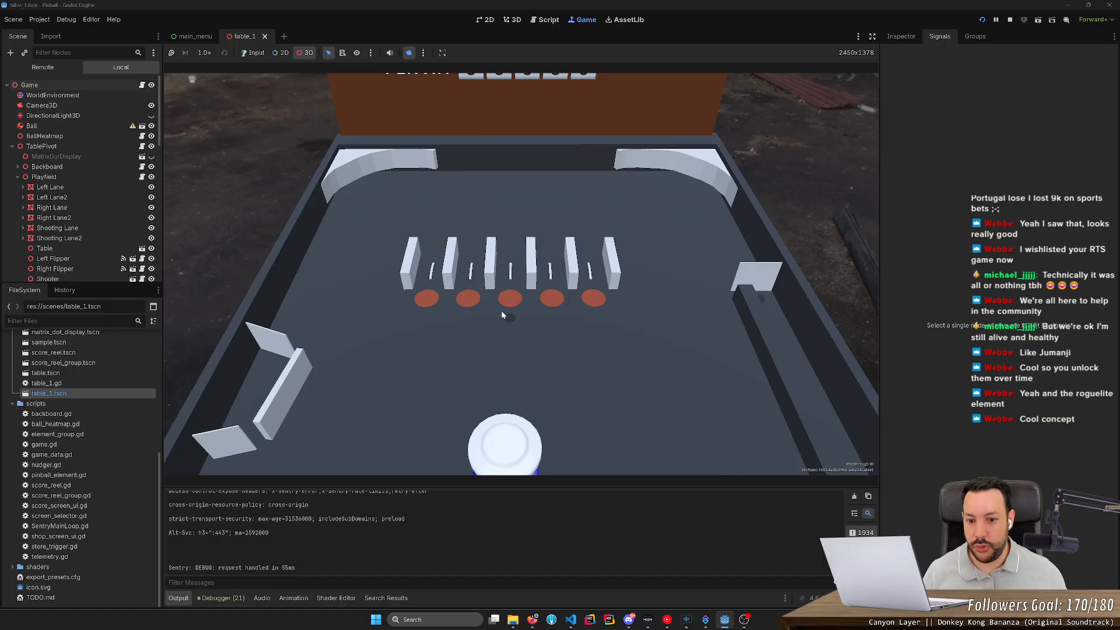
key(s)
right_drag(535, 291, 559, 262)
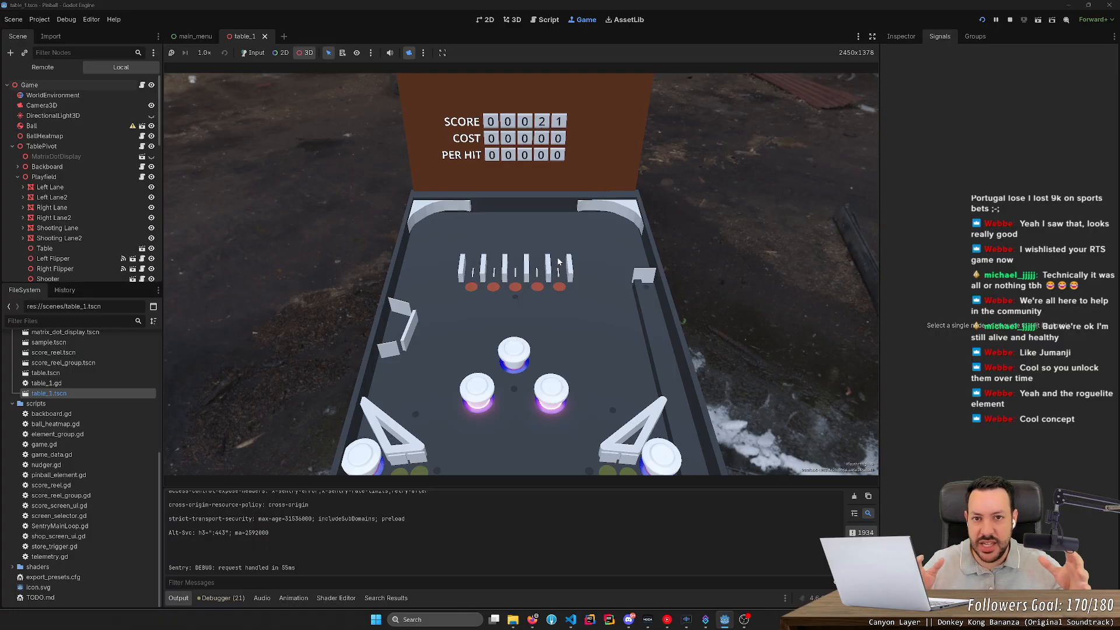
key(s)
right_drag(547, 262, 543, 298)
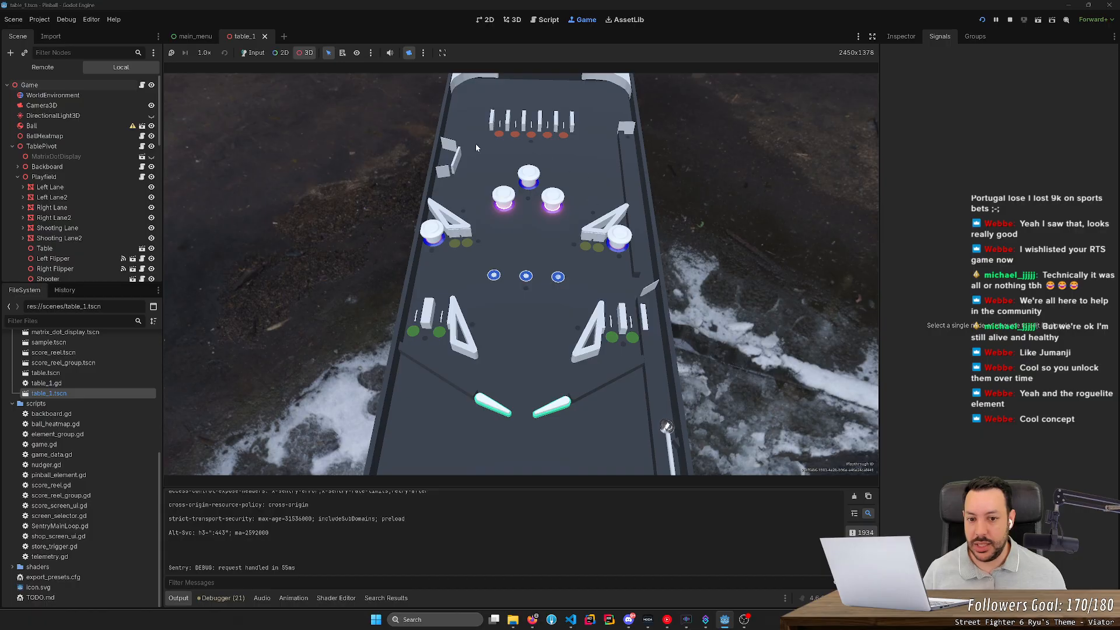
key(w)
right_drag(577, 265, 578, 213)
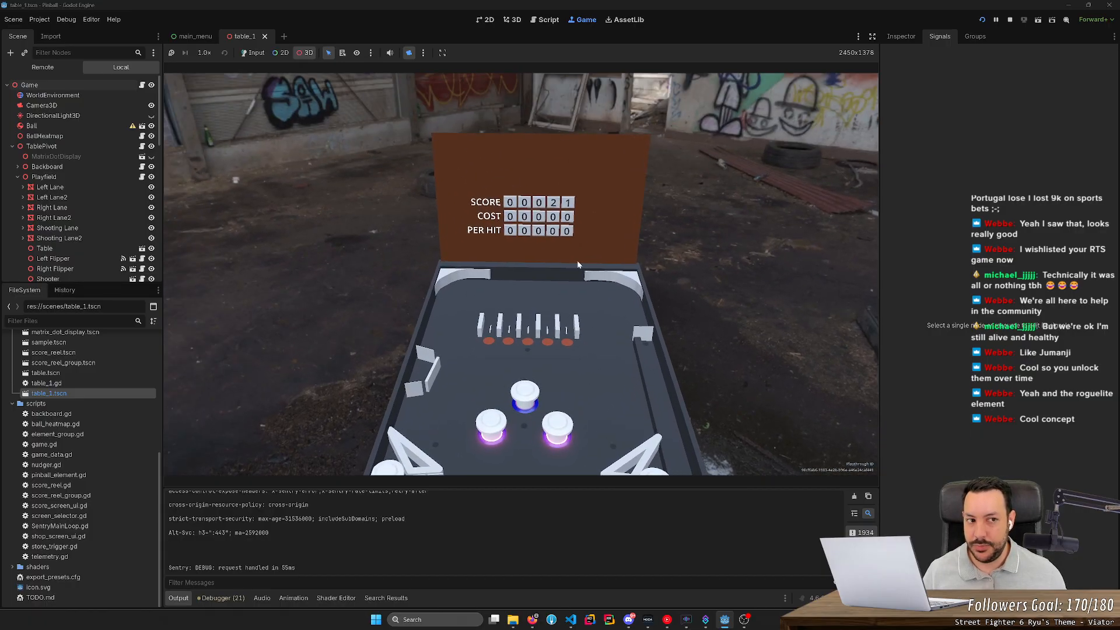
- Examine the bumpers and backboard up close, and pull back to a view of the whole table
right_drag(578, 264, 543, 325)
key(w)
right_drag(628, 351, 665, 373)
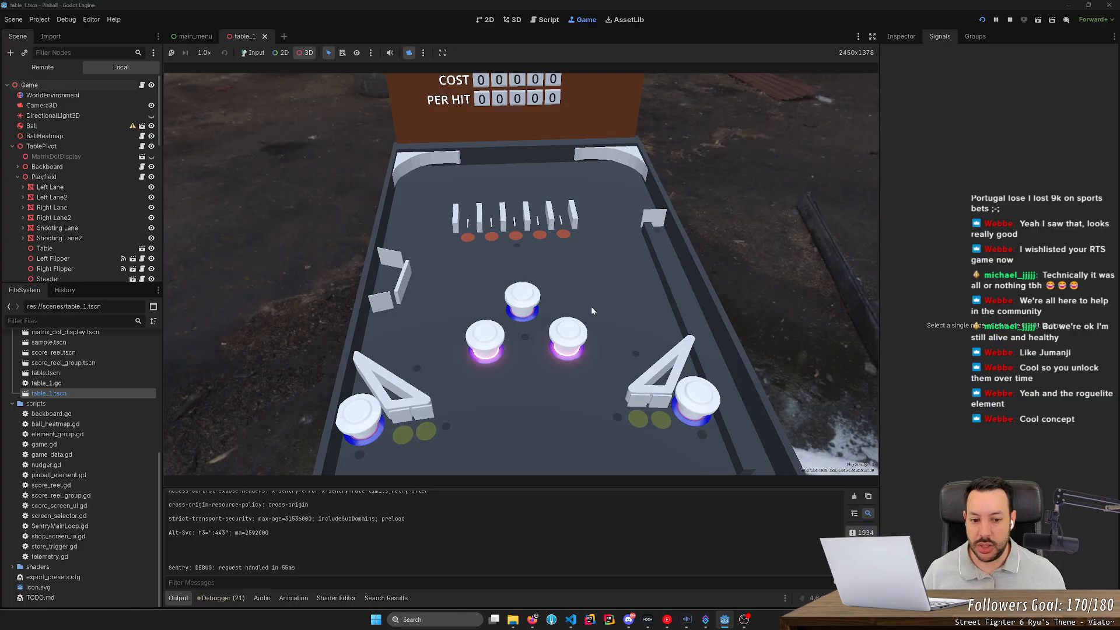
right_drag(630, 391, 478, 287)
key(w)
key(s)
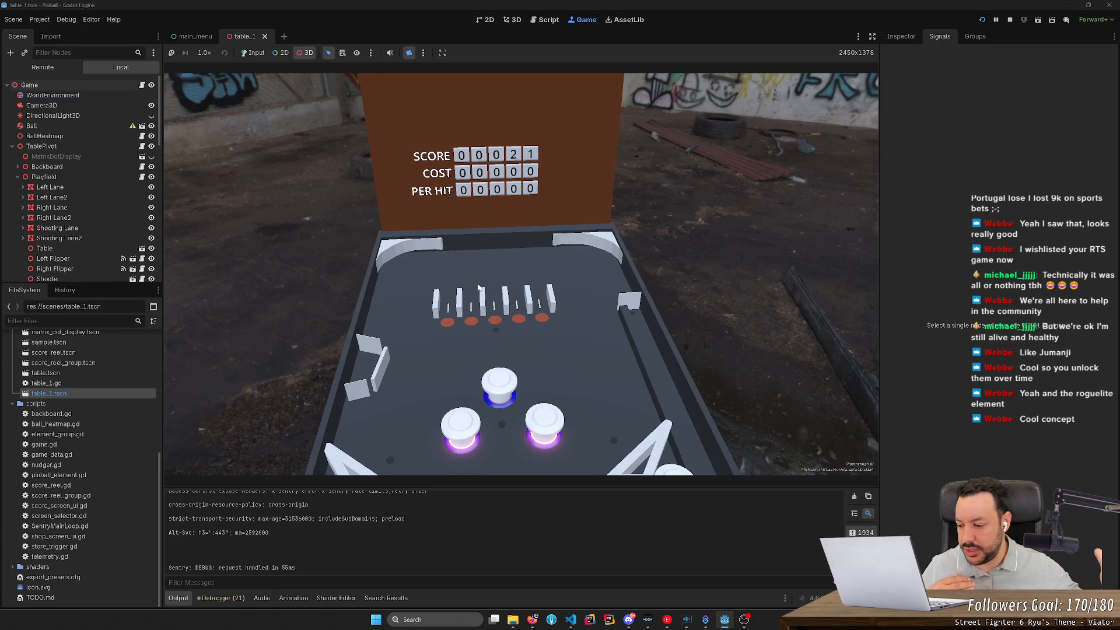
key(s)
right_drag(442, 245, 444, 242)
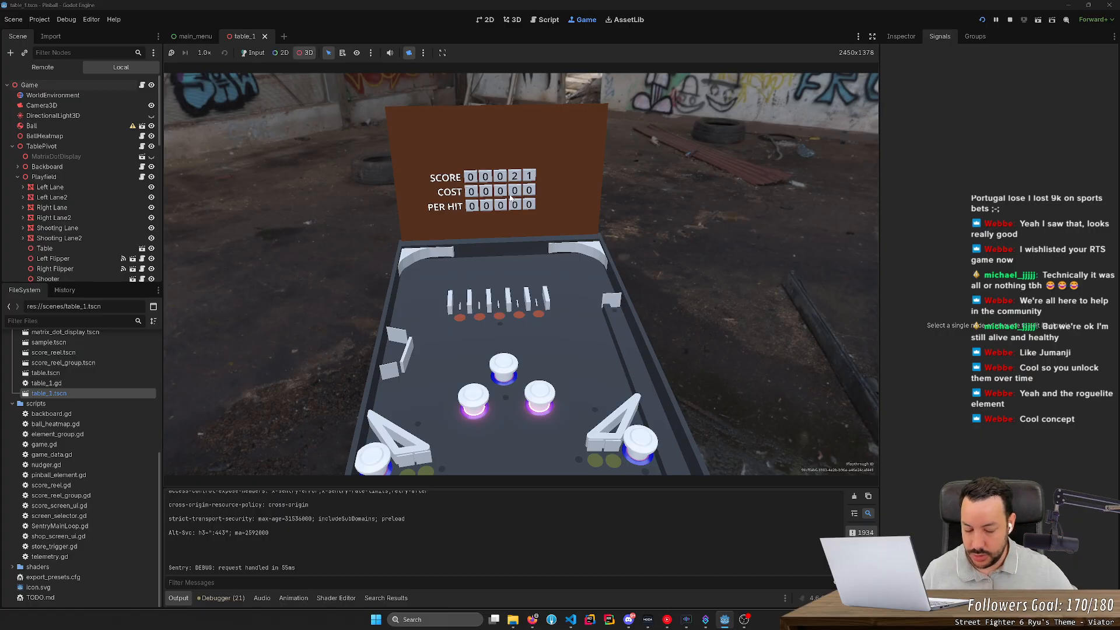
key(s)
right_drag(347, 93, 347, 93)
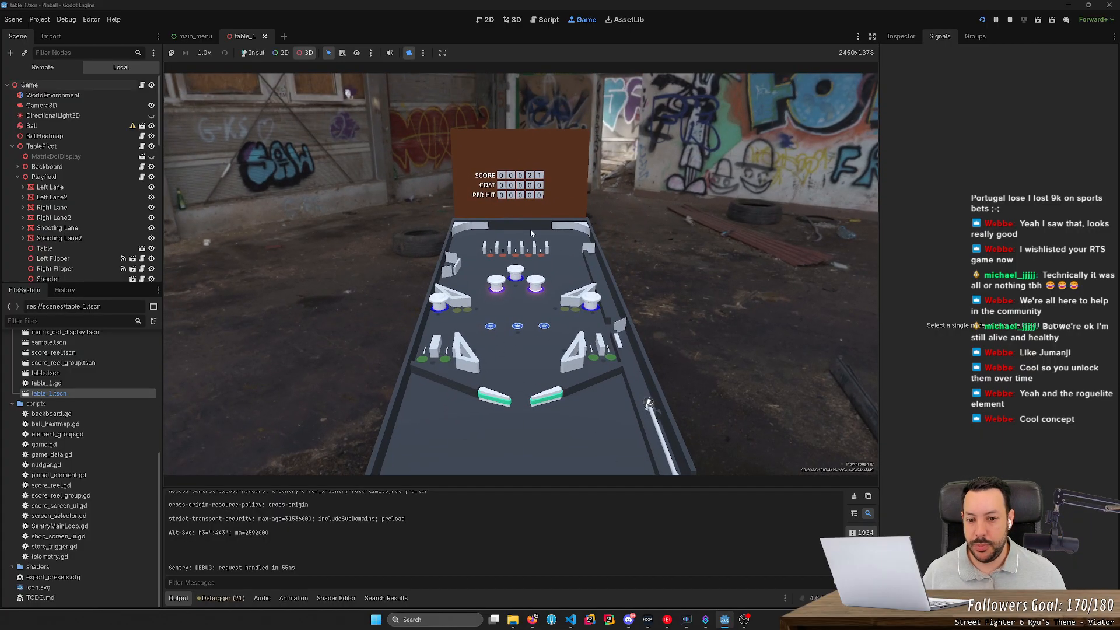
scroll(532, 234, up, 3)
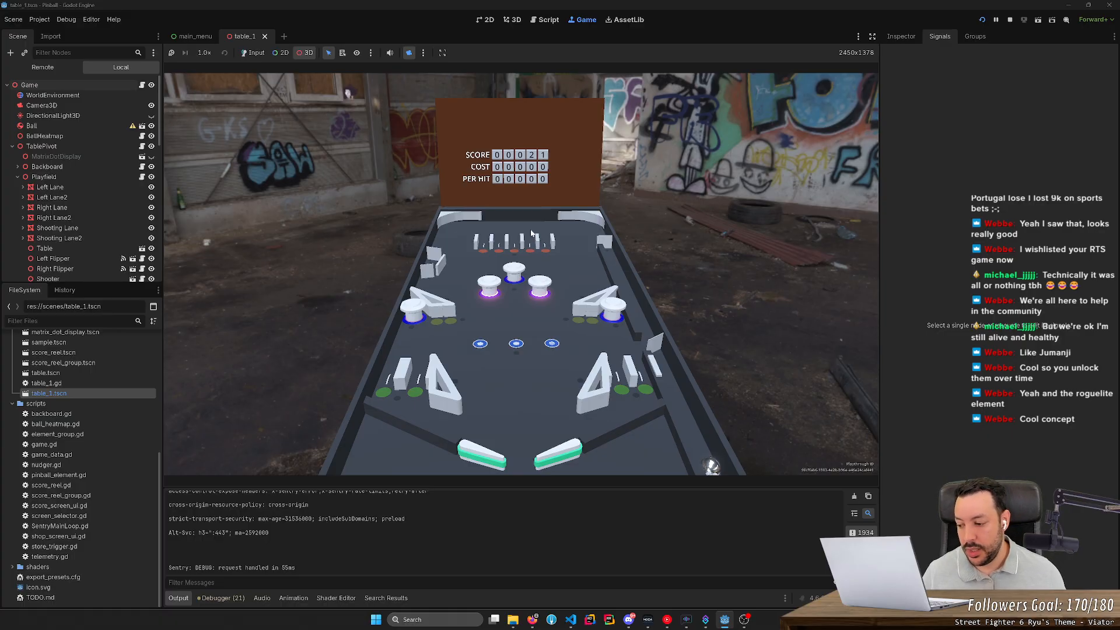
- Return the running game to input mode, turn off the camera override, and launch a new ball
click(258, 54)
click(408, 54)
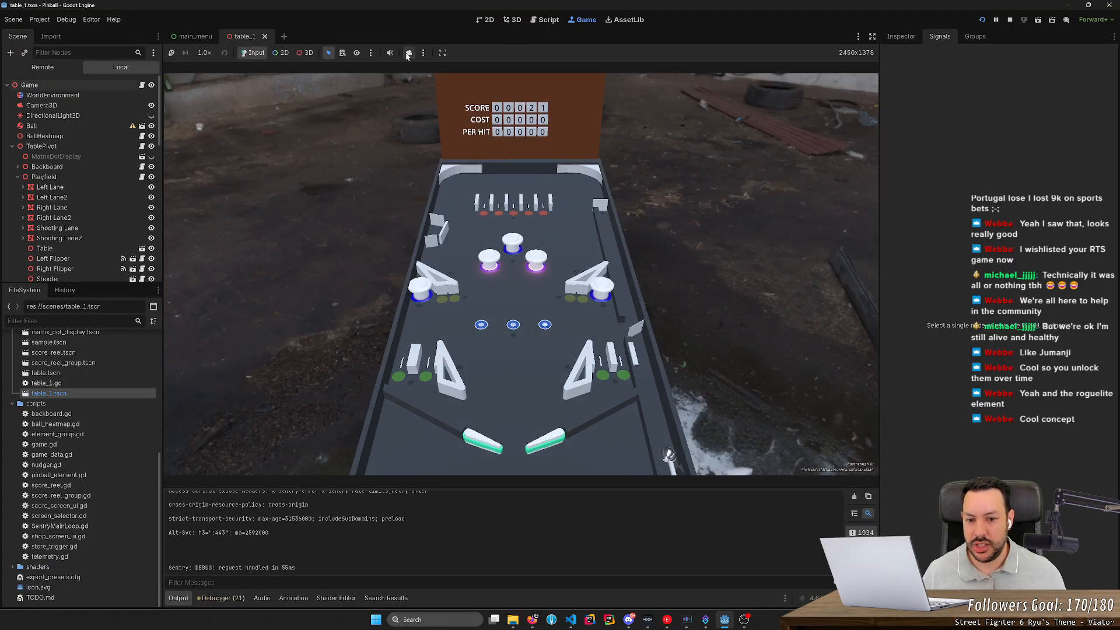
click(691, 210)
key(space)
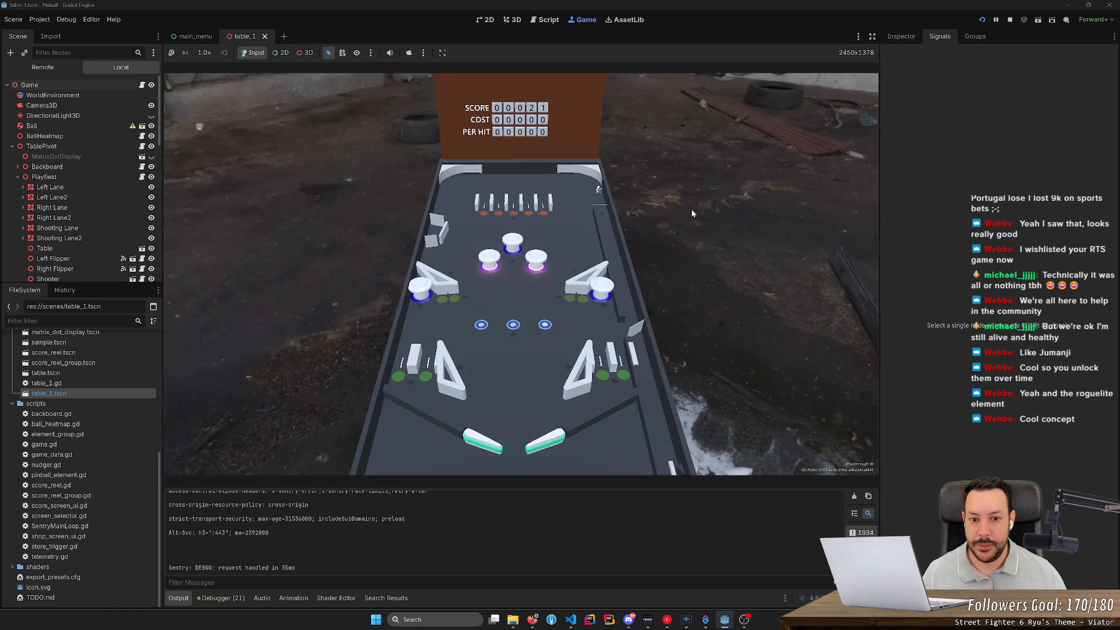
- Playtest the ball in play with both flippers, sending it back up toward the bumpers and targets until it drains
key(Left)
key(Right)
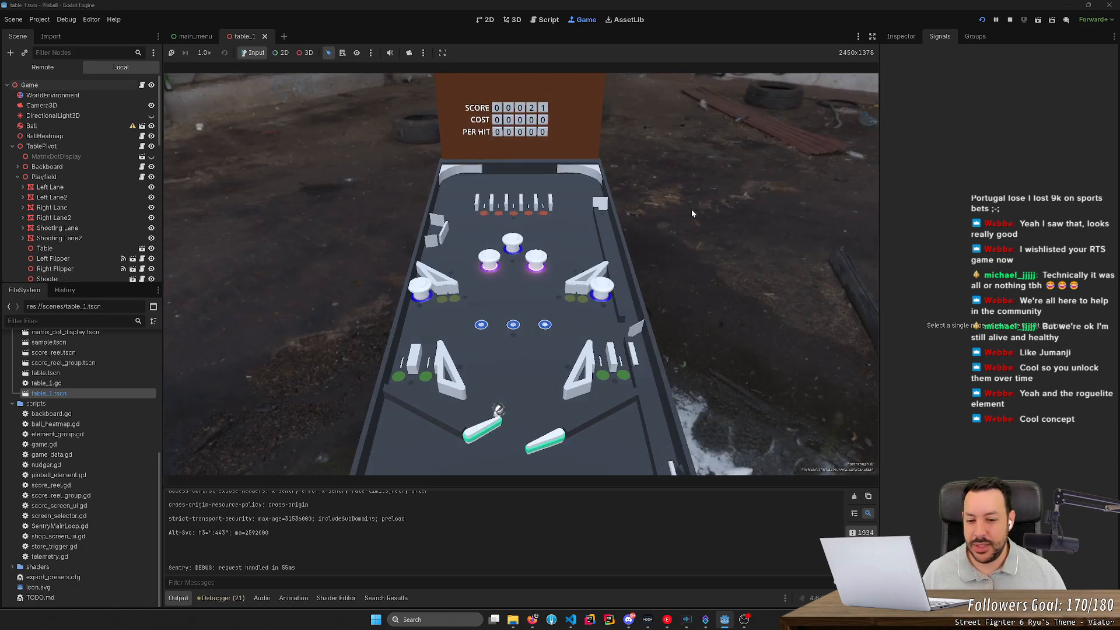
key(Left)
key(Right)
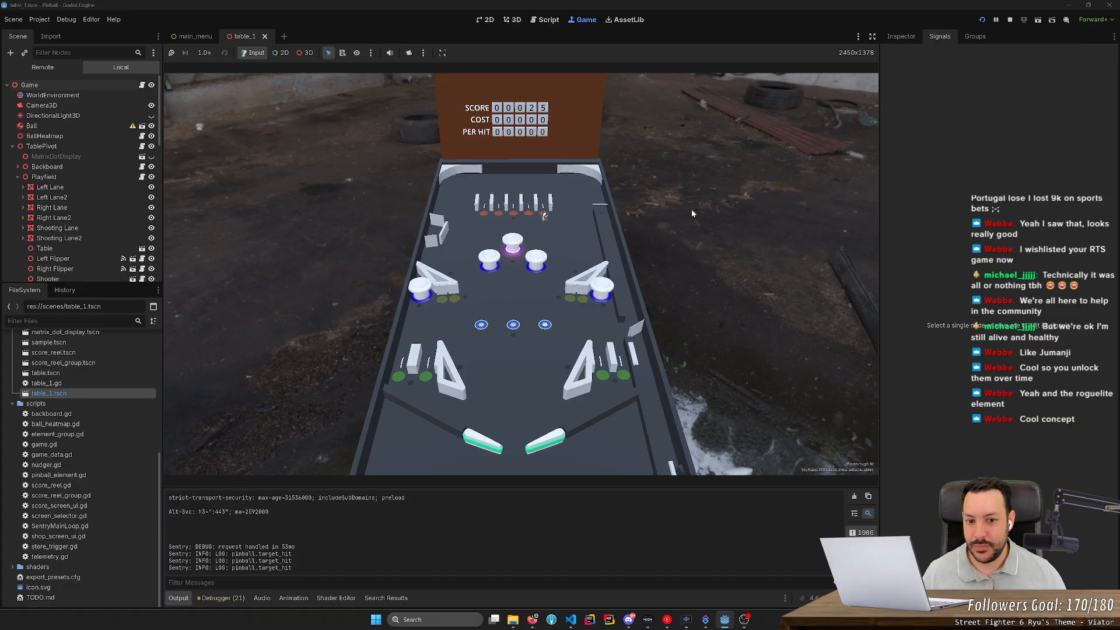
key(Left)
key(Right)
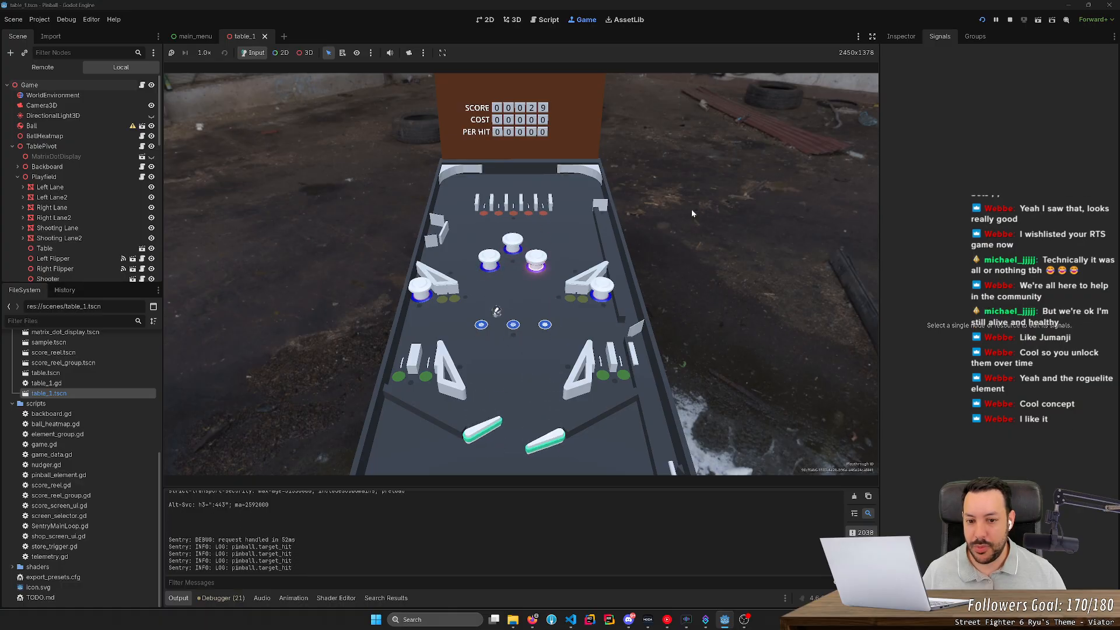
key(Left)
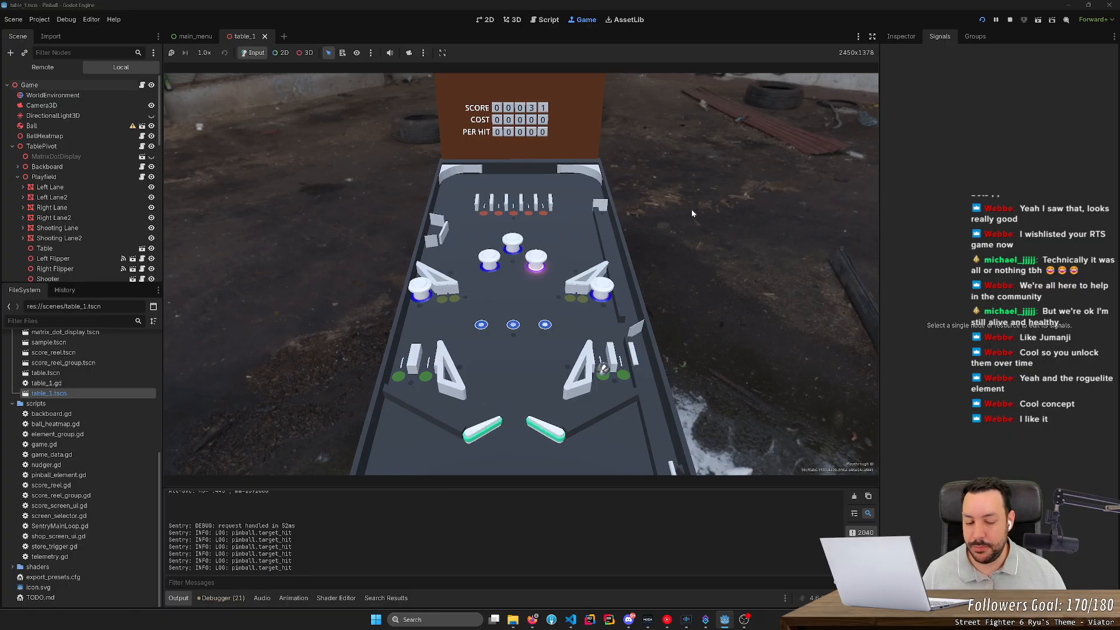
key(Right)
key(Right)
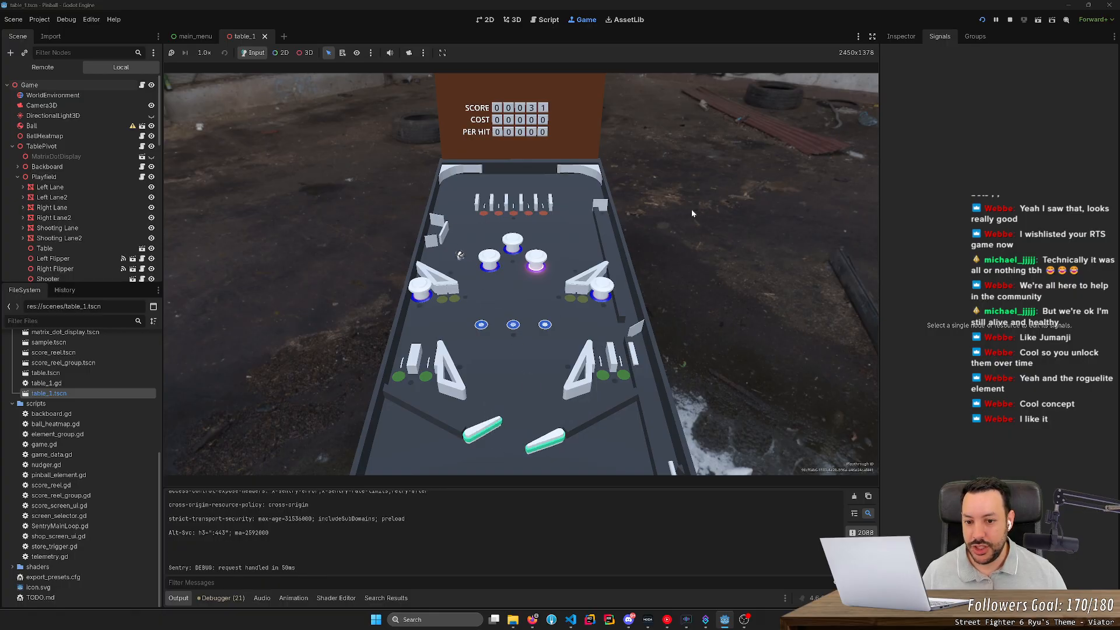
key(Right)
key(Right)
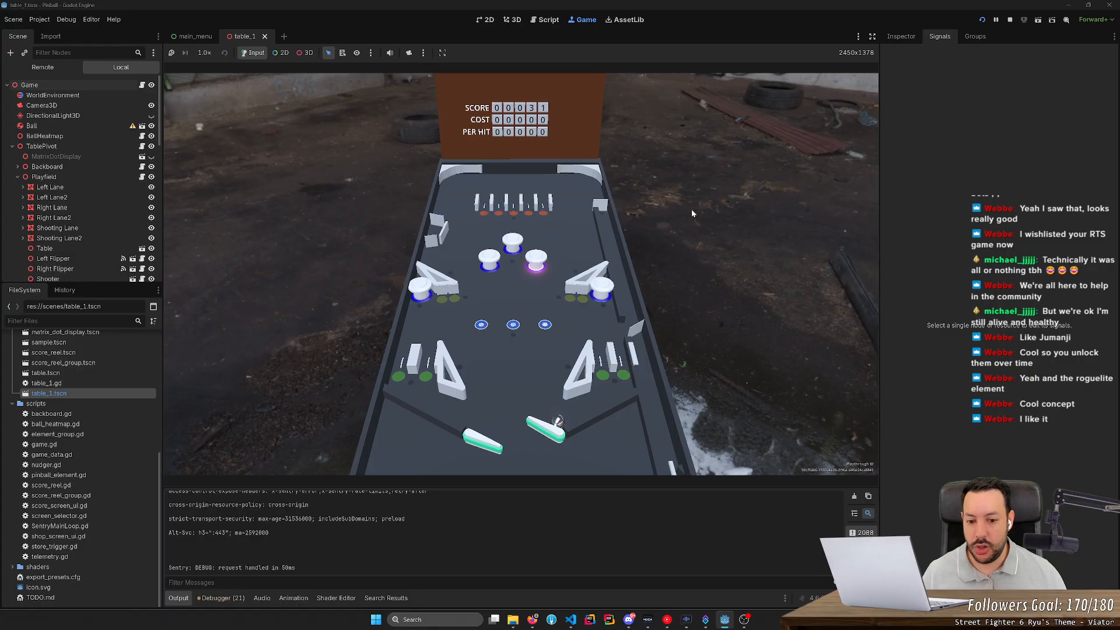
key(Left)
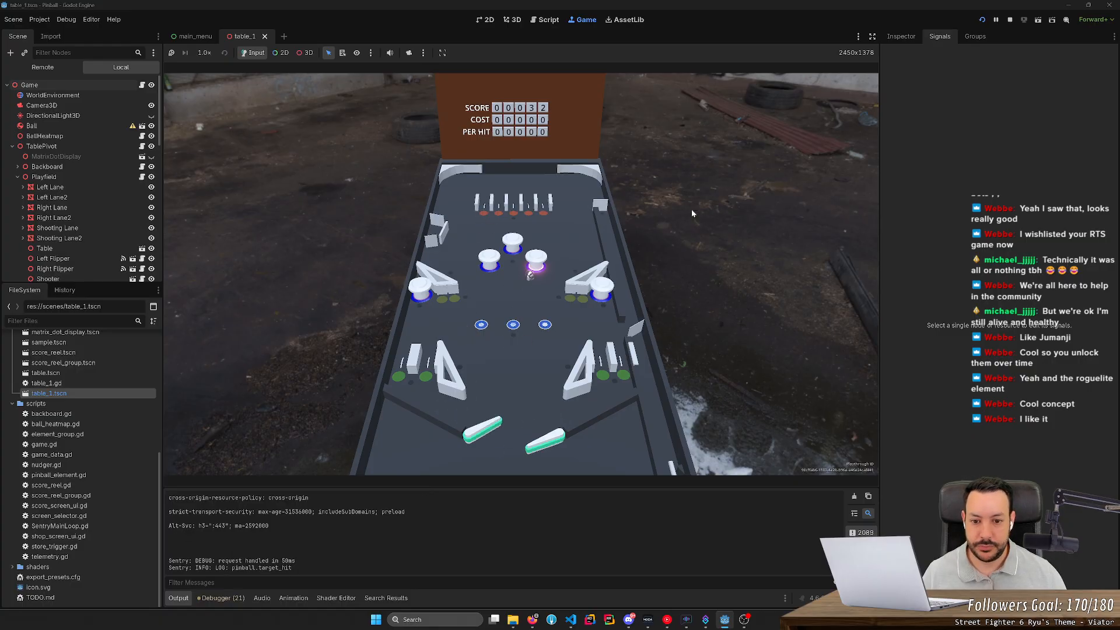
key(Left)
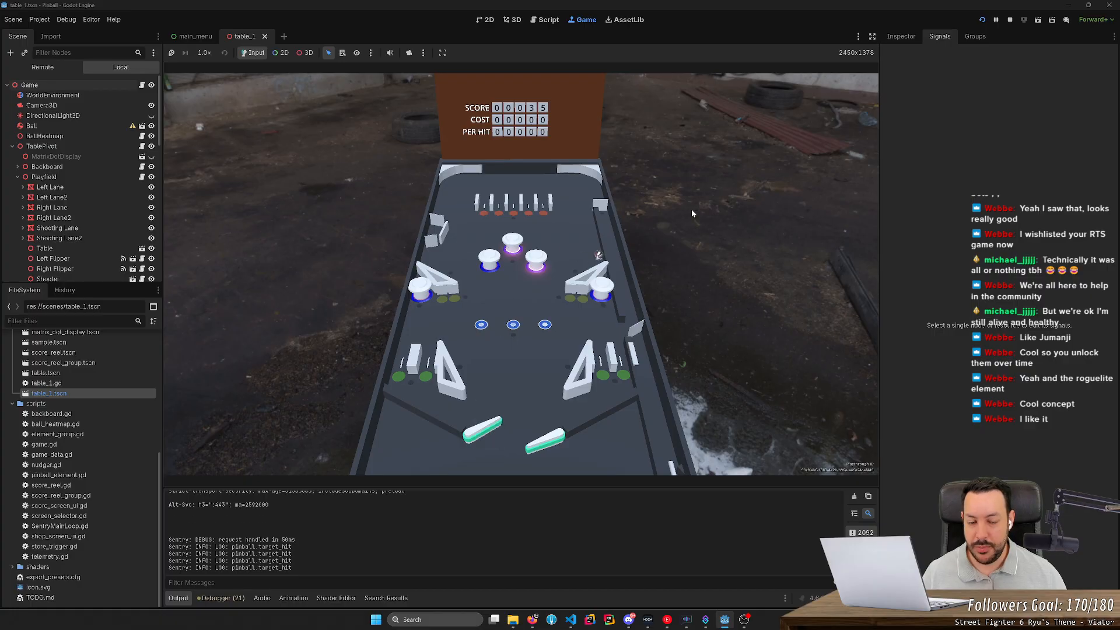
key(Left)
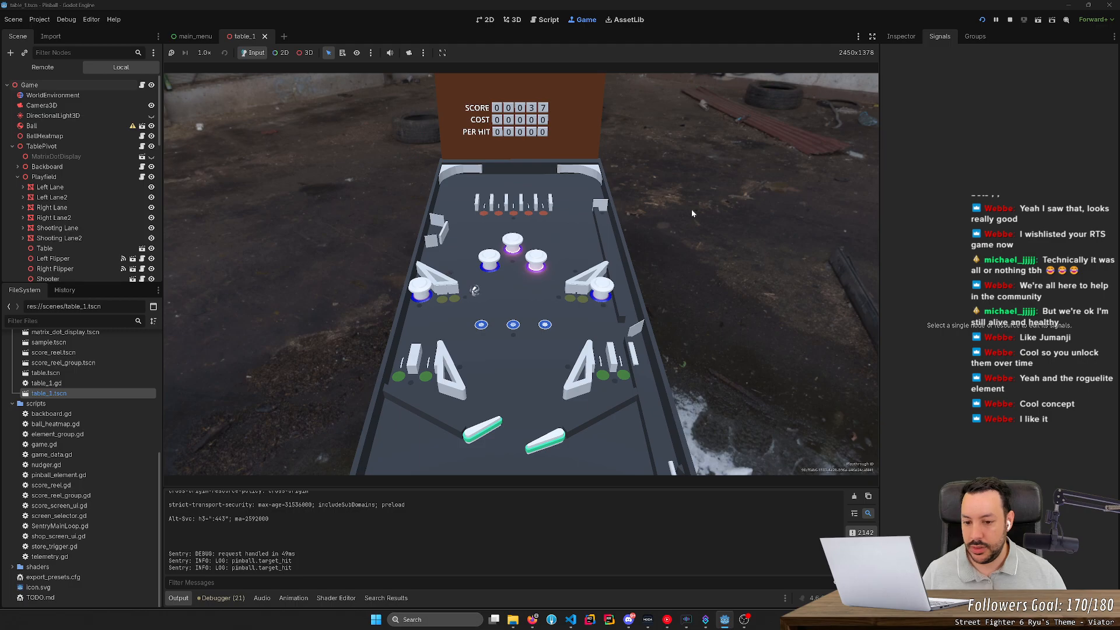
key(Right)
key(Left)
key(Right)
key(Left)
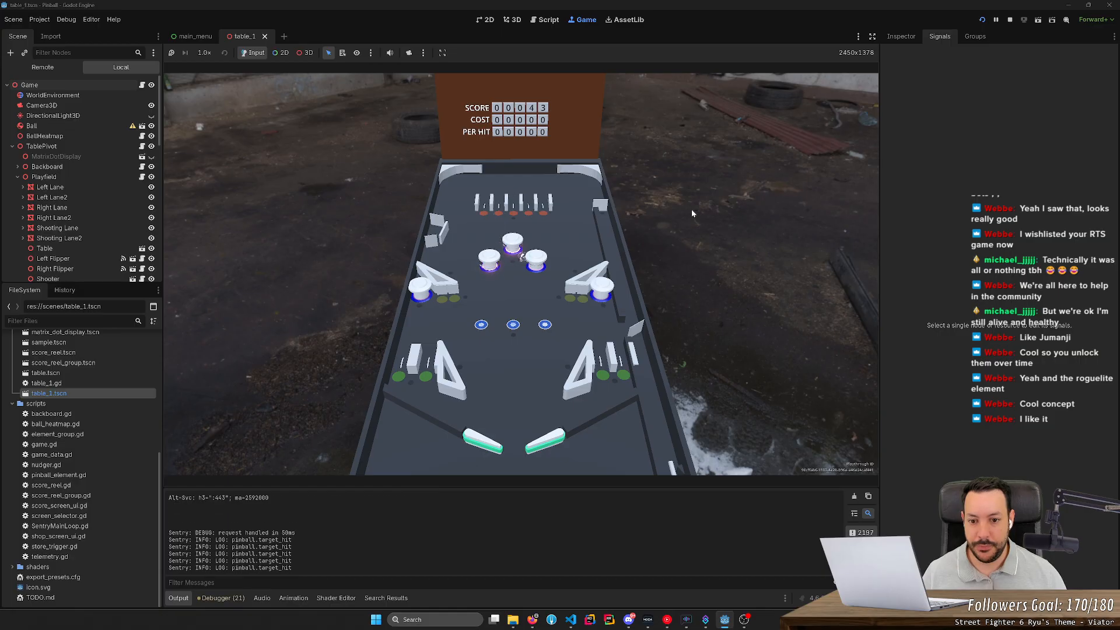
key(Left)
key(Right)
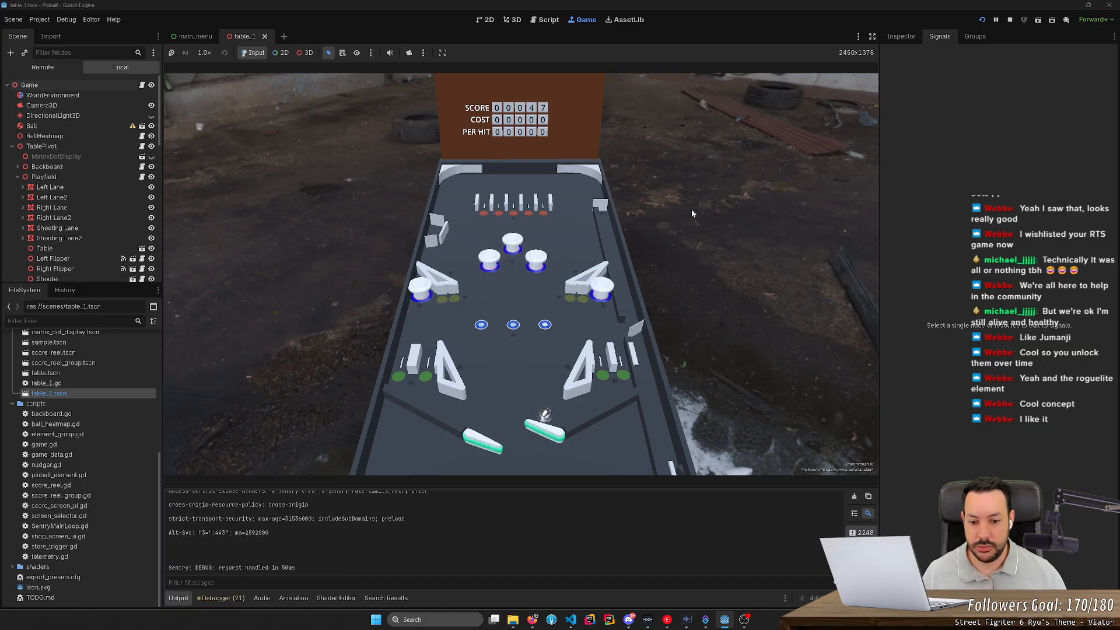
key(Right)
key(Left)
key(Left)
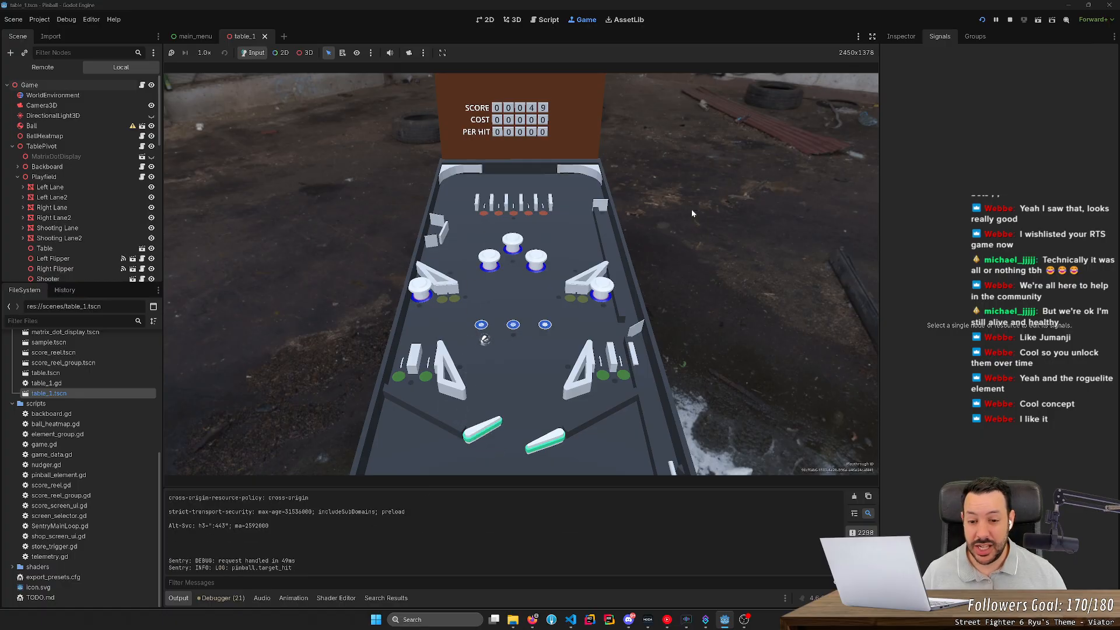
key(Left)
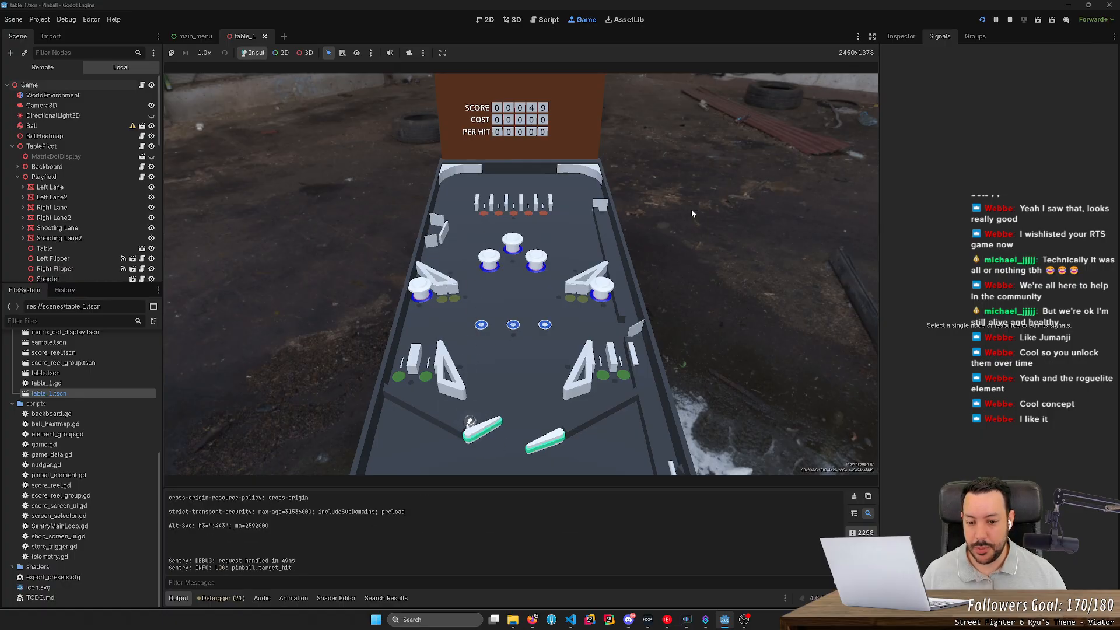
key(Right)
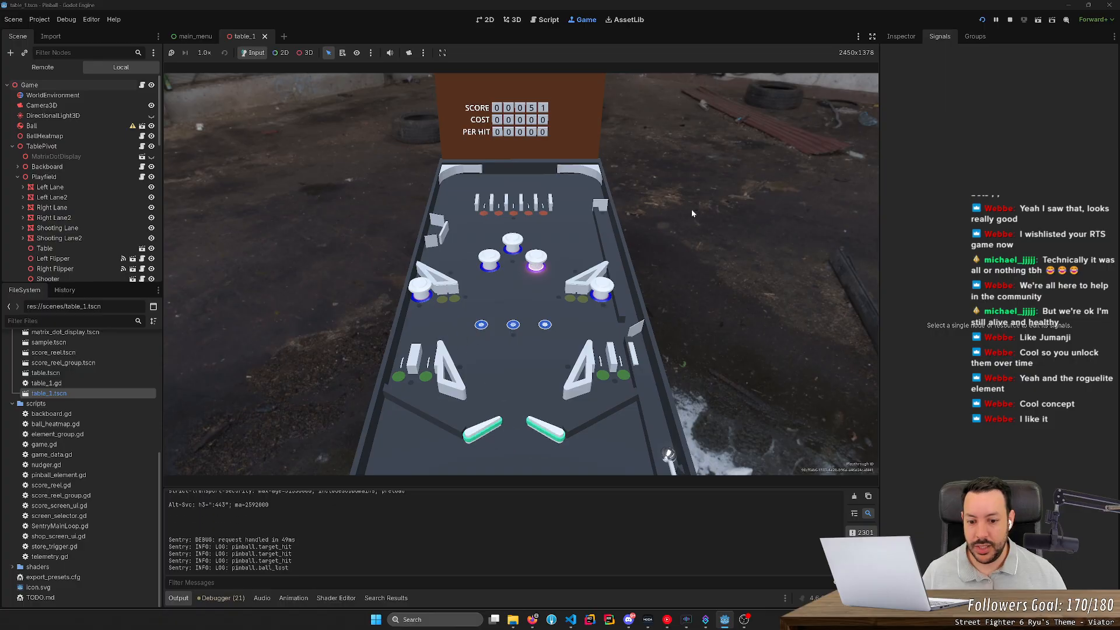
- Launch a new ball from the shooter lane and keep it in play with the flippers to raise the score
key(space)
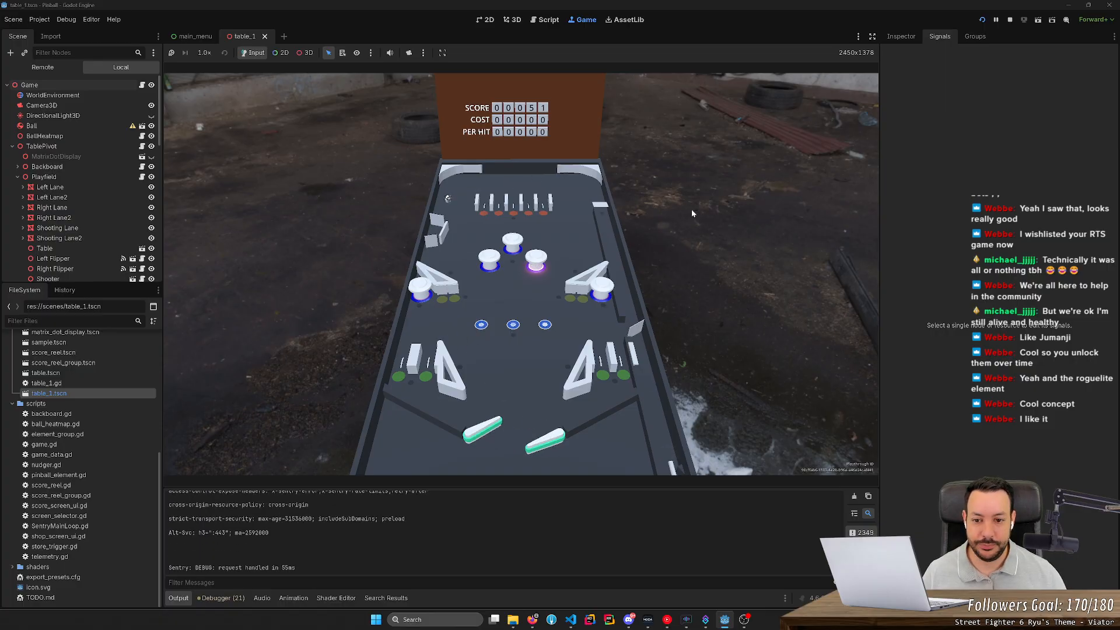
key(Right)
key(Left)
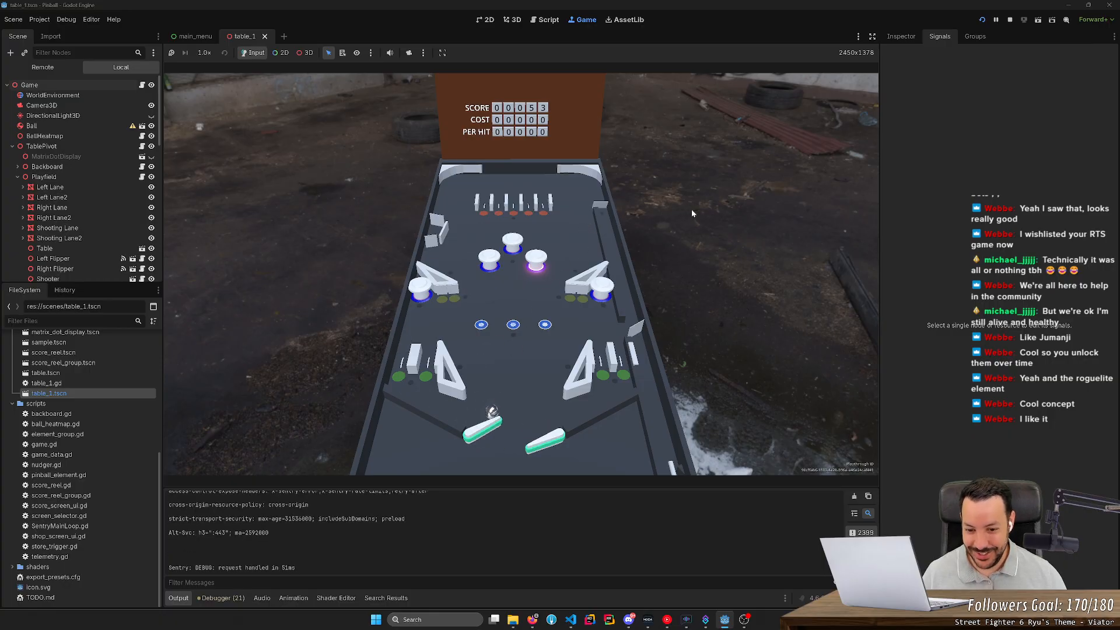
key(Left)
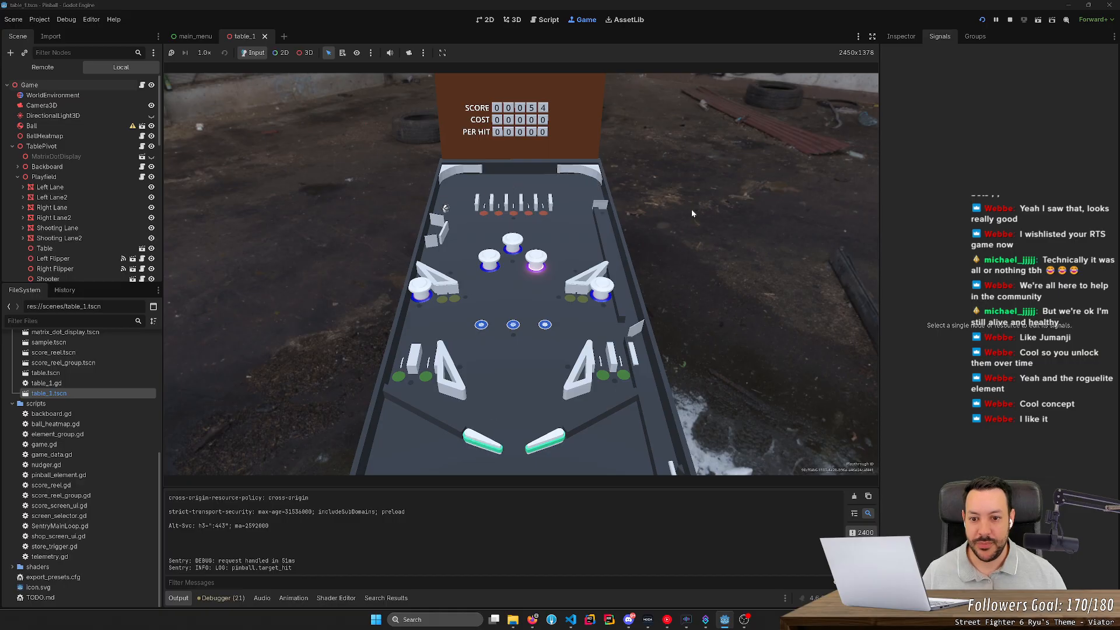
key(Left)
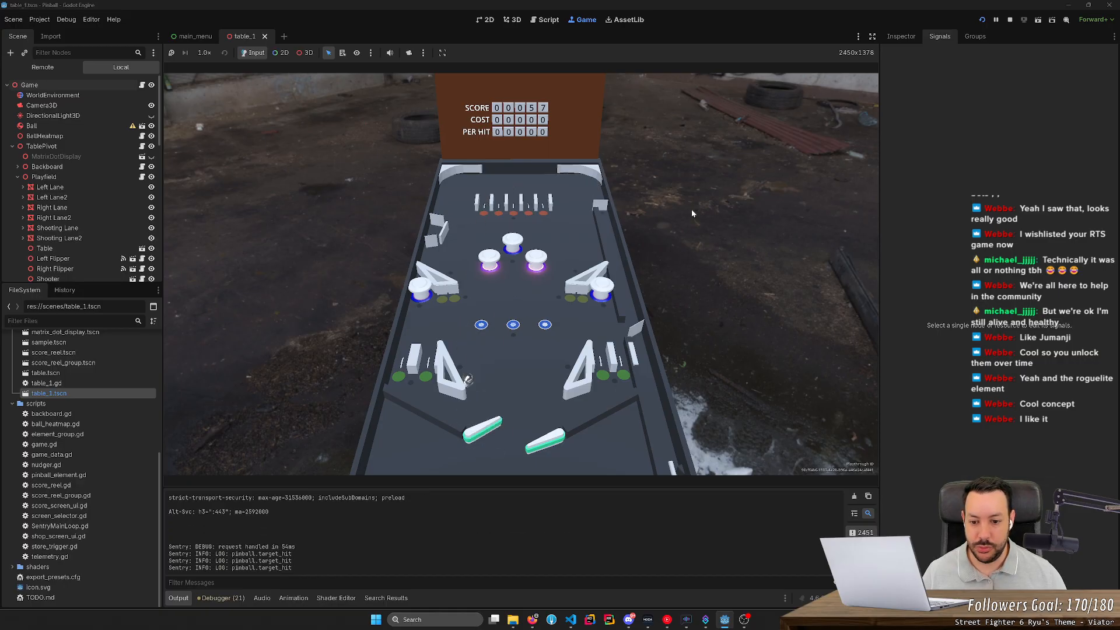
key(Left)
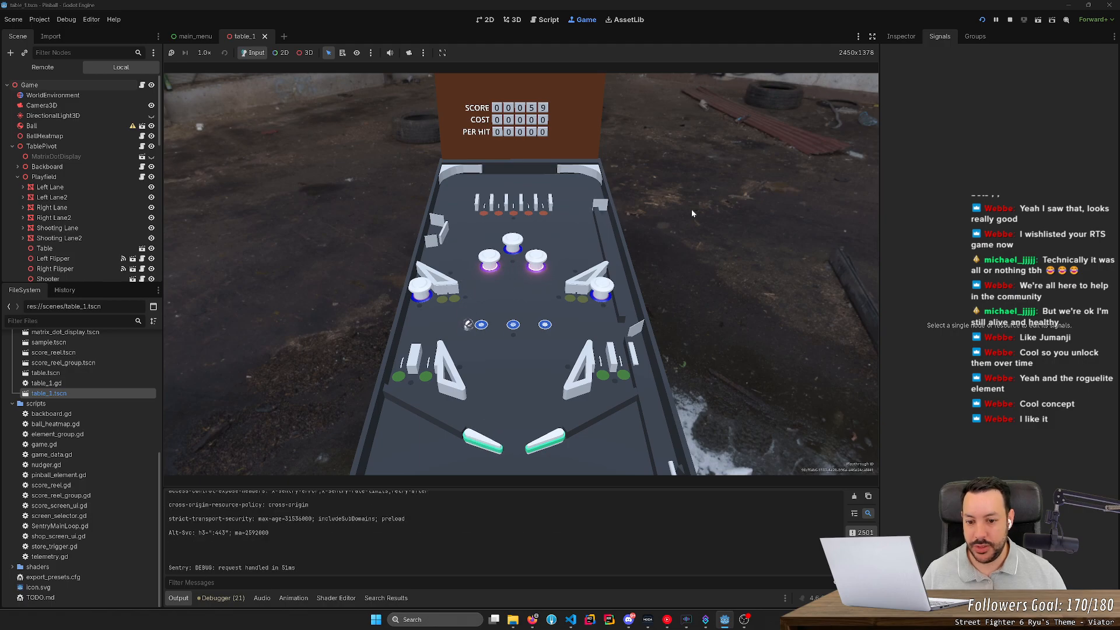
key(Left)
key(Right)
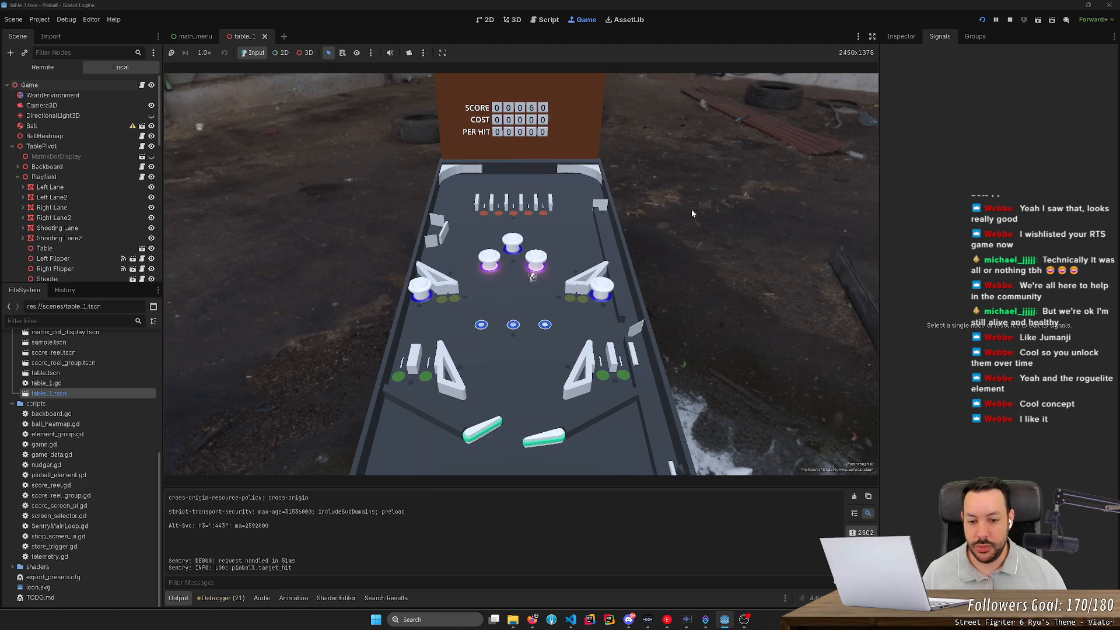
key(Left)
key(Right)
key(Right)
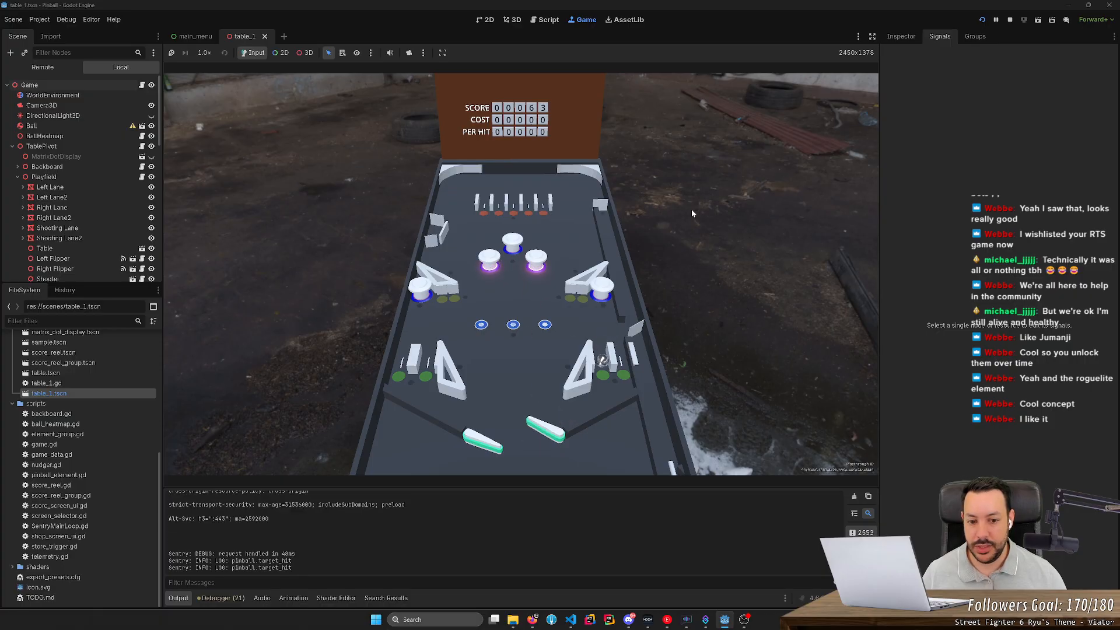
key(Right)
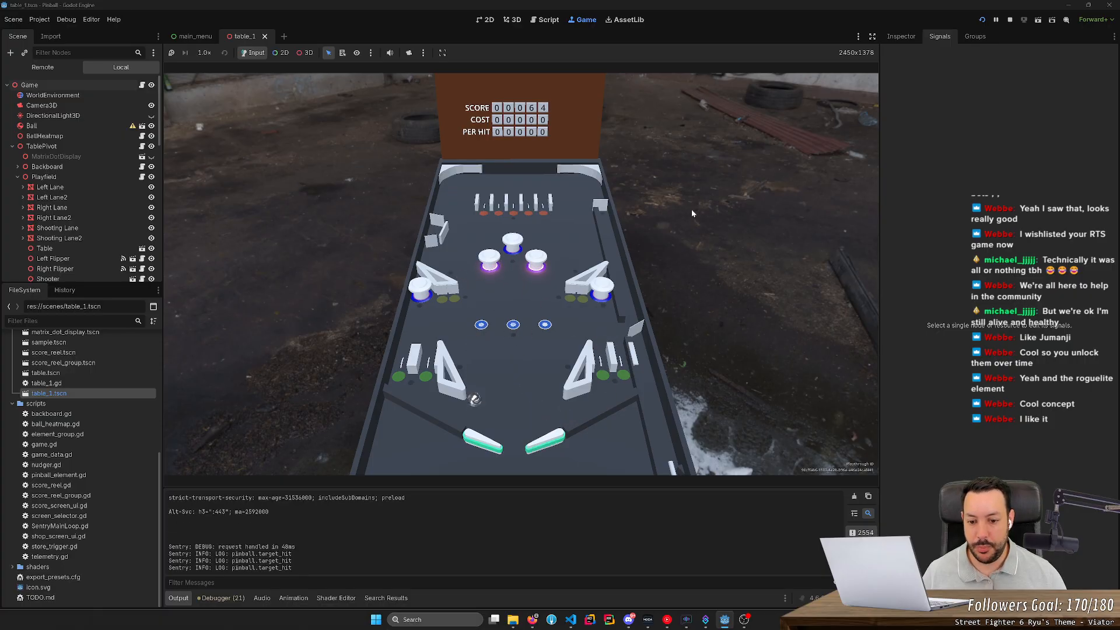
key(Left)
key(Left)
key(Right)
key(Left)
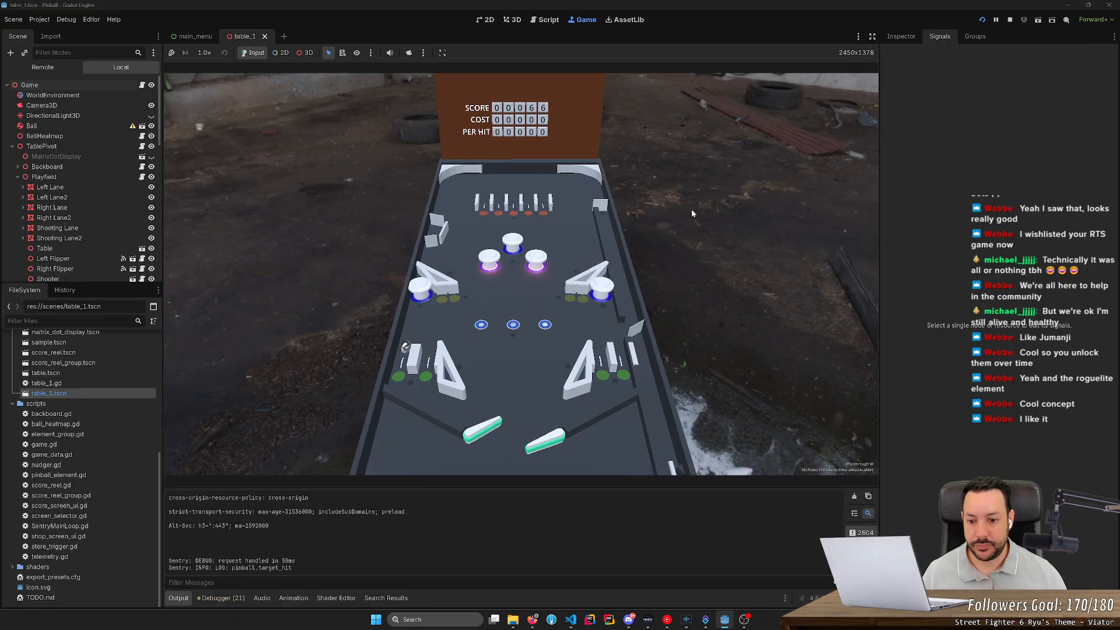
key(Left)
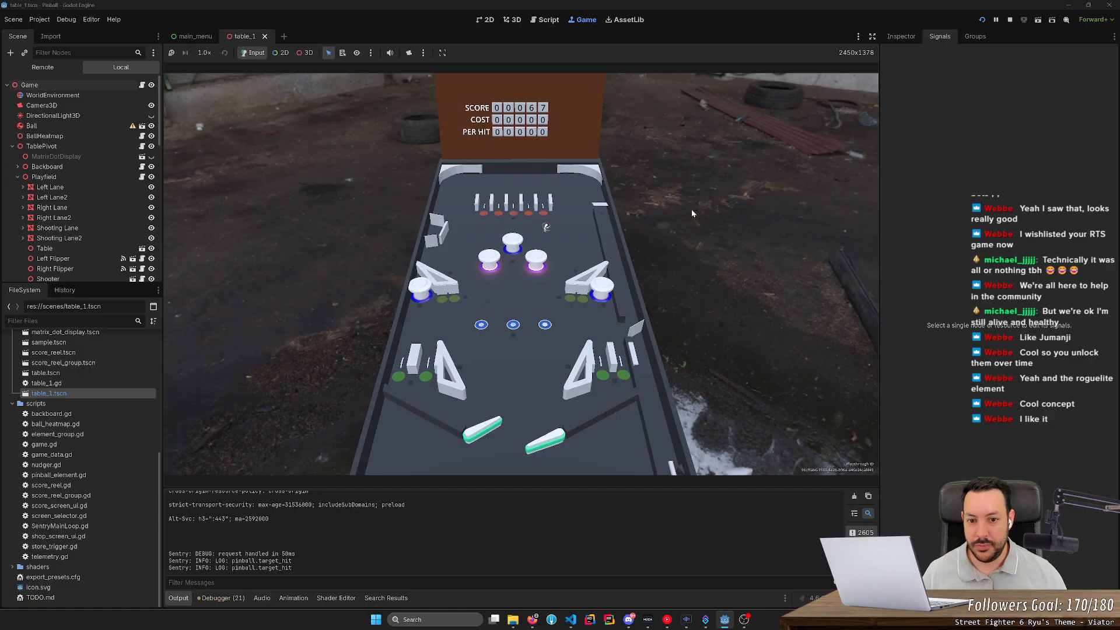
key(Right)
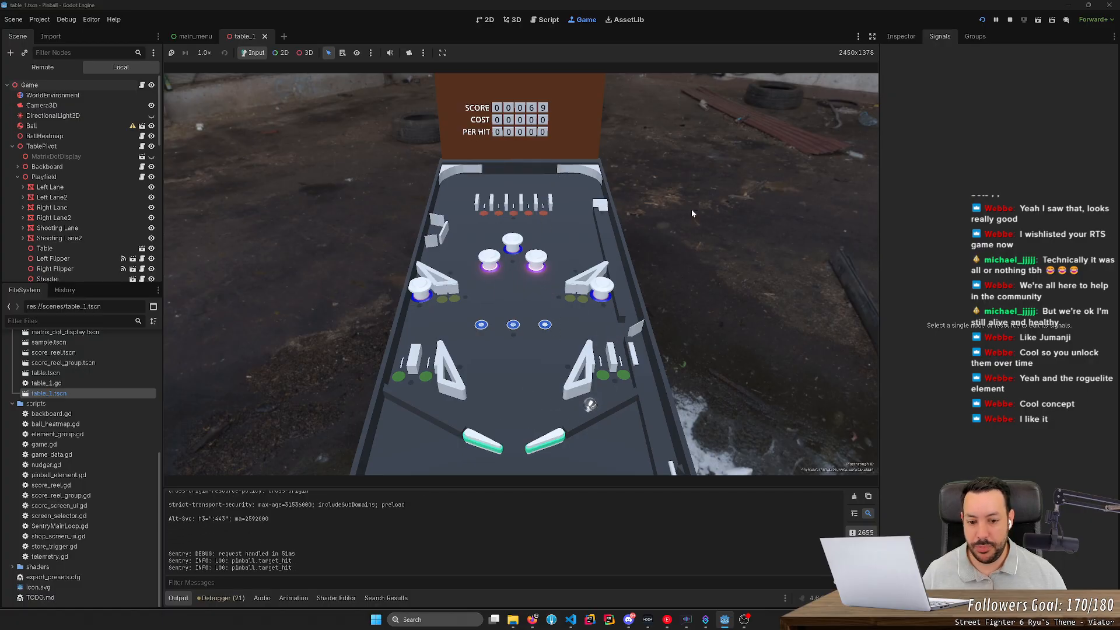
key(Right)
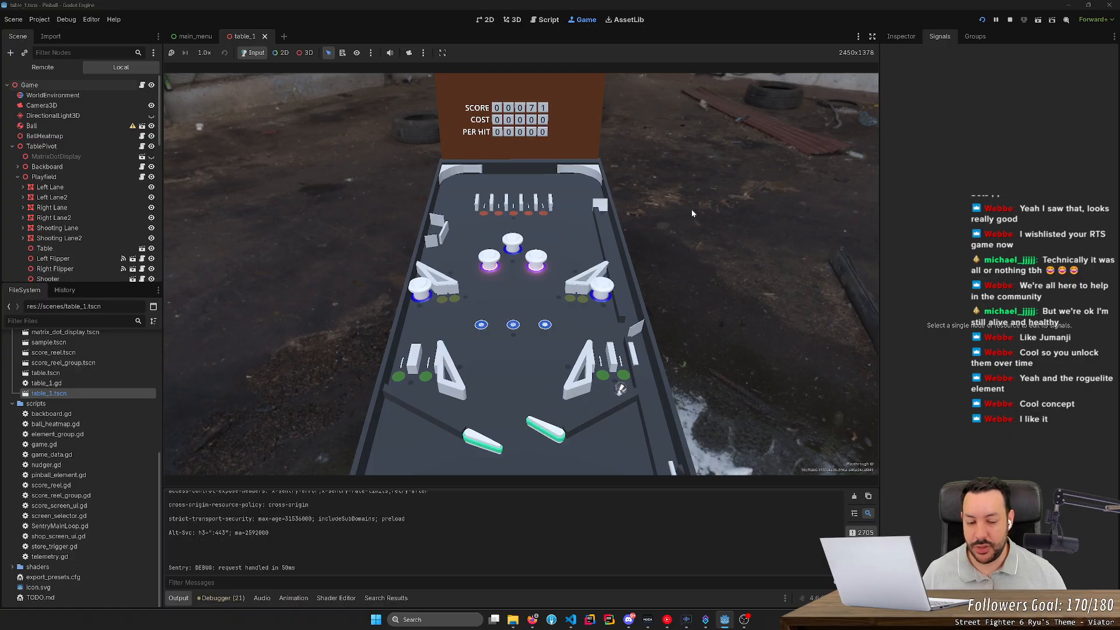
key(Right)
key(Left)
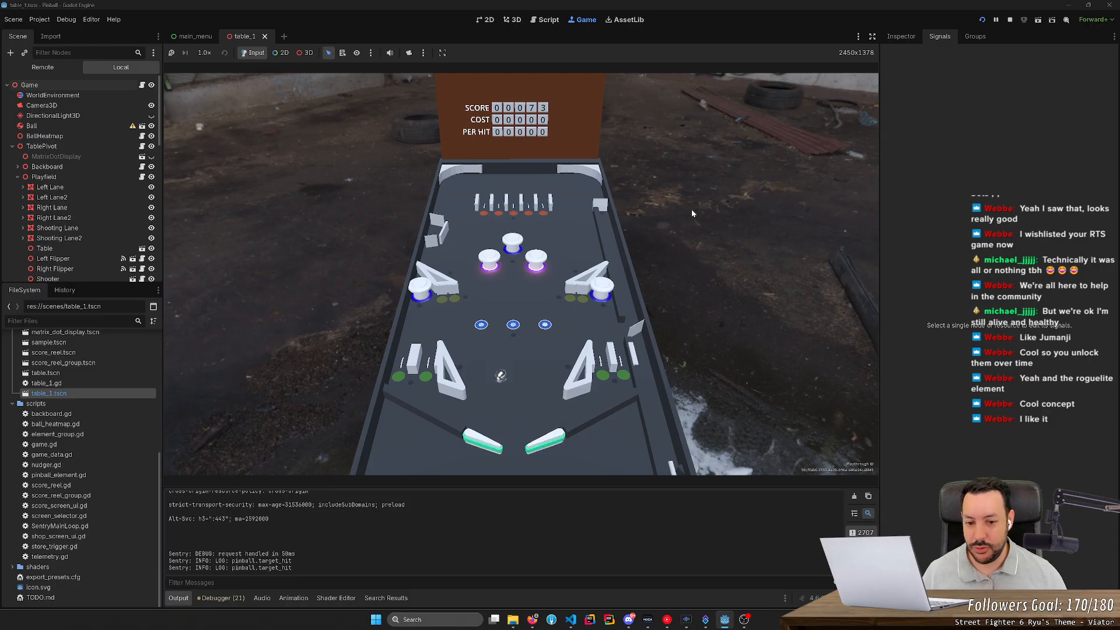
key(Right)
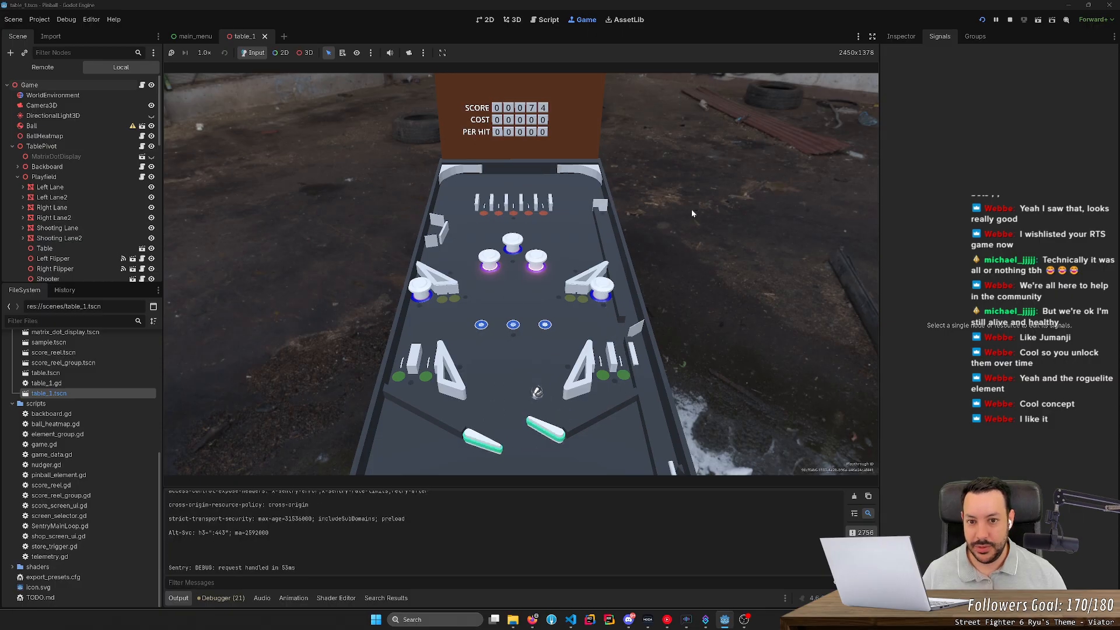
key(Left)
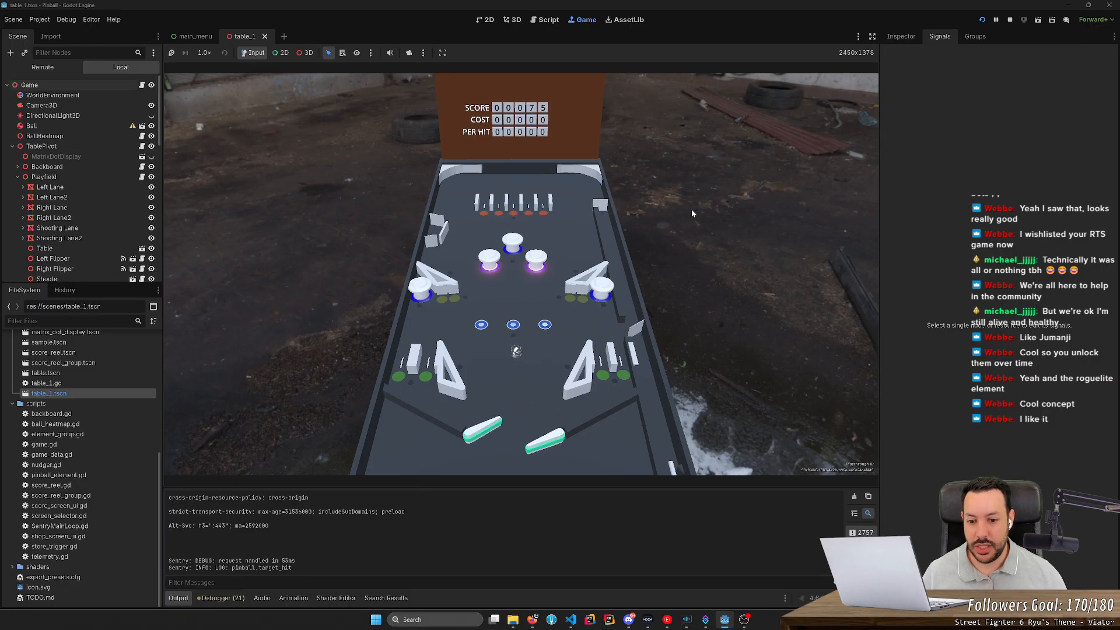
key(Left)
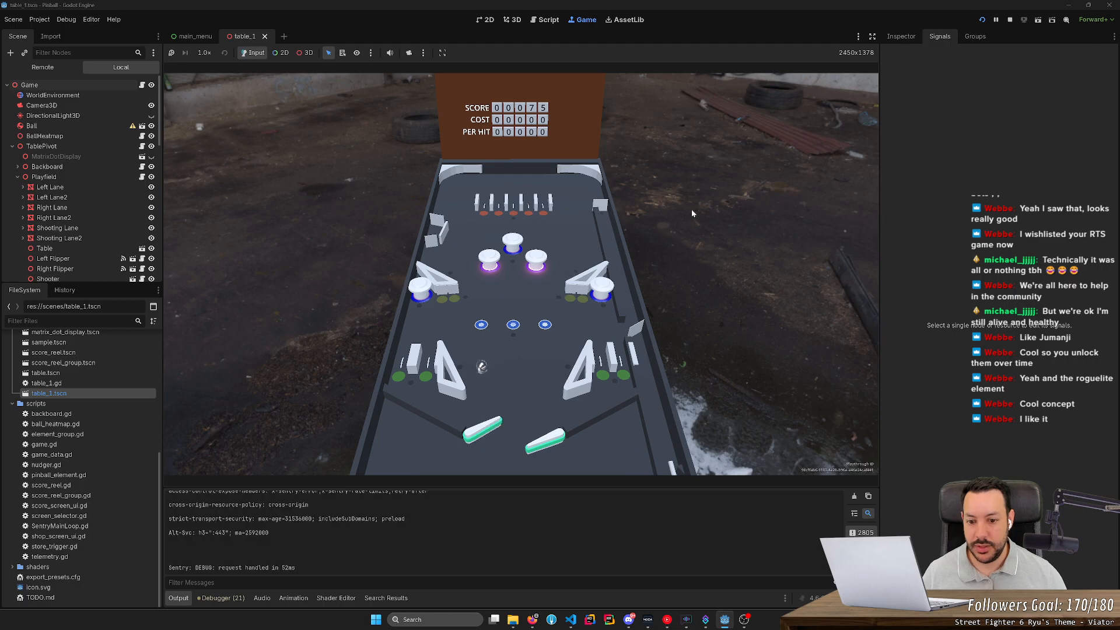
key(Right)
key(Left)
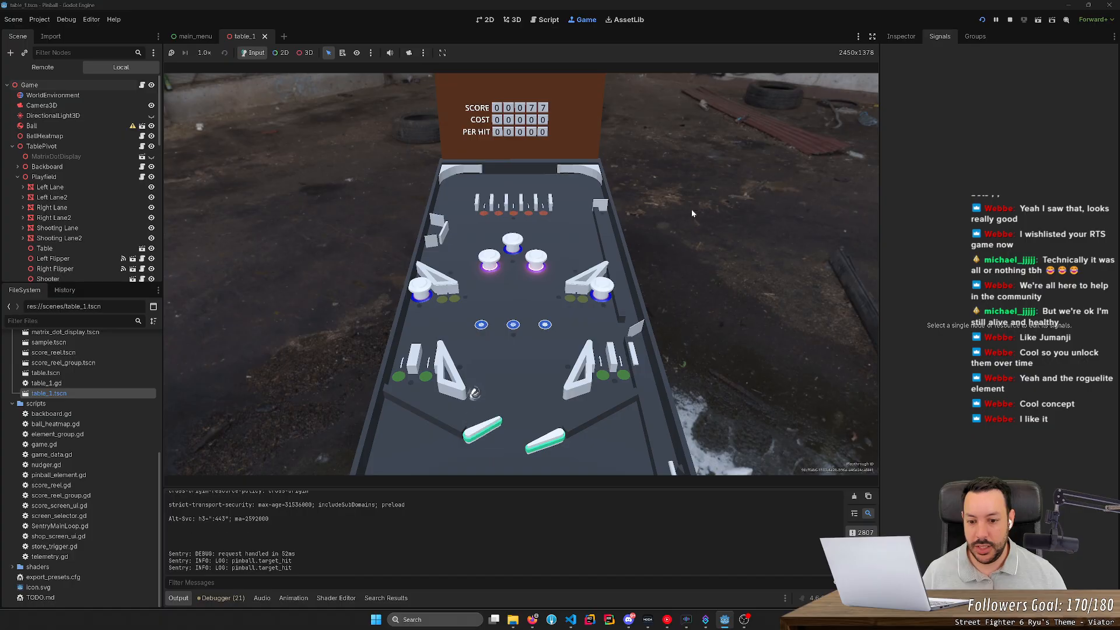
key(Right)
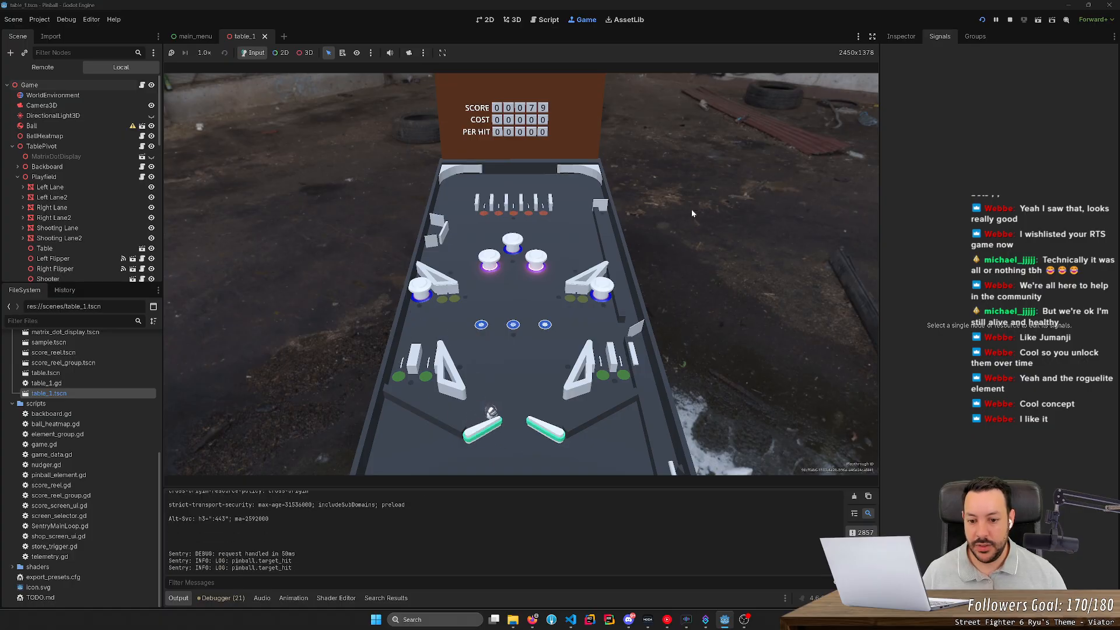
key(Left)
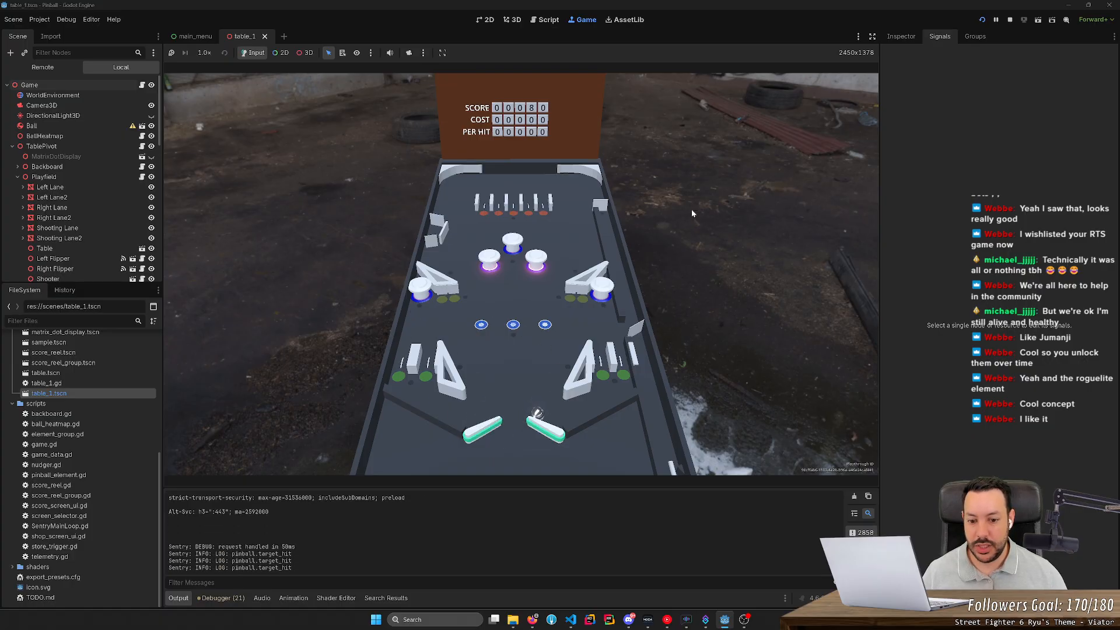
key(Right)
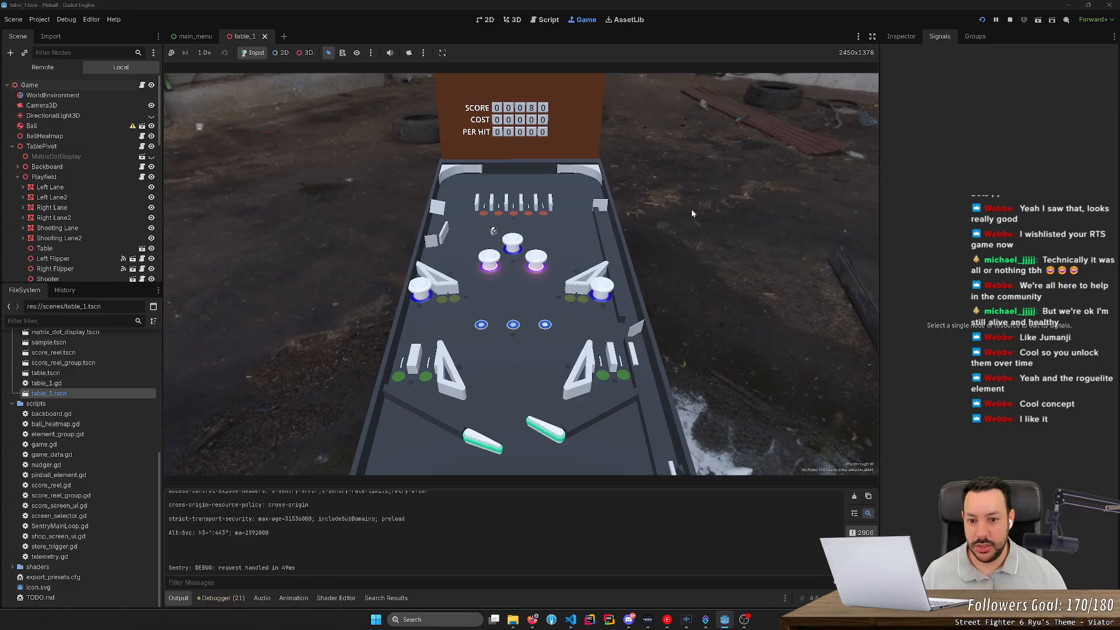
key(Left)
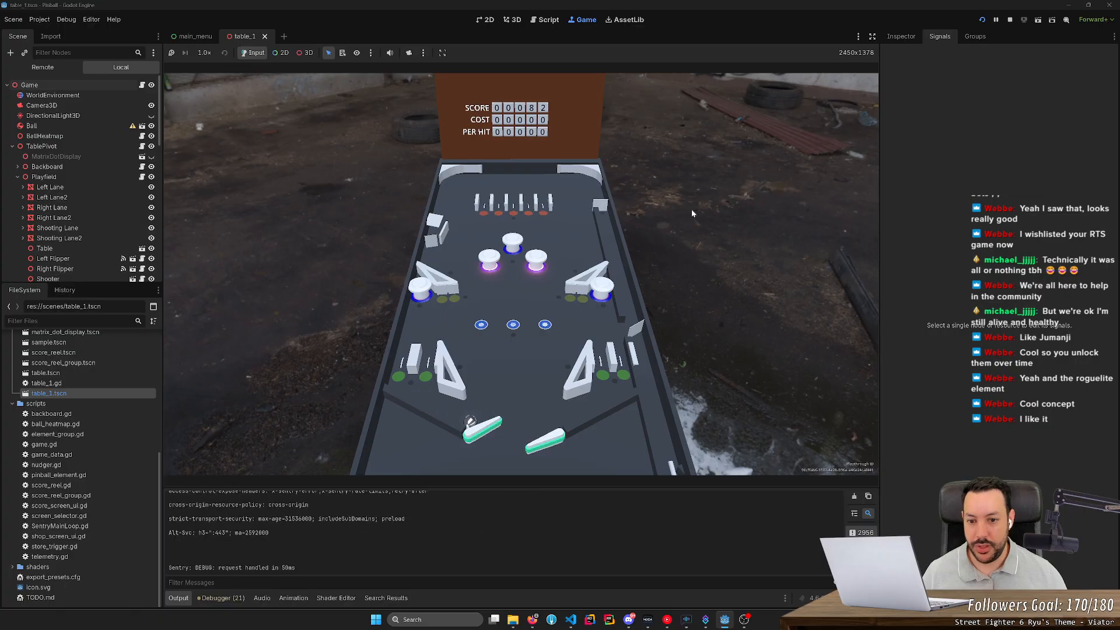
- Keep the ball in play with both flippers until it drains and the upgrade selection starts
key(Left)
key(Right)
key(a)
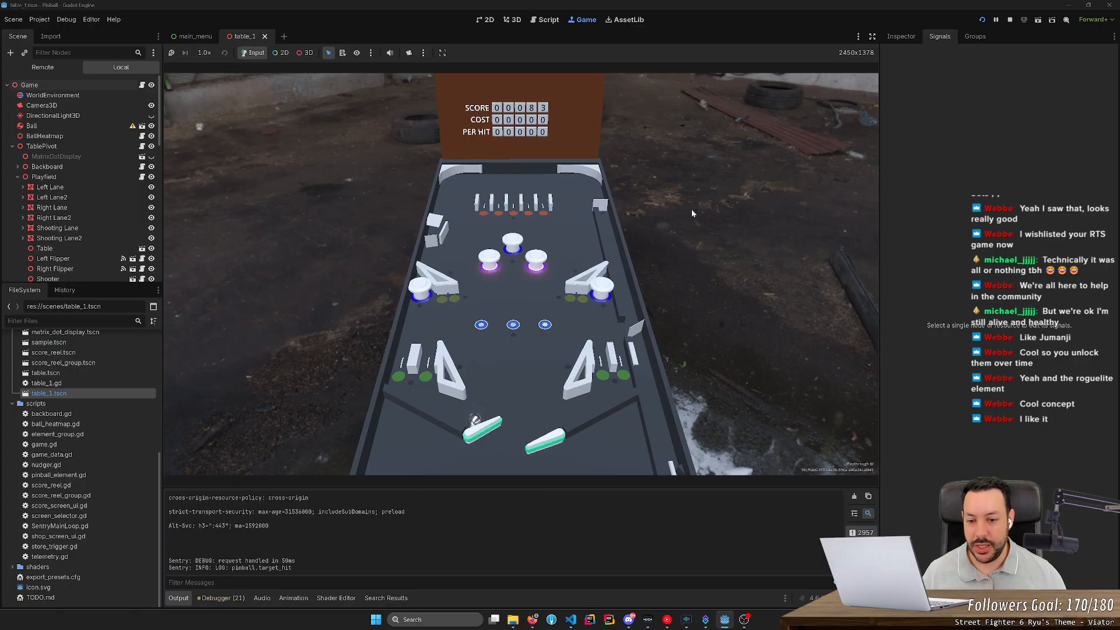
click(439, 191)
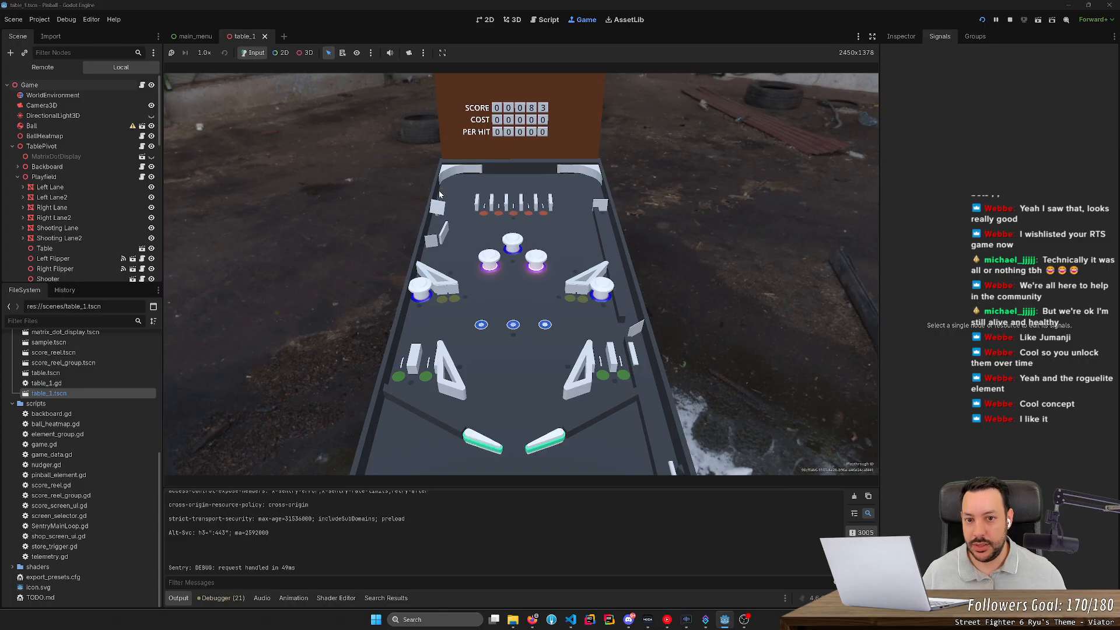
- Cycle through the table's upgrades and buy the one for the top rollover lanes at a cost of 10
key(Right)
key(Right)
key(Right)
key(Right)
key(Right)
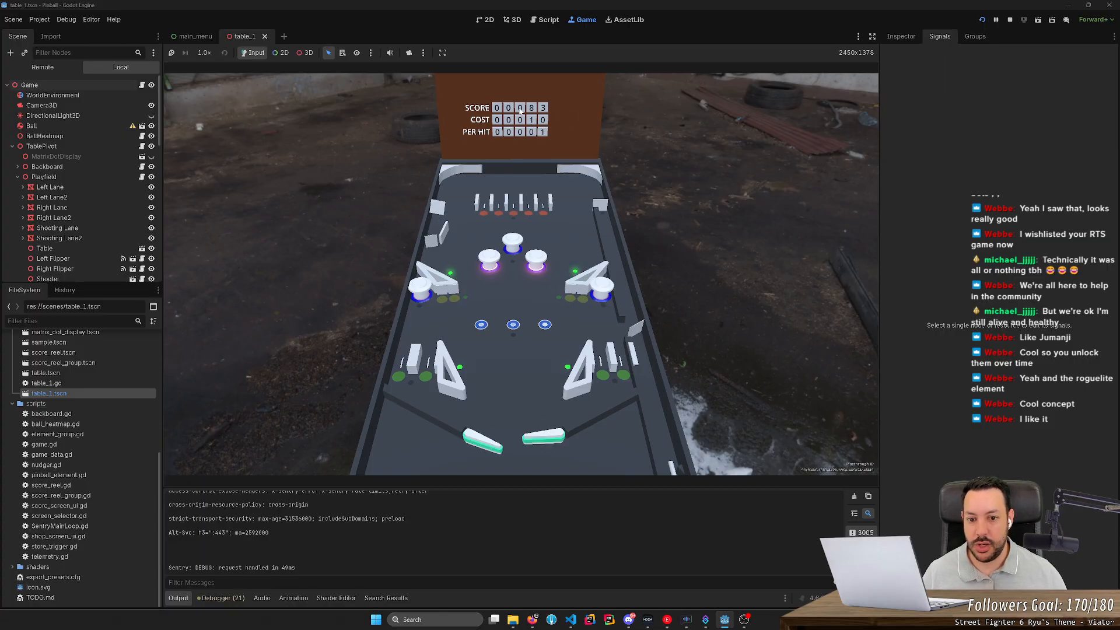
key(Left)
key(Left)
key(Right)
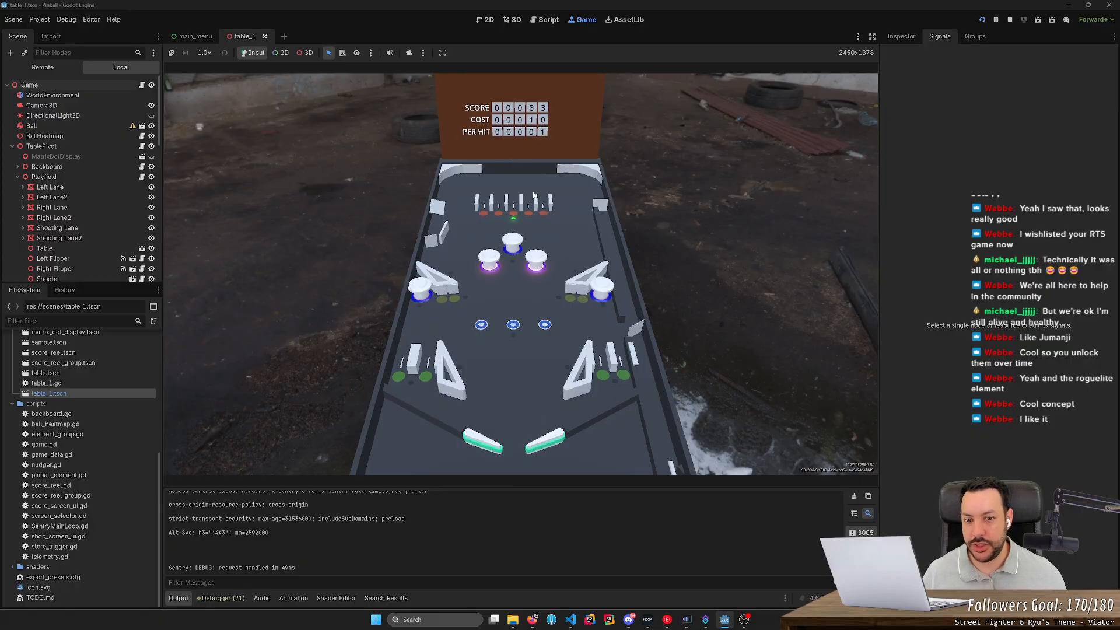
key(space)
- Cycle through the remaining upgrades, leave the upgrade selection, and put the next ball in play
key(Left)
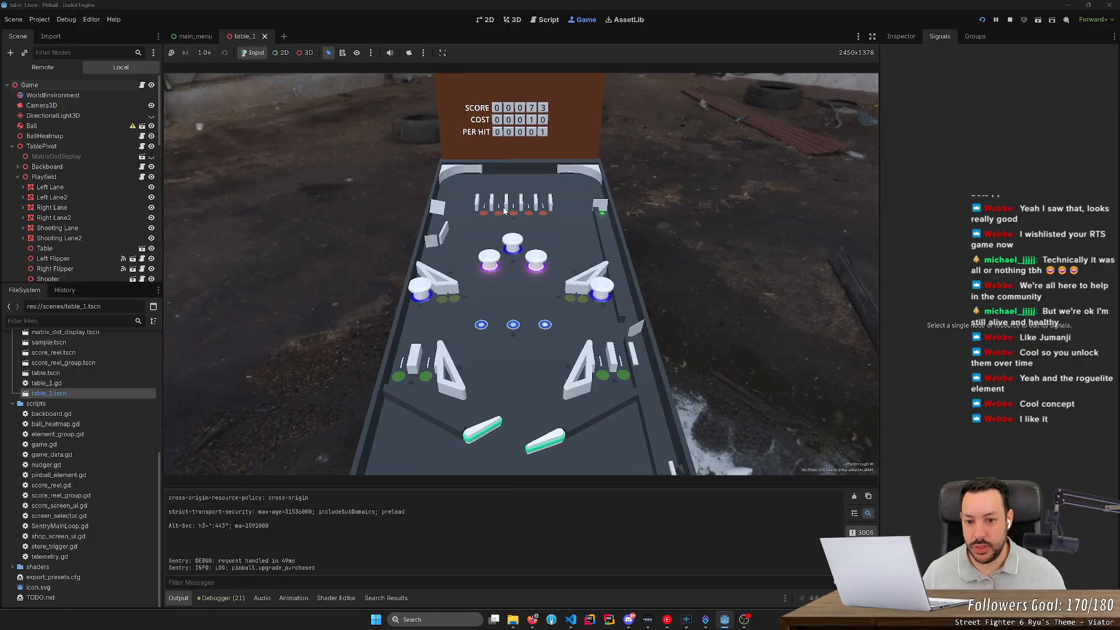
key(Left)
key(Left)
key(Left)
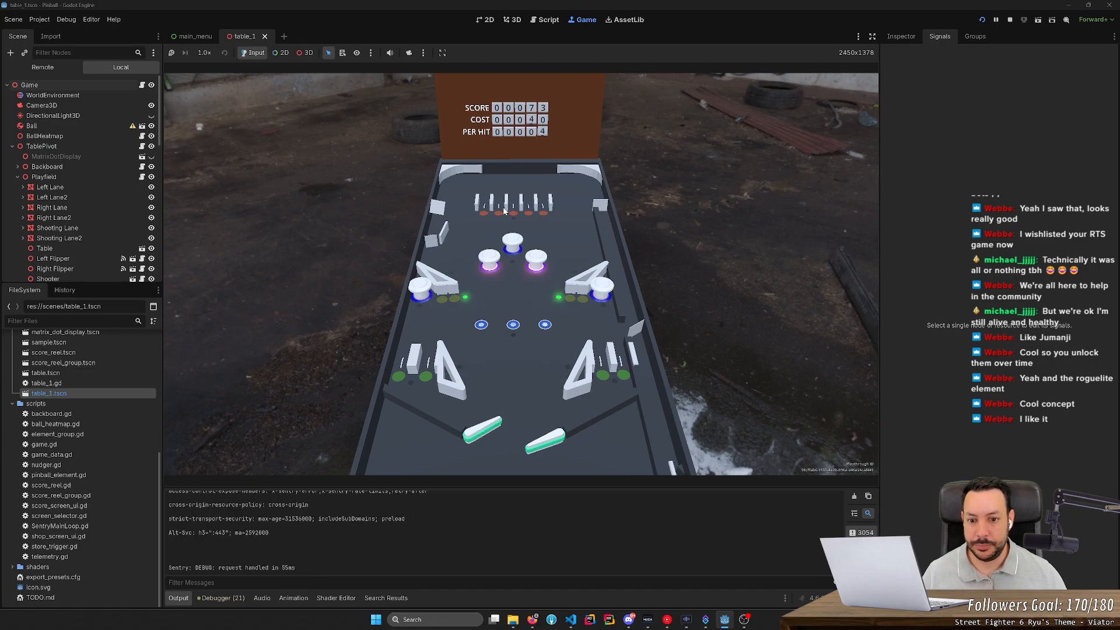
key(Left)
key(space)
key(Left)
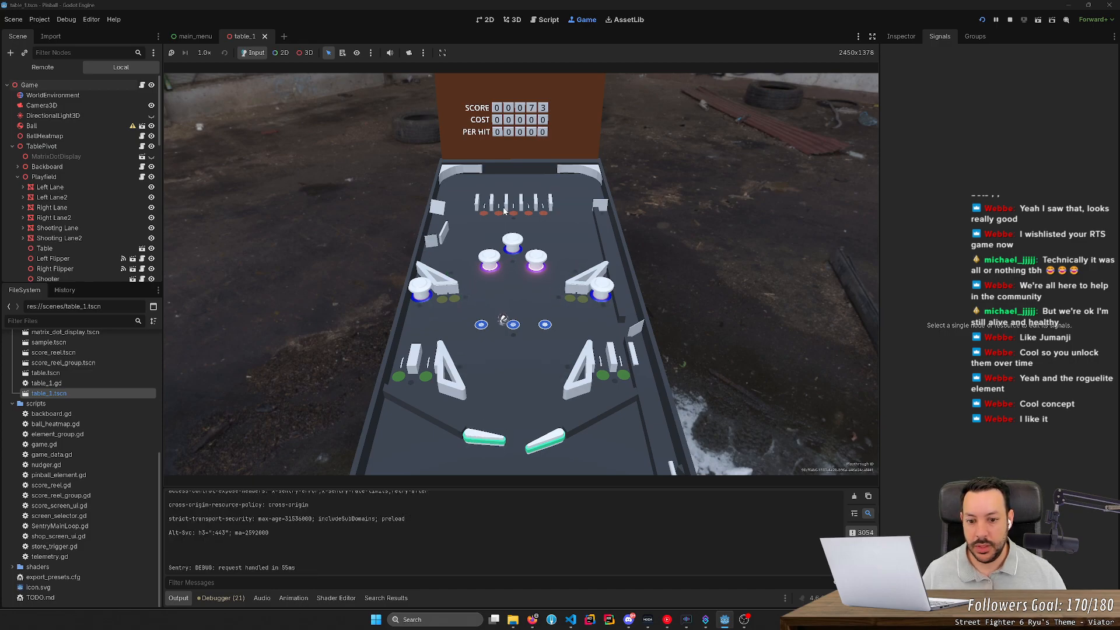
- Play the ball with the right flipper, launch a fresh ball from the shooter lane, and stop the running game
key(Right)
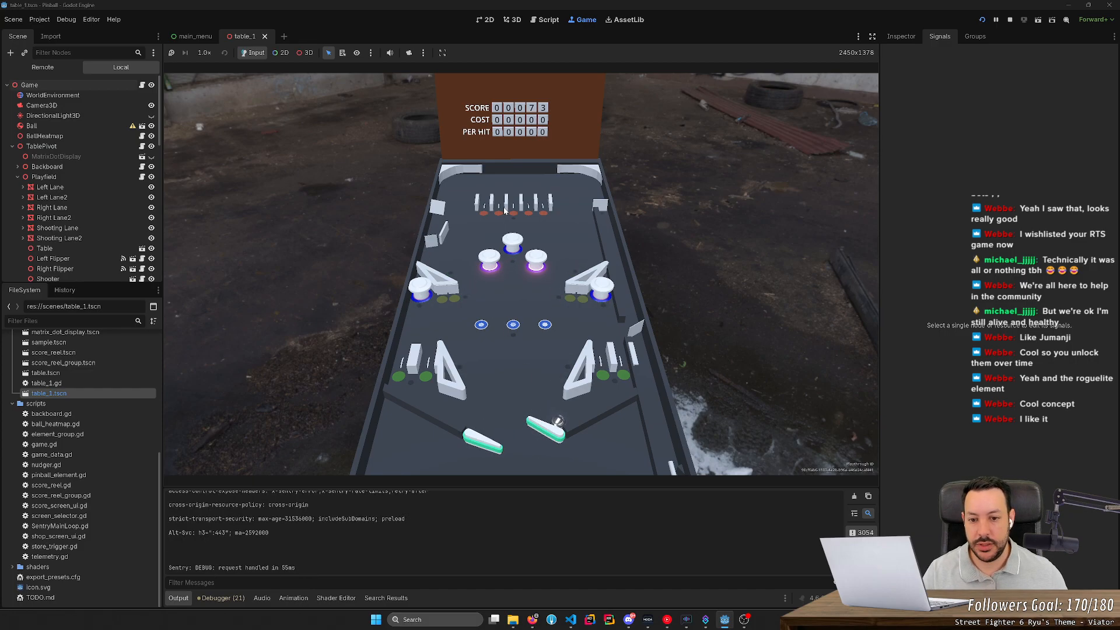
key(Right)
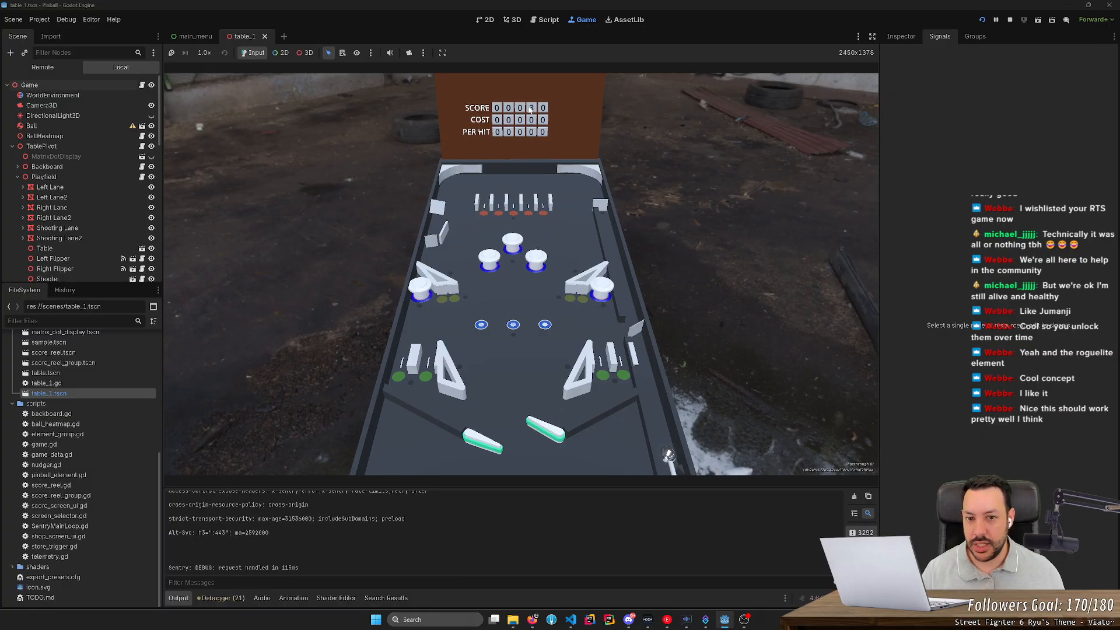
key(space)
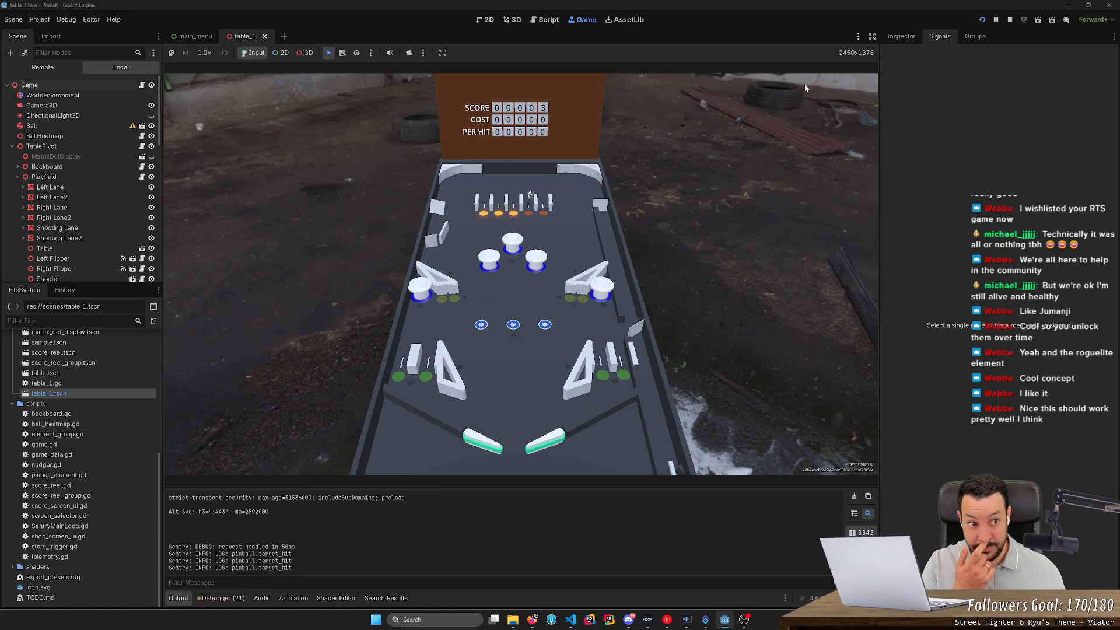
click(1010, 20)
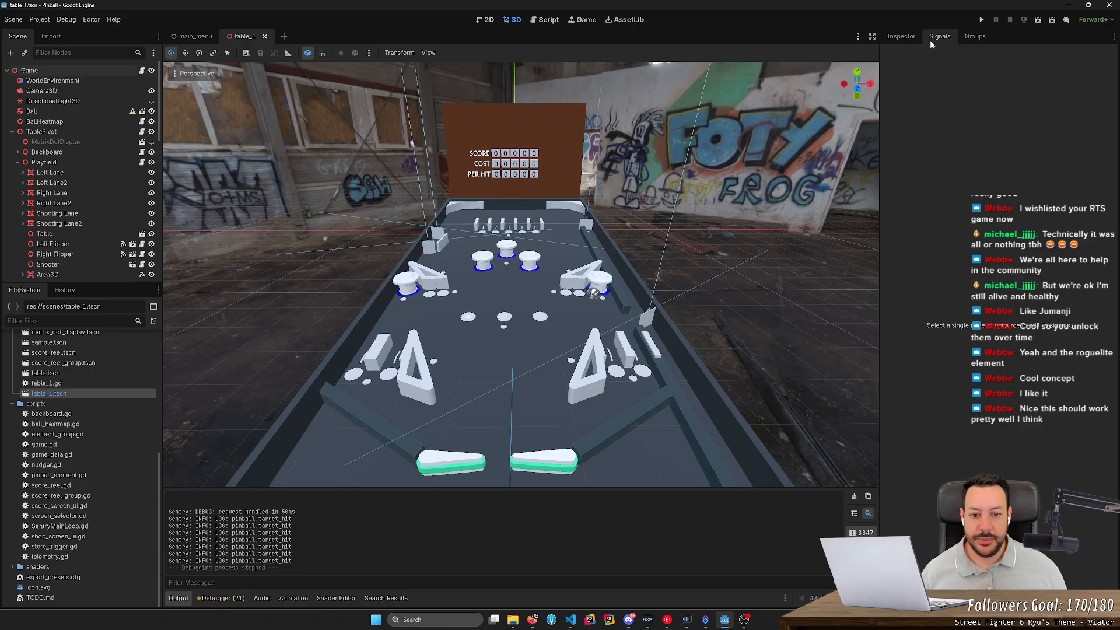
- Try moving PopBumper3 down the table toward the flippers, undo the move, and deselect the bumper
key(s)
mouse_move(622, 181)
right_down()
mouse_move(612, 194)
mouse_move(622, 214)
mouse_move(623, 184)
right_up()
key(w)
key(w)
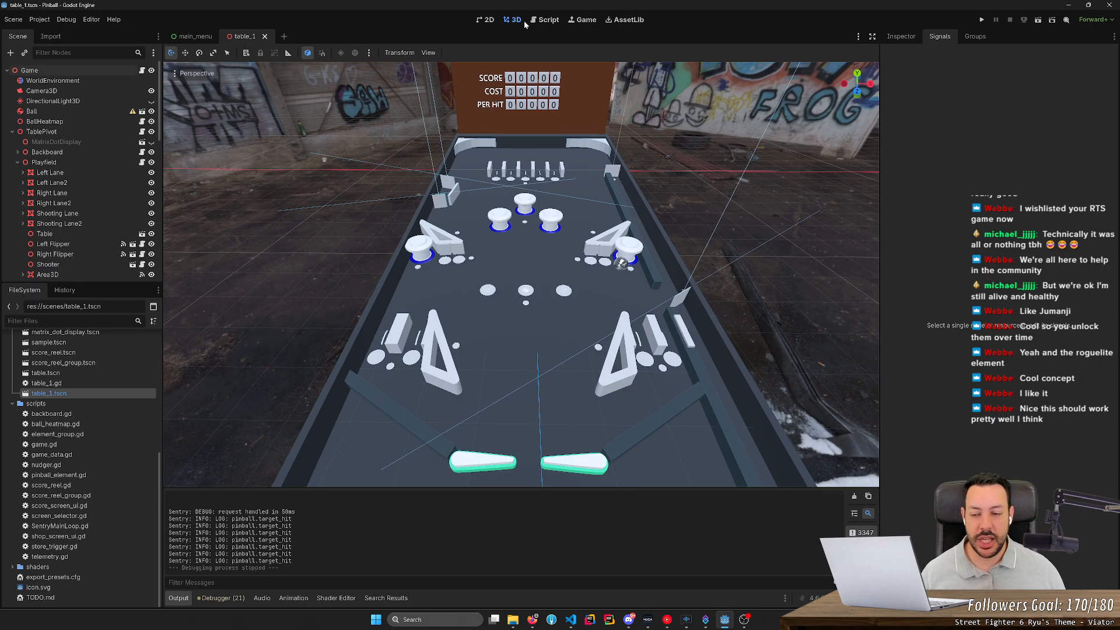
scroll(521, 274, down, 2)
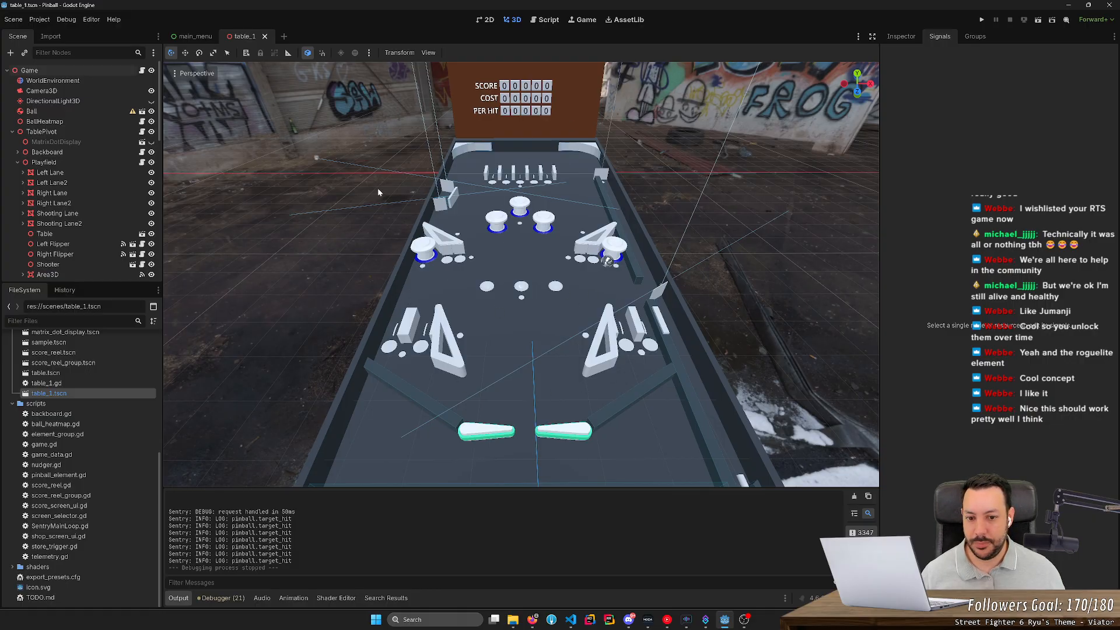
click(541, 225)
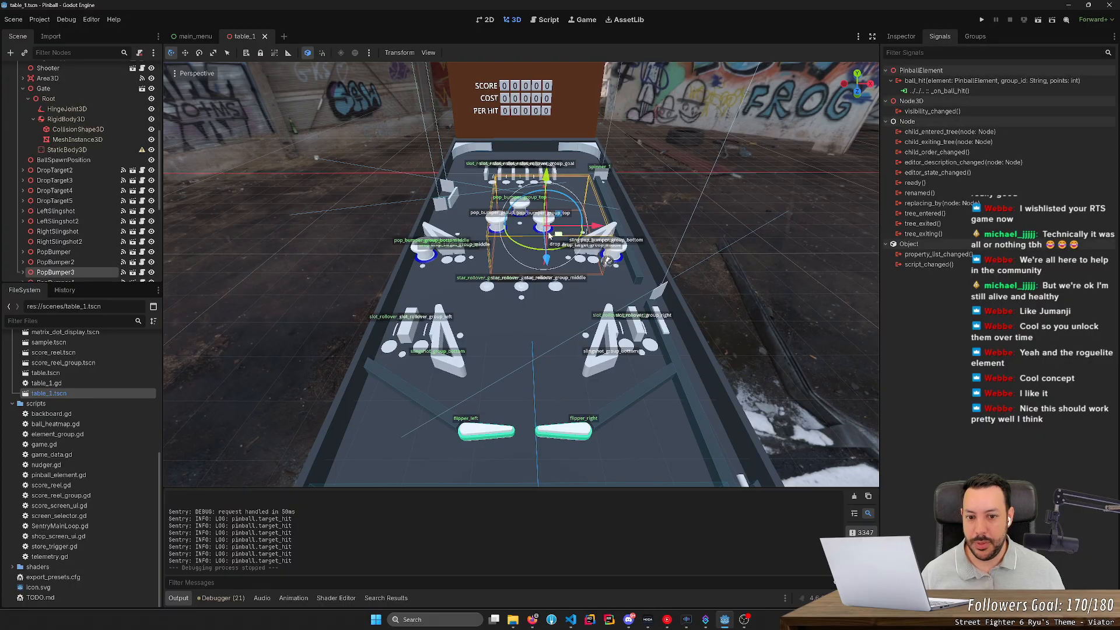
drag(557, 233, 554, 385)
key(ctrl+z)
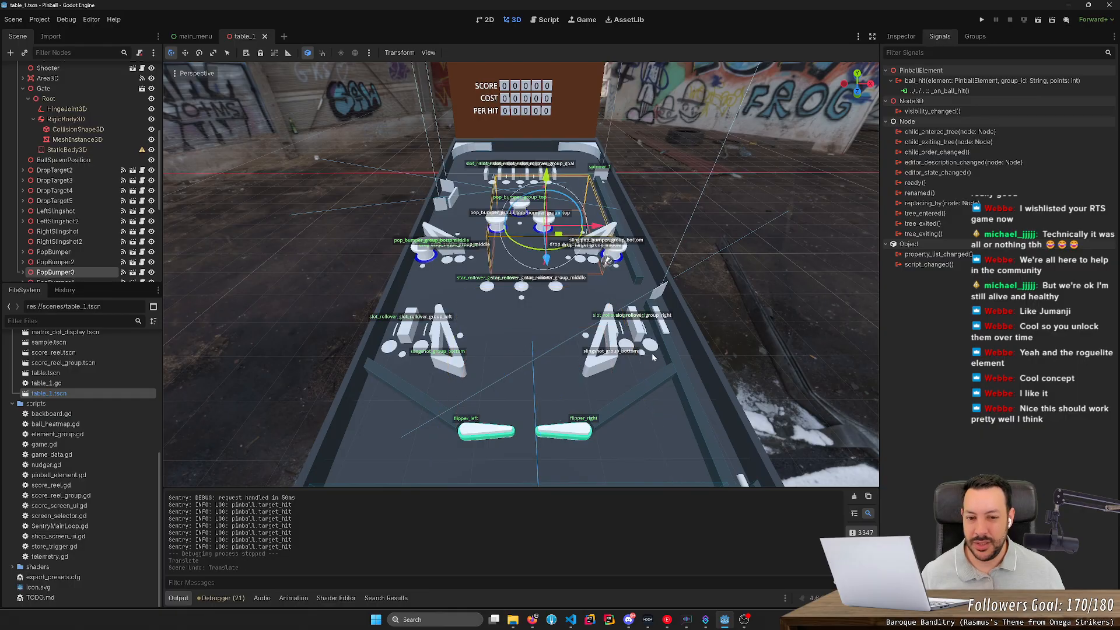
click(767, 283)
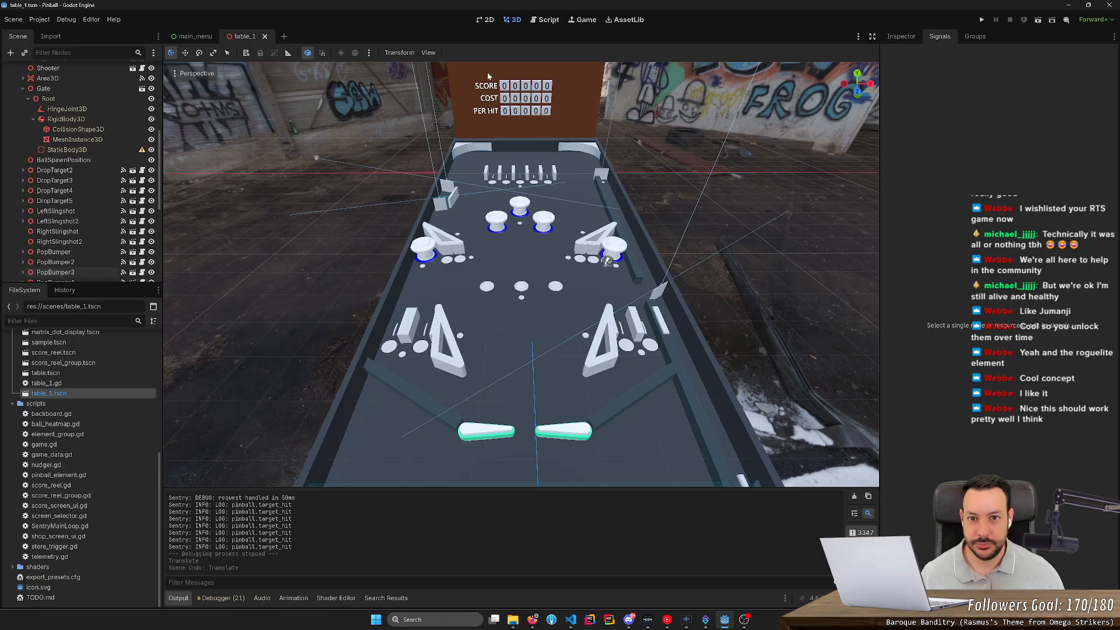
- Switch to the main_menu scene, close the table_1 scene, and open the project's application run settings
click(193, 37)
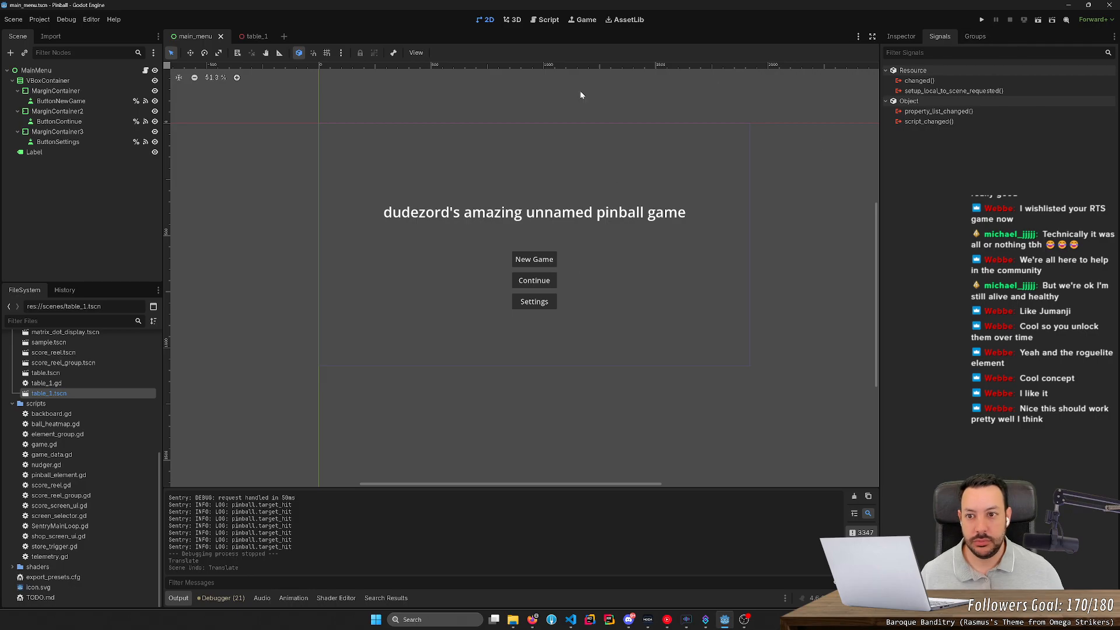
middle_click(243, 38)
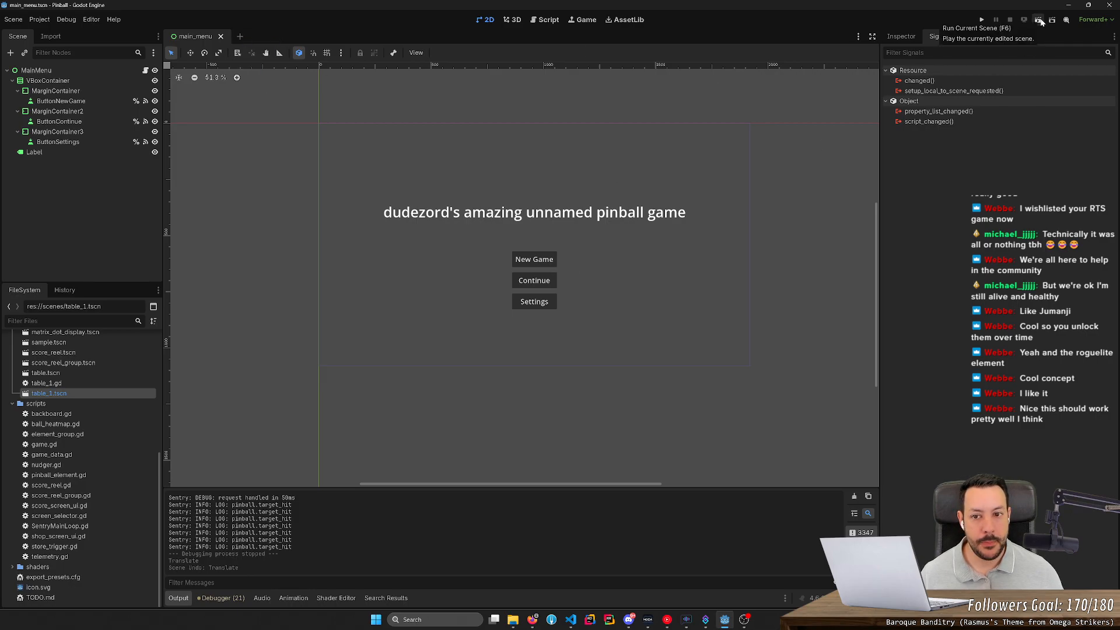
click(39, 20)
click(52, 36)
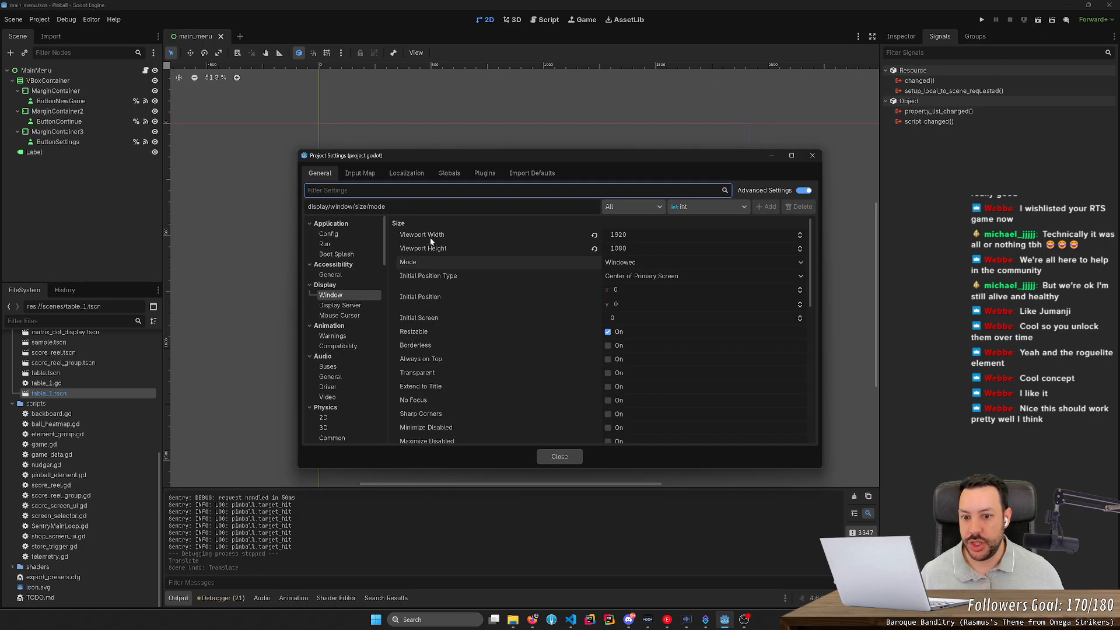
click(334, 244)
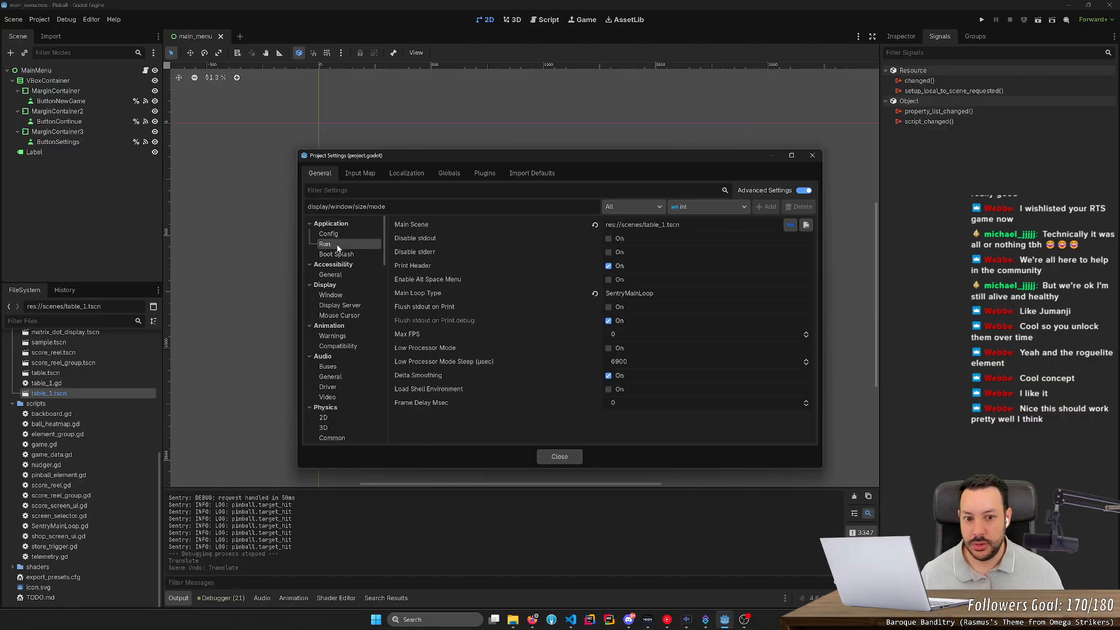
- Set the project's main scene to res://scenes/menu/main_menu.tscn and close the project settings
double_click(654, 225)
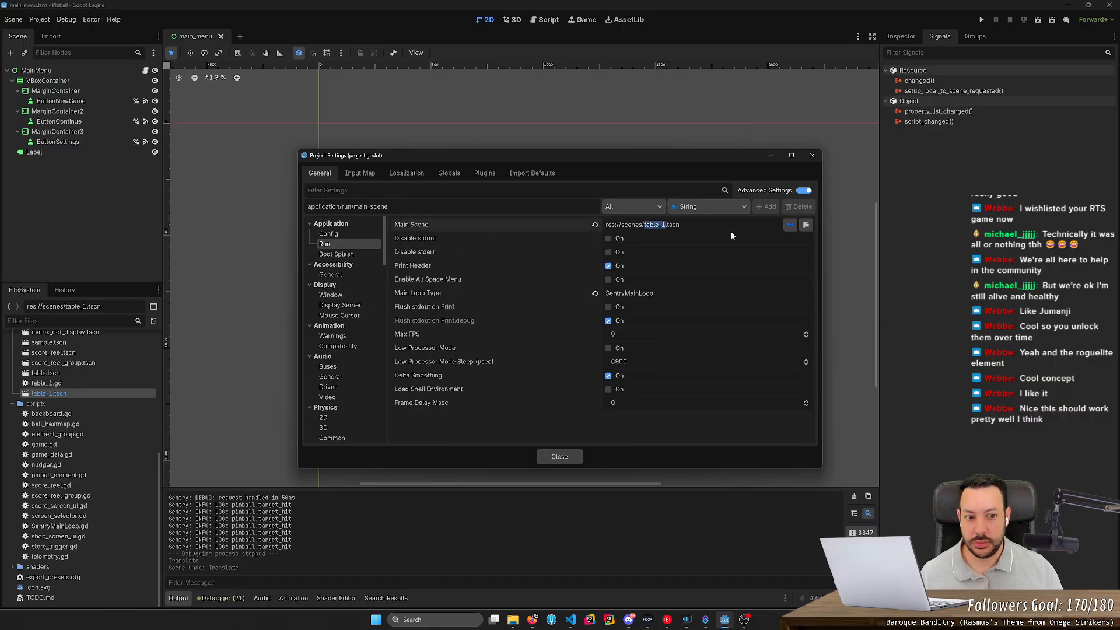
click(790, 226)
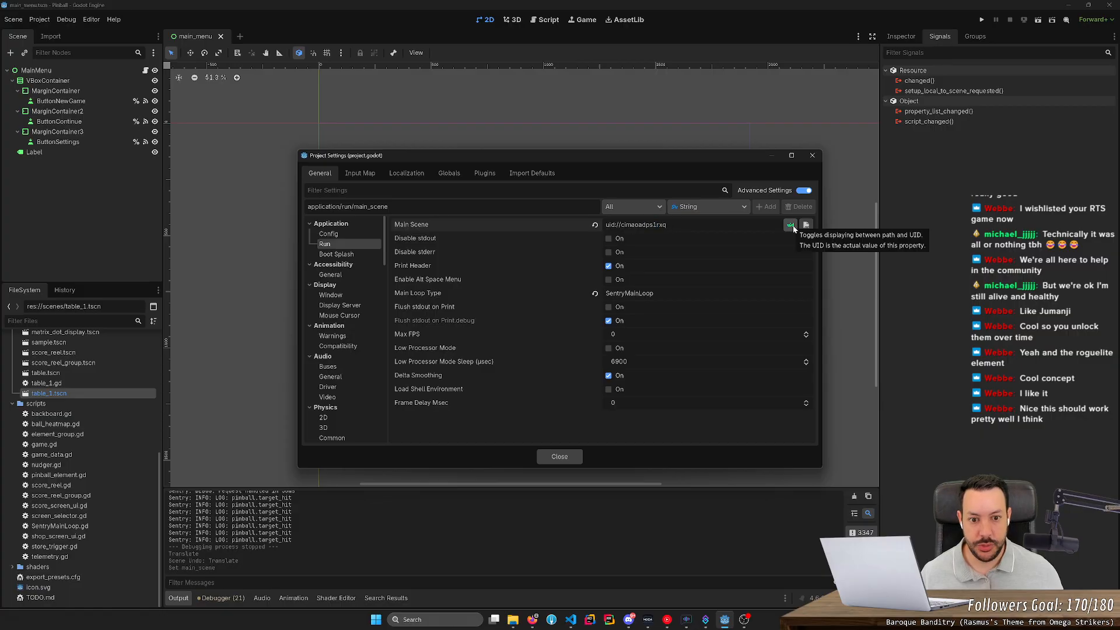
click(793, 227)
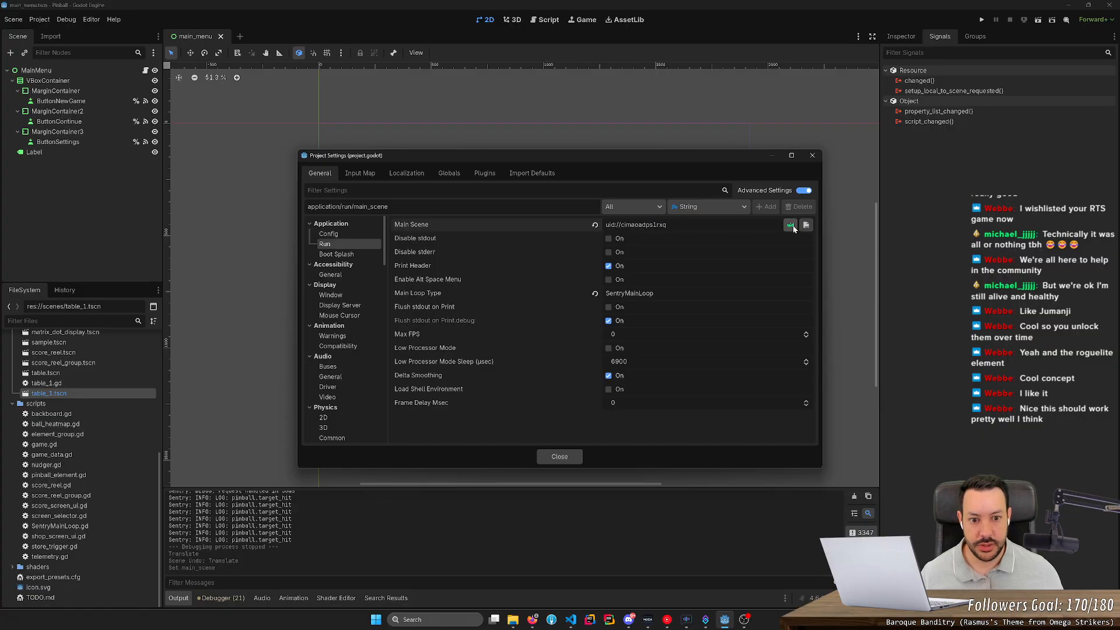
click(793, 227)
click(806, 226)
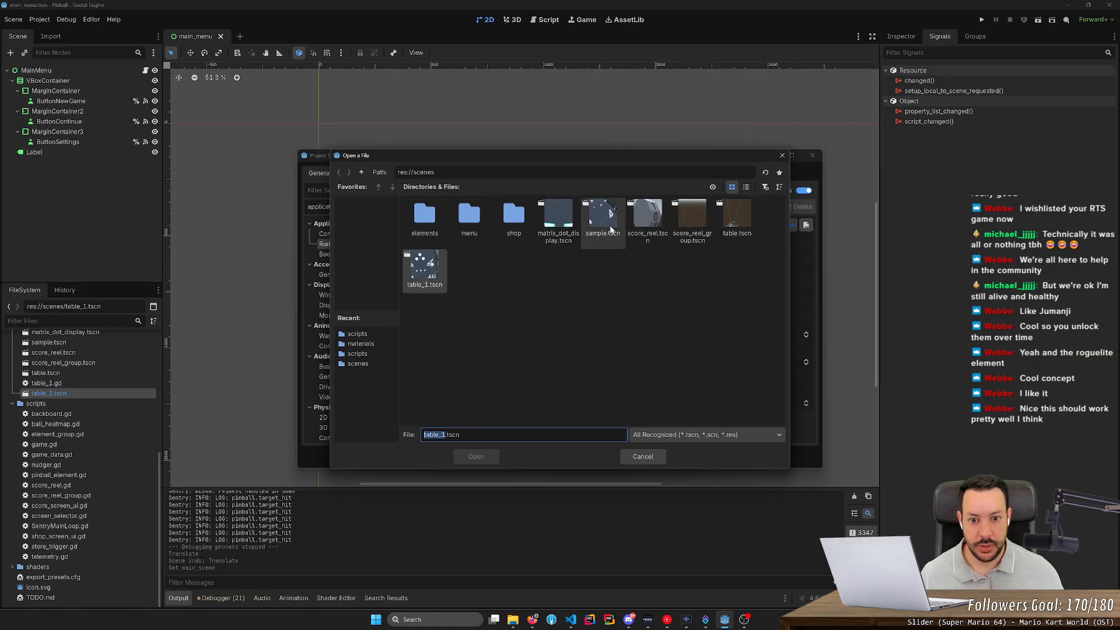
double_click(469, 216)
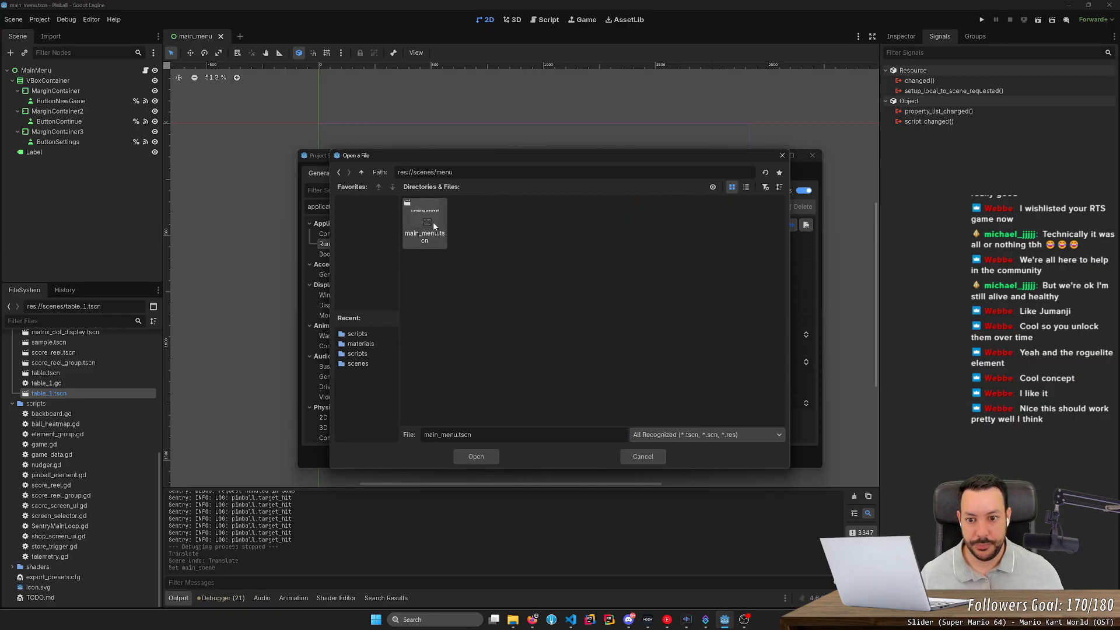
double_click(436, 223)
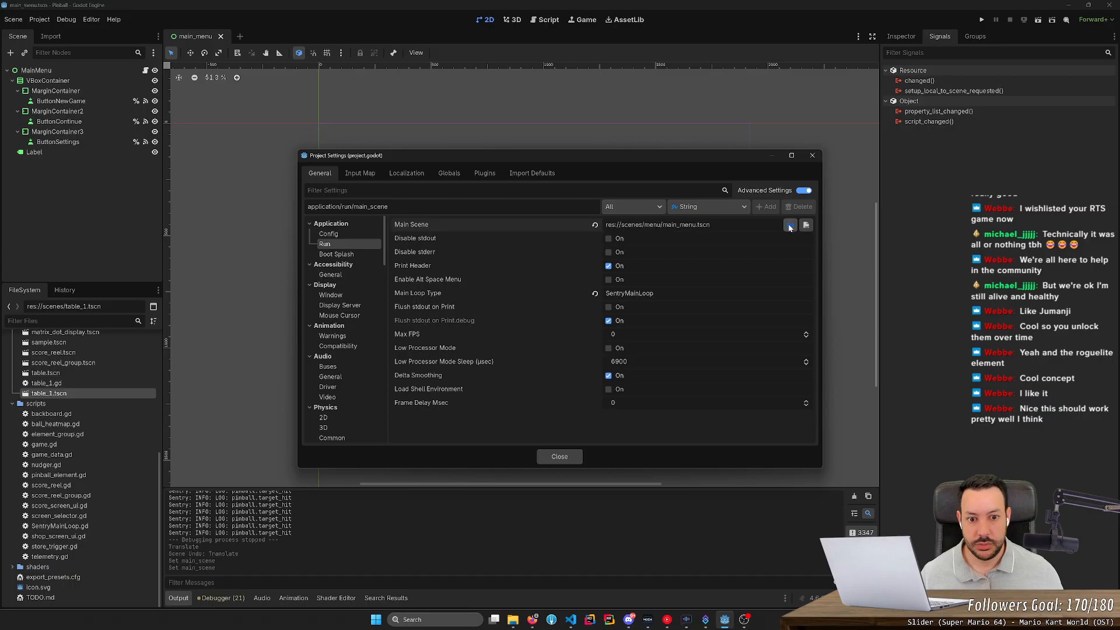
click(560, 456)
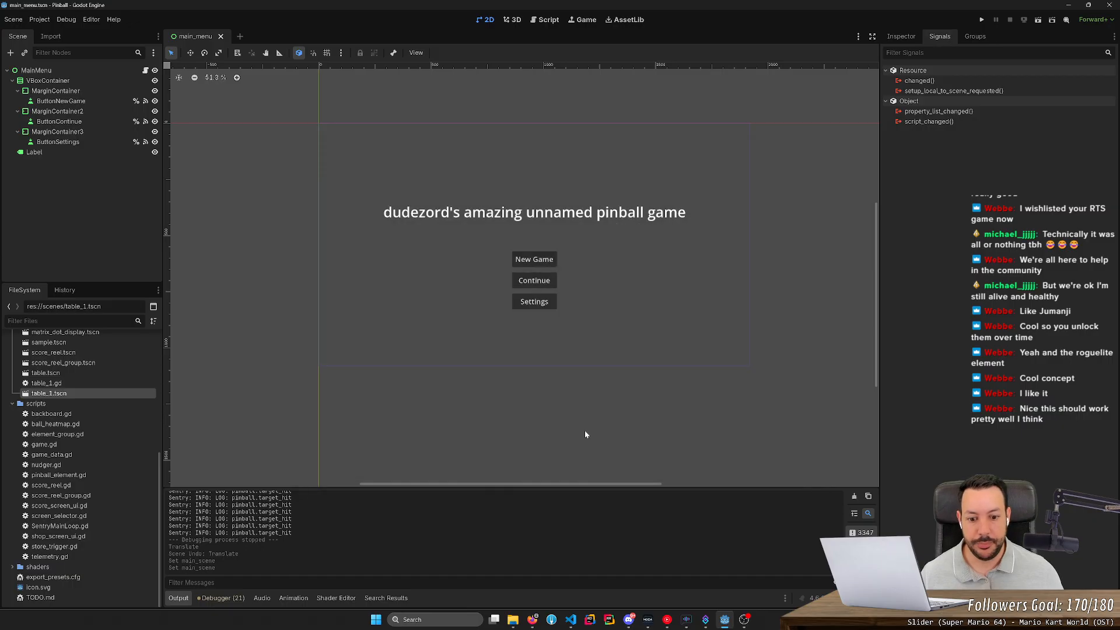
- Run the project, playtest a ball from a new game started in the main menu, and restart the project
click(981, 20)
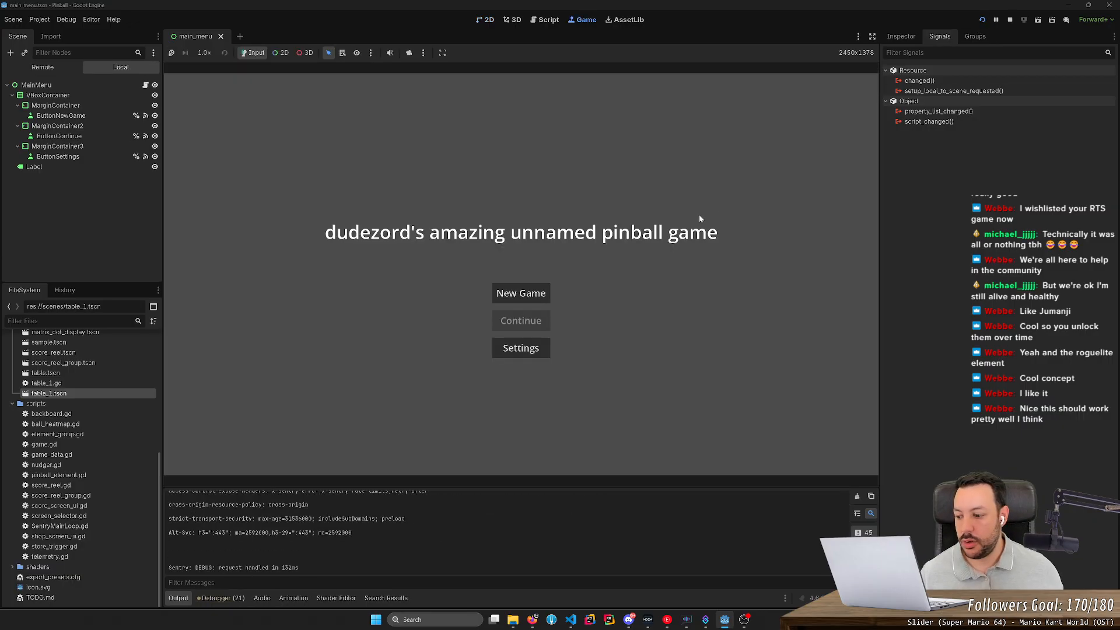
click(522, 293)
key(space)
key(Left)
key(Right)
key(Left)
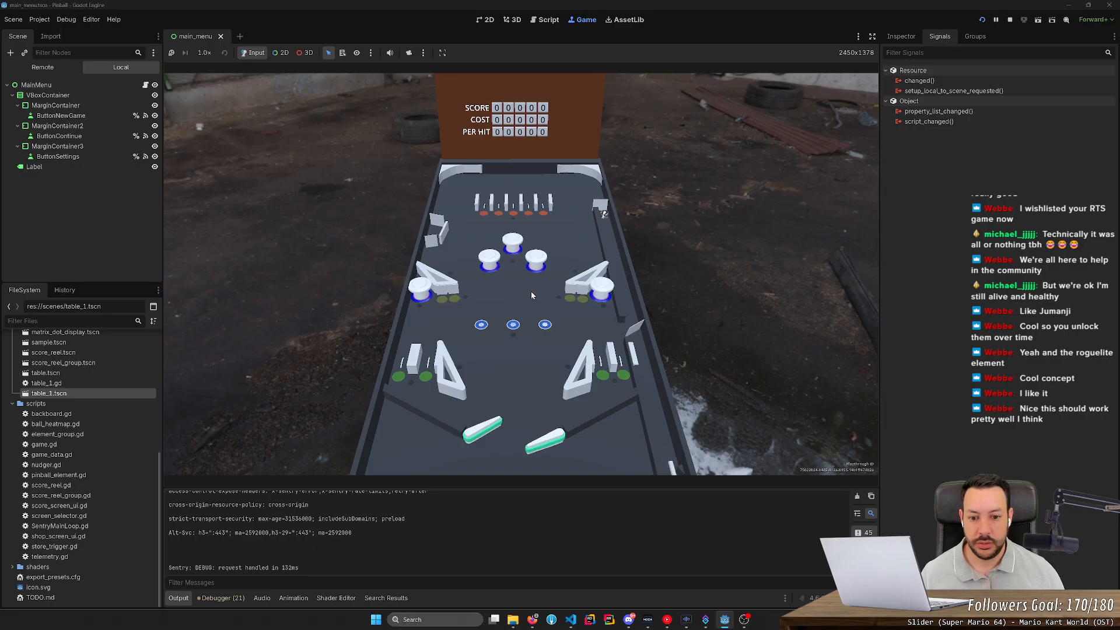
key(Right)
click(982, 20)
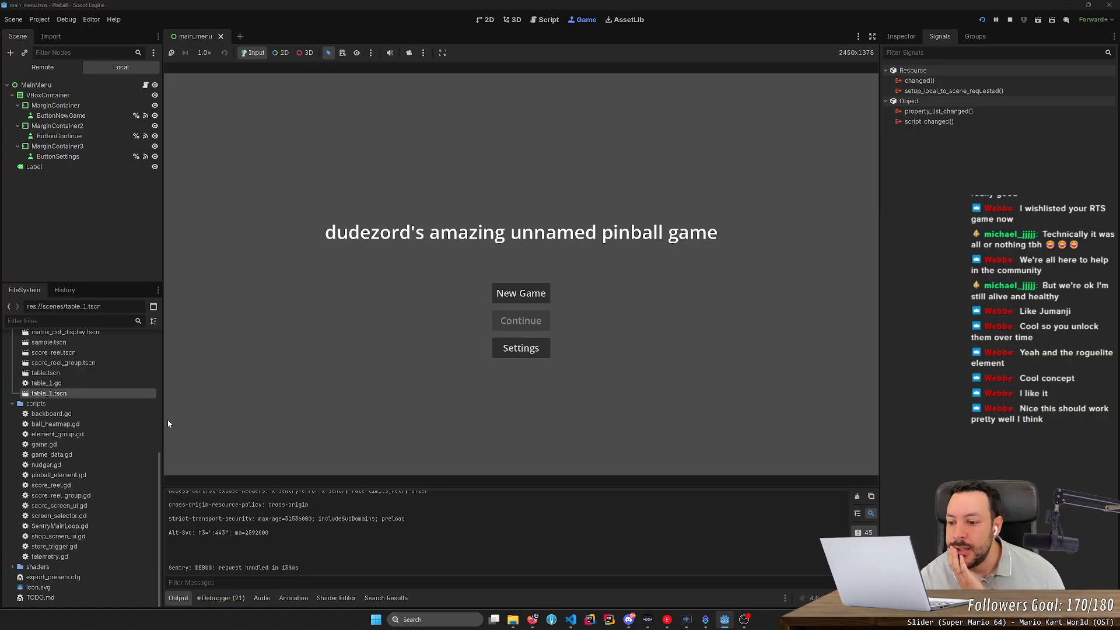
- Open save_game.json from the data folder and delete the whole table_sample section, including its preceding comma
scroll(119, 449, up, 5)
scroll(119, 453, up, 1)
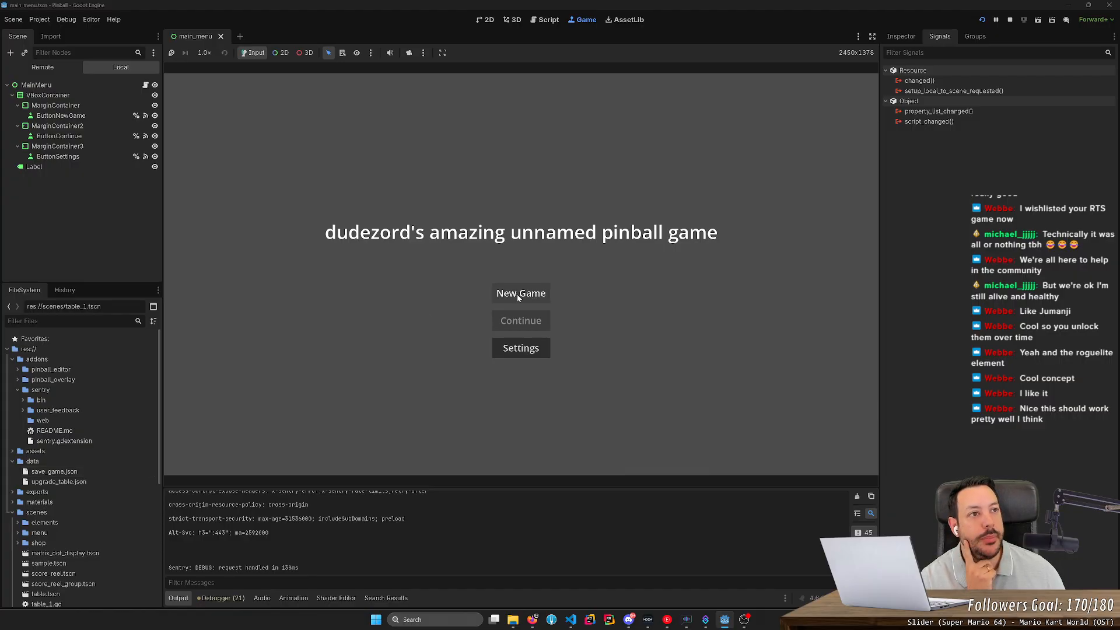
double_click(55, 472)
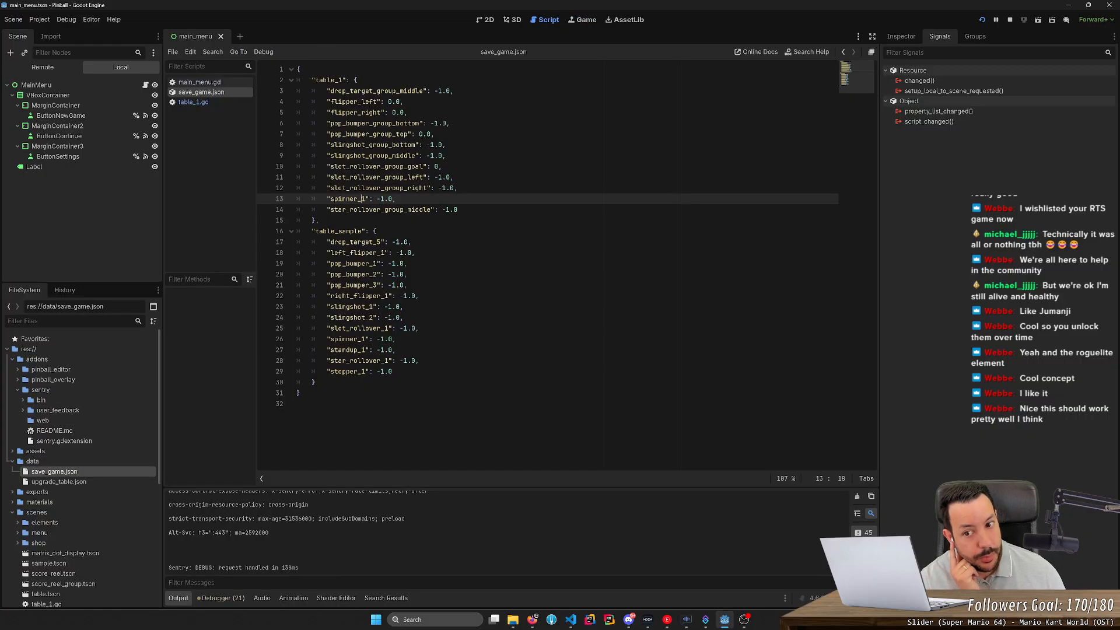
drag(316, 220, 315, 382)
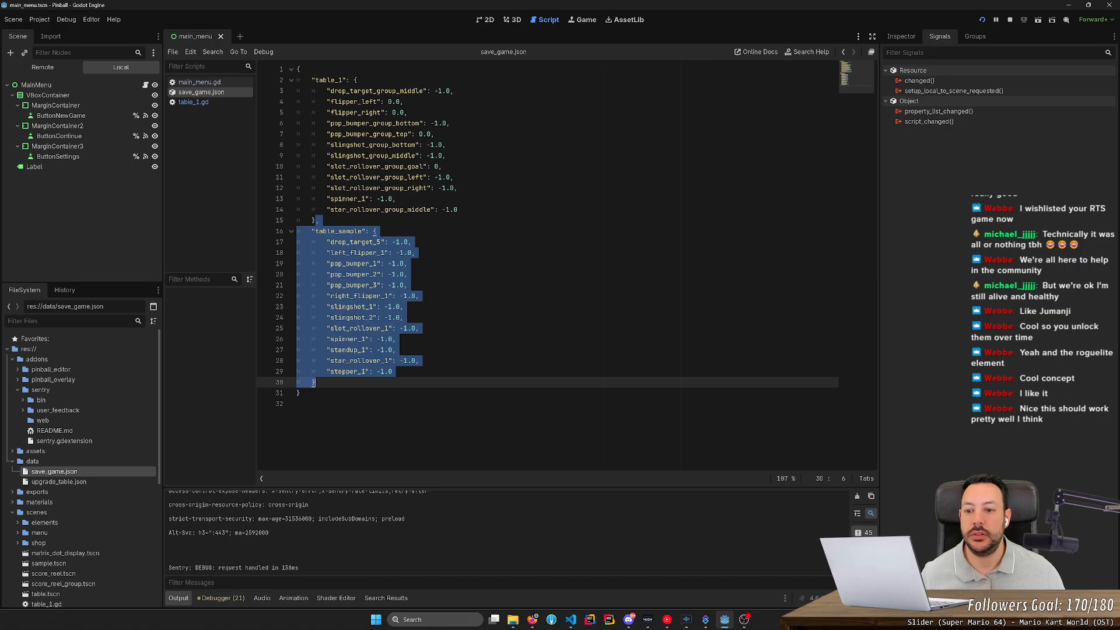
key(BackSpace)
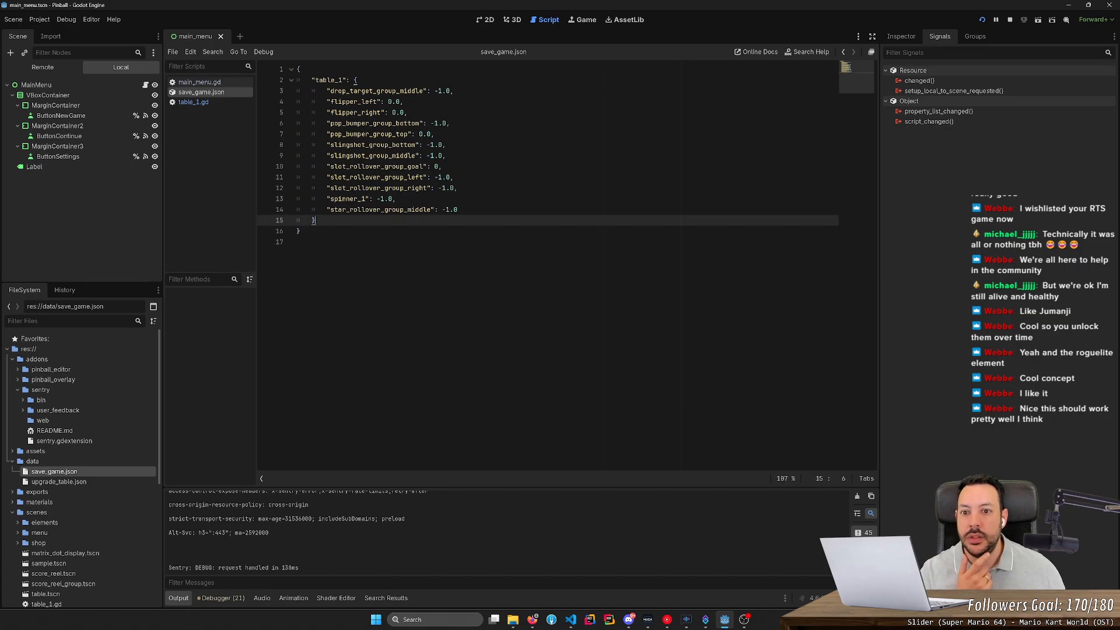
- In save_game.json, set pop_bumper_group_top and slot_rollover_group_goal of table_1 to -1.0 and save the file
drag(419, 134, 435, 134)
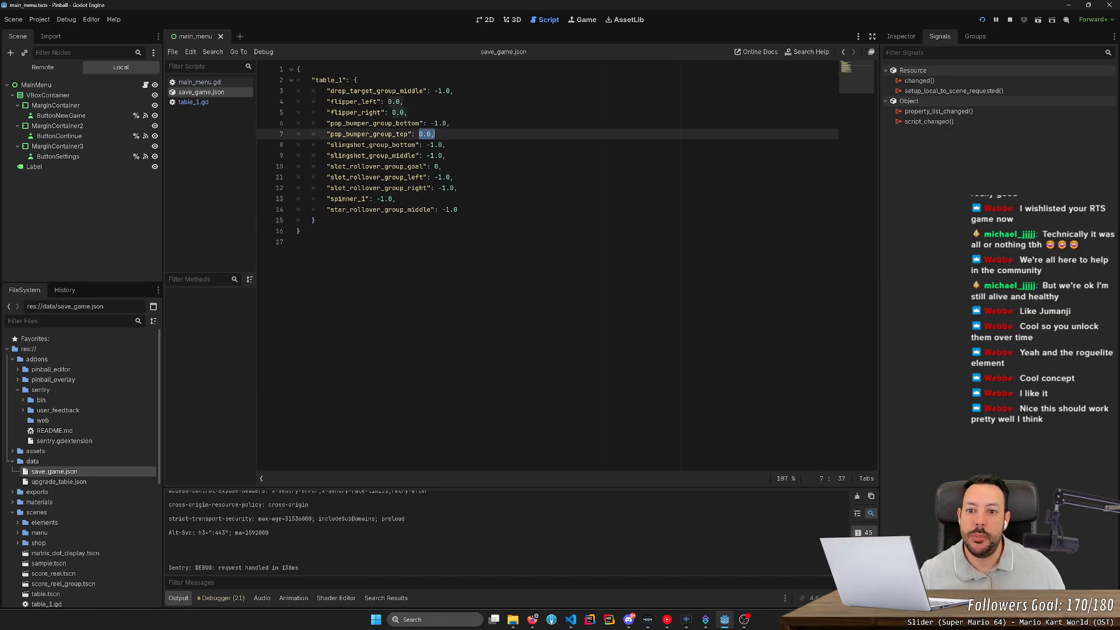
text(-1.0)
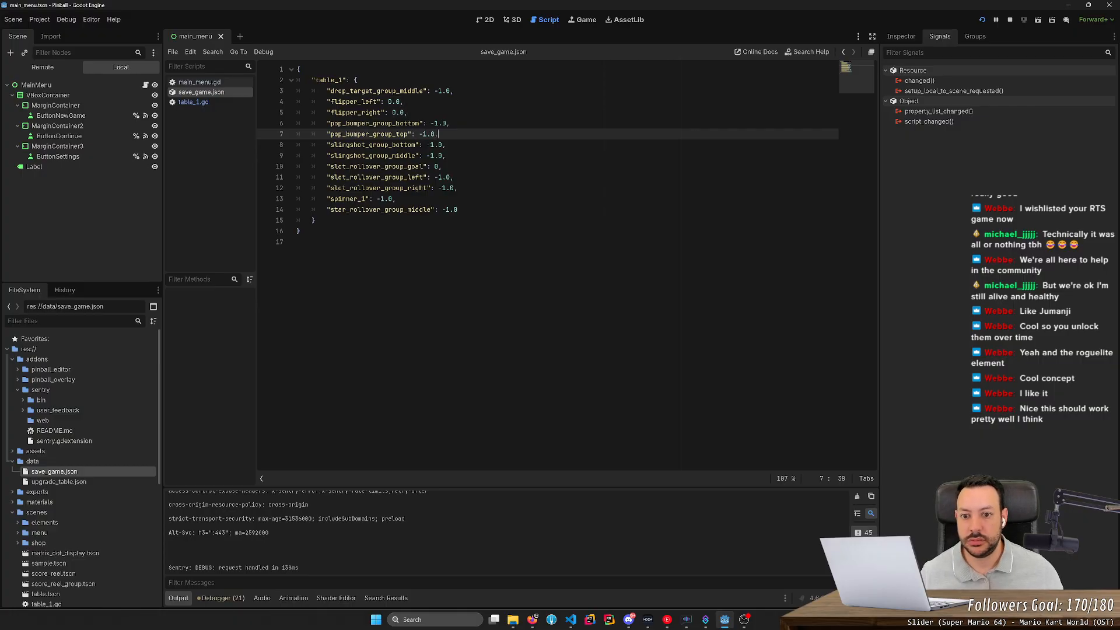
click(444, 166)
text(-1.0,)
key(ctrl+s)
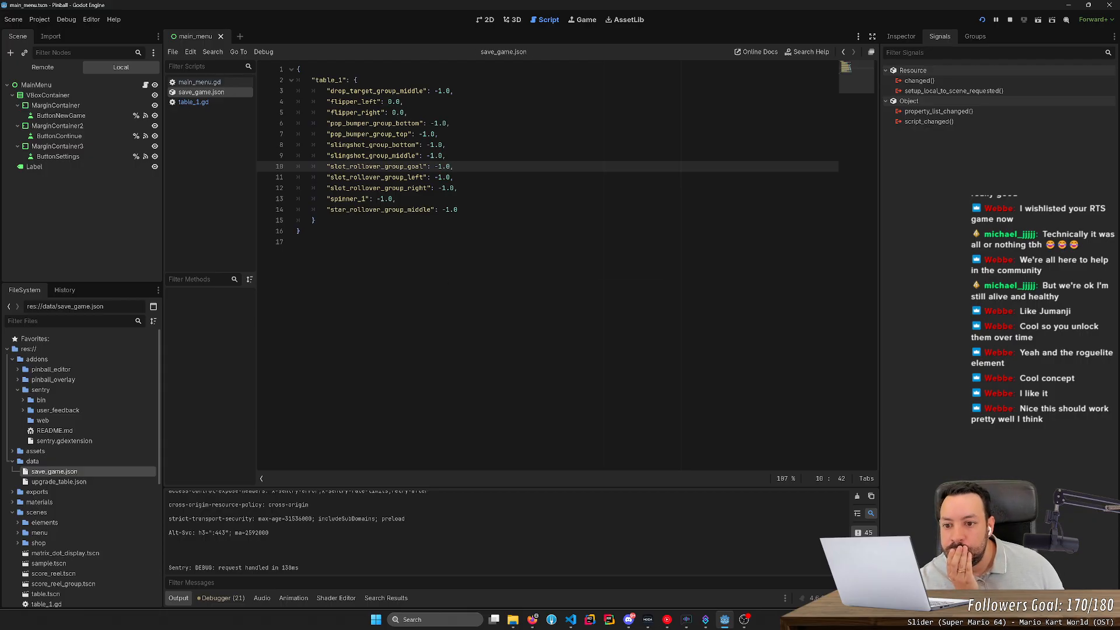
- Stop the running project and display the main menu scene in the 2D workspace
drag(327, 221, 243, 79)
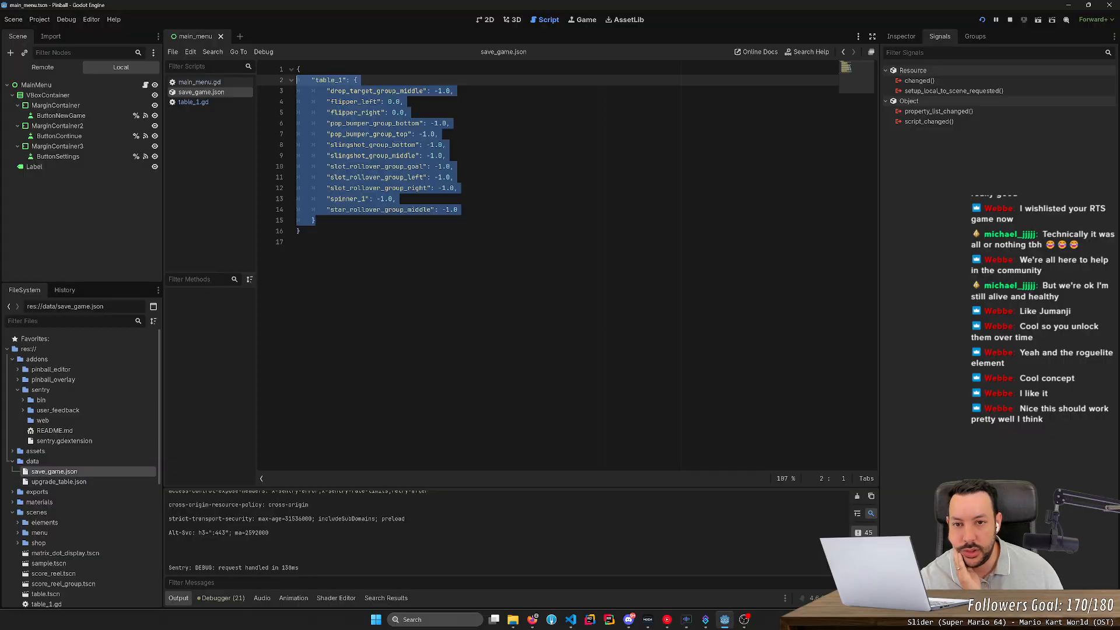
click(516, 23)
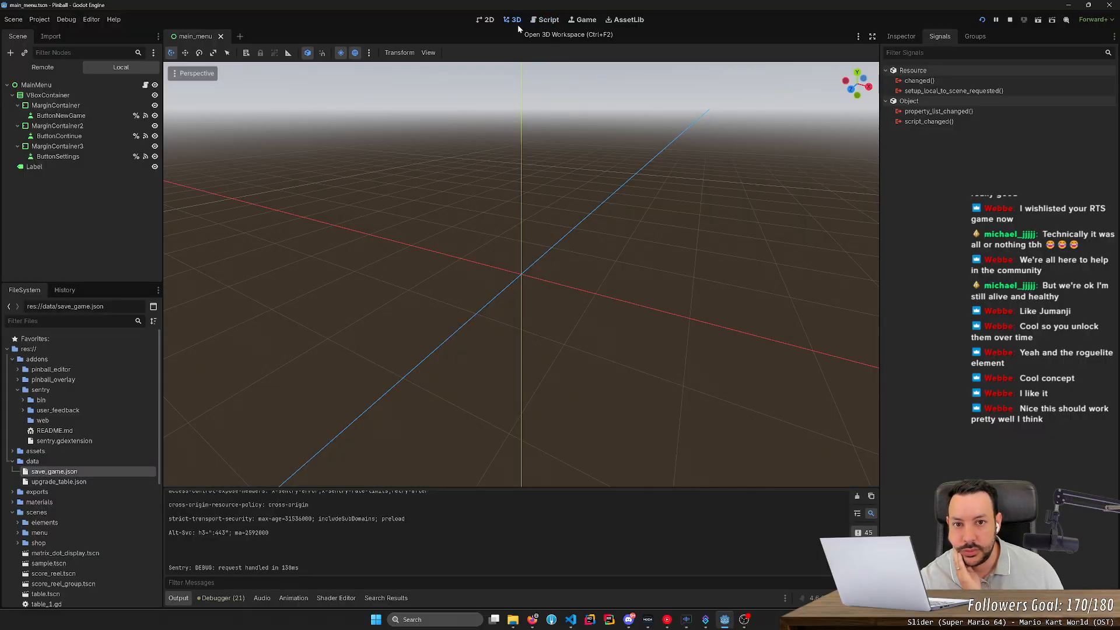
click(915, 36)
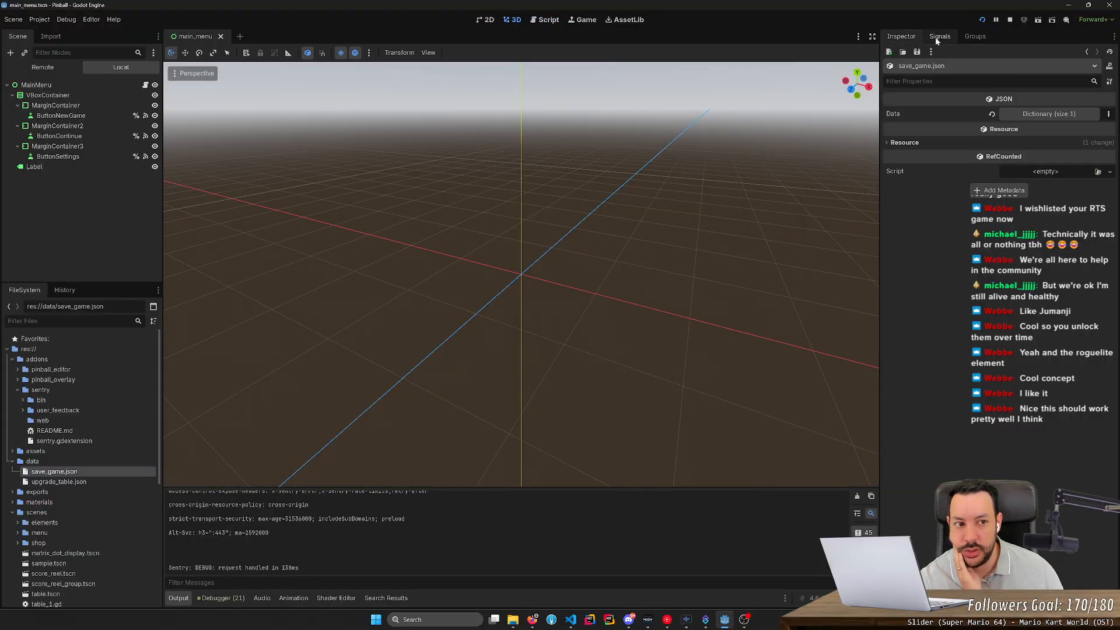
click(1009, 19)
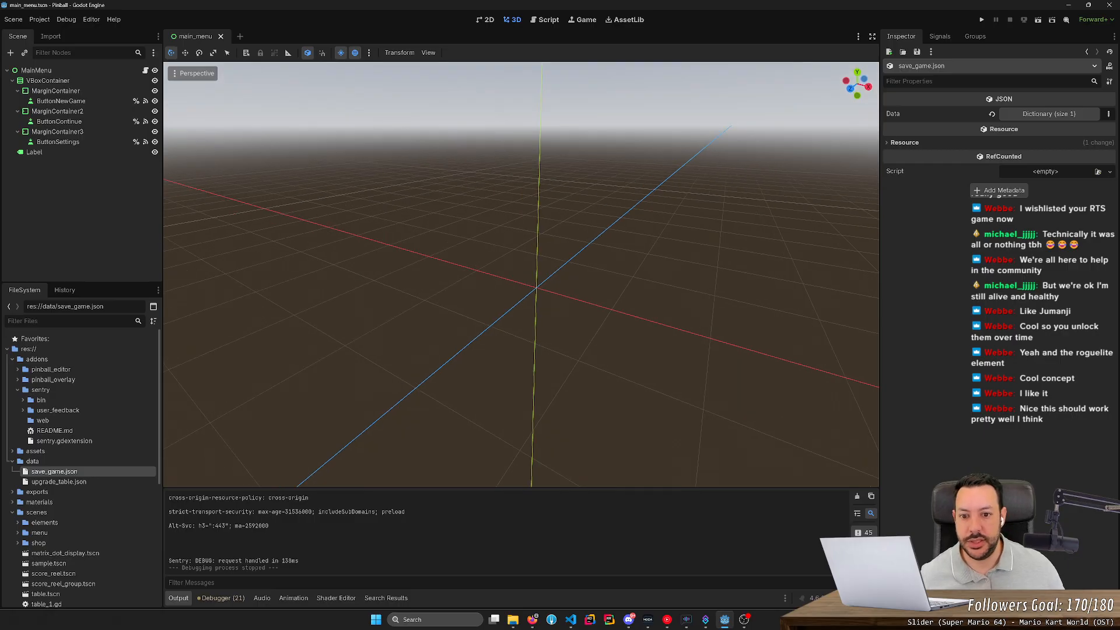
click(488, 19)
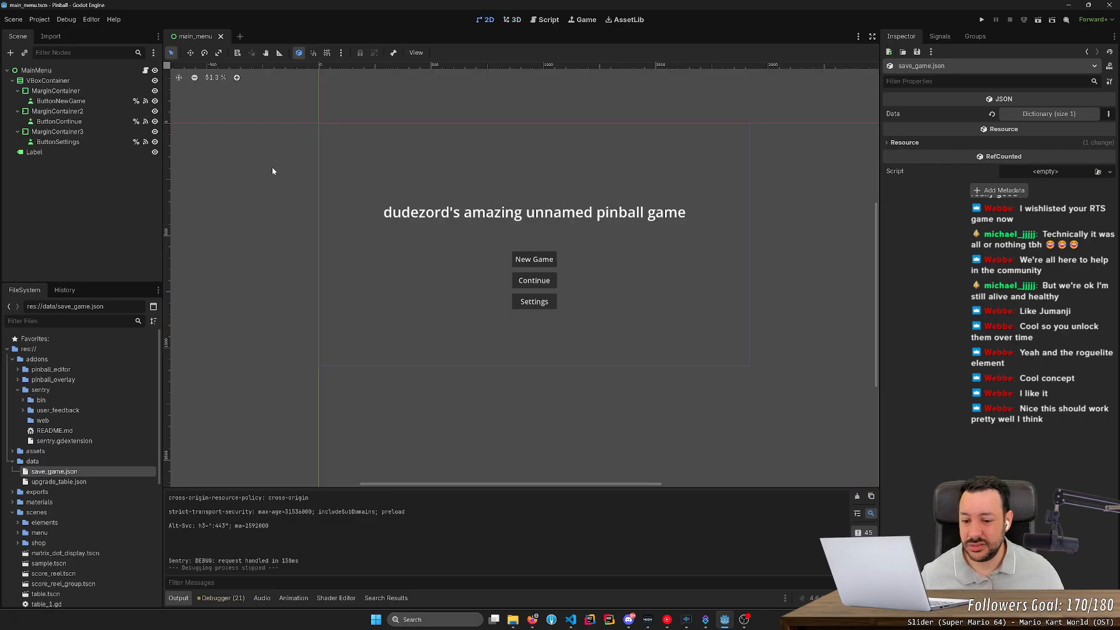
- Search the project files for user:// and open the match in ball_heatmap.gd
key(ctrl+shift+f)
text(user:/)
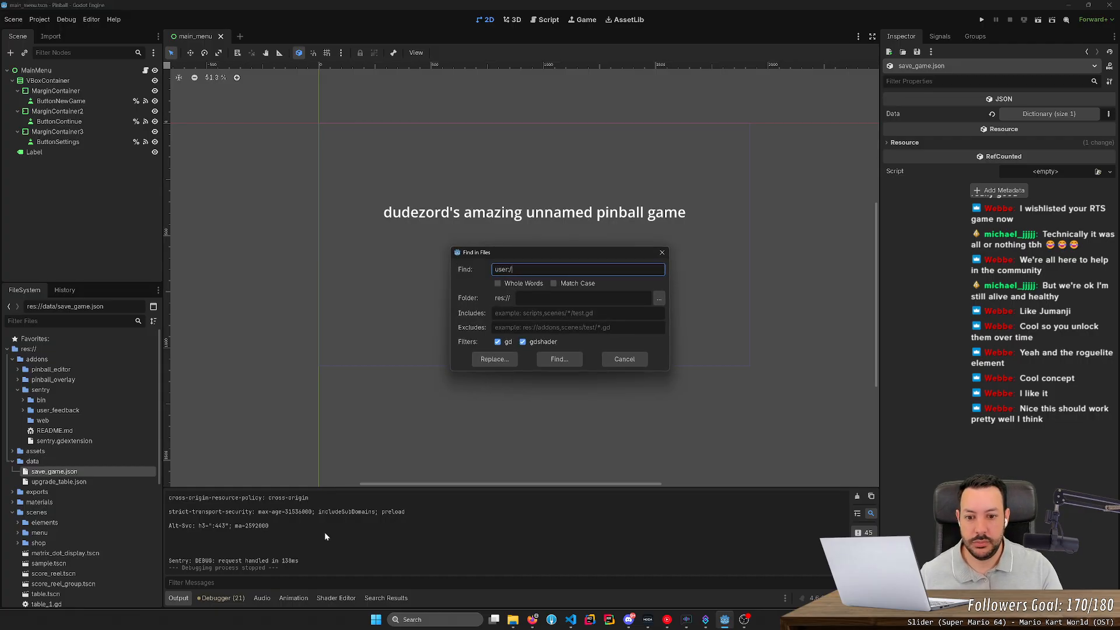
text(/)
key(Return)
click(337, 493)
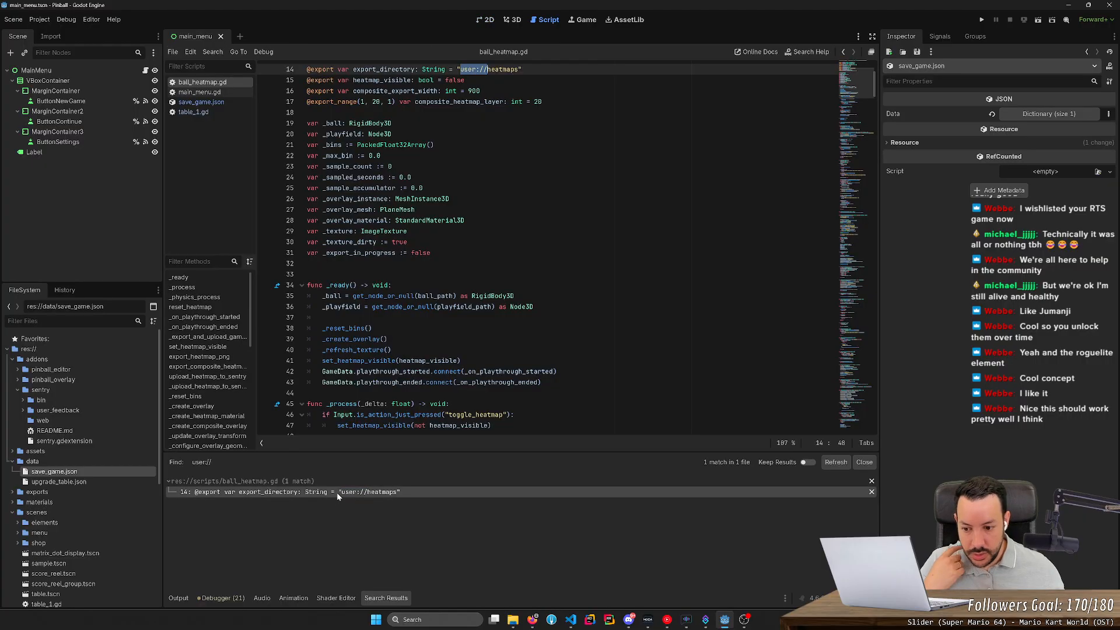
- Look up export_directory in ball_heatmap.gd and examine the _ensure_export_directory function and the code around it
double_click(384, 70)
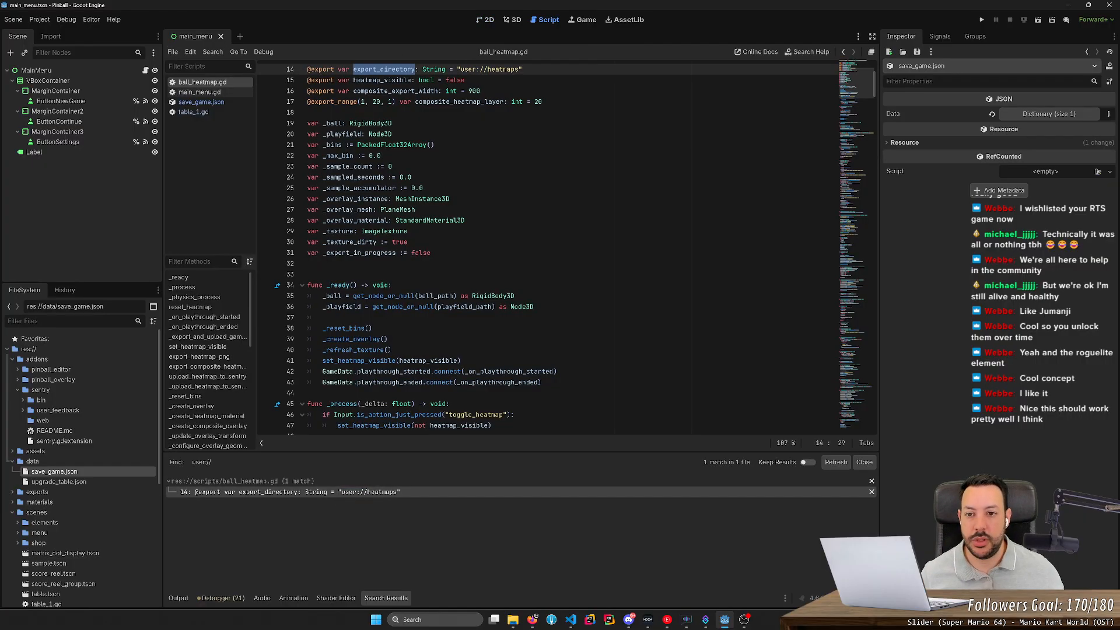
key(ctrl+f)
key(Return)
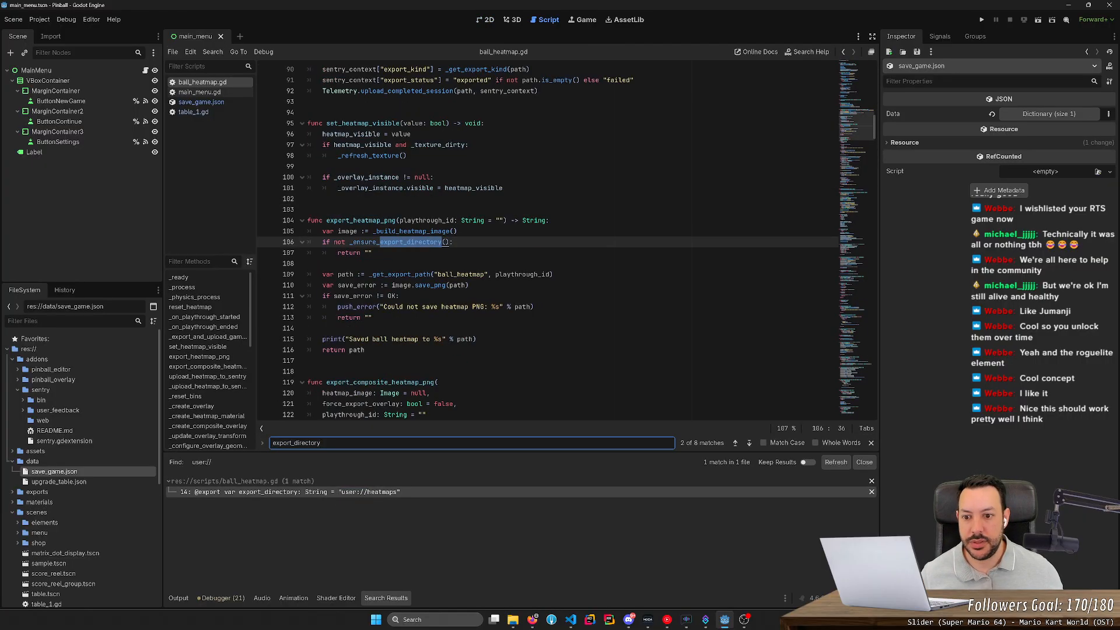
ctrl+click(424, 243)
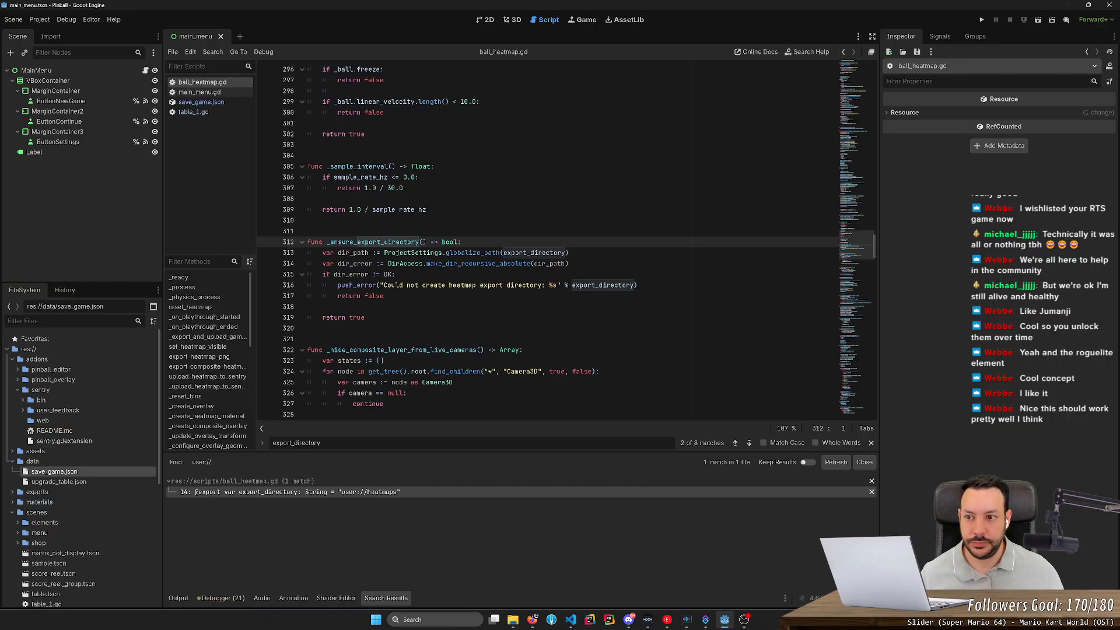
scroll(548, 239, down, 1)
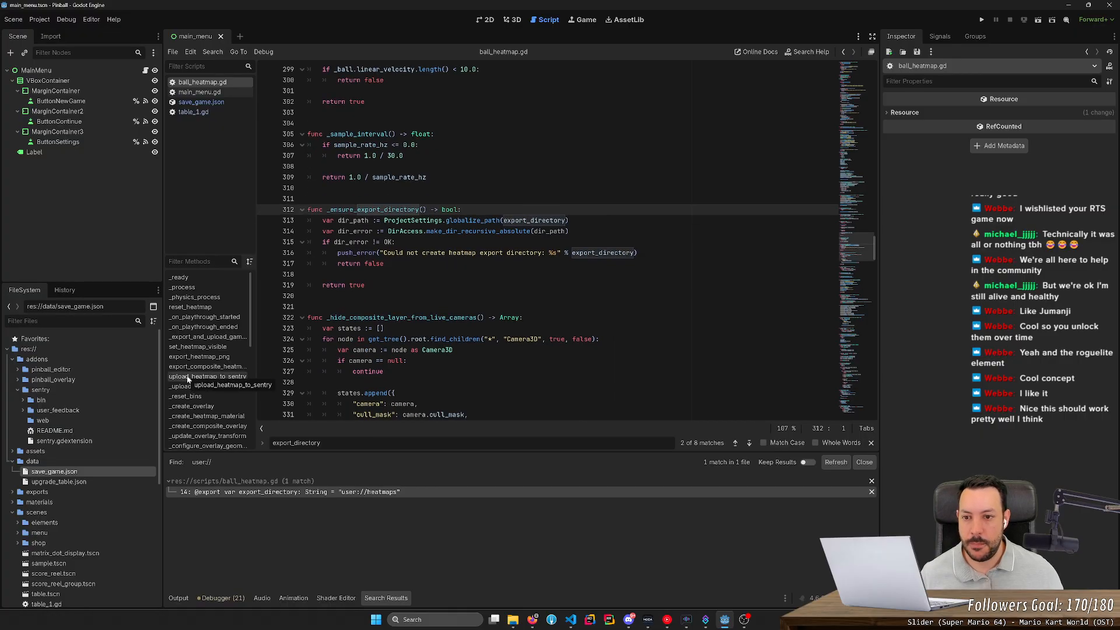
scroll(566, 239, down, 5)
scroll(565, 239, down, 6)
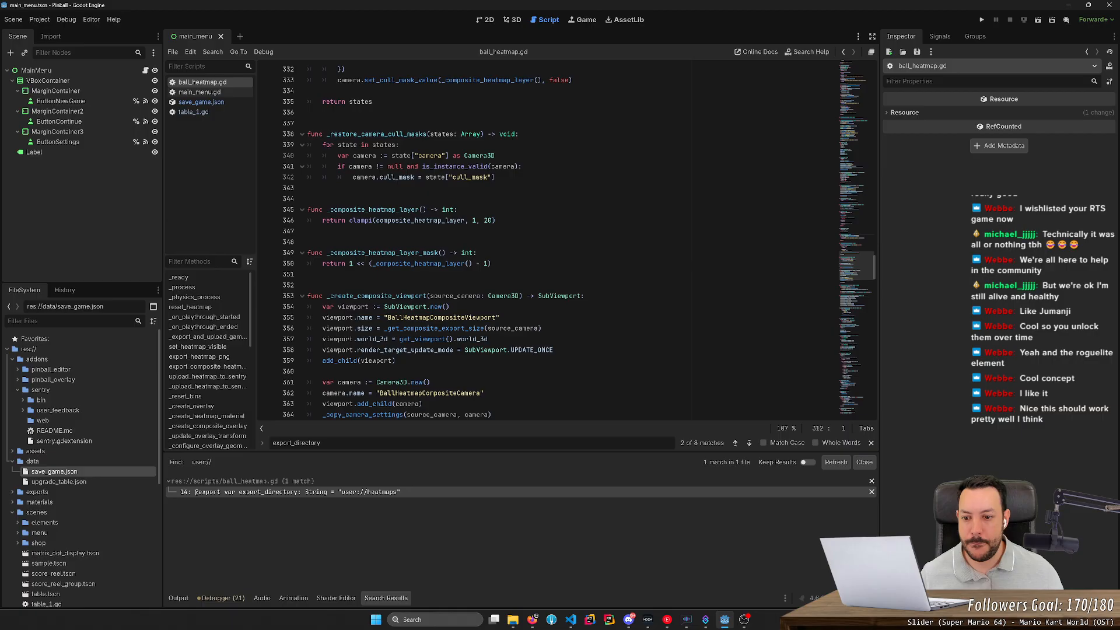
scroll(565, 239, up, 12)
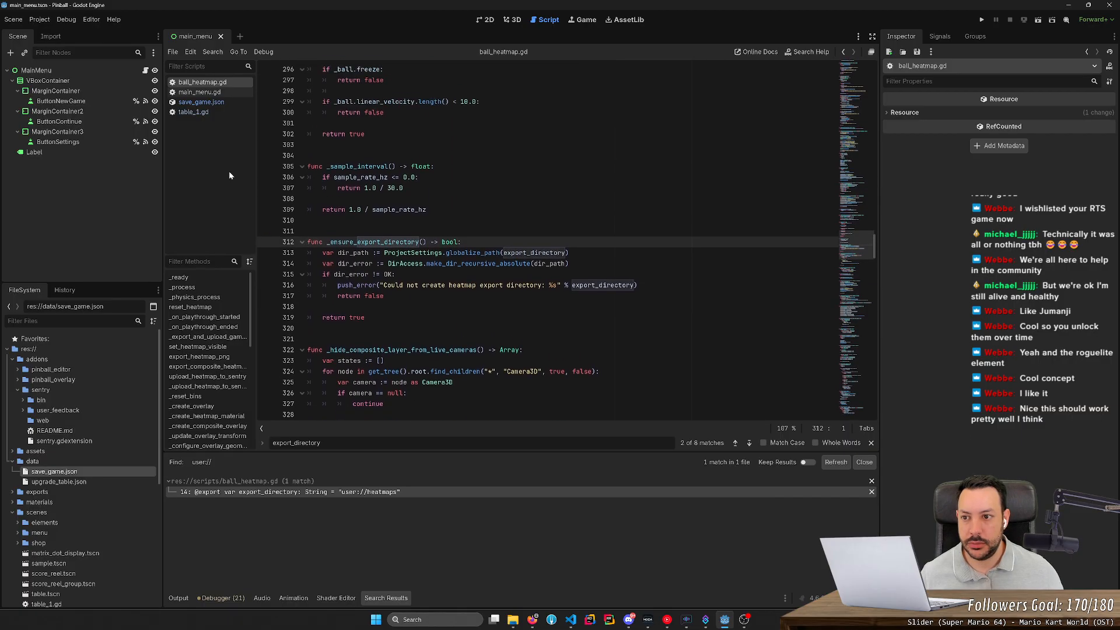
- Open main_menu.gd and start a var declaration on a new line below extends Control
click(209, 93)
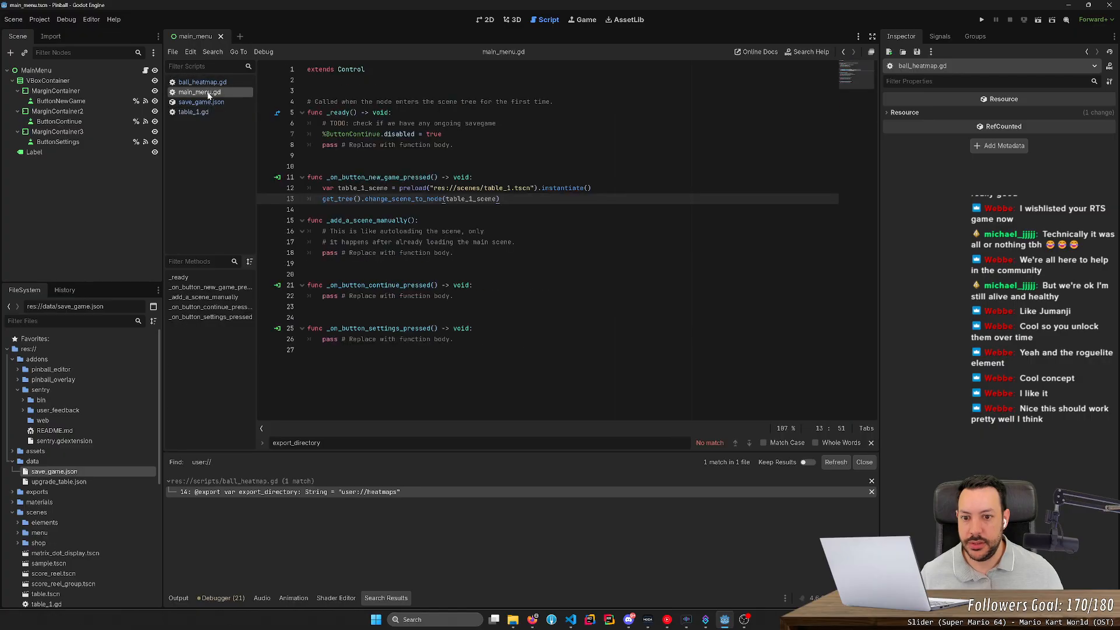
click(326, 80)
key(Return)
text(var)
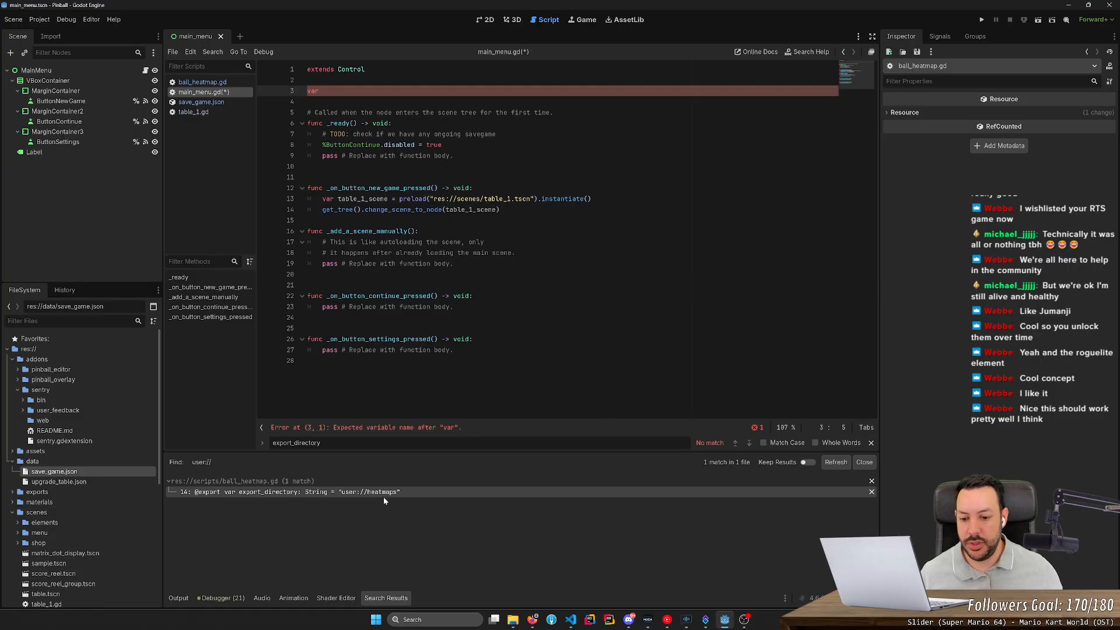
- Launch Everything, search for heatmap, and open the Pinball heatmaps folder in a maximized File Explorer window
key(super)
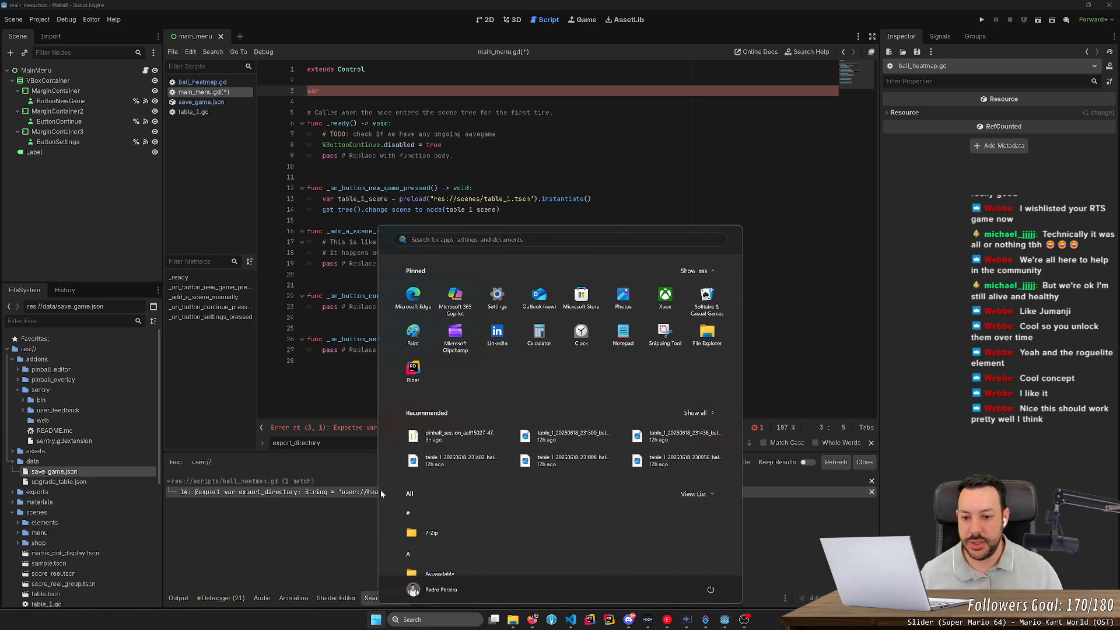
text(everything)
key(Return)
text(heatmap)
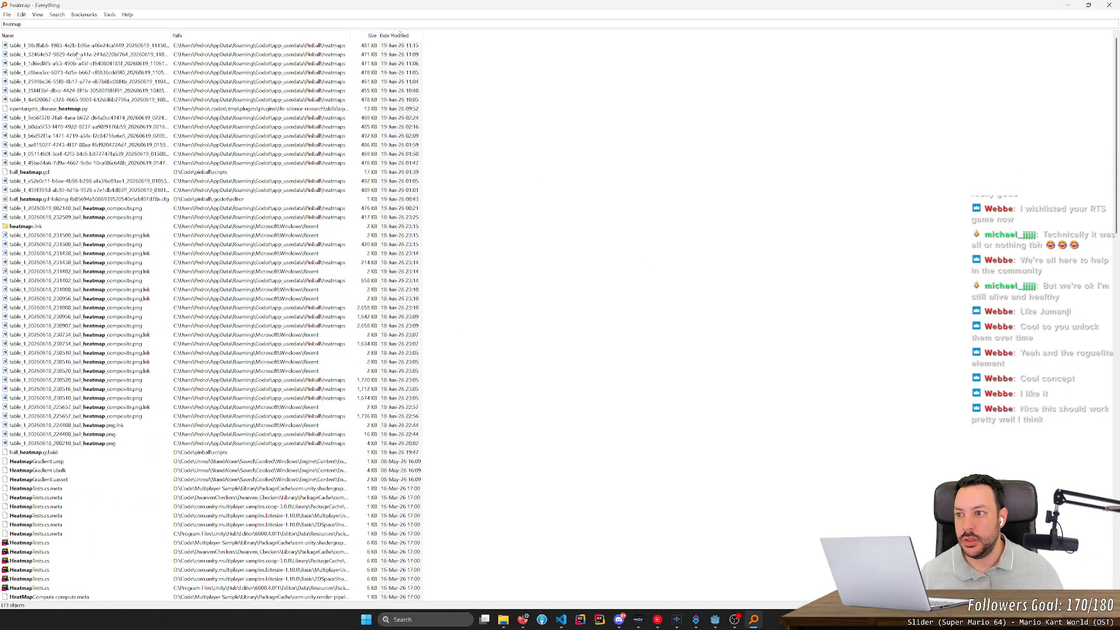
right_click(77, 55)
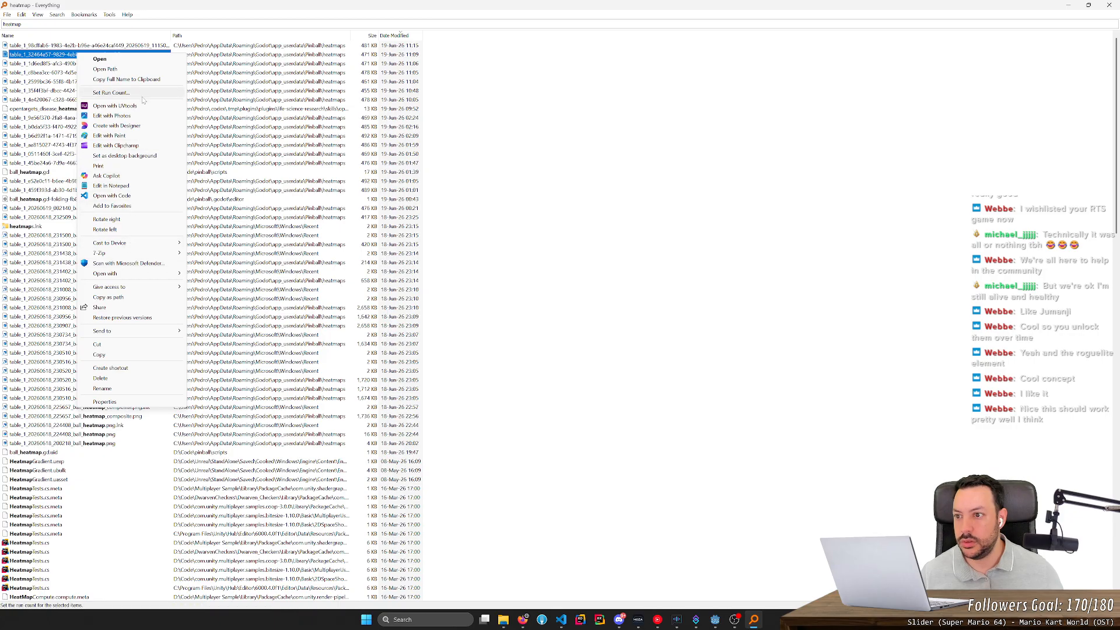
click(111, 69)
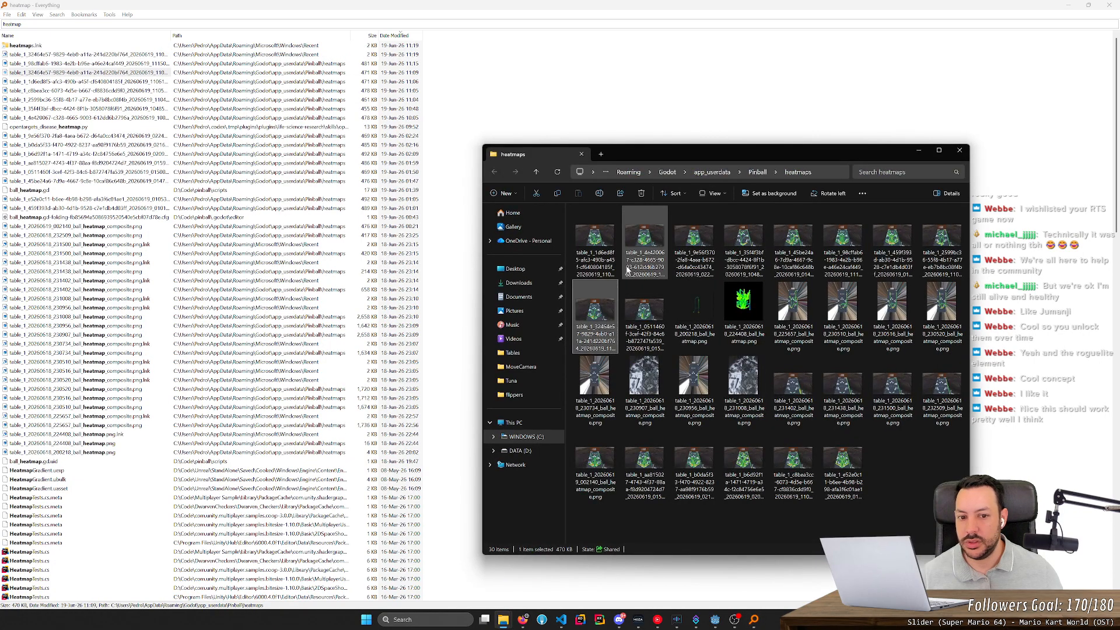
double_click(684, 149)
- Open a heatmap image from the folder and browse through the following images in the viewer
click(159, 93)
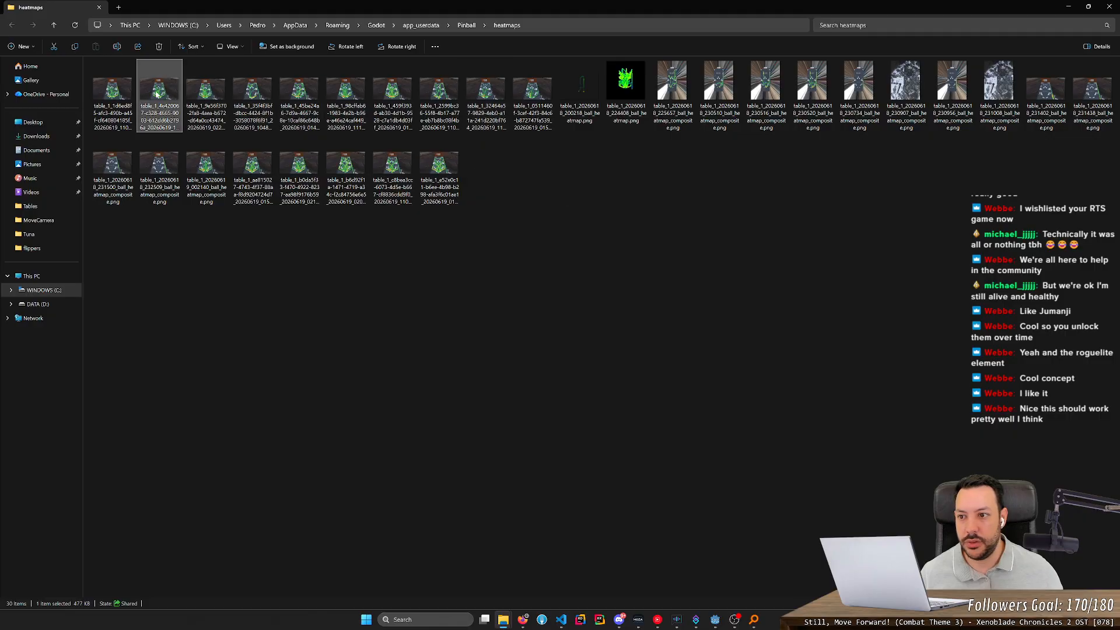
double_click(119, 94)
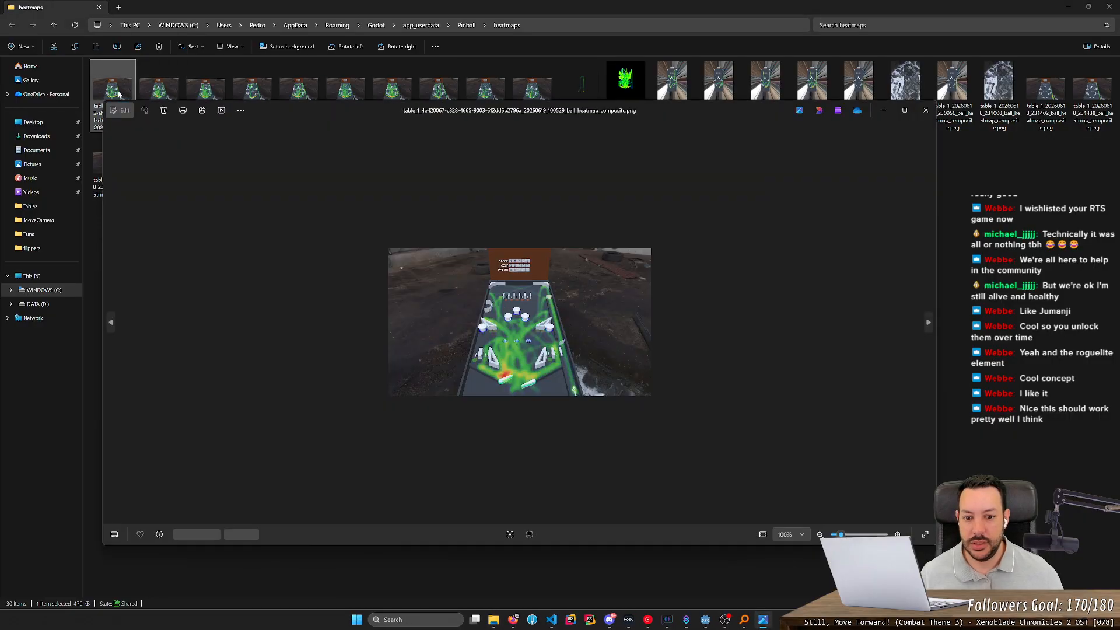
key(Right)
key(Right)
key(Right)
key(Right)
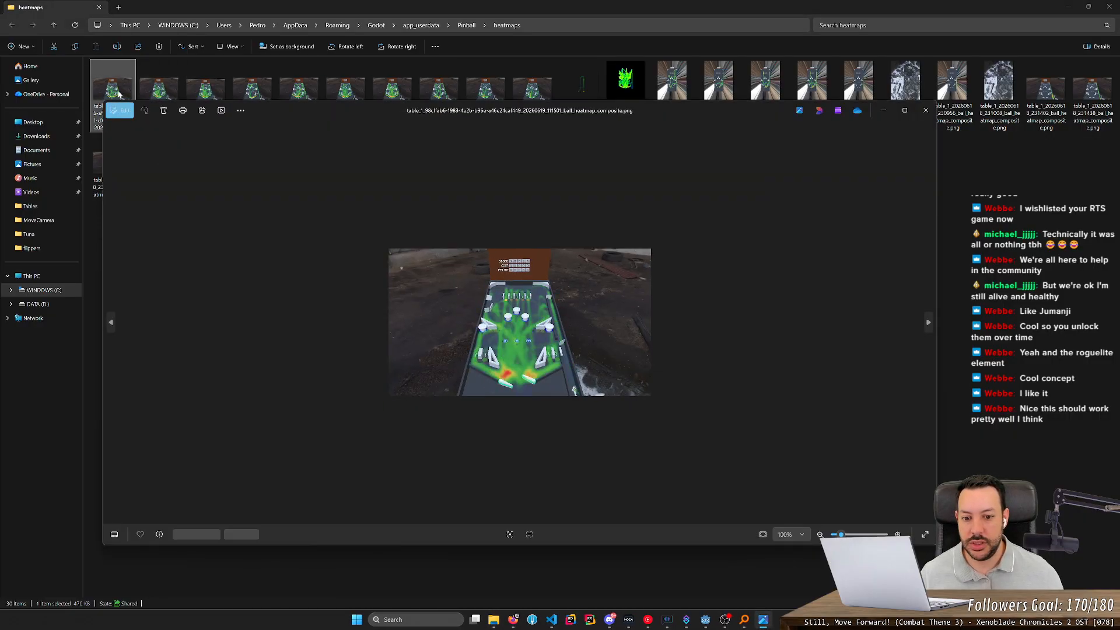
key(Right)
key(Right)
key(Right)
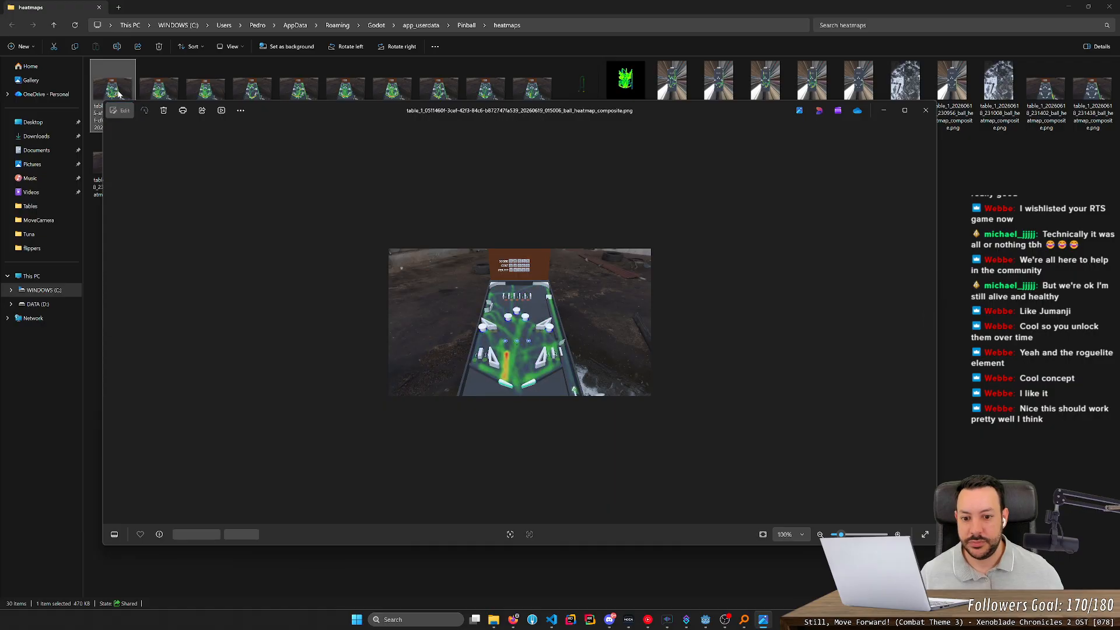
key(Right)
key(Right)
key(Right)
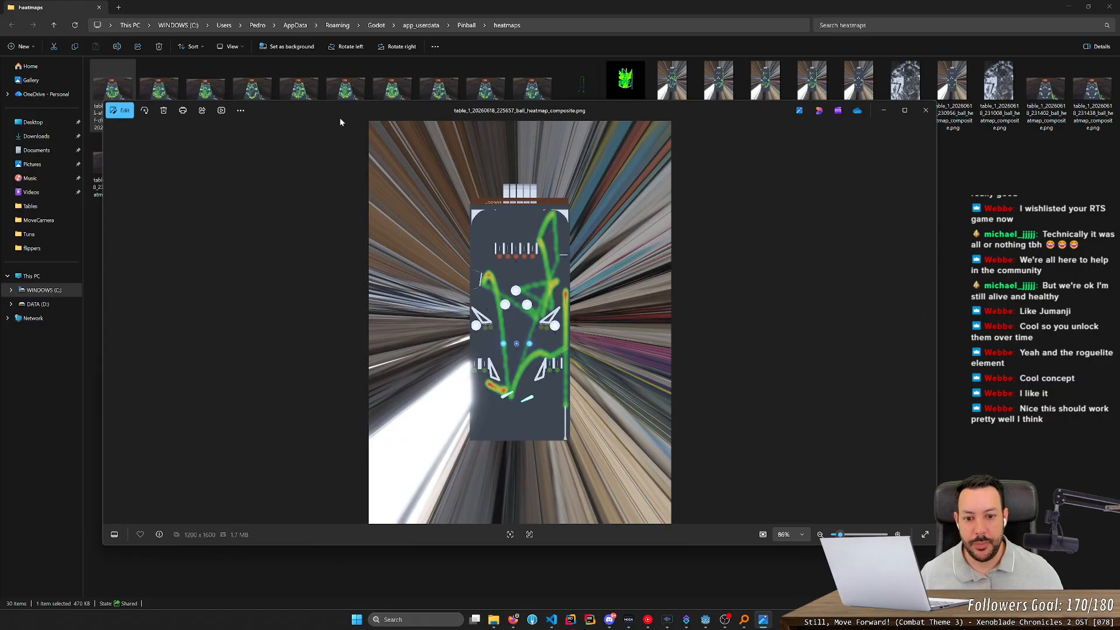
- Close the image viewer, delete all files in the heatmaps folder, and go up to the Pinball user data folder
click(925, 113)
key(ctrl+a)
key(Delete)
click(477, 29)
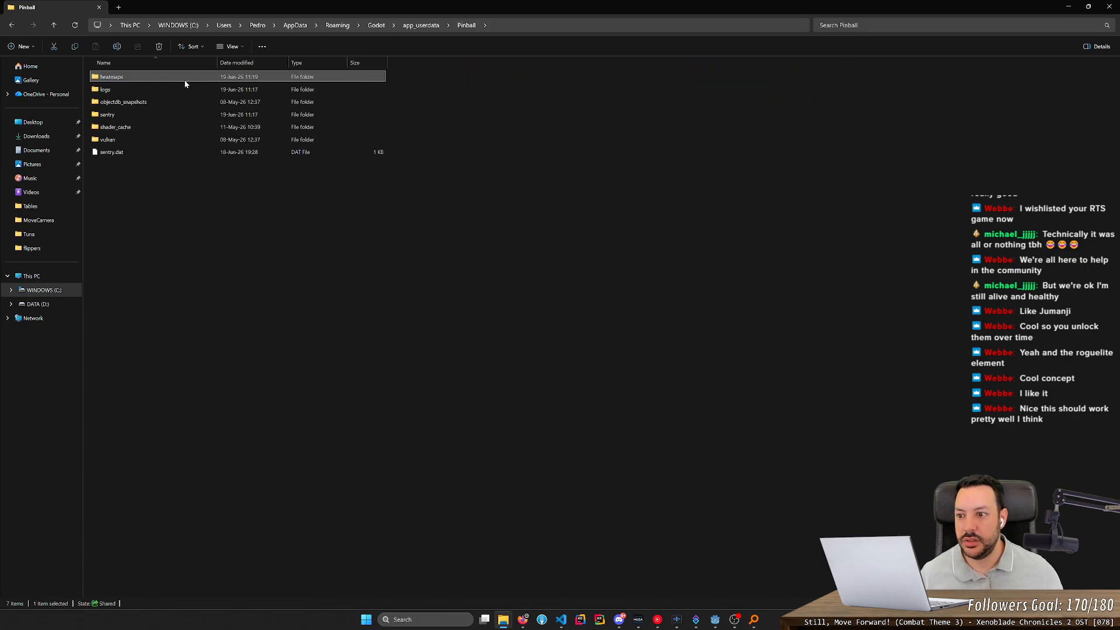
- Minimize the Pinball folder window and switch back to main_menu.gd in Godot
drag(158, 212, 232, 269)
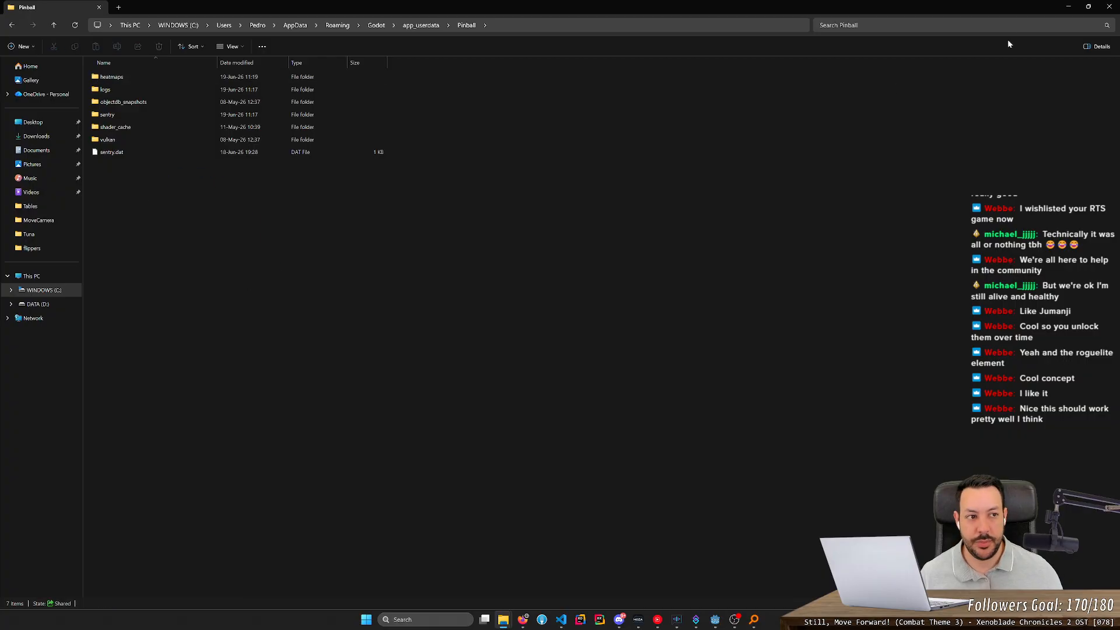
click(1067, 6)
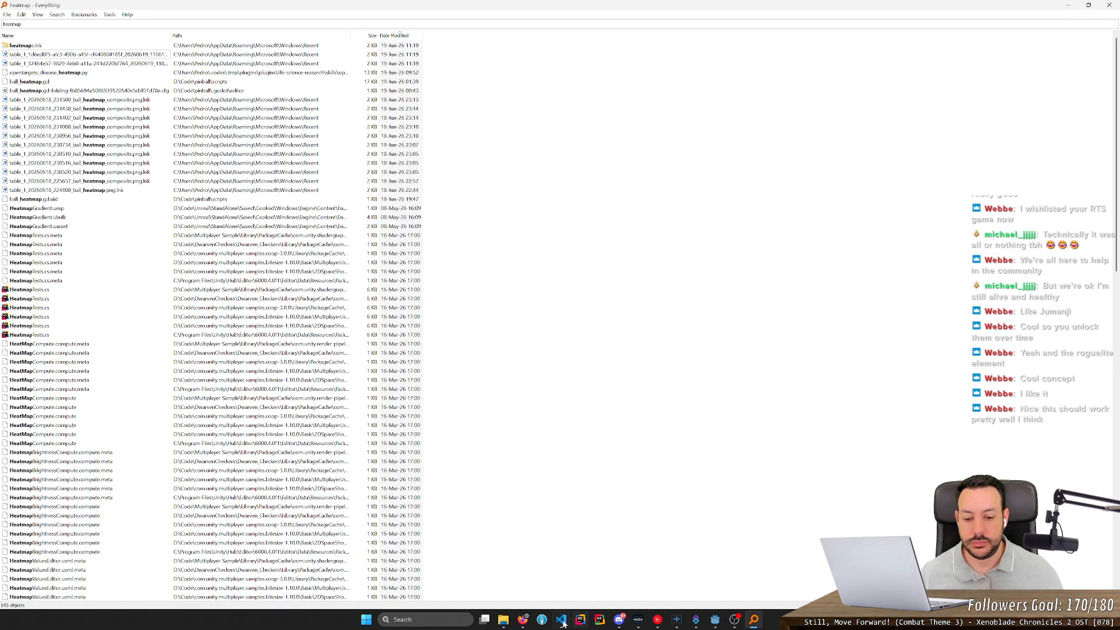
click(560, 621)
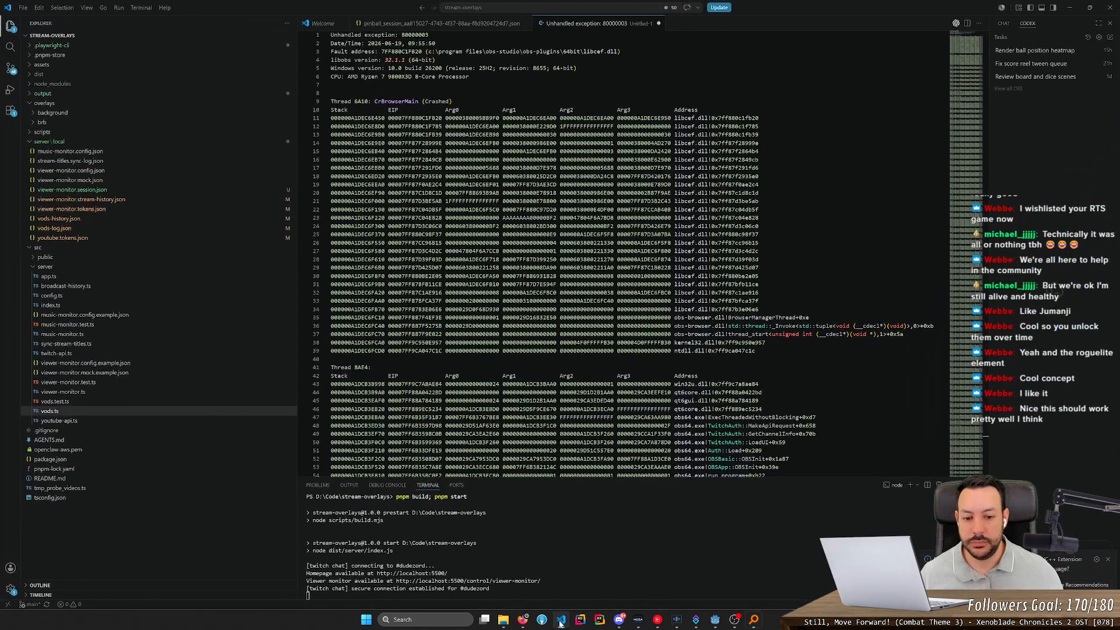
click(561, 621)
click(715, 620)
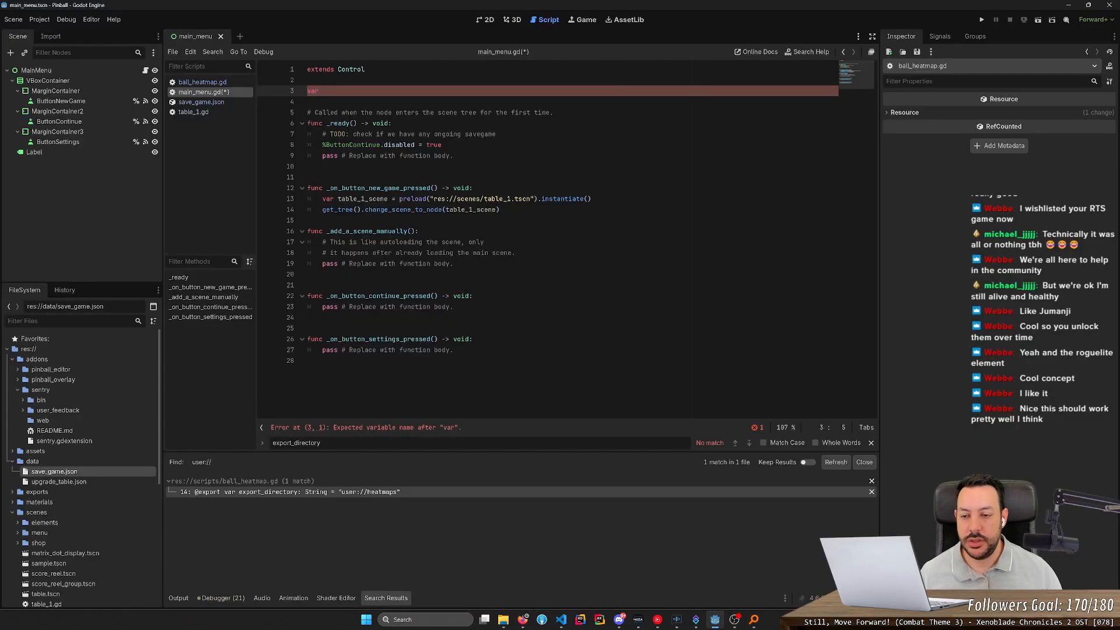
text(avegam)
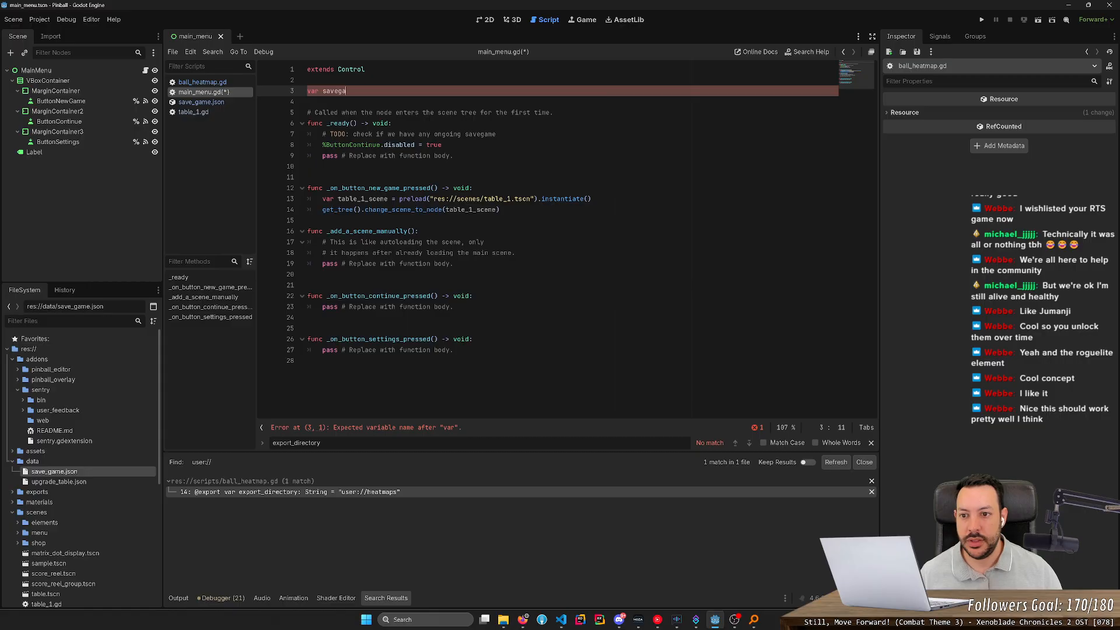
key(BackSpace)
key(BackSpace)
key(BackSpace)
key(BackSpace)
key(BackSpace)
key(BackSpace)
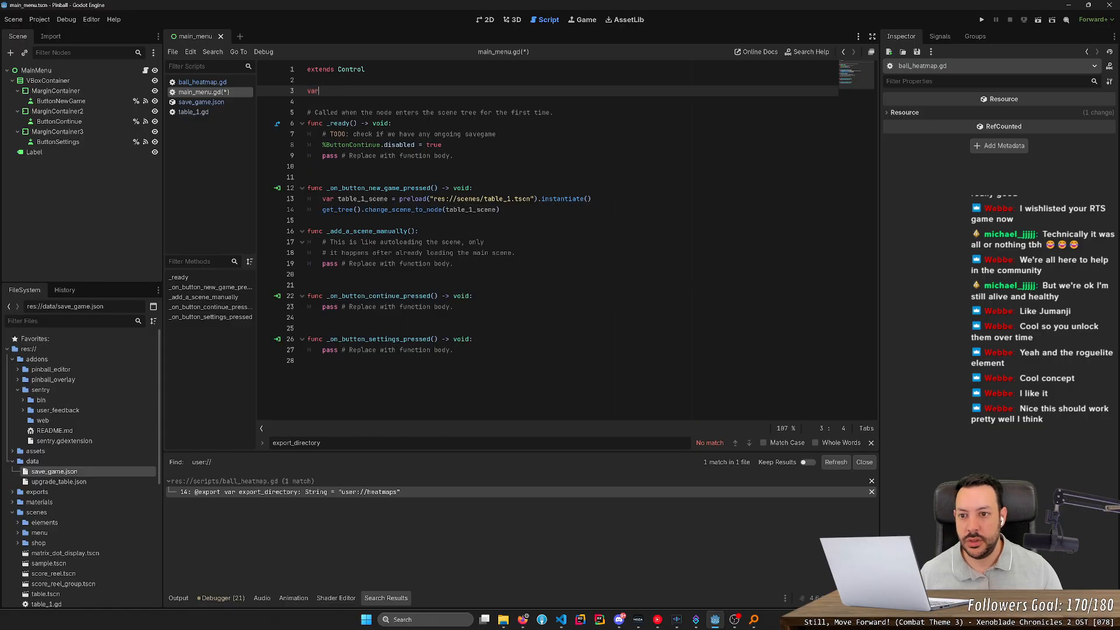
- Declare a variable user_save_game_path set to "user://save_game.json" under the extends line and save the script
text(ser_save_g)
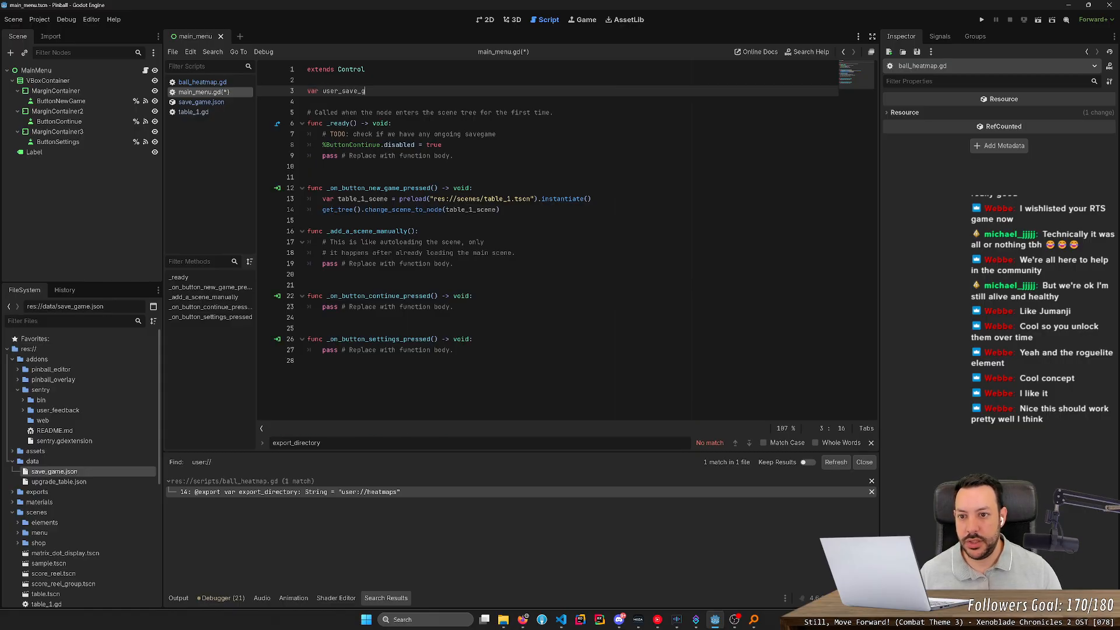
text(ame_path = :)
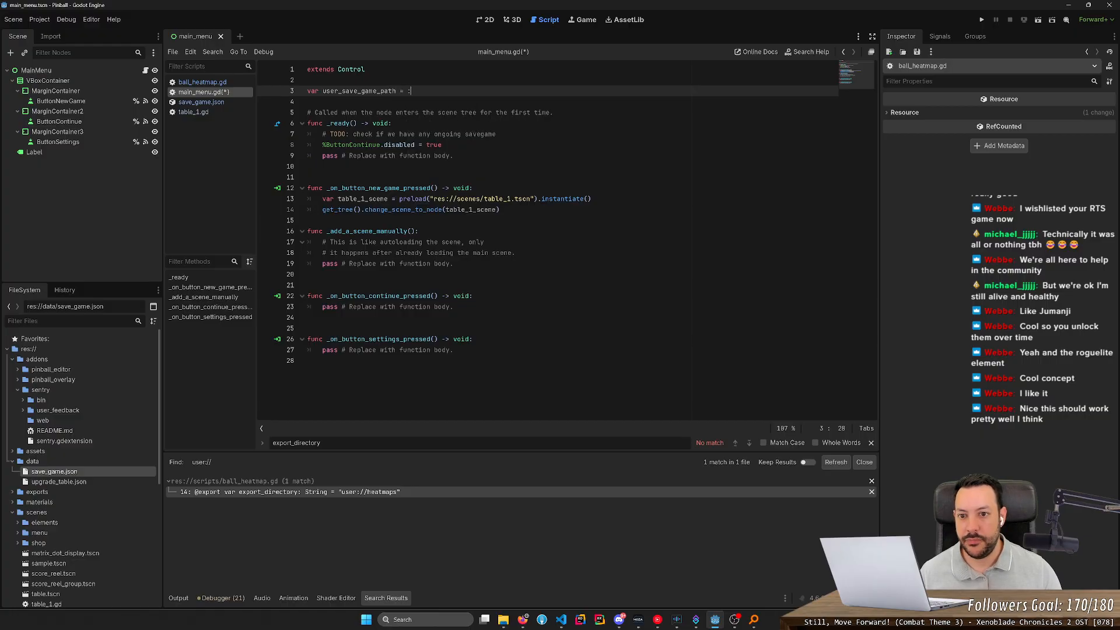
text(user:)
text(//)
text(save_game.)
text(json)
key(ctrl+s)
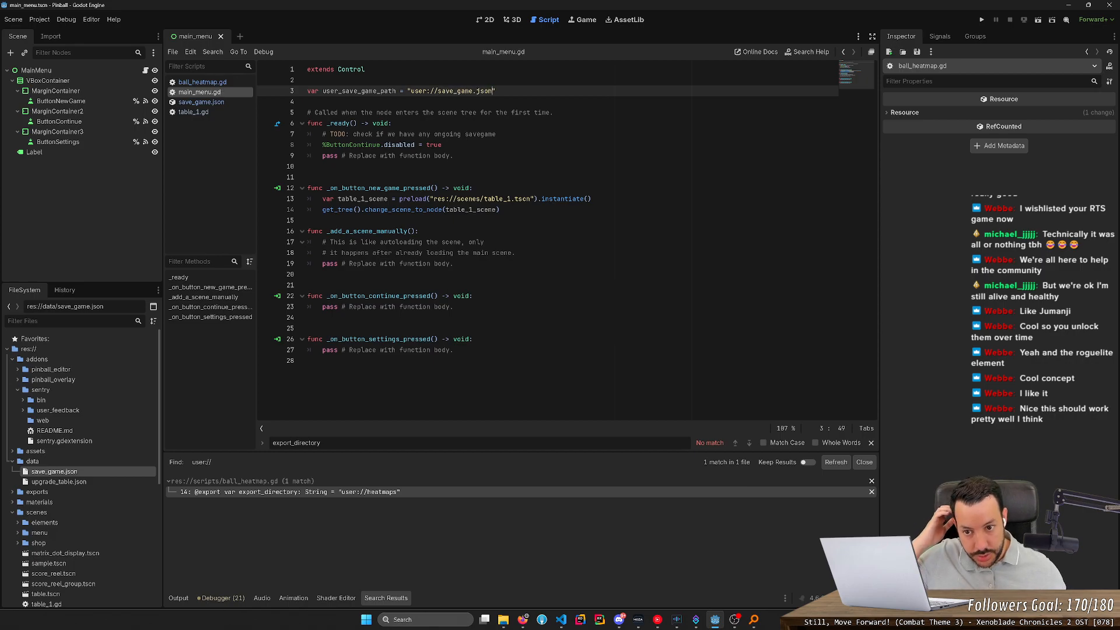
- Insert two blank lines at the start of the _on_button_new_game_pressed function body
double_click(359, 91)
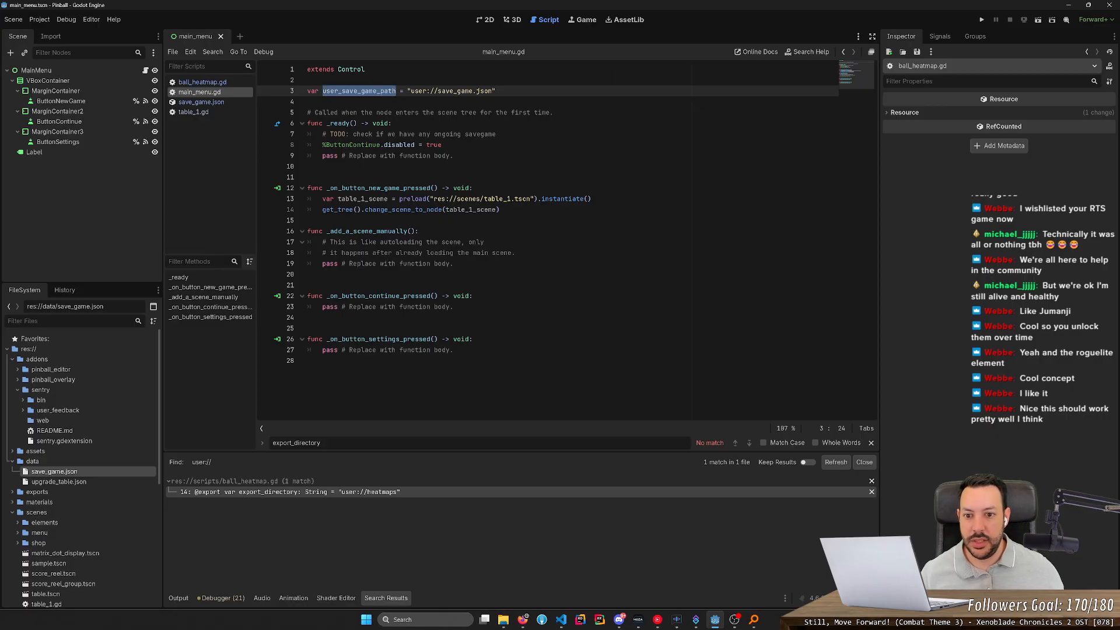
click(474, 188)
key(Return)
key(Return)
key(Up)
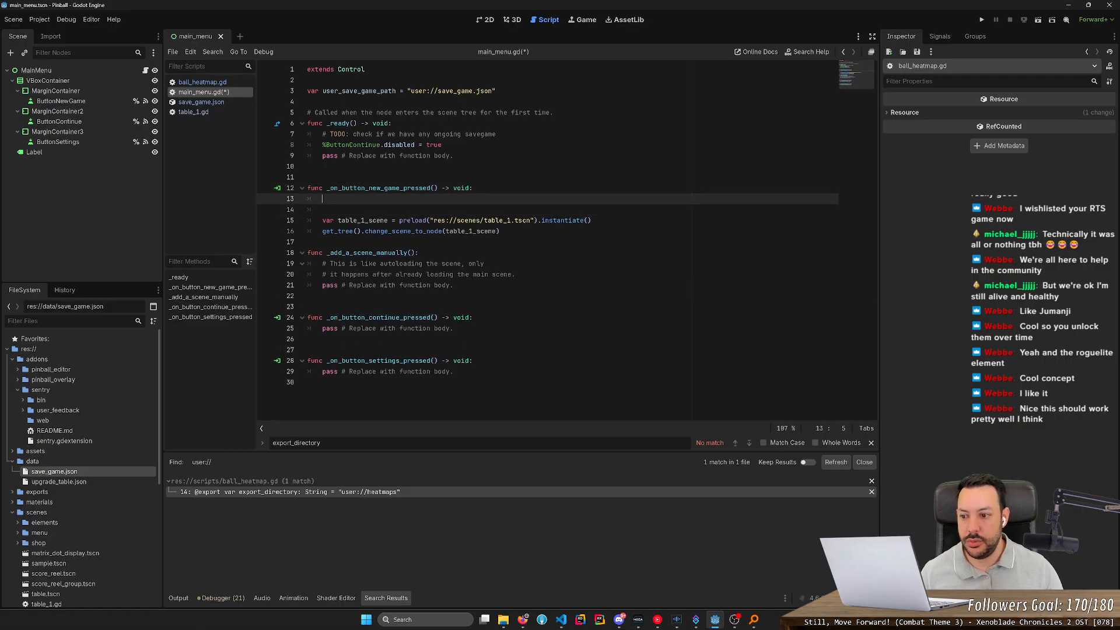
- Duplicate the user_save_game_path declaration and rename the copy to template_save_game_path
click(495, 91)
key(ctrl+shift+d)
key(ctrl+shift+Left)
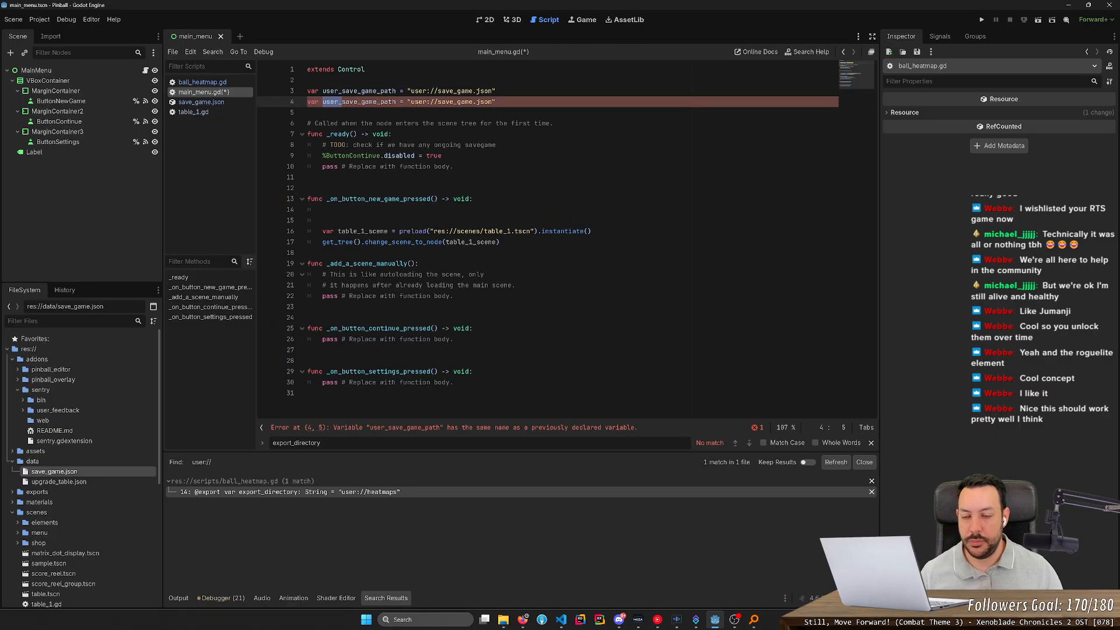
text(template)
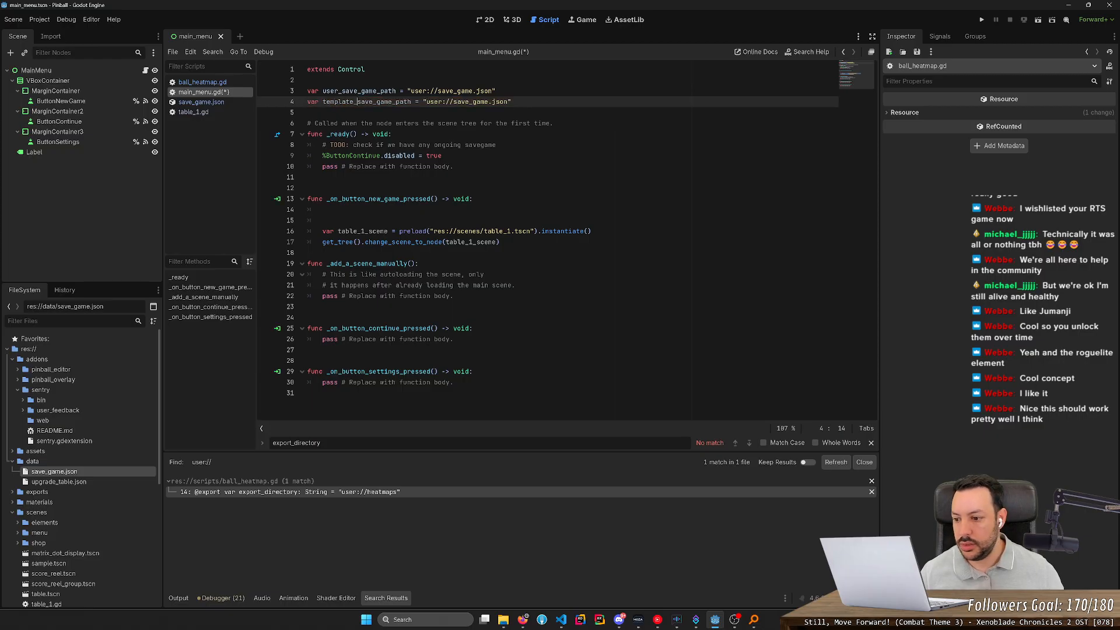
- Set template_save_game_path to "res://data/save_game.json", save the script, and move its line above user_save_game_path
double_click(434, 103)
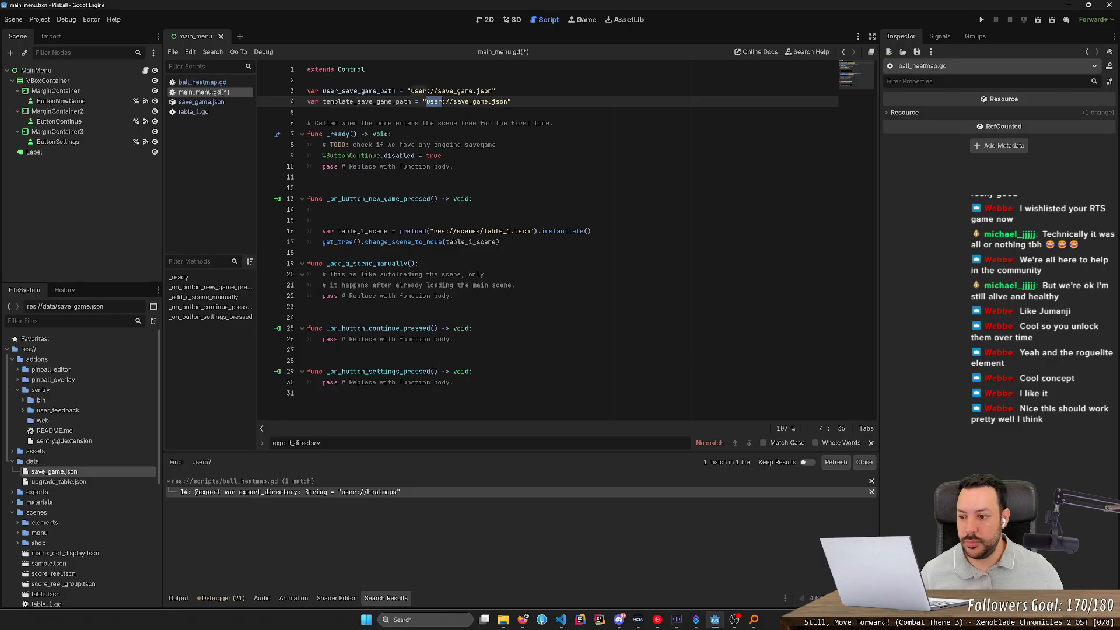
text(res)
key(Right)
key(Right)
key(Right)
text(data/)
key(ctrl+s)
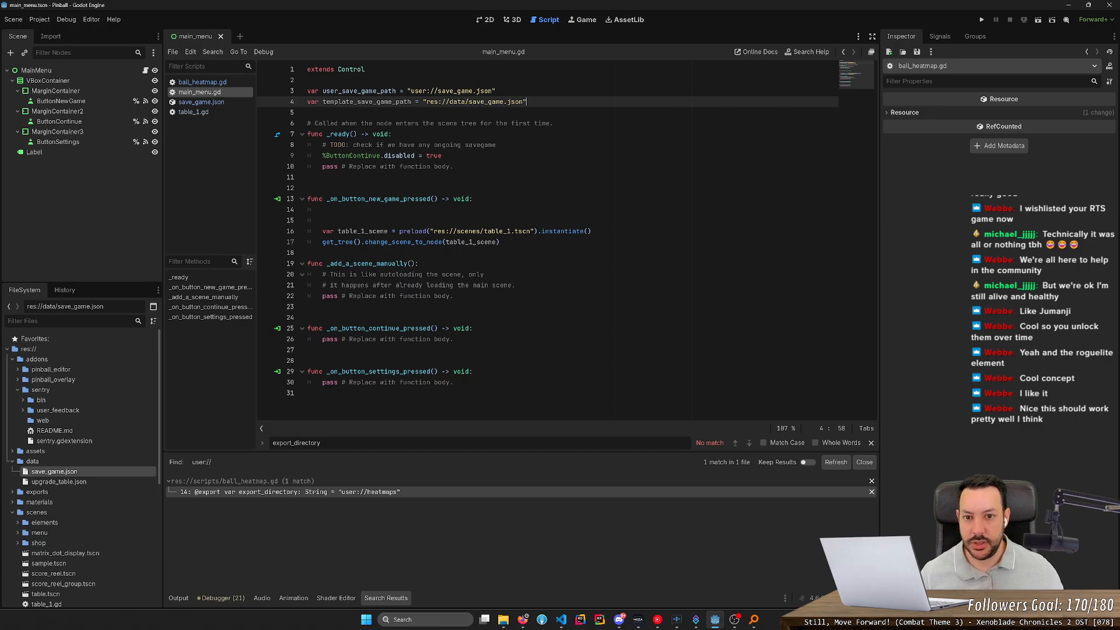
key(alt+Up)
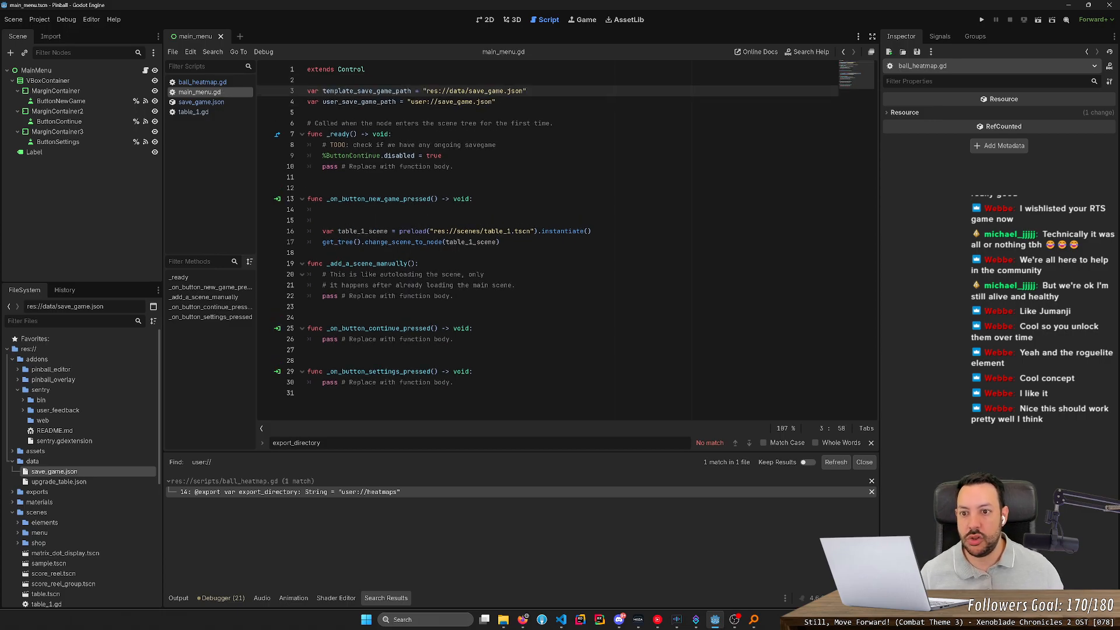
double_click(372, 90)
double_click(359, 102)
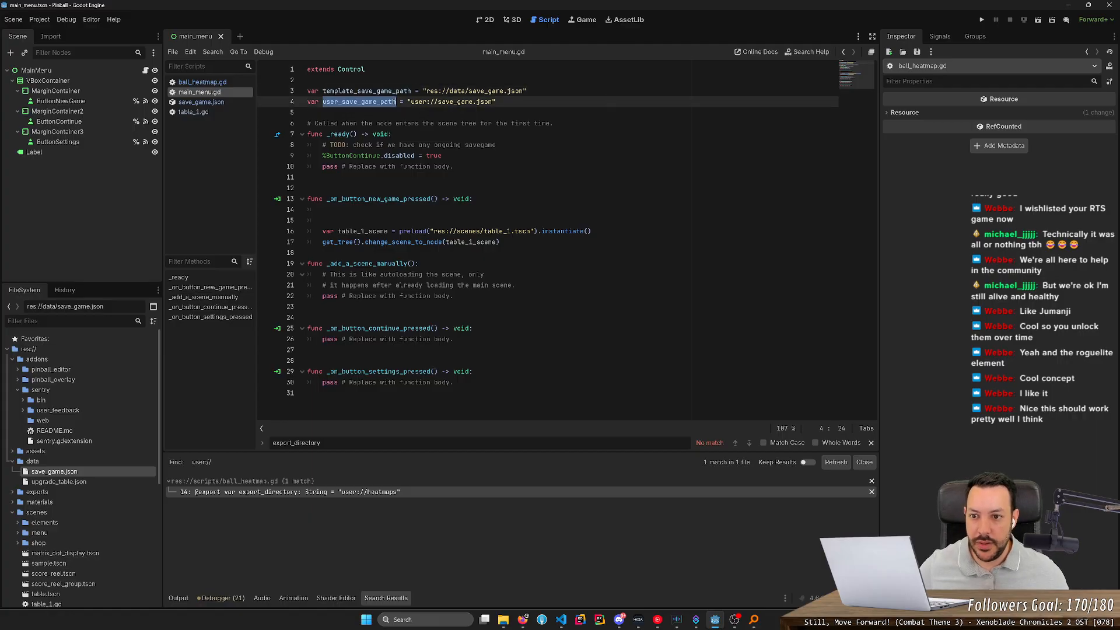
- Place the cursor on the first blank line of the new-game function, then search the Godot docs in the browser for create file
click(322, 209)
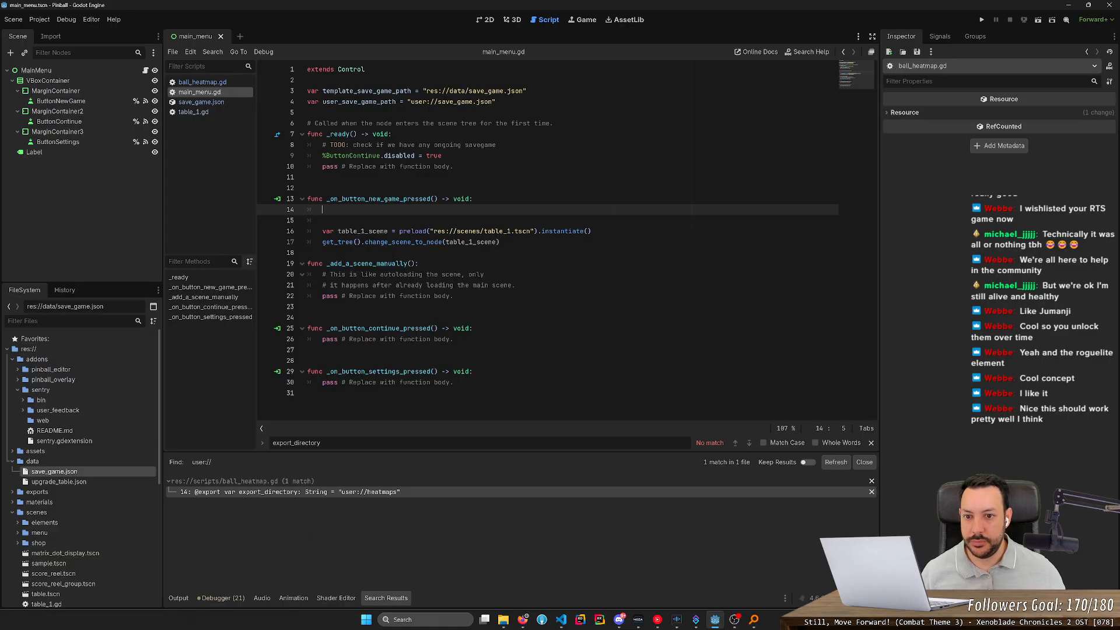
click(522, 620)
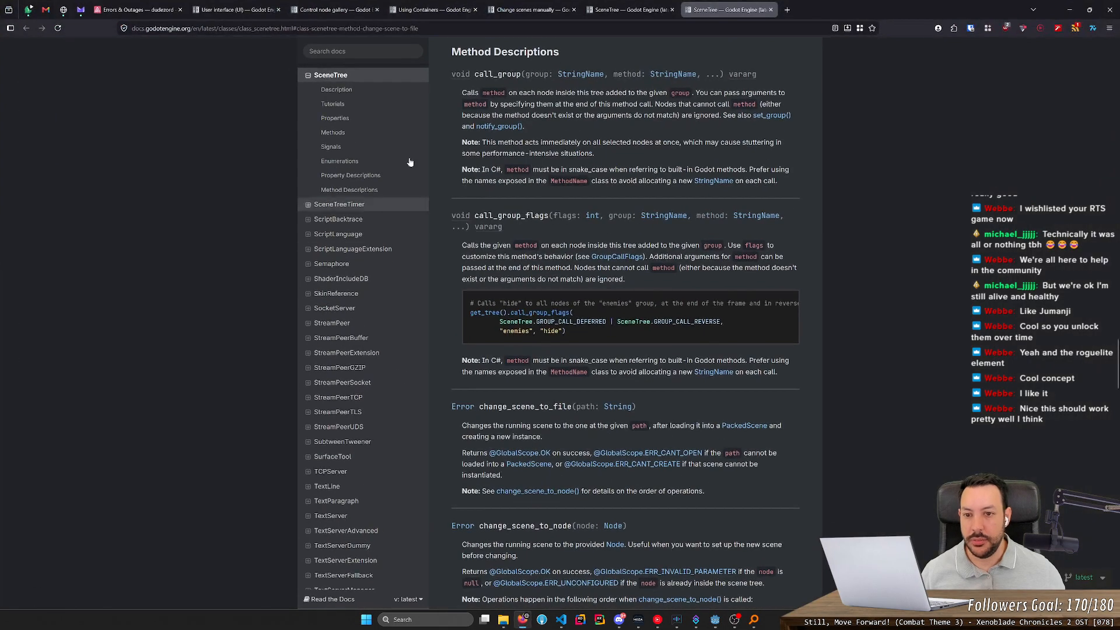
text(/)
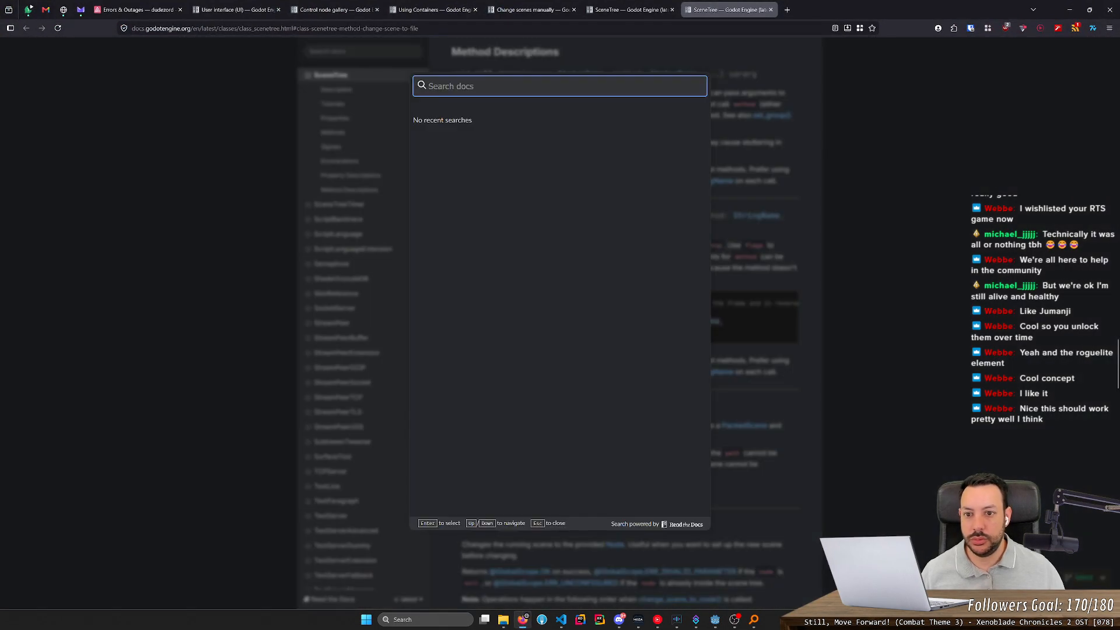
text(create file)
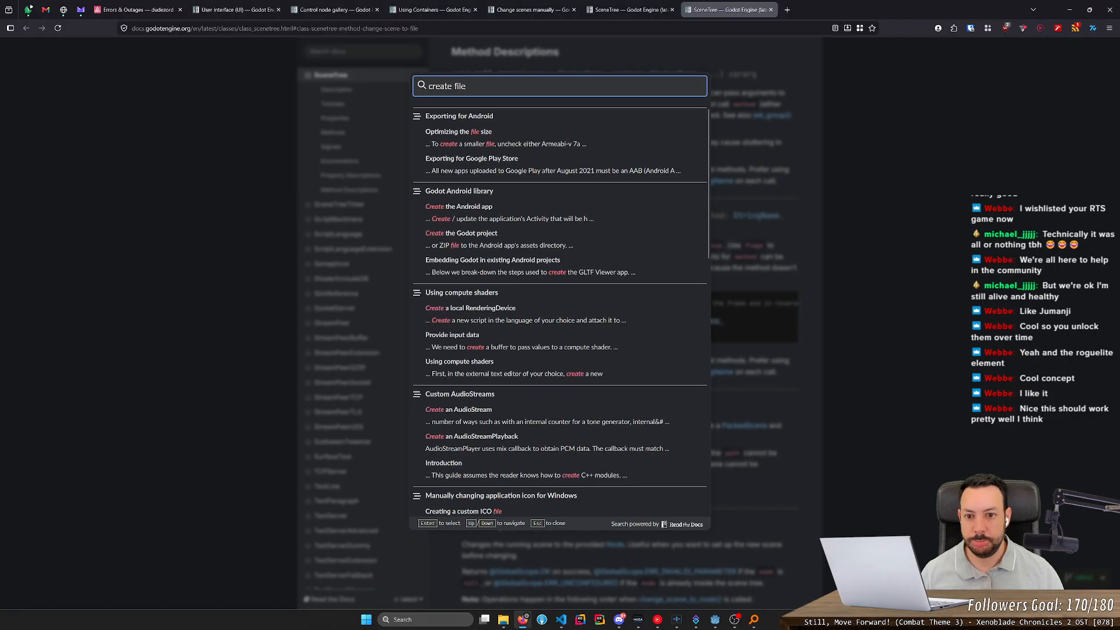
- Search the docs for file instead, open the File and data I/O section, and go to its Saving games page
key(BackSpace)
key(BackSpace)
key(BackSpace)
key(BackSpace)
key(BackSpace)
key(BackSpace)
key(BackSpace)
key(BackSpace)
key(BackSpace)
key(BackSpace)
text(file)
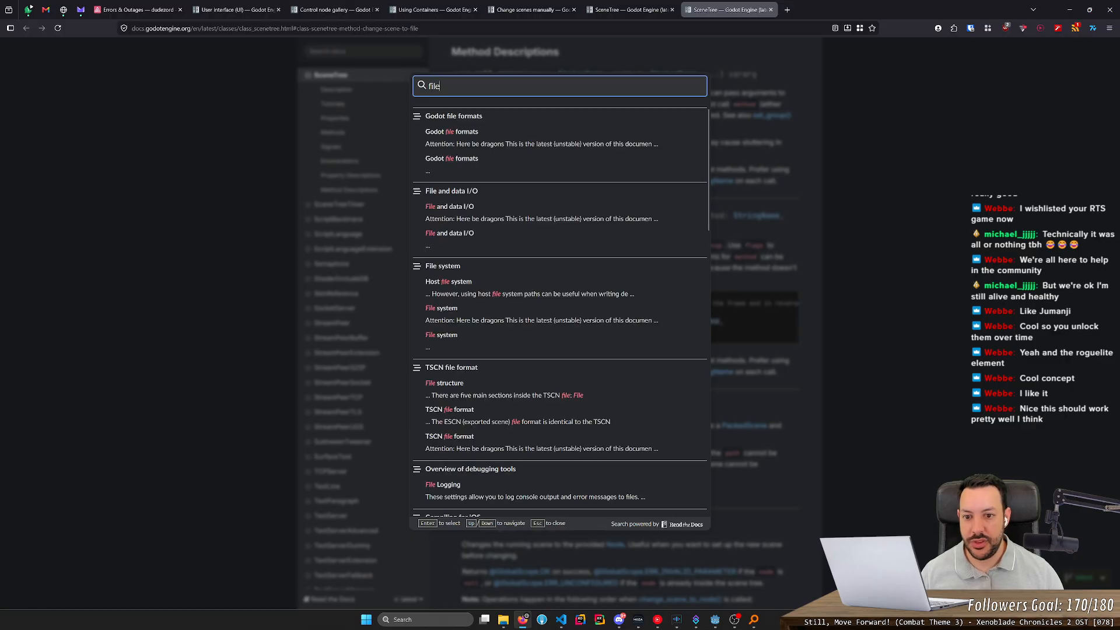
click(460, 207)
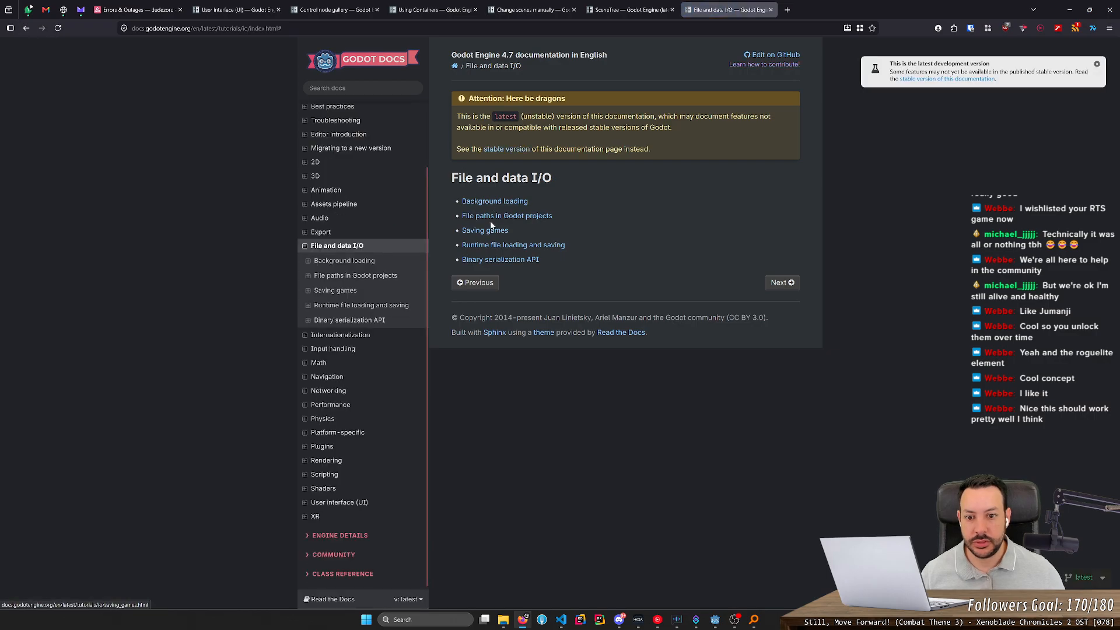
click(488, 230)
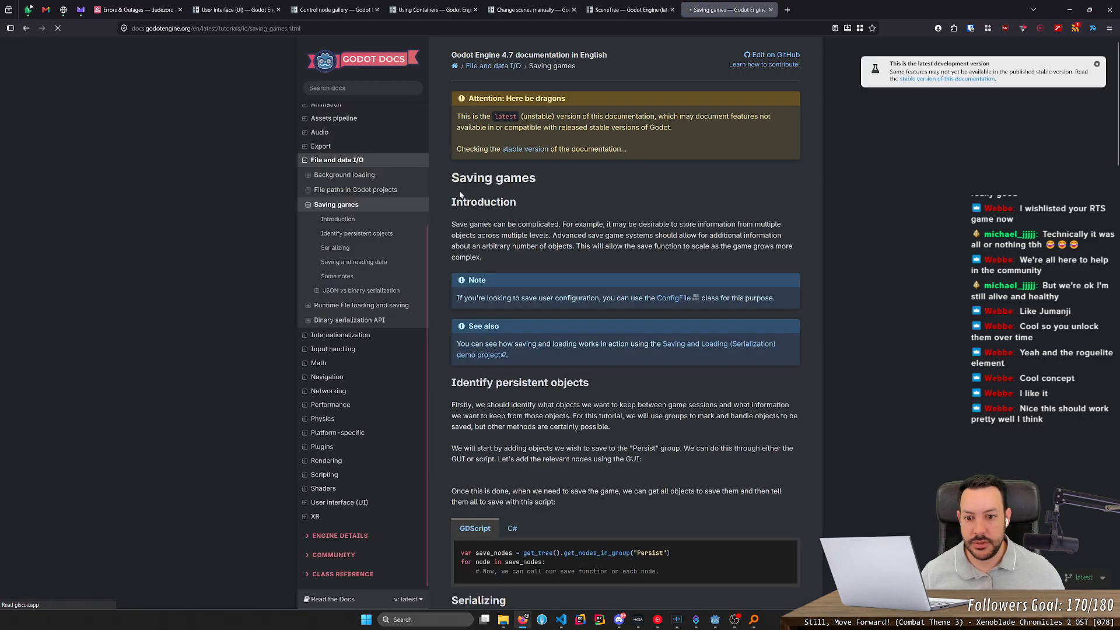
- Copy the save_file FileAccess.open line from the Saving and reading data example and paste it into the new-game function in Godot
scroll(491, 197, down, 5)
scroll(558, 232, down, 7)
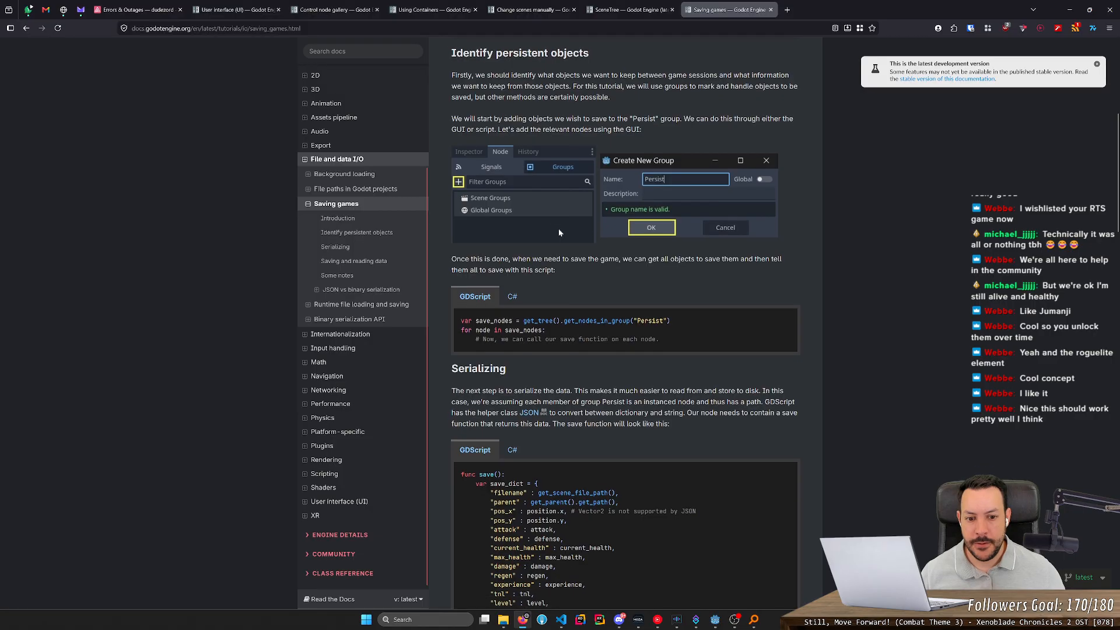
scroll(624, 327, down, 4)
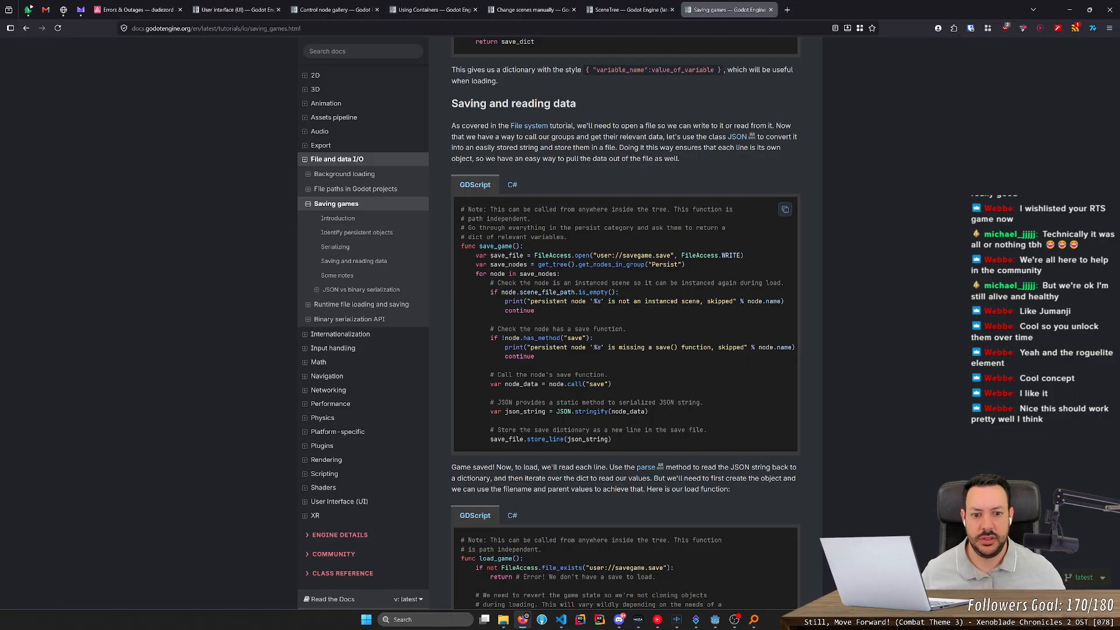
triple_click(554, 255)
key(ctrl+c)
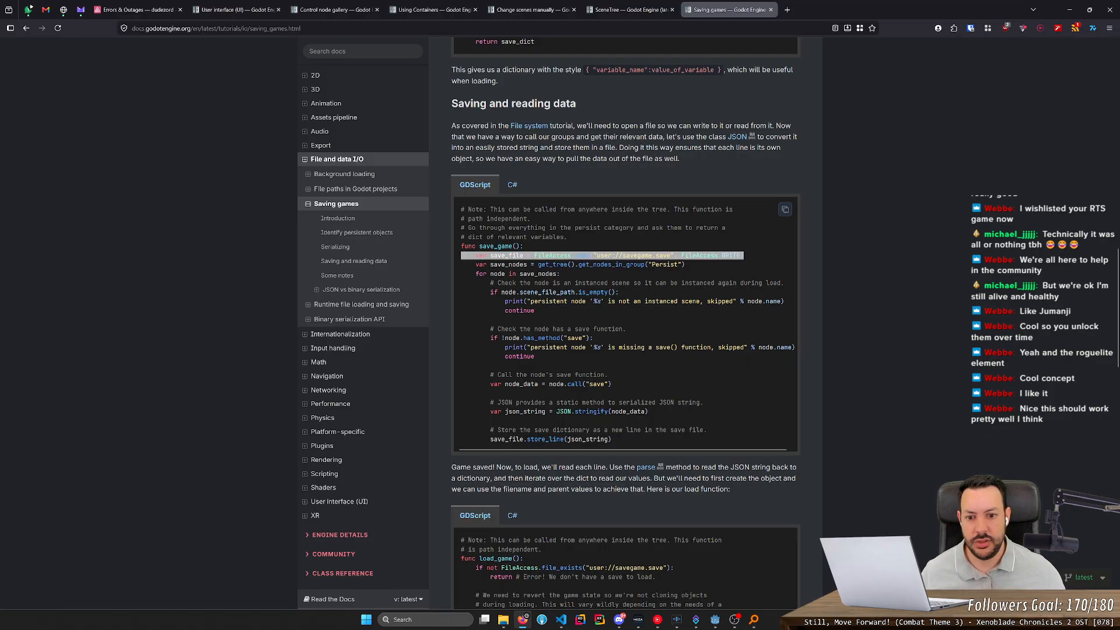
key(alt+Tab)
key(ctrl+v)
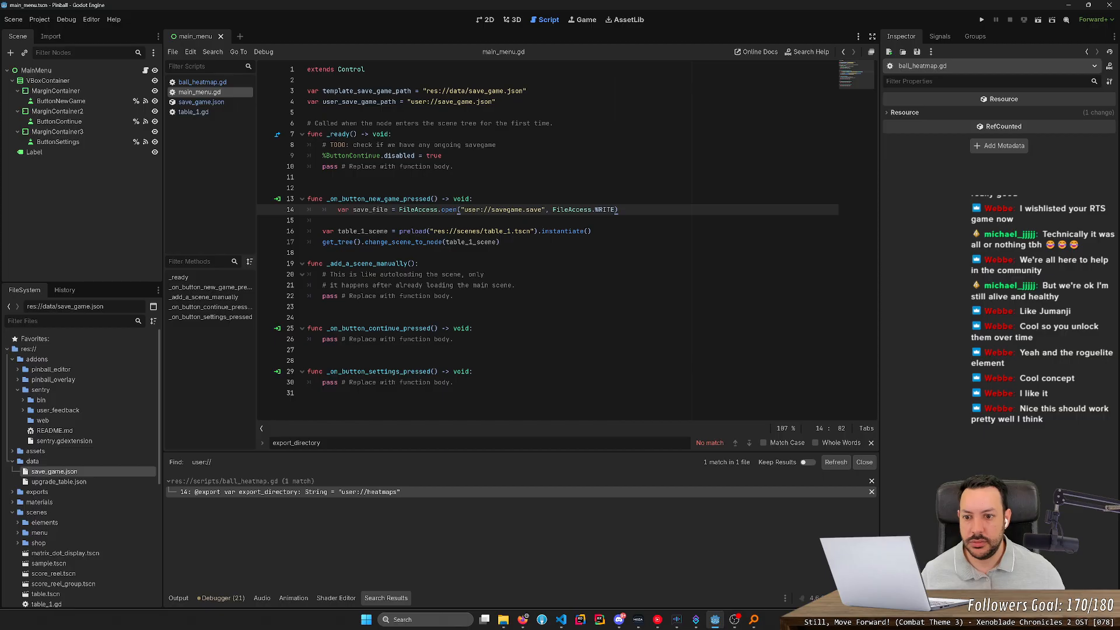
- Clear the pasted line and start a FileAccess method call in its place, trying copy as the method
key(BackSpace)
double_click(437, 210)
key(shift+End)
key(BackSpace)
key(ctrl+BackSpace)
key(ctrl+BackSpace)
key(ctrl+BackSpace)
key(ctrl+BackSpace)
key(ctrl+BackSpace)
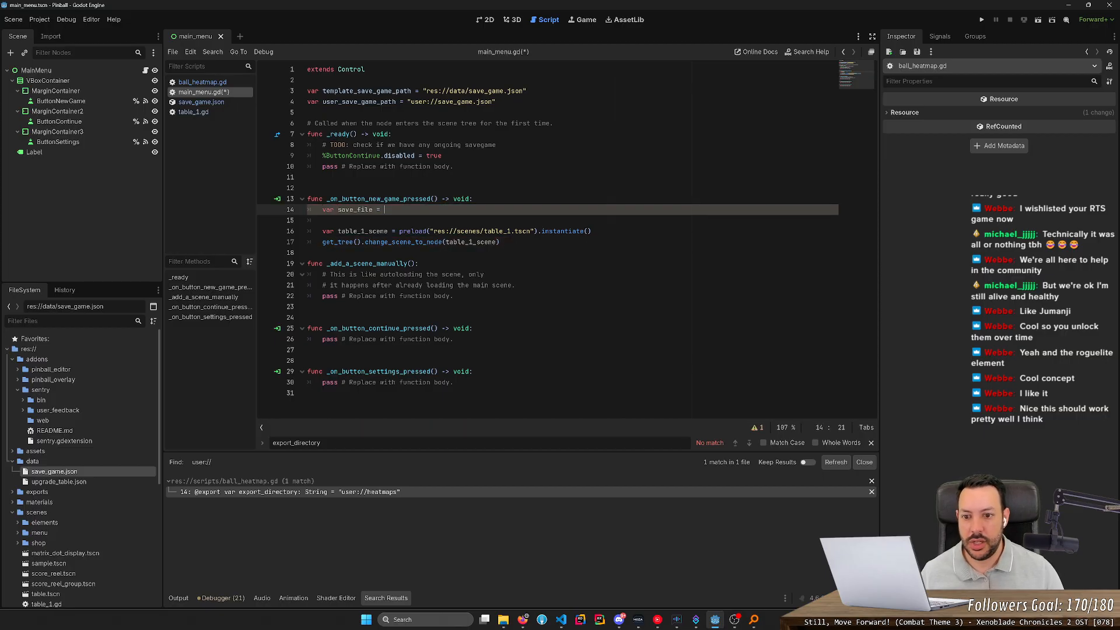
text(FileAc)
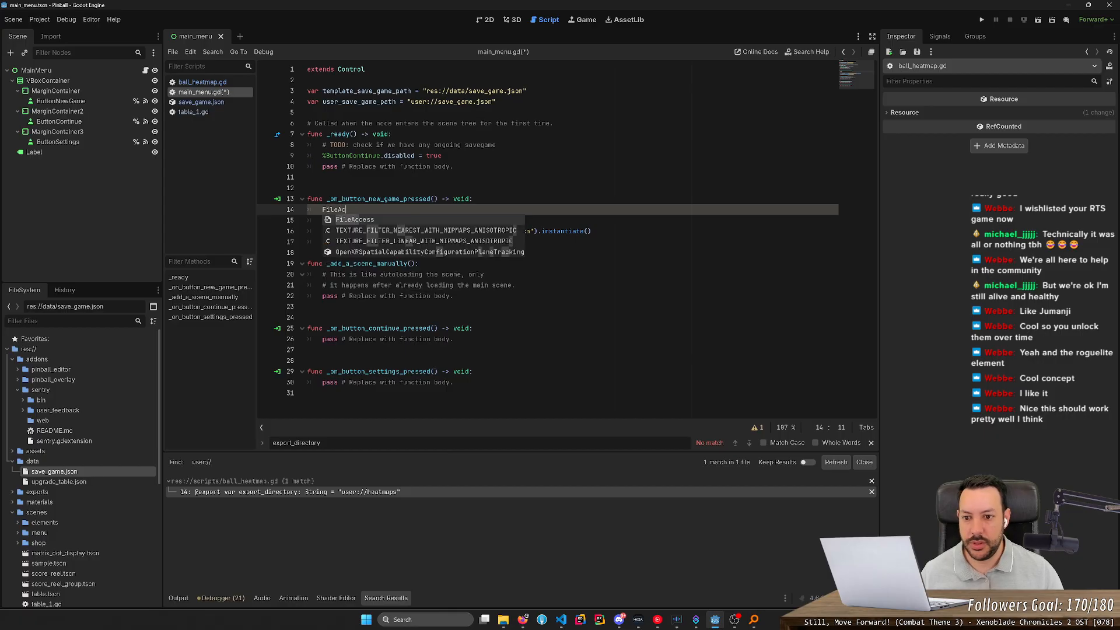
text(cess.copy)
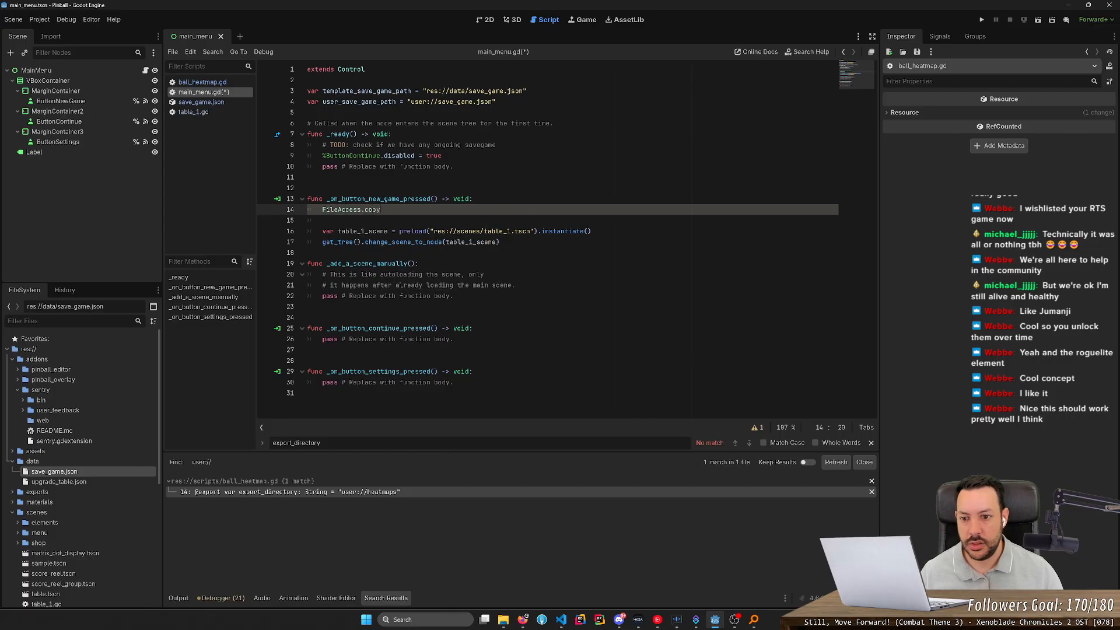
key(BackSpace)
key(BackSpace)
- Open the built-in FileAccess class reference and examine its file-writing example and the list of methods
ctrl+click(335, 211)
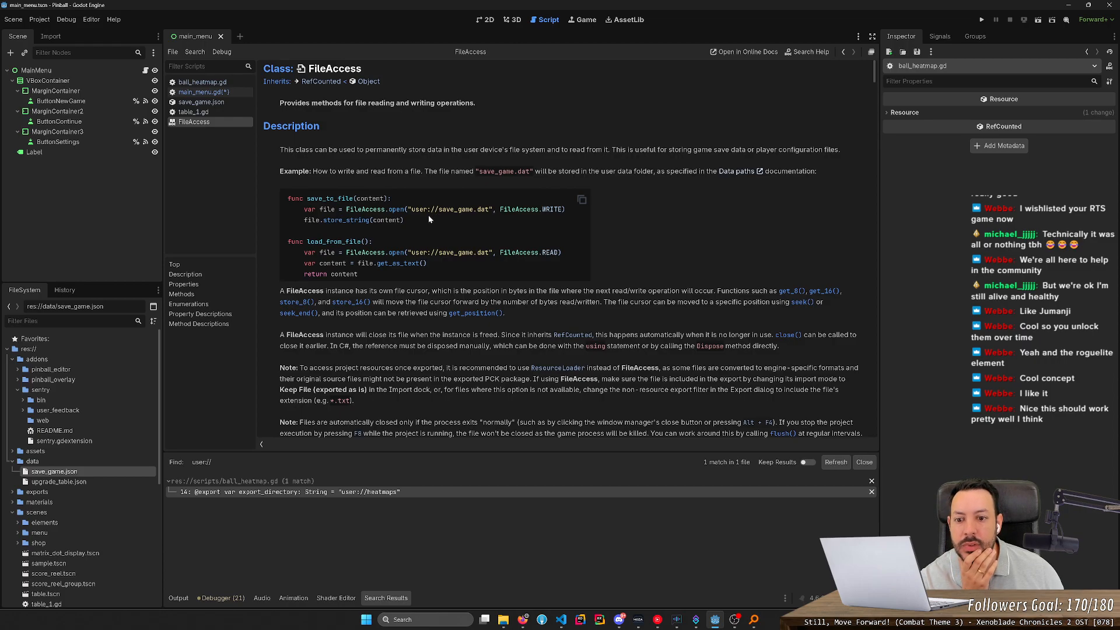
drag(305, 220, 402, 224)
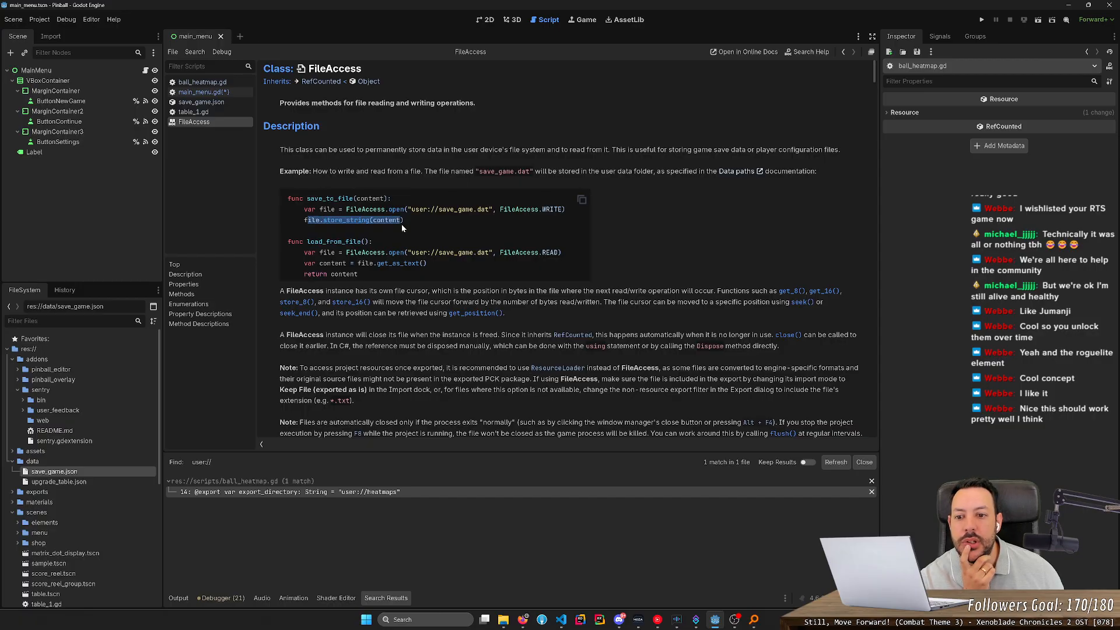
click(401, 224)
scroll(401, 223, down, 5)
scroll(436, 244, down, 4)
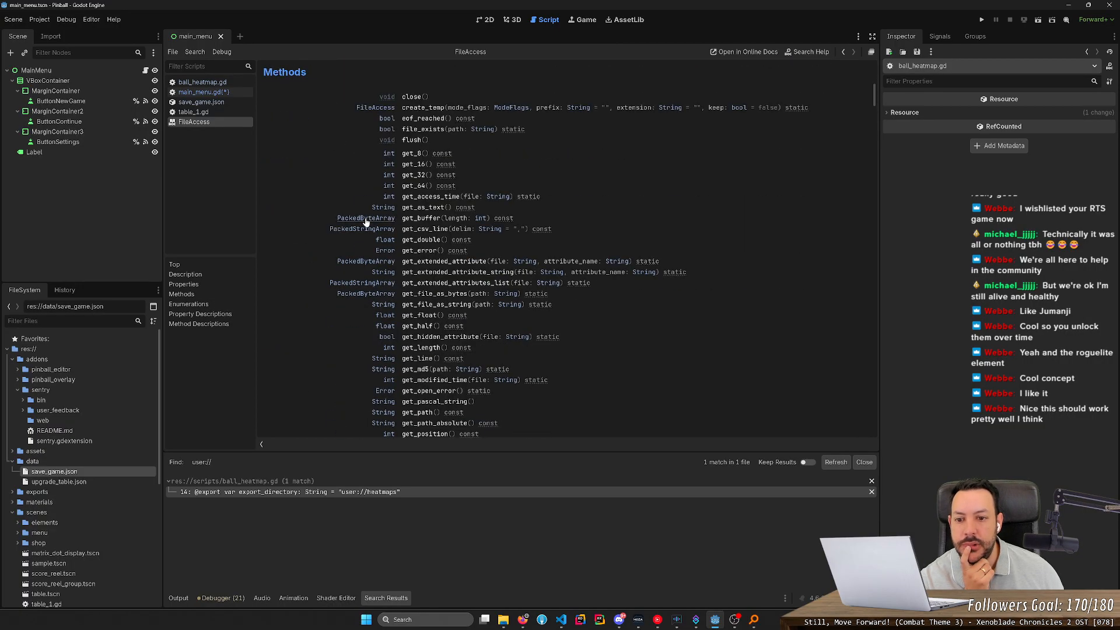
scroll(350, 204, up, 3)
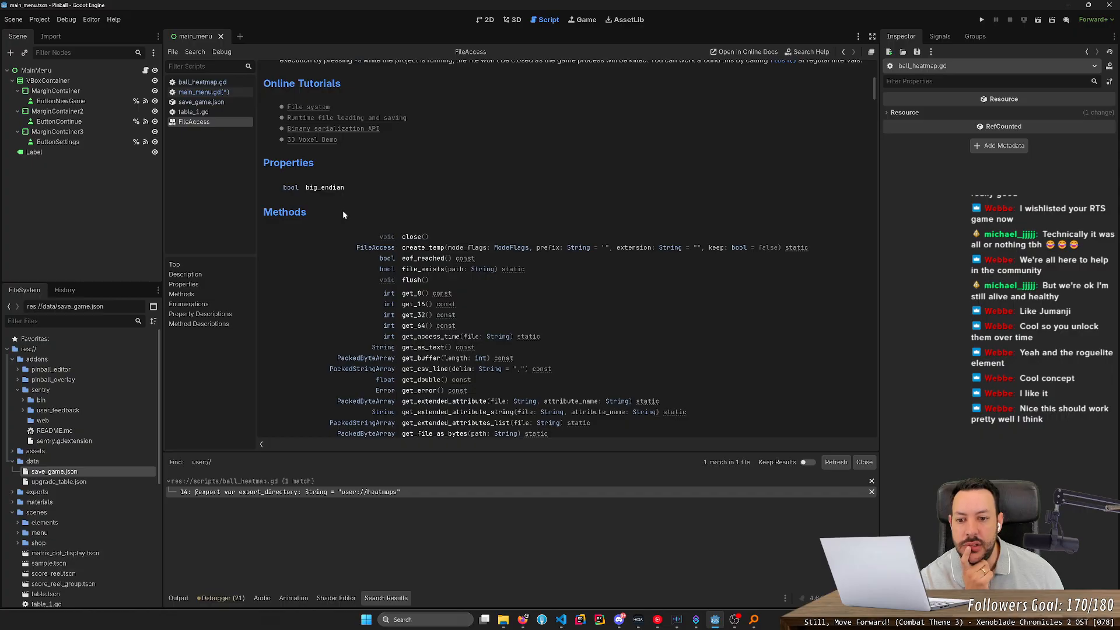
scroll(343, 215, down, 5)
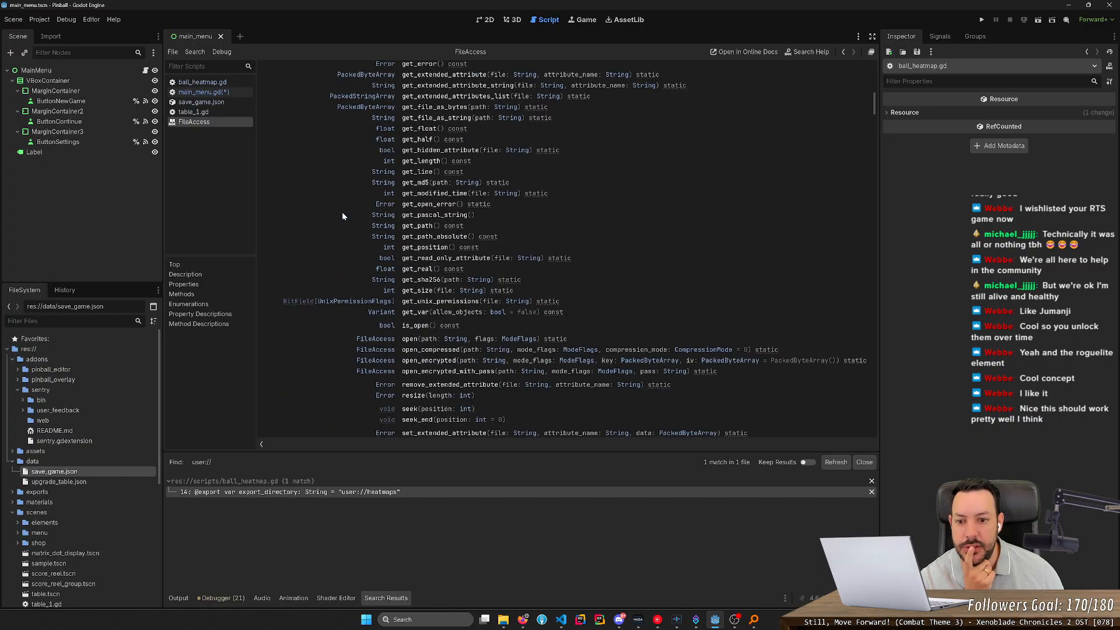
scroll(342, 215, down, 3)
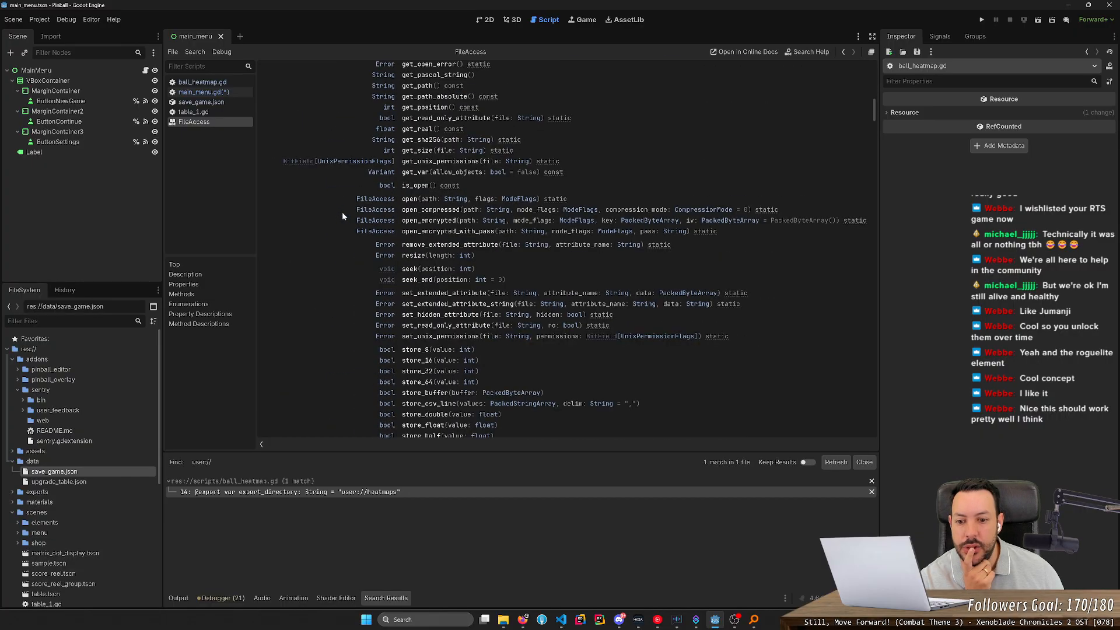
scroll(342, 216, down, 3)
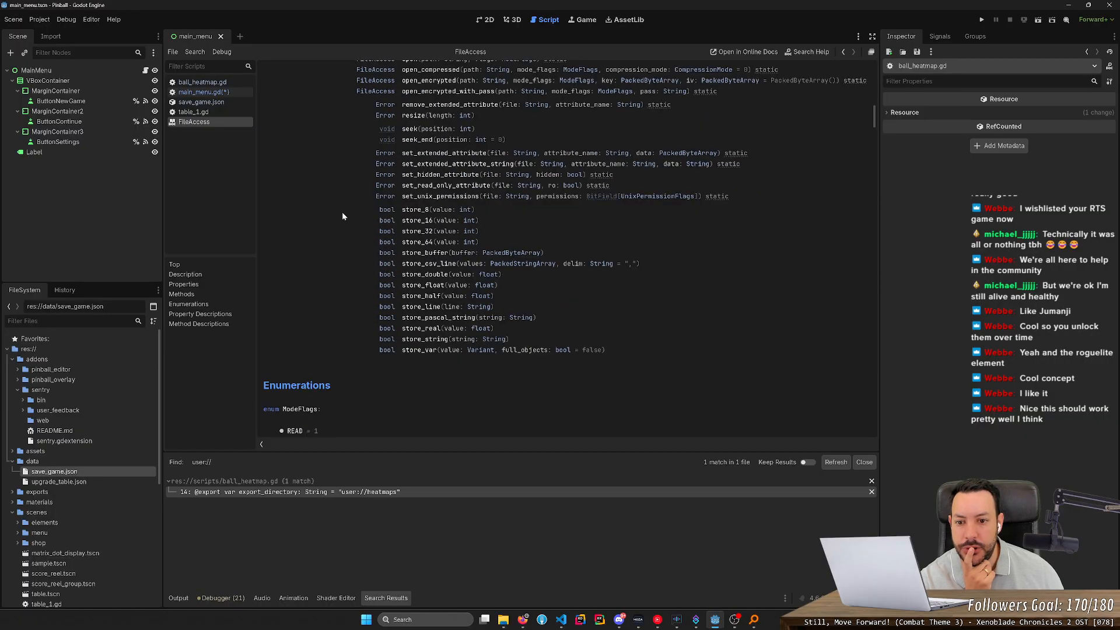
scroll(342, 216, up, 6)
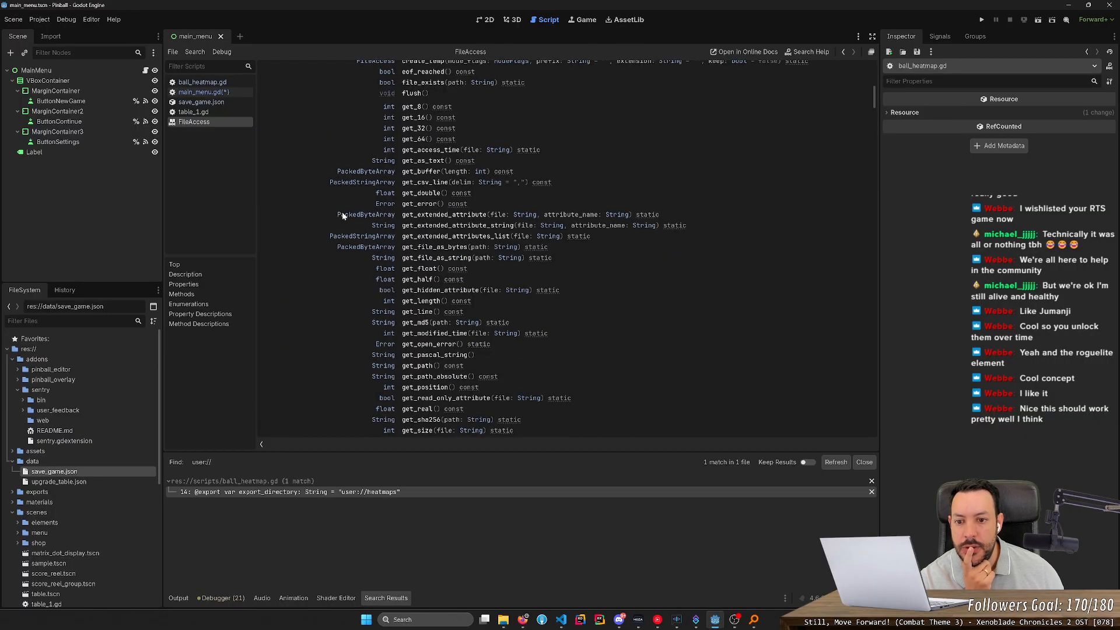
- Back in the new-game function, complete the FileAccess call as open(template_save_game_path,FileAccess.READ)
key(alt+Left)
click(365, 209)
text(op)
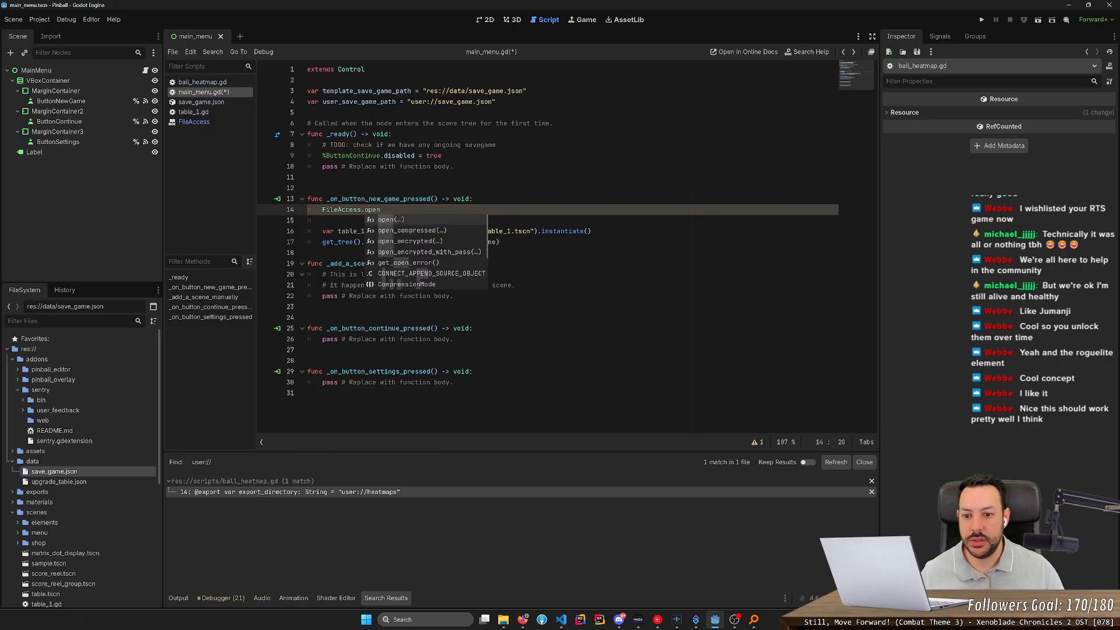
key(Return)
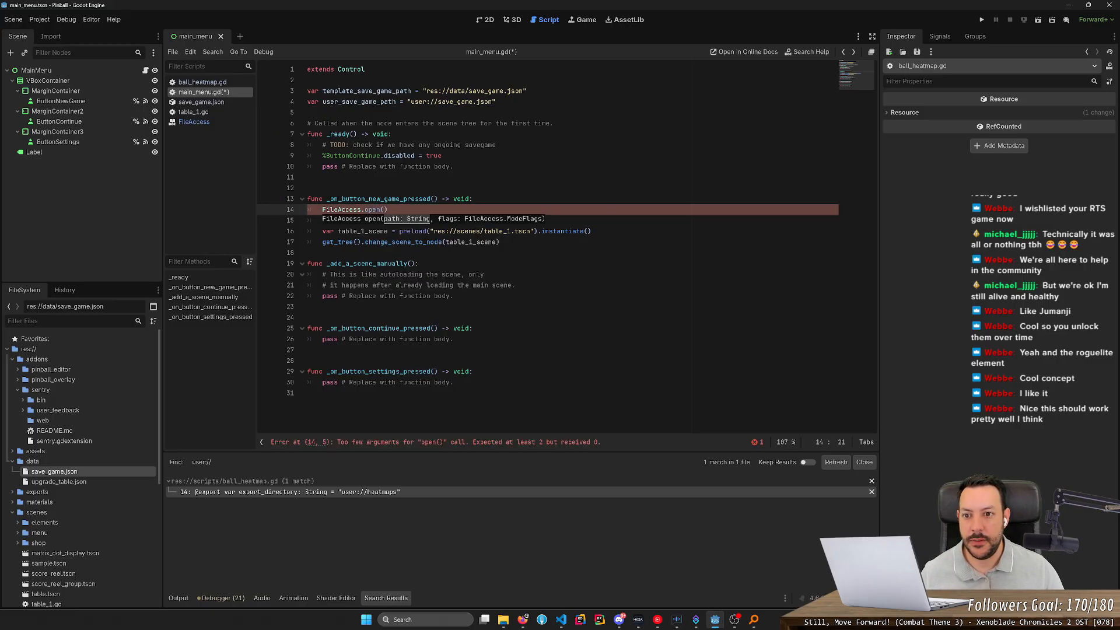
text(template_save_game_path)
key(Return)
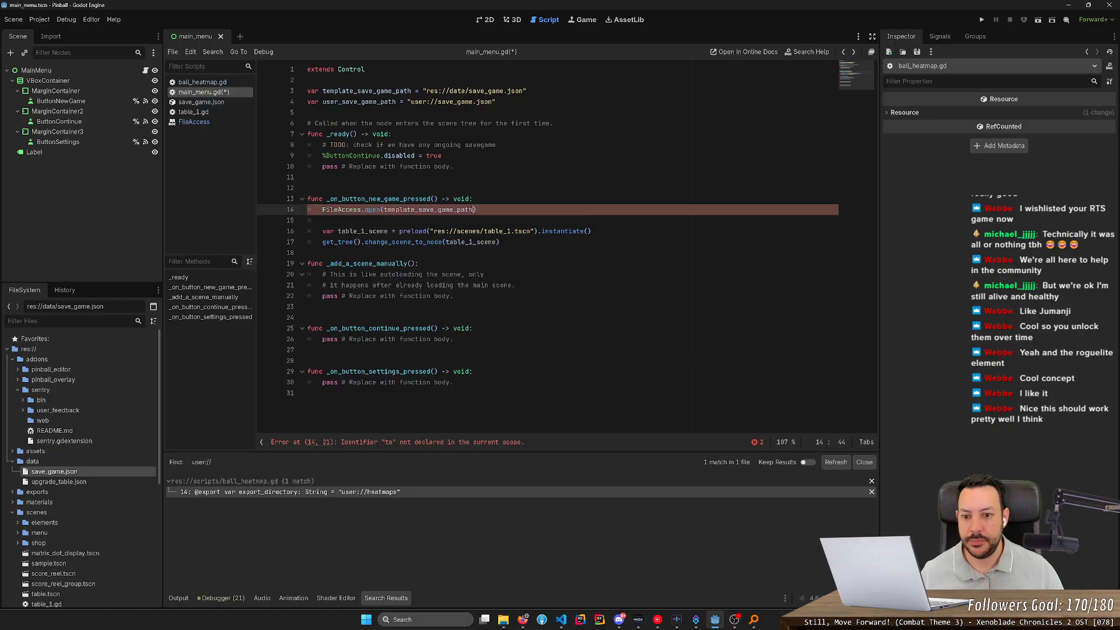
text(,)
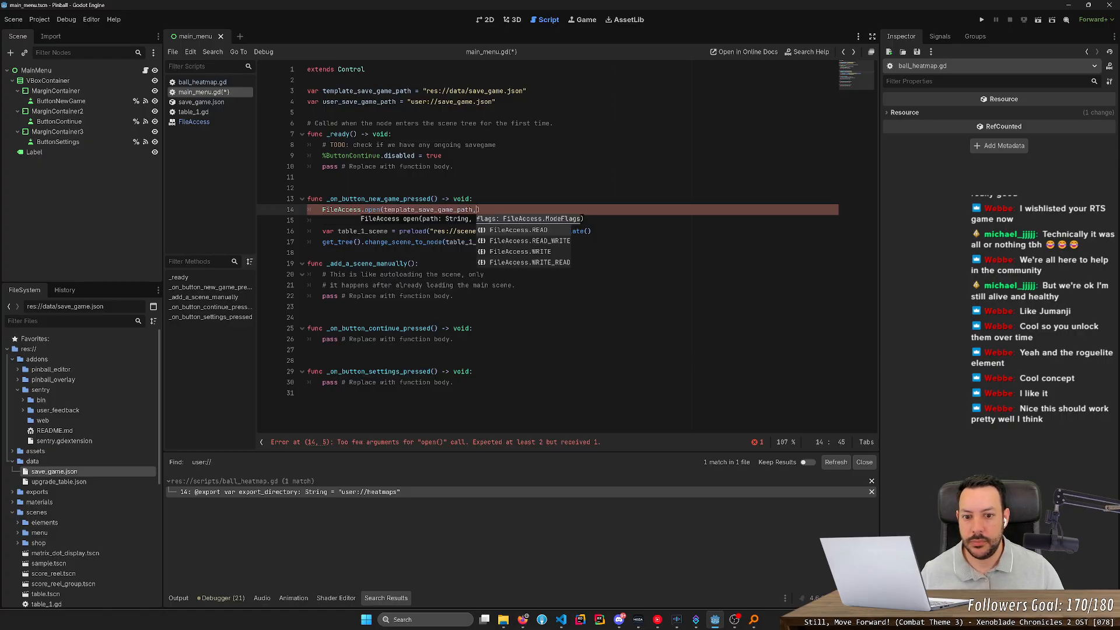
key(Return)
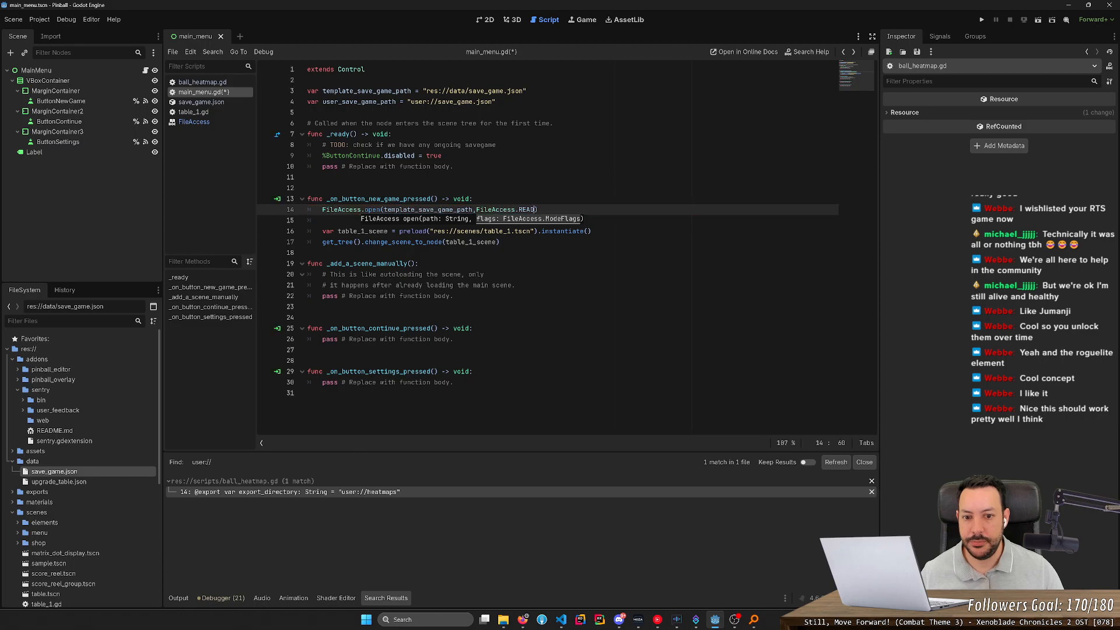
- Assign the template FileAccess.open call to a new variable named template_file
key(Up)
key(ctrl+Right)
key(ctrl+Right)
key(ctrl+Left)
text(var template_file =)
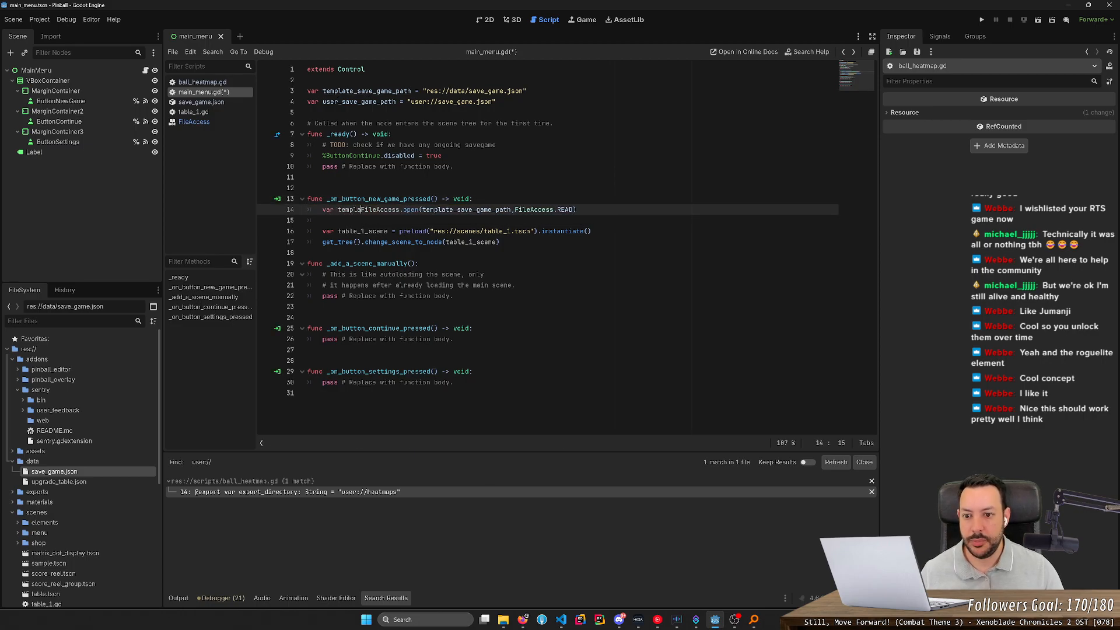
key(Escape)
- Declare template_contents on the line below, starting its value with template_file, and look through the suggested members matching read
key(Down)
text(var )
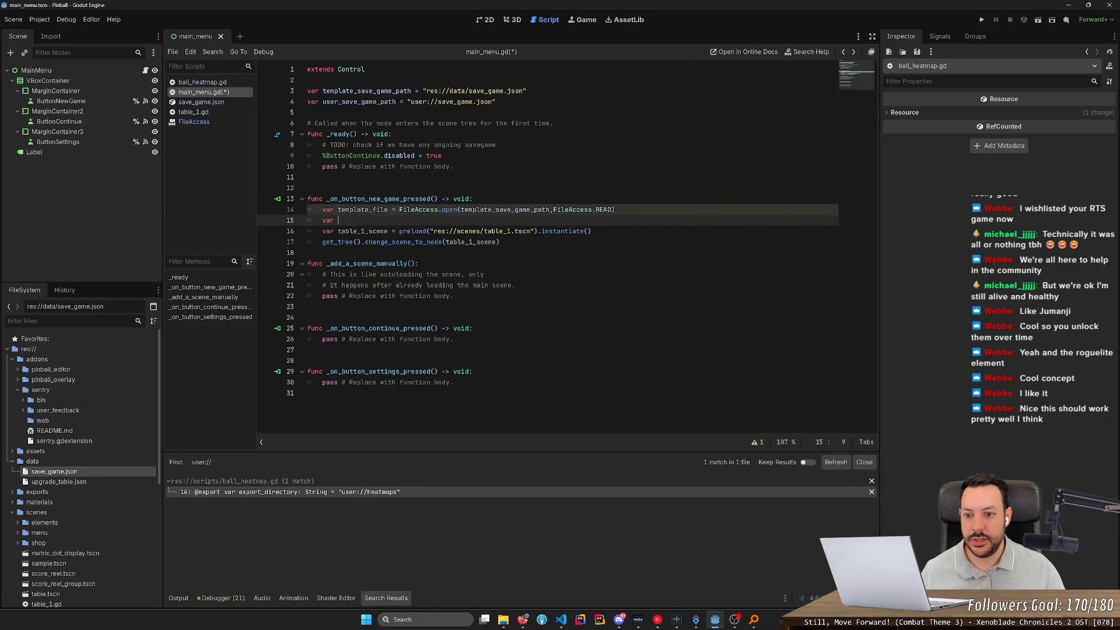
text(template_contents )
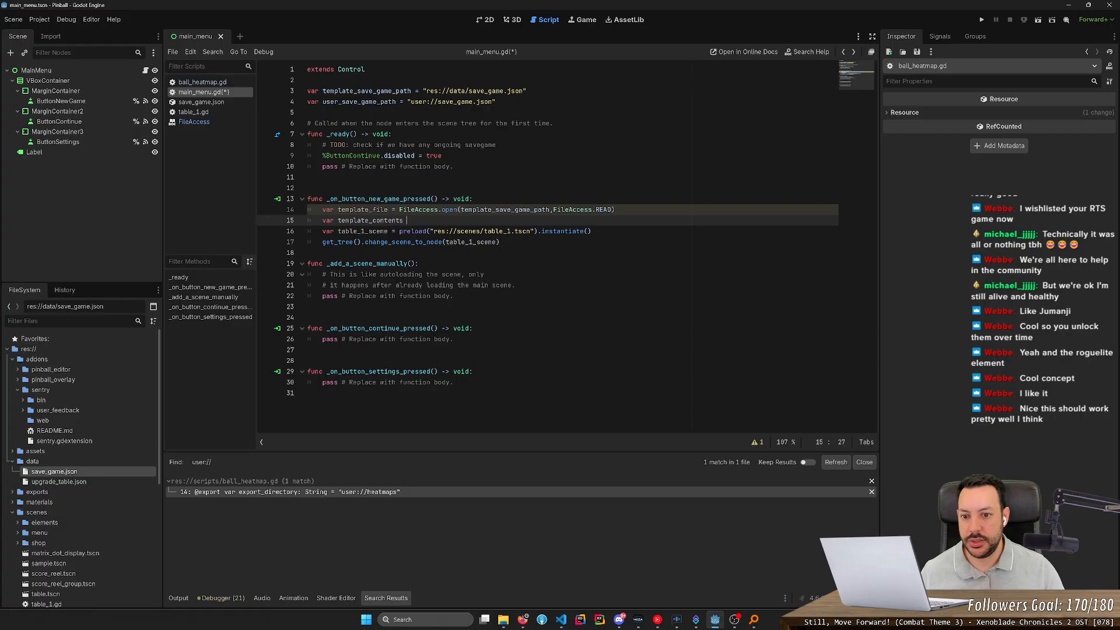
text(= tem)
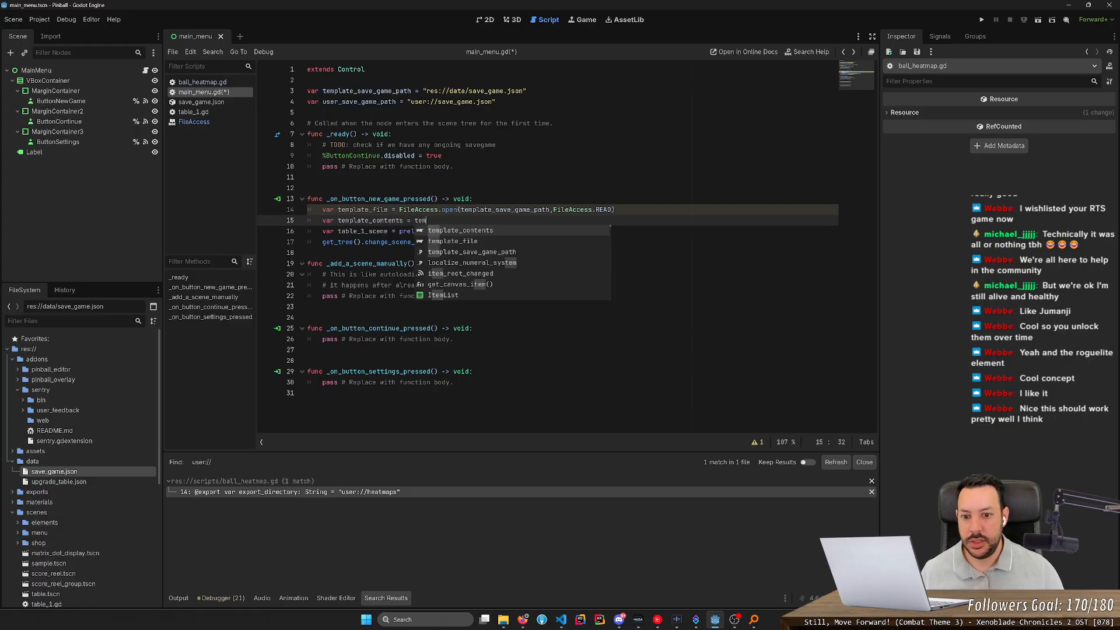
text(plate_file.read)
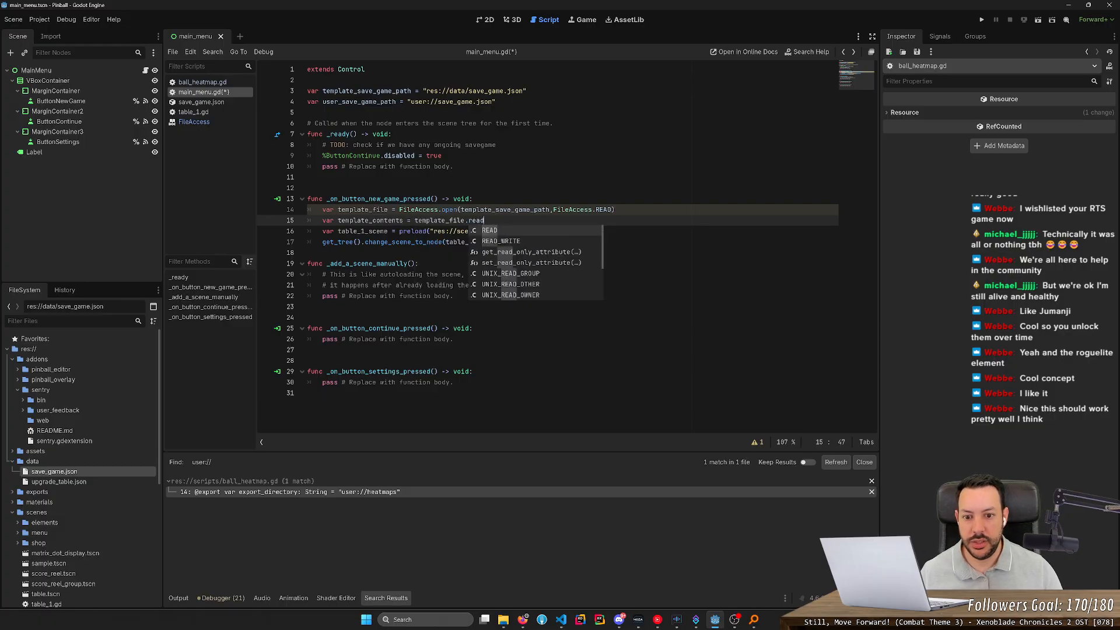
key(Down)
key(Down)
key(Down)
key(Down)
key(Down)
key(Down)
key(Down)
key(Down)
key(Down)
key(Down)
key(Down)
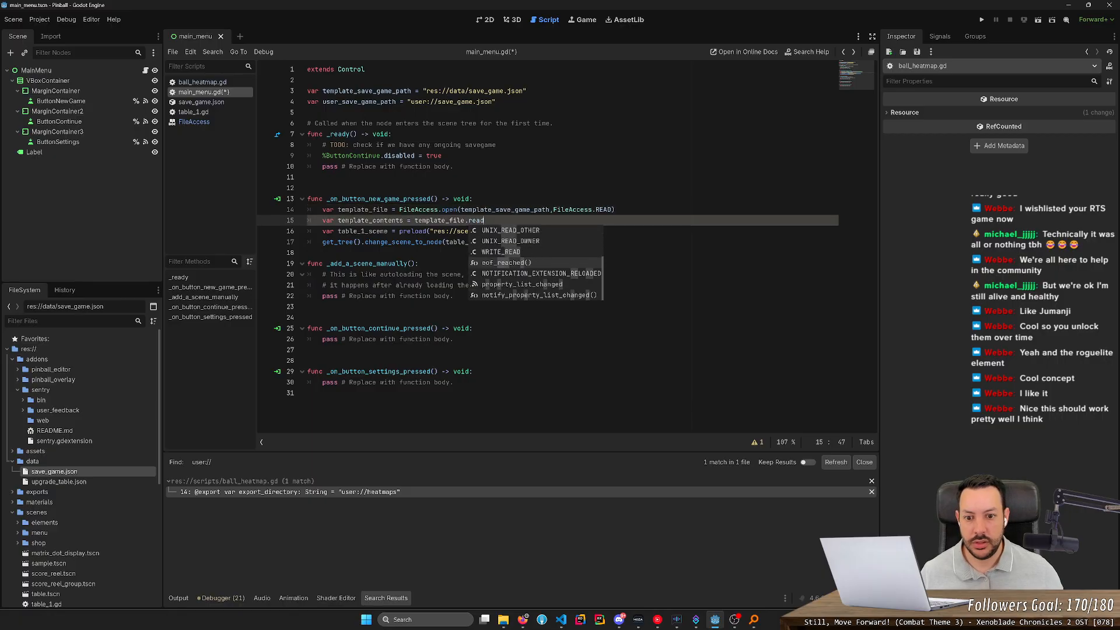
key(Down)
key(Down)
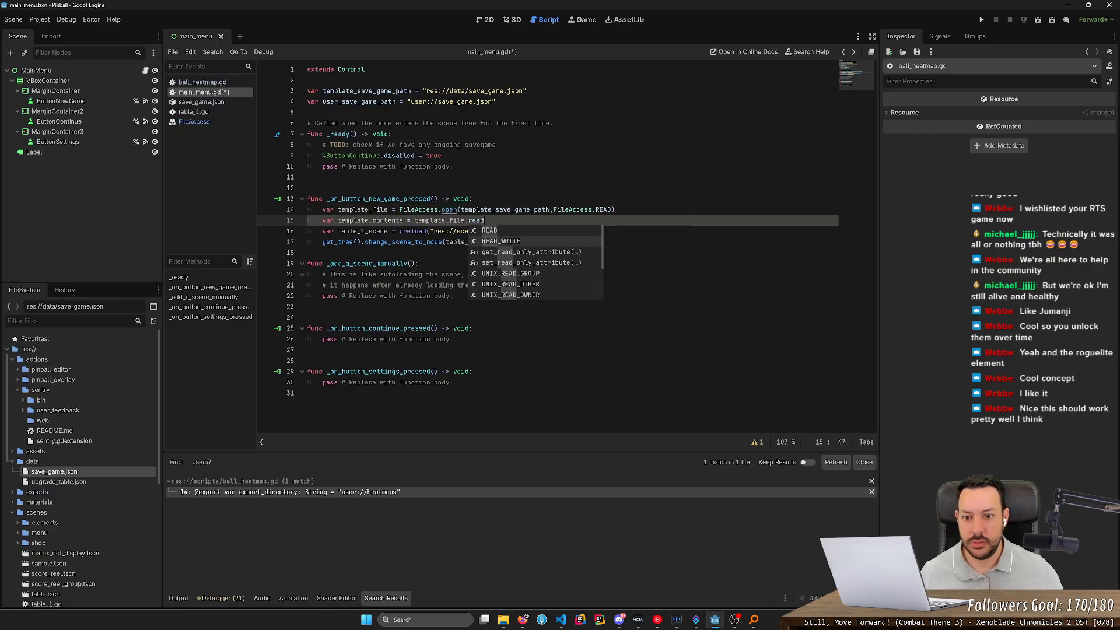
- Look up FileAccess.open in the class reference and examine the class's example of loading text from a file
ctrl+click(452, 211)
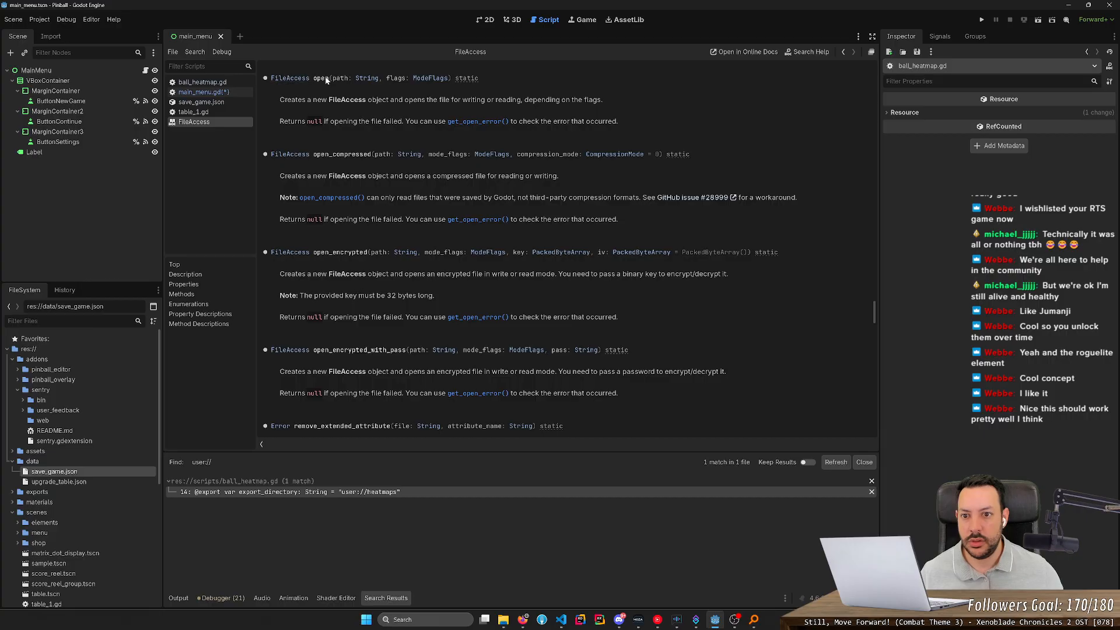
click(295, 80)
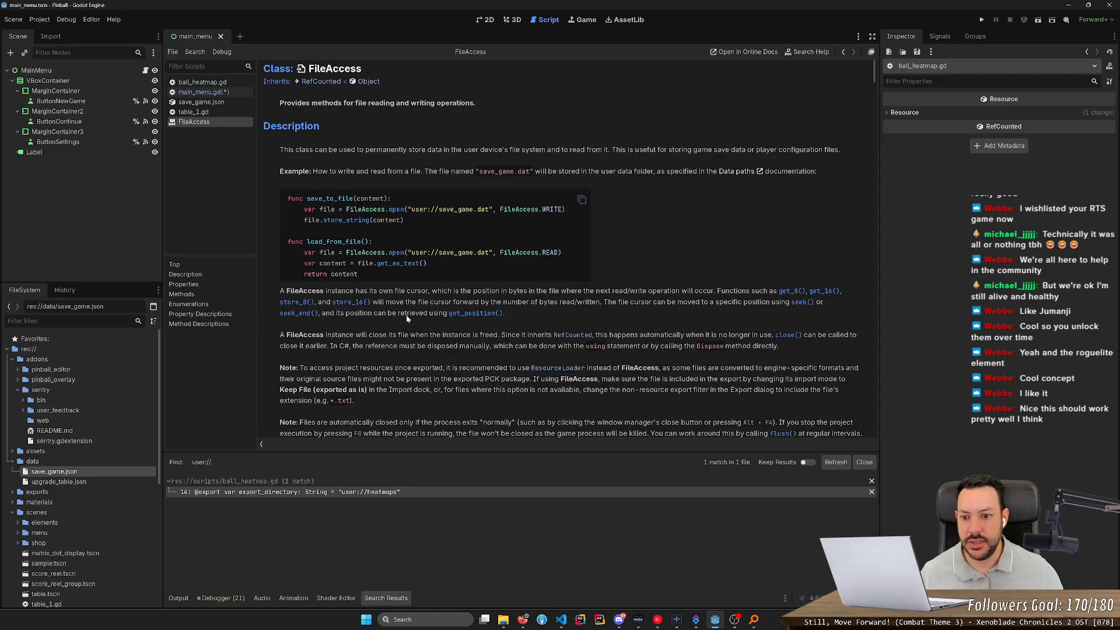
key(alt+Left)
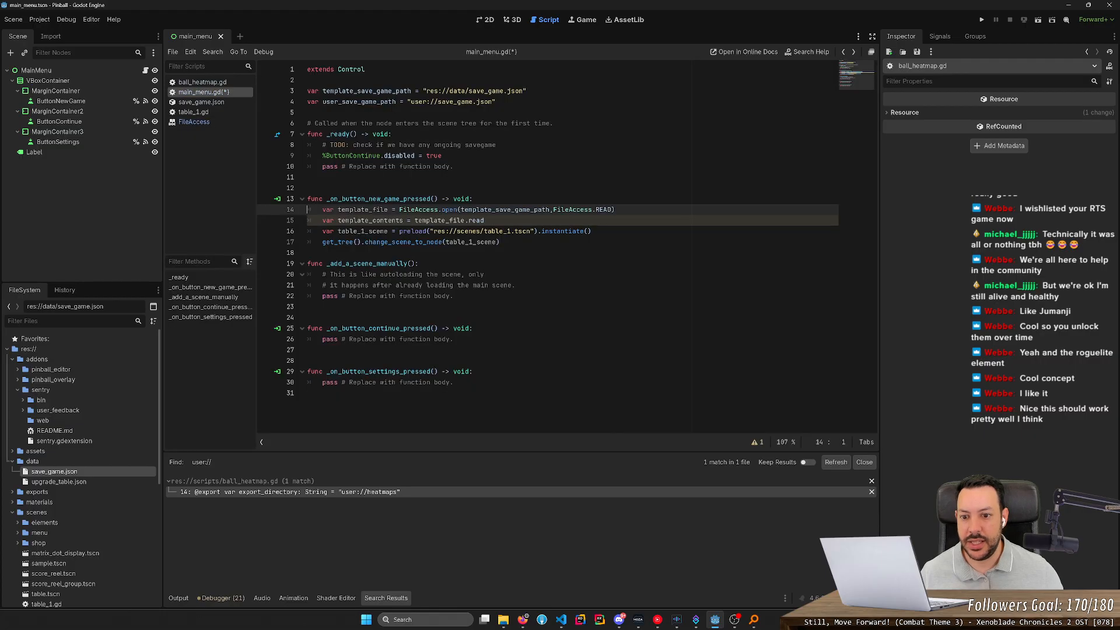
- Replace read with get_as_text() so that template_contents takes the template file's text
click(484, 221)
key(BackSpace)
key(BackSpace)
key(BackSpace)
key(BackSpace)
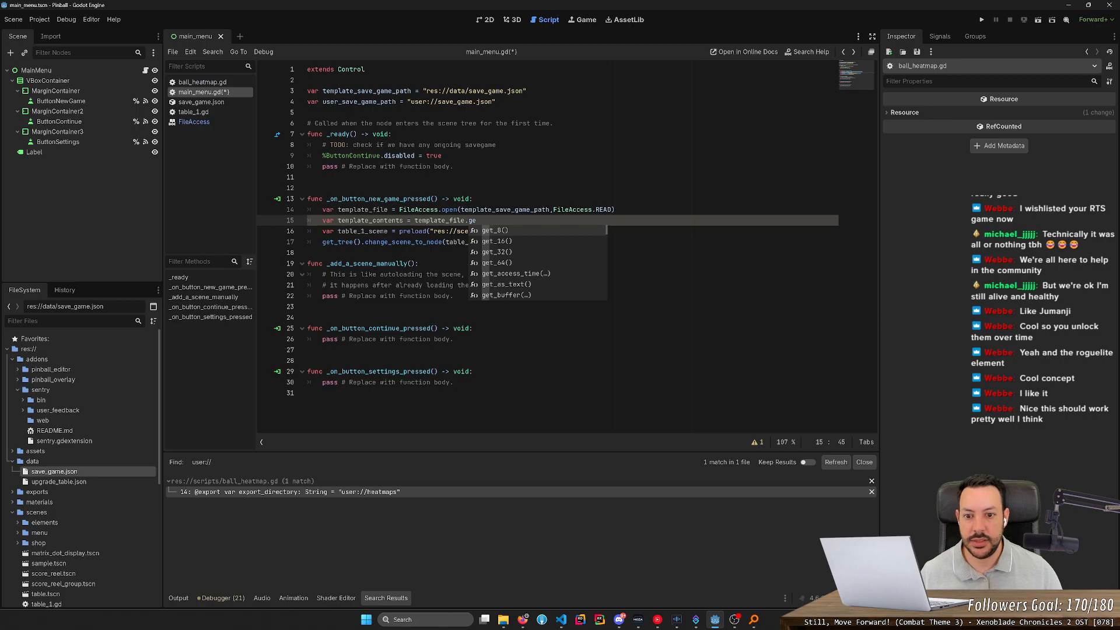
text(text)
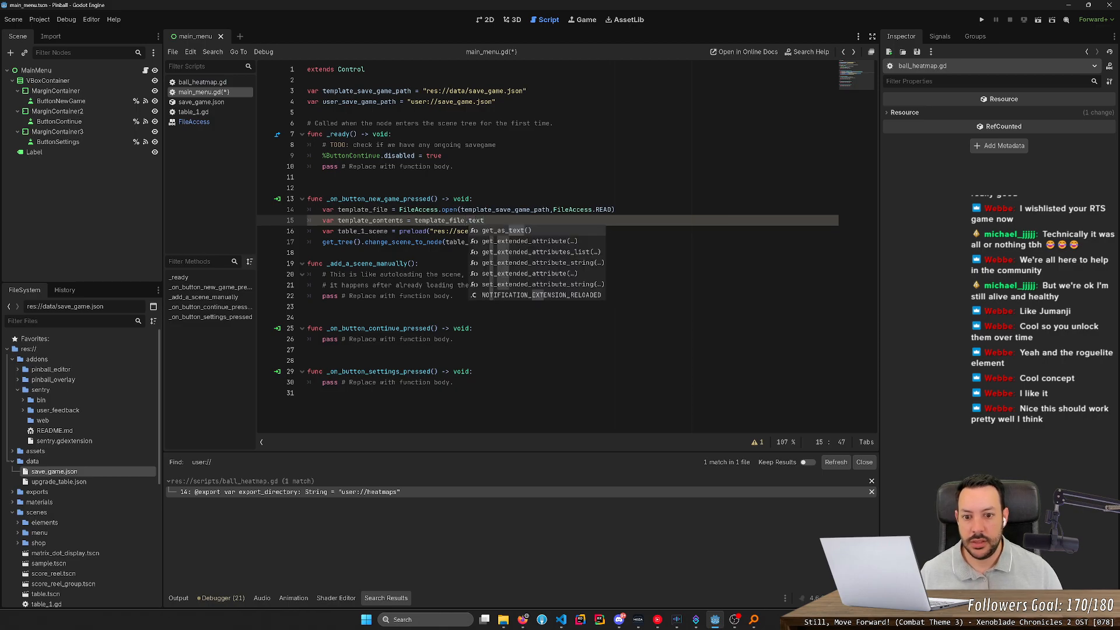
key(Return)
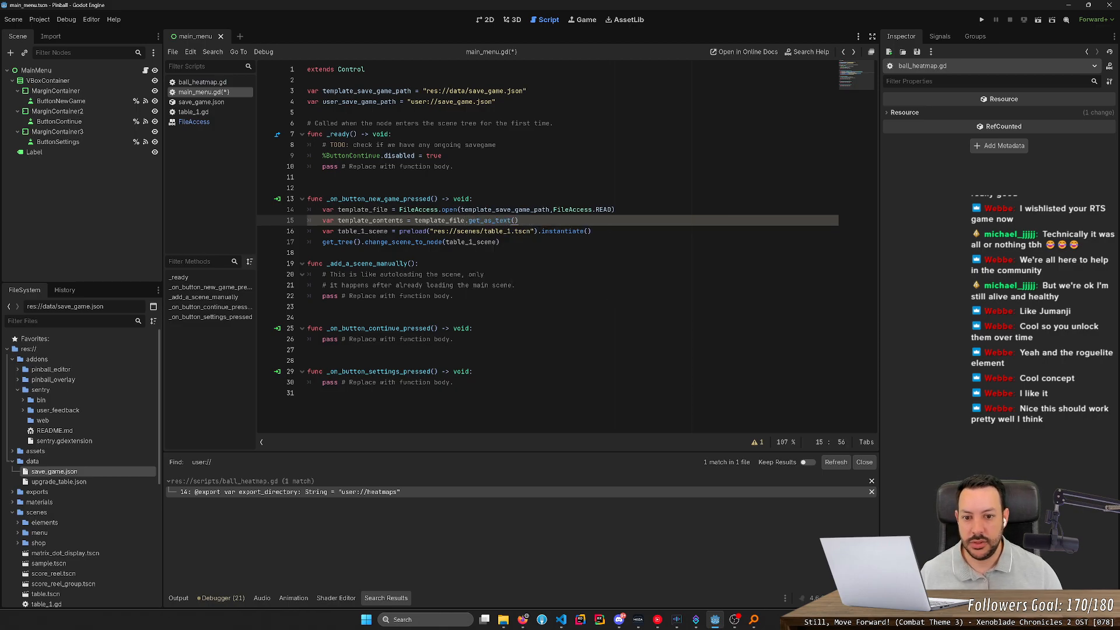
- Add template_file.close() below the template_contents line, followed by blank lines for more code
key(Return)
key(Return)
key(Up)
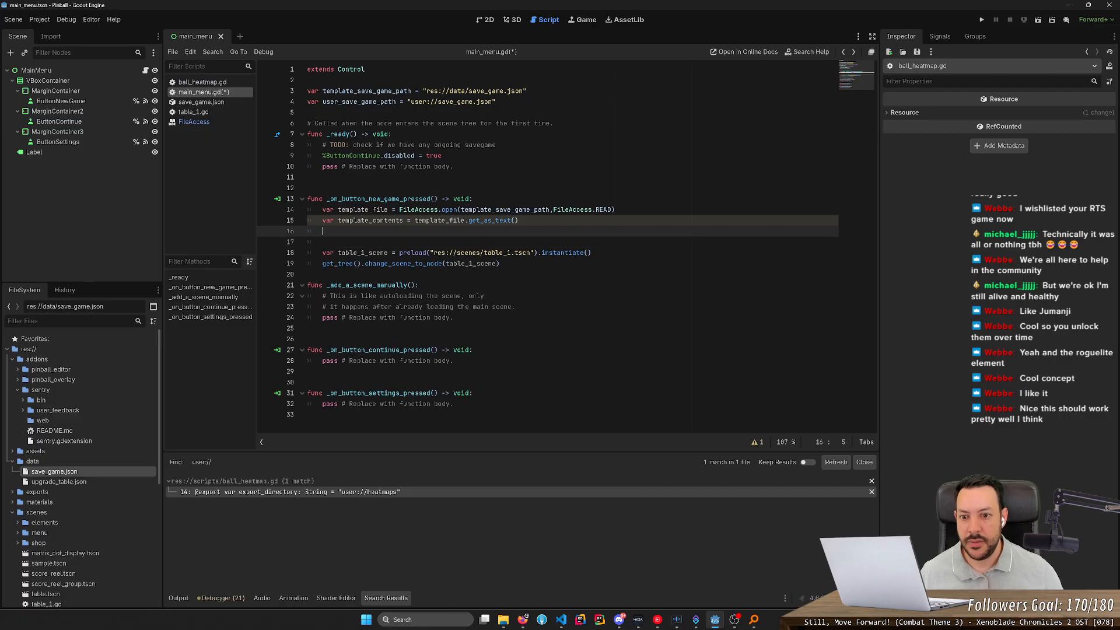
text(temp)
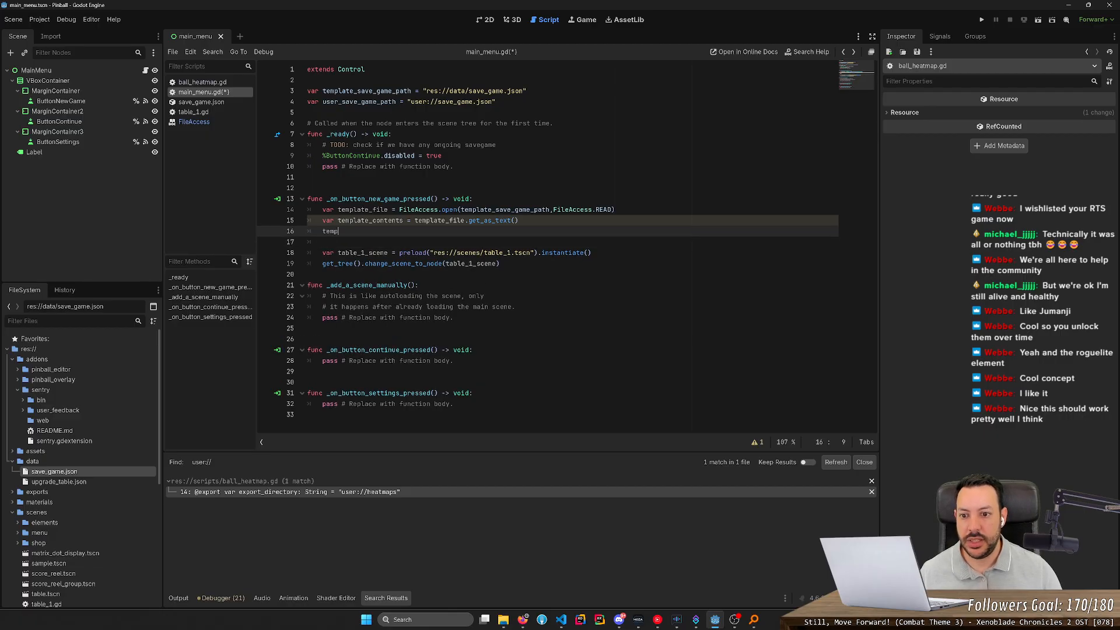
text(late_file.clo)
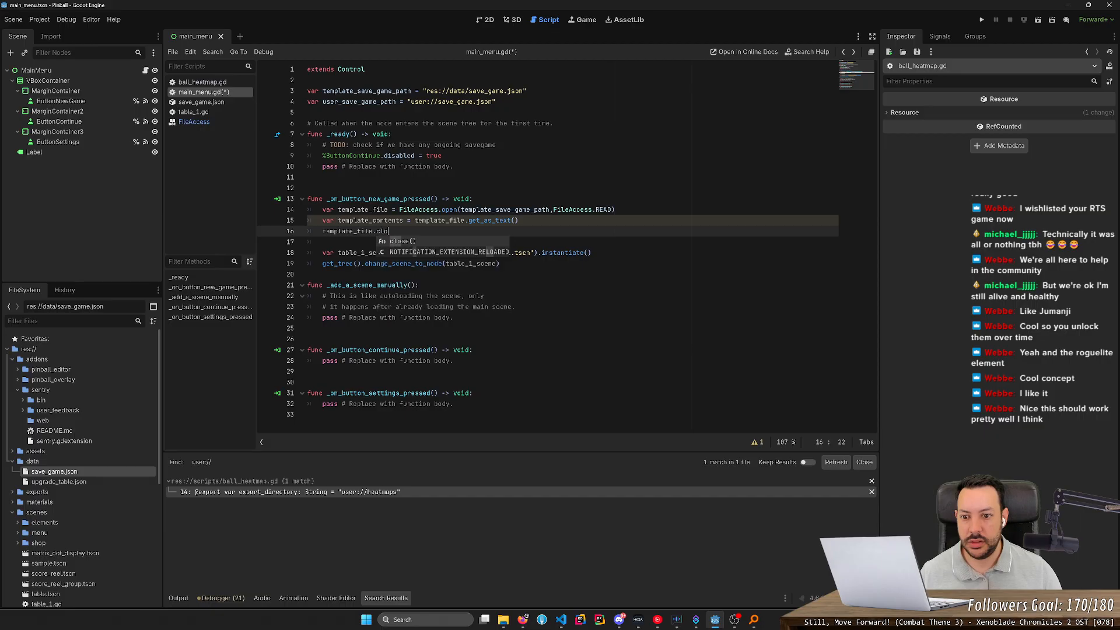
key(Return)
key(Return)
key(Return)
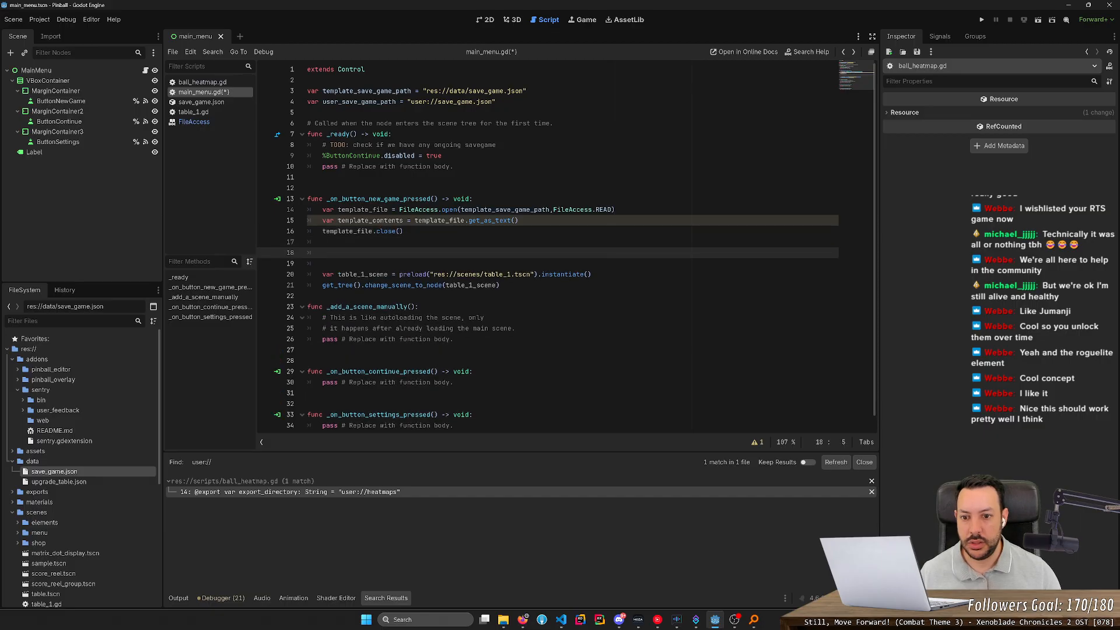
- Declare user_file as FileAccess.open(user_save_game_path, FileAccess.WRITE) below the close call and save the script
text(var user_file = Fi)
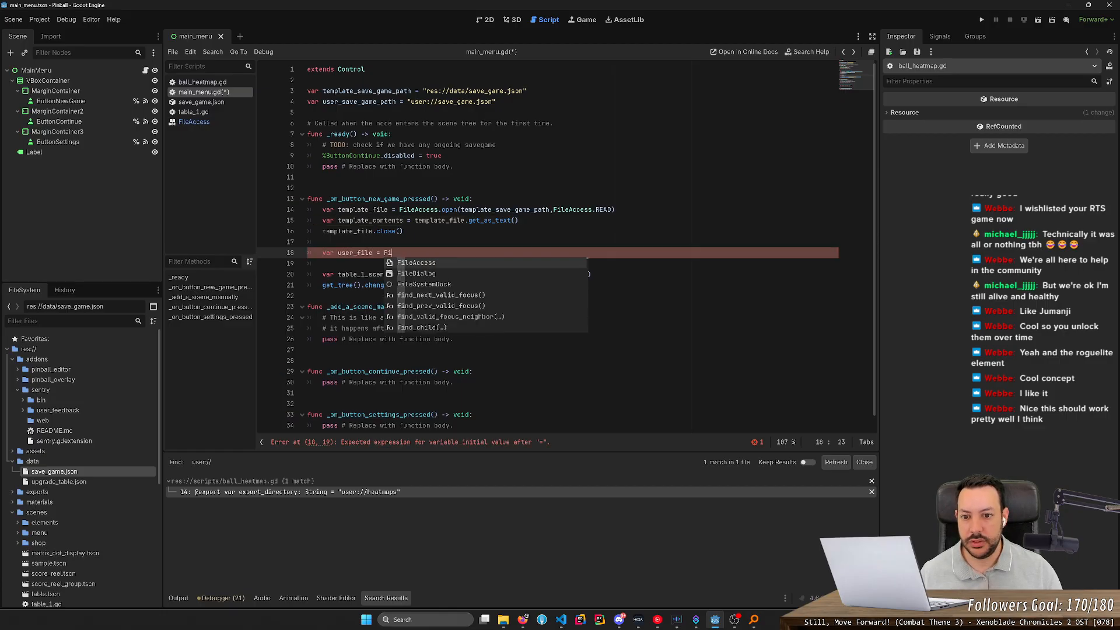
text(leAccess.open()
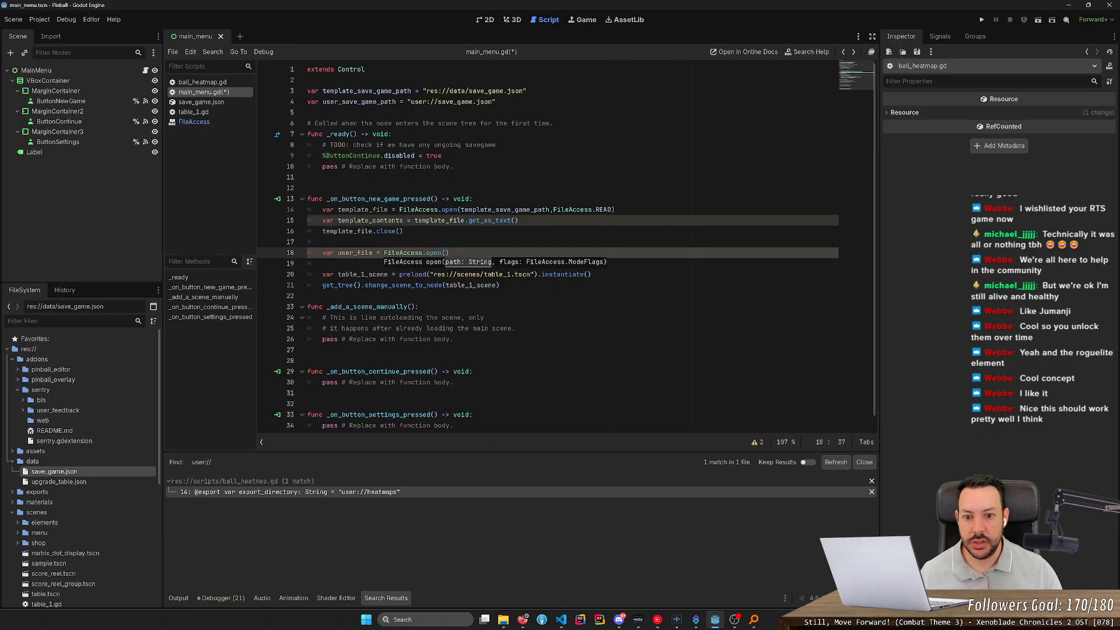
text(user)
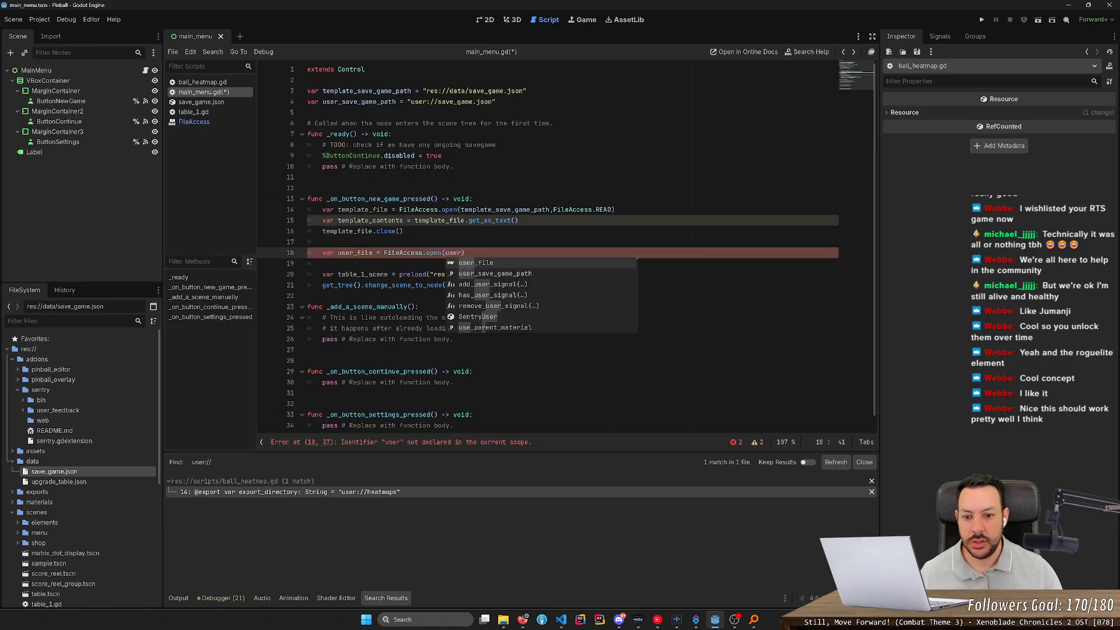
key(Down)
key(Return)
text(, File)
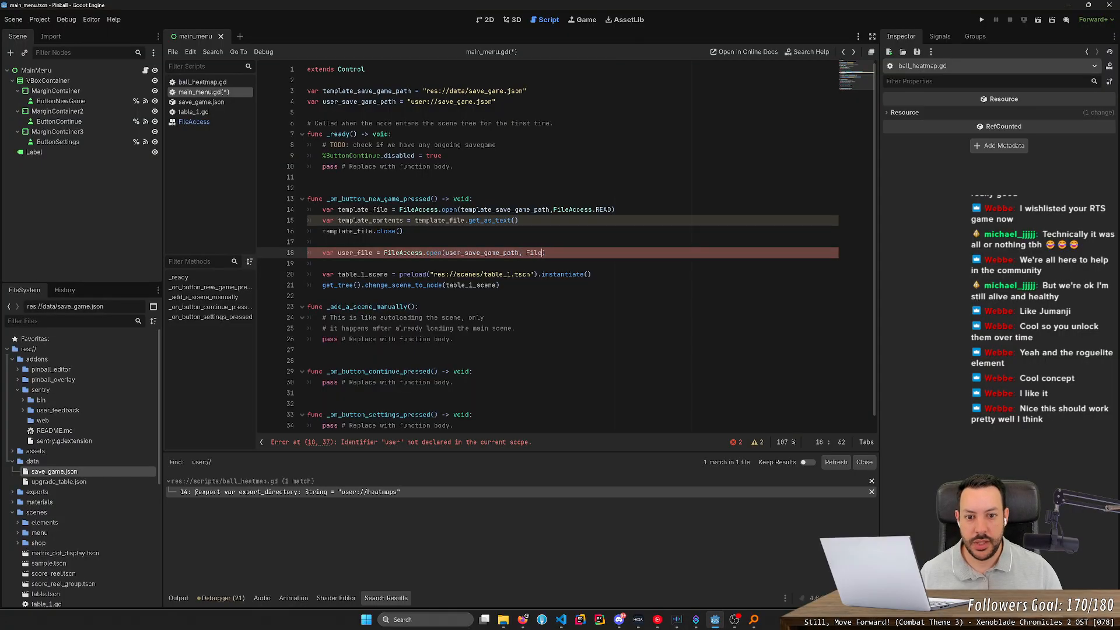
key(Return)
text(.W)
key(Return)
text();)
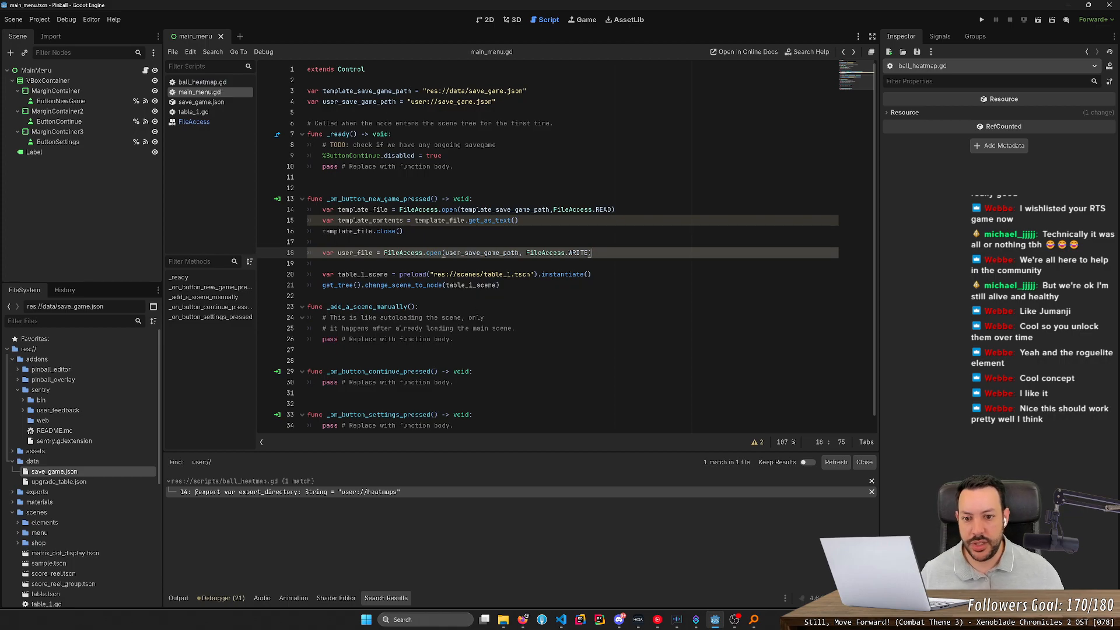
- Look up FileAccess.open in the class reference again and examine the neighbouring method descriptions
ctrl+click(432, 253)
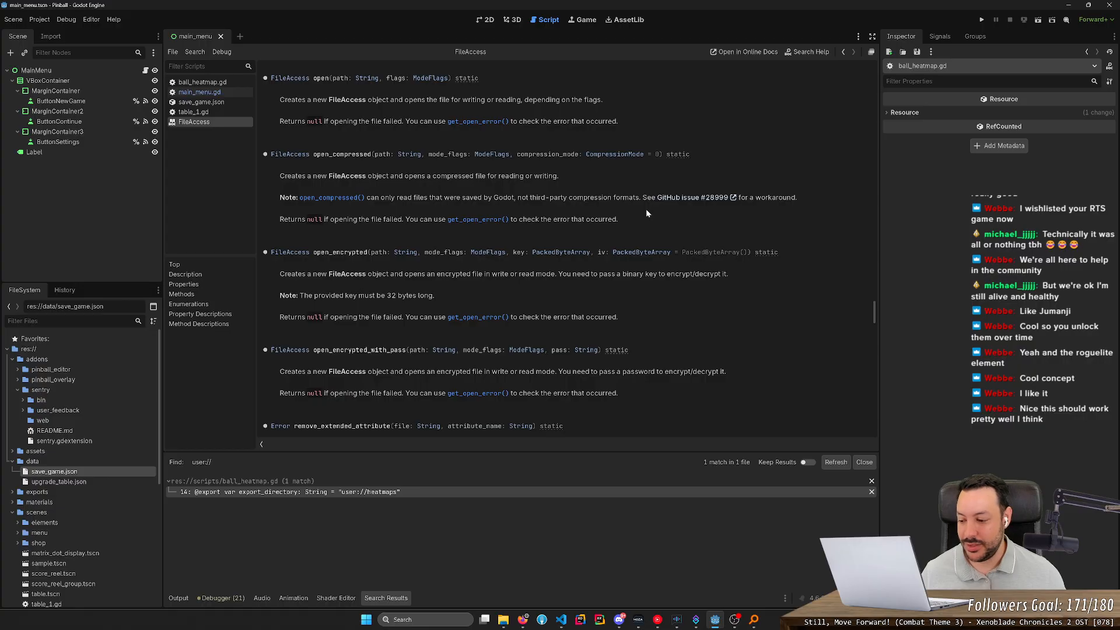
scroll(596, 232, up, 2)
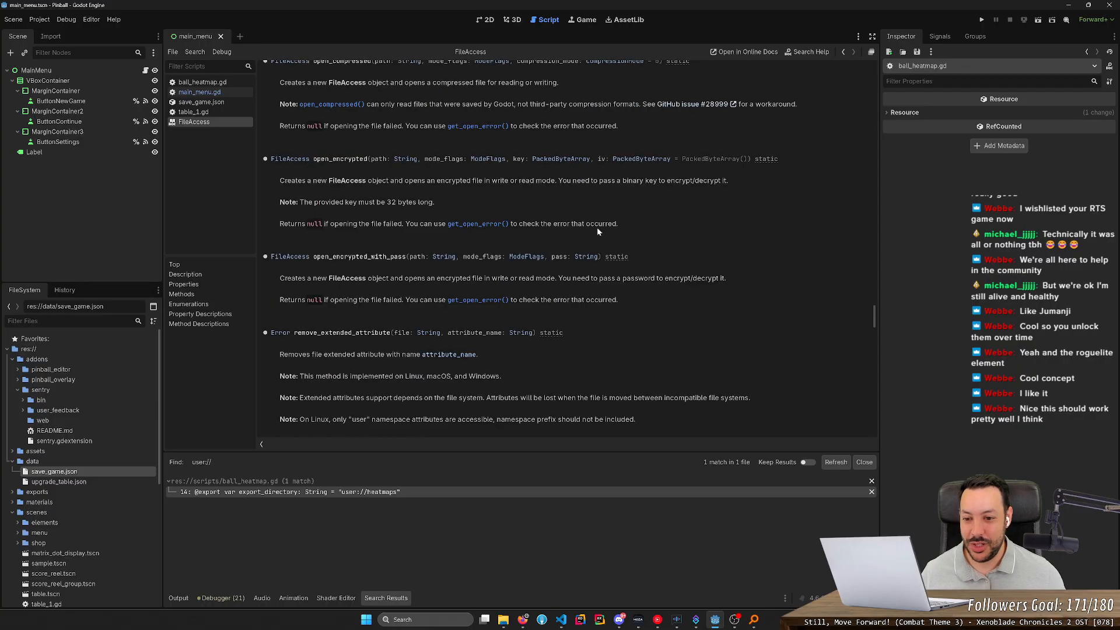
scroll(597, 231, up, 2)
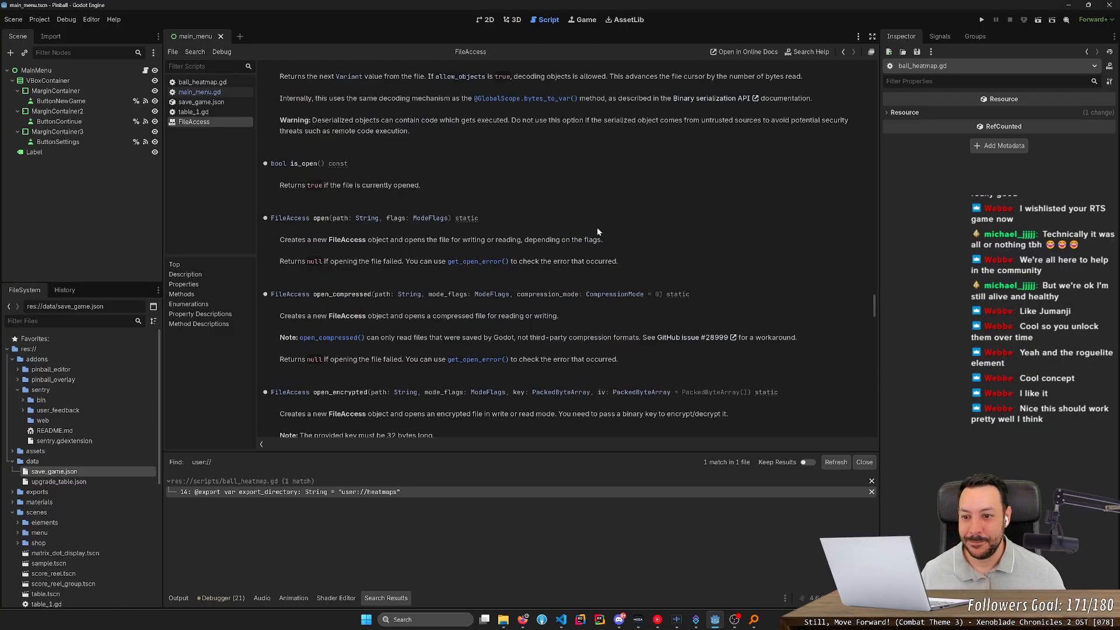
scroll(597, 232, up, 4)
scroll(597, 231, down, 8)
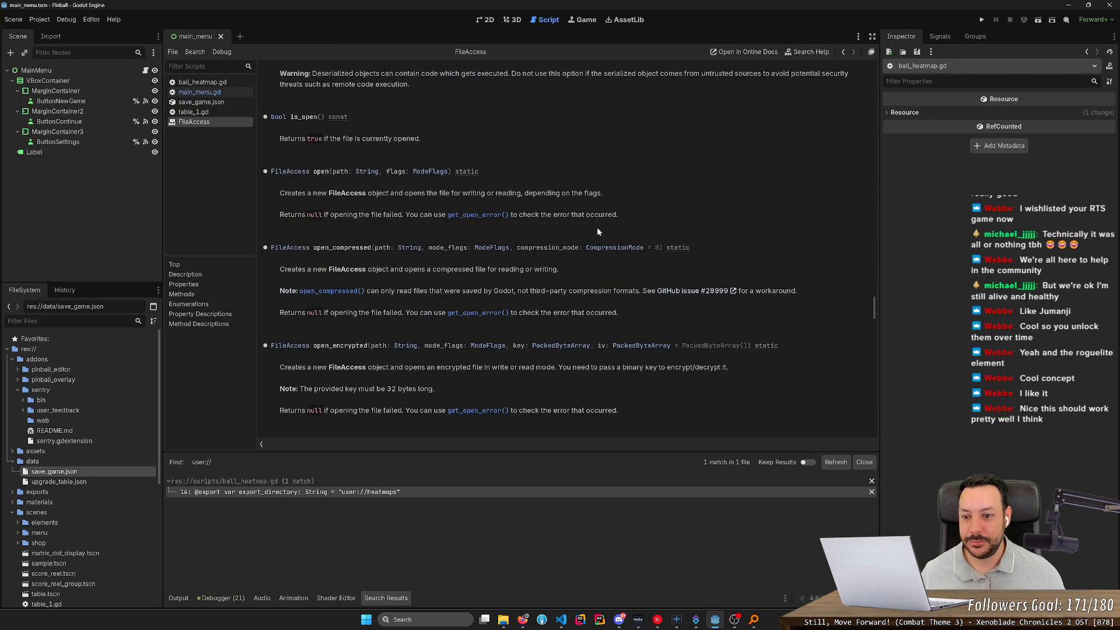
scroll(596, 232, up, 8)
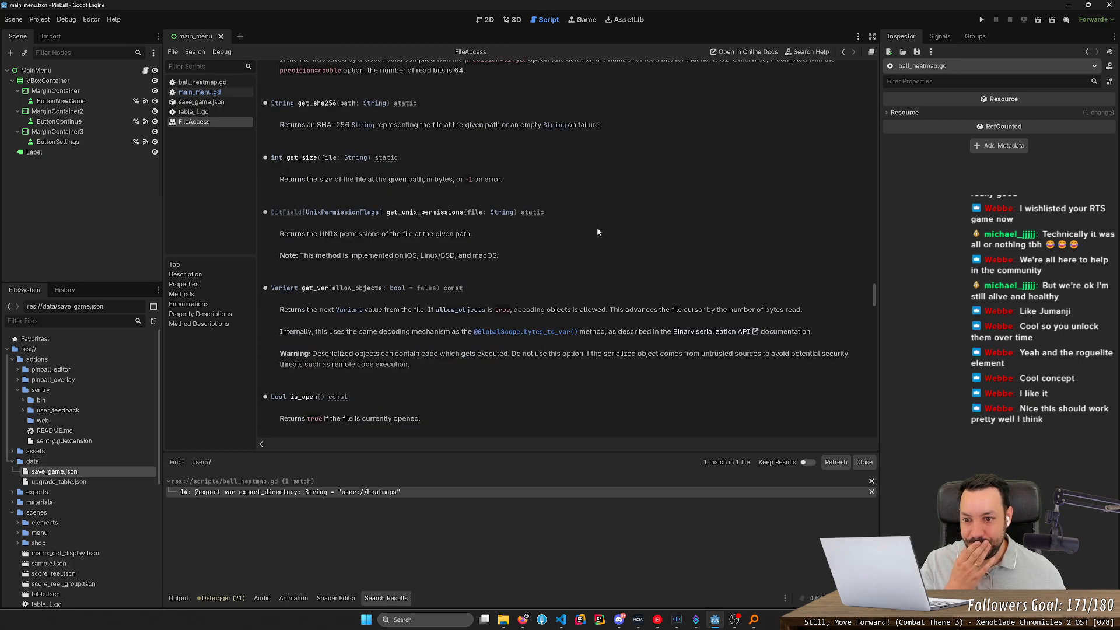
scroll(597, 231, up, 5)
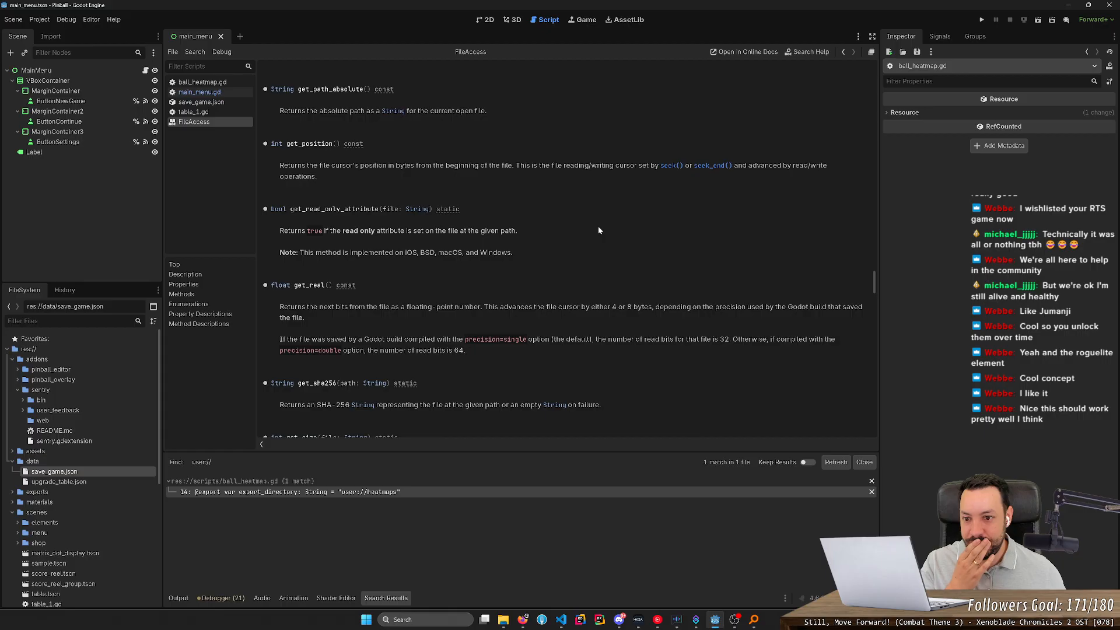
key(alt+Left)
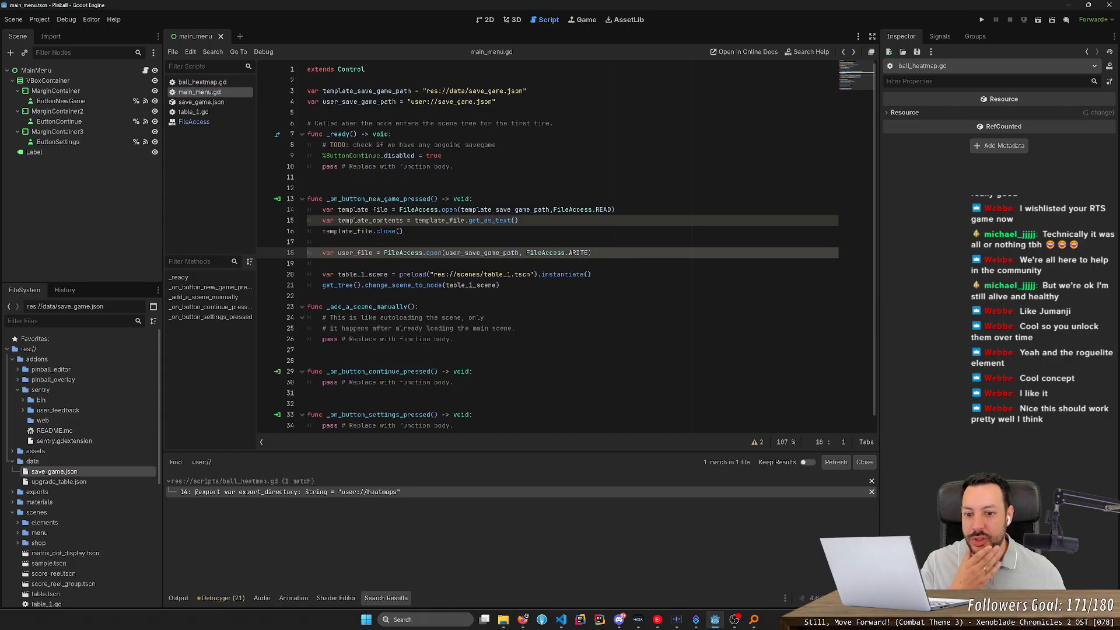
- Try to replace the open call in the user_file declaration with a FileAccess create method
double_click(434, 252)
key(shift+End)
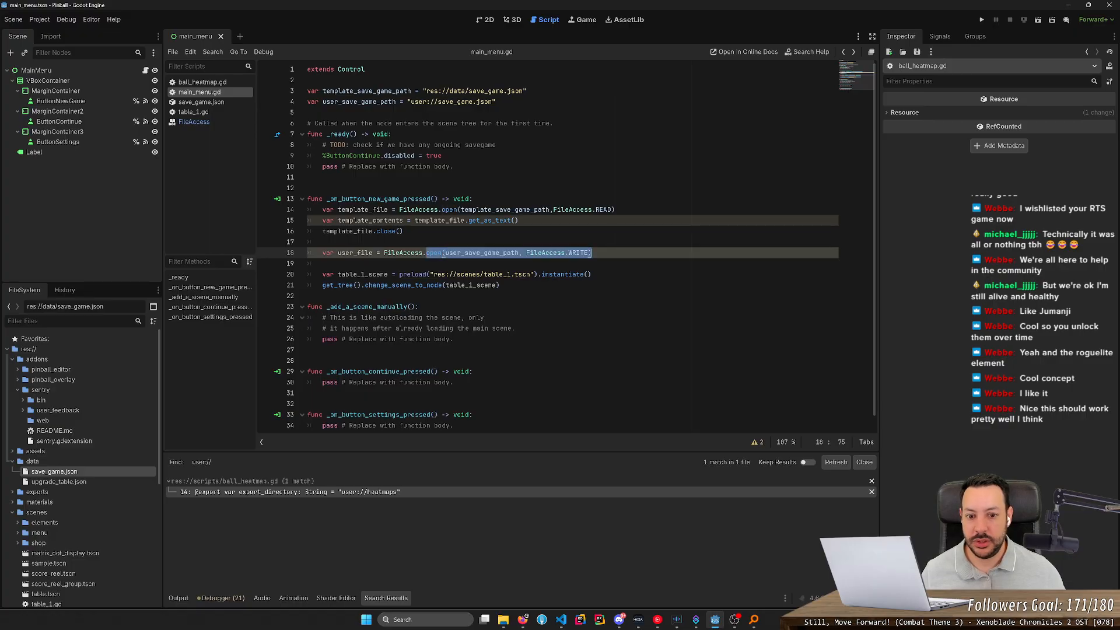
text(cre)
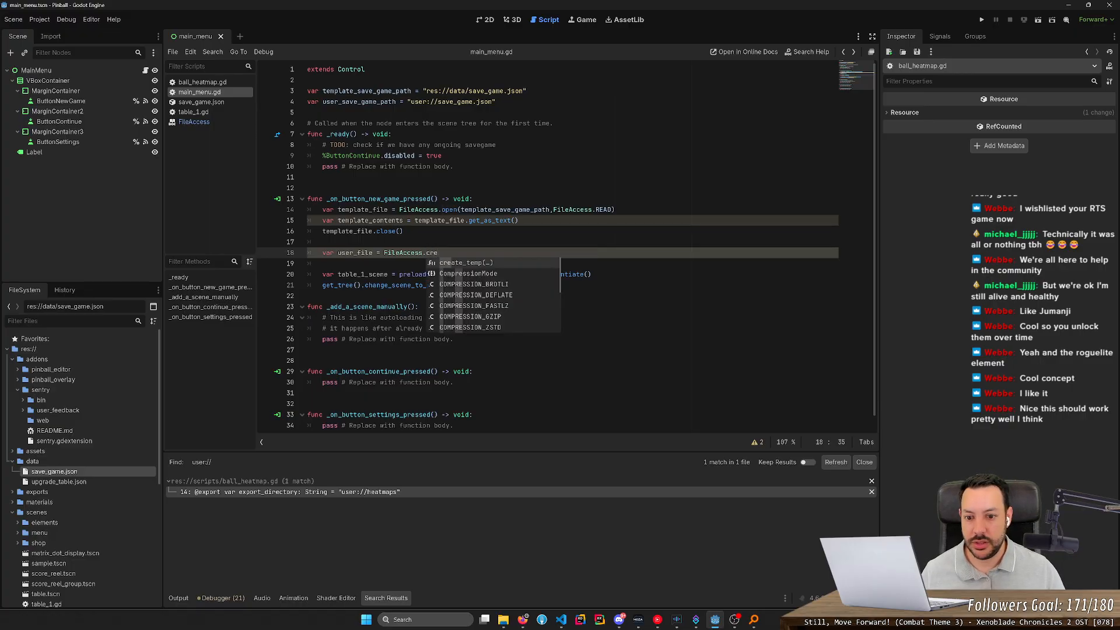
text(ate)
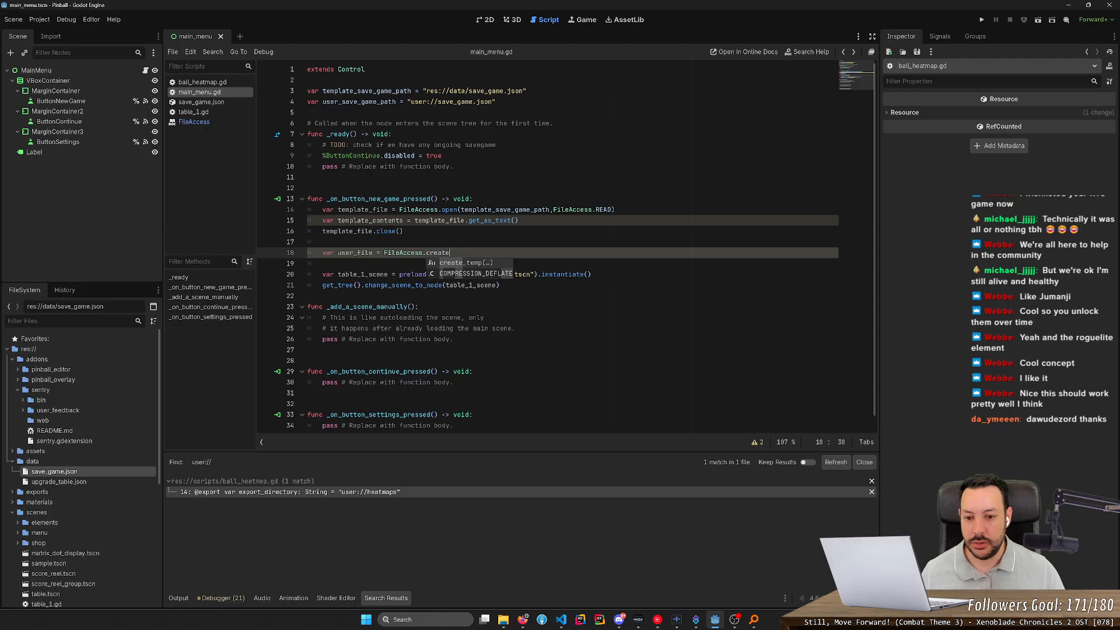
key(BackSpace)
key(BackSpace)
key(BackSpace)
key(BackSpace)
key(BackSpace)
key(BackSpace)
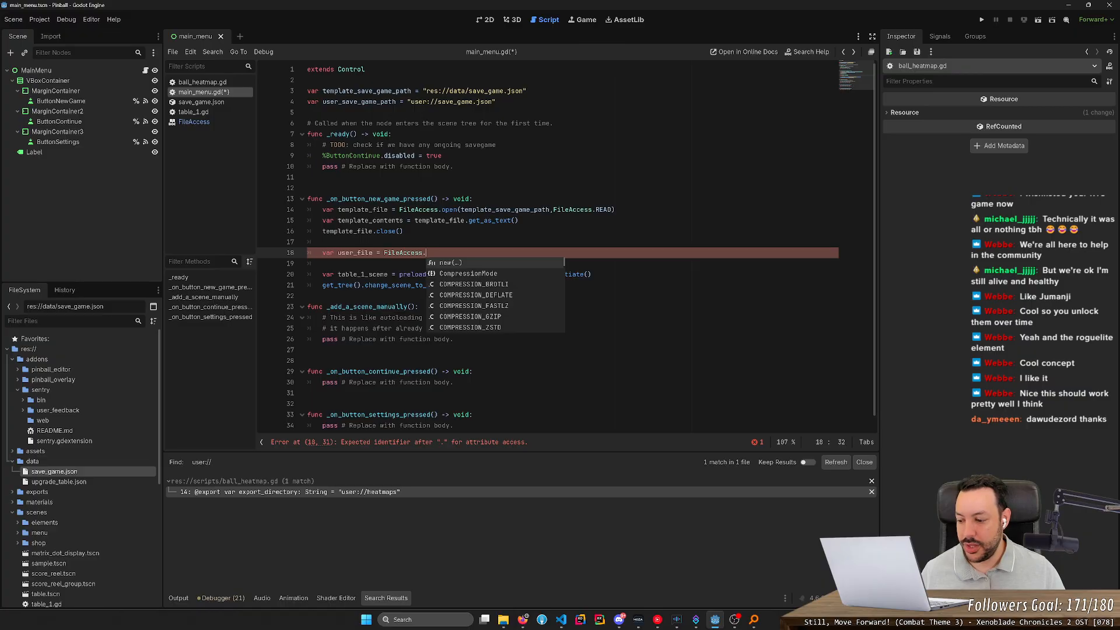
- Write the user_file call as FileAccess.open(user_save_game_path) and save the script
text(open()
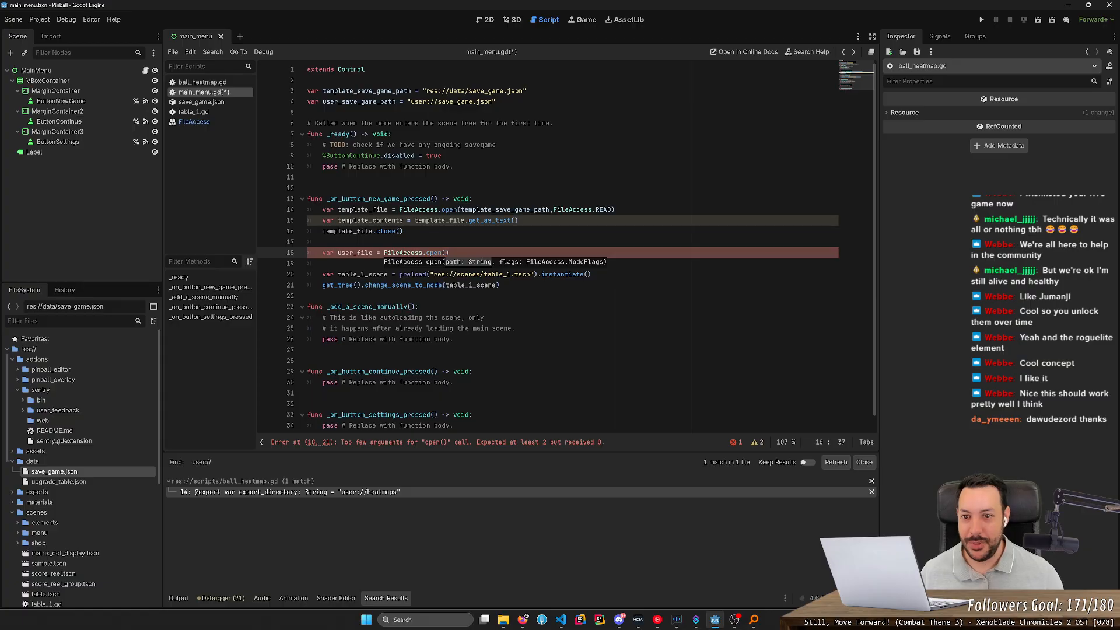
double_click(359, 102)
key(ctrl+c)
click(444, 252)
key(ctrl+v)
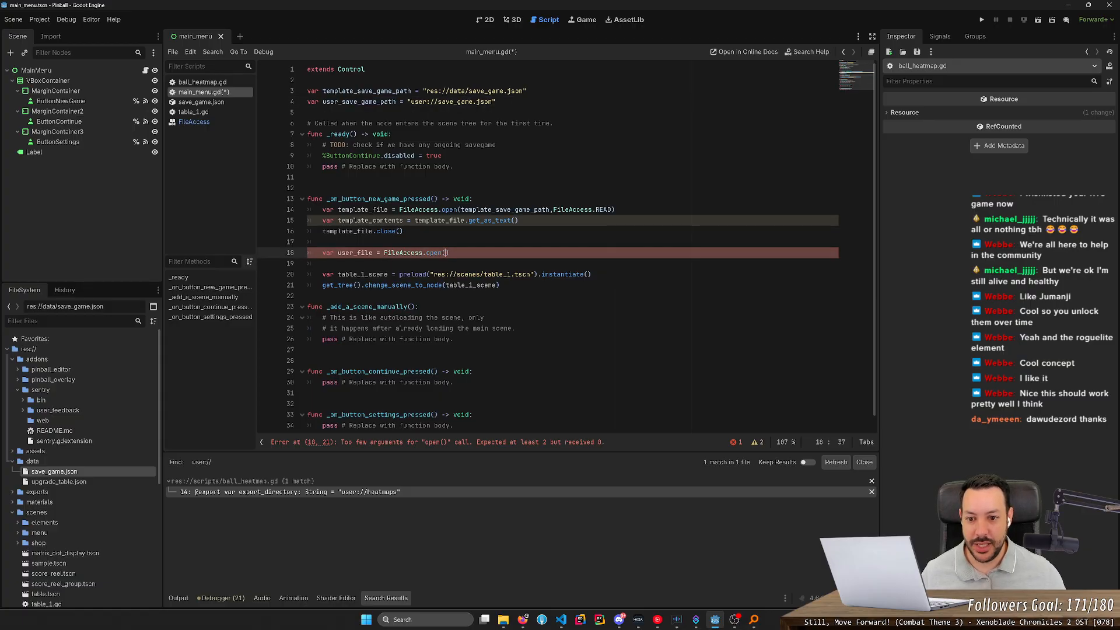
key(ctrl+s)
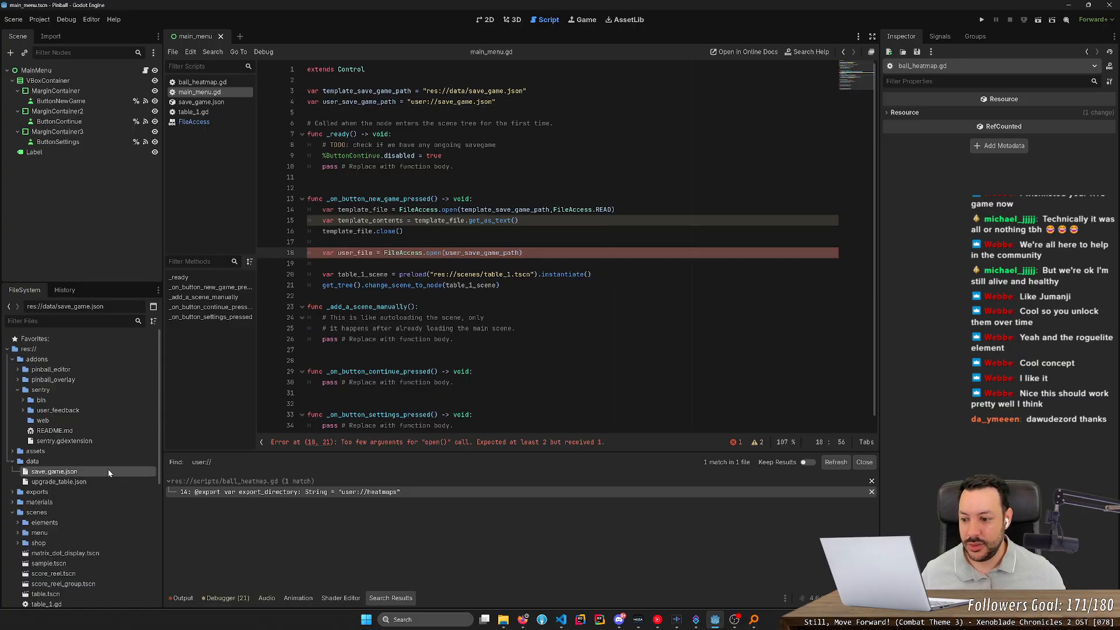
- Open the table_1.tscn scene in the 3D workspace and examine the pinball table from several angles
scroll(108, 469, down, 5)
double_click(87, 479)
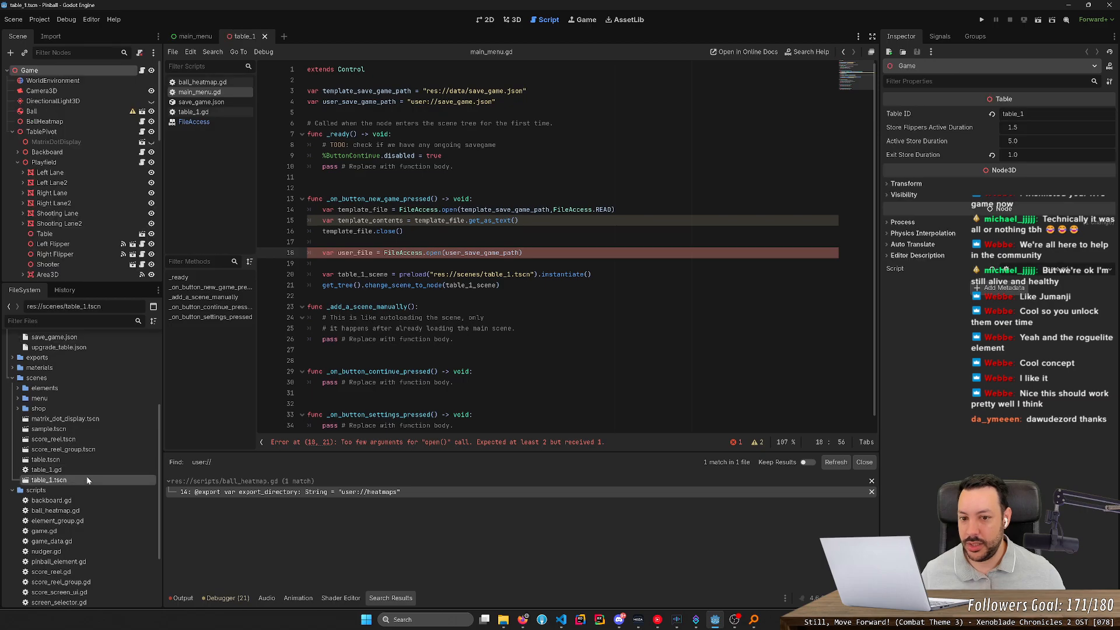
click(513, 20)
middle_drag(590, 201, 715, 294)
click(743, 270)
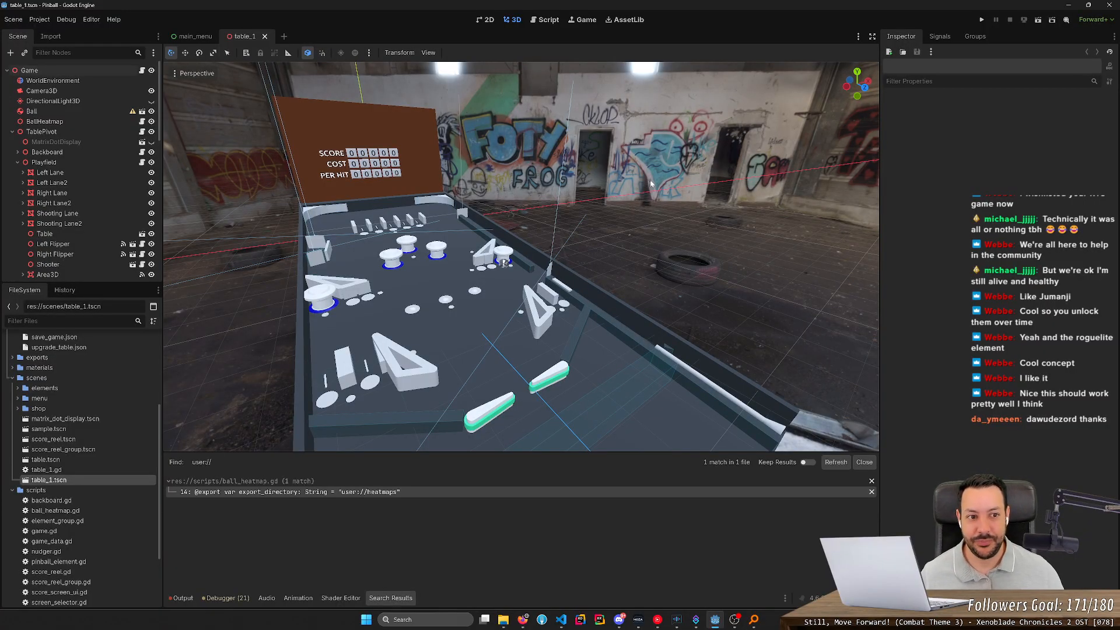
mouse_move(647, 171)
middle_down()
mouse_move(584, 178)
mouse_move(645, 167)
middle_up()
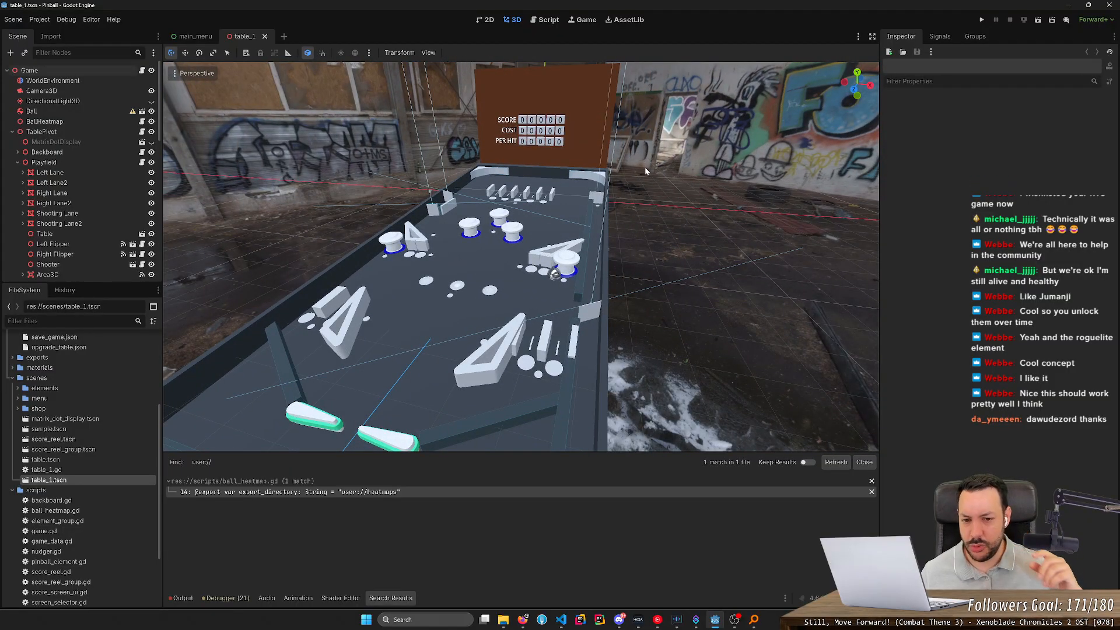
middle_drag(607, 173, 414, 125)
scroll(414, 125, up, 2)
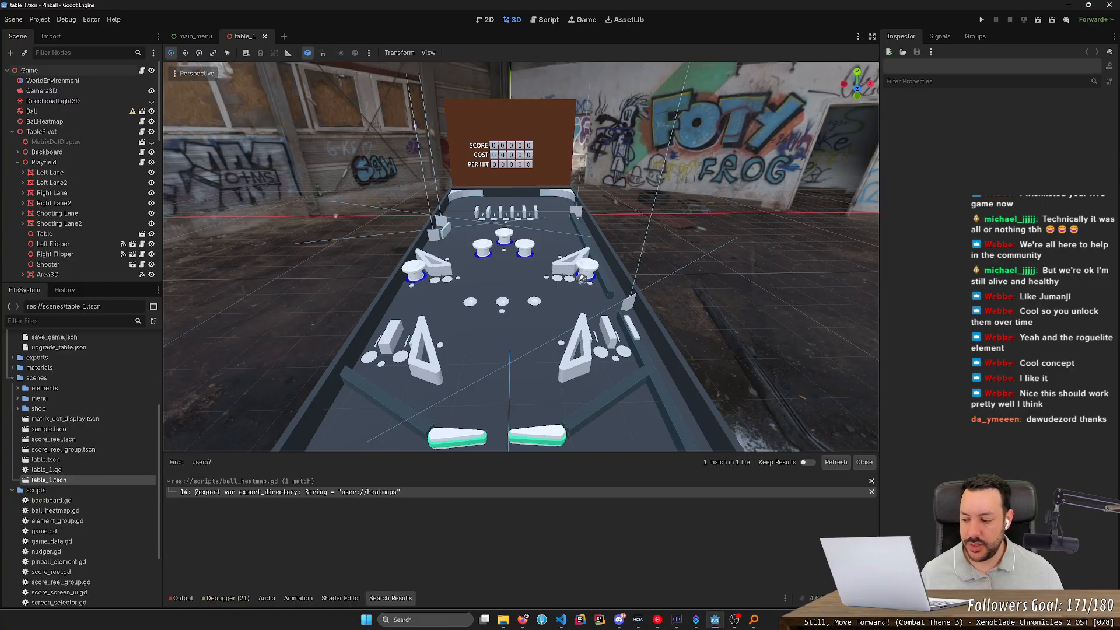
middle_drag(415, 126, 556, 158)
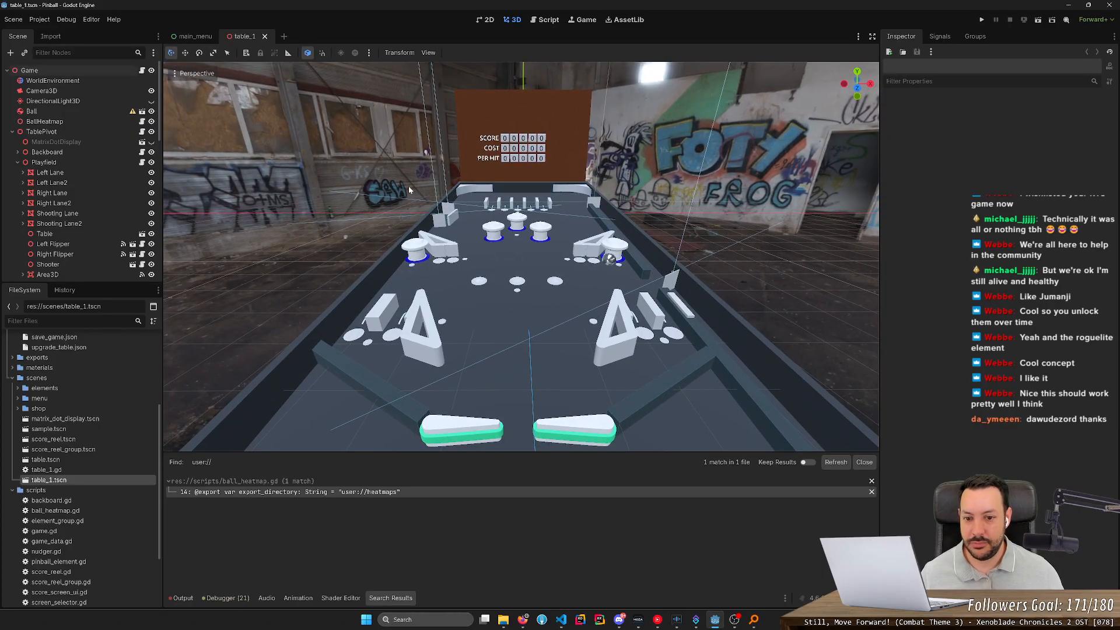
- Return to the main_menu script, add FileAccess.WRITE as the second argument of the user_file open call, and save
click(189, 38)
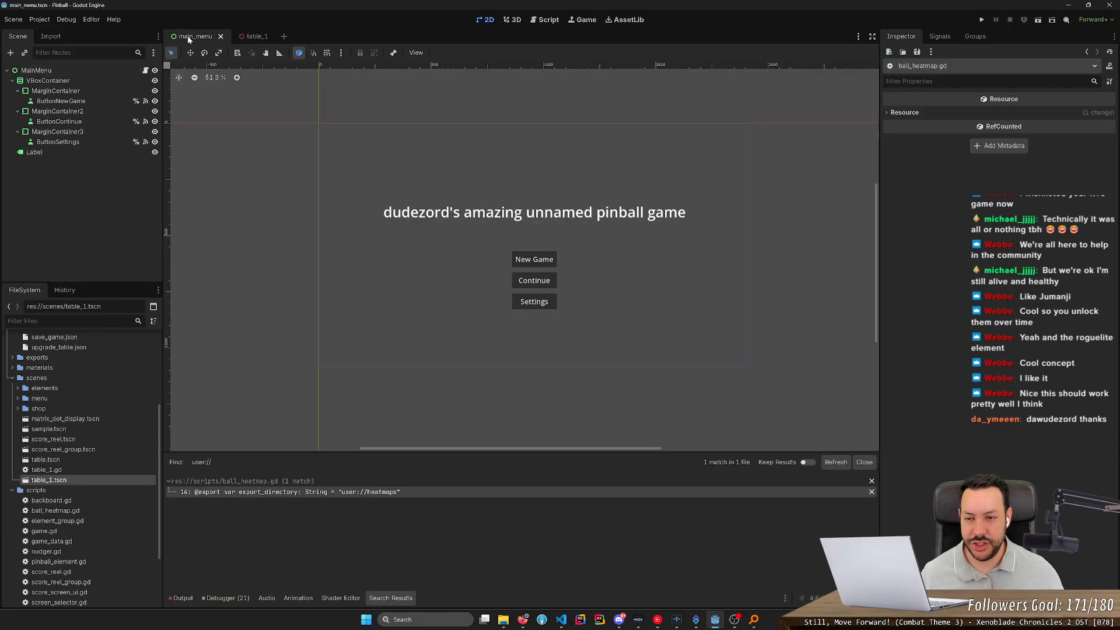
click(535, 20)
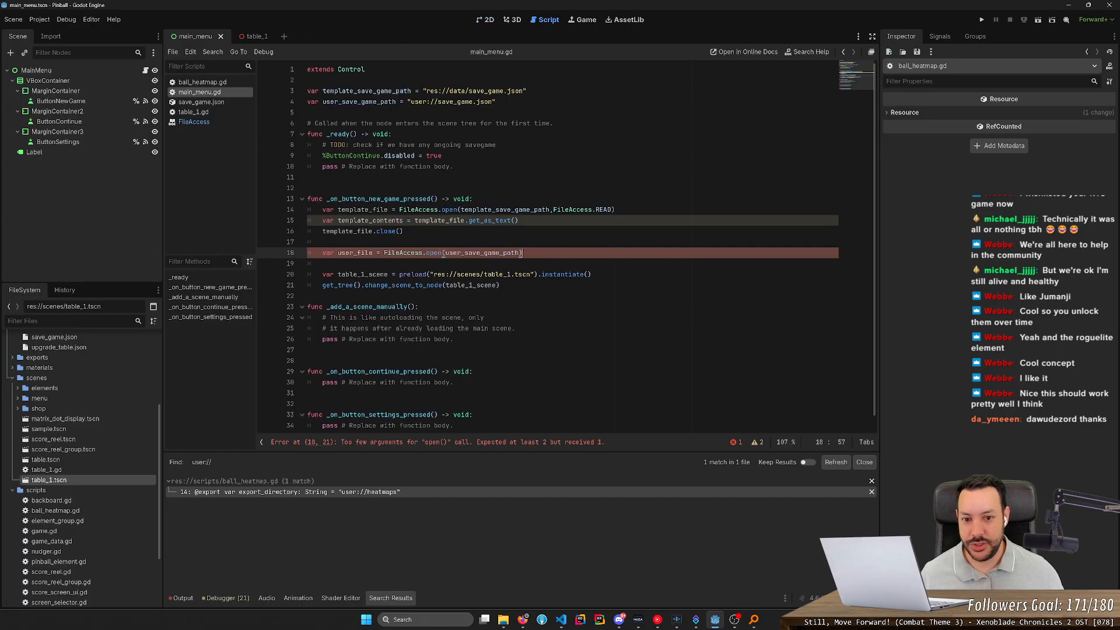
key(Down)
key(Down)
key(Return)
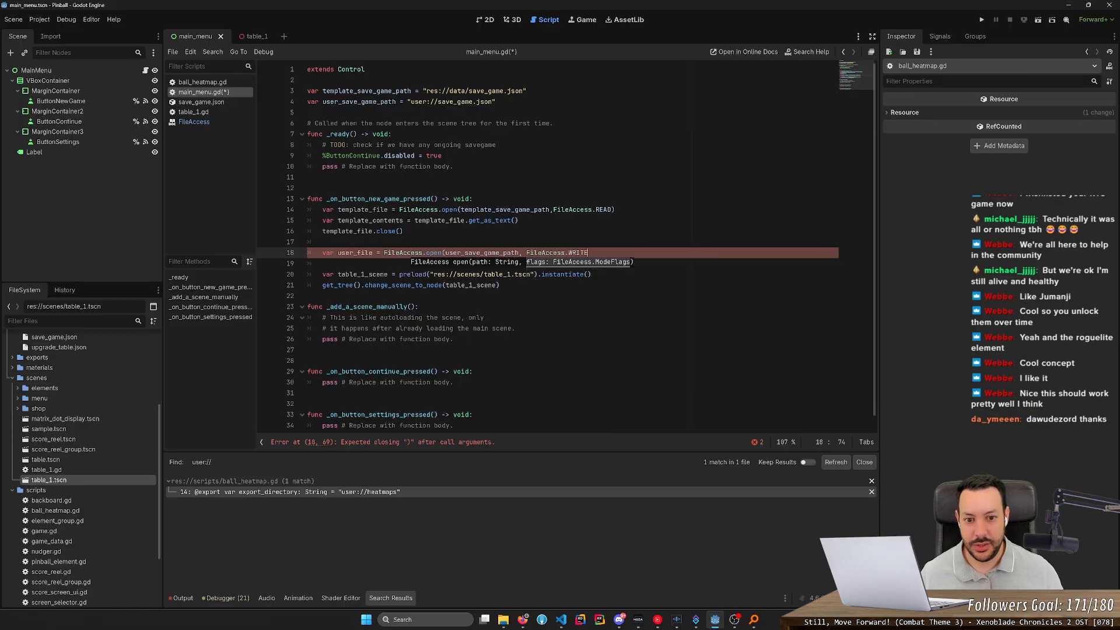
text())
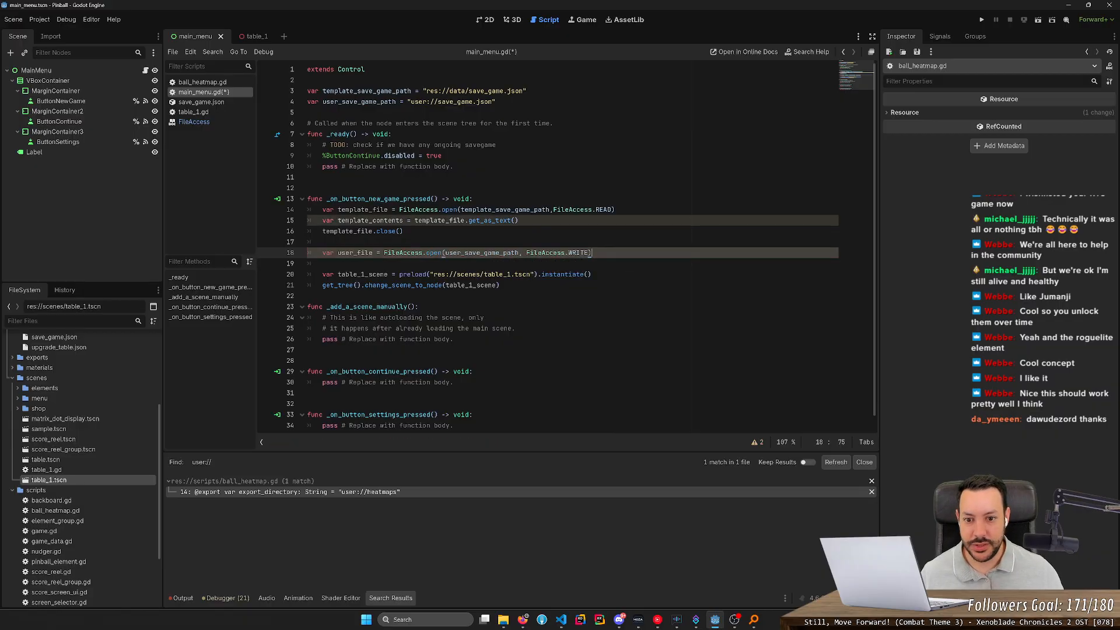
key(ctrl+s)
- Look up FileAccess.open in the class reference, search it for "truncate", read the WRITE and WRITE_READ mode notes, and return to the script
ctrl+click(436, 254)
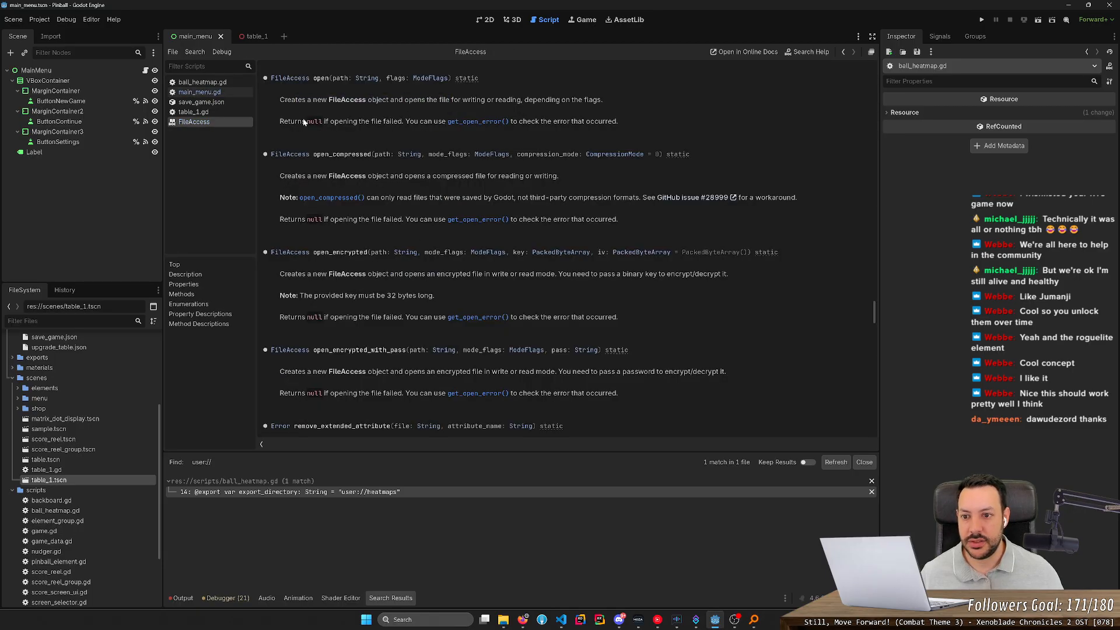
drag(425, 99, 533, 99)
click(486, 133)
key(ctrl+f)
text(truuncate)
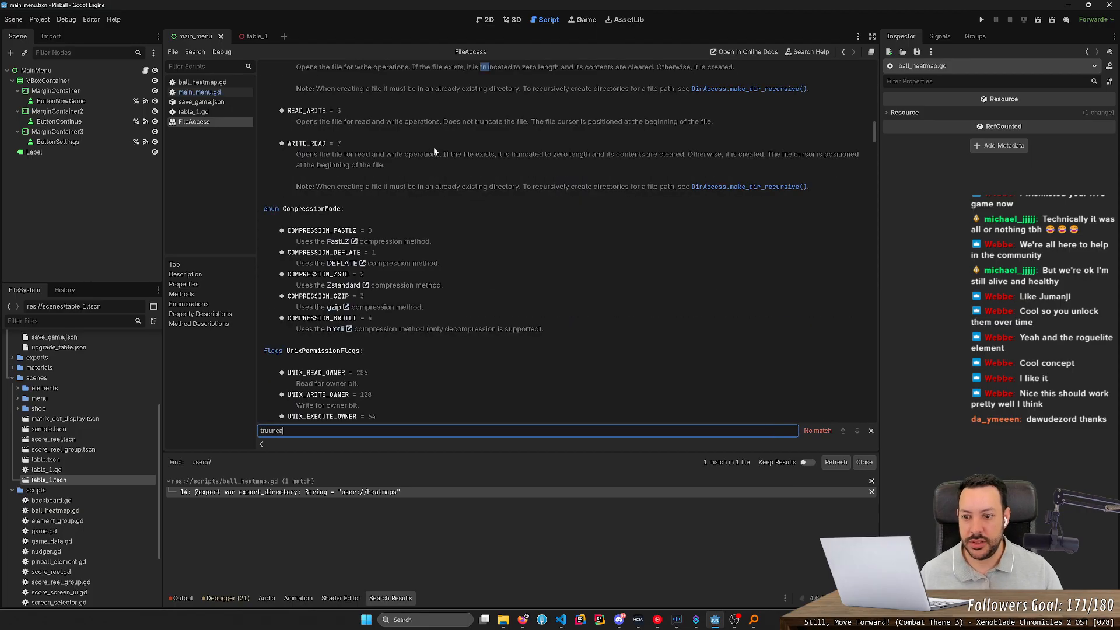
key(BackSpace)
key(BackSpace)
key(BackSpace)
key(BackSpace)
key(BackSpace)
text(ncate)
scroll(433, 147, up, 3)
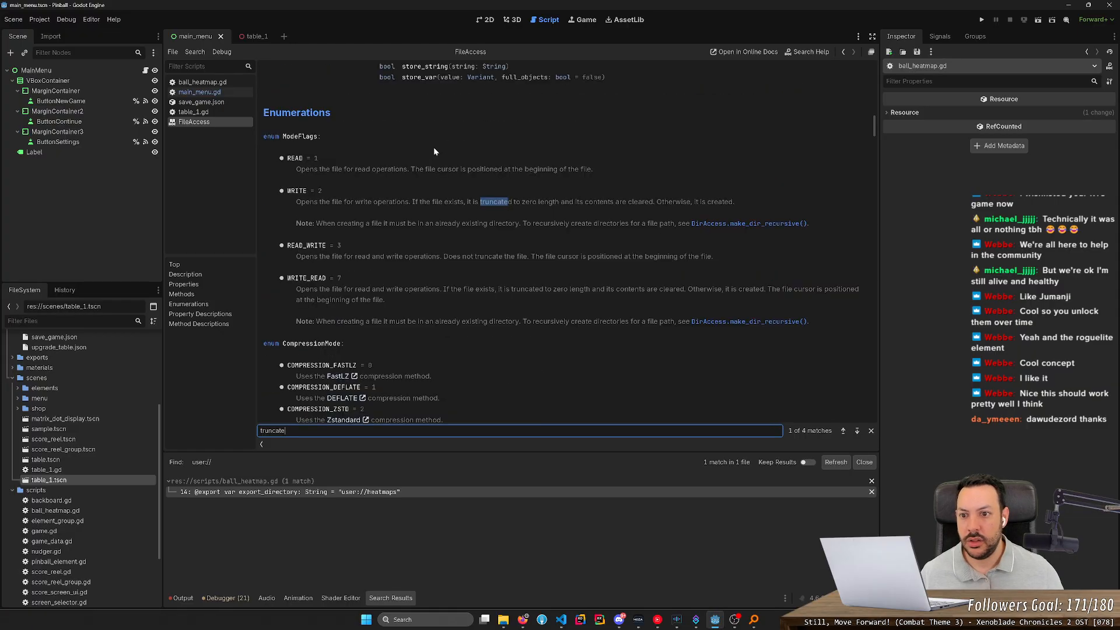
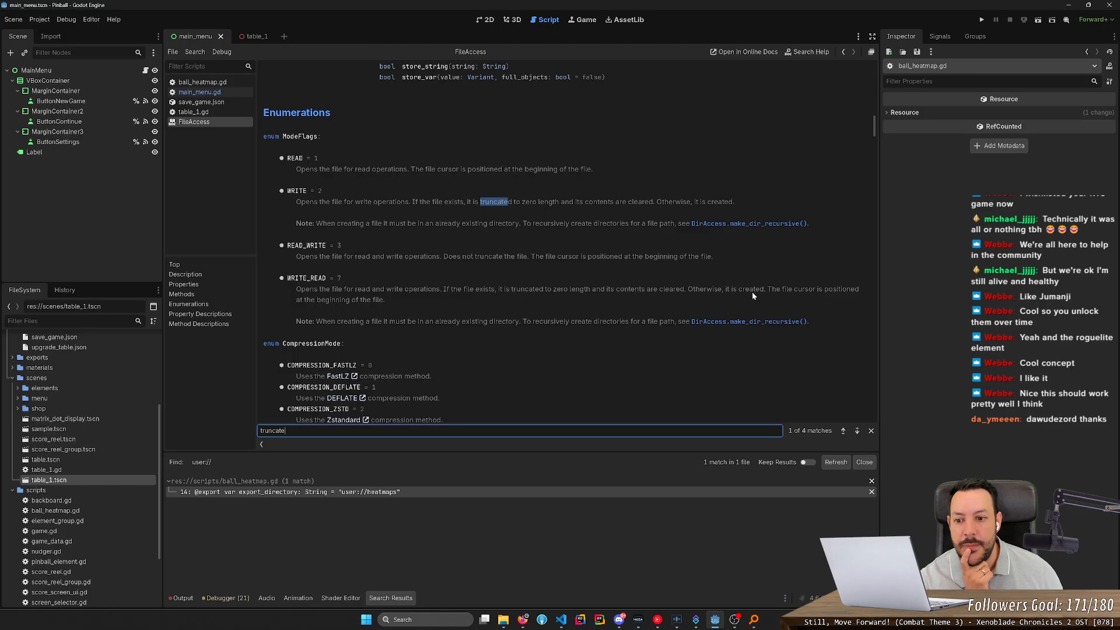
drag(295, 201, 753, 223)
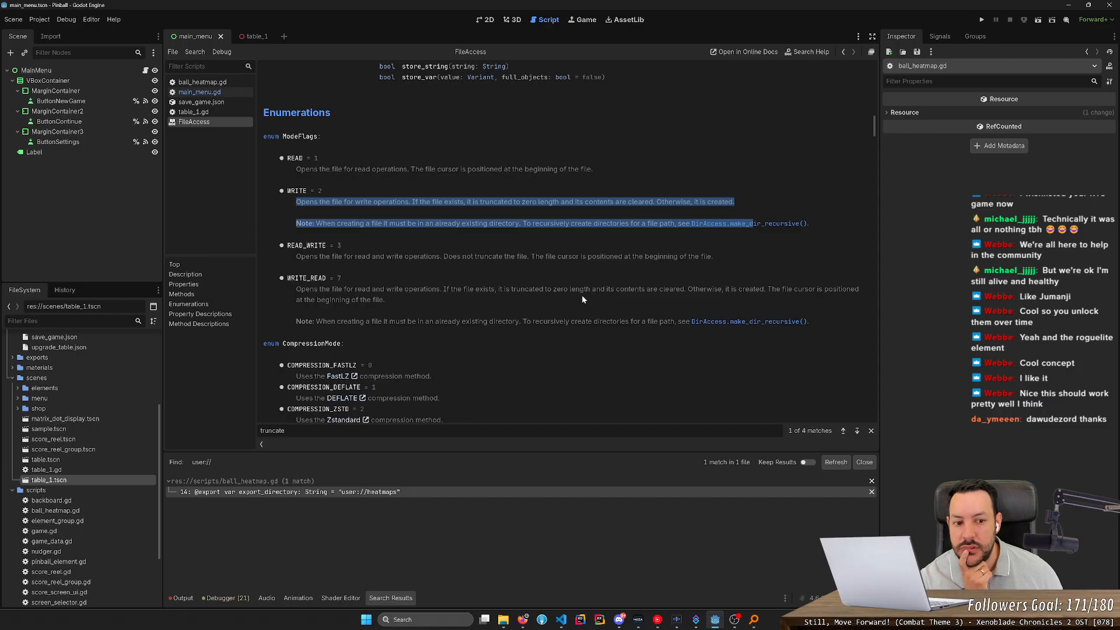
drag(354, 322, 554, 321)
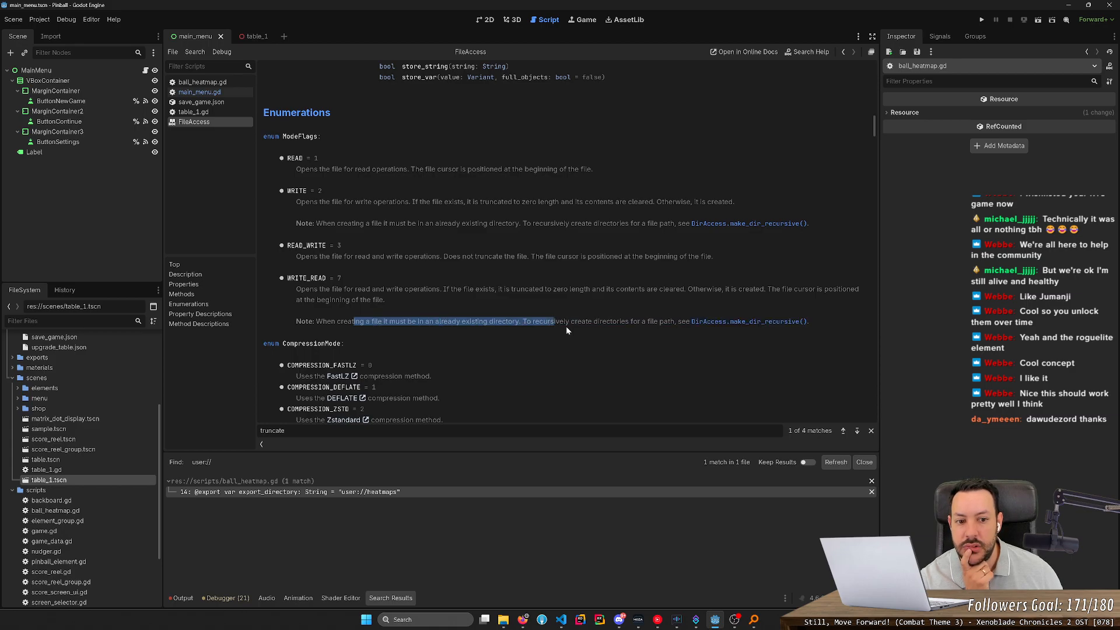
key(alt+Left)
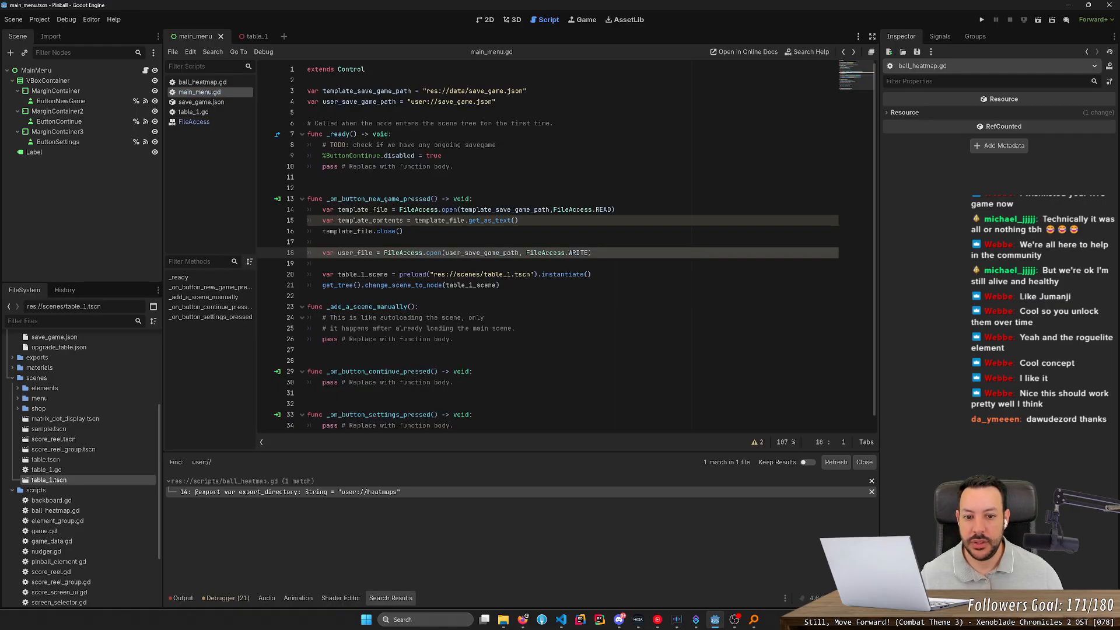
- Add a user_file.store_string() call on a new line below the user_file declaration
key(End)
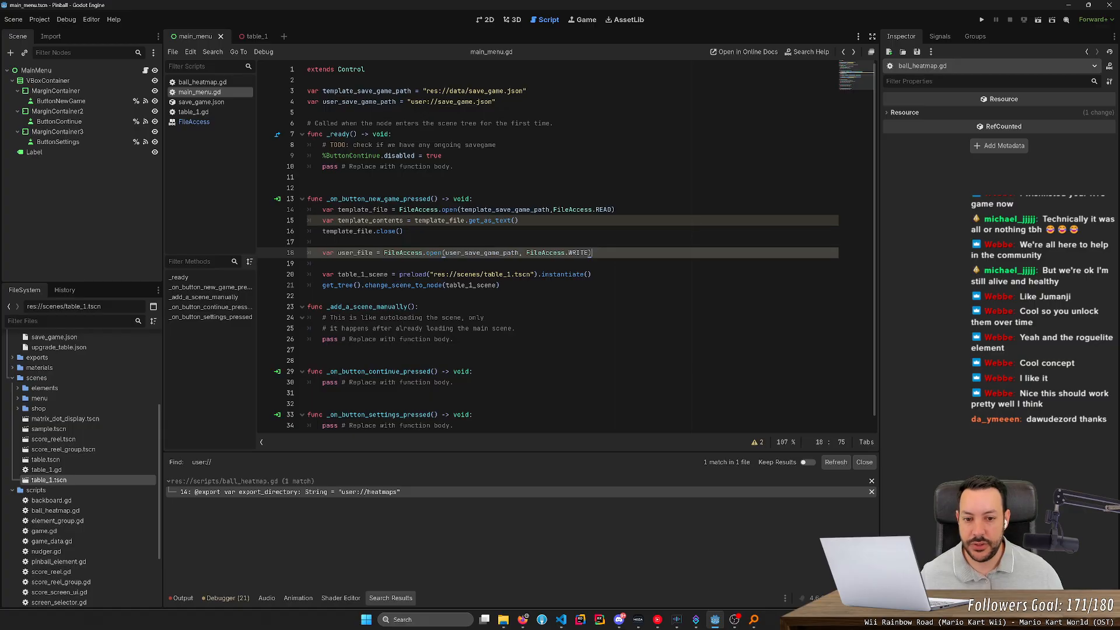
key(Return)
text(user_file.write)
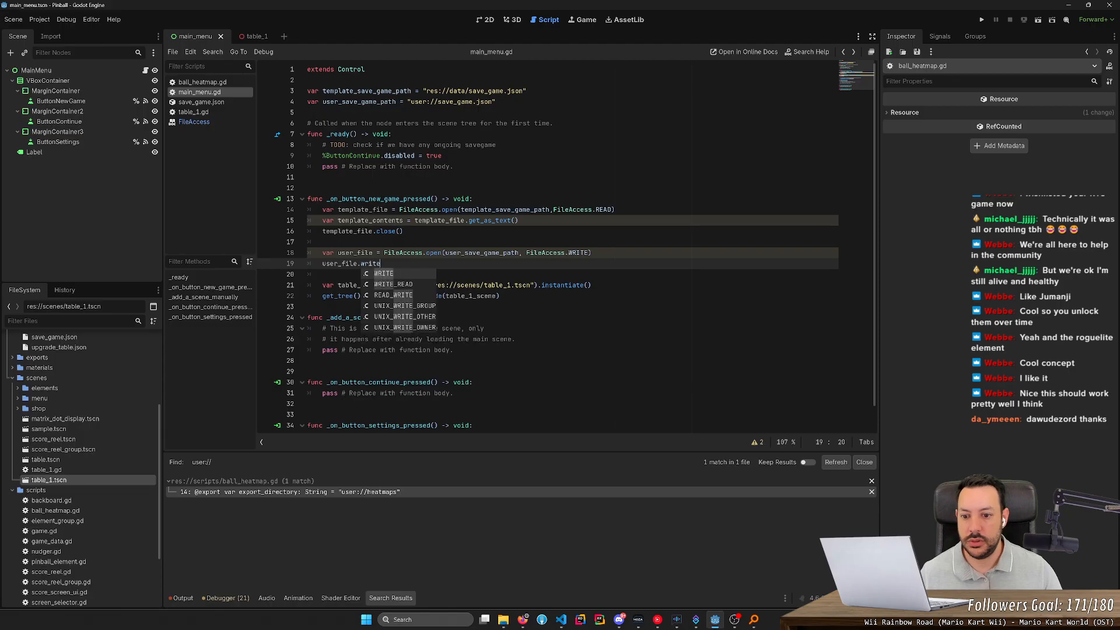
text(w)
key(BackSpace)
key(Escape)
key(ctrl+space)
key(Down)
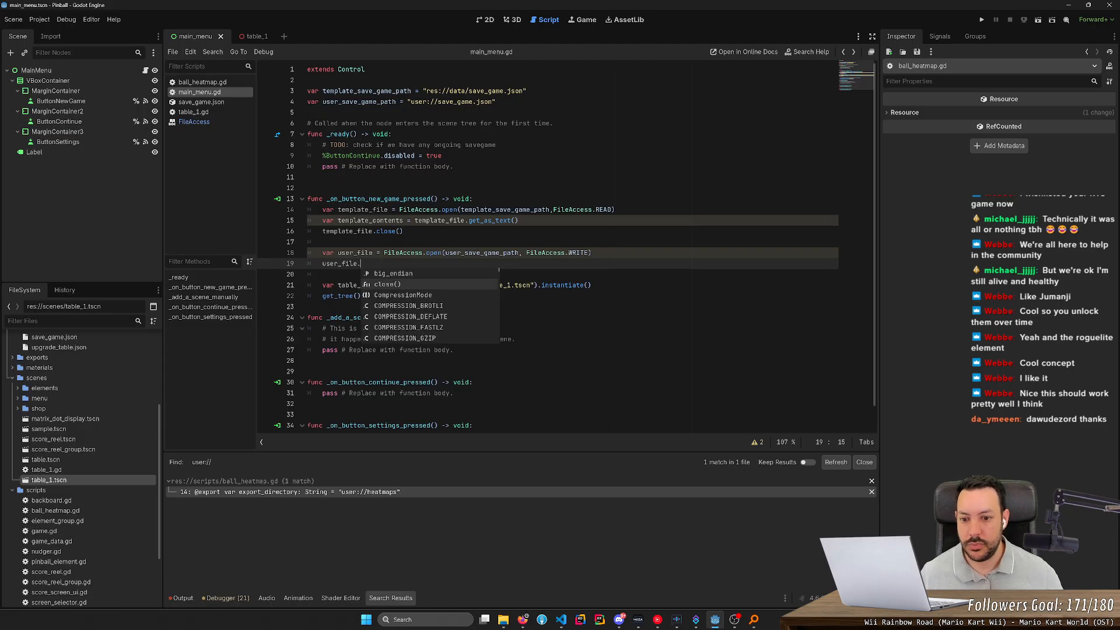
key(Down)
key(Down)
key(Down)
key(Down)
key(Down)
key(Down)
key(Down)
key(Down)
key(Down)
key(Down)
key(Down)
key(Down)
key(Down)
key(Down)
key(Down)
key(Down)
key(Down)
key(Down)
key(Down)
key(Down)
key(Down)
key(Down)
key(Down)
key(Down)
key(Down)
key(Down)
key(Down)
key(Down)
key(Down)
key(Down)
key(Down)
key(Down)
key(Down)
key(Down)
key(Down)
key(Down)
key(Down)
key(Down)
key(Down)
key(Down)
key(Down)
key(Down)
key(Down)
key(Down)
key(Down)
key(Down)
key(Down)
key(Down)
key(Down)
key(Down)
key(Down)
key(Down)
key(Down)
key(Down)
key(Down)
key(Down)
key(Down)
key(Down)
key(Down)
key(Down)
key(Down)
key(Down)
key(Down)
key(Down)
key(Down)
key(Down)
key(Down)
key(Down)
key(Down)
key(Down)
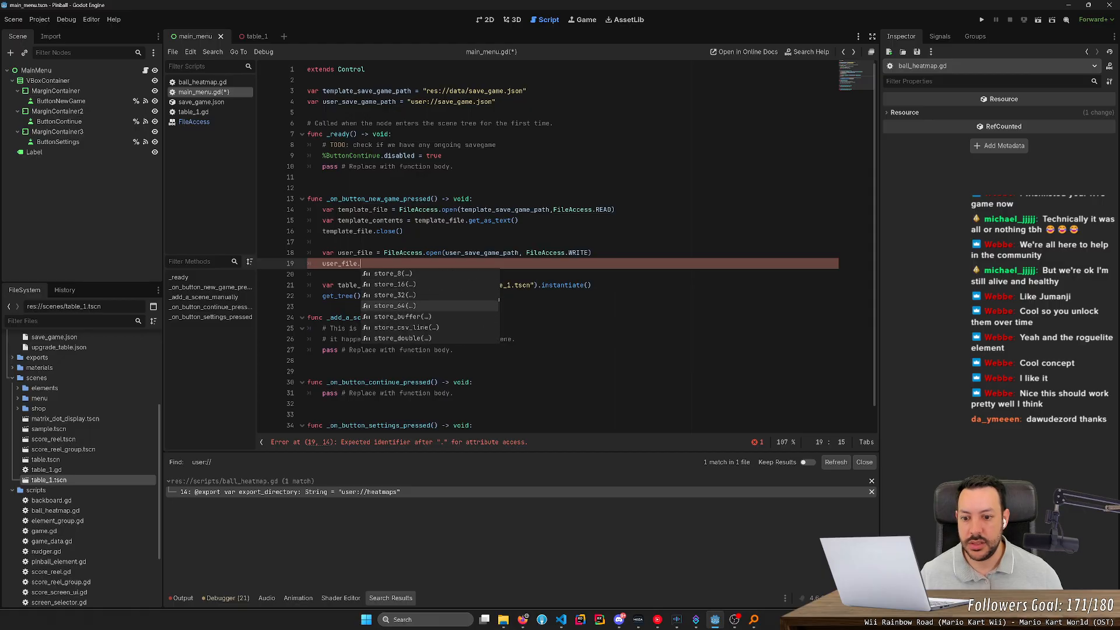
key(Down)
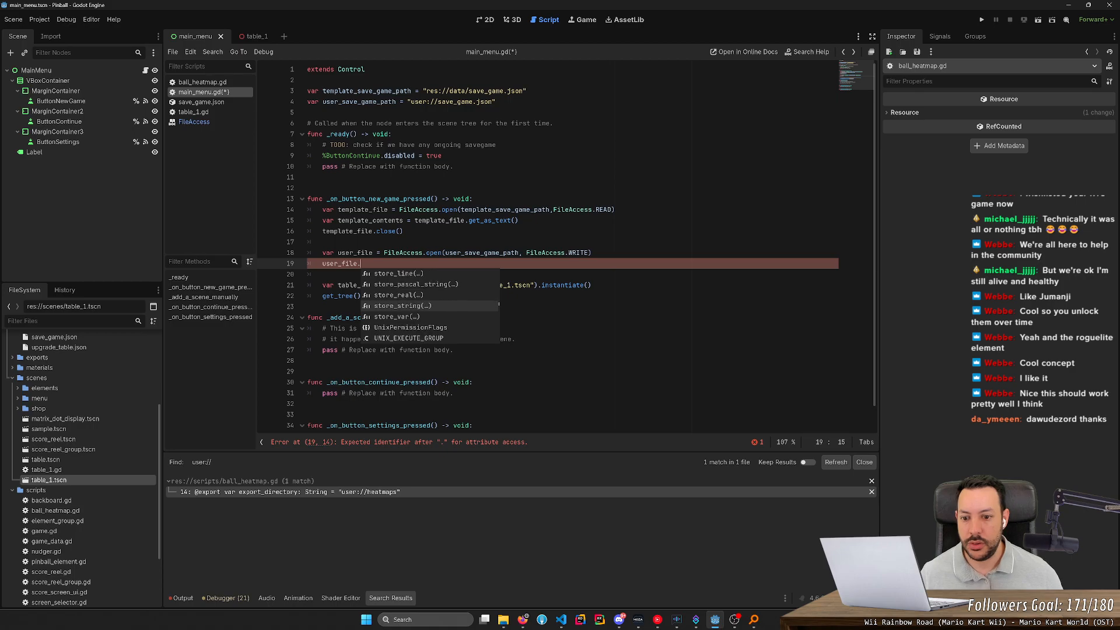
key(Return)
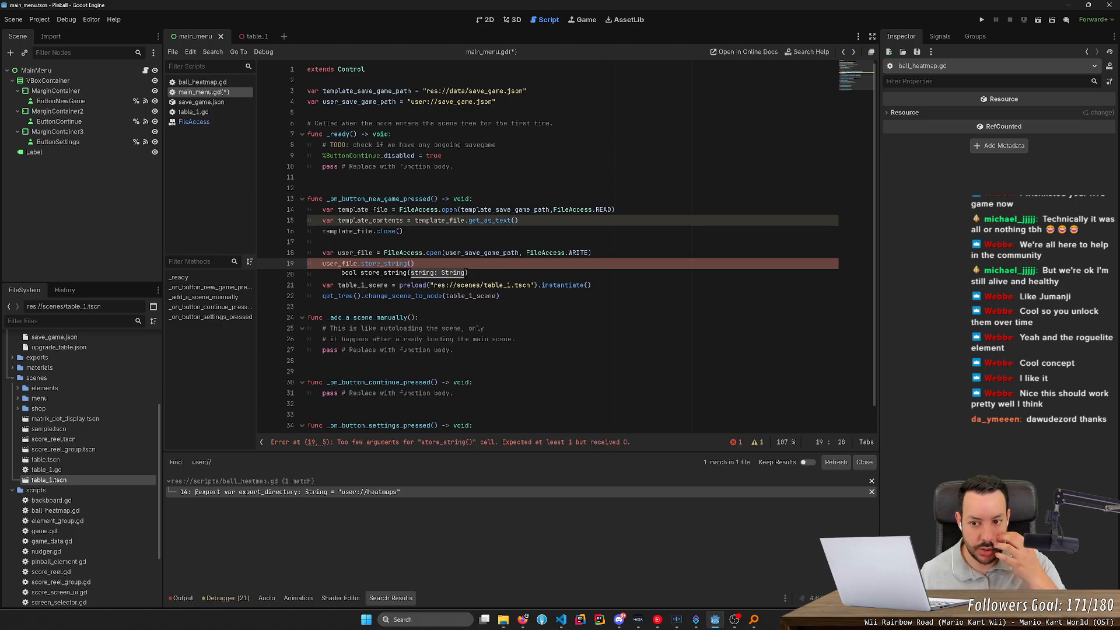
- Pass template_contents to the store_string call and add user_file.close() on the line below
text(template_contents)
key(Return)
key(End)
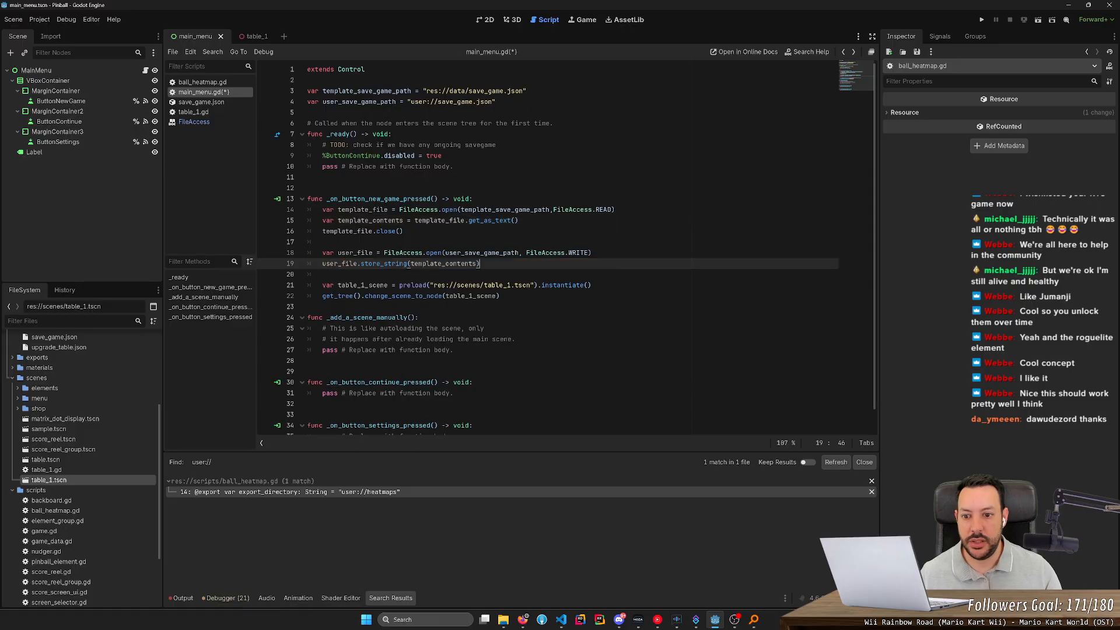
key(Return)
text(user_file.close())
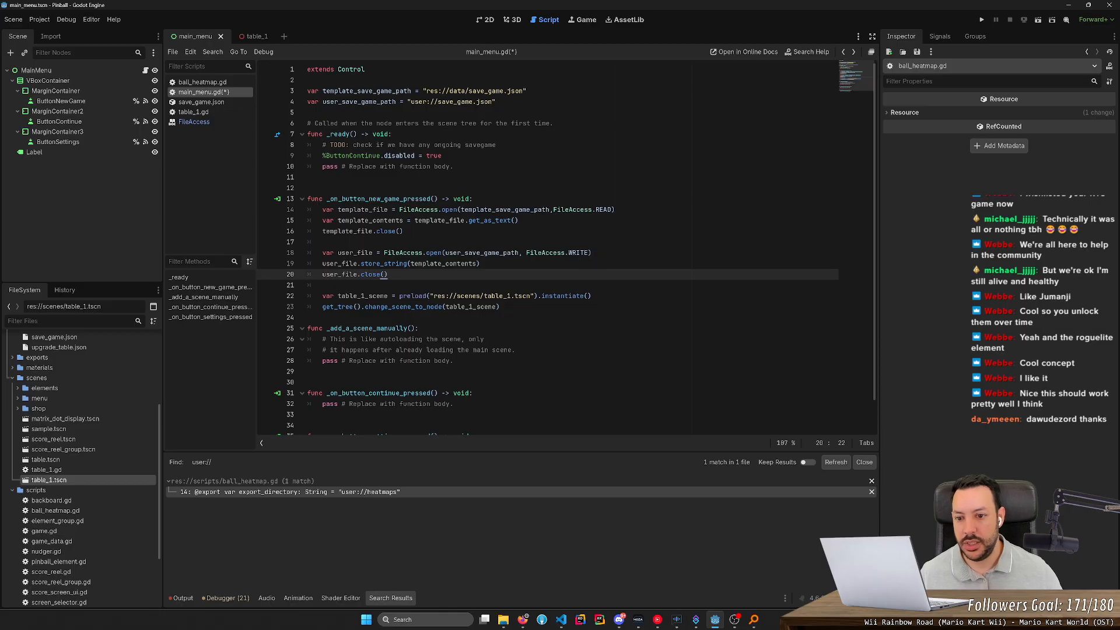
- Review the new game function and the save path variables, and search the whole project for res://data/save_game.json
drag(501, 307, 197, 203)
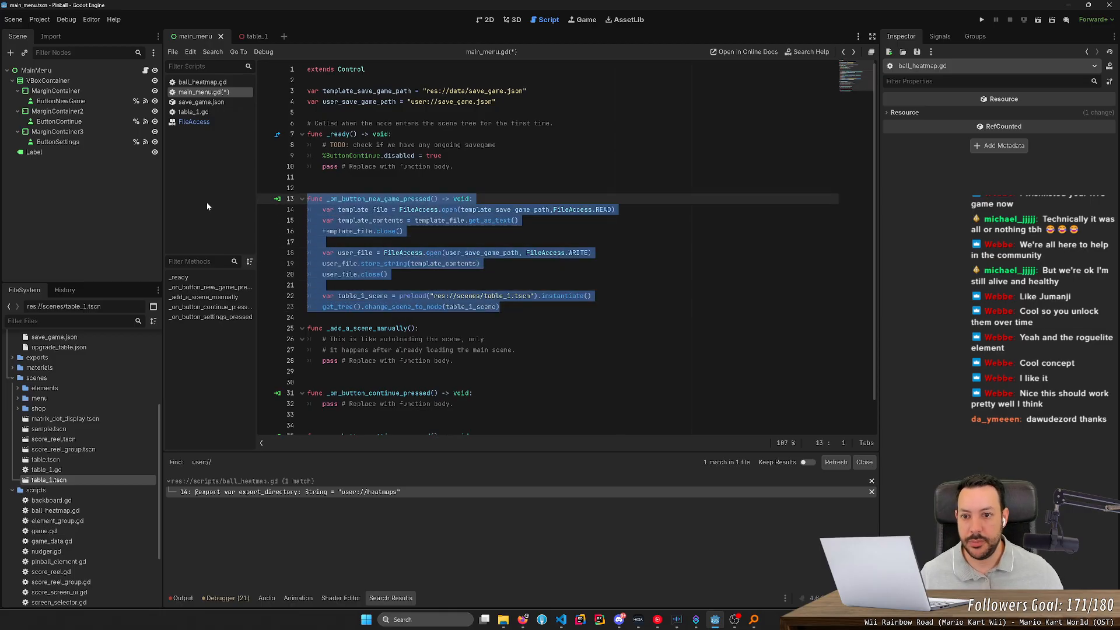
drag(496, 102, 308, 91)
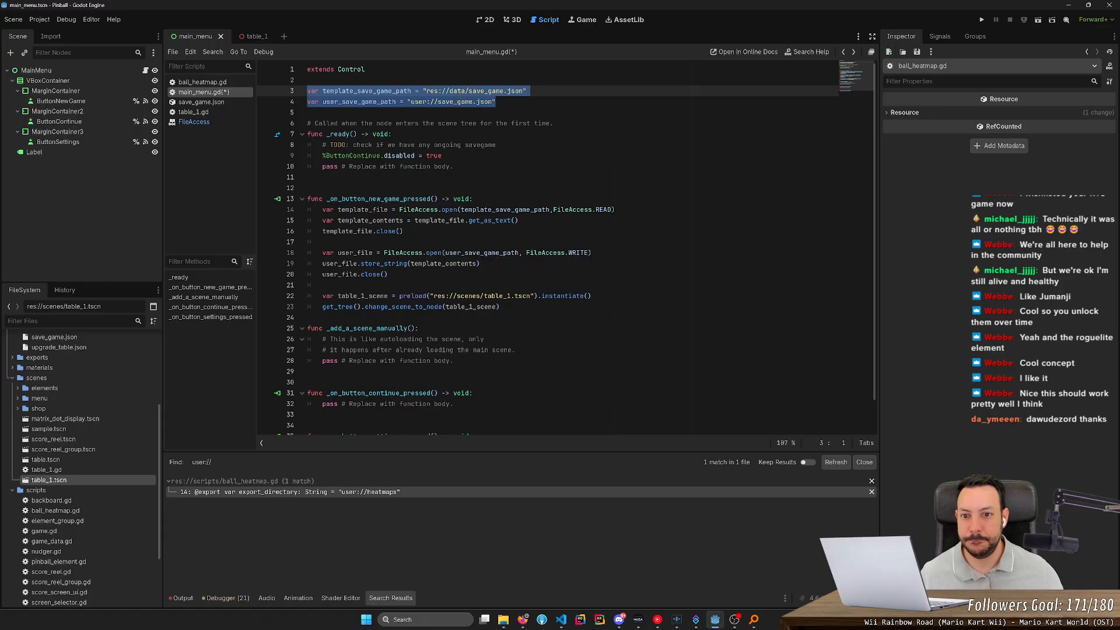
click(308, 113)
double_click(433, 91)
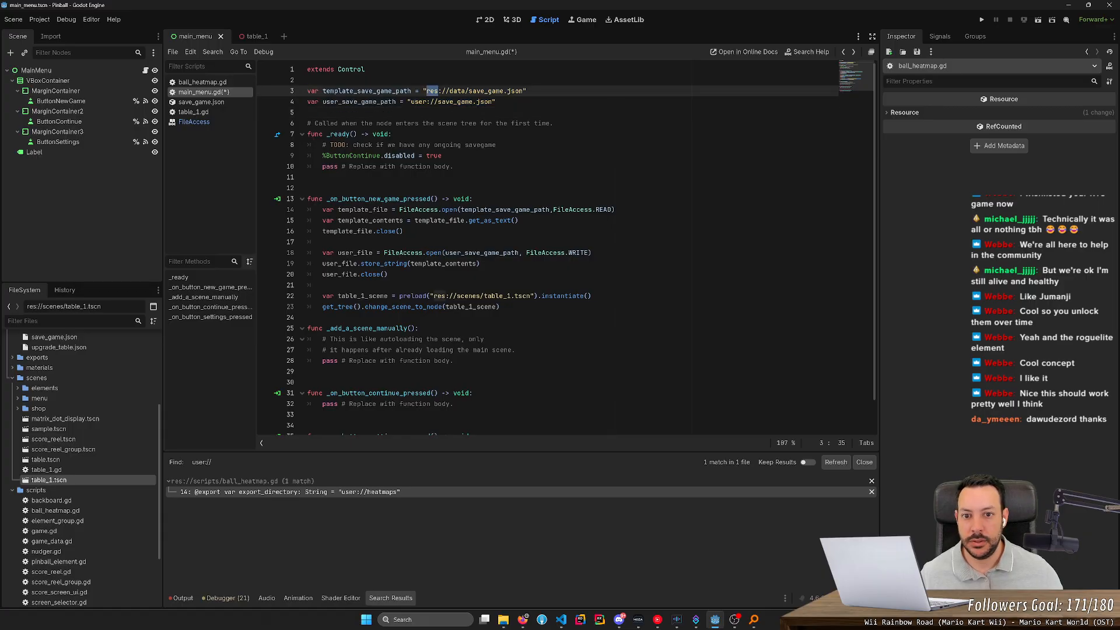
drag(432, 91, 554, 91)
key(ctrl+shift+f)
key(Return)
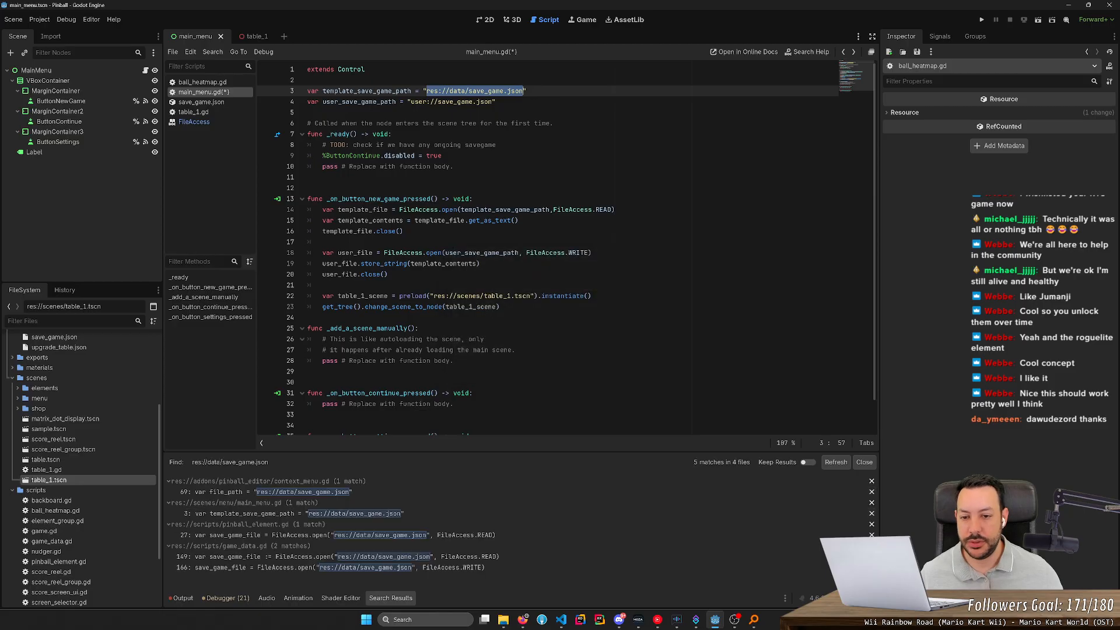
- Declare template_save_game_path with const in the main menu script
double_click(418, 102)
drag(419, 102, 492, 102)
click(308, 81)
key(Down)
text(const)
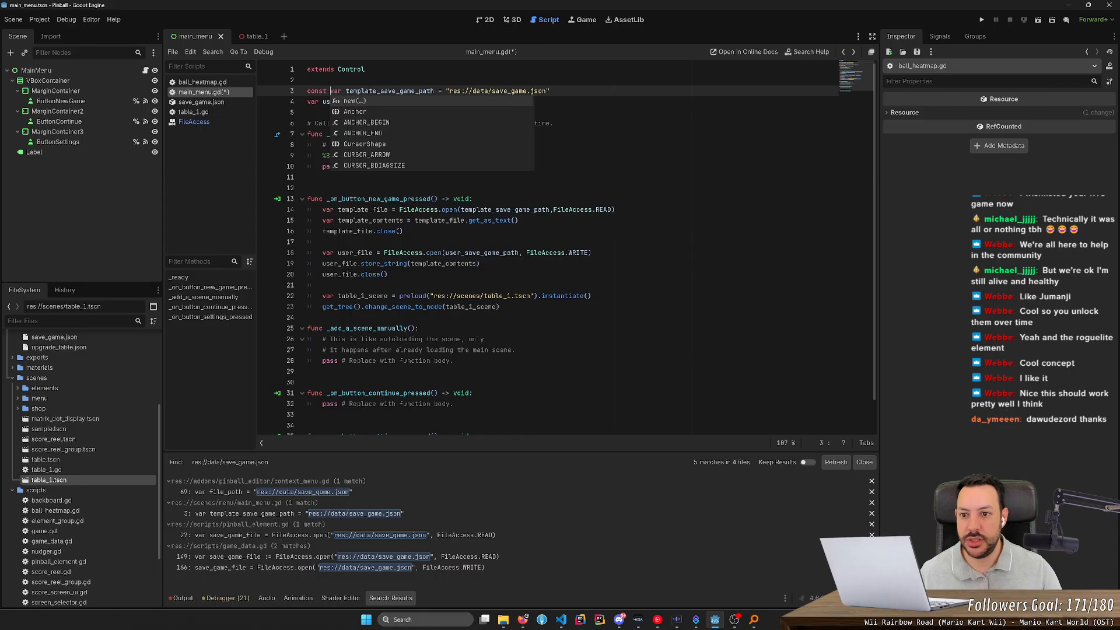
key(Escape)
key(Down)
key(Down)
key(Up)
key(Up)
key(Up)
key(Right)
key(ctrl+Right)
key(Right)
key(ctrl+shift+Right)
key(Delete)
key(Delete)
- Declare user_save_game_path with const on the line below
key(Down)
key(Home)
key(ctrl+shift+Right)
text(const)
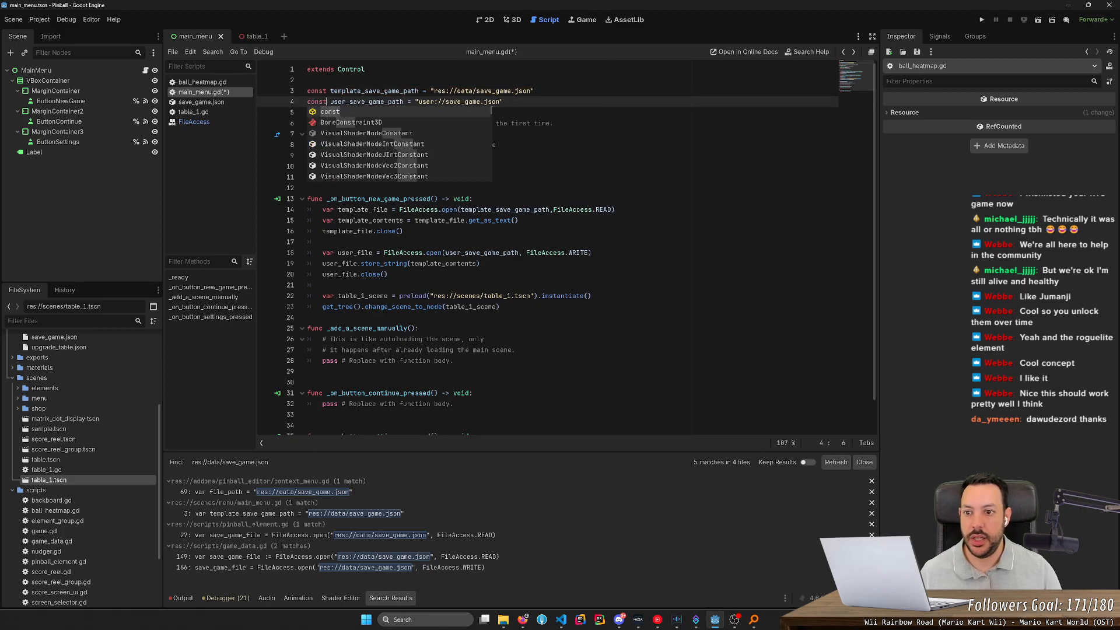
key(Escape)
- Rename the template path constant to TEMPLATE_SAVE_GAME_PATH in its declaration
key(Up)
key(Right)
key(ctrl+shift+Right)
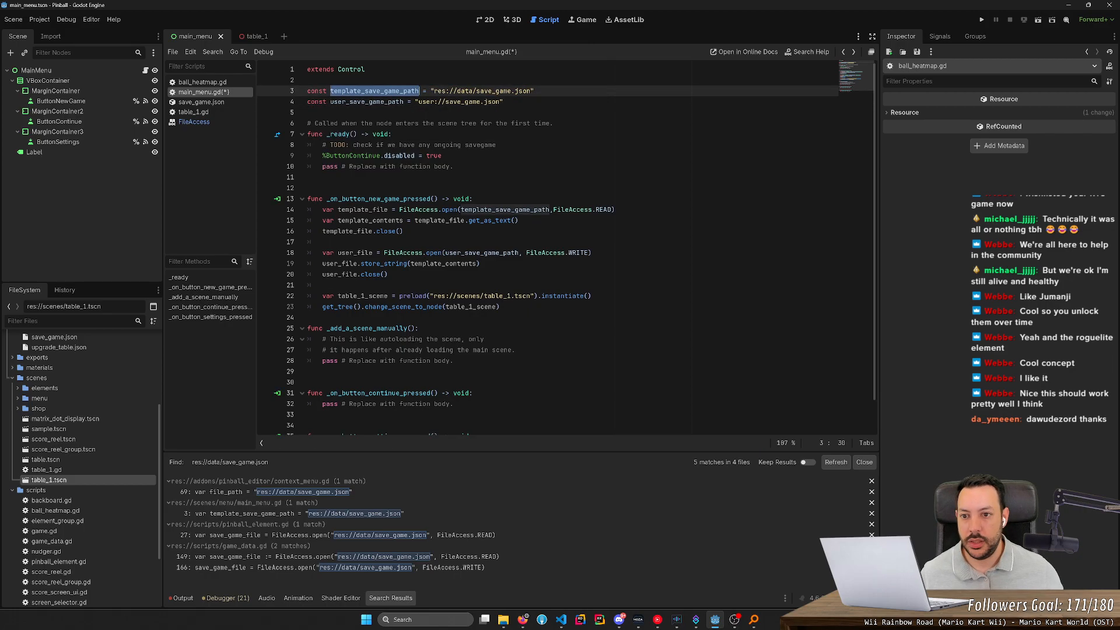
text(TEMPLATE)
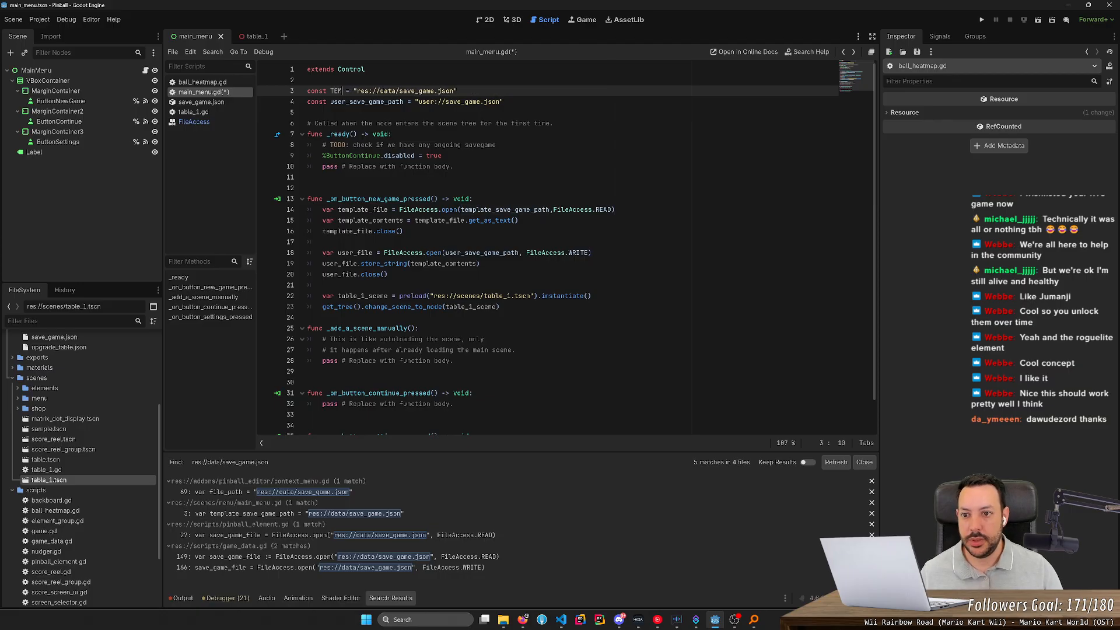
text(_SAVE_GAME_PATH)
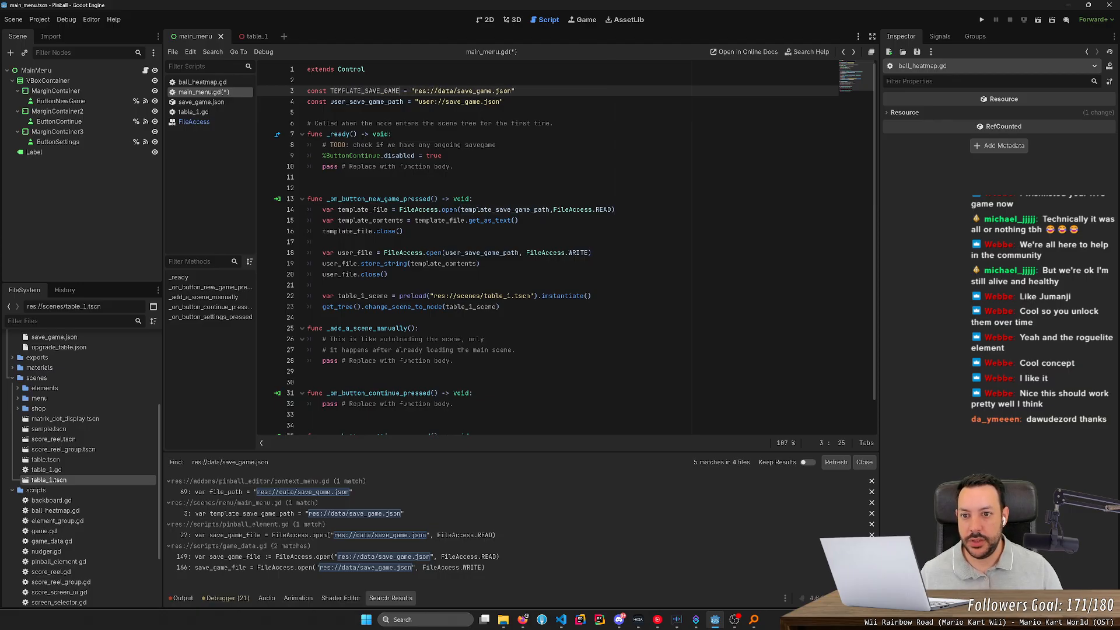
- Rename the user path constant to USER_SAVE_GAME_PATH in its declaration
double_click(367, 102)
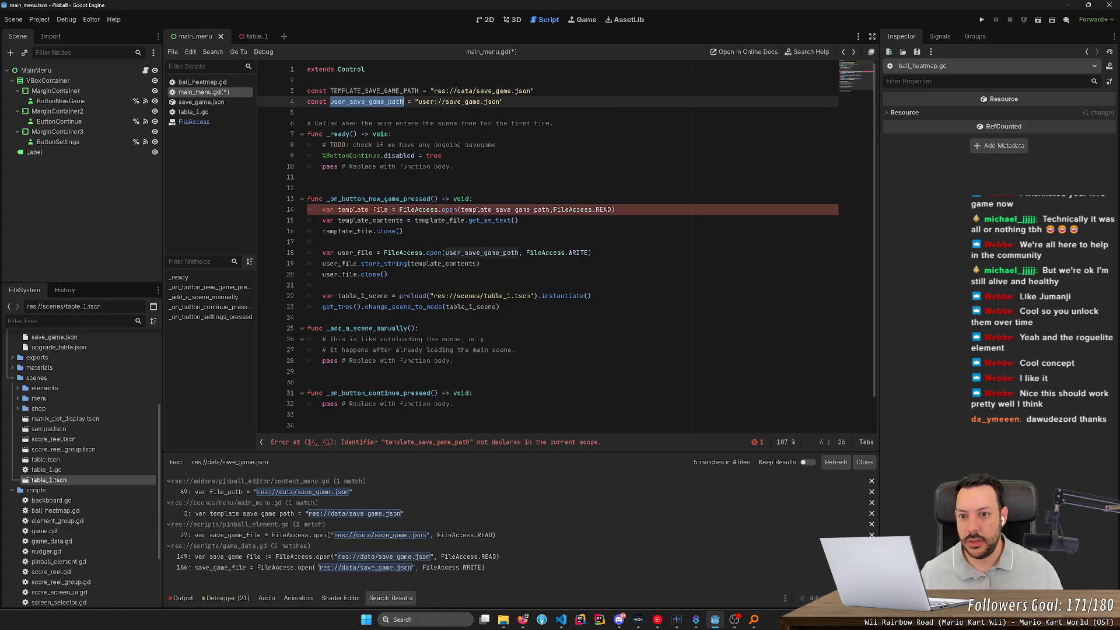
text(USER_SAVE_GAME_PA)
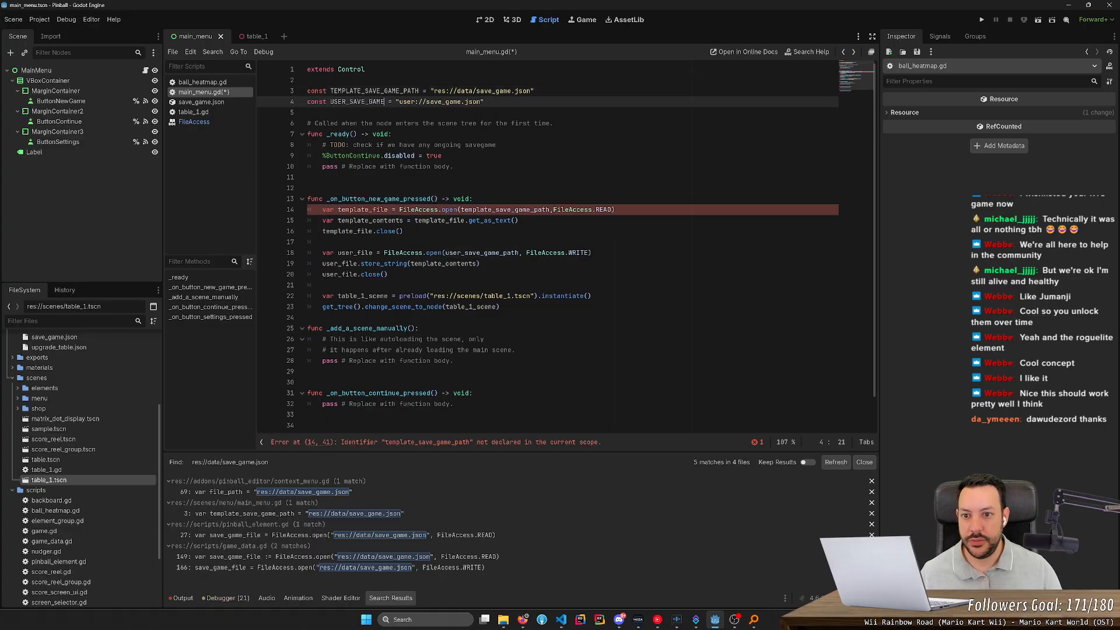
text(TH)
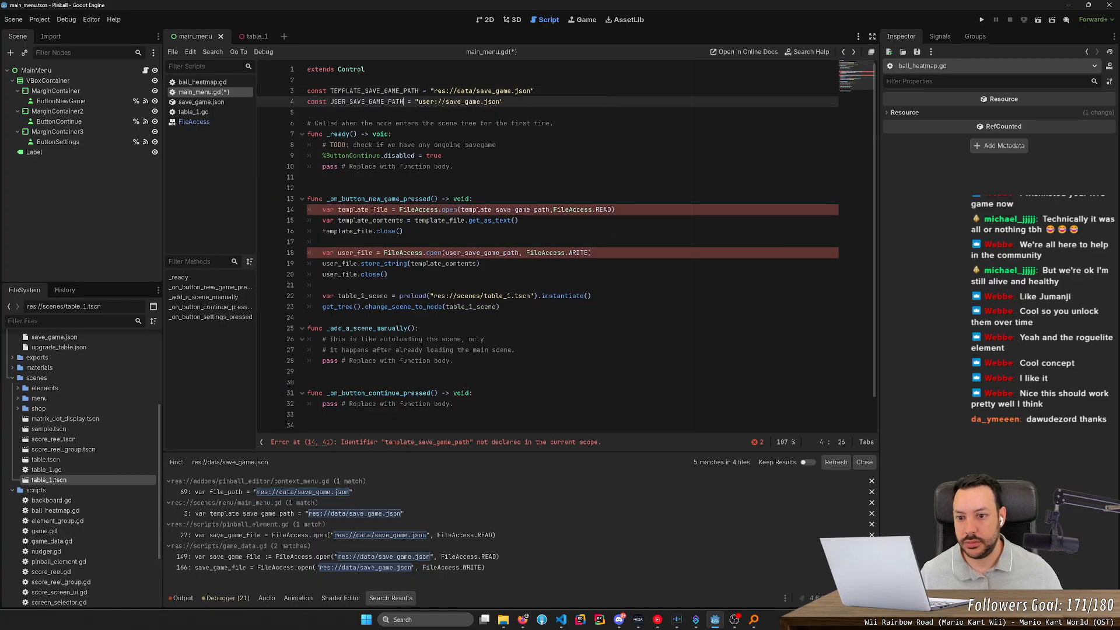
- Use TEMPLATE_SAVE_GAME_PATH and USER_SAVE_GAME_PATH in the two FileAccess.open calls of the new game function and save the script
double_click(375, 91)
key(ctrl+c)
double_click(505, 206)
key(ctrl+v)
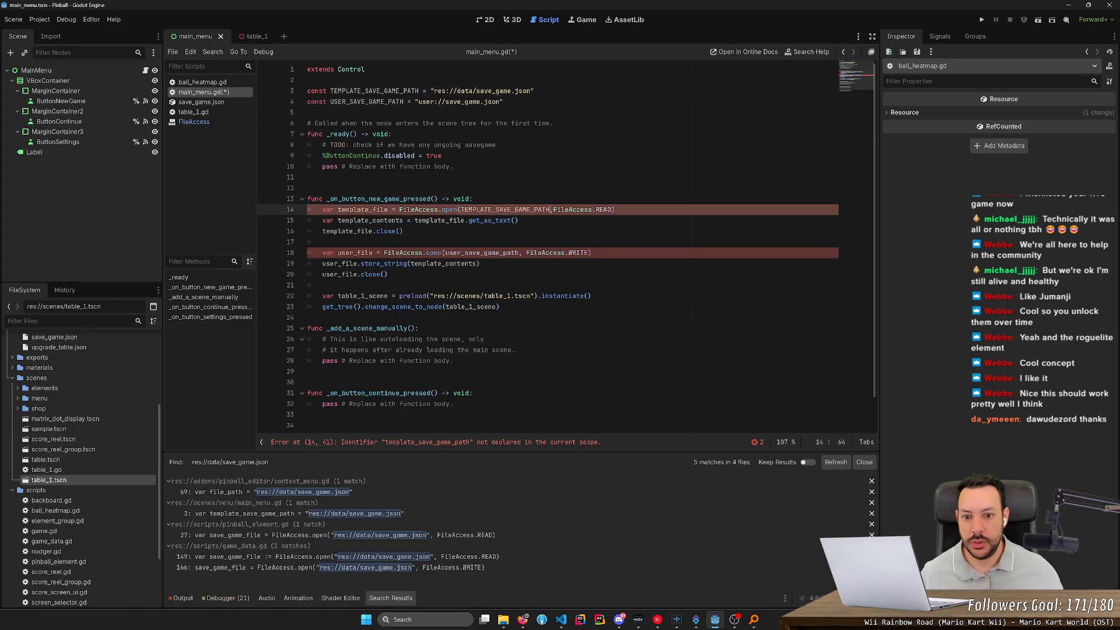
double_click(379, 102)
key(ctrl+c)
double_click(481, 252)
key(ctrl+v)
key(ctrl+s)
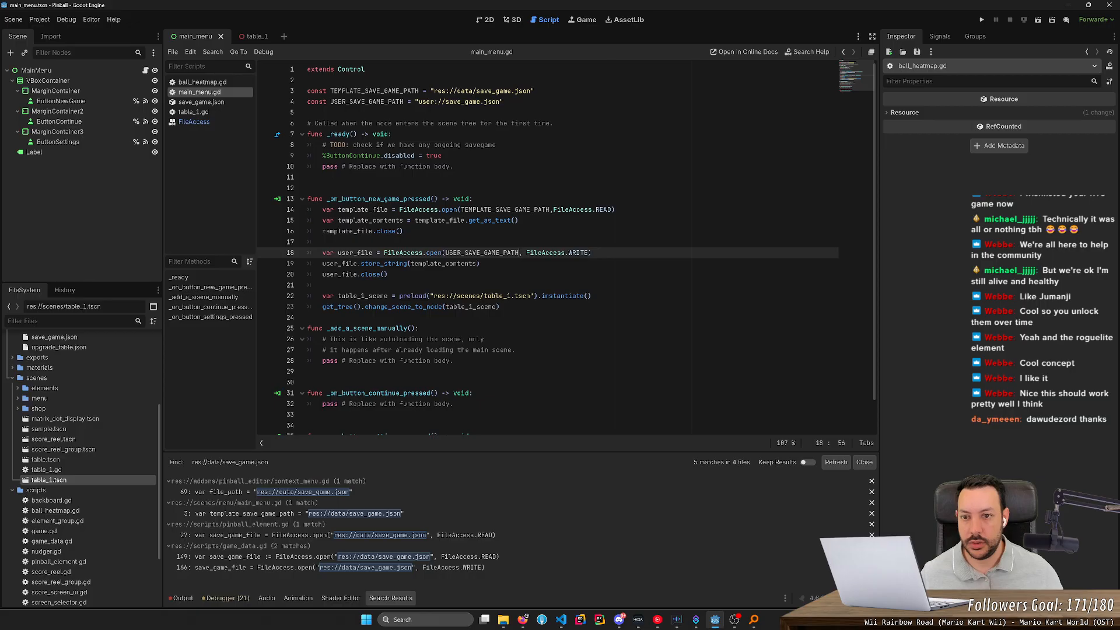
- In context_menu.gd, pass USER_SAVE_GAME_PATH to the FileAccess.open READ call of _update_save_game_json
double_click(396, 101)
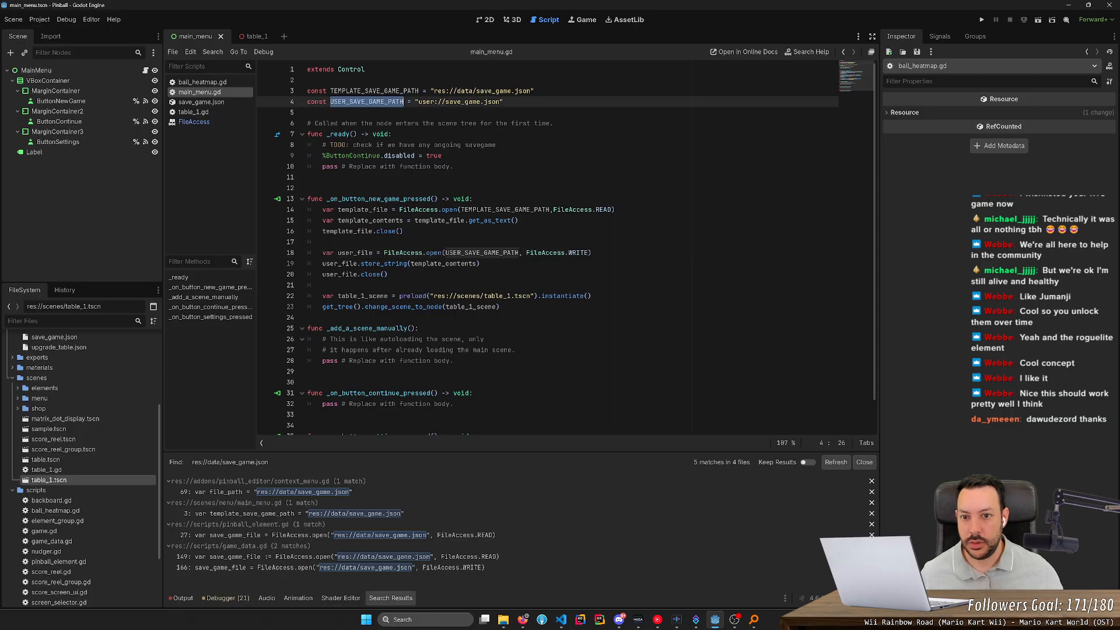
click(323, 492)
scroll(566, 247, up, 2)
double_click(355, 134)
double_click(443, 177)
key(ctrl+v)
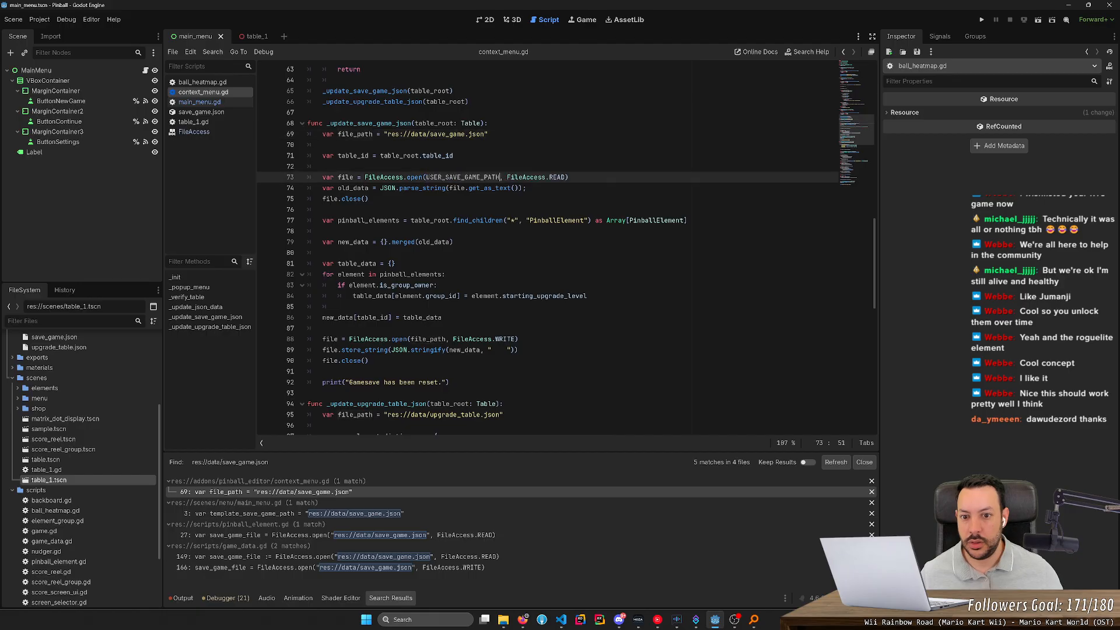
- Remove the file_path declaration and the blank line below it from _update_save_game_json, and save context_menu.gd
drag(491, 134, 494, 124)
key(Delete)
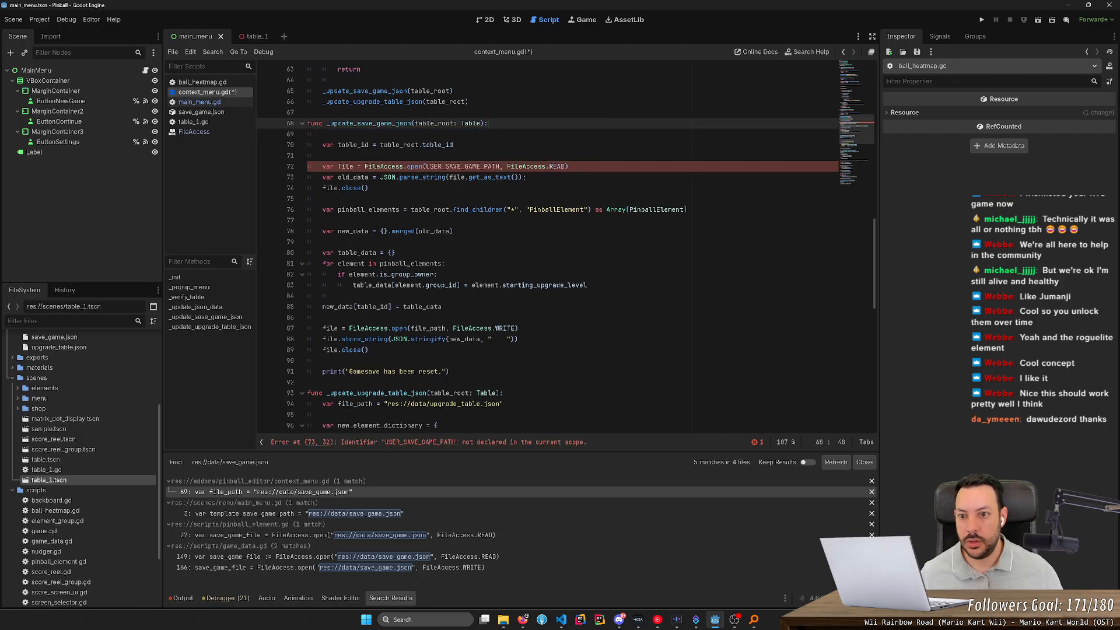
key(Down)
key(Delete)
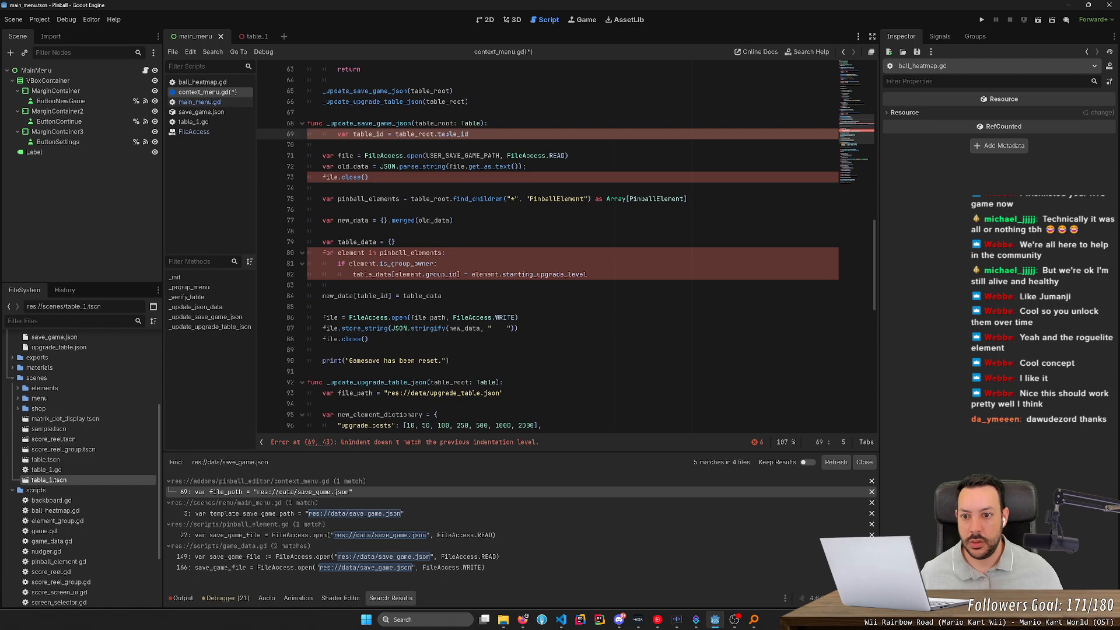
key(Delete)
key(ctrl+s)
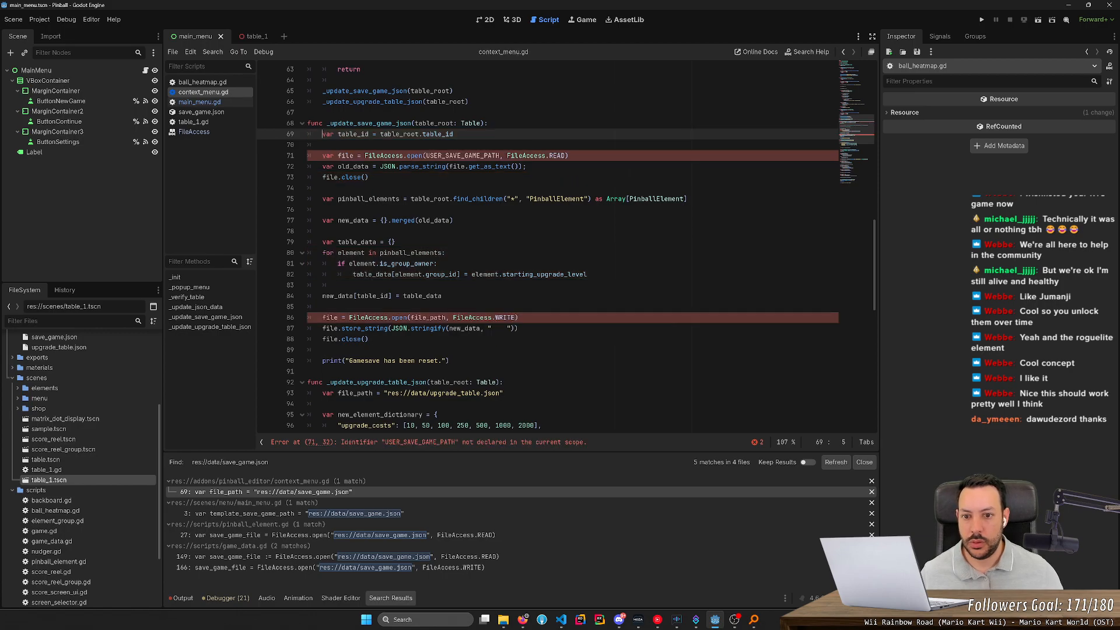
- Return to main_menu.gd and create a GDScript named constants.gd, inheriting Node with the default template, in the scripts folder
click(467, 155)
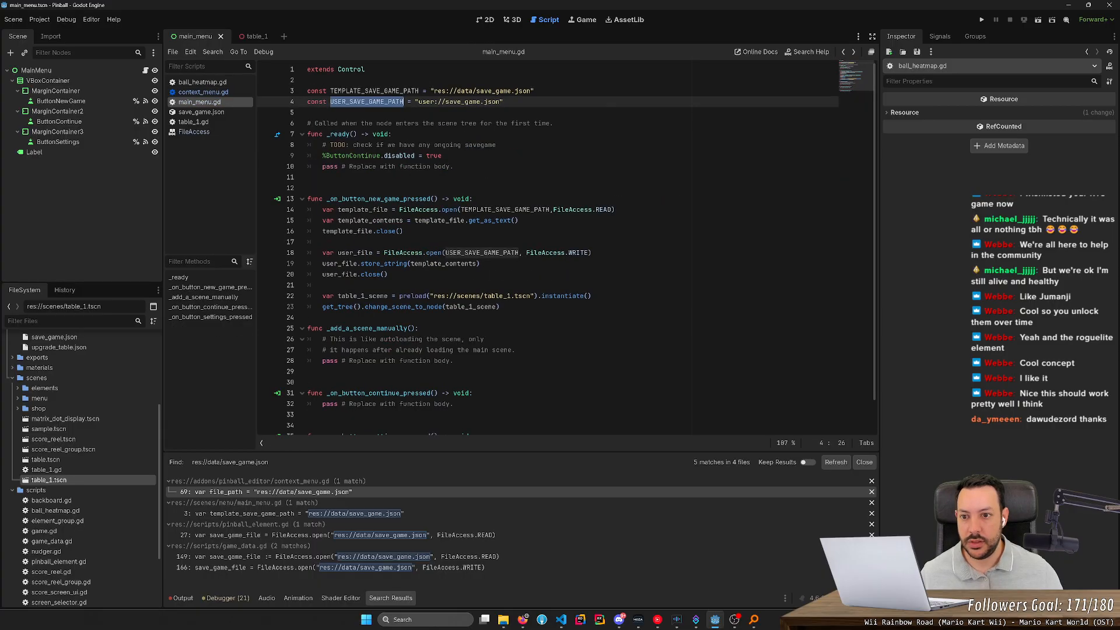
click(308, 91)
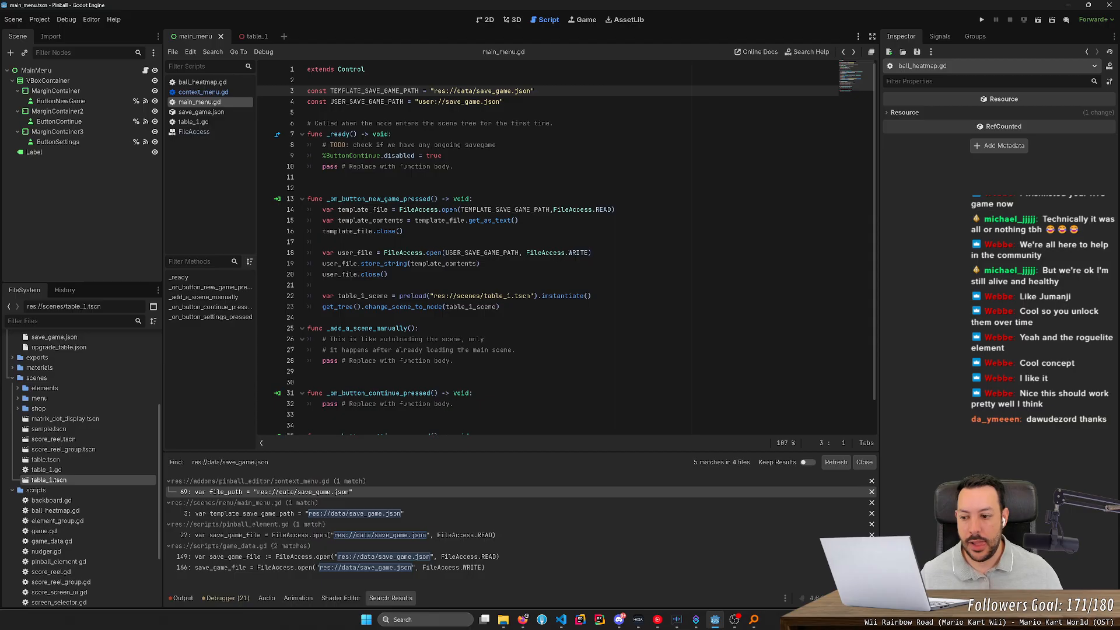
scroll(91, 525, down, 2)
scroll(90, 519, down, 3)
right_click(55, 401)
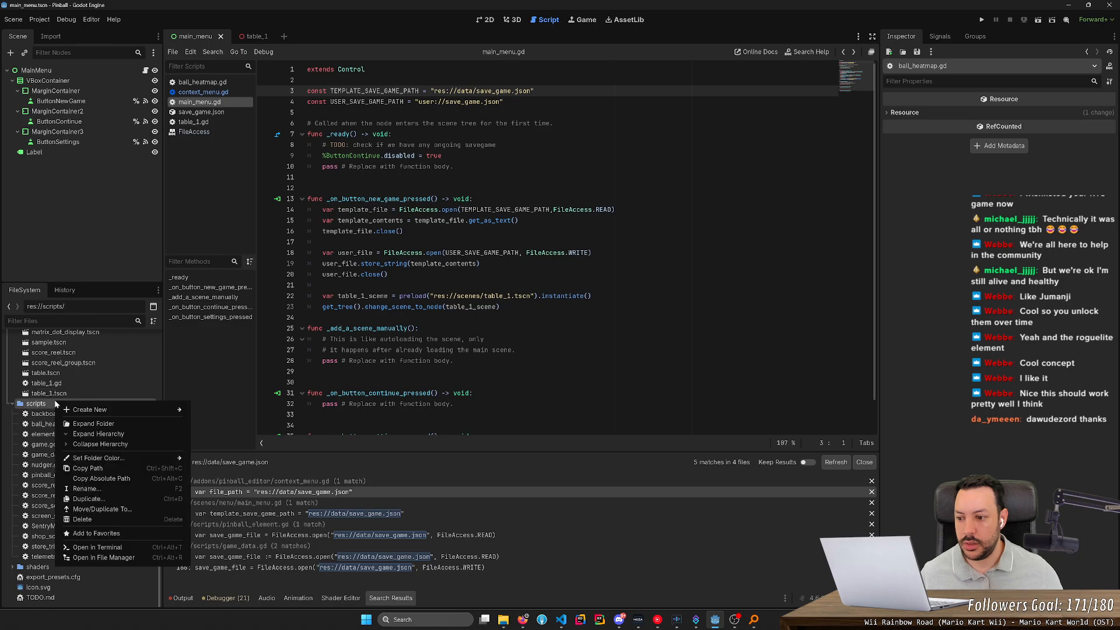
mouse_move(135, 412)
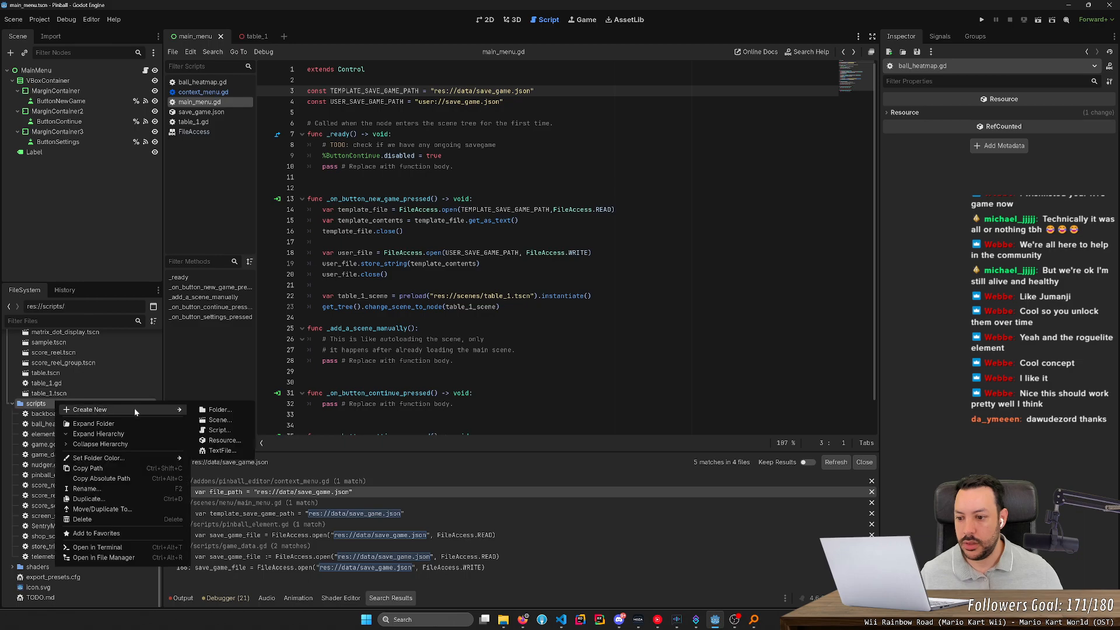
click(229, 432)
text(co)
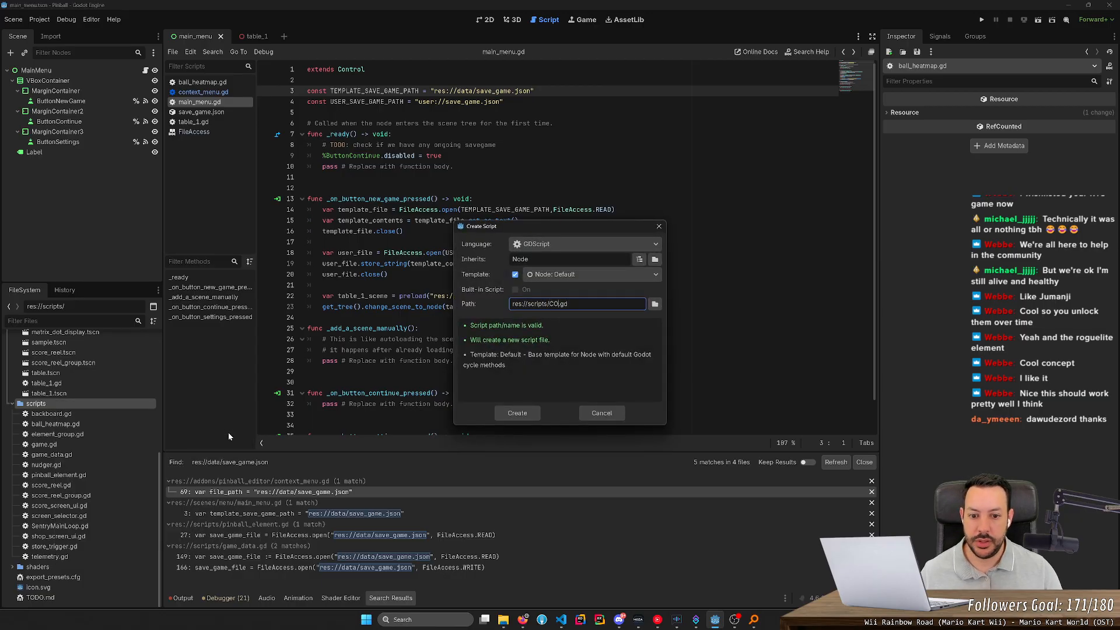
text(nstants)
key(Return)
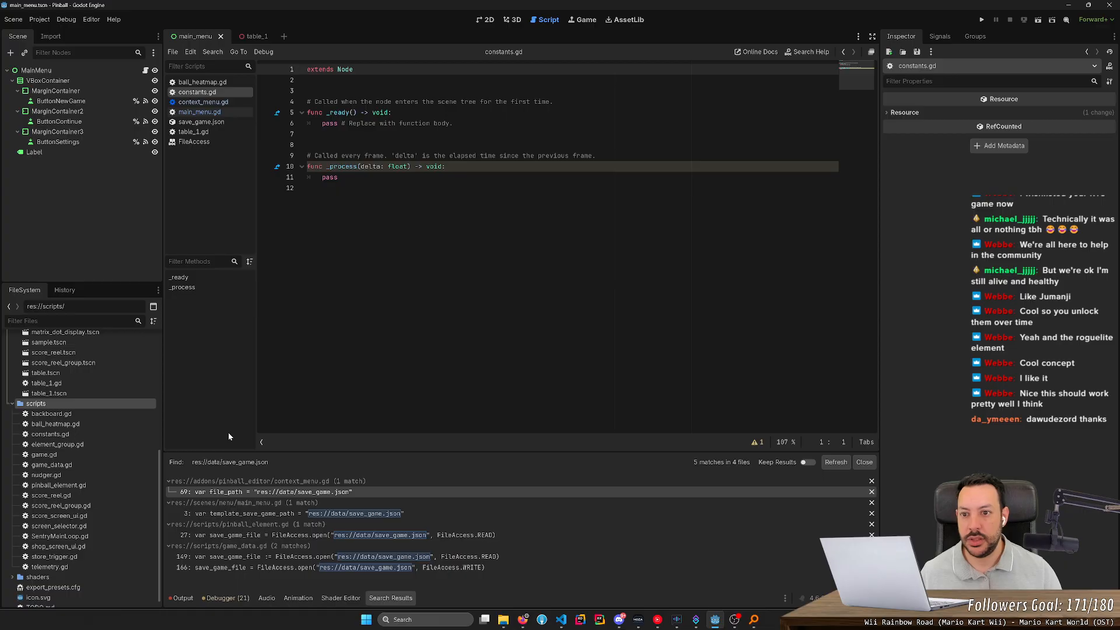
- Replace all the boilerplate code in constants.gd with the declaration class_name Constants
key(ctrl+a)
key(BackSpace)
text(class_nam)
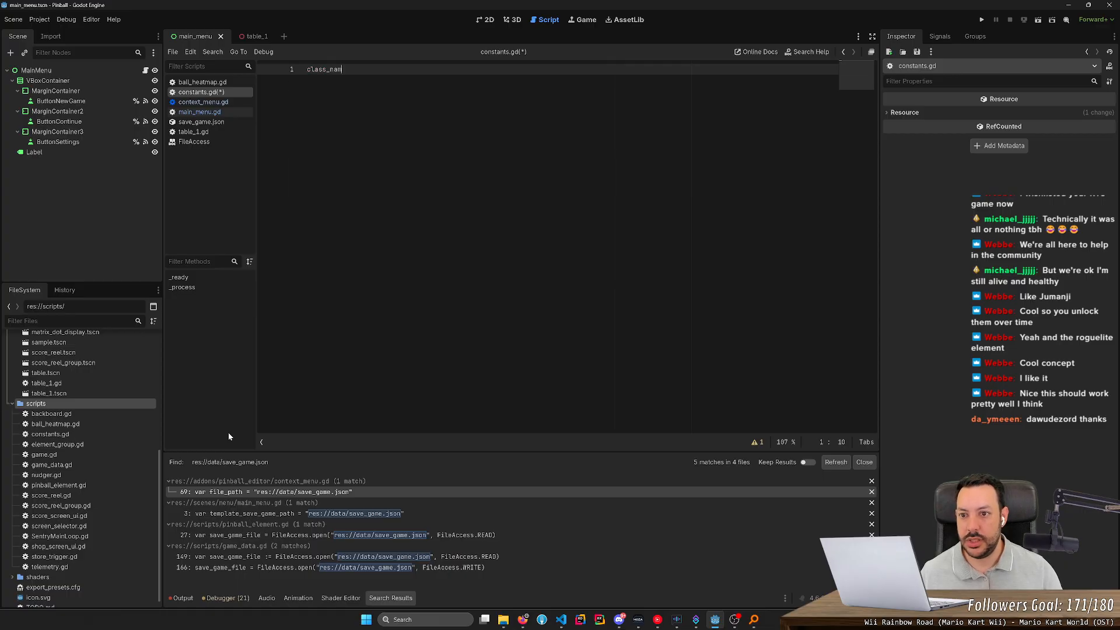
text(e Constants)
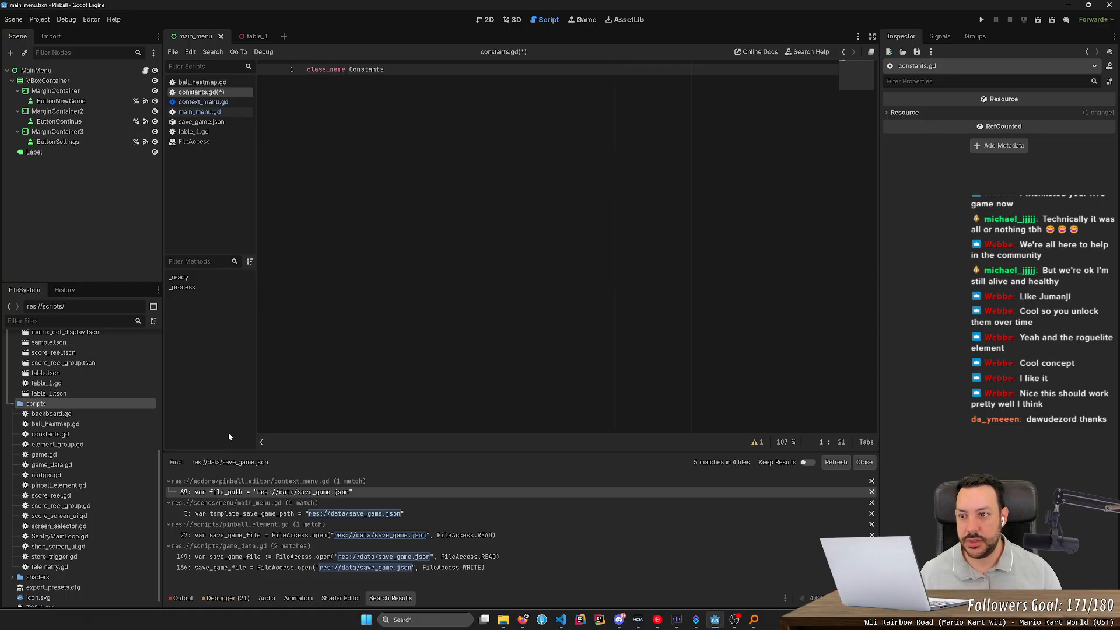
- Move the TEMPLATE_SAVE_GAME_PATH and USER_SAVE_GAME_PATH constants from main_menu.gd into constants.gd, below the class name
click(199, 111)
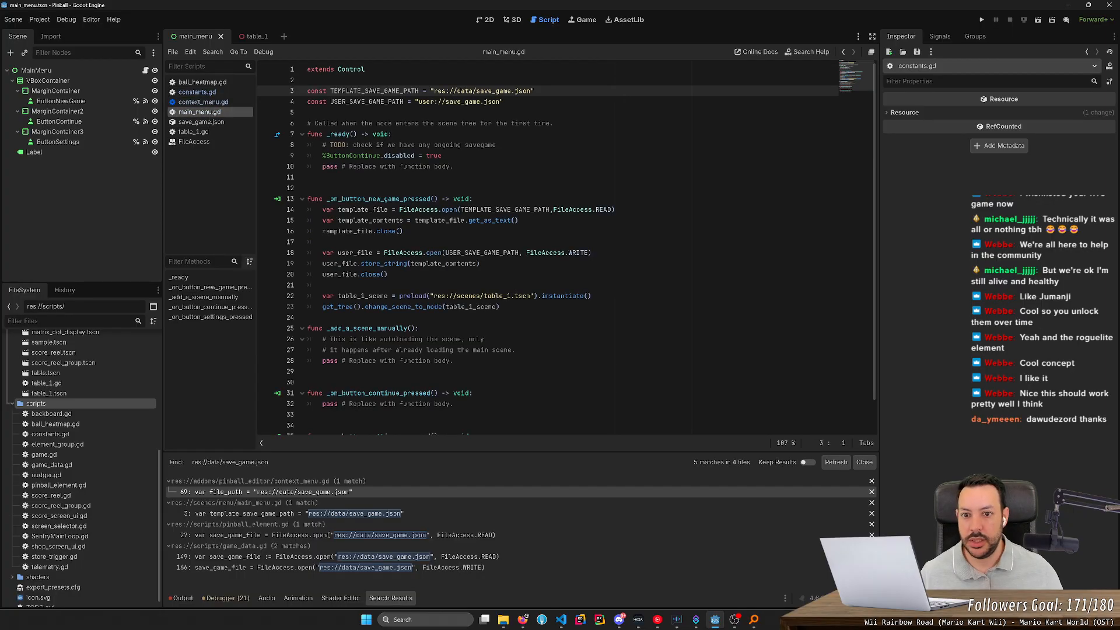
key(shift+Down)
key(shift+Down)
key(BackSpace)
key(Up)
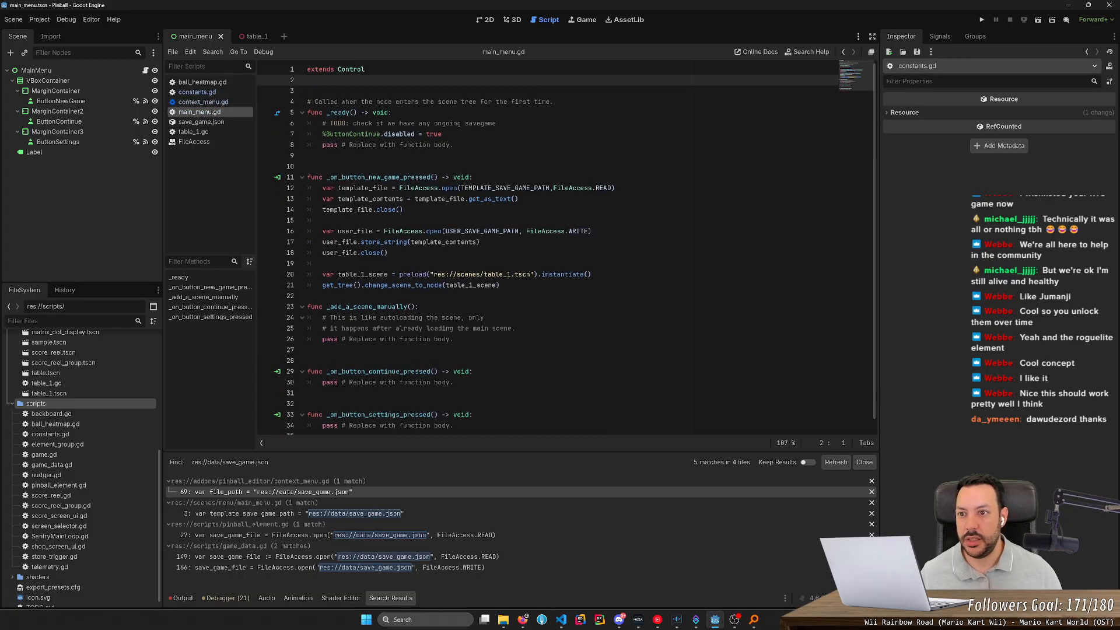
click(197, 92)
key(Return)
key(ctrl+v)
click(350, 80)
double_click(375, 91)
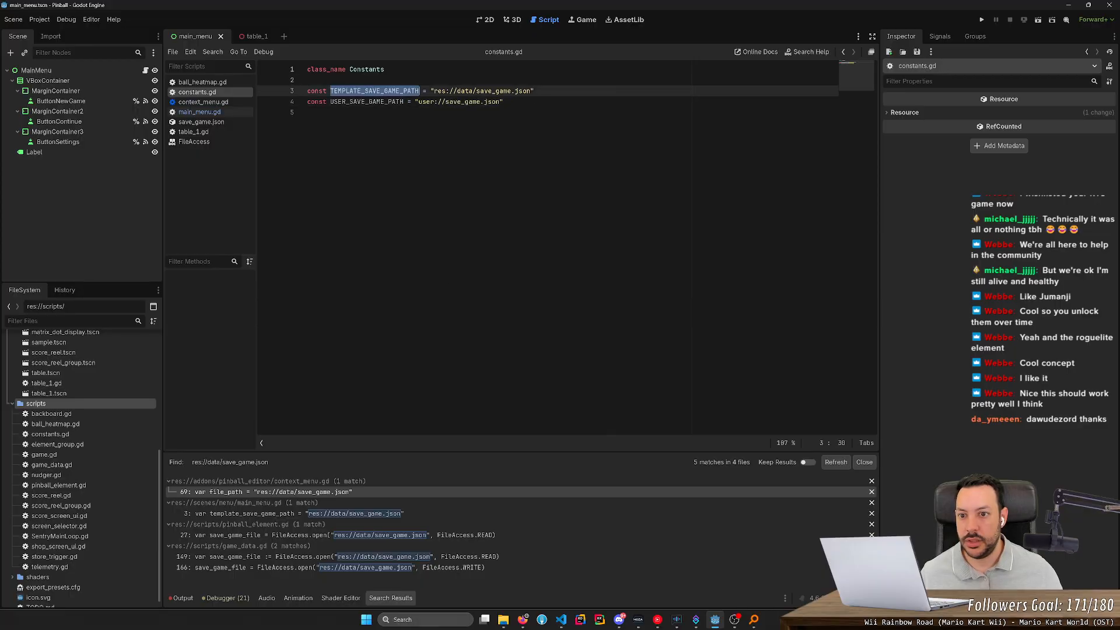
- In main_menu.gd, prefix TEMPLATE_SAVE_GAME_PATH with "Constants." in the template file's open call
key(alt+Left)
click(458, 176)
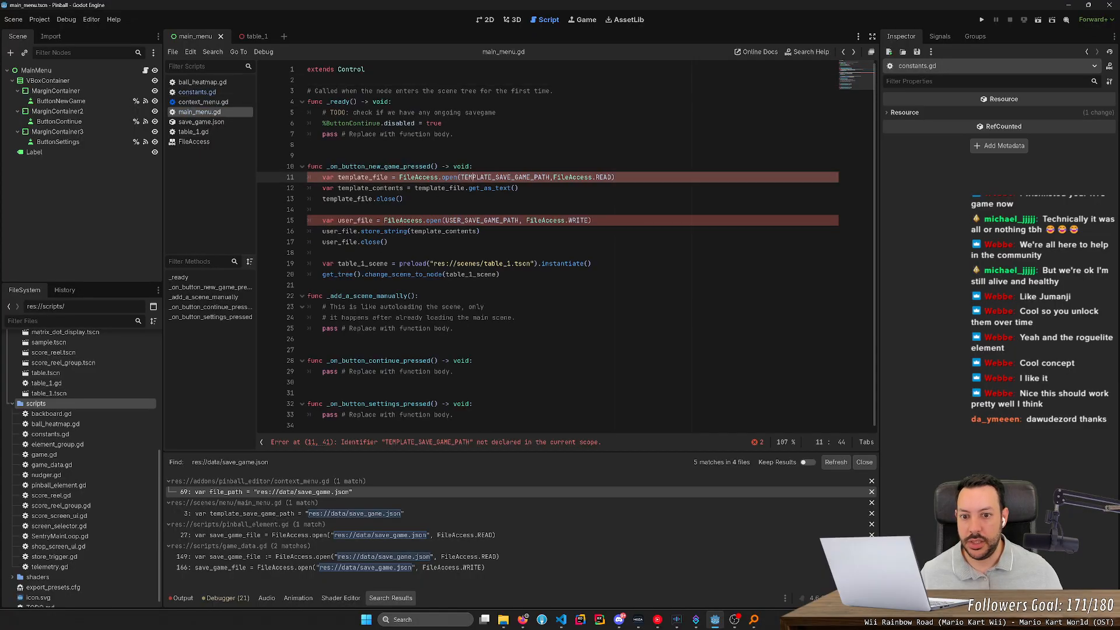
text(Constants.)
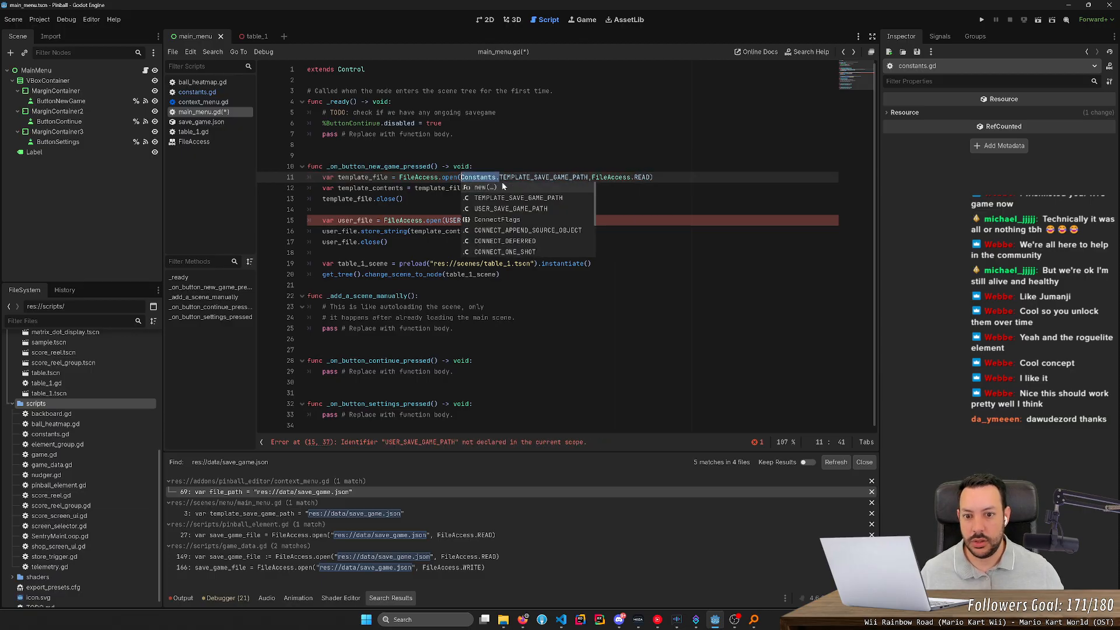
key(Escape)
- Prefix USER_SAVE_GAME_PATH with "Constants." in the user file's open call and save the script
key(Down)
key(Down)
key(Down)
key(Down)
key(Left)
key(Left)
key(Left)
key(Left)
text(Constants.)
key(ctrl+s)
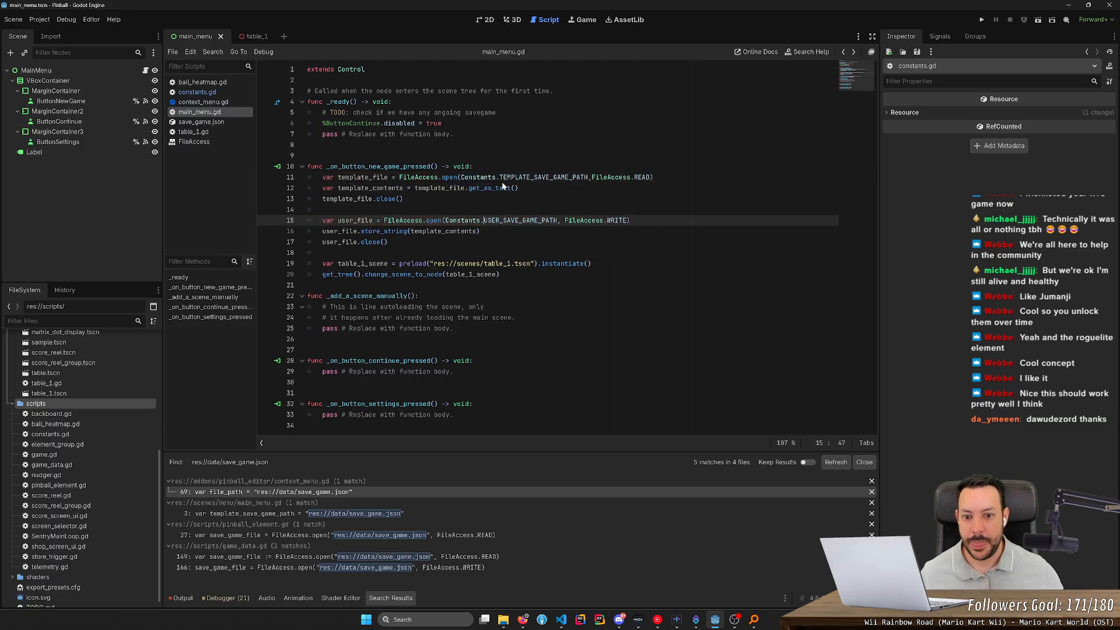
- Insert a space after the comma before FileAccess.READ in the template file's open call
click(479, 168)
double_click(479, 177)
click(591, 176)
double_click(478, 177)
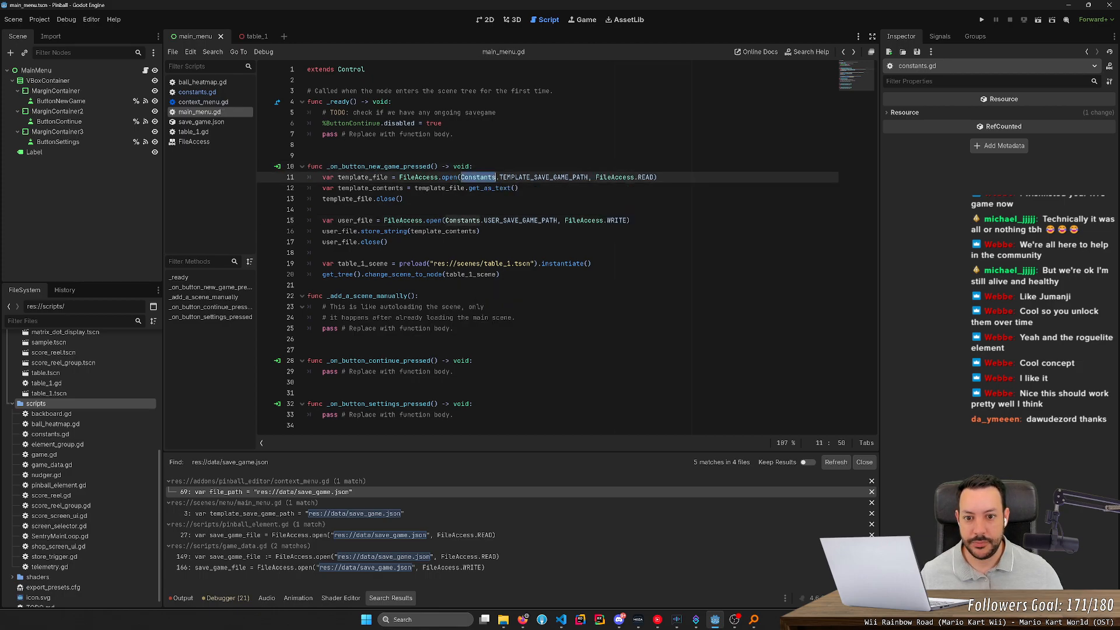
- In context_menu.gd, prefix USER_SAVE_GAME_PATH with "Constants." in _update_save_game_json and copy the full Constants.USER_SAVE_GAME_PATH reference
click(340, 492)
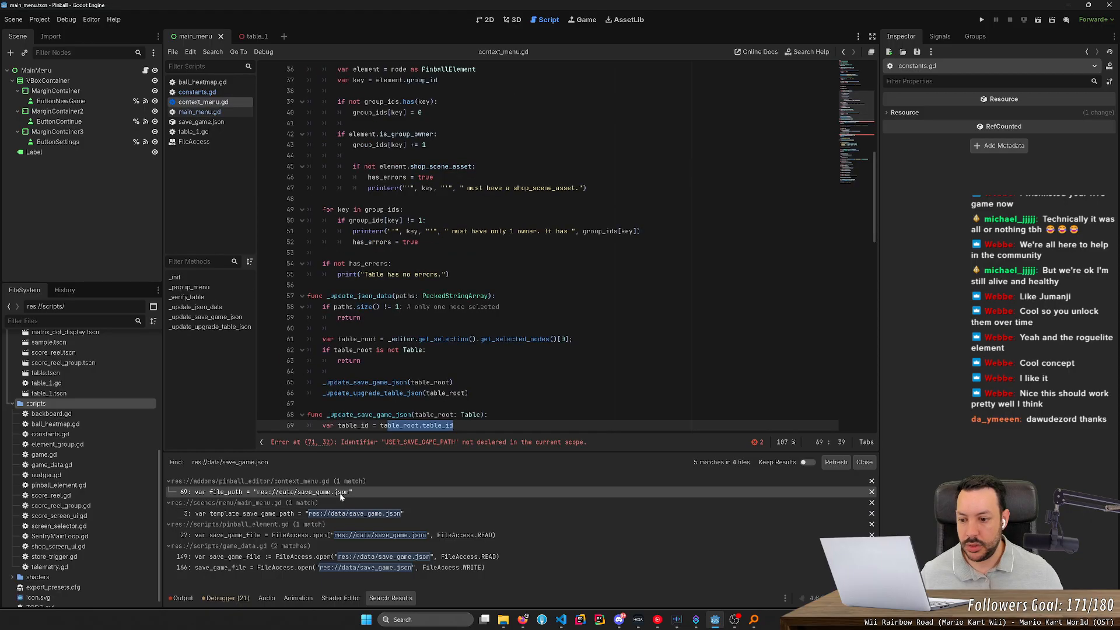
scroll(566, 250, down, 4)
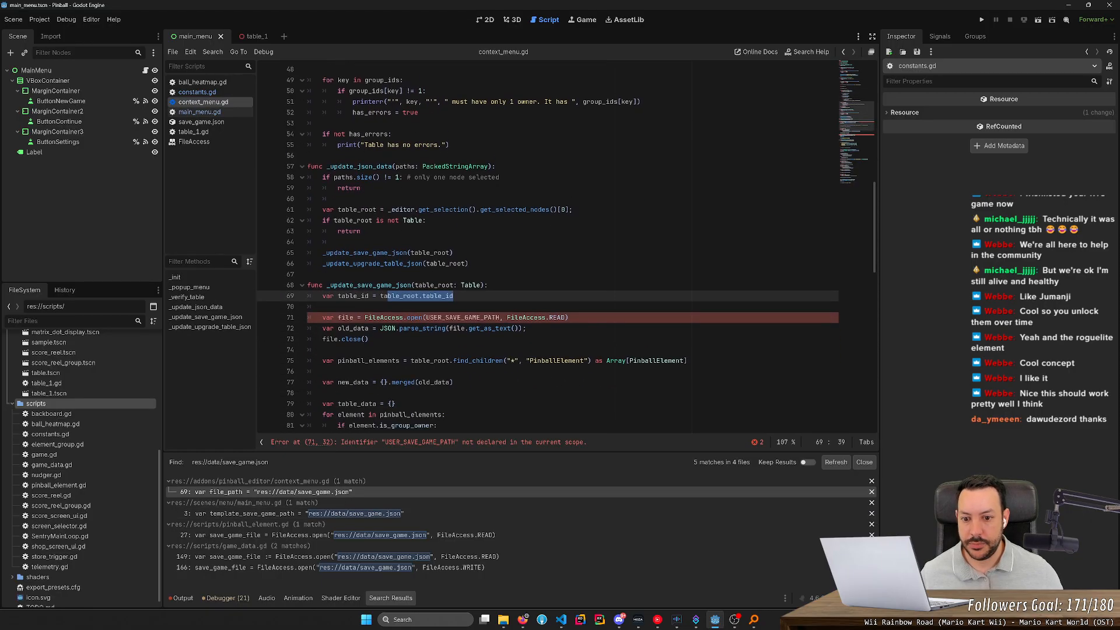
click(425, 318)
text(Constants.)
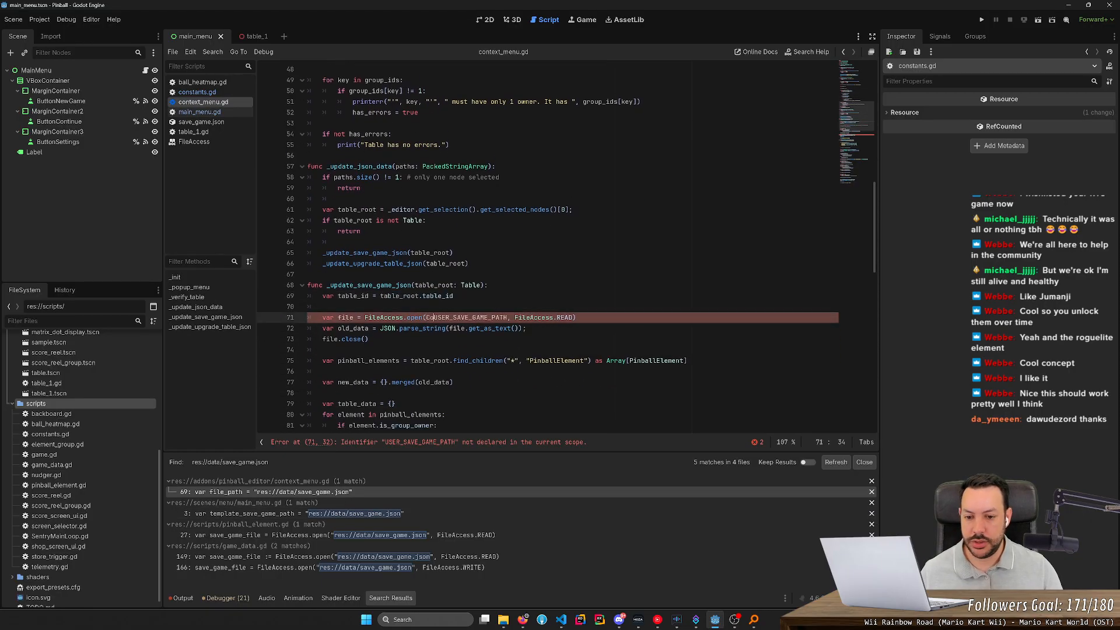
key(Escape)
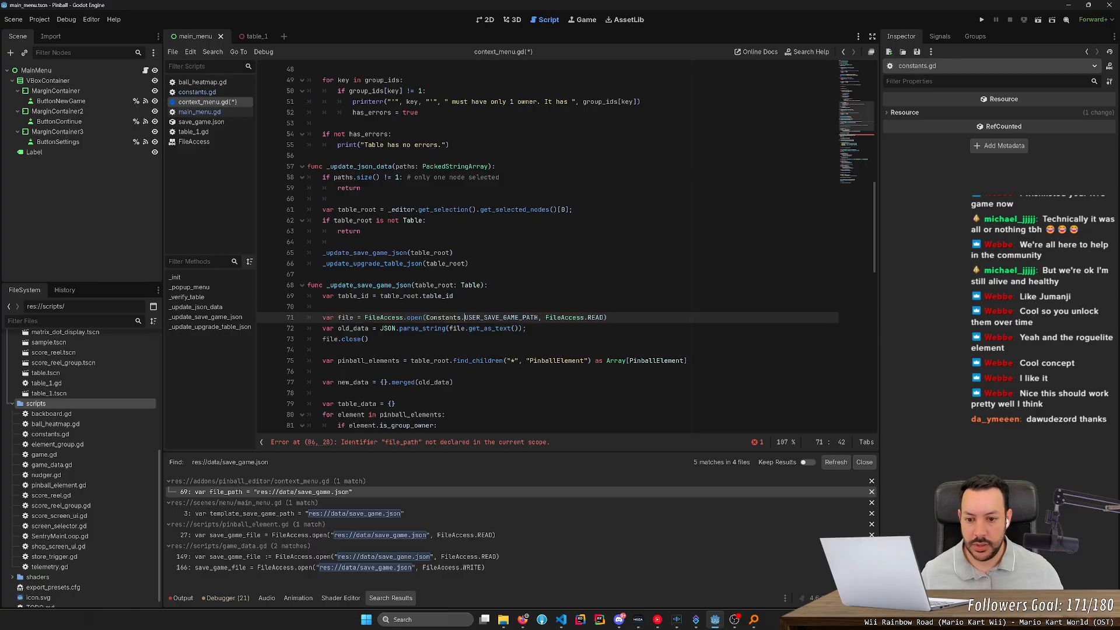
key(ctrl+shift+Left)
key(Left)
key(ctrl+shift+Right)
key(ctrl+shift+Right)
key(ctrl+c)
- Search the project files again for res://data/save_game.json to refresh the list of hardcoded paths
click(367, 513)
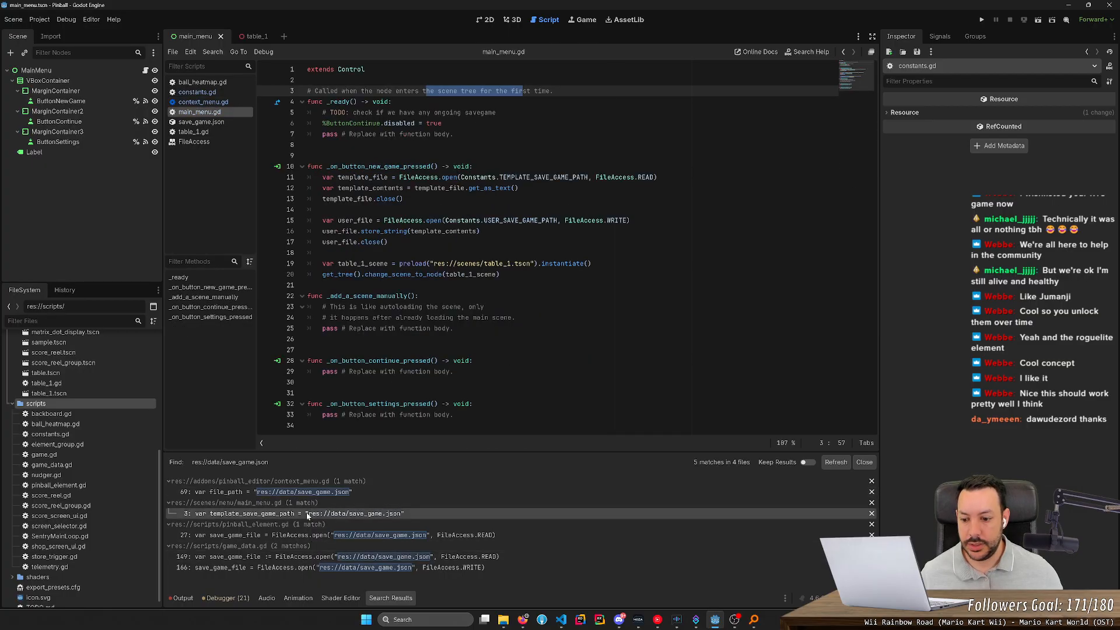
click(336, 493)
click(363, 513)
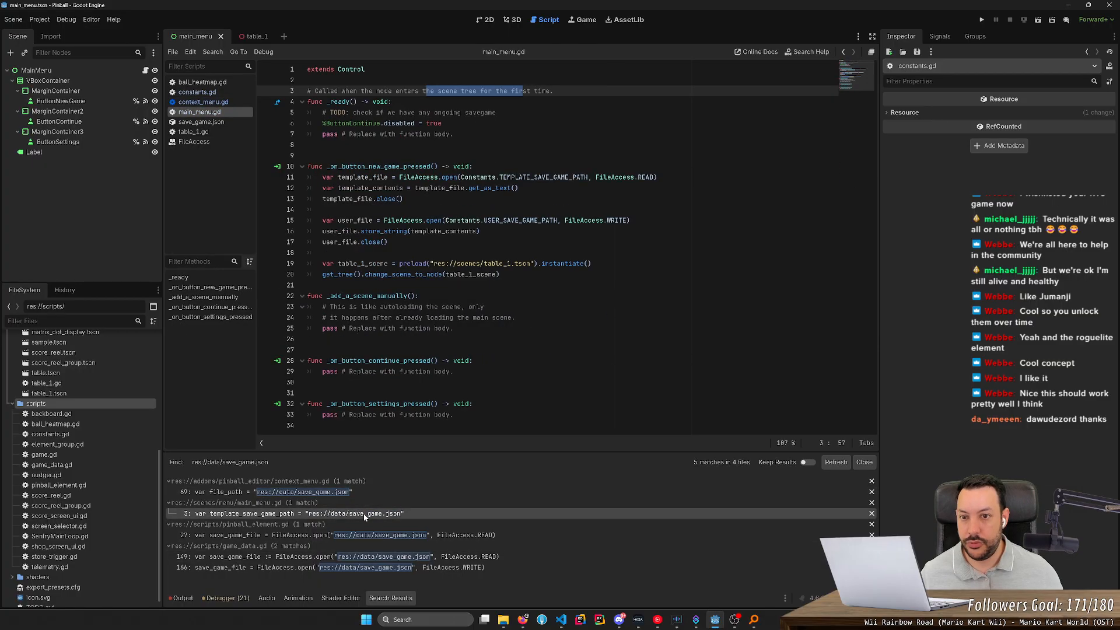
click(431, 199)
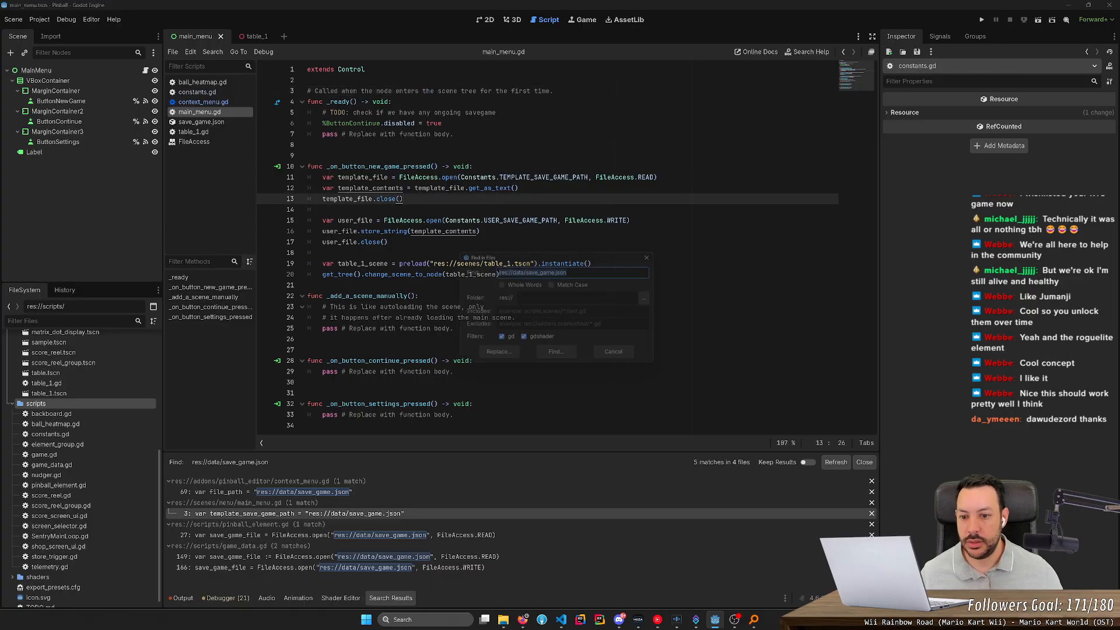
key(ctrl+shift+f)
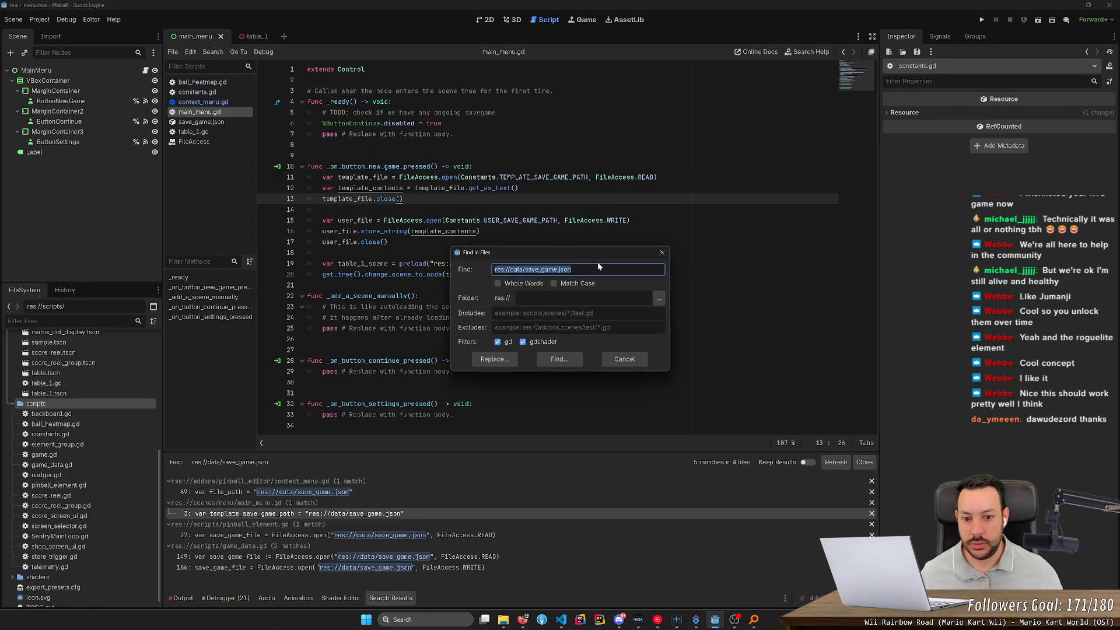
key(Return)
- In pinball_element.gd, replace the hardcoded "res://data/save_game.json" in refresh_upgrade_data with Constants.USER_SAVE_GAME_PATH
click(387, 491)
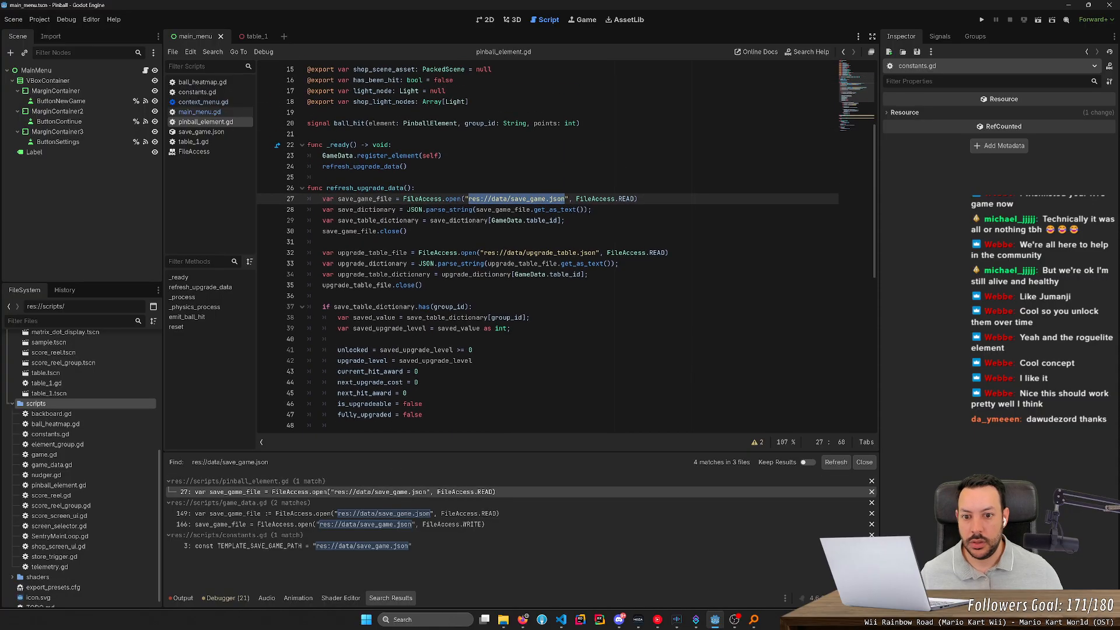
drag(464, 198, 569, 198)
key(ctrl+shift+f)
key(Return)
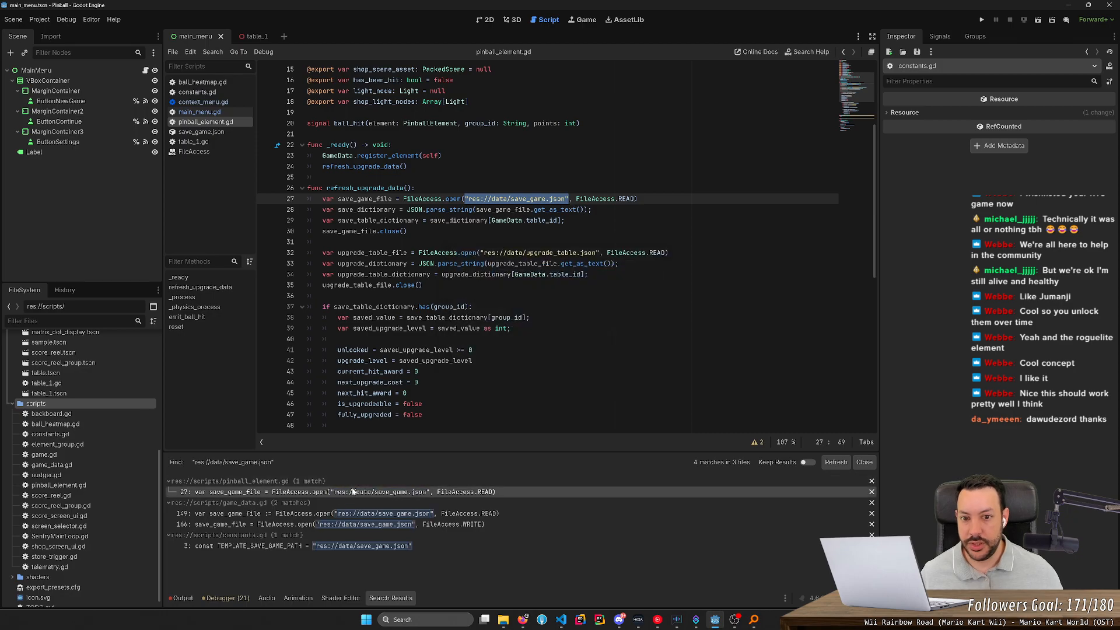
right_click(490, 191)
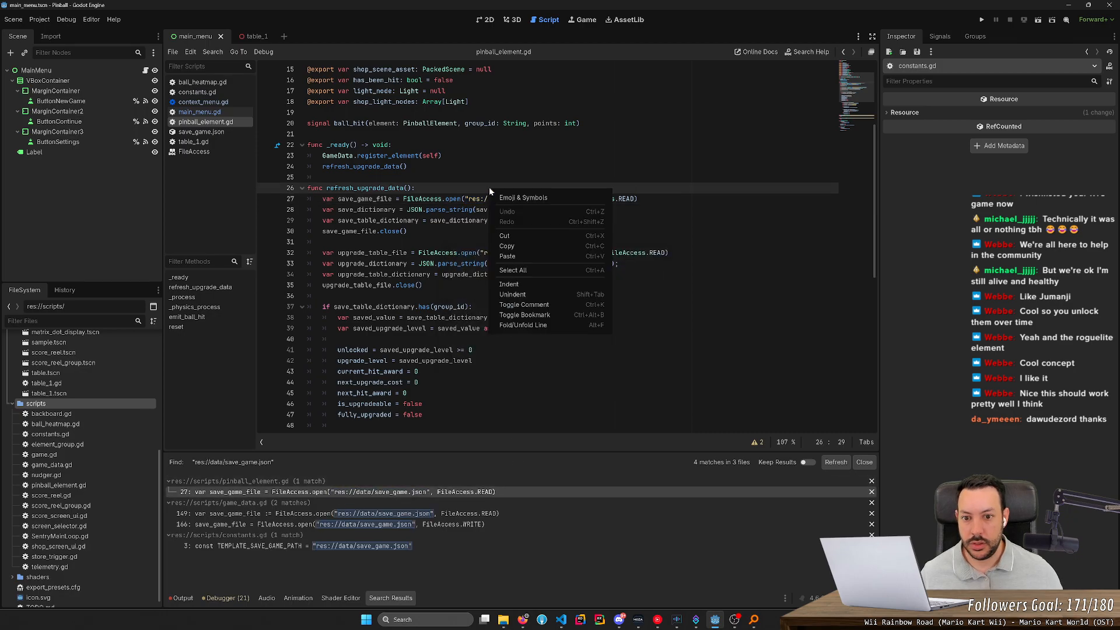
click(464, 199)
drag(465, 199, 570, 199)
key(ctrl+v)
- Replace both hardcoded "res://data/save_game.json" strings in game_data.gd with Constants.USER_SAVE_GAME_PATH, save, and check the remaining match
click(455, 513)
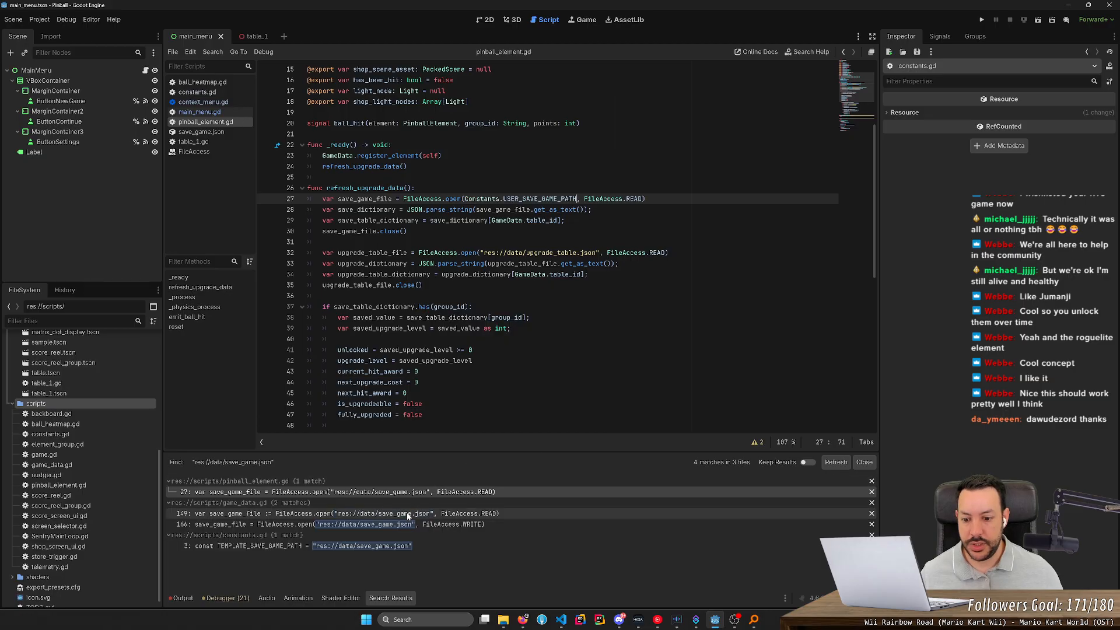
click(467, 68)
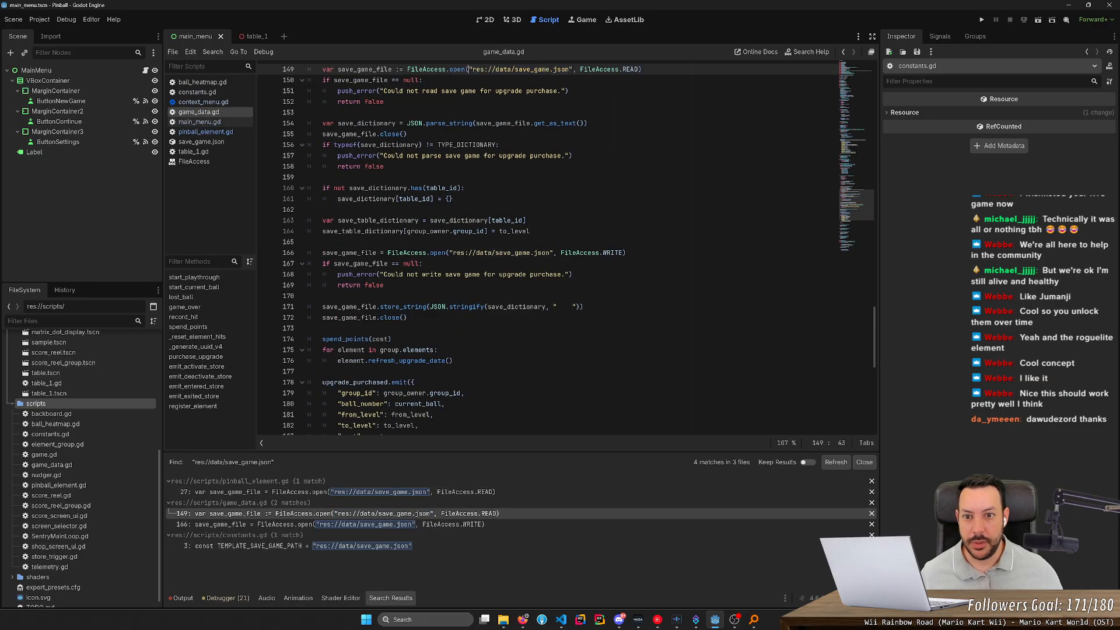
drag(467, 69, 574, 69)
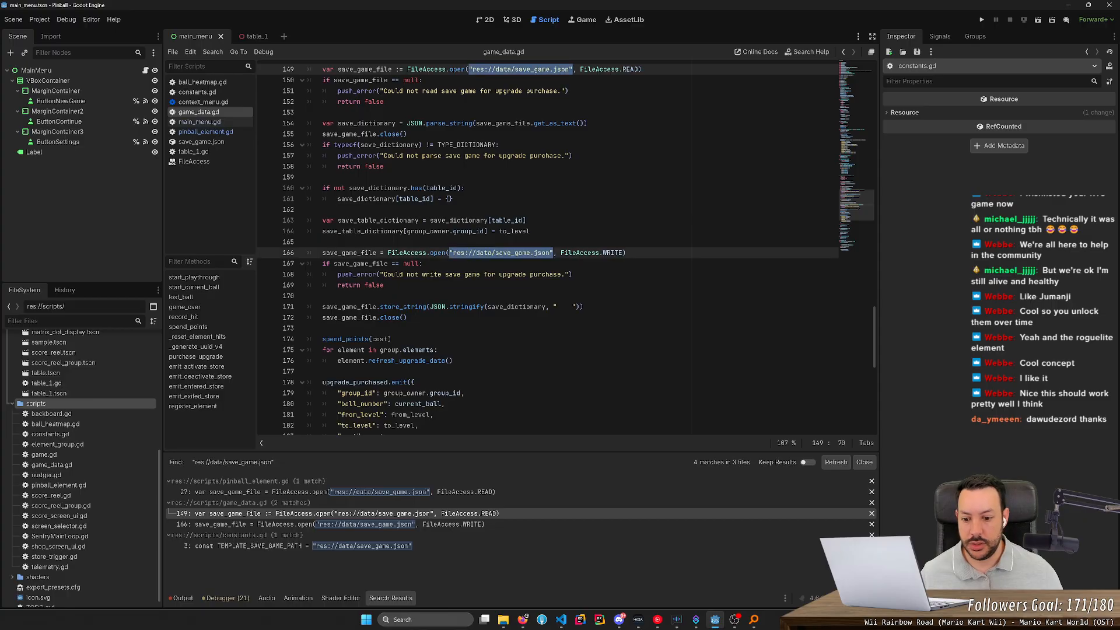
key(ctrl+d)
key(ctrl+v)
key(ctrl+s)
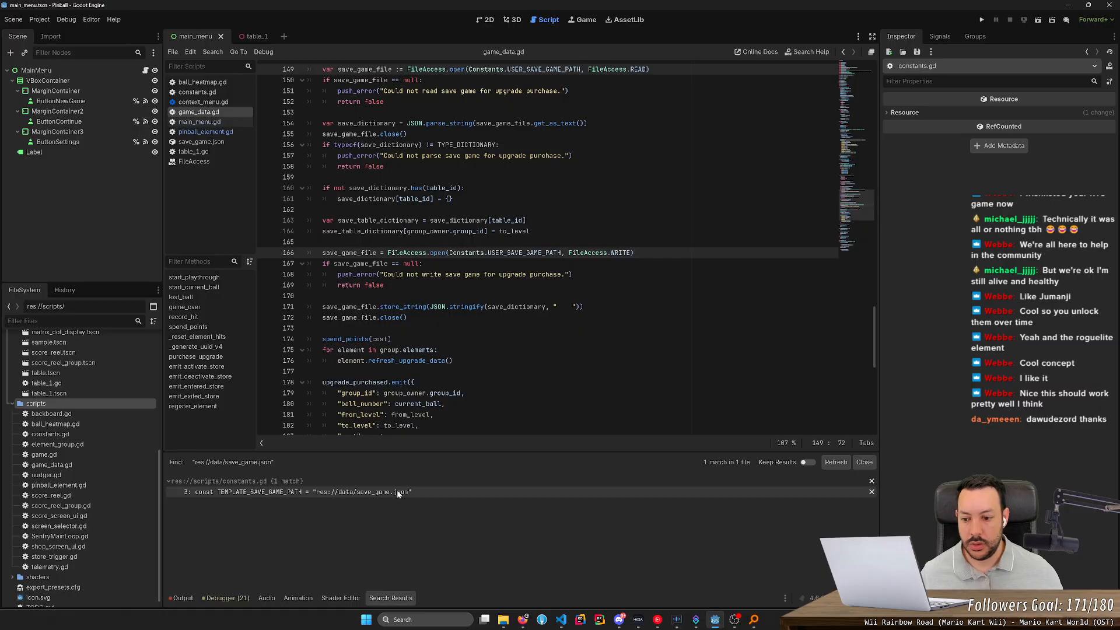
click(399, 493)
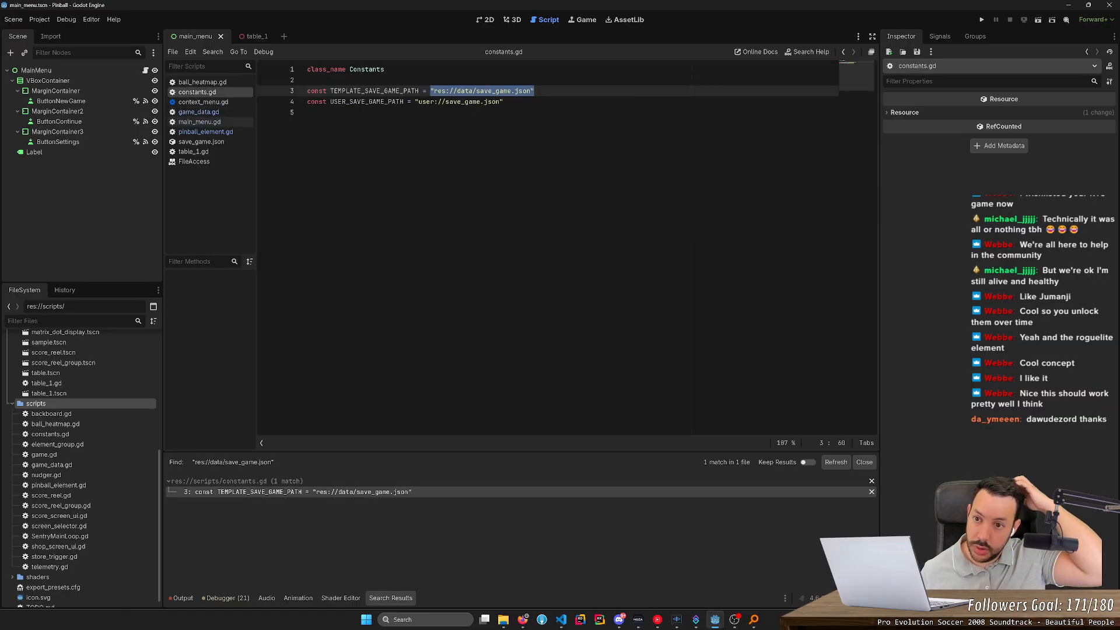
- Add the call FileAccess.file_exists(Constants.USER_SAVE_GAME_PATH) as the first line of _ready in main_menu.gd
click(200, 123)
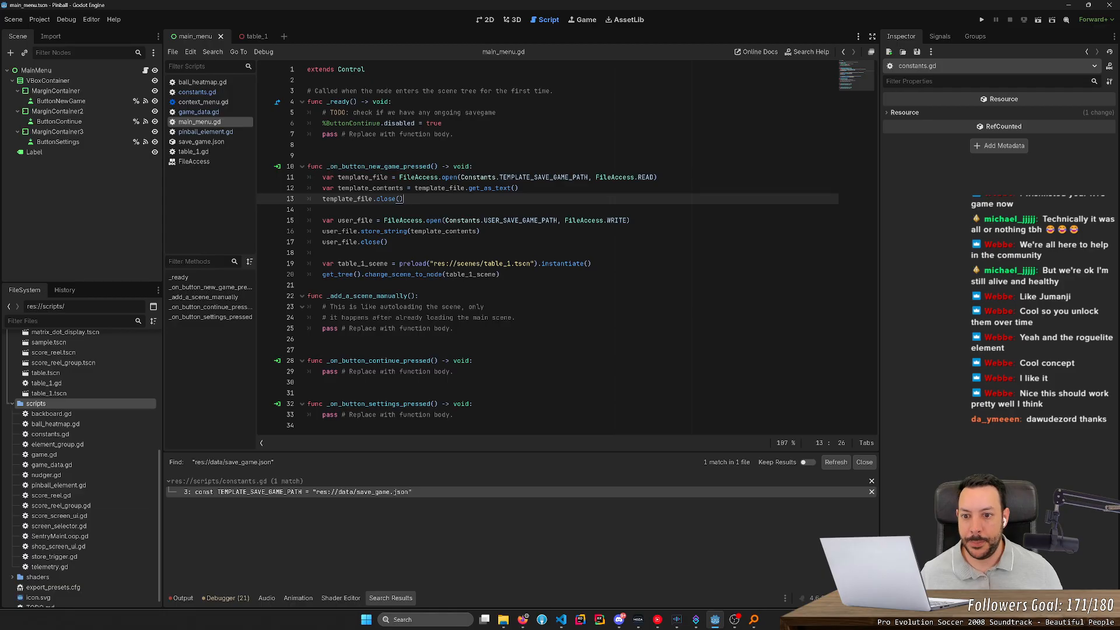
click(392, 102)
key(Return)
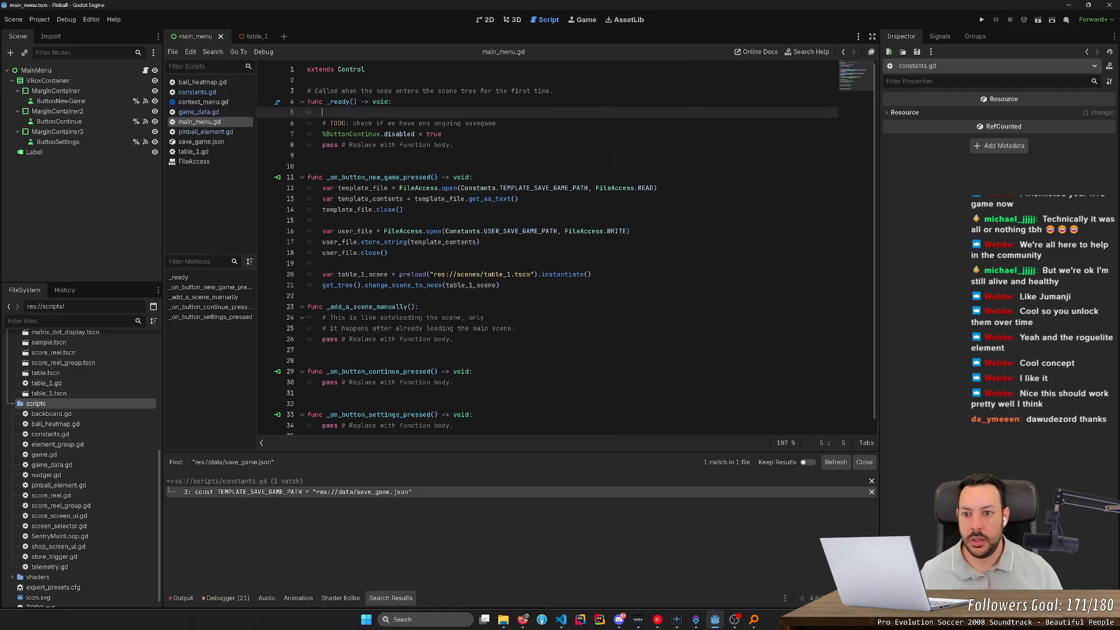
text(FileAcce)
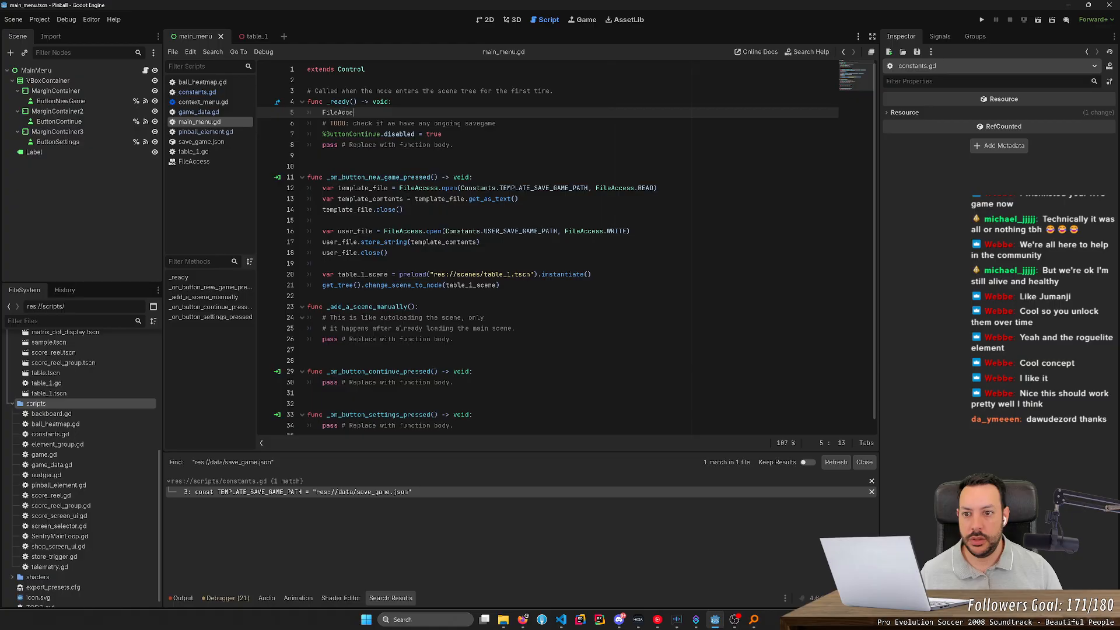
text(ss.)
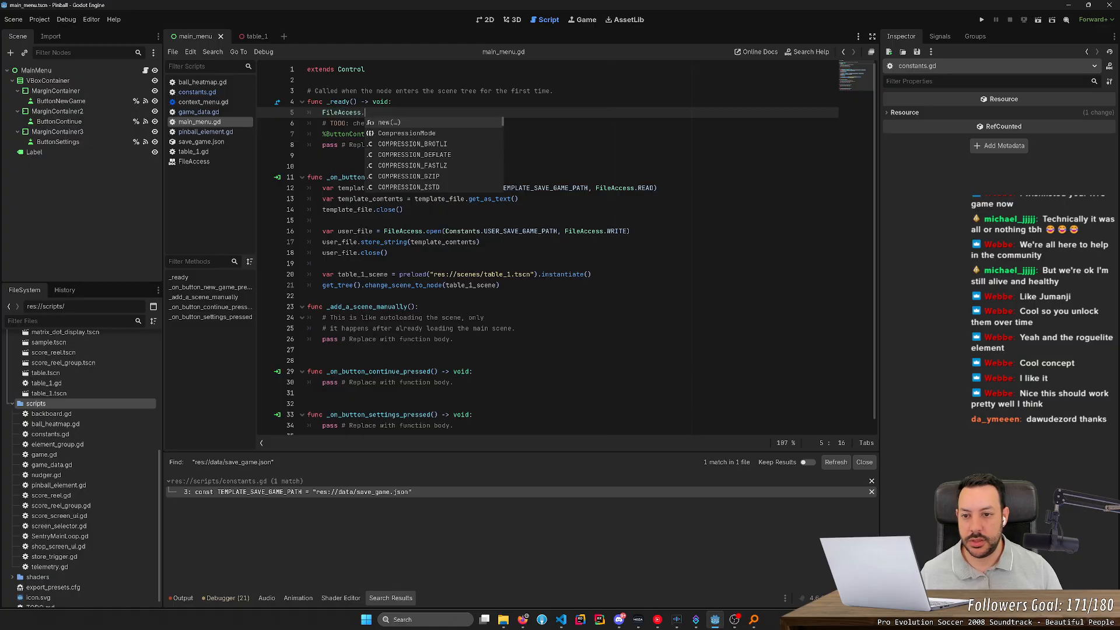
text(file_exists()Cons)
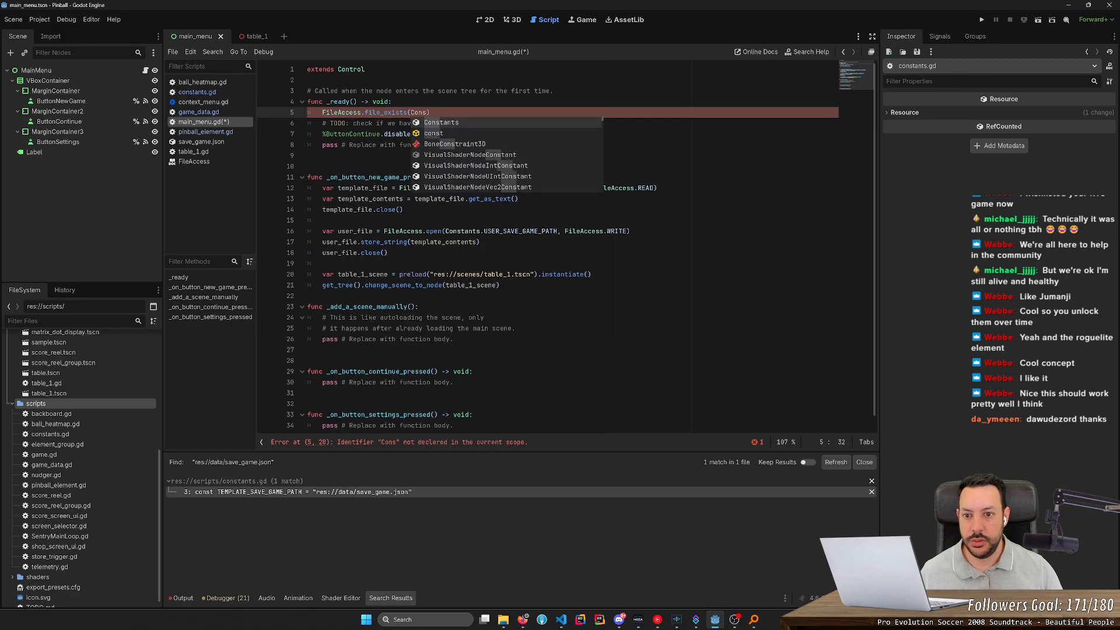
key(Return)
text(.USER)
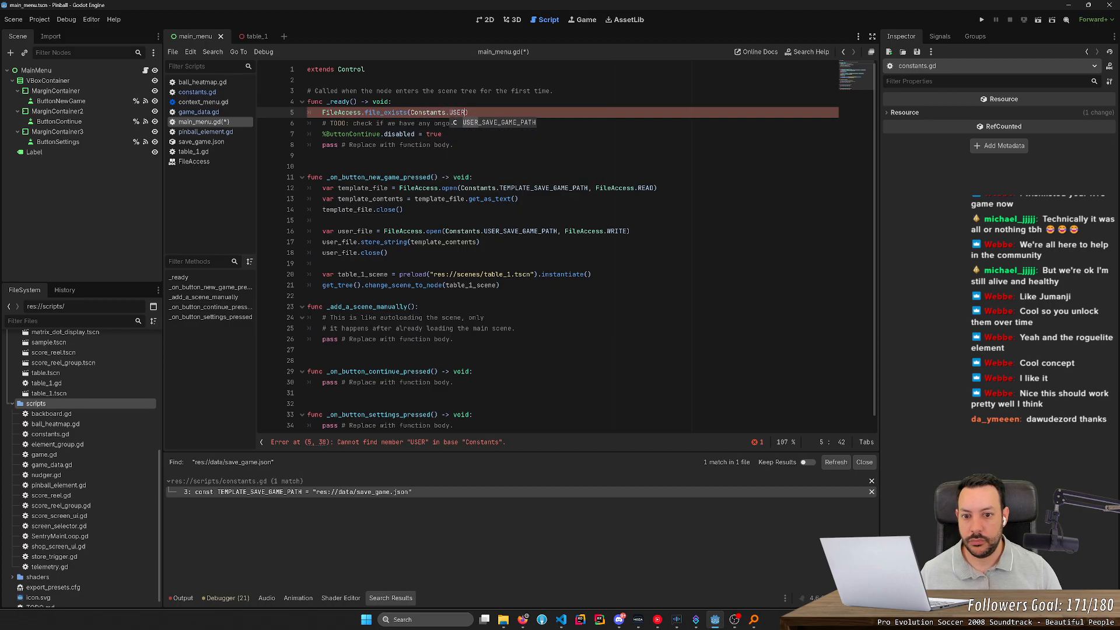
key(Return)
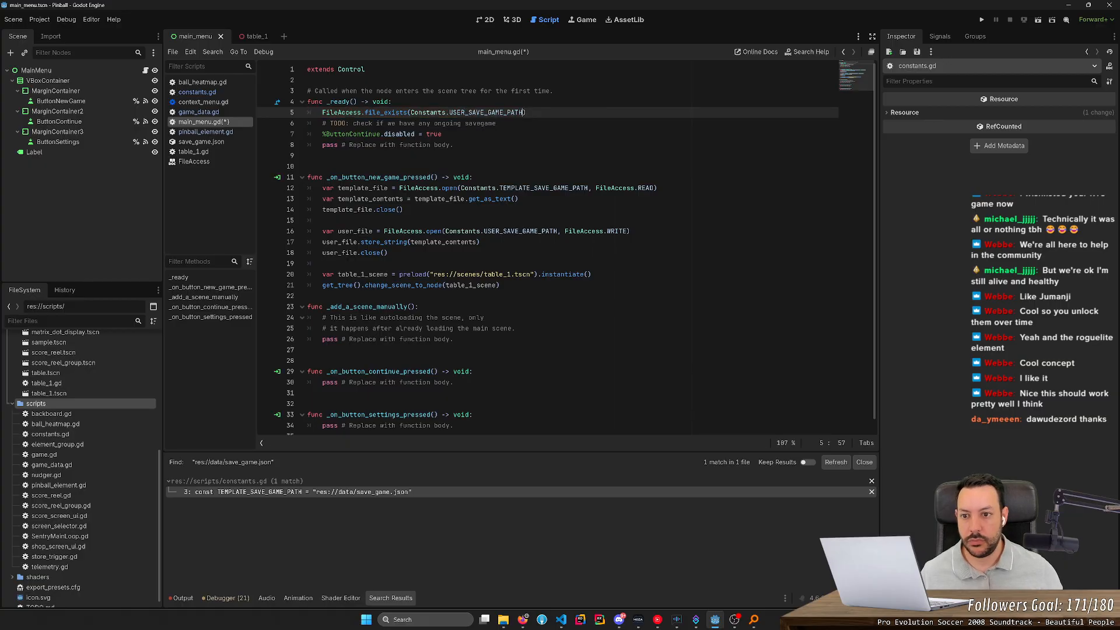
- Assign the file_exists call in _ready to a new variable named has_save_game
double_click(341, 112)
key(Left)
mouse_move(394, 113)
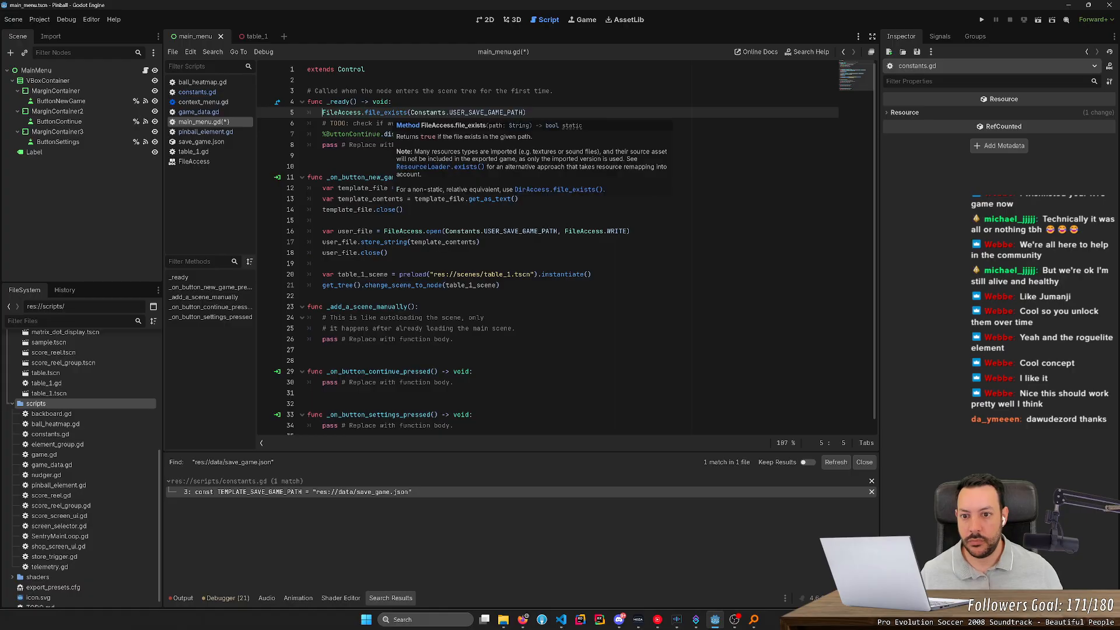
key(ctrl+shift+Right)
key(Left)
text(var )
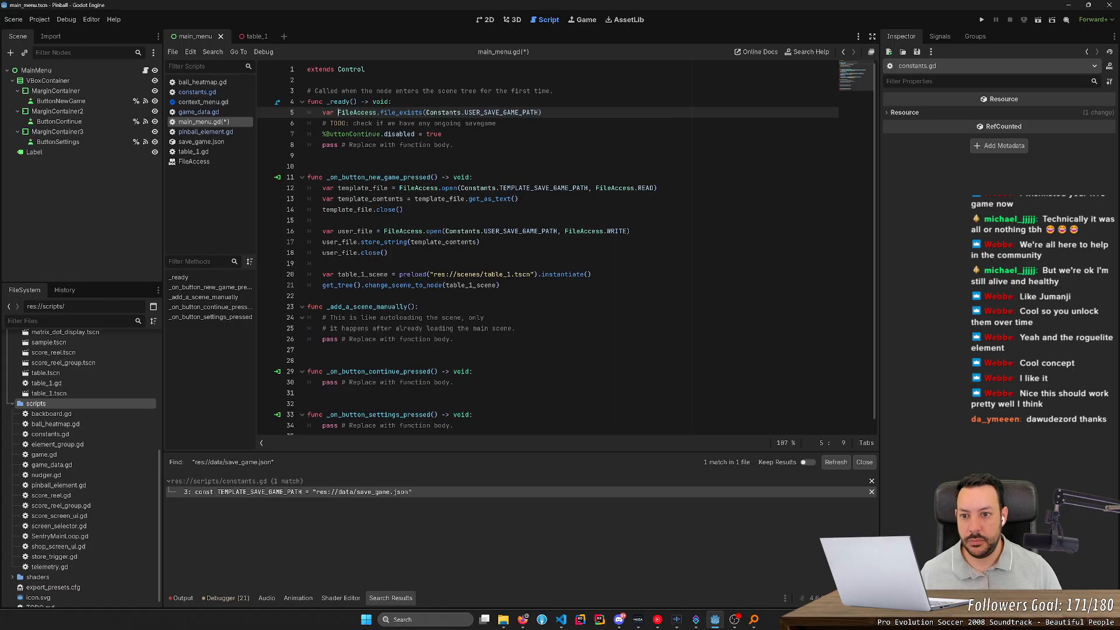
text(has_save_game =)
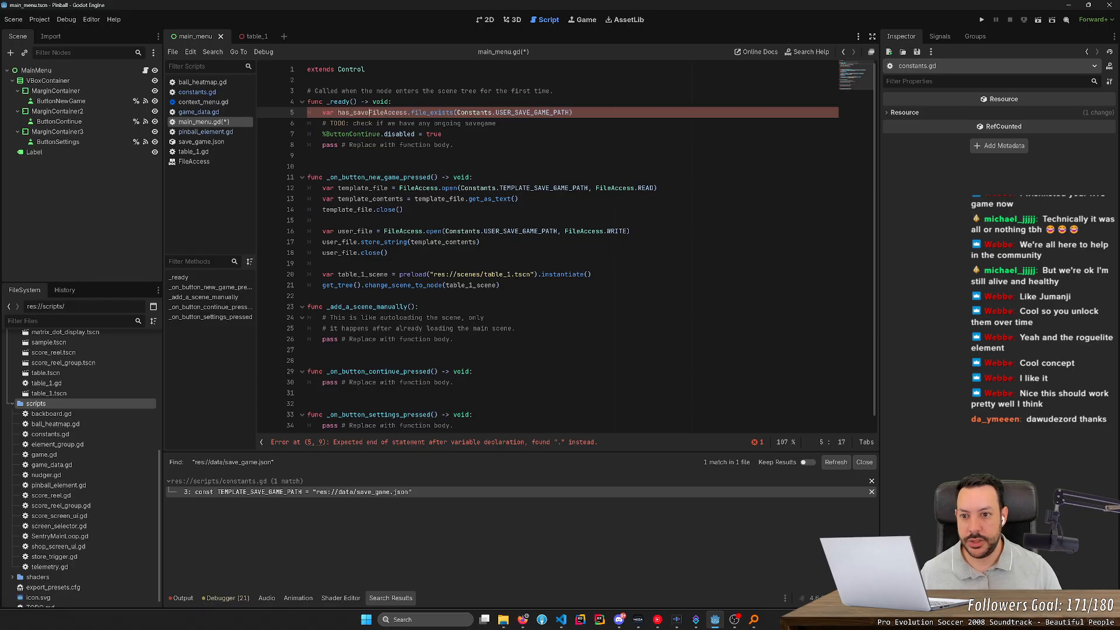
- In _ready of main_menu.gd, replace the value assigned to %ButtonContinue.disabled with !has_save_game
double_click(363, 113)
key(ctrl+c)
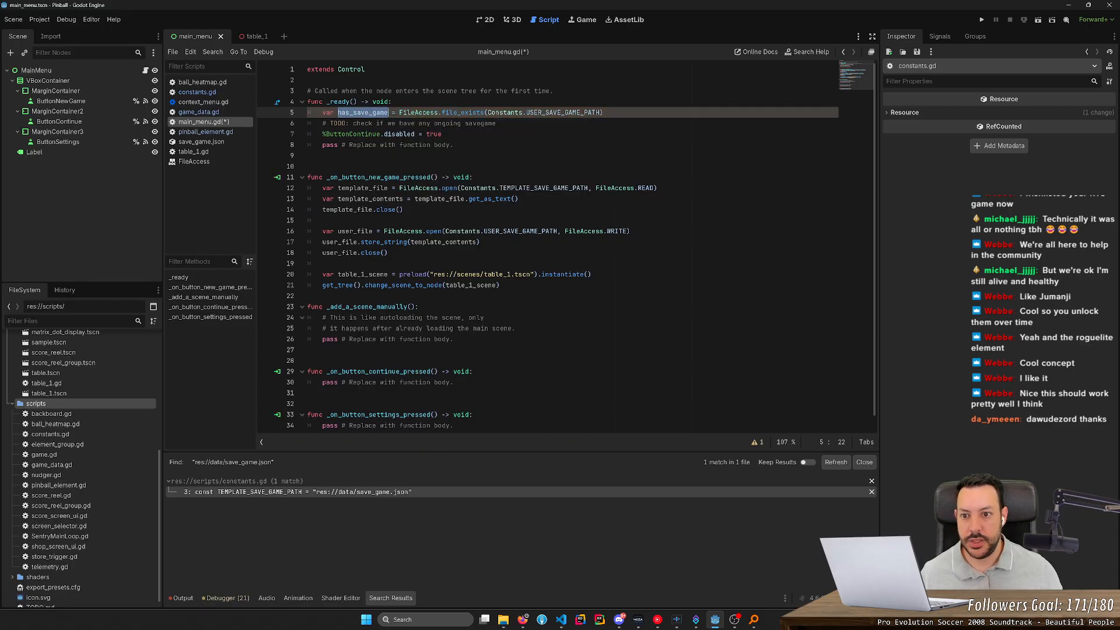
click(423, 134)
double_click(433, 134)
text(!)
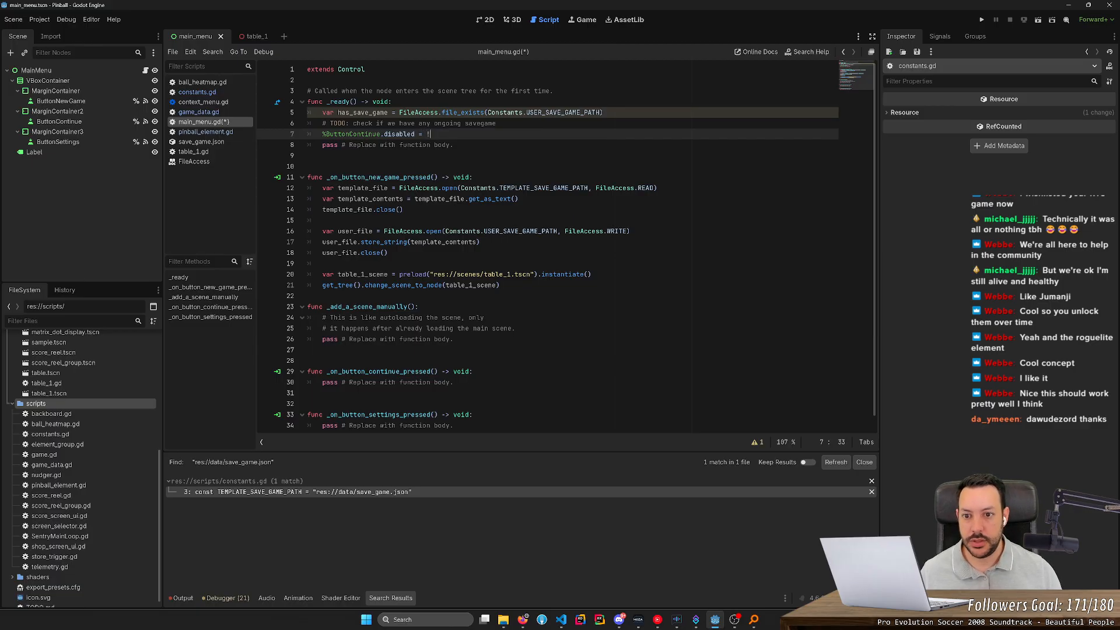
key(ctrl+v)
- Remove the TODO comment and the placeholder pass line from _ready, and save the script
key(Up)
key(ctrl+x)
key(Down)
key(ctrl+x)
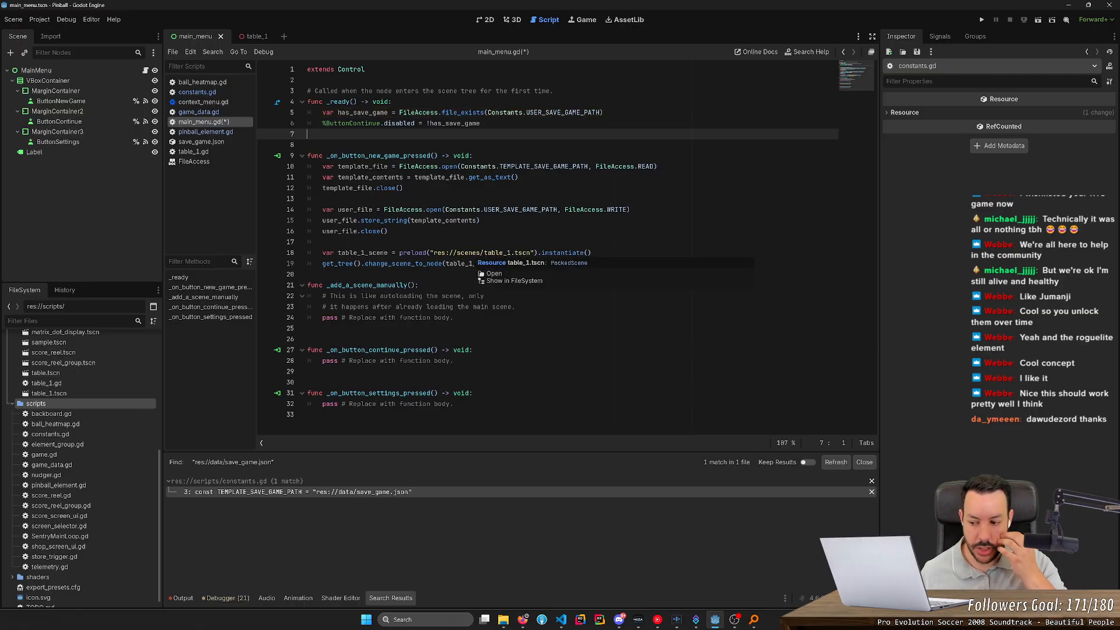
key(ctrl+s)
- Delete the _add_a_scene_manually function from main_menu.gd and add a blank line below extends Control
drag(460, 274, 455, 329)
key(BackSpace)
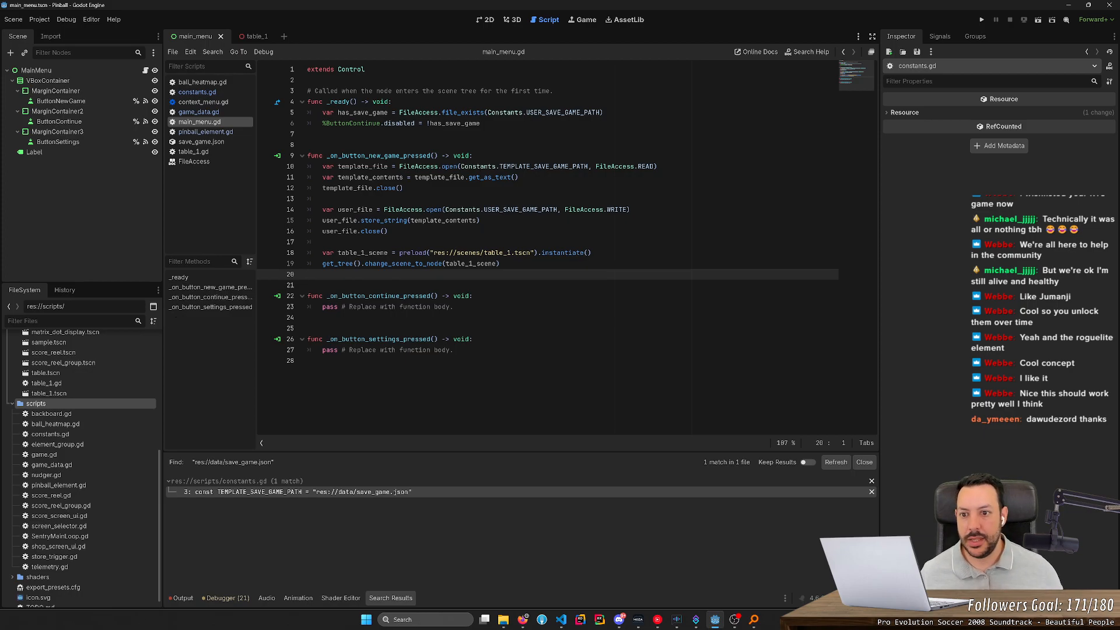
click(307, 134)
click(307, 80)
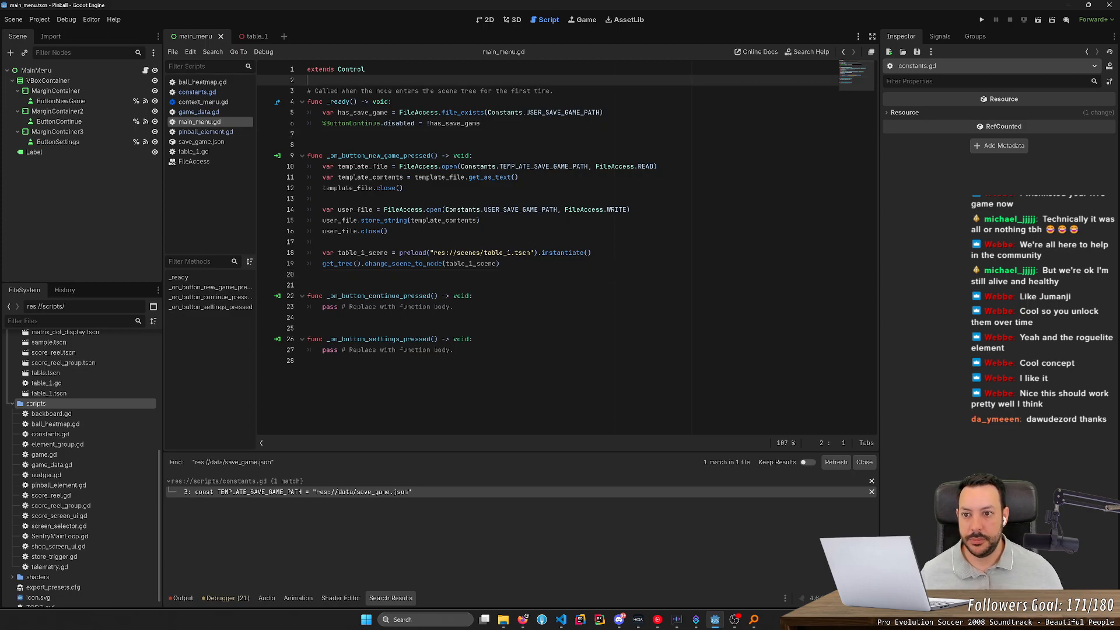
key(Return)
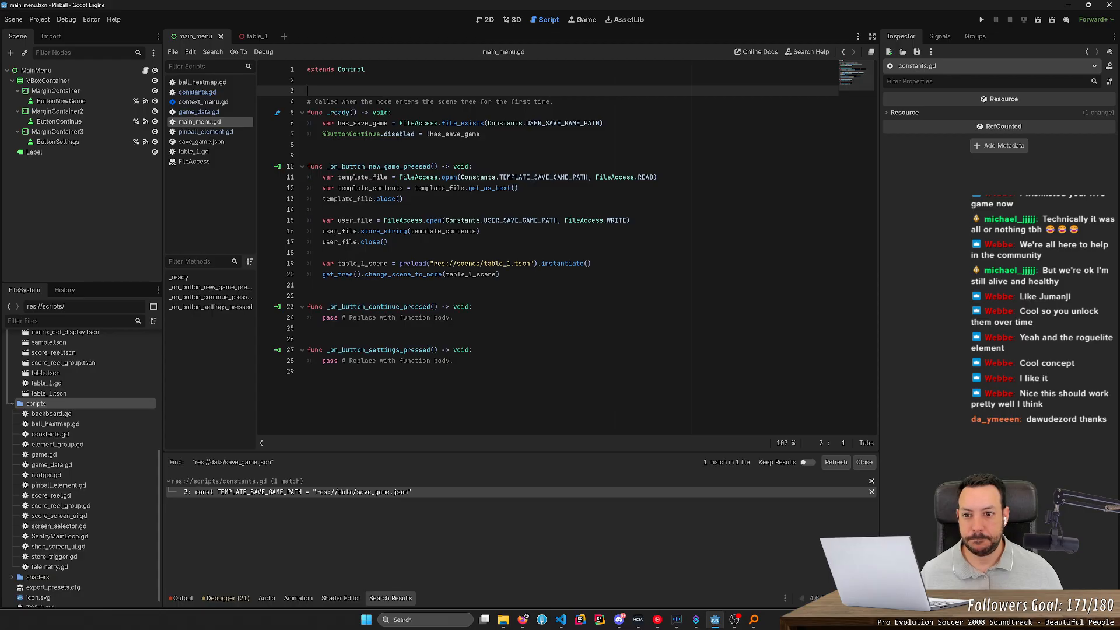
- Run the project, start a new game from the main menu to test save creation, and stop it
click(983, 21)
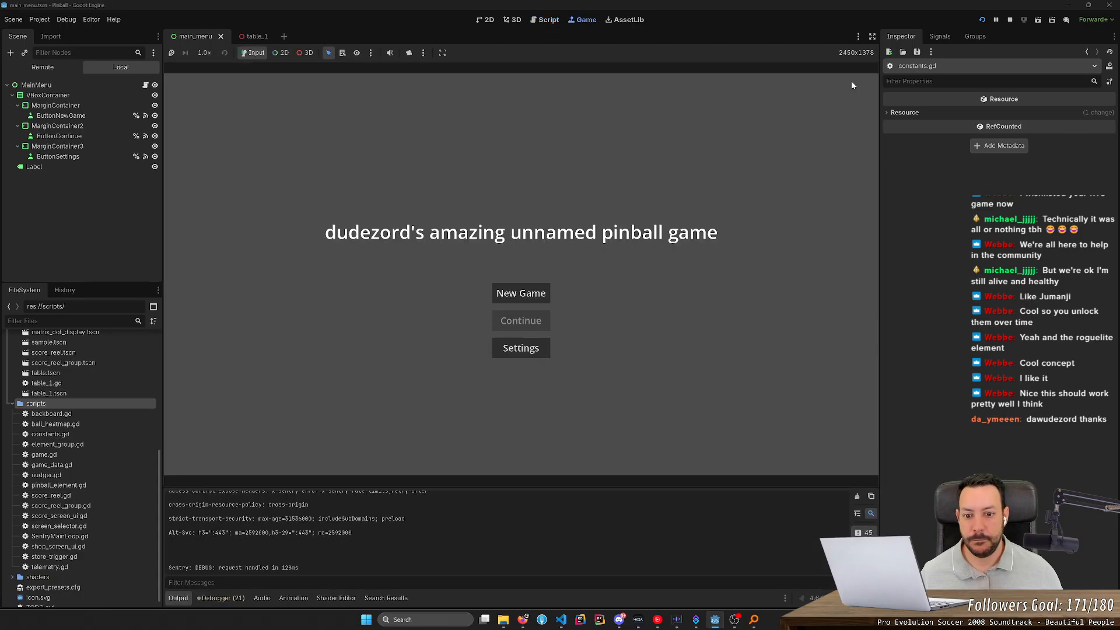
click(522, 295)
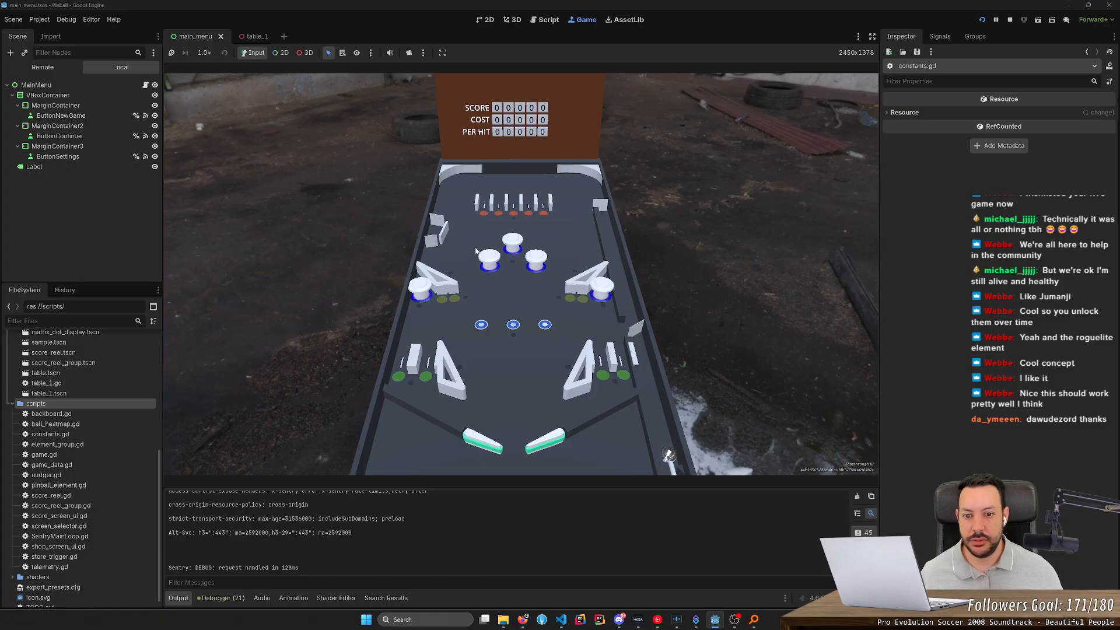
click(1009, 20)
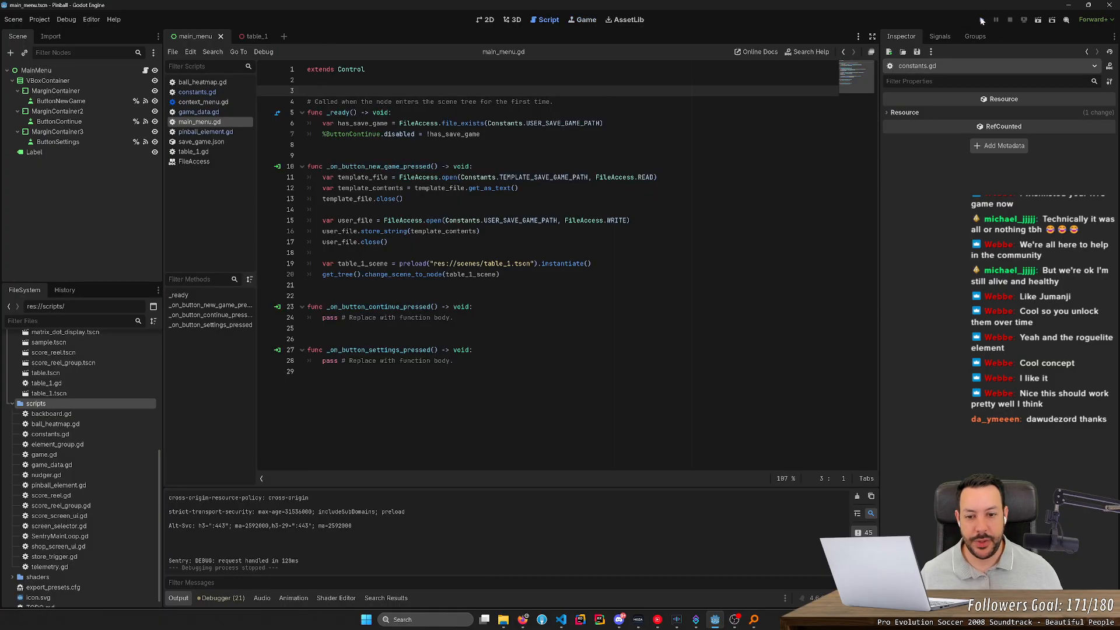
- Rerun the project twice to check the state of the main menu's Continue button
click(982, 20)
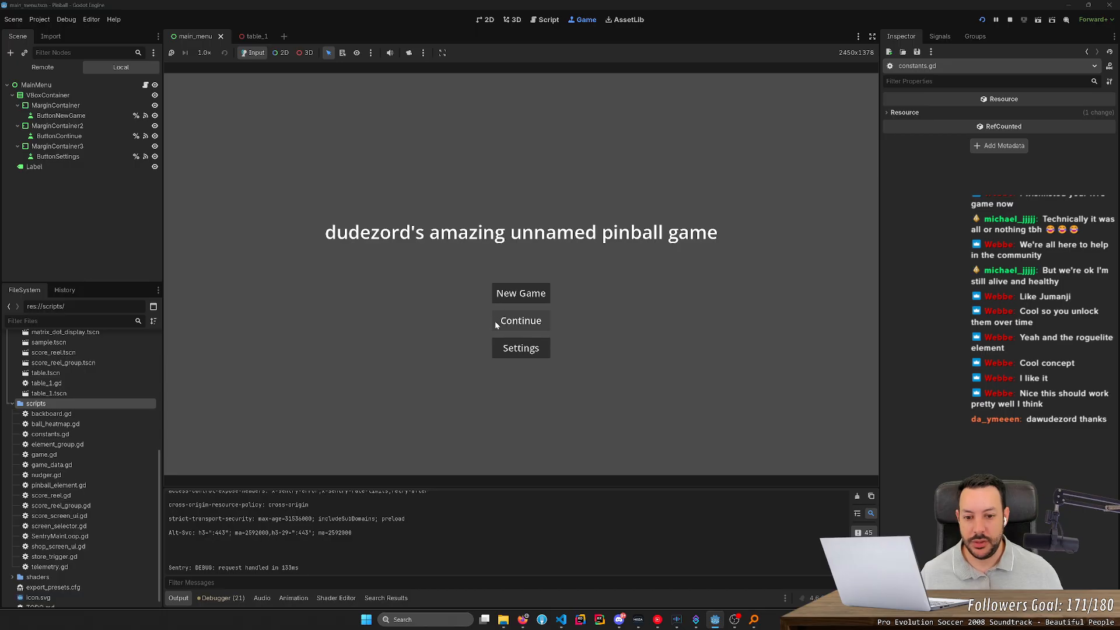
click(1010, 20)
click(982, 20)
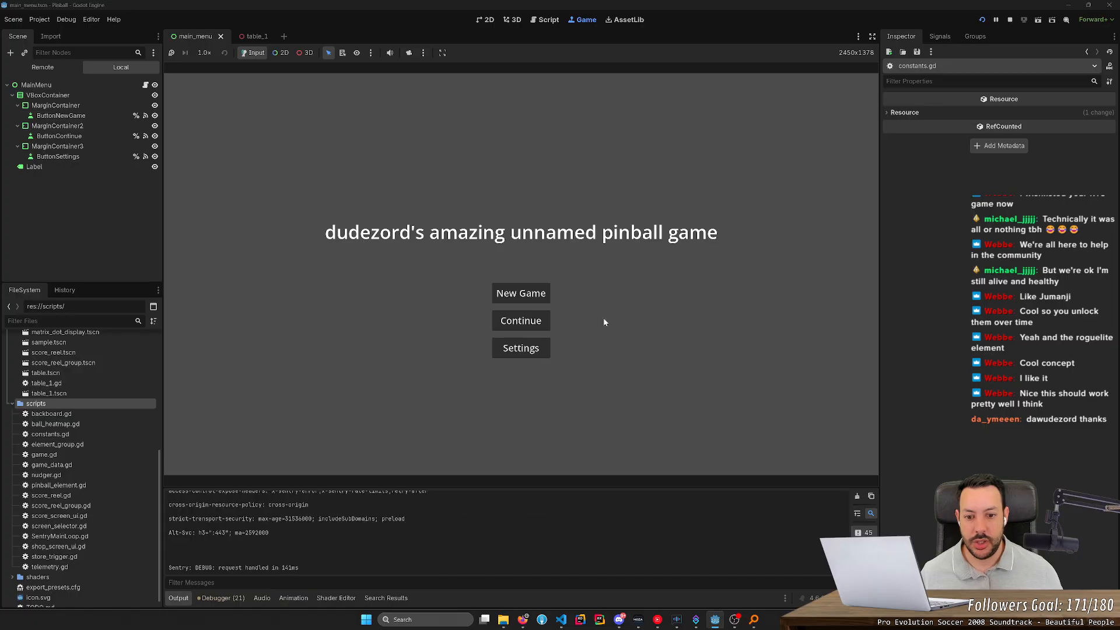
click(1010, 20)
- Switch to File Explorer, delete save_game.json from the Pinball user data folder, and return to Godot
mouse_move(505, 622)
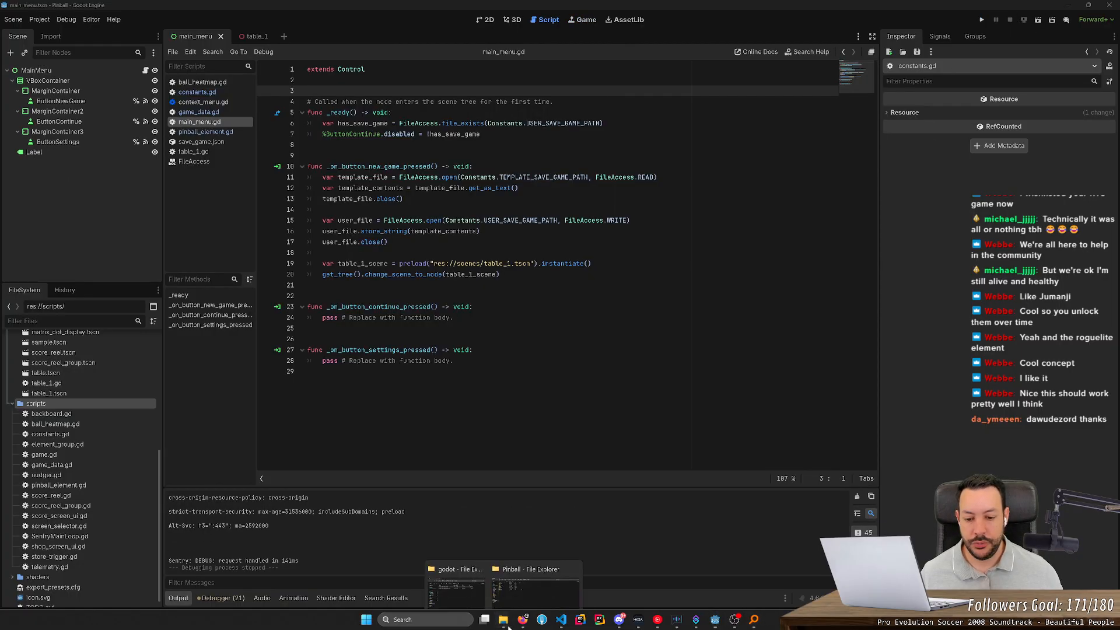
click(519, 586)
click(226, 165)
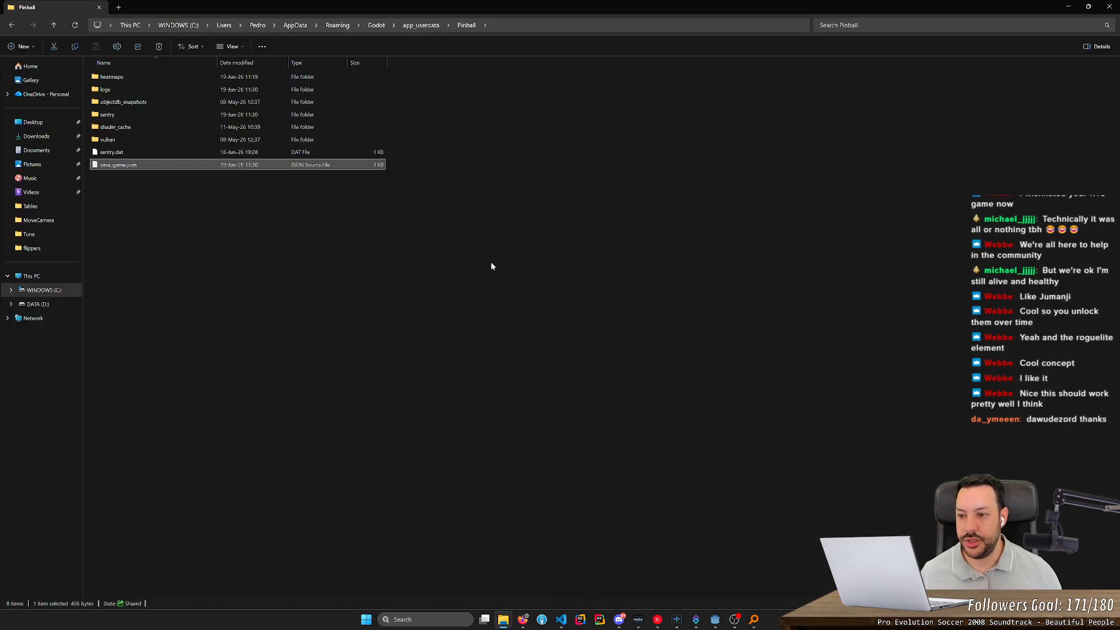
key(Delete)
key(Return)
key(alt+Tab)
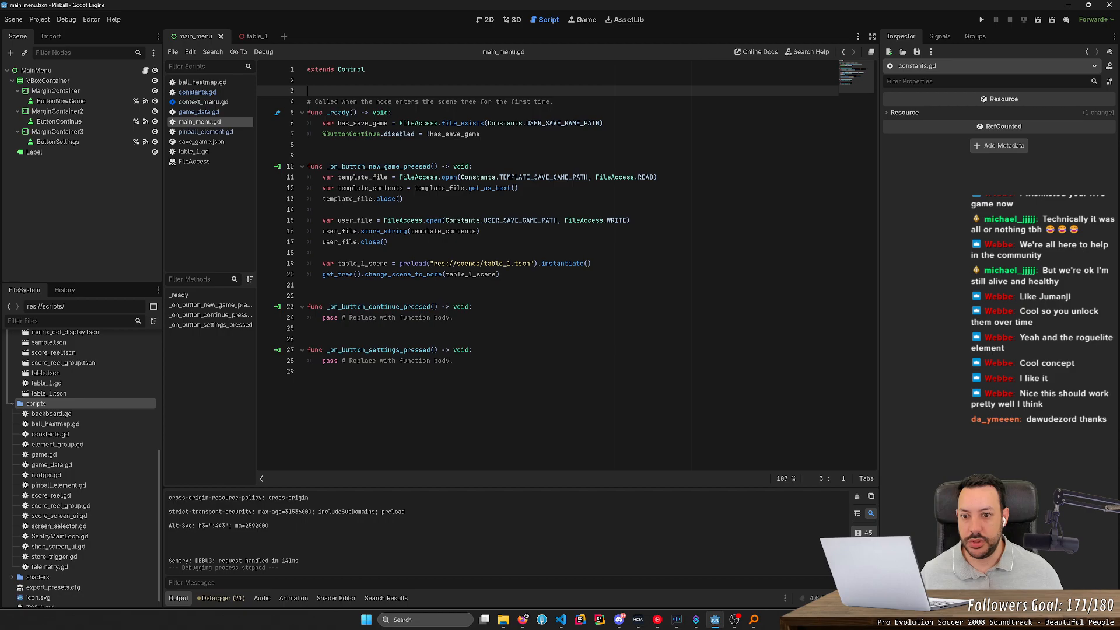
- Start a new game without an existing save, checking the Pinball folder for save_game.json and the Continue button on a rerun
click(982, 19)
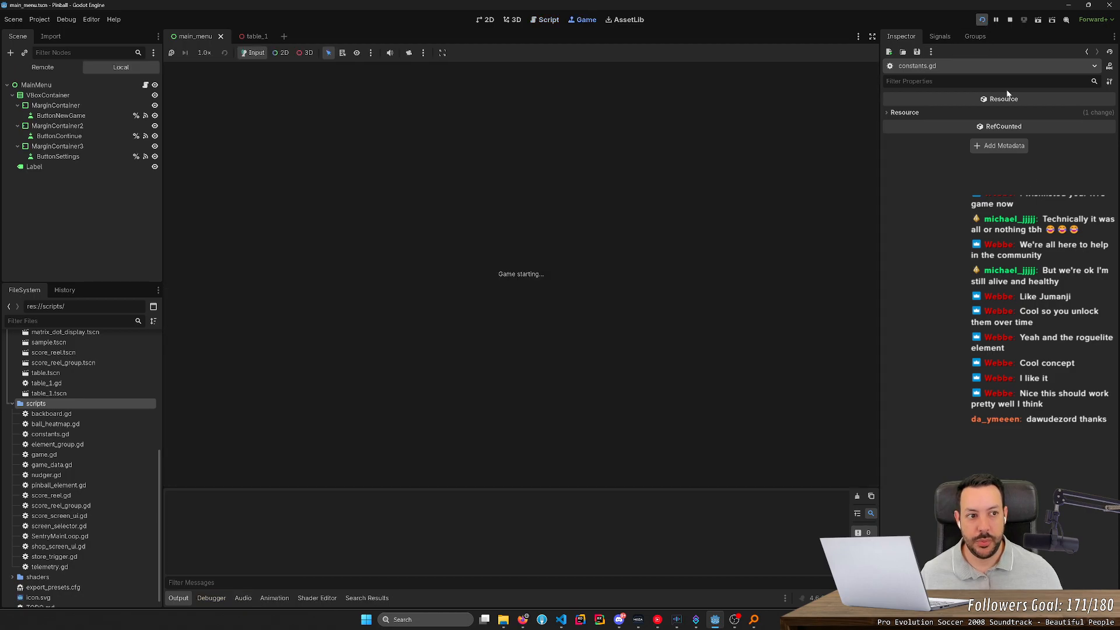
click(537, 293)
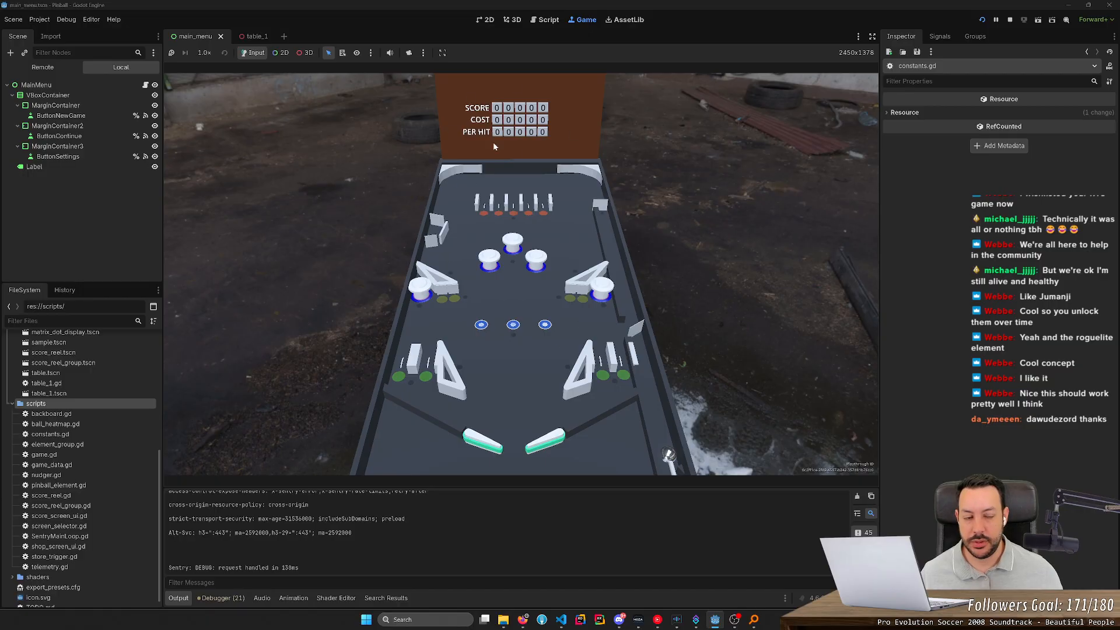
key(alt+Tab)
key(alt+Tab)
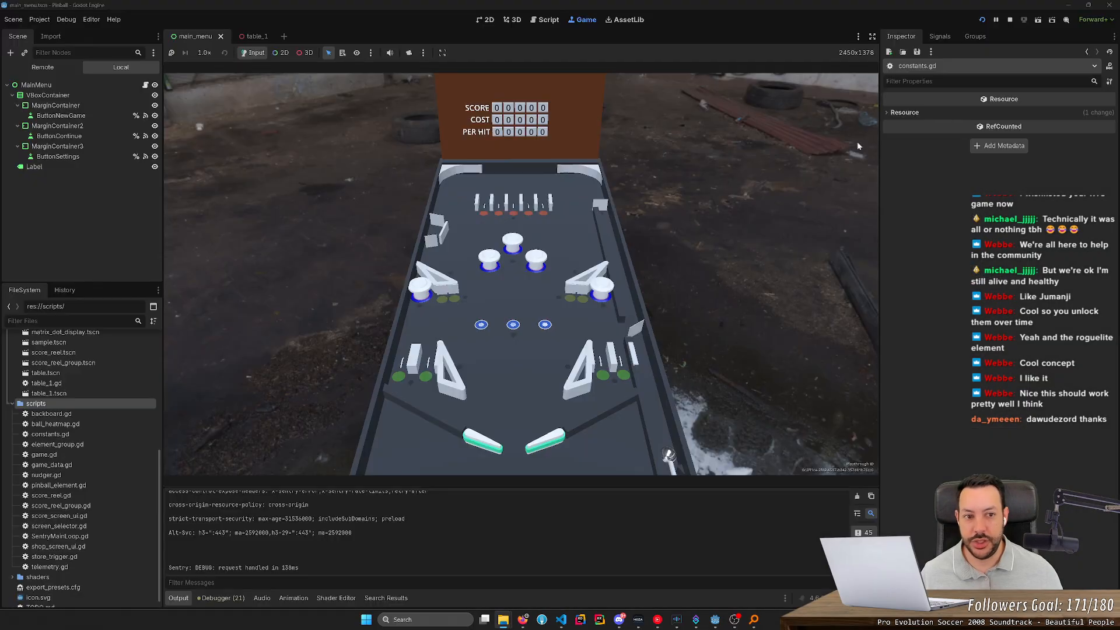
click(1010, 19)
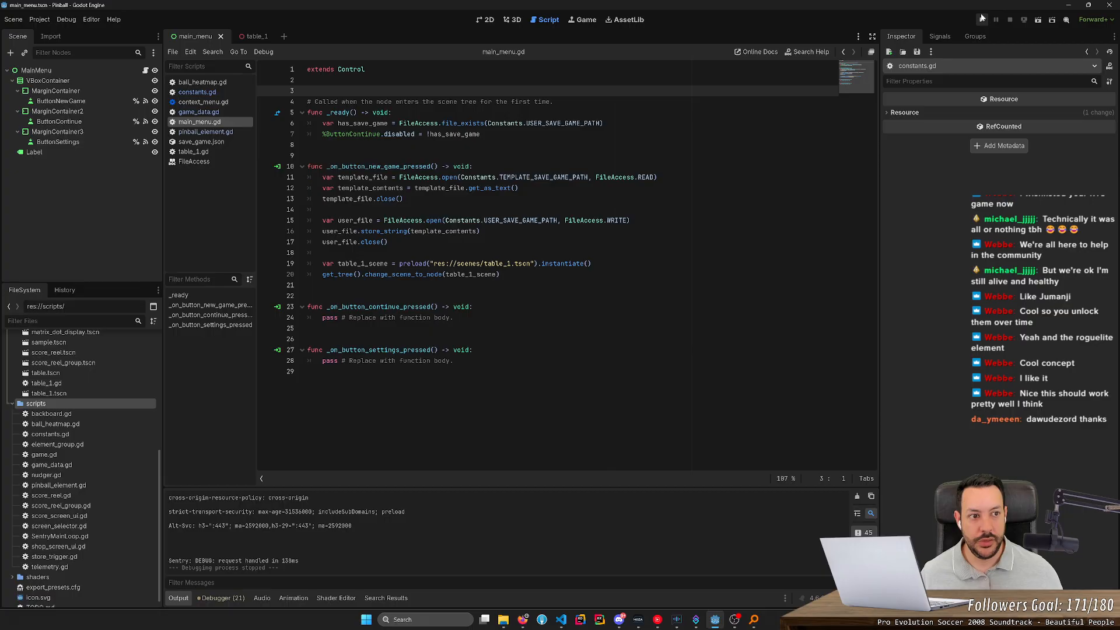
click(982, 20)
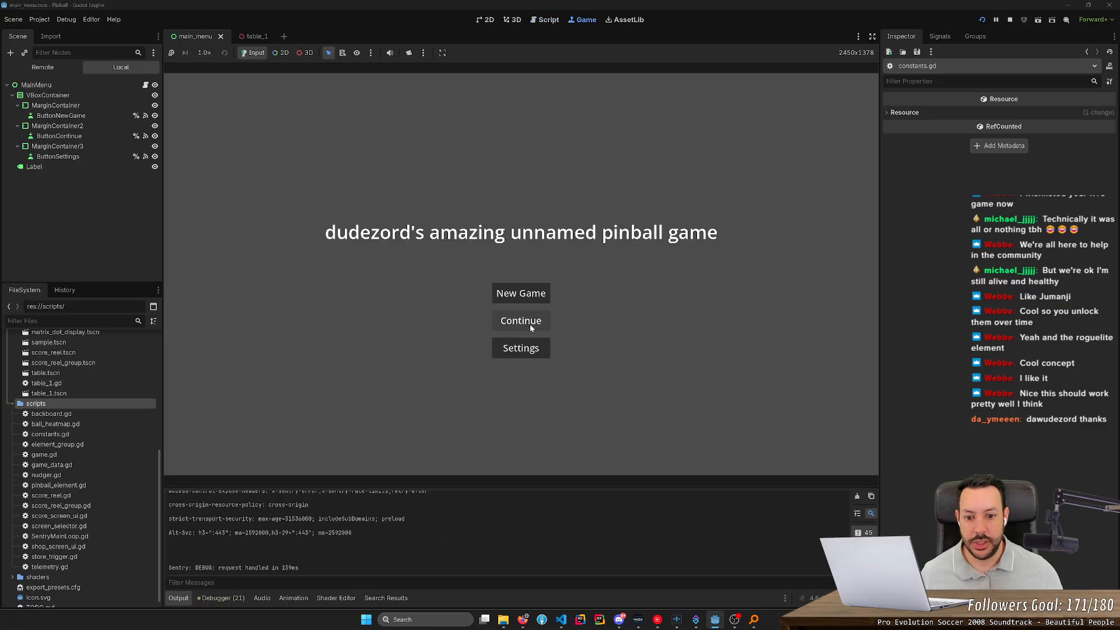
click(1009, 19)
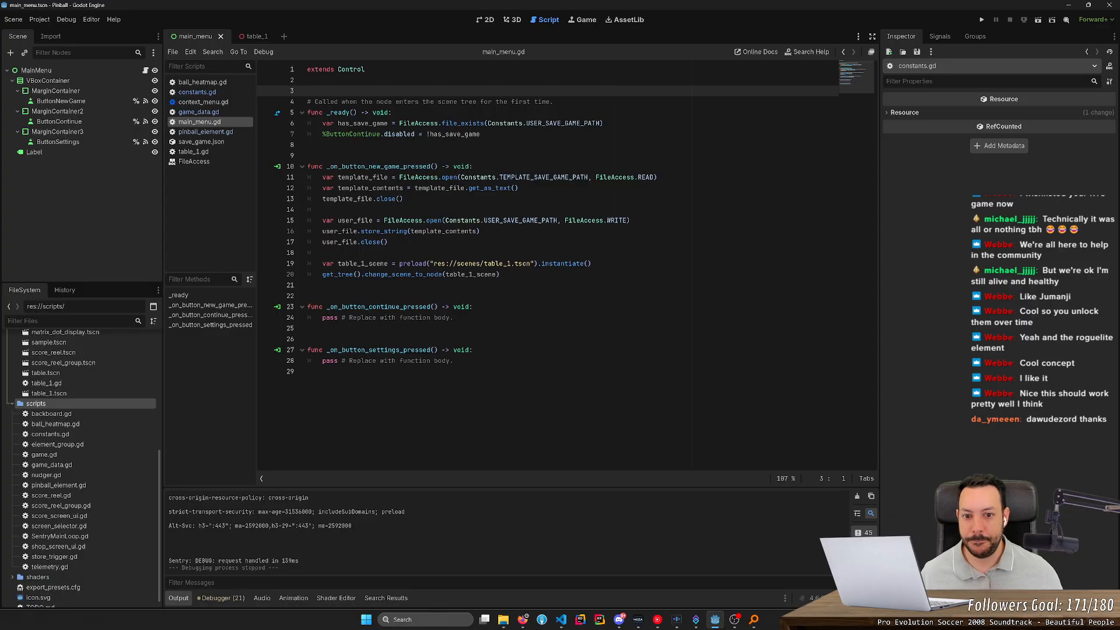
- Search the whole project for "Constants." and review every place that uses the save path constants
drag(487, 124, 525, 123)
key(ctrl+shift+f)
key(Return)
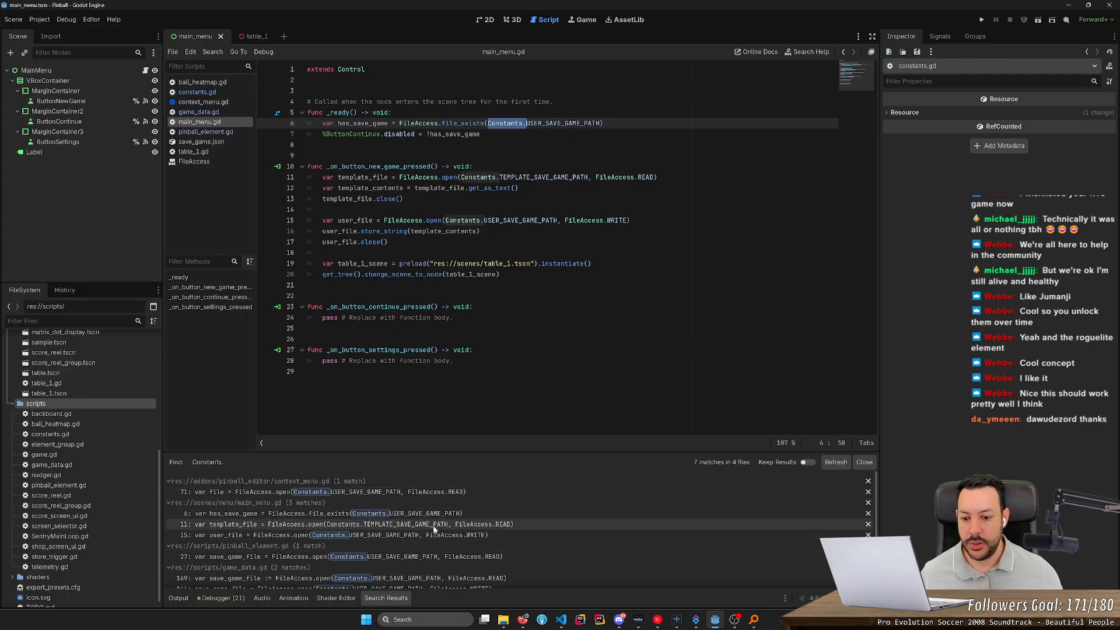
scroll(420, 539, down, 1)
click(309, 372)
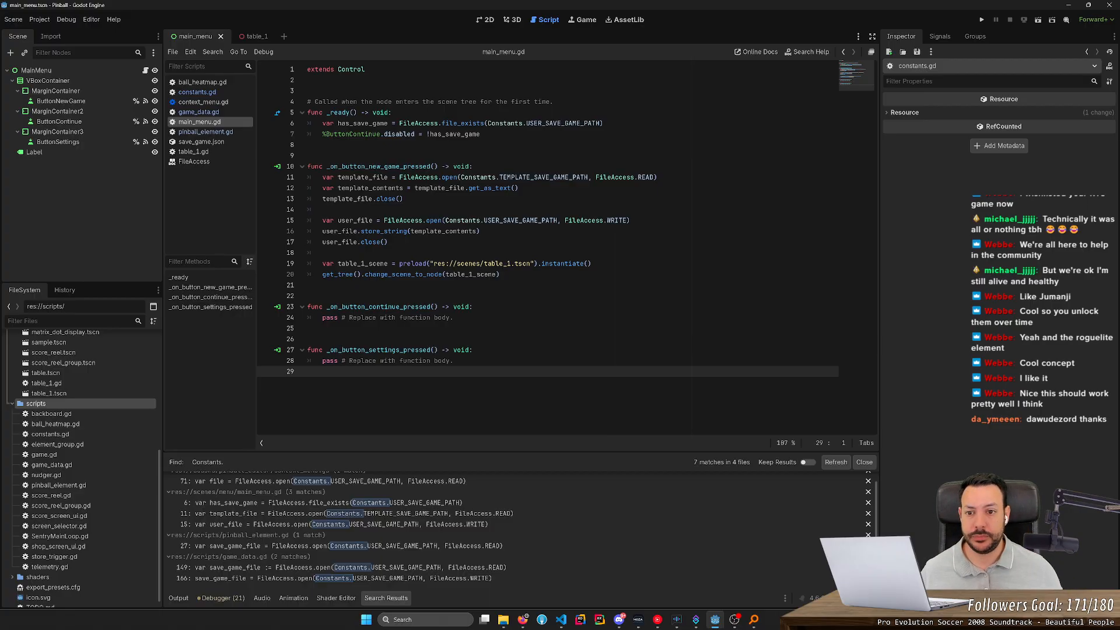
click(309, 155)
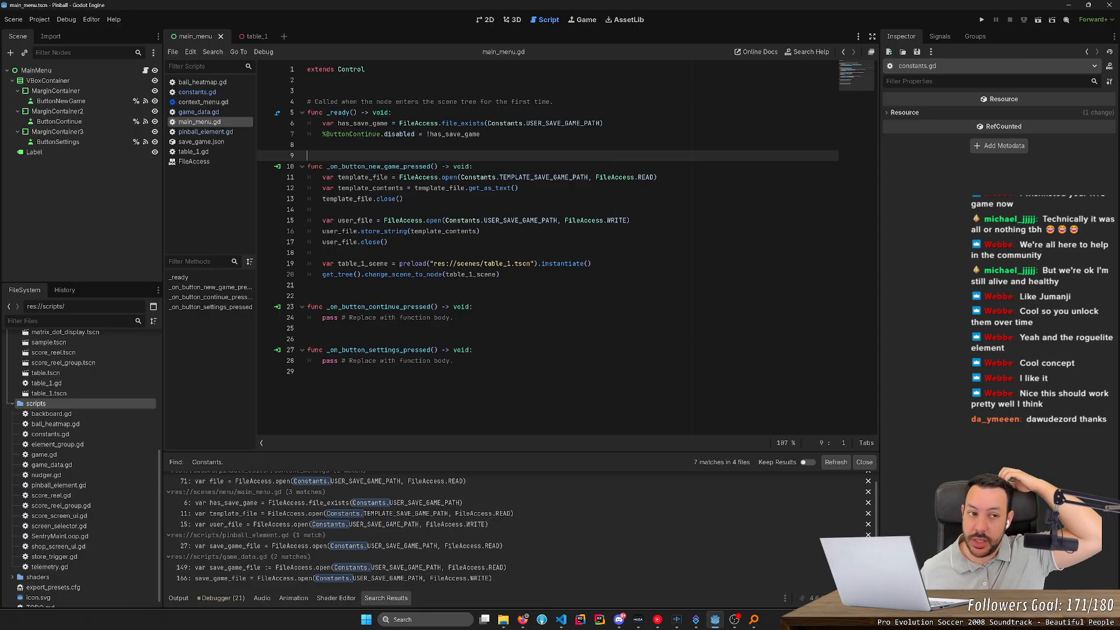
- Run a new game, score points with the left flipper to unlock the middle star rollover group, and stop the game
click(981, 19)
click(524, 292)
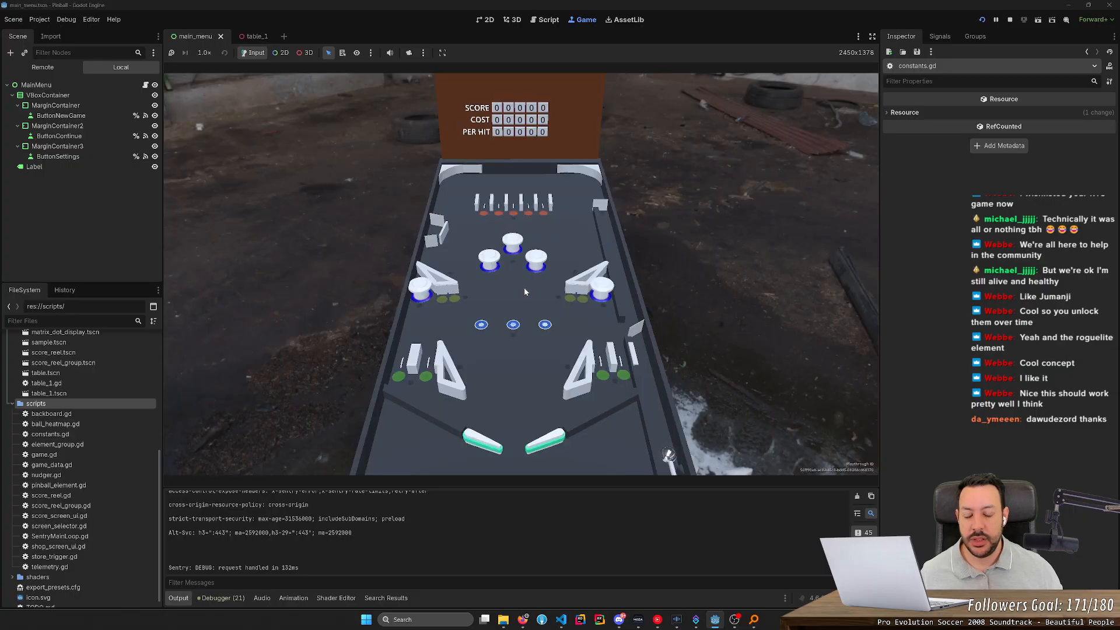
click(488, 401)
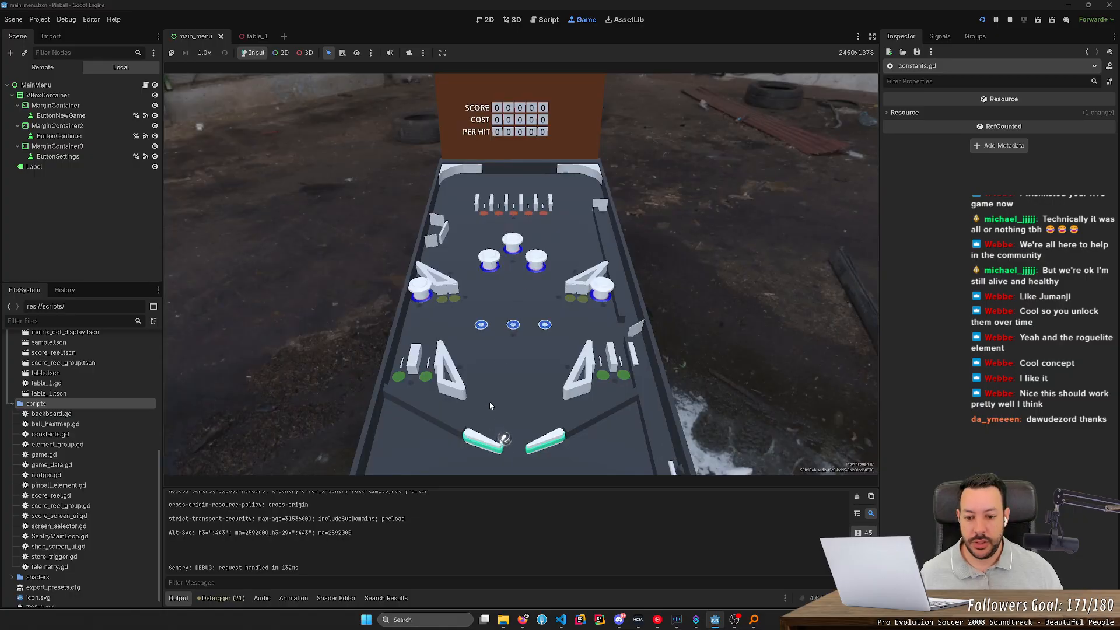
key(Left)
key(Left)
key(Left)
key(Left)
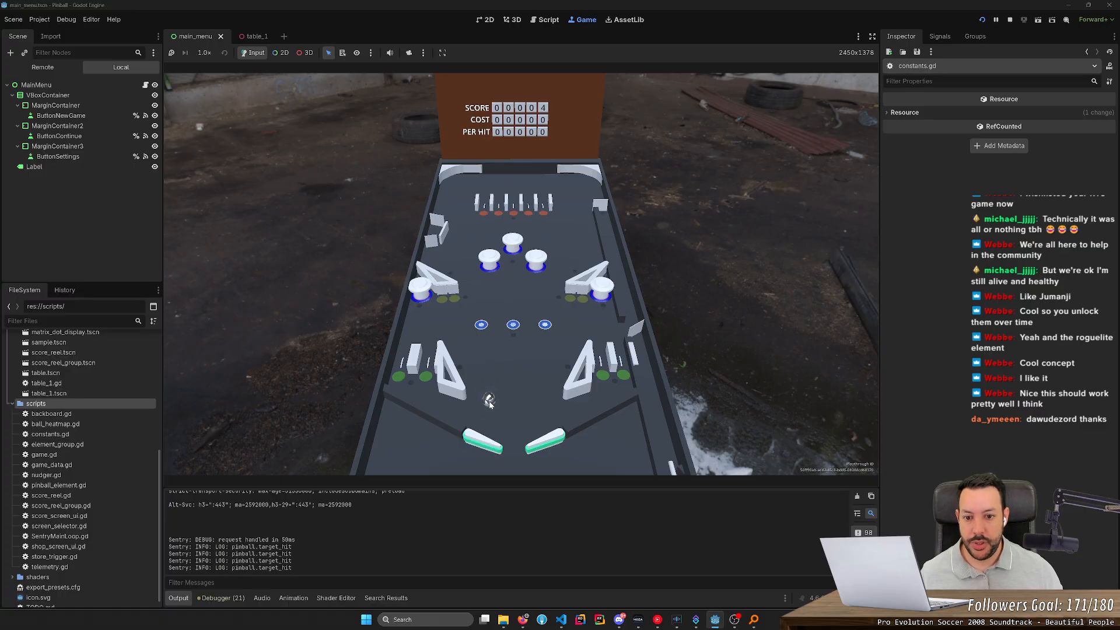
key(Left)
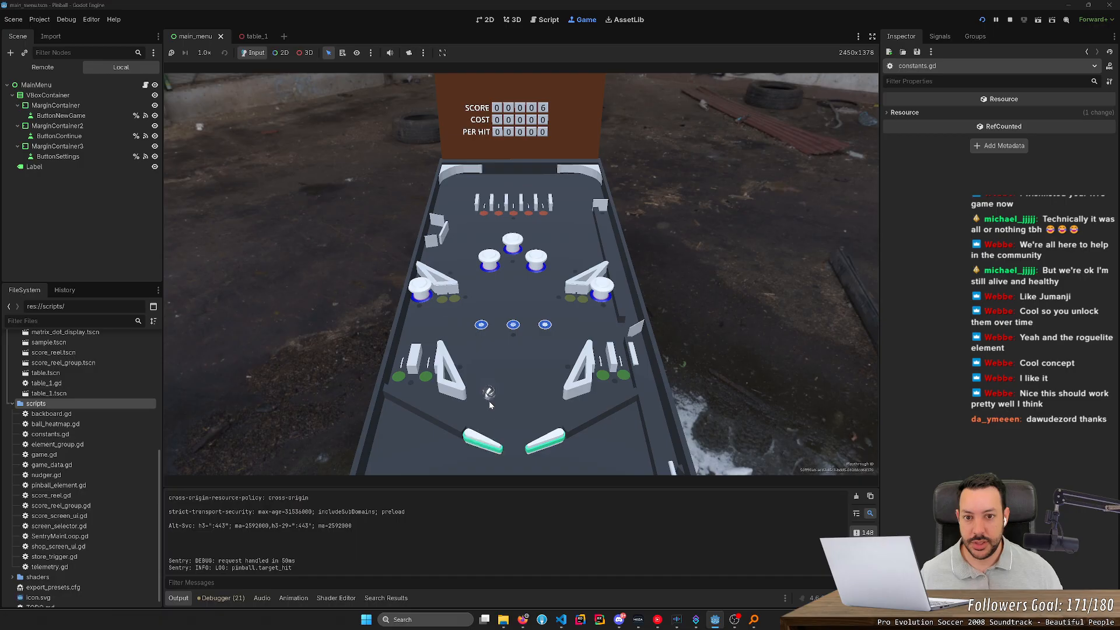
key(Left)
key(Left)
key(Left)
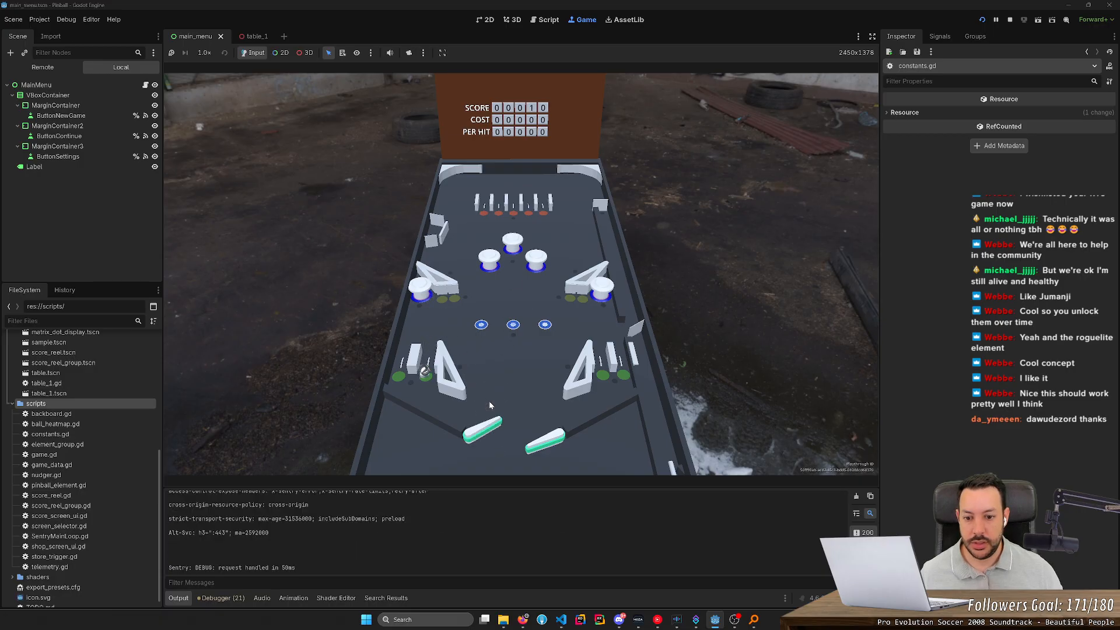
key(Left)
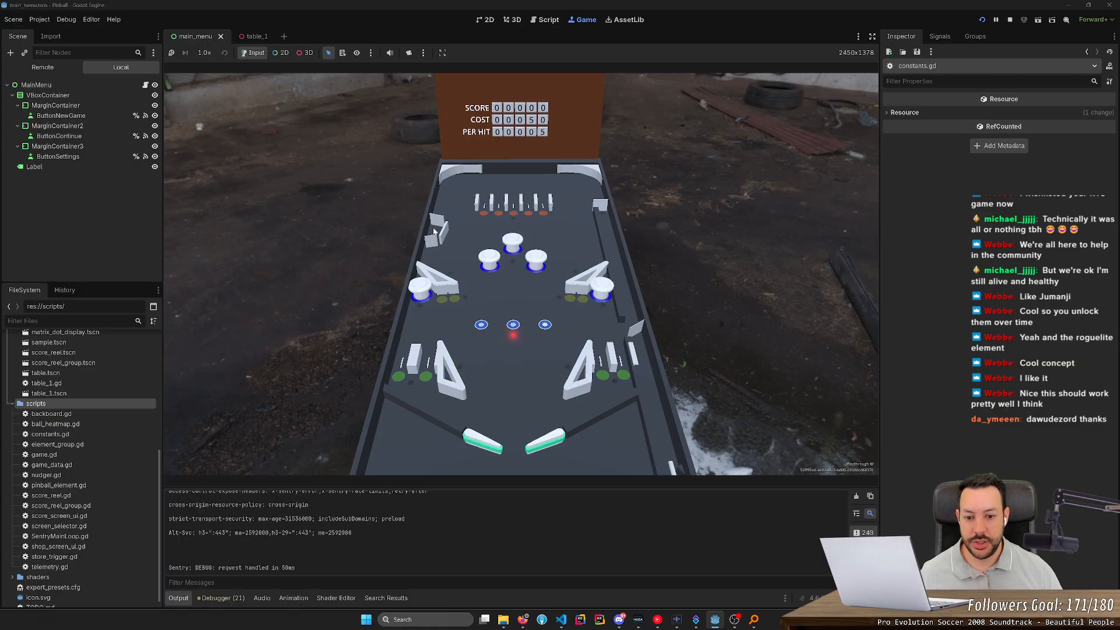
click(1010, 21)
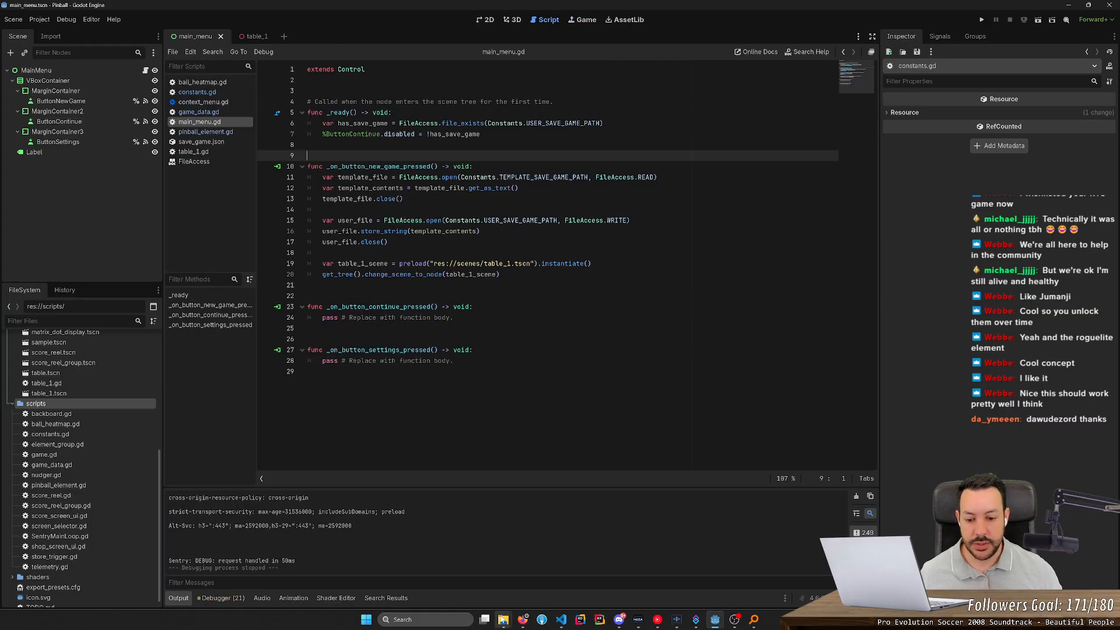
- Open save_game.json from the Pinball user data folder in VS Code, inspect its star_rollover_group_middle entry, and return to Godot
mouse_move(499, 619)
click(496, 575)
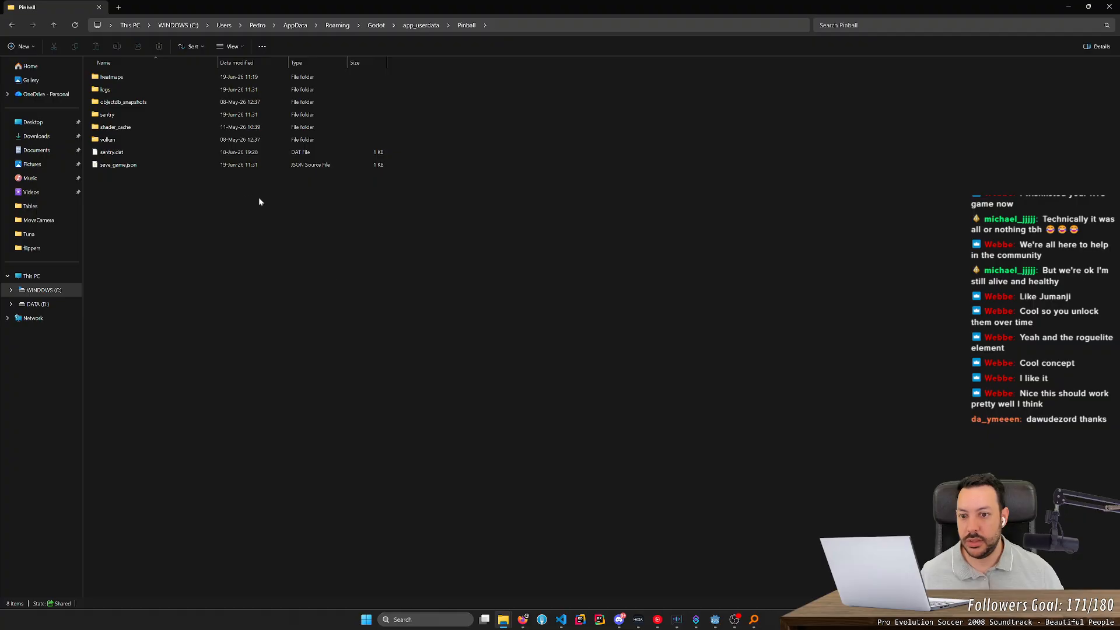
double_click(131, 166)
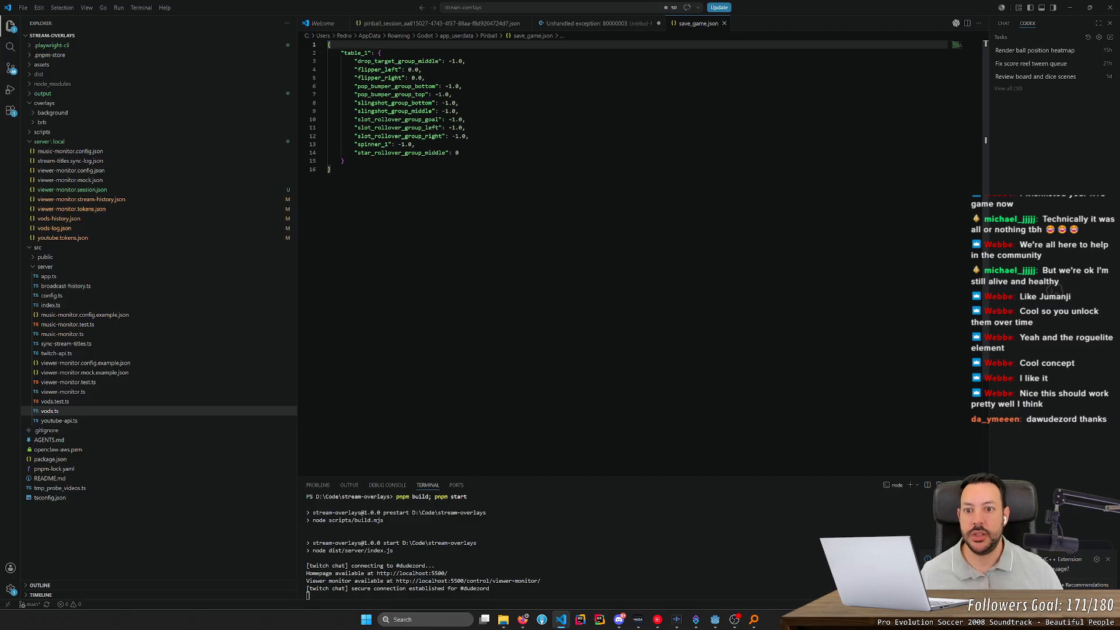
drag(459, 153, 371, 152)
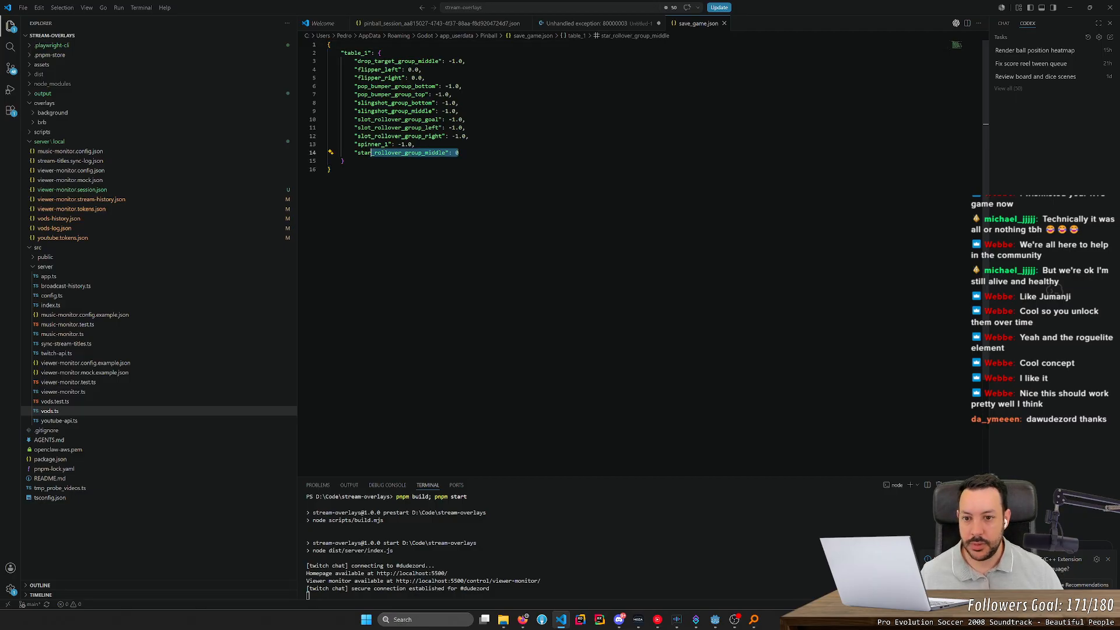
click(1070, 7)
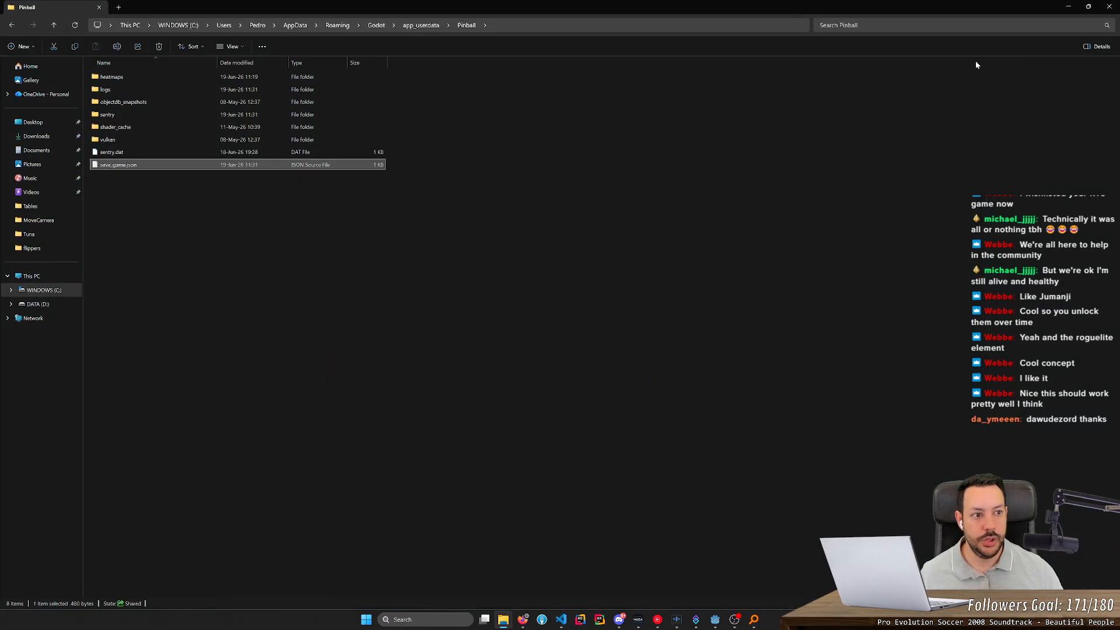
click(1068, 6)
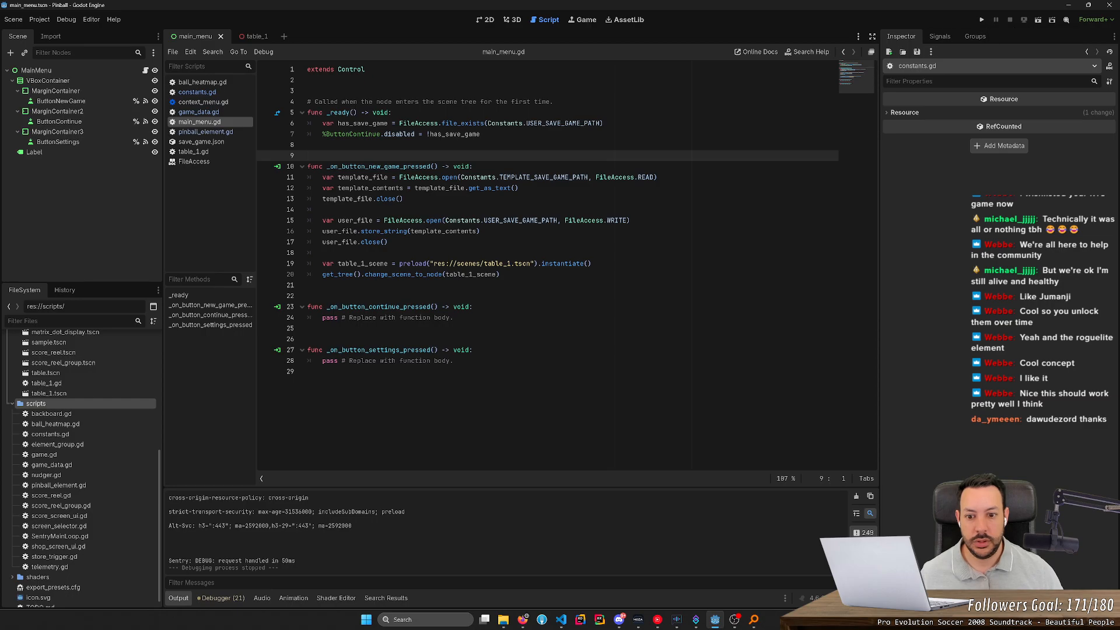
- Replace the placeholder in _on_button_continue_pressed with the two table_1 scene loading lines copied from _on_button_new_game_pressed, and save
drag(502, 275, 322, 264)
key(ctrl+c)
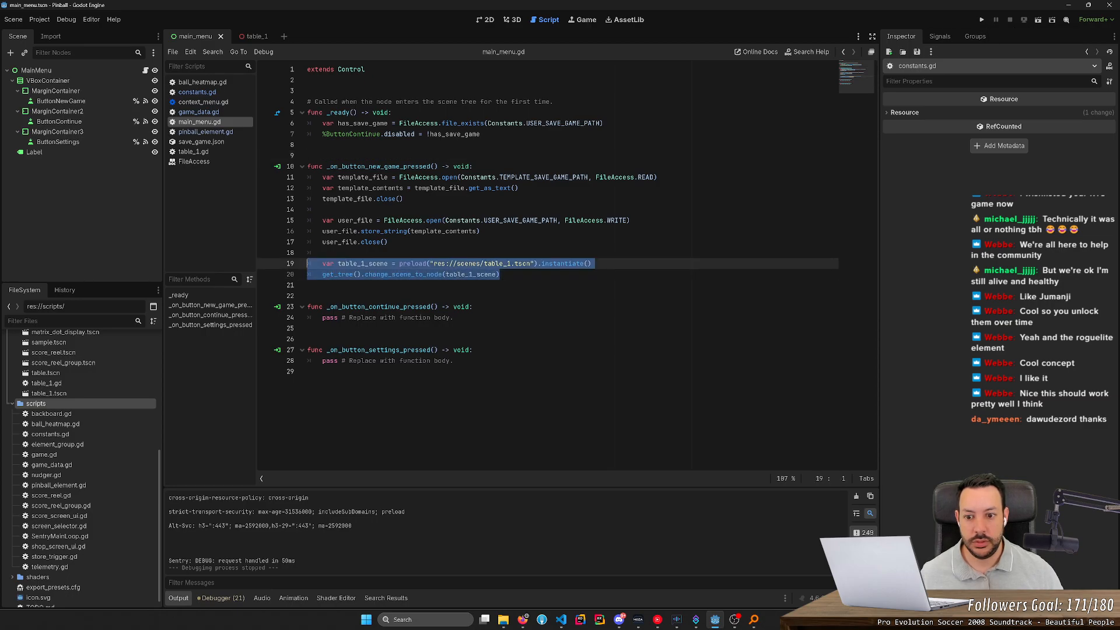
click(473, 307)
key(Return)
key(ctrl+v)
key(Down)
key(shift+Home)
key(BackSpace)
key(Delete)
key(Up)
key(Up)
key(Delete)
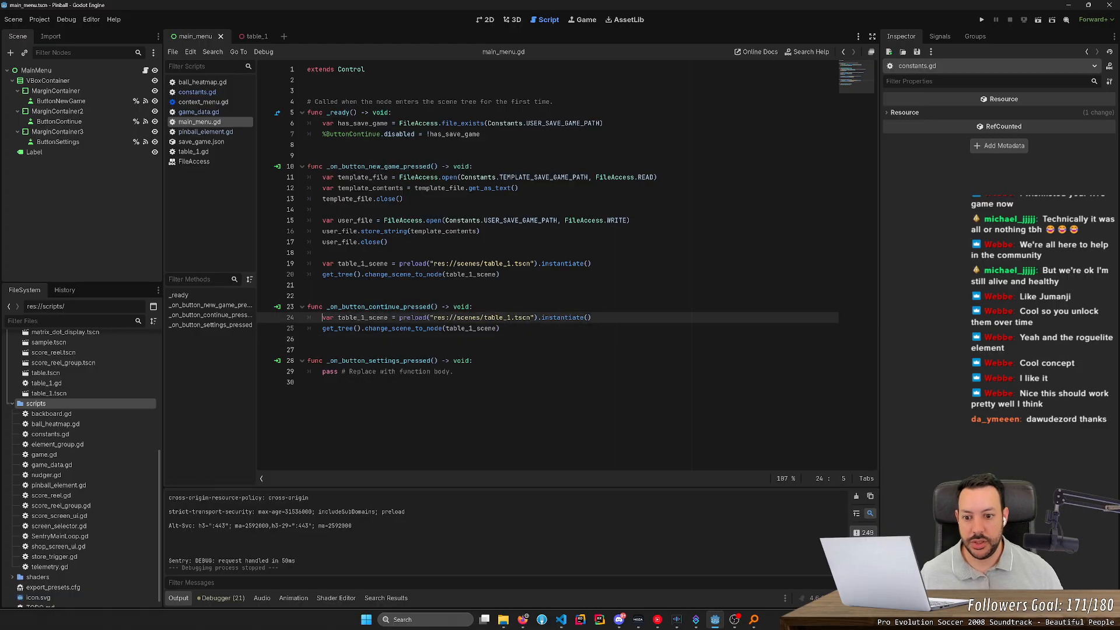
key(ctrl+s)
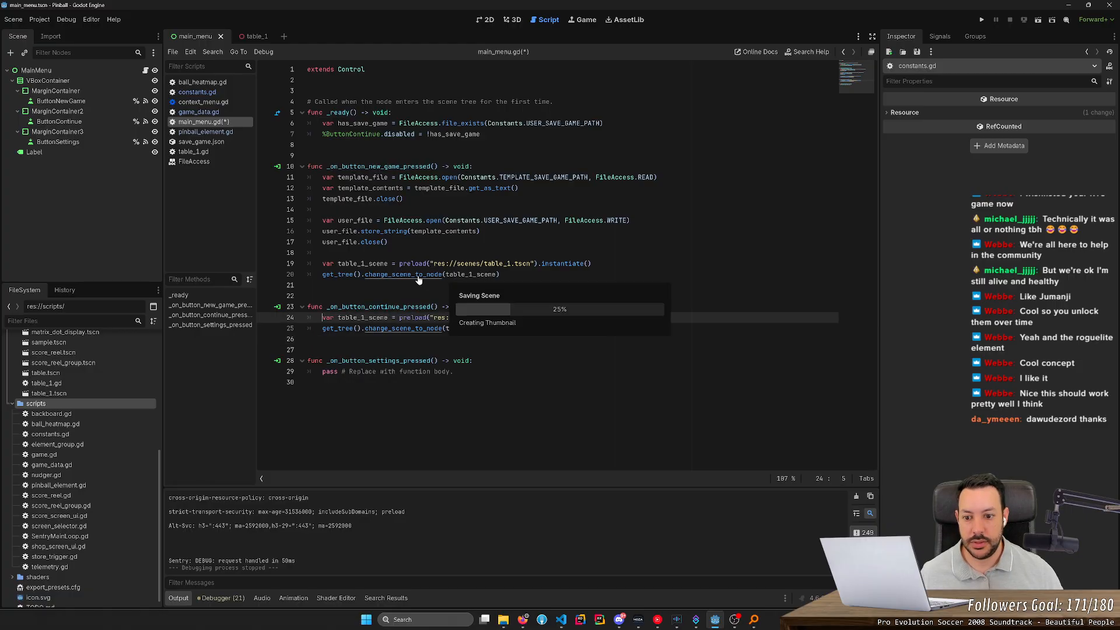
- Run the project, continue the saved game from the main menu to check the table scene, and stop it
click(982, 20)
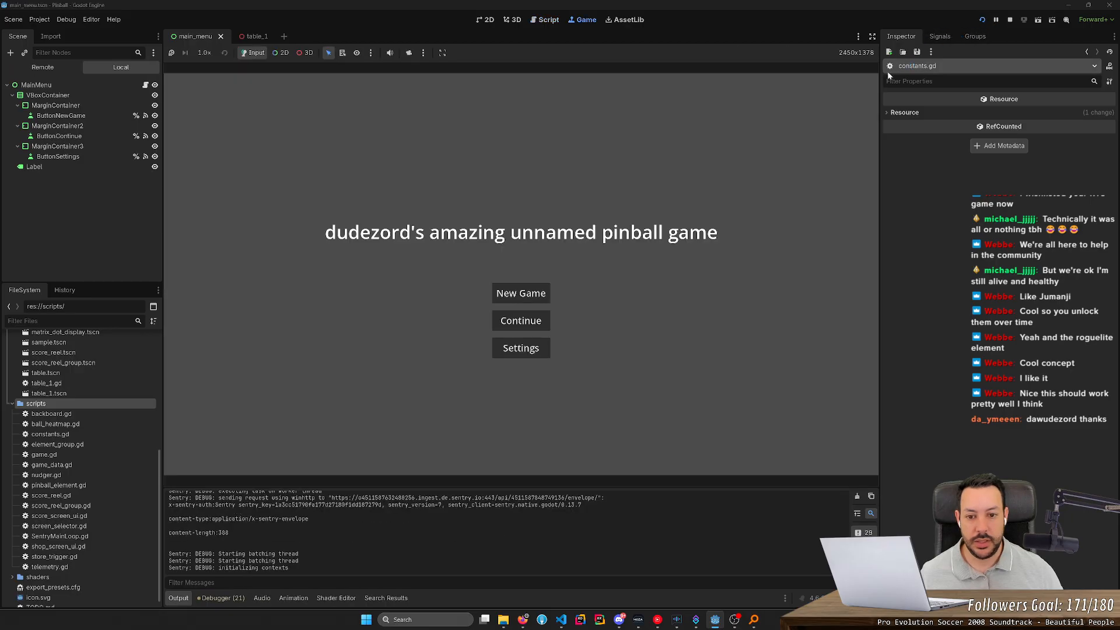
click(525, 325)
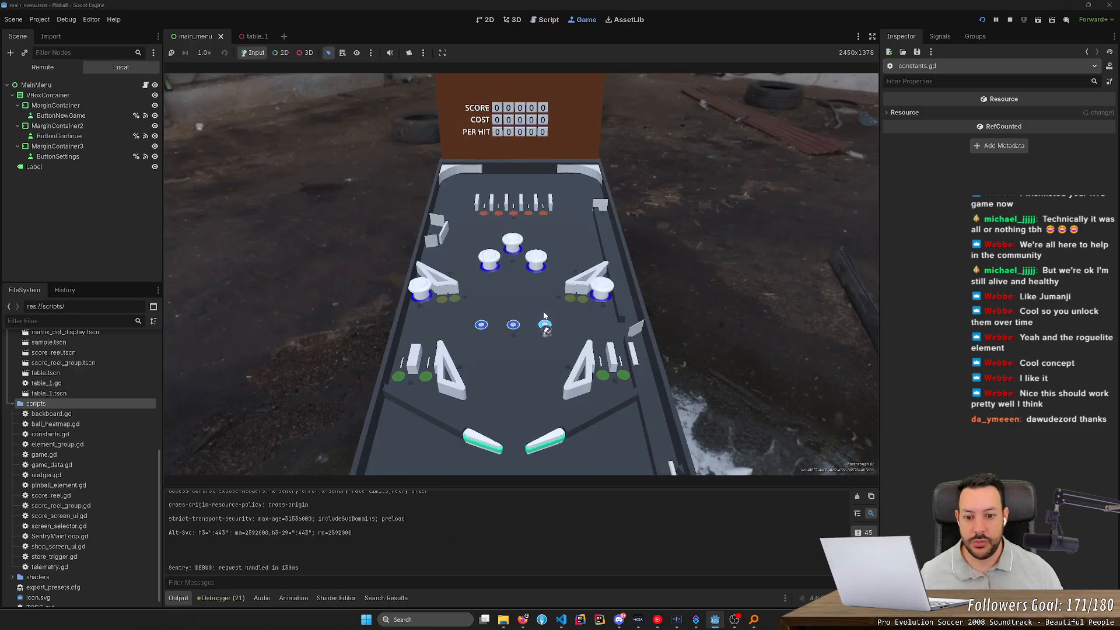
key(F8)
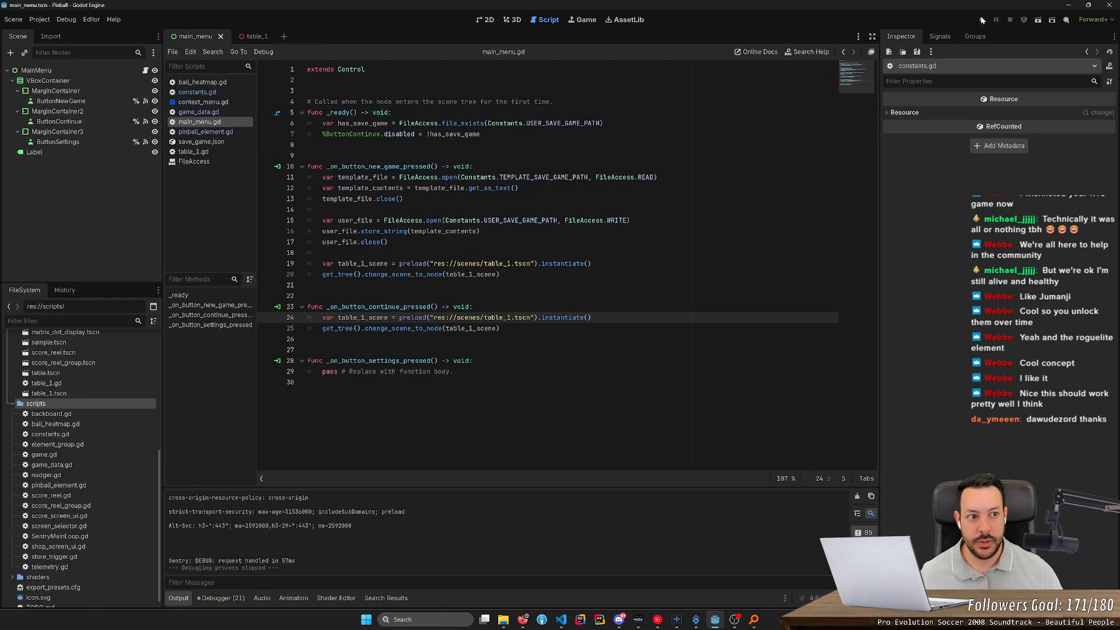
- Run the project and start a new game over the existing save, rerun to check the main menu, and stop it
click(982, 20)
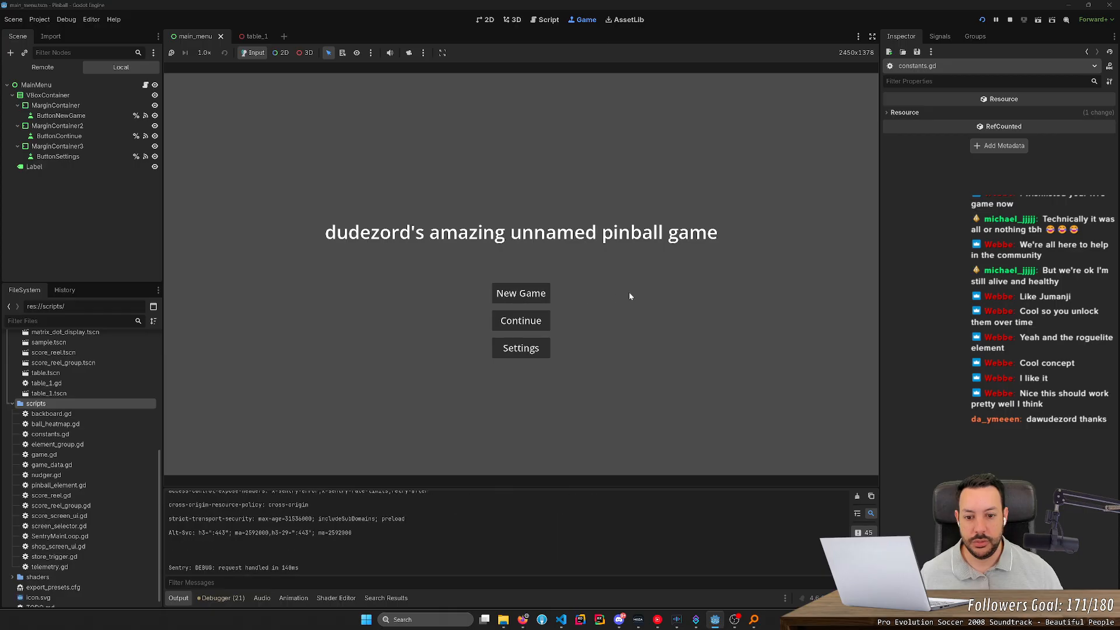
click(529, 295)
click(542, 305)
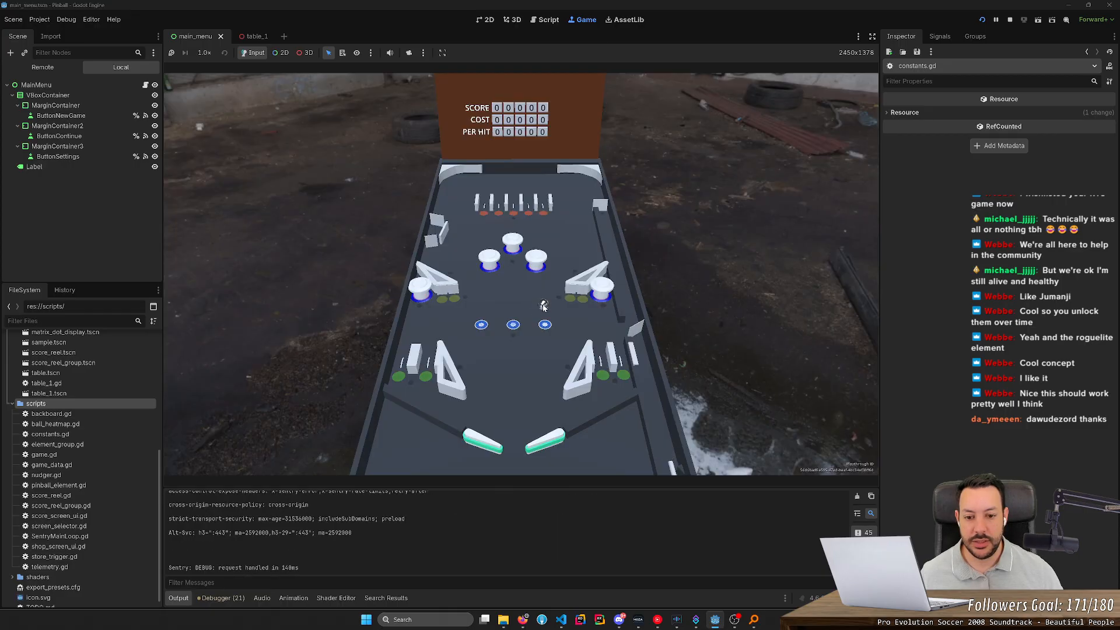
click(1010, 19)
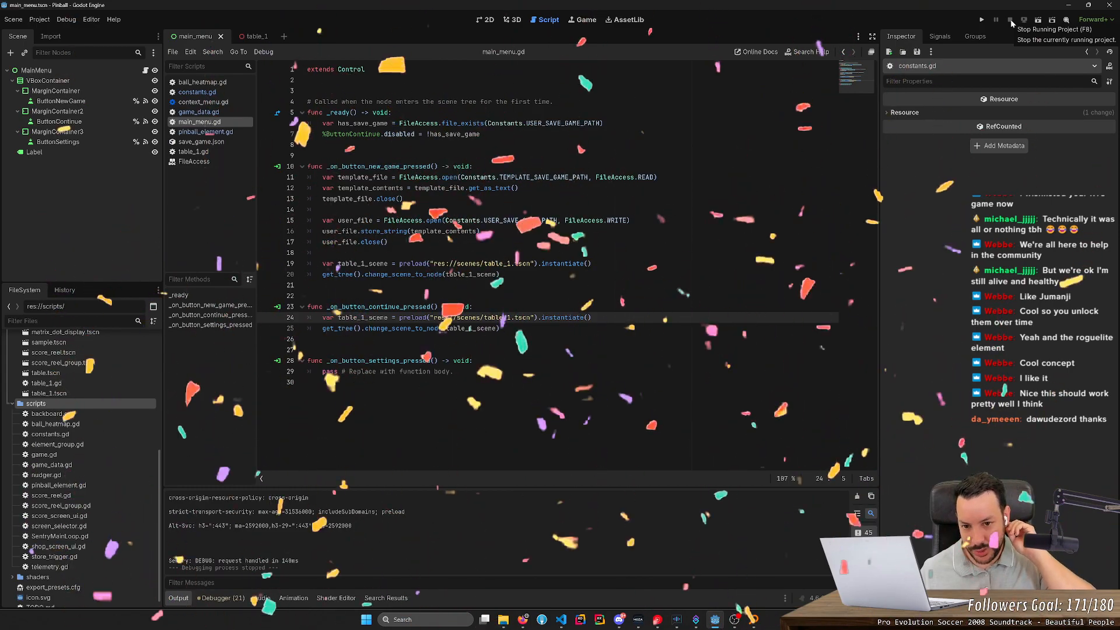
click(982, 20)
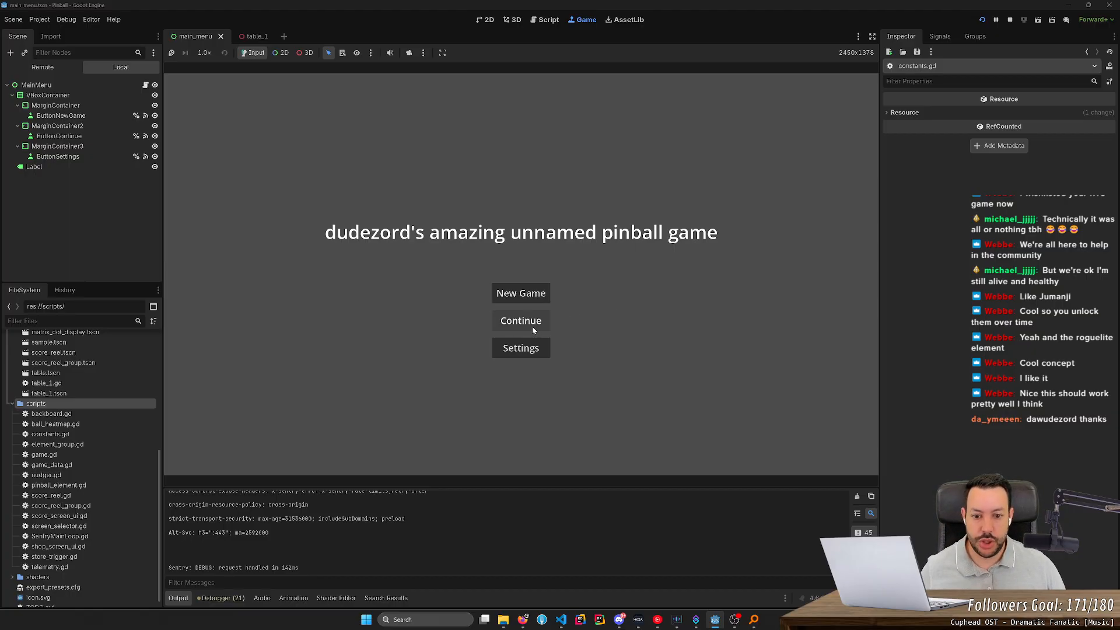
click(1009, 20)
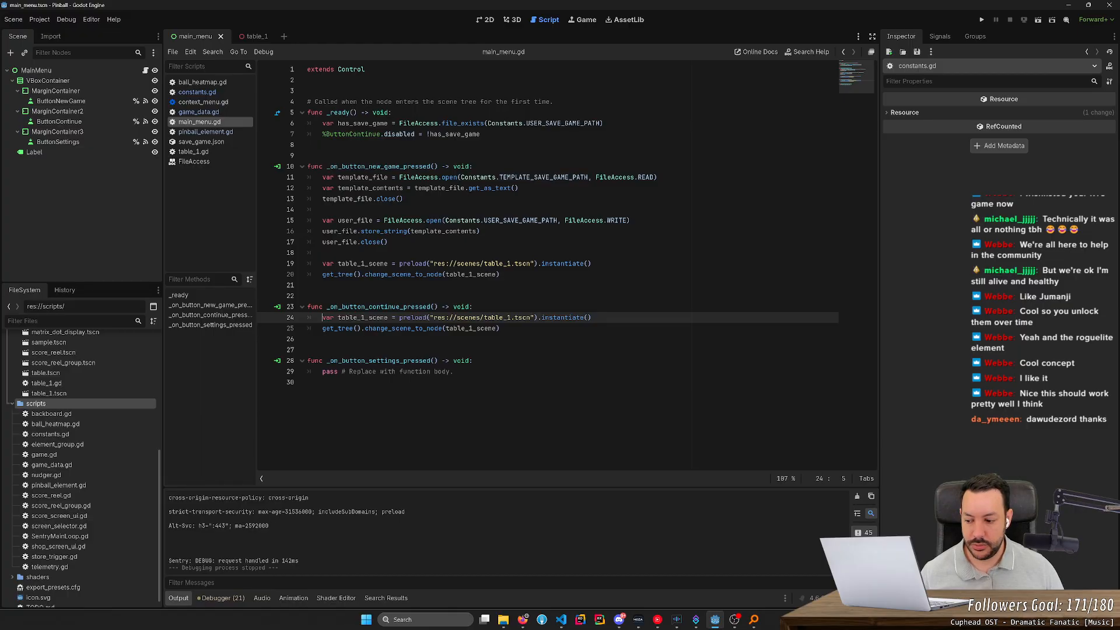
- Reopen save_game.json from the Pinball user data folder in VS Code, review the table_1 values after the new game, and return to Godot
key(alt+Tab)
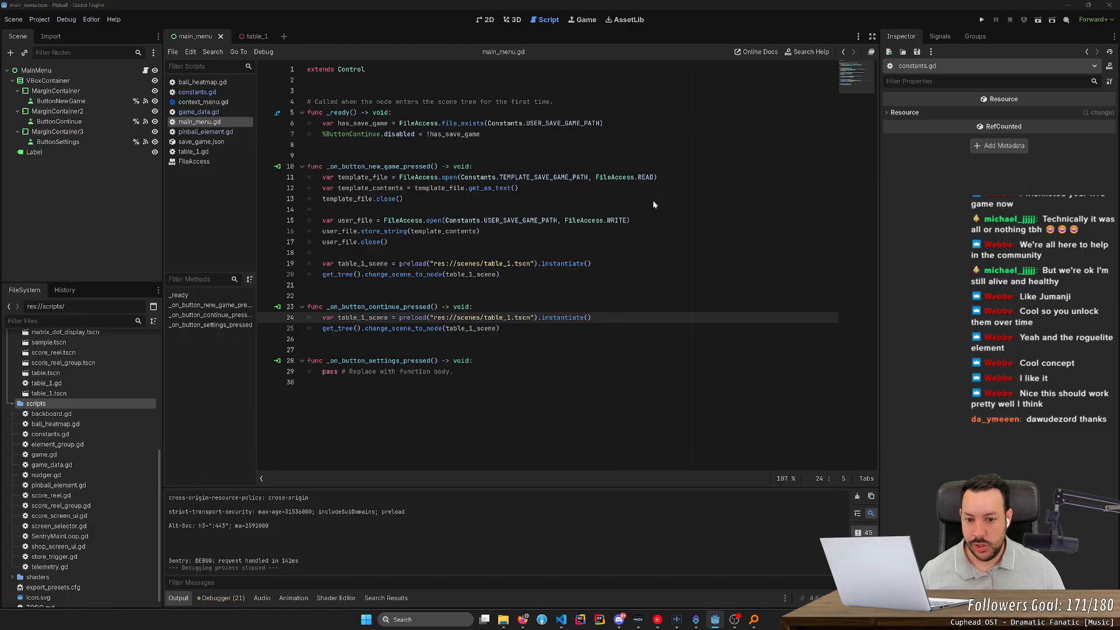
key(alt+Tab)
key(alt+Tab)
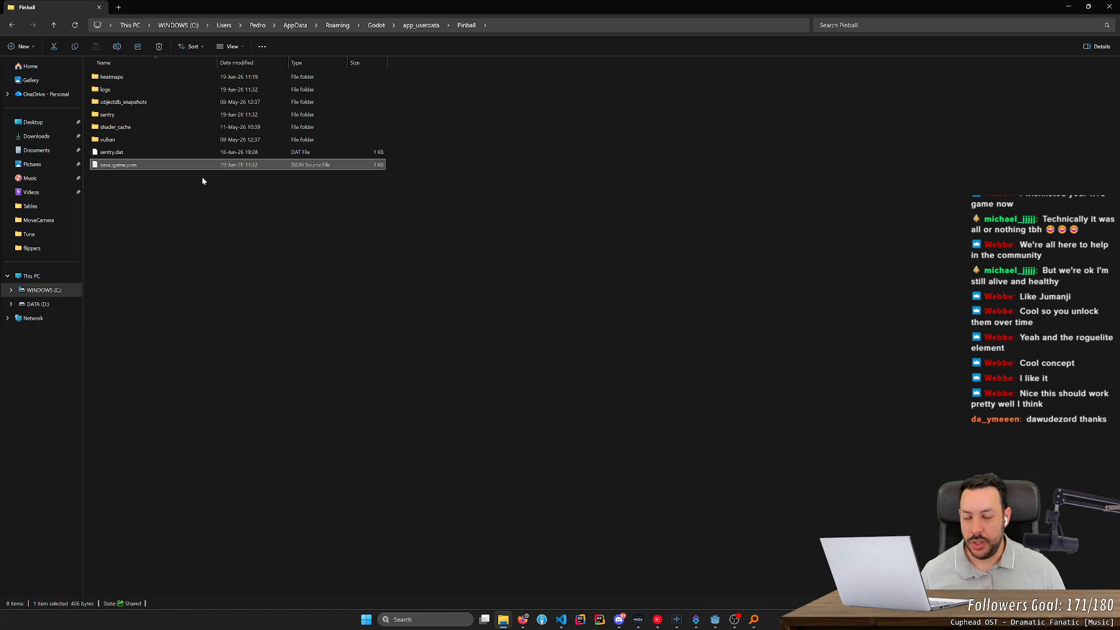
double_click(263, 165)
drag(365, 53, 431, 179)
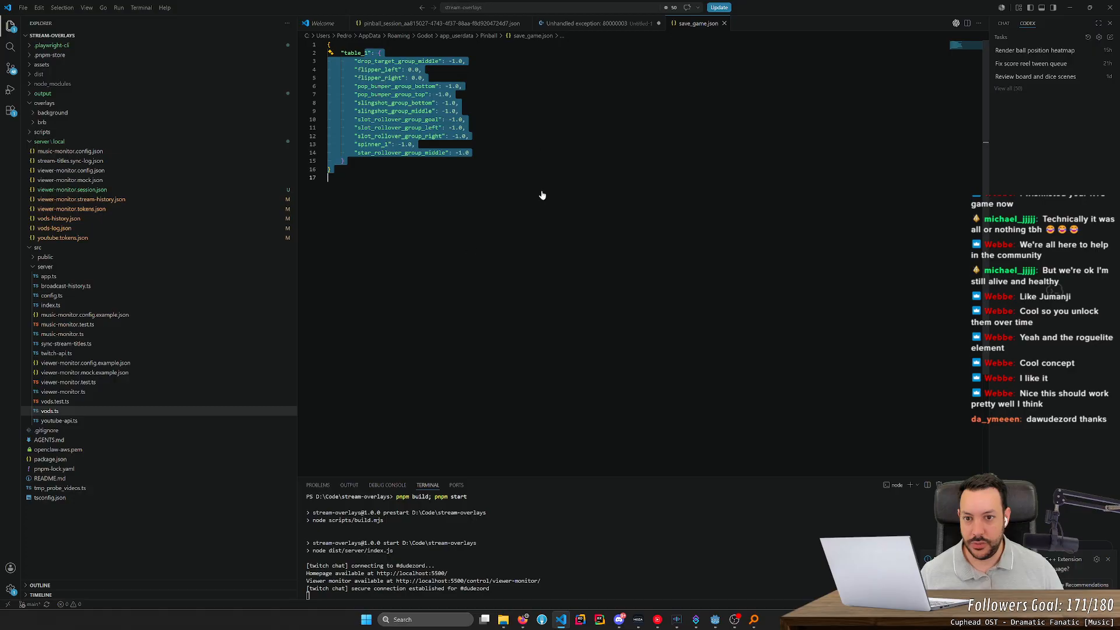
click(502, 179)
click(474, 161)
drag(471, 153, 328, 53)
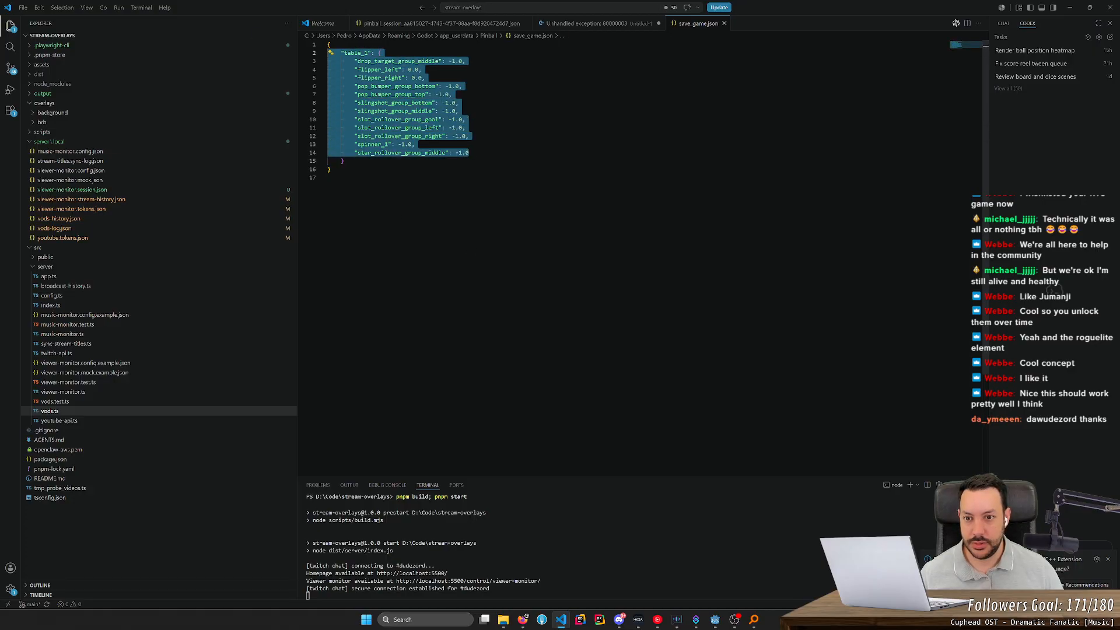
click(328, 177)
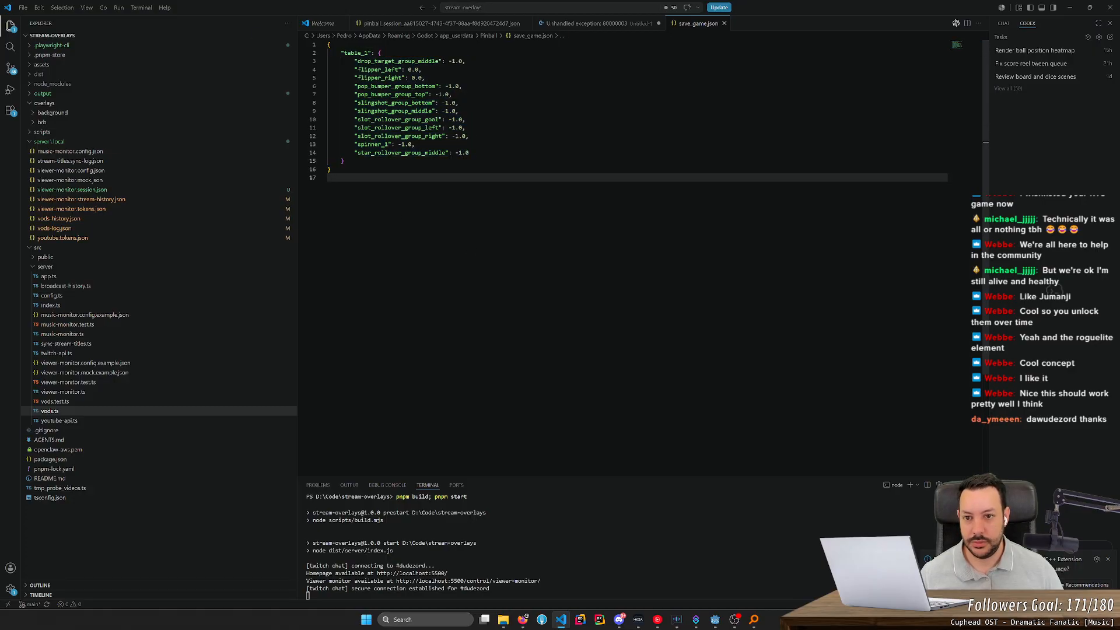
click(424, 69)
click(427, 77)
click(1069, 8)
click(380, 226)
key(alt+Left)
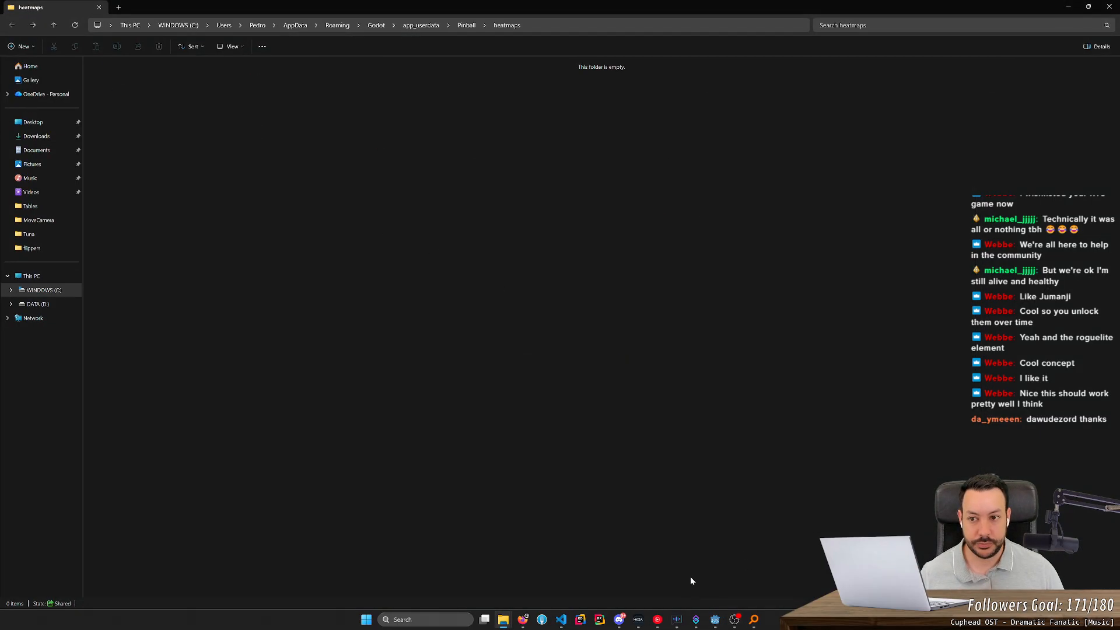
key(alt+Right)
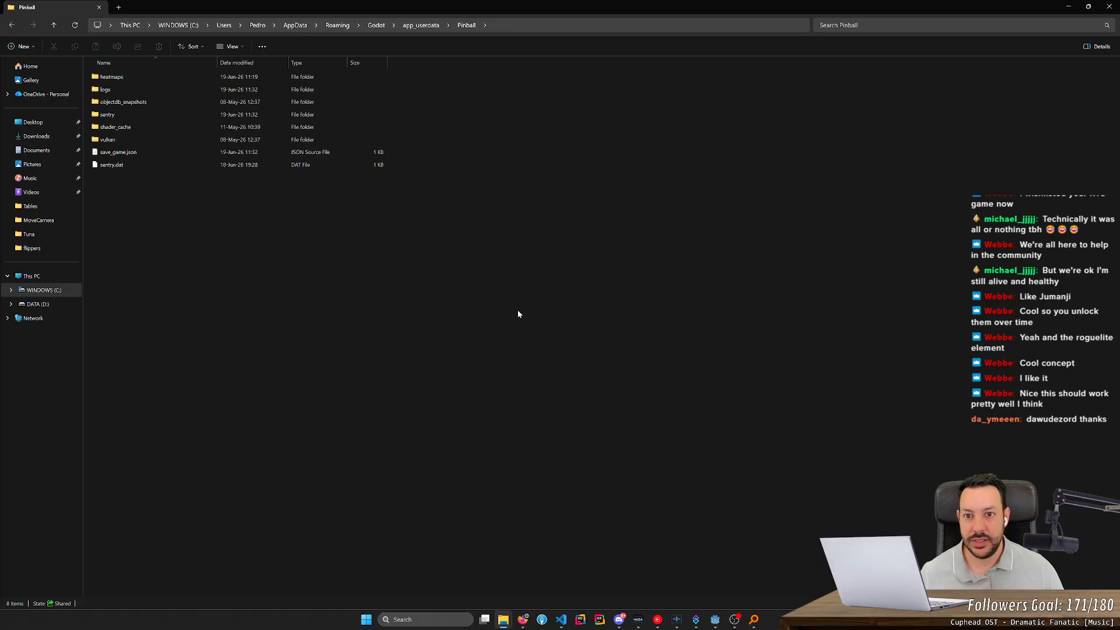
click(715, 619)
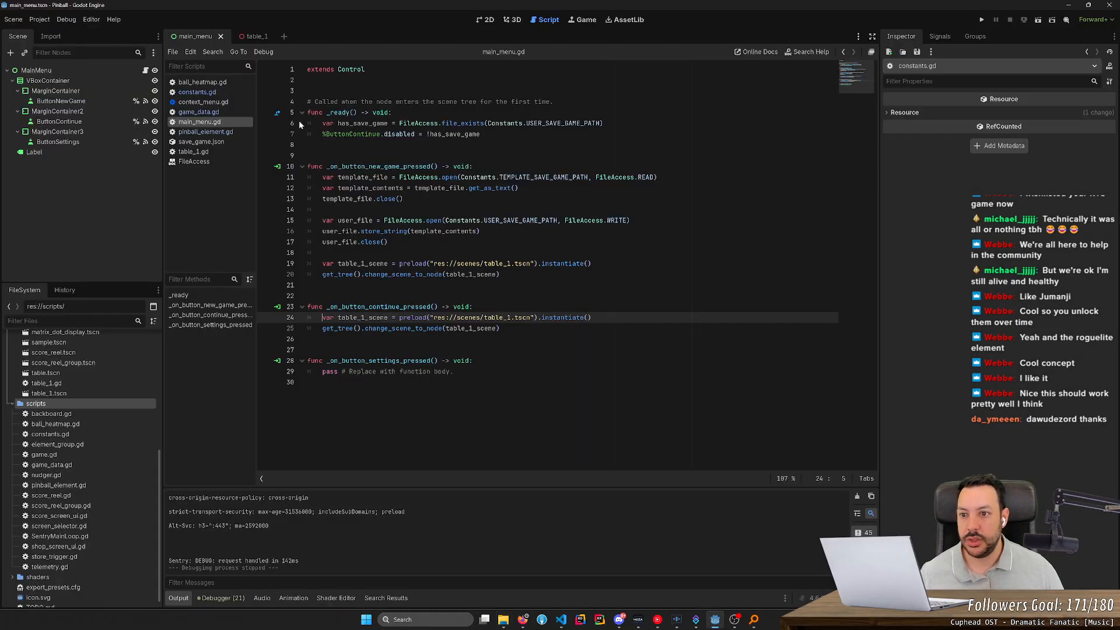
- Add a Label node under MarginContainer2 in the main menu scene with the text "X upgrades purchased"
click(488, 20)
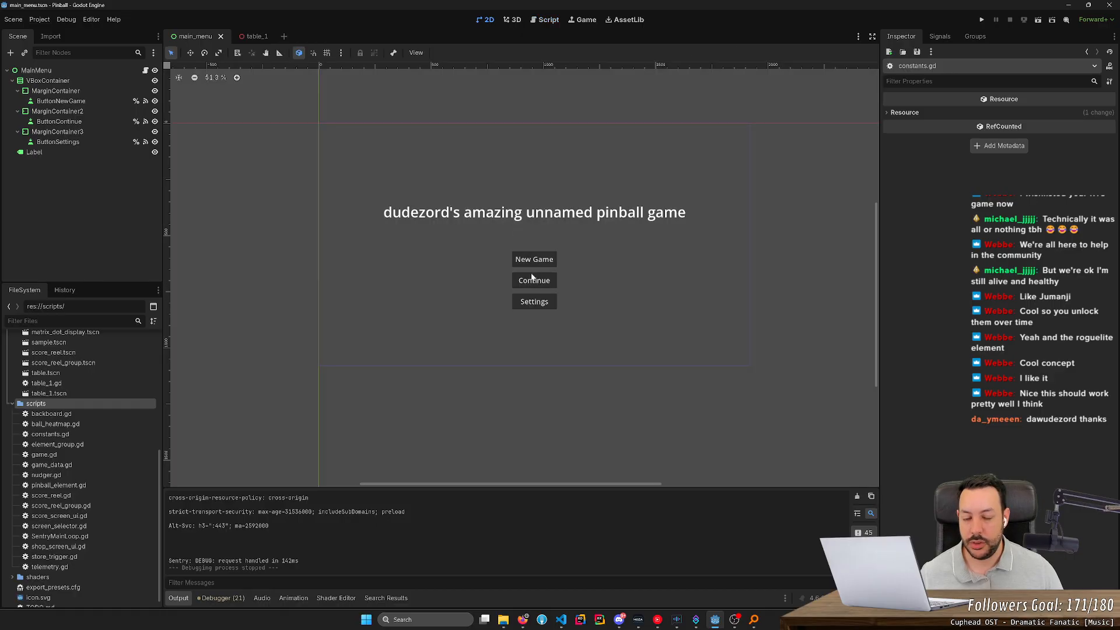
click(93, 120)
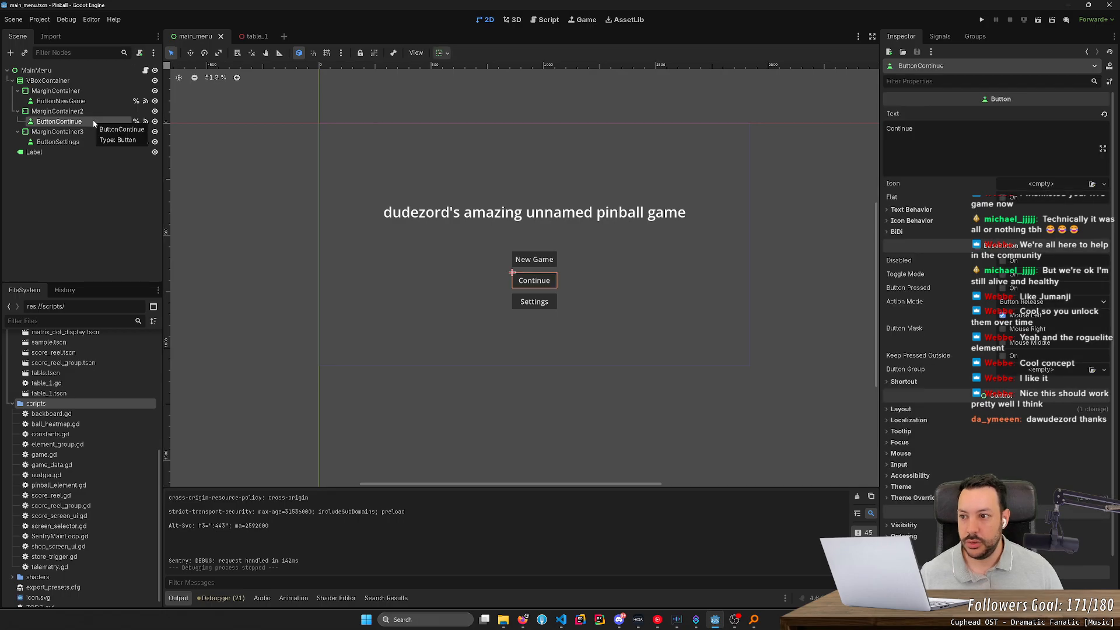
click(98, 113)
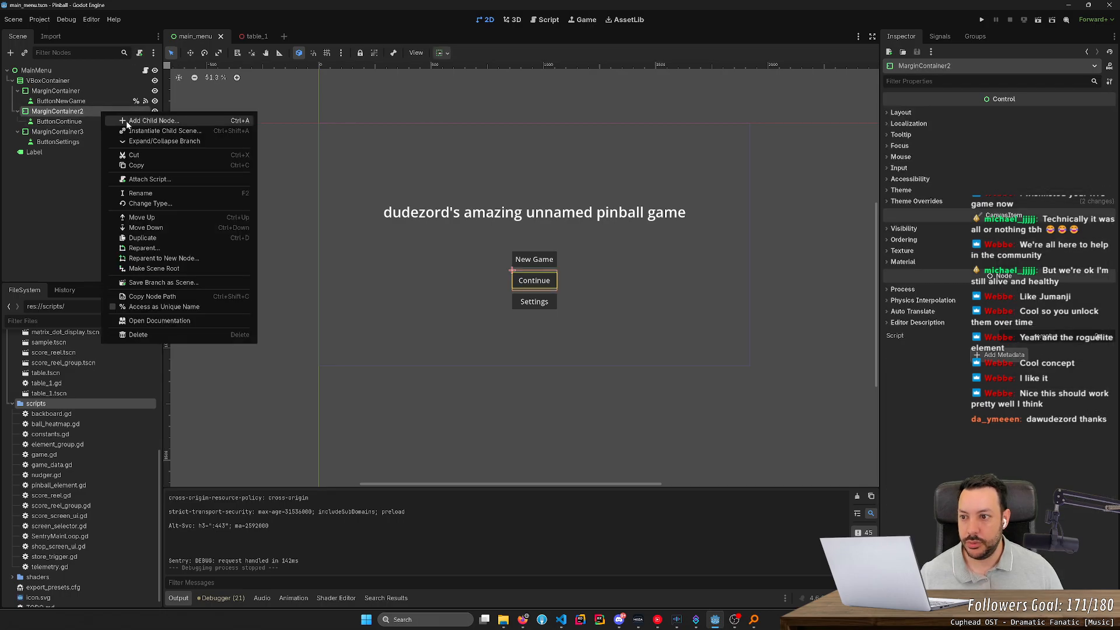
click(126, 121)
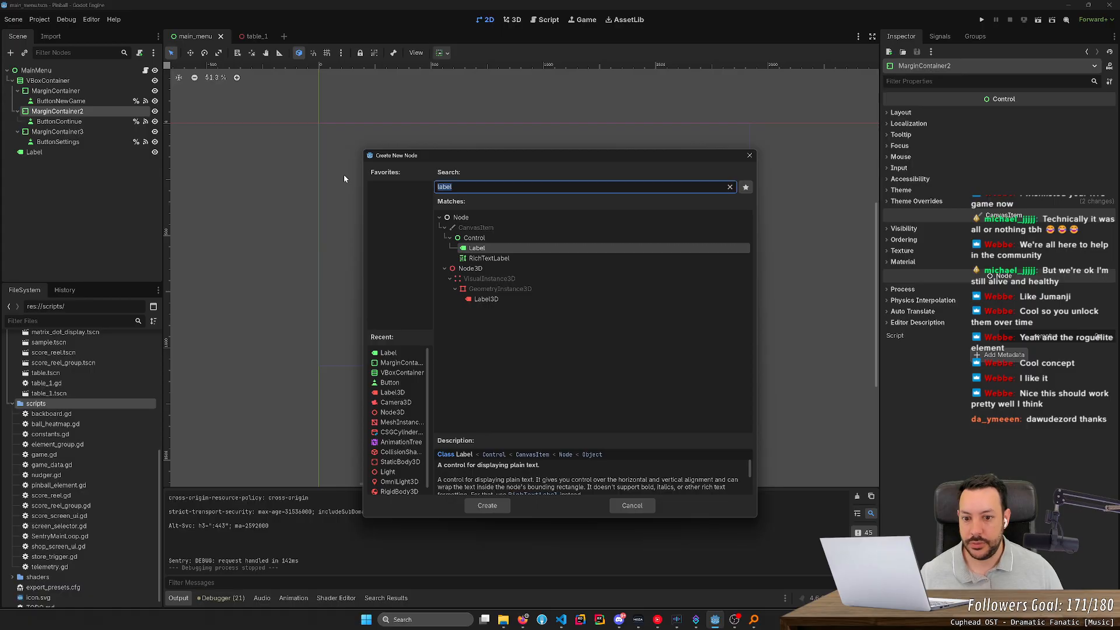
key(Return)
click(956, 142)
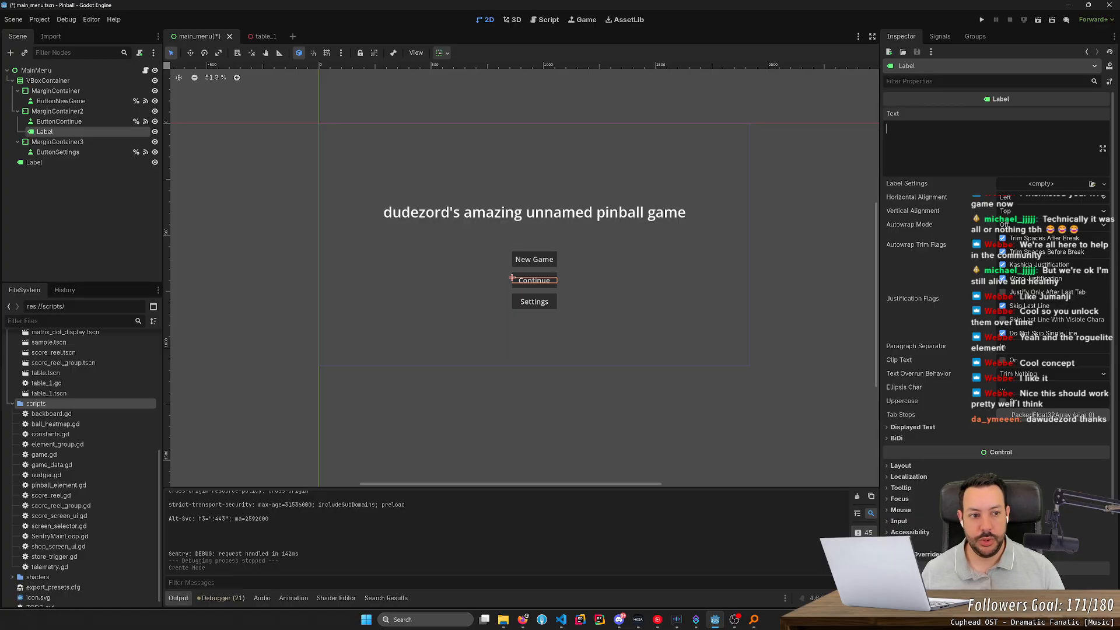
text(X upgrades)
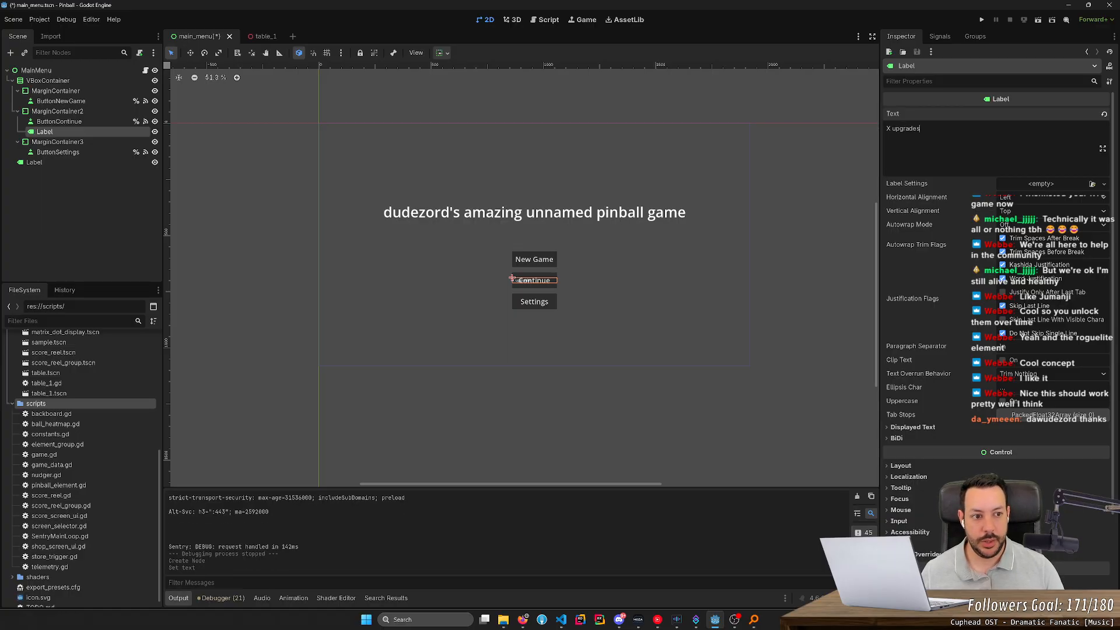
text( purchased)
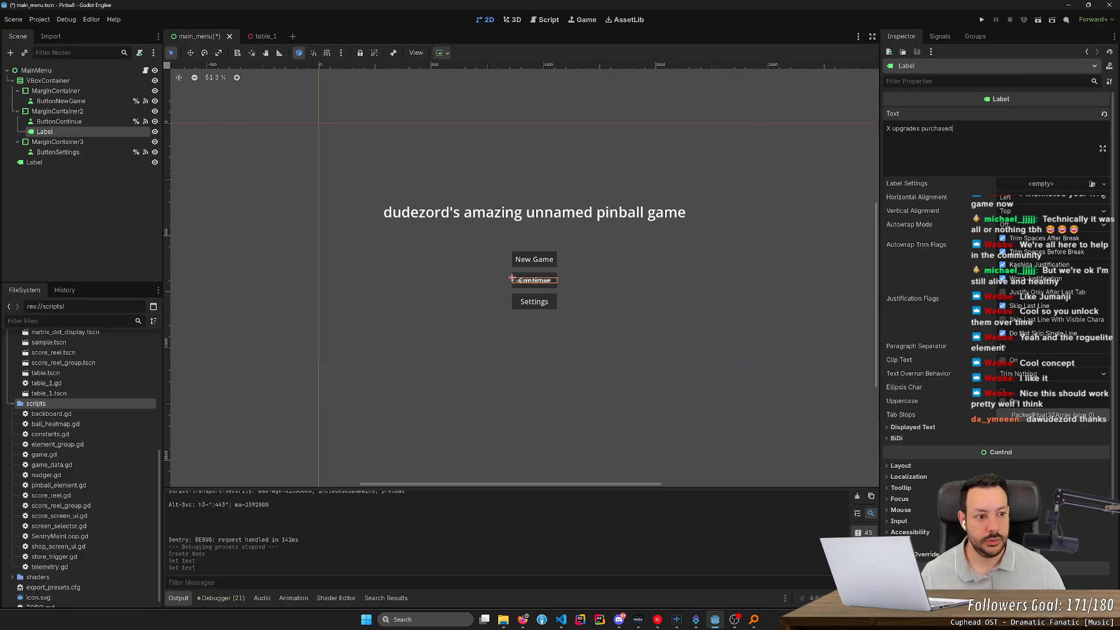
- Review the new label's alignment and layout properties and try to move it below the Continue button on the canvas
click(1016, 198)
click(1016, 201)
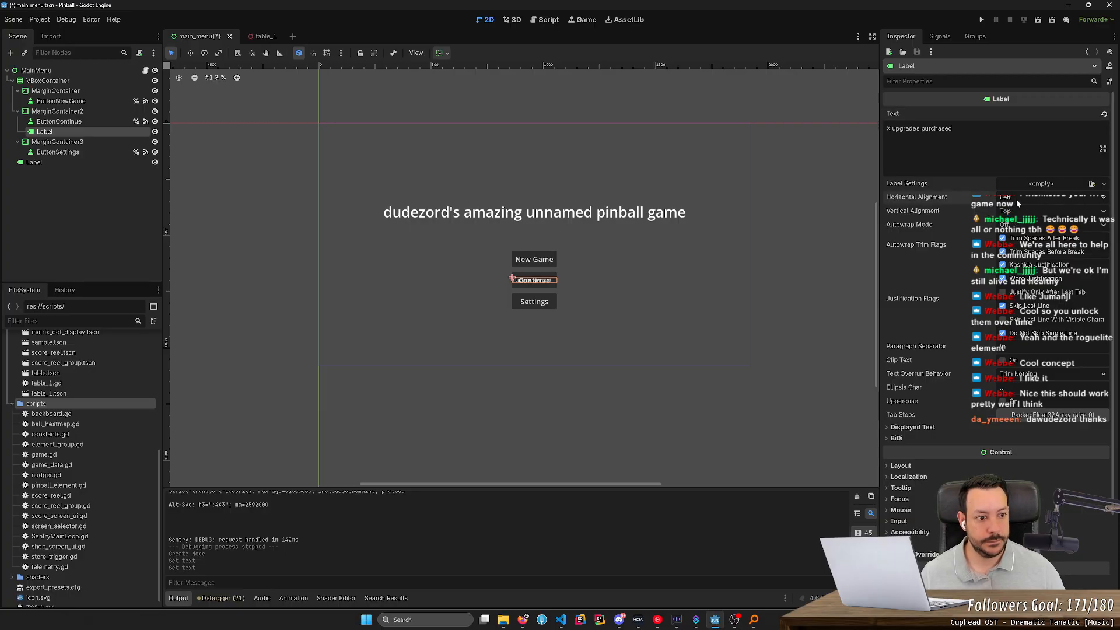
click(901, 467)
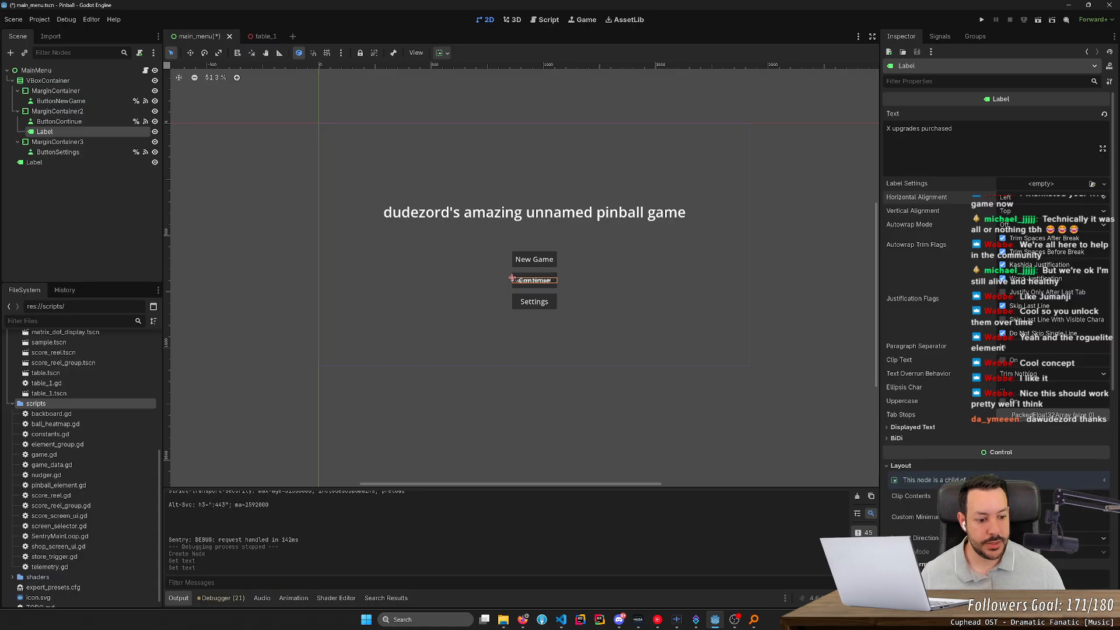
scroll(997, 292, down, 2)
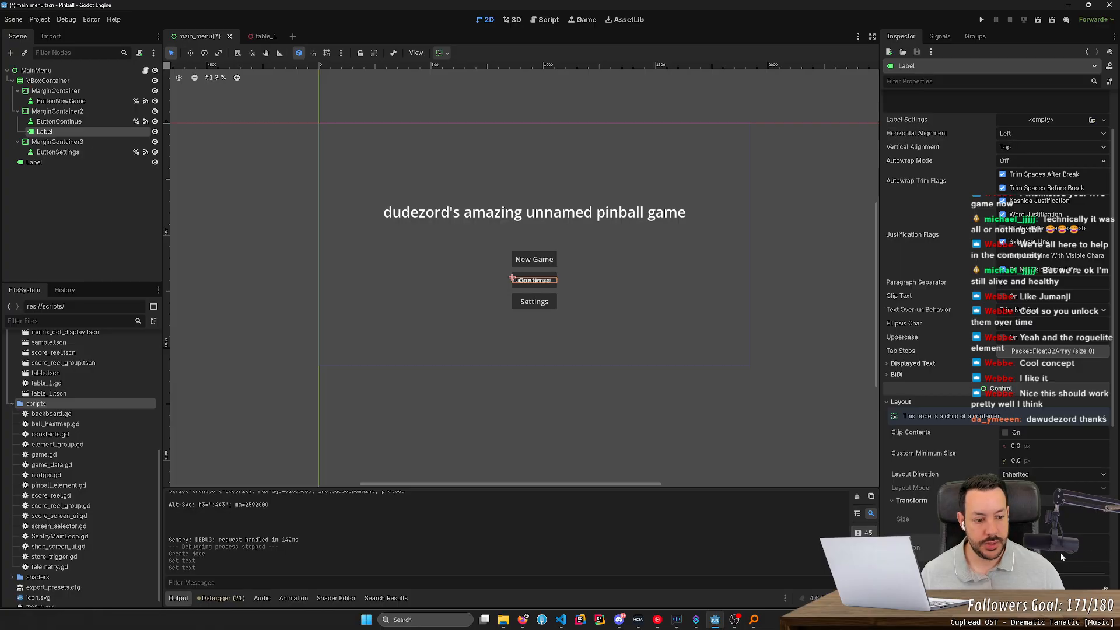
scroll(992, 292, down, 2)
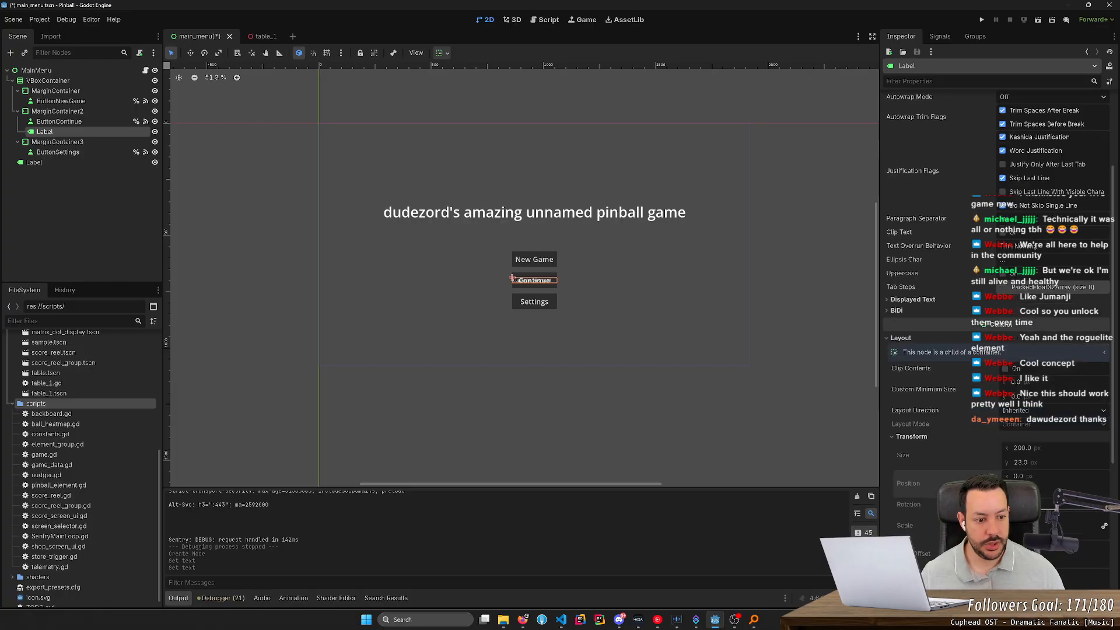
click(58, 111)
click(59, 131)
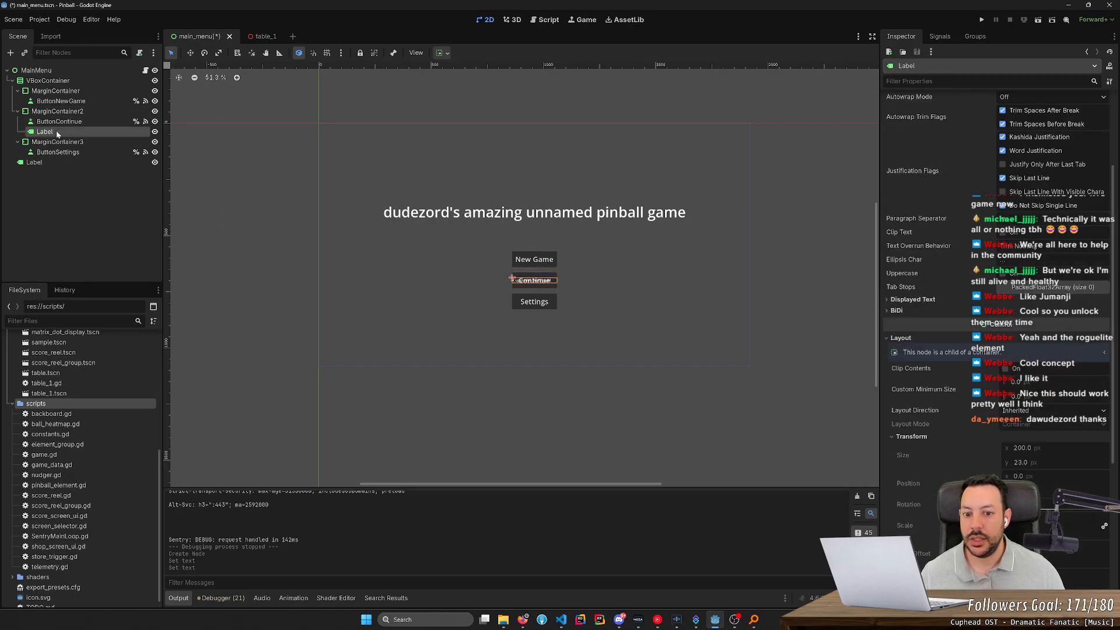
click(1015, 382)
key(Escape)
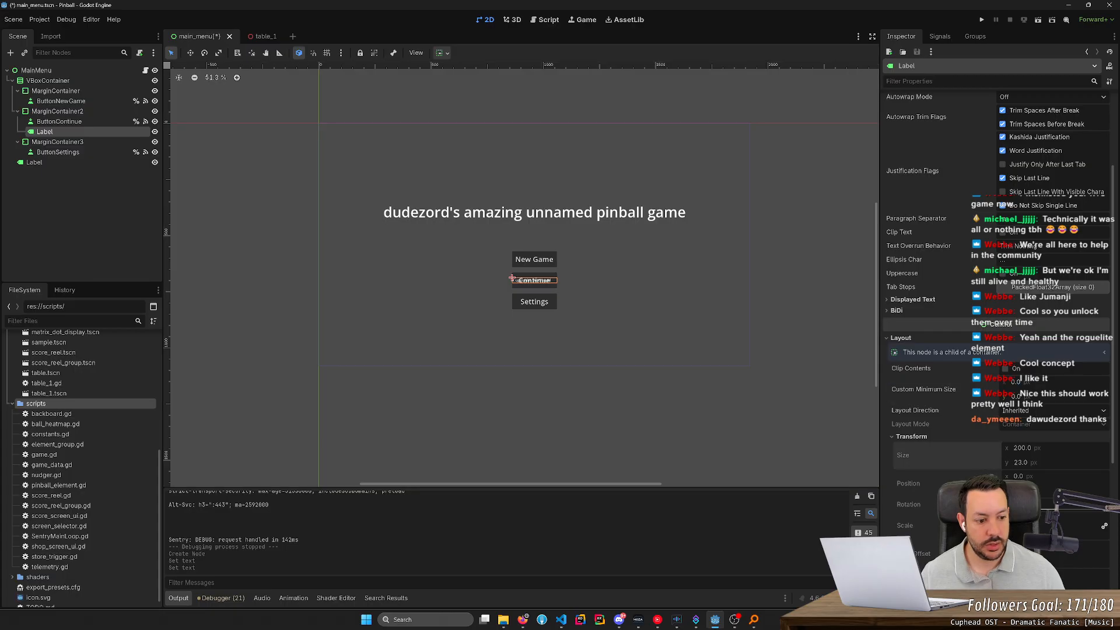
drag(521, 281, 488, 304)
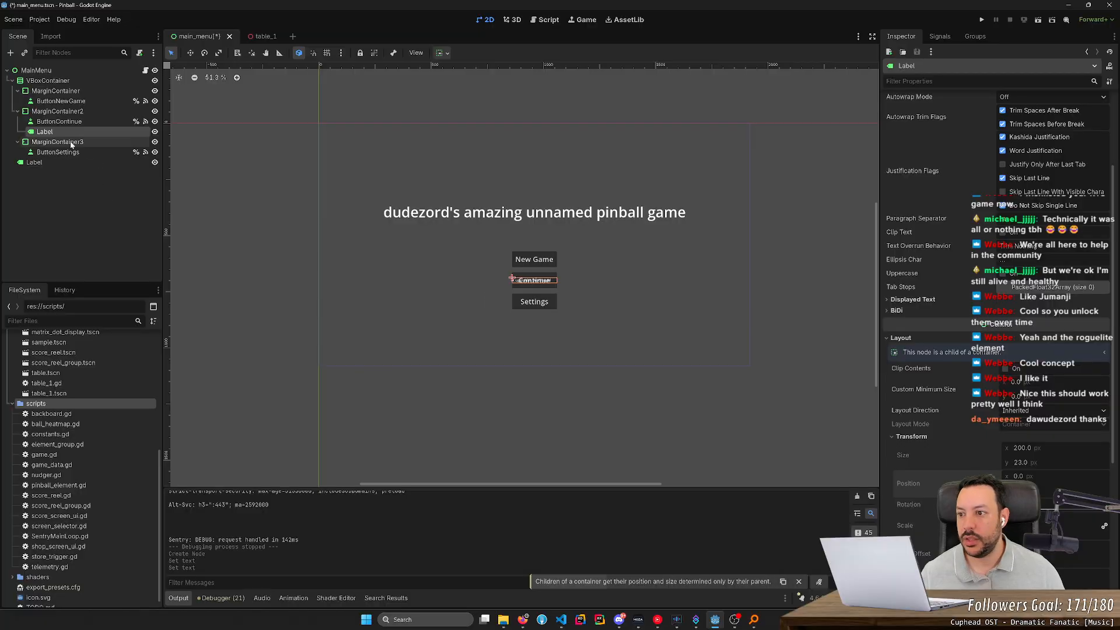
- Move the "X upgrades purchased" label out of MarginContainer2 and reparent it under ButtonContinue
drag(52, 132, 59, 137)
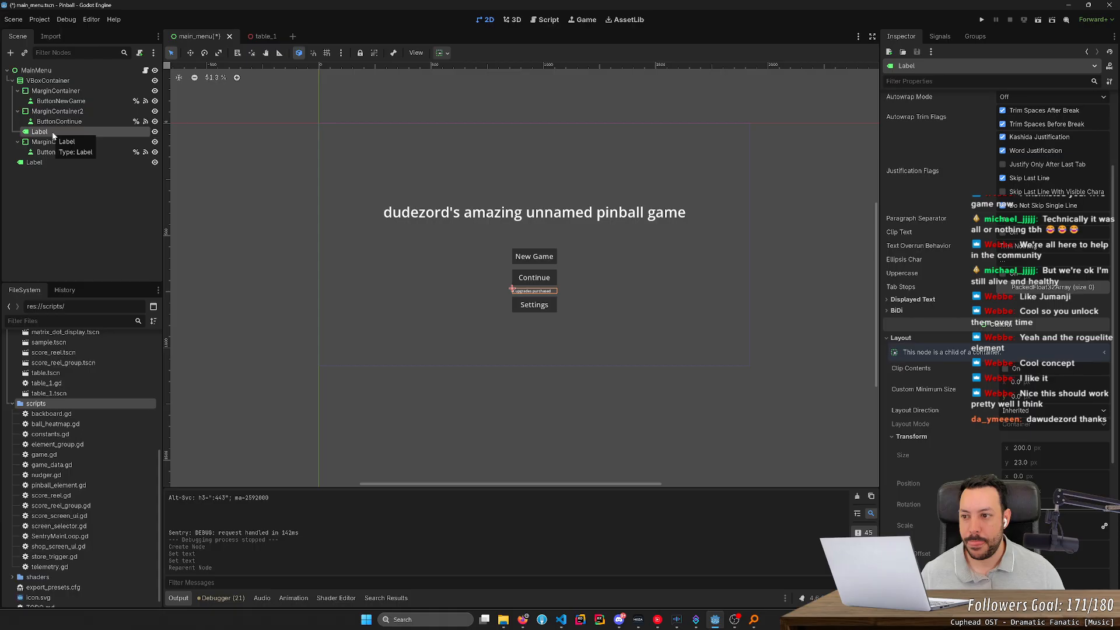
drag(53, 135, 58, 122)
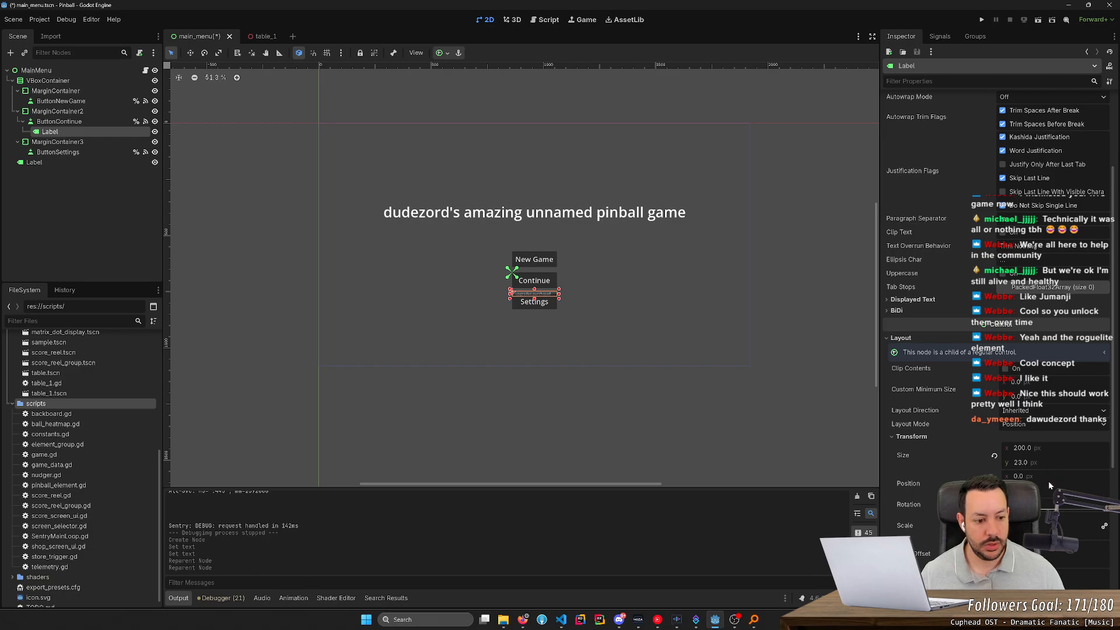
- Reset the label's position, move it beside the Continue button at about X 208 px, and anchor it with the Center preset
click(994, 483)
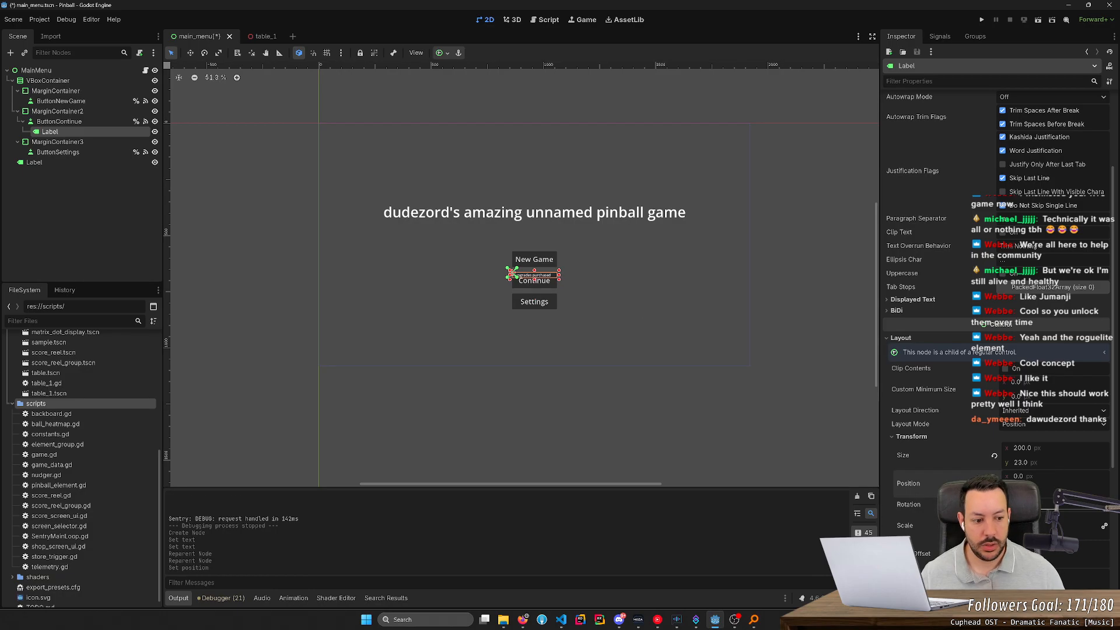
drag(1017, 475, 1119, 476)
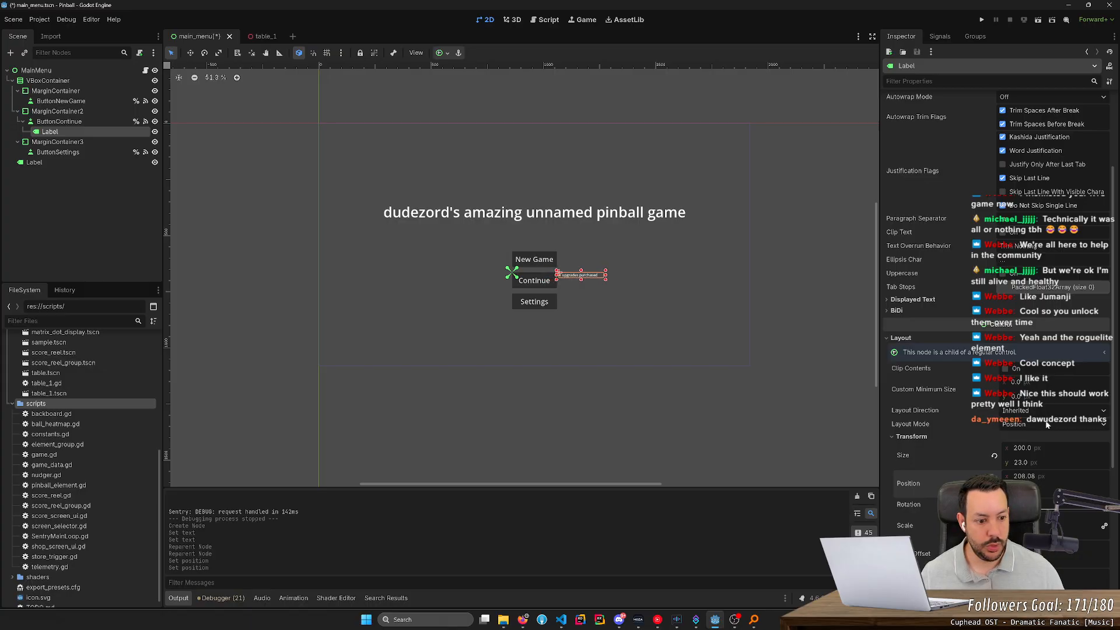
click(1042, 425)
click(1028, 450)
click(1041, 438)
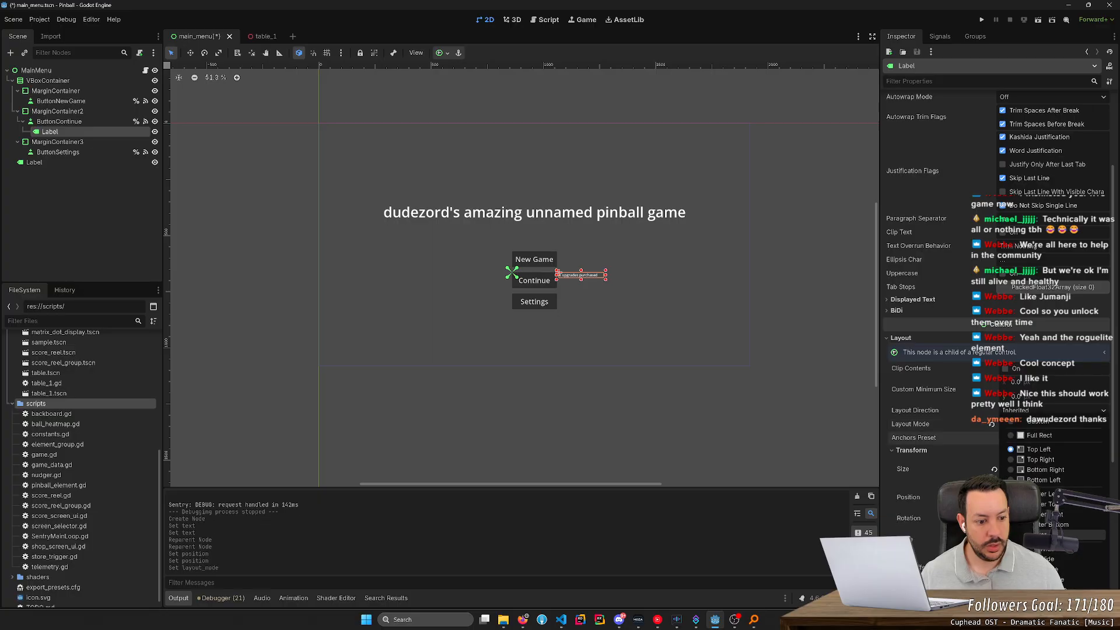
click(1050, 534)
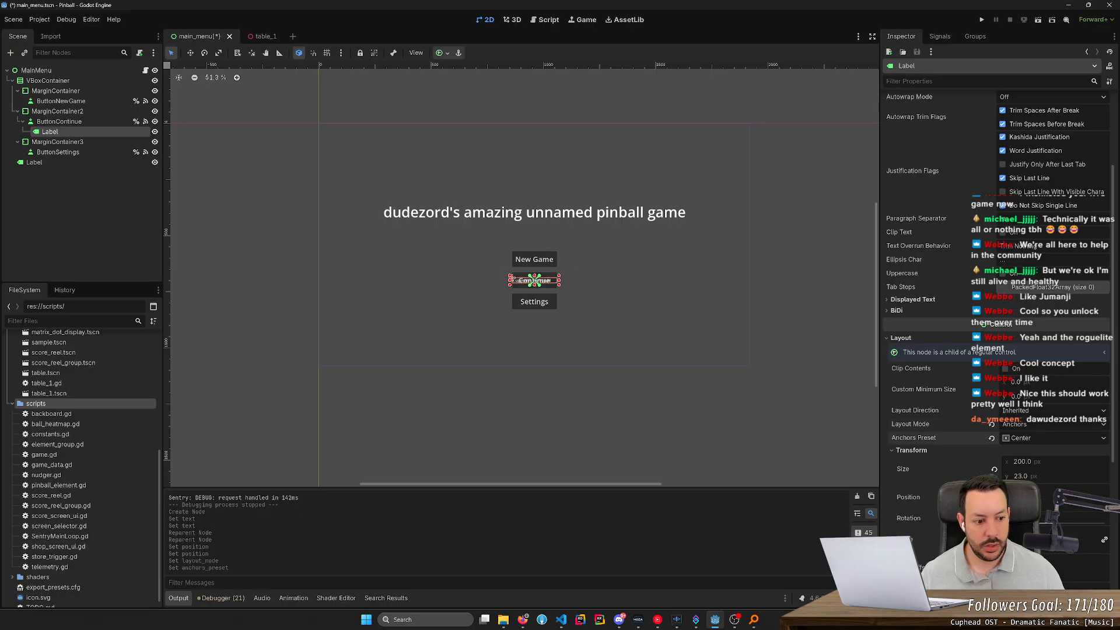
- Try the Center Right and Center Left anchor presets on the label, then reset its anchors preset and layout mode
click(1041, 442)
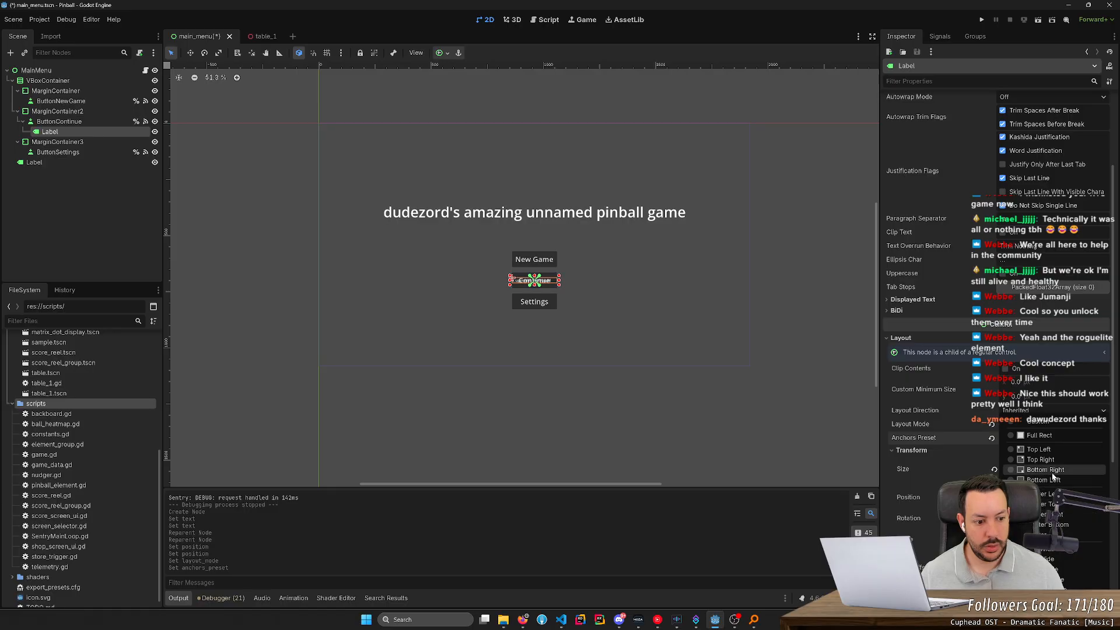
click(1049, 514)
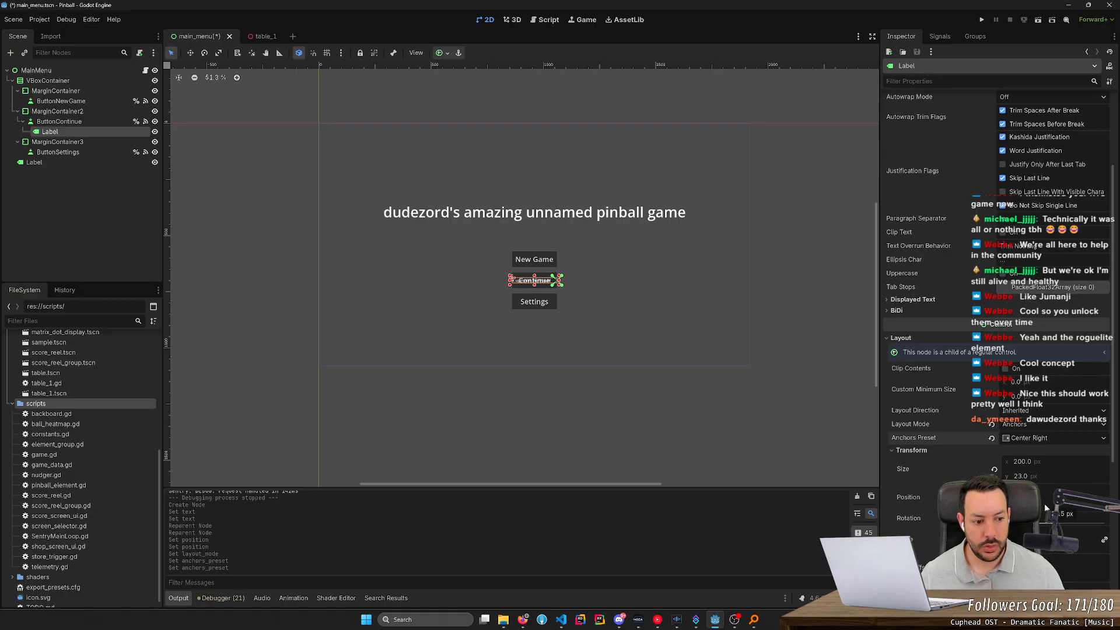
click(1045, 439)
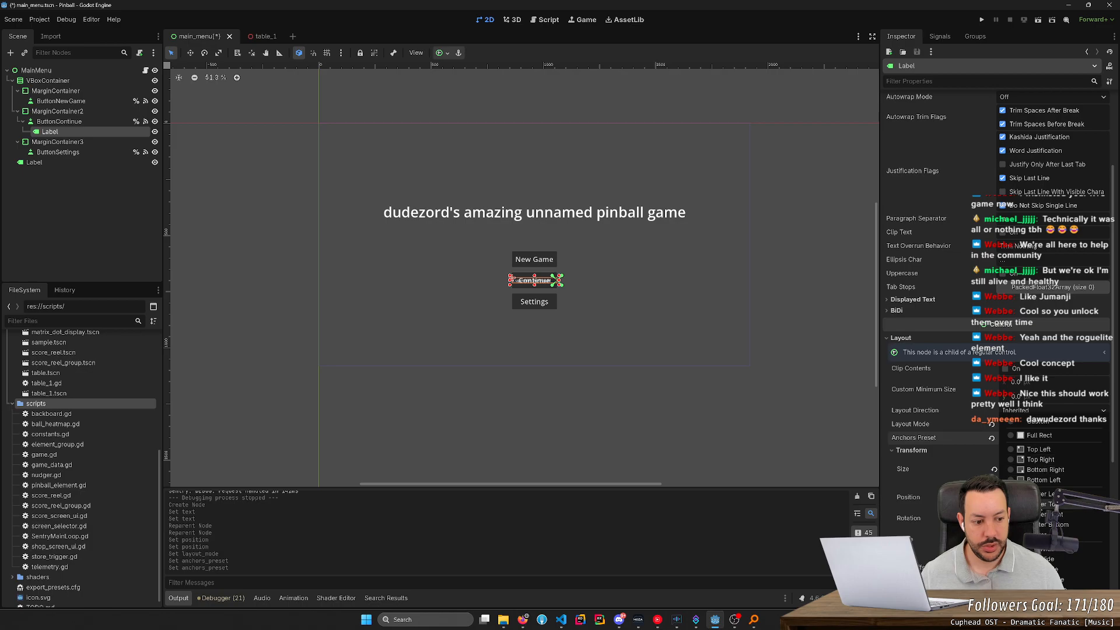
click(1041, 496)
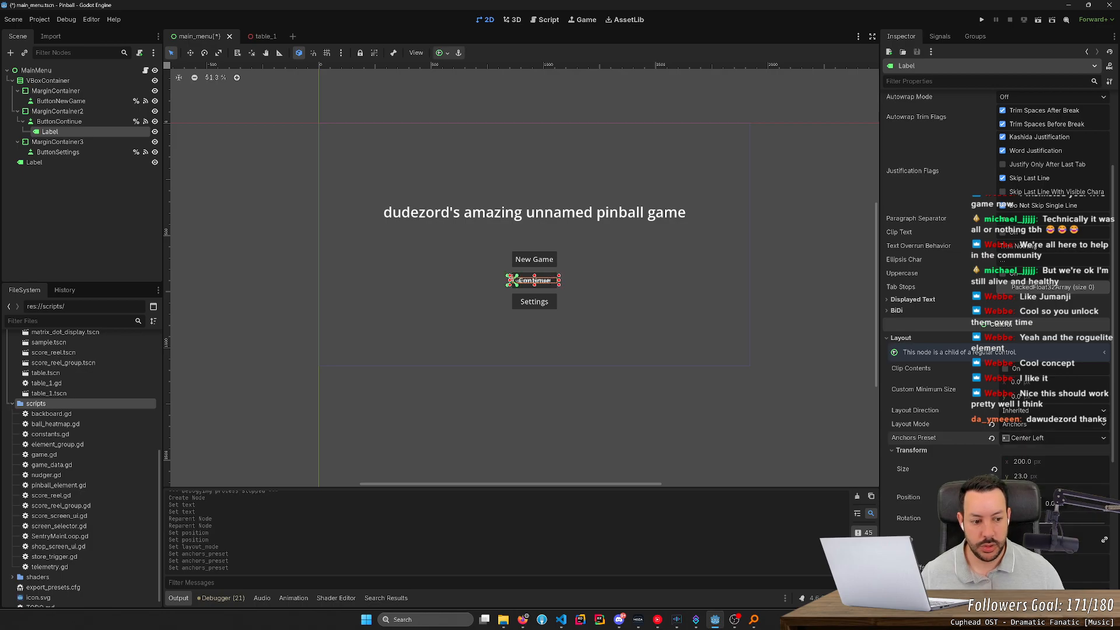
drag(1041, 495, 1062, 495)
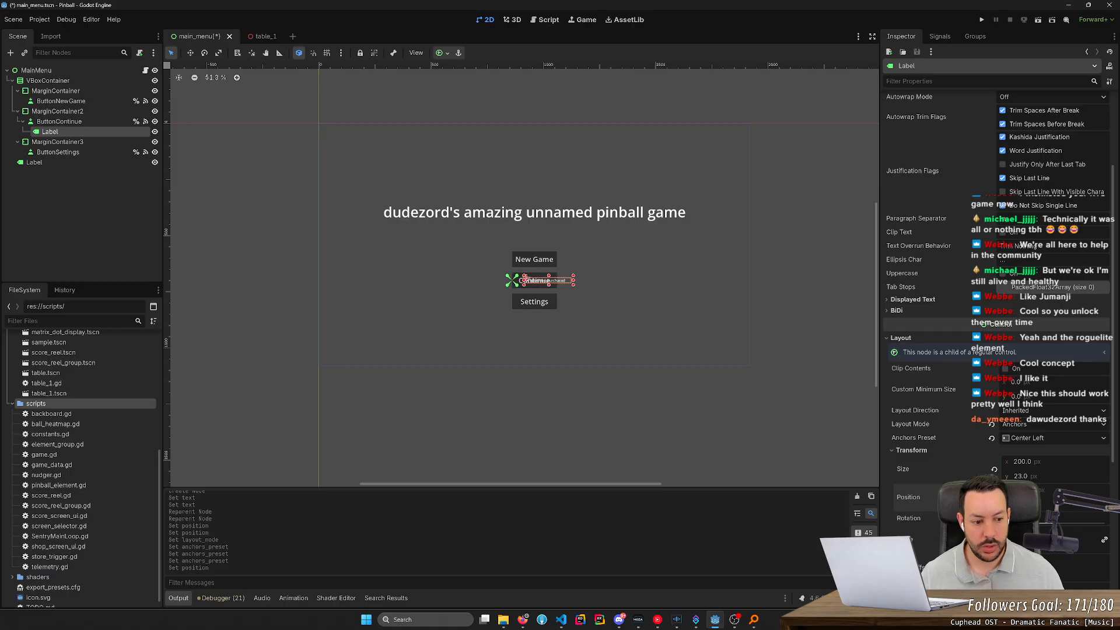
click(991, 439)
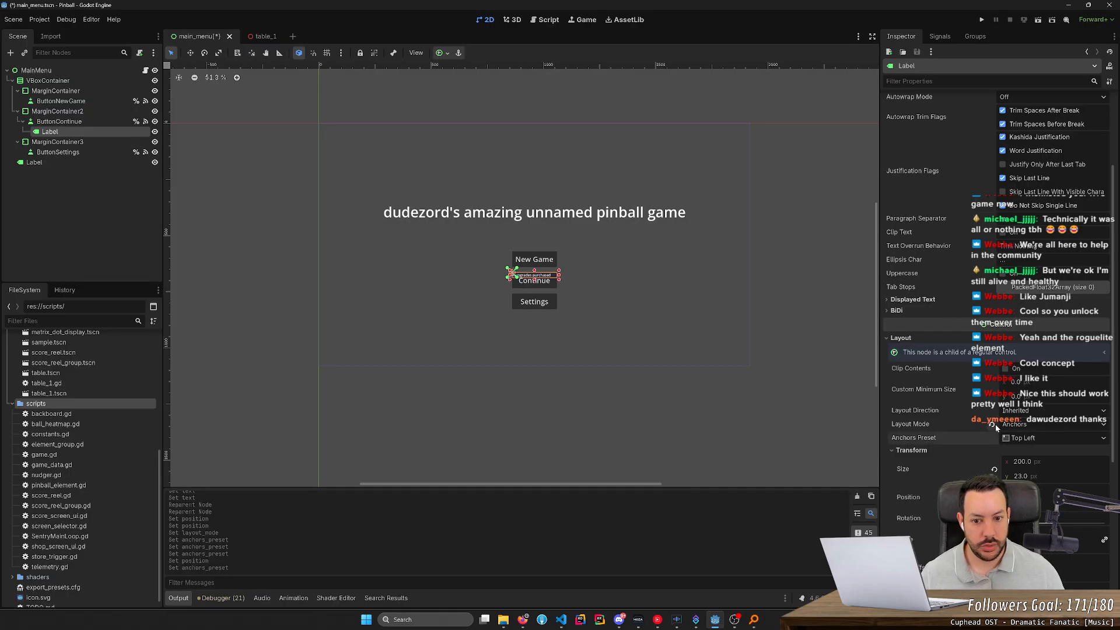
click(994, 425)
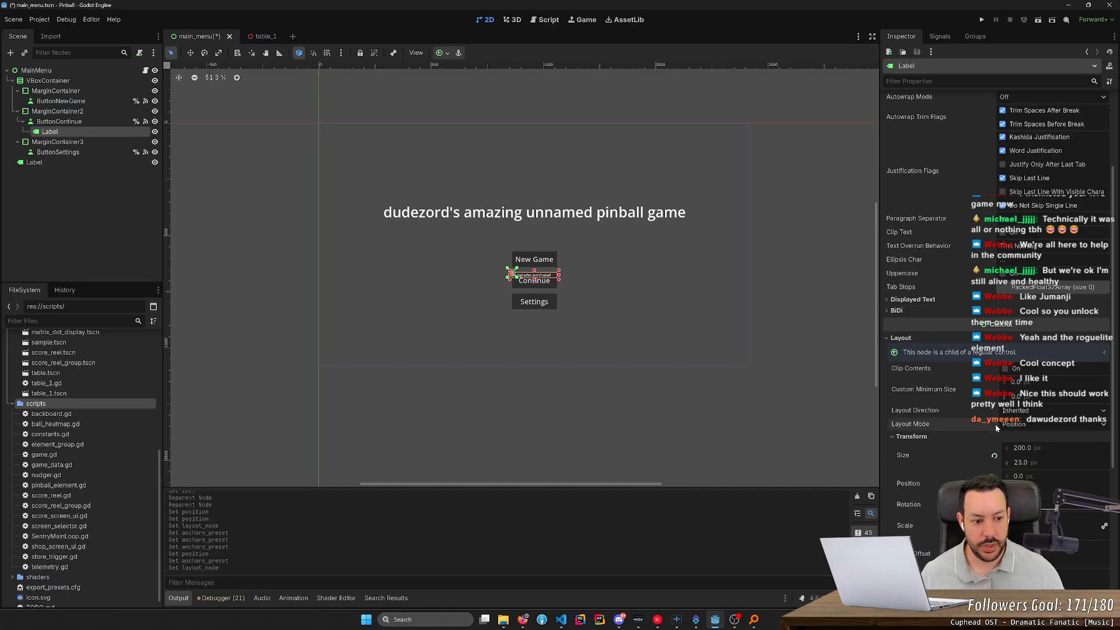
- Set the label's layout mode to Anchors with the Center anchors preset
click(1029, 423)
click(1032, 412)
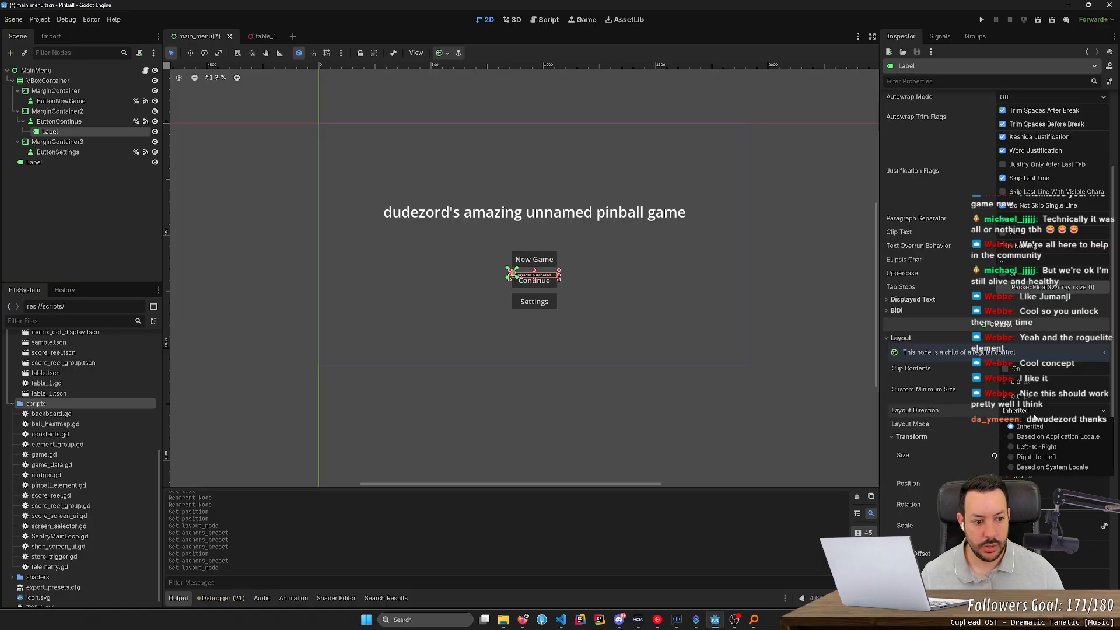
click(1033, 415)
click(1034, 423)
click(1027, 446)
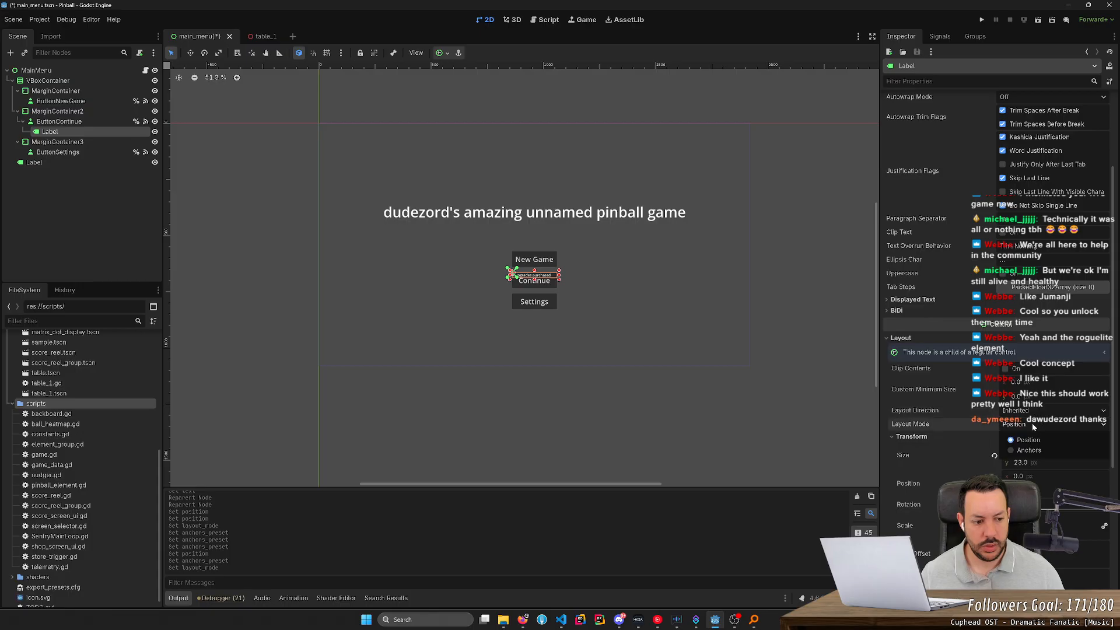
click(1028, 438)
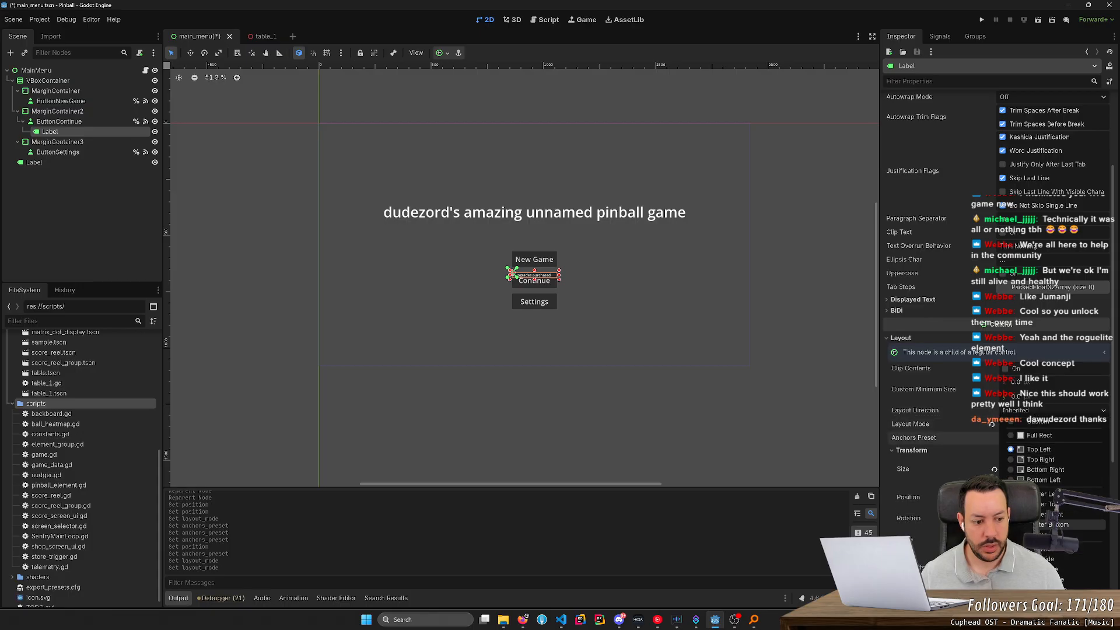
click(1044, 530)
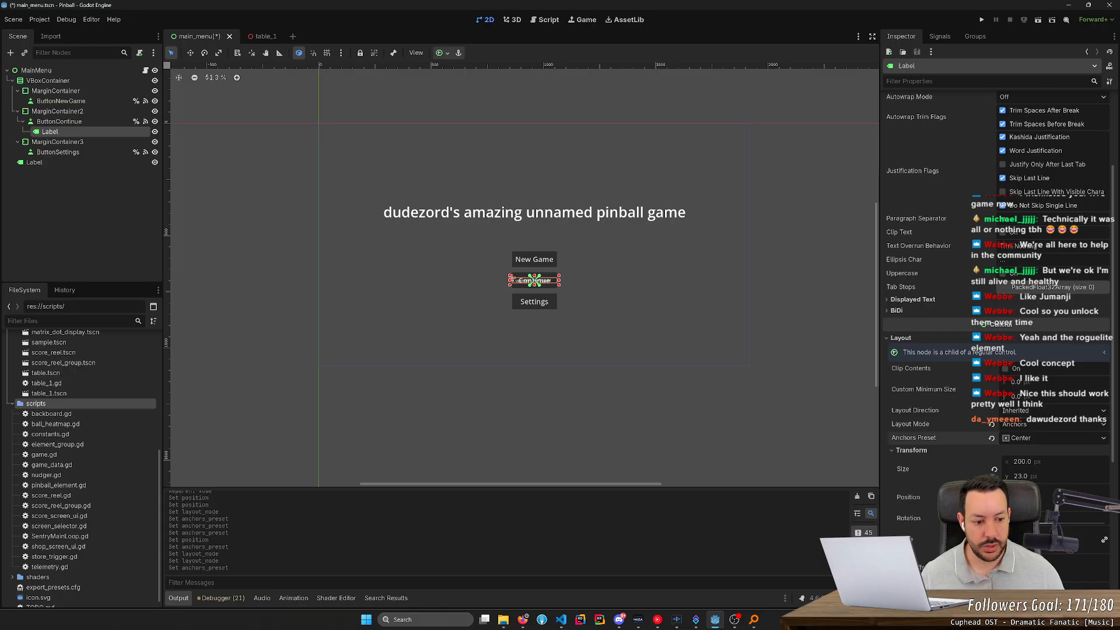
- Try a Y position of 0 for the label, then reapply the Center anchors preset
click(1025, 504)
text(0)
key(Return)
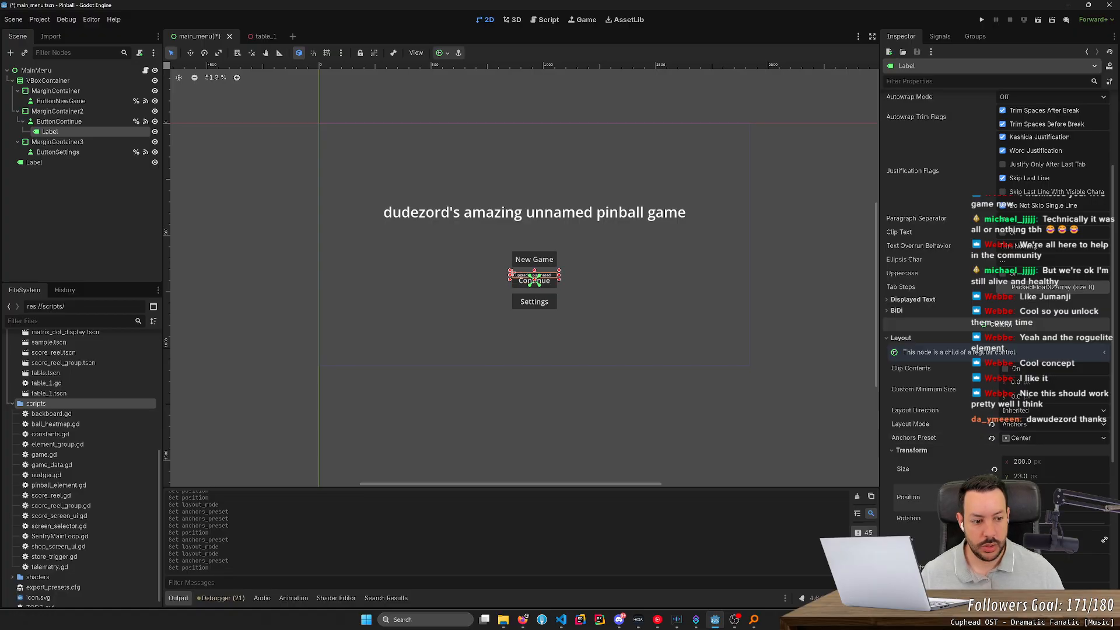
click(1022, 440)
click(1043, 524)
click(1042, 441)
click(1045, 534)
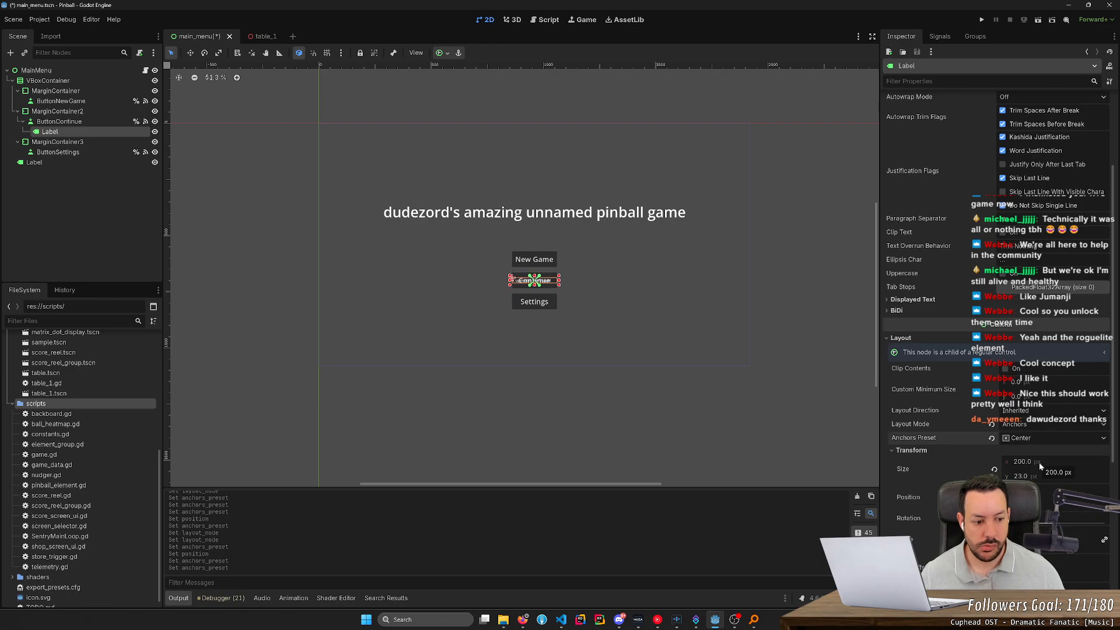
- Move the label horizontally to the right of the Continue button and override its font size with 24 px
drag(1025, 490, 1084, 490)
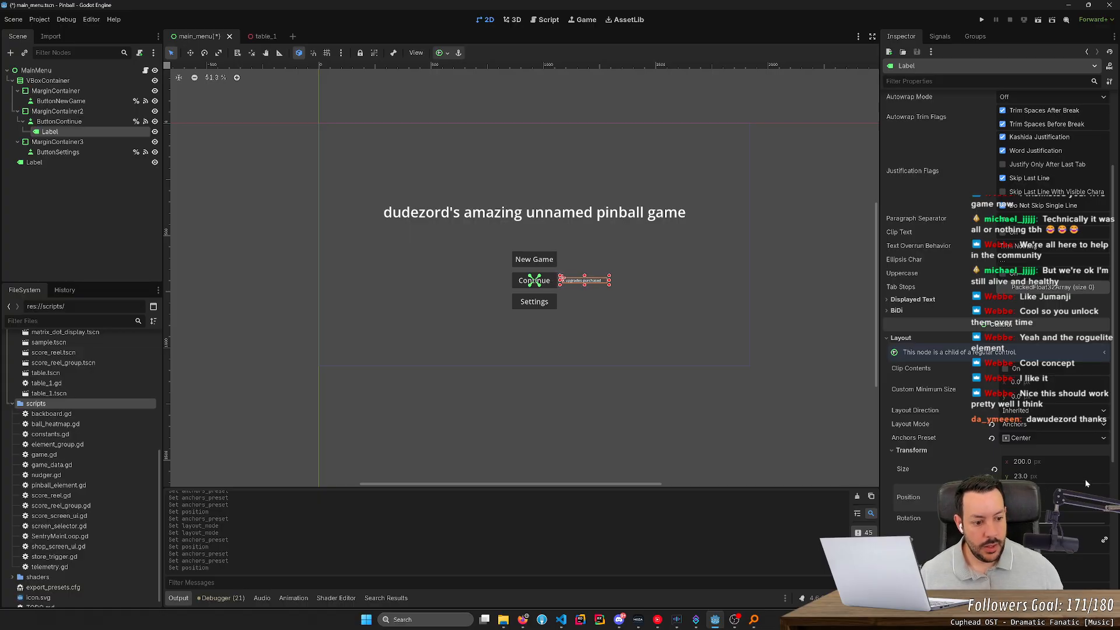
drag(1085, 490, 1087, 491)
scroll(971, 433, down, 5)
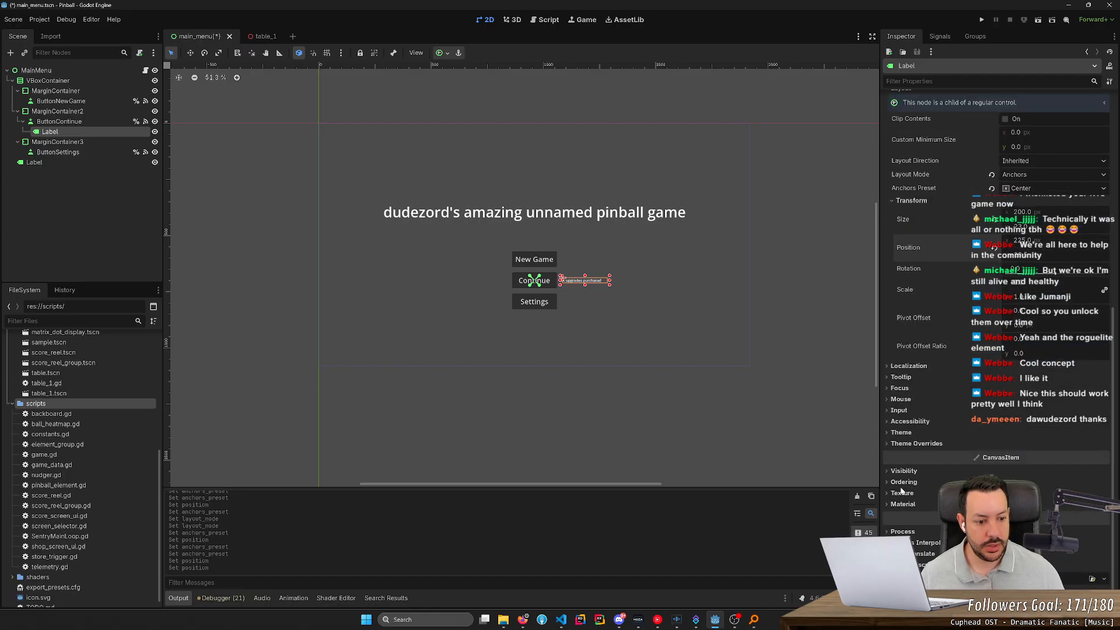
click(912, 443)
click(907, 487)
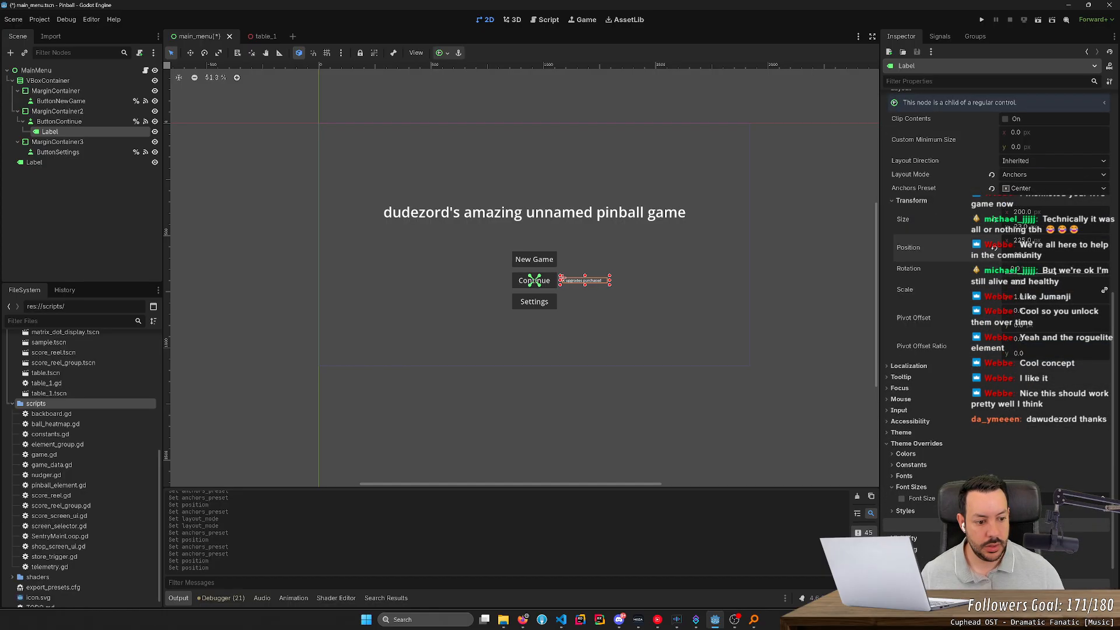
drag(1050, 499, 1060, 498)
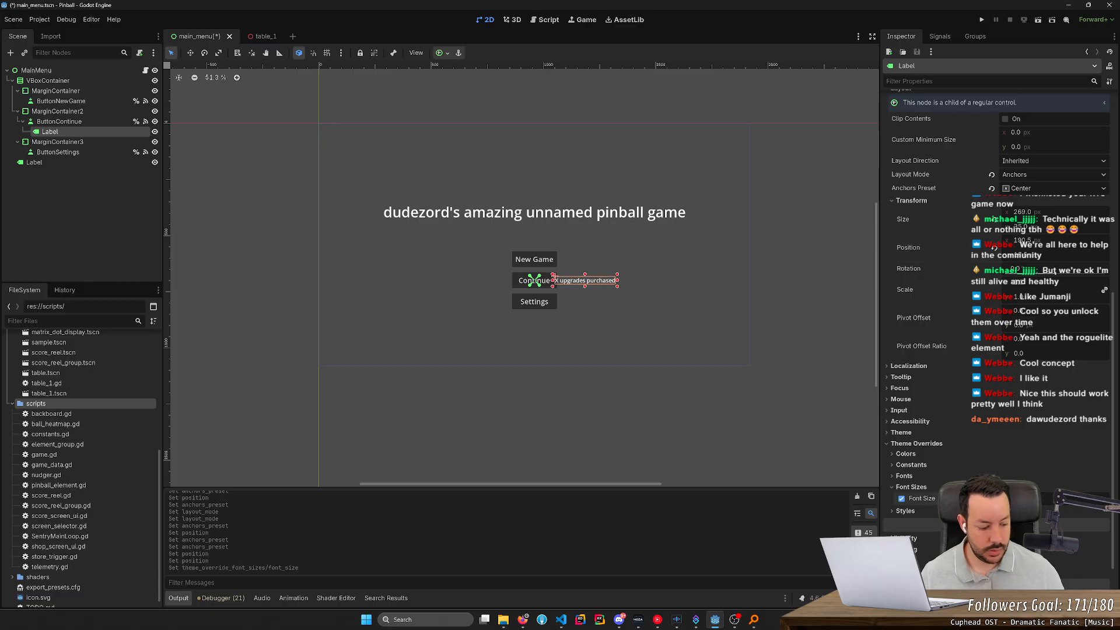
click(1103, 501)
- Review the label's text and alignment properties and change its anchors preset to Center Left
scroll(911, 372, up, 1)
scroll(911, 366, up, 2)
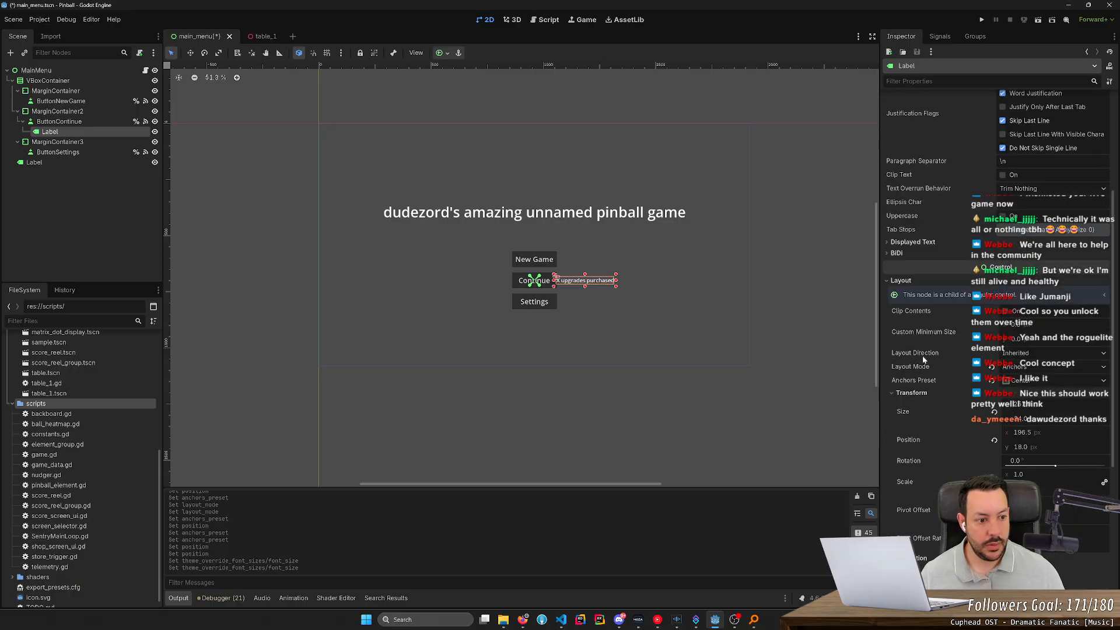
scroll(964, 330, up, 1)
scroll(963, 330, up, 1)
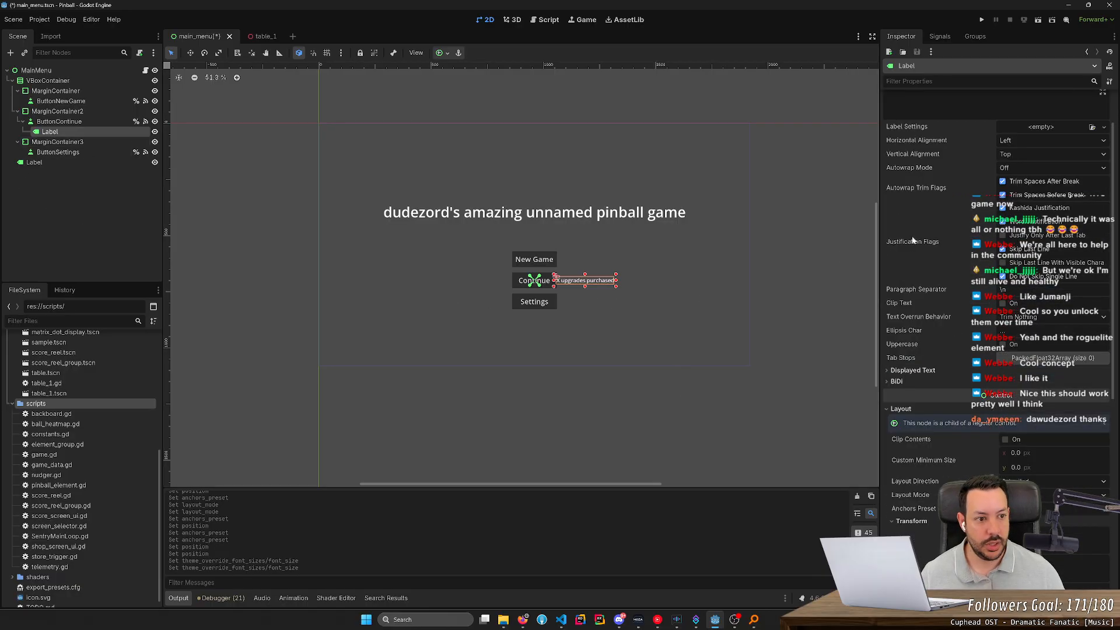
scroll(1014, 165, up, 1)
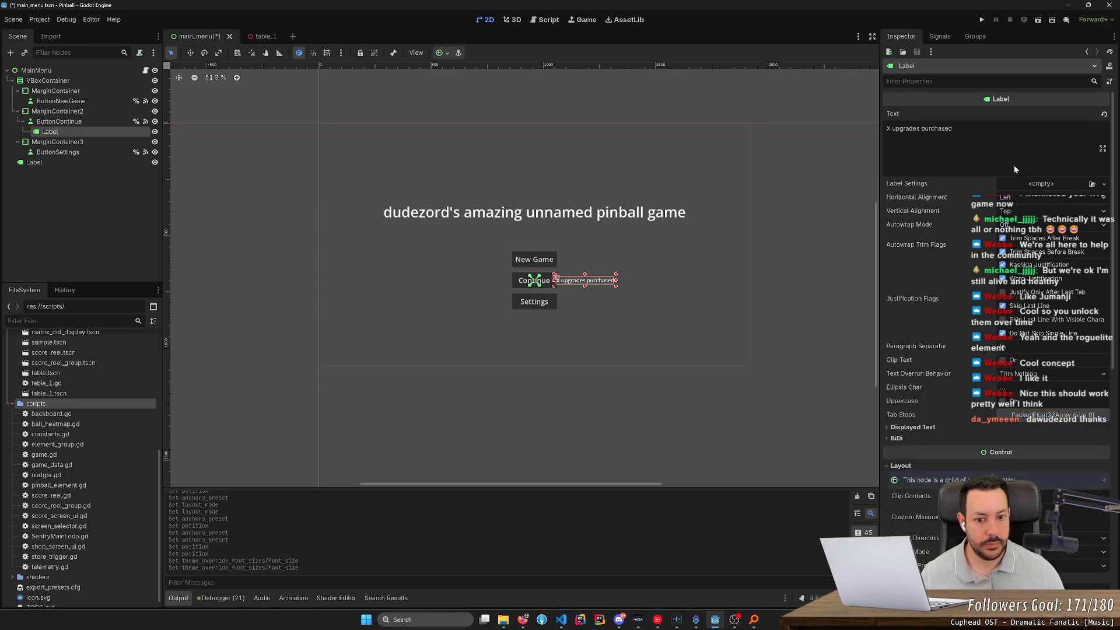
scroll(959, 250, down, 3)
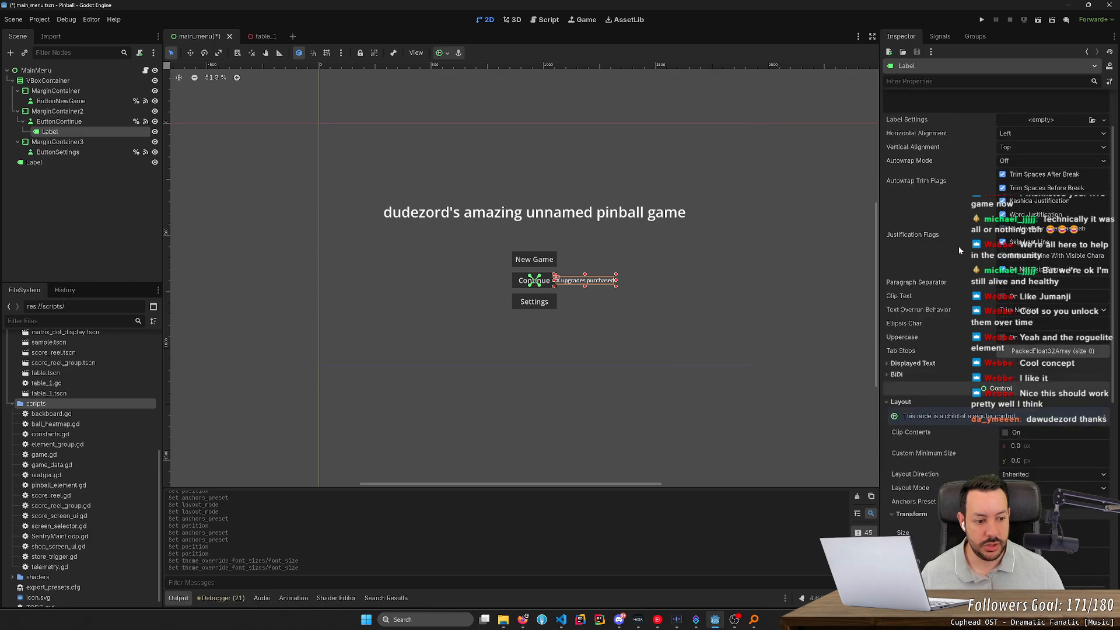
scroll(959, 250, down, 1)
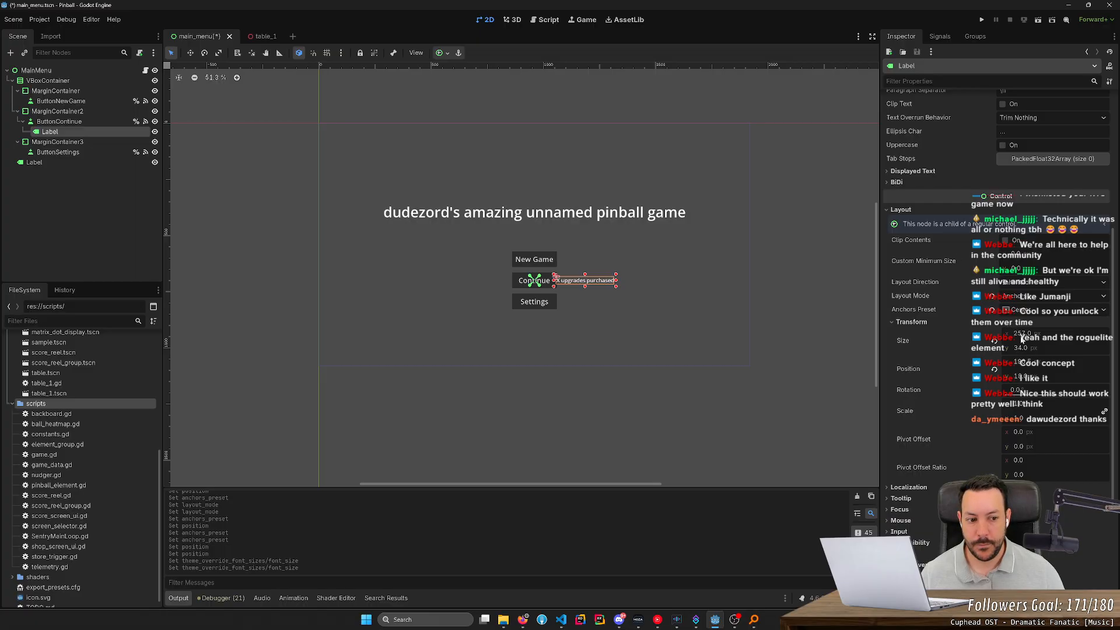
click(1041, 376)
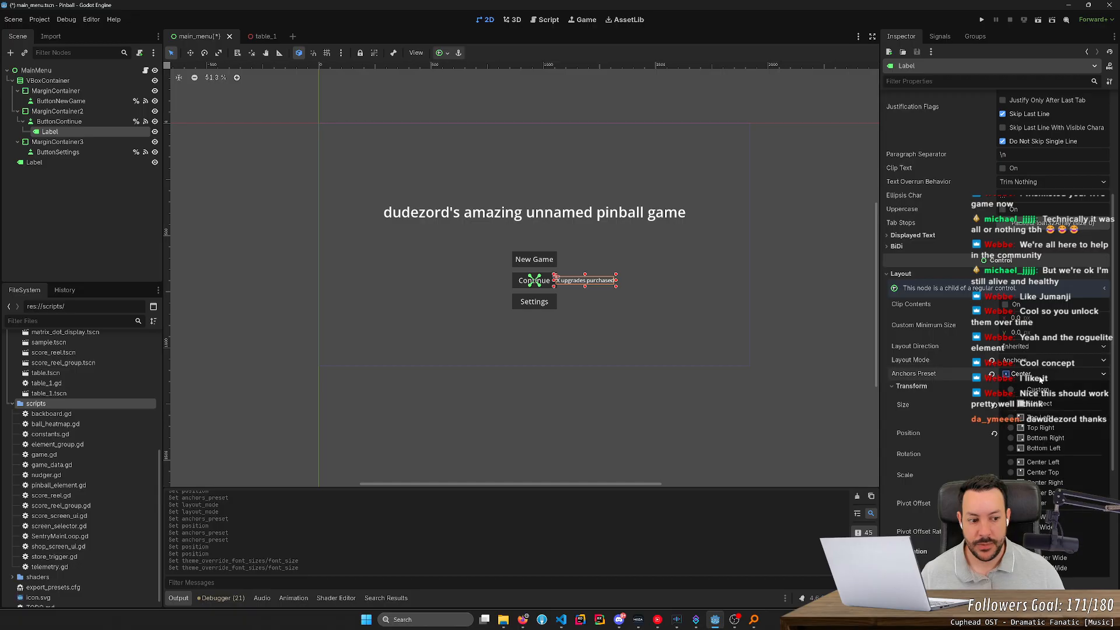
click(1044, 462)
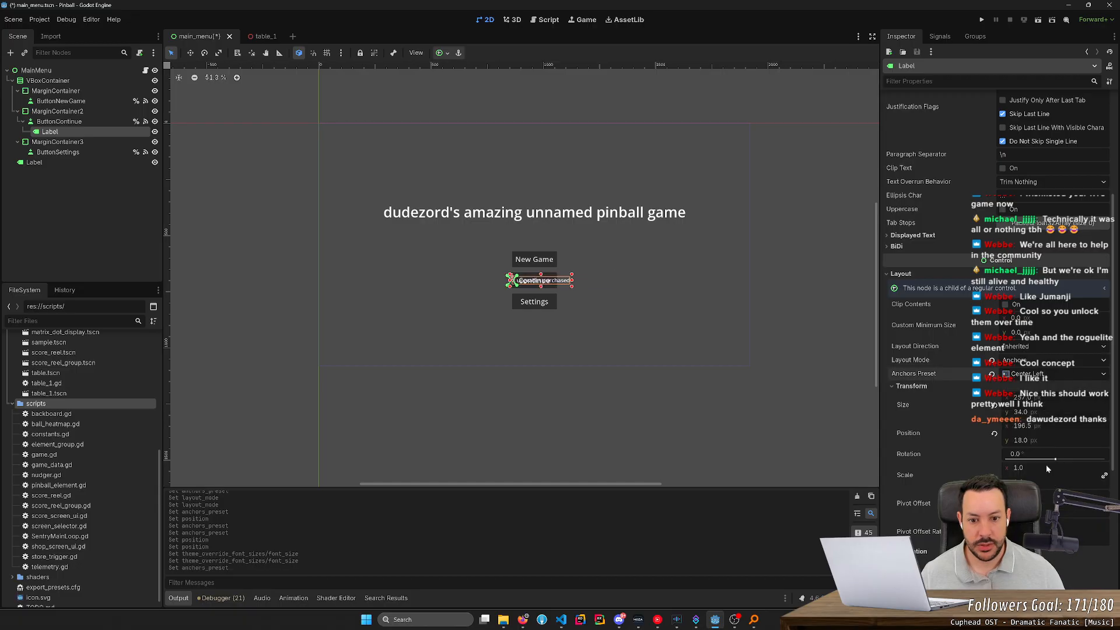
- Set the label's width to 257 px and its X position to about 220 px, right of the Continue button
drag(1041, 398, 1055, 398)
key(BackSpace)
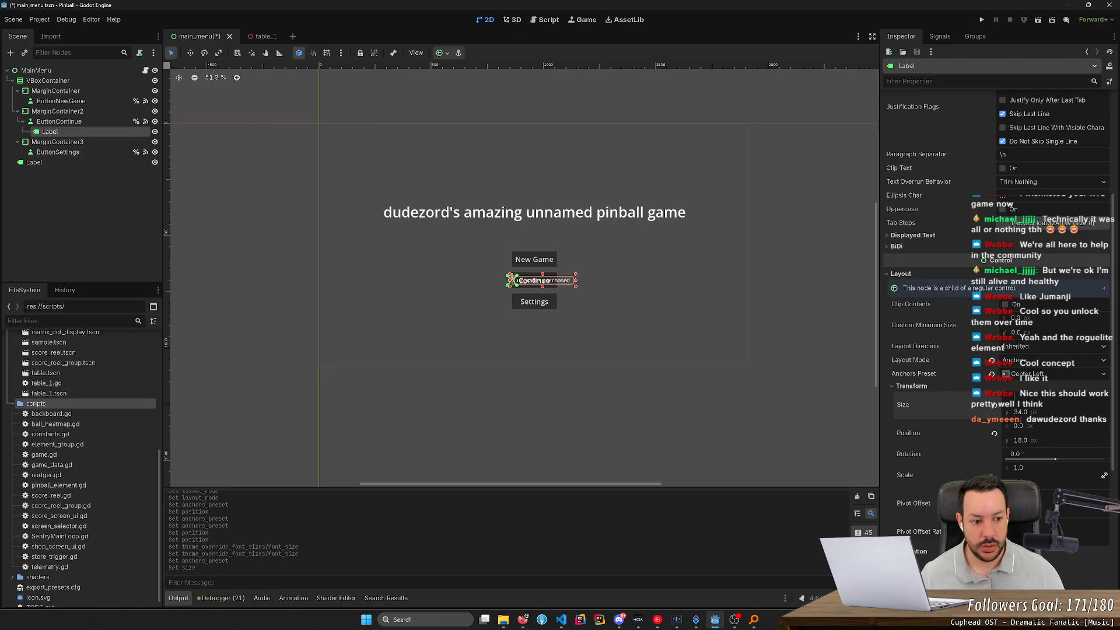
text(257)
key(Return)
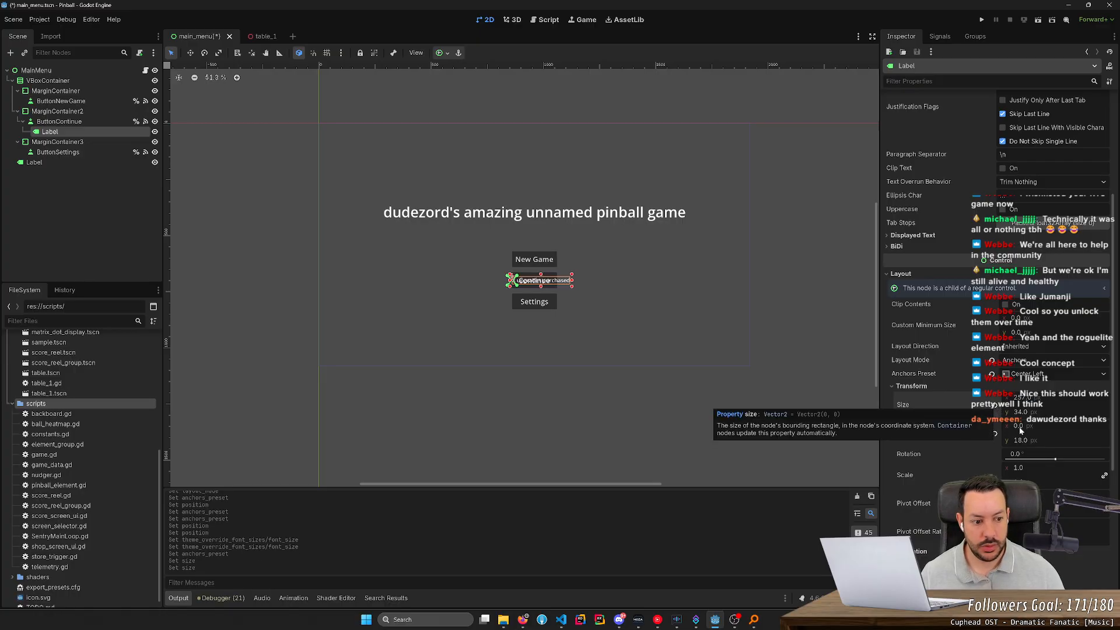
drag(1025, 424, 1108, 424)
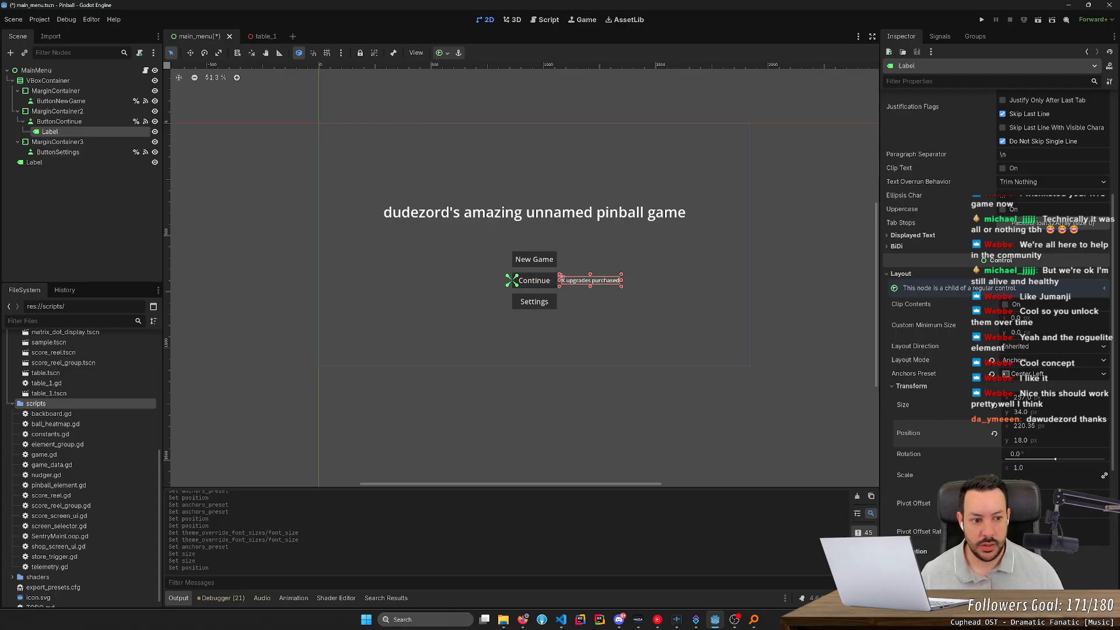
- Test how the label grows by appending filler characters, restore the text "X upgrades purchased", and check its placement on the canvas
scroll(995, 296, up, 4)
click(990, 141)
text(asdasdasda)
key(BackSpace)
key(BackSpace)
key(BackSpace)
key(BackSpace)
key(BackSpace)
key(BackSpace)
key(BackSpace)
key(BackSpace)
key(BackSpace)
key(BackSpace)
key(BackSpace)
key(BackSpace)
key(BackSpace)
key(BackSpace)
key(BackSpace)
key(BackSpace)
key(BackSpace)
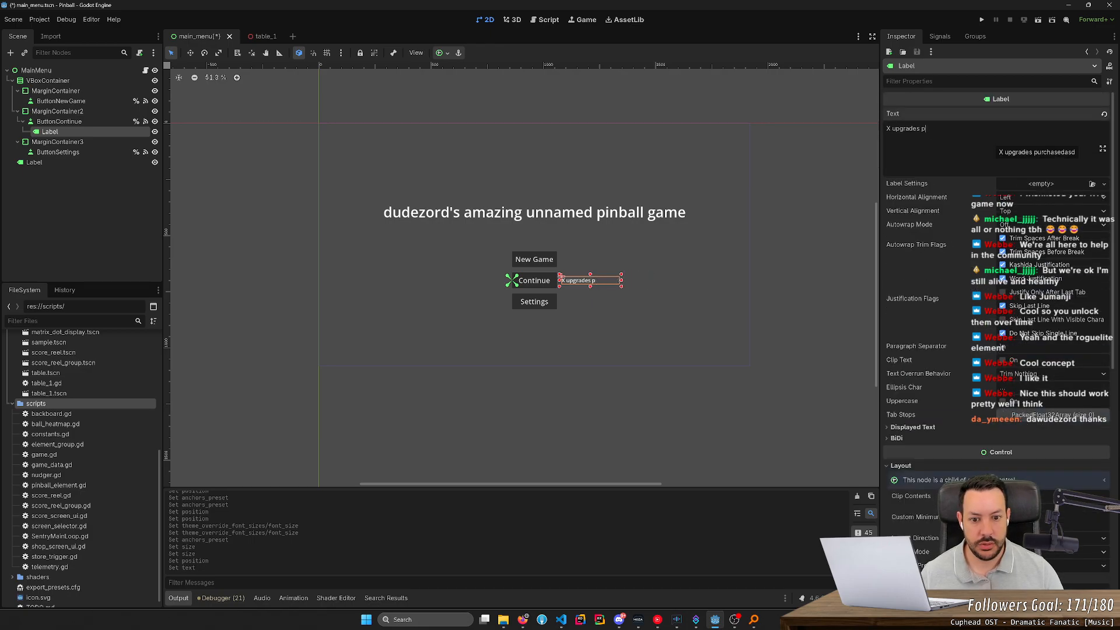
text(rchased)
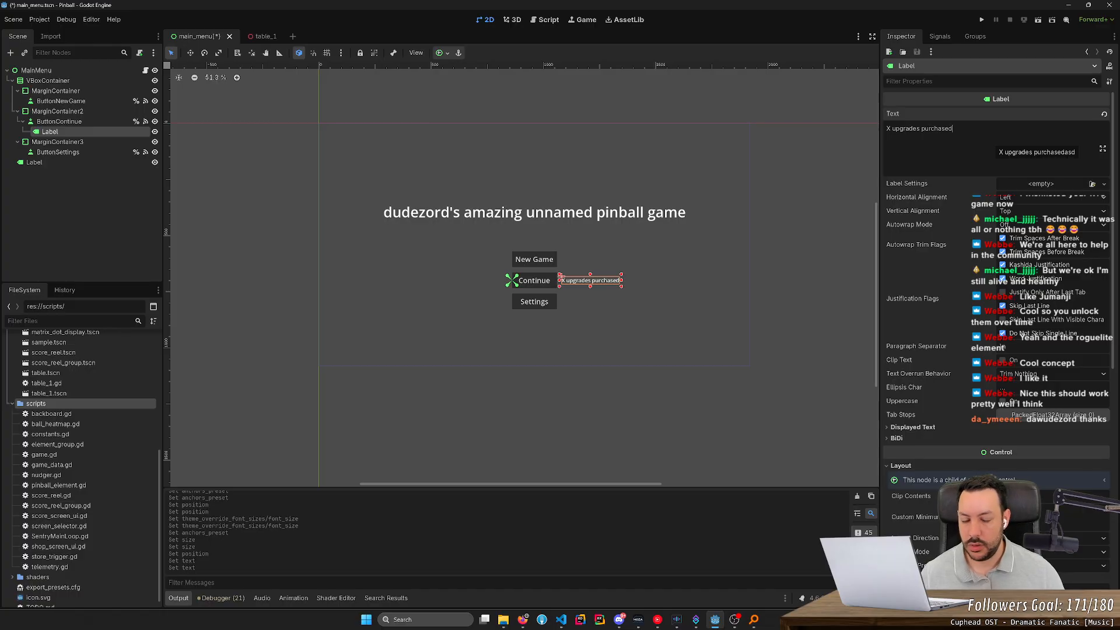
click(798, 288)
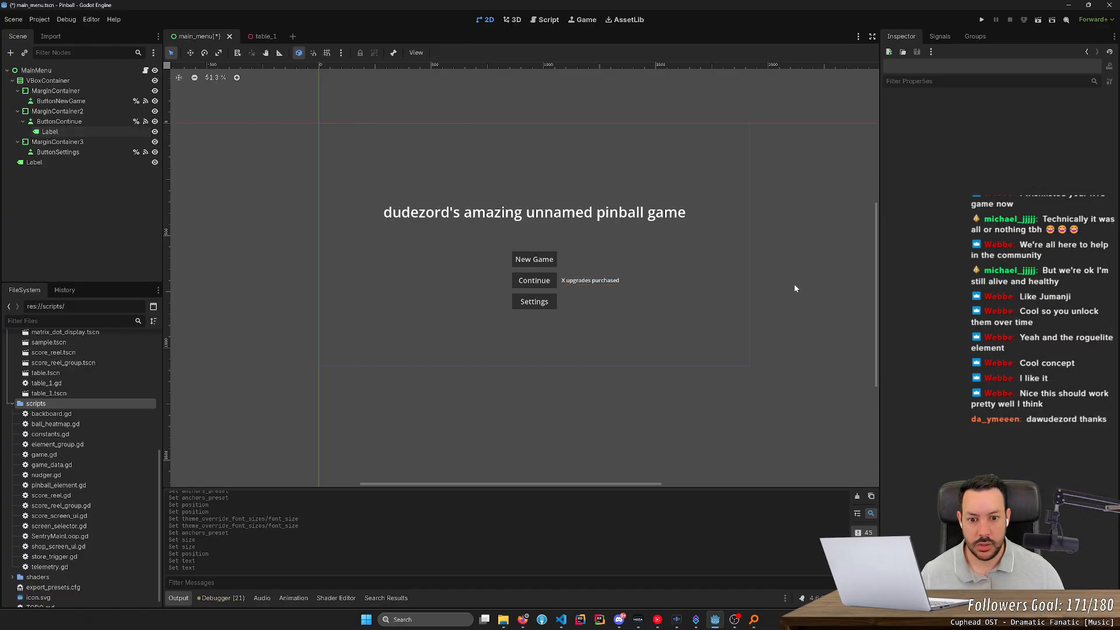
click(590, 281)
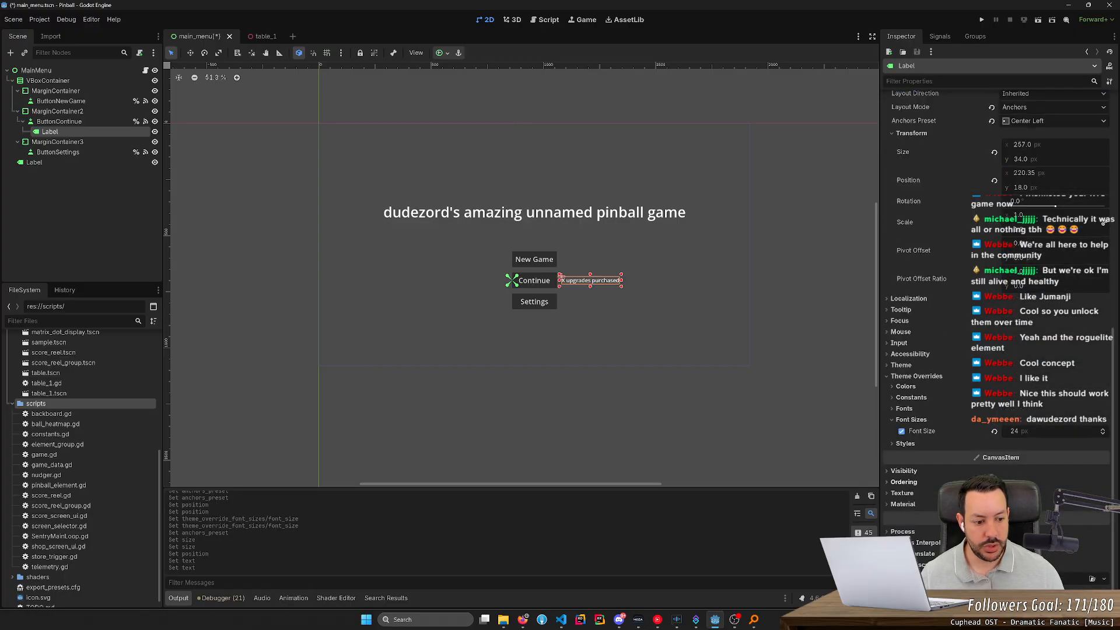
- Set the label's font size override to 26 px and run the game briefly to check it beside the Continue button
mouse_move(1027, 432)
mouse_down()
mouse_move(1098, 432)
mouse_move(1036, 432)
mouse_up()
click(1056, 433)
text(26)
key(Return)
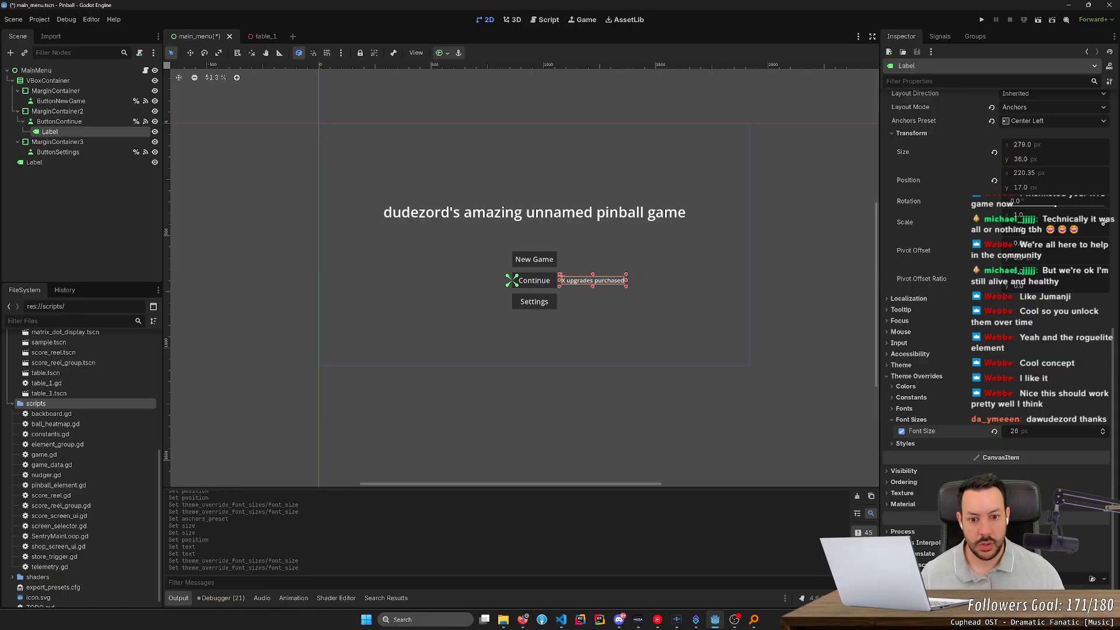
click(1038, 19)
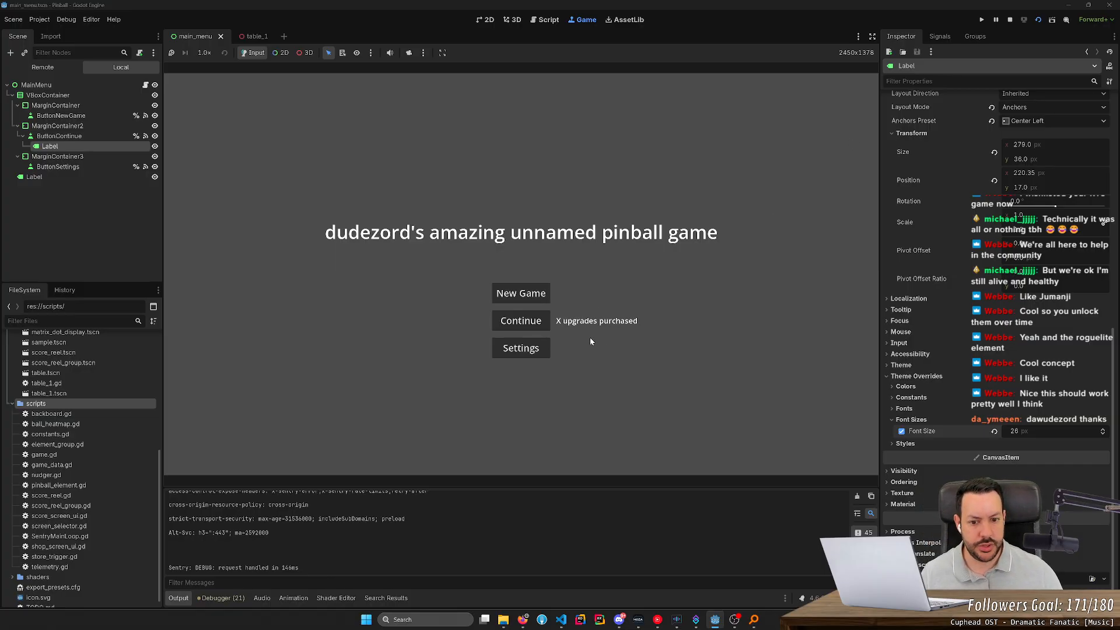
click(1008, 21)
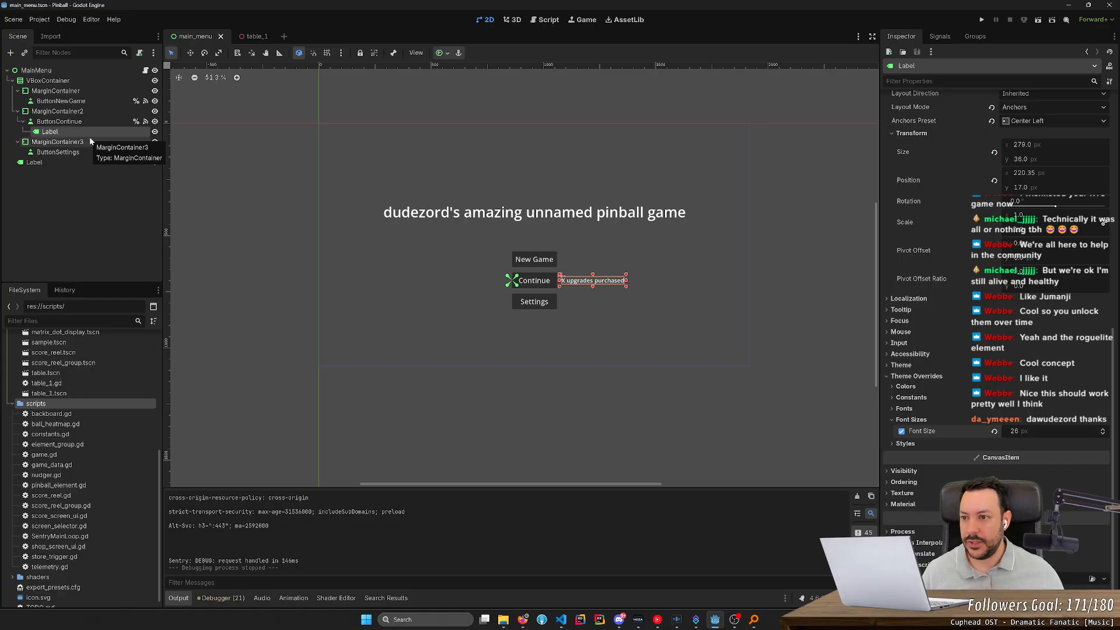
- In the main menu script, add an "if has_save_game:" condition at the end of the _ready function
click(145, 70)
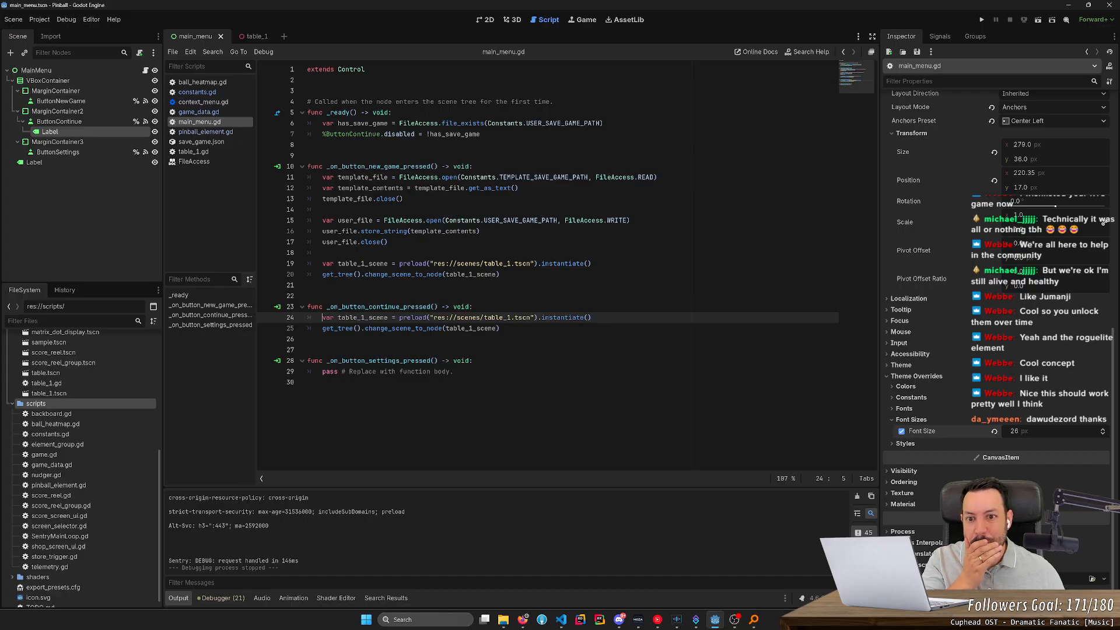
double_click(363, 123)
click(484, 144)
click(482, 134)
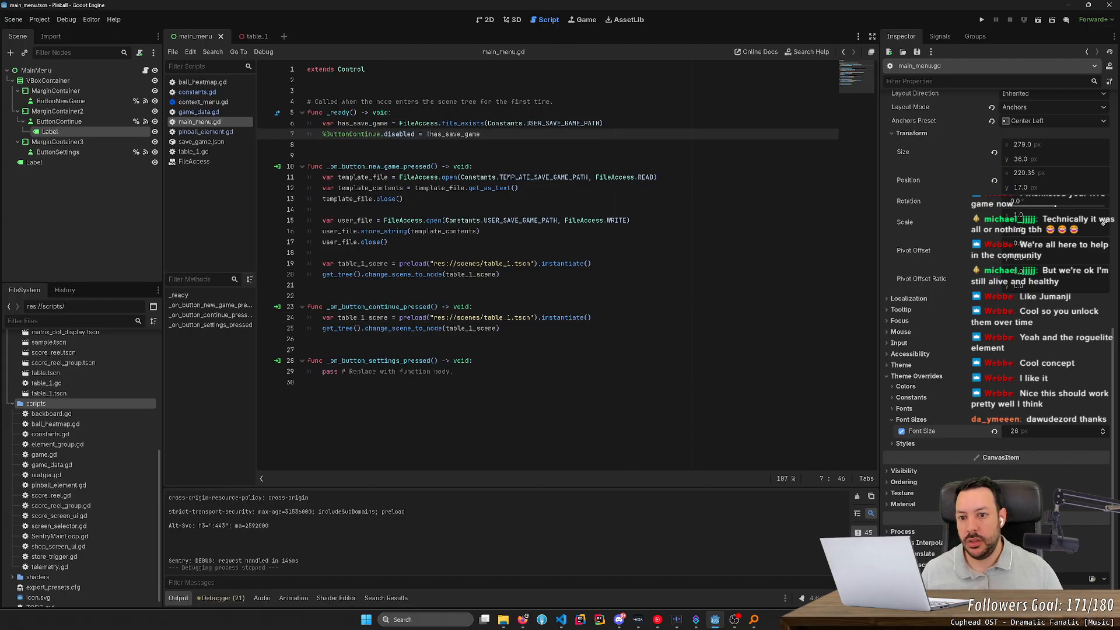
key(Return)
key(Return)
key(BackSpace)
key(BackSpace)
key(BackSpace)
text(has_save_game)
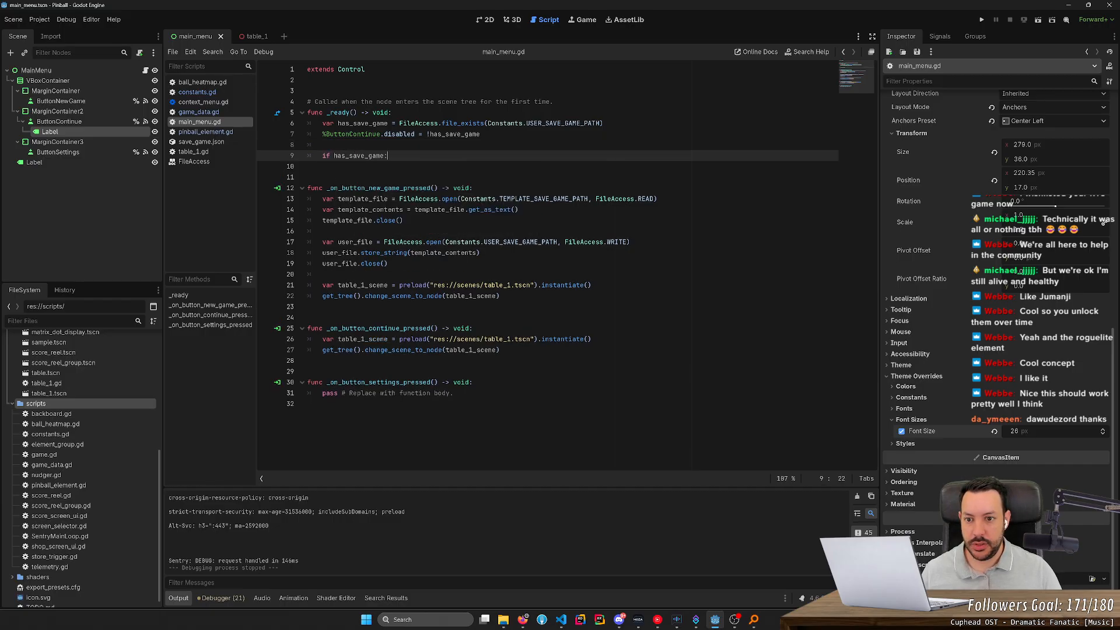
text(:)
- Call _update_purchases_label() inside the has_save_game condition
key(Return)
text(_update_)
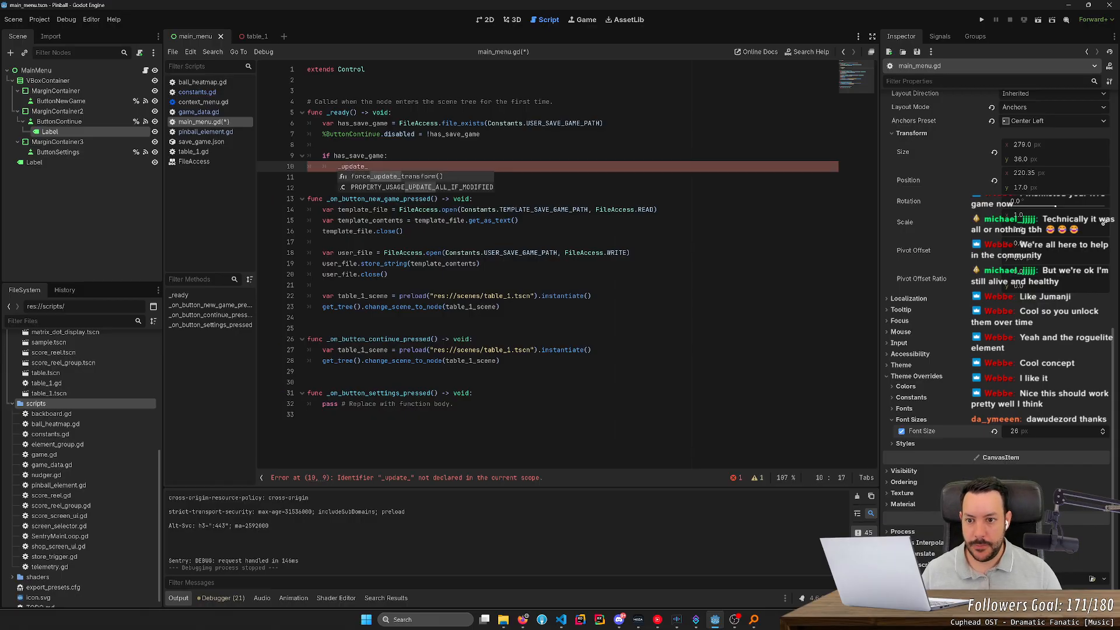
text(upgrade)
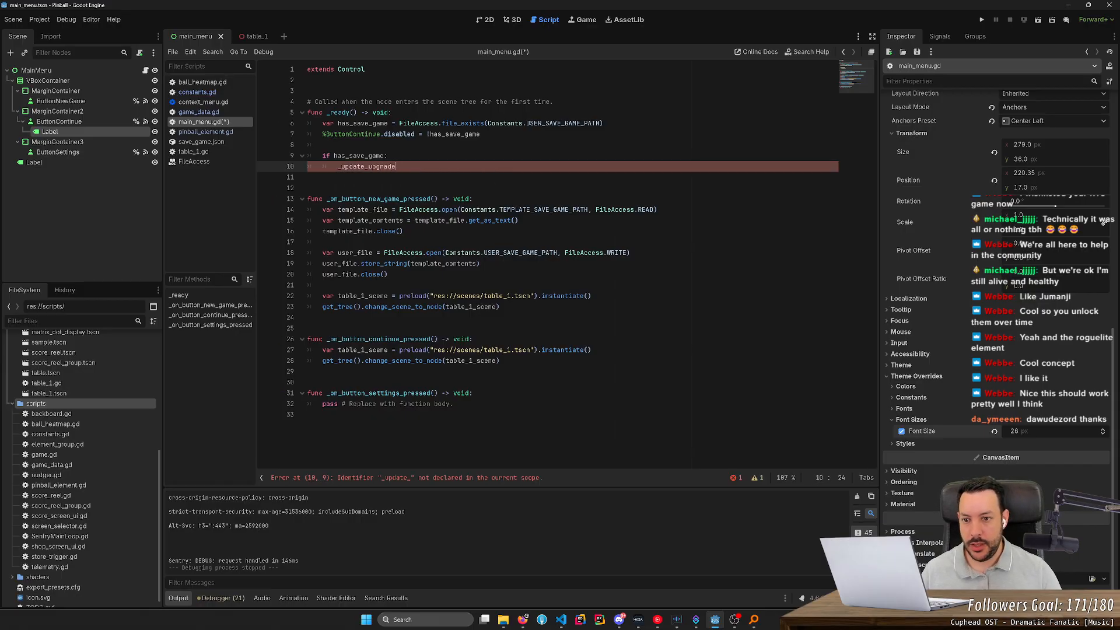
text(s_purchase_label)
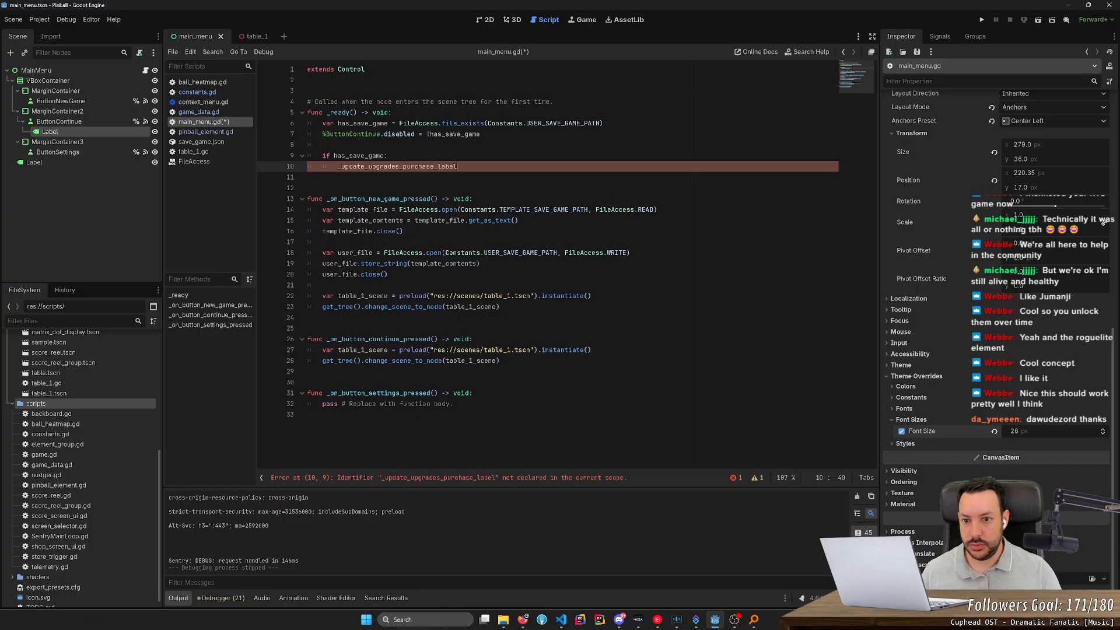
key(BackSpace)
key(BackSpace)
key(BackSpace)
key(BackSpace)
key(BackSpace)
key(BackSpace)
key(BackSpace)
key(BackSpace)
key(BackSpace)
key(BackSpace)
key(BackSpace)
key(BackSpace)
key(BackSpace)
key(BackSpace)
key(BackSpace)
key(BackSpace)
key(BackSpace)
key(BackSpace)
key(BackSpace)
key(BackSpace)
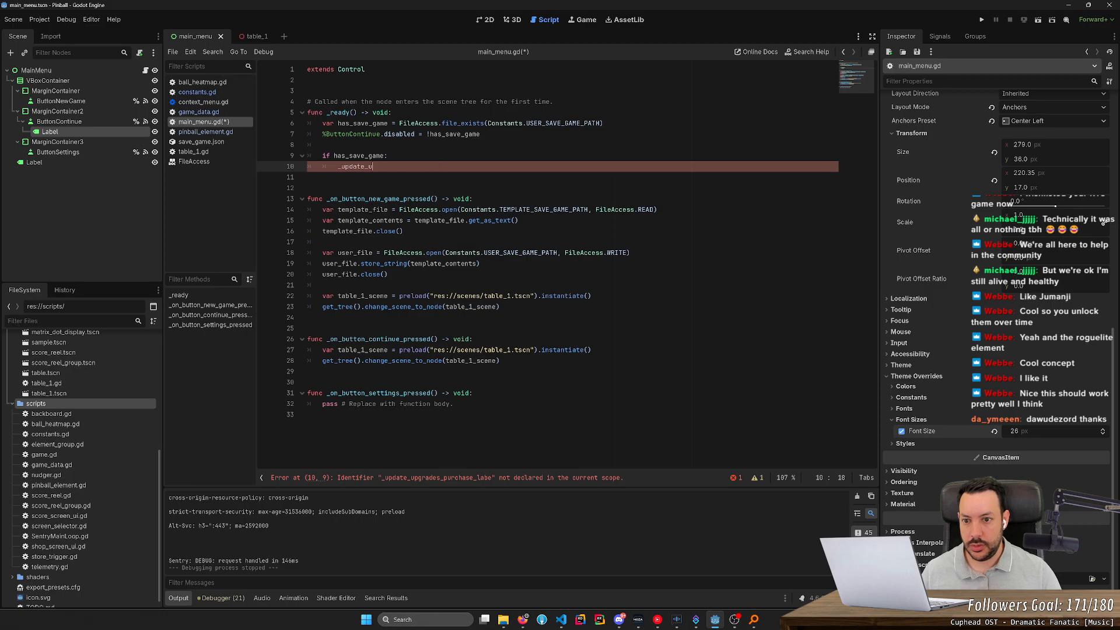
text(urchase)
key(BackSpace)
key(BackSpace)
key(BackSpace)
key(BackSpace)
text(hases_label())
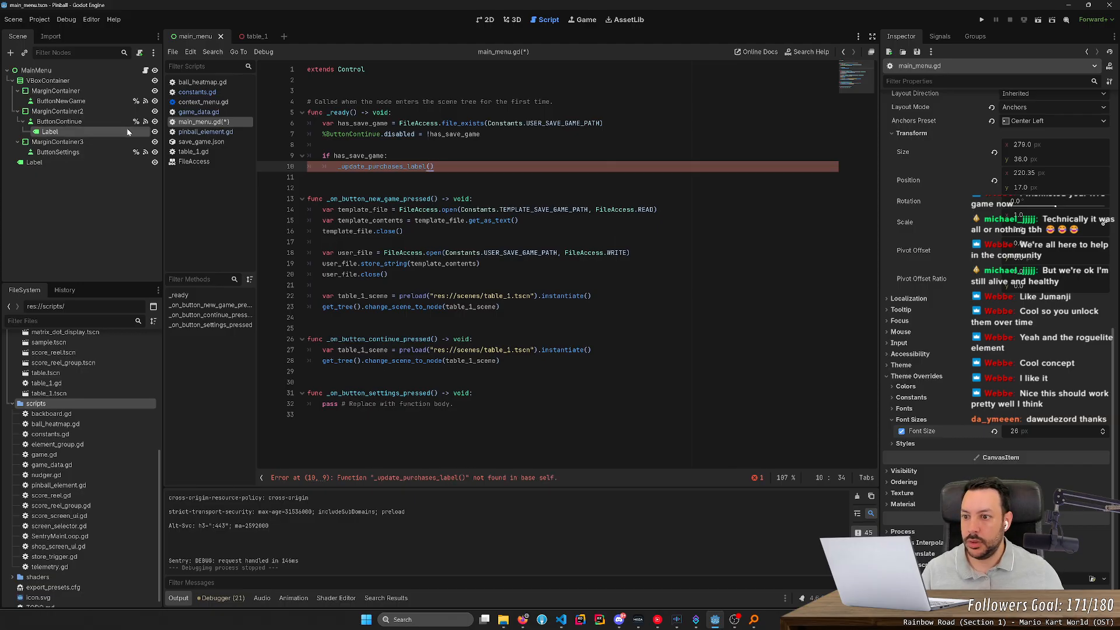
- Rename the label under ButtonContinue to LabelPurchases and enable access to it as a unique name
text(urchases)
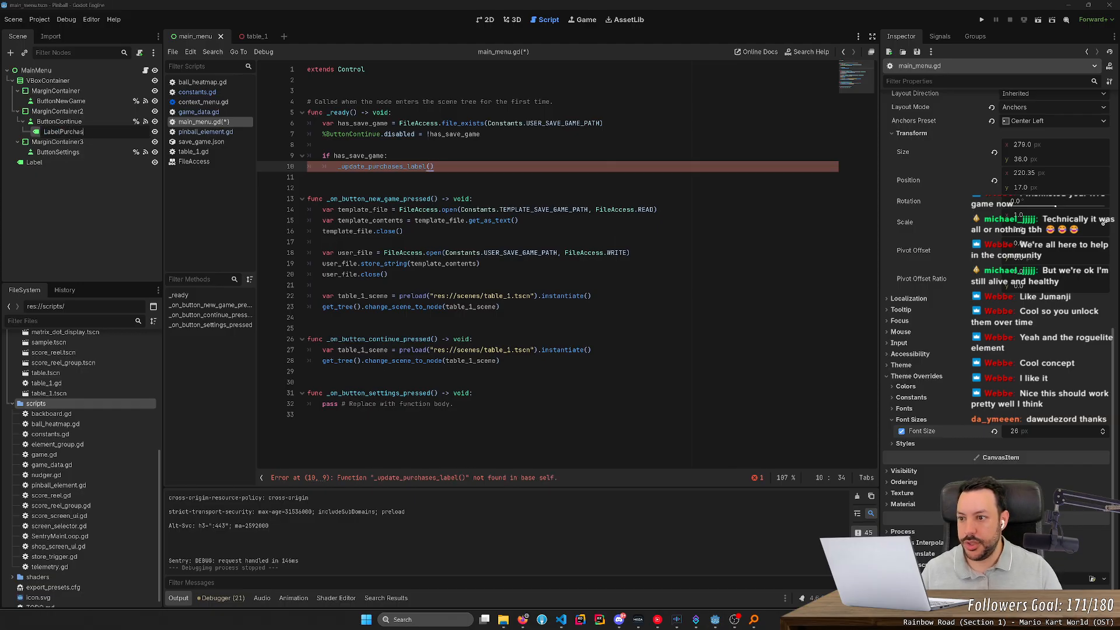
key(Return)
right_click(127, 132)
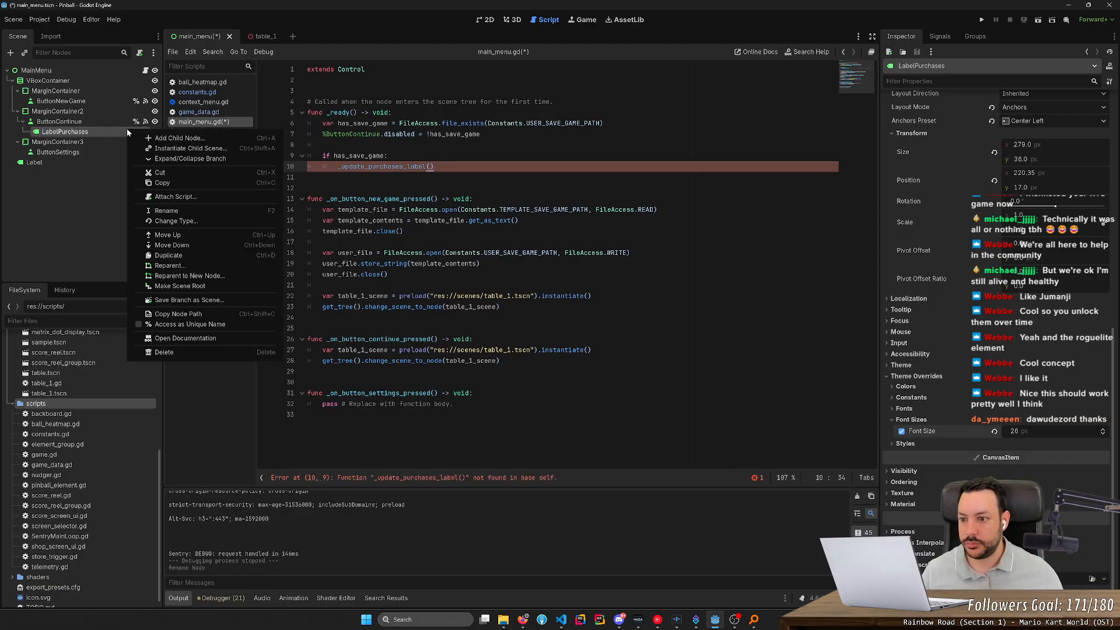
click(203, 325)
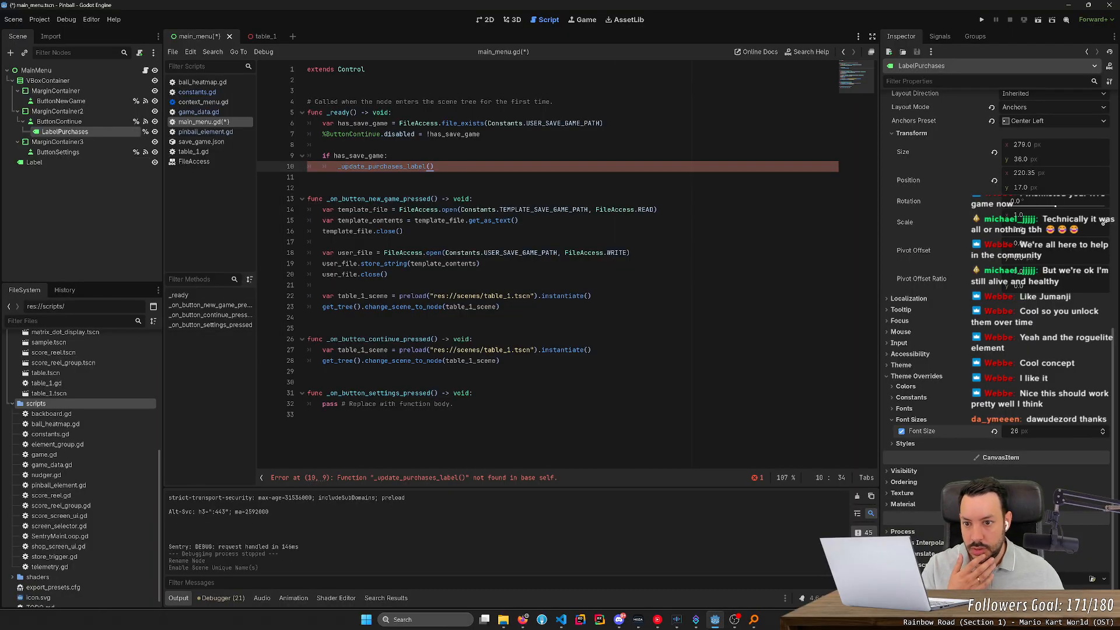
- Declare a new function _update_purchases_label() at the end of the main menu script
click(308, 414)
key(Return)
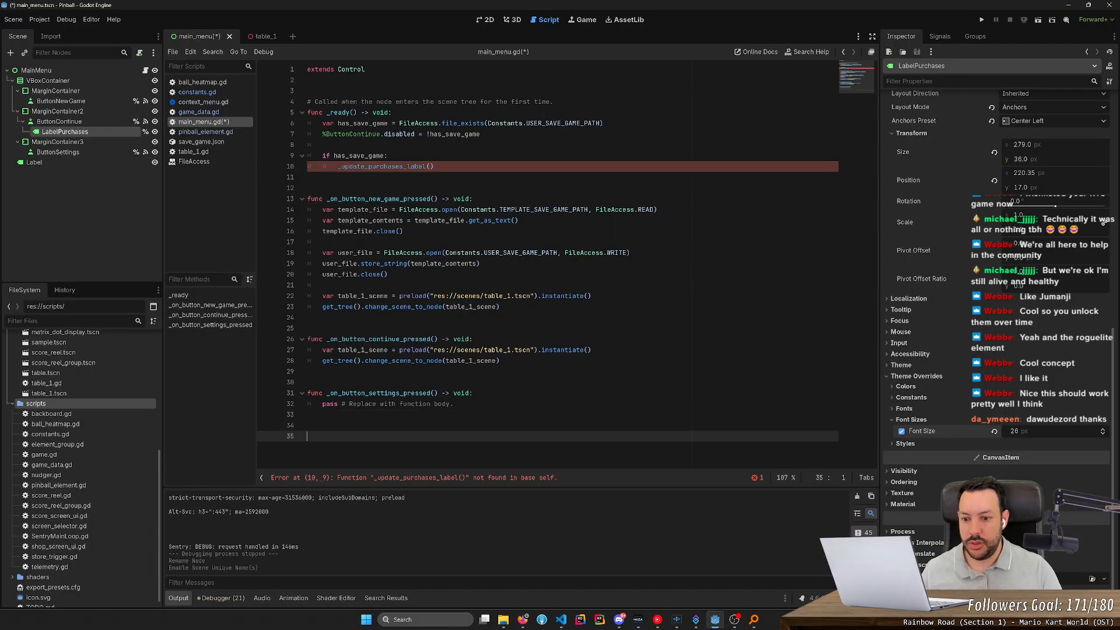
key(Return)
text(func)
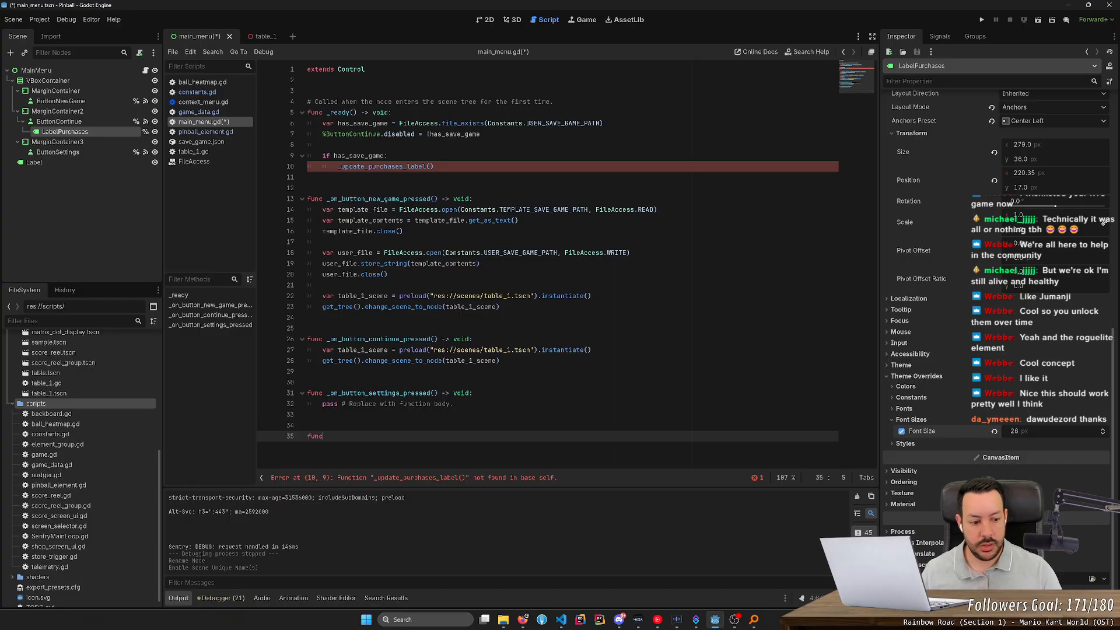
text( _up)
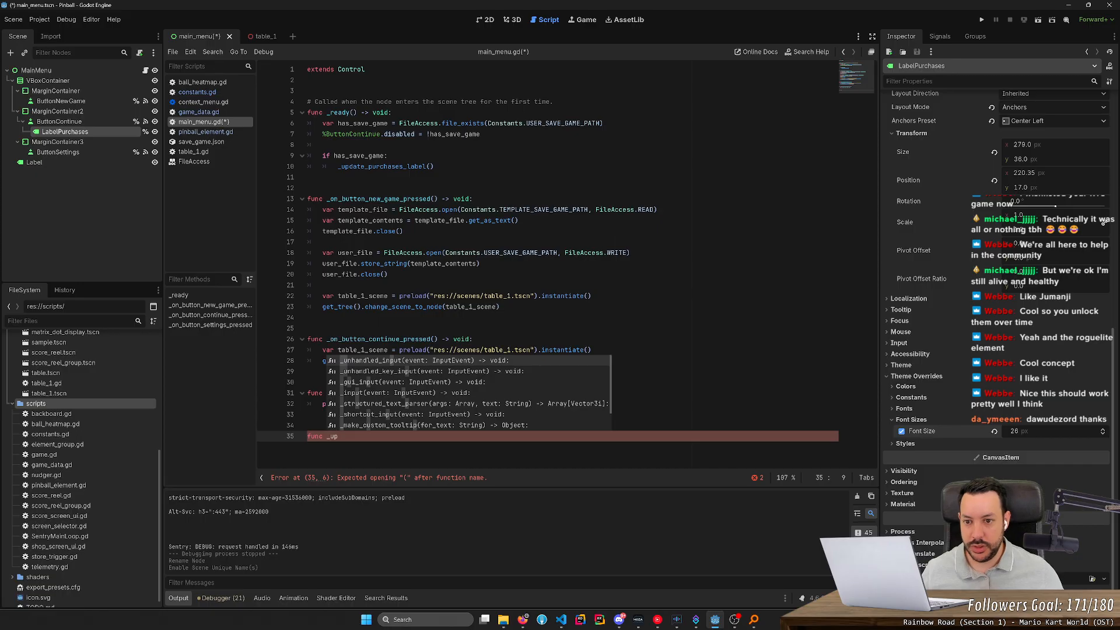
text(date_purchases_label():)
key(Return)
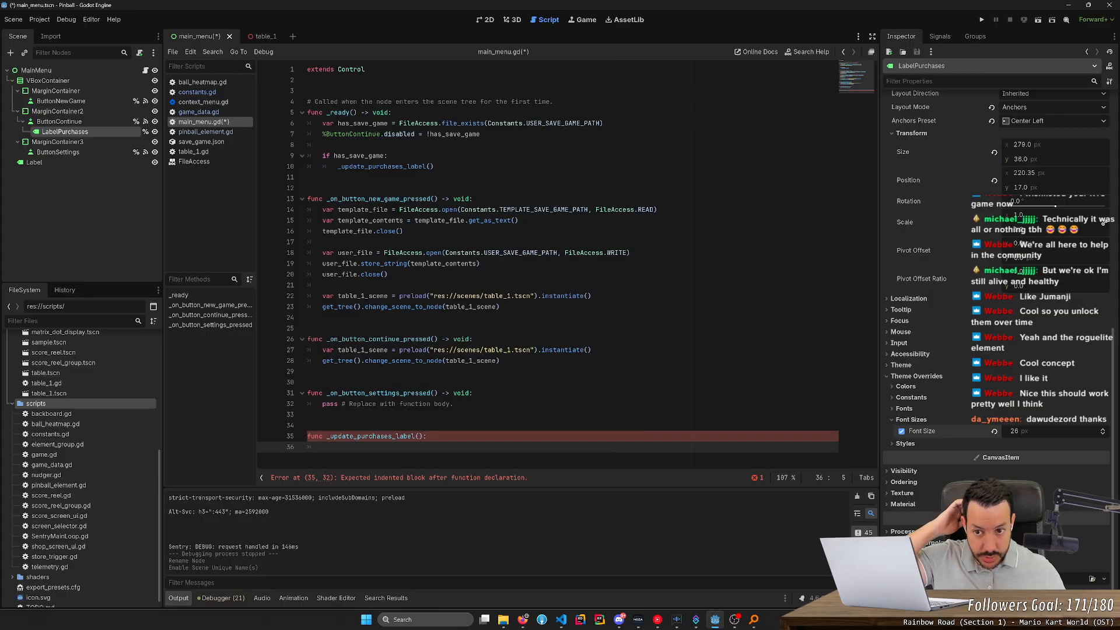
- Add an else branch to the has_save_game condition in _ready that calls _hide_purchases_label()
click(434, 167)
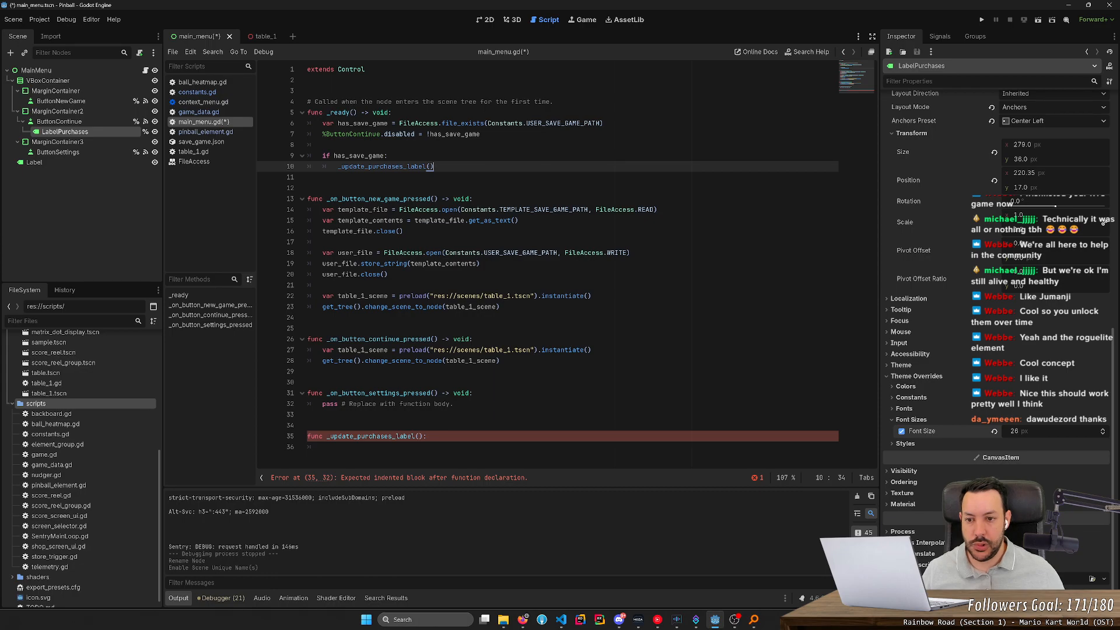
key(Return)
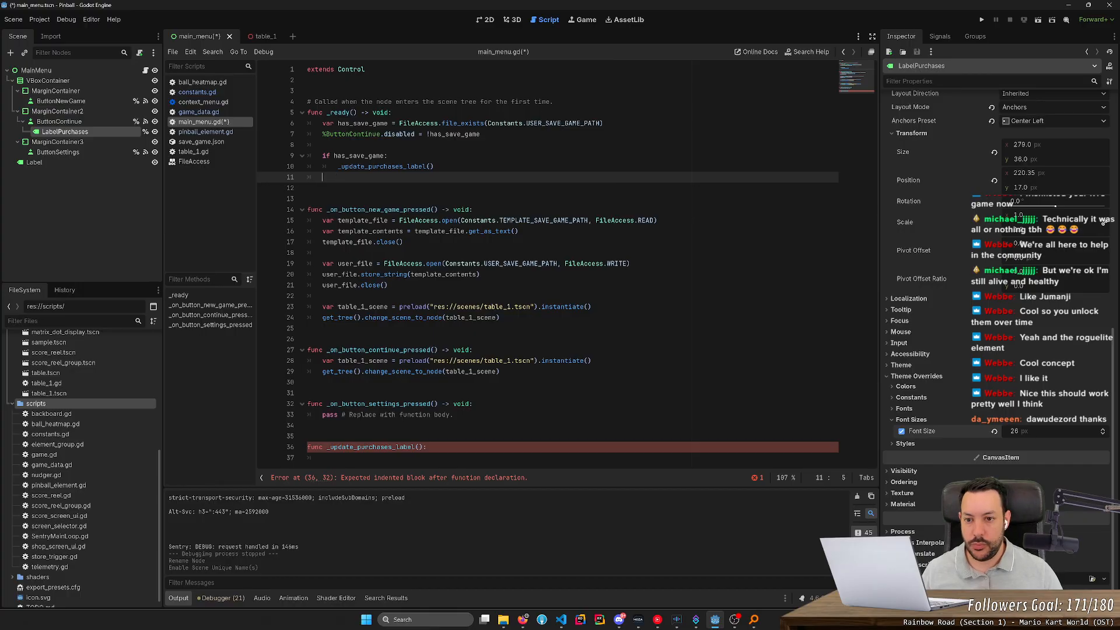
text(else:)
key(Return)
text(_hide_Purchases)
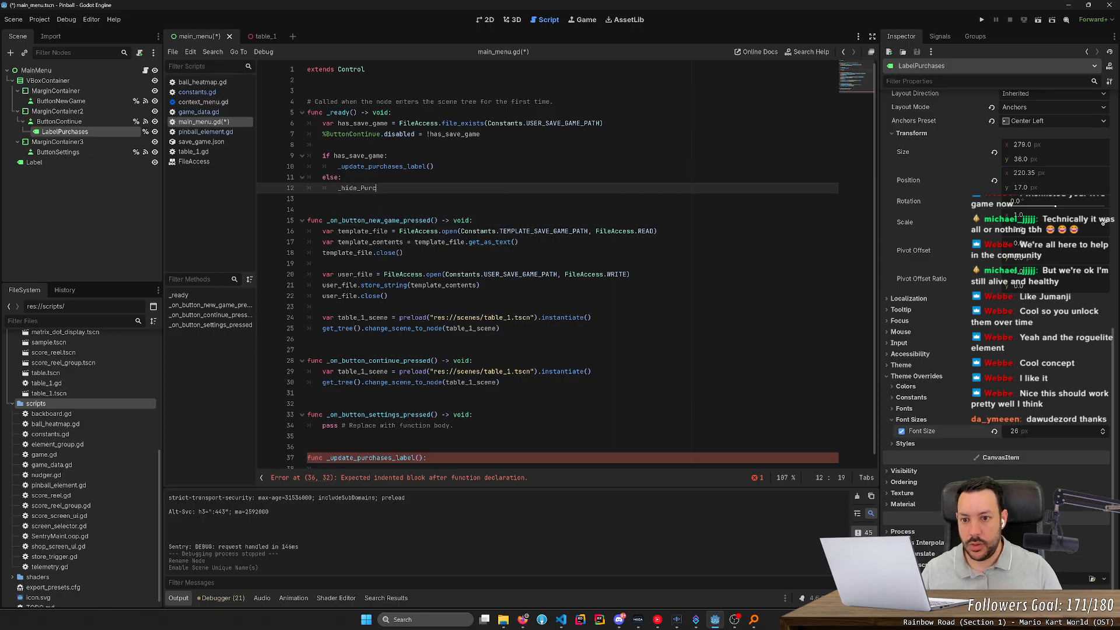
key(BackSpace)
key(BackSpace)
key(BackSpace)
key(BackSpace)
key(BackSpace)
key(BackSpace)
key(BackSpace)
key(BackSpace)
key(BackSpace)
text(p)
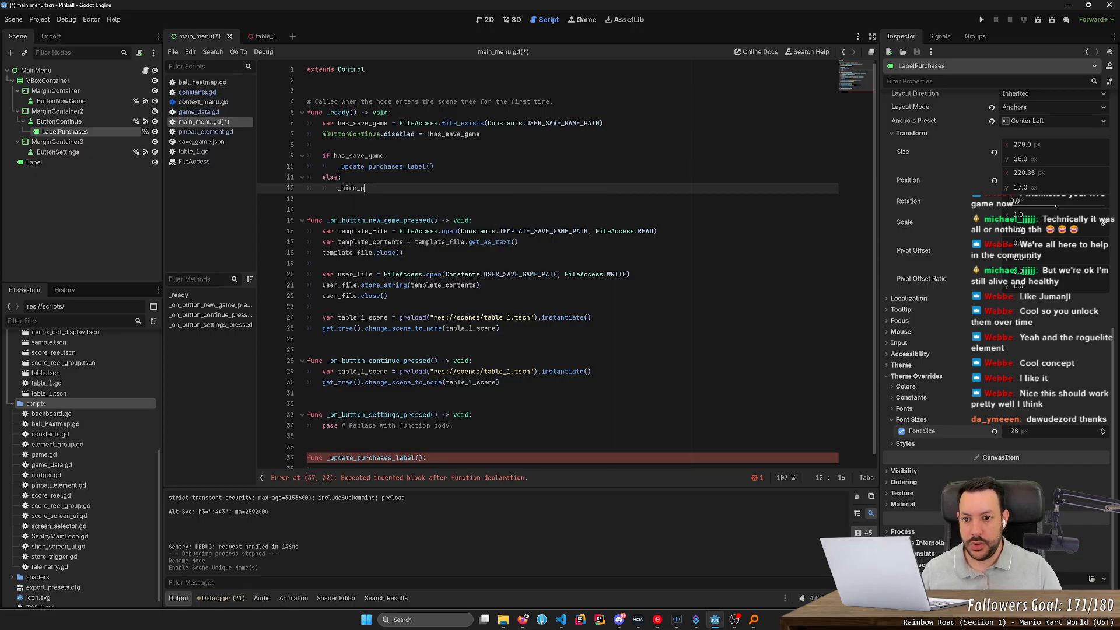
text(urchases_label())
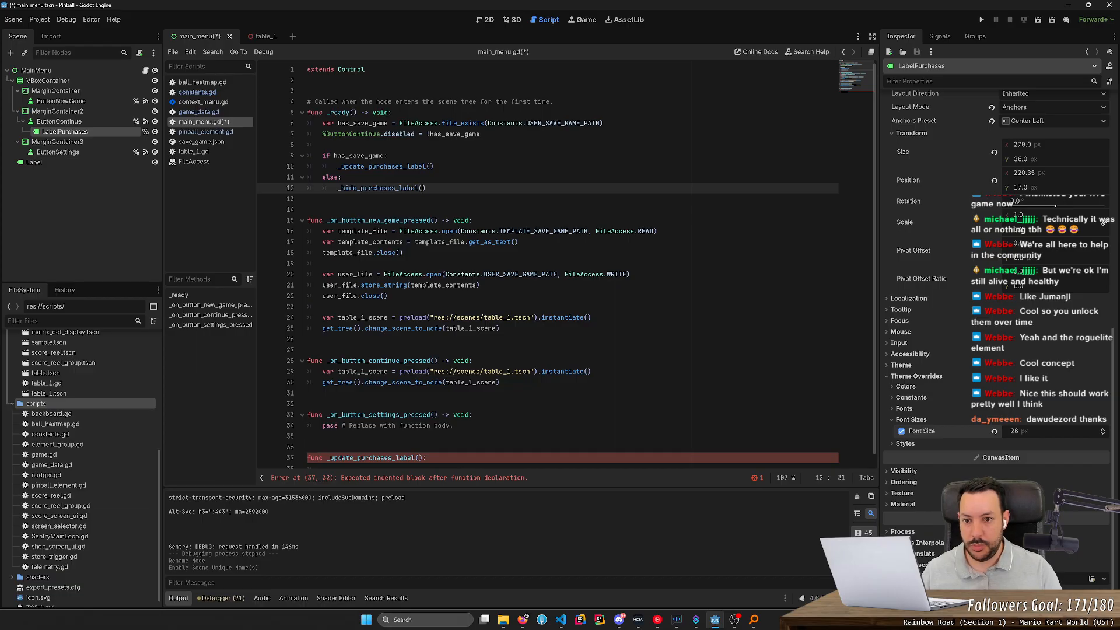
- Copy the three user_file lines from _on_button_new_game_pressed into _update_purchases_label and correct the first line's indentation
click(426, 457)
key(Return)
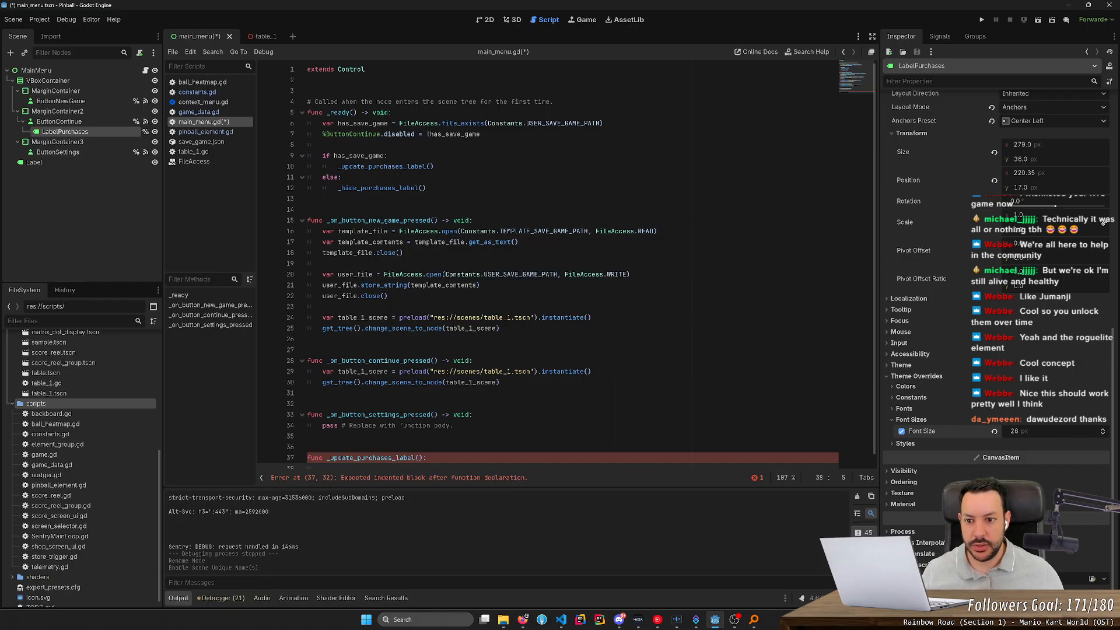
drag(390, 295, 377, 296)
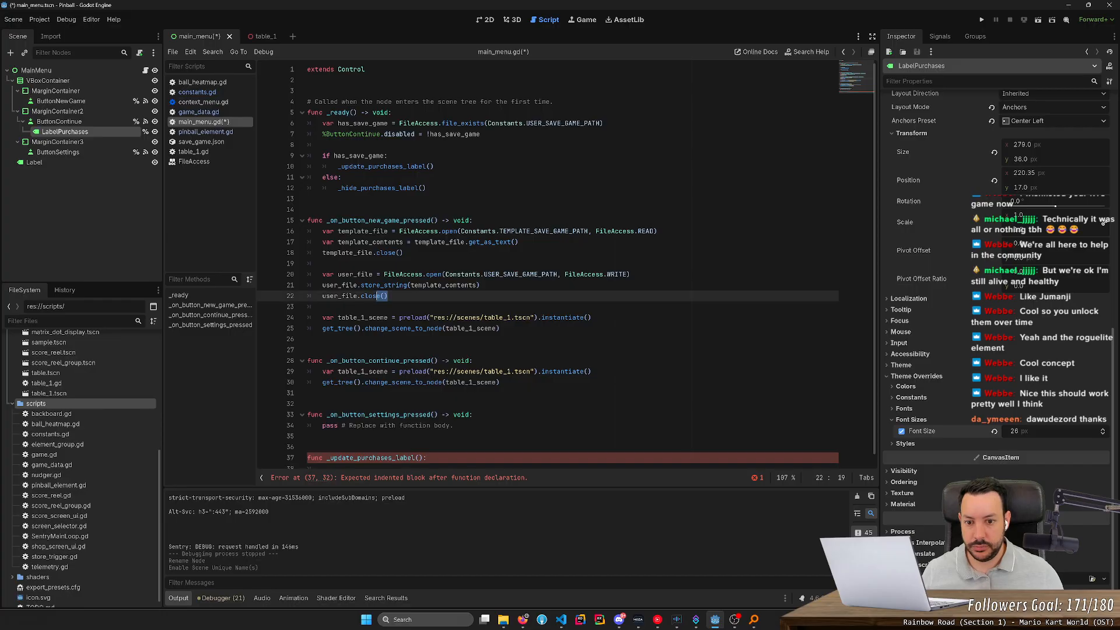
click(481, 286)
drag(442, 242, 330, 242)
click(403, 252)
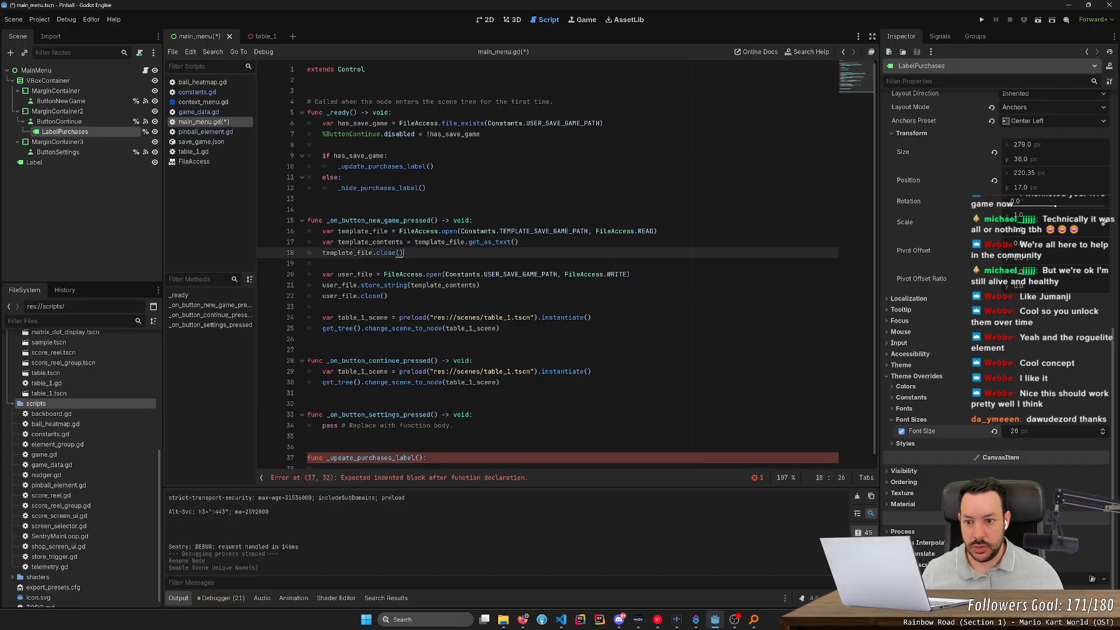
drag(388, 296, 308, 275)
key(ctrl+c)
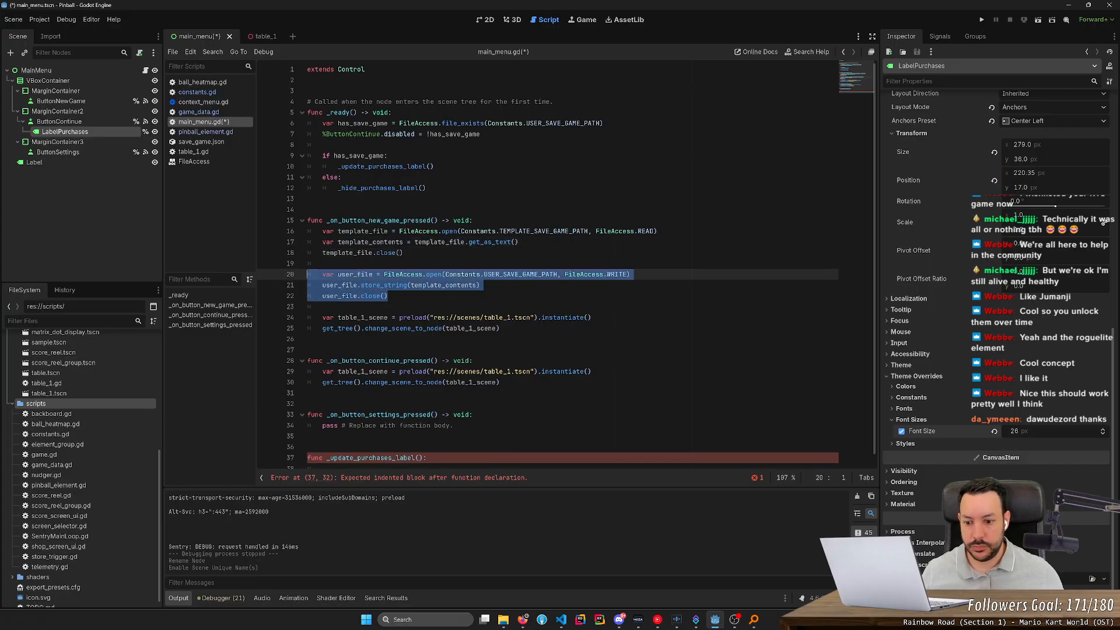
scroll(431, 350, down, 2)
click(428, 450)
key(Return)
key(ctrl+v)
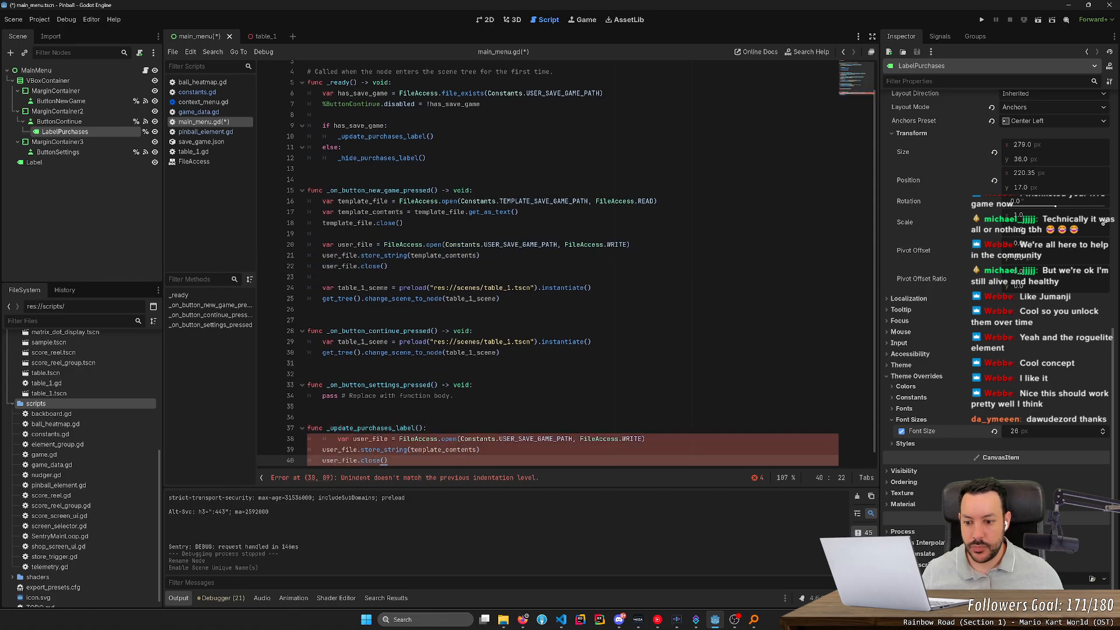
click(338, 439)
key(BackSpace)
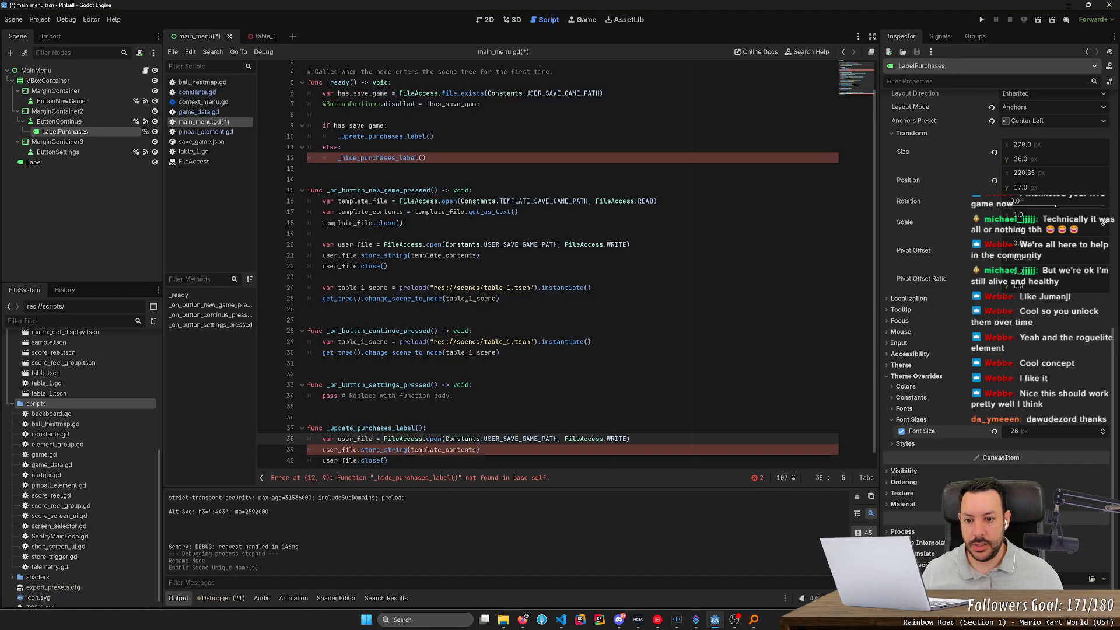
- In _update_purchases_label, add "var contents = user_file.get_as_text()" and remove the store_string line, leaving blank lines after the close call
key(End)
key(Return)
text(var contents = )
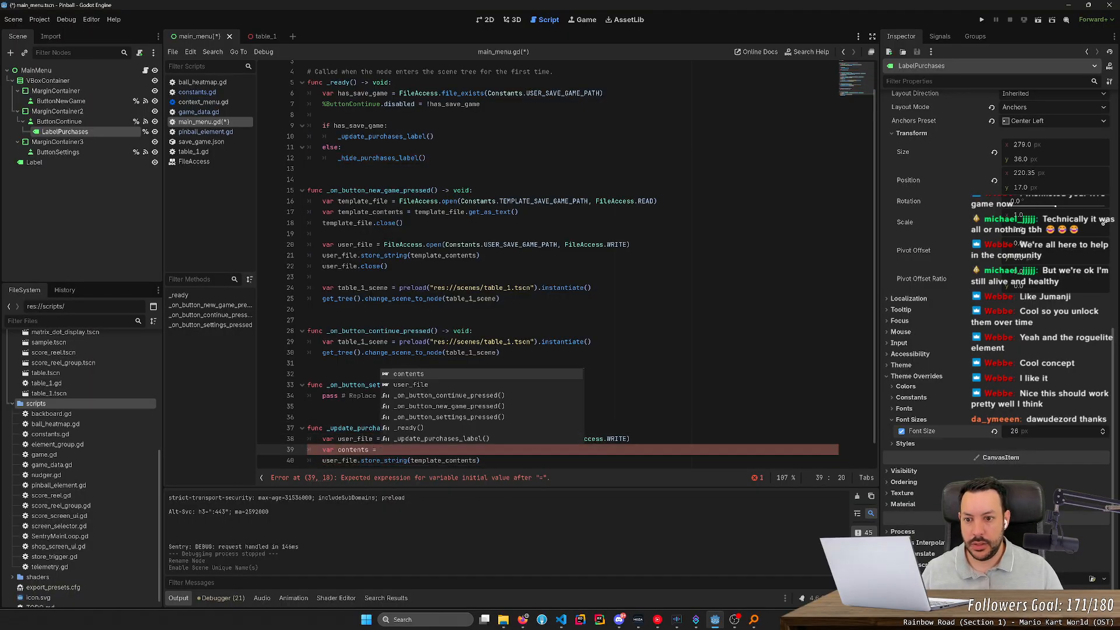
text(user_file.read)
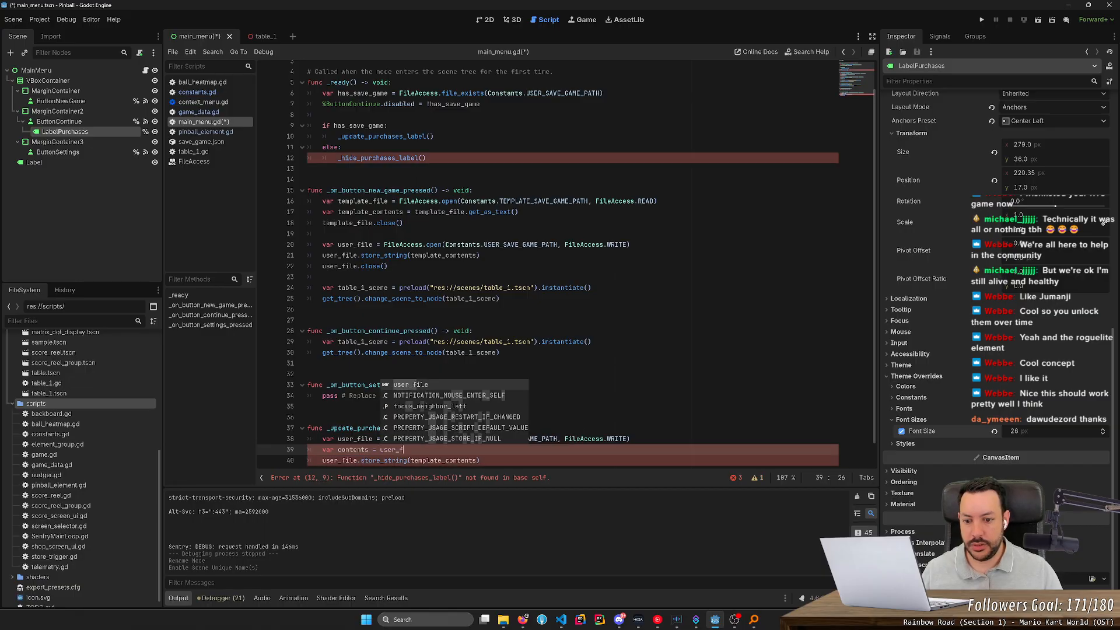
key(BackSpace)
key(BackSpace)
key(BackSpace)
key(BackSpace)
text(text)
key(Return)
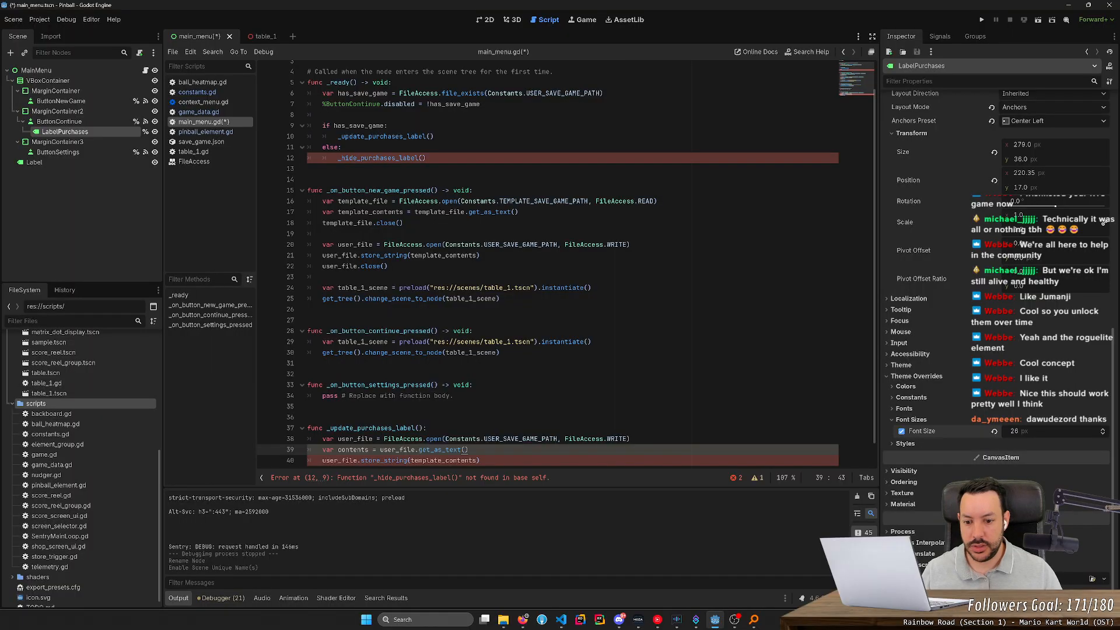
key(Down)
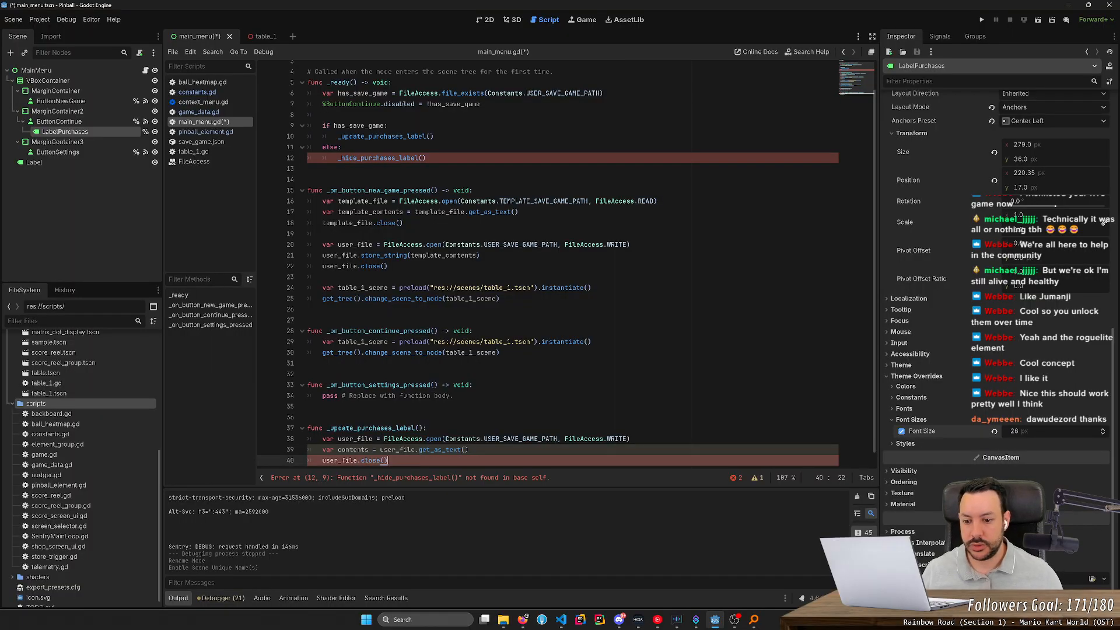
key(ctrl+shift+k)
key(Return)
key(Return)
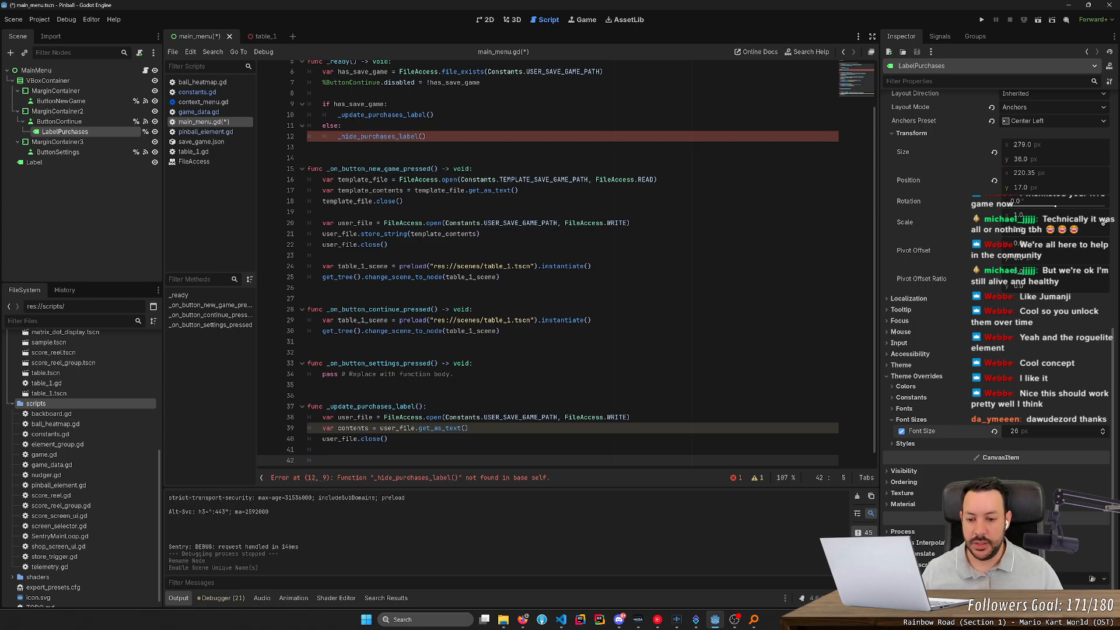
- Search all project files for other uses of get_as_text()
drag(418, 428, 469, 428)
key(ctrl+shift+f)
key(Return)
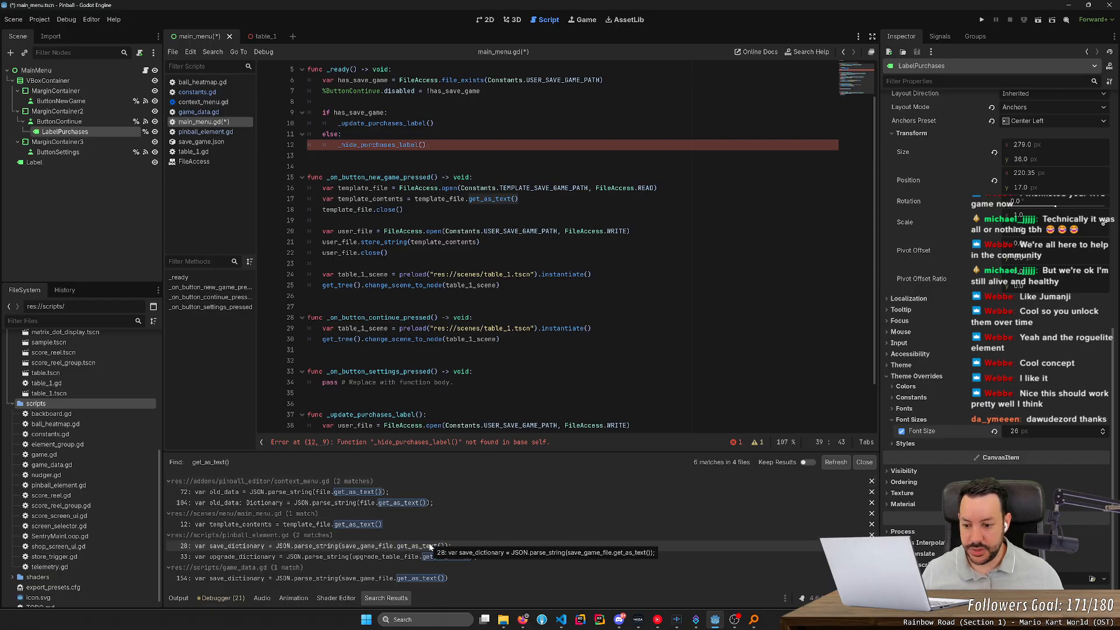
- In _update_purchases_label, add "var save_dictionary = JSON.parse_string(contents)" below the user_file.close() call
scroll(408, 350, down, 2)
click(323, 404)
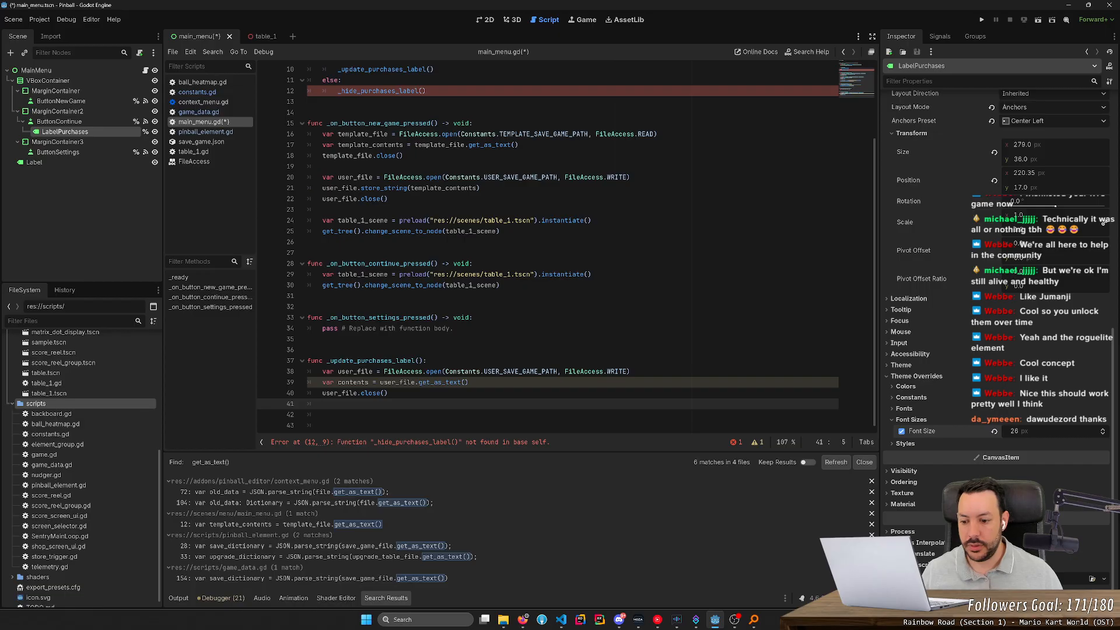
key(Return)
text(var )
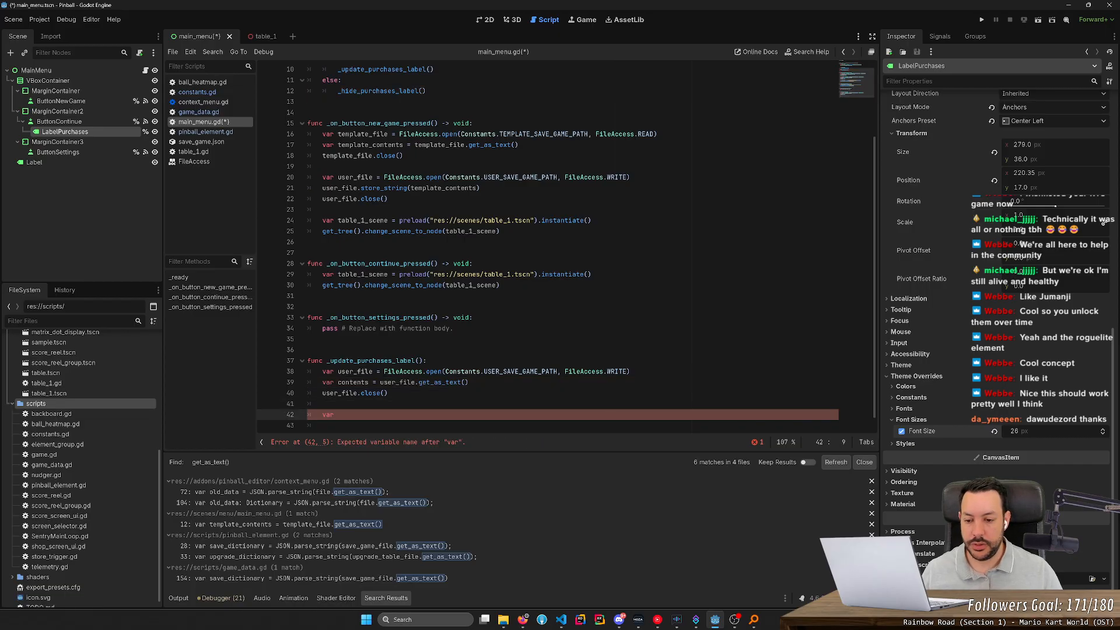
text(save)
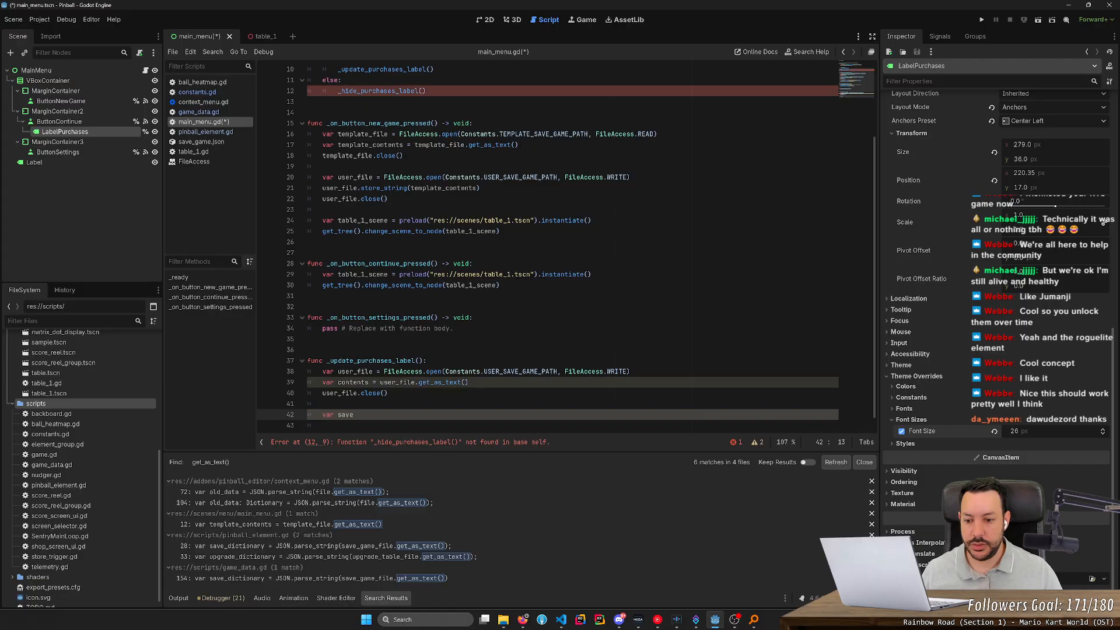
text(_dict)
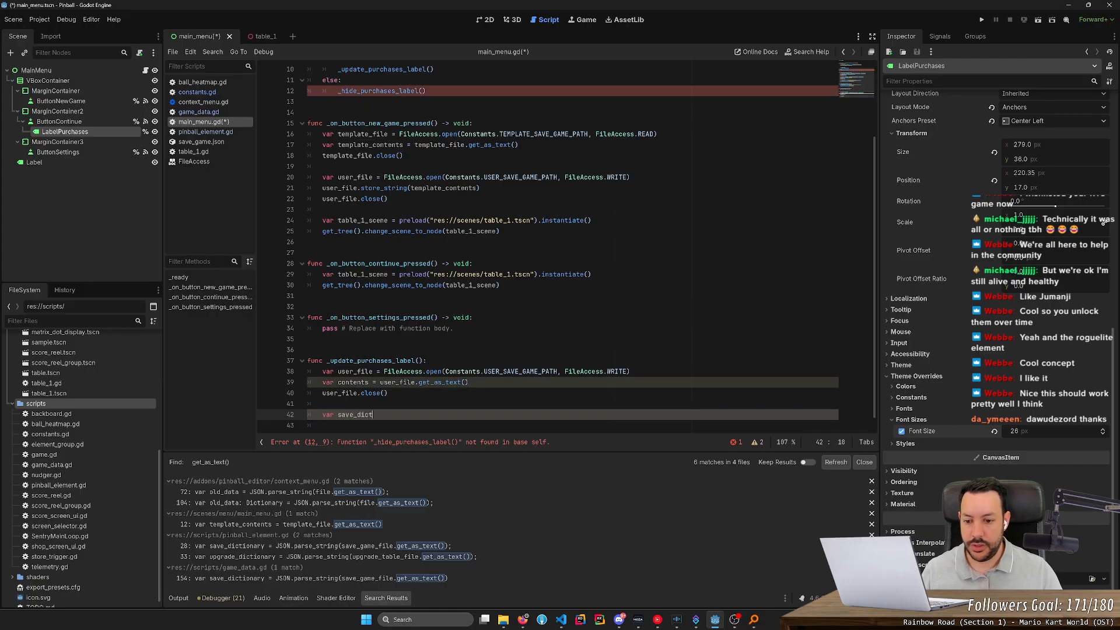
text(ionary = J)
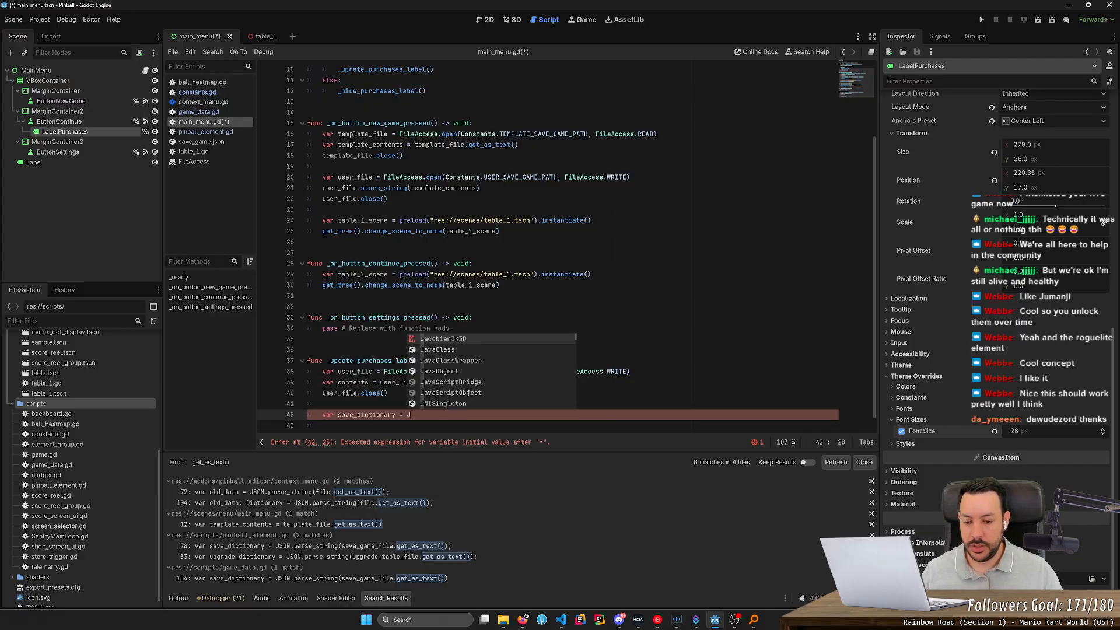
text(SON.parse_string()
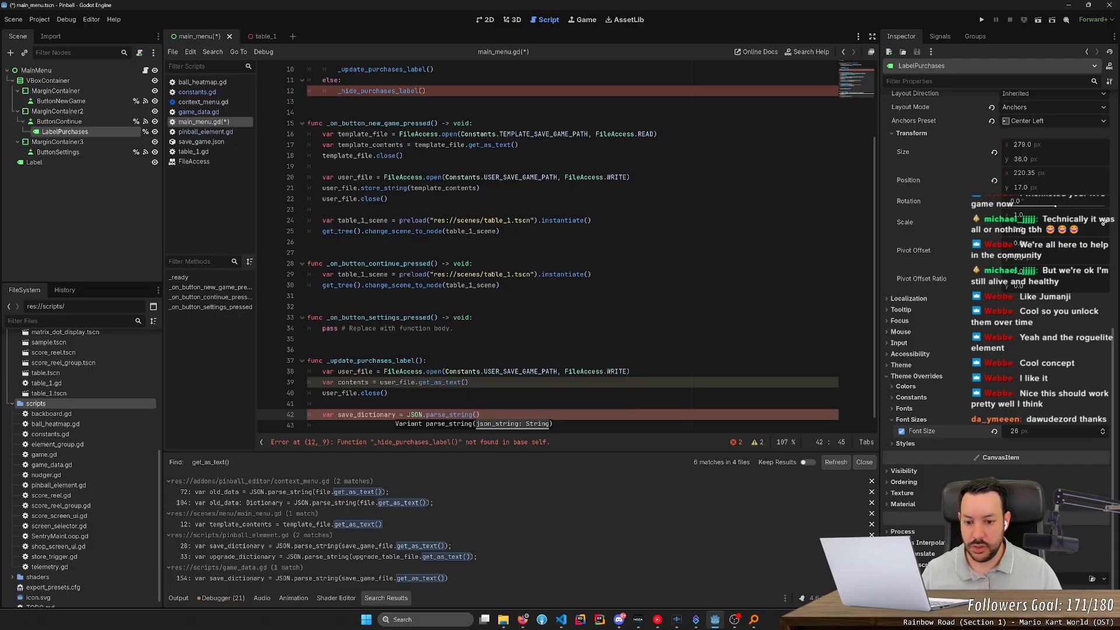
text(contents))
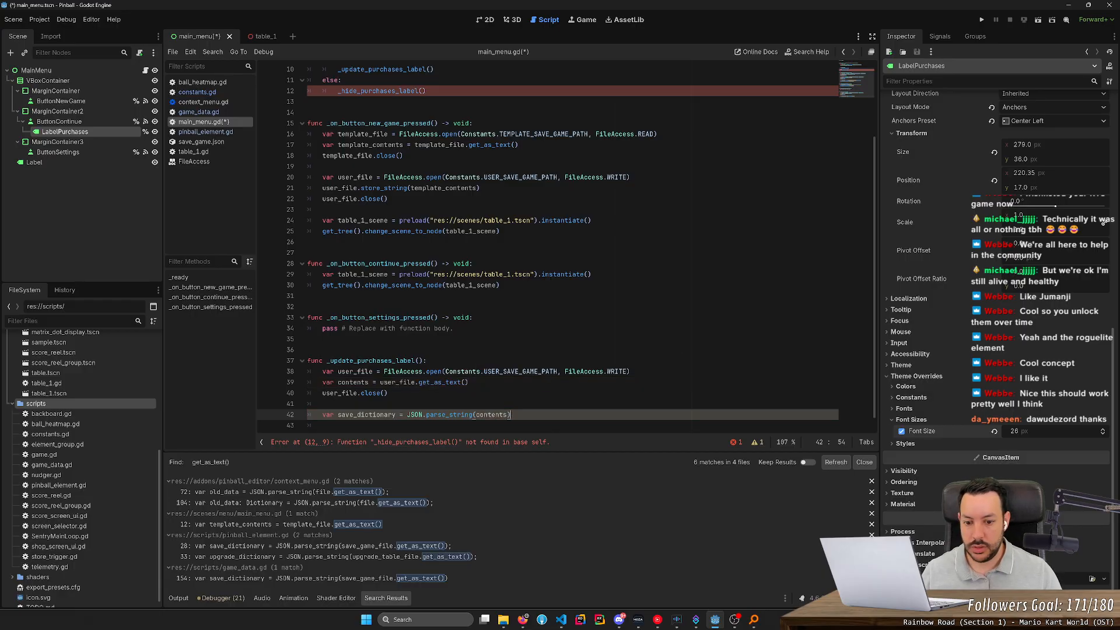
key(Return)
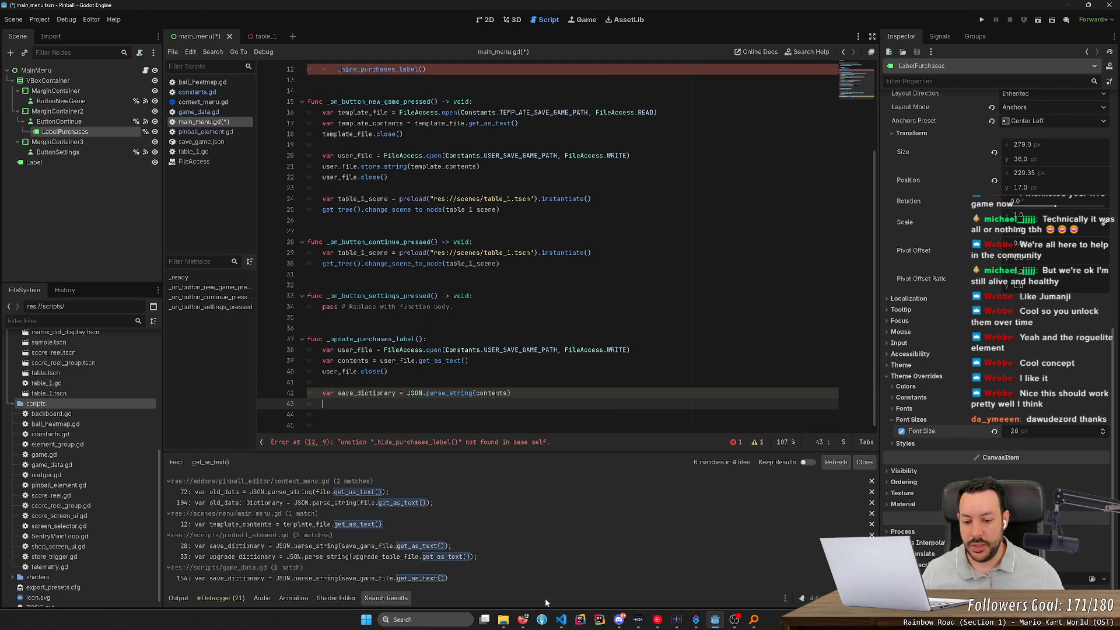
- Switch to Visual Studio Code and examine how save_game.json nests the element group entries under table_1, then return to Godot
click(561, 621)
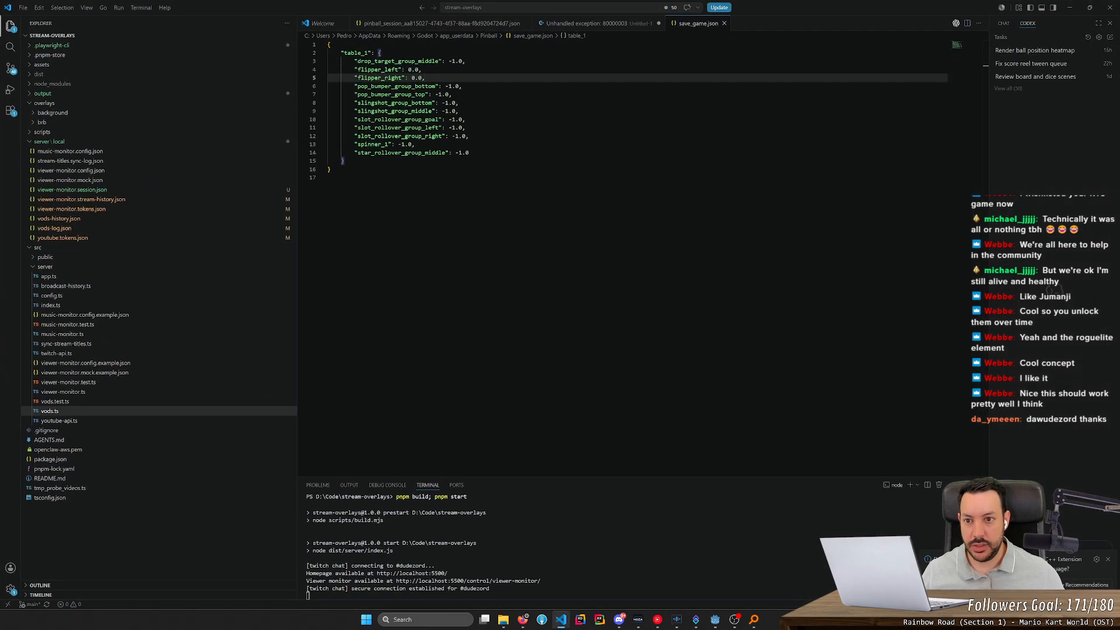
double_click(357, 53)
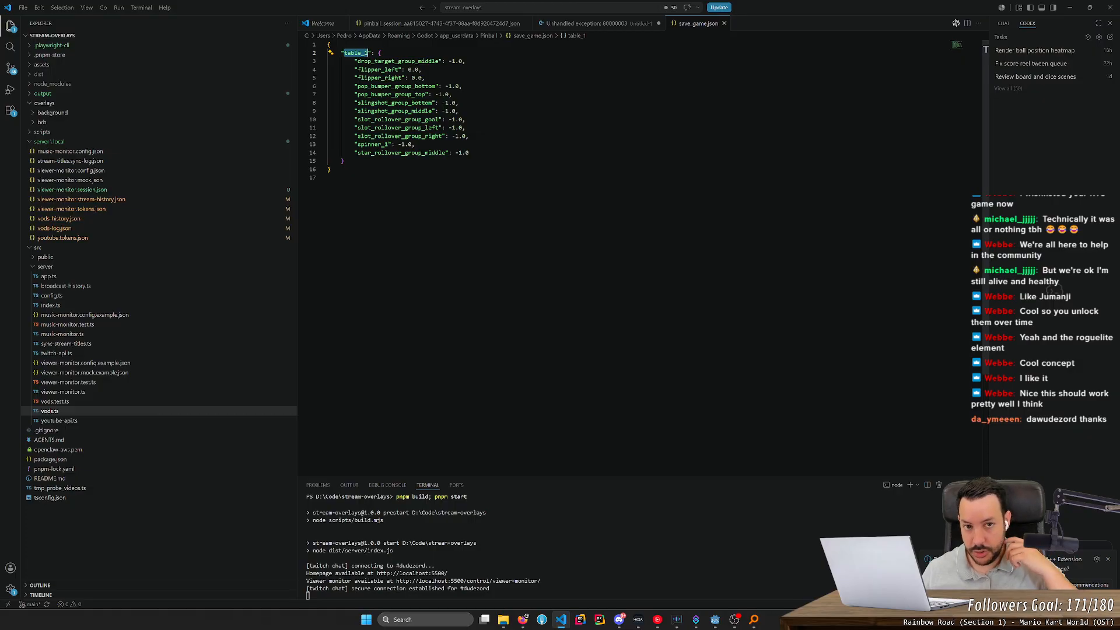
key(alt+Tab)
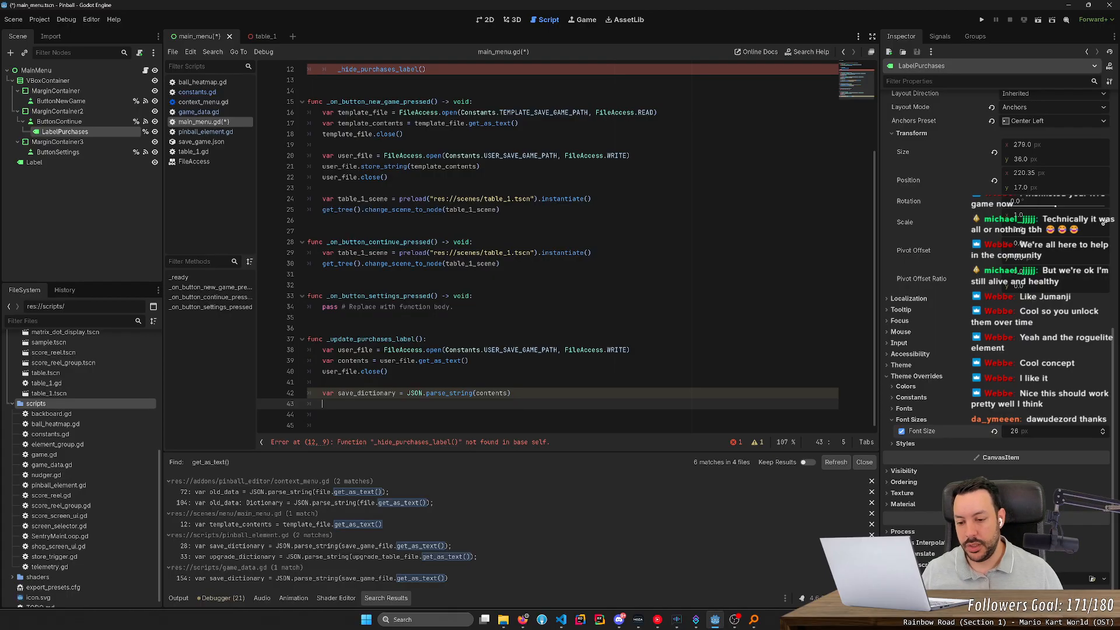
key(alt+Tab)
drag(342, 161, 368, 53)
click(374, 61)
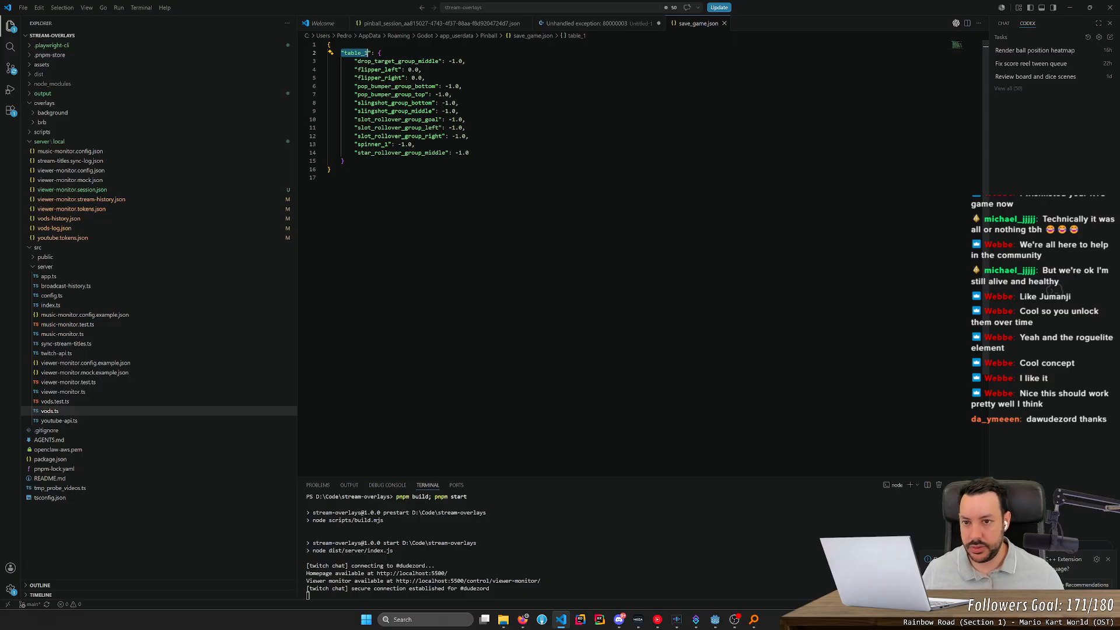
click(364, 103)
drag(354, 61, 469, 153)
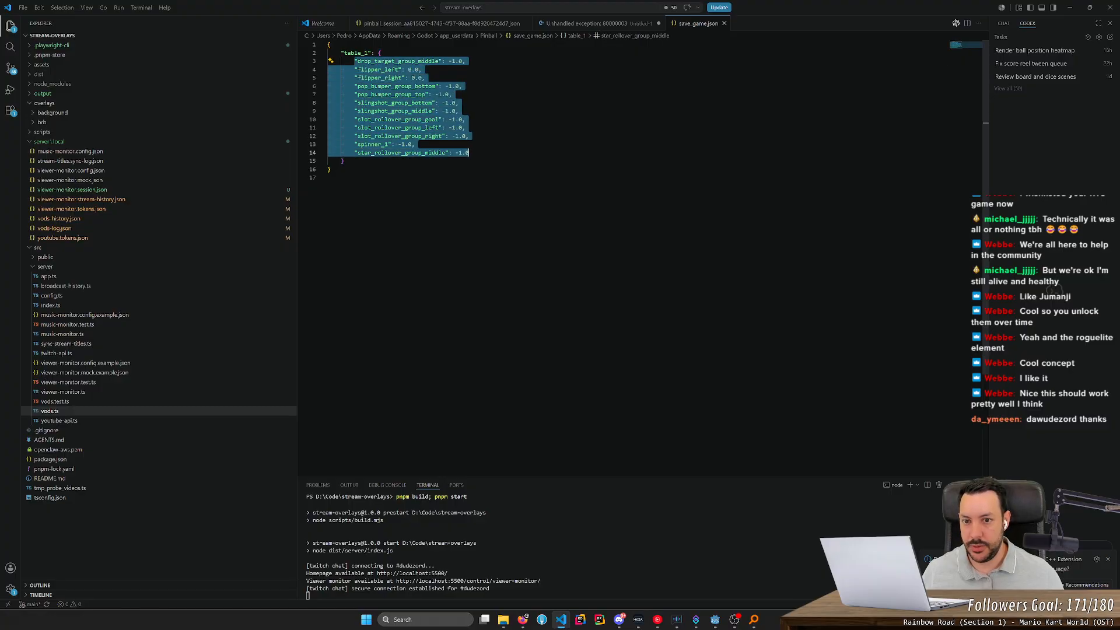
key(alt+Tab)
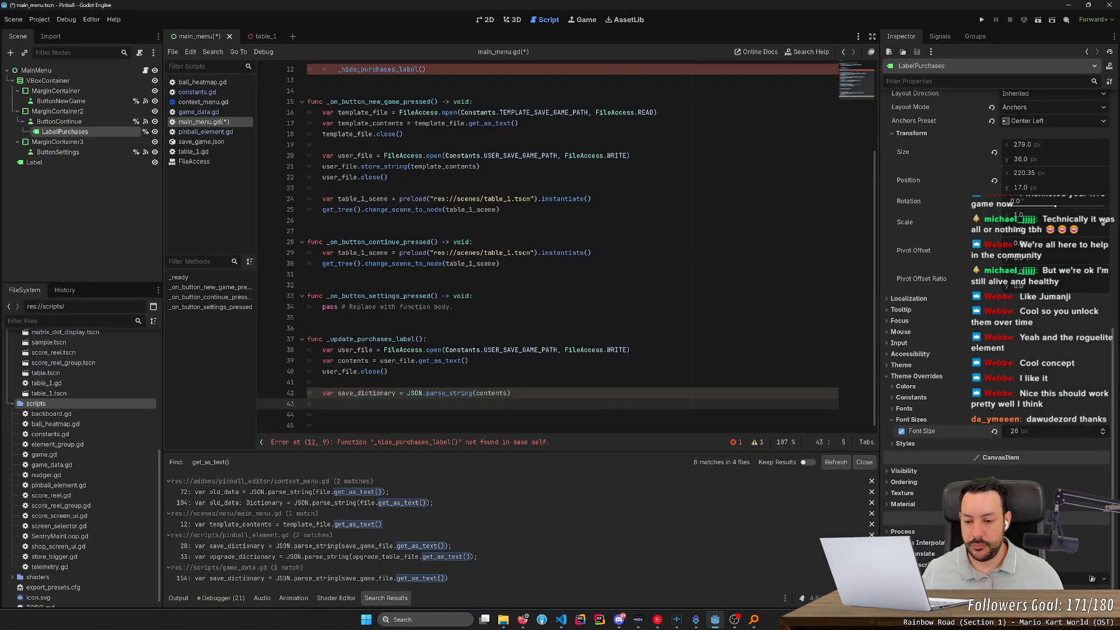
- Declare "var upgrades_count = 0" between the user_file.close() call and the save_dictionary line, separated by blank lines
scroll(567, 246, up, 1)
scroll(567, 246, down, 1)
click(388, 371)
key(Return)
key(Return)
text(var upgrads)
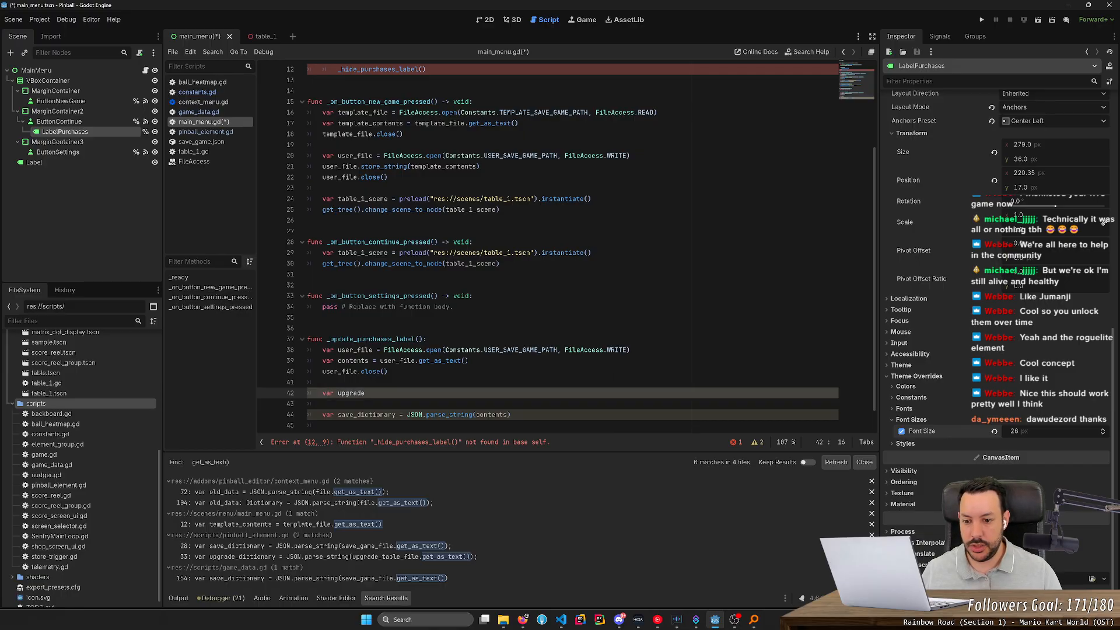
text(es_count)
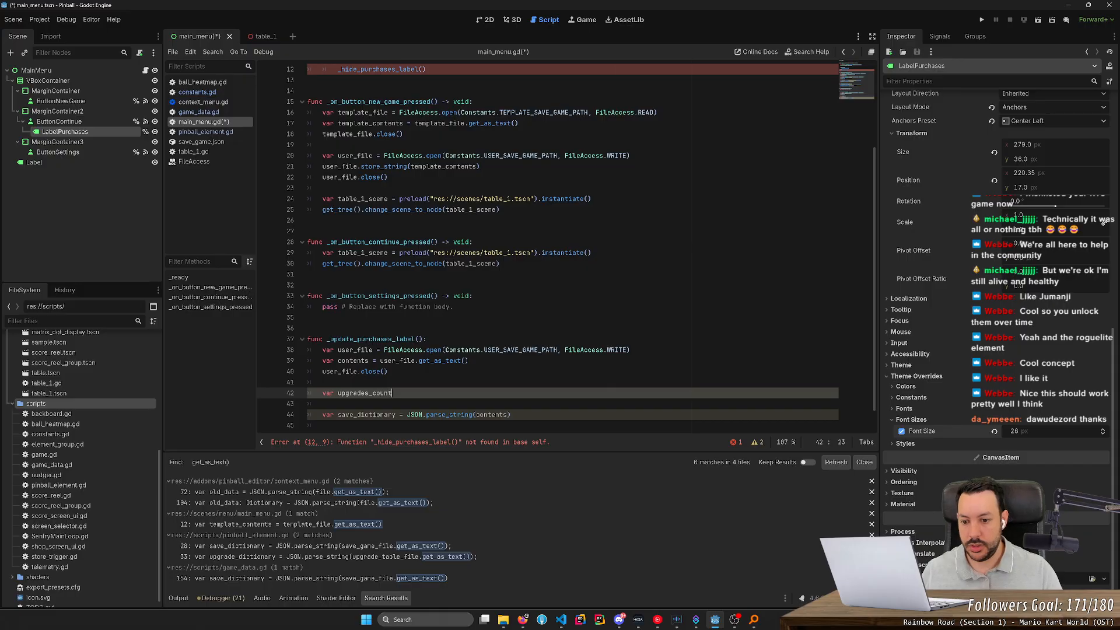
text( = 0)
key(Down)
key(Down)
key(End)
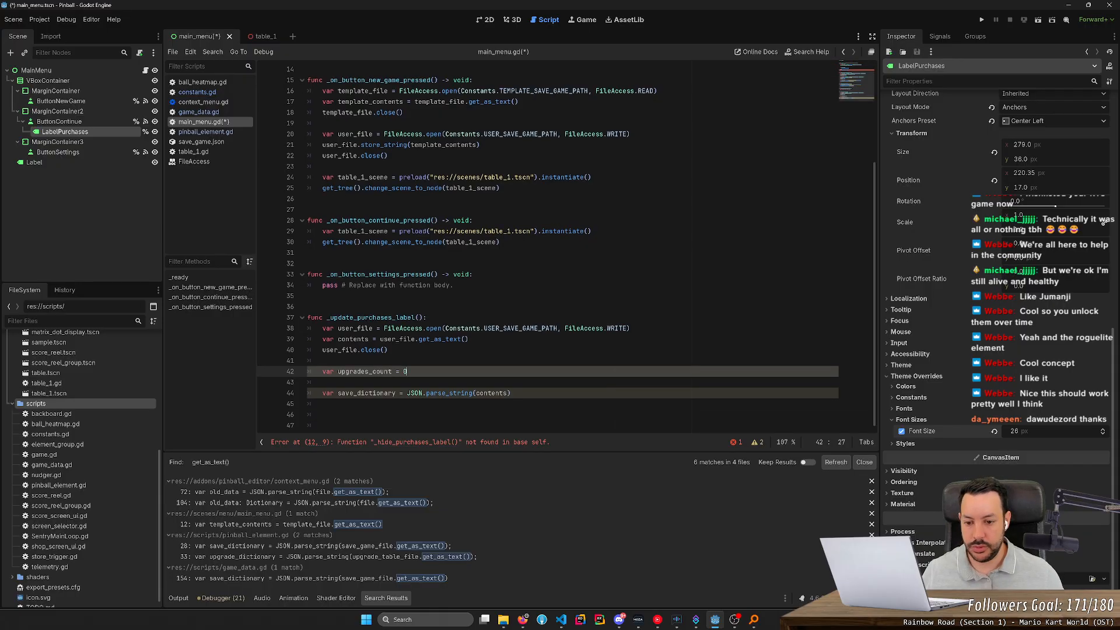
key(Return)
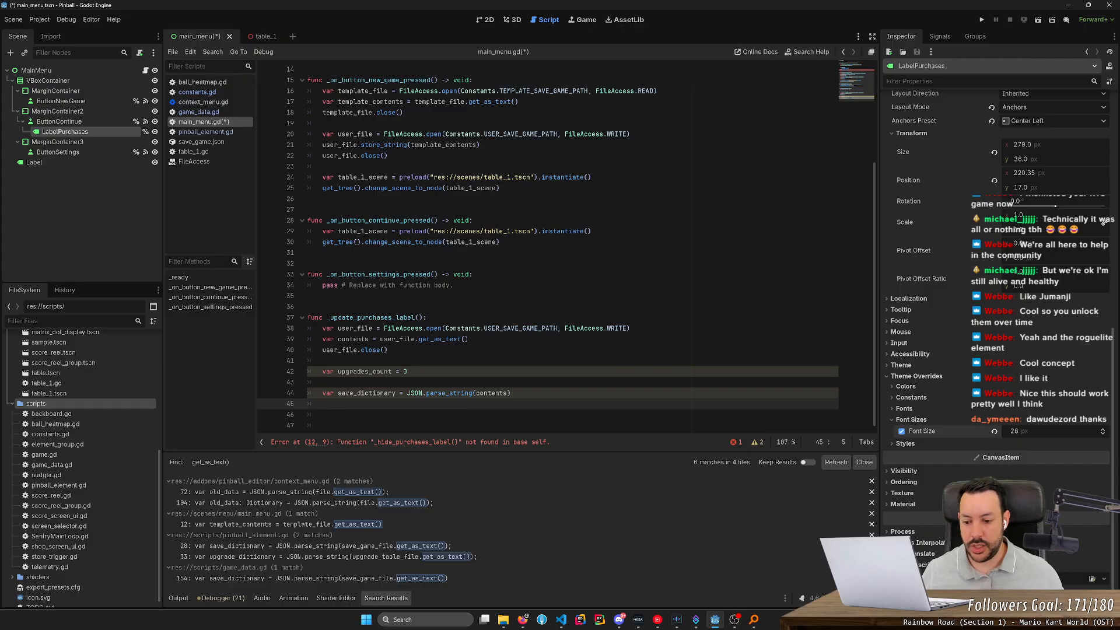
text(sa)
key(BackSpace)
key(BackSpace)
text(s)
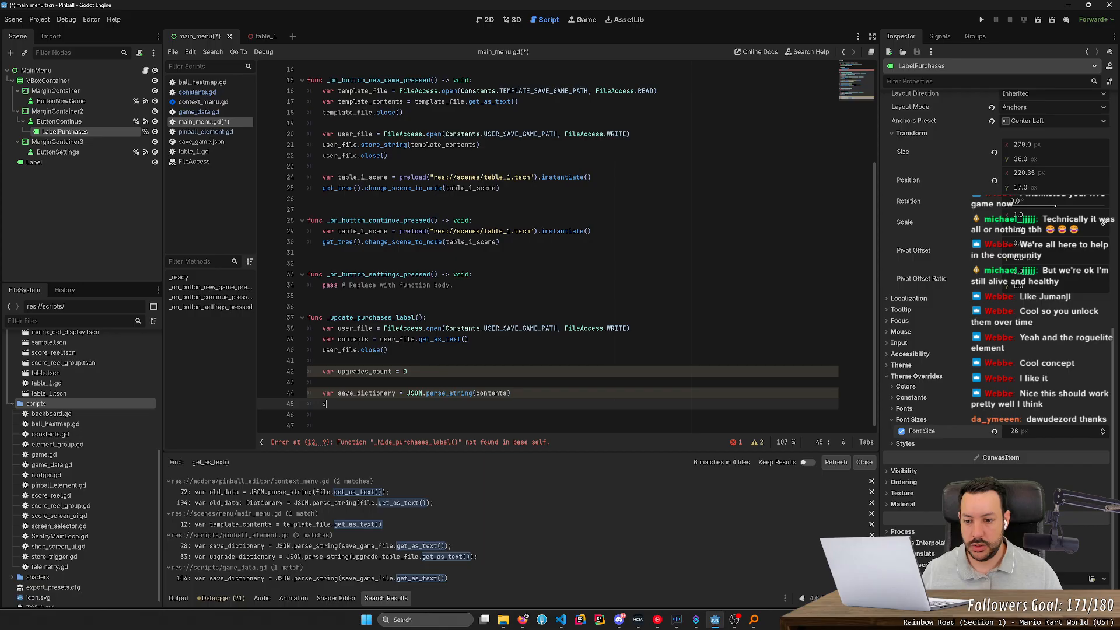
text(ave_dictionary.)
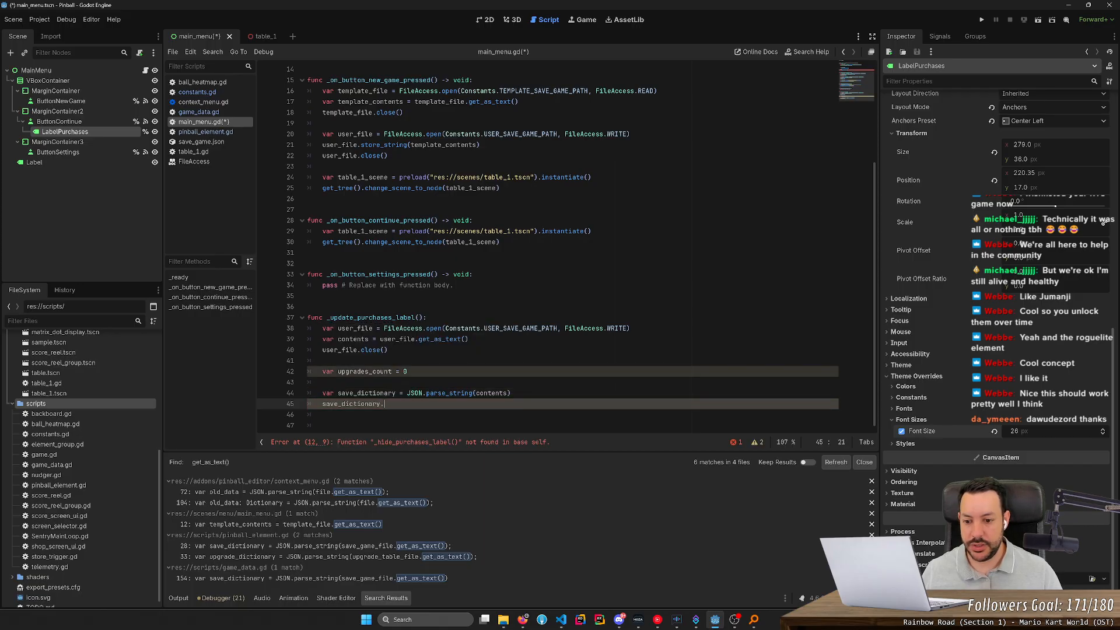
key(BackSpace)
key(BackSpace)
key(BackSpace)
key(BackSpace)
key(BackSpace)
key(BackSpace)
key(BackSpace)
key(BackSpace)
key(BackSpace)
key(BackSpace)
key(BackSpace)
key(BackSpace)
key(BackSpace)
key(BackSpace)
key(BackSpace)
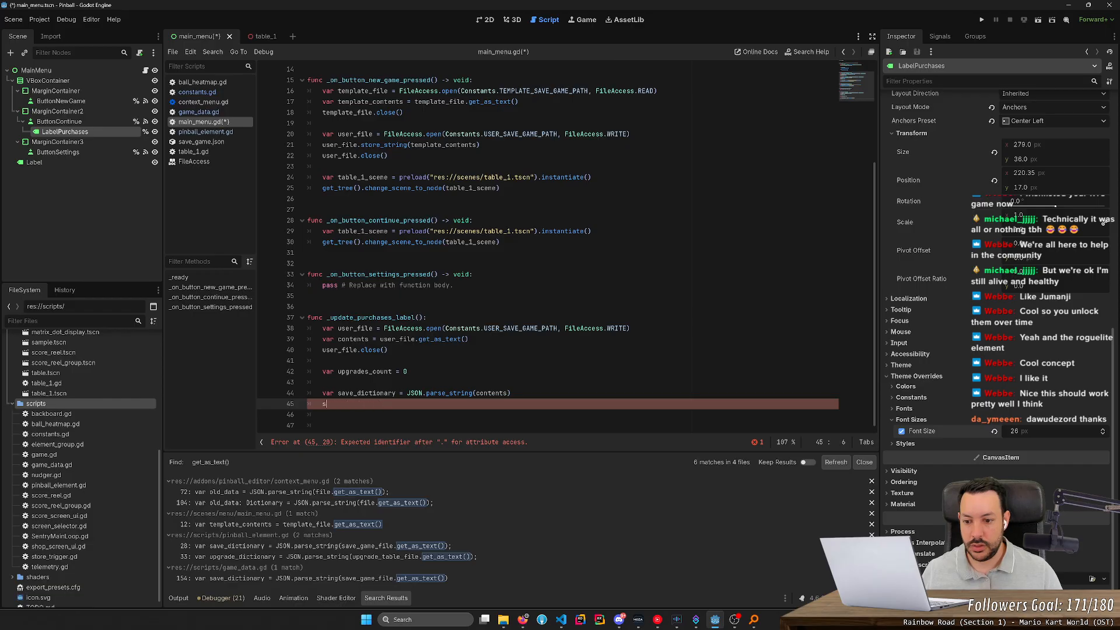
- Add a "for table_id in save_dictionary:" loop containing "var table_dictionary = save_dictionary[table_id]" below the save_dictionary line
key(Return)
text(for table_)
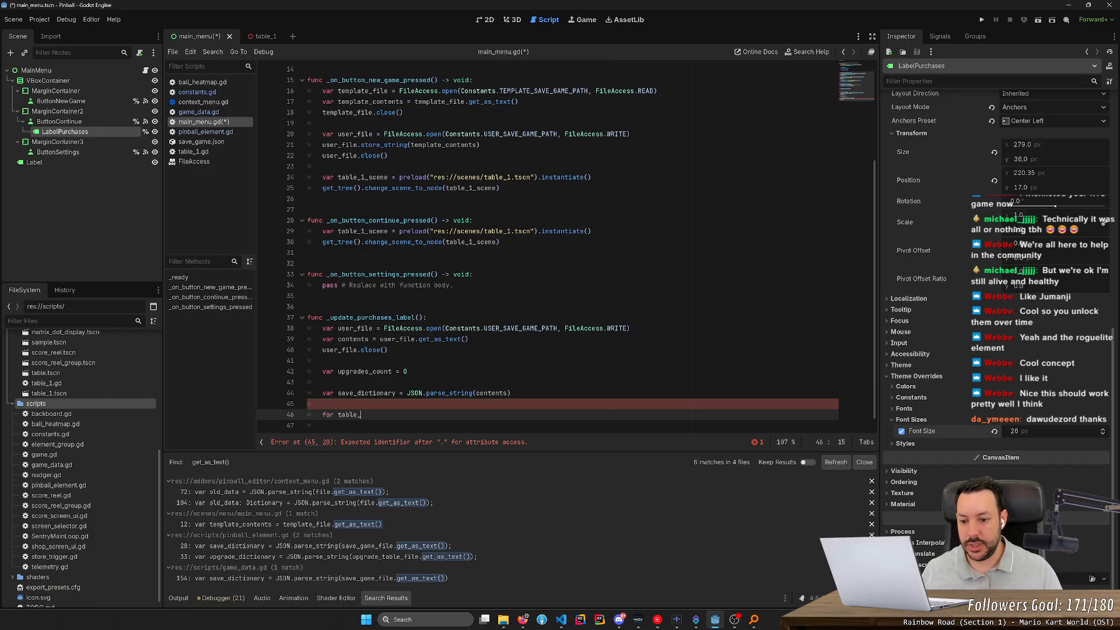
text(id in save_dictionary:)
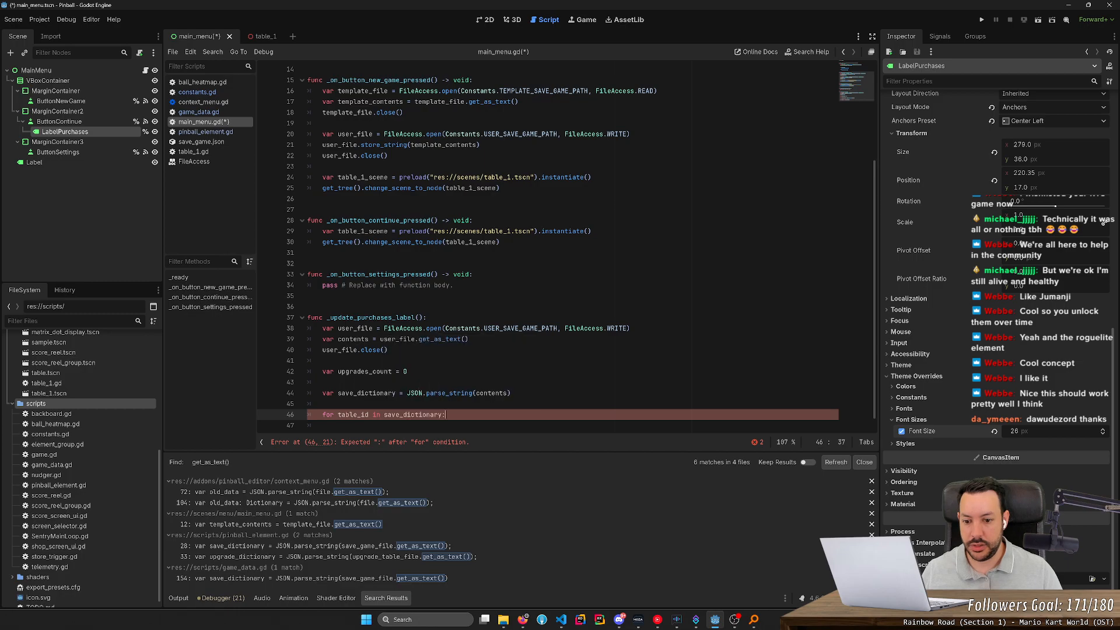
key(Return)
text(save)
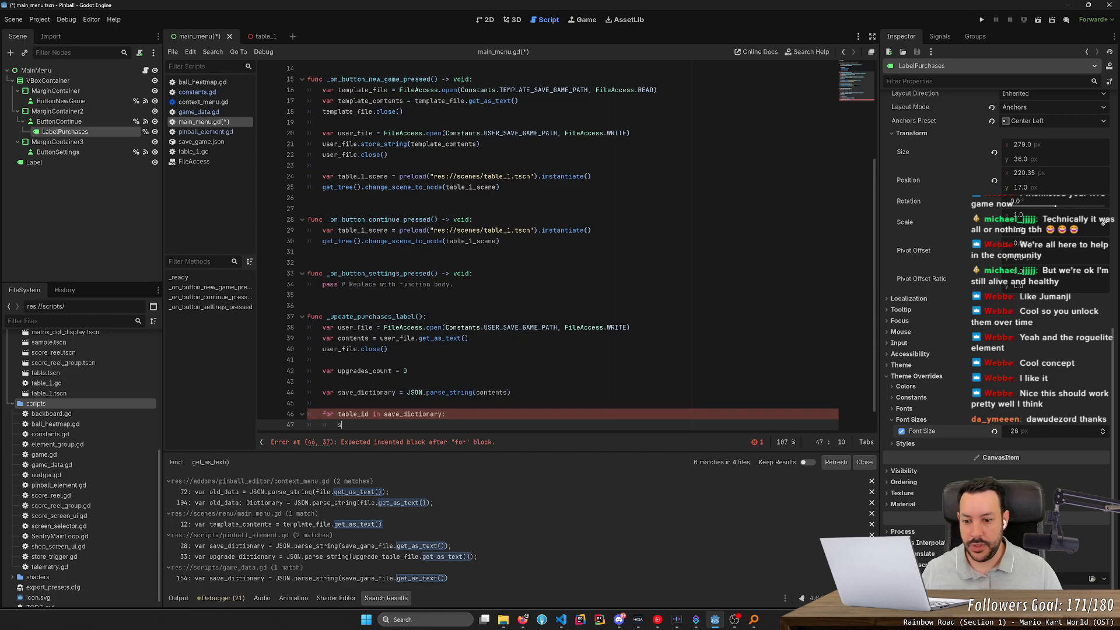
text([table_id)
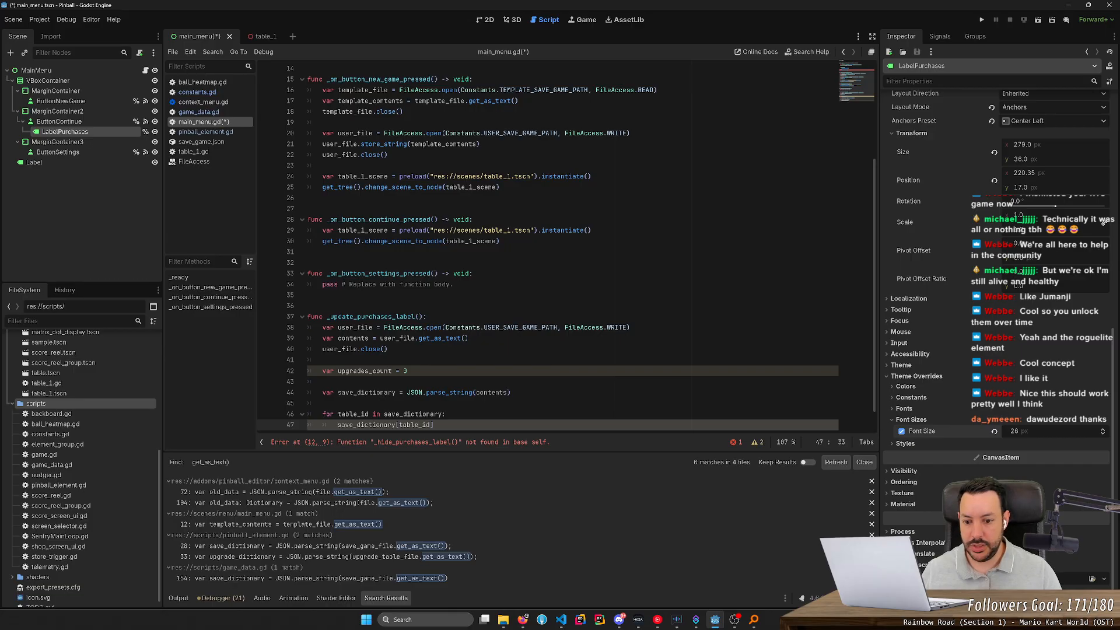
text(var table_Di)
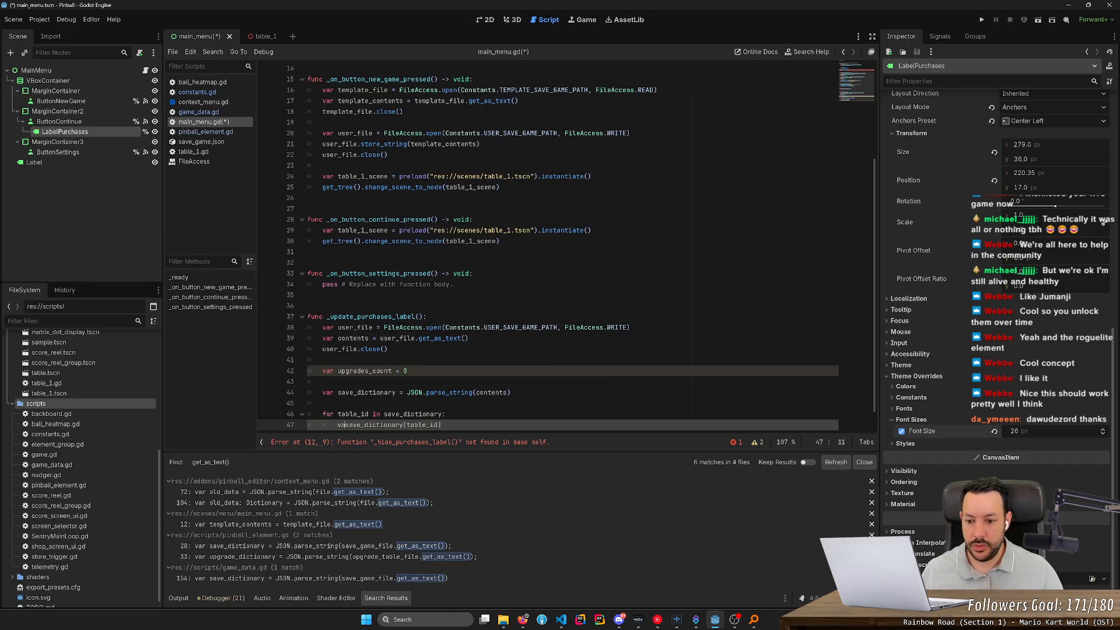
key(BackSpace)
key(BackSpace)
text(dictionary =)
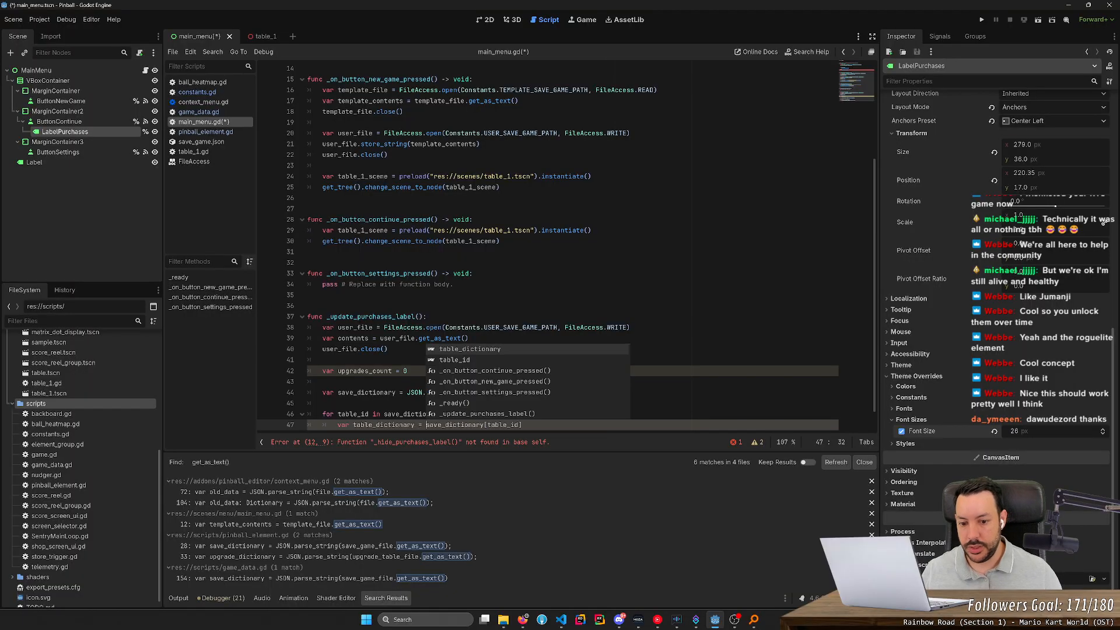
key(End)
scroll(566, 248, down, 1)
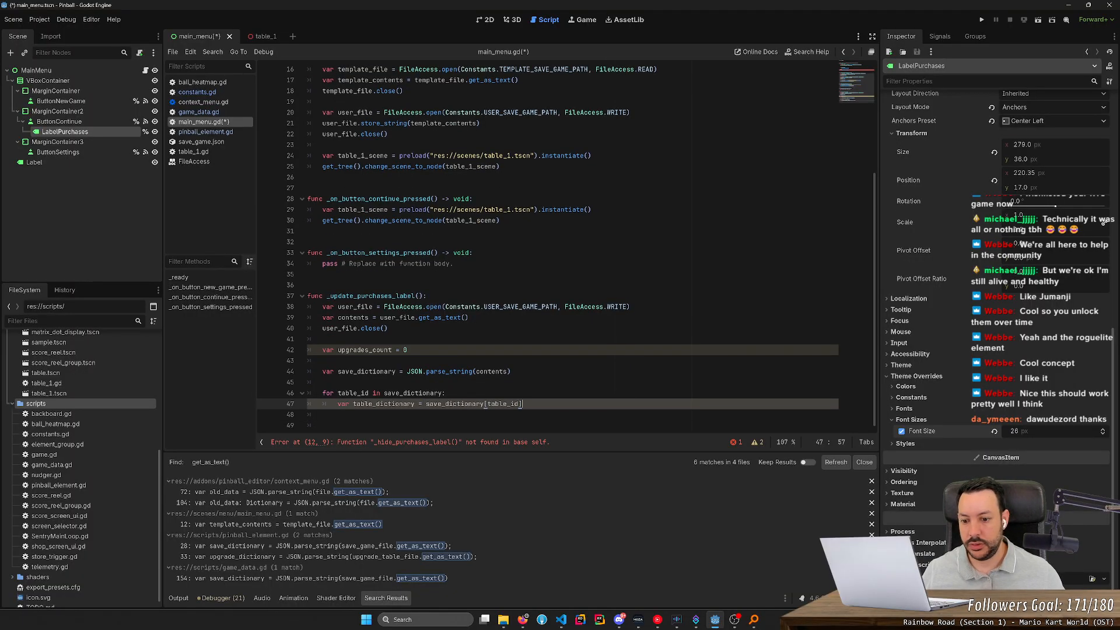
- Inside the table loop, nest a "for group_id in table_dictionary:" loop whose body contains table_dictionary[group_id]
key(Return)
key(Return)
text(for element_id)
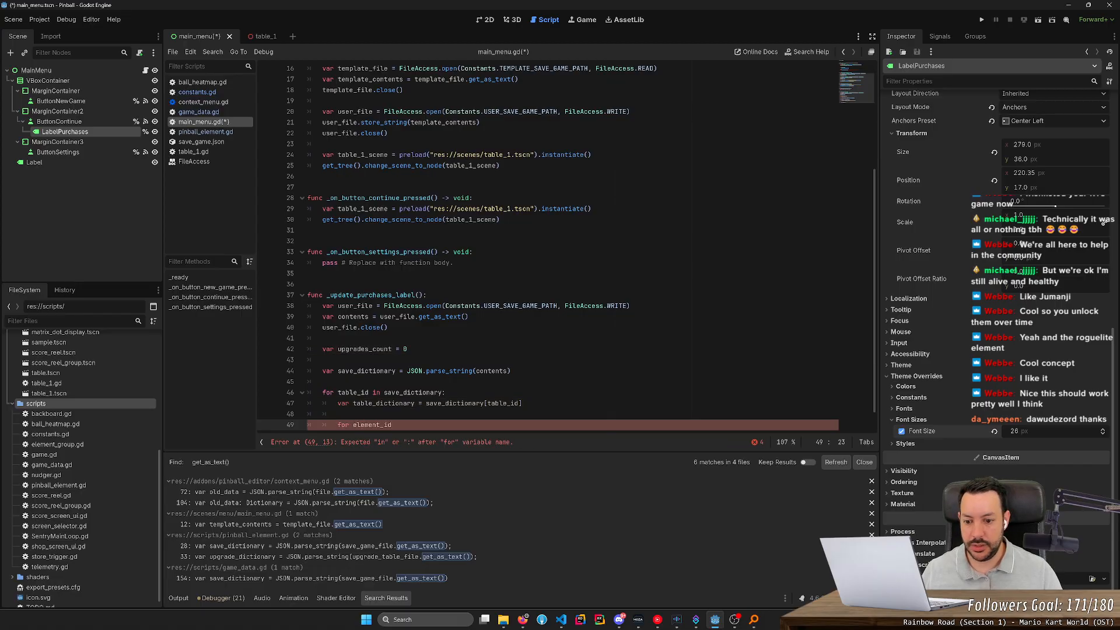
key(ctrl+BackSpace)
text(group_id in table)
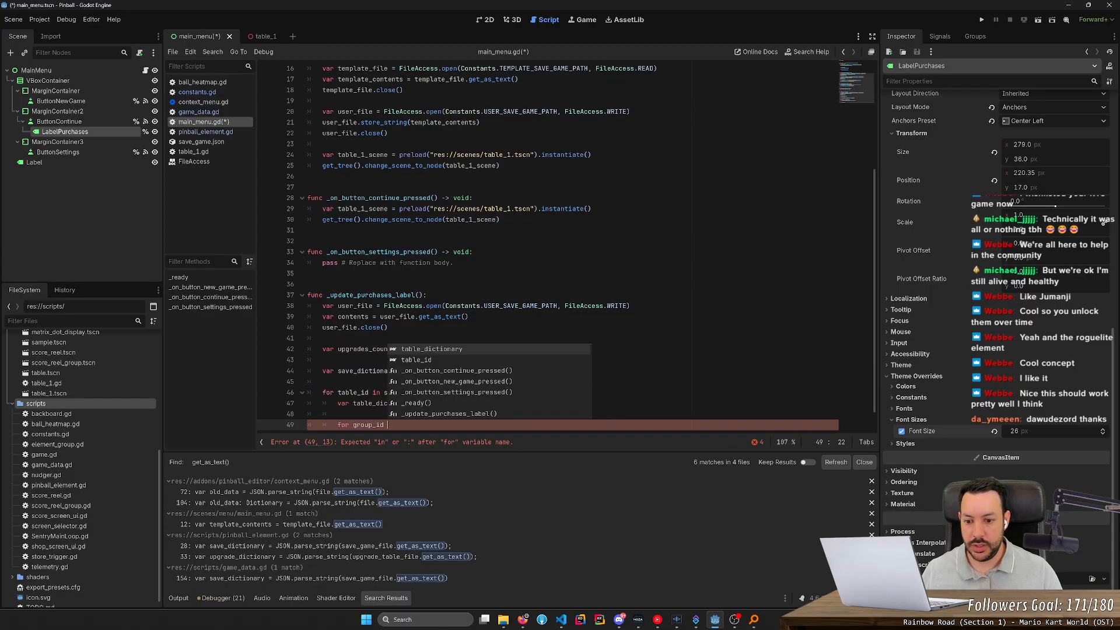
text(_d)
key(Return)
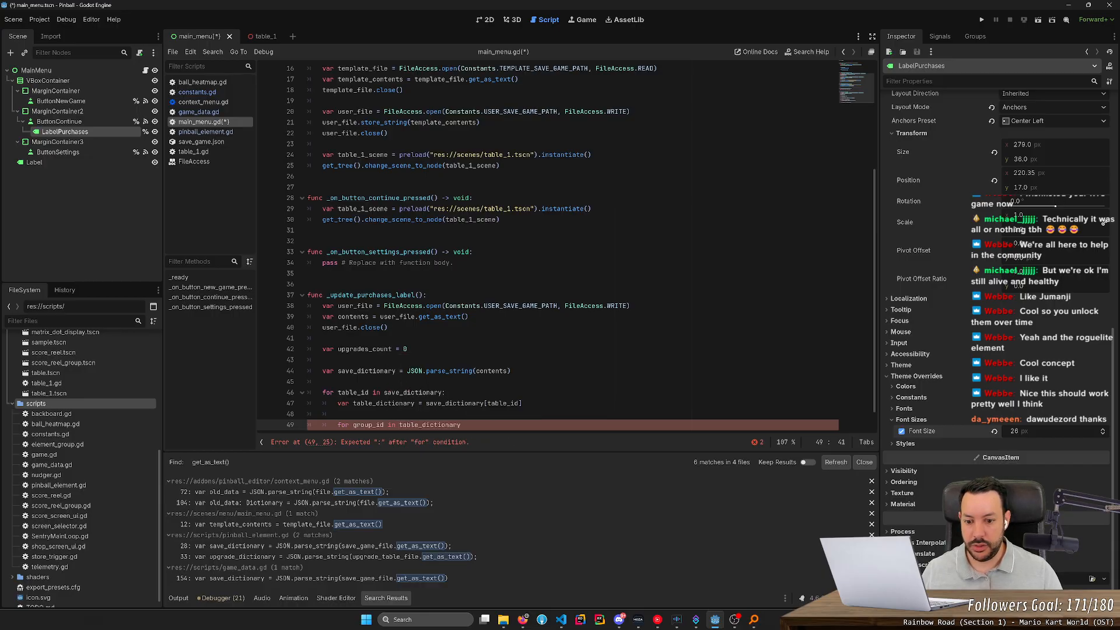
text(:)
key(Return)
text(table_di)
key(Return)
text([gro)
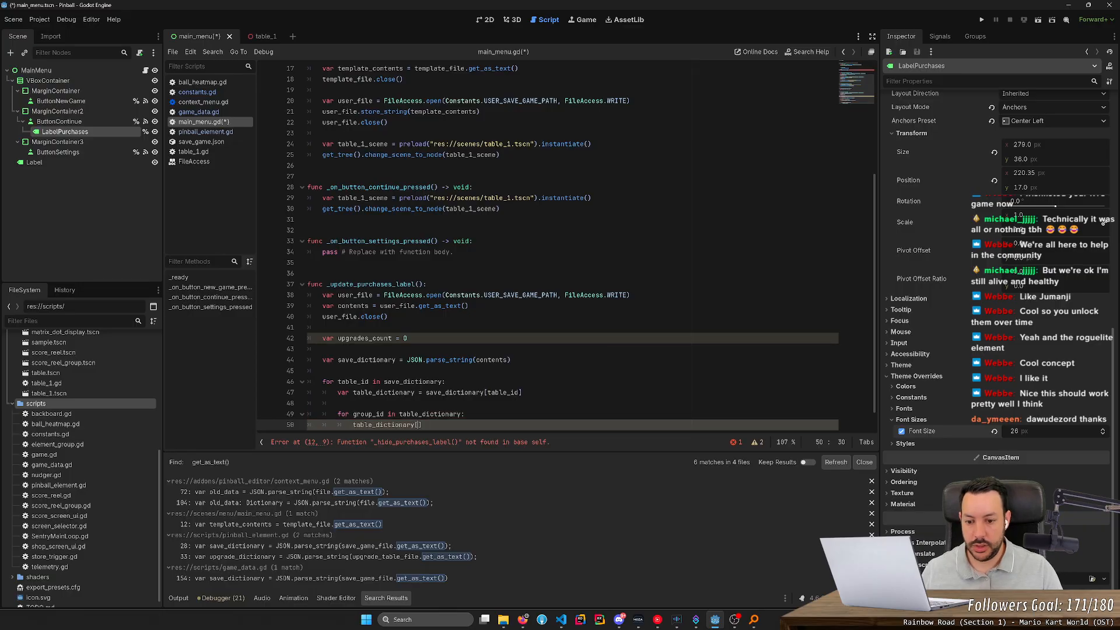
key(Return)
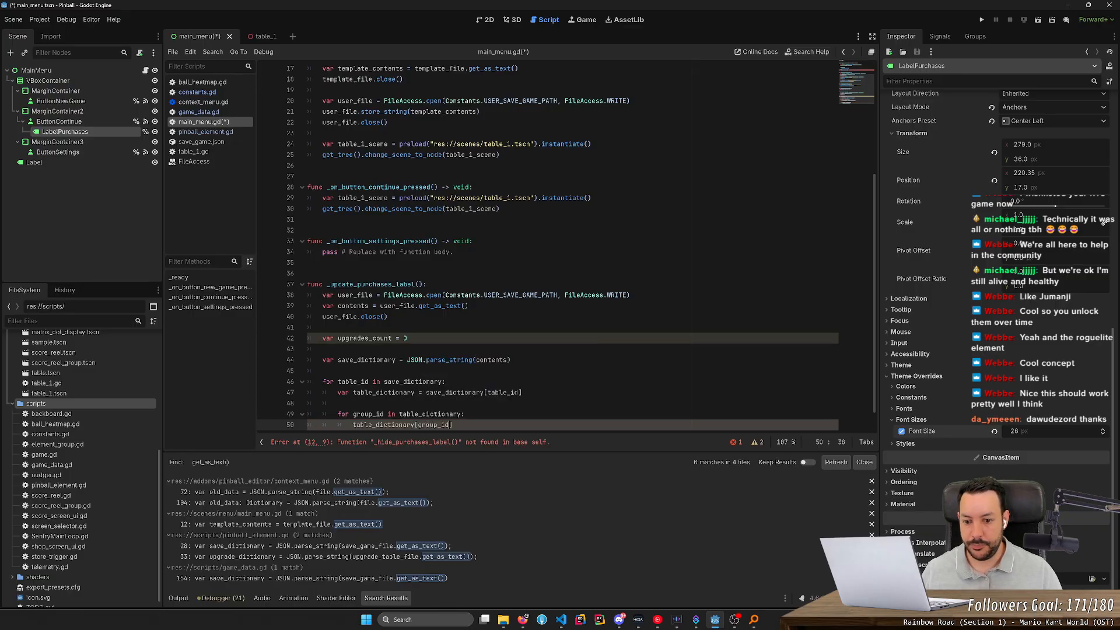
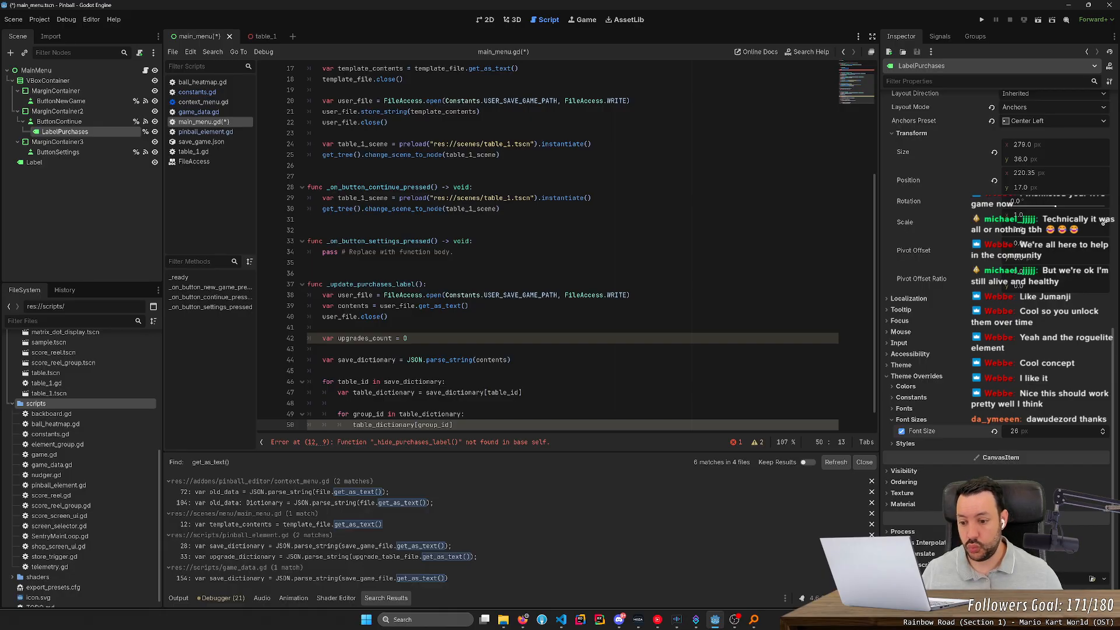
- Examine how pinball_element.gd reads the saved upgrade level and upgrade table values per group, and return to main_menu.gd
click(407, 556)
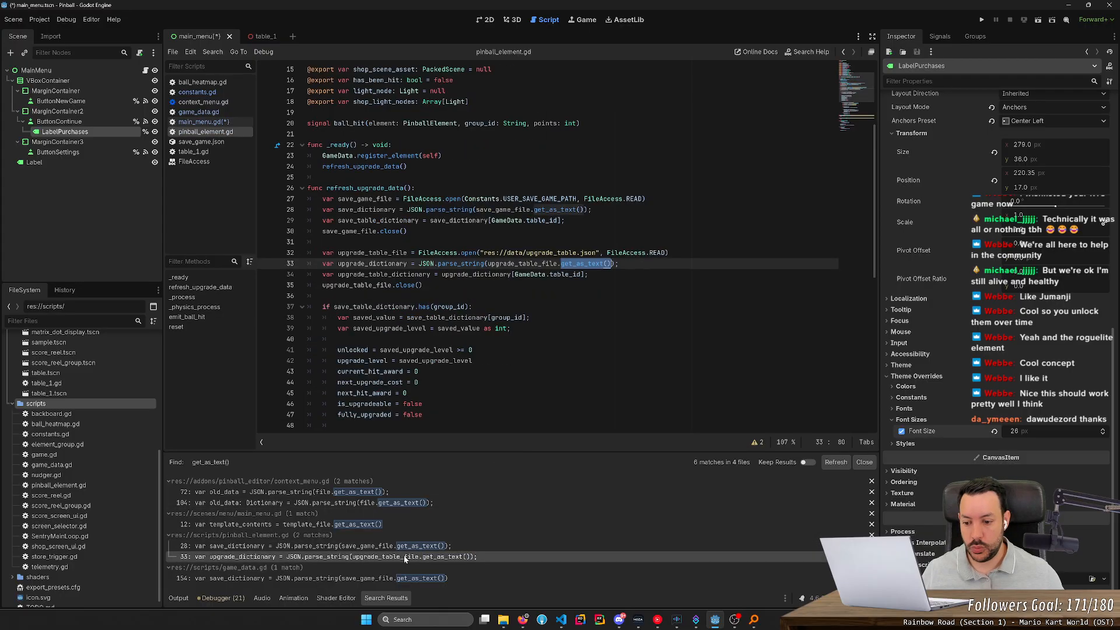
scroll(484, 367, down, 7)
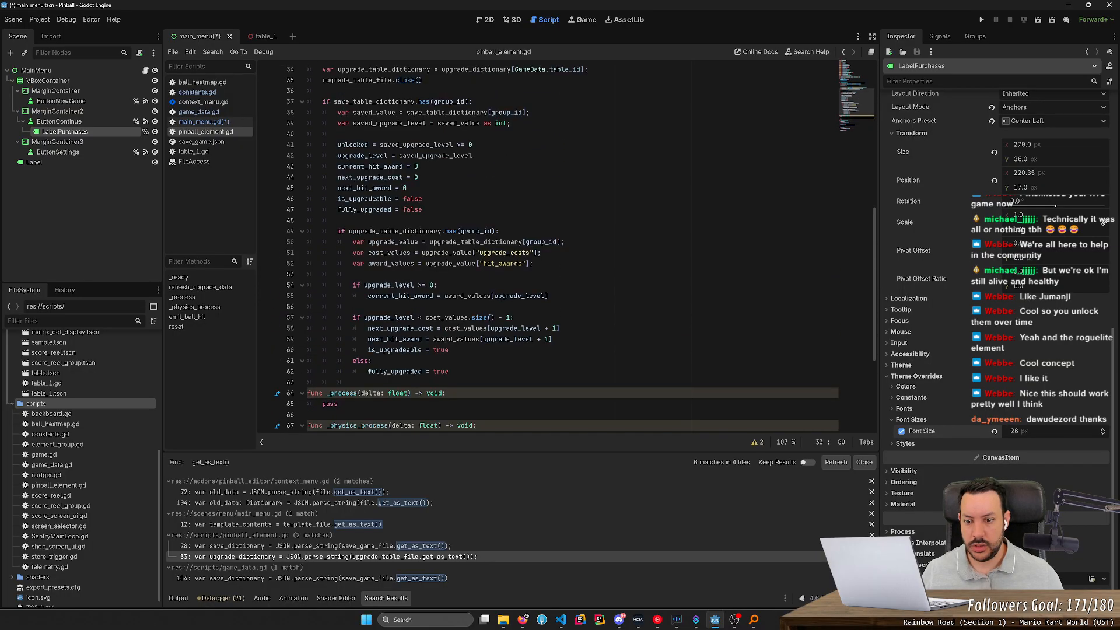
double_click(485, 328)
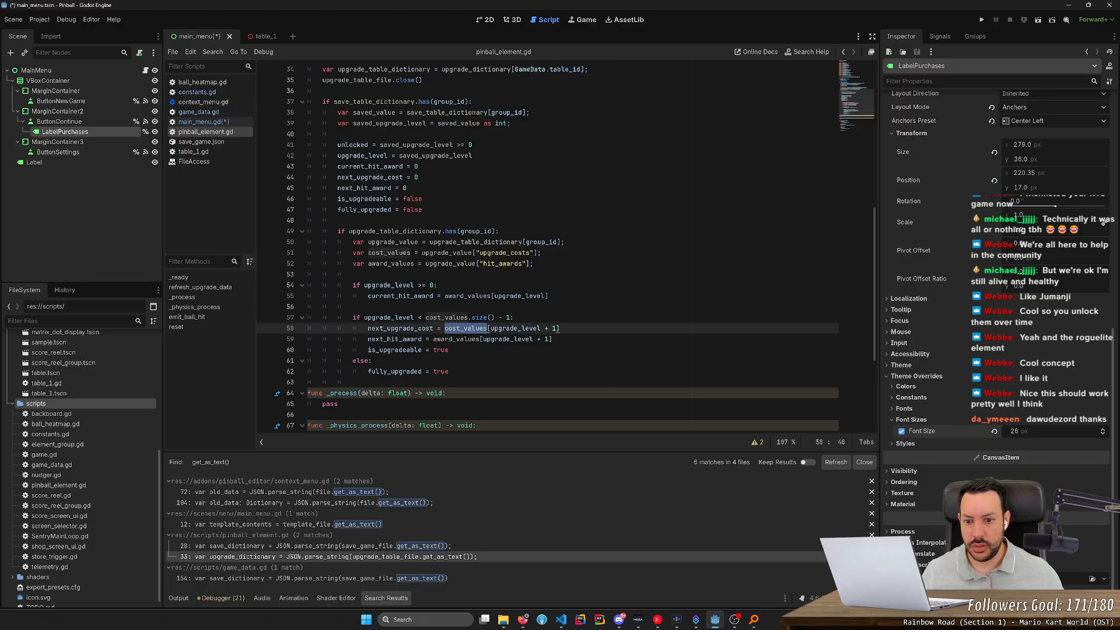
double_click(447, 252)
click(458, 242)
double_click(459, 241)
scroll(459, 242, up, 1)
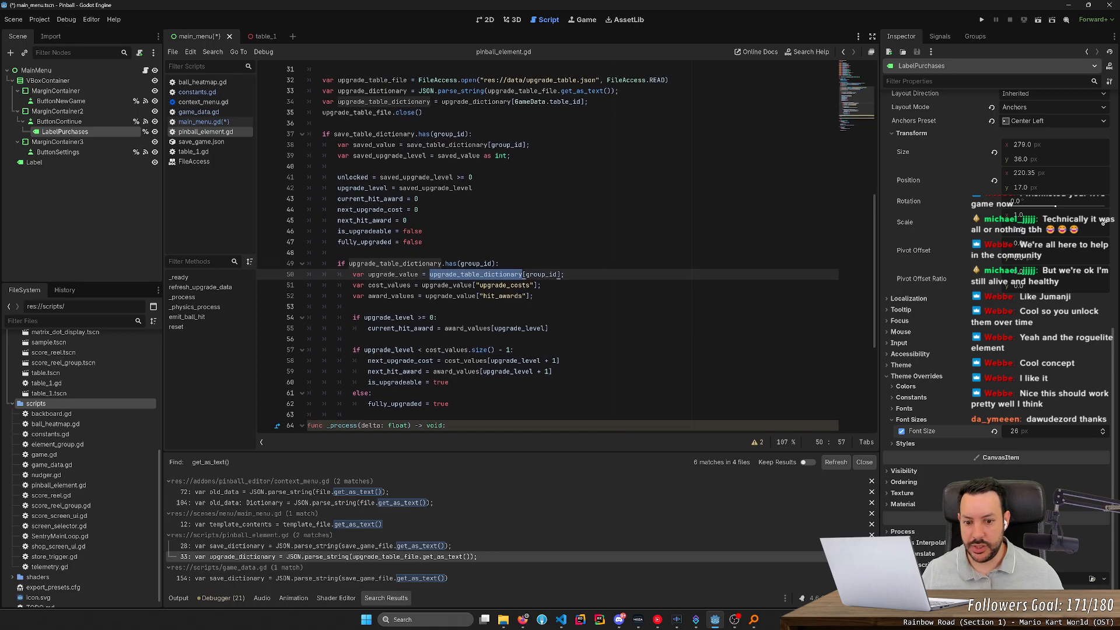
key(alt+Left)
key(alt+Left)
- Turn the inner loop's table_dictionary[group_id] expression into the declaration "var upgrade_level: int = table_dictionary[group_id]"
scroll(567, 249, down, 1)
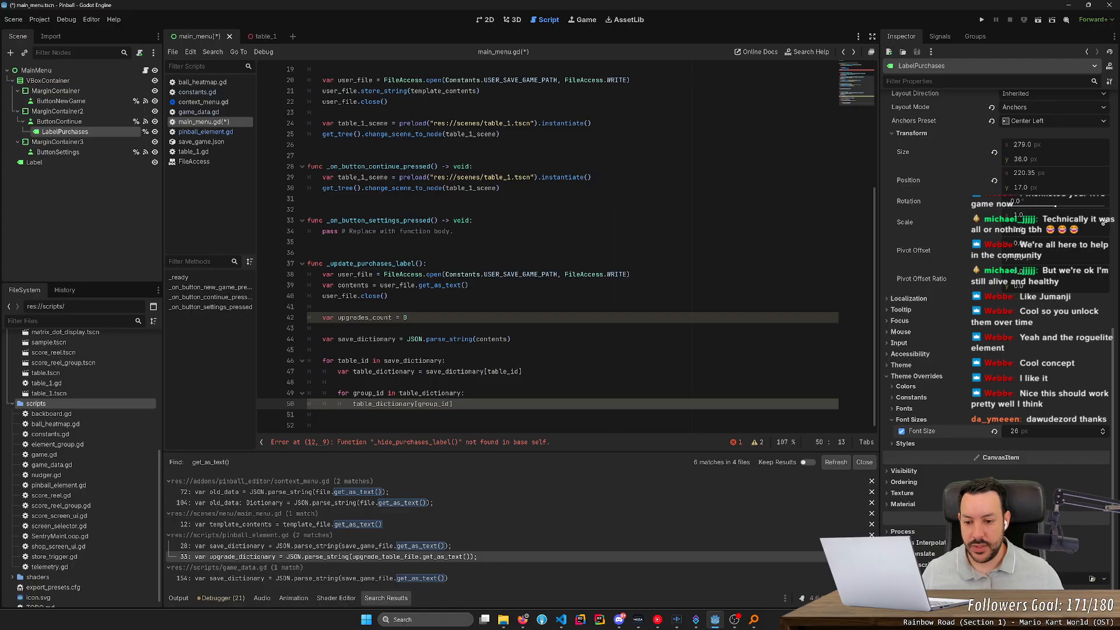
text(var)
key(Right)
key(BackSpace)
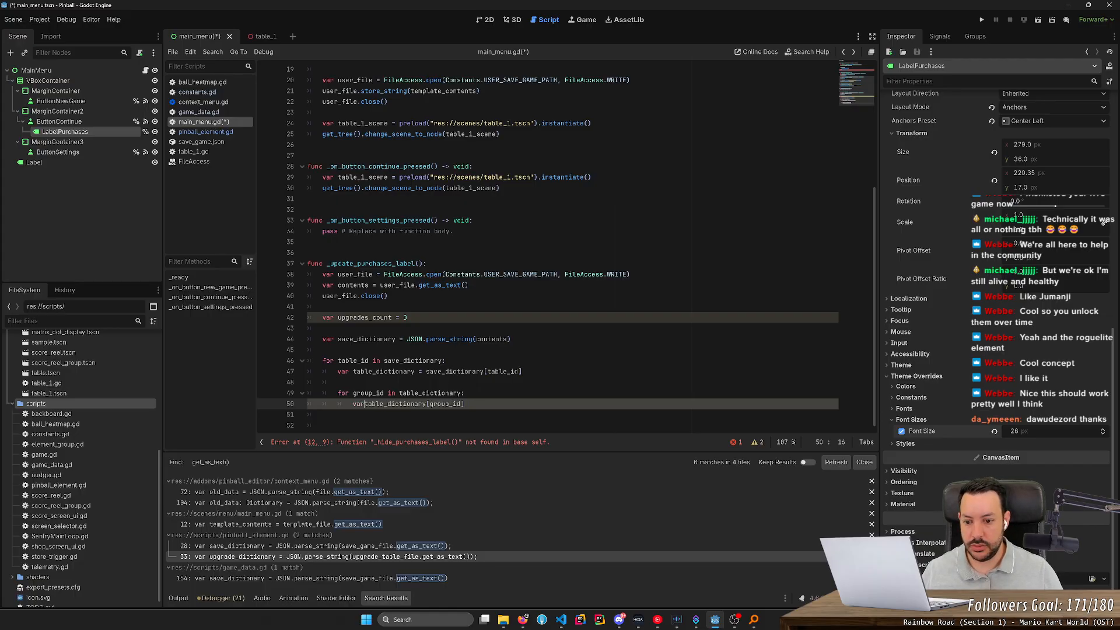
text(upgrade)
text(_level: int)
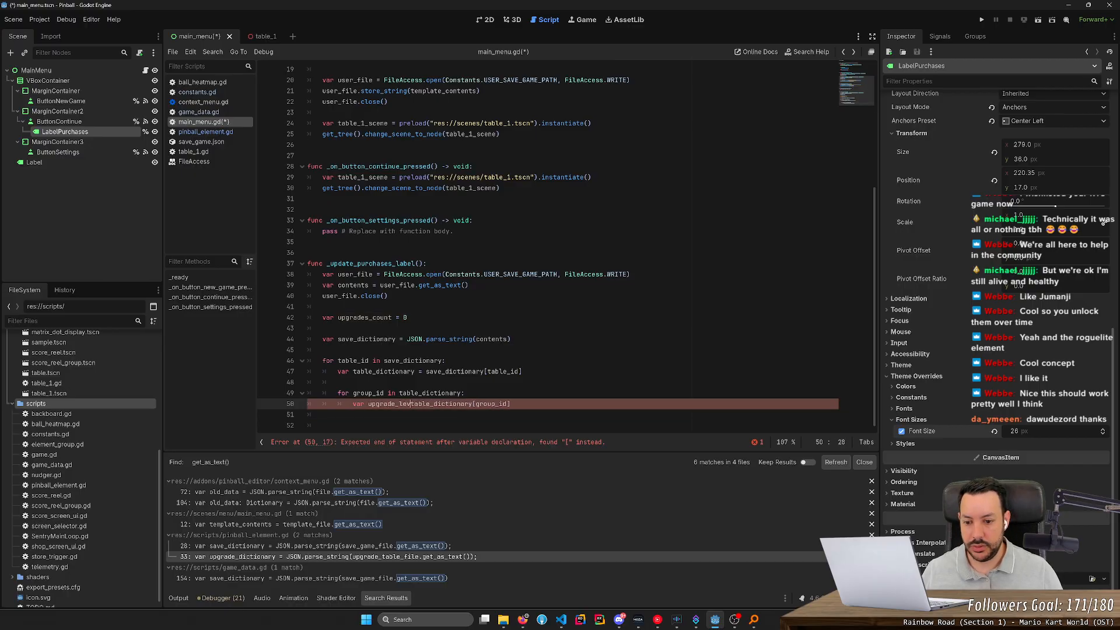
text( =)
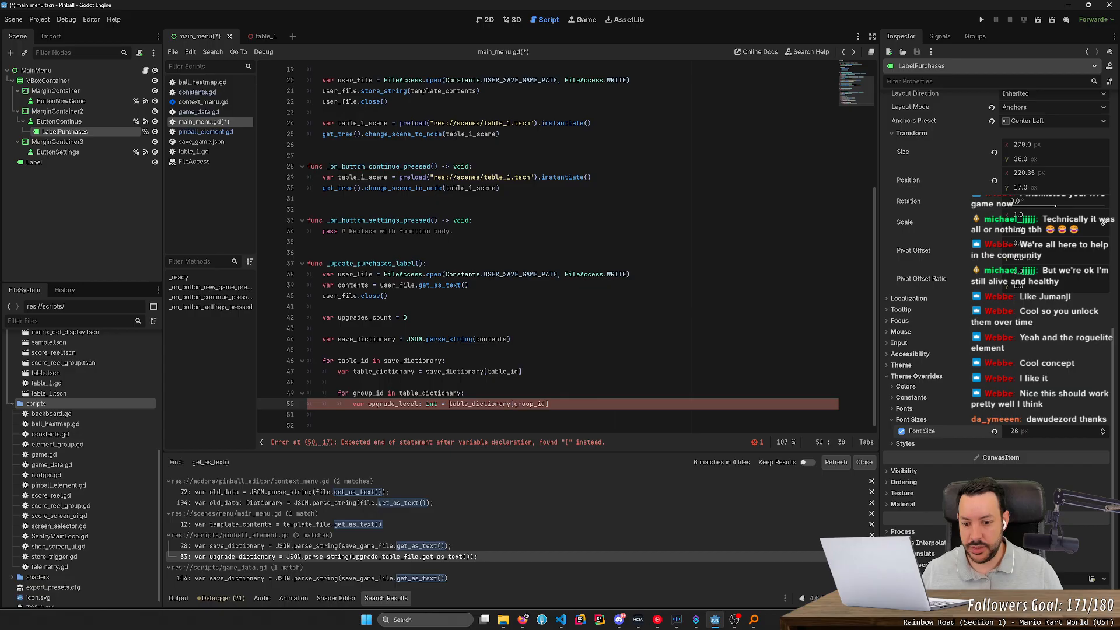
click(322, 415)
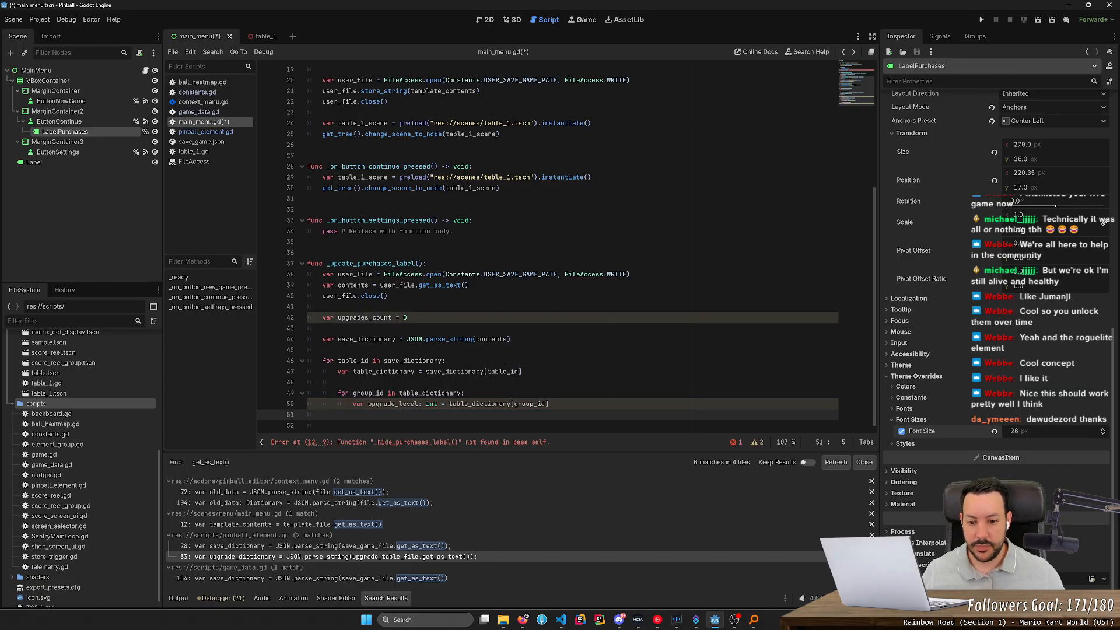
click(549, 404)
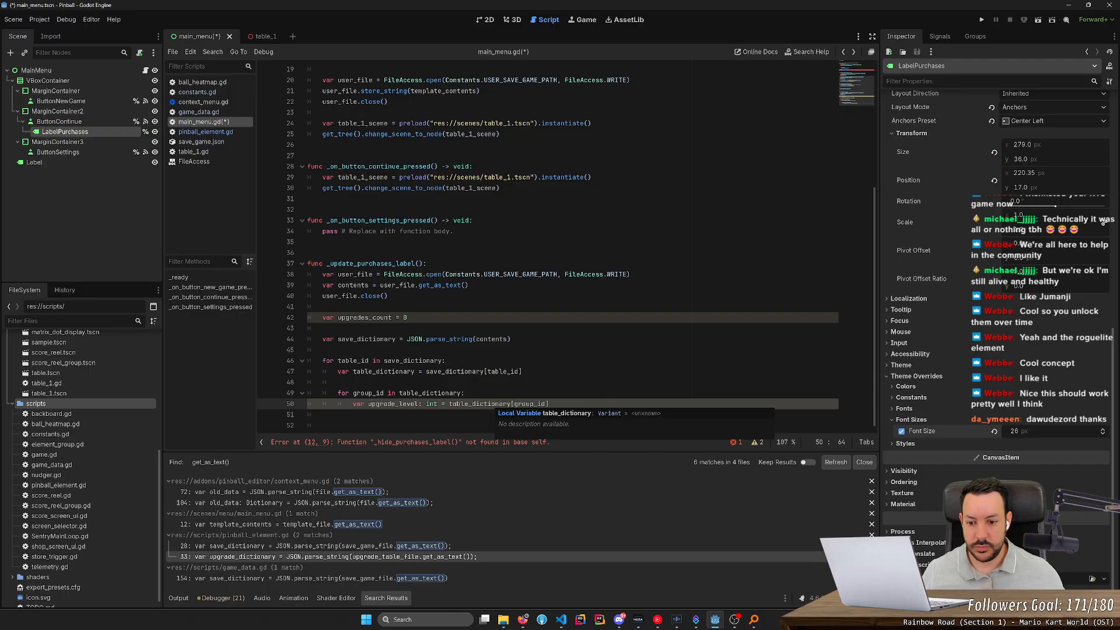
- Add "upgrades_count = upgrade_level + 1" below the upgrade_level declaration inside the inner loop
double_click(393, 404)
click(322, 415)
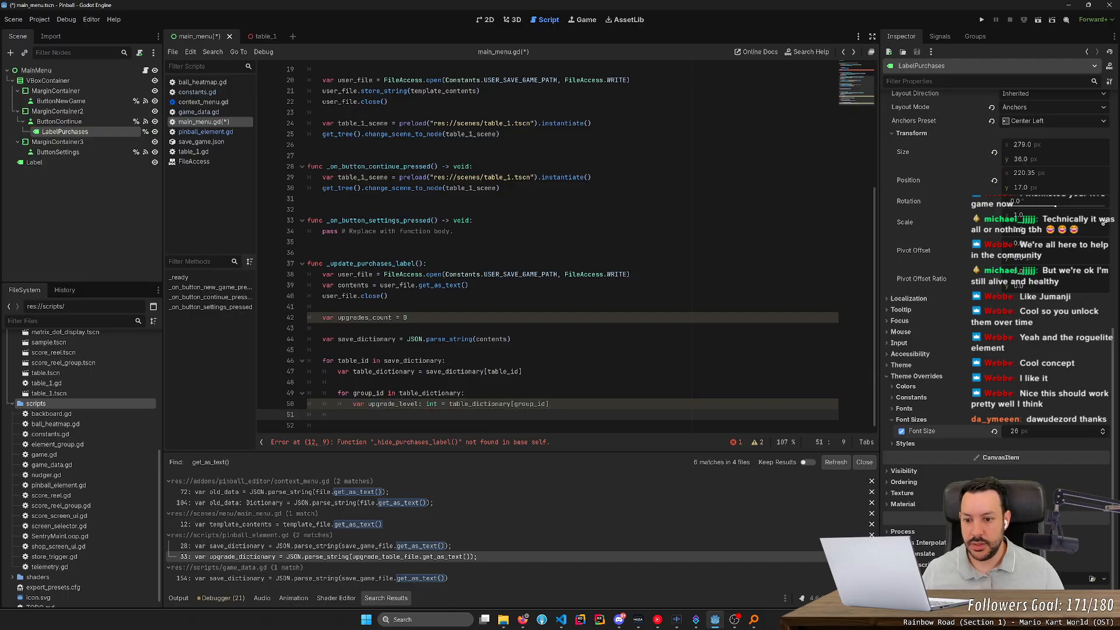
key(Tab)
text(upgrades_count )
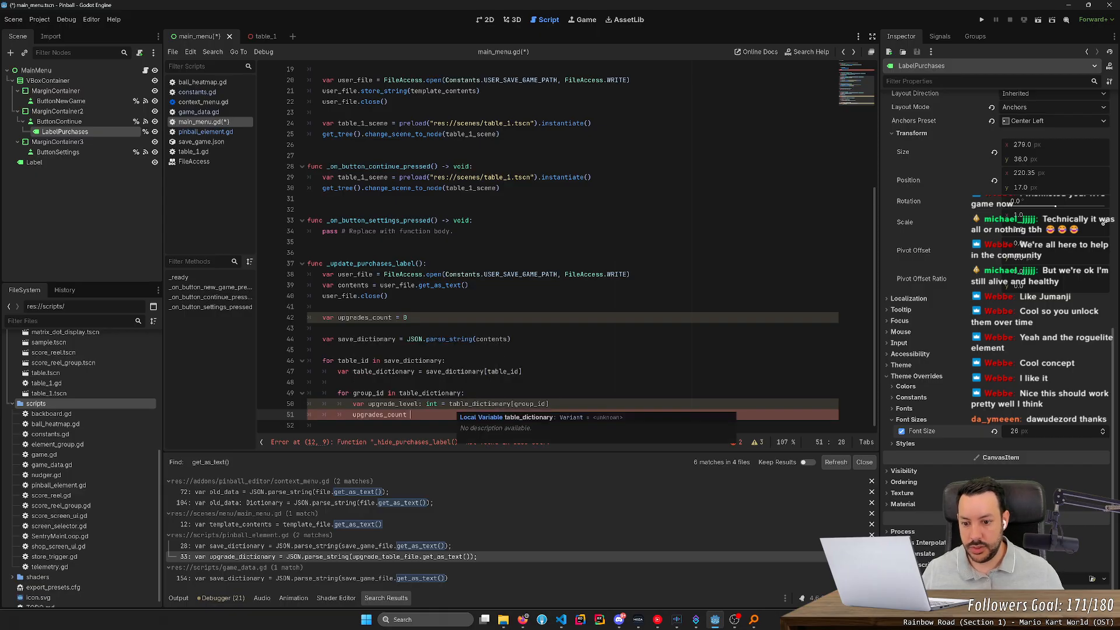
text(= upgrade_level + 1)
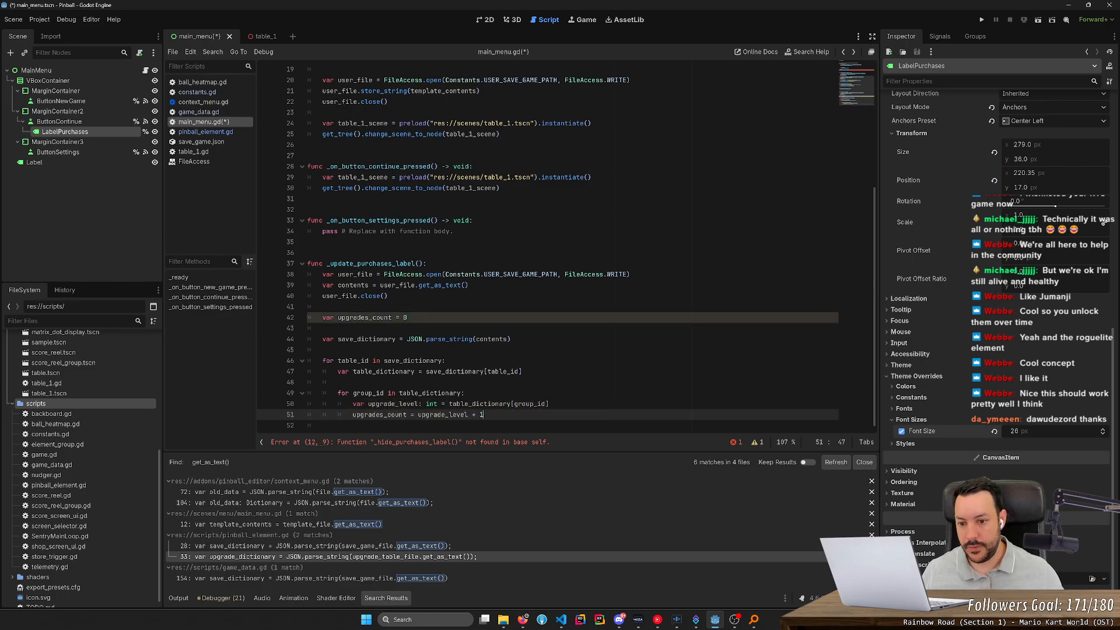
- Set the initial value of upgrades_count to -2
click(408, 318)
key(BackSpace)
text(-2)
- Add the comment "# -2 because we discount the initial flippers" above the upgrades_count declaration and save the script
key(Up)
key(Return)
text(//)
key(BackSpace)
key(BackSpace)
key(BackSpace)
text(#)
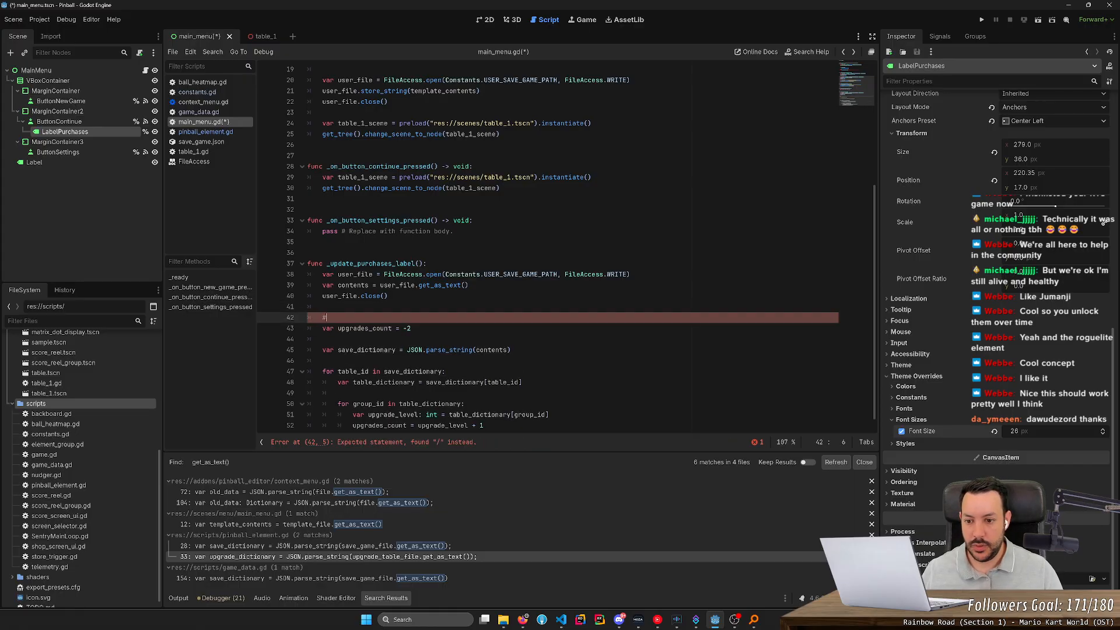
text(#-2 because w)
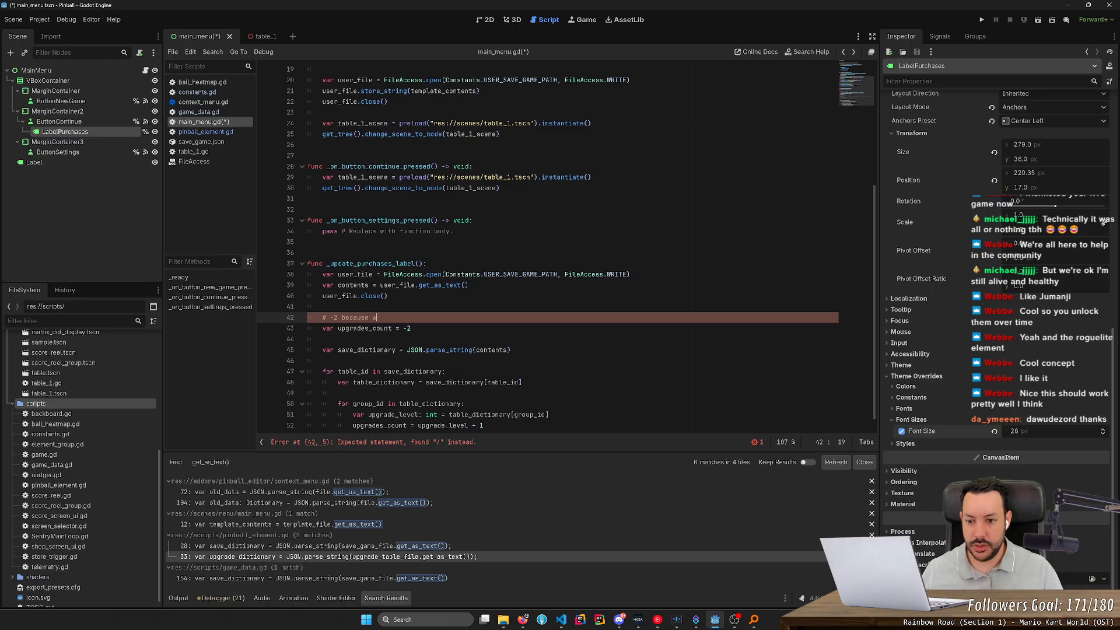
text(e discount the)
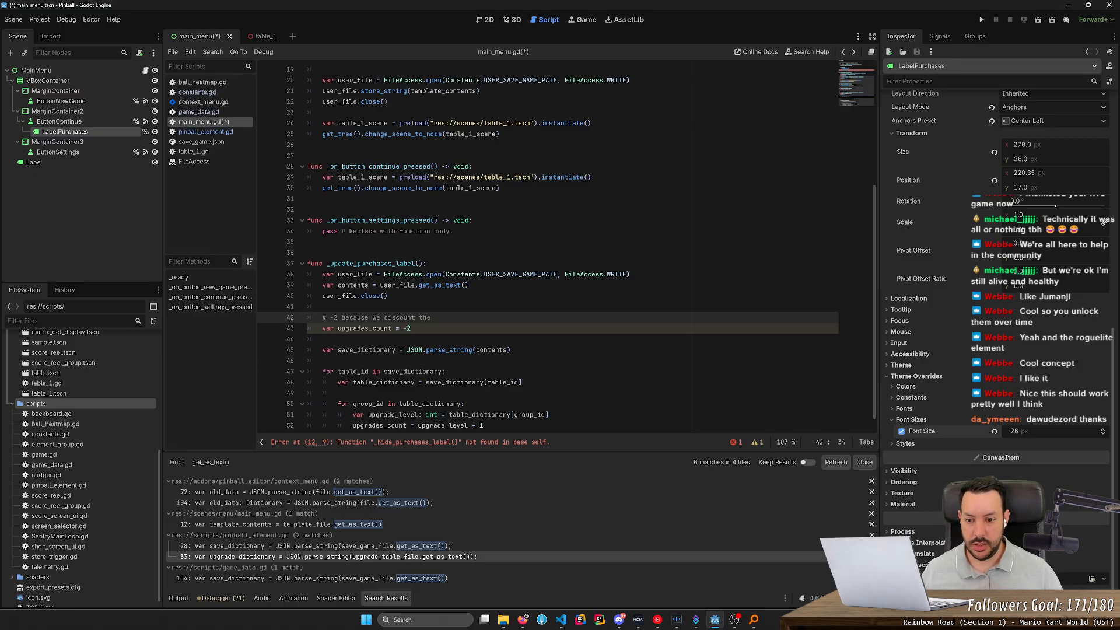
text(flipper)
key(ctrl+BackSpace)
text(initial fl)
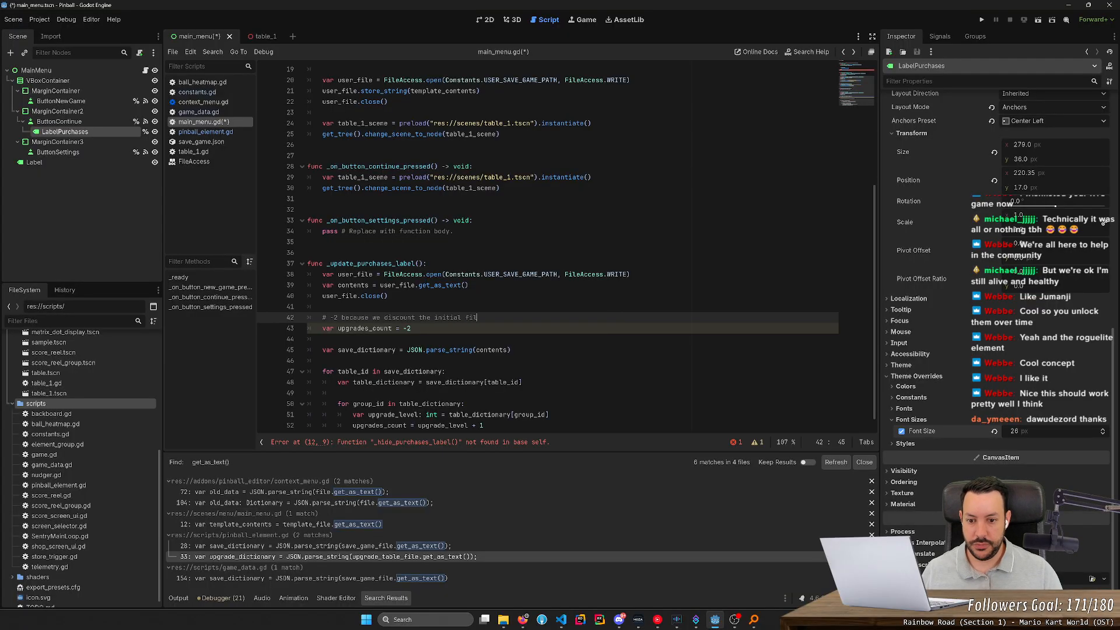
text(ippers)
key(ctrl+s)
- After the loops in _update_purchases_label(), assign upgrades_count to %LabelPurchases.text
scroll(566, 248, down, 1)
click(323, 415)
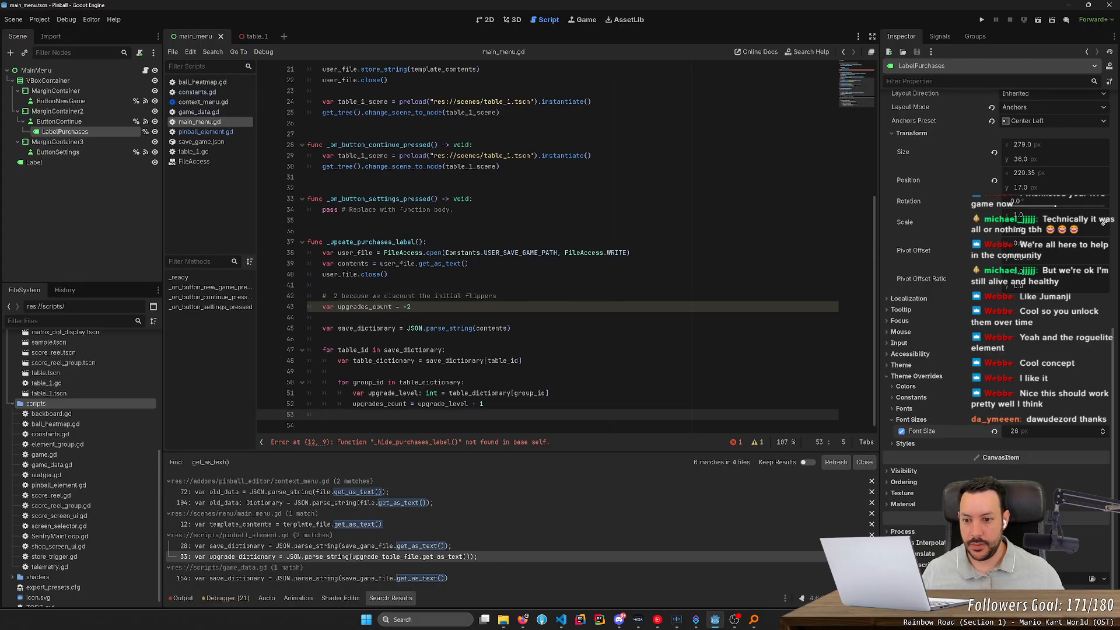
key(Down)
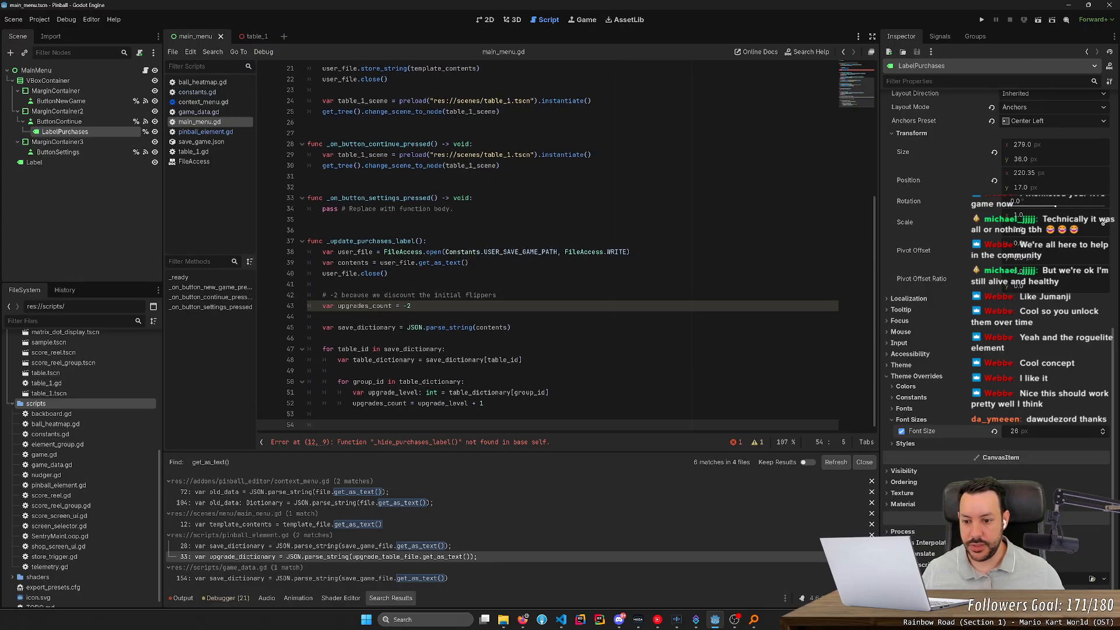
text(%)
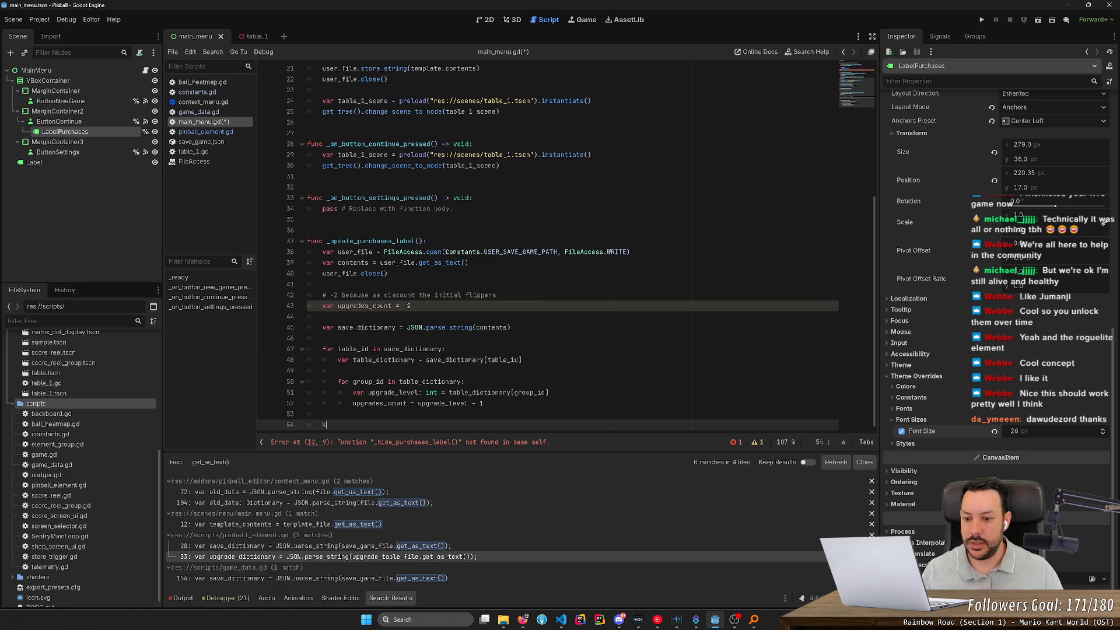
text(LabelPurchases)
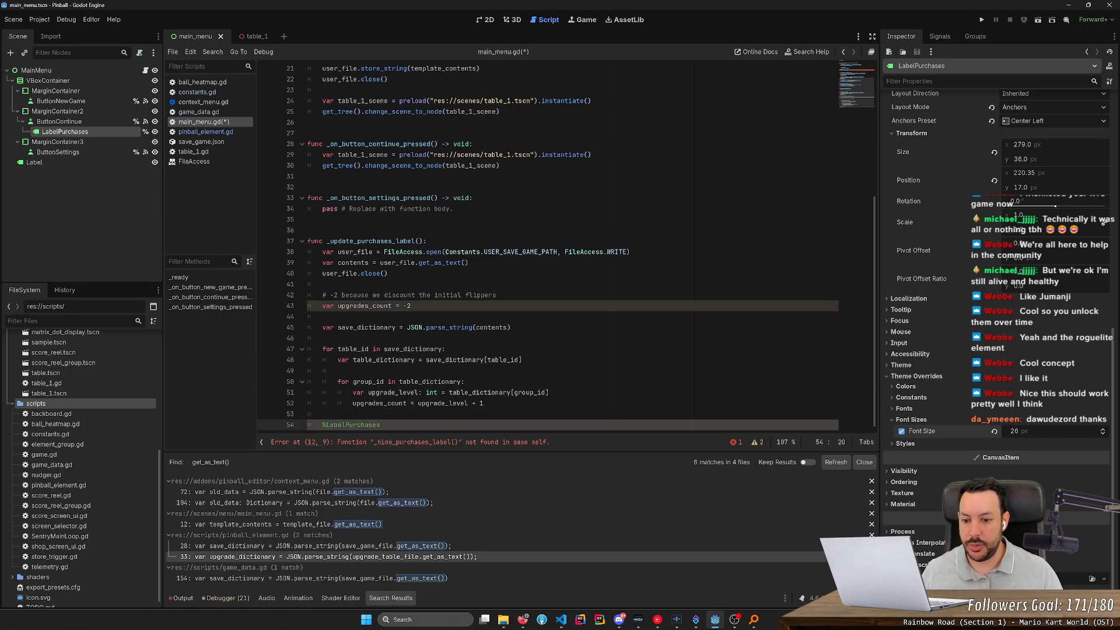
text(.text = "")
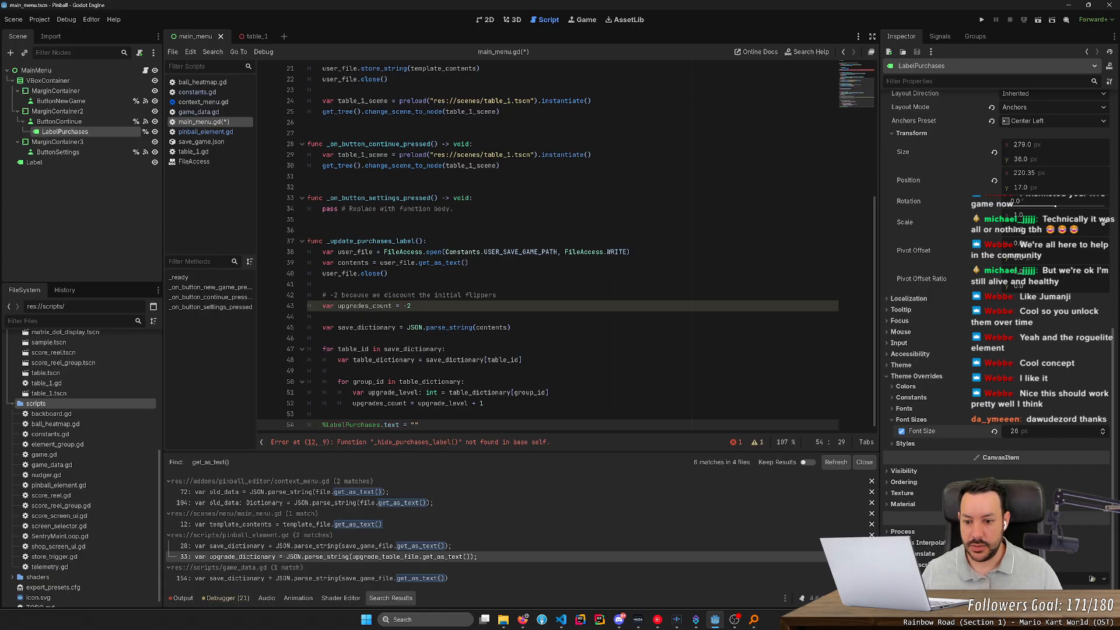
text(upg)
key(BackSpace)
key(BackSpace)
key(BackSpace)
key(BackSpace)
text(up)
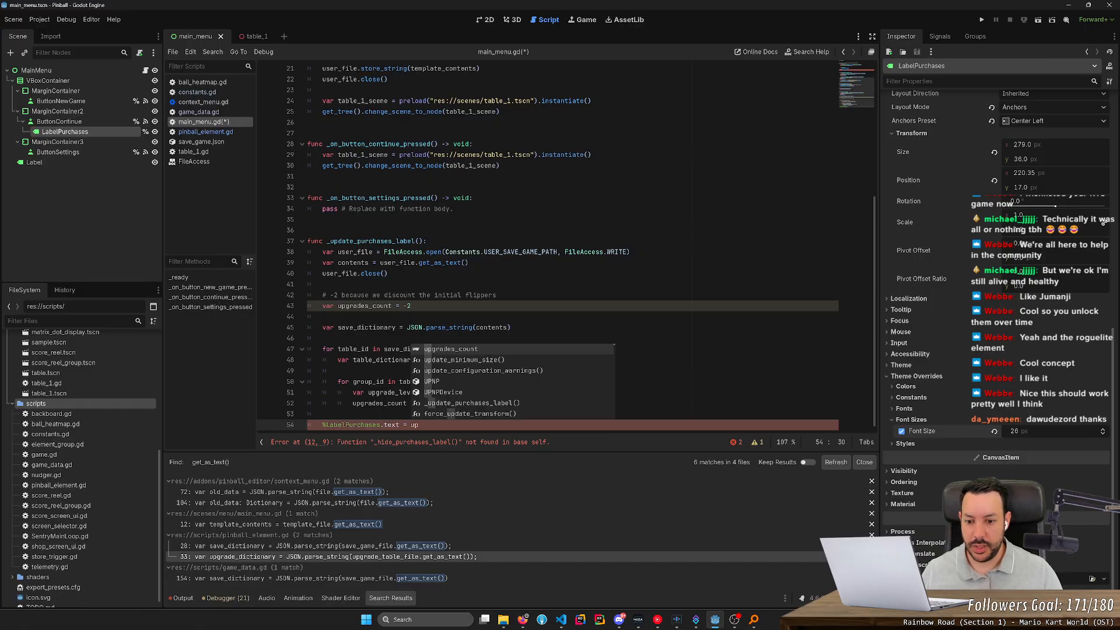
key(Return)
key(BackSpace)
key(BackSpace)
- Append the string " upgrades purchased" to upgrades_count in the %LabelPurchases.text assignment
text(+ " purc)
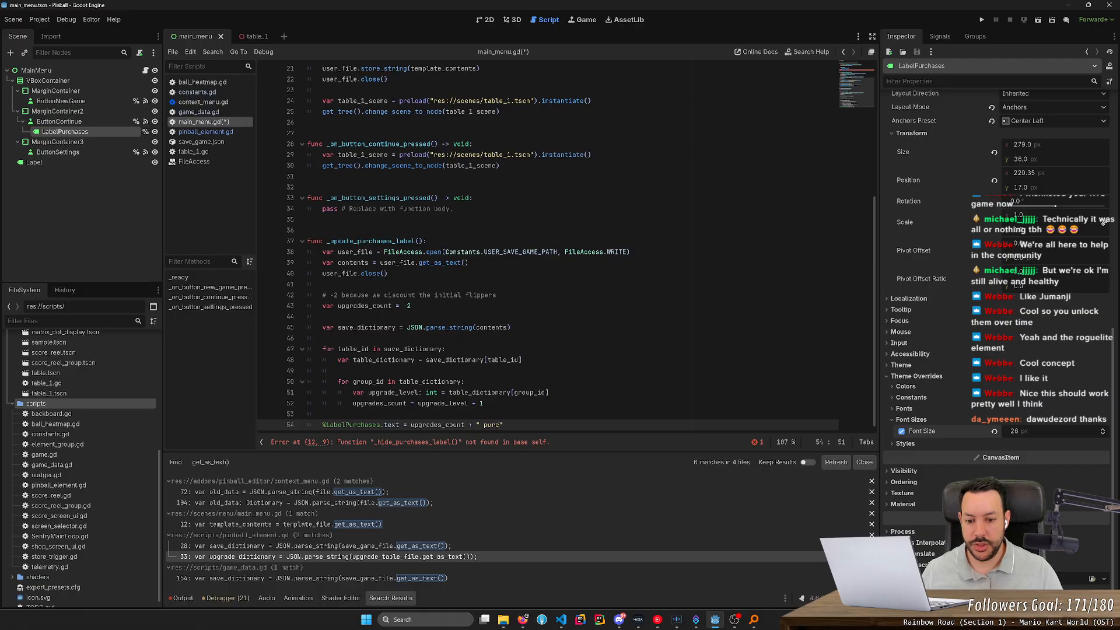
key(BackSpace)
key(BackSpace)
key(BackSpace)
key(BackSpace)
text(upgrades purchased)
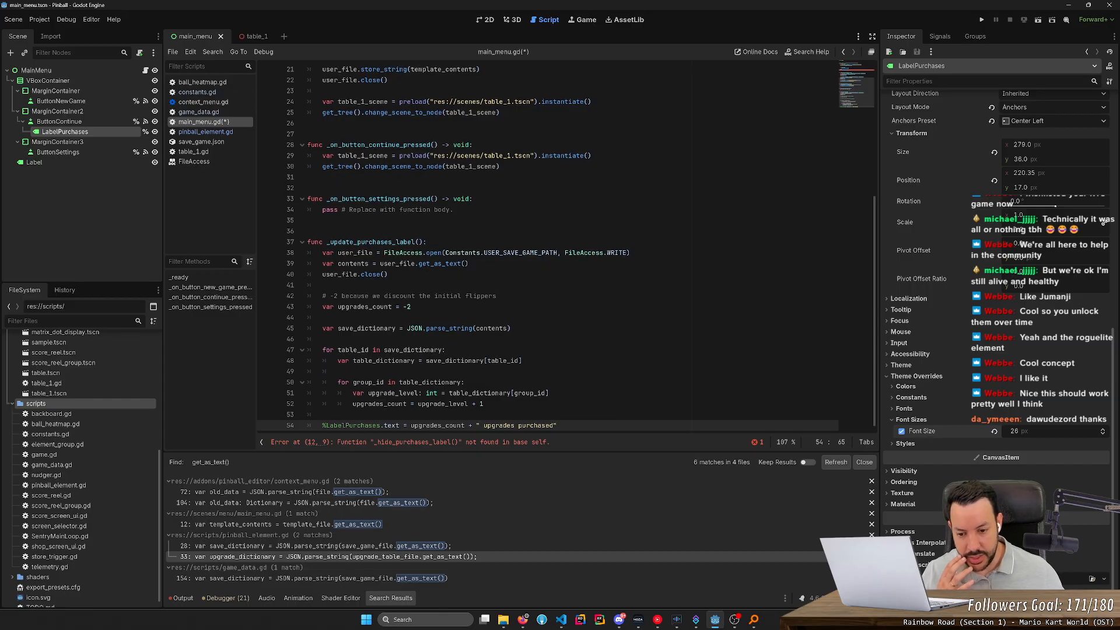
double_click(437, 425)
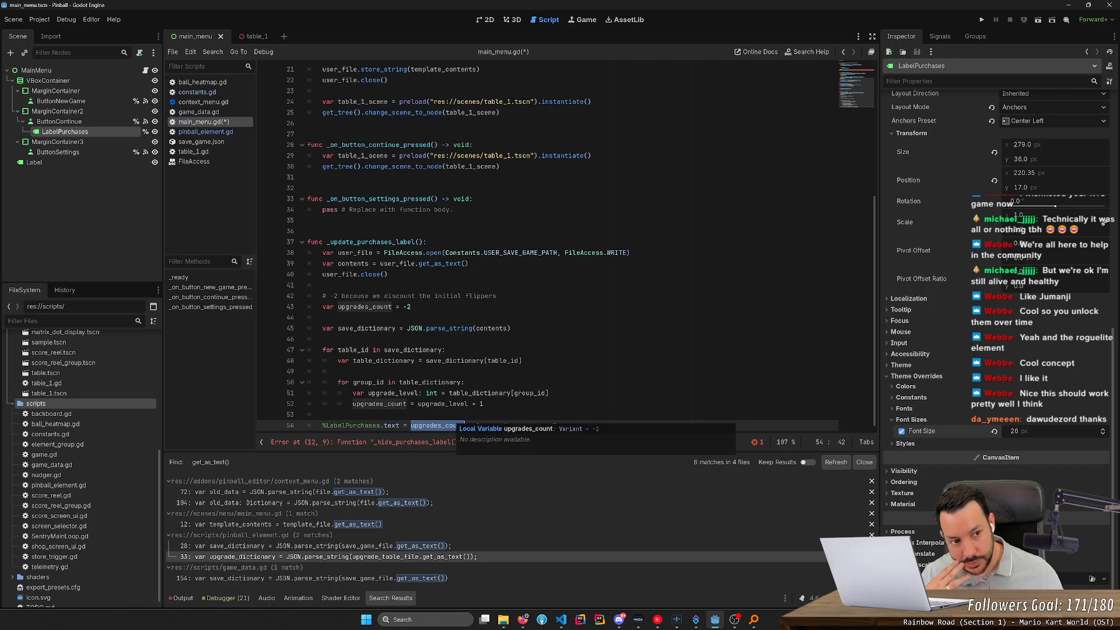
click(465, 393)
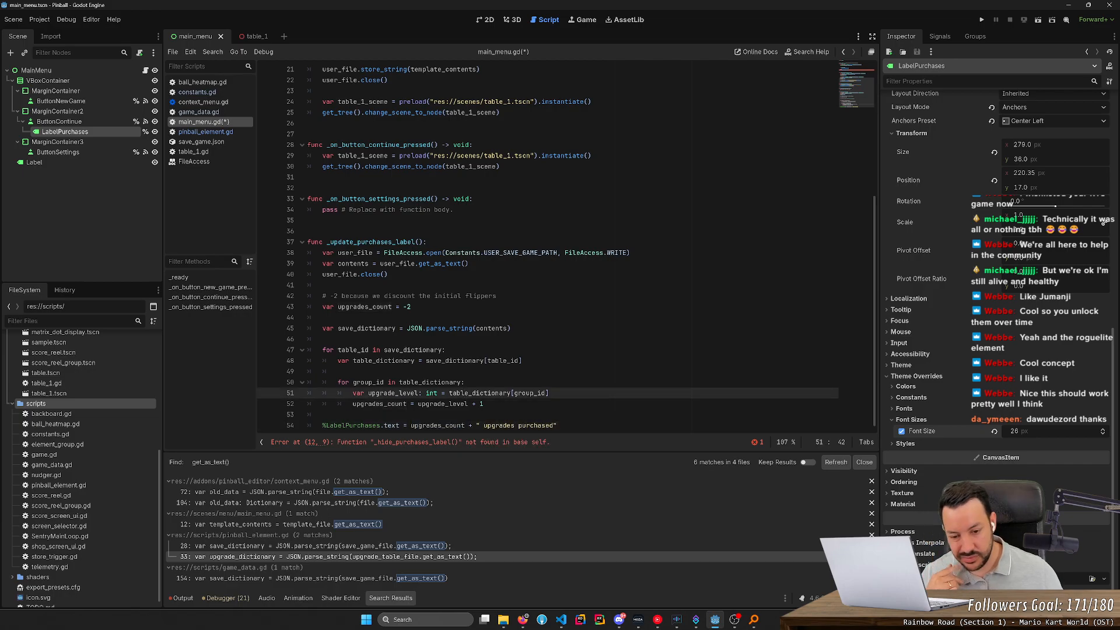
click(338, 372)
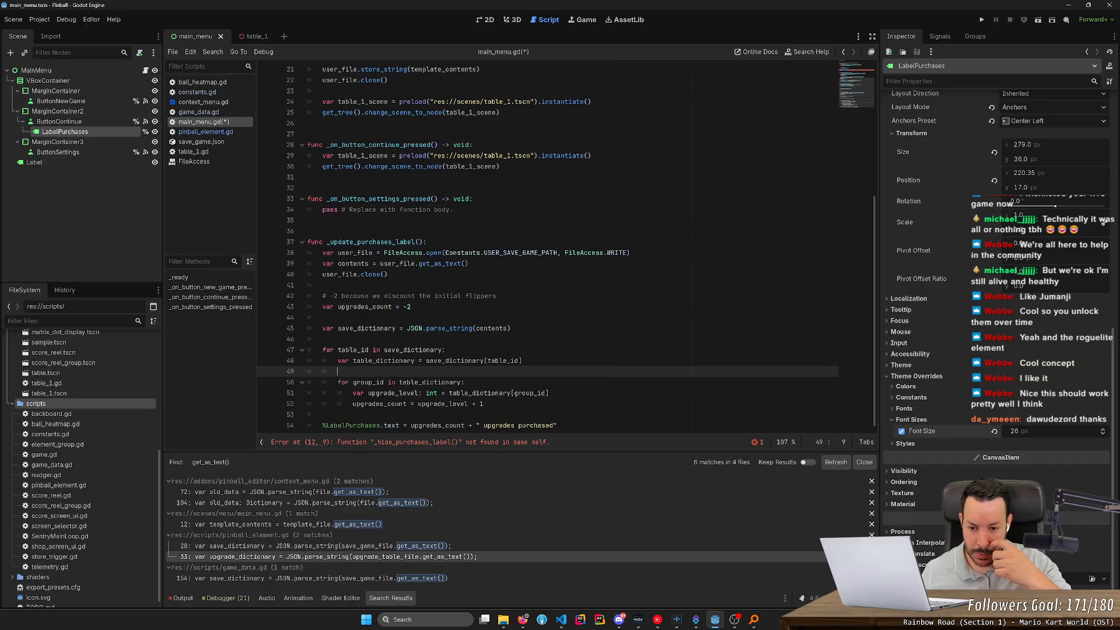
- Try to declare "func _hide_purchases_label():" below _update_purchases_label(), reusing the function name called in _ready()
scroll(378, 245, up, 7)
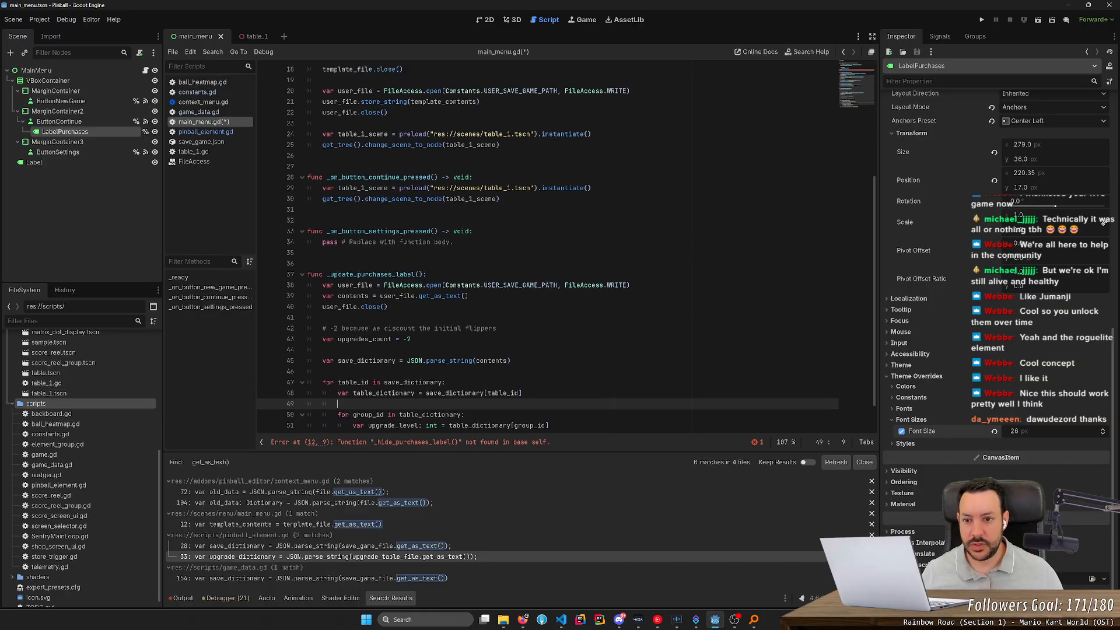
double_click(378, 188)
key(ctrl+c)
scroll(378, 245, down, 7)
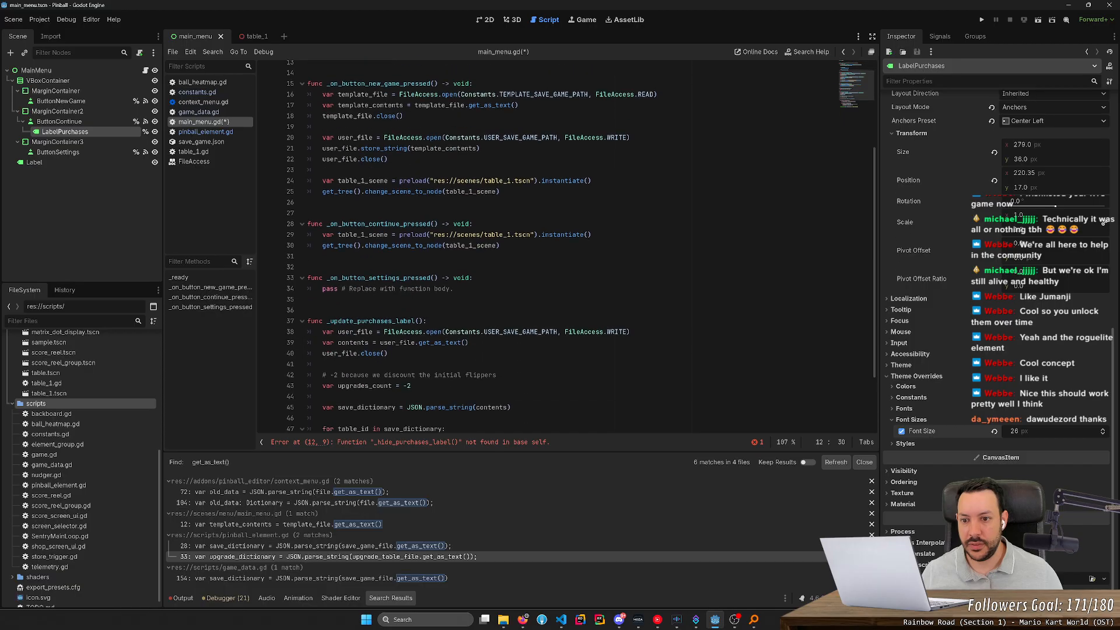
click(558, 425)
key(Return)
key(Return)
key(BackSpace)
key(ctrl+v)
text(func)
key(End)
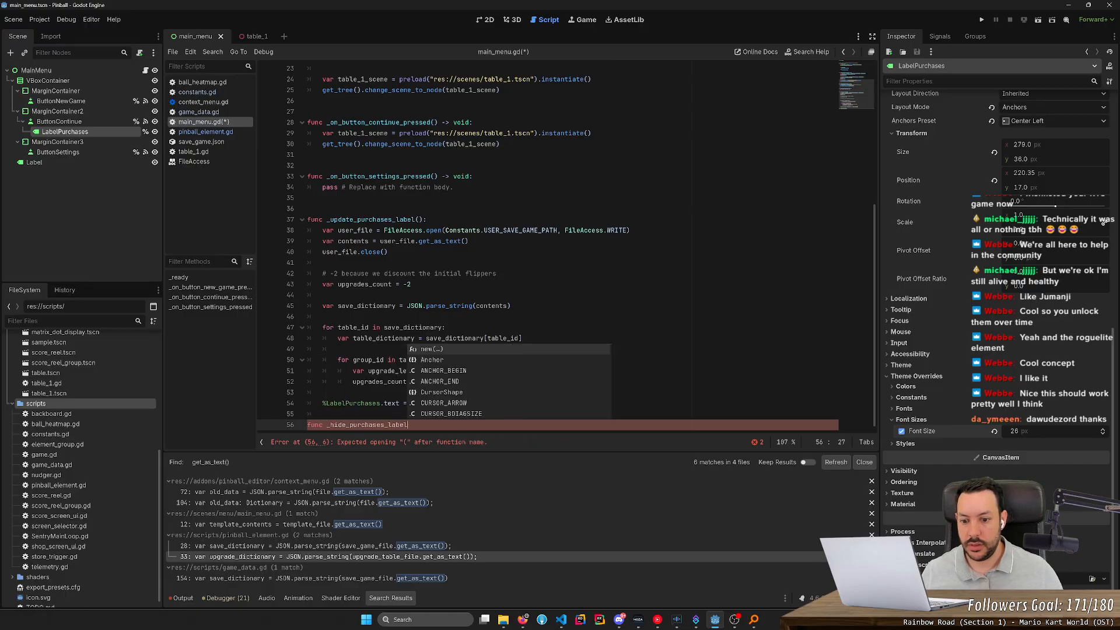
text(():)
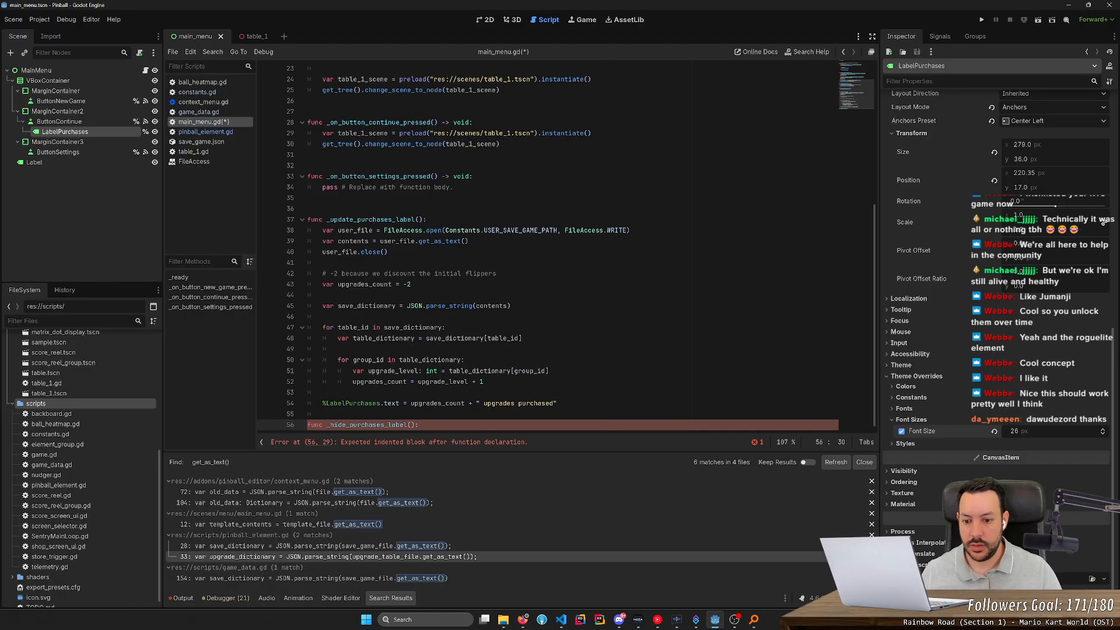
- Remove the empty _hide_purchases_label() declaration and the blank lines before it from the end of the script
key(ctrl+x)
key(BackSpace)
key(BackSpace)
- Try to delete the has_save_game condition together with the _update_purchases_label() call from _ready(), and undo the attempt
scroll(548, 247, up, 6)
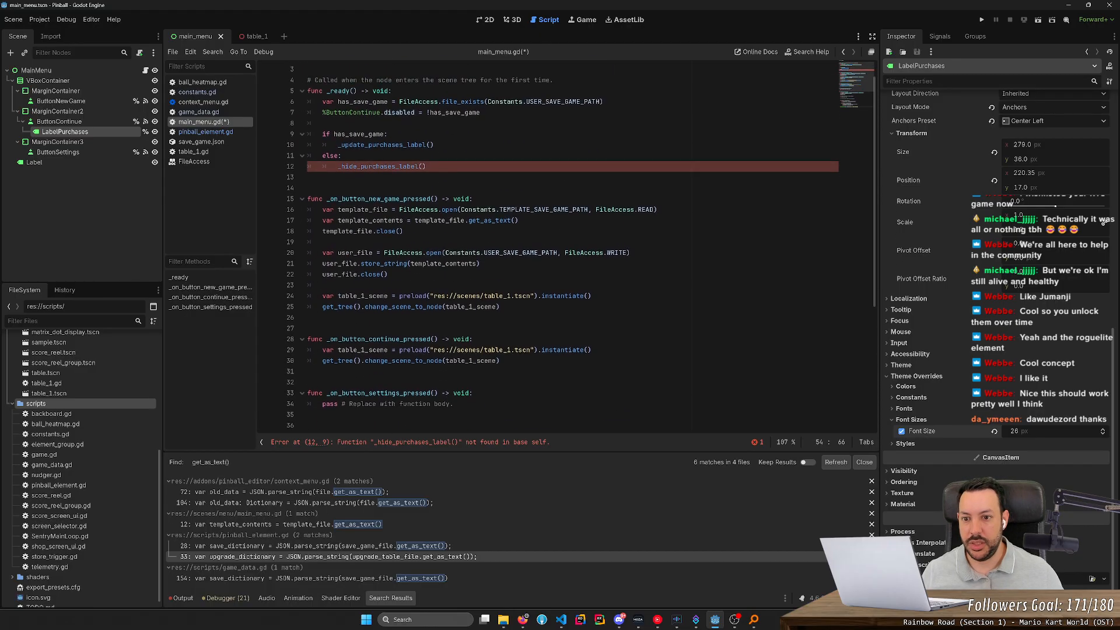
scroll(341, 177, up, 1)
drag(342, 177, 308, 155)
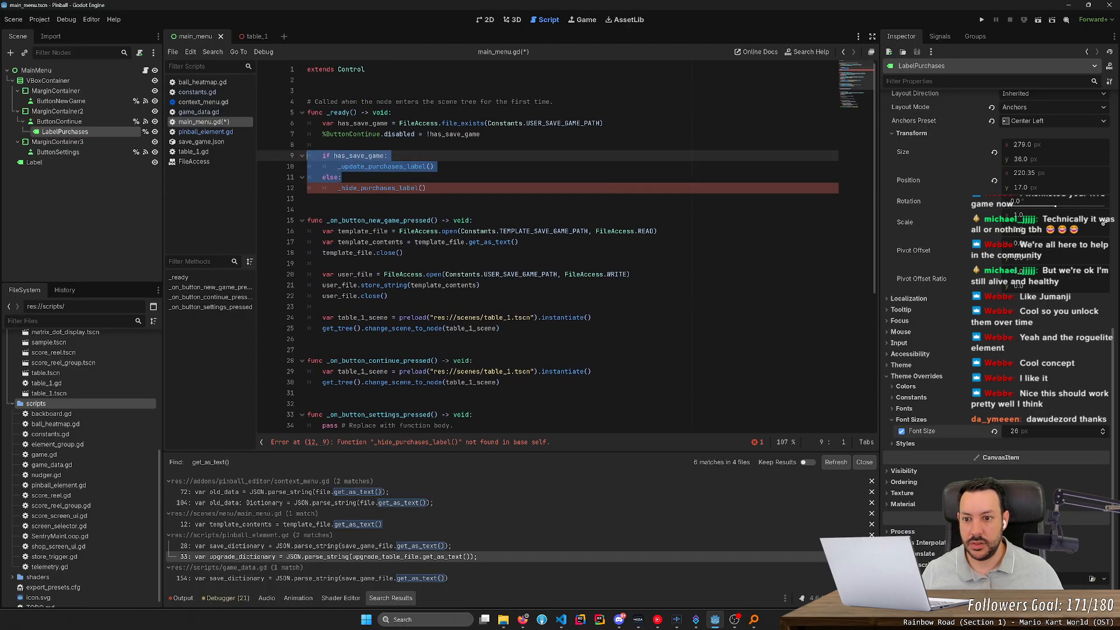
key(Delete)
key(Down)
key(shift+Tab)
key(Up)
key(Delete)
key(ctrl+z)
key(ctrl+z)
key(ctrl+z)
- Remove the has_save_game condition and its else branch from _ready(), leaving an unindented, unconditional _update_purchases_label() call
key(Left)
key(ctrl+shift+k)
key(Down)
key(ctrl+shift+k)
key(ctrl+shift+k)
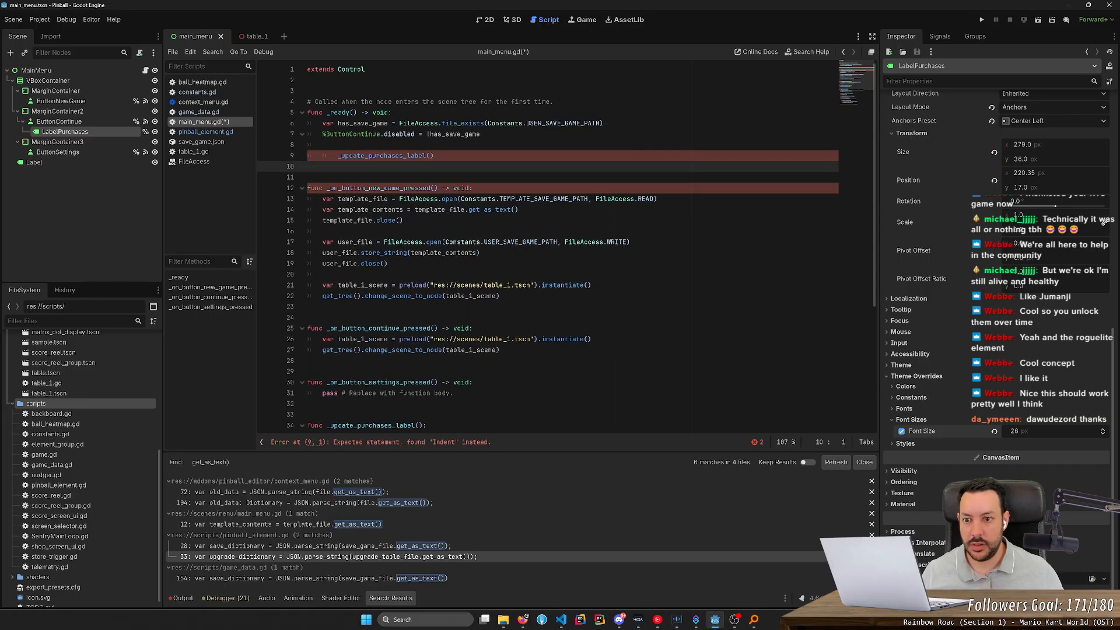
key(Up)
key(shift+Tab)
scroll(548, 245, down, 1)
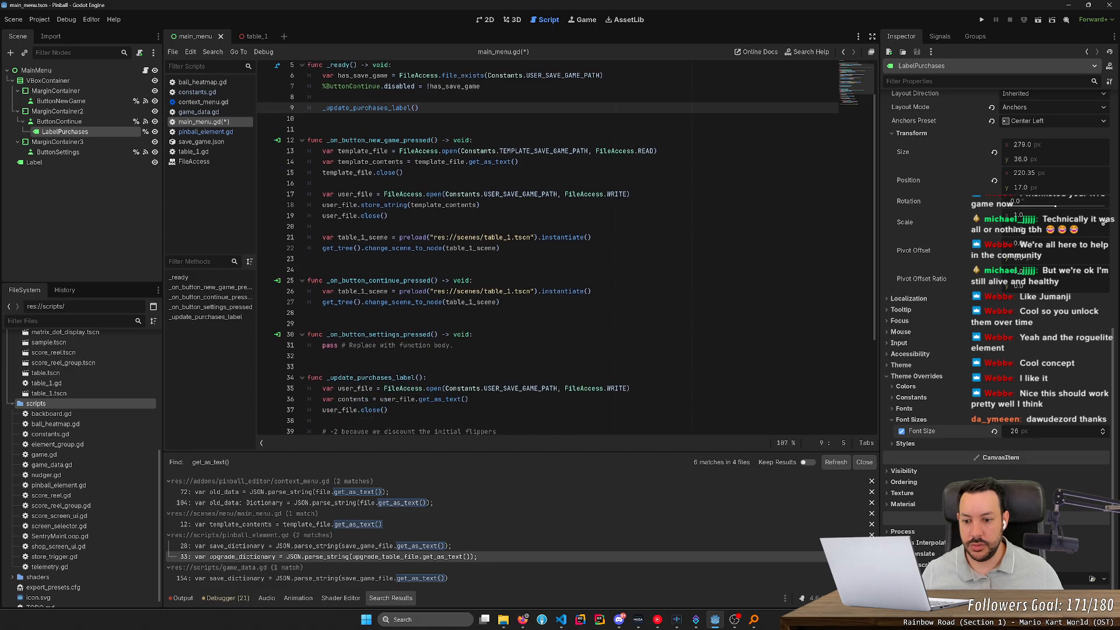
- Copy the has_save_game file-existence declaration from _ready() to the start of _update_purchases_label()
scroll(490, 306, down, 3)
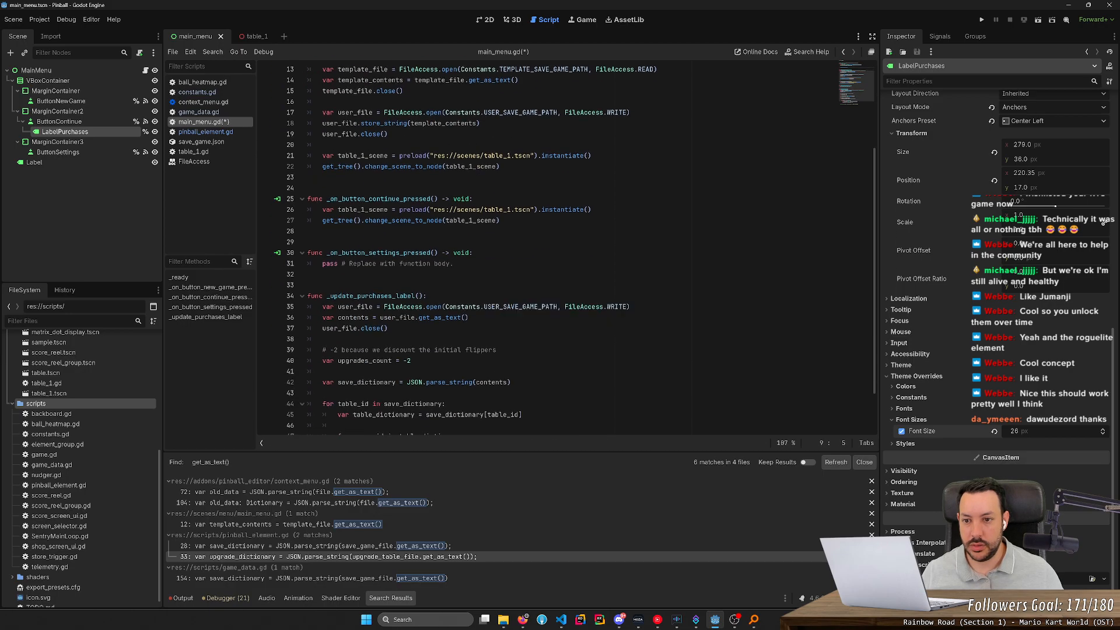
scroll(548, 245, up, 4)
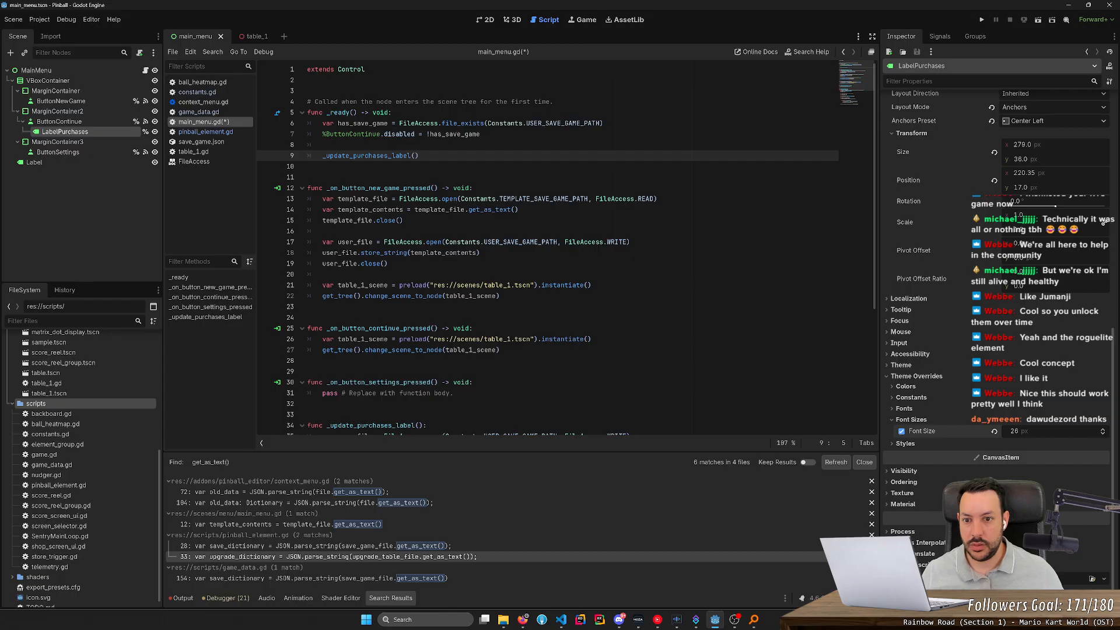
drag(603, 123, 394, 112)
scroll(501, 245, down, 4)
click(449, 295)
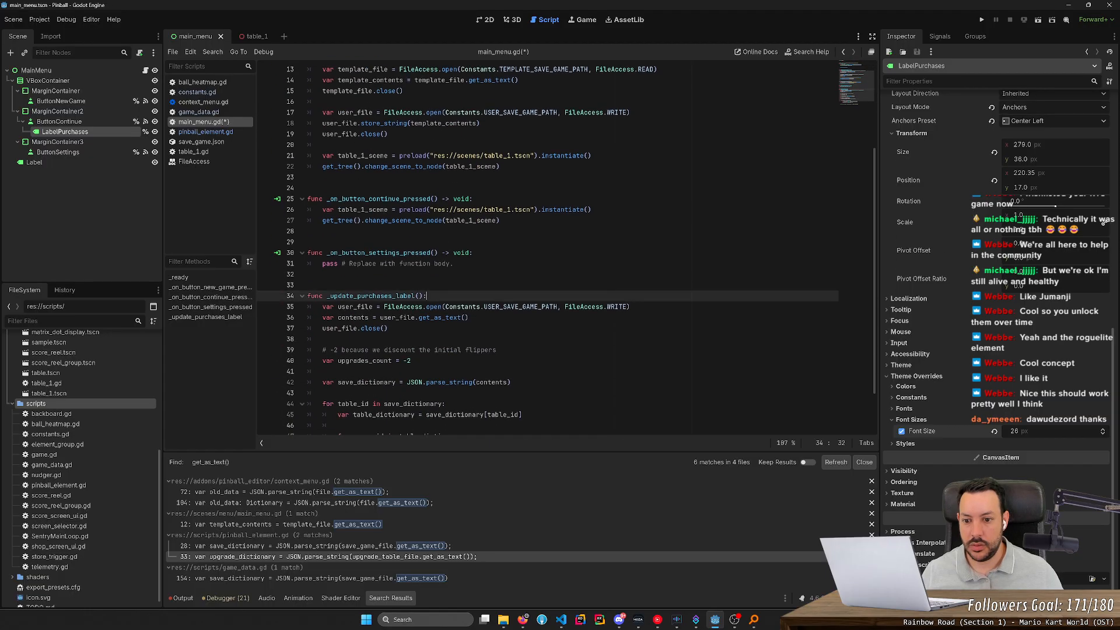
key(Return)
key(ctrl+v)
key(Return)
key(Up)
key(Up)
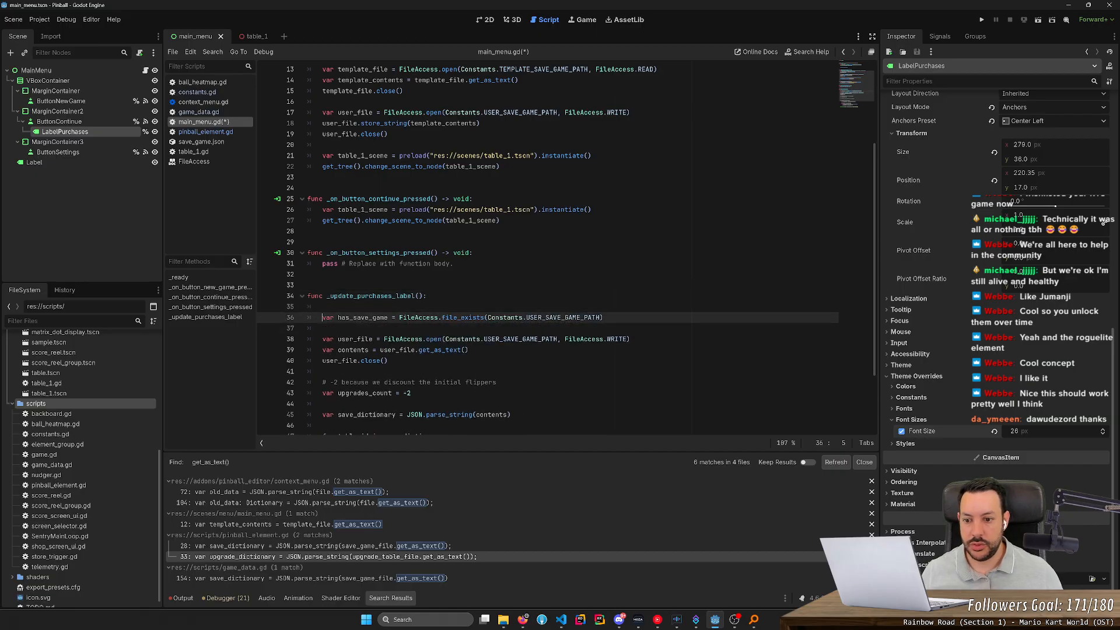
key(Delete)
key(Delete)
key(Down)
- Add an "if not has_save_game:" block that sets %LabelPurchases.text to "" and returns, and save the script
text(if not has_save_game:)
key(Return)
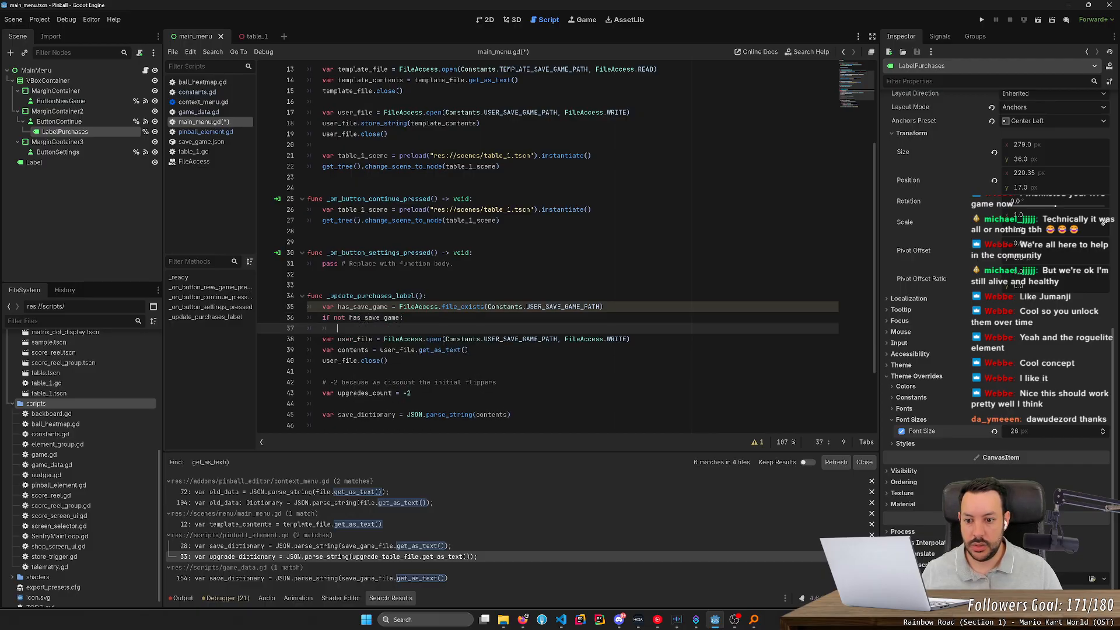
text(%La)
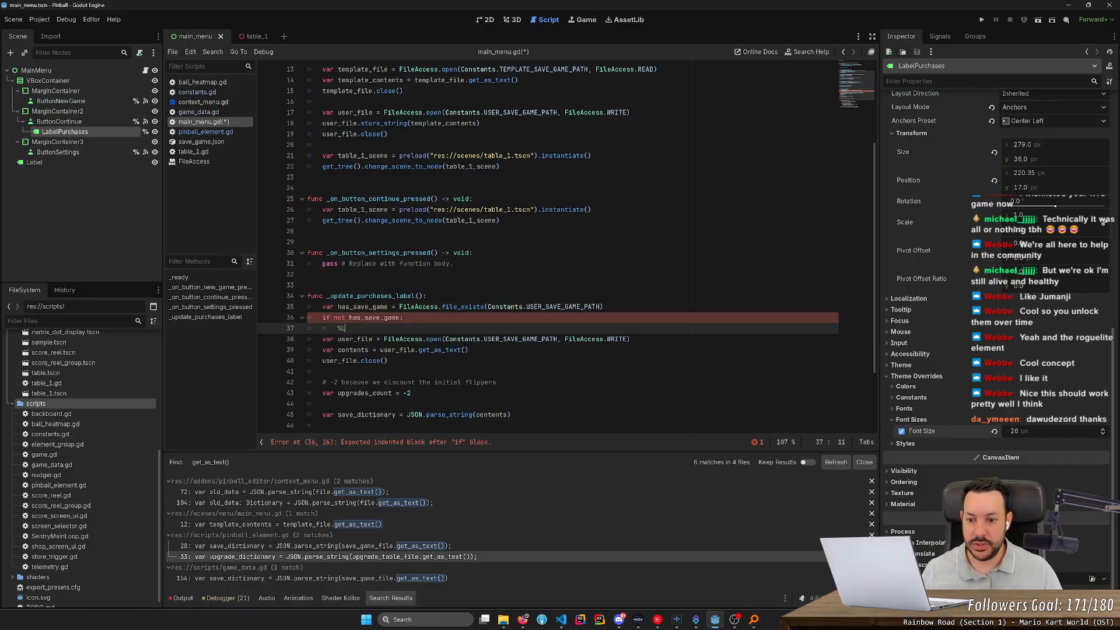
text(text = "")
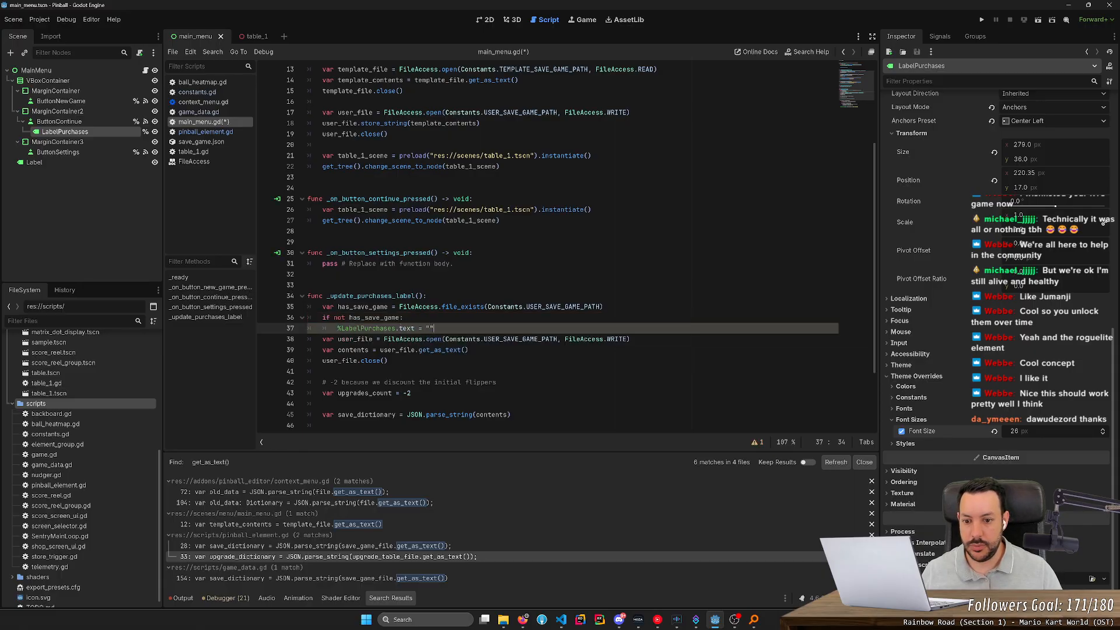
key(Return)
text(return)
key(Return)
key(Return)
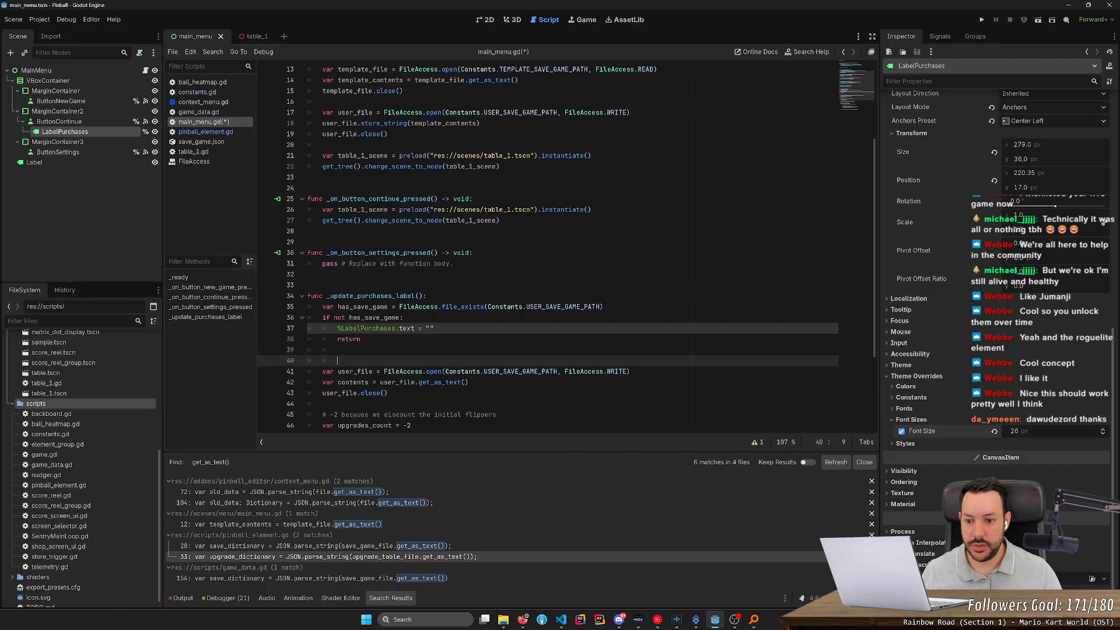
scroll(867, 158, down, 4)
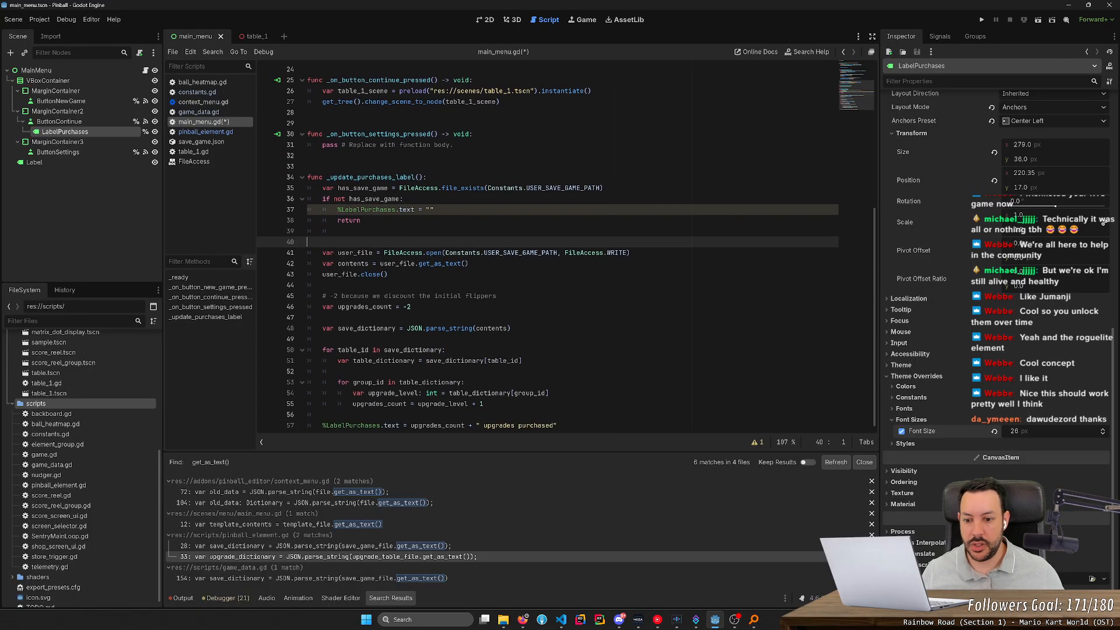
key(ctrl+s)
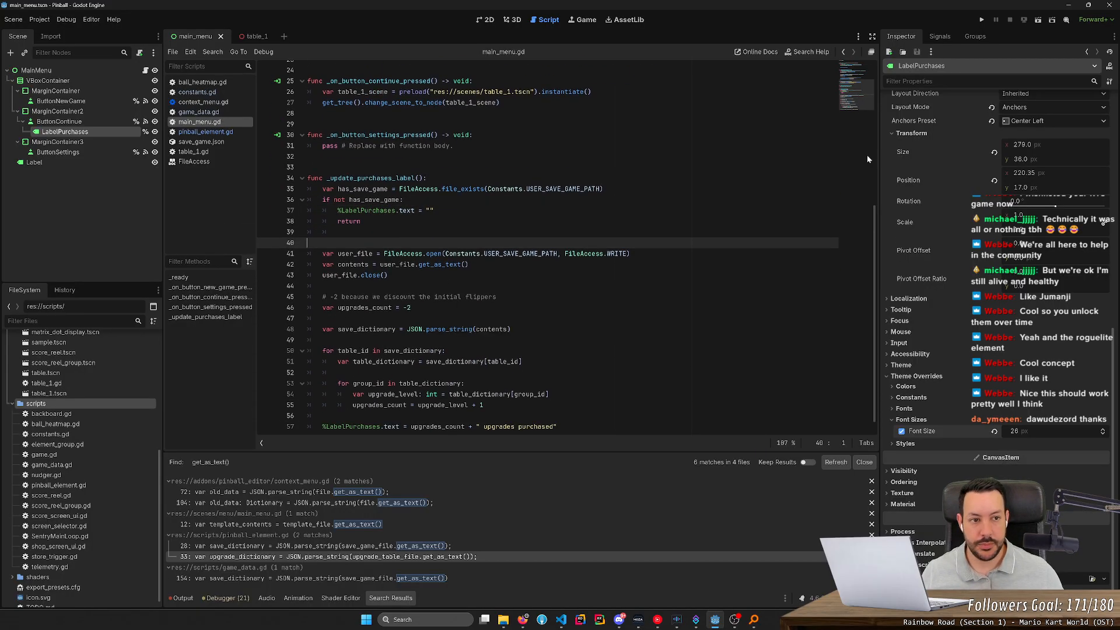
- Run the project, inspect save_dictionary in the table_id loop of _update_purchases_label(), and stop the run
click(982, 19)
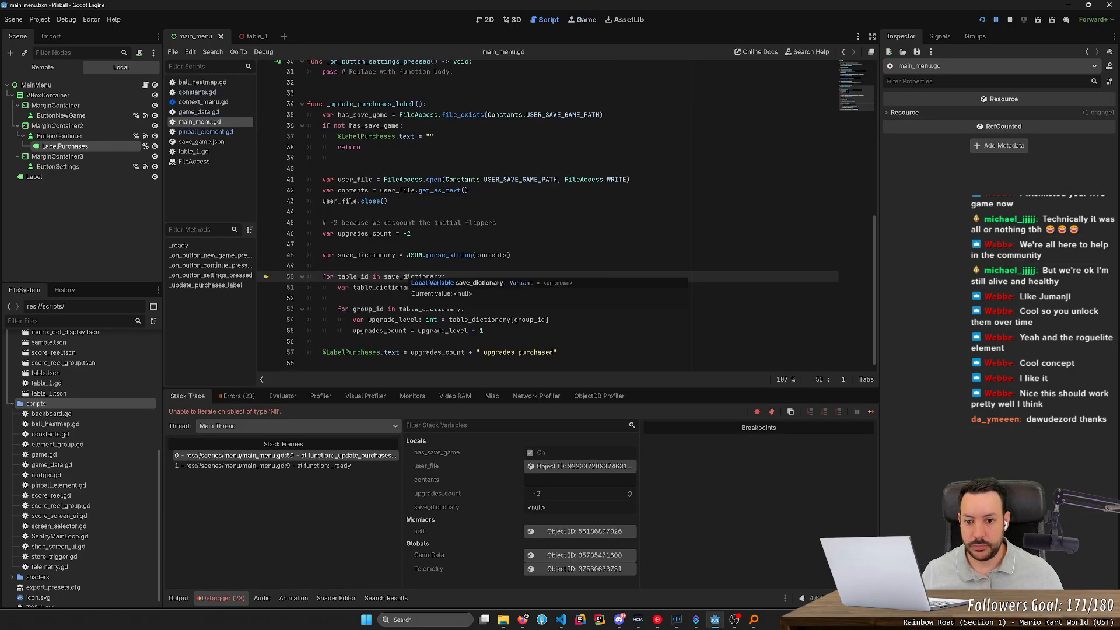
double_click(412, 277)
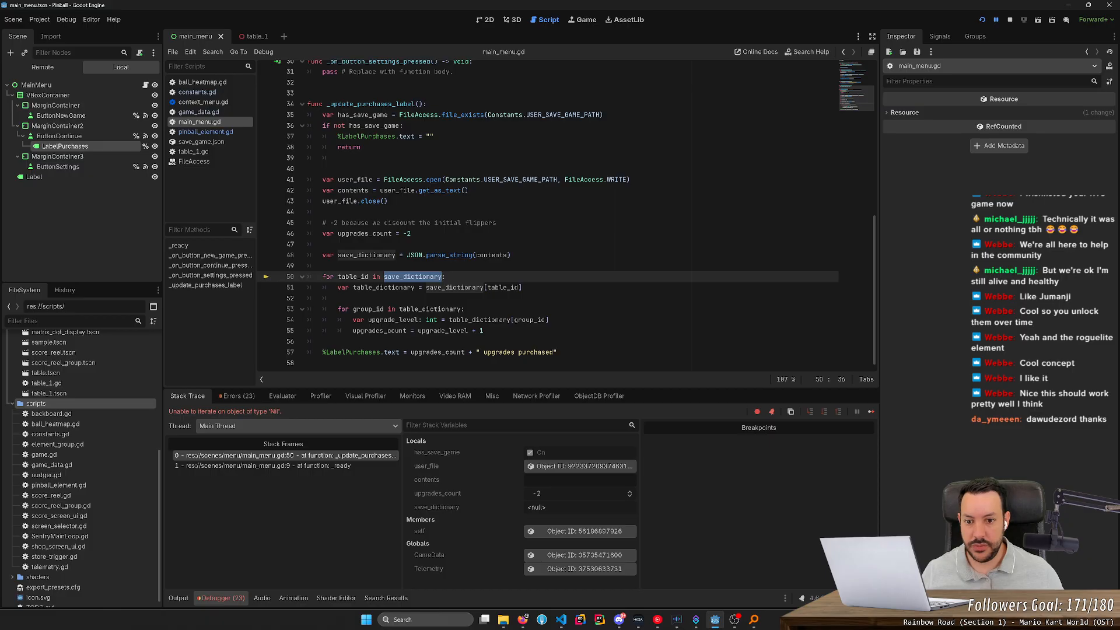
mouse_move(492, 254)
scroll(492, 255, up, 1)
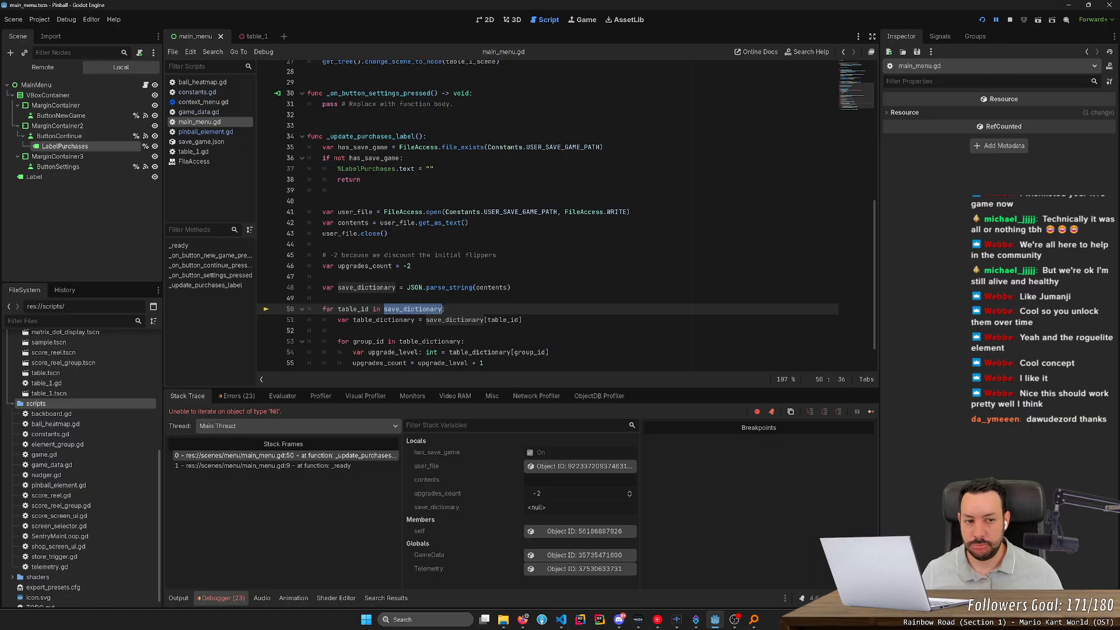
key(F8)
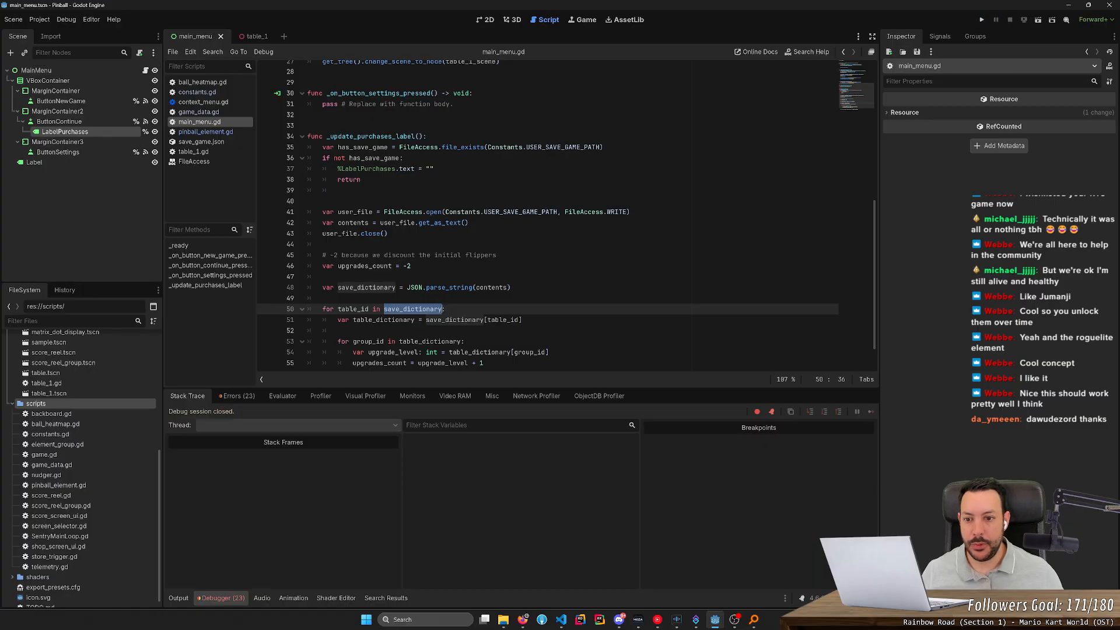
- Remove the extra blank line above the user_file declaration in _update_purchases_label(), and run the project with a breakpoint on that declaration
click(327, 201)
key(Delete)
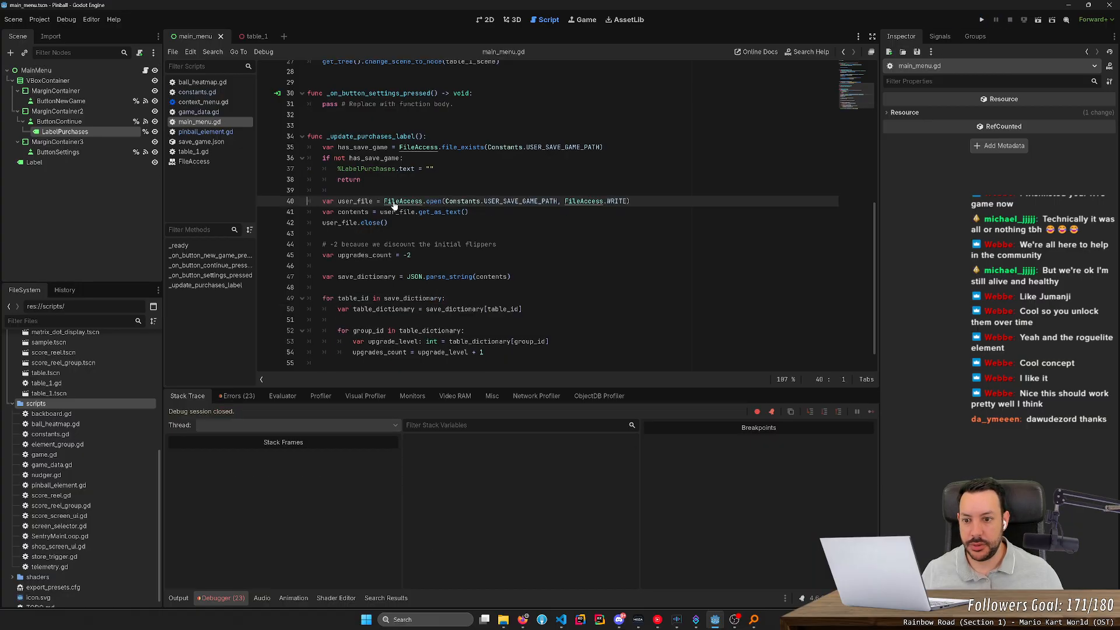
click(278, 201)
key(F5)
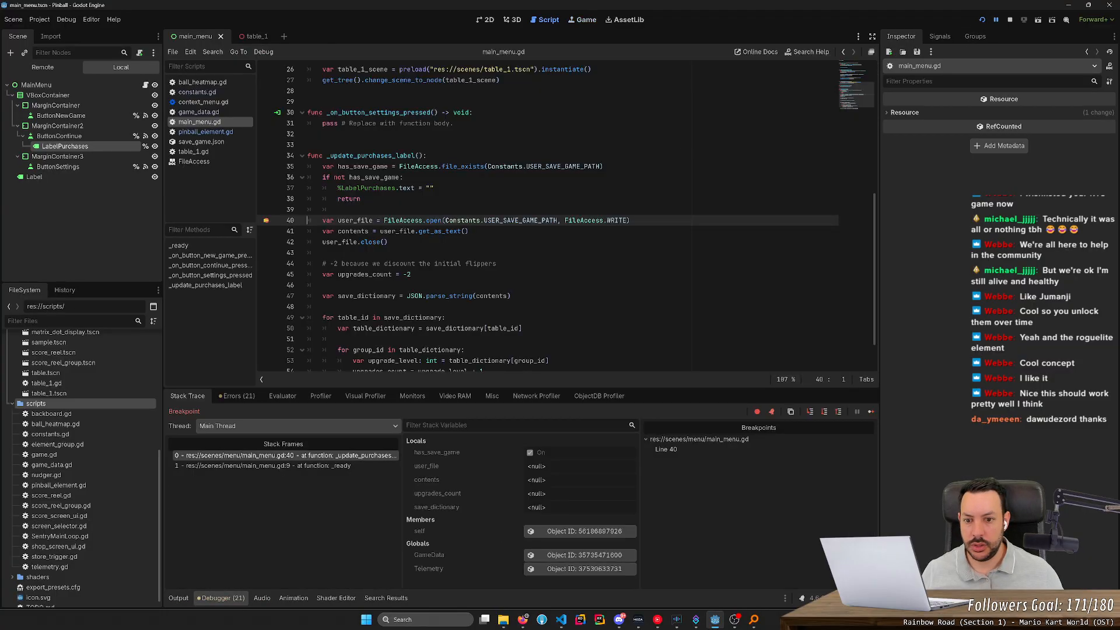
- Step over the file-reading lines up to the upgrades_count declaration, examine the contents variable, and stop the run
click(824, 412)
click(824, 412)
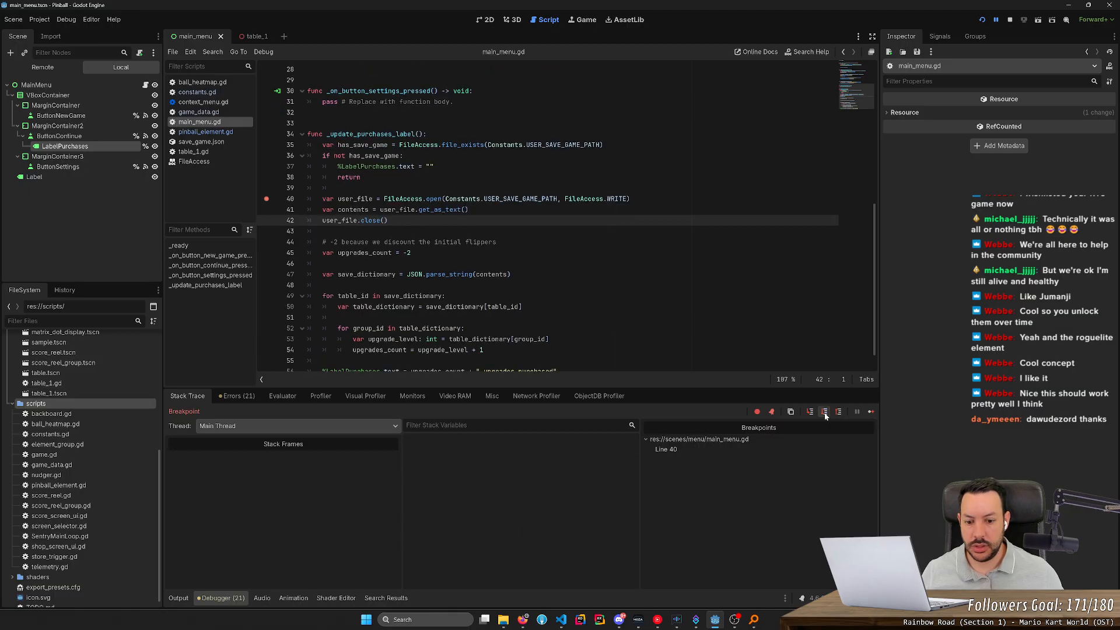
click(825, 411)
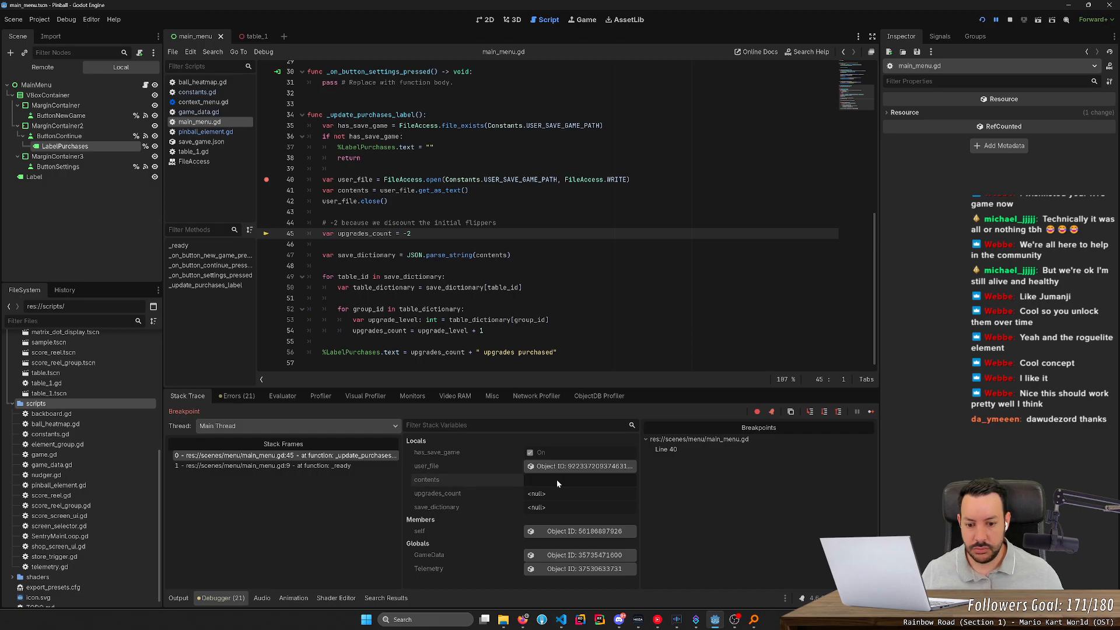
click(561, 620)
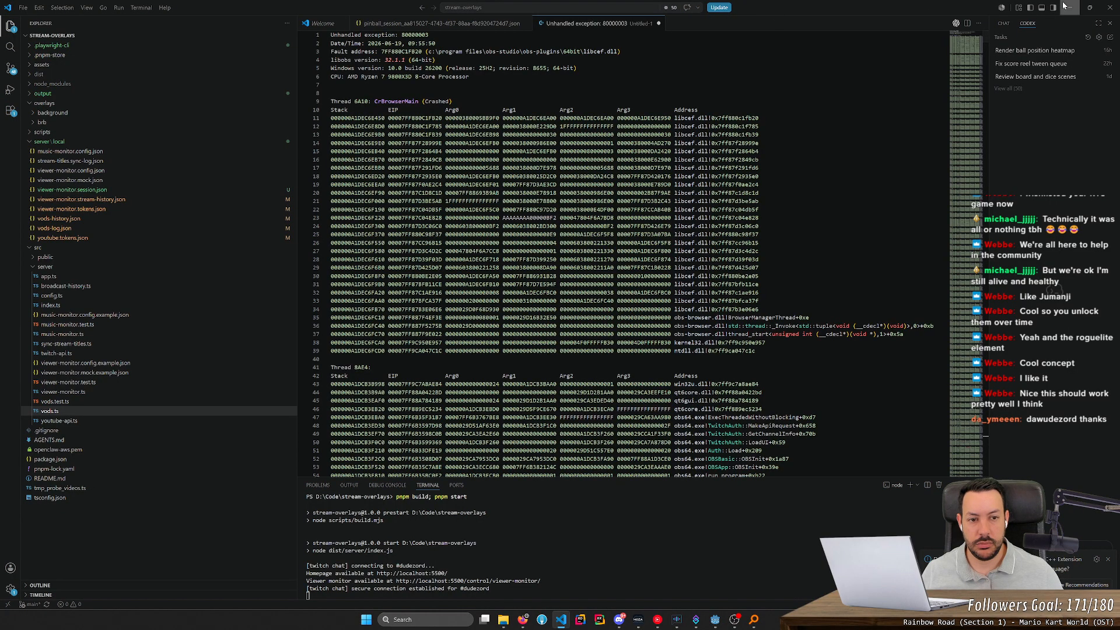
key(alt+Tab)
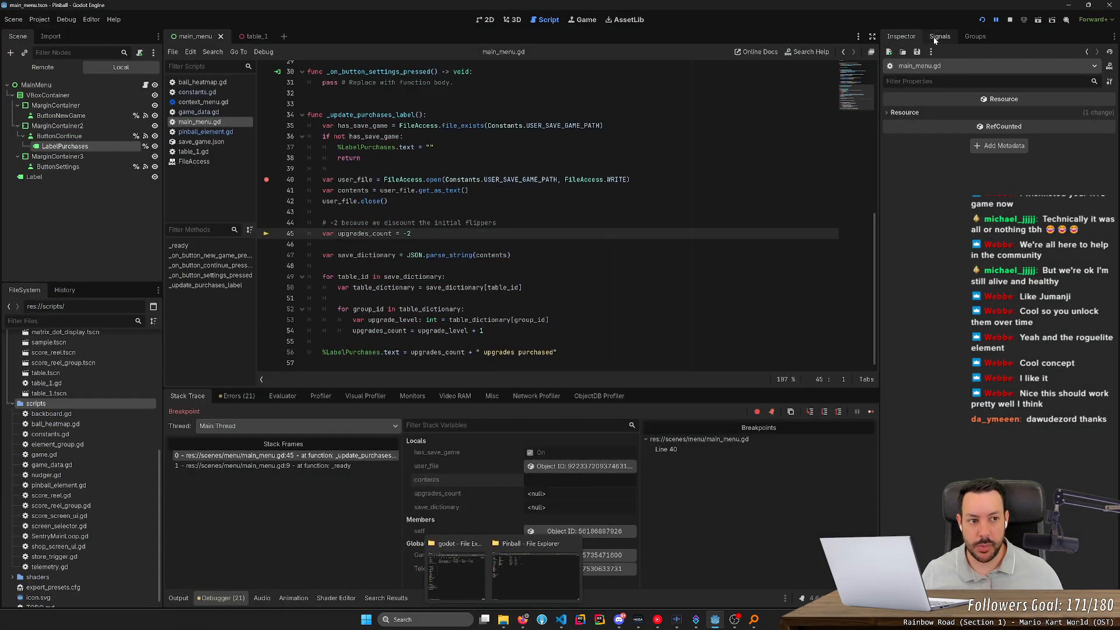
click(1011, 21)
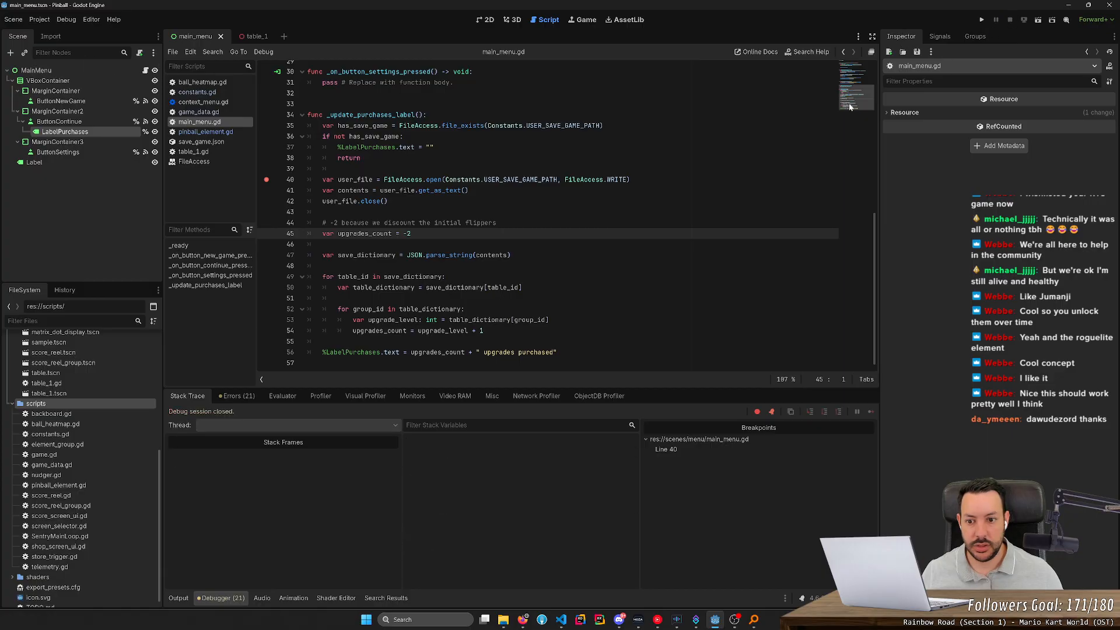
click(466, 191)
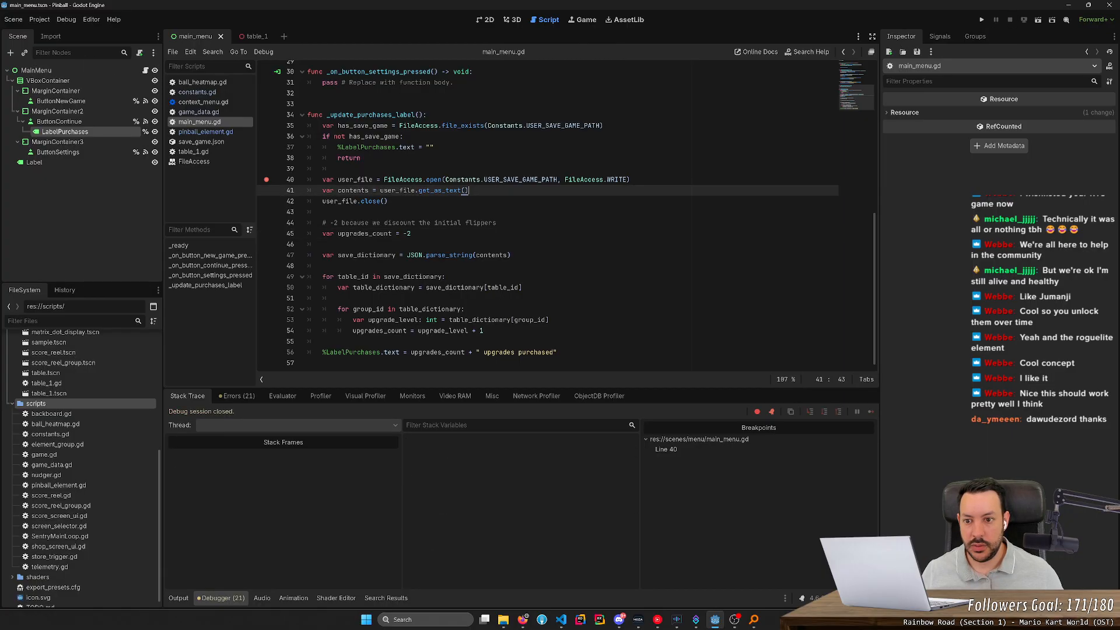
click(322, 212)
key(Return)
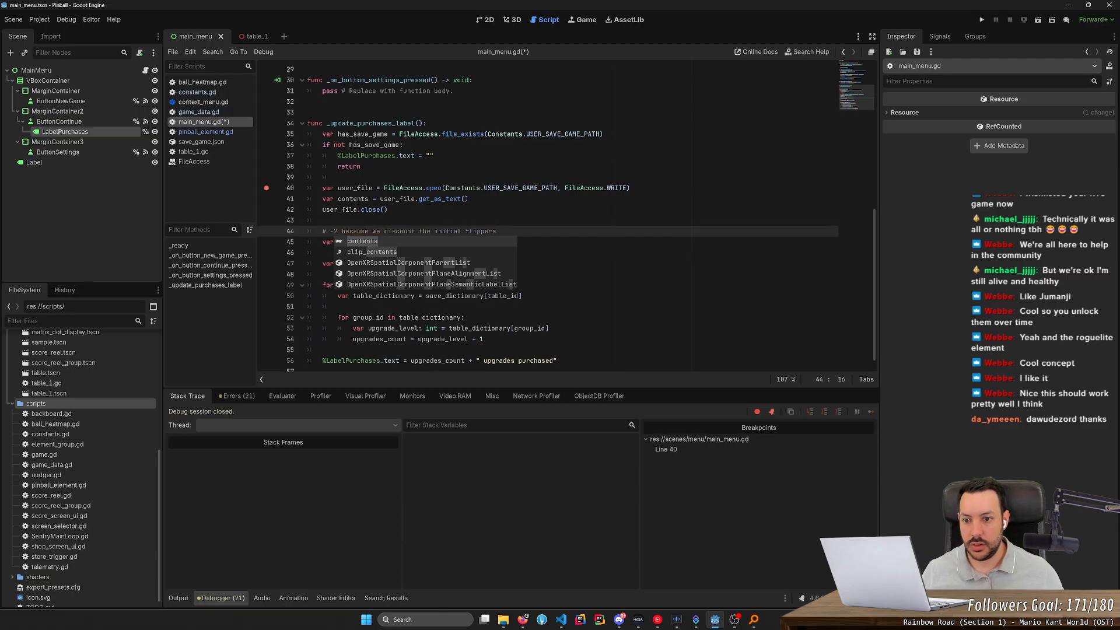
key(ctrl+shift+k)
scroll(548, 216, up, 8)
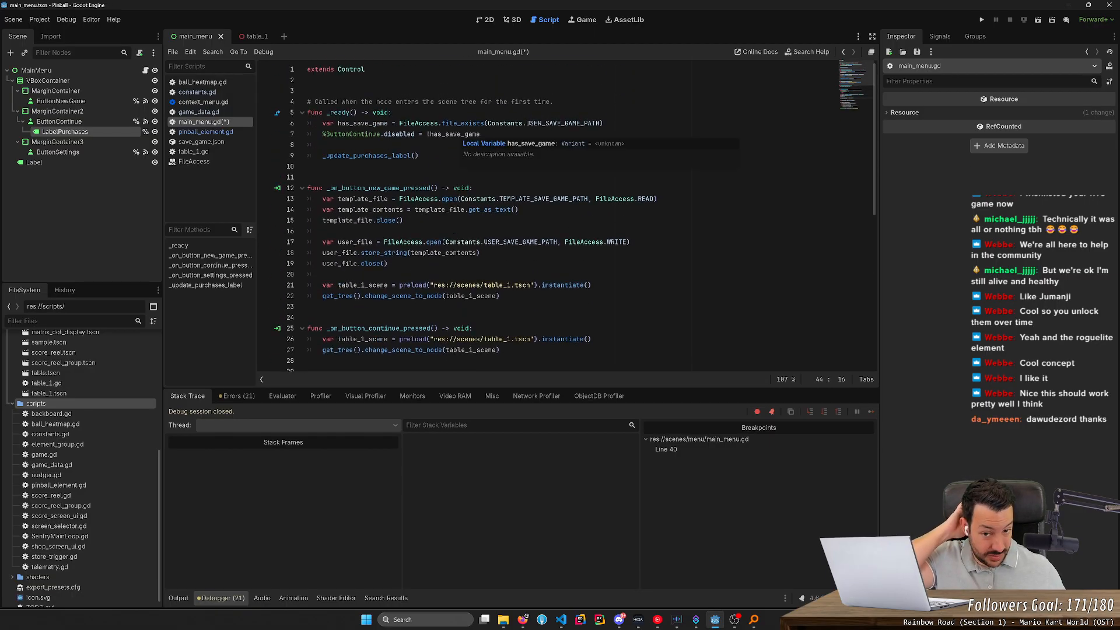
- Switch to the Pinball user data folder in File Explorer, permanently delete save_game.json, and return to the script
mouse_move(503, 620)
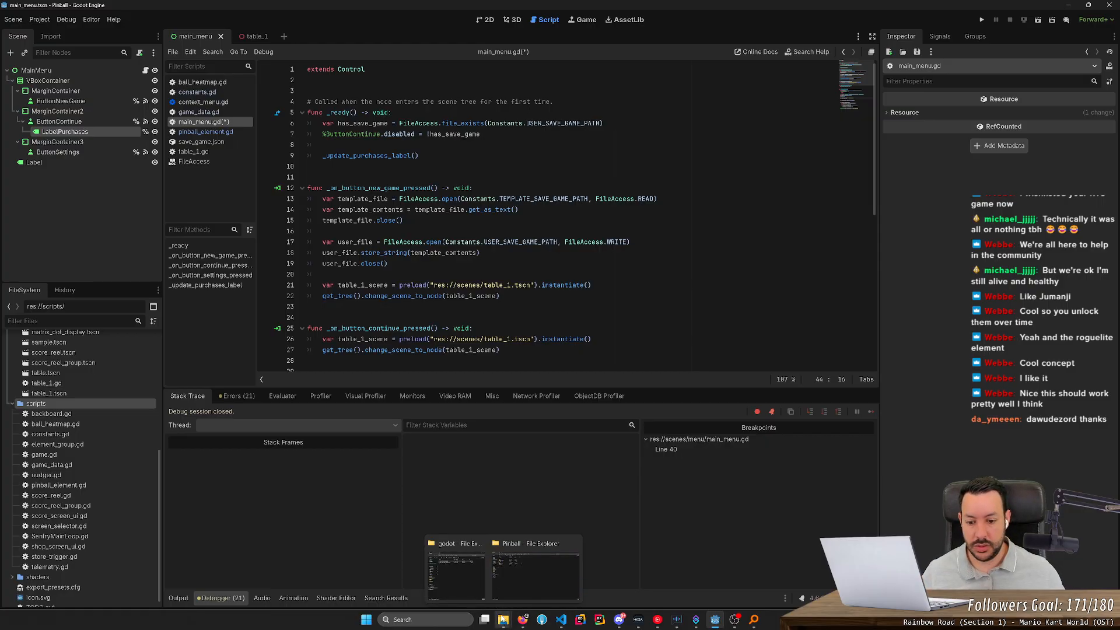
mouse_move(478, 576)
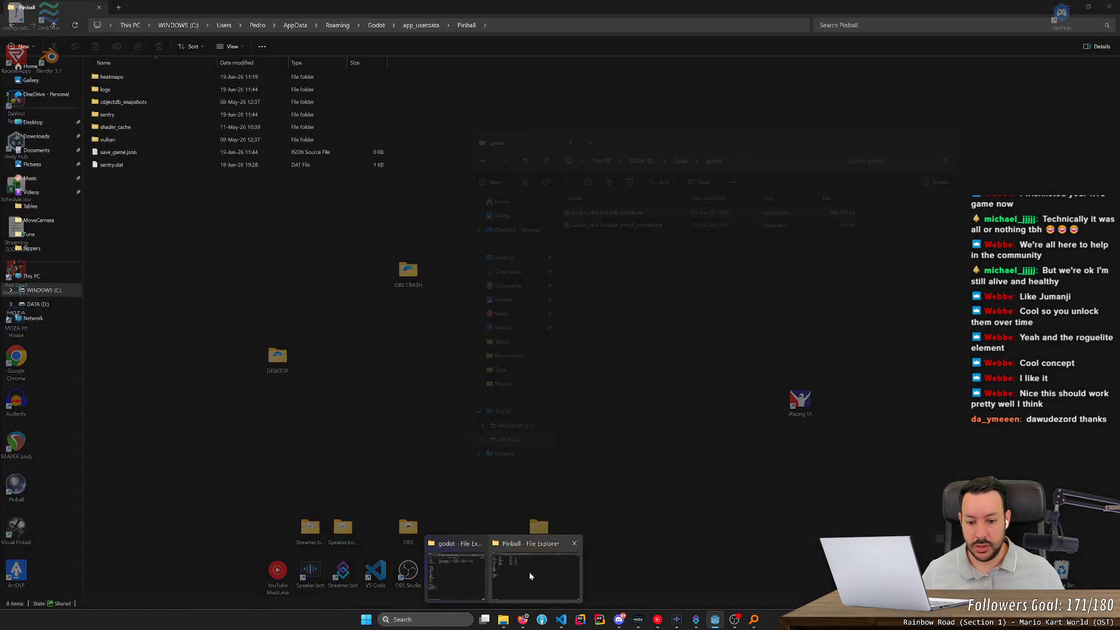
click(529, 571)
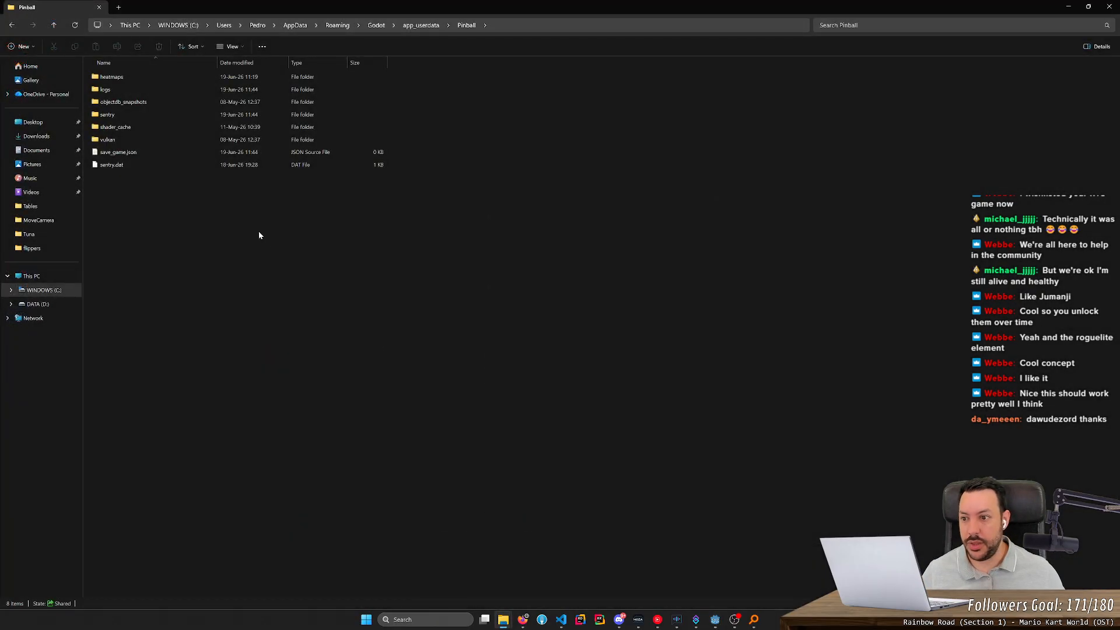
click(201, 151)
key(shift+Delete)
key(Return)
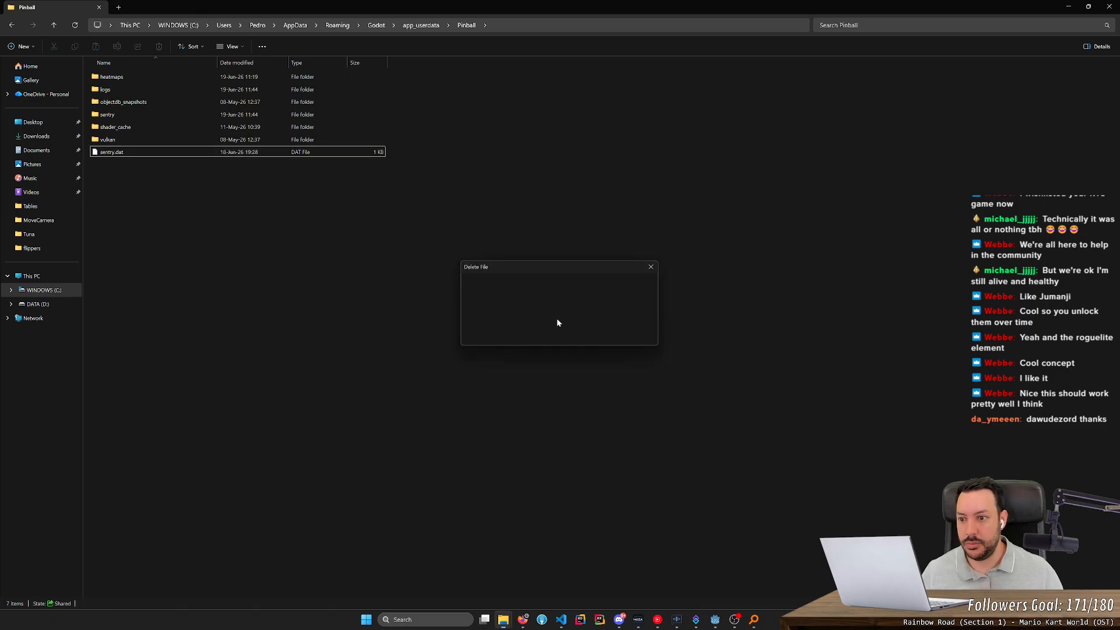
click(1068, 7)
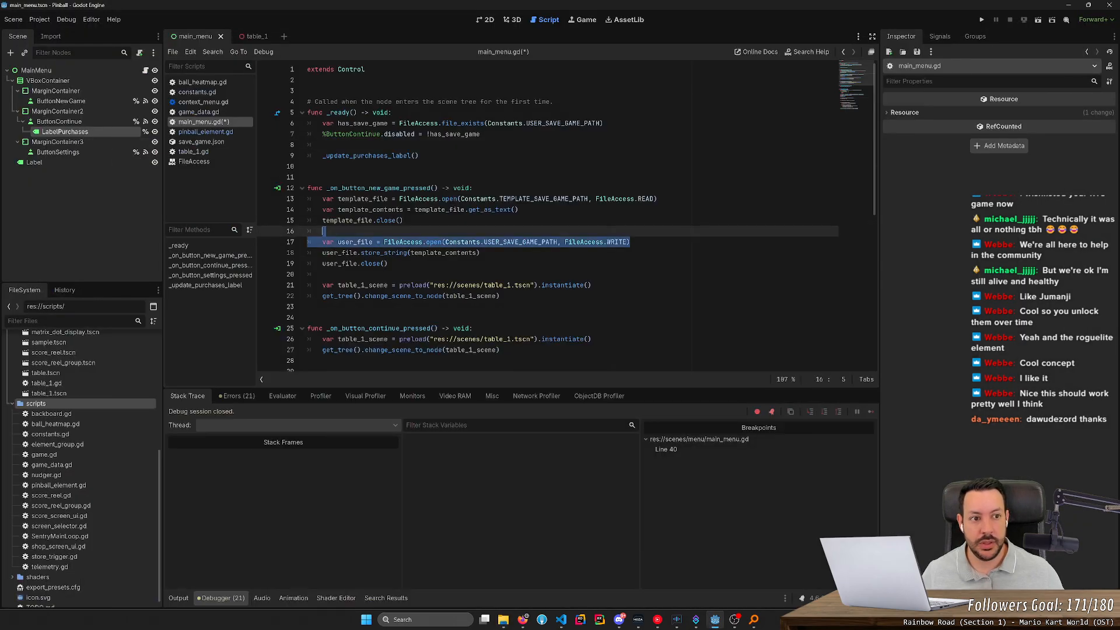
- Change the user_file access mode in _update_purchases_label() to FileAccess.READ, save the script and run the project
scroll(572, 215, down, 9)
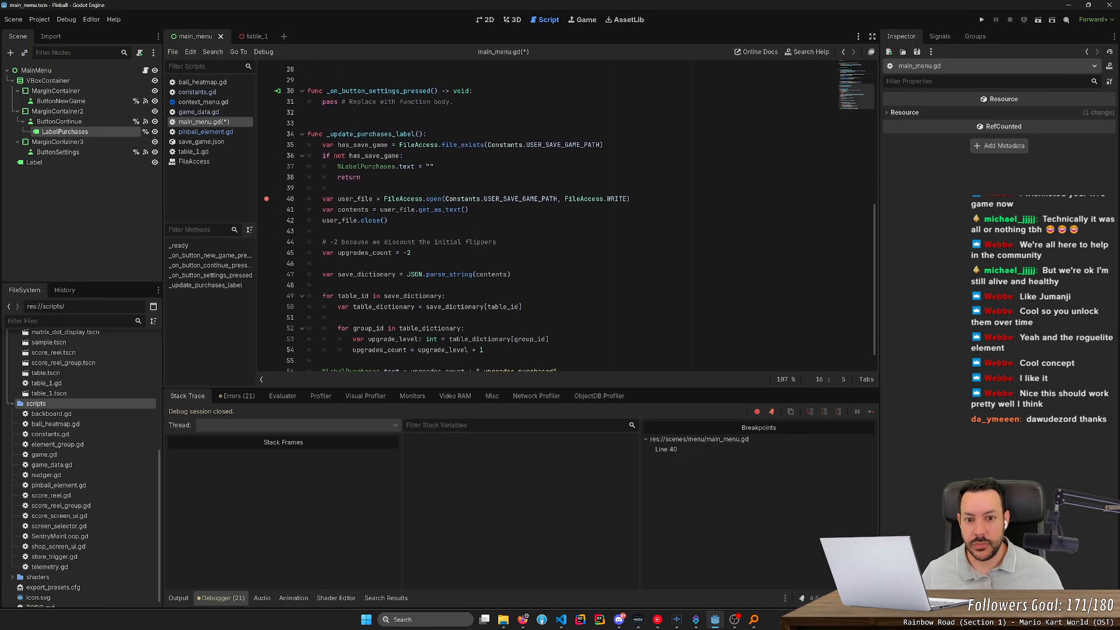
double_click(617, 199)
text(READ)
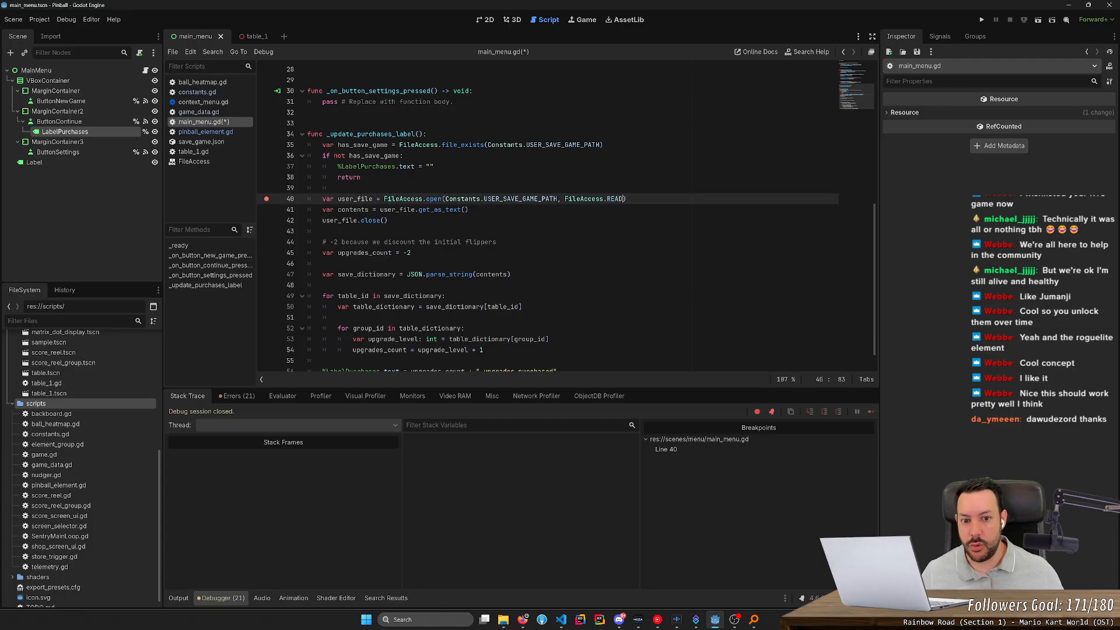
click(612, 187)
key(ctrl+s)
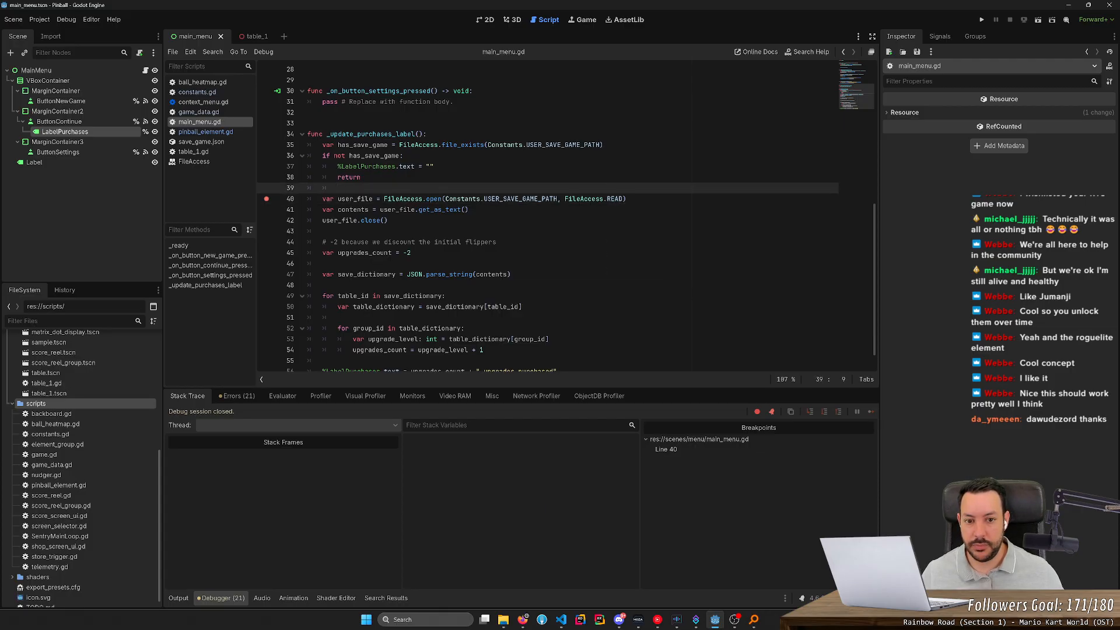
scroll(549, 233, down, 1)
click(982, 19)
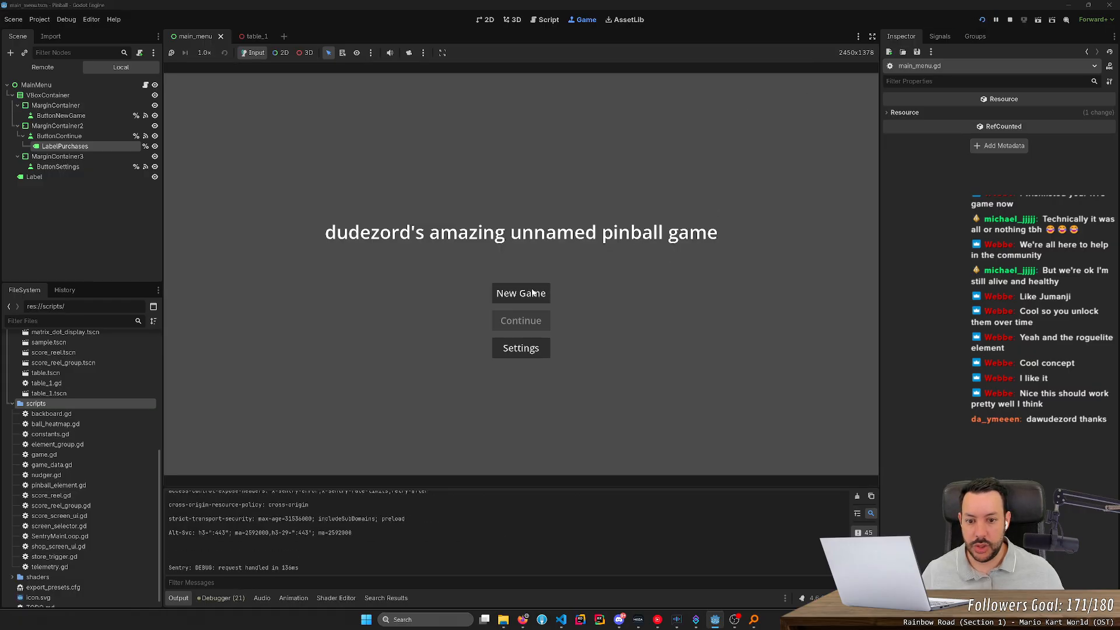
- Start a new game in the running project to create a save, and restart the project
click(543, 293)
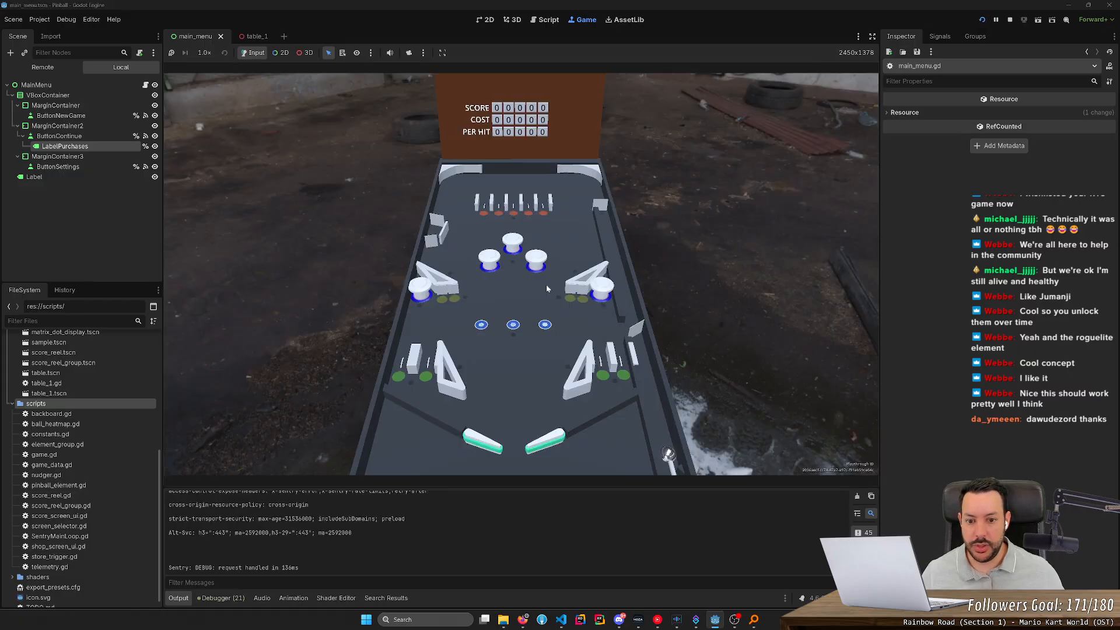
click(1010, 21)
click(982, 20)
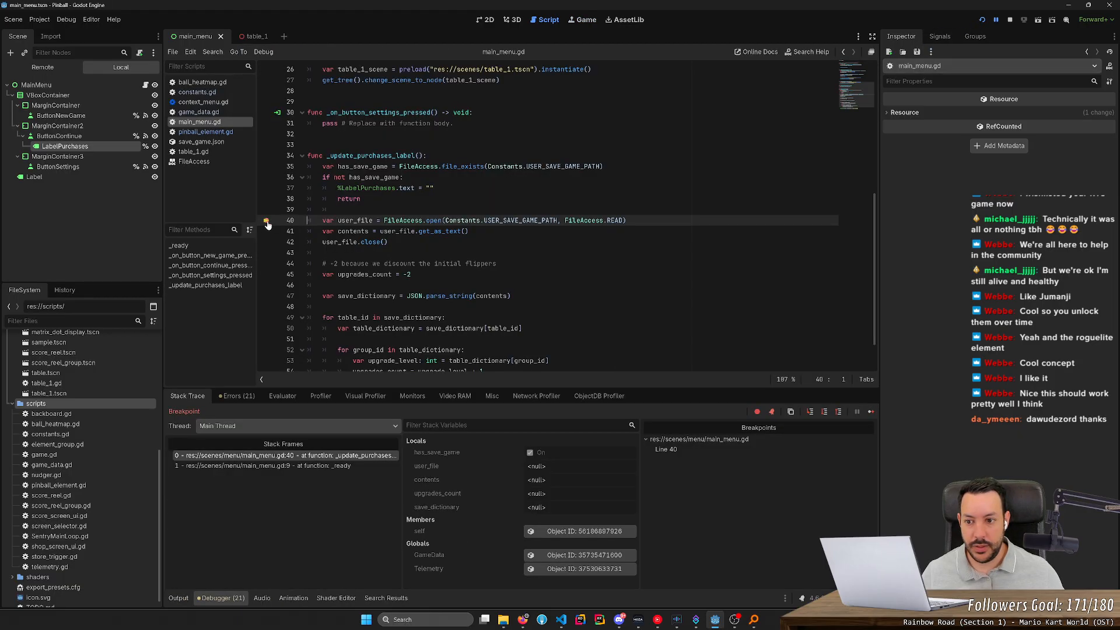
- Step over the lines of _update_purchases_label() into the group_id loop, examine the stack variables and resume execution
click(825, 412)
click(825, 412)
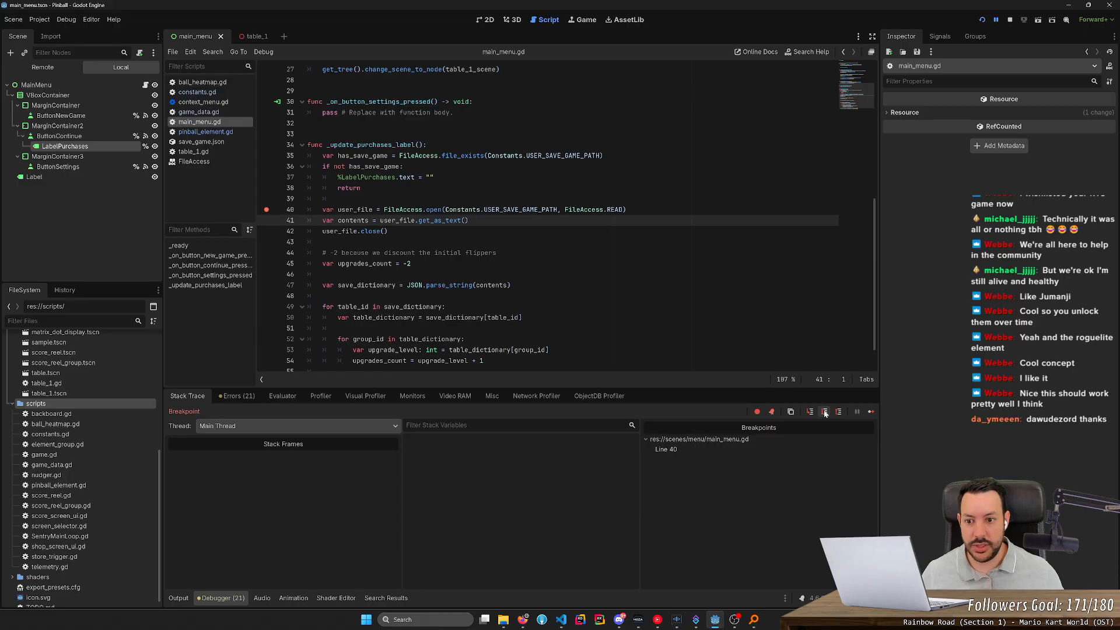
click(825, 412)
click(824, 412)
click(825, 412)
click(824, 412)
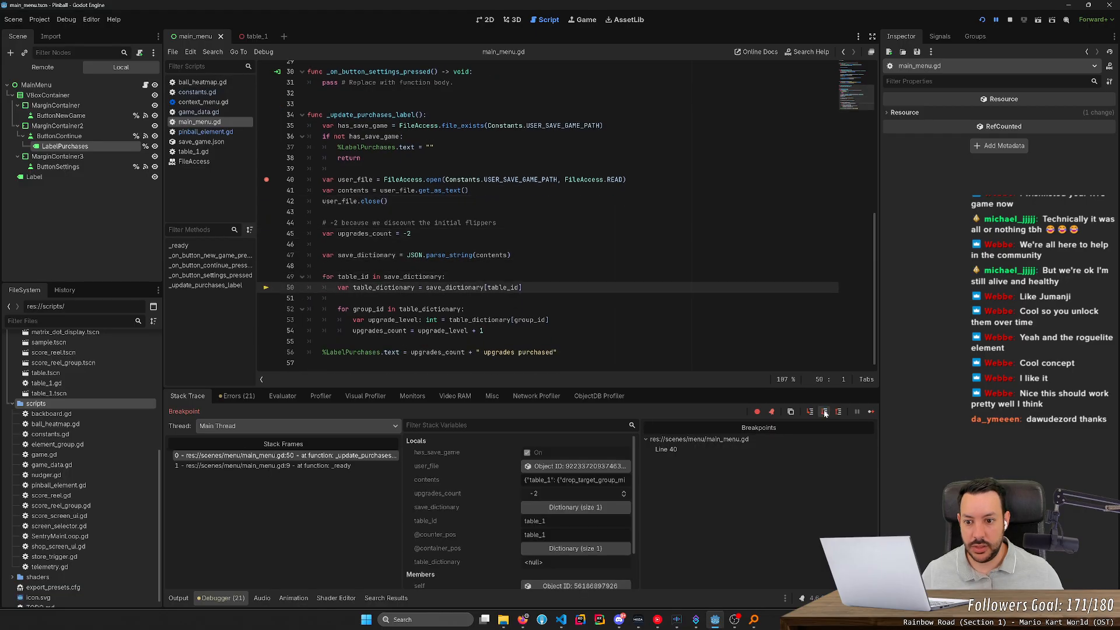
click(824, 412)
click(825, 412)
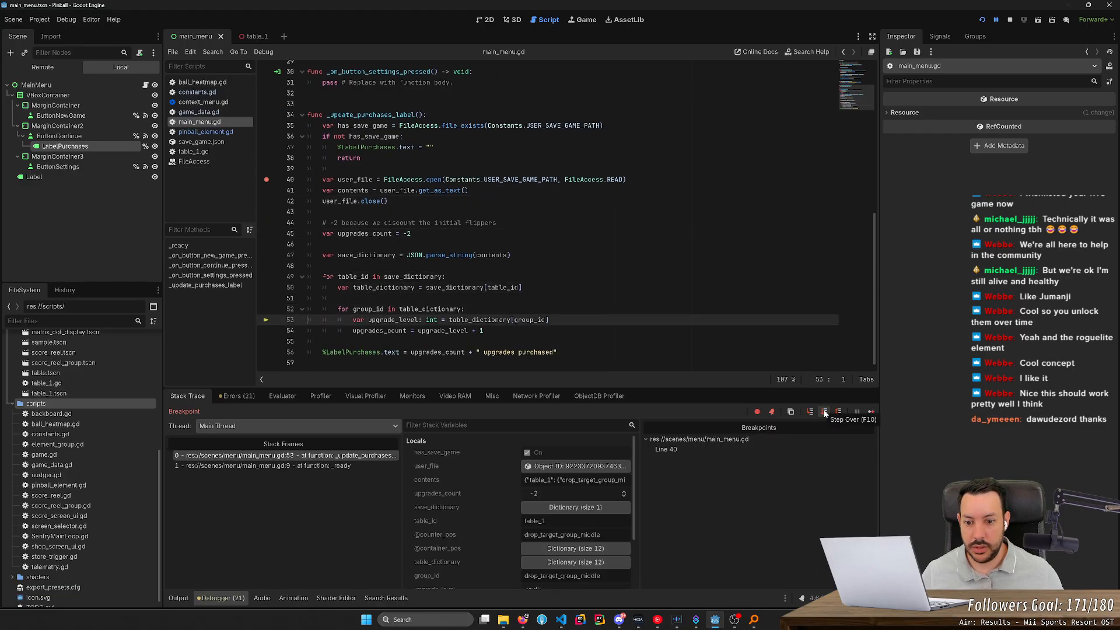
click(825, 412)
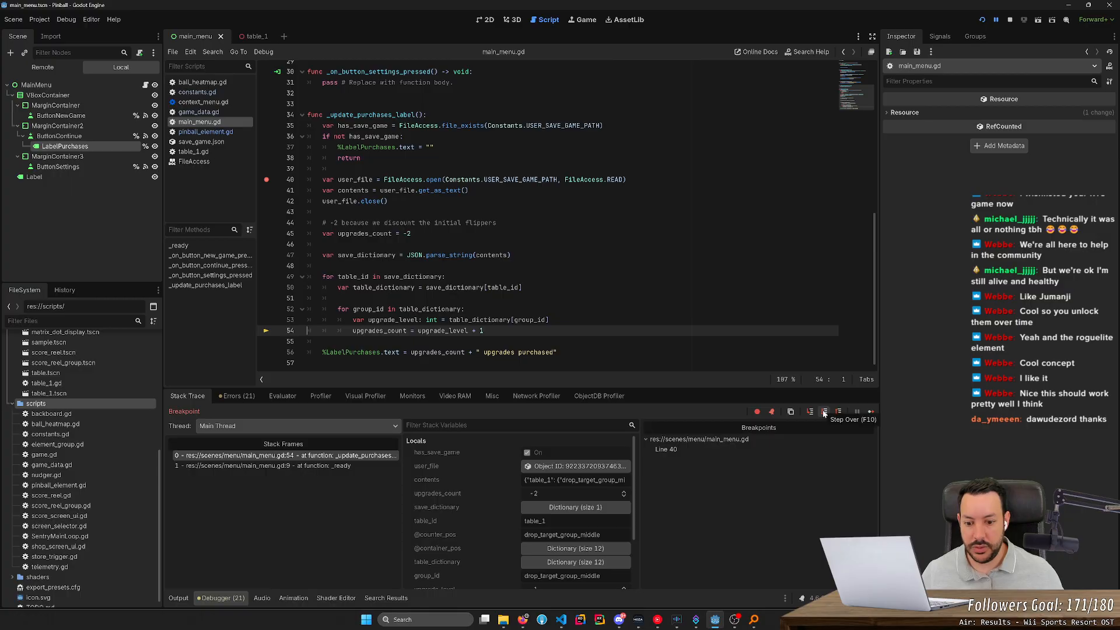
scroll(435, 515, down, 2)
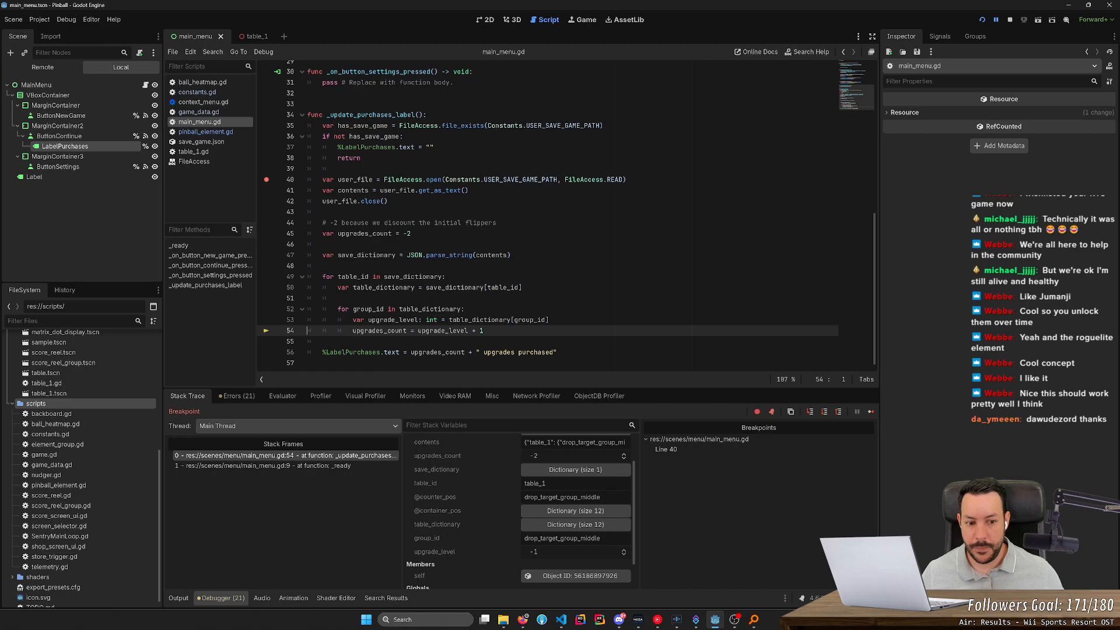
click(835, 415)
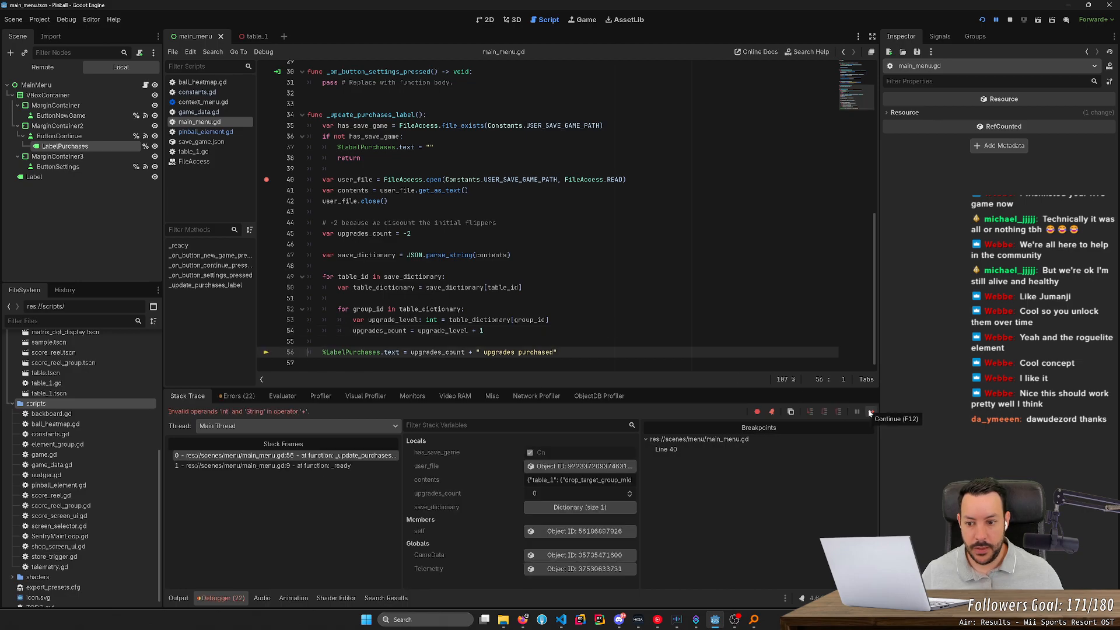
- Wrap upgrades_count in str() in the LabelPurchases text assignment at the end of _update_purchases_label()
mouse_move(433, 352)
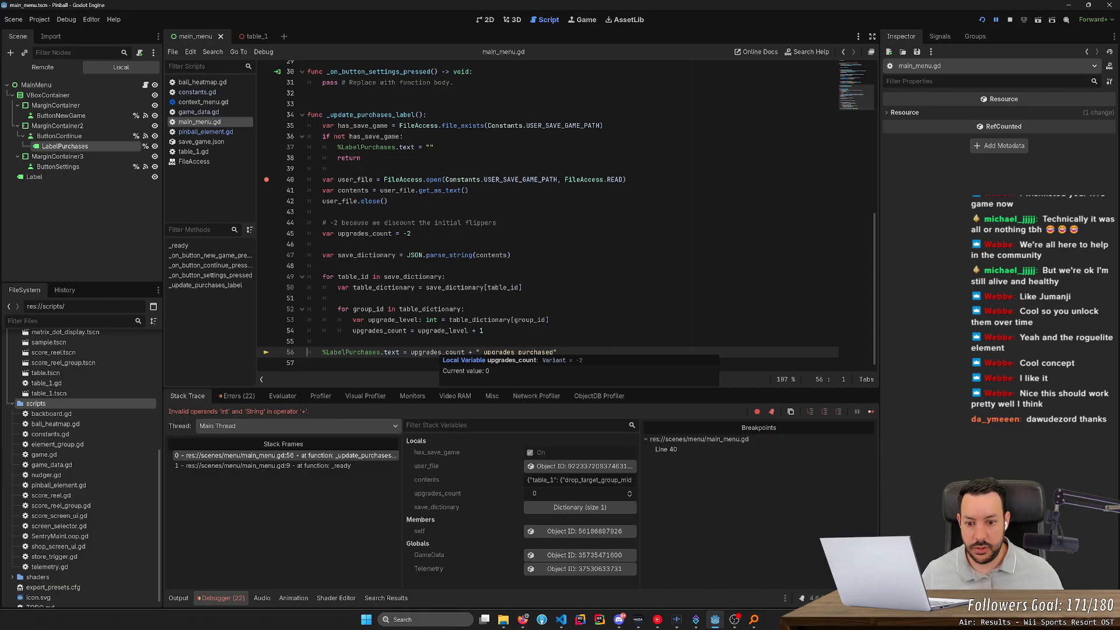
text(srt)
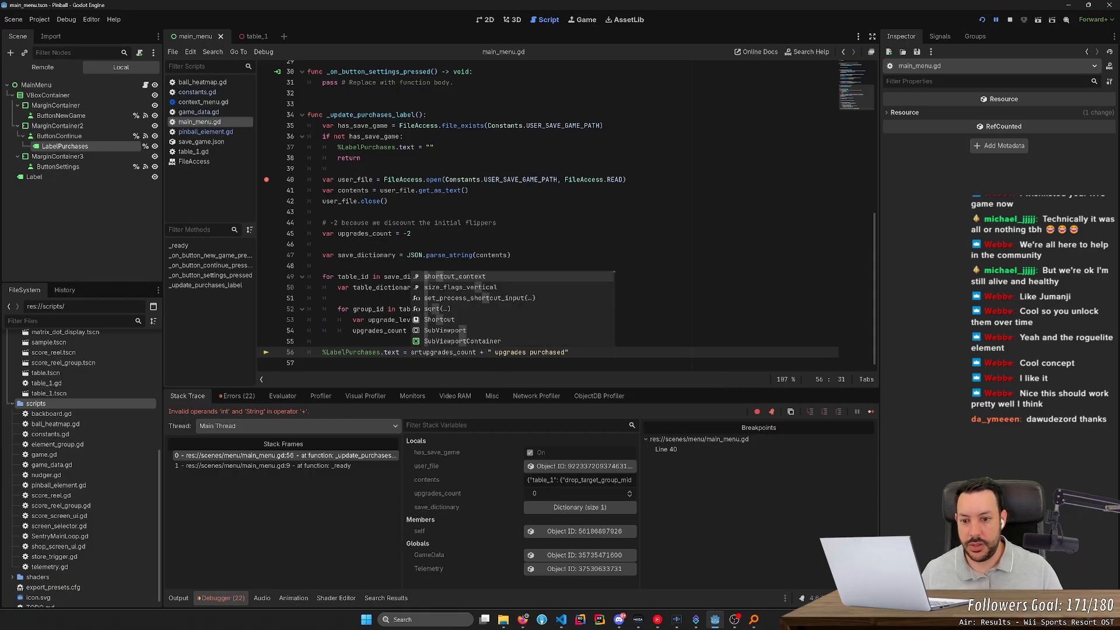
key(BackSpace)
key(BackSpace)
text(tri)
key(BackSpace)
text(()
key(ctrl+Right)
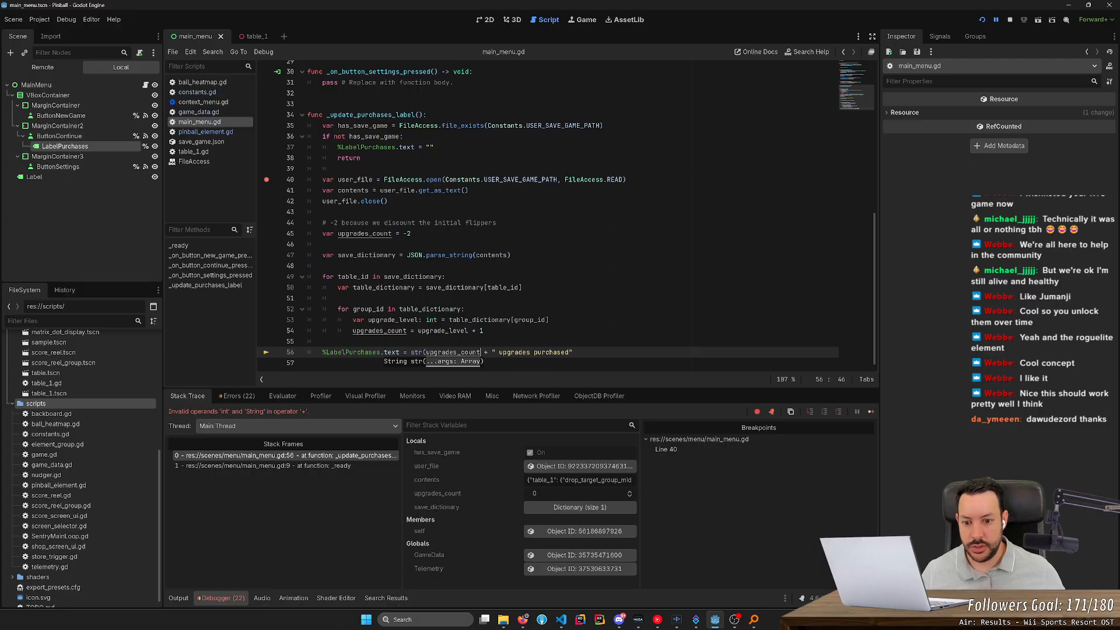
text())
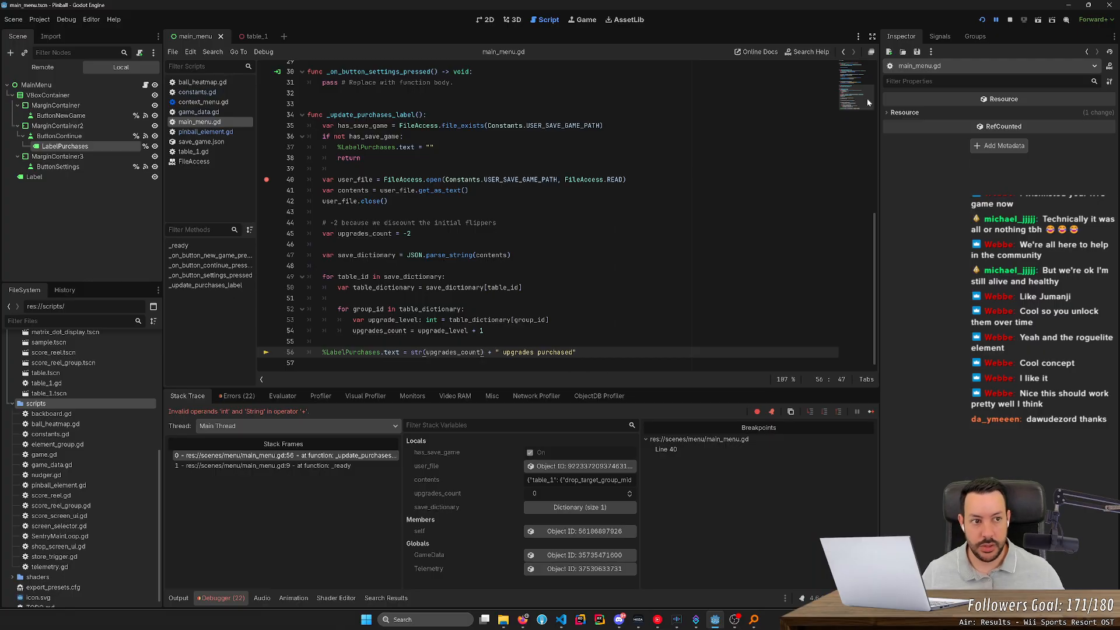
- Rerun the project, resume past the breakpoint on the user_file declaration, and continue the saved game
click(982, 20)
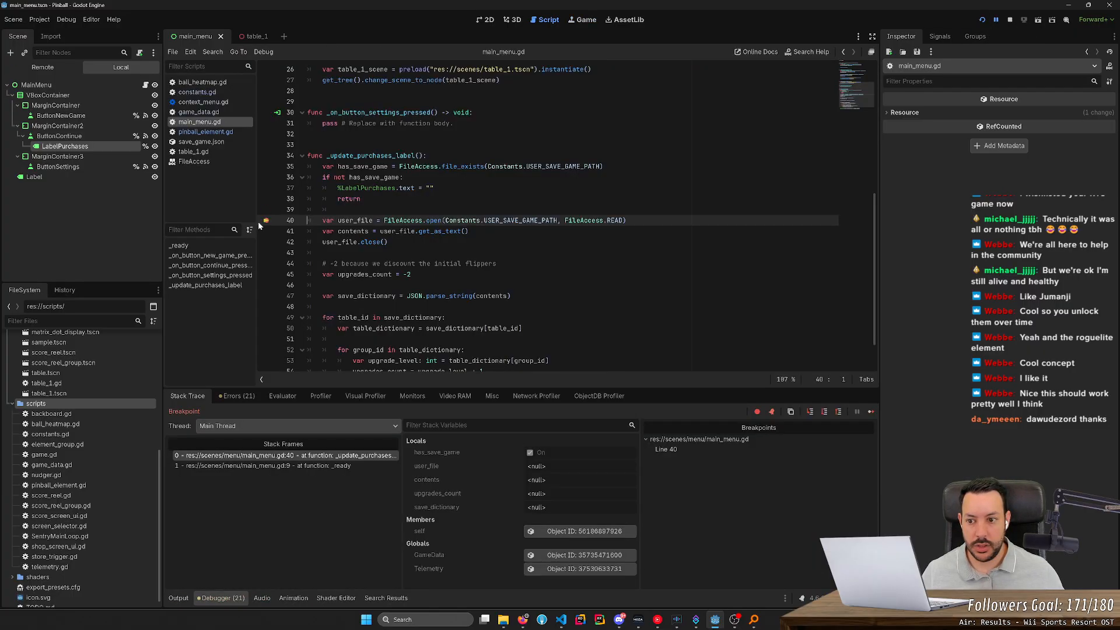
click(871, 411)
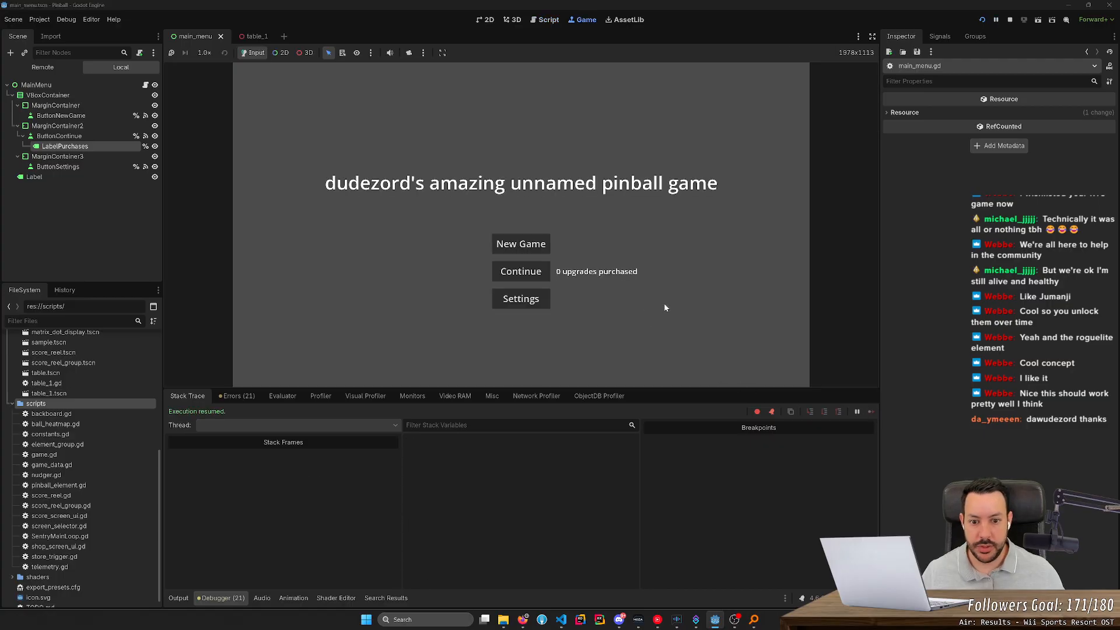
click(504, 274)
- Launch the ball and play it with the flippers to earn points for upgrades
key(space)
key(Left)
key(Left)
key(Left)
key(Left)
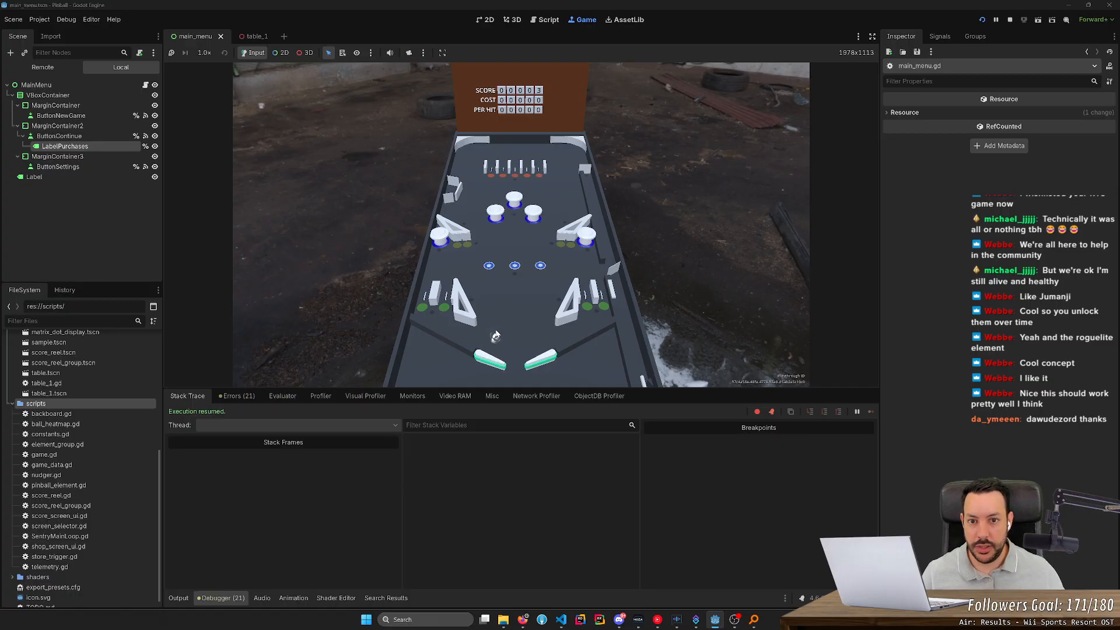
key(Left)
key(Left)
key(Left)
key(Left)
key(Left)
key(Left)
key(Right)
key(Left)
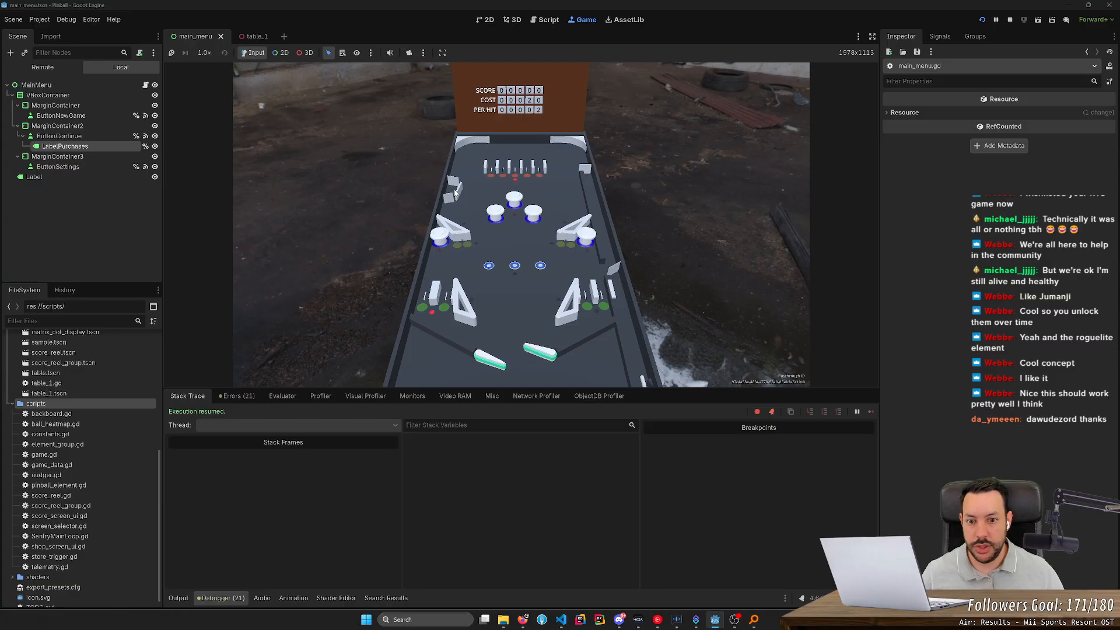
key(Right)
key(Left)
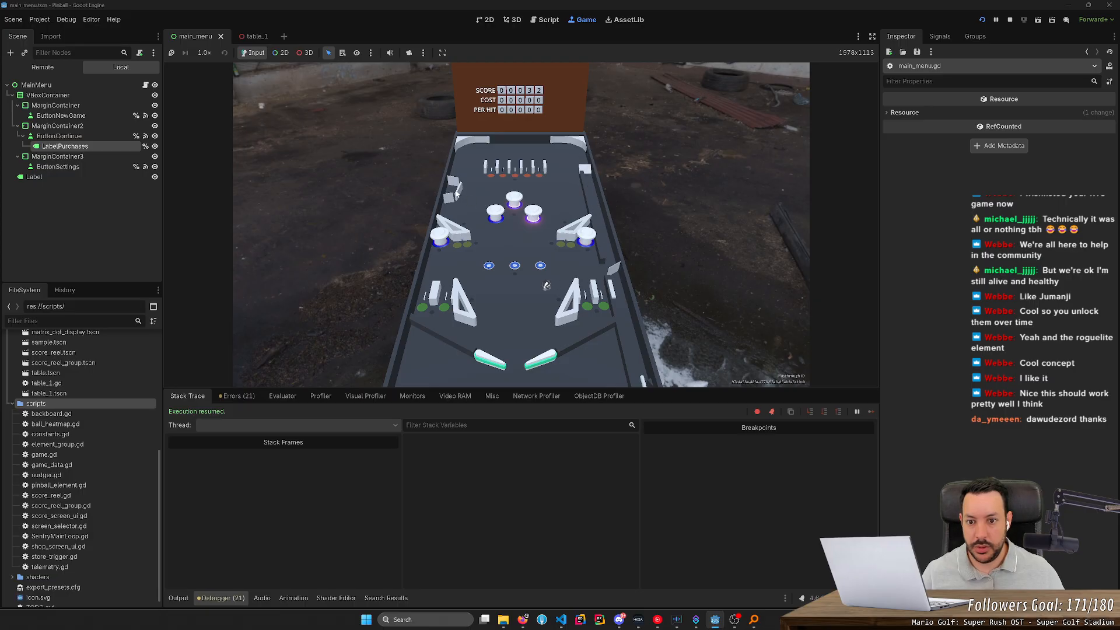
- Browse the table's upgradable element groups and buy an upgrade costing 10 points
key(a)
key(a)
key(a)
key(a)
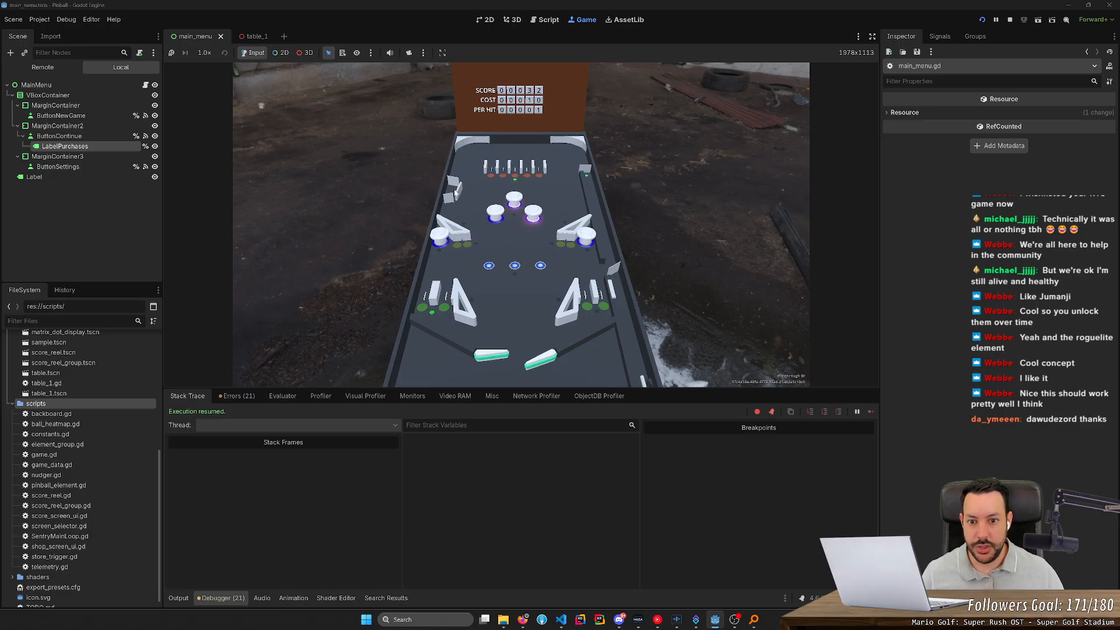
key(d)
key(a)
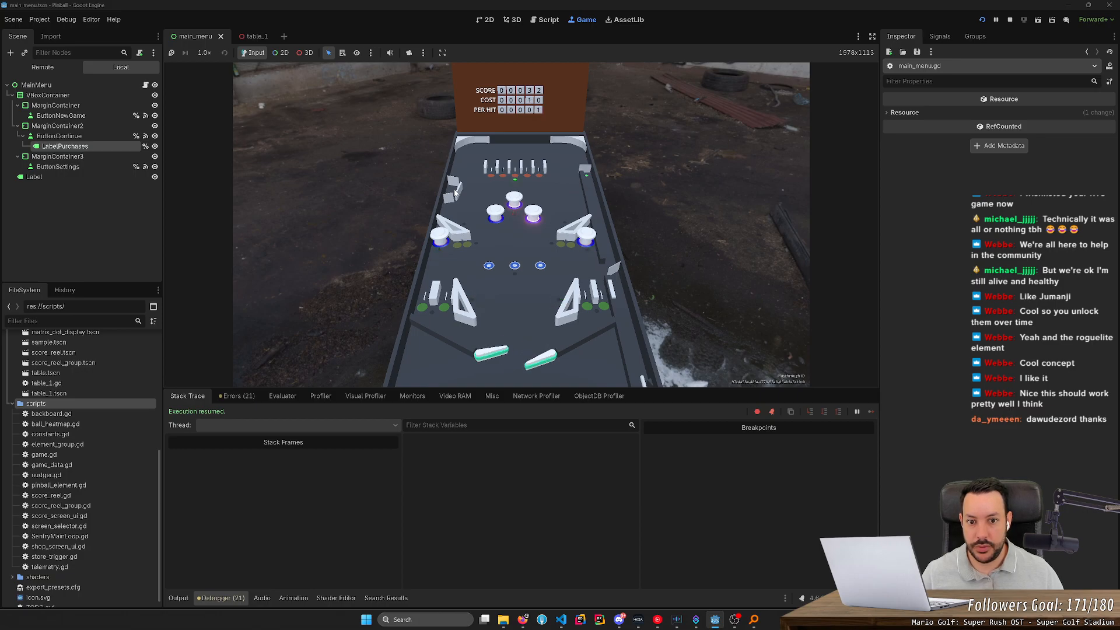
key(d)
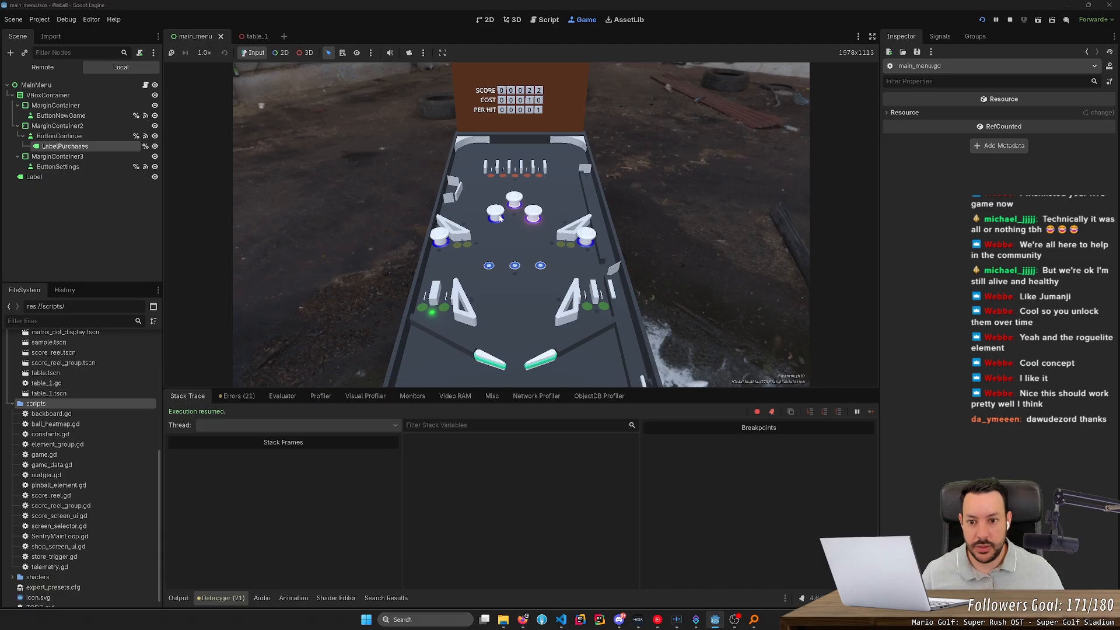
- Cycle back and forth through the table's remaining upgrades and examine their cost and per-hit values
key(a)
key(a)
key(a)
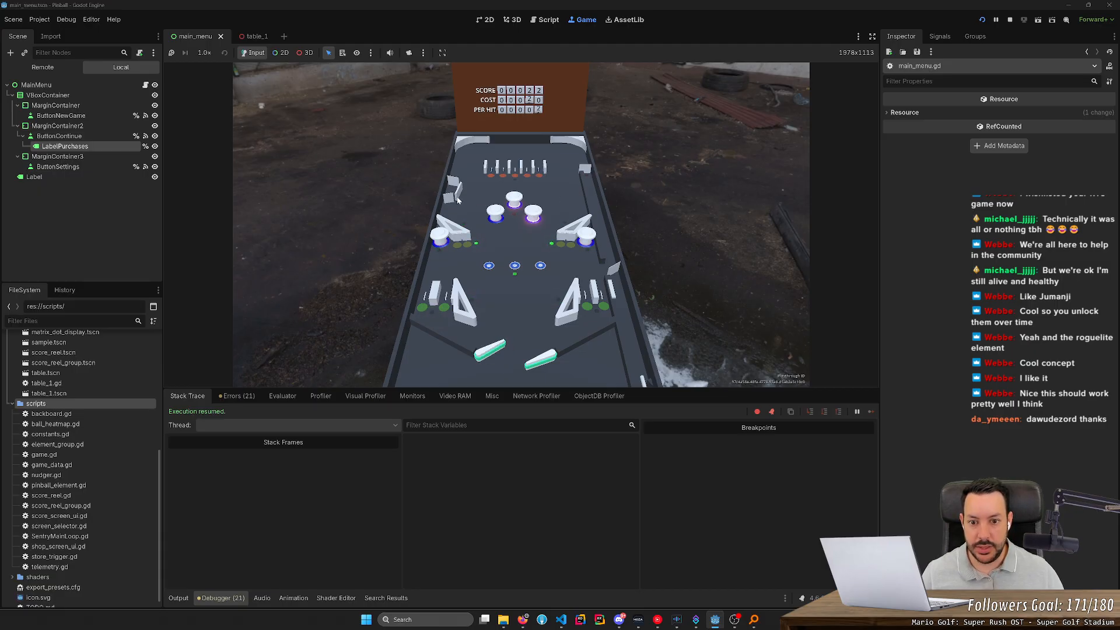
key(a)
key(a)
key(a)
key(a)
key(a)
key(a)
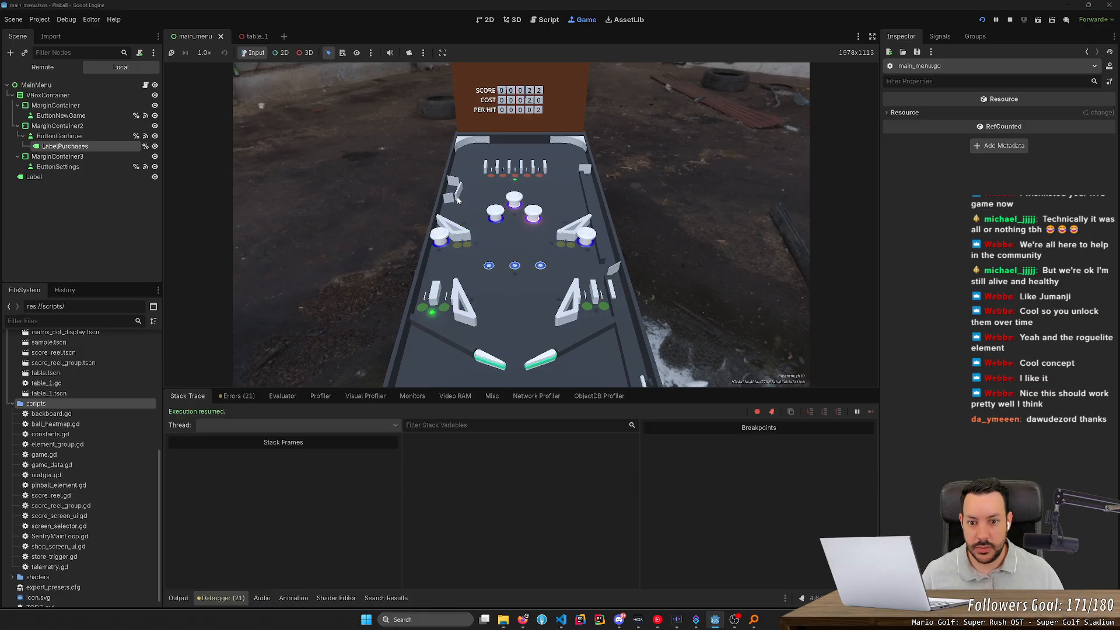
key(d)
key(d)
key(d)
key(d)
key(d)
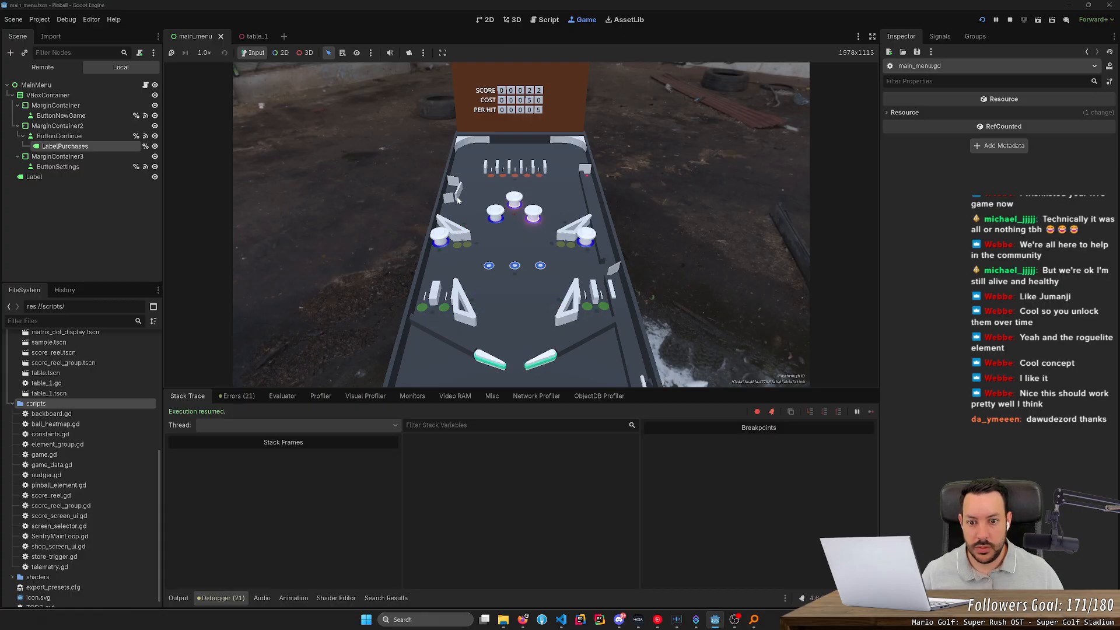
key(d)
key(d)
key(d)
key(a)
key(d)
key(a)
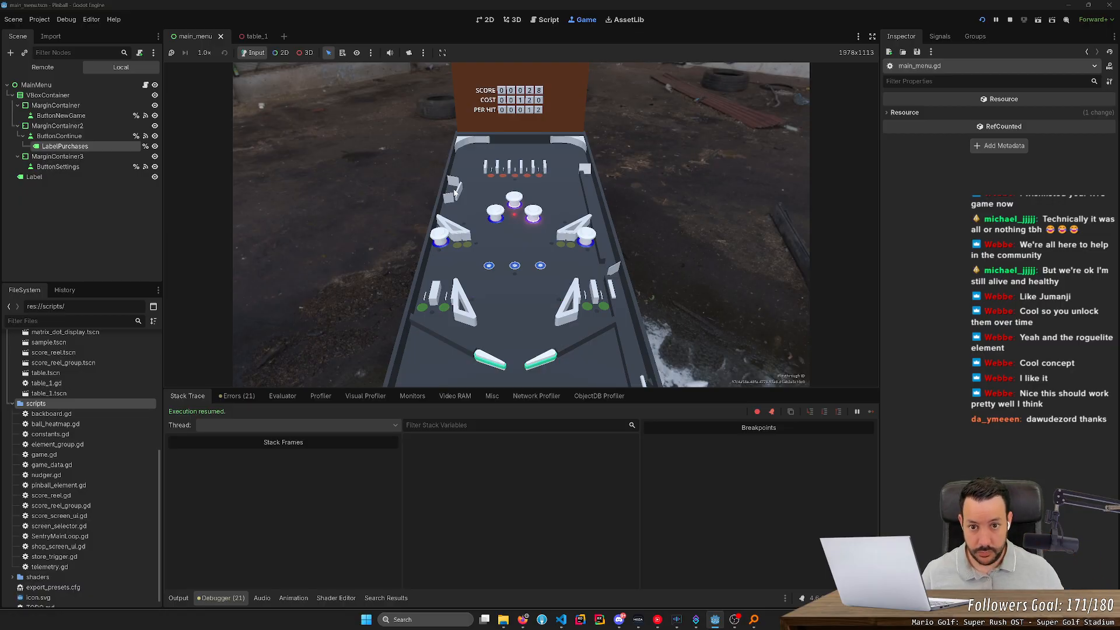
- Stop the game, undo the stray "a" on the user_file line, and rerun the project to check the Continue label
click(1010, 21)
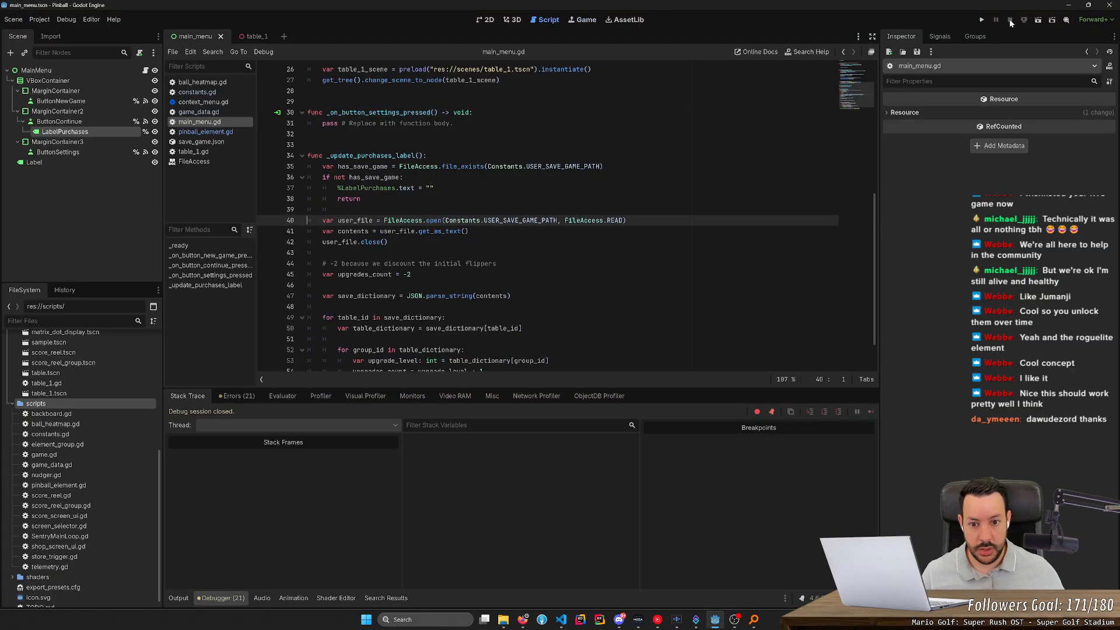
text(a)
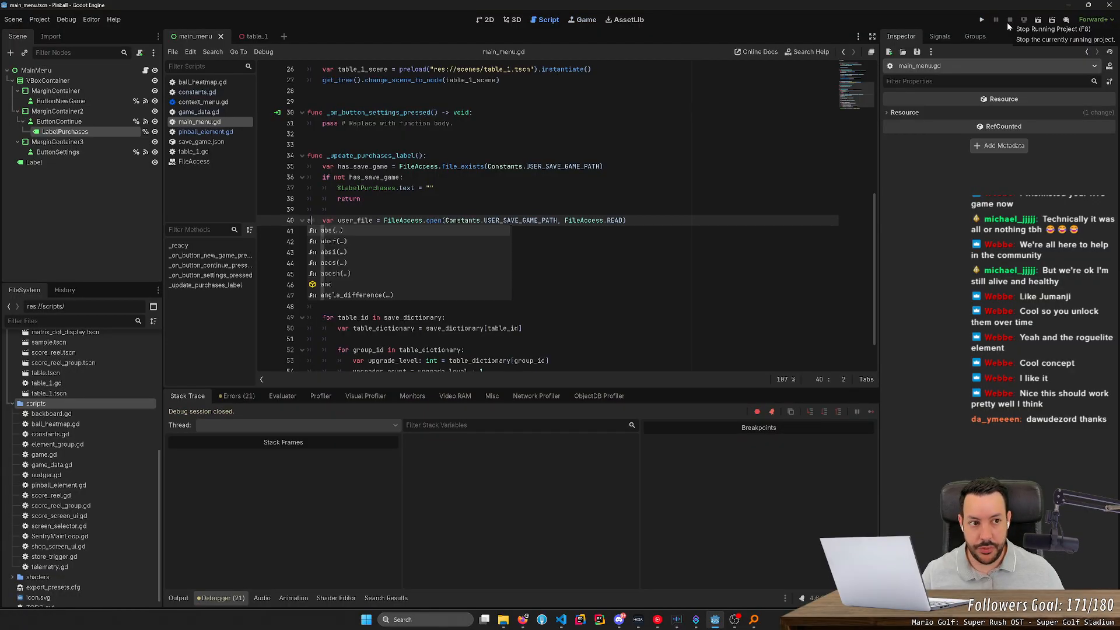
key(ctrl+z)
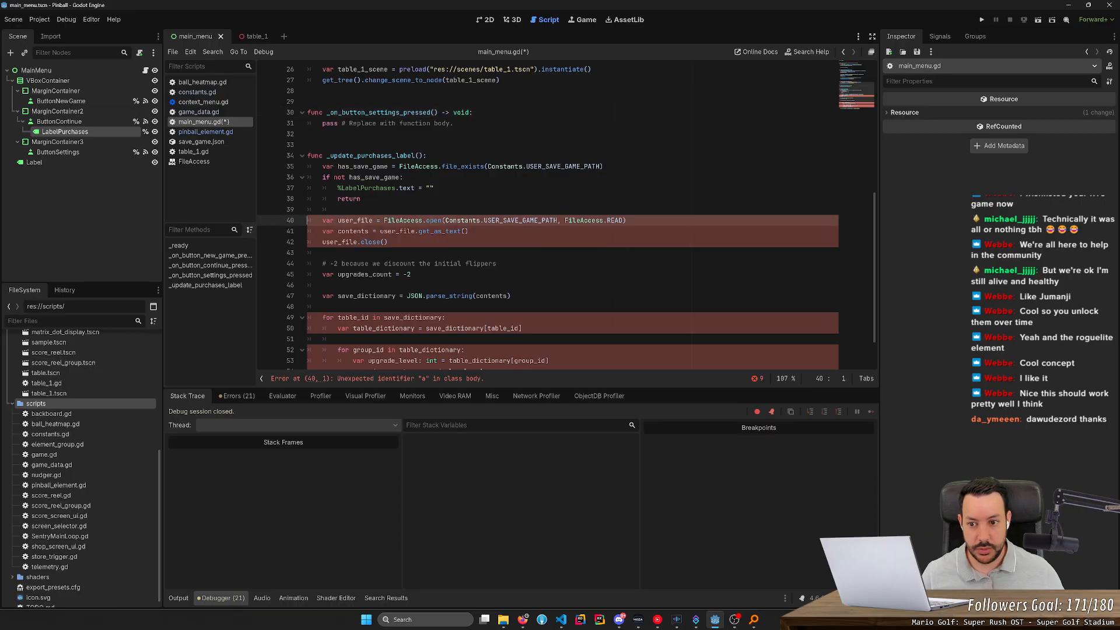
click(980, 24)
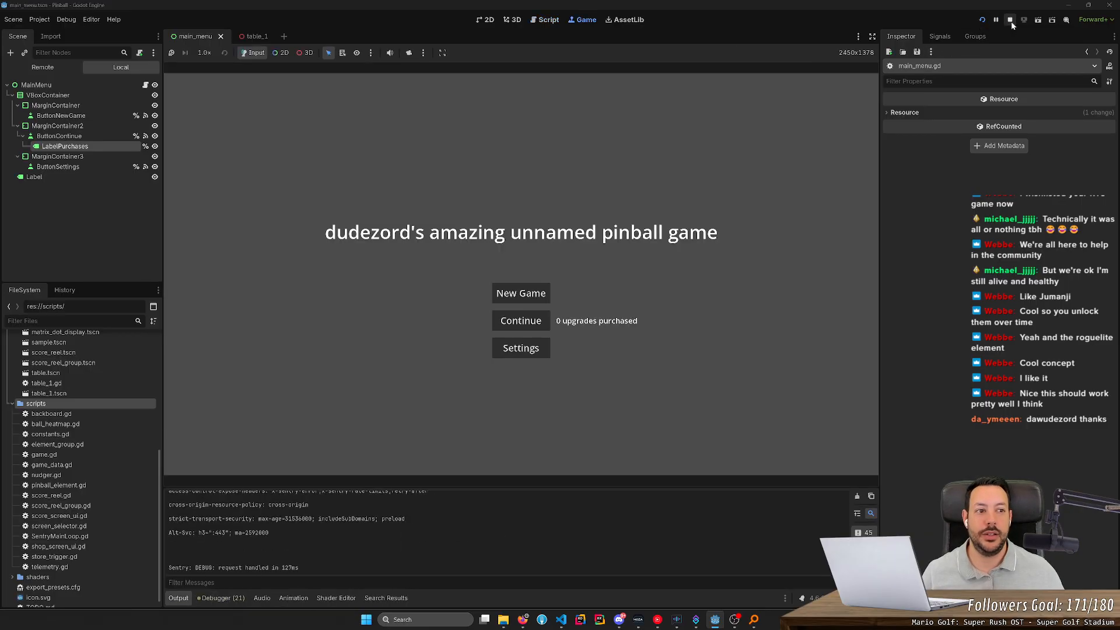
click(1009, 20)
click(982, 20)
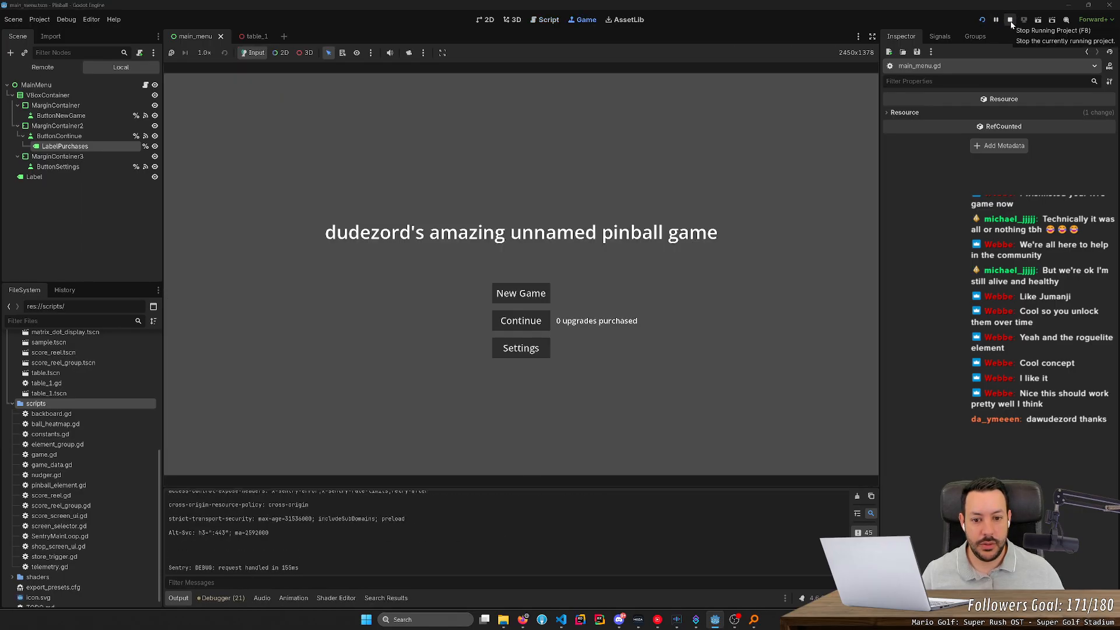
- Open save_game.json from the Pinball user data folder, examine the spinner_1 and pop_bumper_group_top levels, and return to Godot
mouse_move(503, 617)
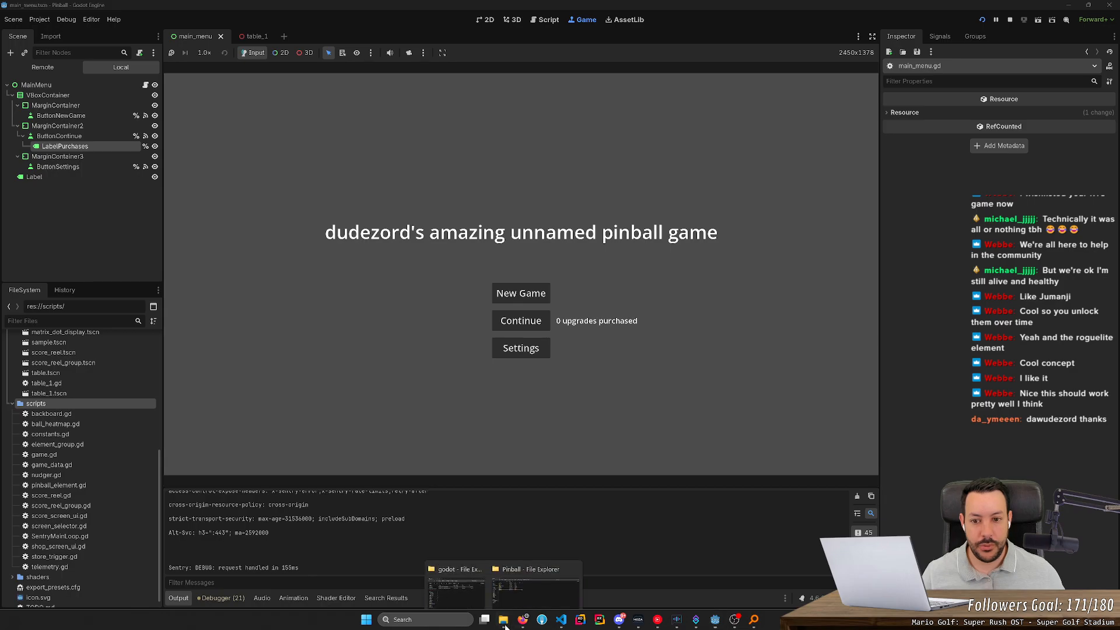
click(524, 555)
click(243, 167)
double_click(244, 167)
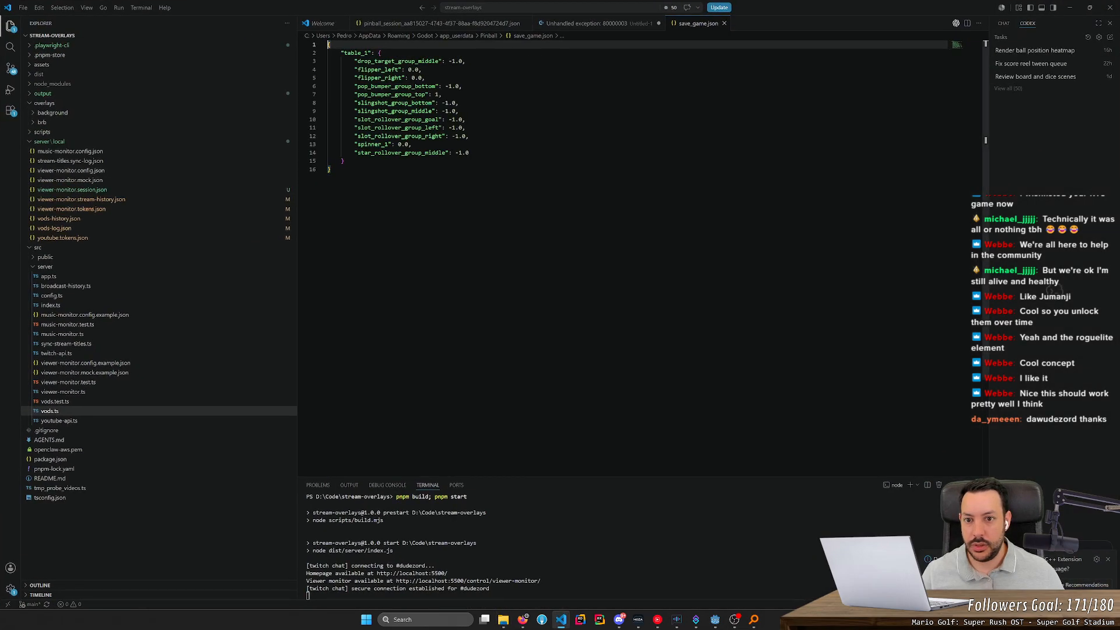
drag(412, 144, 359, 144)
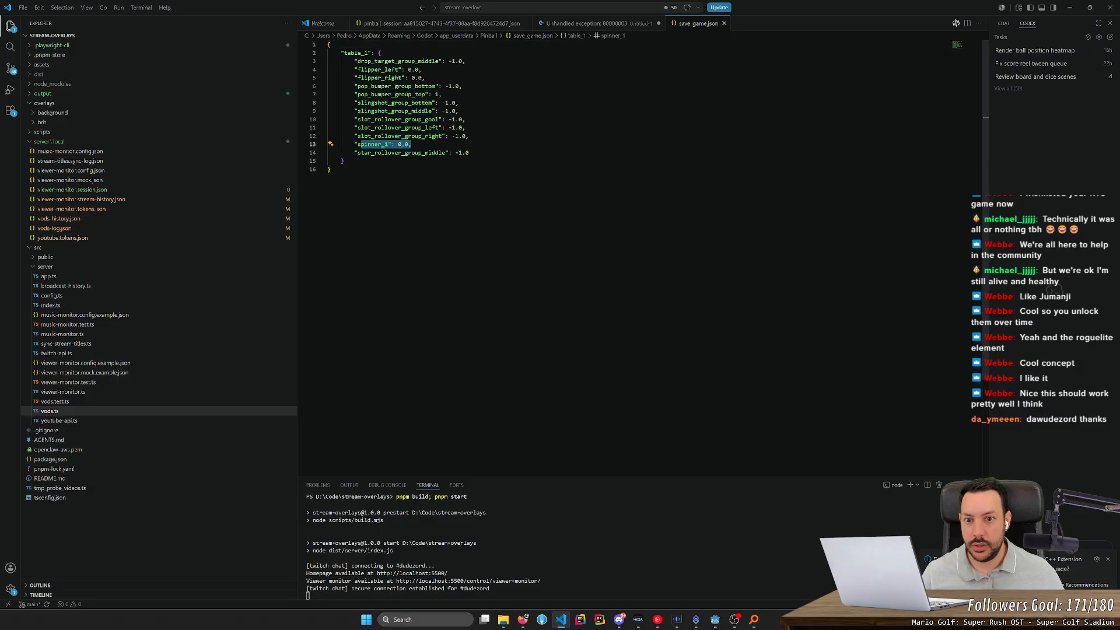
double_click(391, 94)
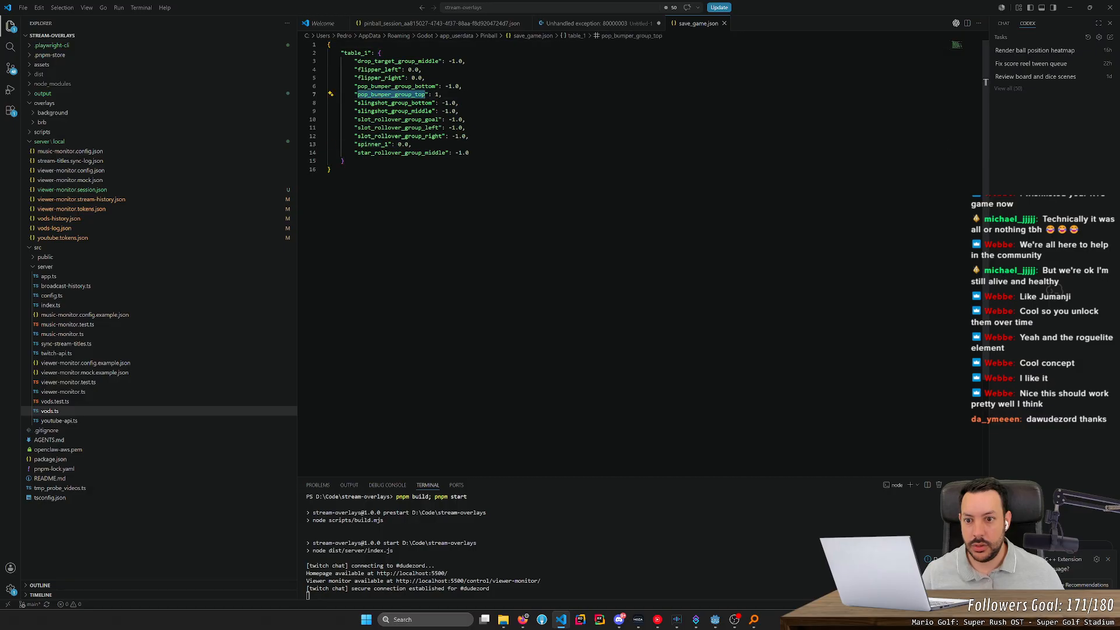
drag(412, 144, 367, 144)
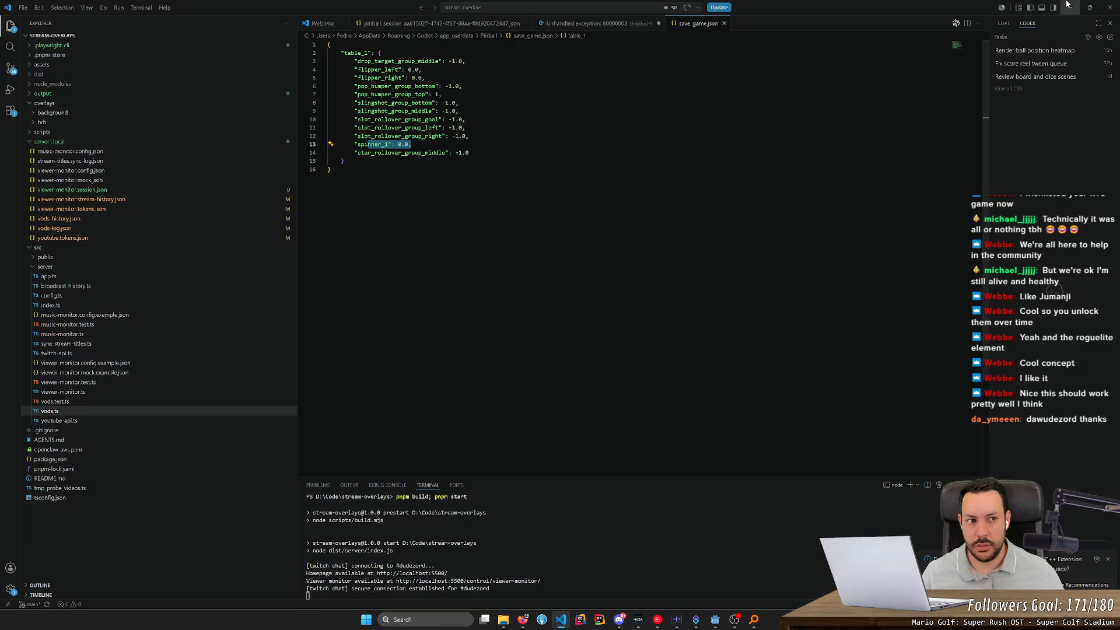
key(shift+alt+r)
click(722, 620)
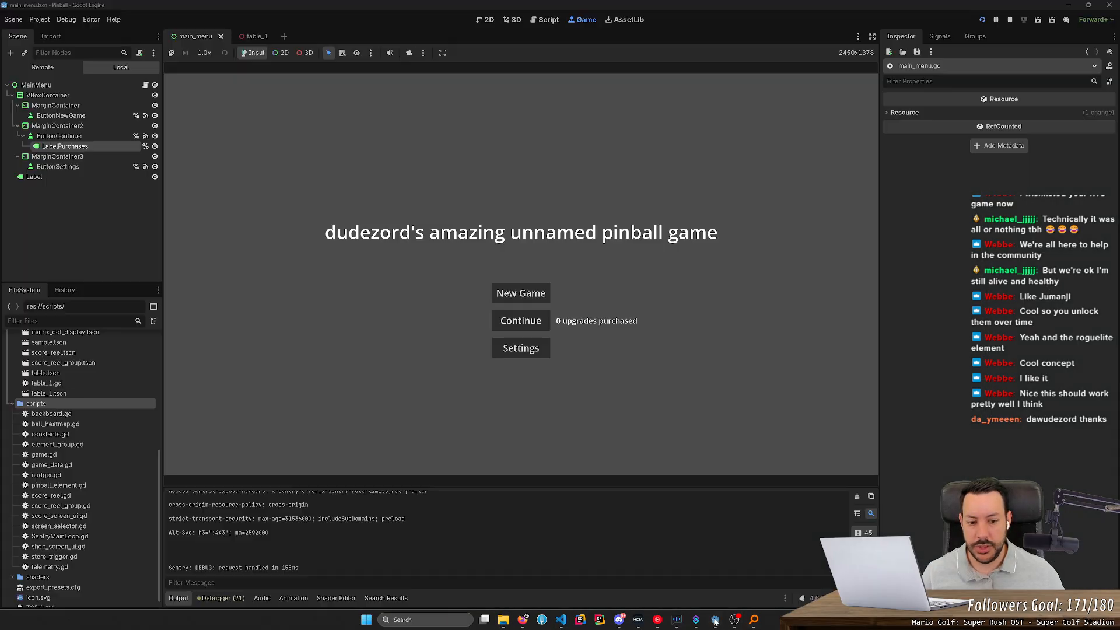
- Rerun the project to recheck the upgrades count beside Continue, and stop it
click(1006, 20)
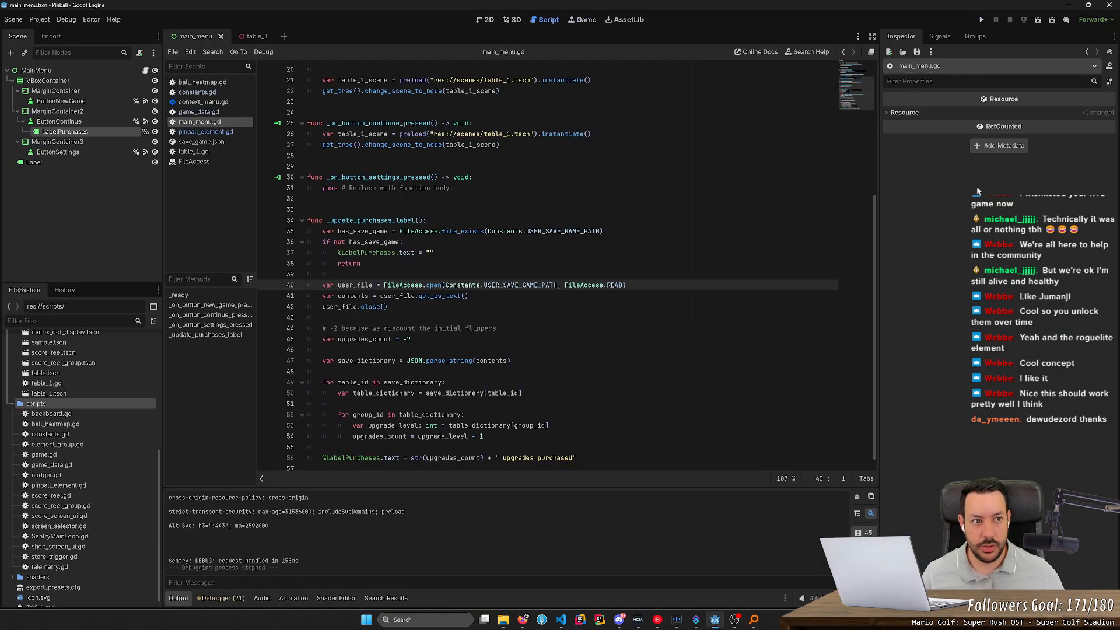
click(982, 17)
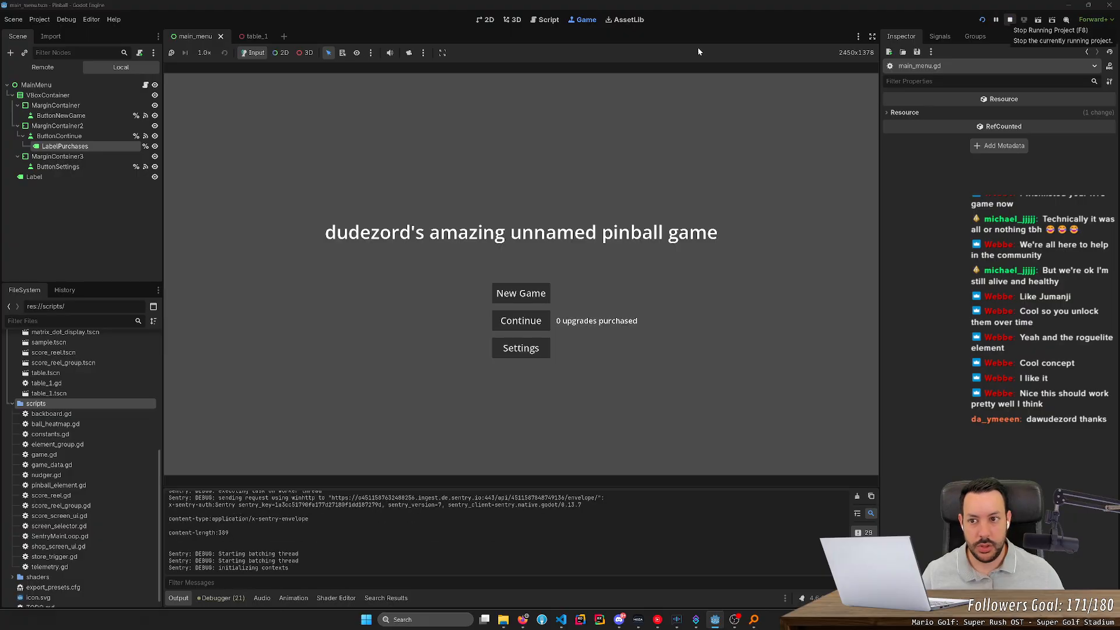
click(1008, 20)
- Set a breakpoint on line 53 of main_menu.gd, where upgrade_level is assigned, and run the project
scroll(350, 350, down, 1)
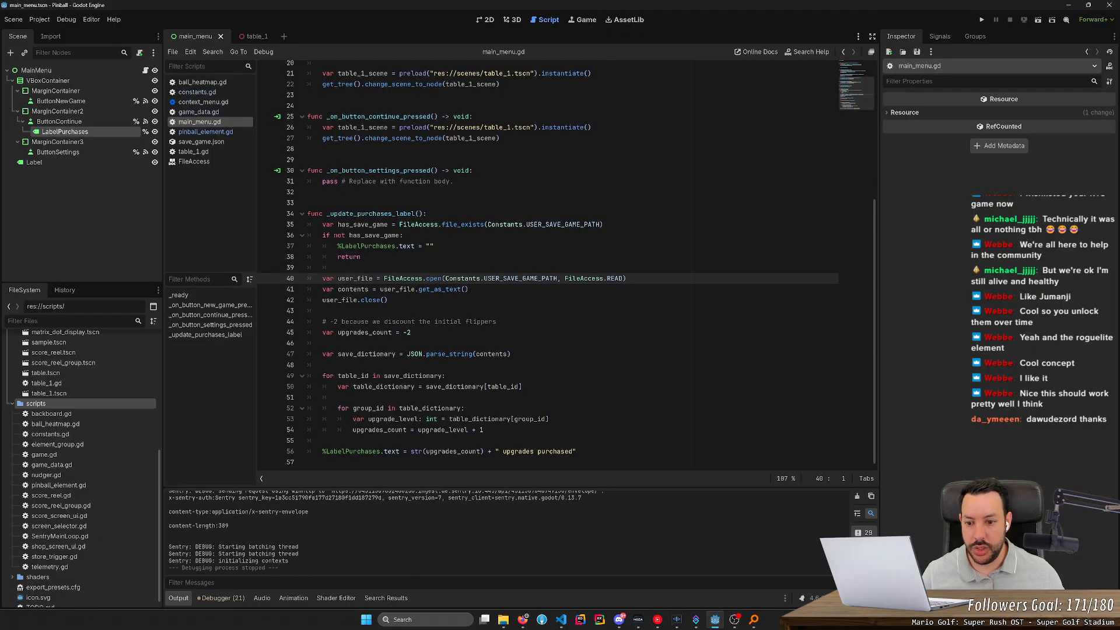
click(266, 419)
click(981, 19)
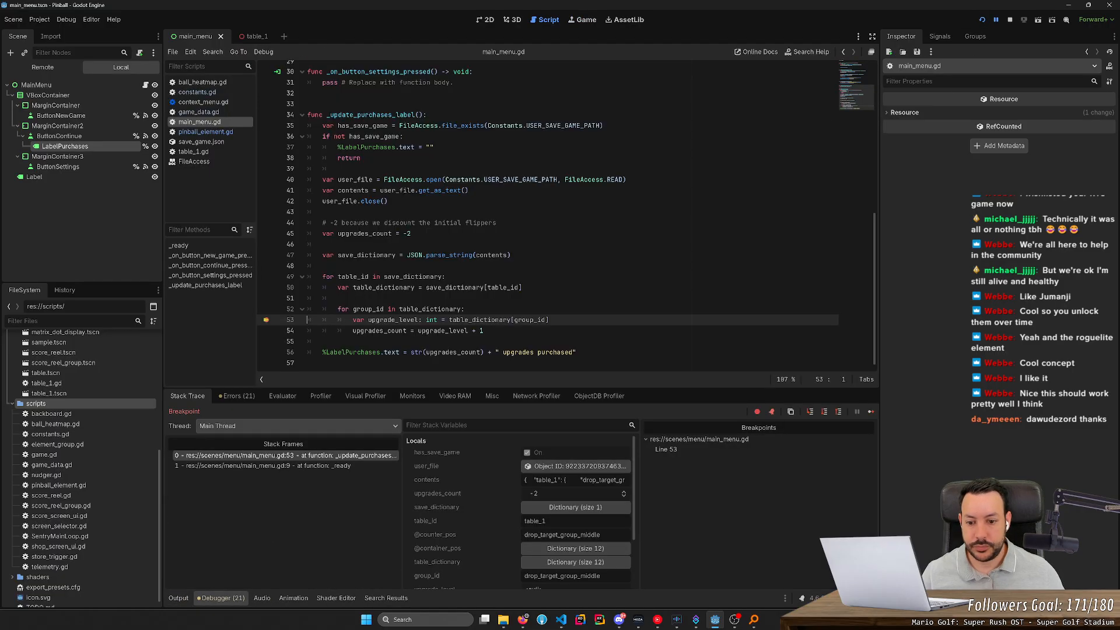
- Expand table_dictionary among the paused function's local variables and examine the level stored for each element group
mouse_move(364, 309)
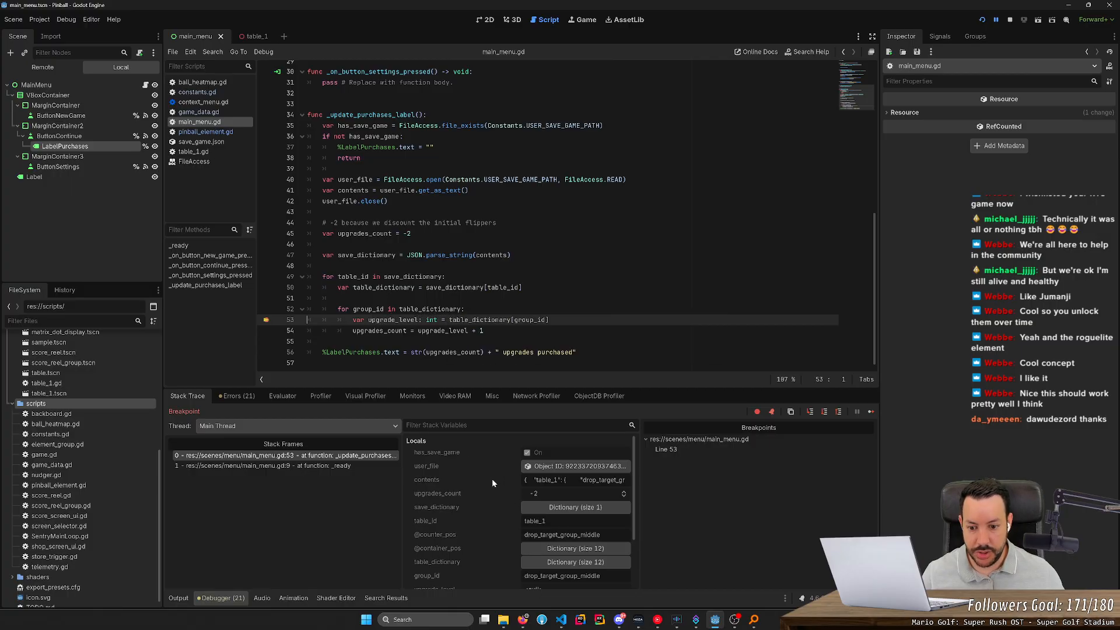
click(541, 561)
scroll(541, 562, down, 2)
scroll(530, 505, down, 2)
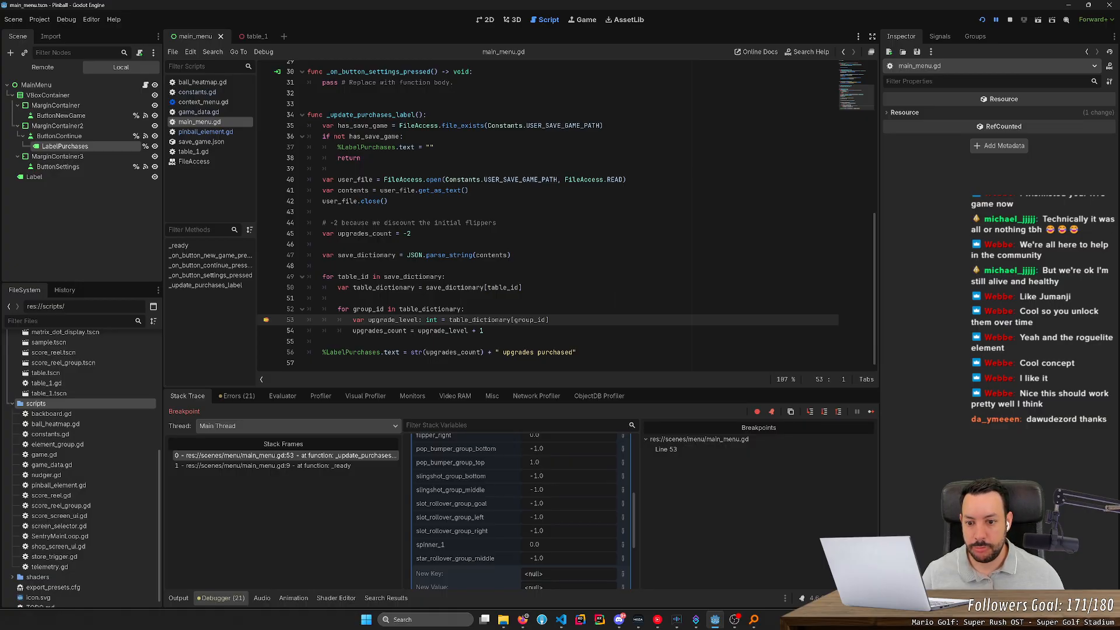
scroll(519, 510, up, 2)
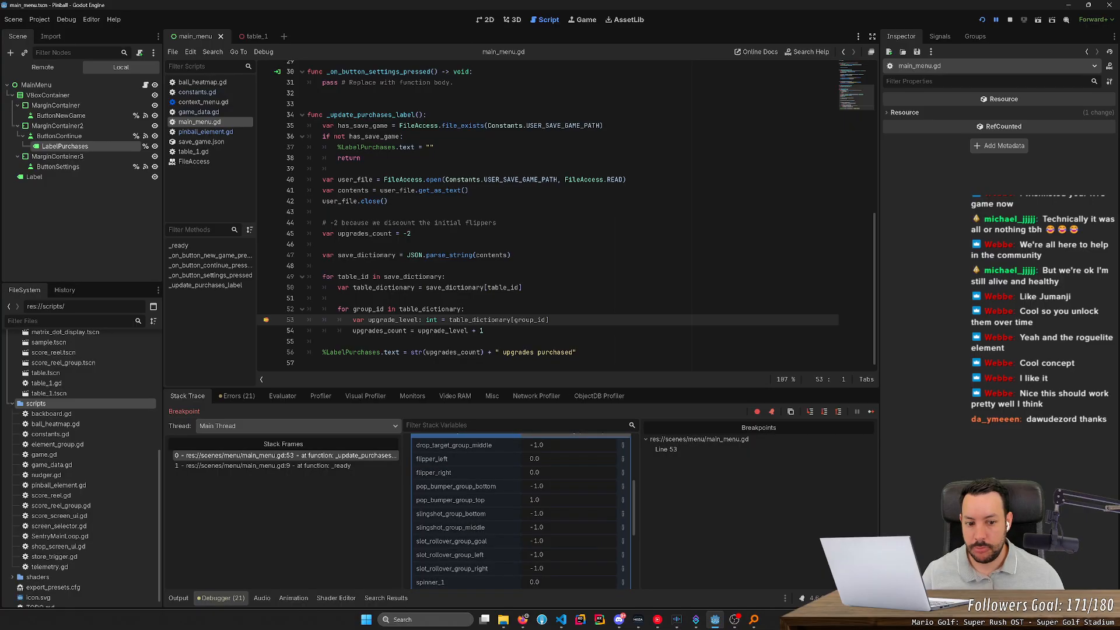
- Step over the upgrade_level assignment and compare upgrades_count with the levels in table_dictionary
click(824, 411)
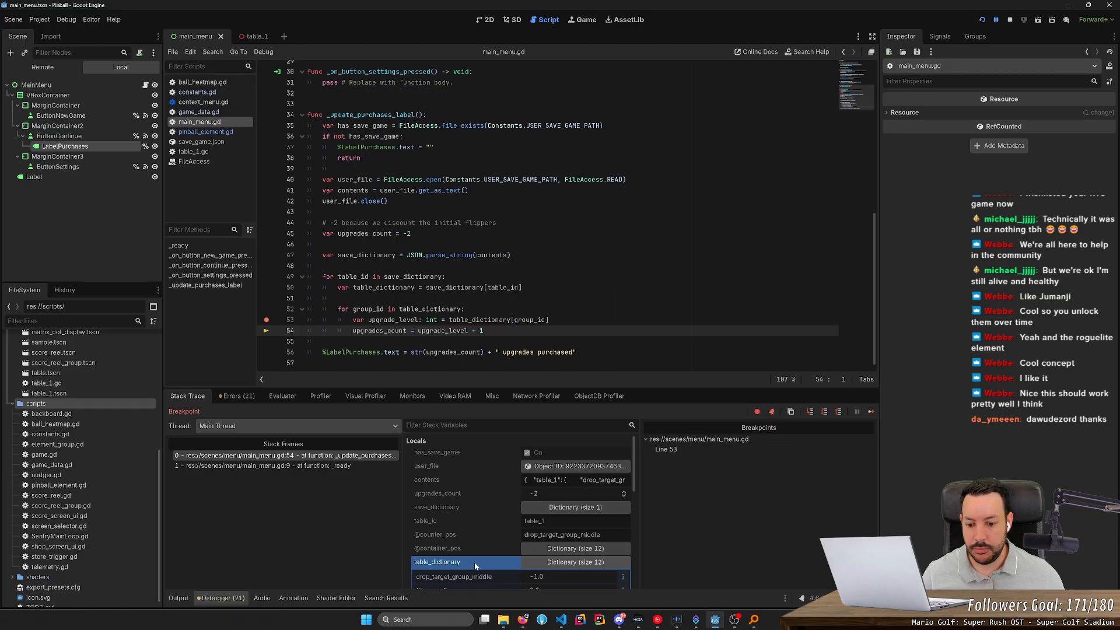
scroll(476, 566, down, 5)
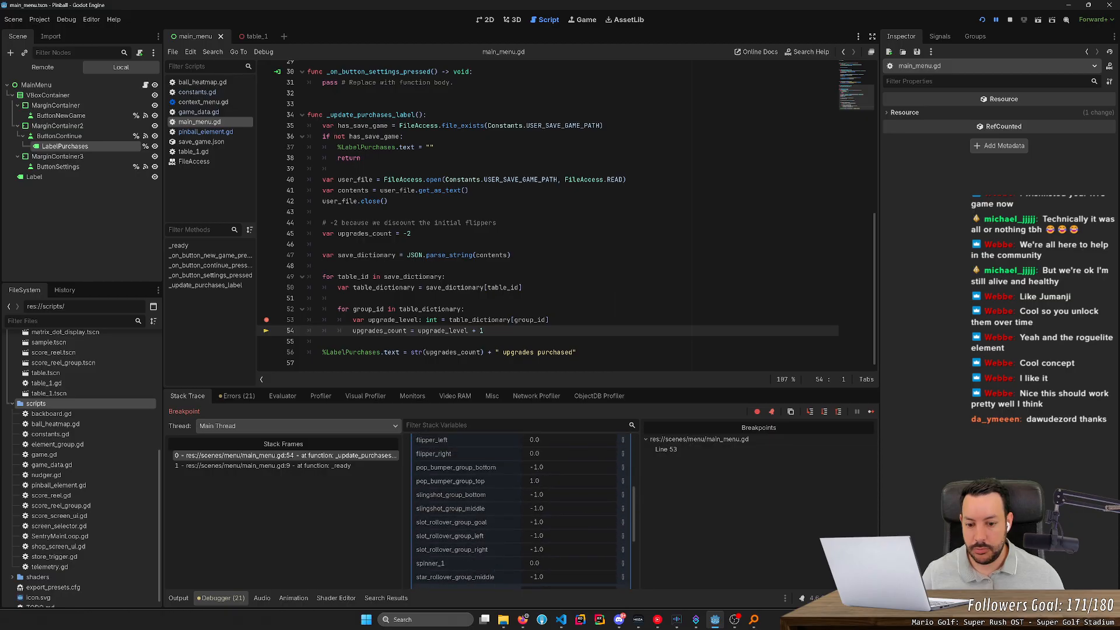
scroll(519, 510, up, 2)
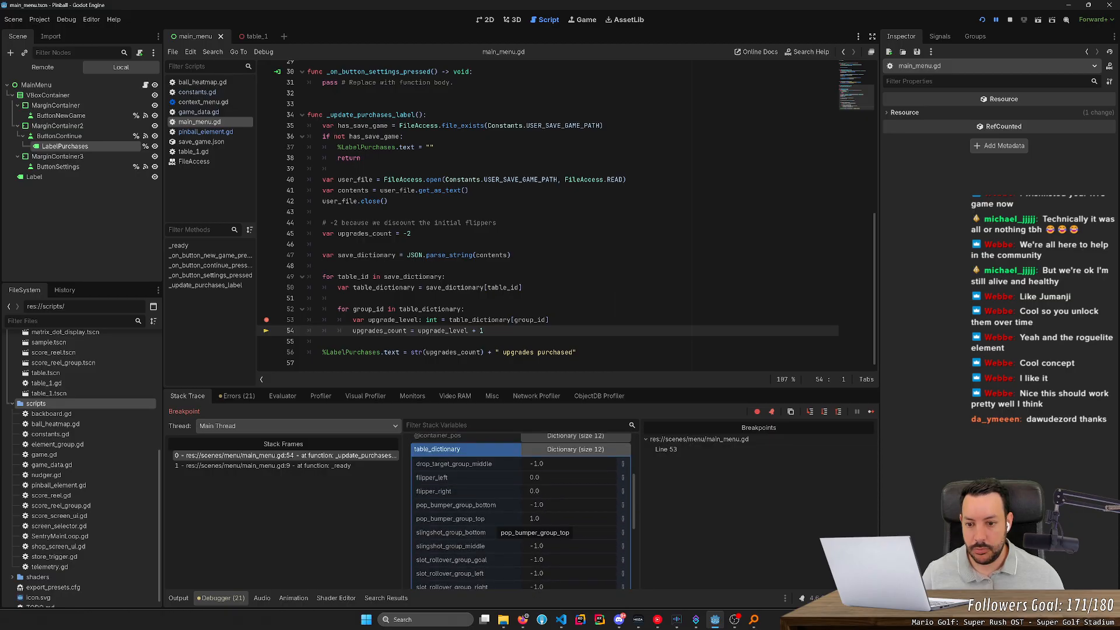
scroll(493, 519, up, 5)
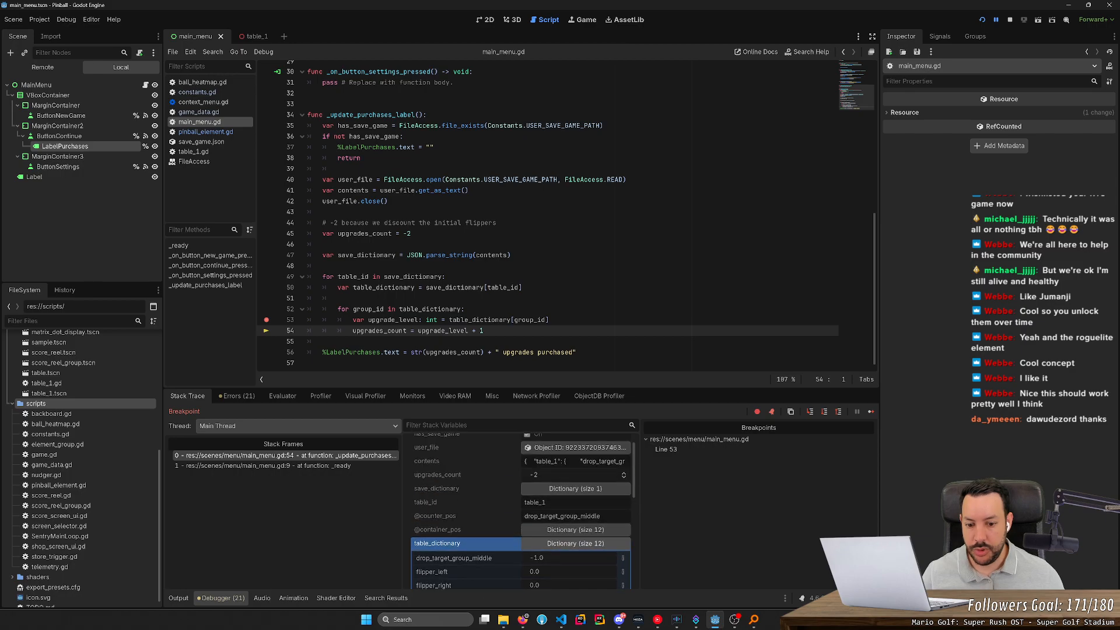
scroll(493, 519, down, 3)
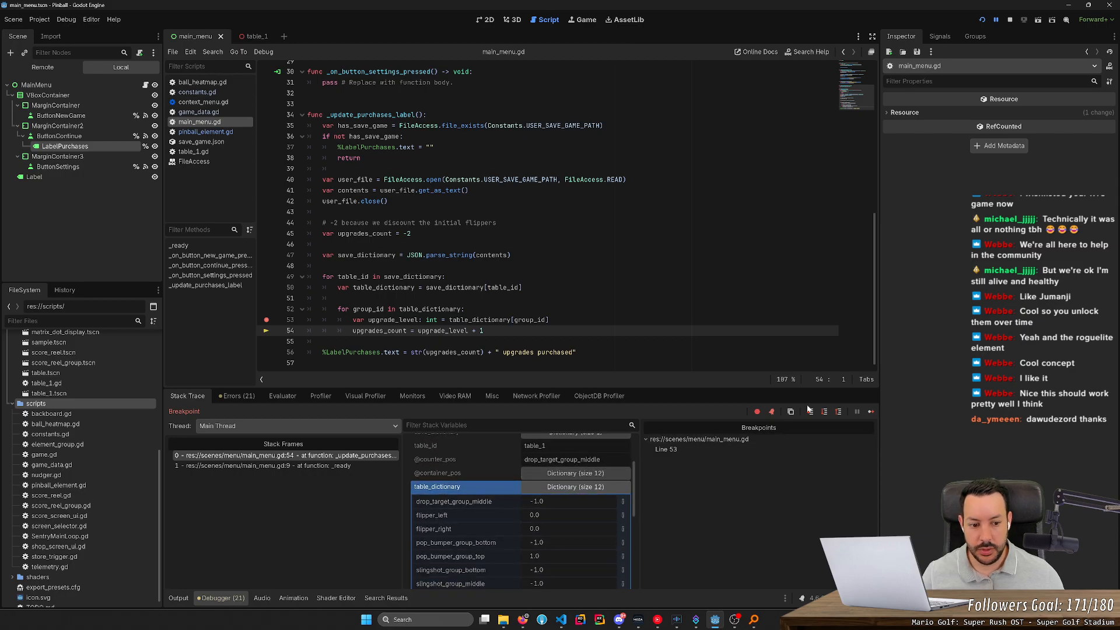
- Step over the loop's lines up to the pop_bumper_group_top iteration, checking upgrades_count along the way
click(825, 413)
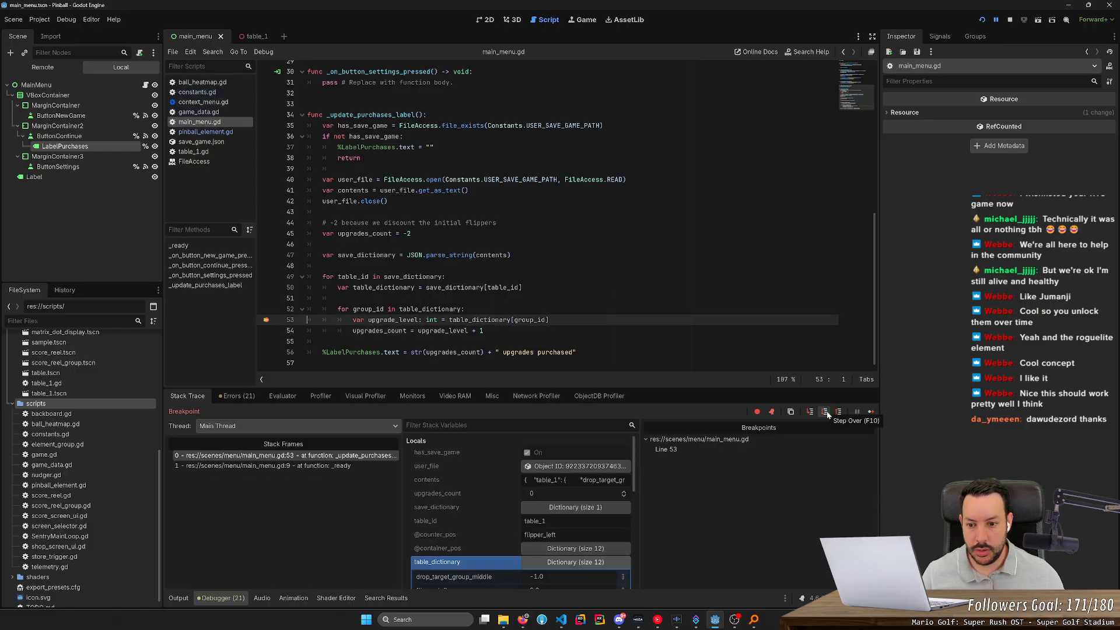
click(826, 413)
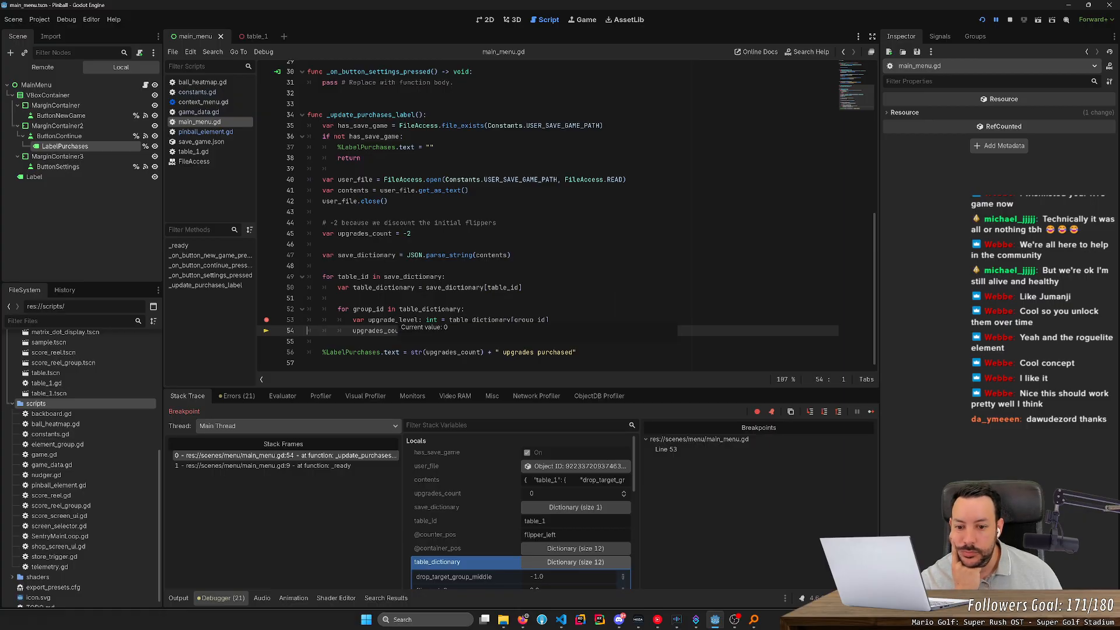
click(823, 412)
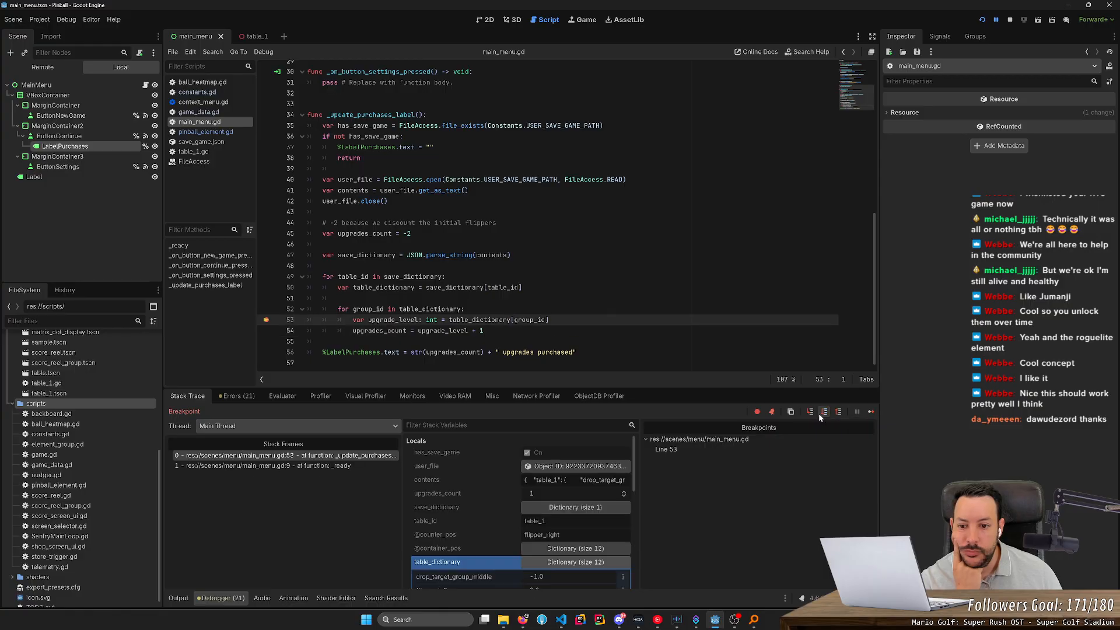
click(824, 412)
click(819, 416)
click(820, 416)
click(820, 416)
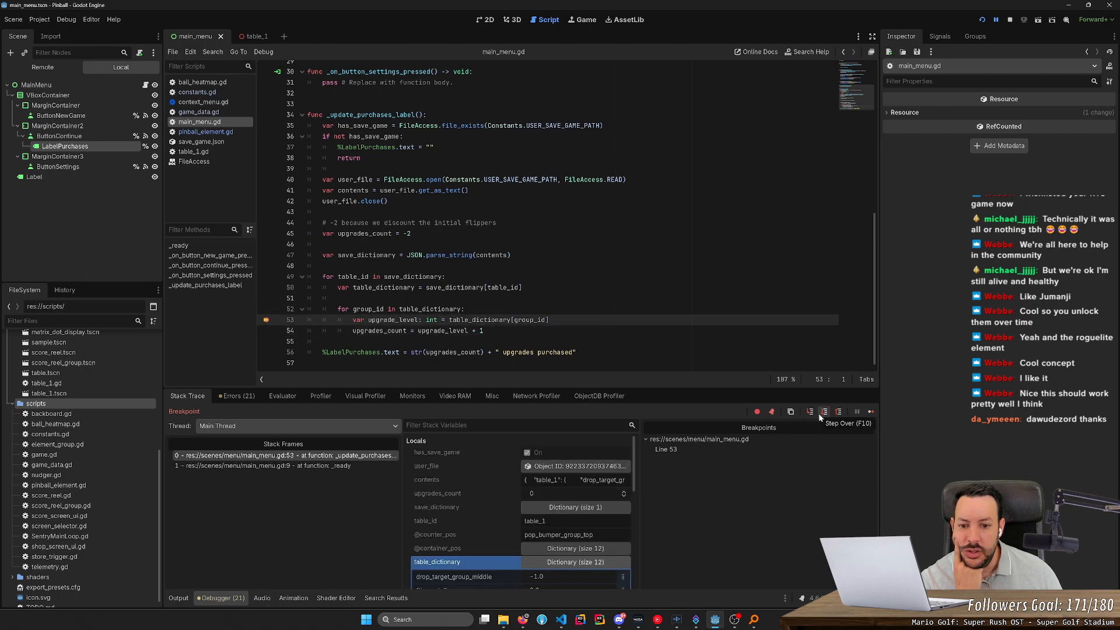
- Move the breakpoint from line 53 to the upgrades_count assignment on line 54 and resume execution
mouse_move(399, 331)
scroll(519, 507, down, 5)
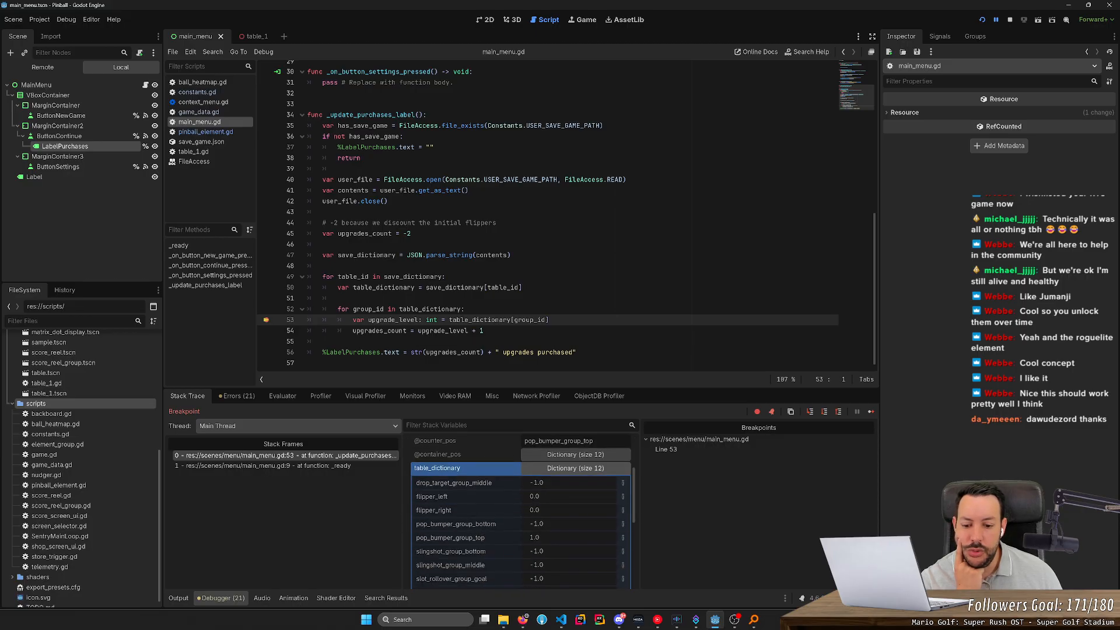
scroll(519, 508, down, 3)
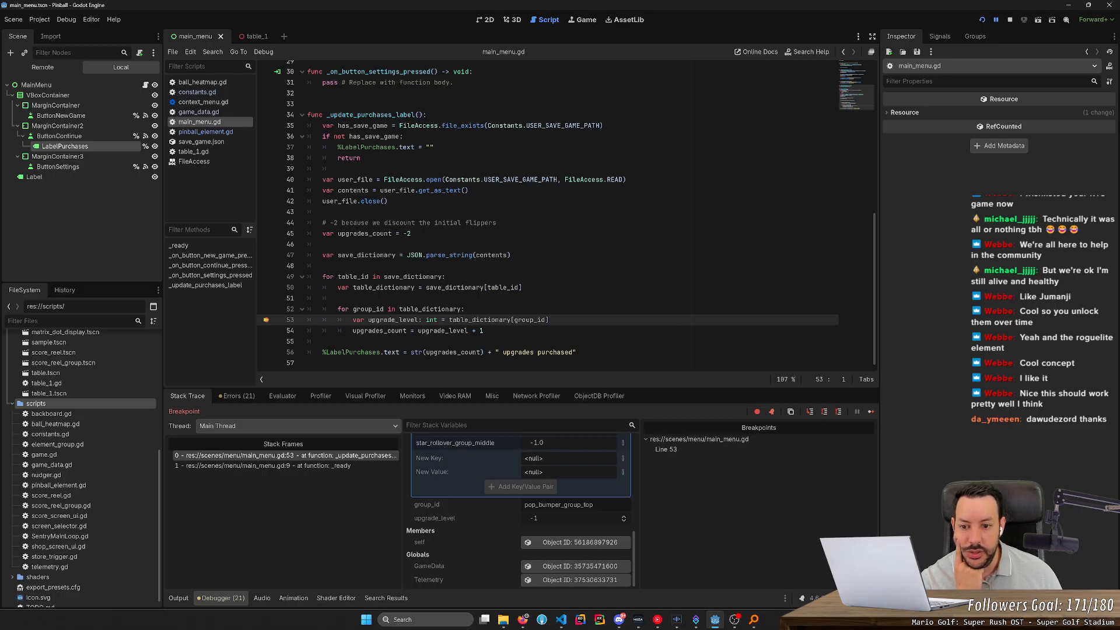
click(266, 330)
click(266, 320)
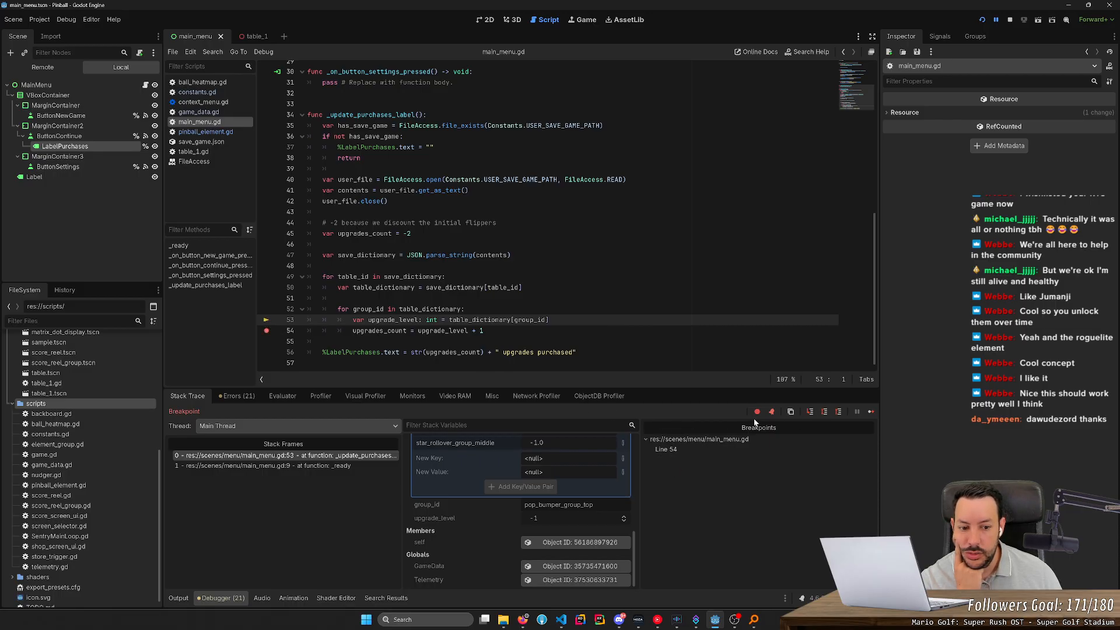
click(870, 412)
- Collapse table_dictionary to examine upgrade_level and upgrades_count for pop_bumper_group_top, and stop the project
scroll(458, 525, down, 3)
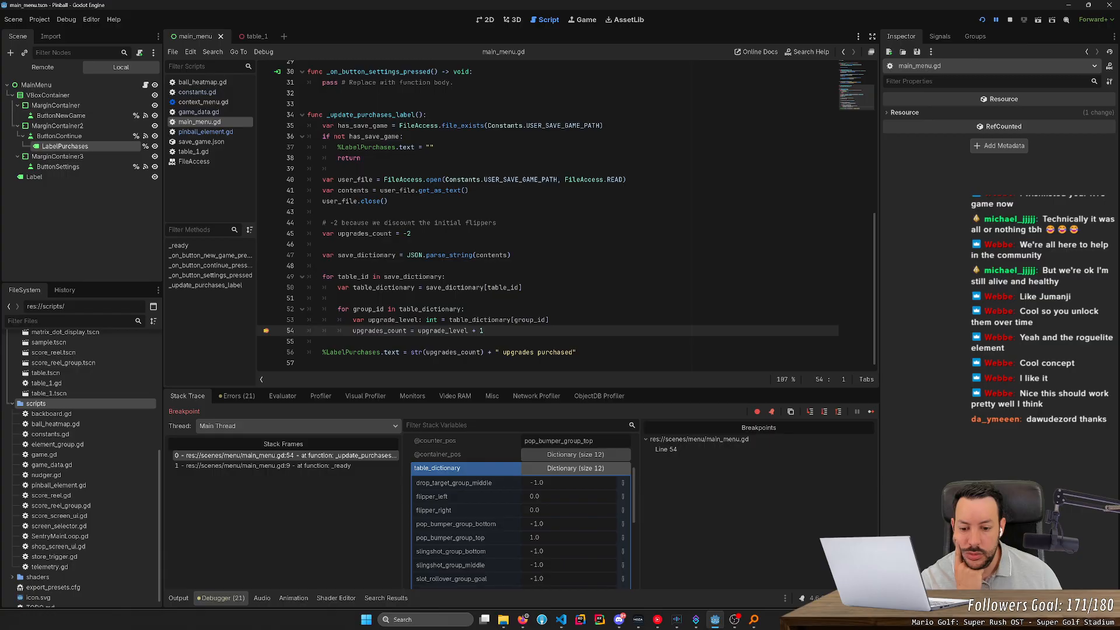
click(545, 450)
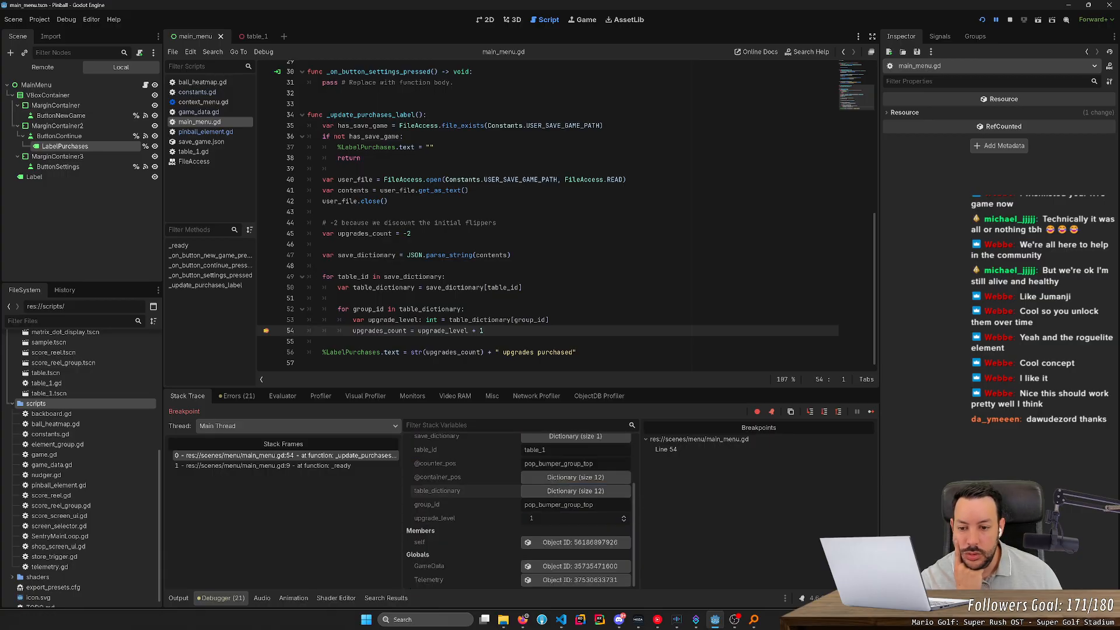
scroll(494, 484, up, 2)
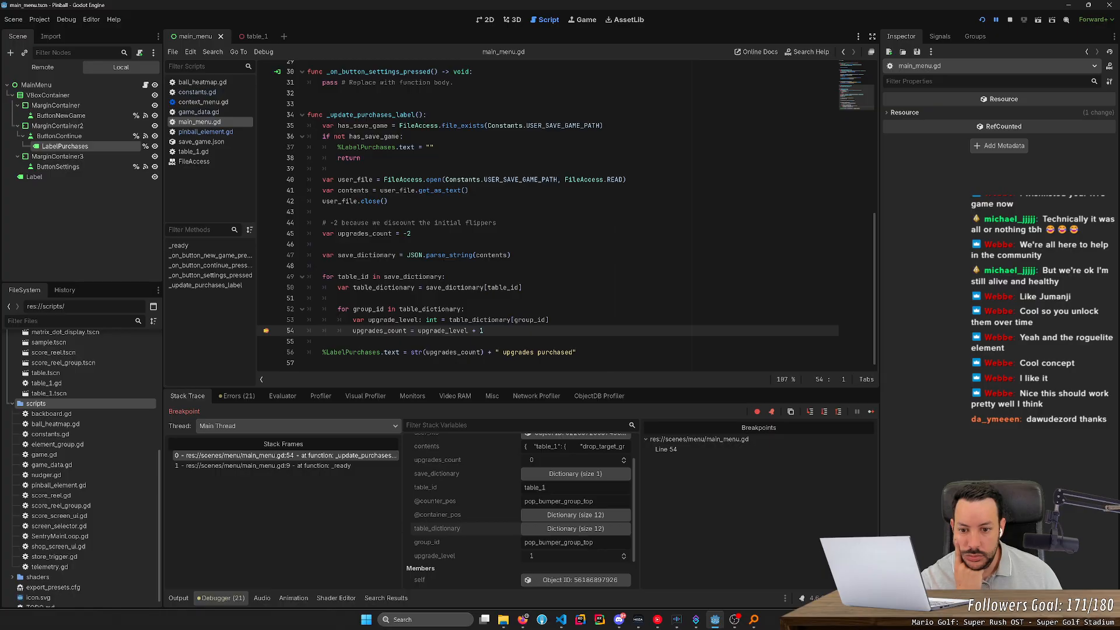
mouse_move(469, 320)
click(1009, 20)
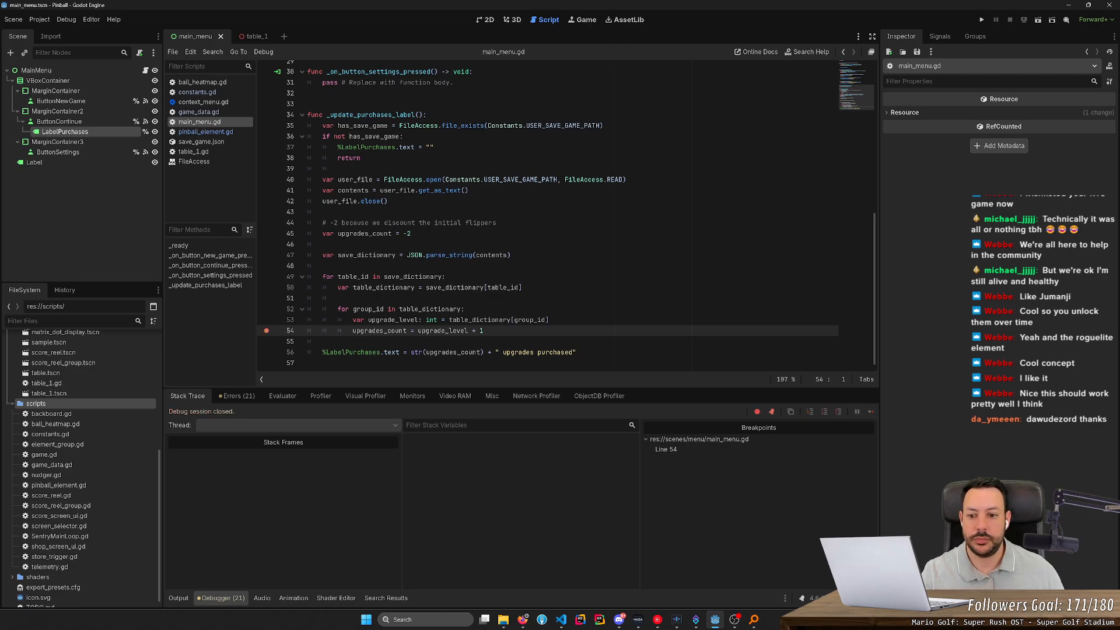
- Rerun the project to the line 54 breakpoint and continue through the flipper iterations to watch upgrades_count
click(449, 319)
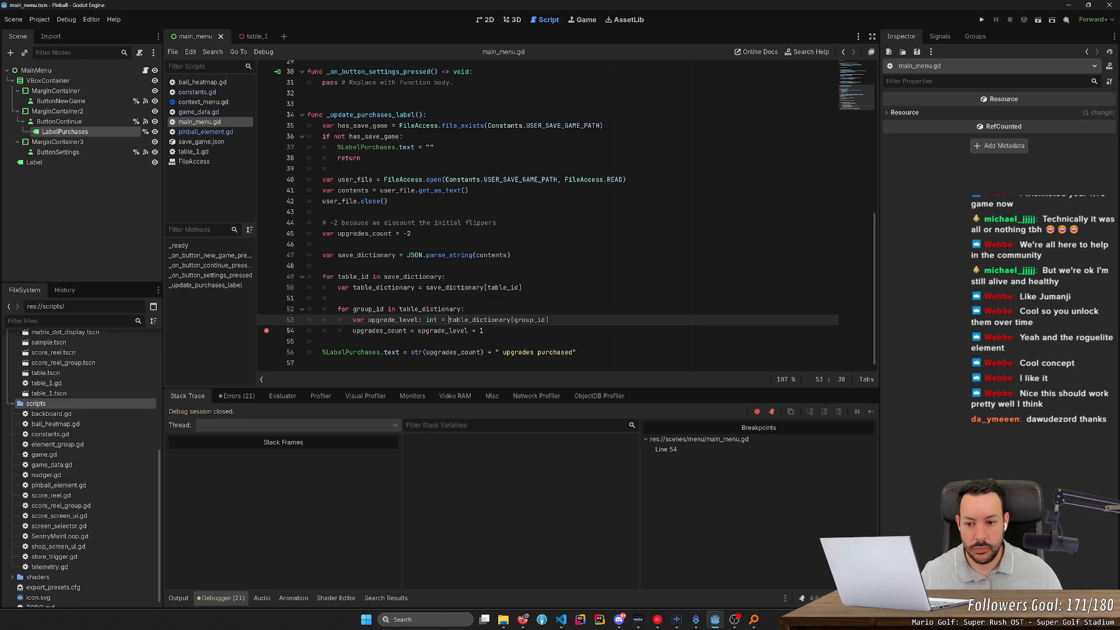
click(981, 20)
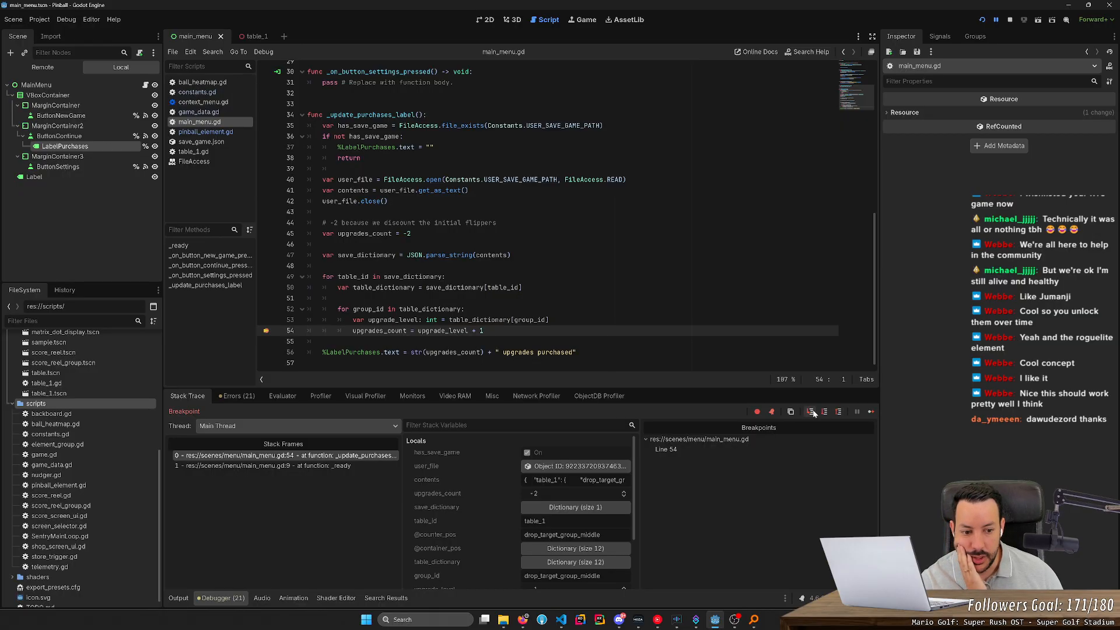
click(870, 412)
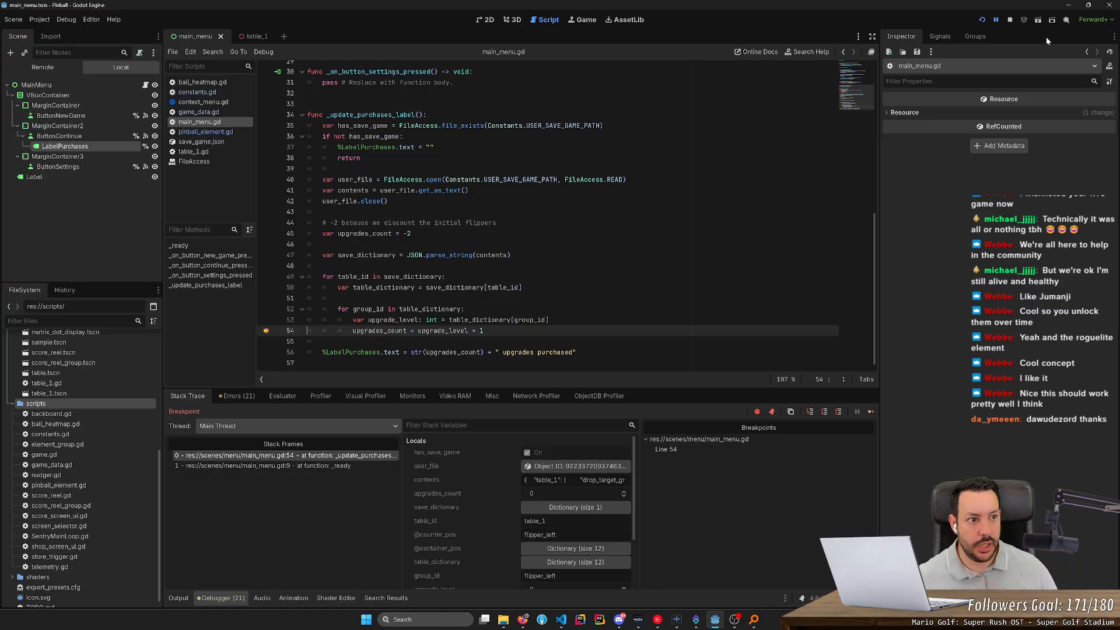
click(993, 24)
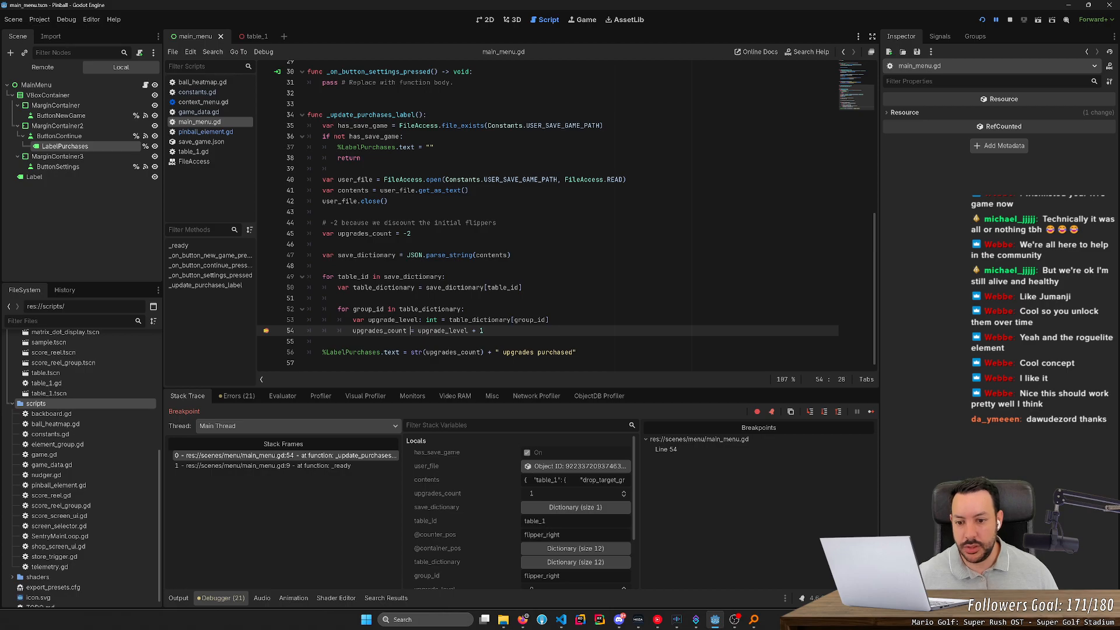
- Change the upgrades_count assignment on line 54 to +=, and rerun the project with the breakpoint removed
text(+)
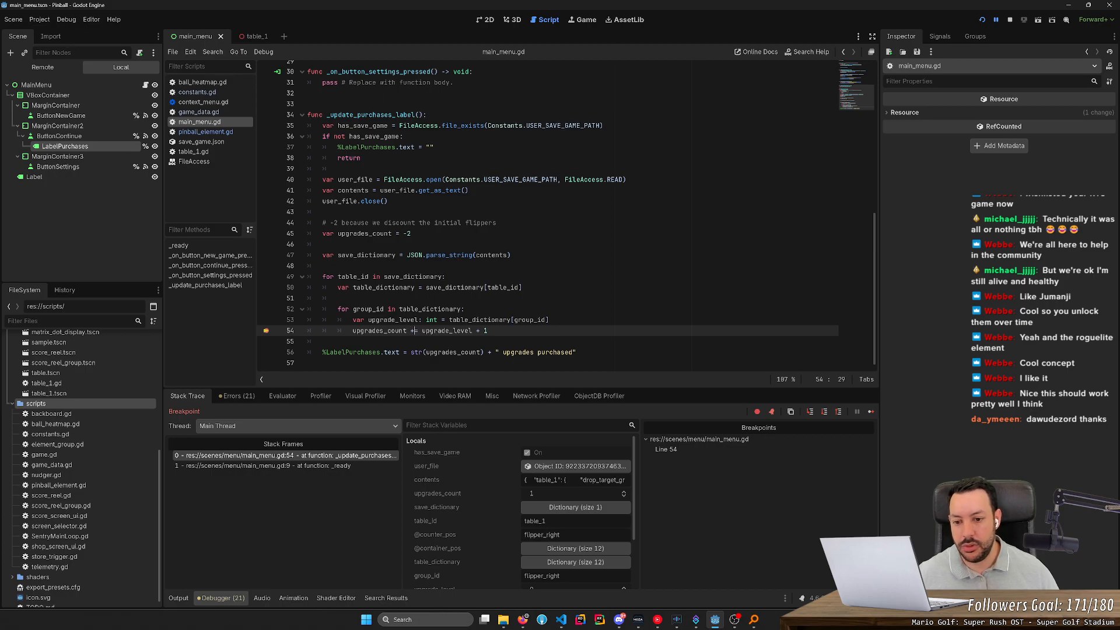
click(1009, 23)
click(982, 21)
click(264, 330)
click(871, 412)
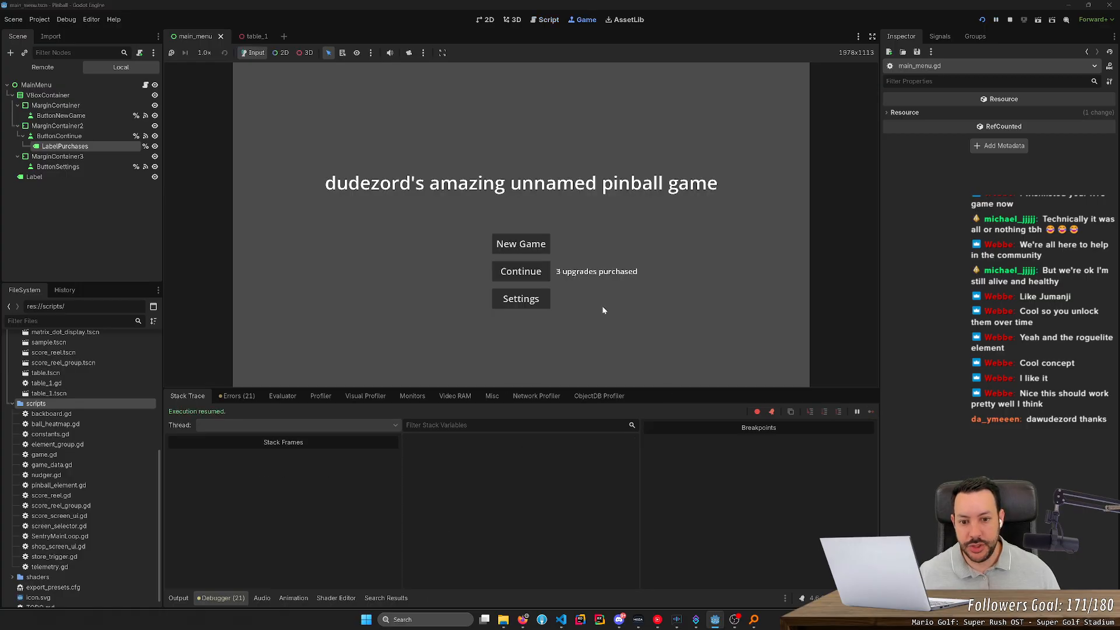
- Start a new game, and rerun the project to test continuing from the fresh save
click(516, 243)
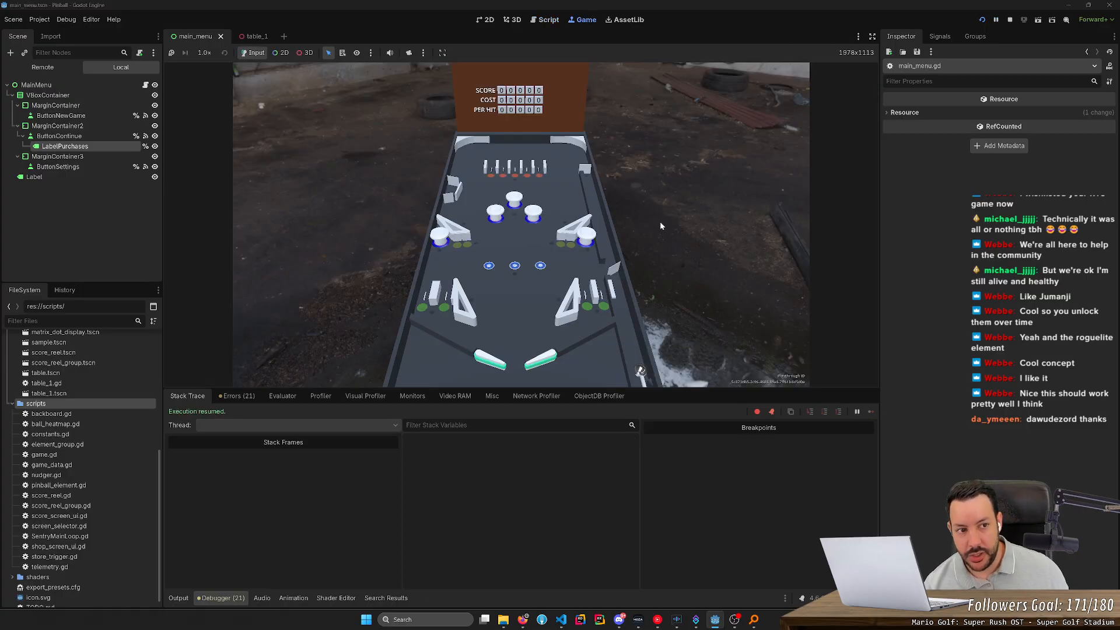
click(1009, 20)
click(982, 19)
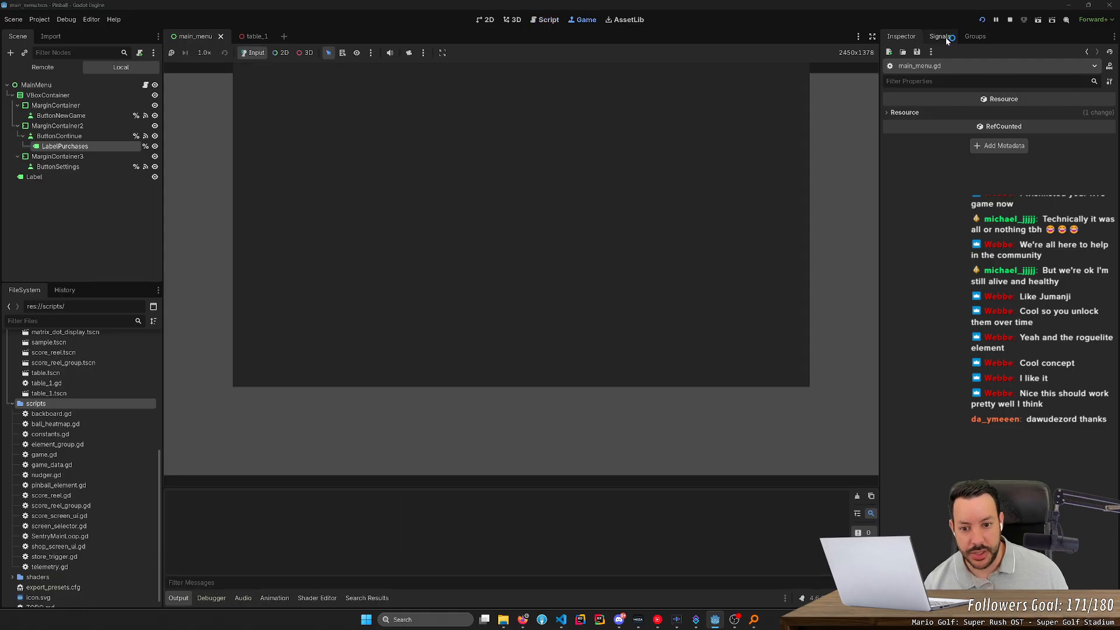
click(539, 327)
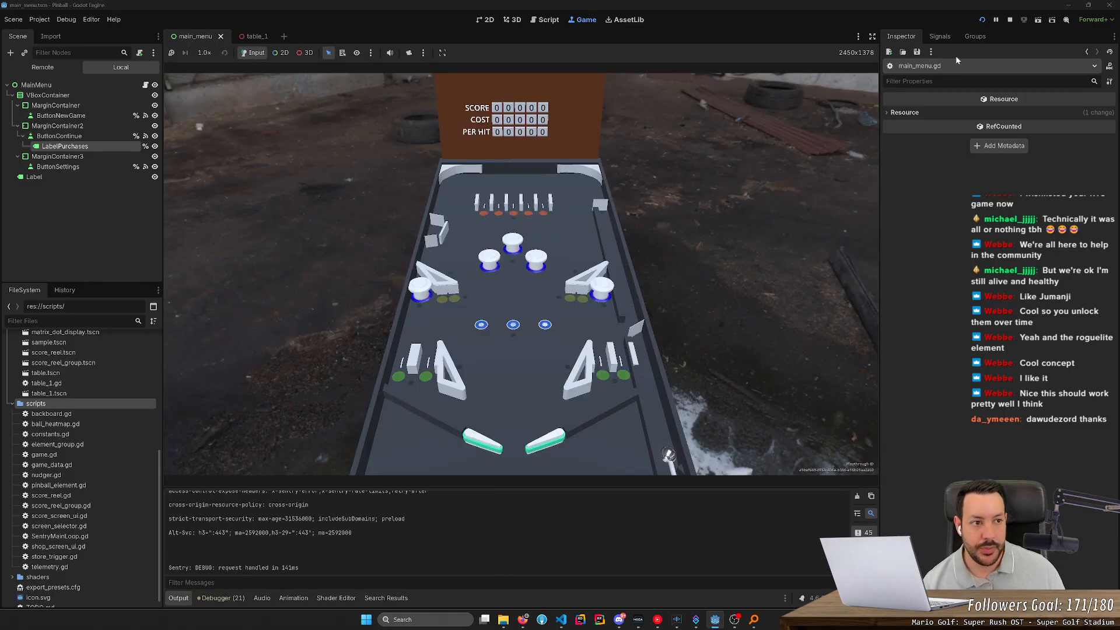
click(1009, 20)
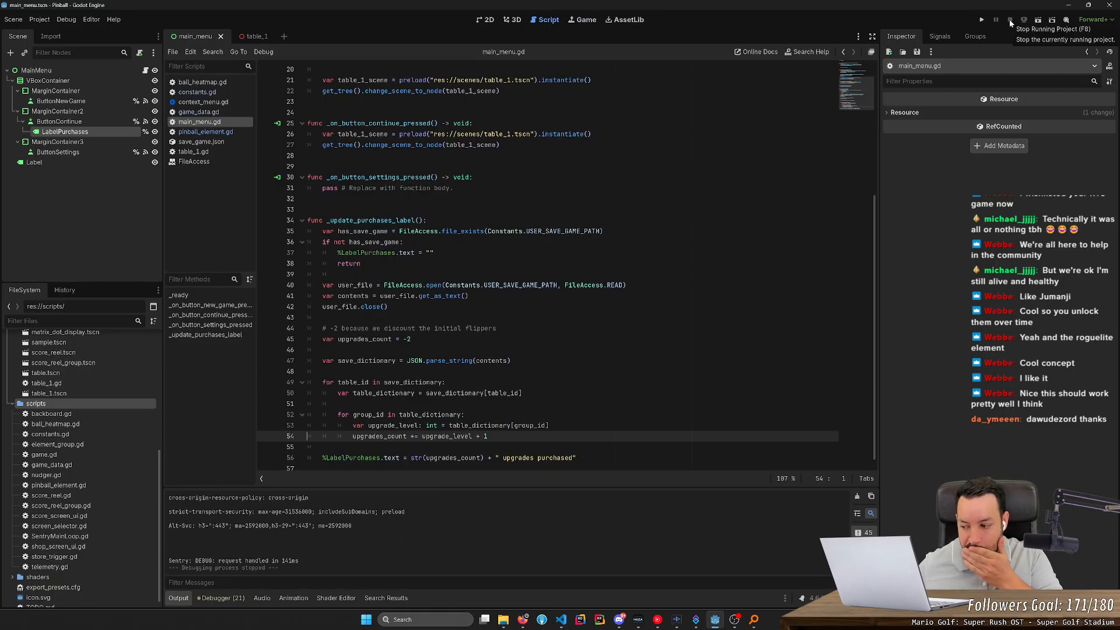
- Review main_menu.gd from the upgrade loop up to its beginning, and return to the menu scene's 2D layout
scroll(548, 265, down, 1)
scroll(549, 265, up, 7)
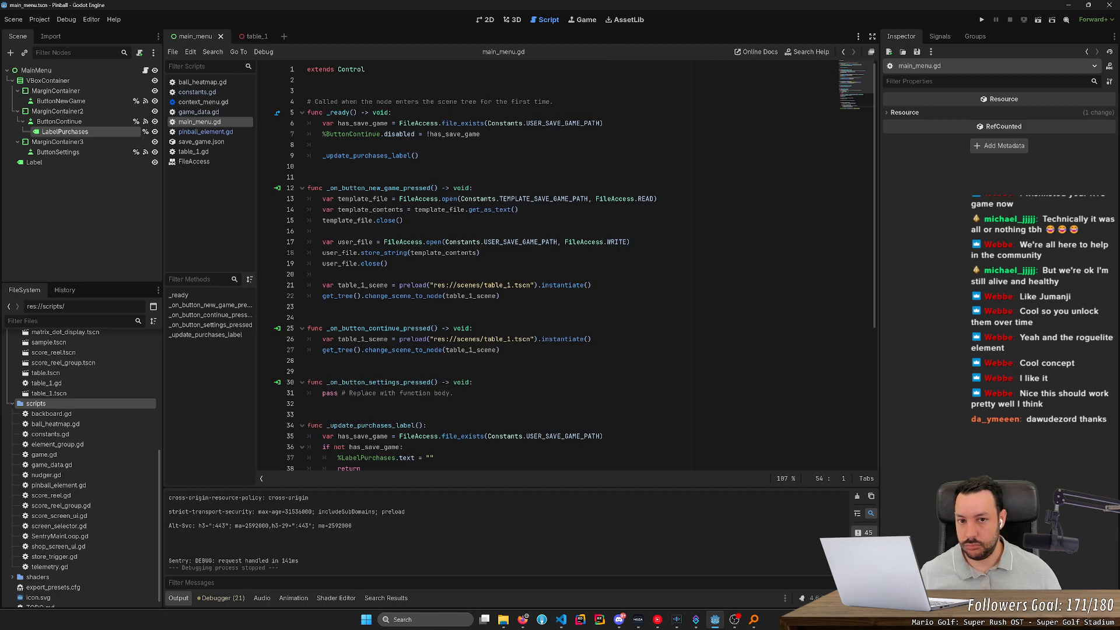
click(489, 20)
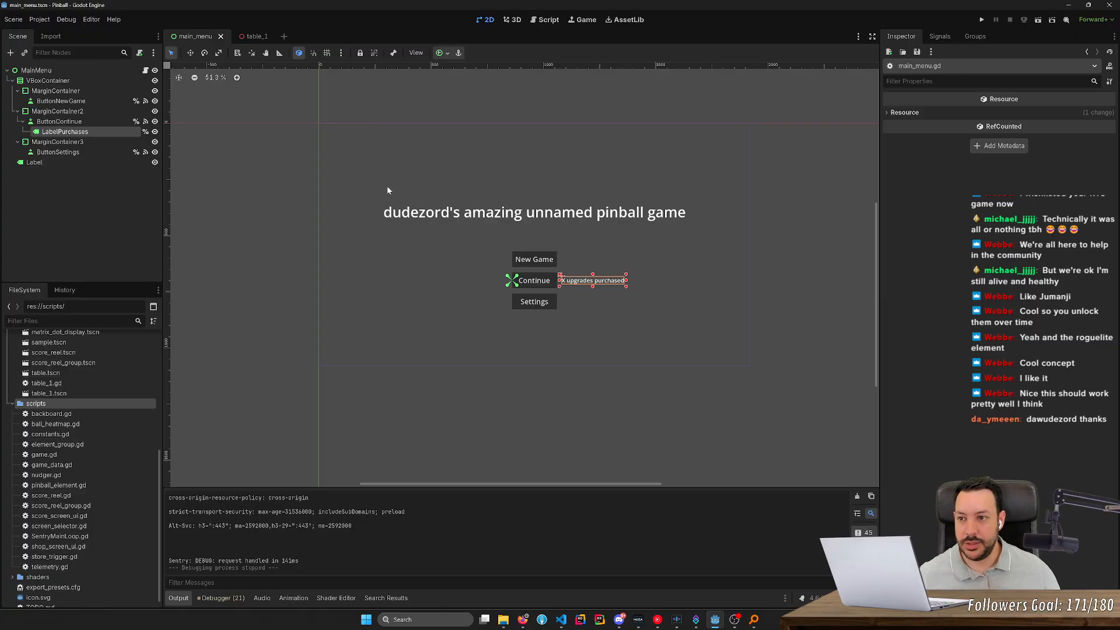
- Review the input actions defined in the project's Input Map
click(39, 19)
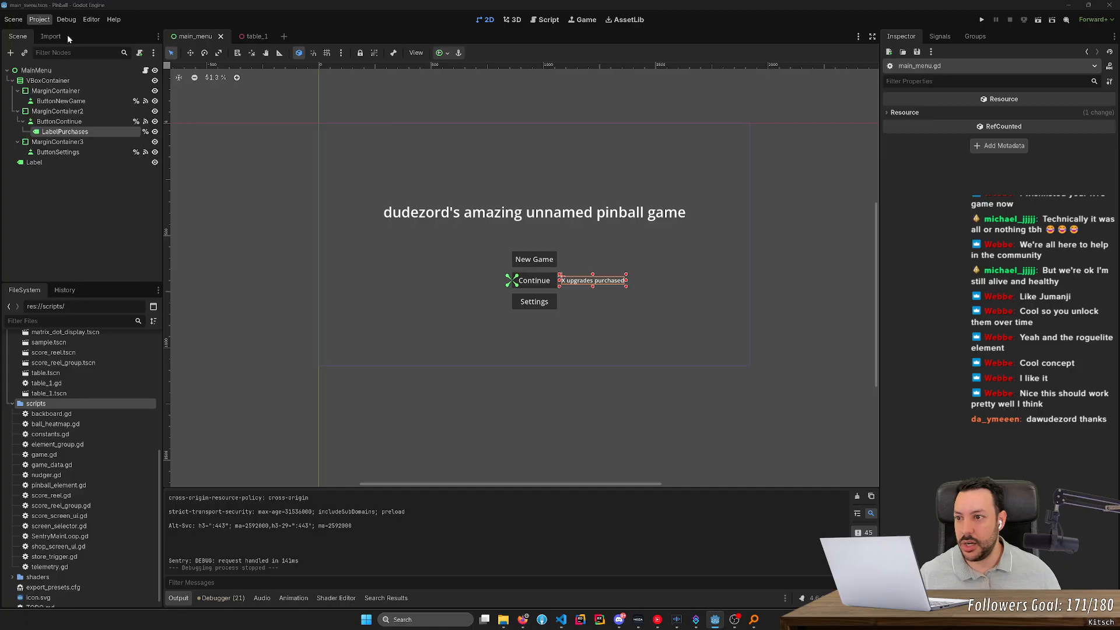
click(64, 34)
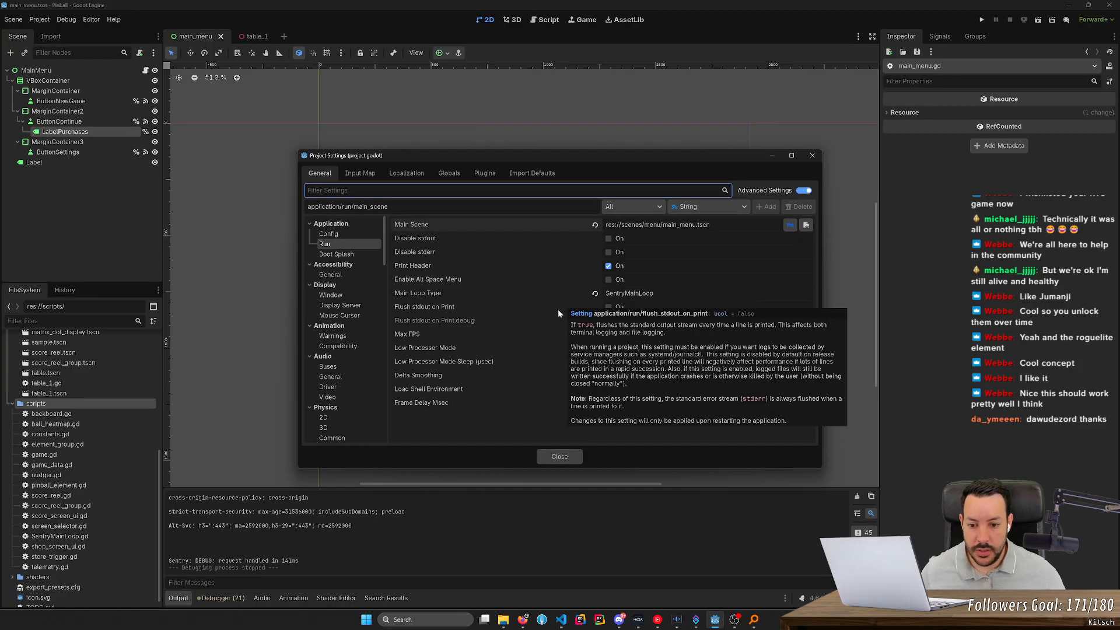
scroll(338, 292, down, 4)
click(360, 173)
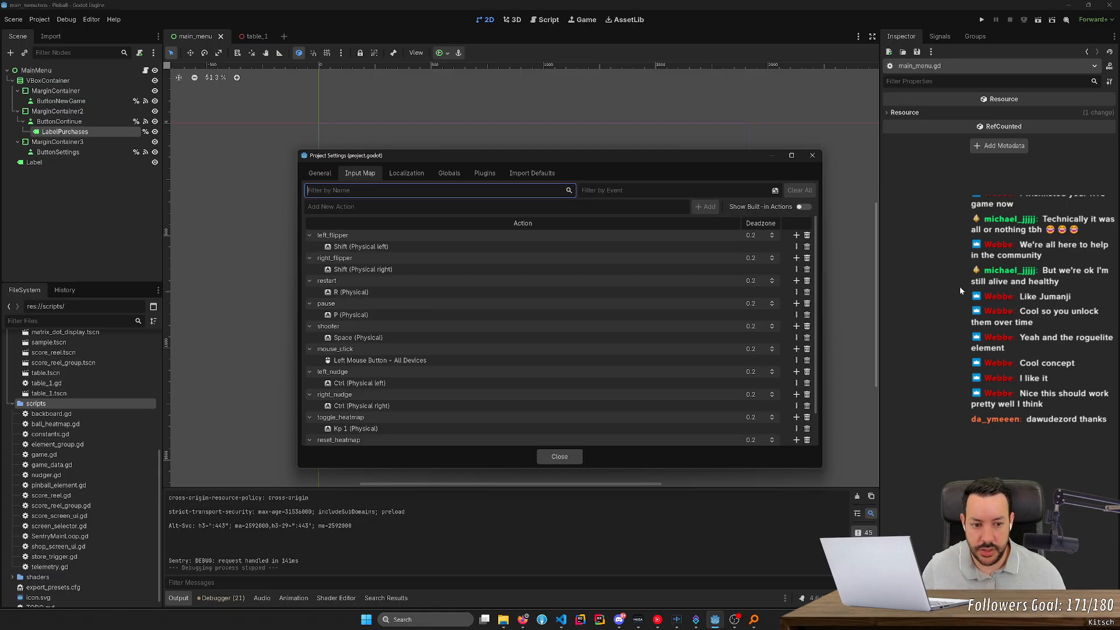
click(562, 457)
- Search all project files for "restart"
key(ctrl+shift+f)
text(restart)
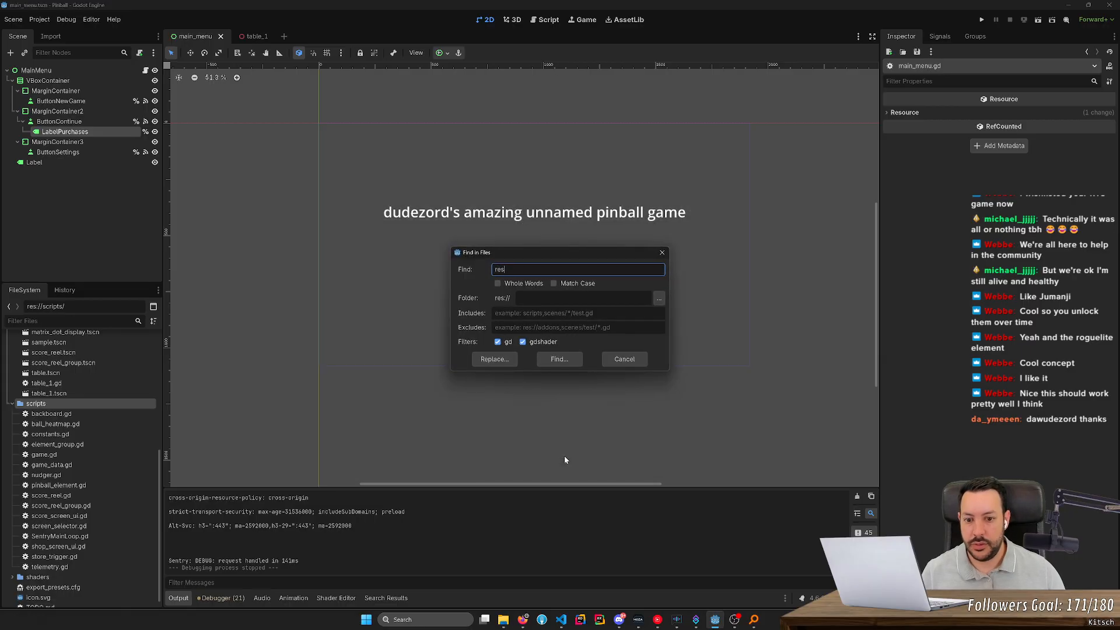
key(Return)
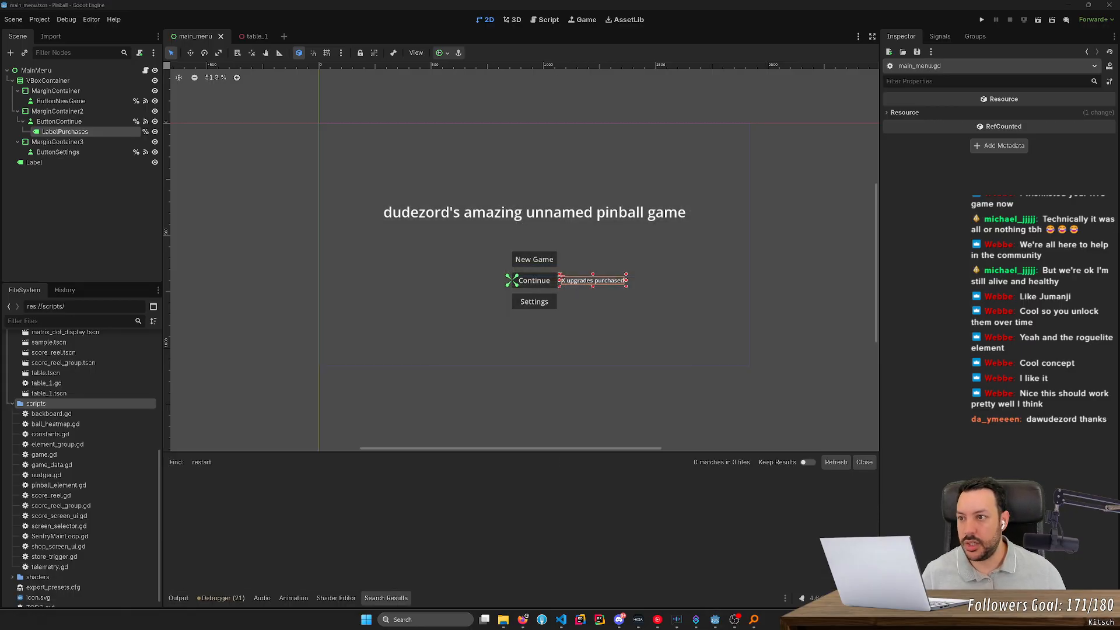
- Remove the restart action from the project's Input Map
click(39, 20)
click(55, 33)
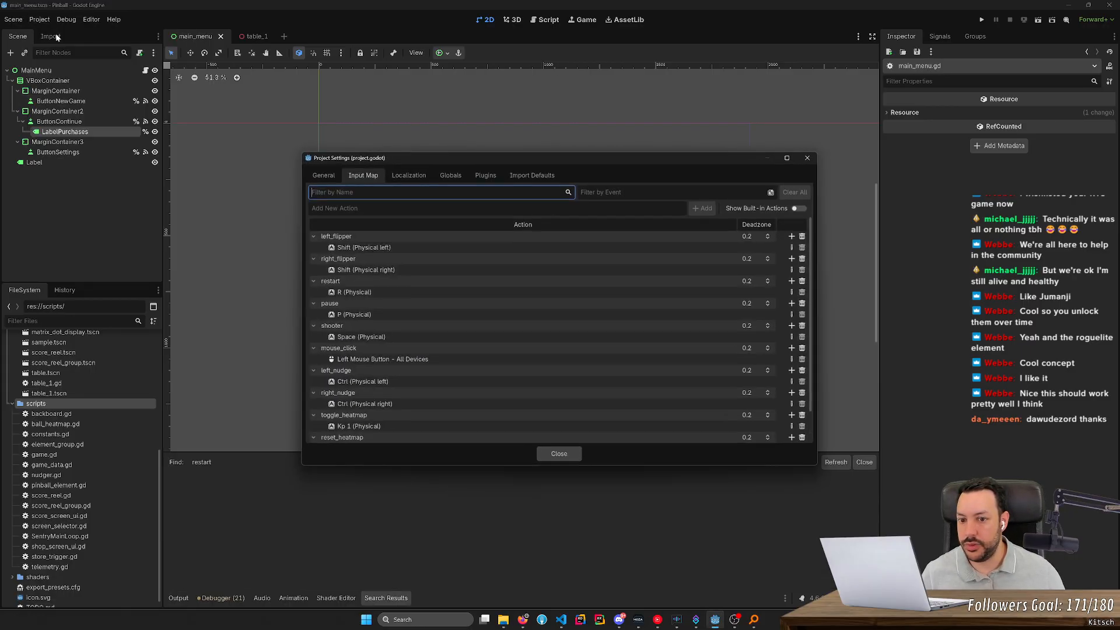
click(807, 282)
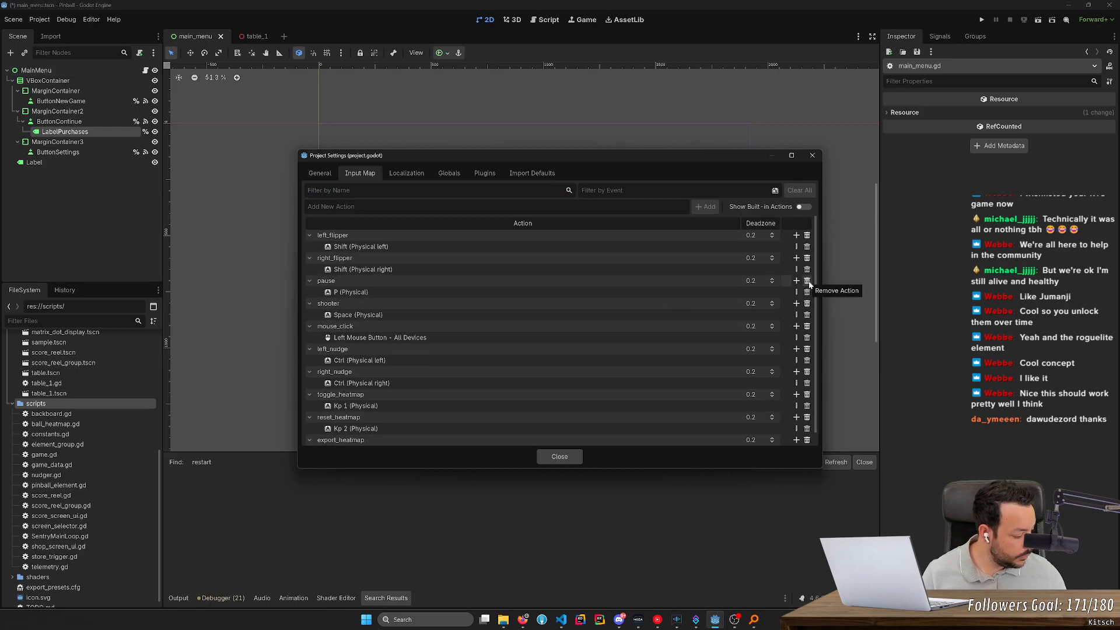